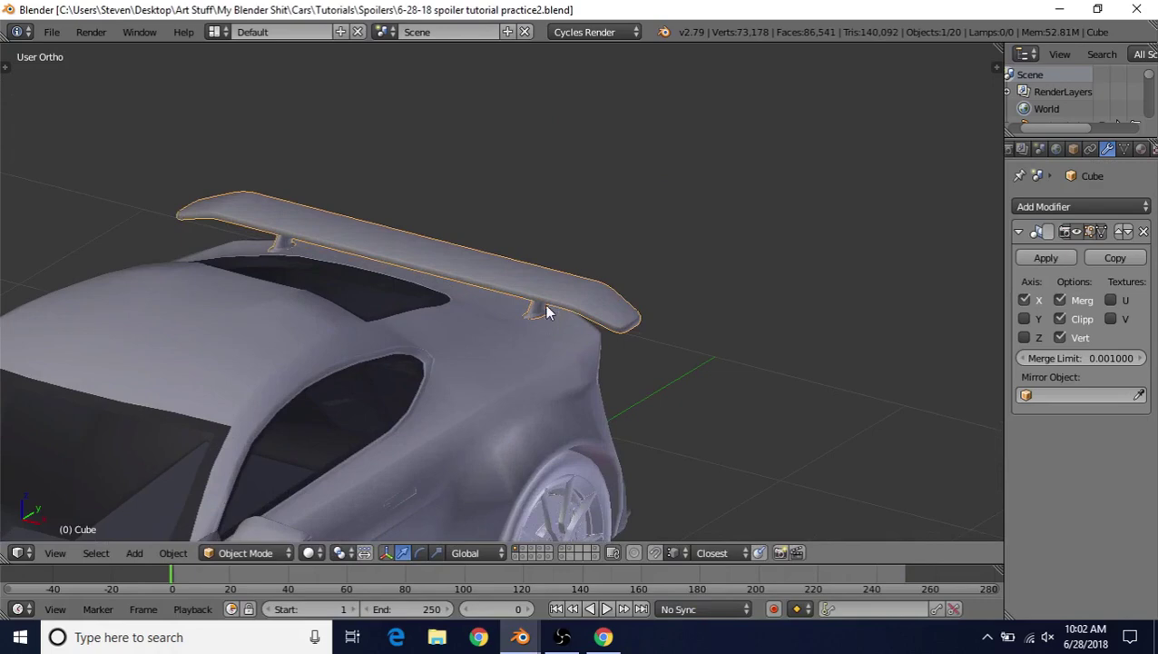
# Step: Examine the rear wing in the practice2 file, and switch to the practice3 file to view its tall spoiler
pyautogui.moveTo(578, 281); pyautogui.dragTo(536, 299, button='middle')
pyautogui.moveTo(521, 637)
pyautogui.click(584, 570)
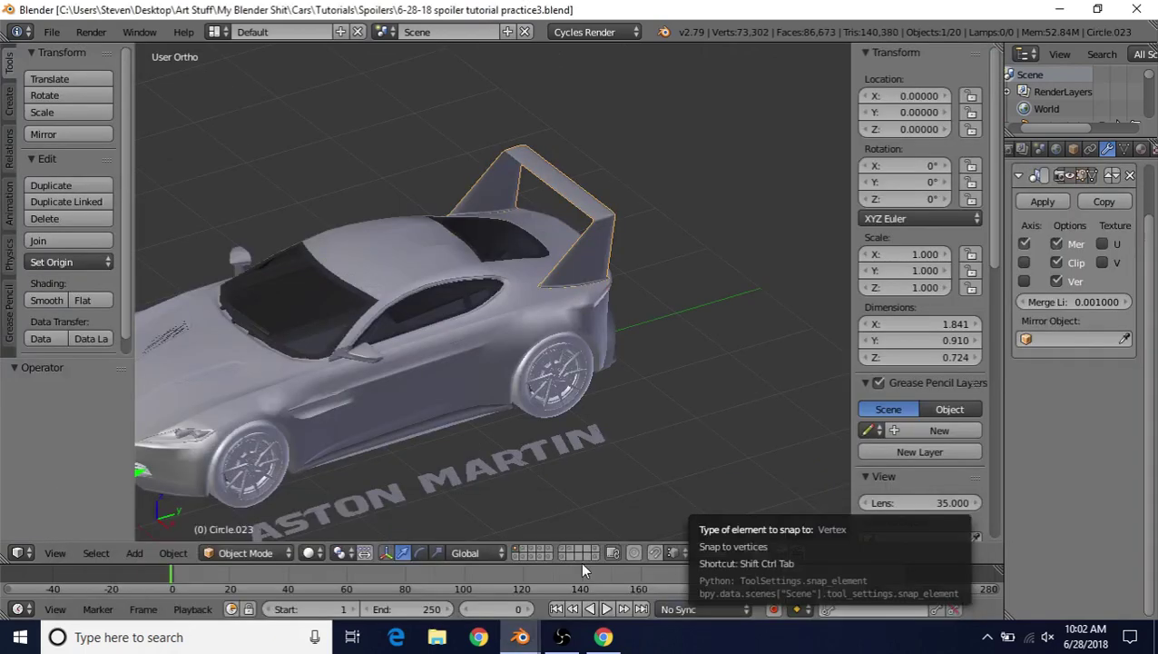
pyautogui.moveTo(604, 243)
pyautogui.mouseDown(button='middle')
pyautogui.moveTo(590, 238)
pyautogui.moveTo(638, 213)
pyautogui.moveTo(757, 220)
pyautogui.moveTo(600, 227)
pyautogui.mouseUp(button='middle')
pyautogui.scroll(2, 595, 234)
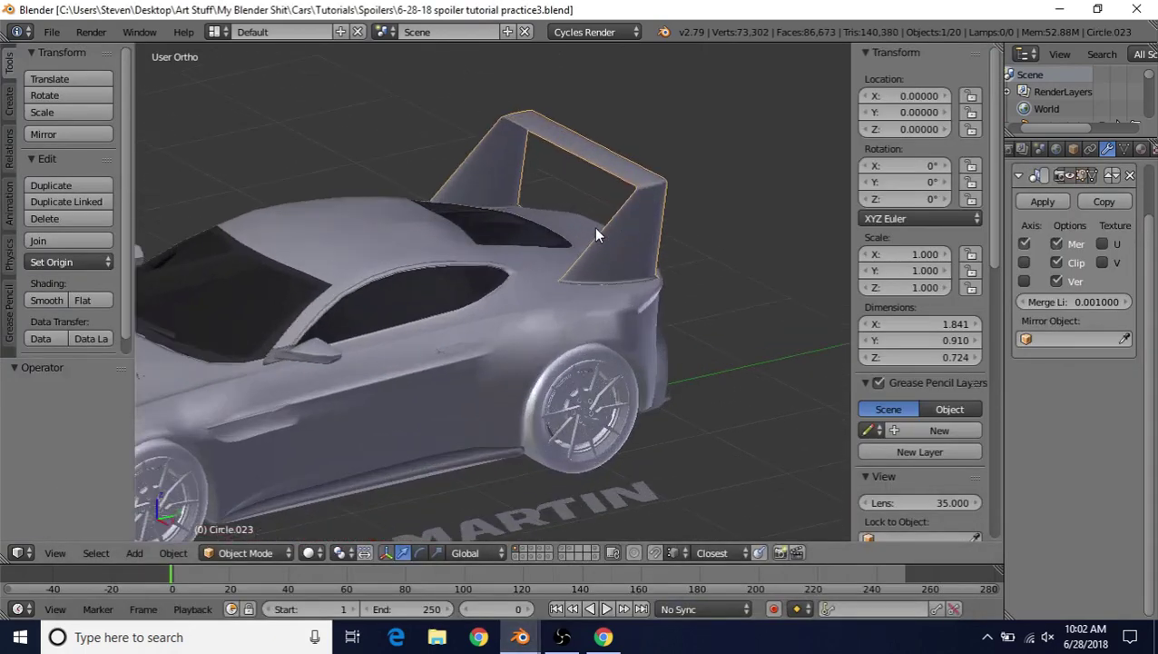
# Step: Switch to the practice4 file and examine the wide rear wing from behind, above and the front of the car
pyautogui.moveTo(520, 637)
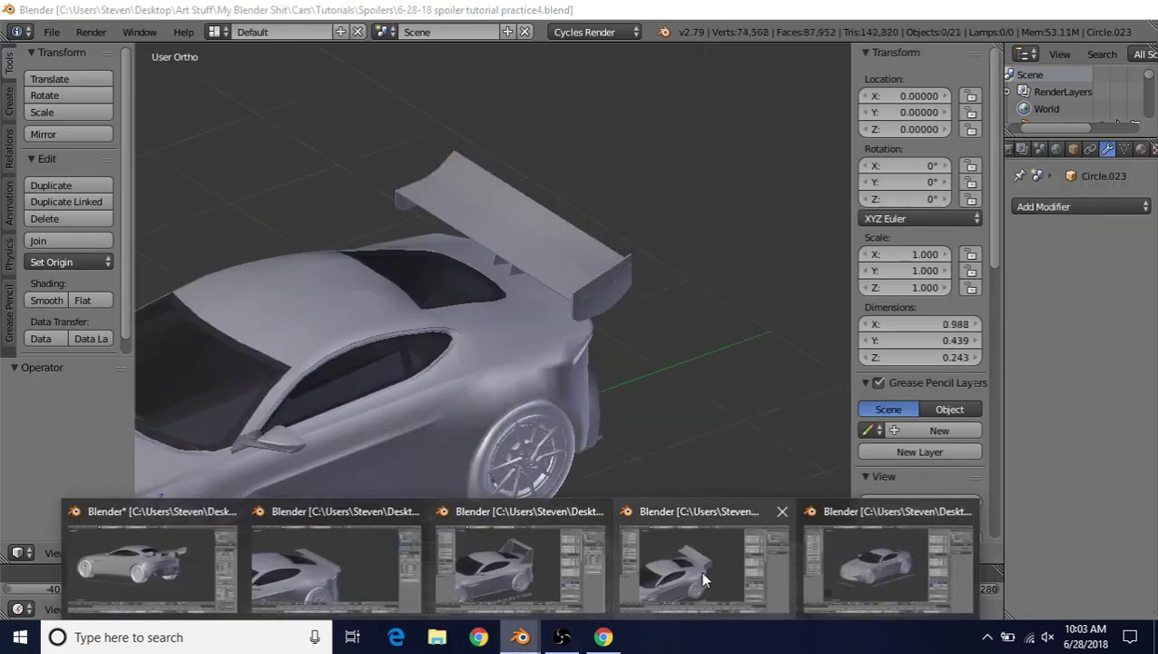
pyautogui.click(701, 570)
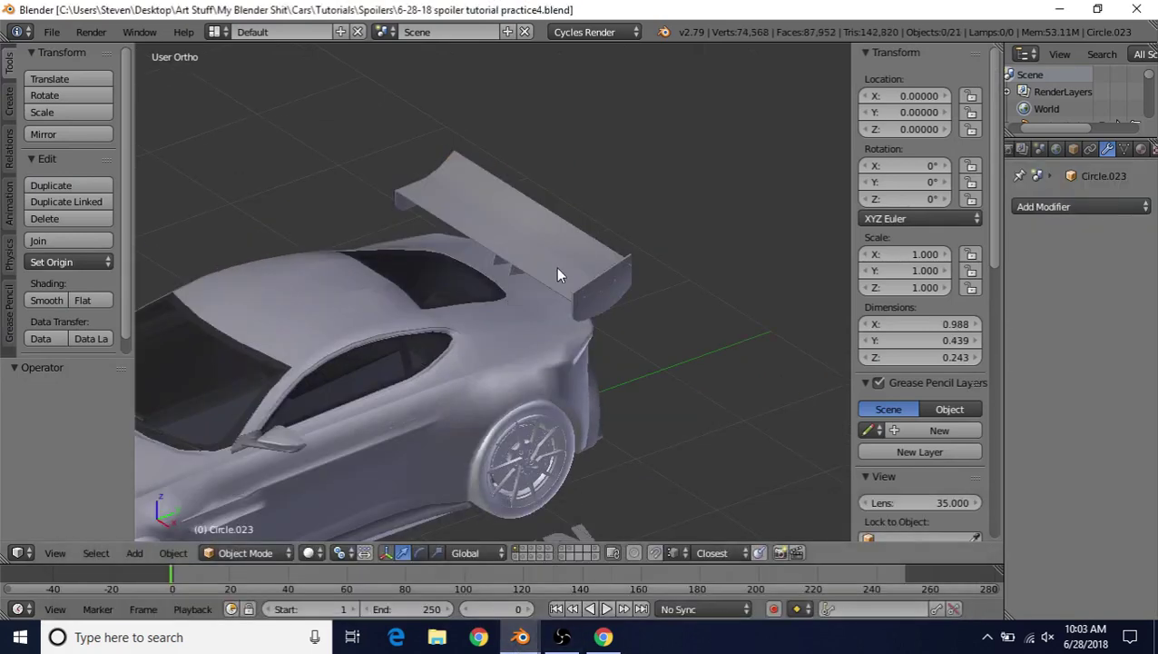
pyautogui.moveTo(545, 256); pyautogui.dragTo(481, 239, button='middle')
pyautogui.scroll(5, 583, 232)
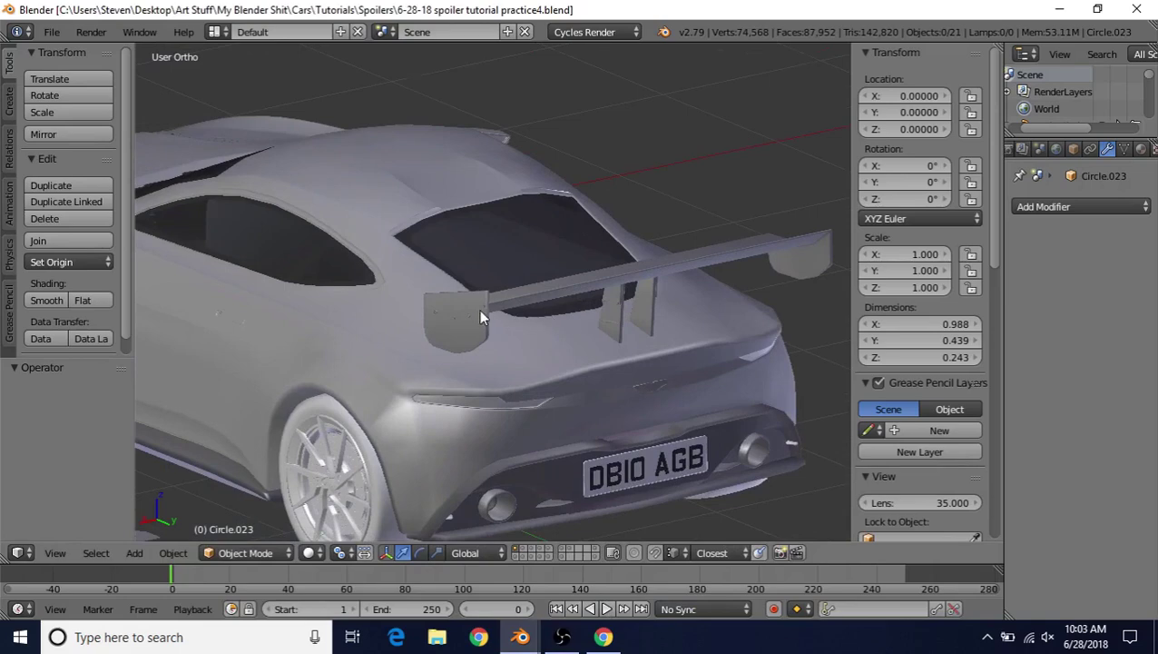
pyautogui.moveTo(481, 316); pyautogui.dragTo(665, 284, button='middle')
pyautogui.scroll(2, 663, 285)
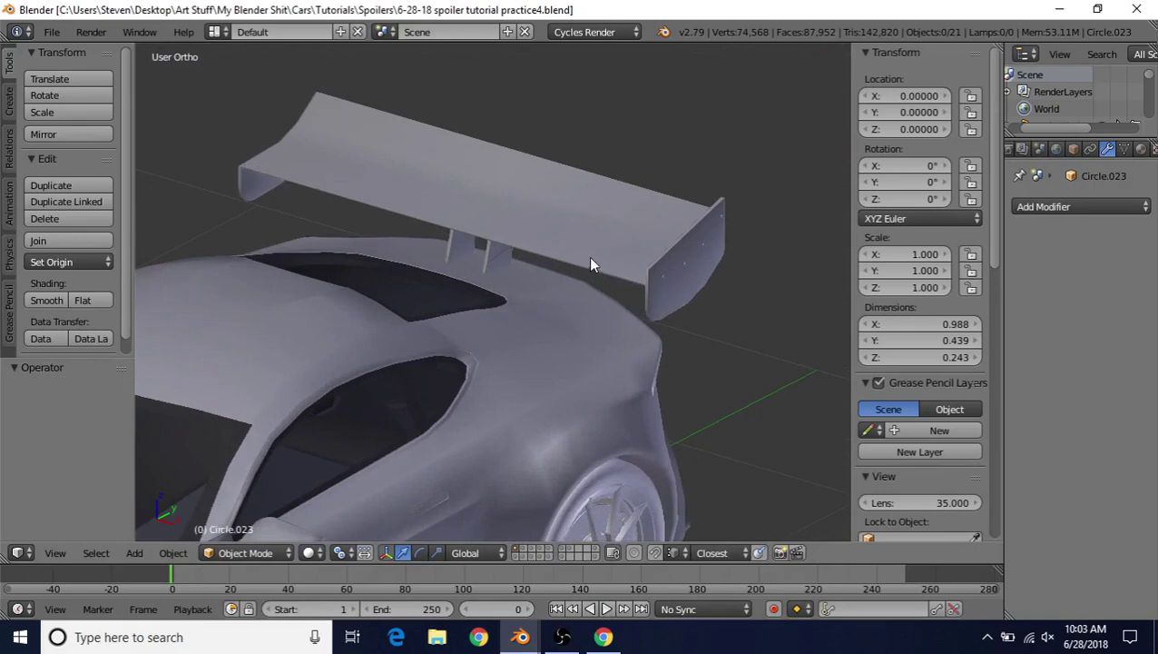
pyautogui.moveTo(590, 263); pyautogui.dragTo(523, 236, button='middle')
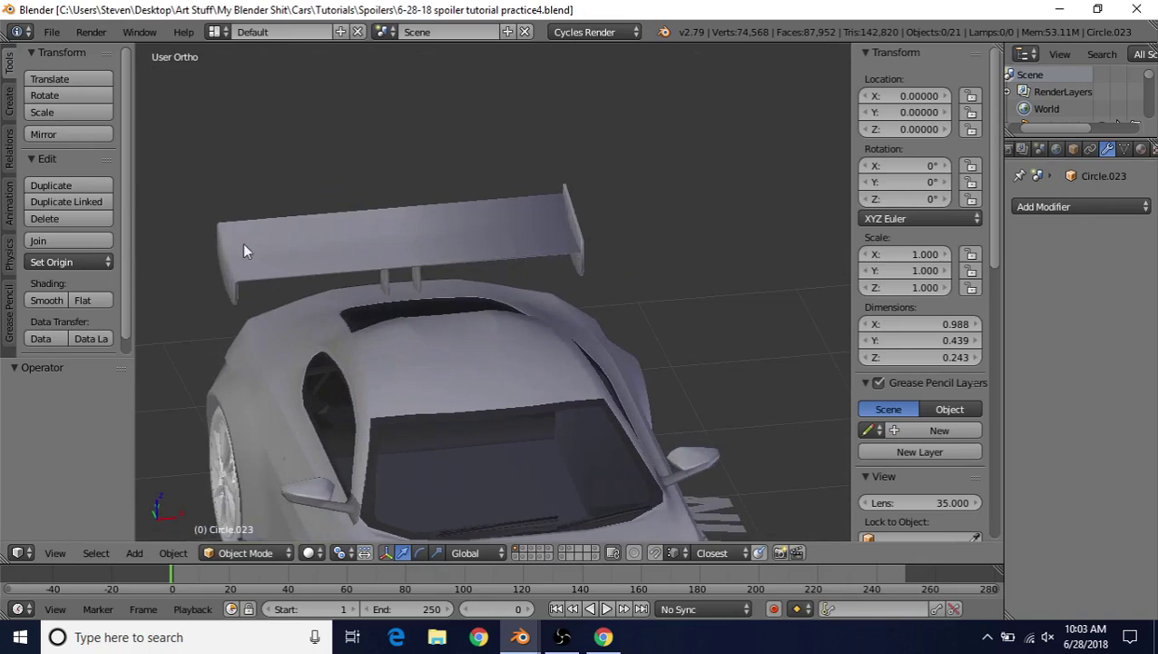
pyautogui.moveTo(428, 322); pyautogui.dragTo(444, 274, button='middle')
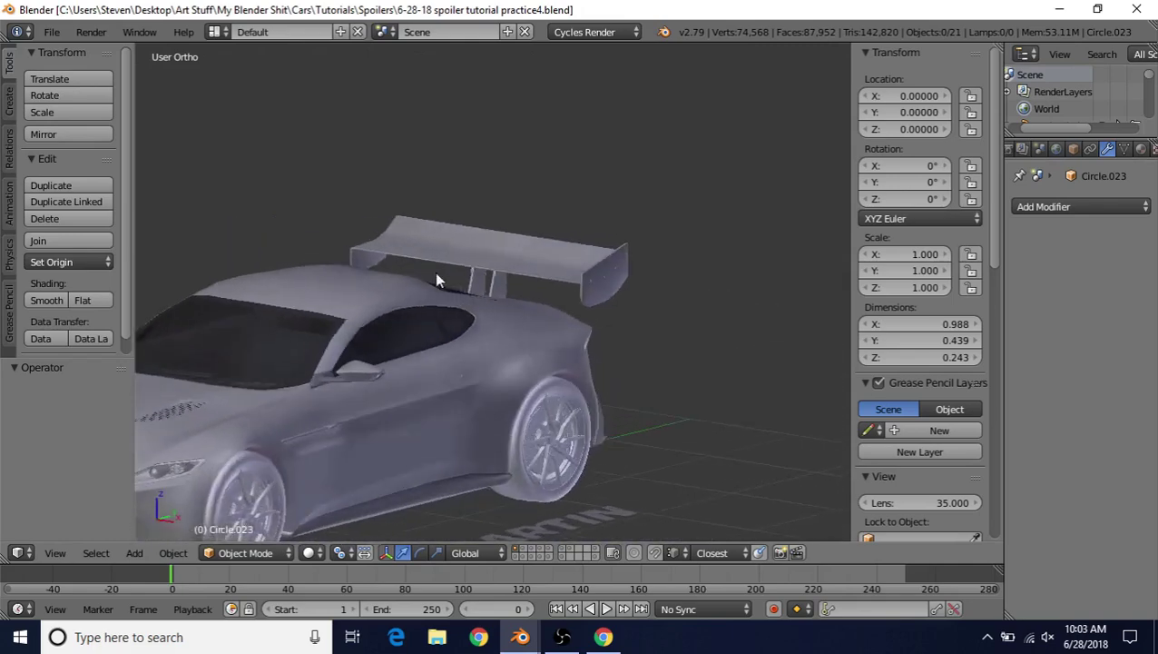
# Step: Inspect the practice4 wing's end plates, bolts and centre support brackets up close from behind
pyautogui.scroll(-5, 445, 317)
pyautogui.moveTo(445, 354); pyautogui.dragTo(234, 330, button='middle')
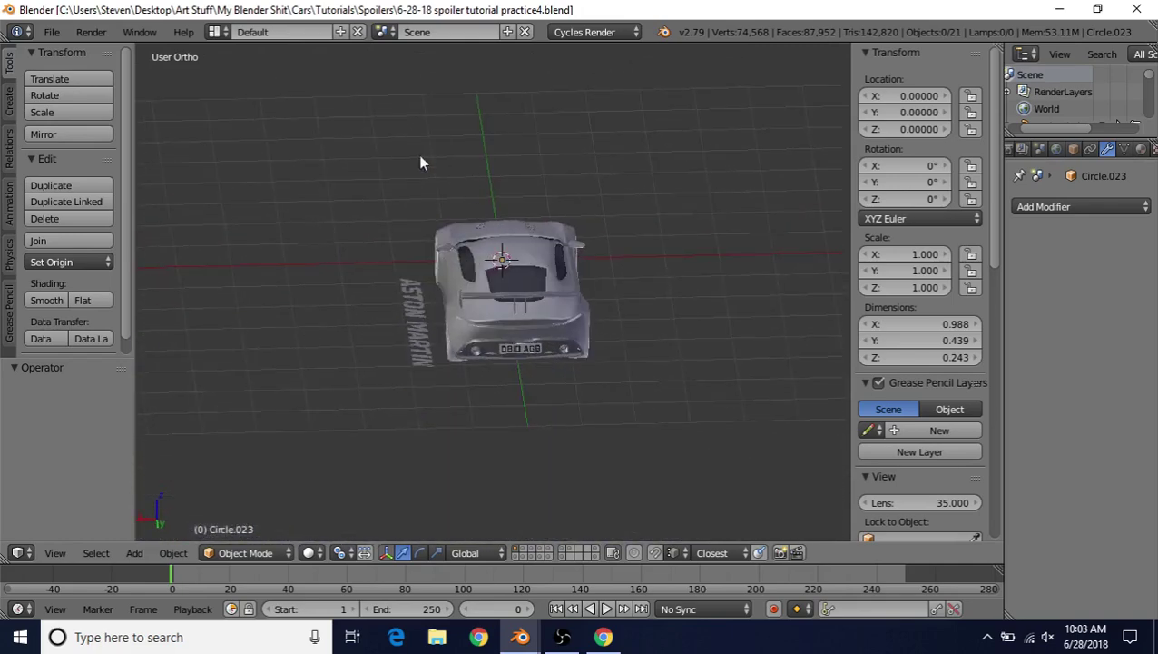
pyautogui.scroll(6, 493, 315)
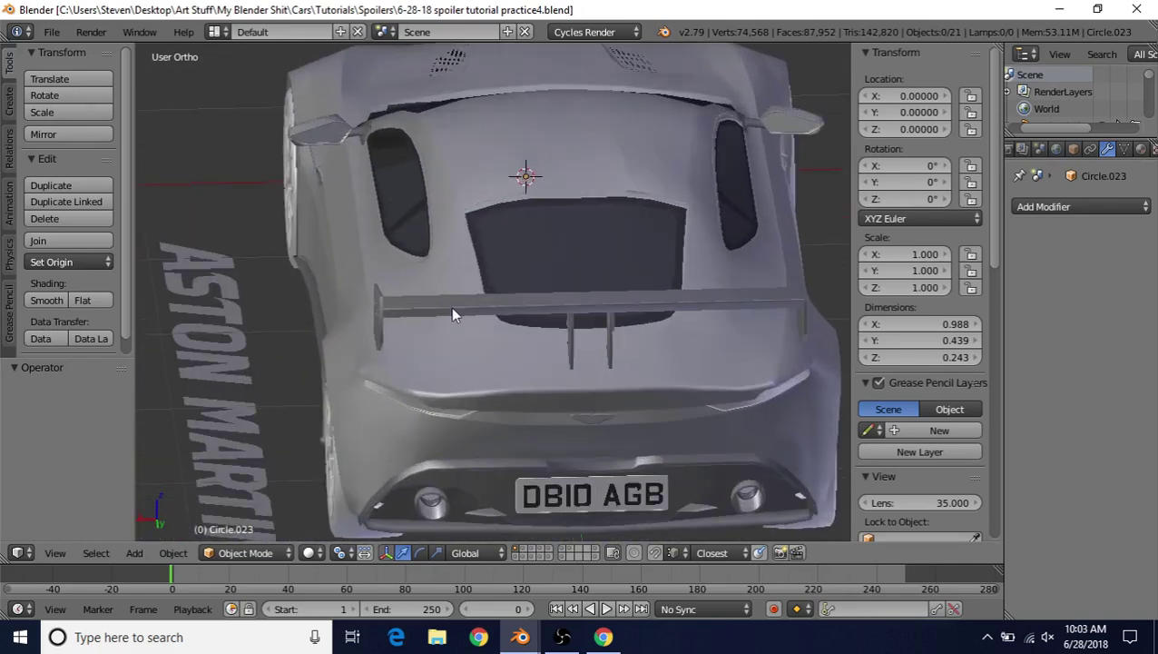
pyautogui.moveTo(454, 313); pyautogui.dragTo(465, 284, button='middle')
pyautogui.scroll(5, 577, 282)
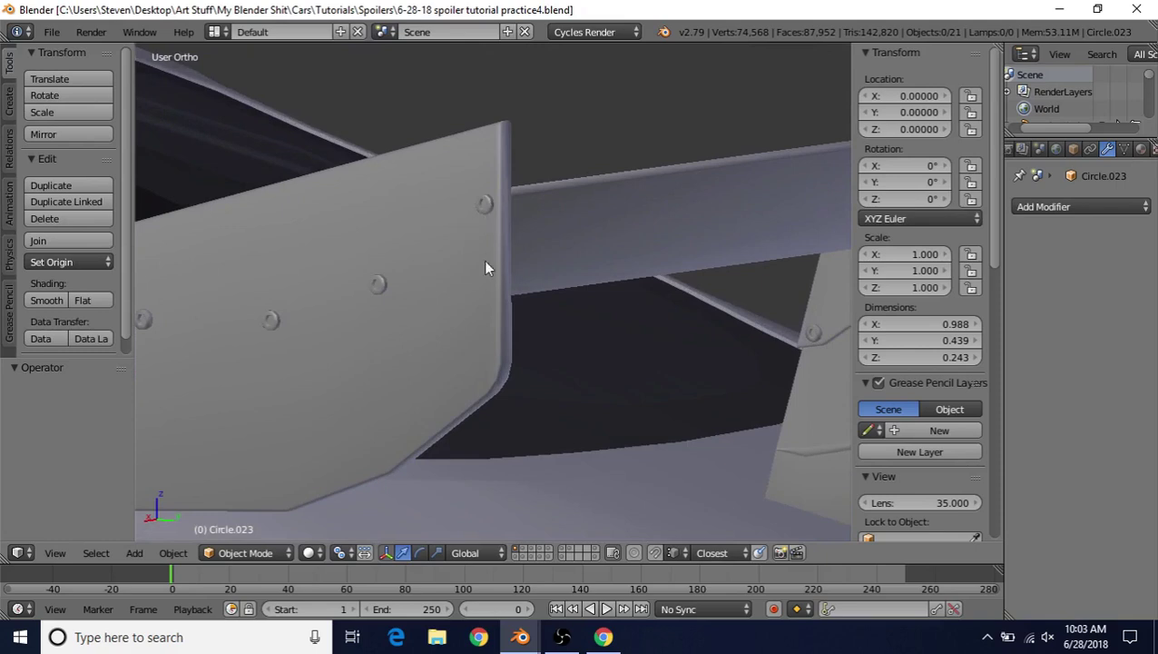
pyautogui.moveTo(371, 291); pyautogui.dragTo(508, 350, button='middle')
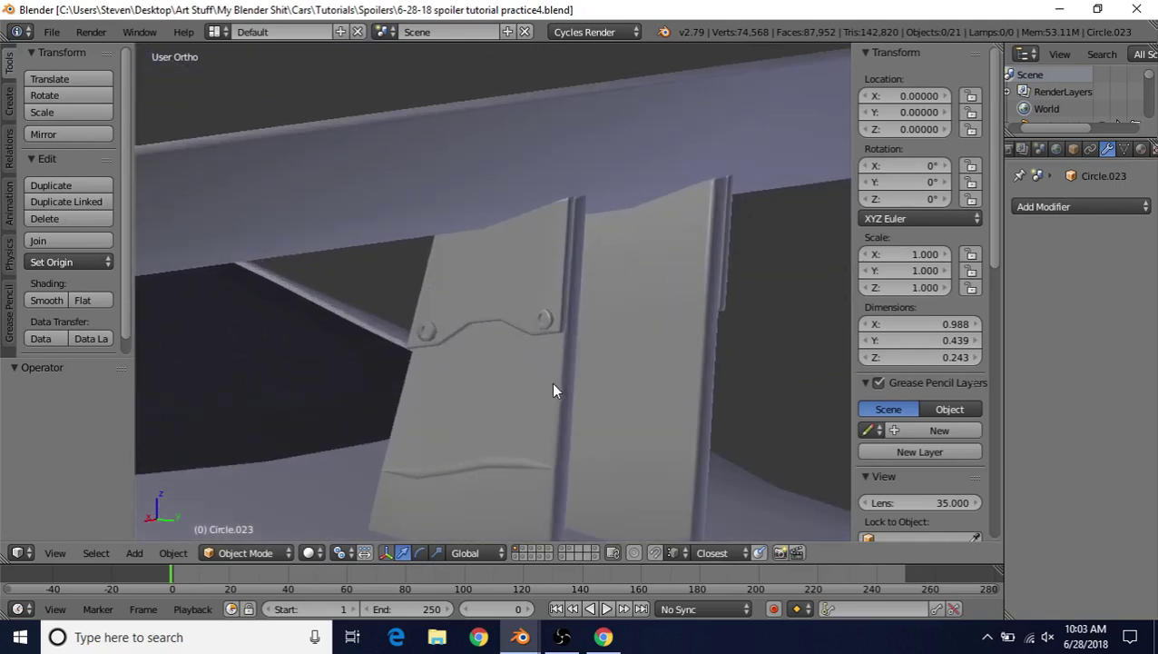
pyautogui.scroll(-3, 533, 418)
pyautogui.moveTo(553, 384); pyautogui.dragTo(536, 457, button='middle')
pyautogui.scroll(-3, 505, 320)
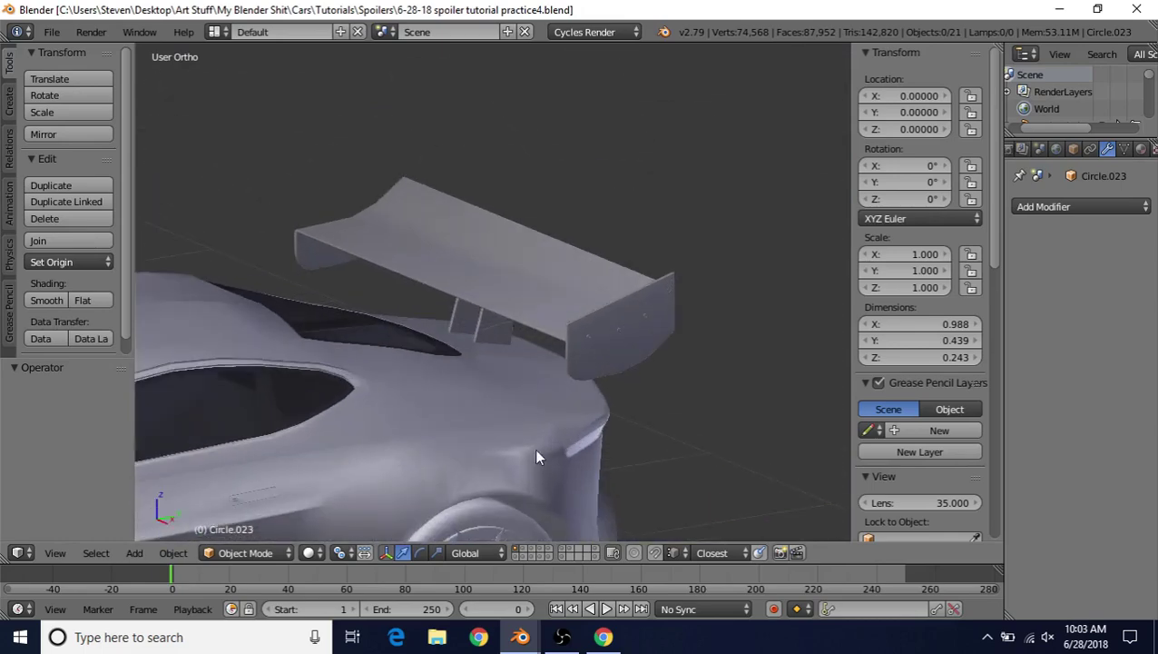
# Step: Compare the spoiler in the practice1 file with the plain Aston Martin DB10 file, ending in the file without a spoiler
pyautogui.moveTo(520, 636)
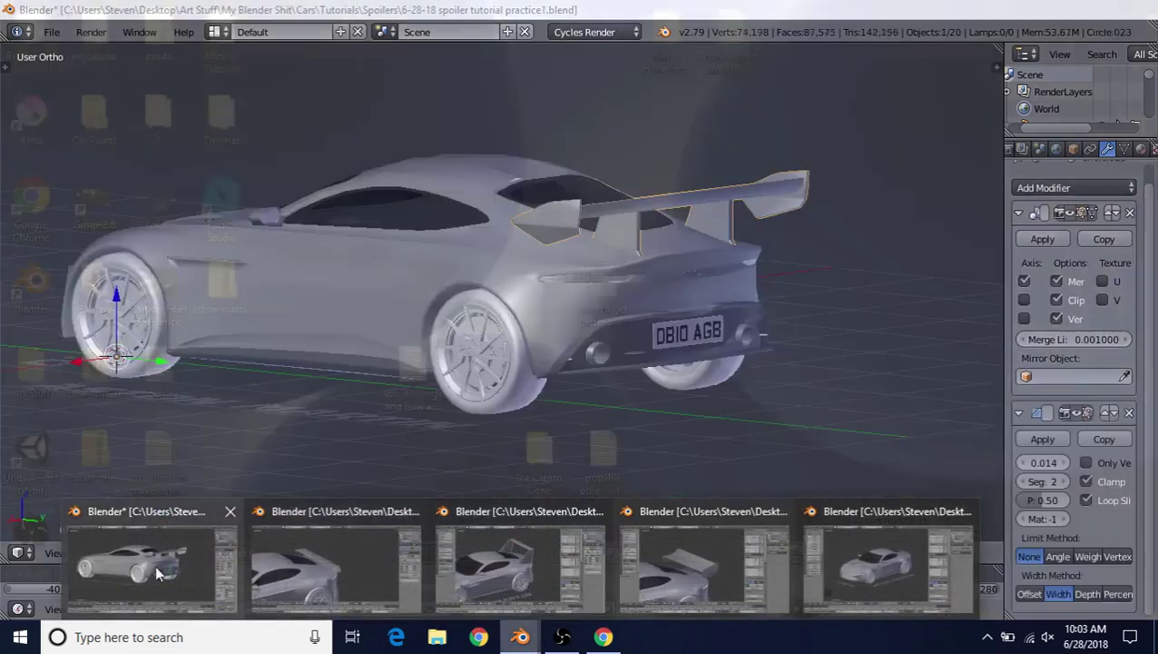
pyautogui.click(157, 572)
pyautogui.moveTo(511, 273); pyautogui.dragTo(689, 297, button='middle')
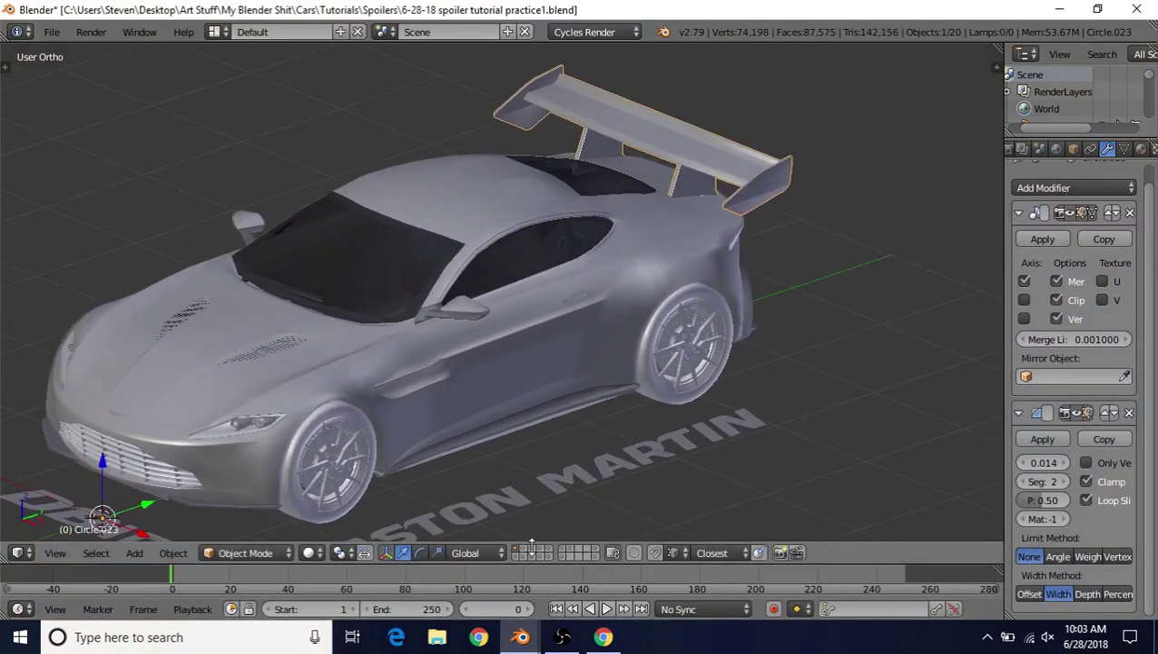
pyautogui.moveTo(520, 636)
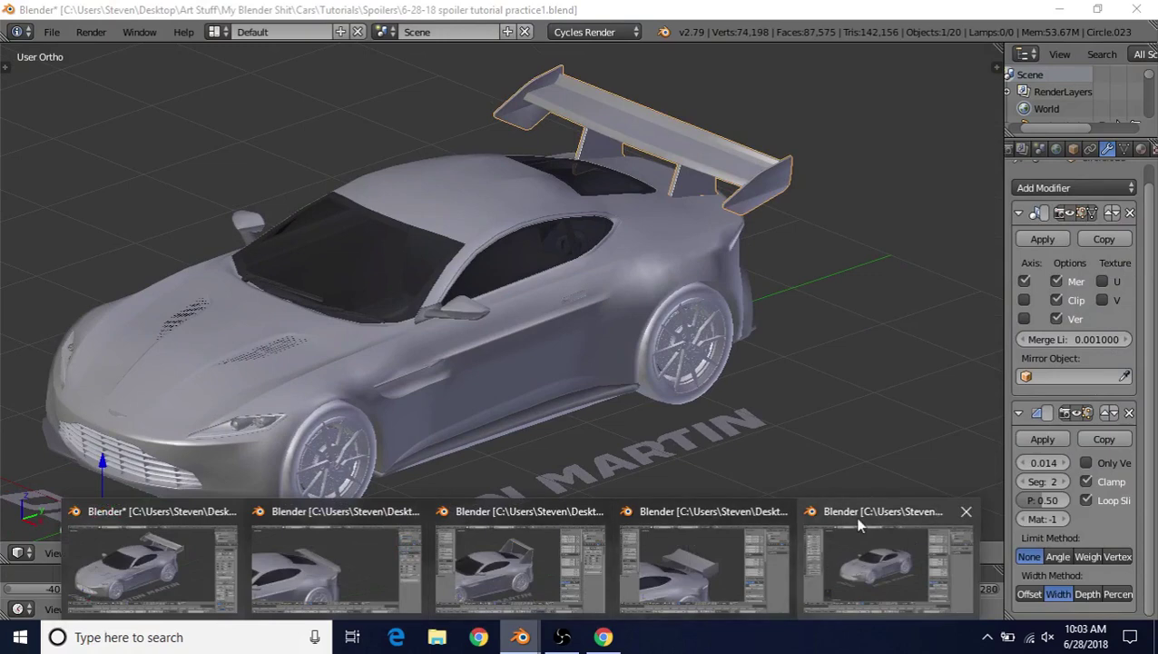
pyautogui.click(860, 524)
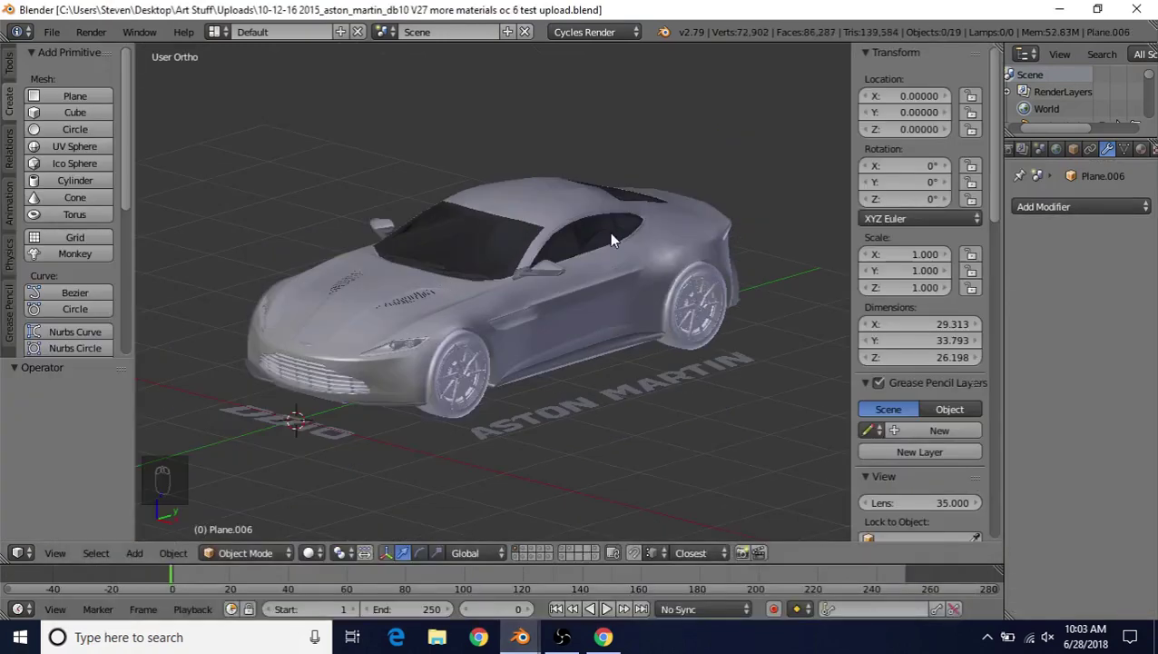
pyautogui.moveTo(520, 637)
pyautogui.click(218, 572)
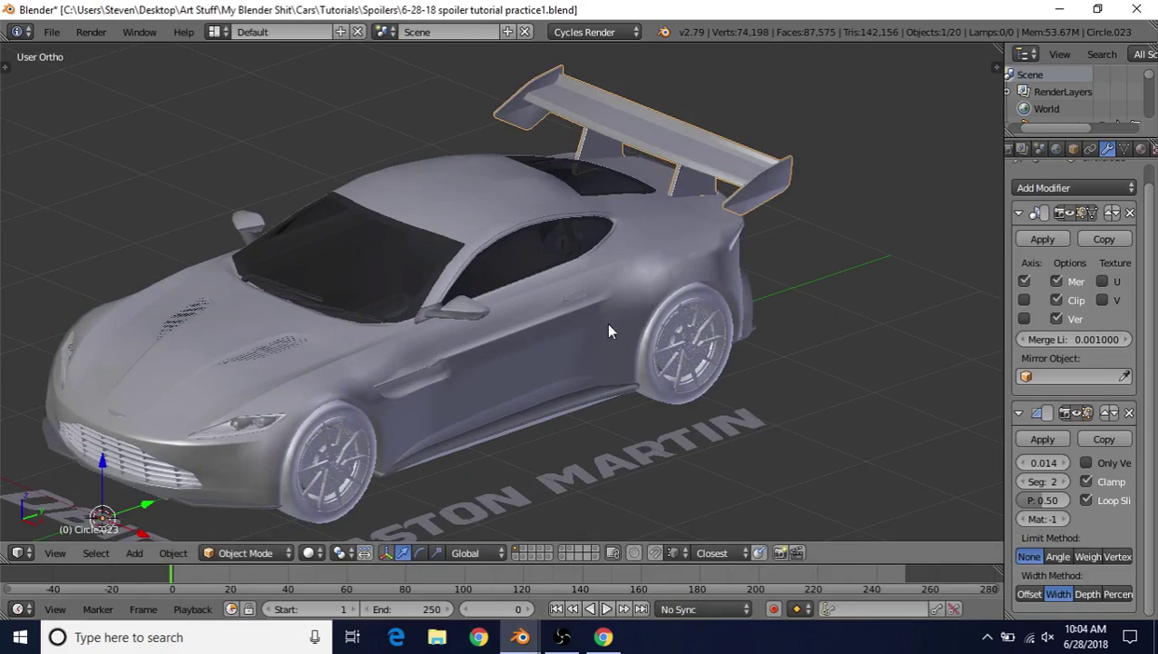
pyautogui.moveTo(520, 637)
pyautogui.click(834, 556)
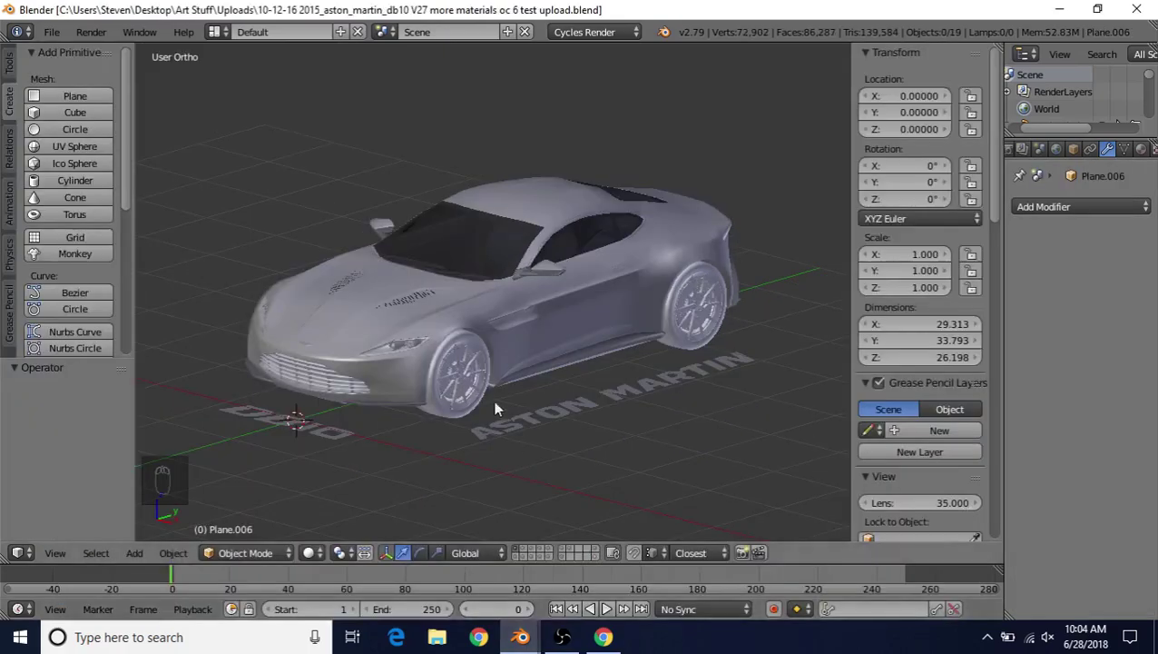
# Step: Switch to Chrome to view the Aston Martin DB10 page on Sketchfab and try its download, dismissing the login form and closing the browser
pyautogui.click(602, 637)
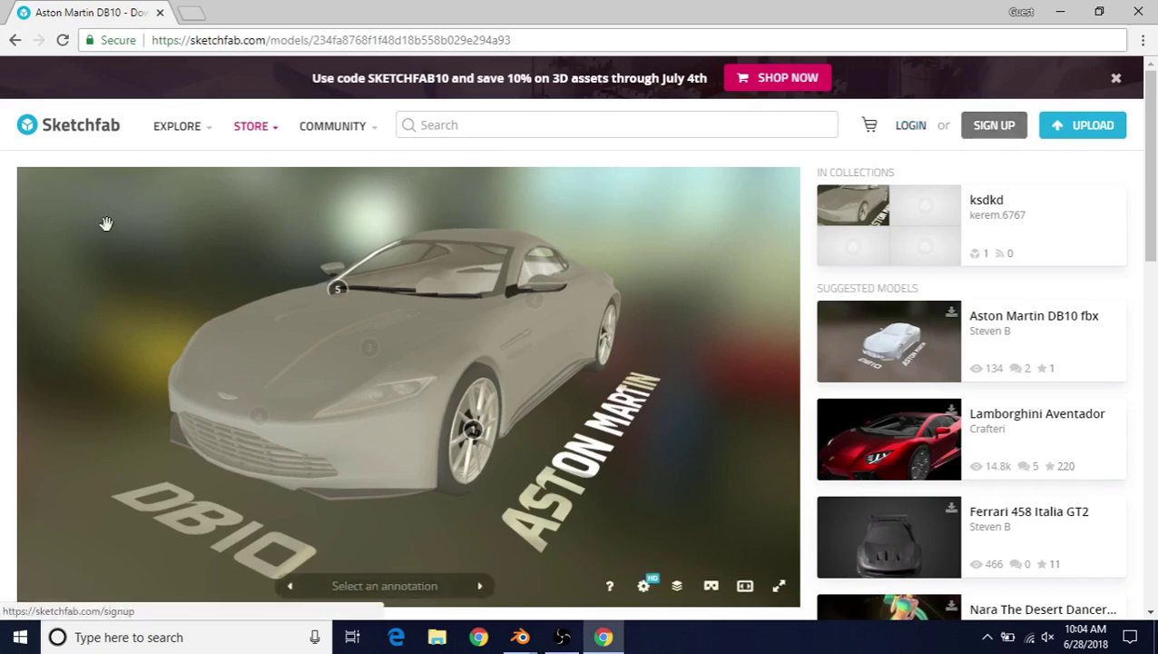
pyautogui.scroll(-5, 3, 341)
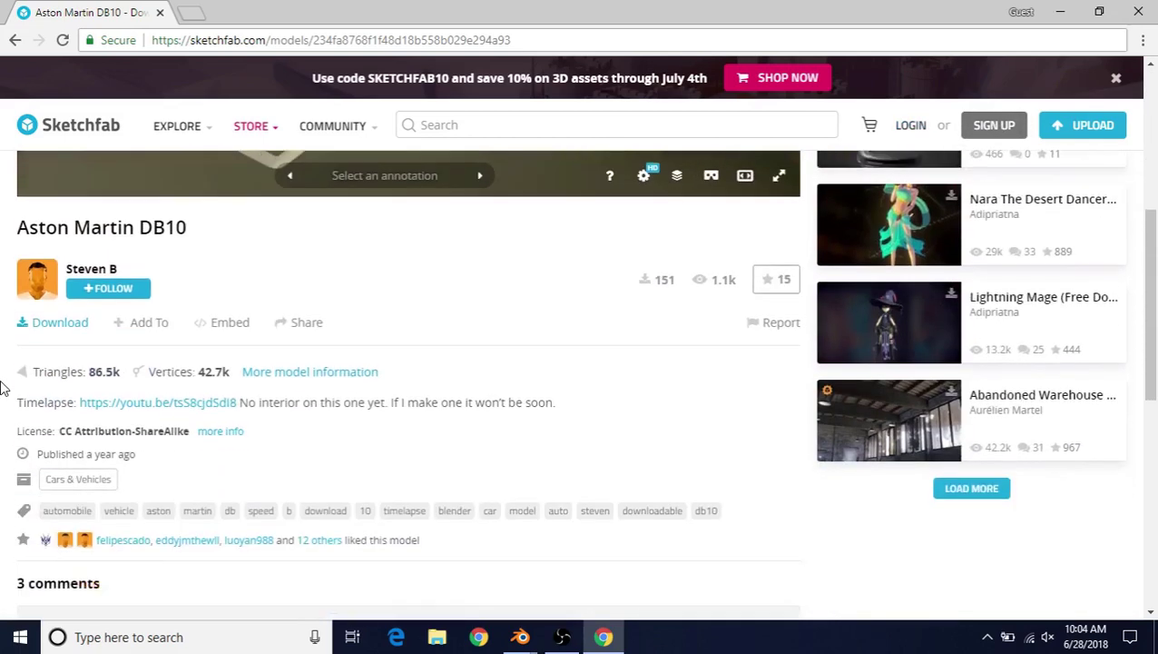
pyautogui.scroll(-1, 3, 386)
pyautogui.click(27, 221)
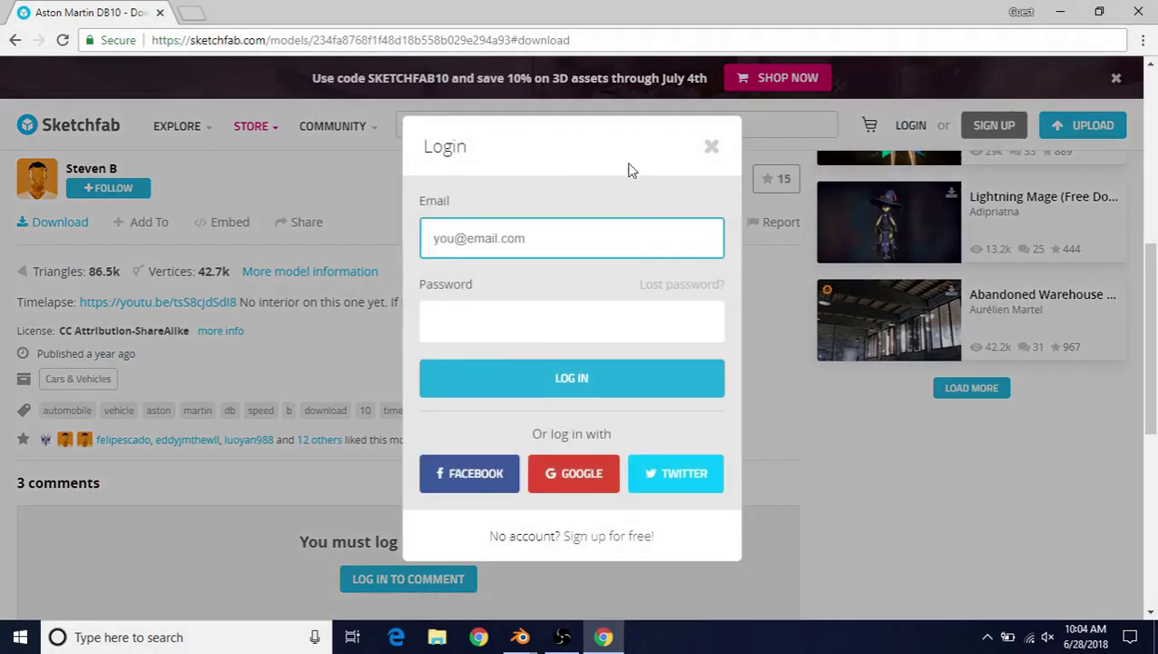
pyautogui.click(713, 148)
pyautogui.hotkey('alt', 'F4')
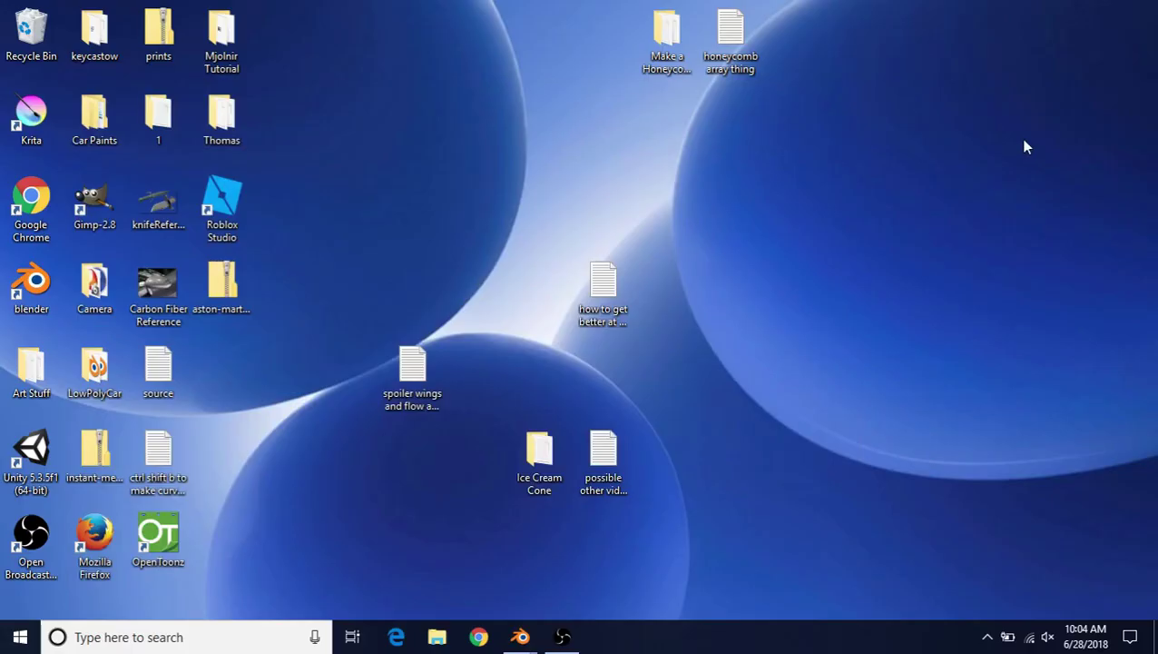
# Step: Look inside the aston-martin-db10 archive's source folder for the Blender file, and close the folder window
pyautogui.click(219, 295)
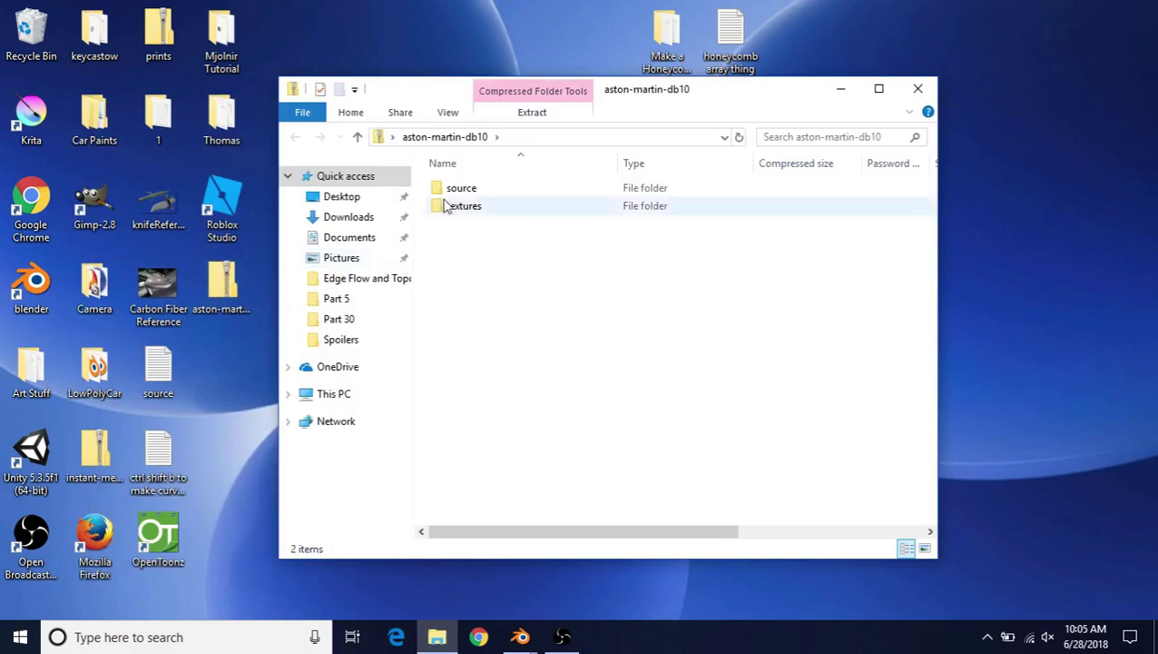
pyautogui.doubleClick(454, 189)
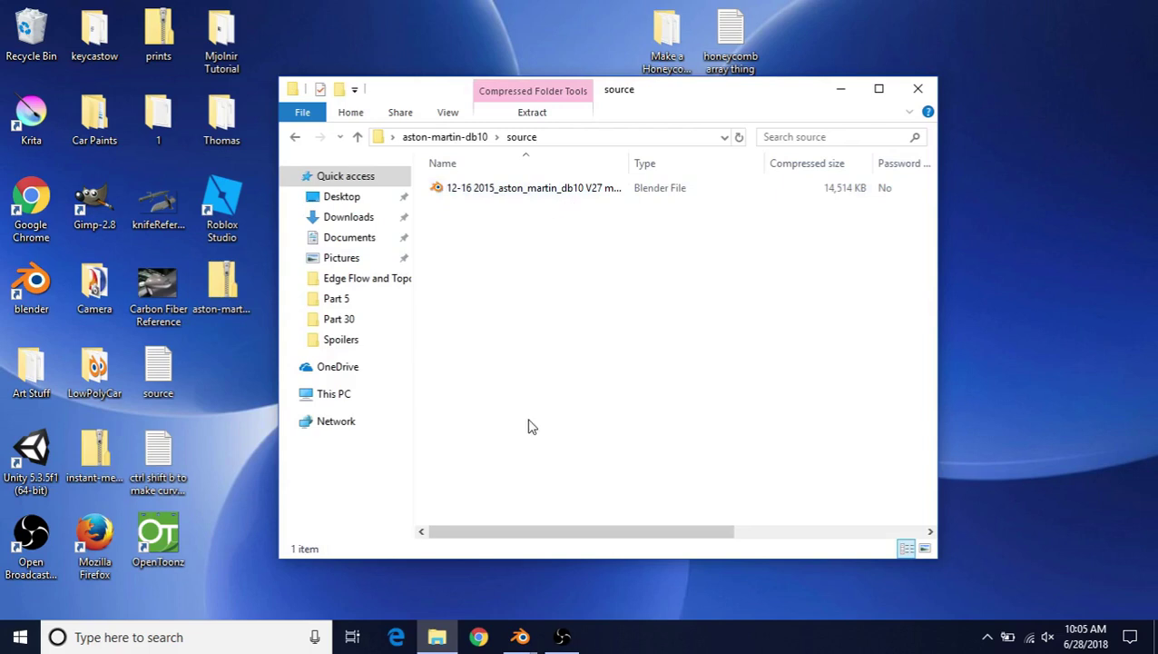
pyautogui.click(917, 89)
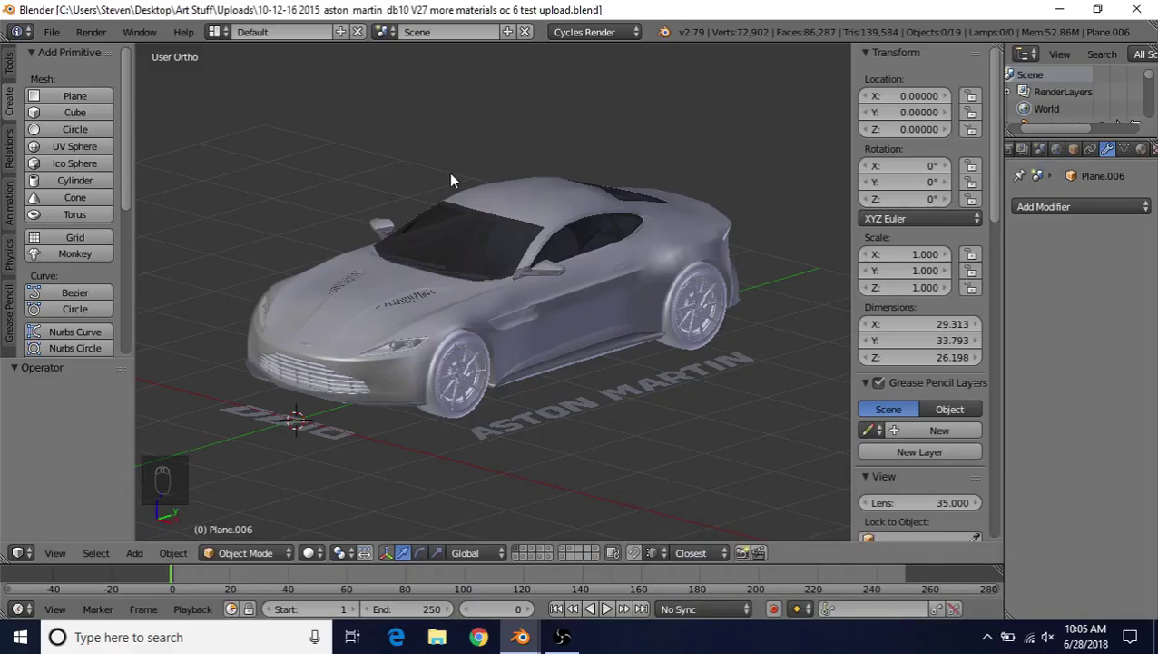
# Step: Hide the properties sidebar, add a cube and shift its mesh about 1.914 along X in Edit Mode
pyautogui.press('n')
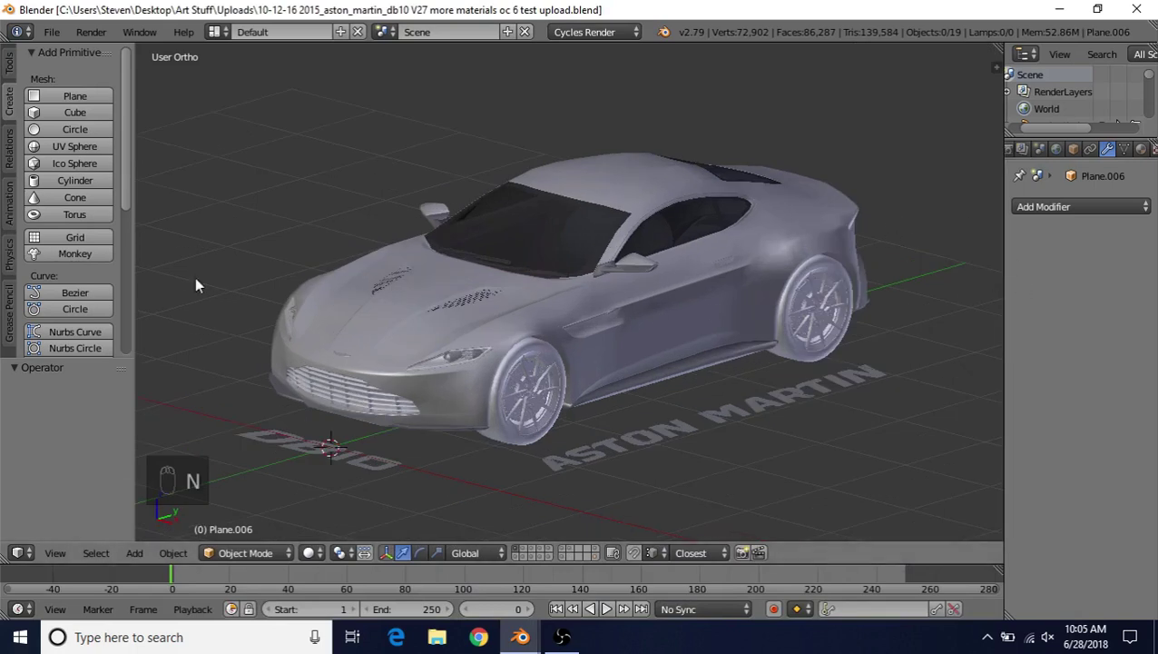
pyautogui.click(86, 115)
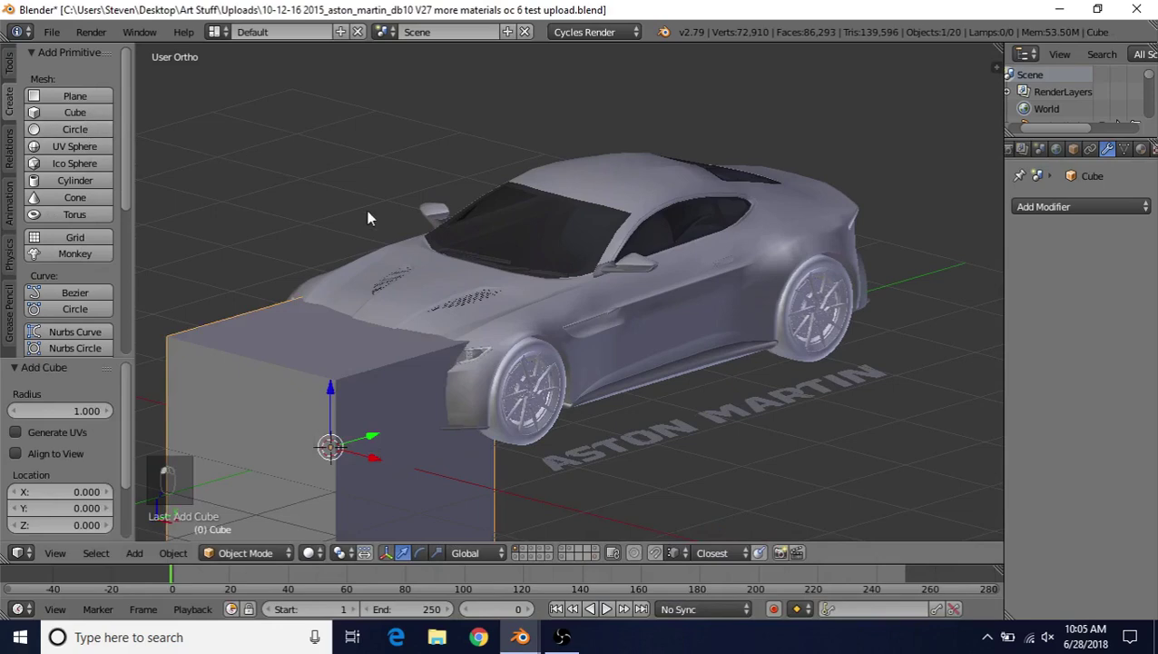
pyautogui.press('Tab')
pyautogui.scroll(-2, 381, 322)
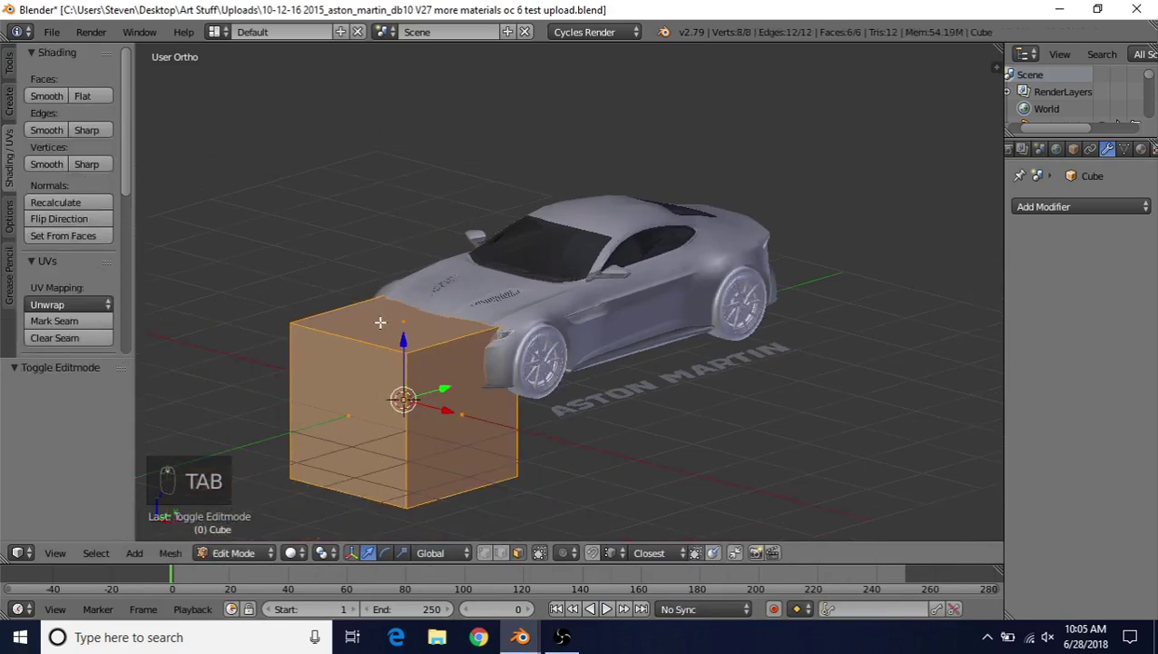
pyautogui.moveTo(446, 412); pyautogui.dragTo(559, 439)
# Step: Add a Mirror modifier on the cube's X axis with clipping enabled and the editing cage adjusted to the modifier result
pyautogui.click(1057, 210)
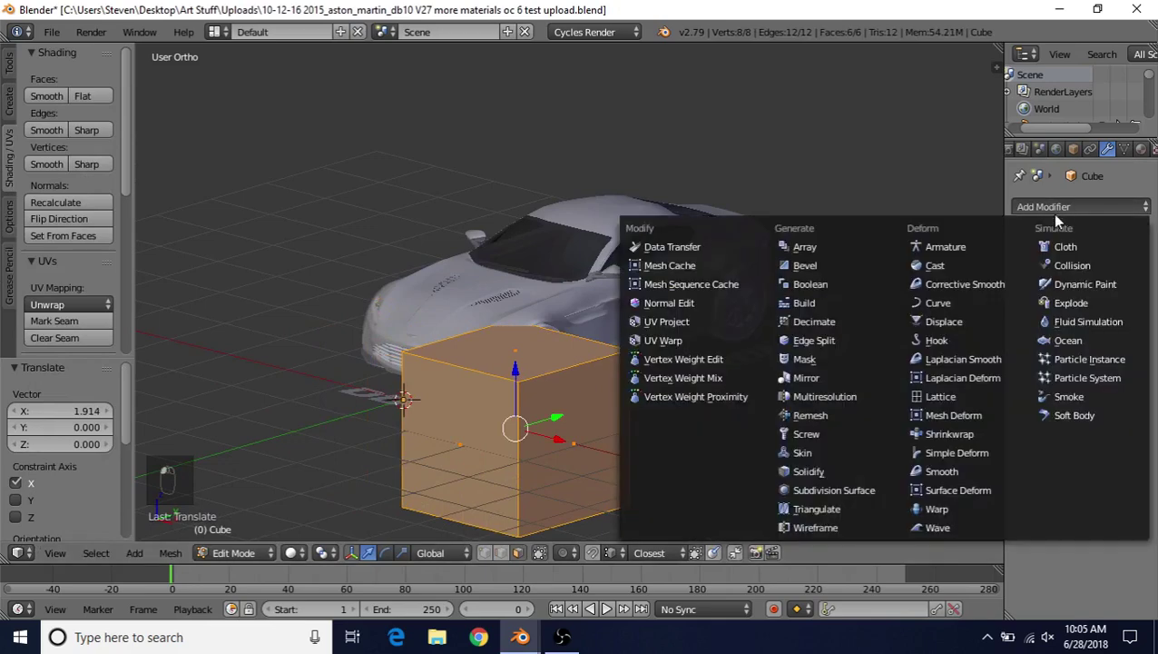
pyautogui.click(803, 378)
pyautogui.click(1058, 319)
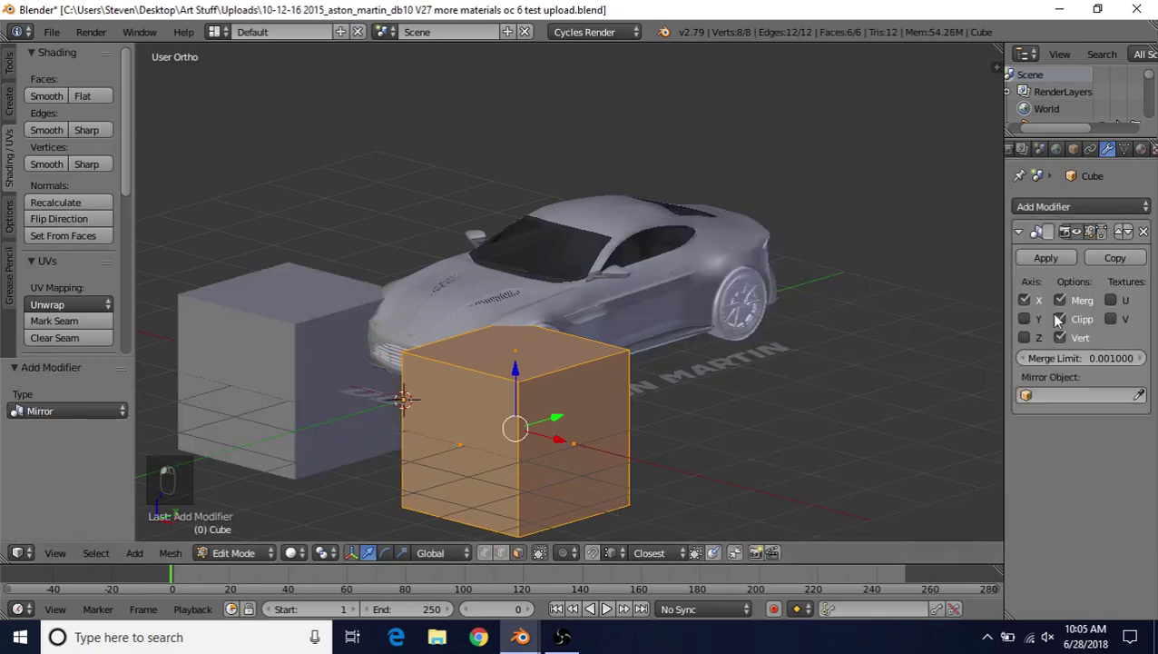
pyautogui.click(1100, 232)
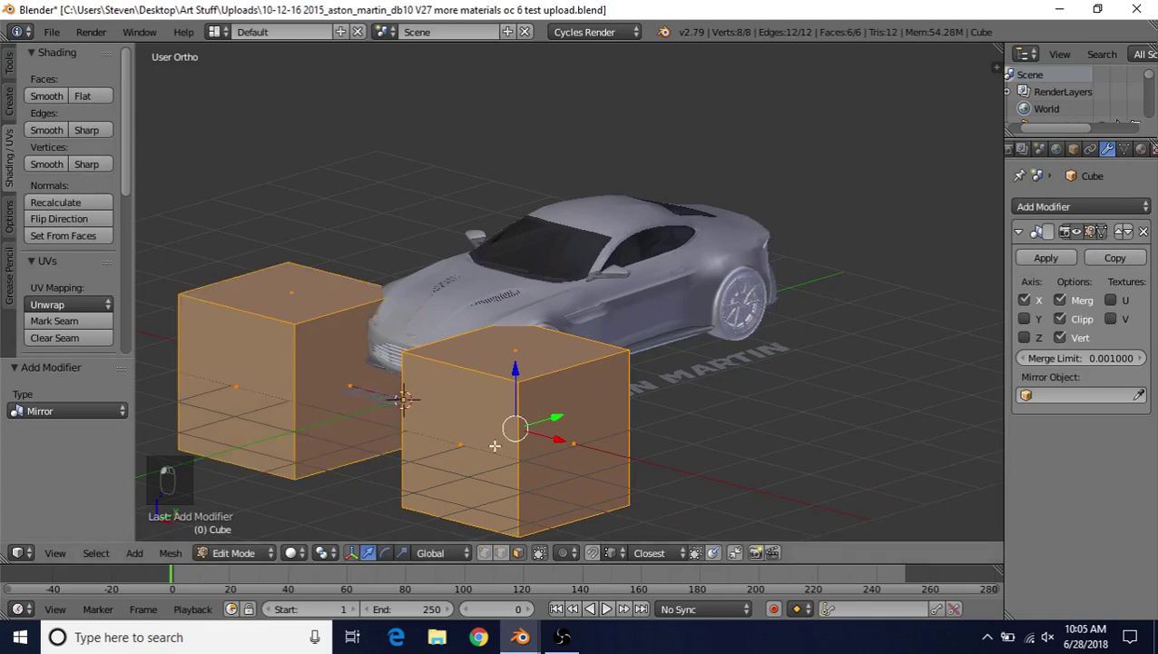
# Step: Delete the cube's inner face on the side towards the mirror plane
pyautogui.rightClick(348, 376)
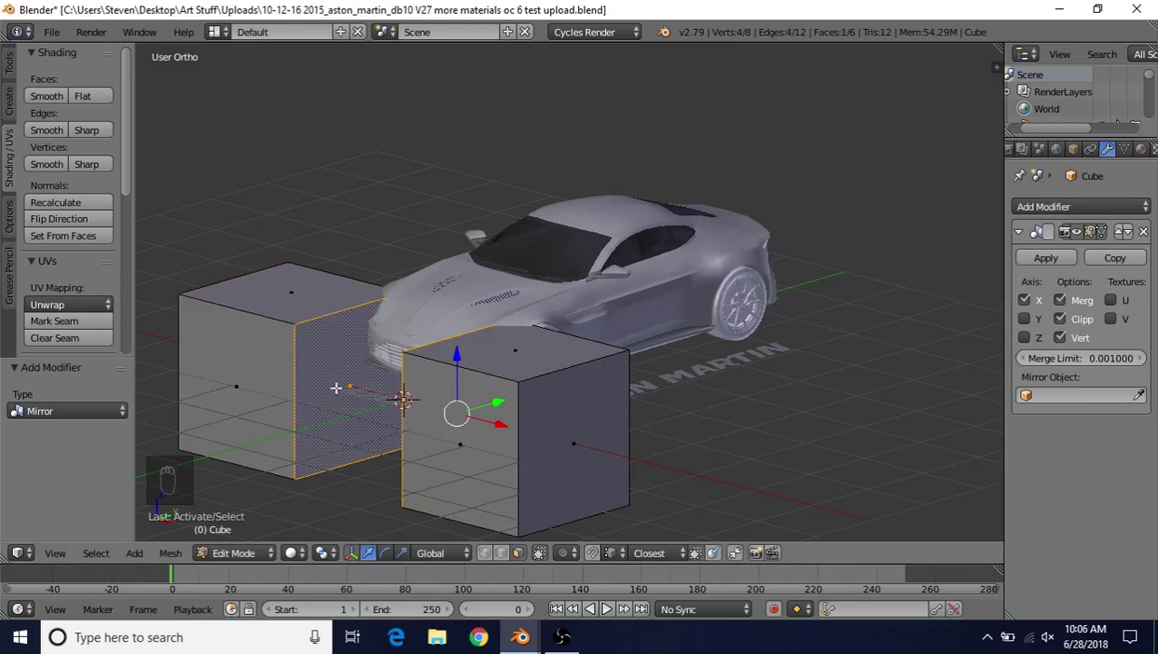
pyautogui.press('Delete')
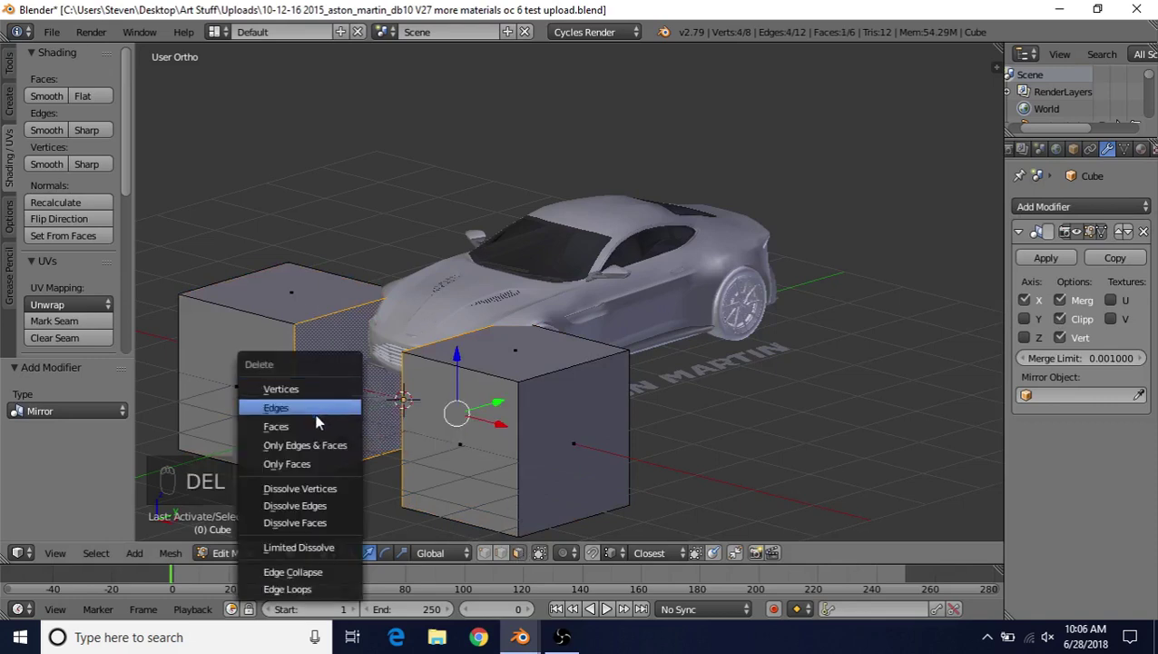
pyautogui.click(313, 423)
# Step: Move the whole cube mesh about -1.066 along X so it joins its mirrored half at the centre
pyautogui.moveTo(430, 335); pyautogui.dragTo(499, 372, button='middle')
pyautogui.press('a')
pyautogui.moveTo(626, 434); pyautogui.dragTo(546, 434)
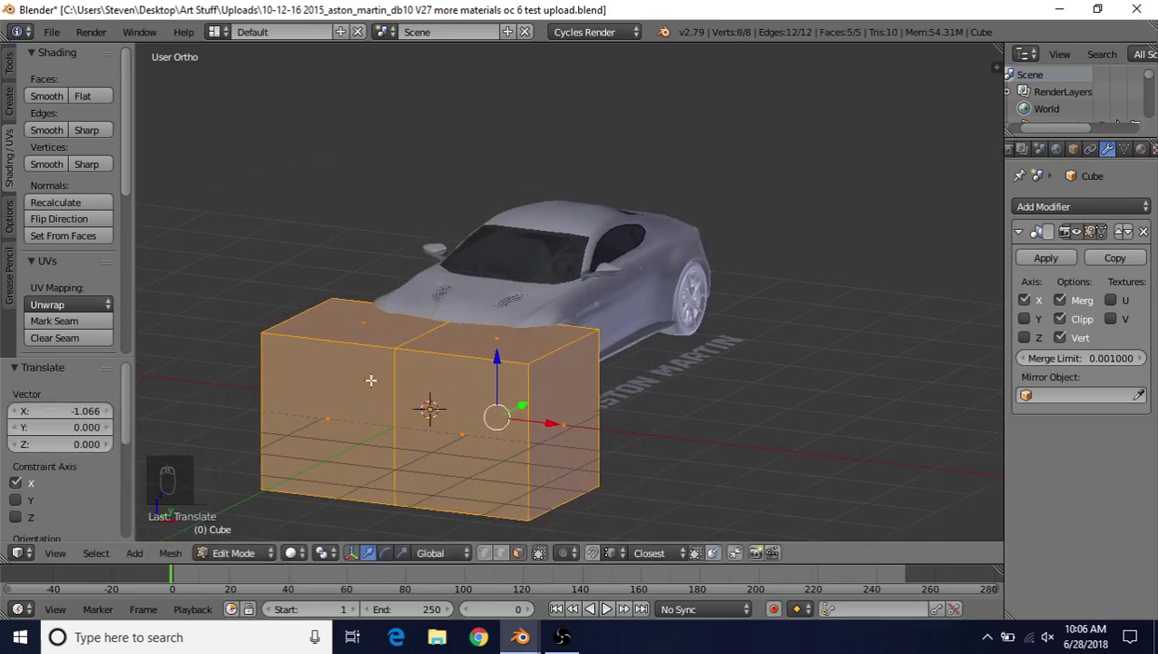
# Step: Scale the whole mirrored cube mesh down uniformly by about 0.185, and again by about 0.522
pyautogui.moveTo(543, 364)
pyautogui.keyDown('shift'); pyautogui.mouseDown(button='middle')
pyautogui.moveTo(543, 342)
pyautogui.moveTo(556, 348)
pyautogui.mouseUp(button='middle'); pyautogui.keyUp('shift')
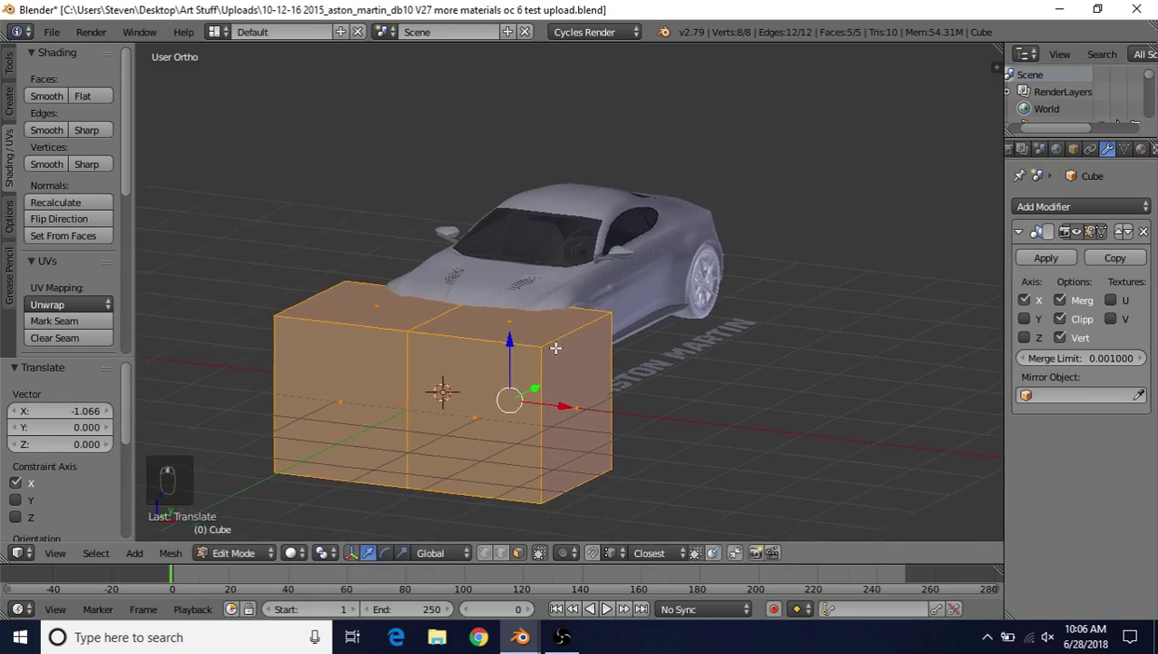
pyautogui.press('s')
pyautogui.click(522, 357)
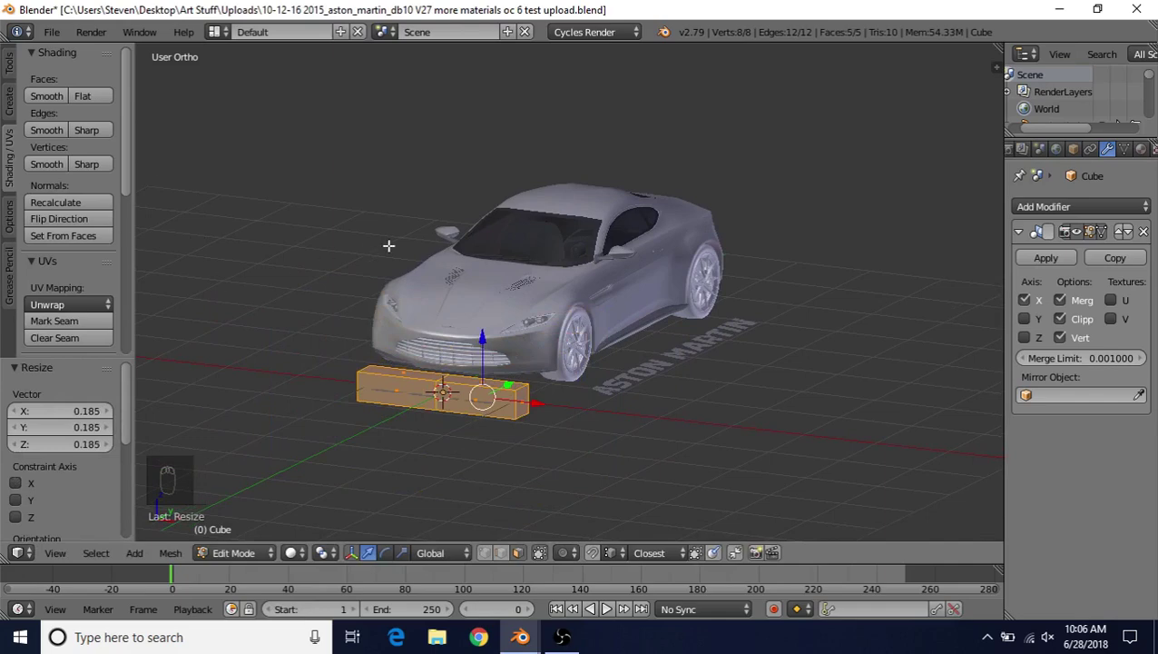
pyautogui.scroll(3, 435, 223)
pyautogui.press('s')
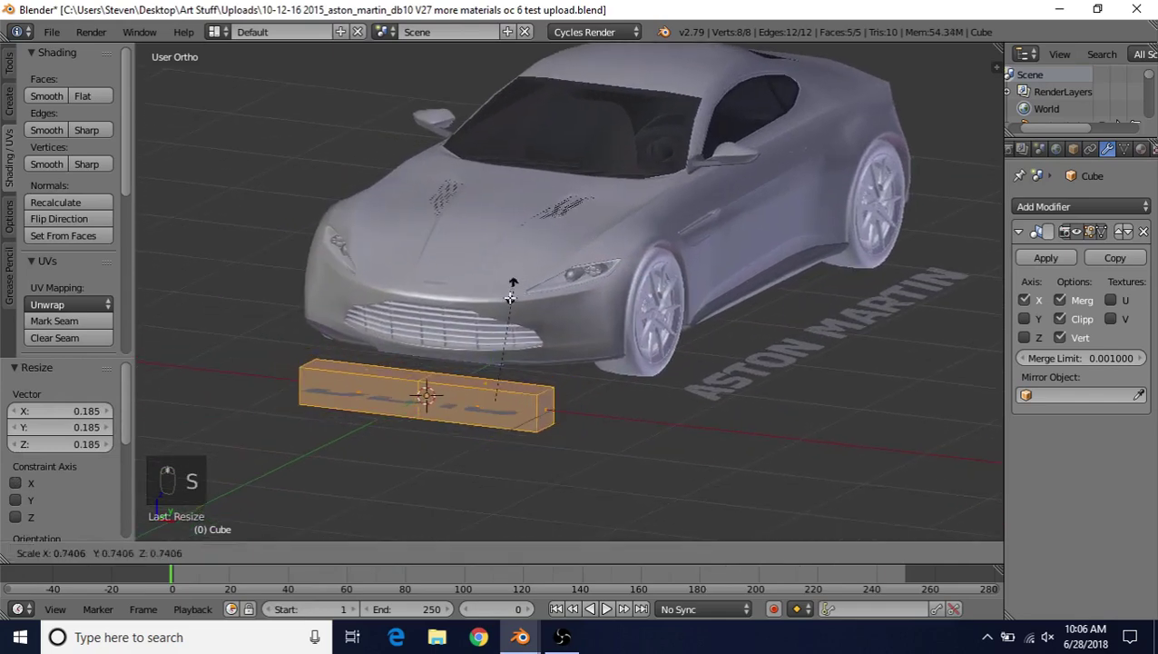
pyautogui.click(507, 326)
# Step: Raise the bar-shaped mesh about 1.716 along Z and shrink it uniformly by about 0.807
pyautogui.press('g')
pyautogui.press('z')
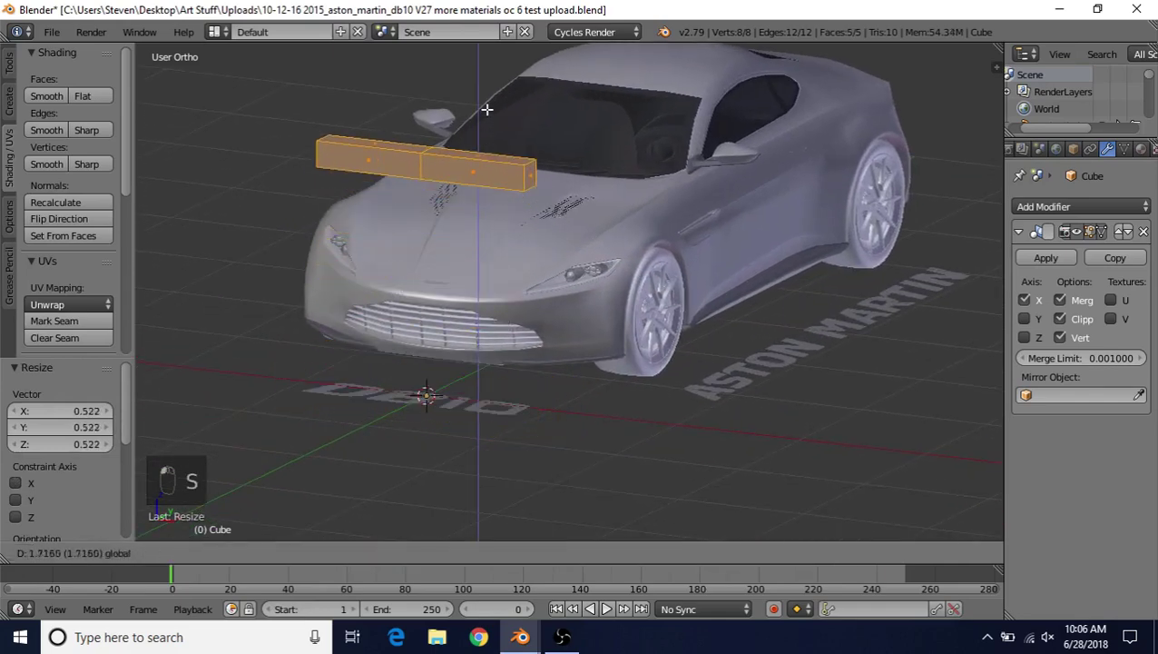
pyautogui.click(485, 109)
pyautogui.moveTo(513, 182); pyautogui.dragTo(400, 287, button='middle')
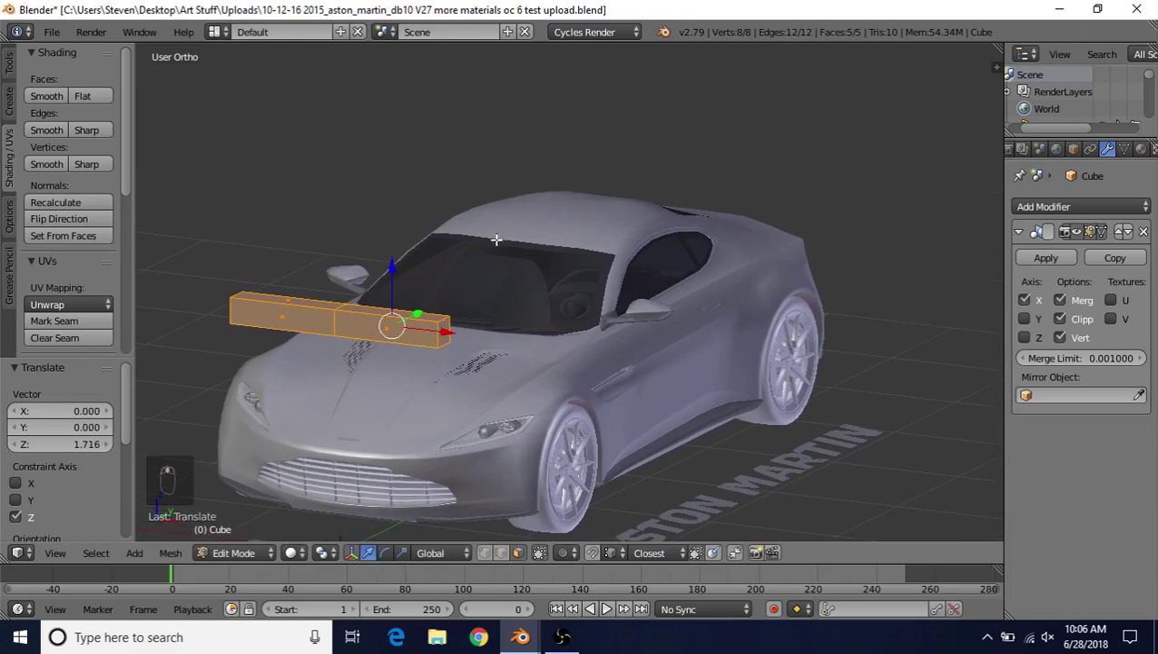
pyautogui.moveTo(497, 240); pyautogui.dragTo(448, 276, button='middle')
pyautogui.press('s')
pyautogui.click(385, 317)
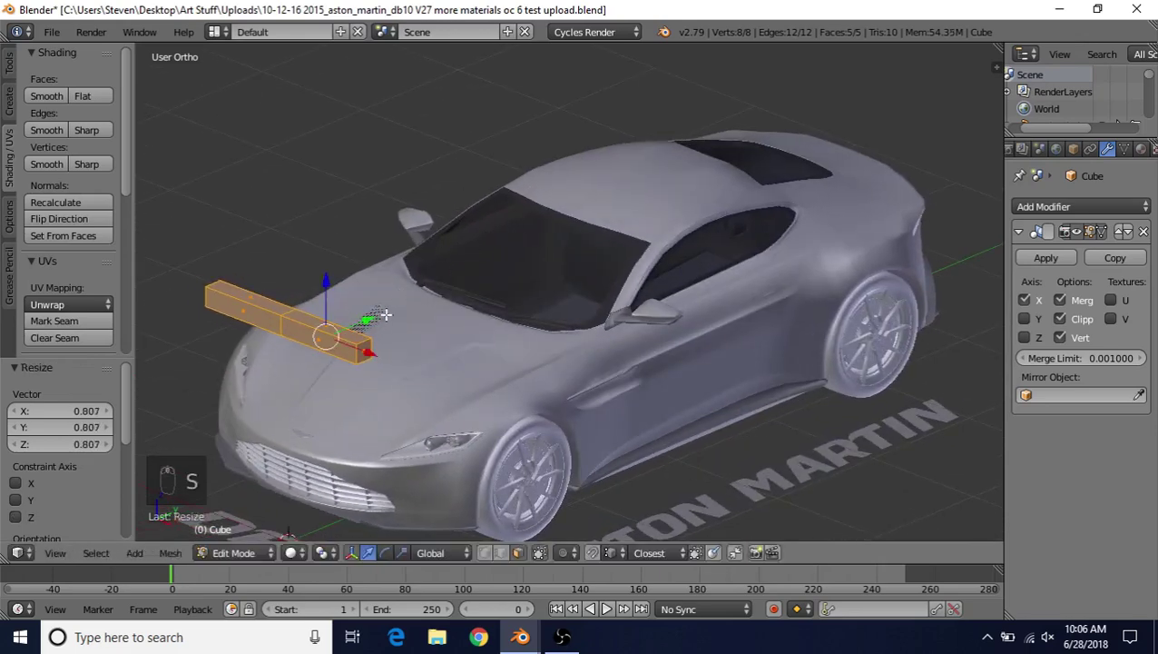
# Step: Move the bar along Y to the back of the car so it sits above the rear deck
pyautogui.press('g')
pyautogui.moveTo(863, 159); pyautogui.dragTo(900, 147)
pyautogui.keyDown('shift'); pyautogui.moveTo(844, 190); pyautogui.dragTo(544, 253, button='middle'); pyautogui.keyUp('shift')
pyautogui.moveTo(592, 207); pyautogui.dragTo(549, 218, button='middle')
pyautogui.moveTo(729, 143); pyautogui.dragTo(784, 143)
pyautogui.keyDown('shift'); pyautogui.moveTo(745, 170); pyautogui.dragTo(634, 234, button='middle'); pyautogui.keyUp('shift')
pyautogui.scroll(2, 634, 234)
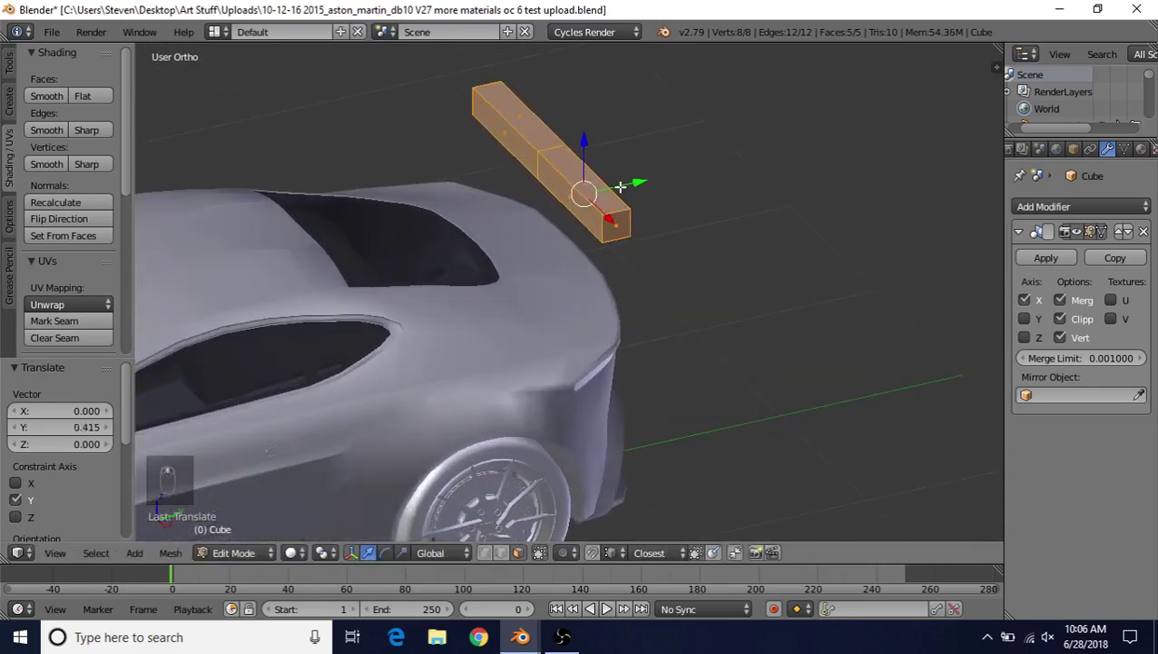
pyautogui.moveTo(631, 184); pyautogui.dragTo(608, 191)
# Step: Scale the bar uniformly by about 0.815 and adjust its height about -0.153 and then 0.058 along Z
pyautogui.press('s')
pyautogui.click(665, 152)
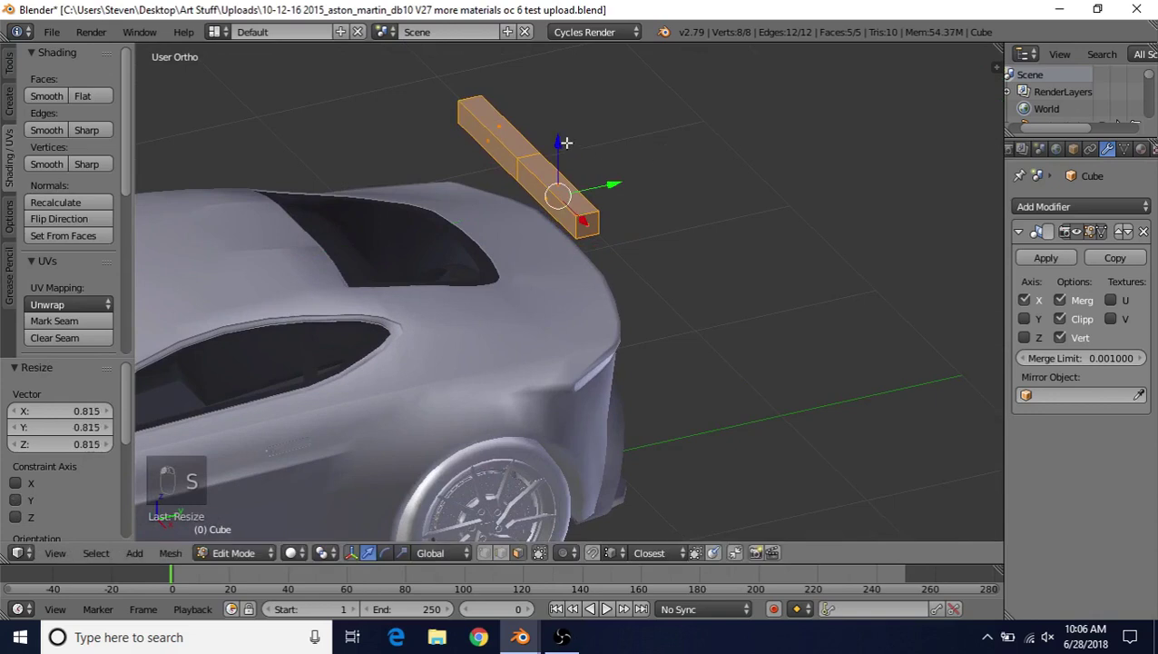
pyautogui.moveTo(565, 143); pyautogui.dragTo(558, 170)
pyautogui.moveTo(635, 218); pyautogui.dragTo(629, 225, button='middle')
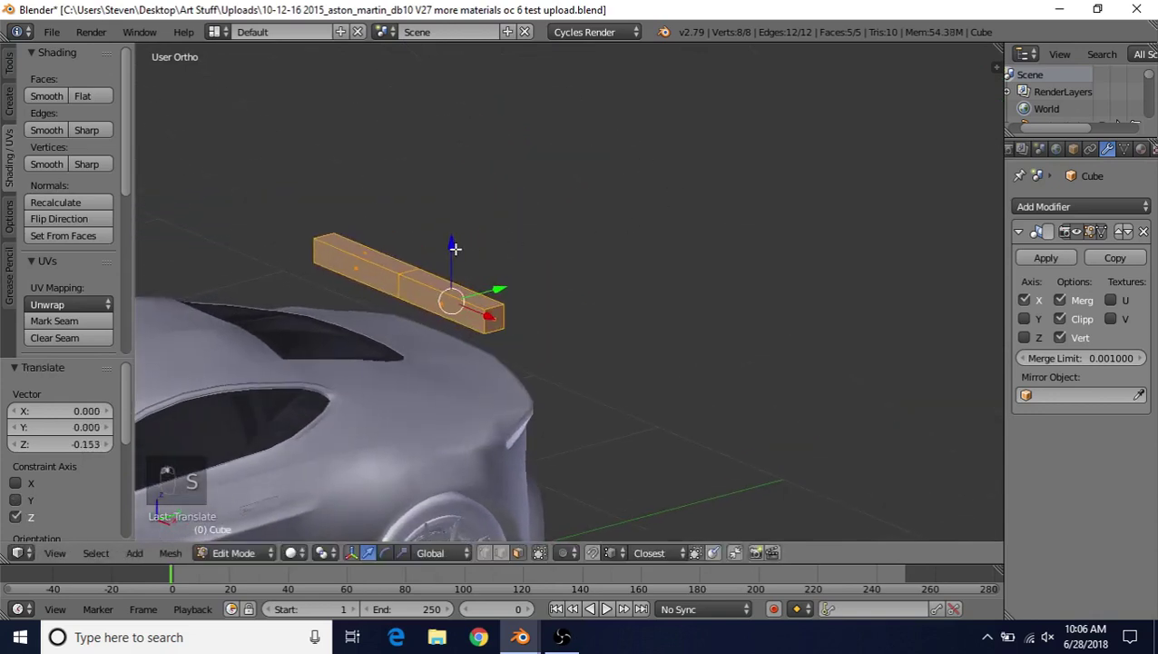
pyautogui.moveTo(455, 249); pyautogui.dragTo(452, 239)
# Step: From a top view, stretch the bar along X by about 1.822 to suit the width of the car's rear
pyautogui.moveTo(509, 289); pyautogui.dragTo(541, 299, button='middle')
pyautogui.scroll(-1, 438, 318)
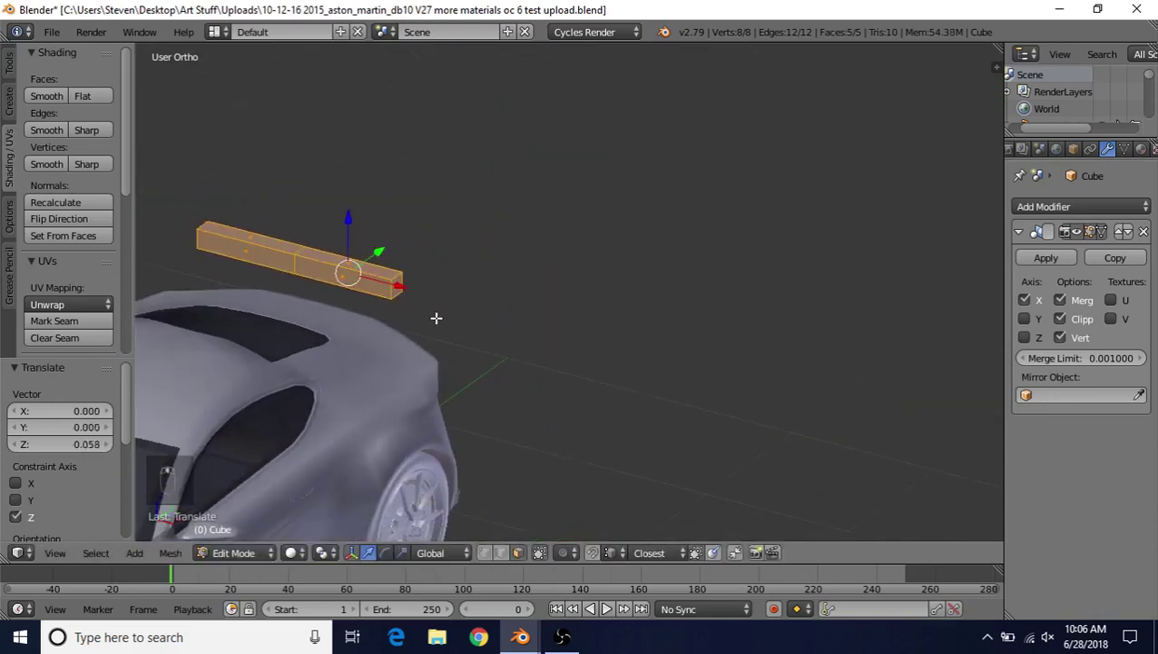
pyautogui.keyDown('shift'); pyautogui.moveTo(437, 318); pyautogui.dragTo(591, 313, button='middle'); pyautogui.keyUp('shift')
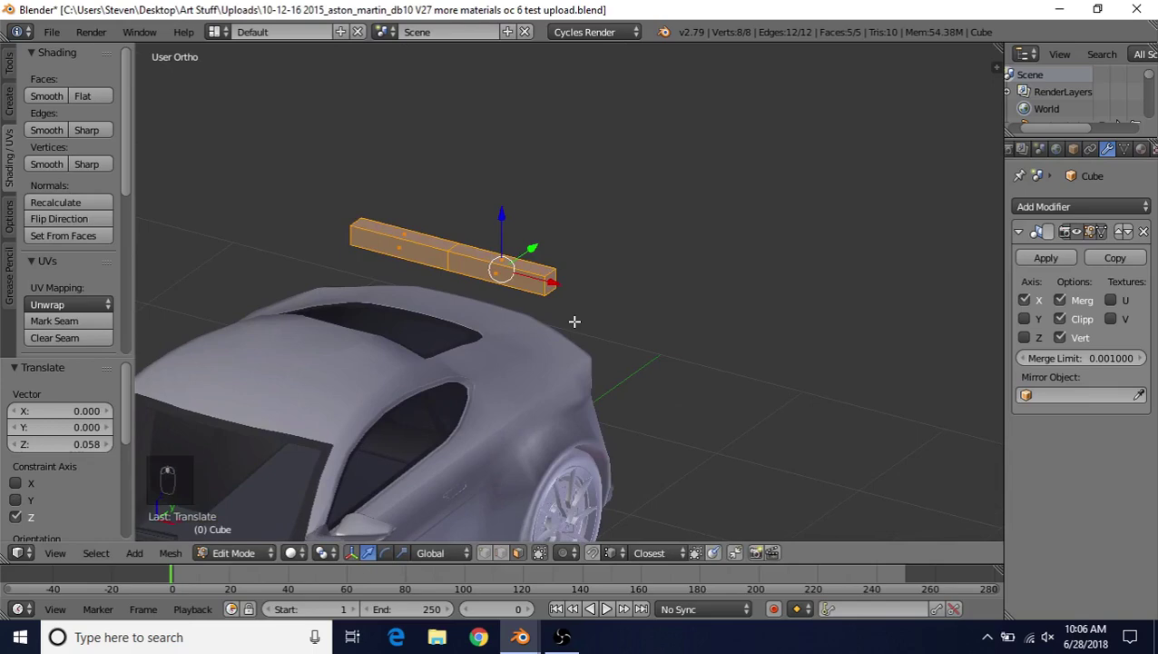
pyautogui.press('KP_7')
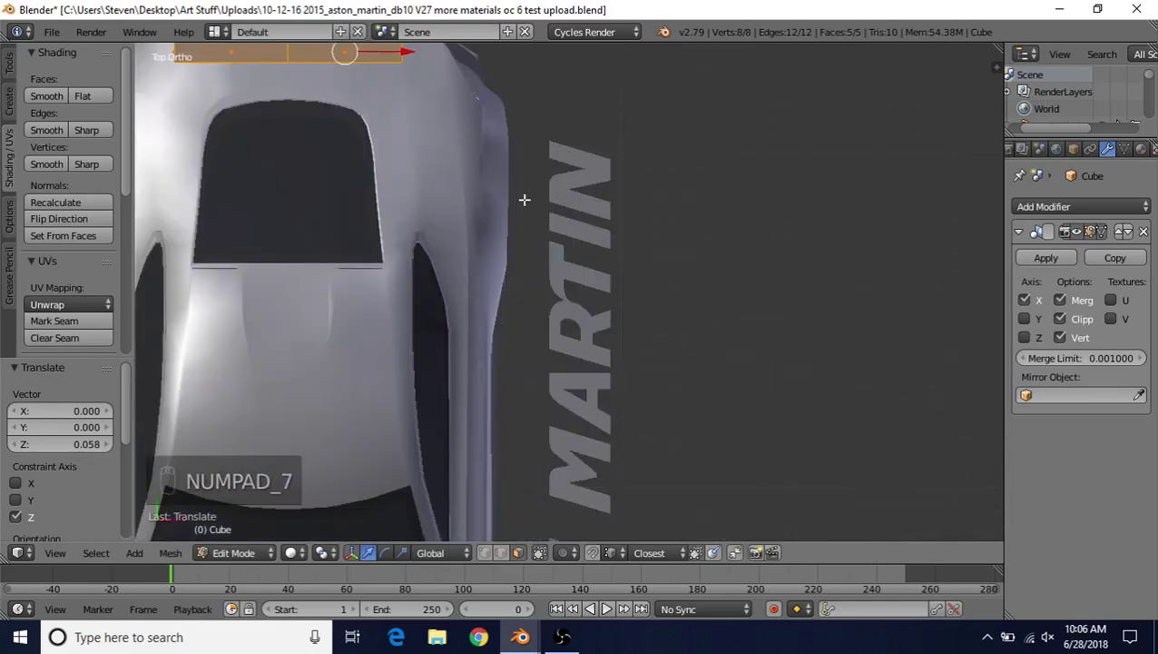
pyautogui.keyDown('shift'); pyautogui.moveTo(497, 173); pyautogui.dragTo(610, 318, button='middle'); pyautogui.keyUp('shift')
pyautogui.scroll(2, 610, 318)
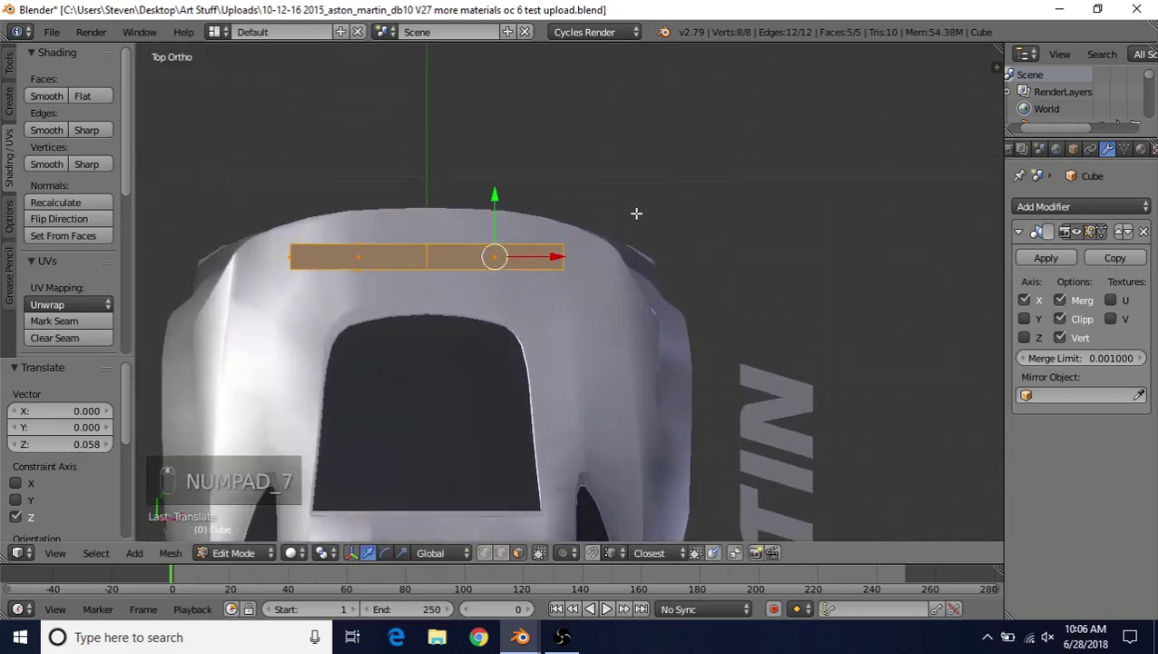
pyautogui.press('s')
pyautogui.press('x')
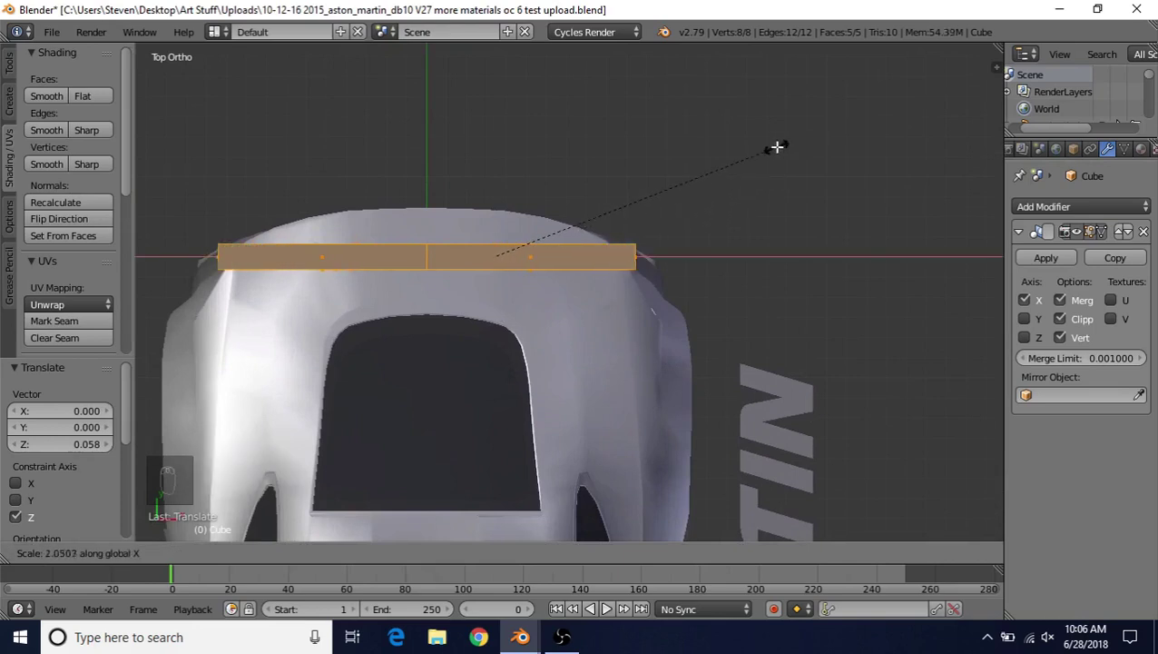
pyautogui.click(747, 158)
# Step: Flatten the bar along Z by a scale factor of about 0.394
pyautogui.moveTo(747, 158); pyautogui.dragTo(550, 265, button='middle')
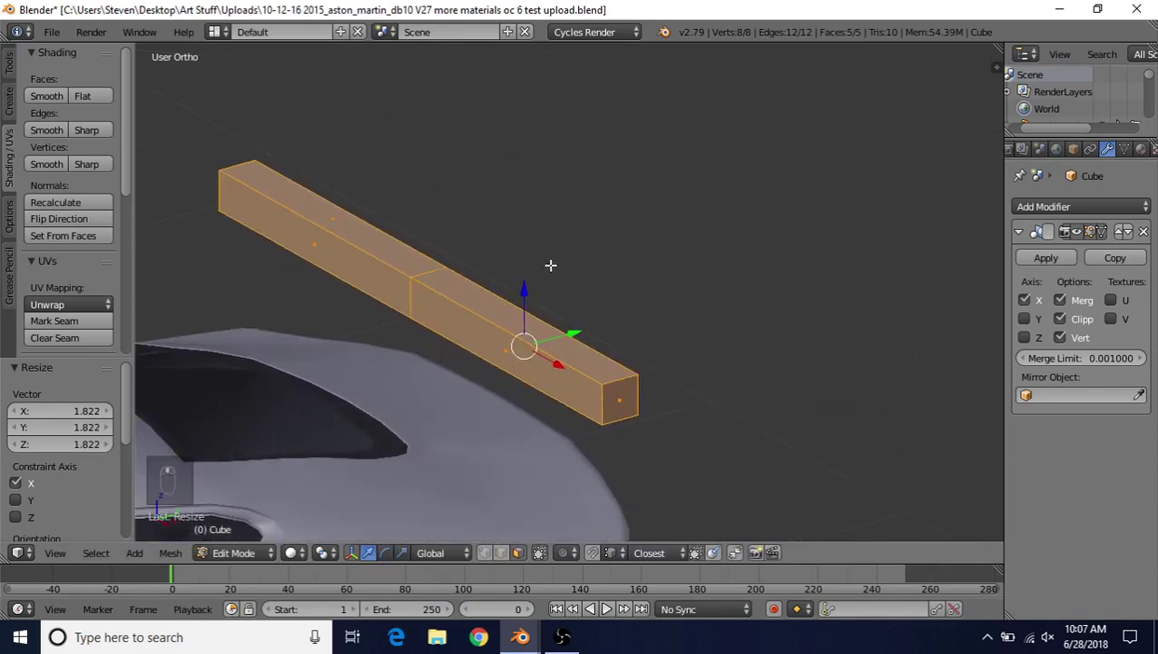
pyautogui.press('s')
pyautogui.press('z')
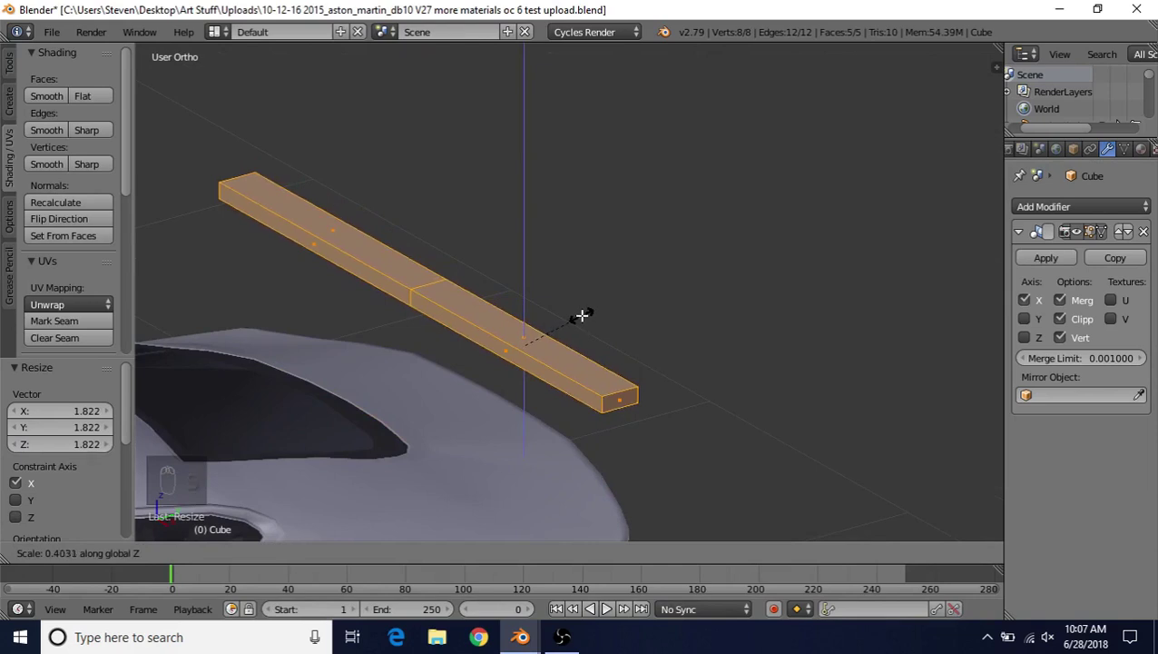
pyautogui.click(580, 315)
# Step: Deepen the flattened bar along Y by a scale factor of about 1.838, and again by about 1.010
pyautogui.moveTo(570, 293); pyautogui.dragTo(665, 240, button='middle')
pyautogui.press('s')
pyautogui.press('y')
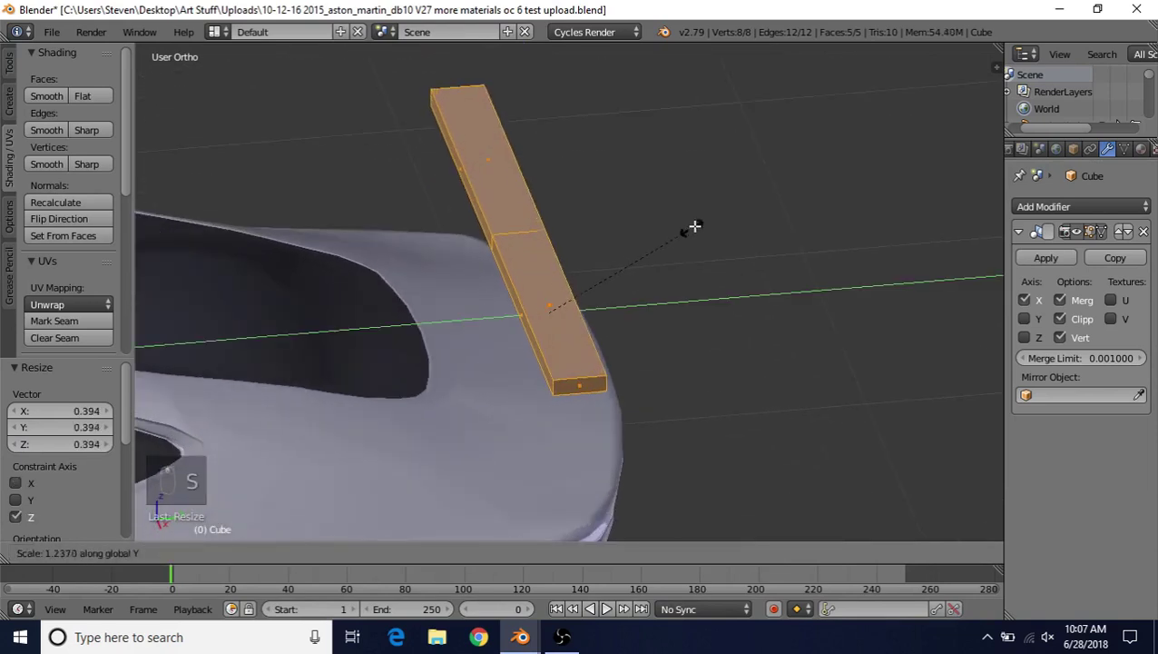
pyautogui.click(748, 189)
pyautogui.scroll(-2, 551, 322)
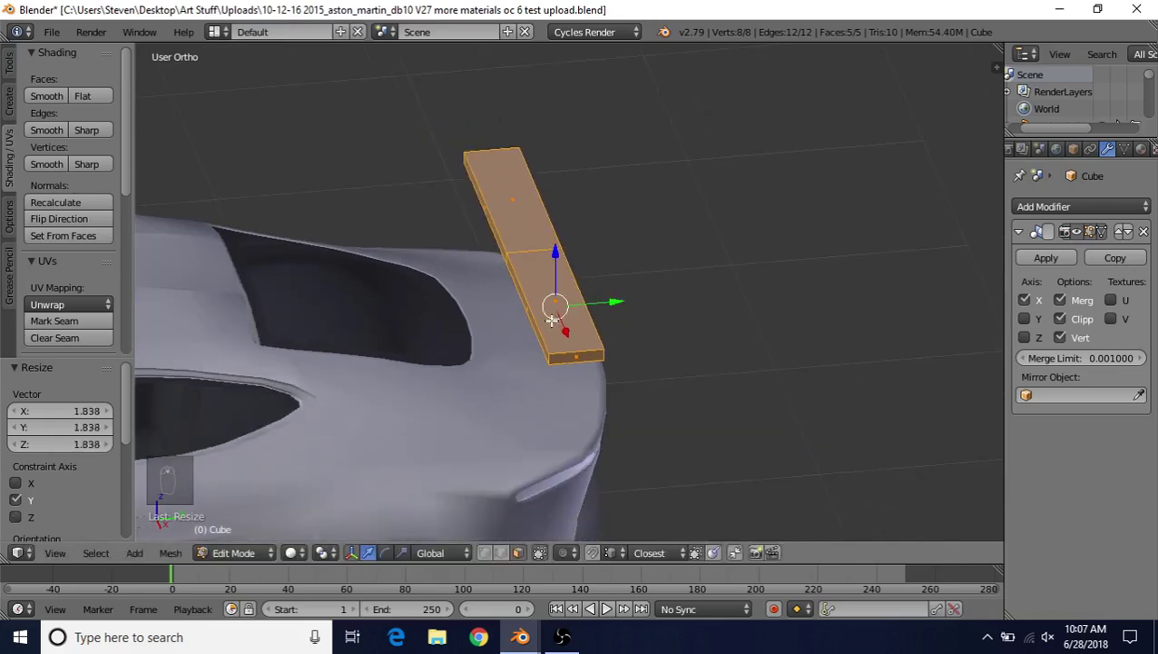
pyautogui.keyDown('shift'); pyautogui.moveTo(551, 322); pyautogui.dragTo(575, 280, button='middle'); pyautogui.keyUp('shift')
pyautogui.scroll(1, 575, 280)
pyautogui.moveTo(581, 308); pyautogui.dragTo(522, 305, button='middle')
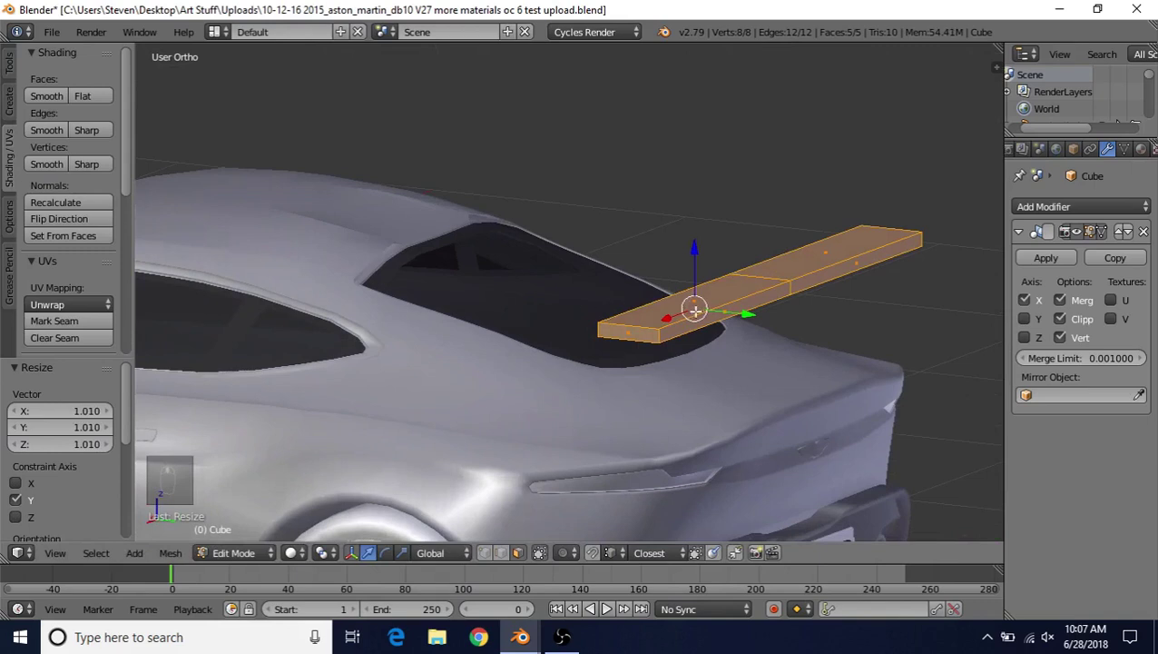
# Step: Extrude the bar's long rear face about 0.057 along Y and raise the extruded face about 0.046 along Z
pyautogui.rightClick(700, 322)
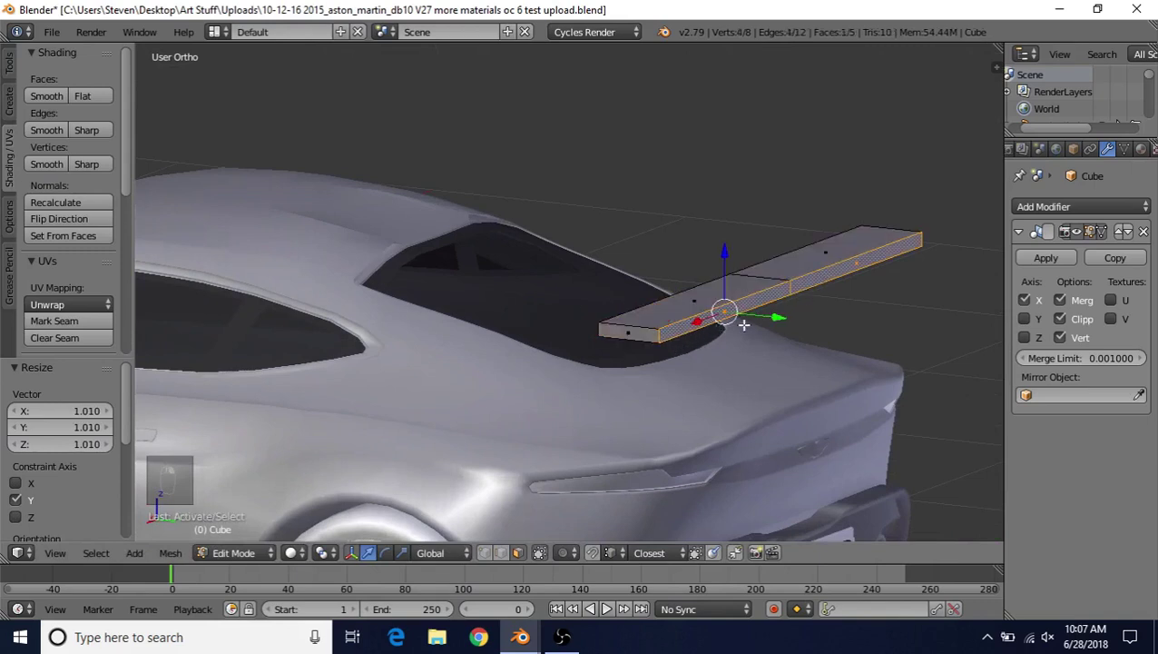
pyautogui.moveTo(706, 317); pyautogui.dragTo(754, 323, button='middle')
pyautogui.press('e')
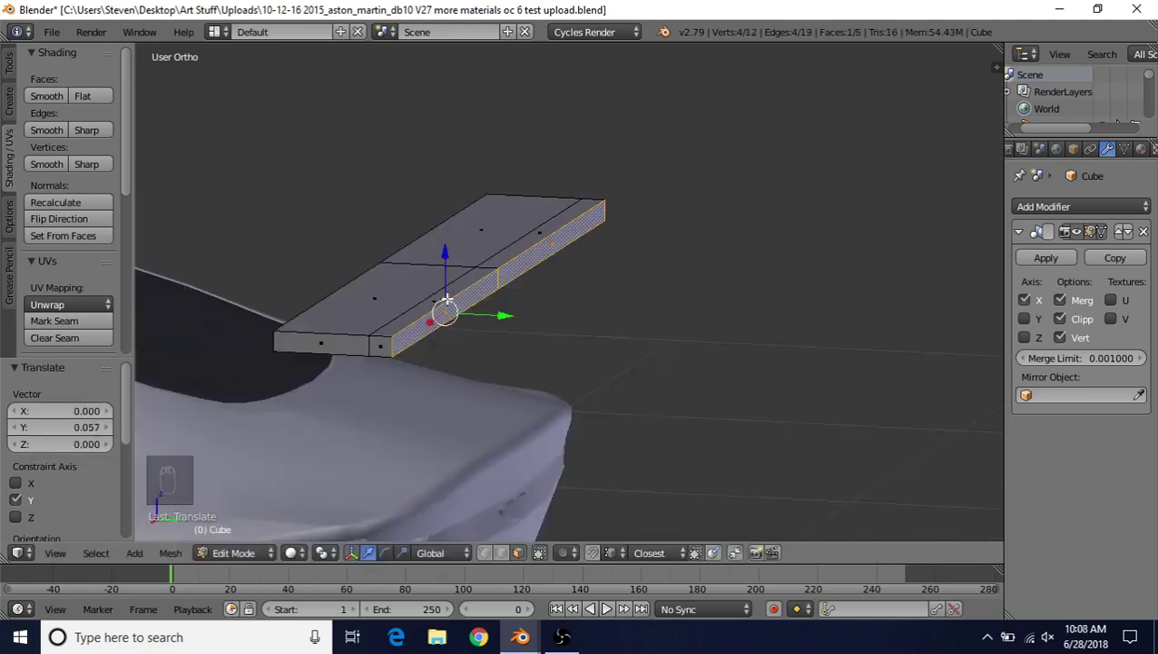
pyautogui.moveTo(445, 266); pyautogui.dragTo(445, 239)
# Step: Add one edge loop lengthwise through the angled rear lip and lower it about 0.007 along Z to curve the lip
pyautogui.moveTo(469, 253); pyautogui.dragTo(517, 257, button='middle')
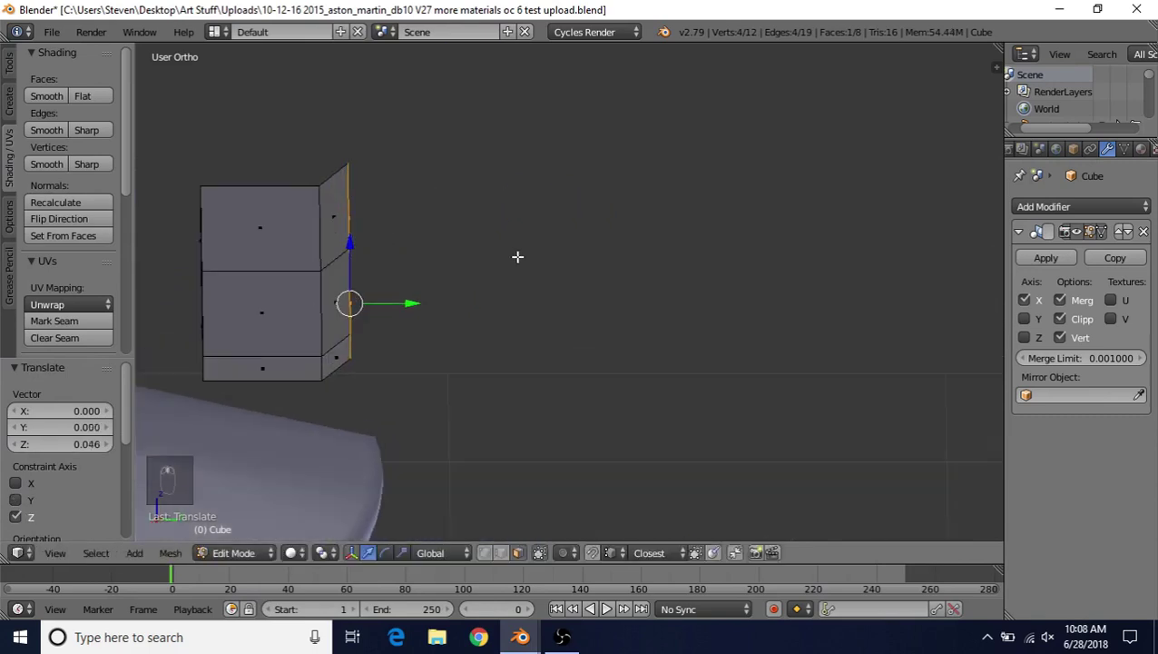
pyautogui.hotkey('ctrl', 'r')
pyautogui.click(335, 165)
pyautogui.click(334, 165)
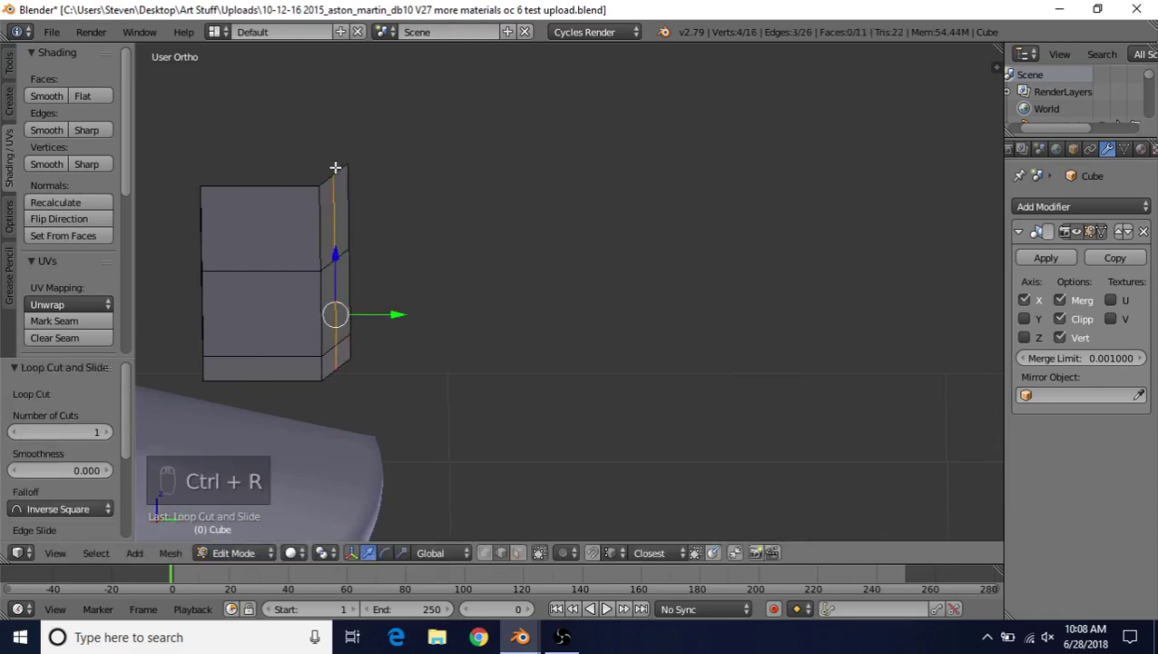
pyautogui.moveTo(334, 165); pyautogui.dragTo(362, 196, button='middle')
pyautogui.press('g')
pyautogui.press('z')
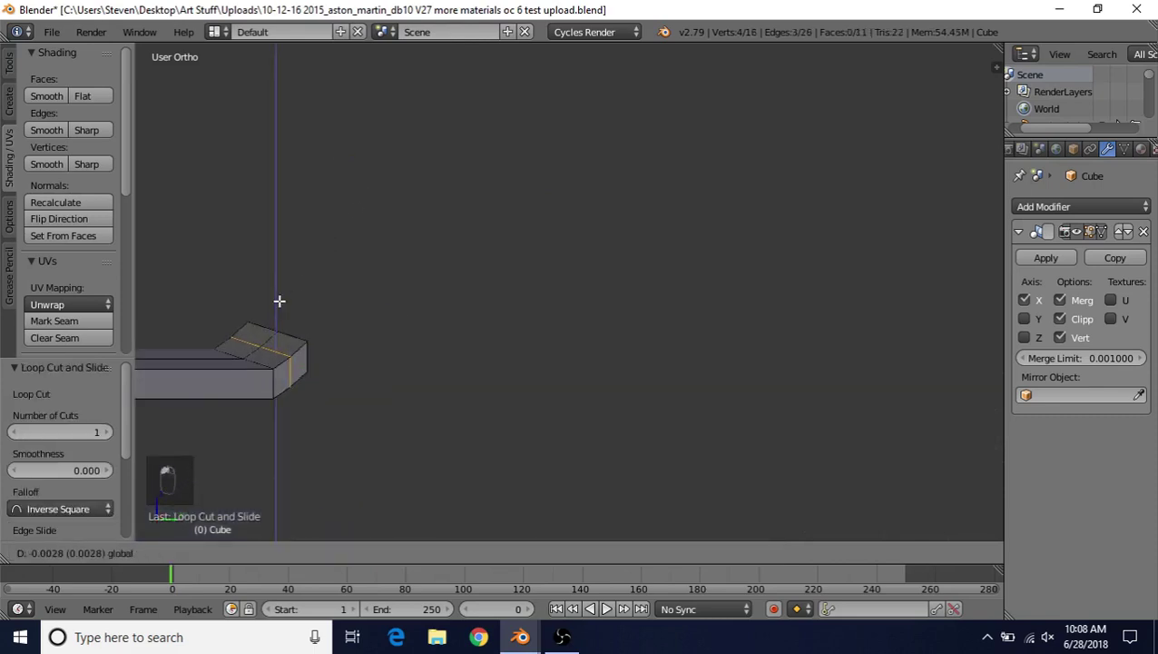
pyautogui.click(279, 303)
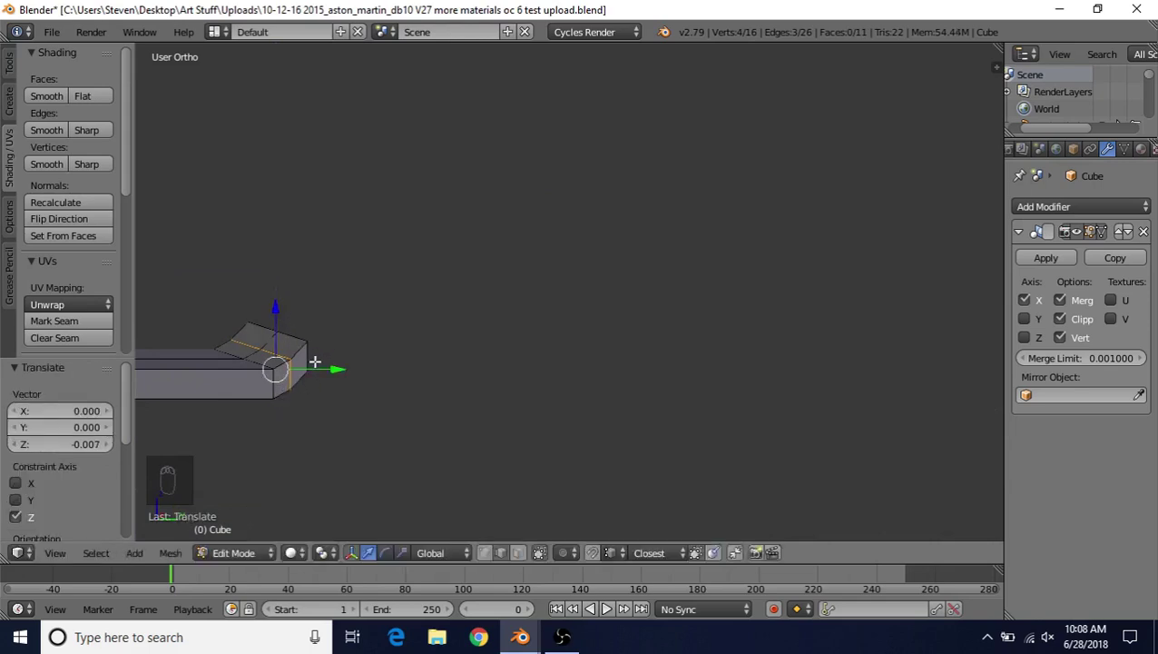
# Step: Add one crosswise edge loop to the mirrored wing half, slid about 0.377 towards the centre line
pyautogui.scroll(-3, 315, 362)
pyautogui.moveTo(407, 261); pyautogui.dragTo(366, 334, button='middle')
pyautogui.moveTo(372, 282); pyautogui.dragTo(372, 290, button='middle')
pyautogui.hotkey('ctrl', 'r')
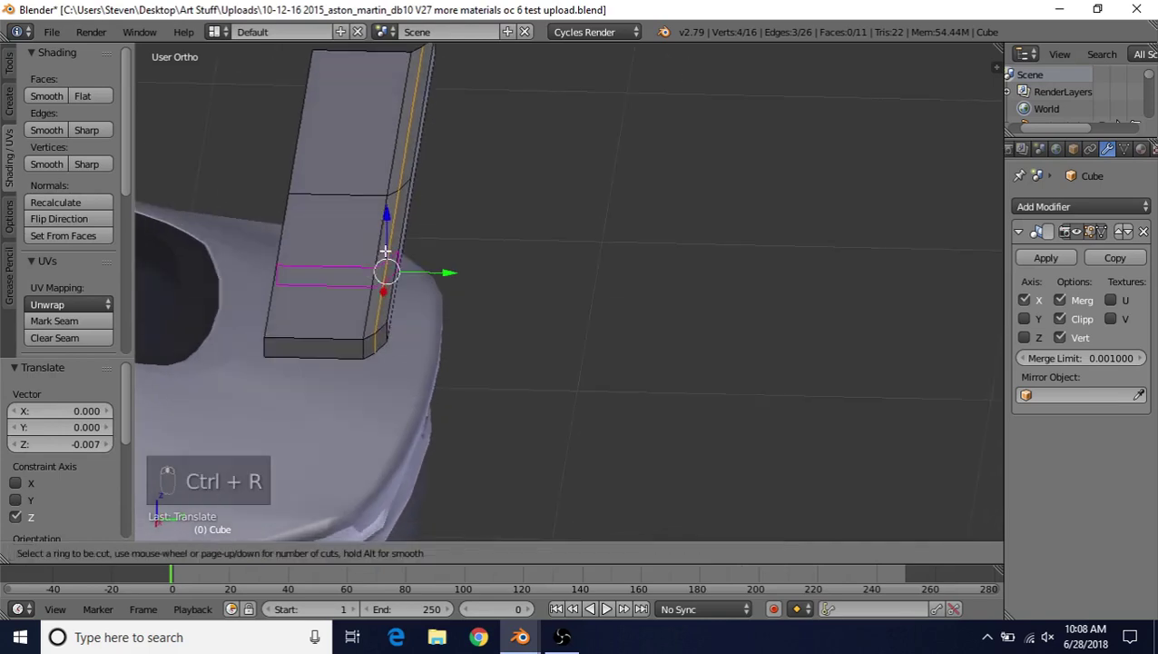
pyautogui.scroll(1, 388, 266)
pyautogui.click(382, 250)
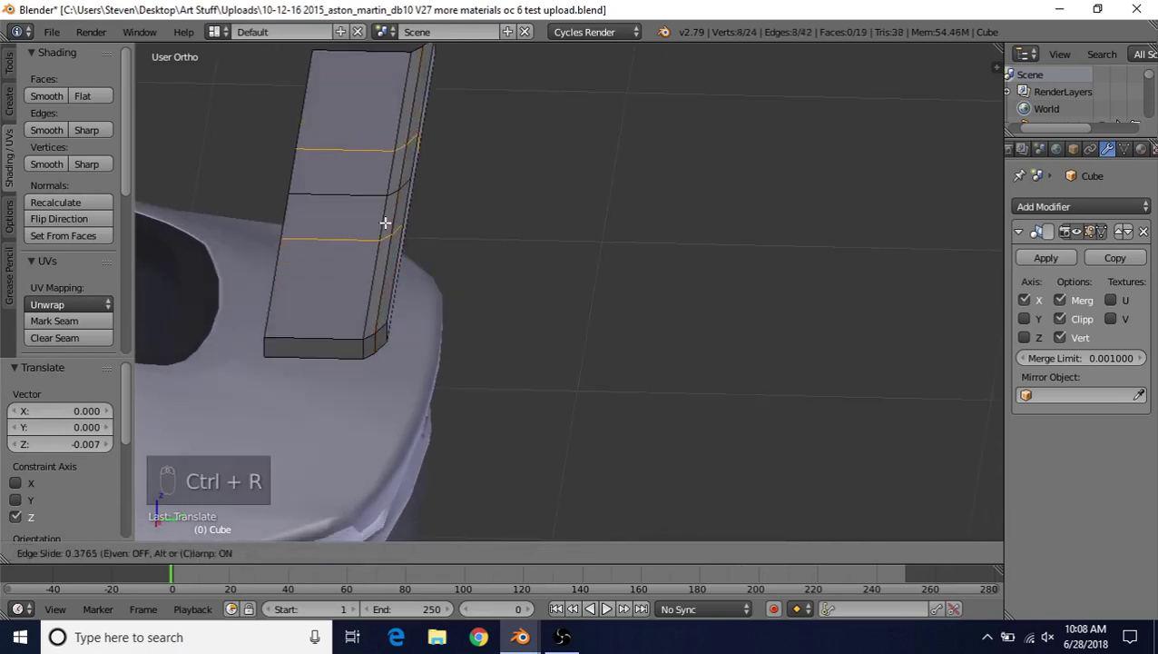
pyautogui.click(385, 222)
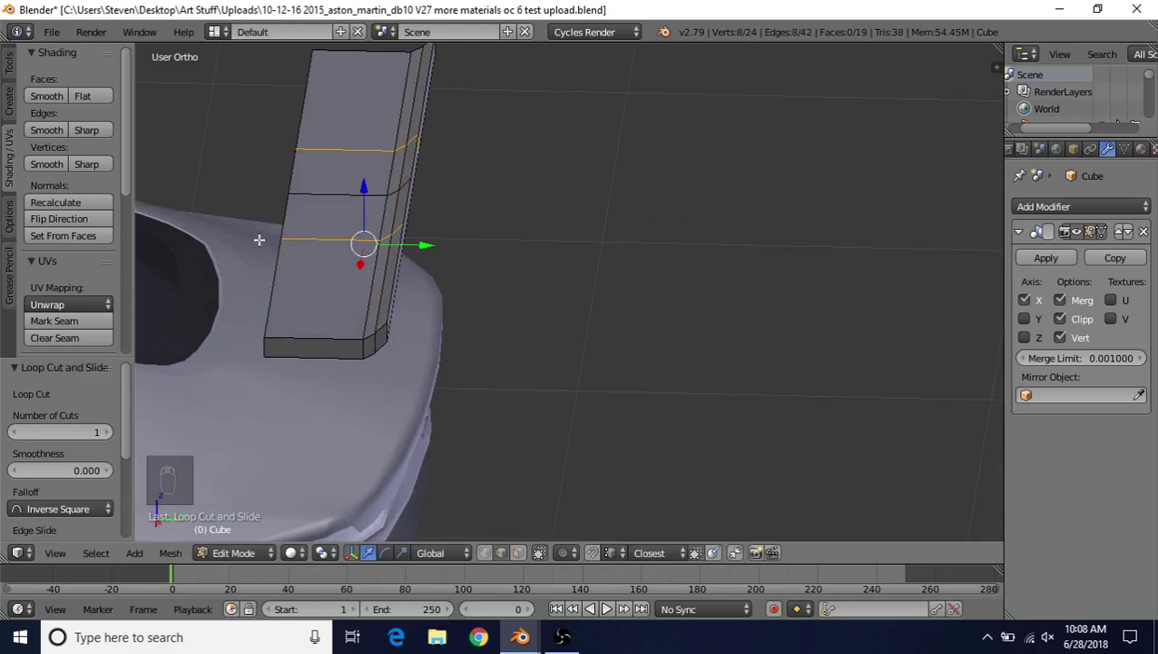
# Step: Select the short vertical front edges at the centre line and the new loop, and move them about -0.015 along Y
pyautogui.keyDown('shift'); pyautogui.moveTo(309, 207); pyautogui.dragTo(464, 263, button='middle'); pyautogui.keyUp('shift')
pyautogui.scroll(1, 404, 228)
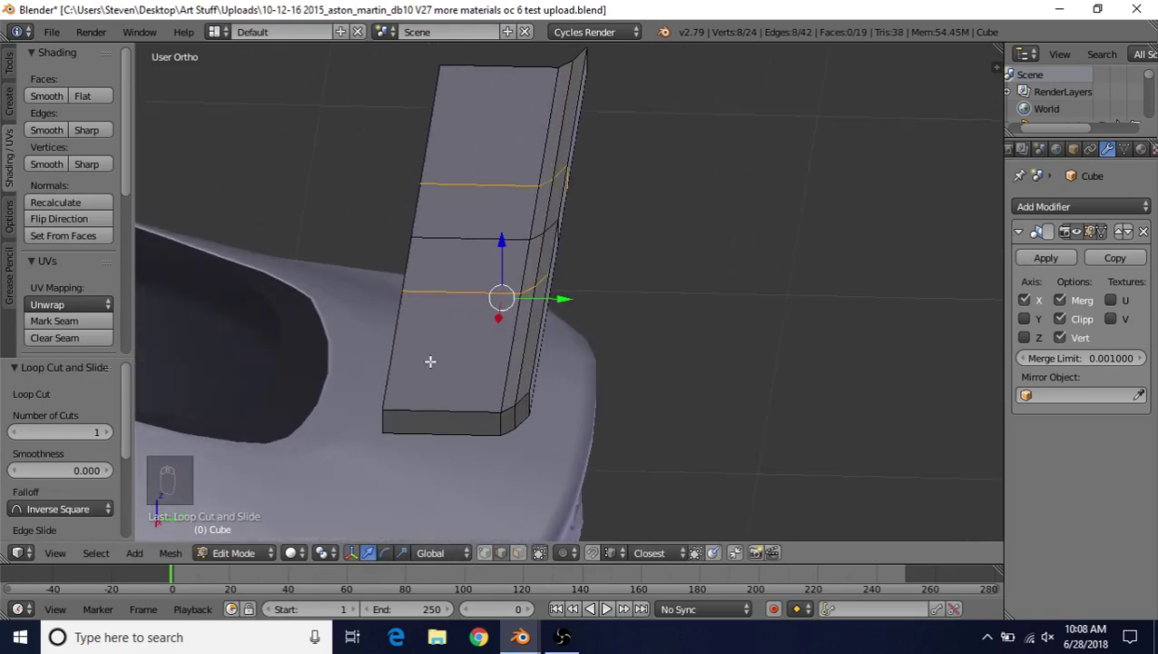
pyautogui.moveTo(430, 361); pyautogui.dragTo(502, 305, button='middle')
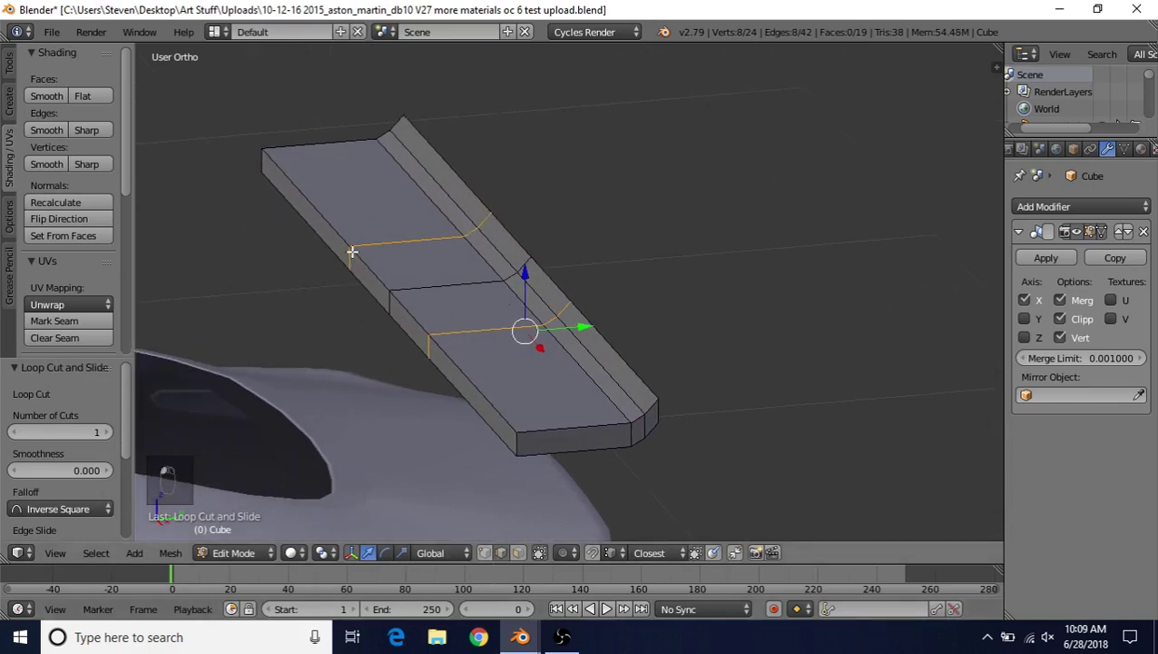
pyautogui.rightClick(353, 254)
pyautogui.keyDown('shift'); pyautogui.rightClick(391, 300); pyautogui.keyUp('shift')
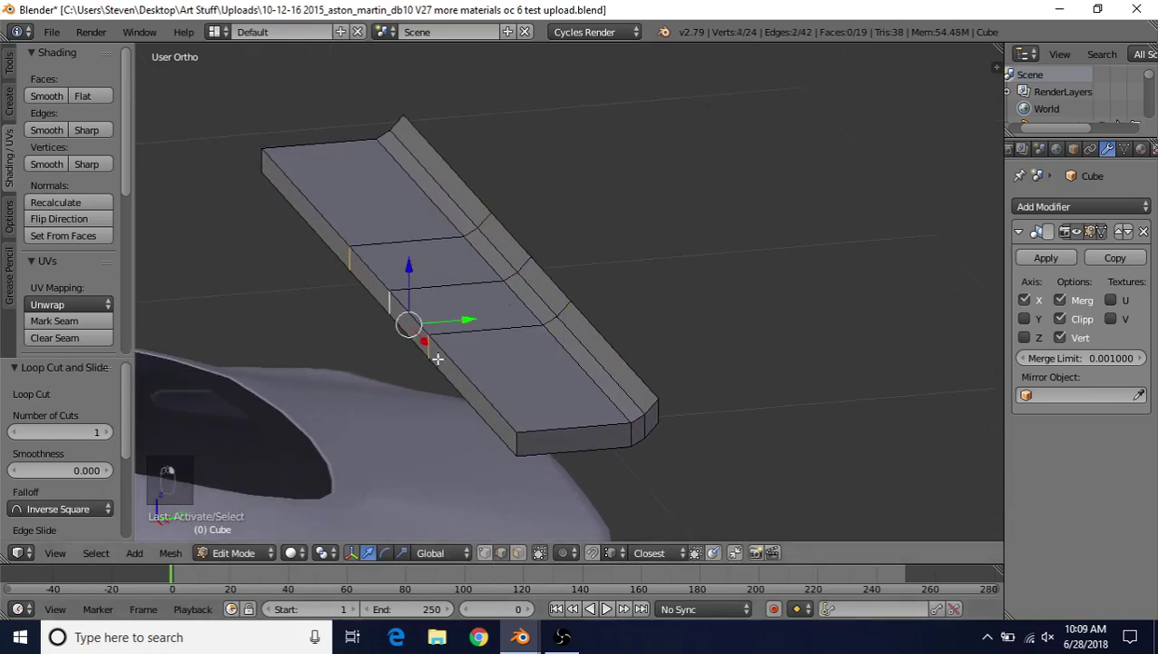
pyautogui.rightClick(350, 272)
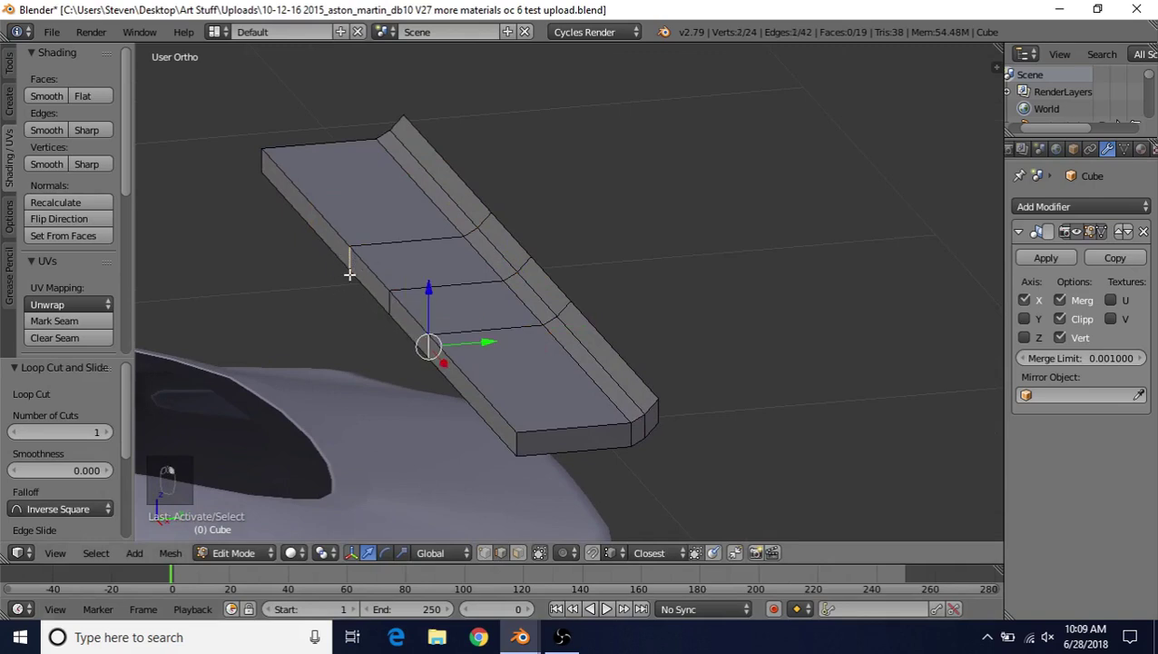
pyautogui.keyDown('shift'); pyautogui.rightClick(390, 300); pyautogui.keyUp('shift')
pyautogui.hotkey('ctrl', 'z')
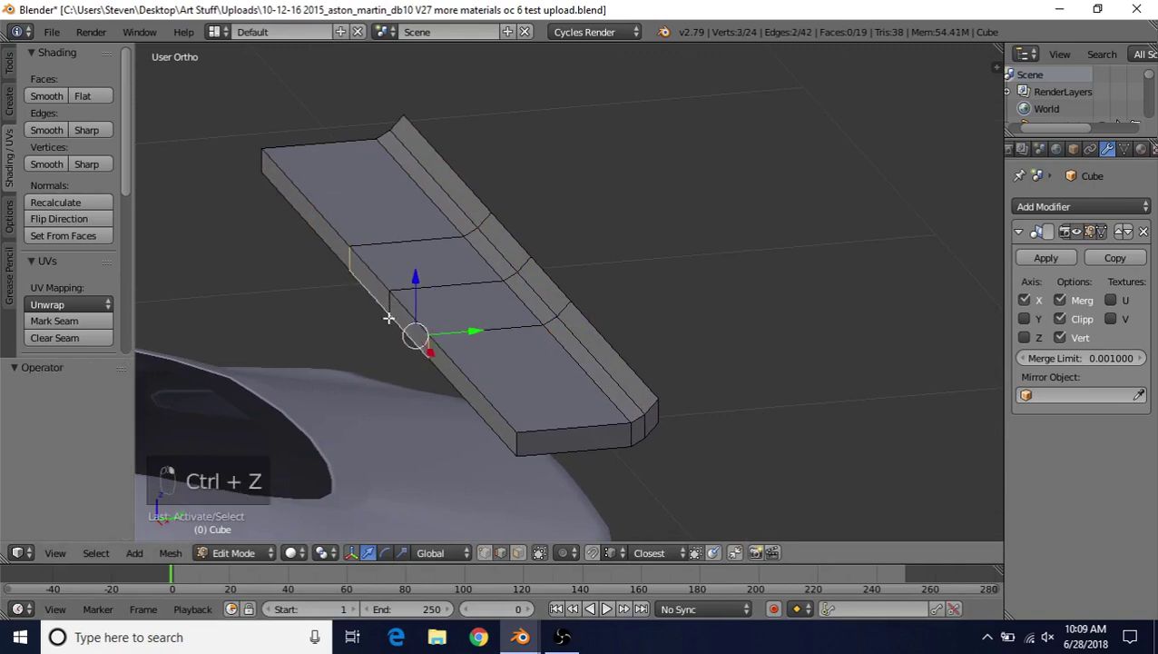
pyautogui.hotkey('ctrl', 'z')
pyautogui.moveTo(388, 313); pyautogui.dragTo(509, 272, button='middle')
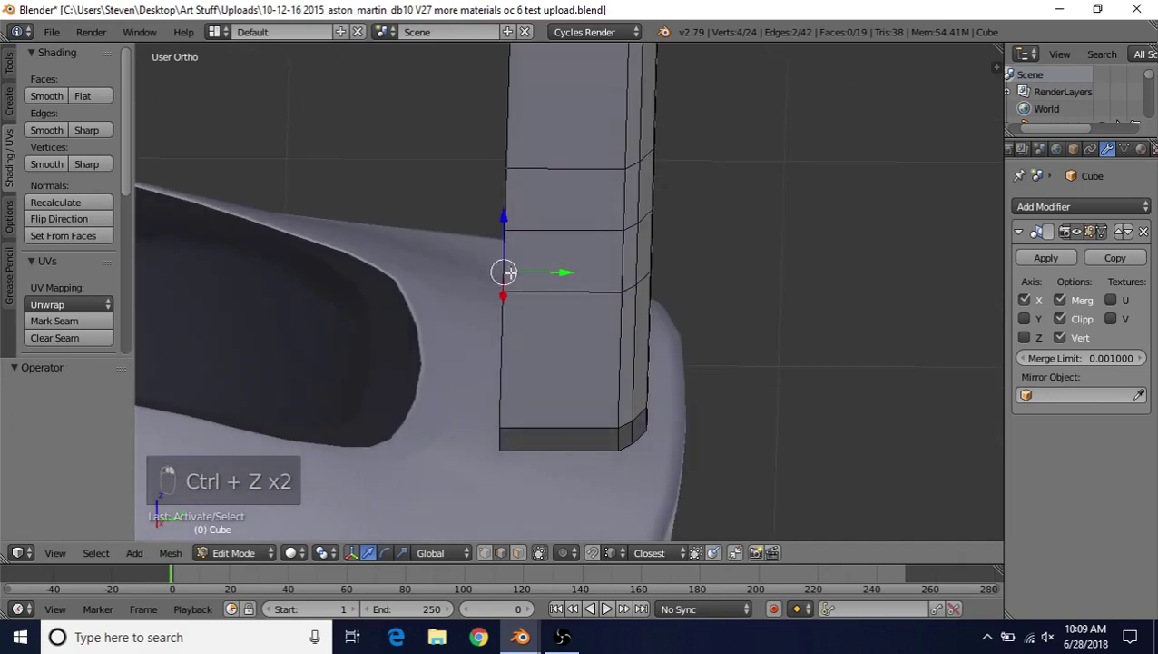
pyautogui.moveTo(557, 272); pyautogui.dragTo(549, 273)
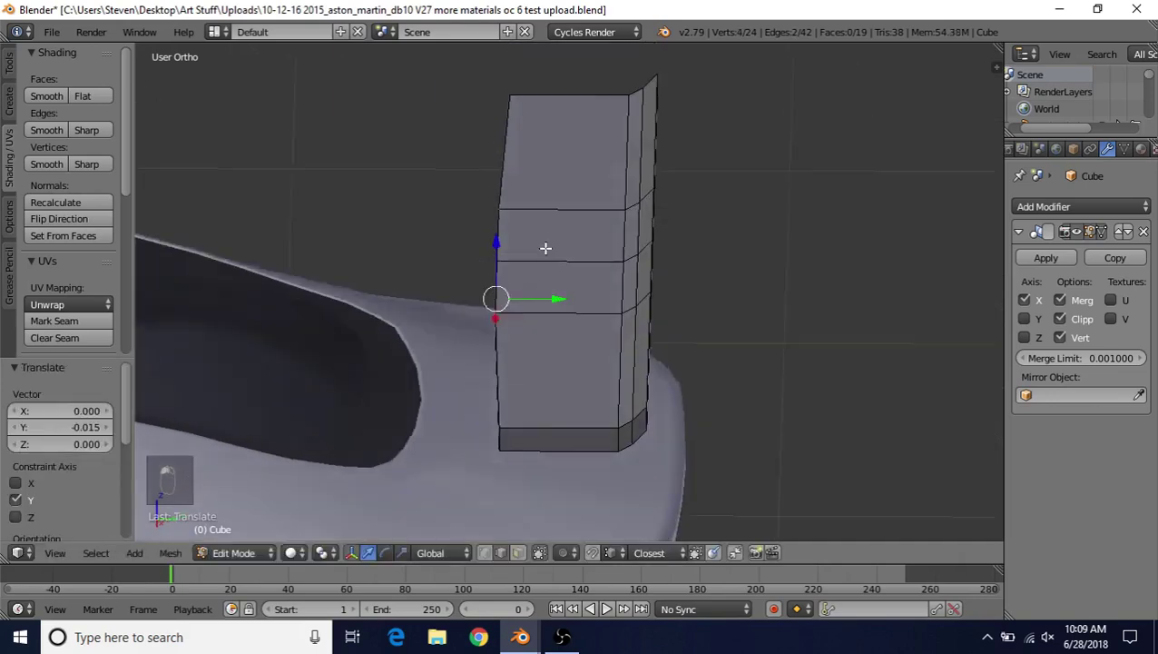
# Step: Select the short vertical front edge at the wing's centre line and move it about -0.003 along Y
pyautogui.moveTo(545, 245); pyautogui.dragTo(552, 296, button='middle')
pyautogui.rightClick(278, 392)
pyautogui.moveTo(278, 392); pyautogui.dragTo(463, 261, button='middle')
pyautogui.moveTo(478, 240); pyautogui.dragTo(471, 238)
pyautogui.moveTo(422, 231); pyautogui.dragTo(411, 259, button='middle')
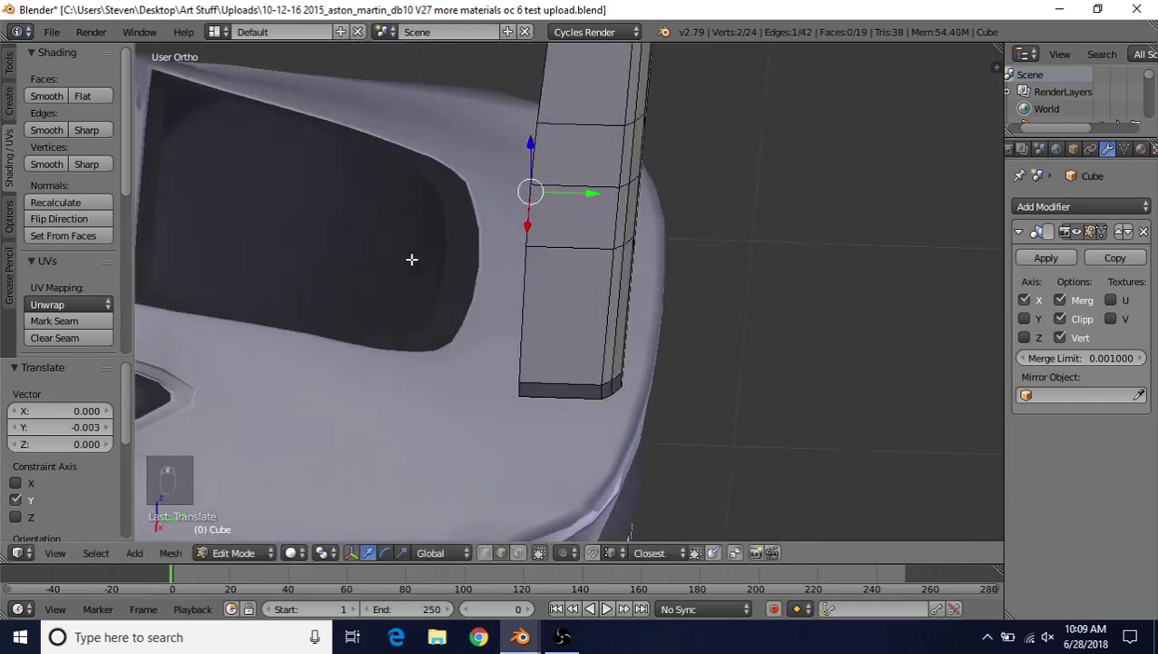
pyautogui.moveTo(527, 346); pyautogui.dragTo(575, 340, button='middle')
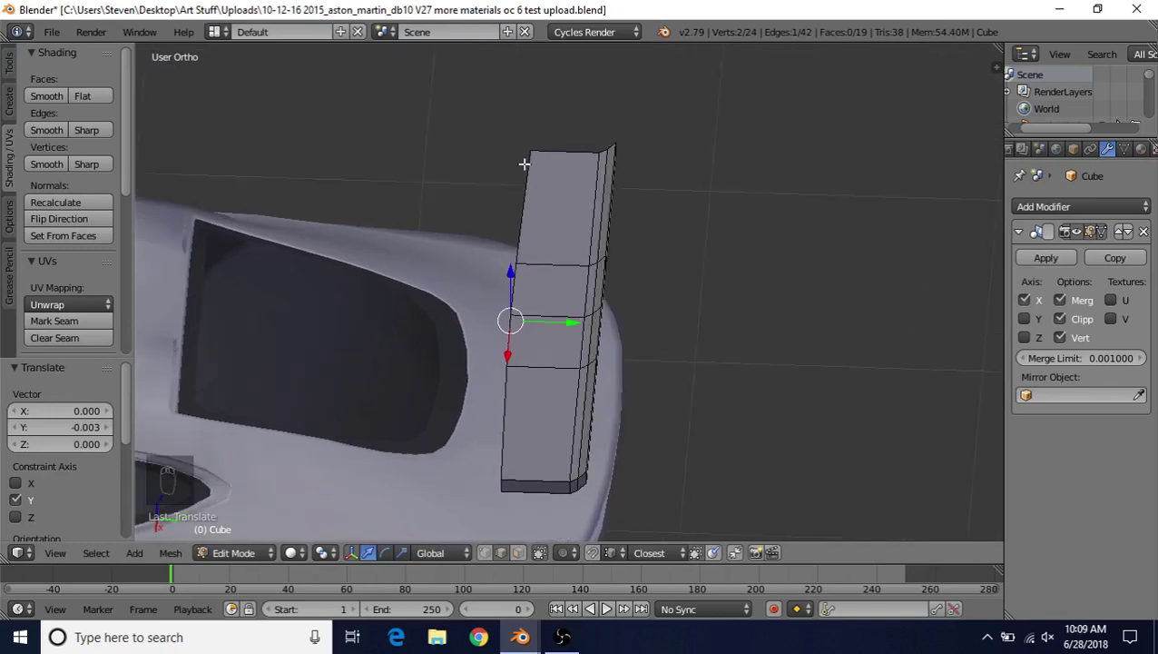
pyautogui.moveTo(505, 469); pyautogui.dragTo(611, 434, button='middle')
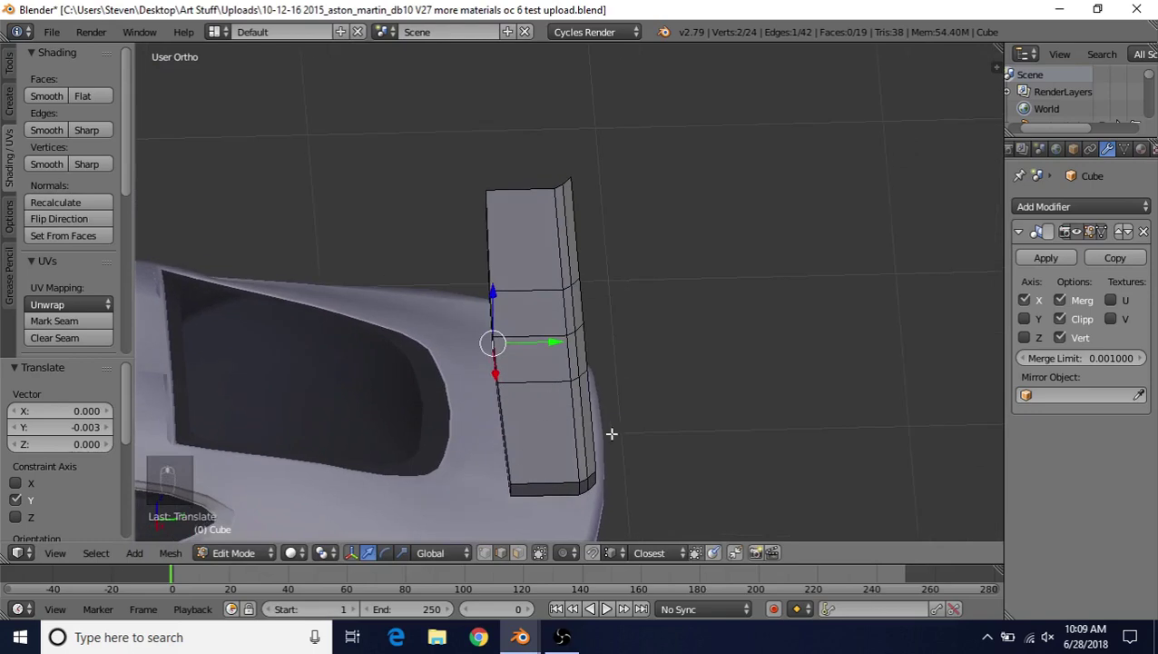
# Step: Select the two front faces of the mirrored wing half in face mode and move them along Y
pyautogui.click(522, 552)
pyautogui.moveTo(536, 350); pyautogui.dragTo(614, 296, button='middle')
pyautogui.rightClick(510, 498)
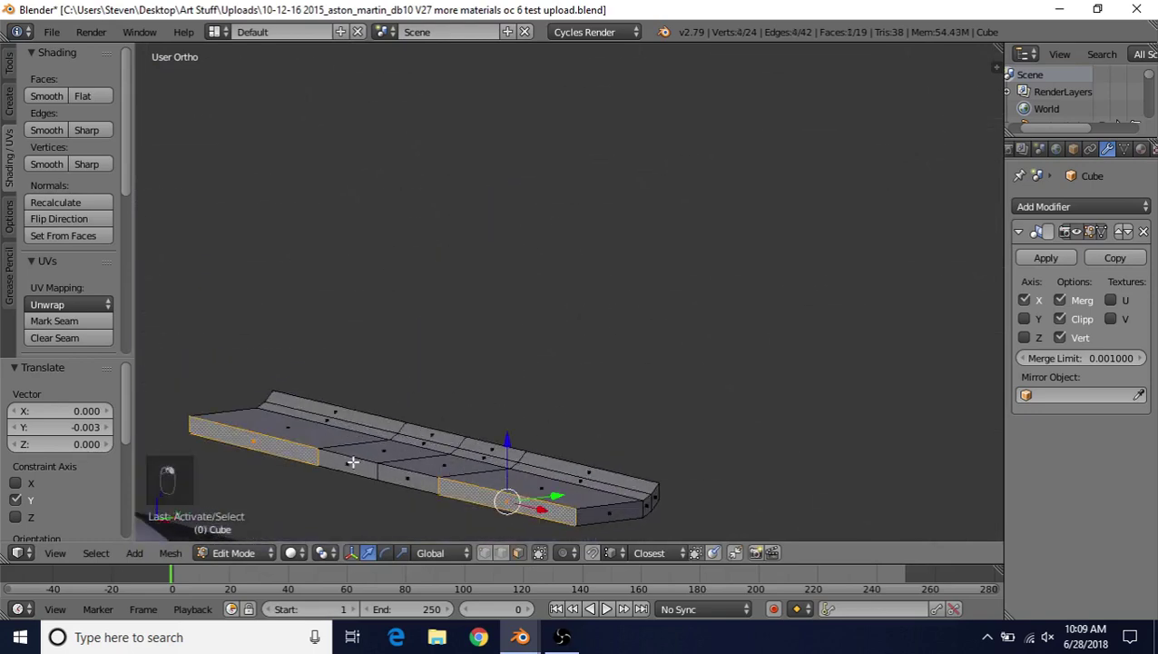
pyautogui.keyDown('shift'); pyautogui.rightClick(408, 479); pyautogui.keyUp('shift')
pyautogui.moveTo(505, 411); pyautogui.dragTo(456, 429, button='middle')
pyautogui.press('g')
pyautogui.press('y')
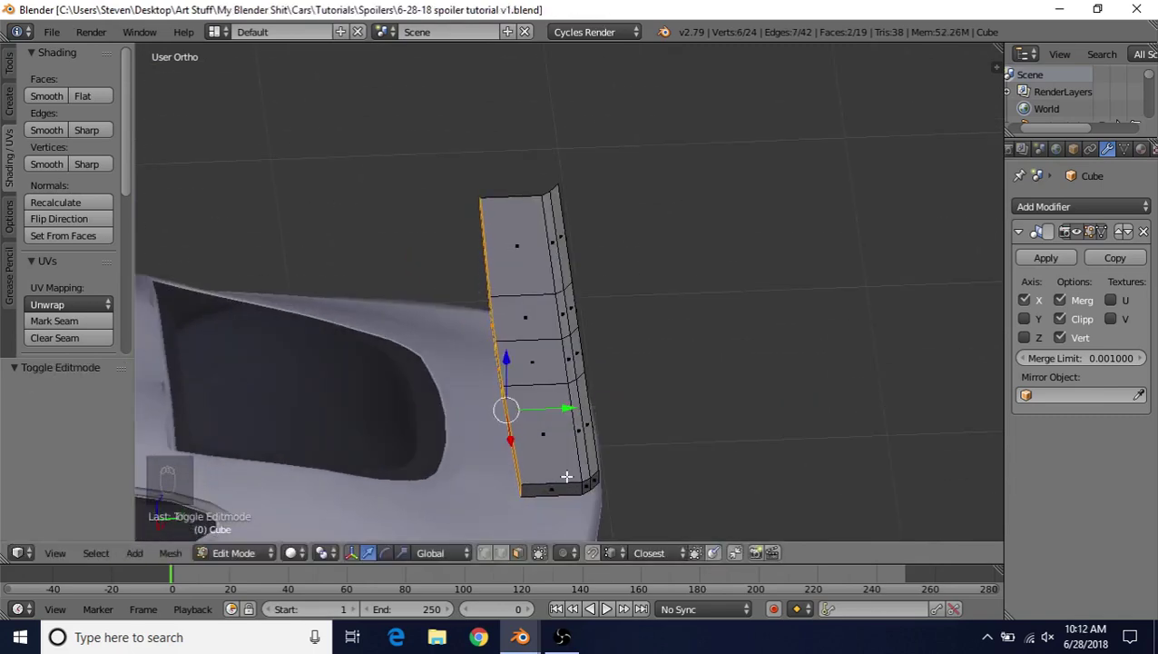
# Step: Select the two lower rear edges of the lip, move them about 0.013 along Y and raise them about 0.050 along Z
pyautogui.moveTo(612, 478); pyautogui.dragTo(597, 375, button='middle')
pyautogui.rightClick(568, 403)
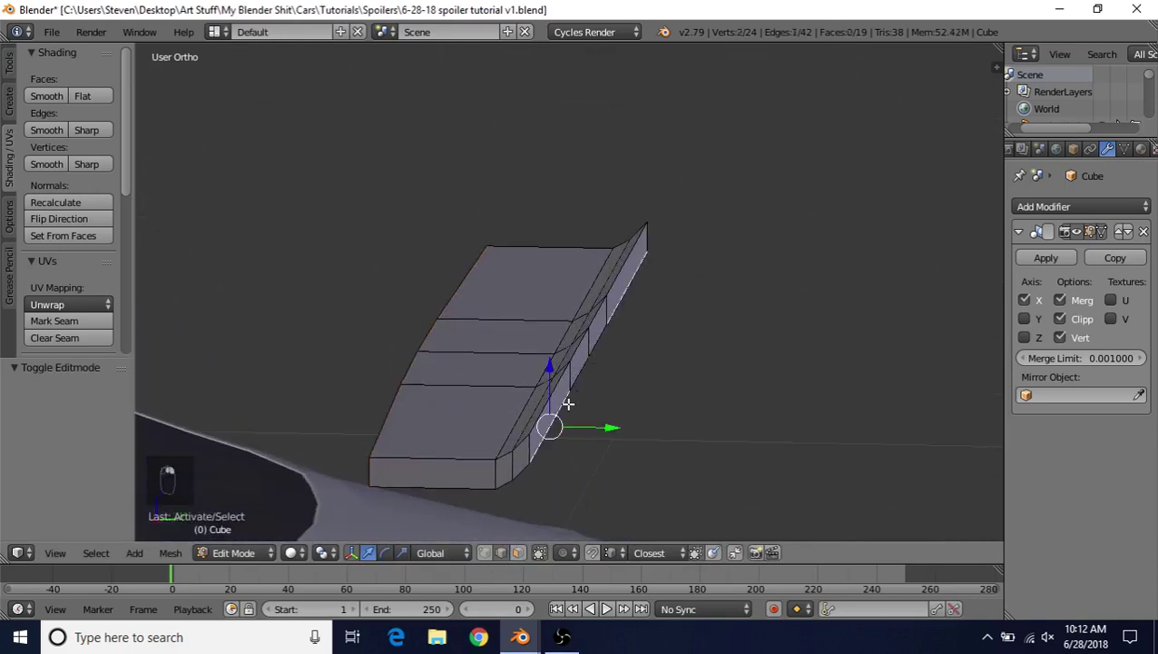
pyautogui.keyDown('shift'); pyautogui.rightClick(537, 447); pyautogui.keyUp('shift')
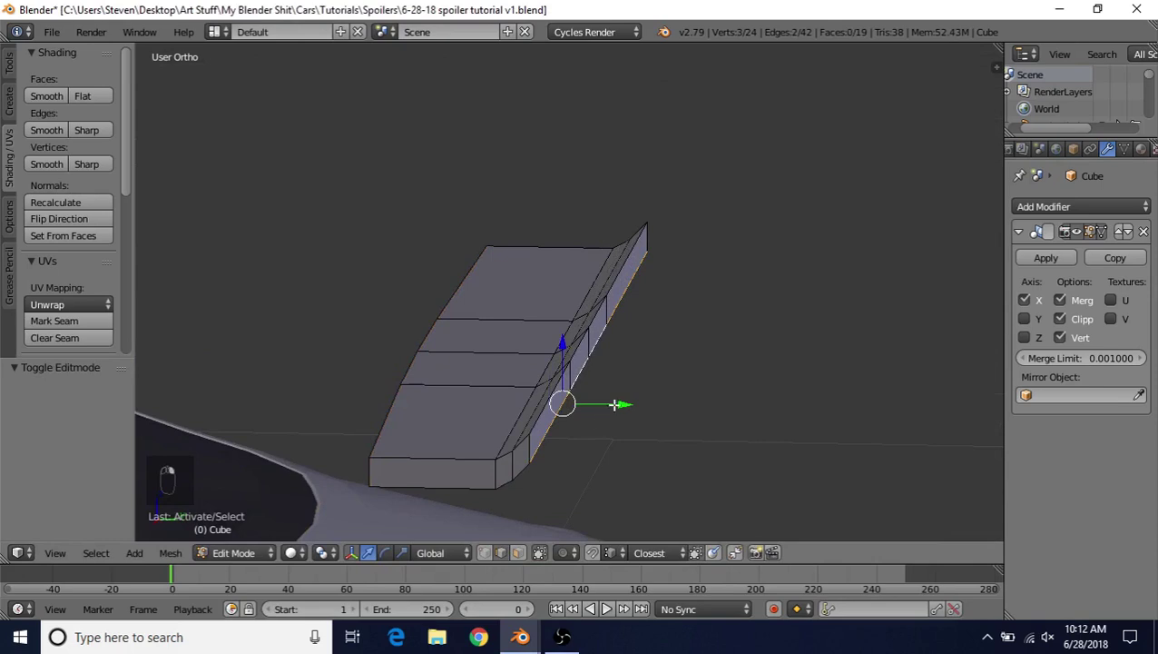
pyautogui.moveTo(615, 404)
pyautogui.mouseDown(button='middle')
pyautogui.moveTo(620, 388)
pyautogui.moveTo(619, 425)
pyautogui.mouseUp(button='middle')
pyautogui.moveTo(621, 439); pyautogui.dragTo(634, 438)
pyautogui.moveTo(635, 439); pyautogui.dragTo(643, 421, button='middle')
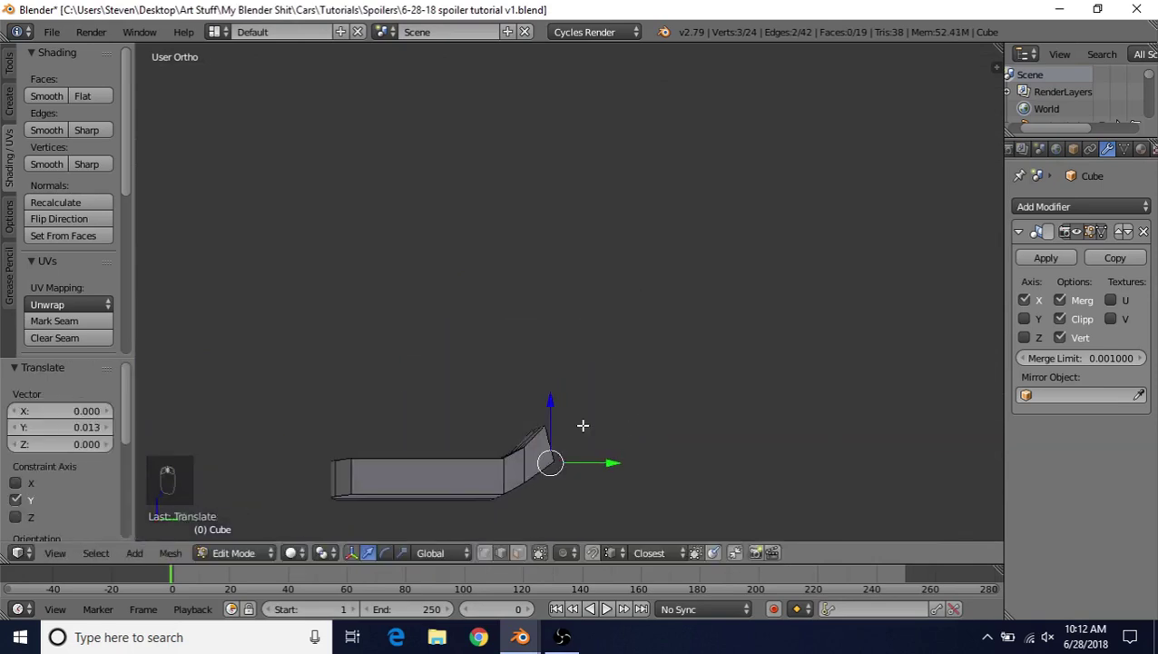
pyautogui.moveTo(556, 398); pyautogui.dragTo(544, 425)
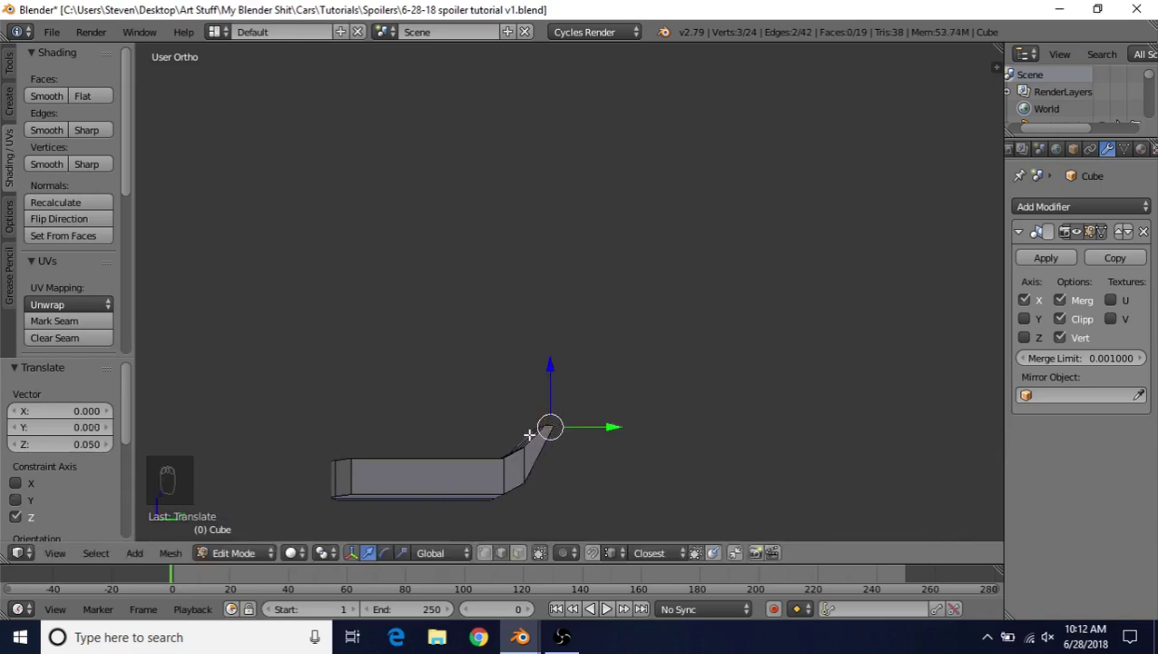
pyautogui.moveTo(529, 434); pyautogui.dragTo(574, 353, button='middle')
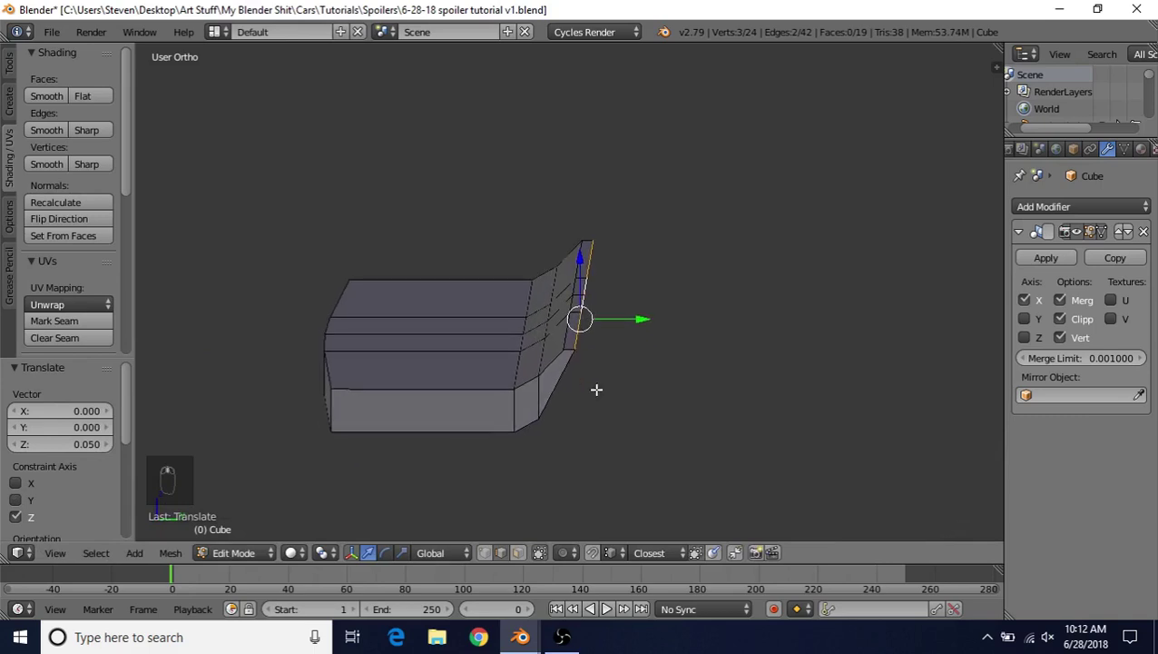
# Step: Set the snap element to Vertex
pyautogui.click(620, 553)
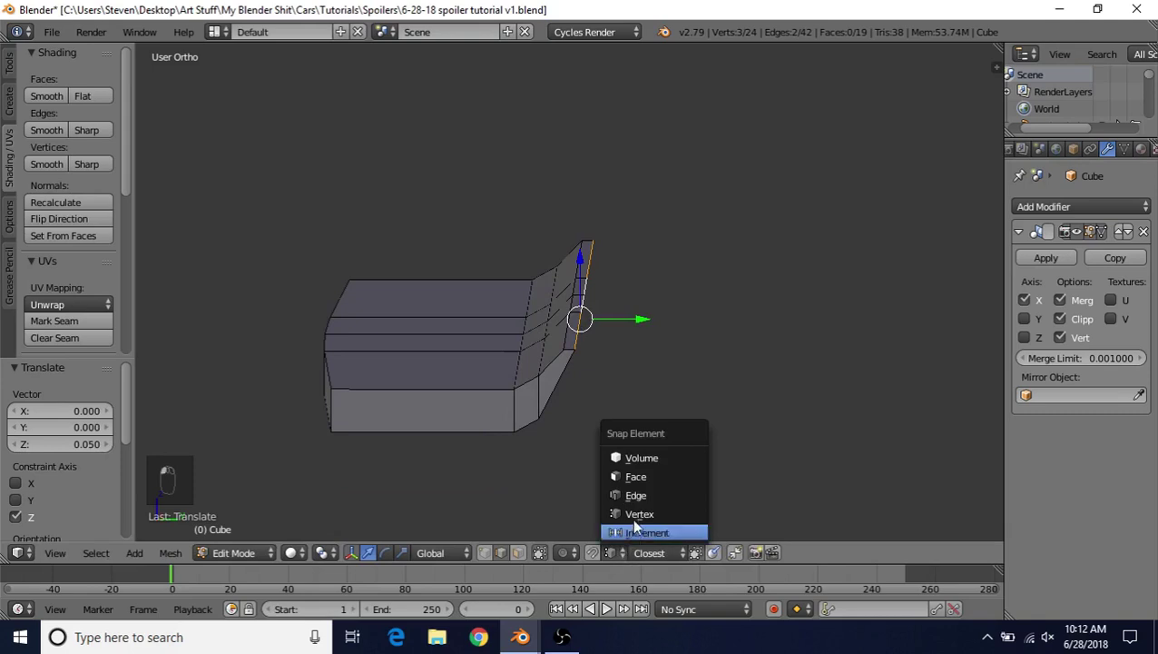
pyautogui.click(614, 555)
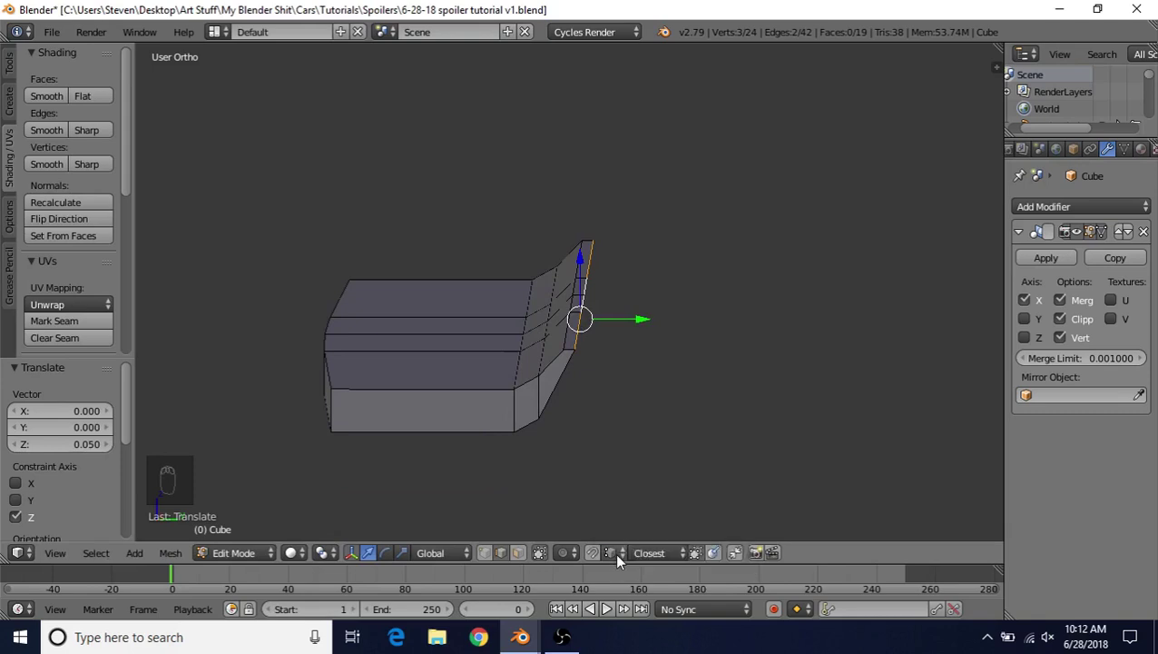
pyautogui.click(614, 552)
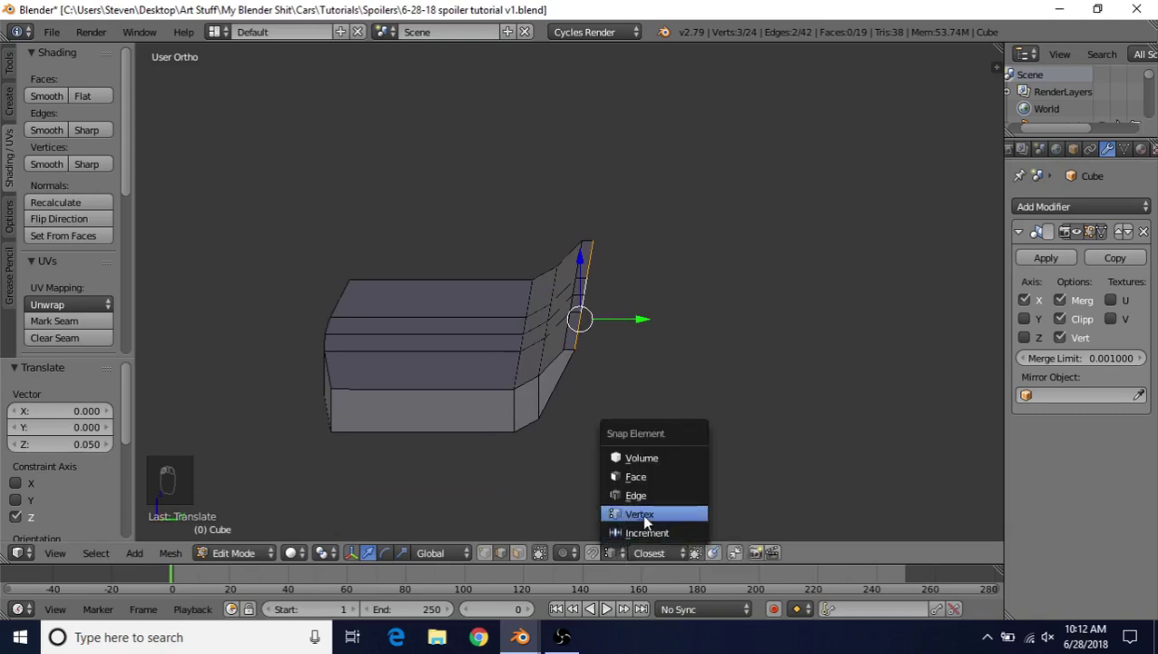
pyautogui.click(642, 514)
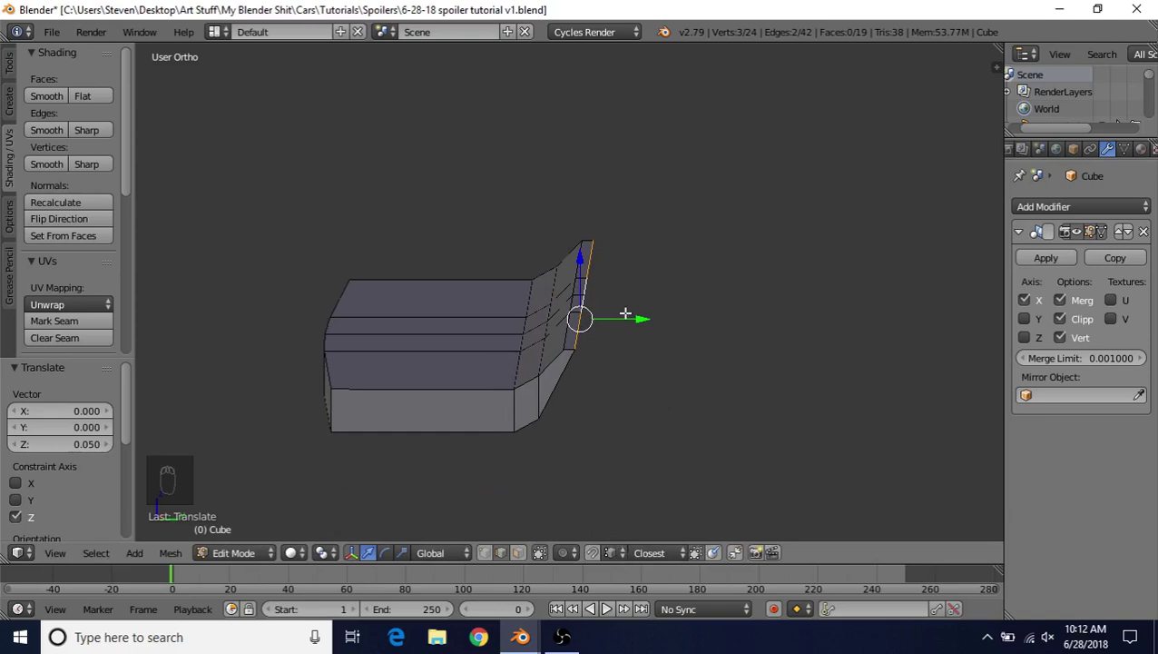
# Step: Level the selected rear edges vertically with the lip's top edge and move them about -0.004 along Y
pyautogui.press('g')
pyautogui.press('z')
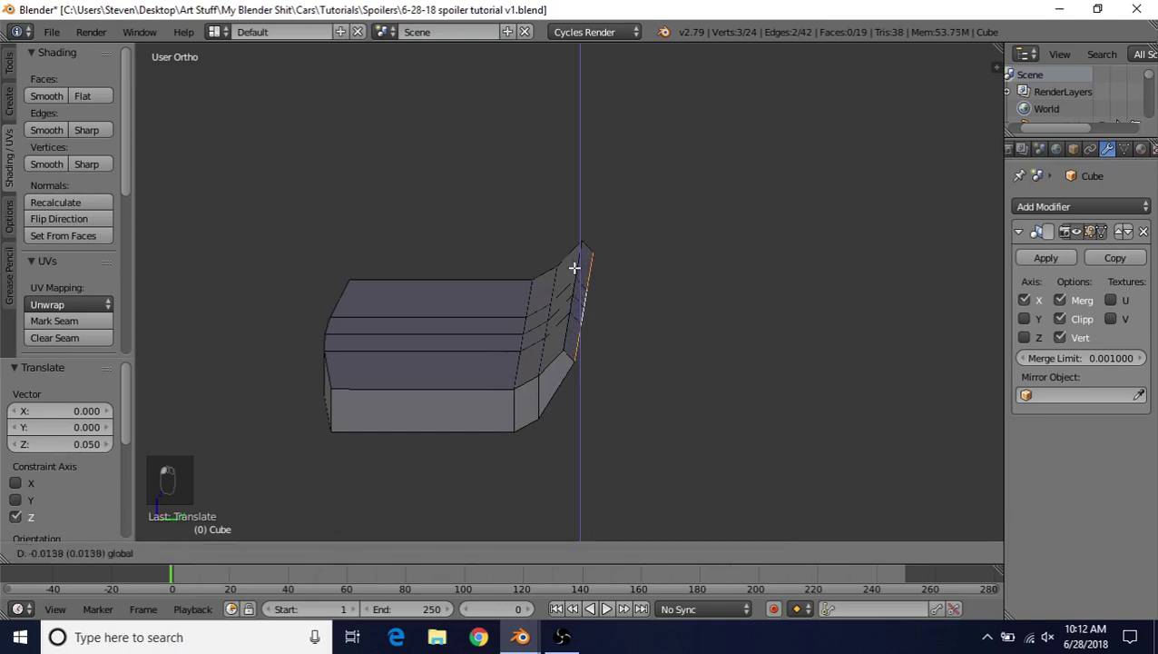
pyautogui.click(575, 270)
pyautogui.press('g')
pyautogui.press('y')
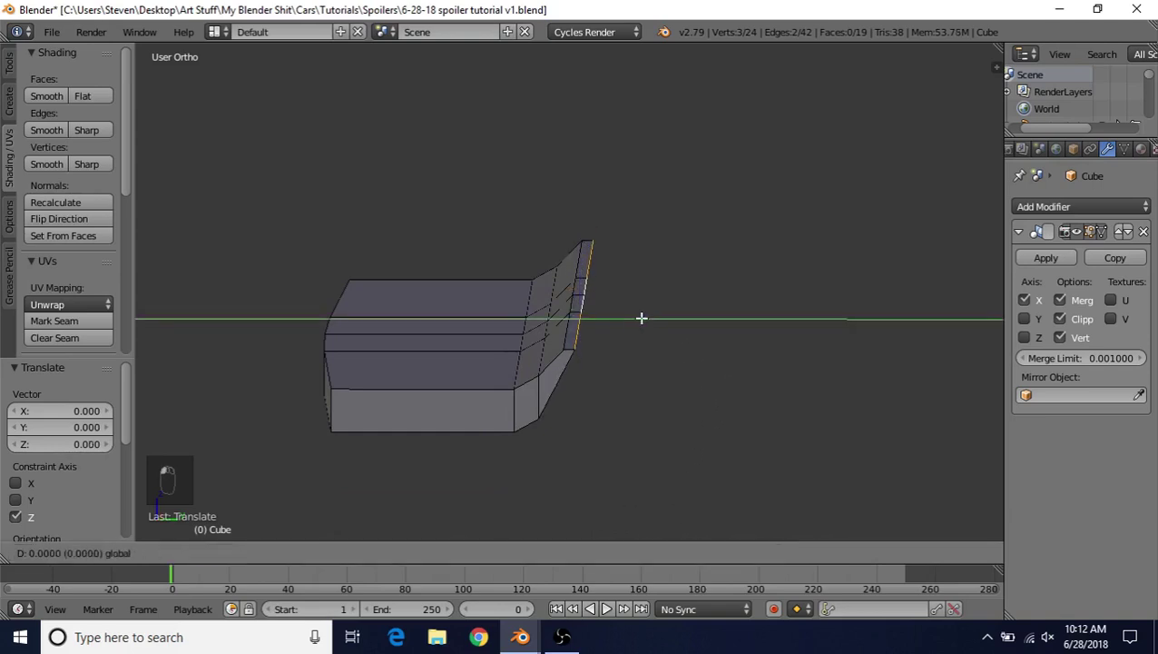
pyautogui.click(638, 318)
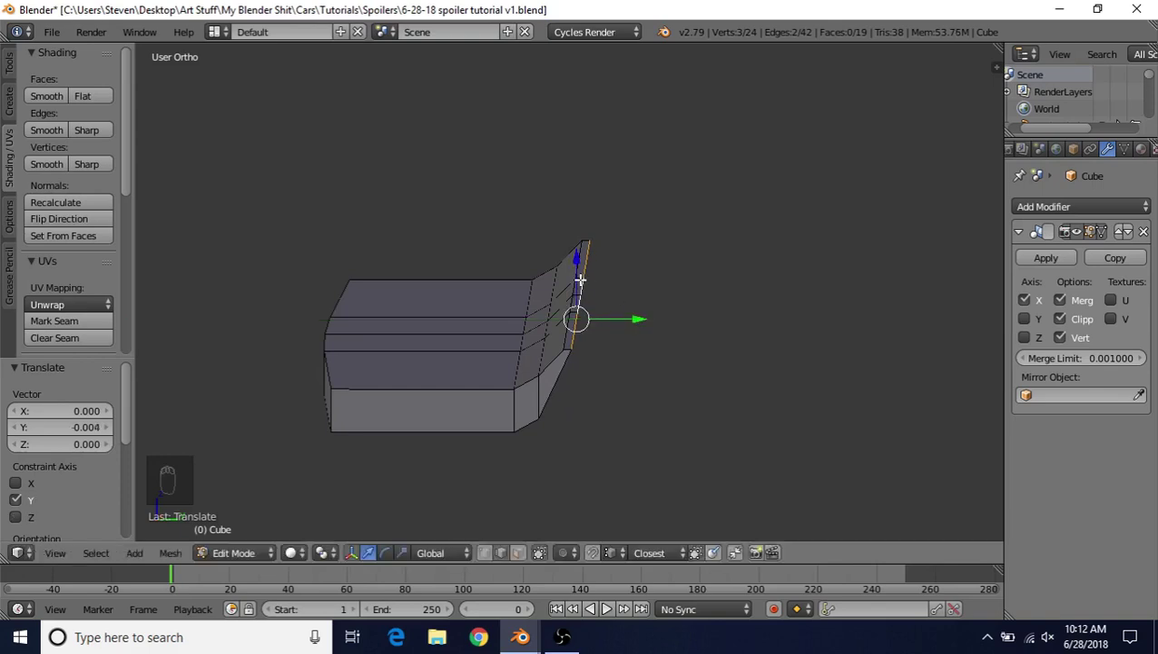
# Step: Select the two lower crease edges under the rear lip and move them about 0.020 along Z and 0.009 along Y
pyautogui.moveTo(587, 289); pyautogui.dragTo(540, 375, button='middle')
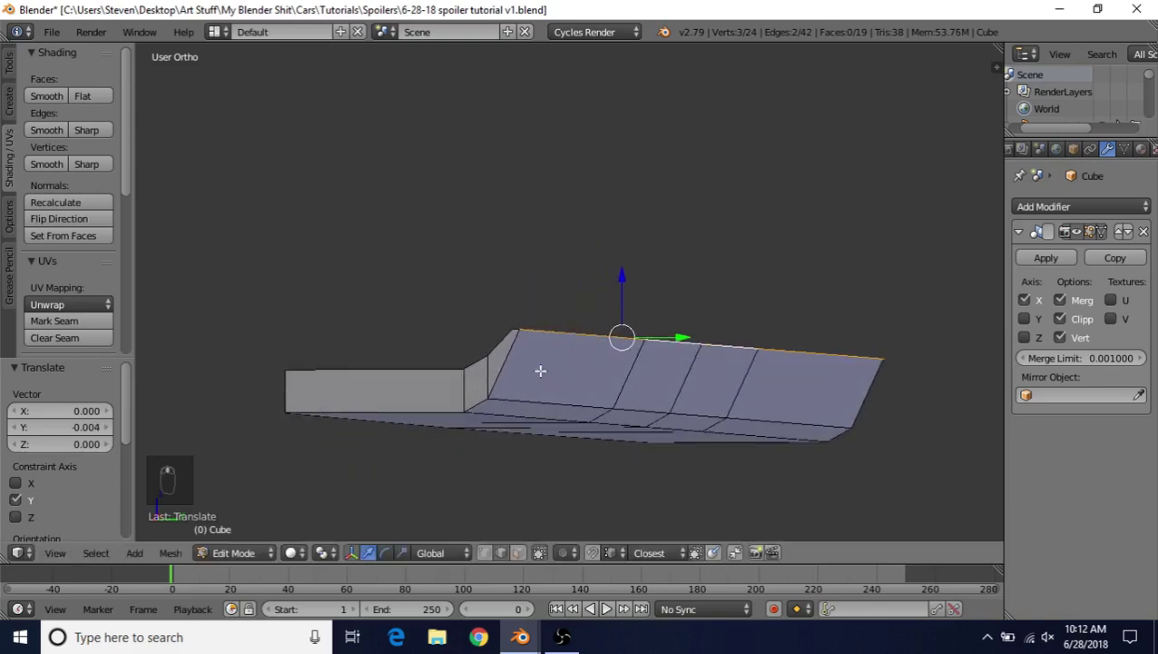
pyautogui.rightClick(540, 375)
pyautogui.rightClick(577, 405)
pyautogui.keyDown('shift'); pyautogui.rightClick(629, 406); pyautogui.keyUp('shift')
pyautogui.moveTo(712, 346); pyautogui.dragTo(616, 351, button='middle')
pyautogui.press('g')
pyautogui.press('z')
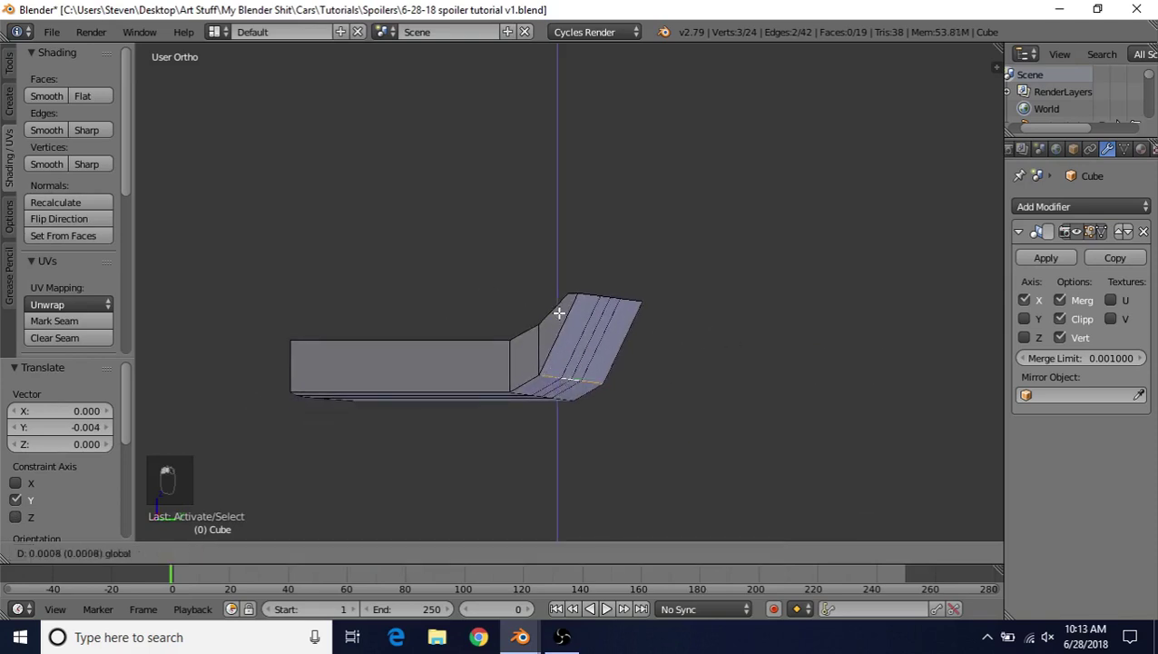
pyautogui.click(563, 310)
pyautogui.press('g')
pyautogui.press('y')
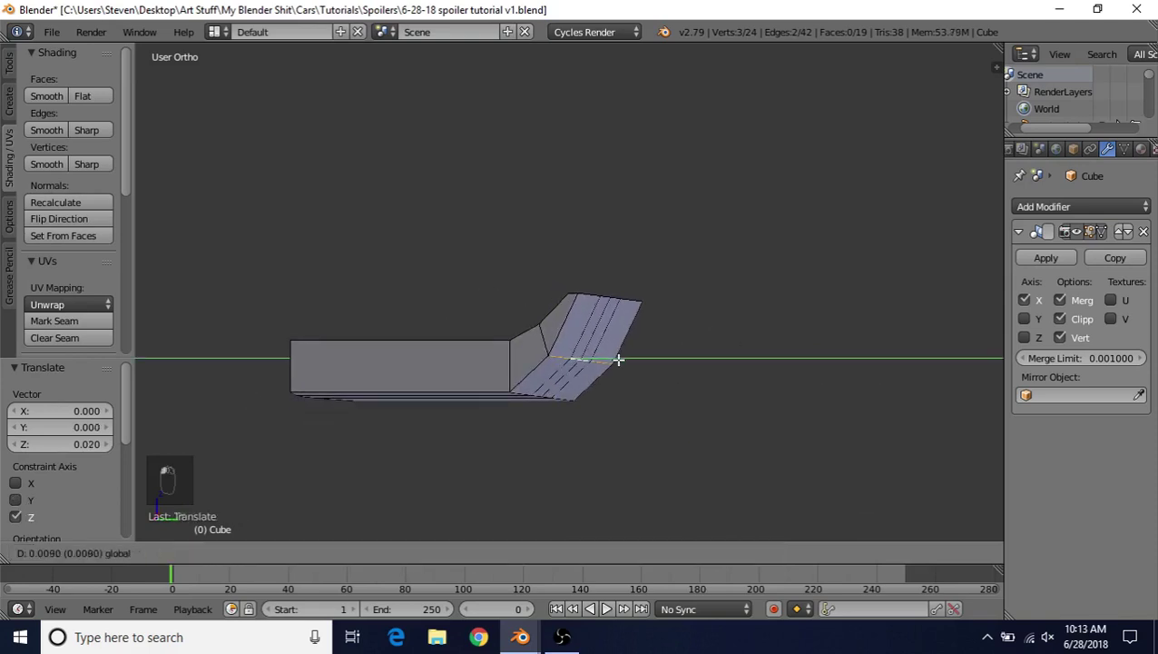
pyautogui.click(617, 358)
# Step: Fine-tune the lower crease edges slightly upward along Z and about -0.002 along Y
pyautogui.moveTo(603, 299)
pyautogui.mouseDown(button='middle')
pyautogui.moveTo(627, 301)
pyautogui.moveTo(592, 311)
pyautogui.mouseUp(button='middle')
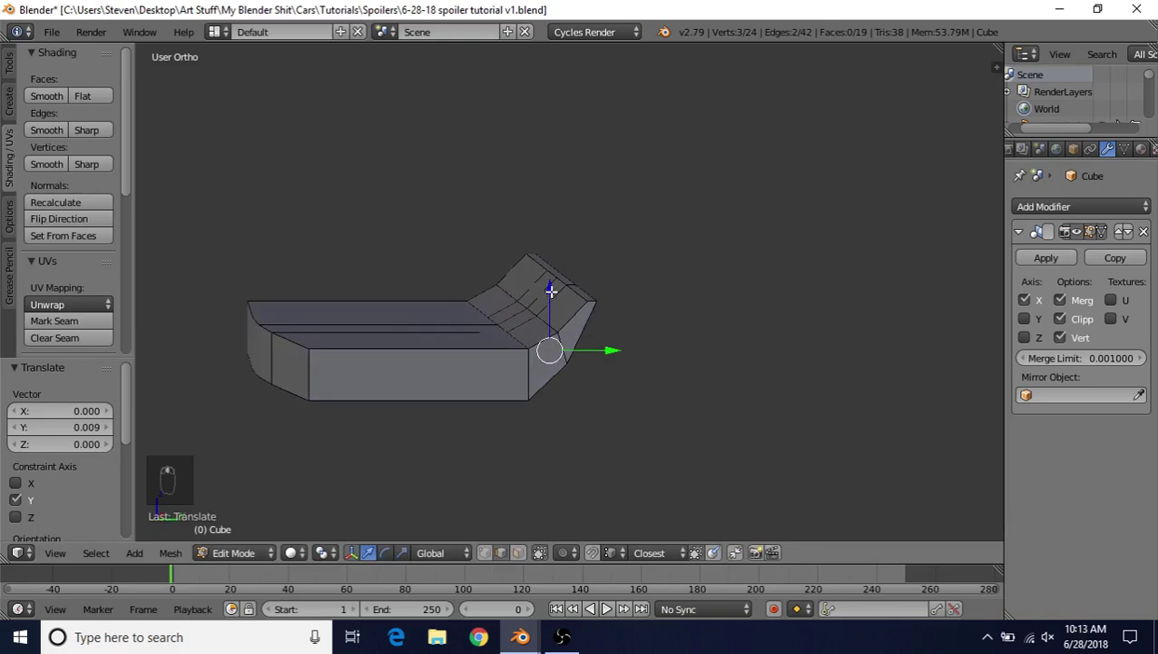
pyautogui.moveTo(551, 291); pyautogui.dragTo(549, 284)
pyautogui.moveTo(607, 339); pyautogui.dragTo(606, 339)
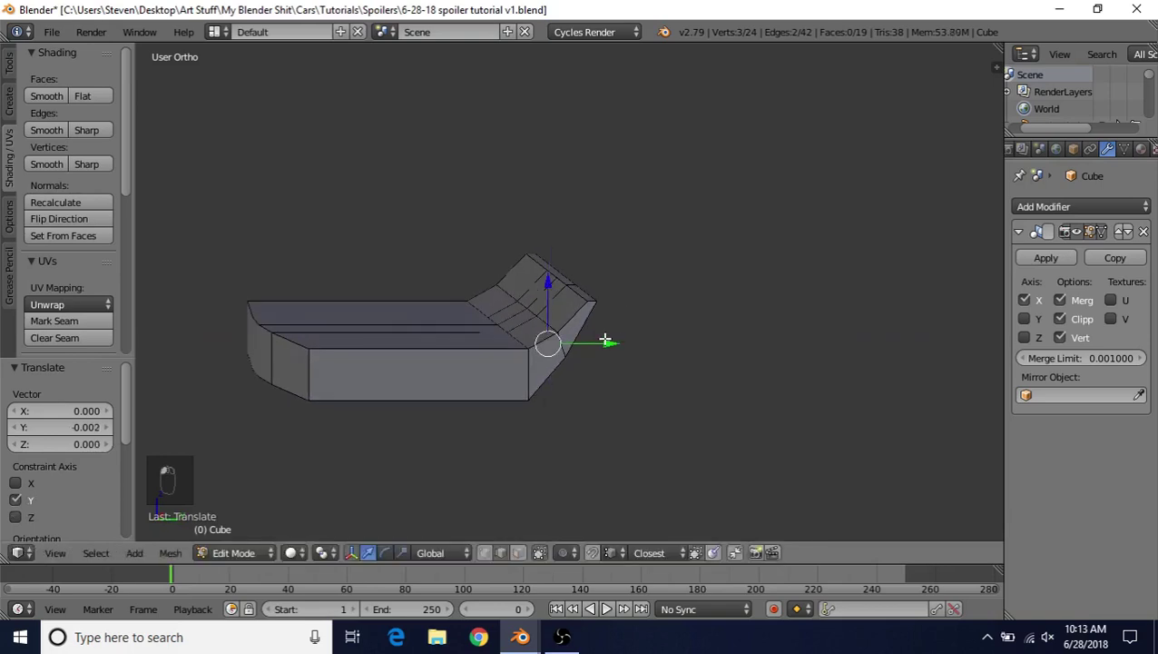
# Step: Select the two large underside faces of the wing half and raise them about 0.023 along Z to thin the wing
pyautogui.click(519, 552)
pyautogui.moveTo(505, 488); pyautogui.dragTo(530, 393, button='middle')
pyautogui.rightClick(480, 425)
pyautogui.scroll(-3, 493, 457)
pyautogui.keyDown('shift'); pyautogui.rightClick(495, 458); pyautogui.keyUp('shift')
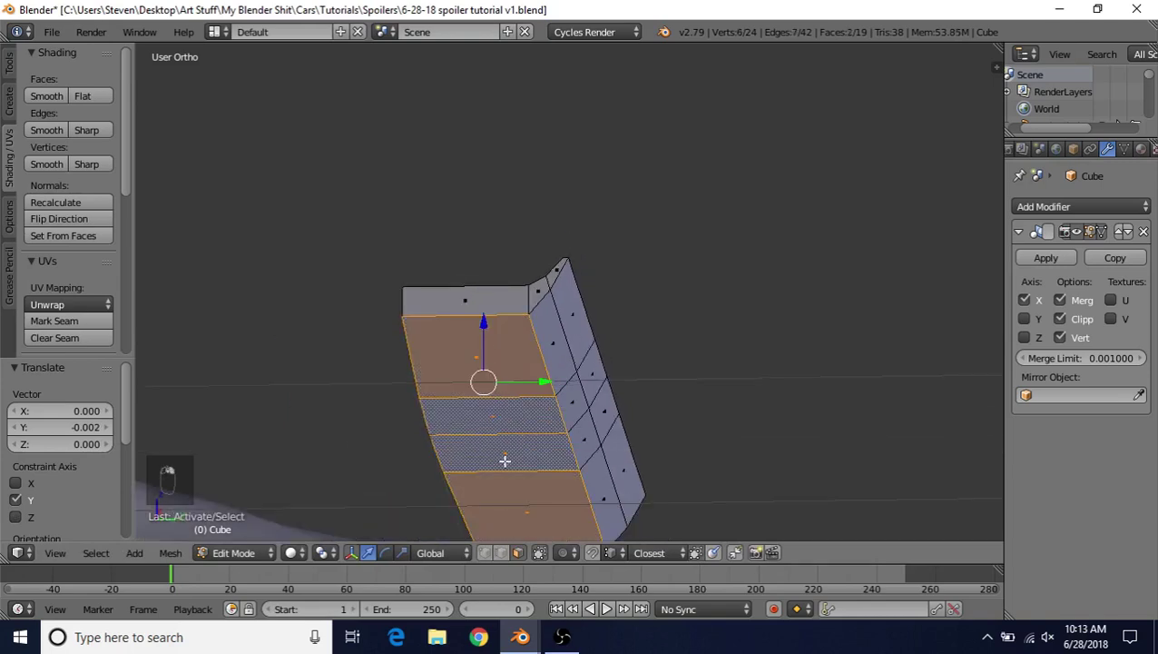
pyautogui.moveTo(505, 460); pyautogui.dragTo(556, 424, button='middle')
pyautogui.press('g')
pyautogui.press('z')
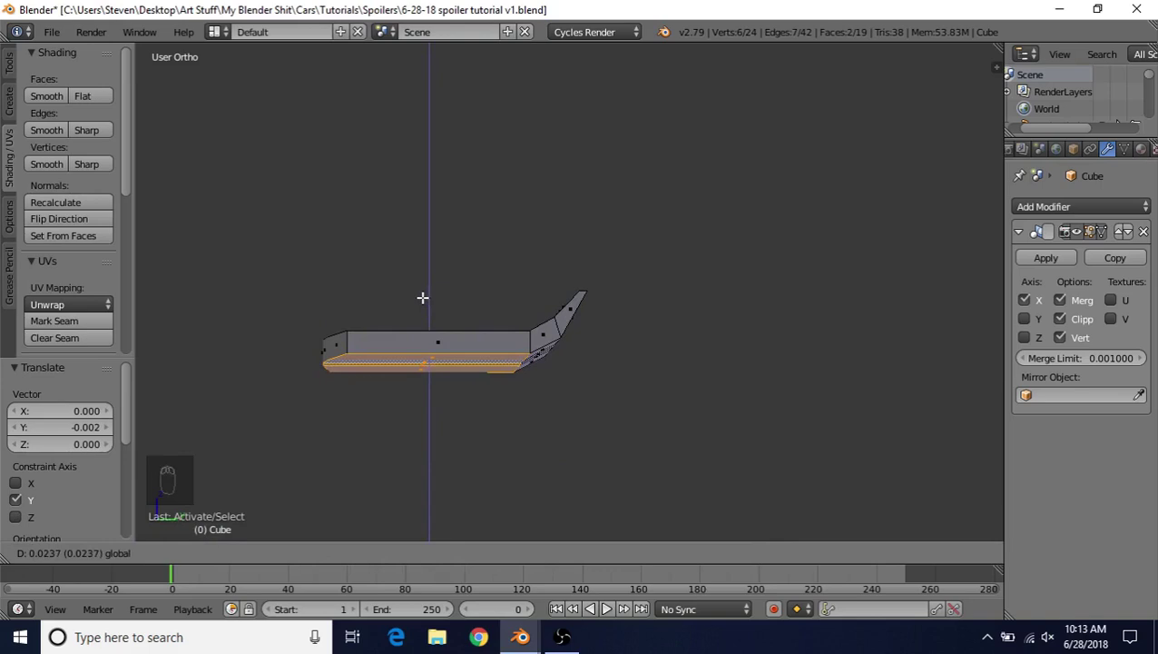
pyautogui.click(424, 299)
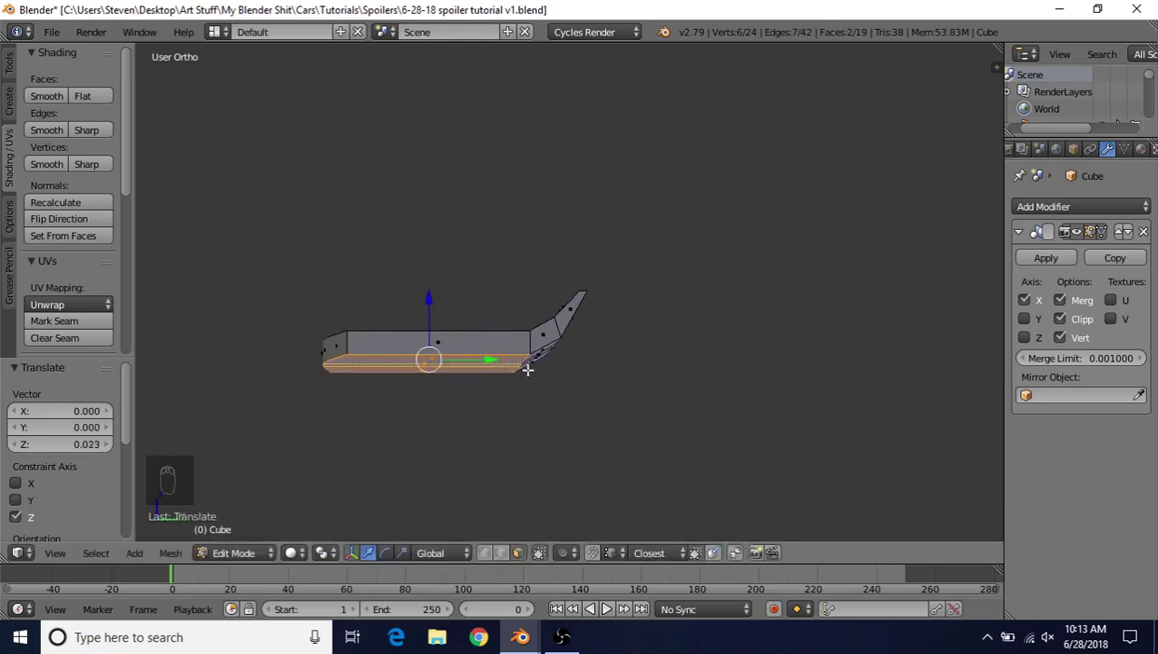
# Step: Reselect the two lower crease edges under the lip, nudge them along Y and raise them, finishing with about 0.002 along Z
pyautogui.moveTo(507, 485); pyautogui.dragTo(606, 385, button='middle')
pyautogui.rightClick(602, 362)
pyautogui.keyDown('shift'); pyautogui.rightClick(605, 365); pyautogui.keyUp('shift')
pyautogui.moveTo(537, 295); pyautogui.dragTo(536, 286)
pyautogui.moveTo(594, 345); pyautogui.dragTo(600, 349)
pyautogui.moveTo(545, 281); pyautogui.dragTo(545, 275)
pyautogui.scroll(-5, 463, 355)
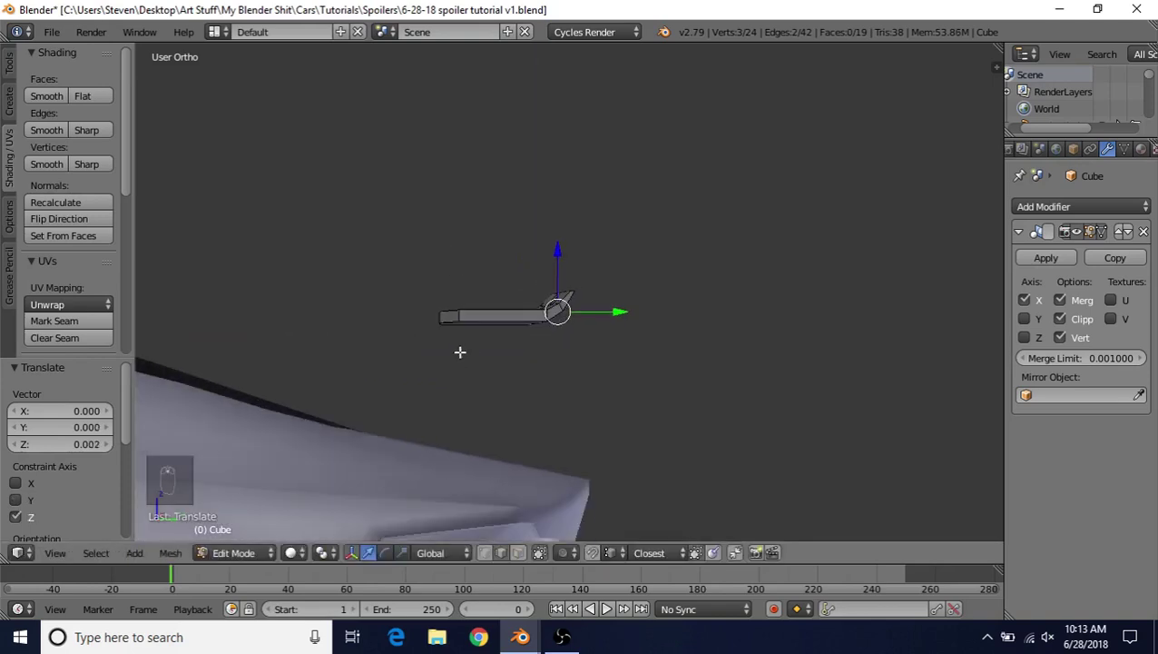
pyautogui.moveTo(470, 292); pyautogui.dragTo(656, 341, button='middle')
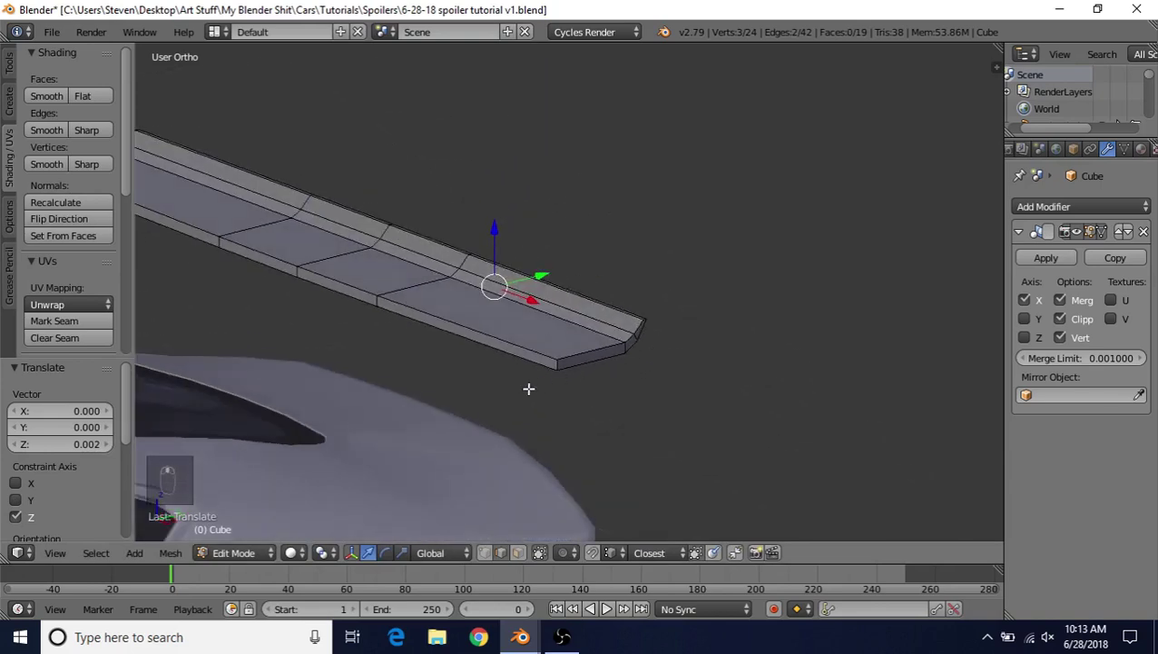
# Step: Place the 3D cursor on the ground beside the car and add a cube of radius 1.000 there
pyautogui.click(9, 103)
pyautogui.scroll(-5, 365, 330)
pyautogui.scroll(-6, 364, 327)
pyautogui.keyDown('shift'); pyautogui.moveTo(451, 374); pyautogui.dragTo(487, 331, button='middle'); pyautogui.keyUp('shift')
pyautogui.scroll(1, 468, 373)
pyautogui.keyDown('shift'); pyautogui.moveTo(426, 418); pyautogui.dragTo(477, 359, button='middle'); pyautogui.keyUp('shift')
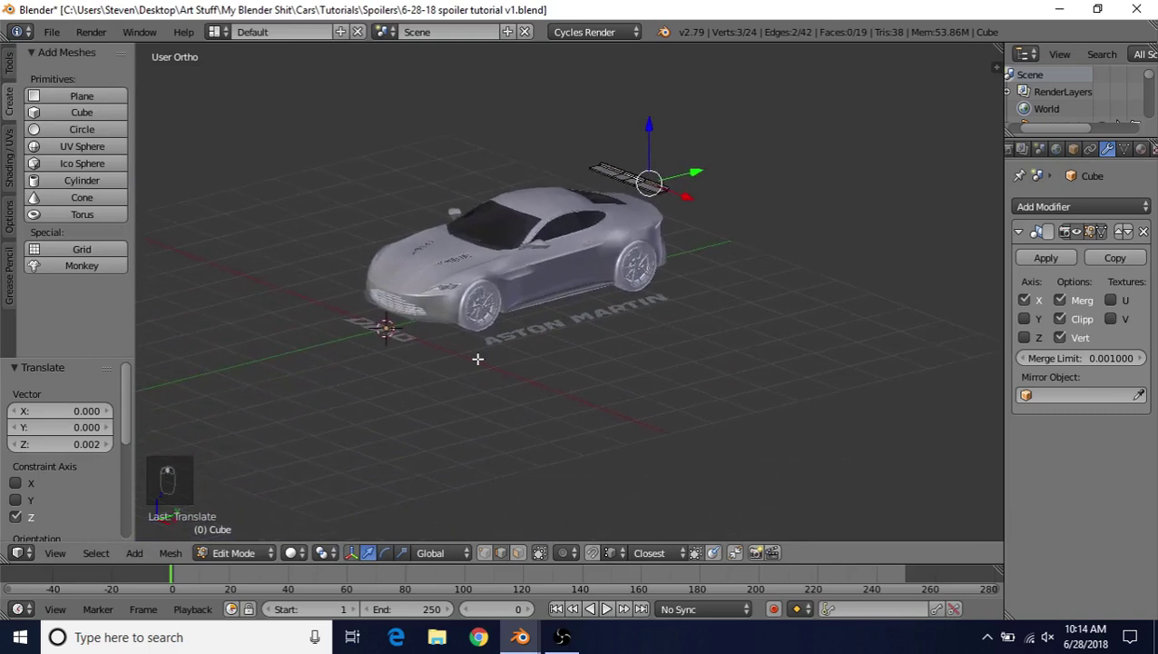
pyautogui.click(526, 383)
pyautogui.click(78, 110)
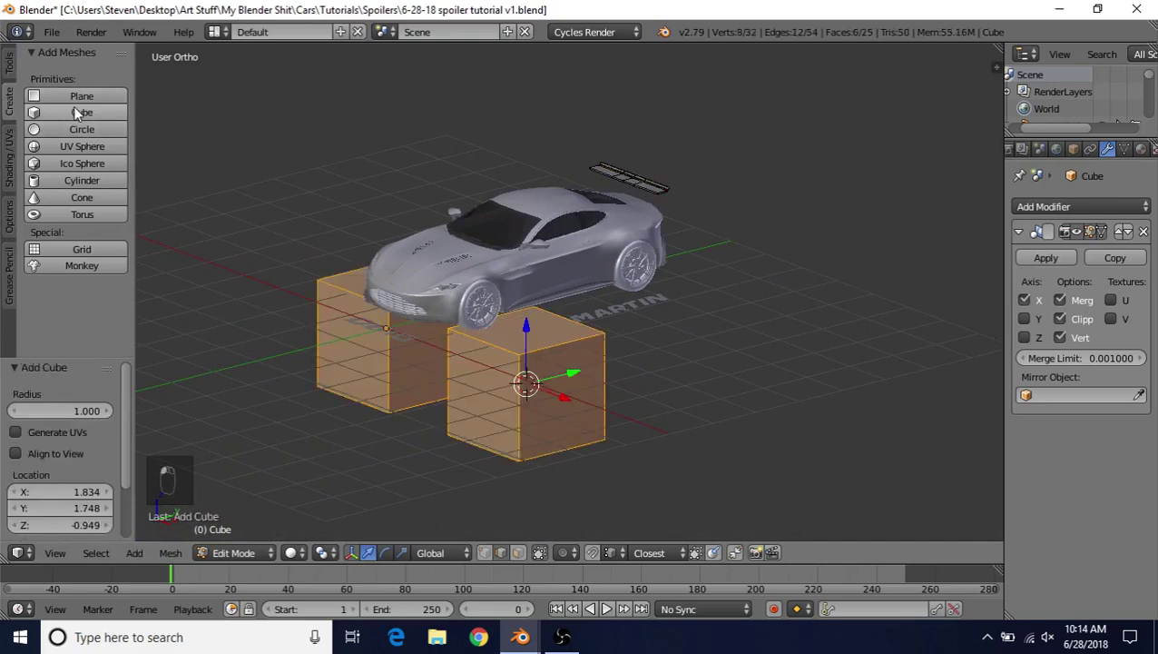
# Step: Scale the new cube to about 0.265 and raise it about 2.831 along Z
pyautogui.moveTo(538, 287); pyautogui.dragTo(560, 292, button='middle')
pyautogui.press('s')
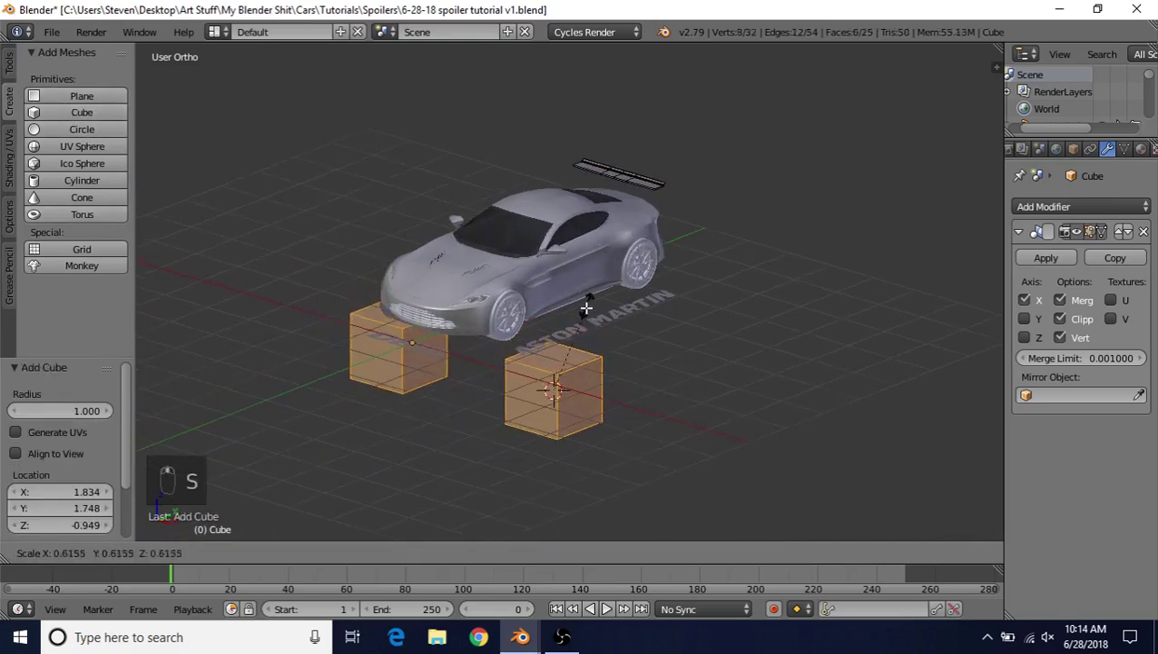
pyautogui.click(571, 354)
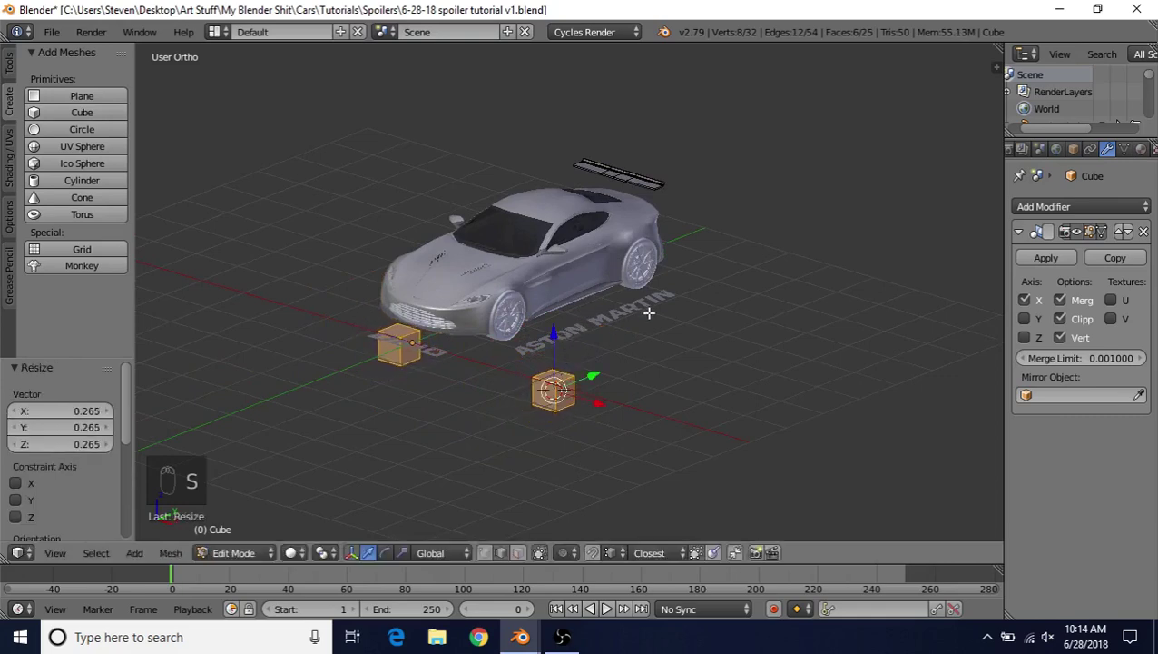
pyautogui.moveTo(650, 312); pyautogui.dragTo(667, 314, button='middle')
pyautogui.press('g')
pyautogui.press('z')
pyautogui.click(585, 216)
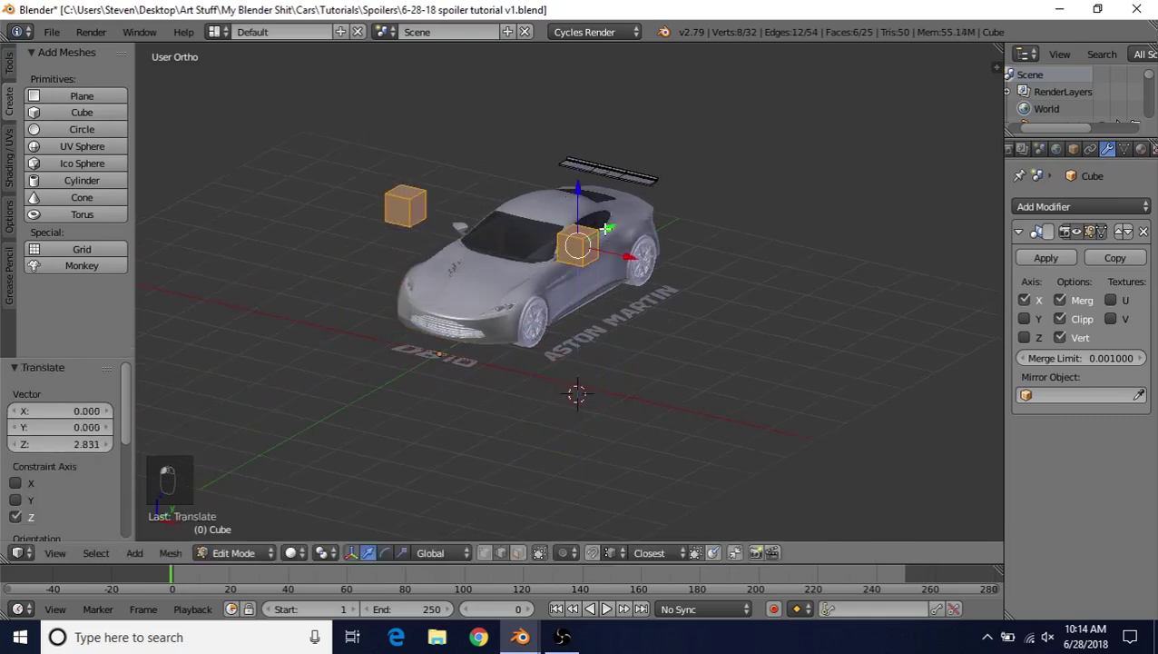
# Step: Move the cube back along Y to the car's rear near the wing tip and scale it to about 0.460
pyautogui.moveTo(606, 228); pyautogui.dragTo(708, 175)
pyautogui.moveTo(652, 217); pyautogui.dragTo(579, 236, button='middle')
pyautogui.scroll(3, 590, 234)
pyautogui.moveTo(754, 188); pyautogui.dragTo(799, 184)
pyautogui.keyDown('shift'); pyautogui.moveTo(713, 235); pyautogui.dragTo(547, 334, button='middle'); pyautogui.keyUp('shift')
pyautogui.scroll(3, 581, 313)
pyautogui.press('s')
pyautogui.click(610, 271)
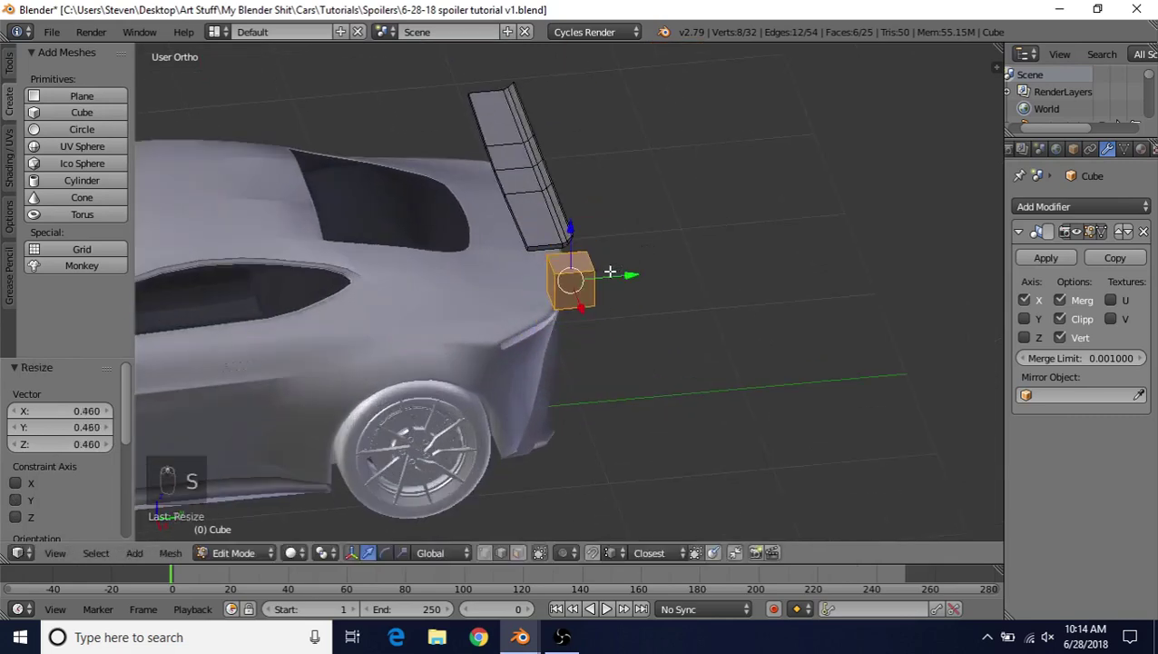
# Step: Position the cube just outside the wing's outer end and lower it about 0.222 along Z
pyautogui.moveTo(610, 272); pyautogui.dragTo(734, 321, button='middle')
pyautogui.moveTo(807, 287); pyautogui.dragTo(770, 270)
pyautogui.moveTo(767, 268); pyautogui.dragTo(708, 200, button='middle')
pyautogui.moveTo(642, 104); pyautogui.dragTo(641, 143)
# Step: Flatten the cube to about 0.12 along X into an end plate and move it about -0.106 along X against the wing tip
pyautogui.moveTo(663, 210); pyautogui.dragTo(604, 284, button='middle')
pyautogui.scroll(3, 761, 277)
pyautogui.press('s')
pyautogui.press('x')
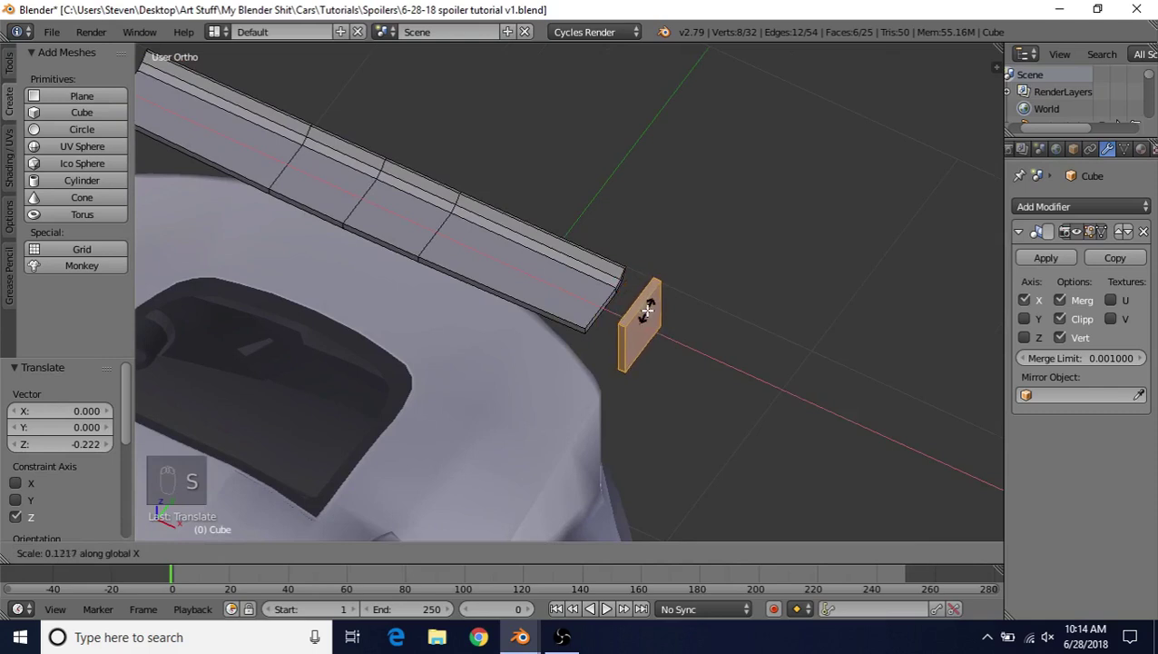
pyautogui.click(648, 309)
pyautogui.press('g')
pyautogui.press('x')
pyautogui.click(662, 335)
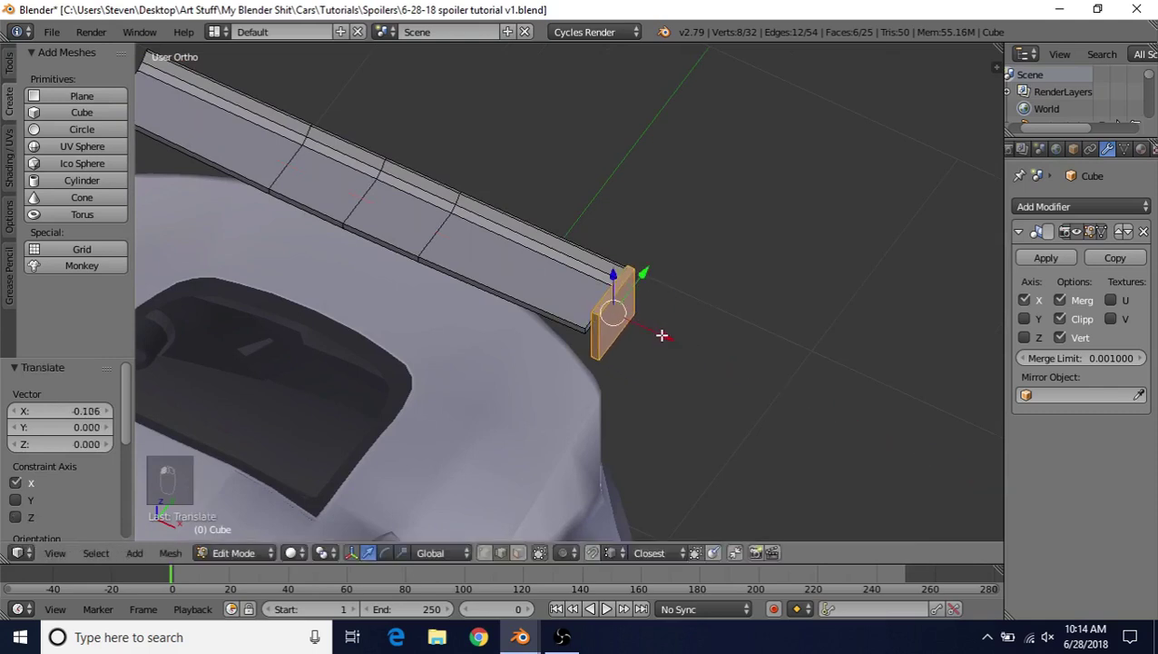
# Step: Move the end plate another -0.039 along X, flush against the wing's outer end
pyautogui.press('g')
pyautogui.press('x')
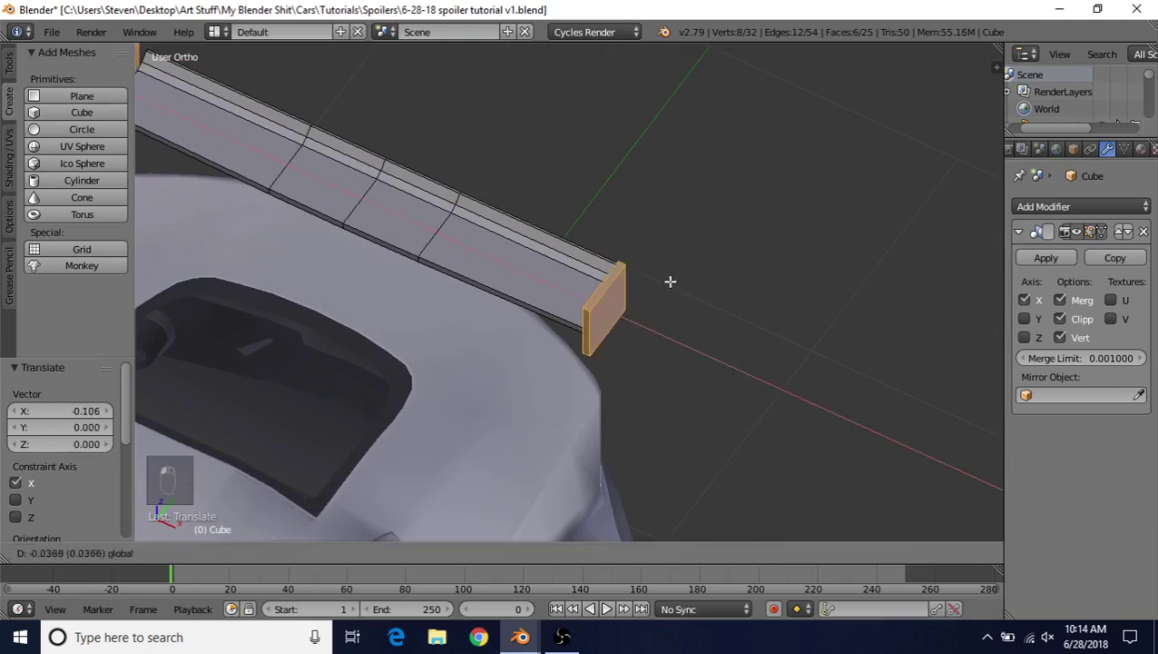
pyautogui.click(638, 269)
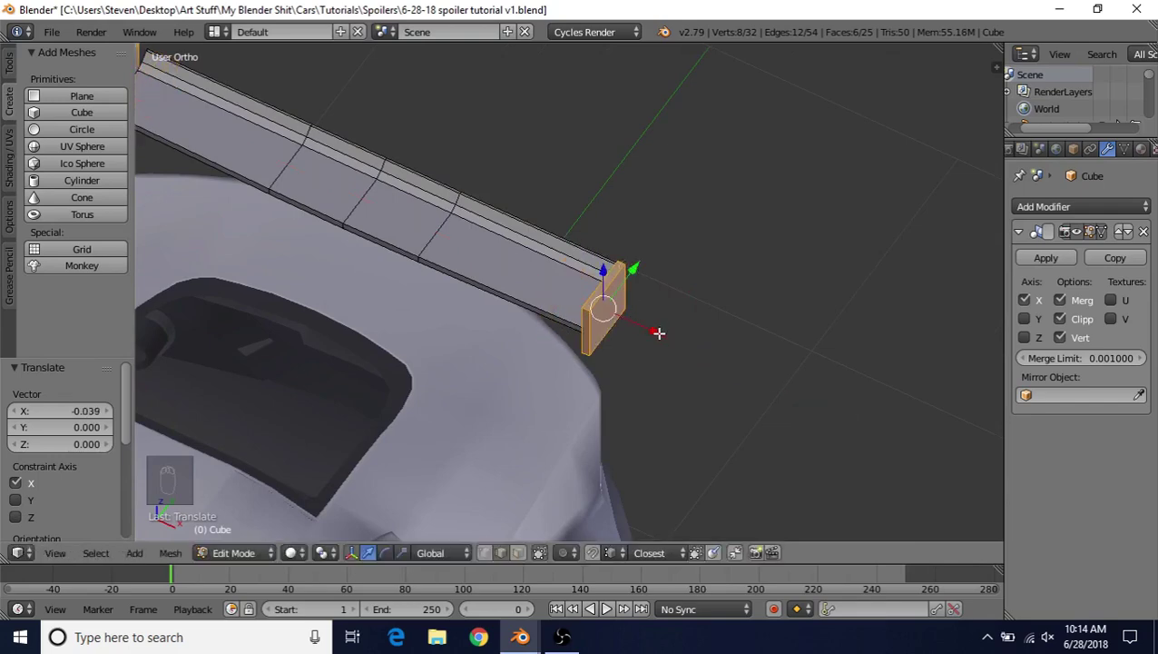
# Step: Pull the end plate 0.560 away from the wing tip along X and return it by -0.560
pyautogui.press('g')
pyautogui.press('x')
pyautogui.click(829, 377)
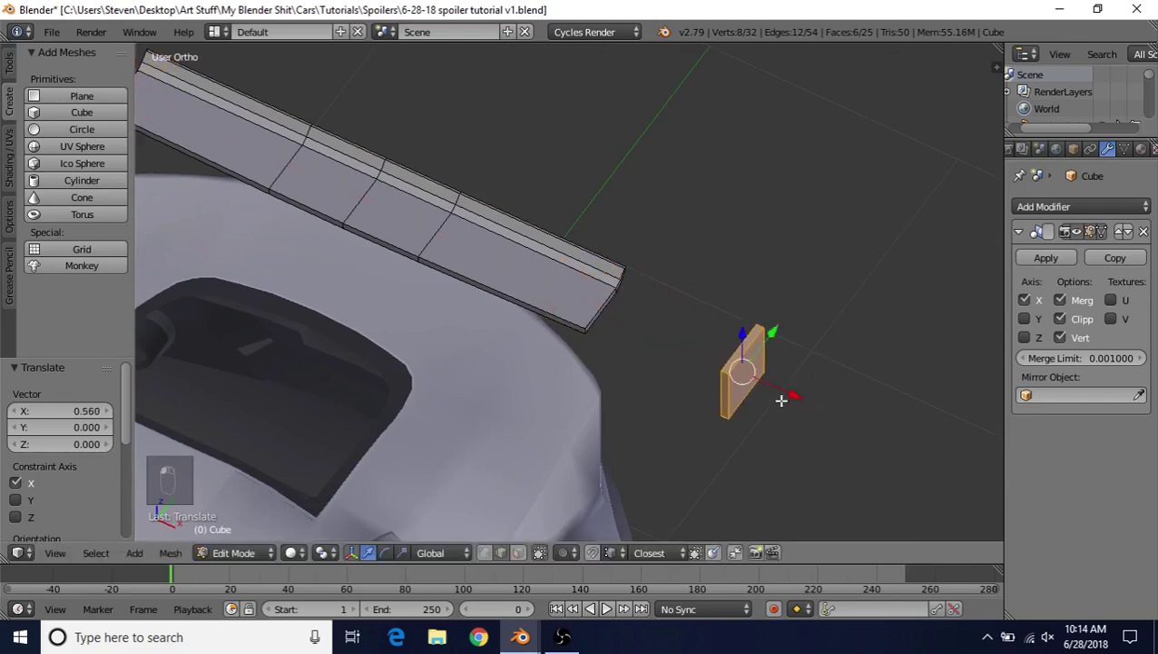
pyautogui.scroll(-3, 781, 398)
pyautogui.scroll(3, 708, 377)
pyautogui.press('g')
pyautogui.press('x')
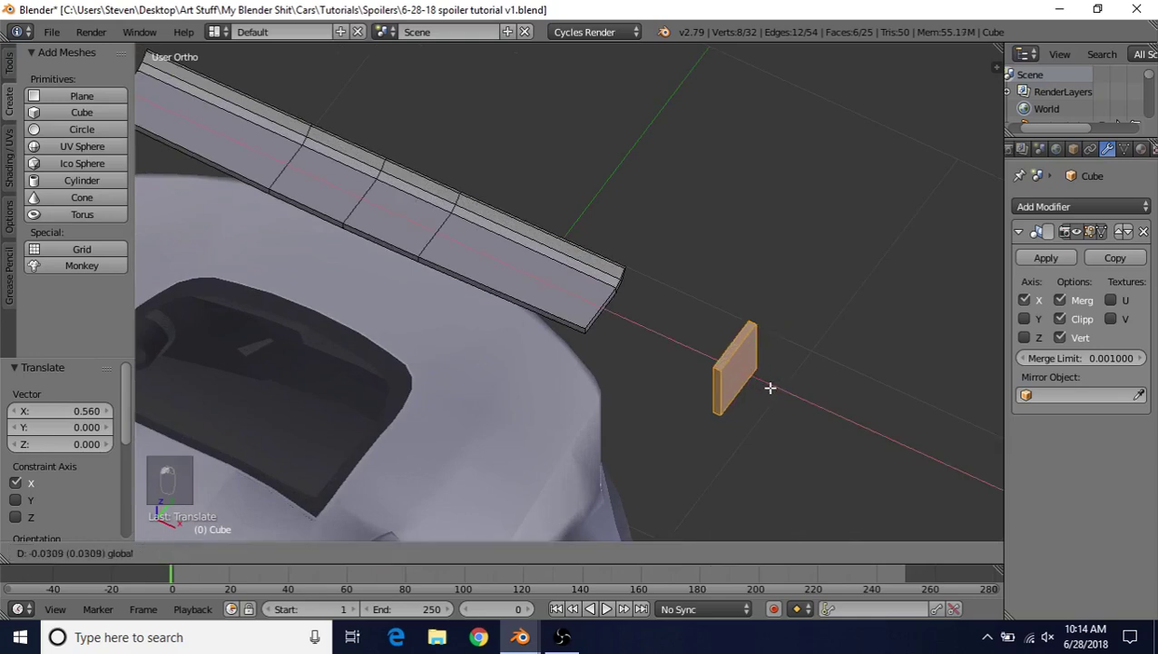
pyautogui.click(628, 264)
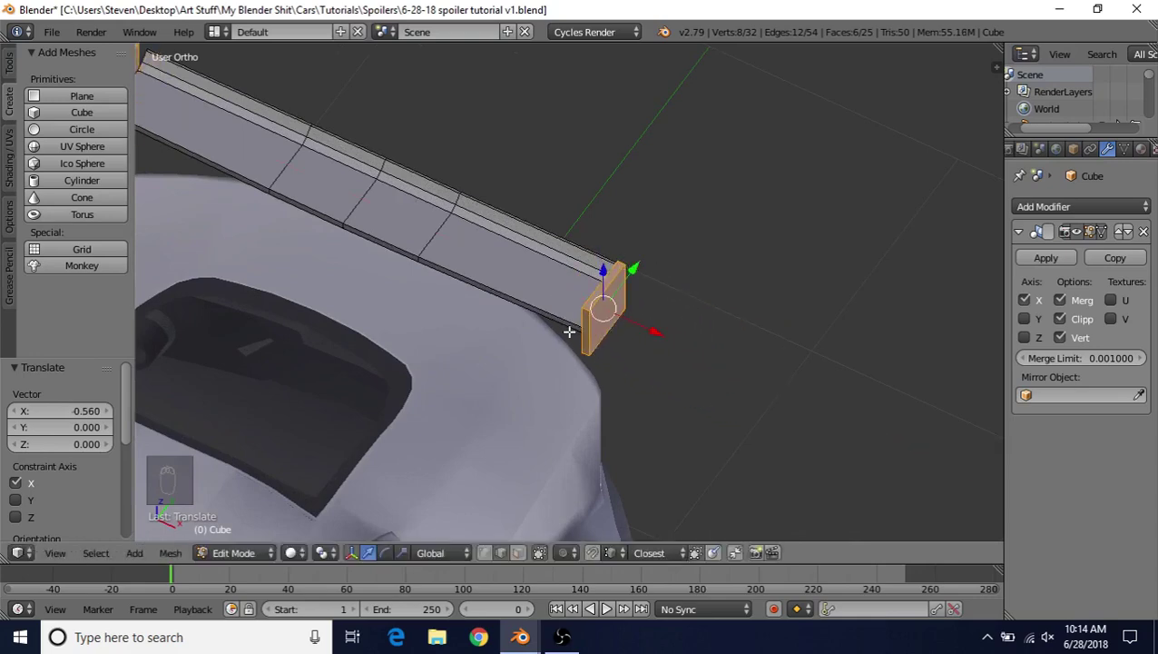
# Step: Thin the end plate by moving its outer face -0.009 along X toward the wing
pyautogui.moveTo(569, 331); pyautogui.dragTo(535, 338, button='middle')
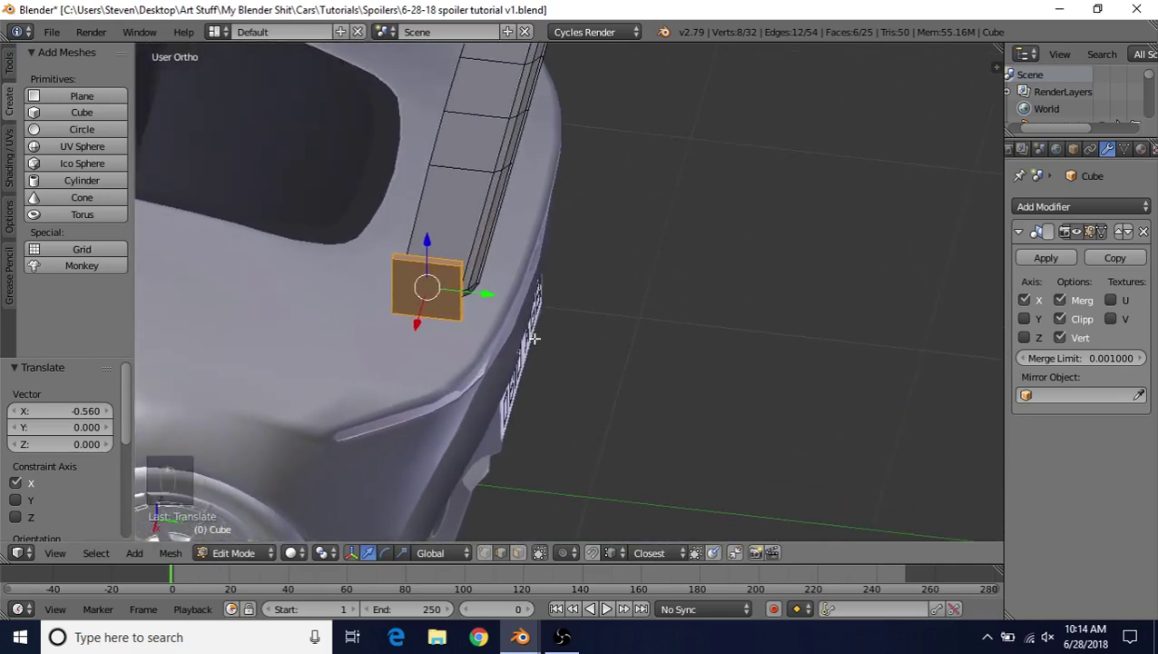
pyautogui.moveTo(492, 275); pyautogui.dragTo(506, 563, button='middle')
pyautogui.moveTo(414, 344); pyautogui.dragTo(384, 342, button='middle')
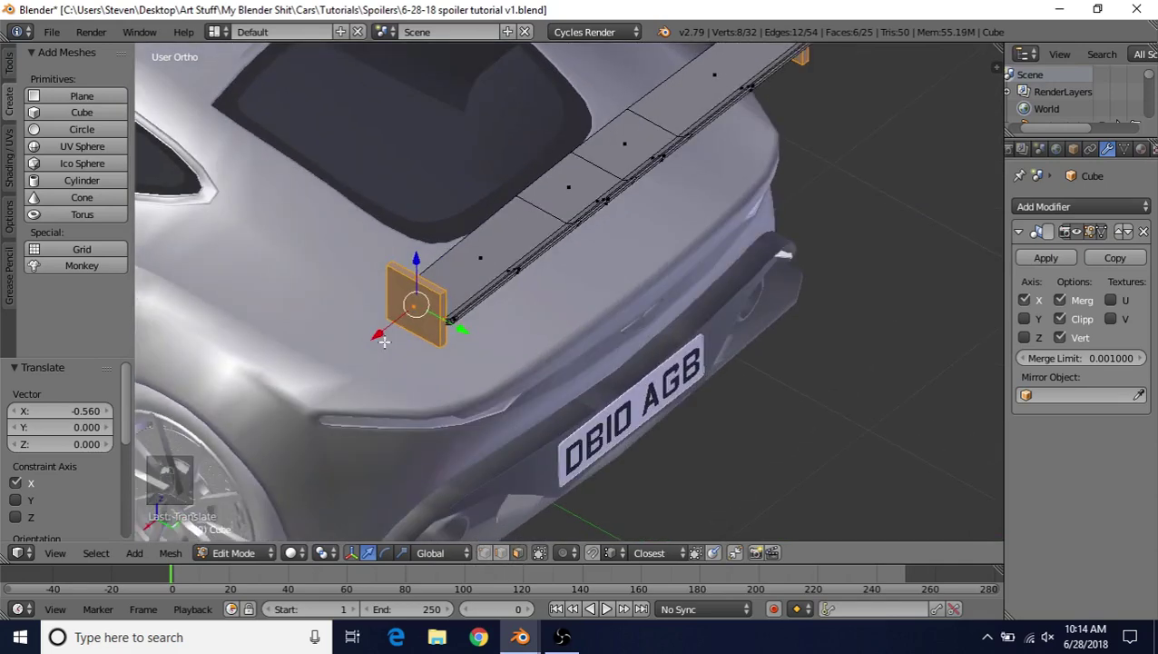
pyautogui.rightClick(411, 309)
pyautogui.moveTo(426, 284); pyautogui.dragTo(399, 338, button='middle')
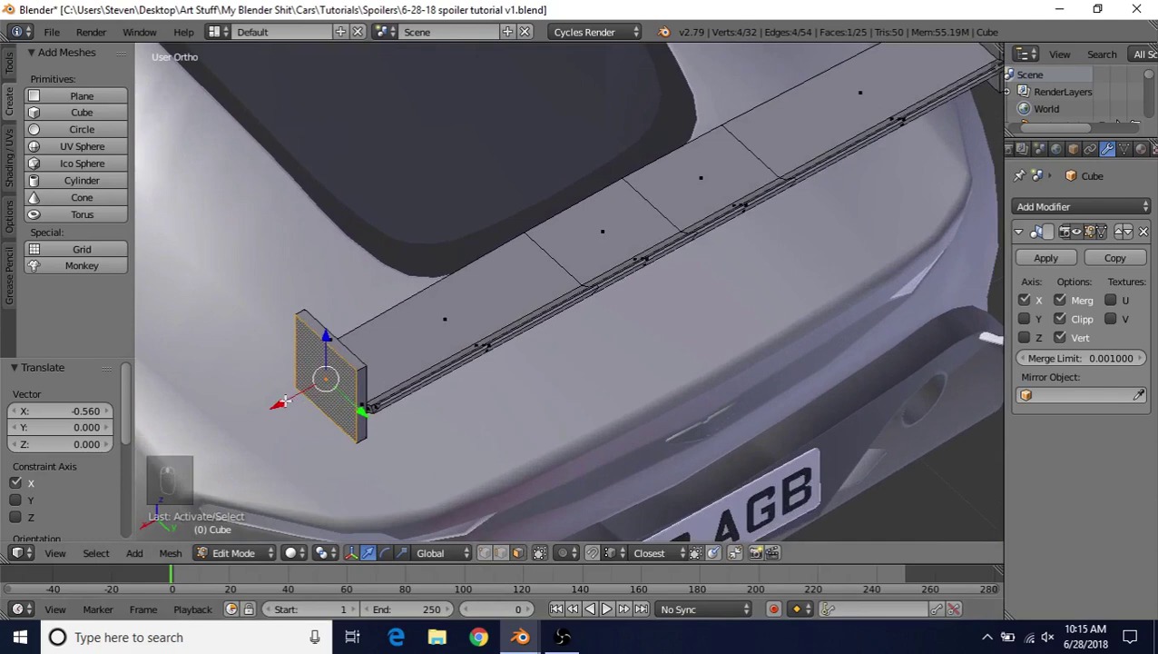
pyautogui.press('g')
pyautogui.press('x')
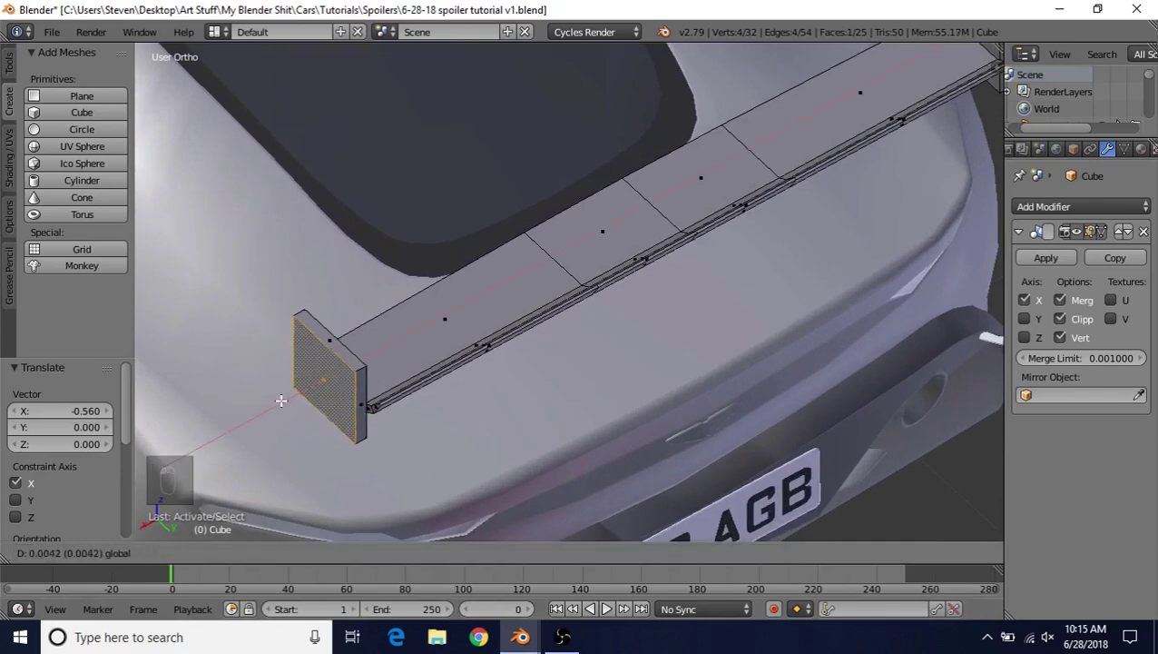
pyautogui.click(282, 400)
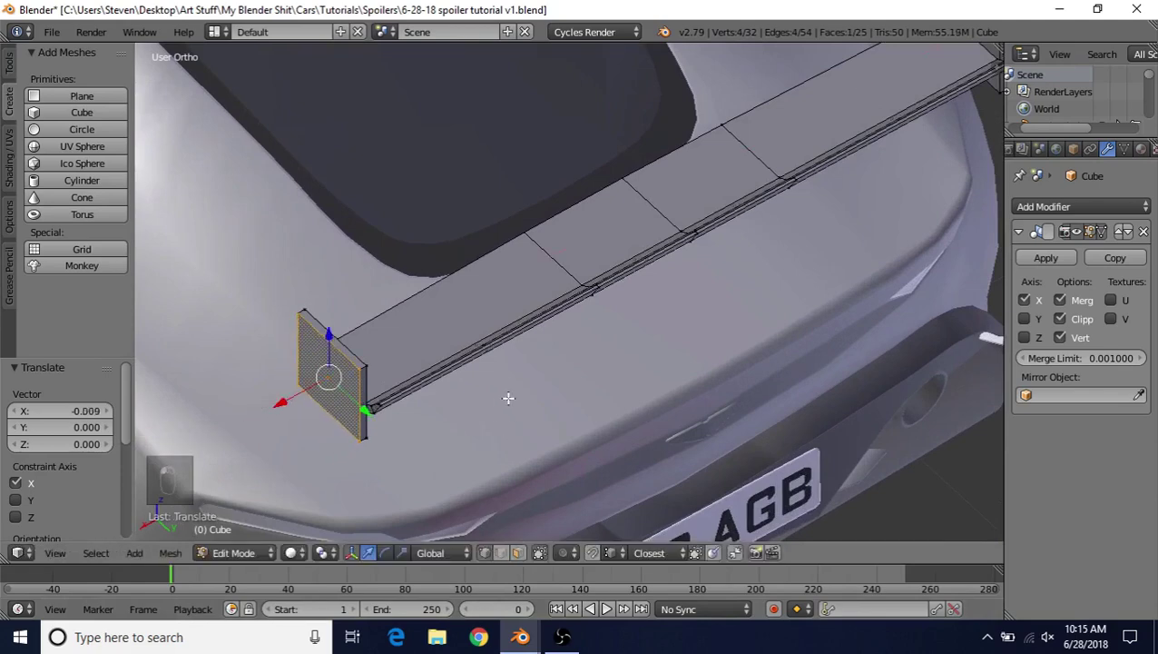
# Step: Select the end plate's whole rear vertical face and adjust its position along Y, finishing with a -0.026 move
pyautogui.moveTo(508, 397); pyautogui.dragTo(523, 374, button='middle')
pyautogui.rightClick(362, 328)
pyautogui.keyDown('shift'); pyautogui.rightClick(369, 327); pyautogui.keyUp('shift')
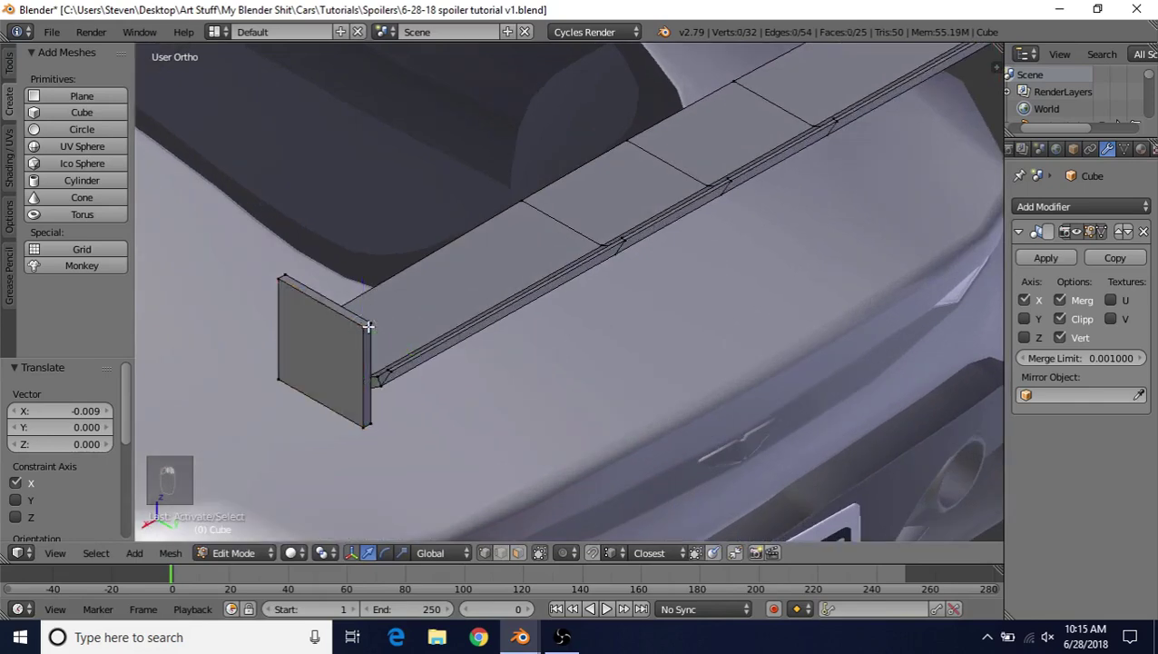
pyautogui.rightClick(361, 329)
pyautogui.keyDown('shift'); pyautogui.rightClick(369, 420); pyautogui.keyUp('shift')
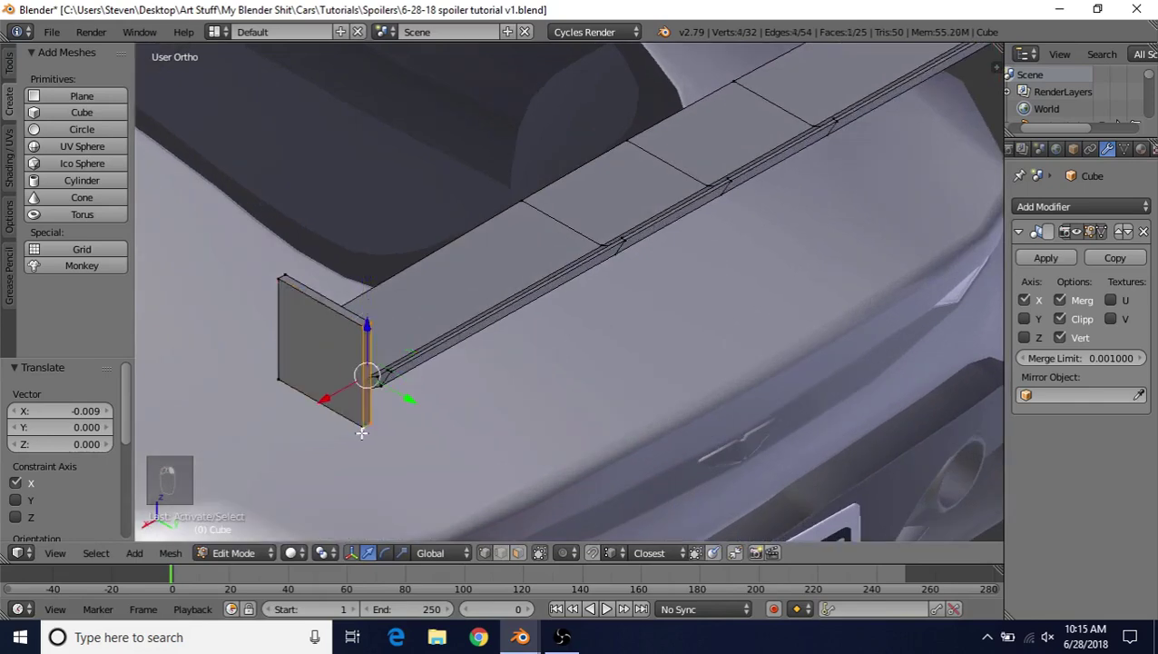
pyautogui.moveTo(362, 427); pyautogui.dragTo(581, 316, button='middle')
pyautogui.moveTo(641, 323); pyautogui.dragTo(696, 323)
pyautogui.moveTo(696, 323); pyautogui.dragTo(608, 283, button='middle')
pyautogui.moveTo(640, 336); pyautogui.dragTo(620, 334)
pyautogui.moveTo(613, 326); pyautogui.dragTo(605, 325, button='middle')
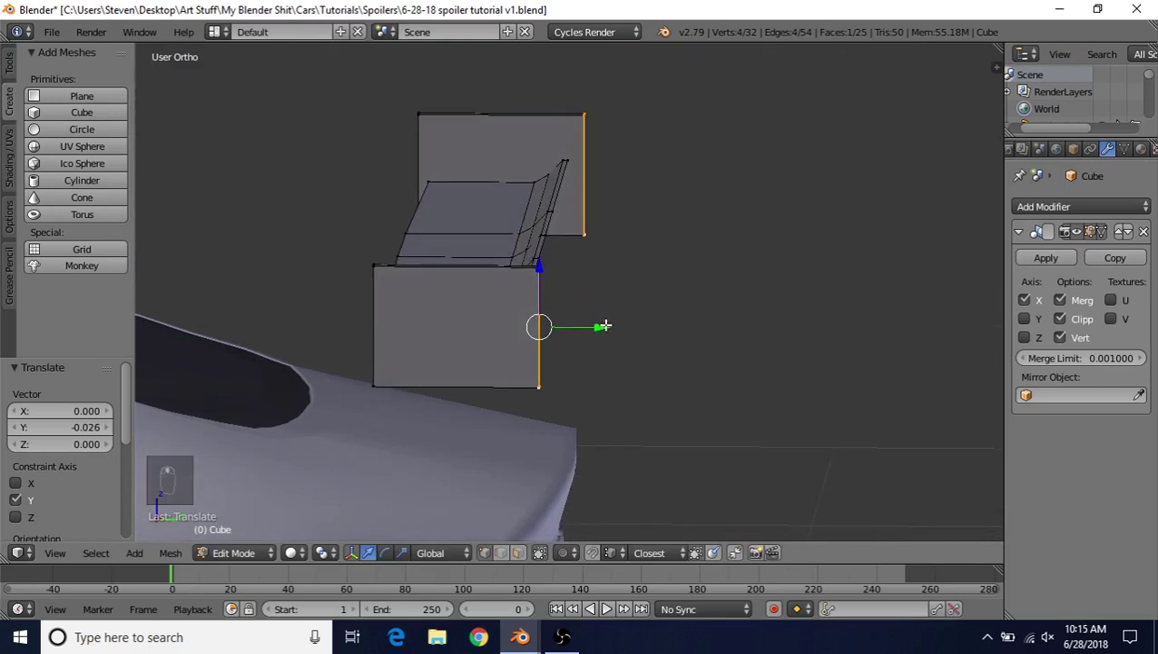
# Step: Move the end plate's lower rear edge -0.029 along Y to slant its back side
pyautogui.moveTo(575, 396); pyautogui.dragTo(600, 328, button='middle')
pyautogui.rightClick(417, 380)
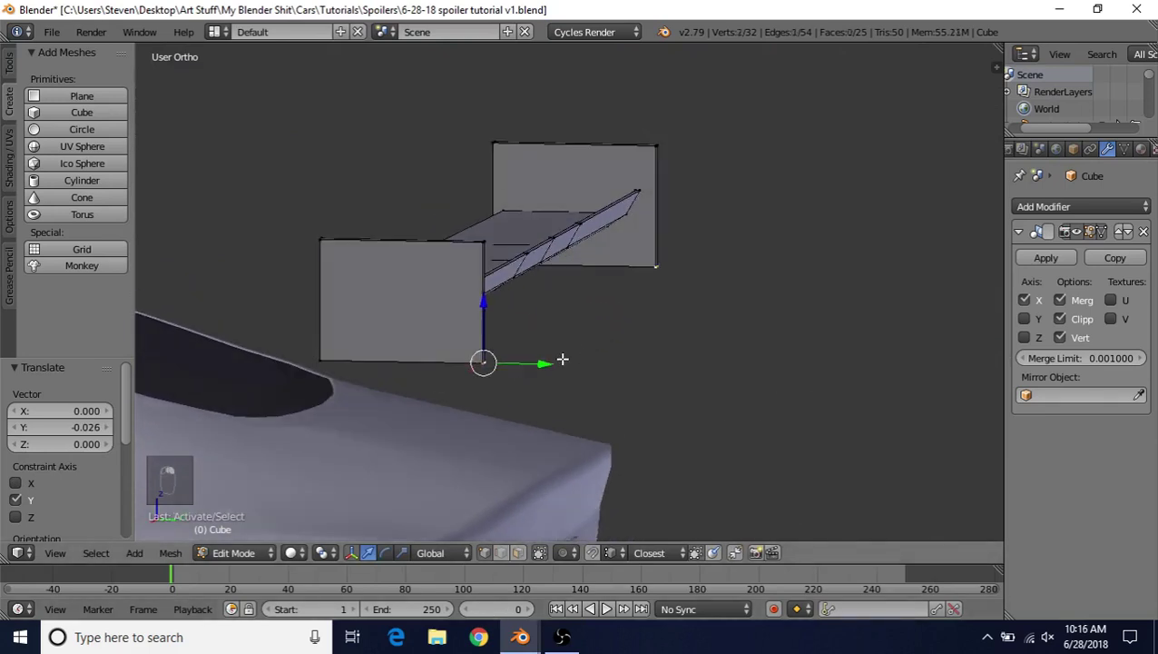
pyautogui.moveTo(562, 360); pyautogui.dragTo(527, 365)
# Step: Move the end plate's lower front edge -0.169 along Y, plus a further -0.005, to slope its front side
pyautogui.rightClick(529, 367)
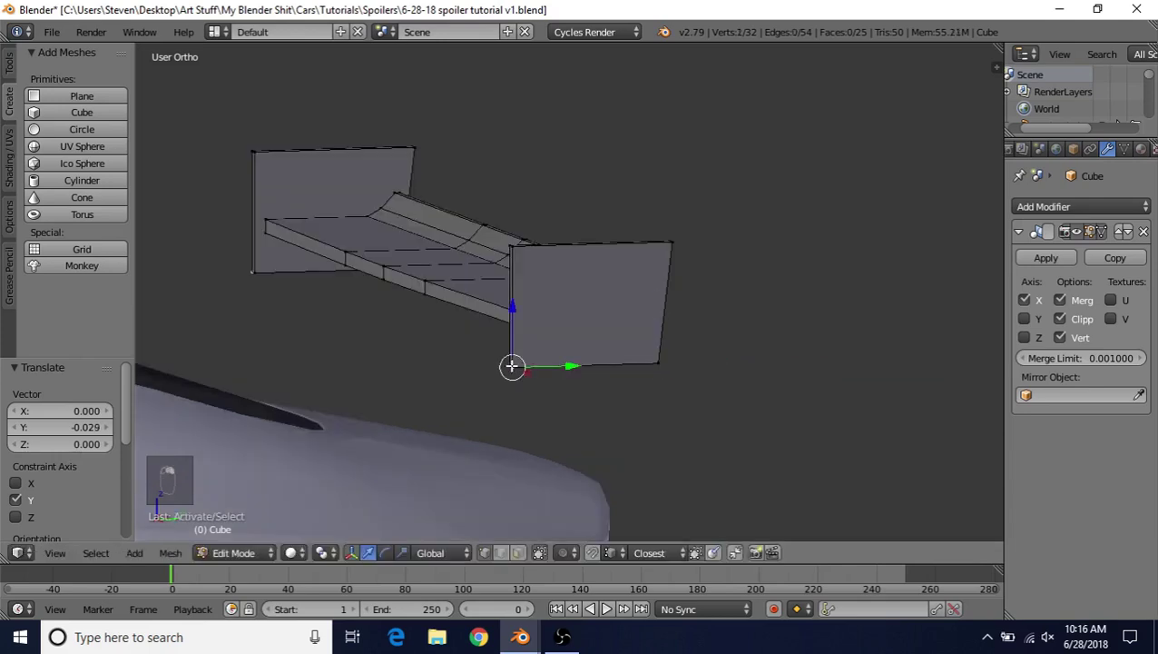
pyautogui.keyDown('shift'); pyautogui.rightClick(502, 362); pyautogui.keyUp('shift')
pyautogui.moveTo(571, 368); pyautogui.dragTo(489, 363)
pyautogui.moveTo(489, 363); pyautogui.dragTo(370, 366, button='middle')
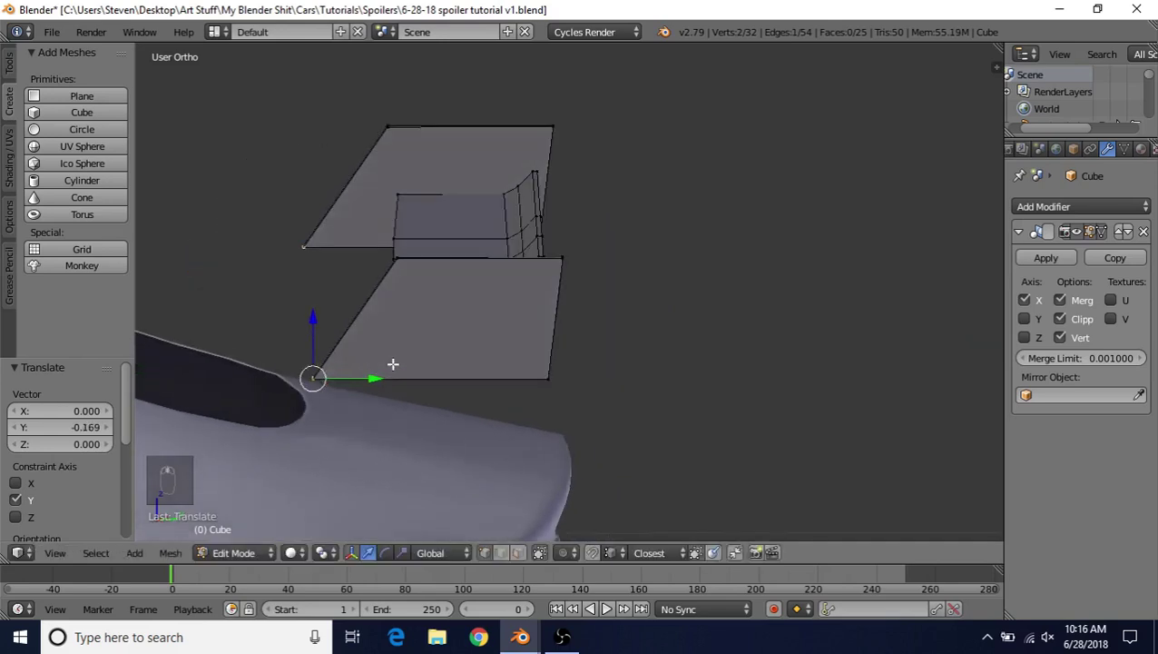
pyautogui.moveTo(377, 376); pyautogui.dragTo(374, 376)
# Step: Lower the end plate's upper front edge by 0.029 and 0.024 along Z and shift it 0.067 along Y
pyautogui.moveTo(393, 288); pyautogui.dragTo(411, 295, button='middle')
pyautogui.rightClick(442, 276)
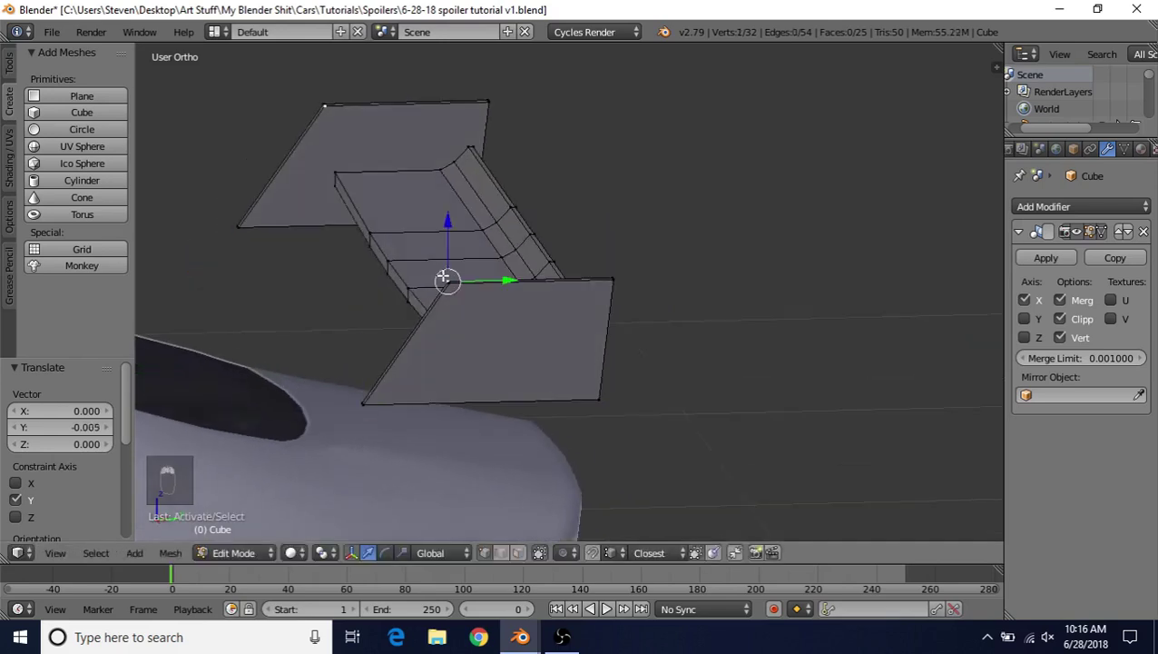
pyautogui.keyDown('shift'); pyautogui.rightClick(448, 284); pyautogui.keyUp('shift')
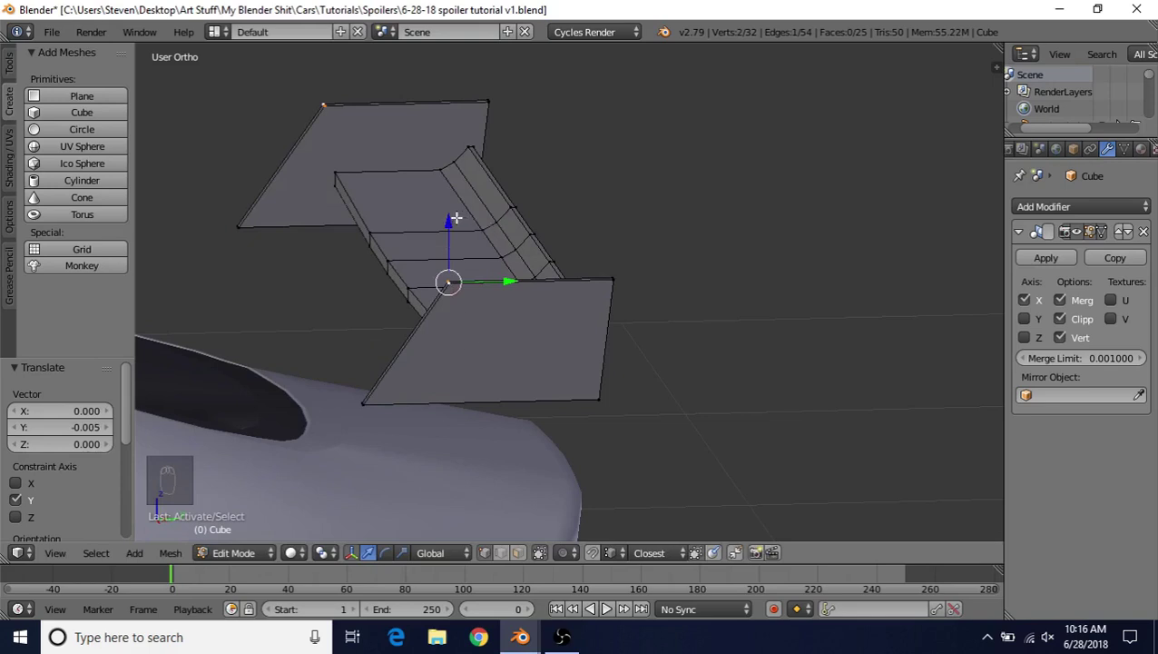
pyautogui.moveTo(453, 217); pyautogui.dragTo(445, 242)
pyautogui.moveTo(468, 269); pyautogui.dragTo(442, 194, button='middle')
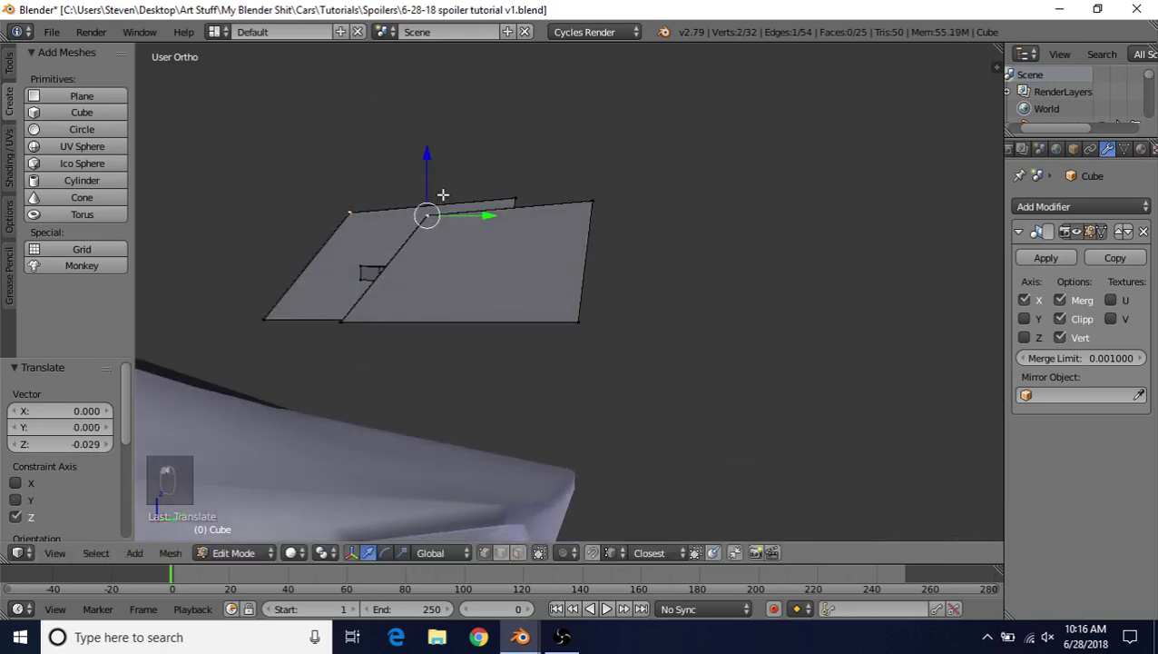
pyautogui.moveTo(434, 181); pyautogui.dragTo(431, 174)
pyautogui.moveTo(473, 227); pyautogui.dragTo(507, 253)
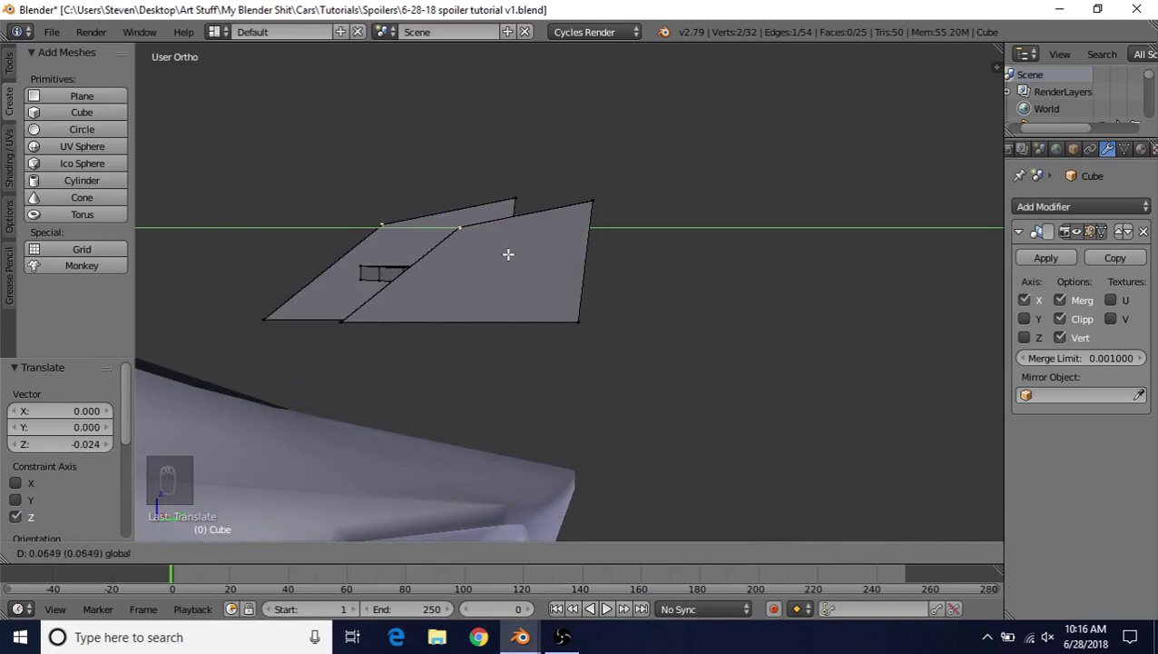
# Step: Select the four bottom vertices of the end plate and raise them slightly along Z
pyautogui.moveTo(507, 253); pyautogui.dragTo(417, 346, button='middle')
pyautogui.press('b')
pyautogui.moveTo(416, 346); pyautogui.dragTo(484, 377)
pyautogui.moveTo(483, 376); pyautogui.dragTo(336, 347, button='middle')
pyautogui.press('b')
pyautogui.moveTo(321, 328); pyautogui.dragTo(359, 360)
pyautogui.moveTo(359, 359); pyautogui.dragTo(338, 268, button='middle')
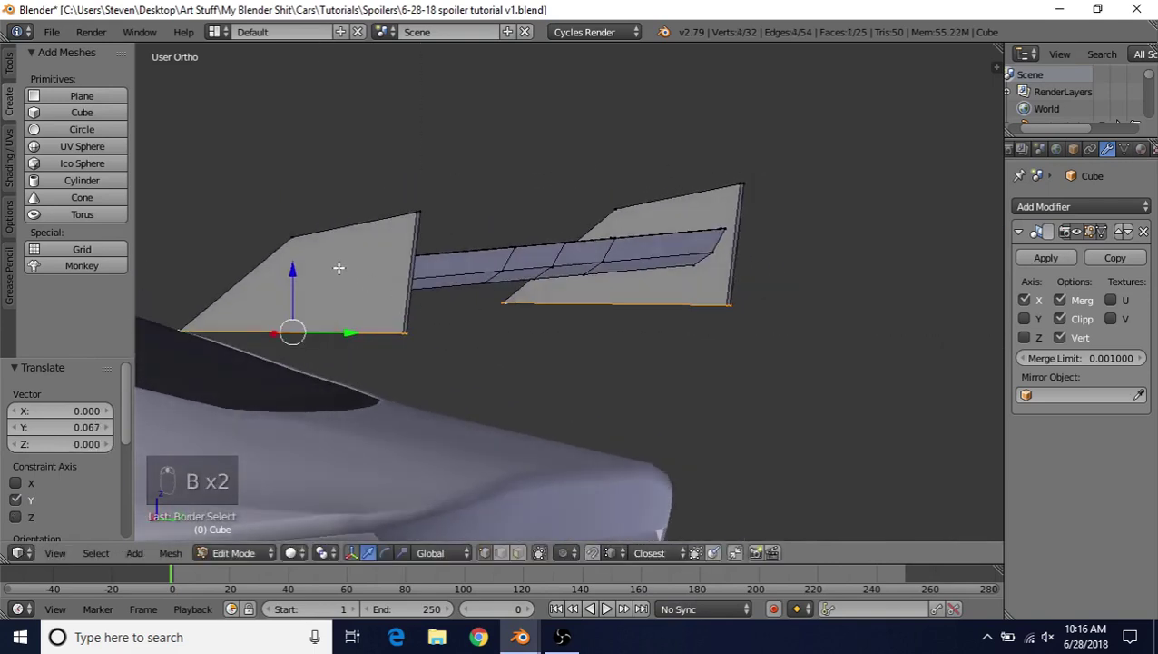
pyautogui.moveTo(292, 271); pyautogui.dragTo(287, 261)
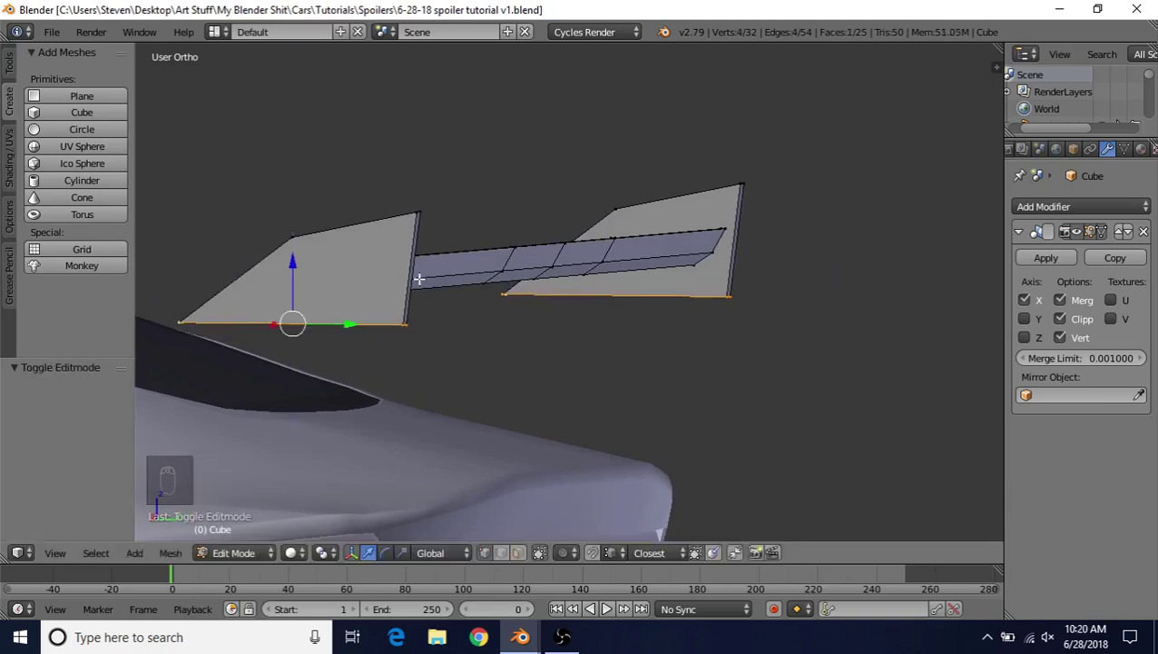
# Step: Extrude the end plate's bottom face down 0.037 along Z and shift its lower rear edge -0.009 along Y
pyautogui.press('e')
pyautogui.rightClick(424, 255)
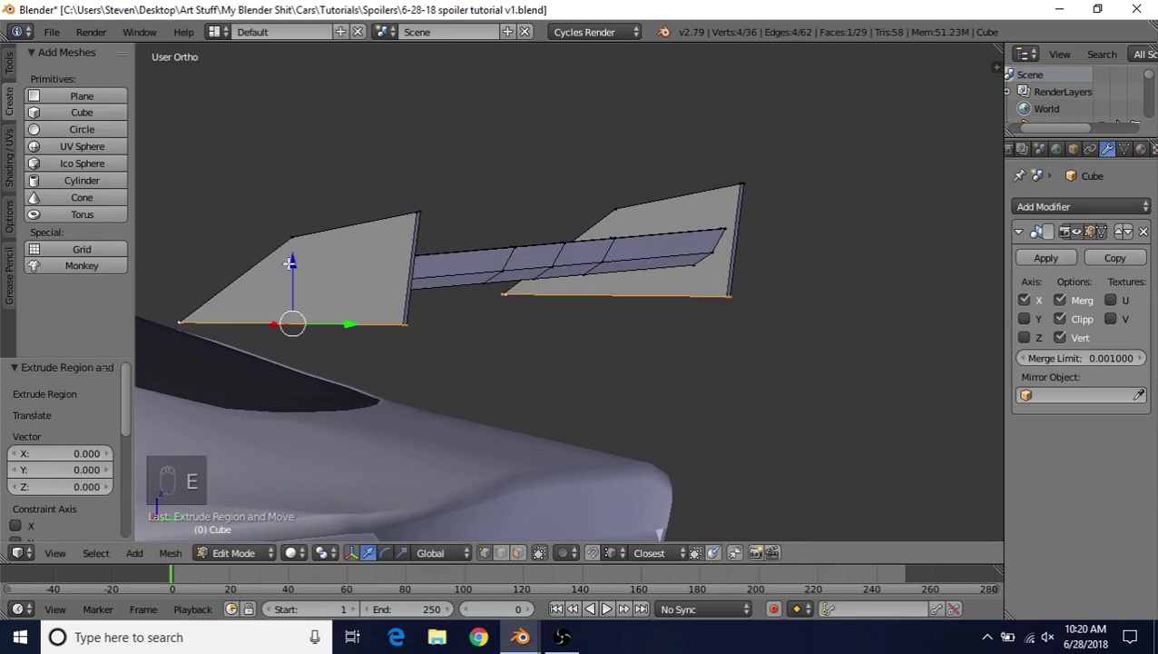
pyautogui.moveTo(290, 262); pyautogui.dragTo(289, 278)
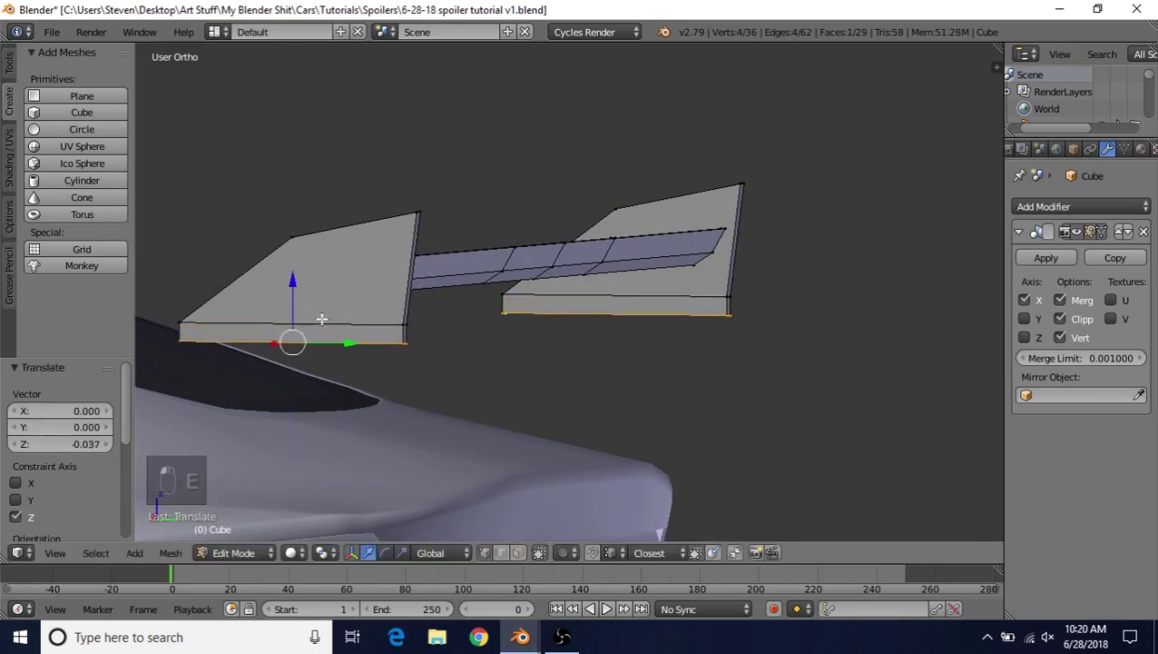
pyautogui.rightClick(388, 343)
pyautogui.moveTo(562, 360); pyautogui.dragTo(600, 365, button='middle')
pyautogui.moveTo(597, 374); pyautogui.dragTo(588, 378)
# Step: Select the extrusion's bottom front edge and move it down and rearward into a pointed corner, ending with 0.003 upward along Z
pyautogui.rightClick(242, 372)
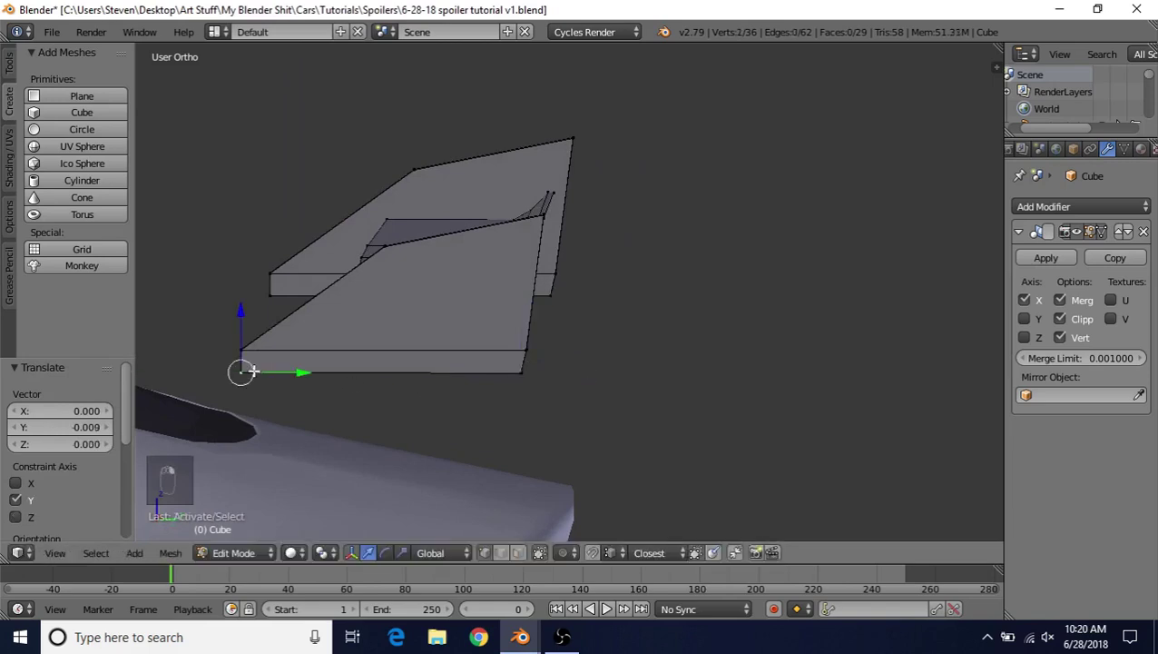
pyautogui.press('z')
pyautogui.press('b')
pyautogui.moveTo(258, 390); pyautogui.dragTo(261, 394)
pyautogui.press('z')
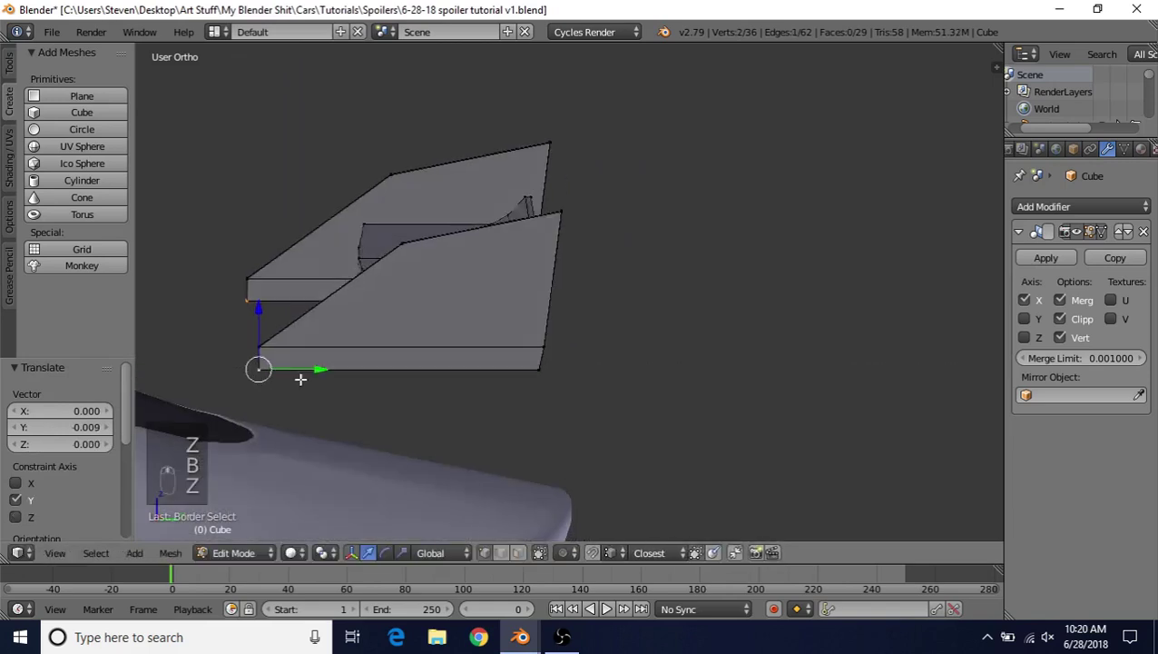
pyautogui.moveTo(302, 377); pyautogui.dragTo(347, 377, button='middle')
pyautogui.moveTo(489, 361); pyautogui.dragTo(421, 357, button='middle')
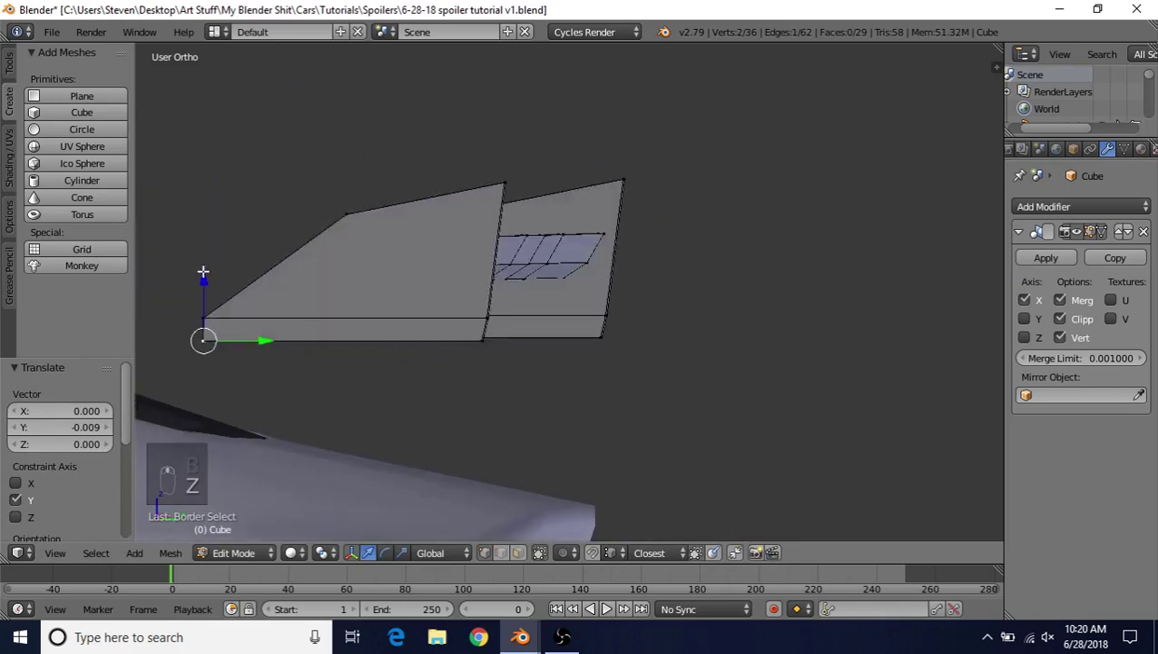
pyautogui.moveTo(203, 272); pyautogui.dragTo(333, 394)
pyautogui.moveTo(290, 344)
pyautogui.mouseDown()
pyautogui.moveTo(277, 323)
pyautogui.moveTo(221, 328)
pyautogui.moveTo(279, 328)
pyautogui.mouseUp()
# Step: Add two evenly spaced lengthwise loop cuts across the main upper section of the end plate
pyautogui.scroll(2, 468, 308)
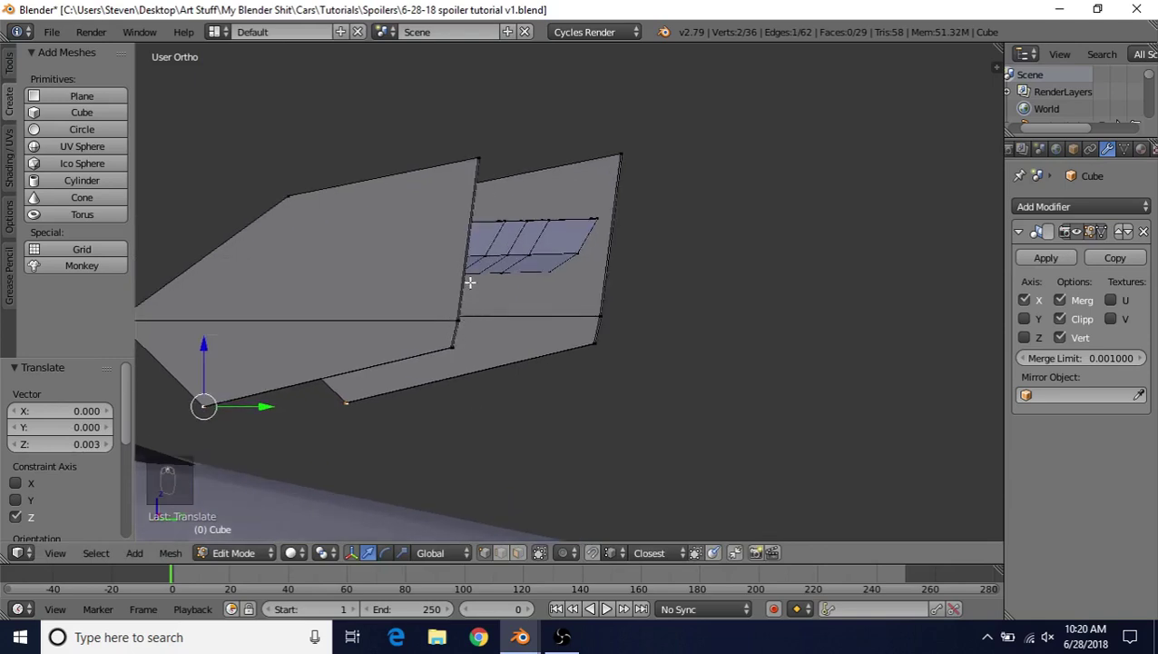
pyautogui.hotkey('ctrl', 'r')
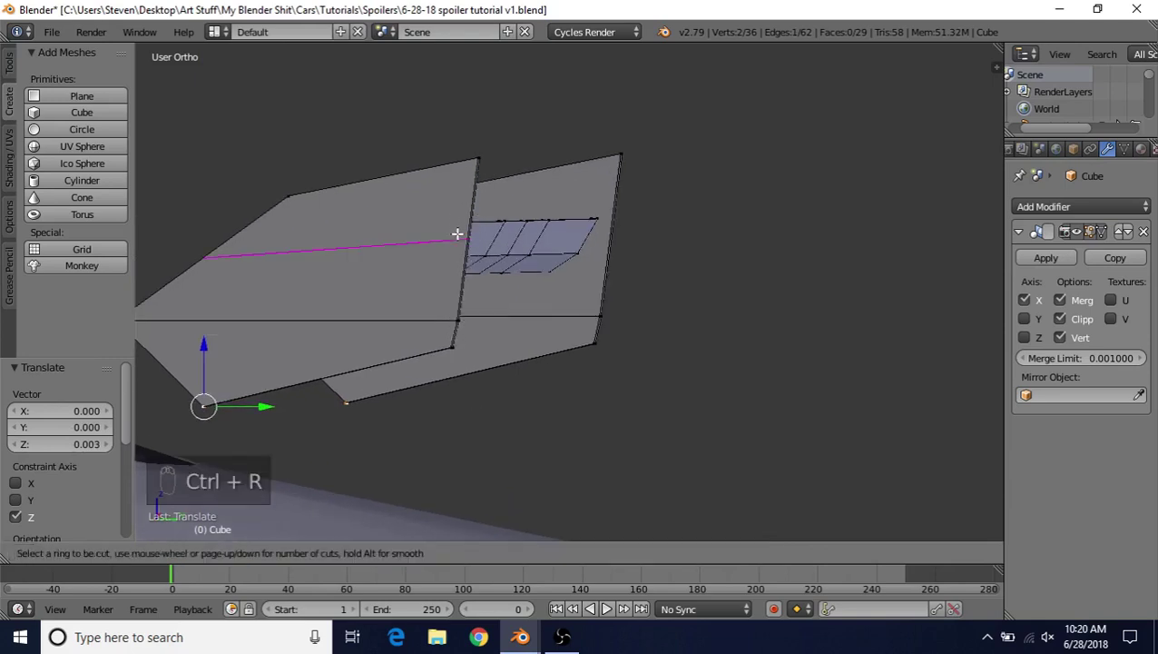
pyautogui.scroll(1, 457, 233)
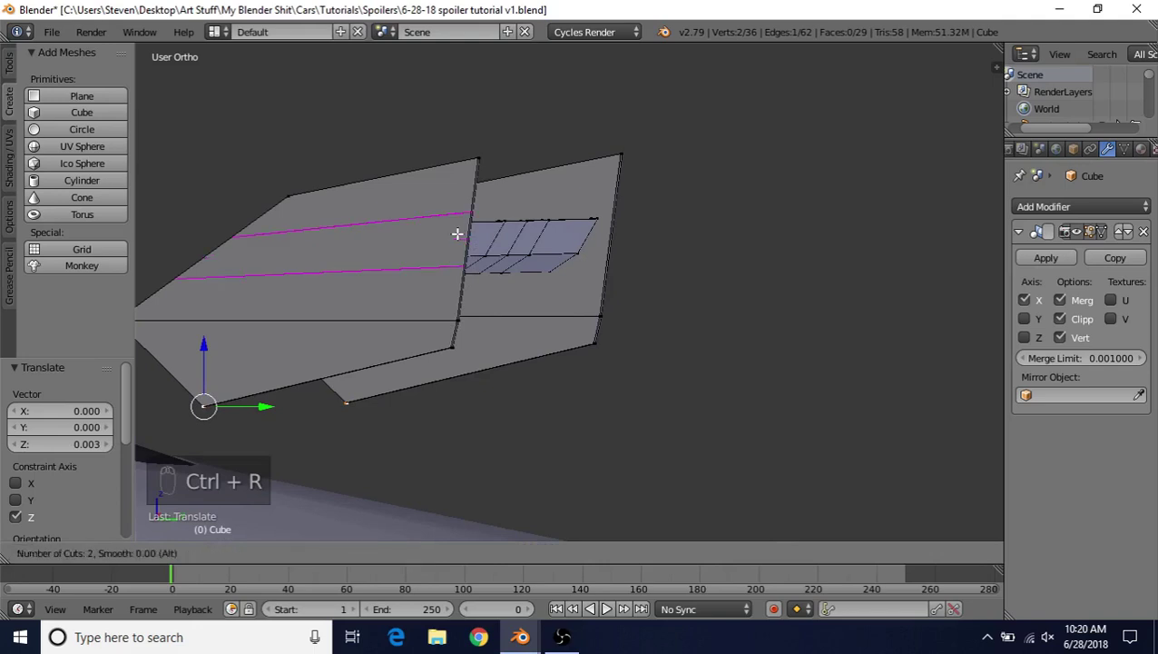
pyautogui.click(457, 234)
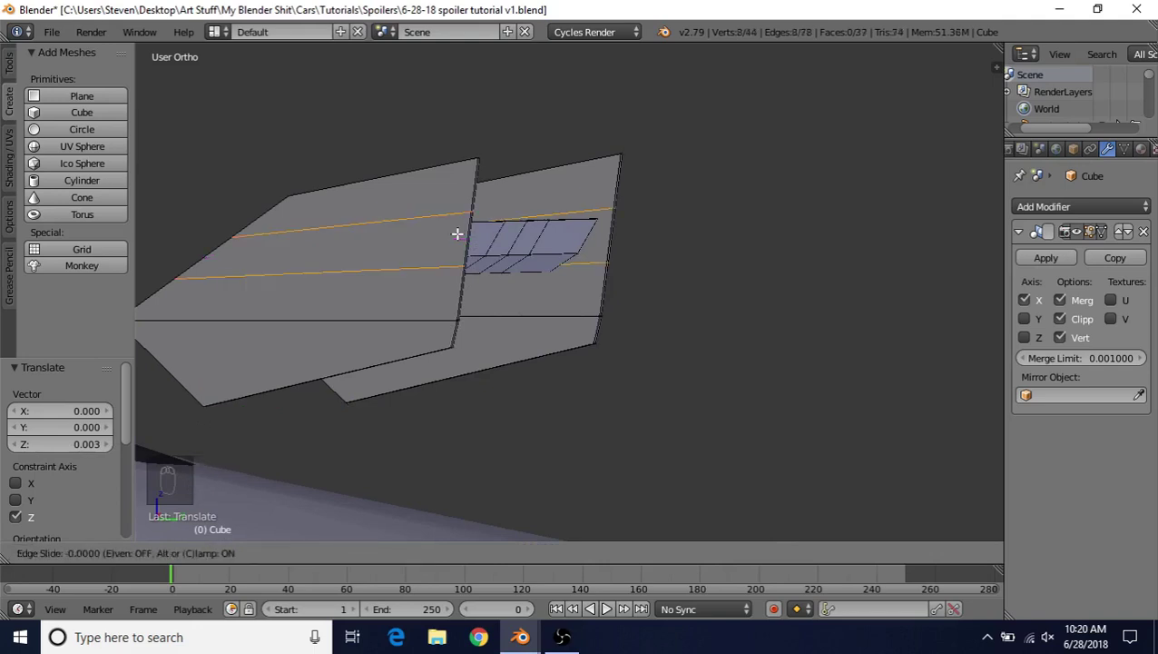
pyautogui.rightClick(456, 236)
# Step: Bow the plate's back side by moving the lower loop cut's rear edge 0.004 and the upper cut's rear vertices 0.002 along Y
pyautogui.moveTo(444, 279); pyautogui.dragTo(437, 329, button='middle')
pyautogui.rightClick(263, 370)
pyautogui.keyDown('shift'); pyautogui.rightClick(276, 365); pyautogui.keyUp('shift')
pyautogui.moveTo(563, 295); pyautogui.dragTo(566, 297)
pyautogui.moveTo(566, 297); pyautogui.dragTo(512, 283, button='middle')
pyautogui.rightClick(352, 281)
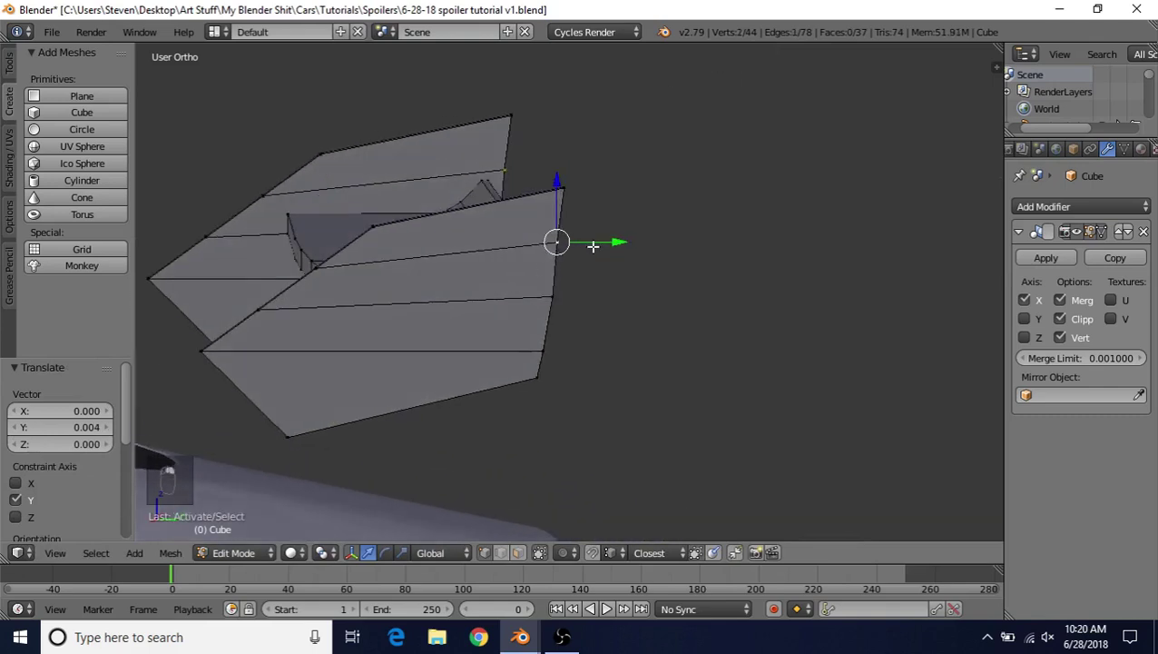
pyautogui.moveTo(599, 243); pyautogui.dragTo(606, 243)
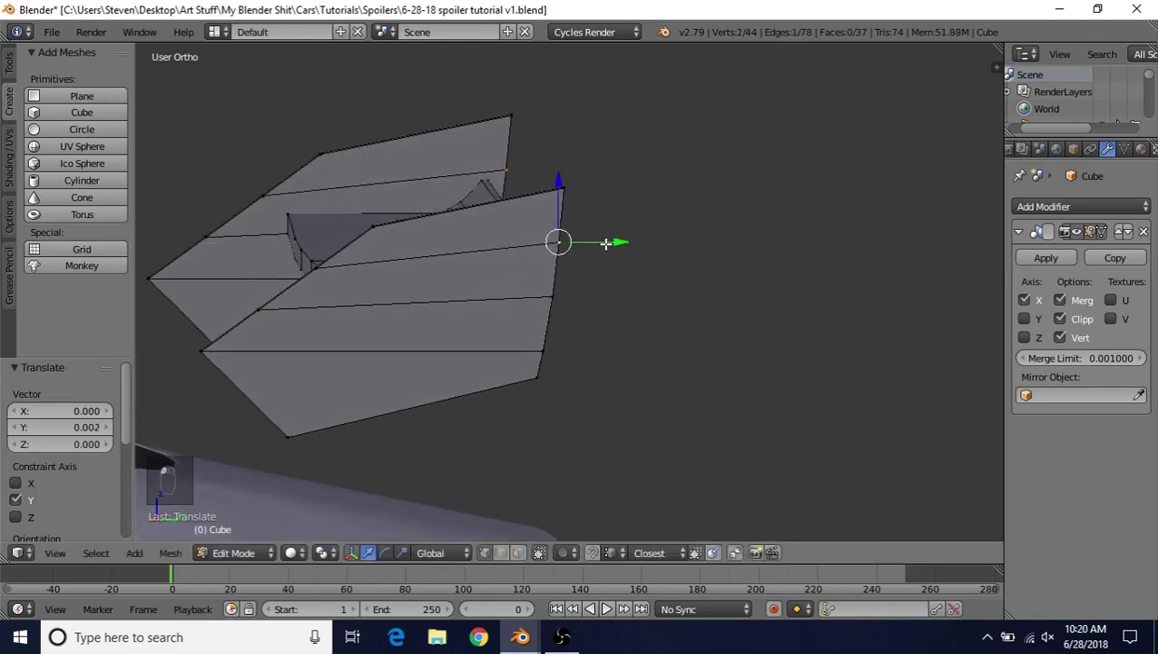
# Step: Select the rear edge of the end plate's lower inserted loop cut and nudge it along Y
pyautogui.moveTo(605, 243); pyautogui.dragTo(467, 300, button='middle')
pyautogui.press('Tab')
pyautogui.press('Tab')
pyautogui.rightClick(522, 282)
pyautogui.keyDown('shift'); pyautogui.rightClick(226, 285); pyautogui.keyUp('shift')
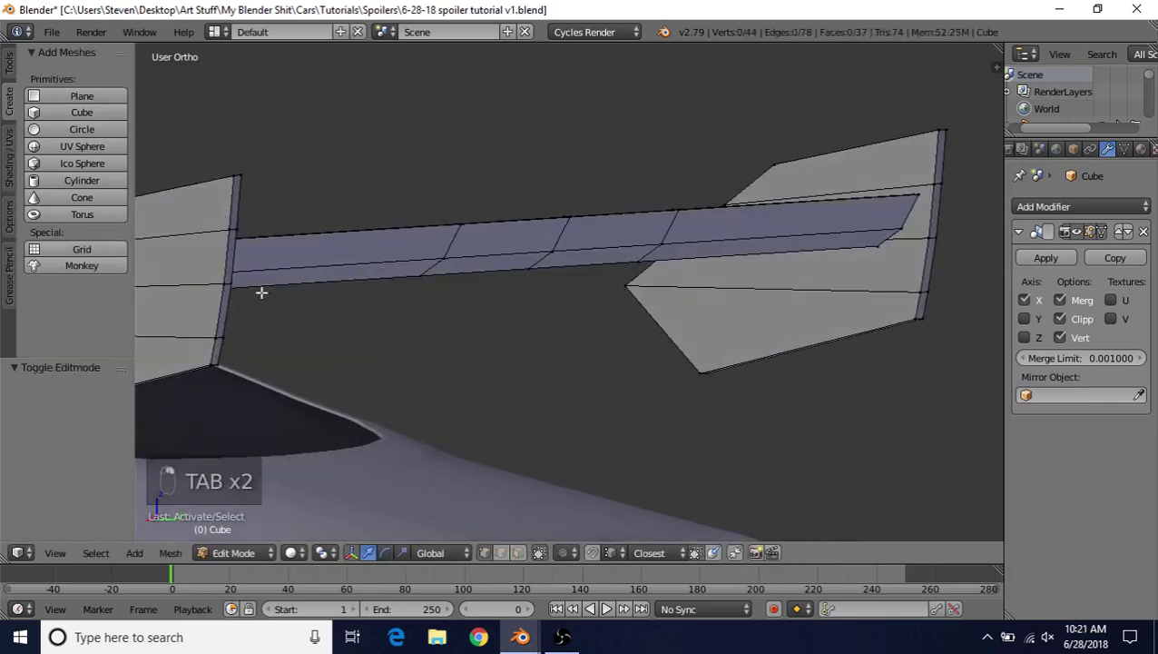
pyautogui.keyDown('shift'); pyautogui.rightClick(225, 293); pyautogui.keyUp('shift')
pyautogui.keyDown('shift'); pyautogui.rightClick(234, 285); pyautogui.keyUp('shift')
pyautogui.moveTo(379, 303); pyautogui.dragTo(589, 289, button='middle')
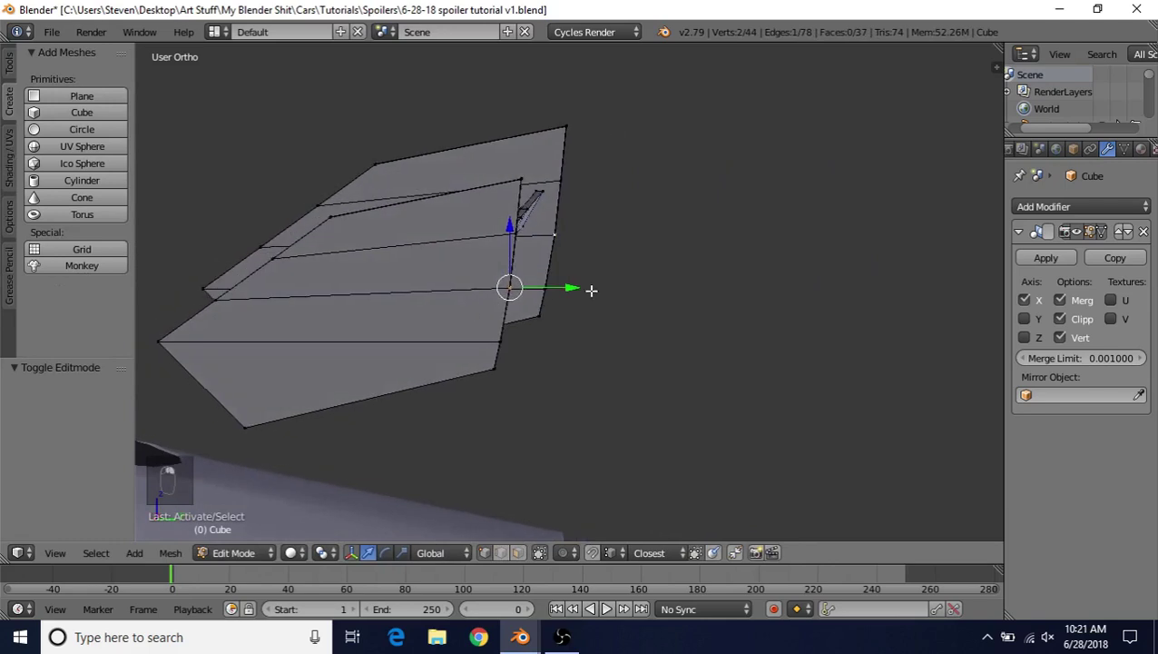
pyautogui.press('g')
pyautogui.press('y')
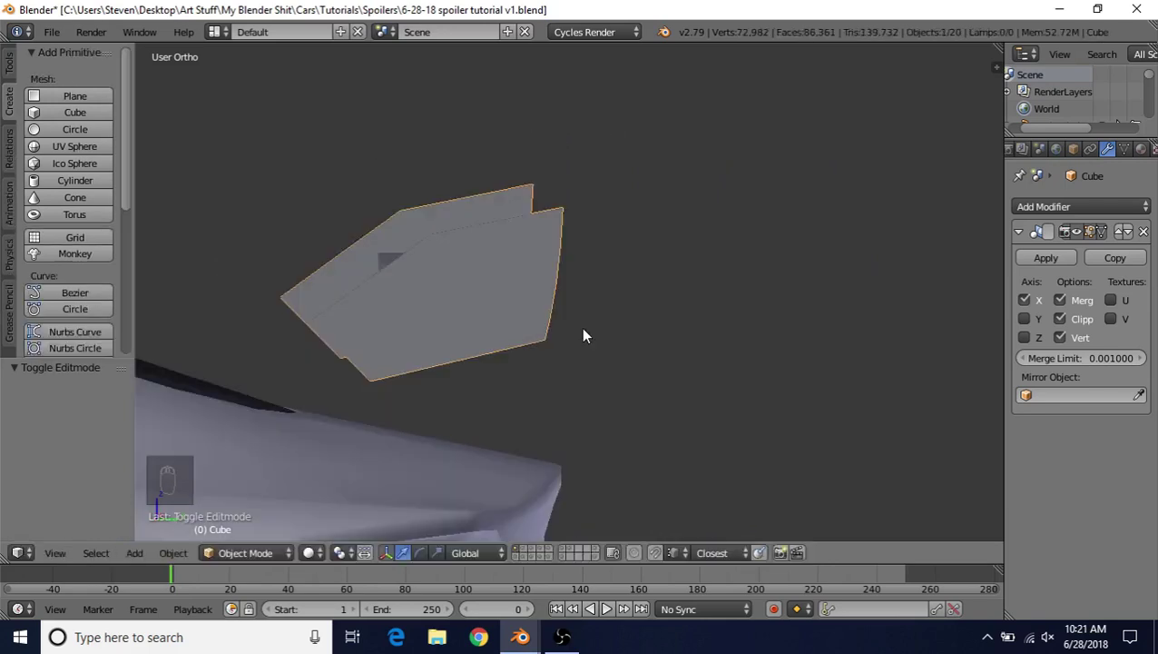
# Step: Select the end plate's sloping bottom face and shift it inward along X toward the car's centre
pyautogui.press('Tab')
pyautogui.moveTo(468, 347)
pyautogui.mouseDown(button='middle')
pyautogui.moveTo(402, 346)
pyautogui.moveTo(489, 319)
pyautogui.moveTo(450, 349)
pyautogui.mouseUp(button='middle')
pyautogui.moveTo(411, 269)
pyautogui.mouseDown(button='middle')
pyautogui.moveTo(382, 256)
pyautogui.moveTo(403, 259)
pyautogui.mouseUp(button='middle')
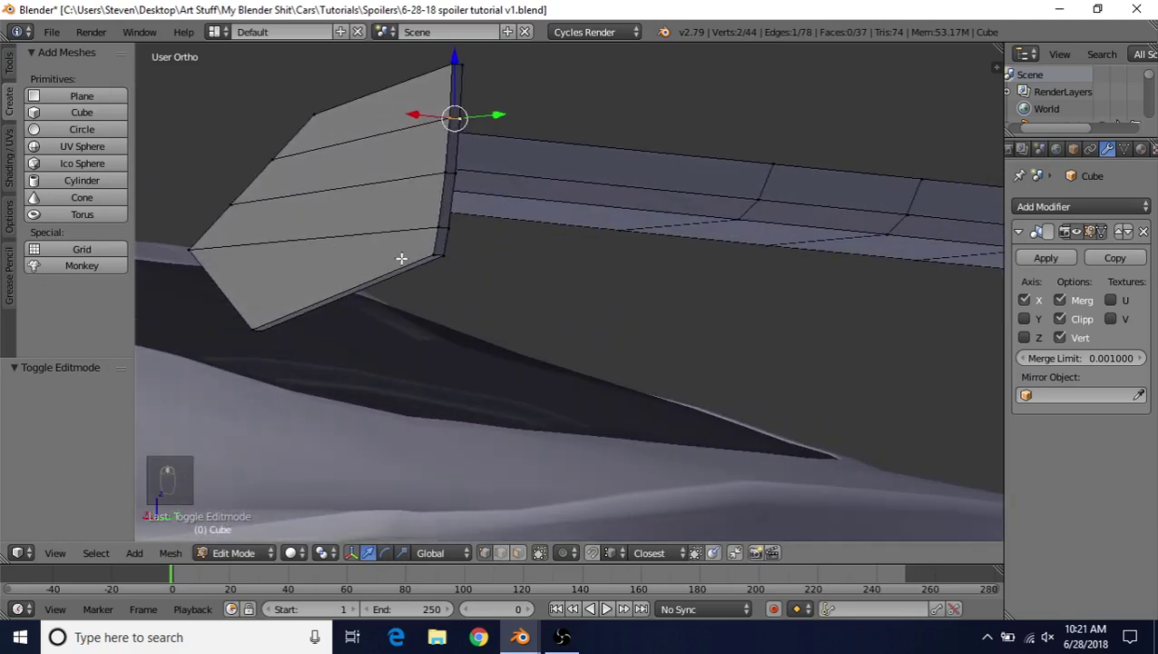
pyautogui.rightClick(435, 253)
pyautogui.keyDown('shift'); pyautogui.rightClick(260, 328); pyautogui.keyUp('shift')
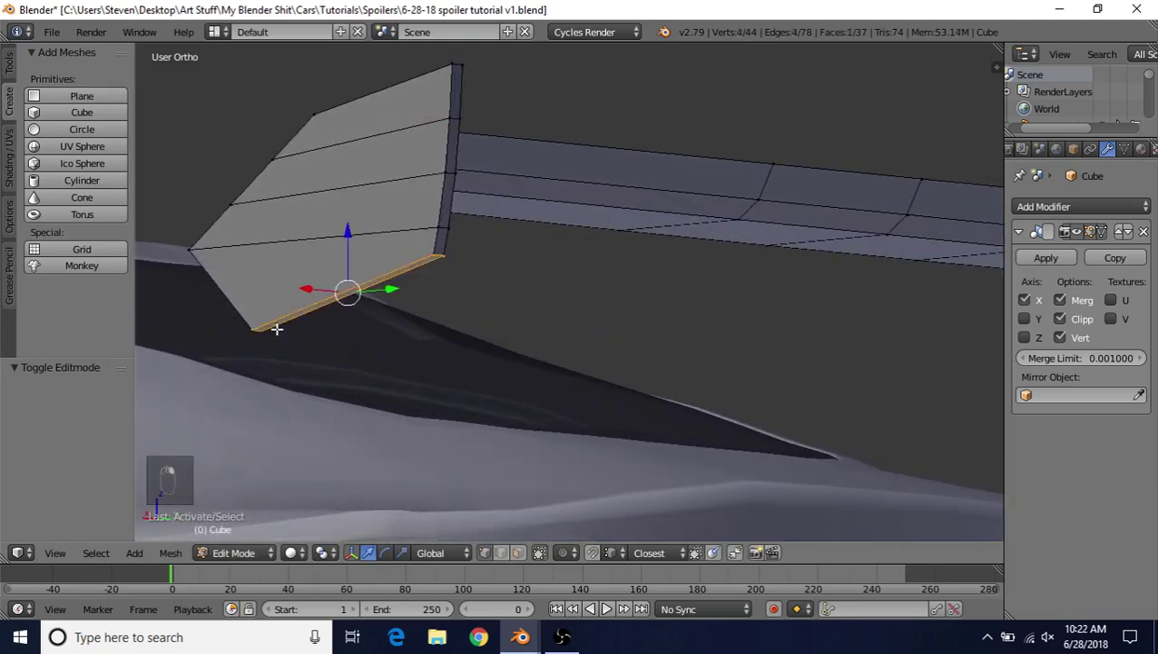
pyautogui.press('z')
pyautogui.press('z')
pyautogui.moveTo(270, 308); pyautogui.dragTo(322, 341, button='middle')
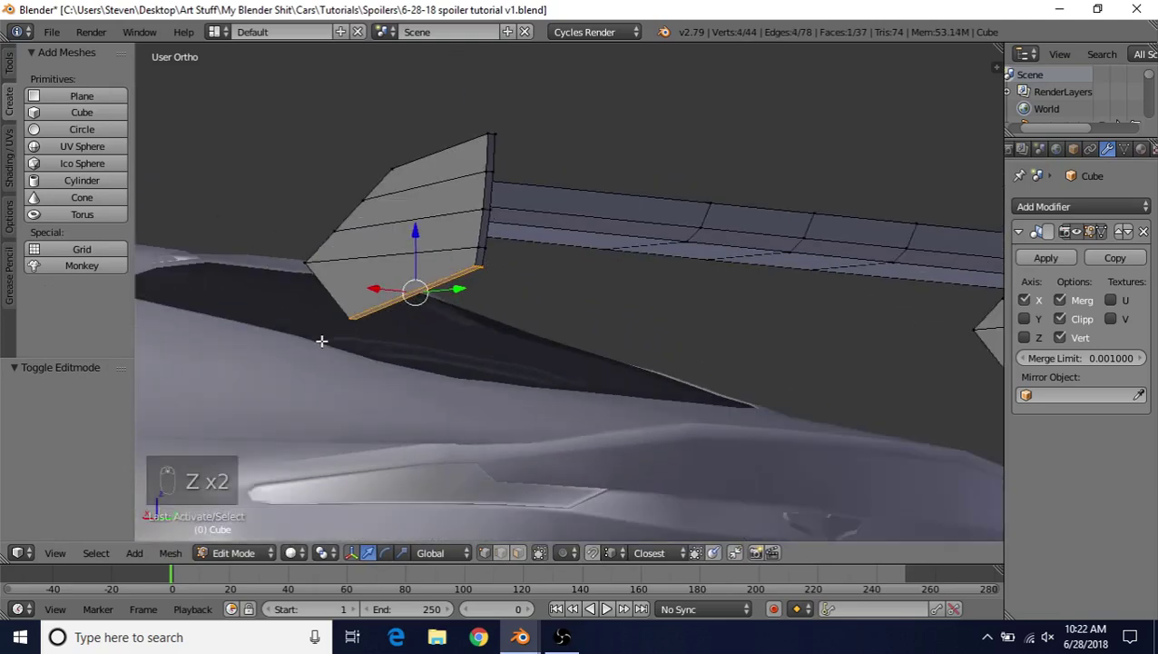
pyautogui.moveTo(411, 231); pyautogui.dragTo(379, 299, button='middle')
pyautogui.press('g')
pyautogui.press('x')
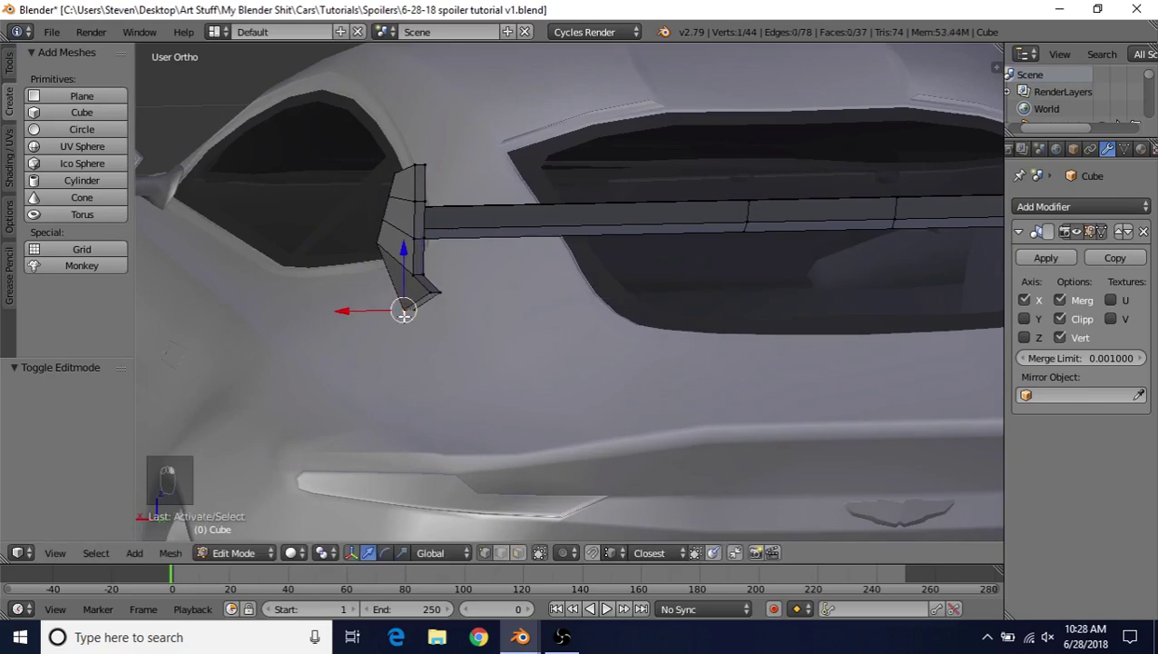
# Step: Bevel the end plate's bottom front corner edge by 0.029 with two segments
pyautogui.keyDown('shift'); pyautogui.rightClick(410, 314); pyautogui.keyUp('shift')
pyautogui.moveTo(496, 292); pyautogui.dragTo(617, 284, button='middle')
pyautogui.scroll(3, 617, 284)
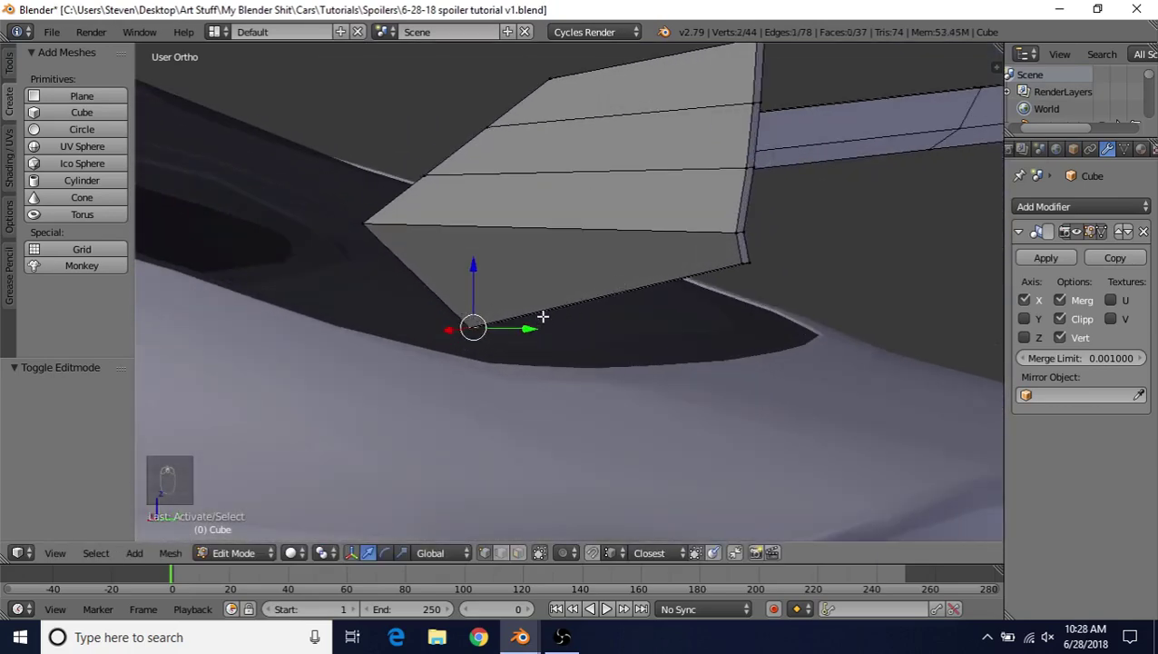
pyautogui.hotkey('ctrl', 'b')
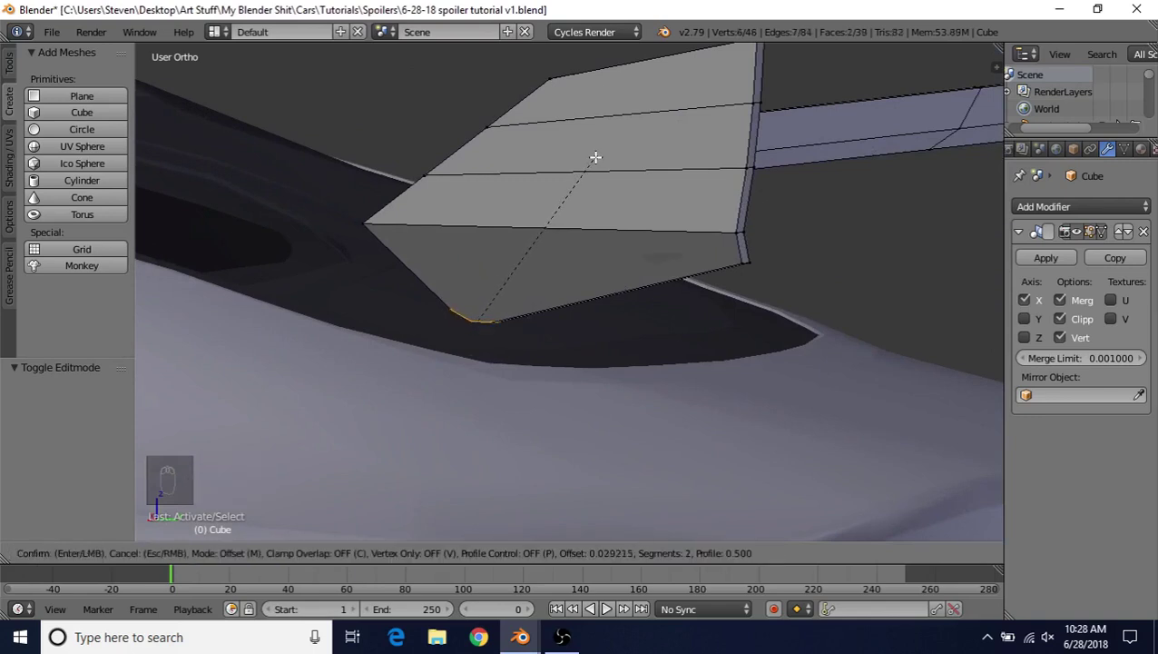
pyautogui.click(594, 157)
# Step: Connect the bevel's middle vertex to the lower rear corner of the main section on the plate's outer side
pyautogui.rightClick(469, 317)
pyautogui.moveTo(526, 254); pyautogui.dragTo(462, 364, button='middle')
pyautogui.scroll(1, 553, 225)
pyautogui.keyDown('shift'); pyautogui.rightClick(769, 238); pyautogui.keyUp('shift')
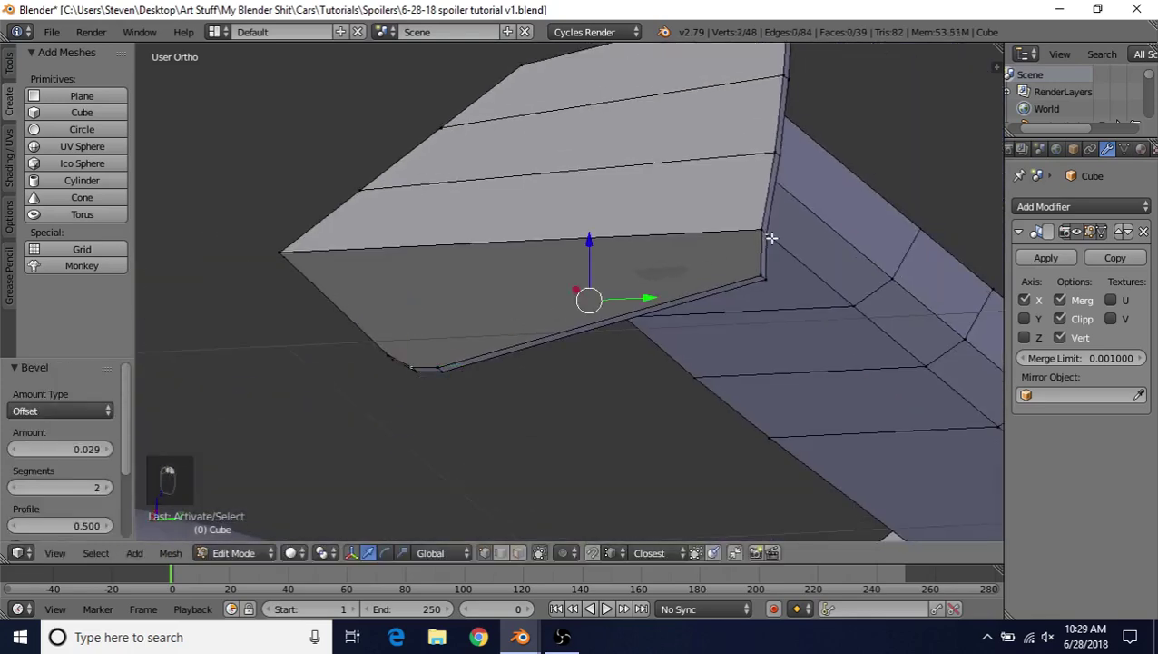
pyautogui.keyDown('shift'); pyautogui.rightClick(772, 228); pyautogui.keyUp('shift')
pyautogui.keyDown('shift'); pyautogui.rightClick(751, 223); pyautogui.keyUp('shift')
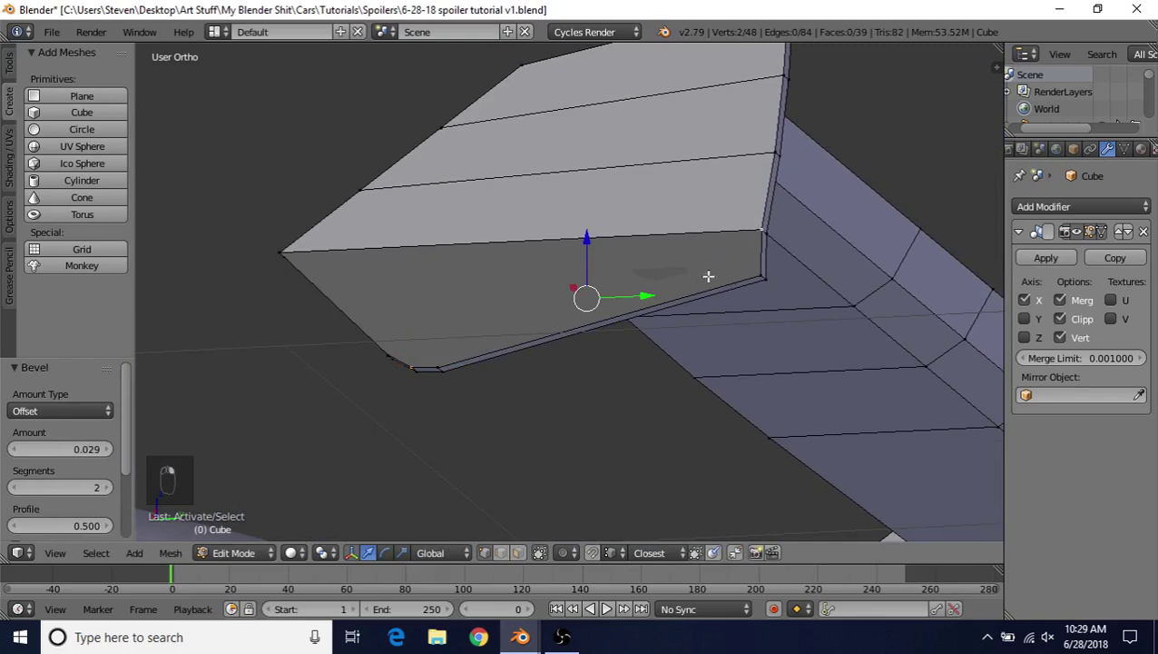
pyautogui.press('j')
# Step: Connect the matching bevel vertex to the lower rear corner of the main section on the plate's inner side
pyautogui.moveTo(517, 403); pyautogui.dragTo(284, 411, button='middle')
pyautogui.keyDown('shift'); pyautogui.moveTo(390, 336); pyautogui.dragTo(586, 292, button='middle'); pyautogui.keyUp('shift')
pyautogui.scroll(3, 586, 292)
pyautogui.rightClick(583, 331)
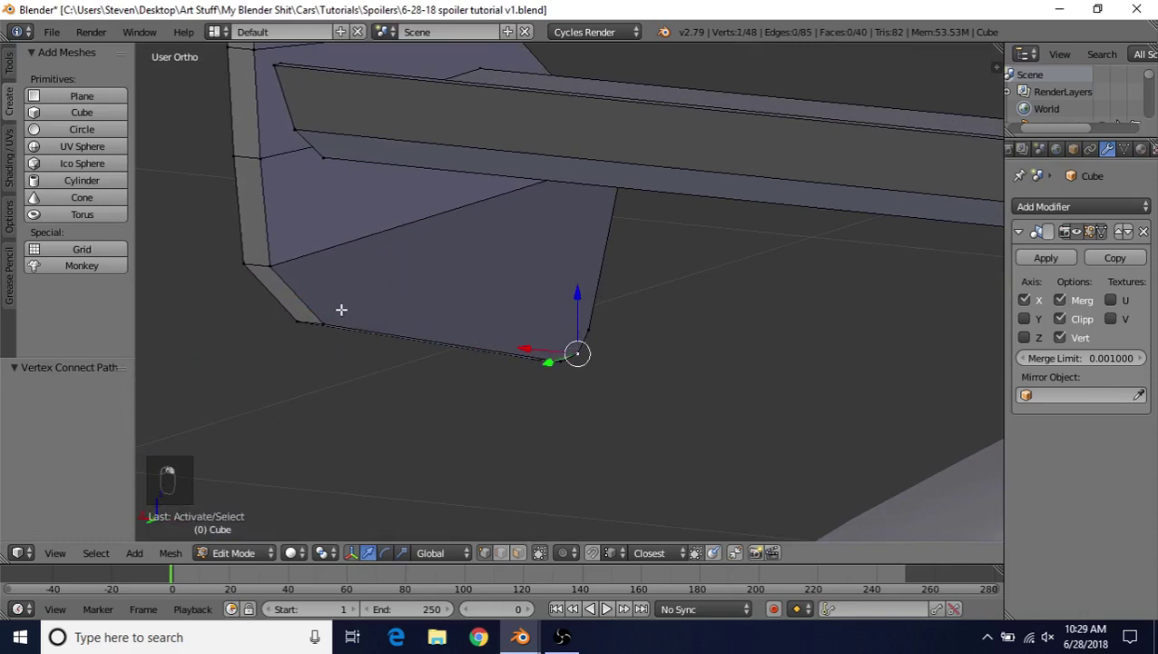
pyautogui.keyDown('shift'); pyautogui.rightClick(283, 256); pyautogui.keyUp('shift')
pyautogui.press('j')
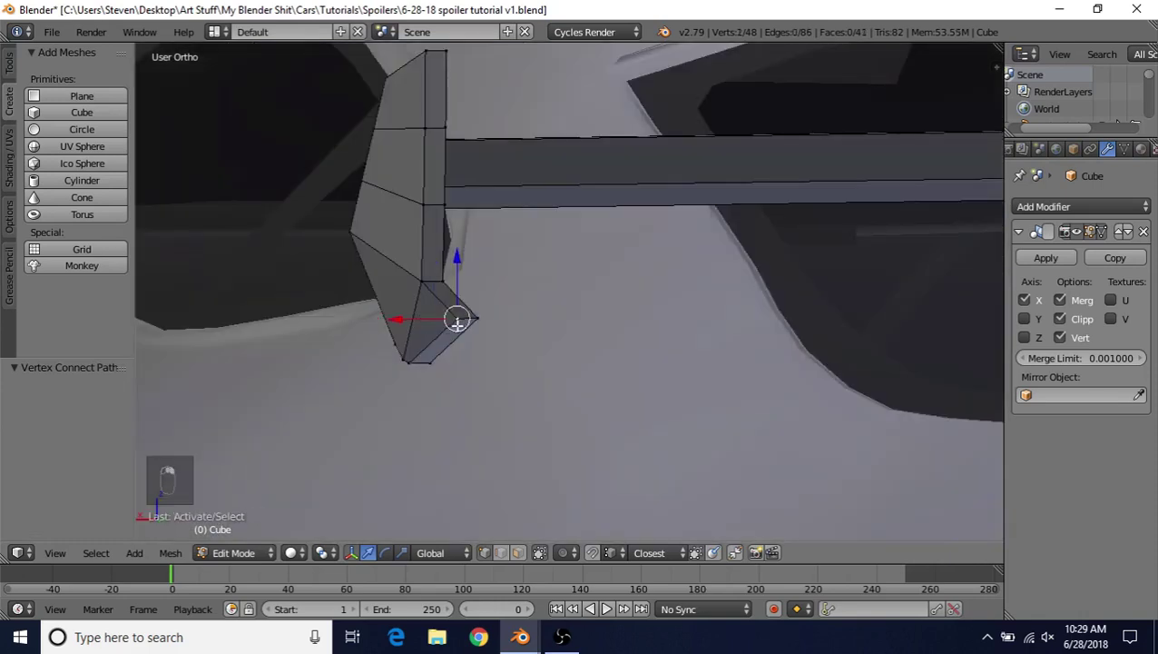
# Step: Move the end plate's bottom rear edge outward 0.019 and a further 0.003 along X
pyautogui.keyDown('shift'); pyautogui.rightClick(483, 317); pyautogui.keyUp('shift')
pyautogui.moveTo(413, 322); pyautogui.dragTo(388, 320)
pyautogui.moveTo(499, 242); pyautogui.dragTo(418, 310, button='middle')
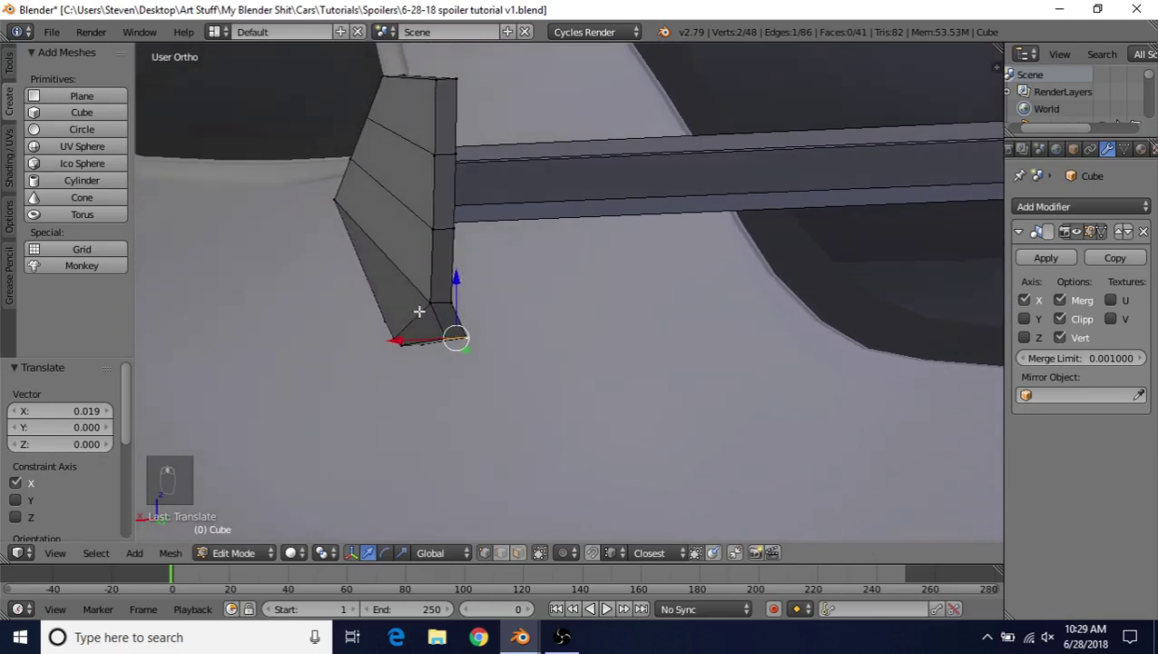
pyautogui.moveTo(404, 334); pyautogui.dragTo(395, 334)
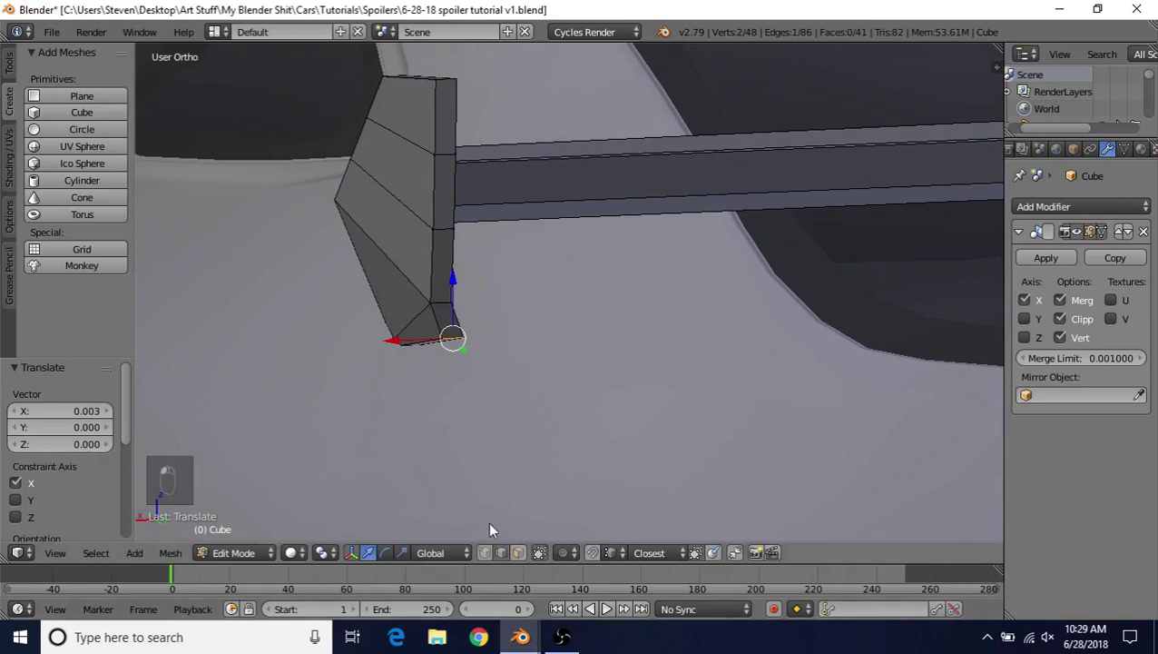
# Step: Apply smooth shading to the spoiler in Object Mode
pyautogui.scroll(-4, 414, 341)
pyautogui.moveTo(453, 294); pyautogui.dragTo(496, 274, button='middle')
pyautogui.scroll(-3, 629, 312)
pyautogui.press('Tab')
pyautogui.scroll(3, 513, 272)
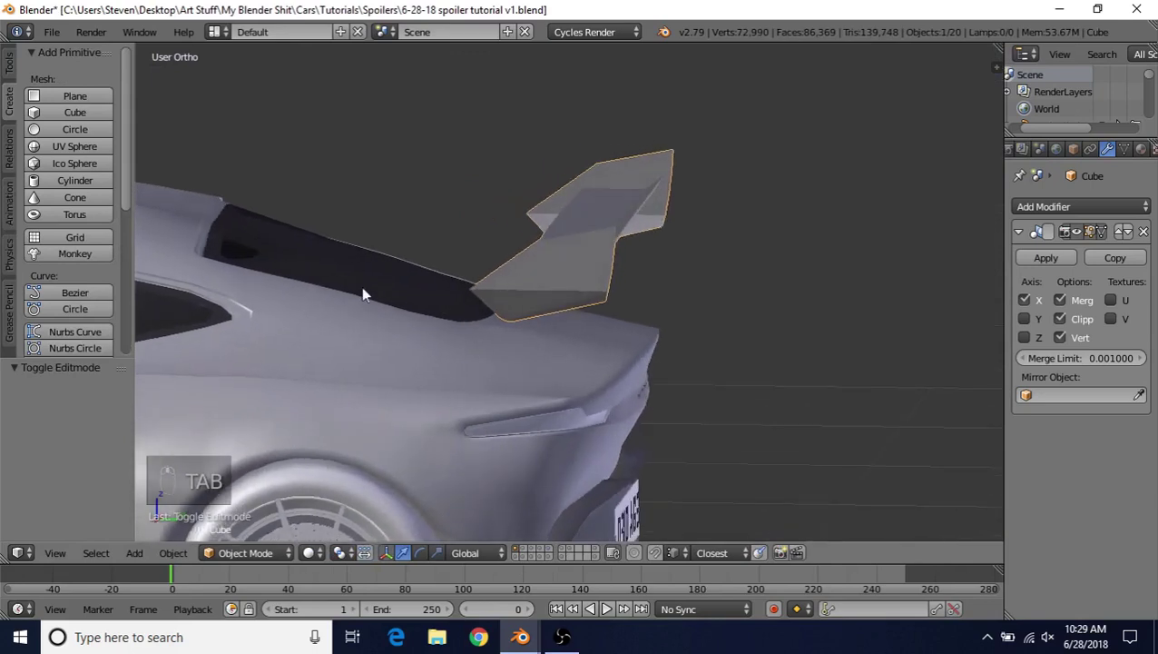
pyautogui.click(10, 66)
pyautogui.click(52, 301)
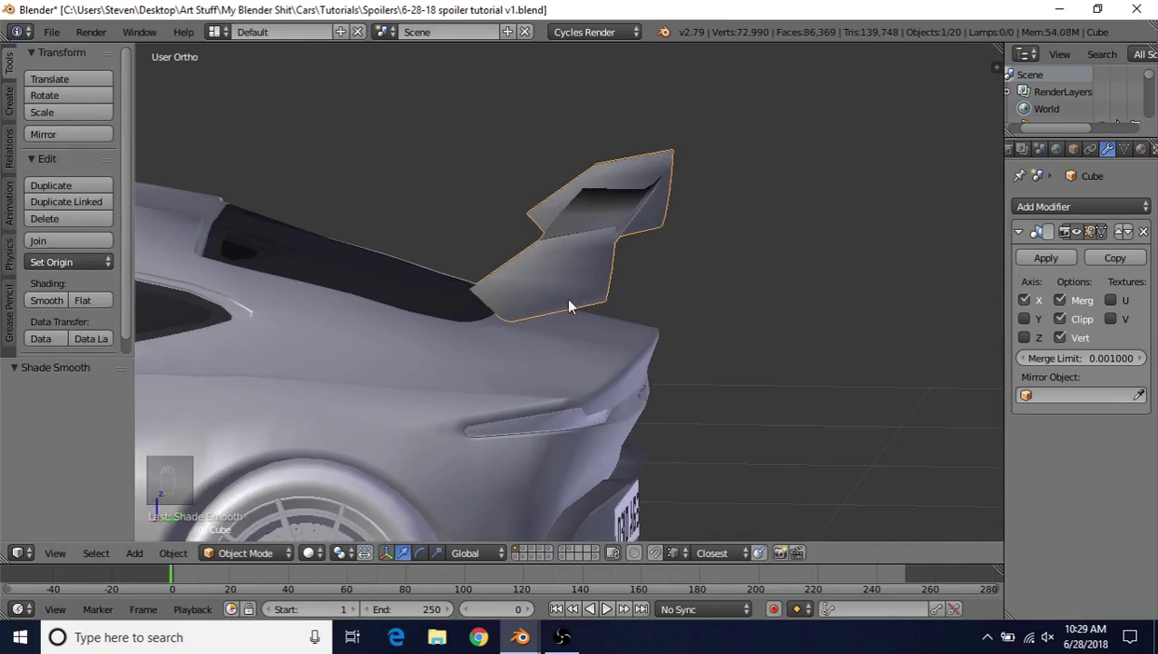
# Step: Select all the perimeter edges around the end plate's outer face in Edit Mode
pyautogui.moveTo(570, 307); pyautogui.dragTo(629, 302, button='middle')
pyautogui.press('Tab')
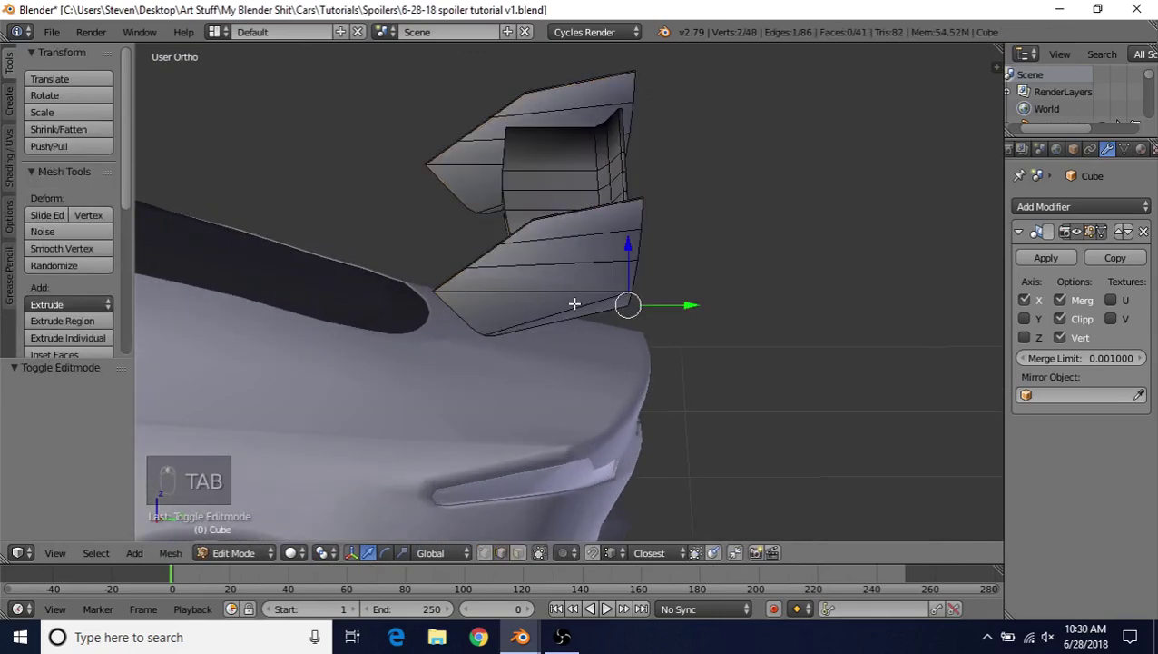
pyautogui.scroll(2, 574, 303)
pyautogui.moveTo(549, 240); pyautogui.dragTo(481, 237, button='middle')
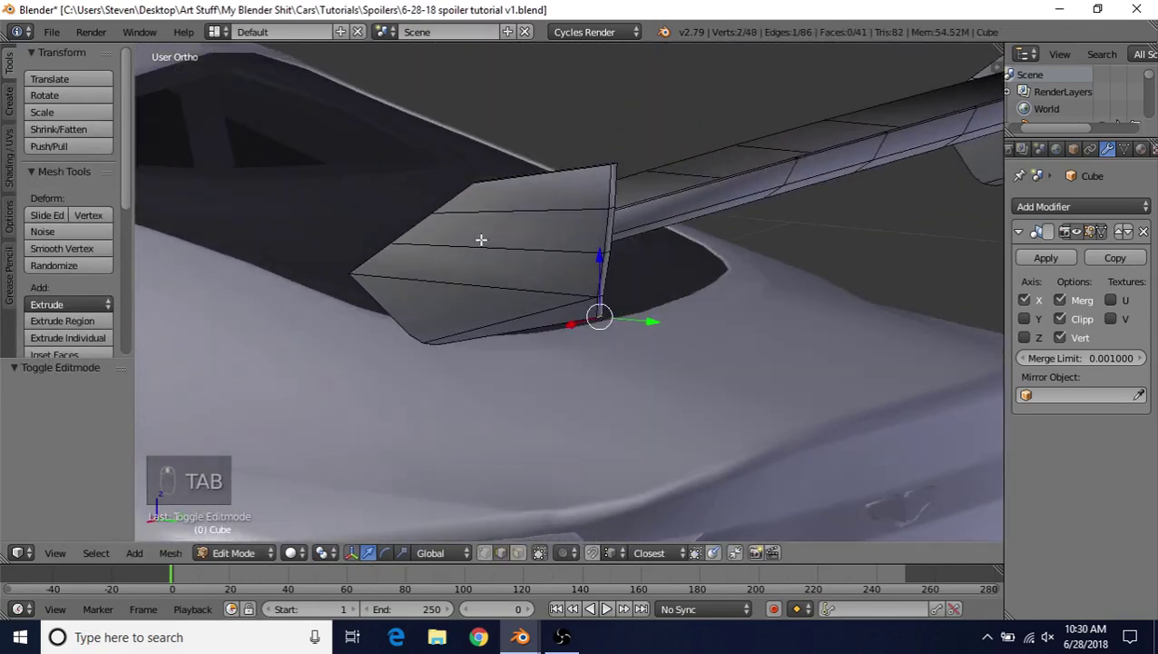
pyautogui.keyDown('alt'); pyautogui.rightClick(598, 184); pyautogui.keyUp('alt')
pyautogui.keyDown('alt'); pyautogui.keyDown('shift'); pyautogui.rightClick(604, 187); pyautogui.keyUp('shift'); pyautogui.keyUp('alt')
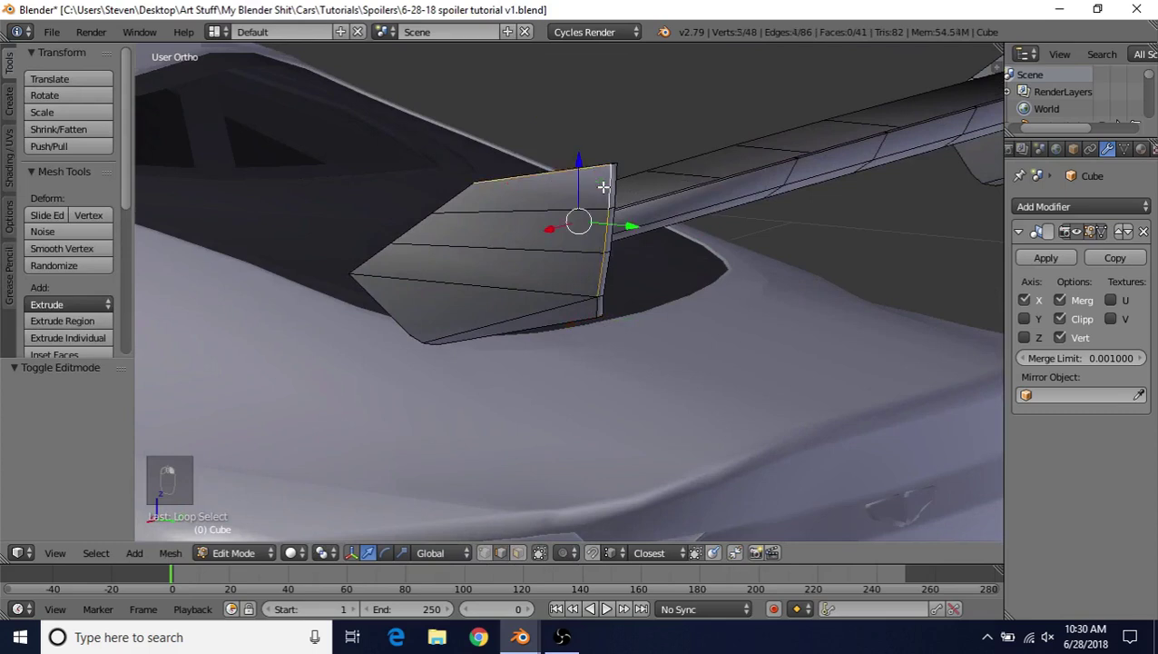
pyautogui.keyDown('alt'); pyautogui.keyDown('shift'); pyautogui.rightClick(561, 324); pyautogui.keyUp('shift'); pyautogui.keyUp('alt')
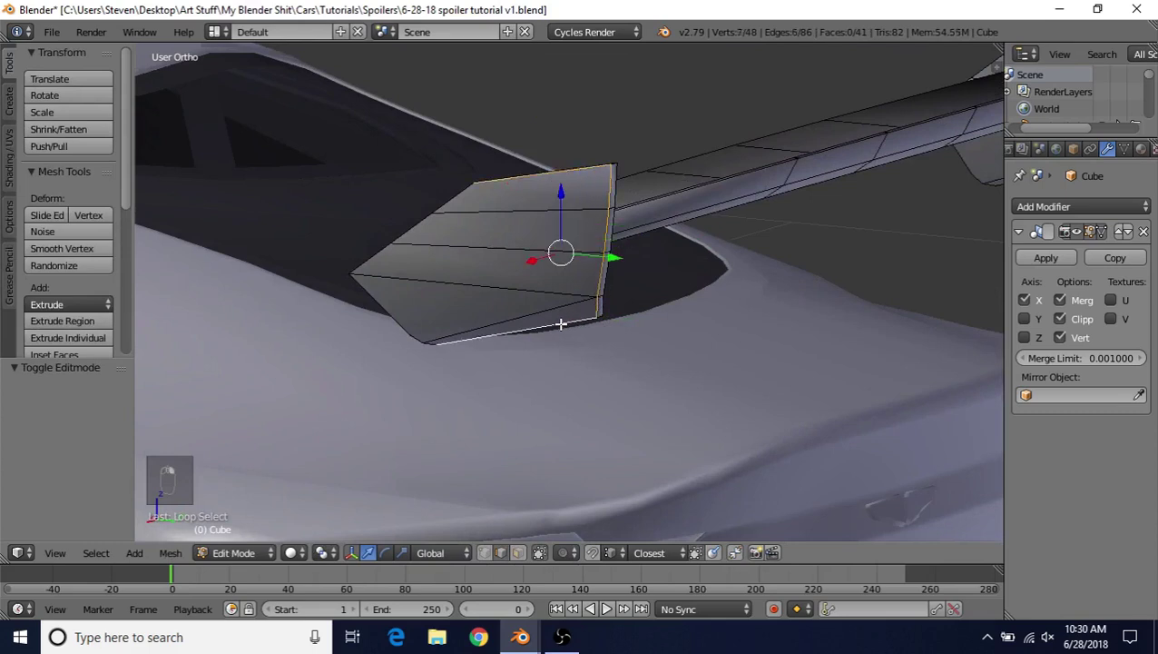
pyautogui.keyDown('alt'); pyautogui.keyDown('shift'); pyautogui.rightClick(413, 325); pyautogui.keyUp('shift'); pyautogui.keyUp('alt')
pyautogui.keyDown('alt'); pyautogui.keyDown('shift'); pyautogui.rightClick(416, 340); pyautogui.keyUp('shift'); pyautogui.keyUp('alt')
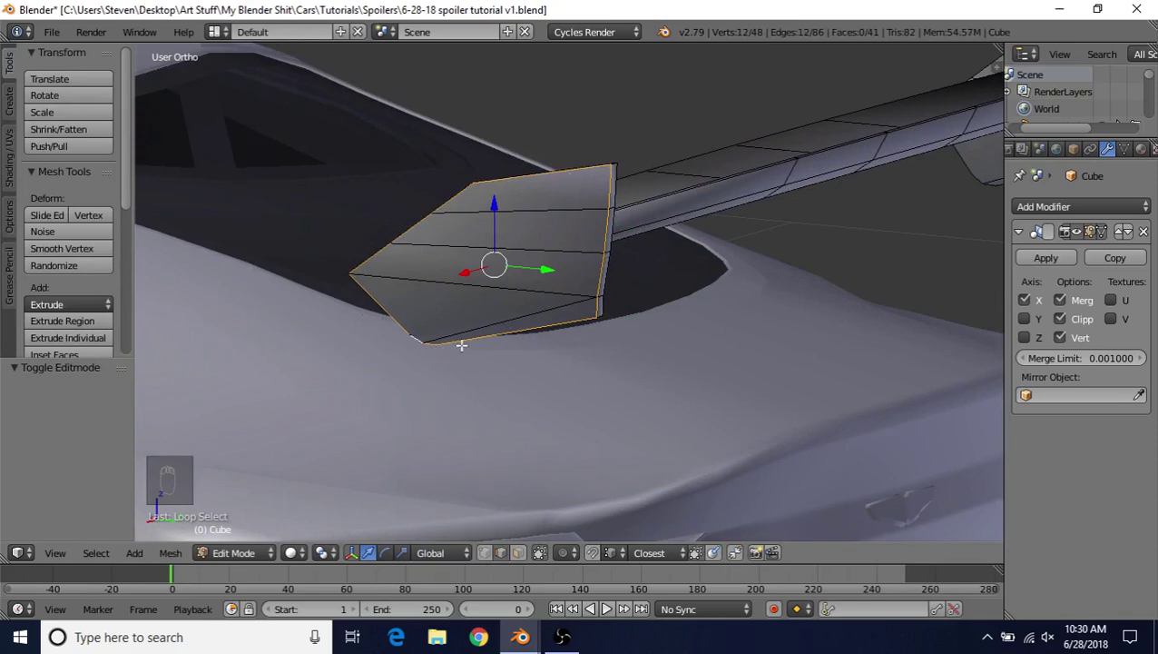
# Step: Add the inner face's complete perimeter edges to the selection, including the rounded bottom front corner
pyautogui.moveTo(599, 173); pyautogui.dragTo(301, 266, button='middle')
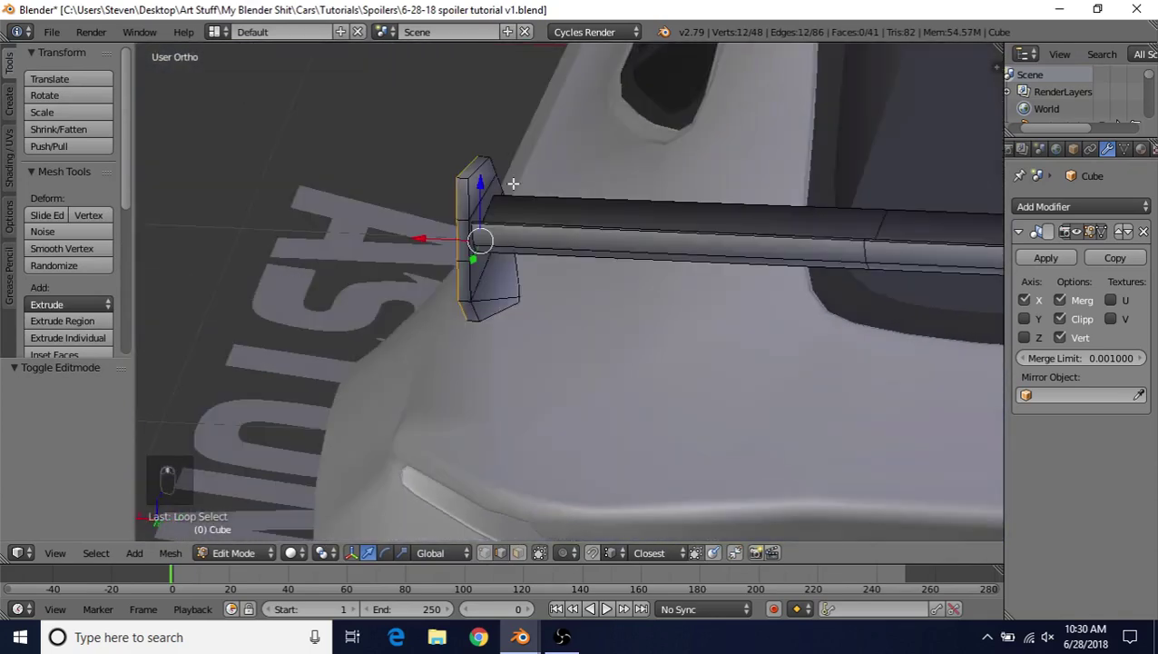
pyautogui.scroll(3, 513, 183)
pyautogui.moveTo(513, 184); pyautogui.dragTo(456, 194, button='middle')
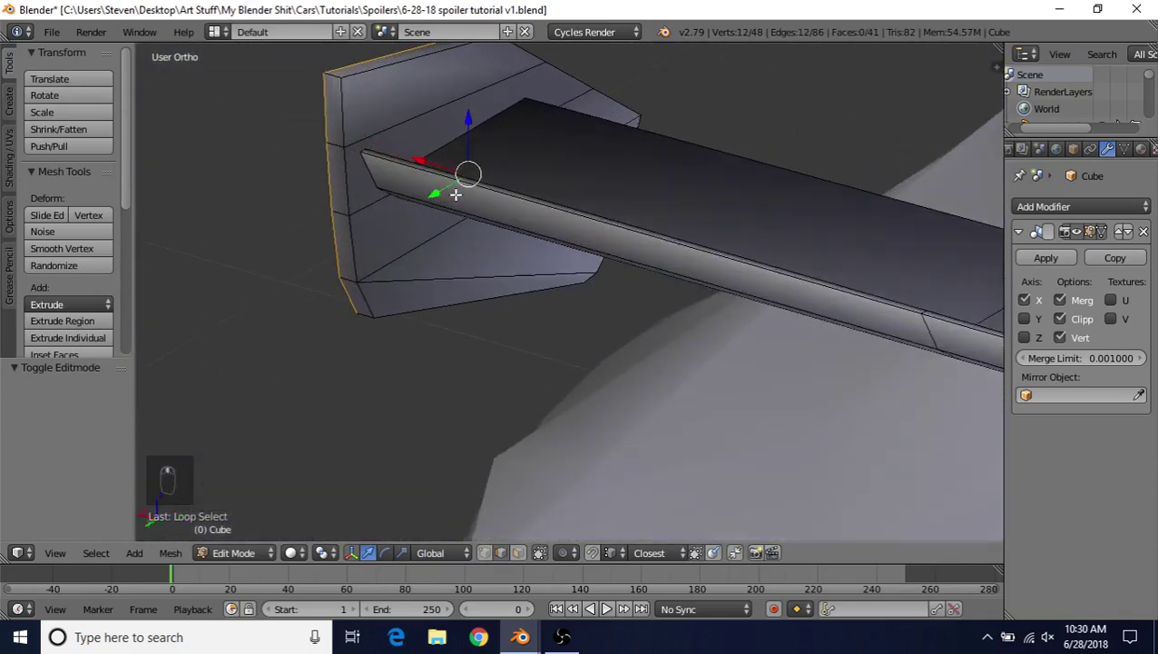
pyautogui.keyDown('alt'); pyautogui.keyDown('shift'); pyautogui.rightClick(382, 73); pyautogui.keyUp('shift'); pyautogui.keyUp('alt')
pyautogui.keyDown('alt'); pyautogui.keyDown('shift'); pyautogui.rightClick(345, 109); pyautogui.keyUp('shift'); pyautogui.keyUp('alt')
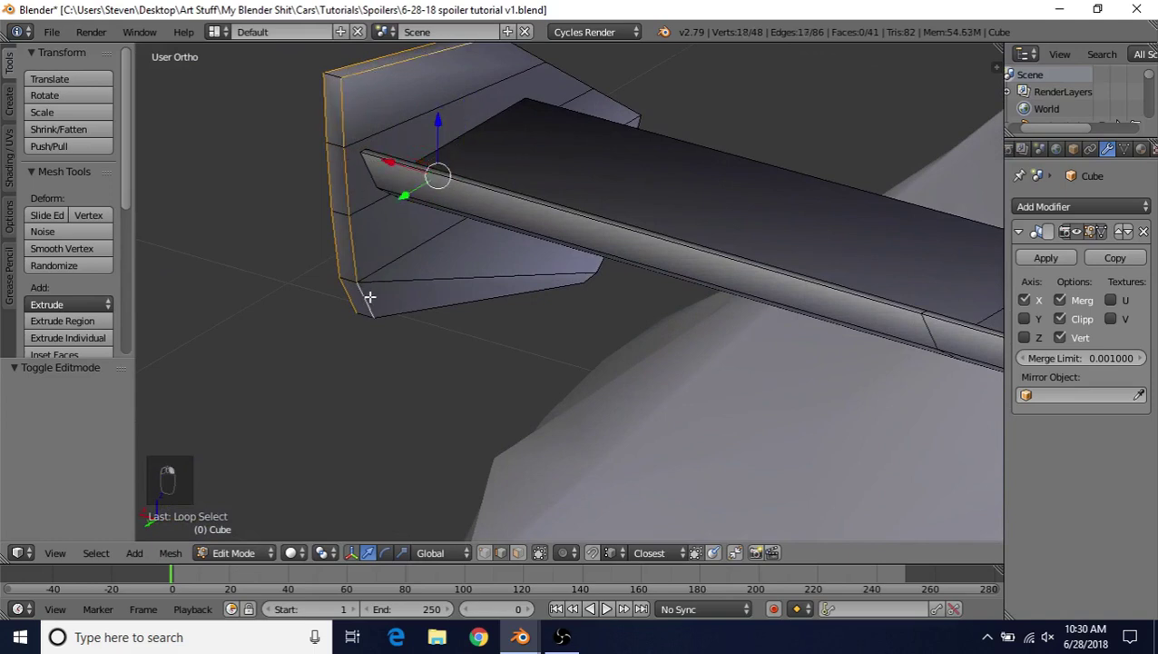
pyautogui.keyDown('alt'); pyautogui.keyDown('shift'); pyautogui.rightClick(426, 301); pyautogui.keyUp('shift'); pyautogui.keyUp('alt')
pyautogui.keyDown('alt'); pyautogui.keyDown('shift'); pyautogui.rightClick(524, 52); pyautogui.keyUp('shift'); pyautogui.keyUp('alt')
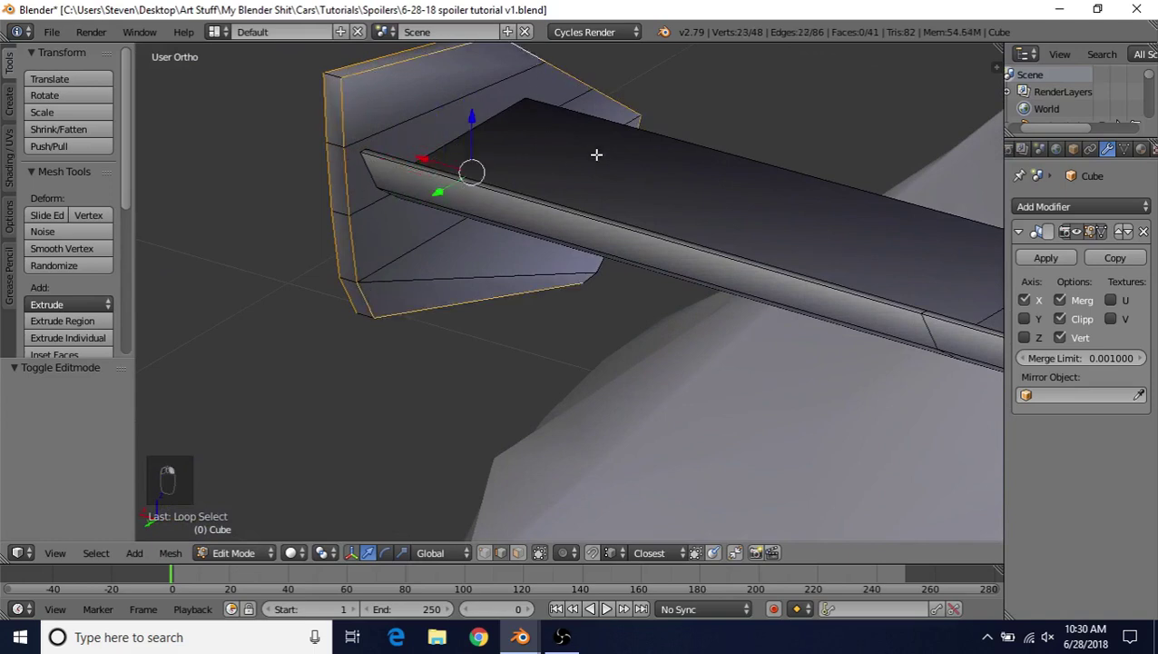
pyautogui.keyDown('shift'); pyautogui.rightClick(598, 262); pyautogui.keyUp('shift')
pyautogui.press('z')
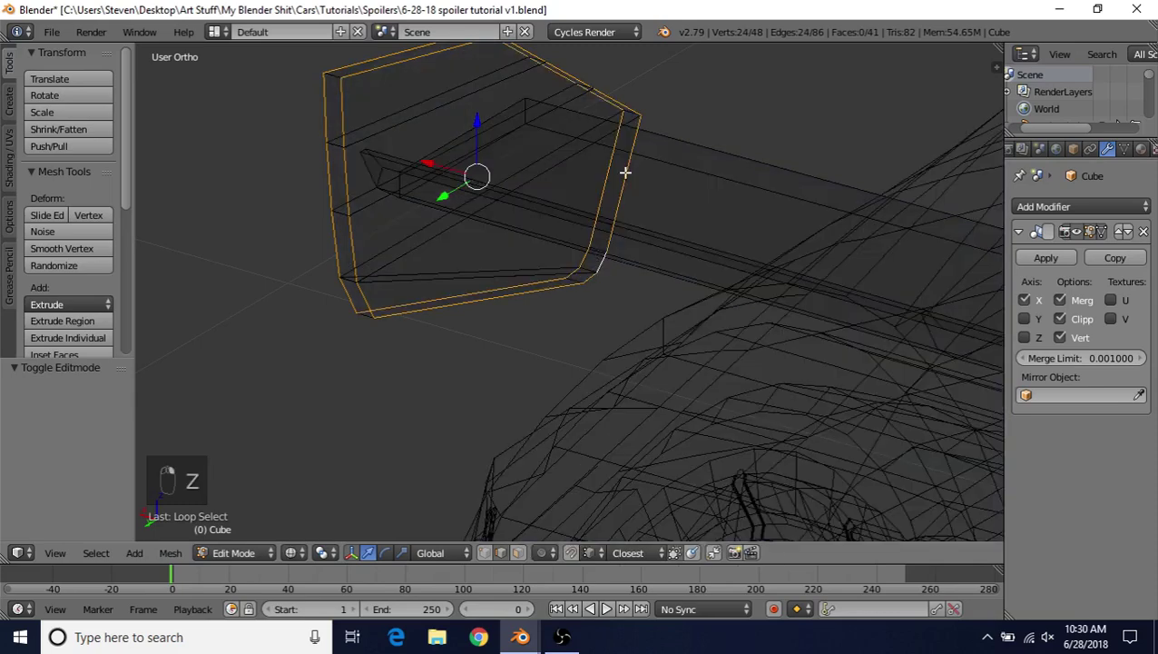
pyautogui.press('z')
# Step: Bevel both perimeter outlines of the end plate by 0.004 with three segments
pyautogui.scroll(-4, 510, 293)
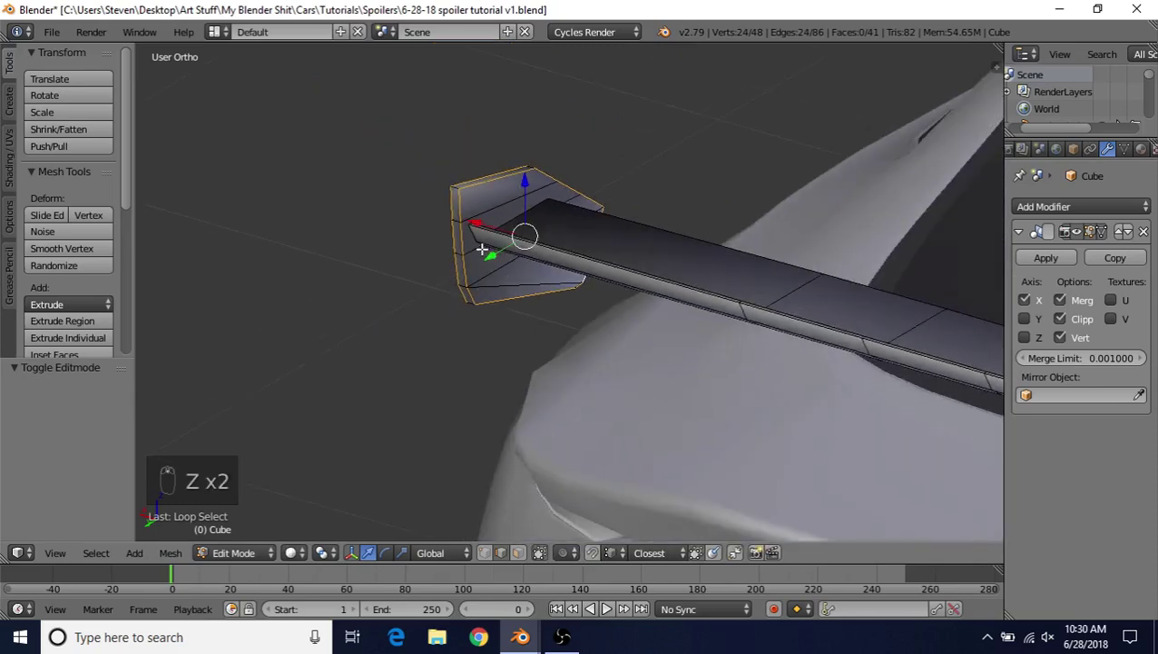
pyautogui.moveTo(482, 250); pyautogui.dragTo(648, 236, button='middle')
pyautogui.scroll(5, 648, 236)
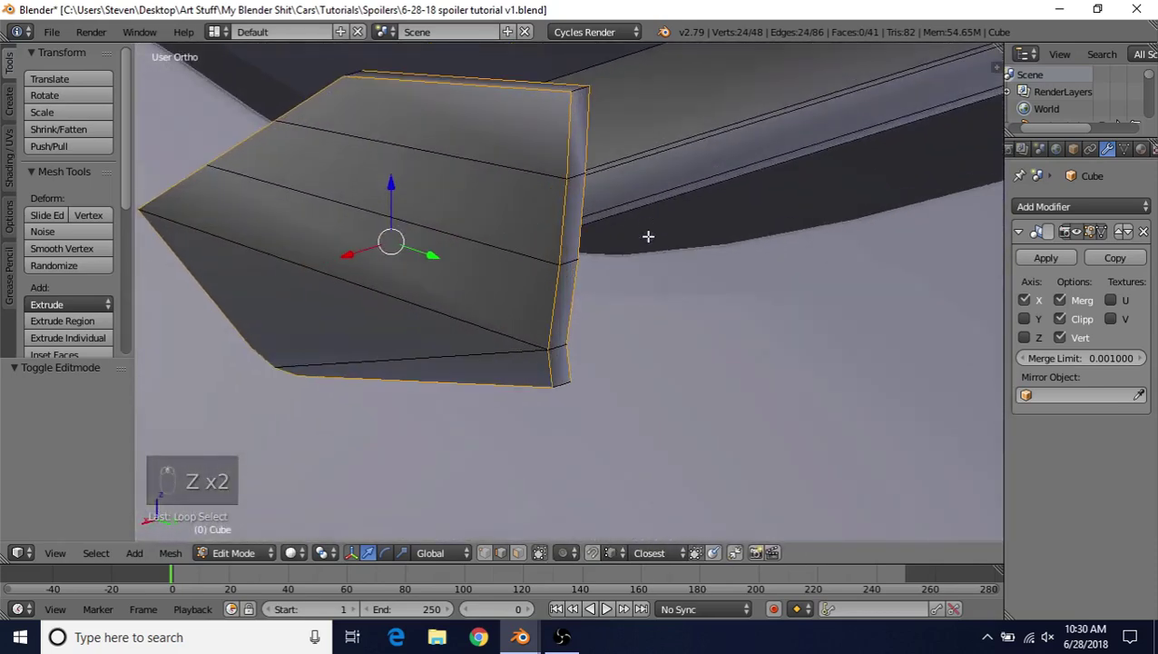
pyautogui.hotkey('ctrl', 'b')
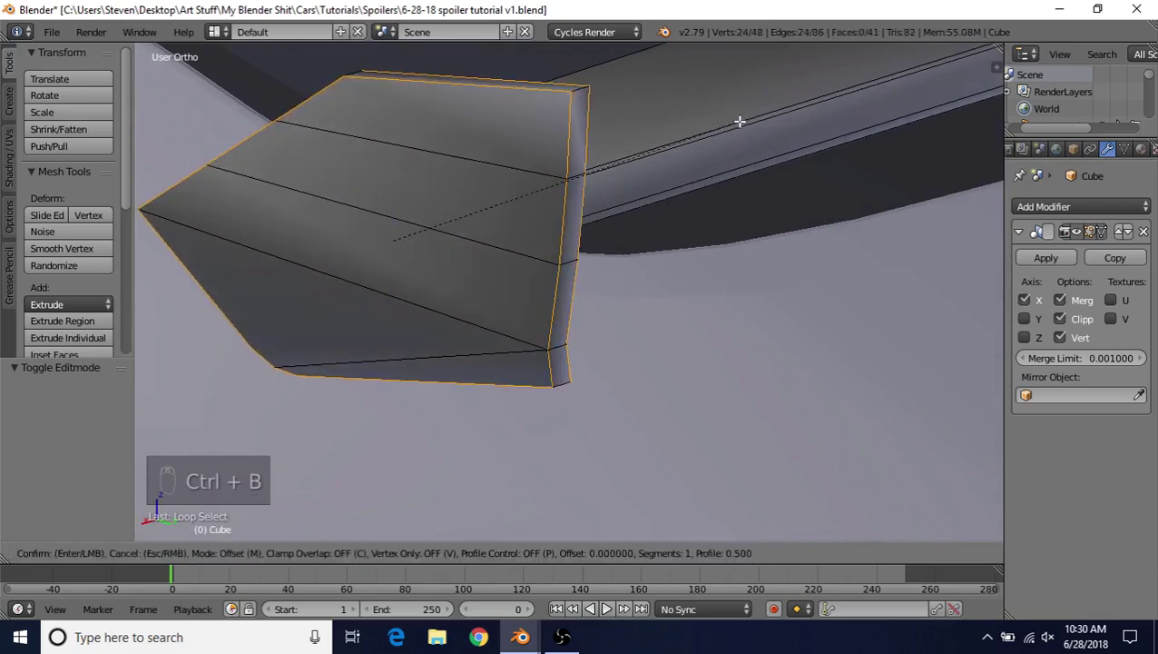
pyautogui.press('Escape')
pyautogui.moveTo(737, 122); pyautogui.dragTo(653, 291, button='middle')
pyautogui.scroll(3, 653, 291)
pyautogui.hotkey('ctrl', 'b')
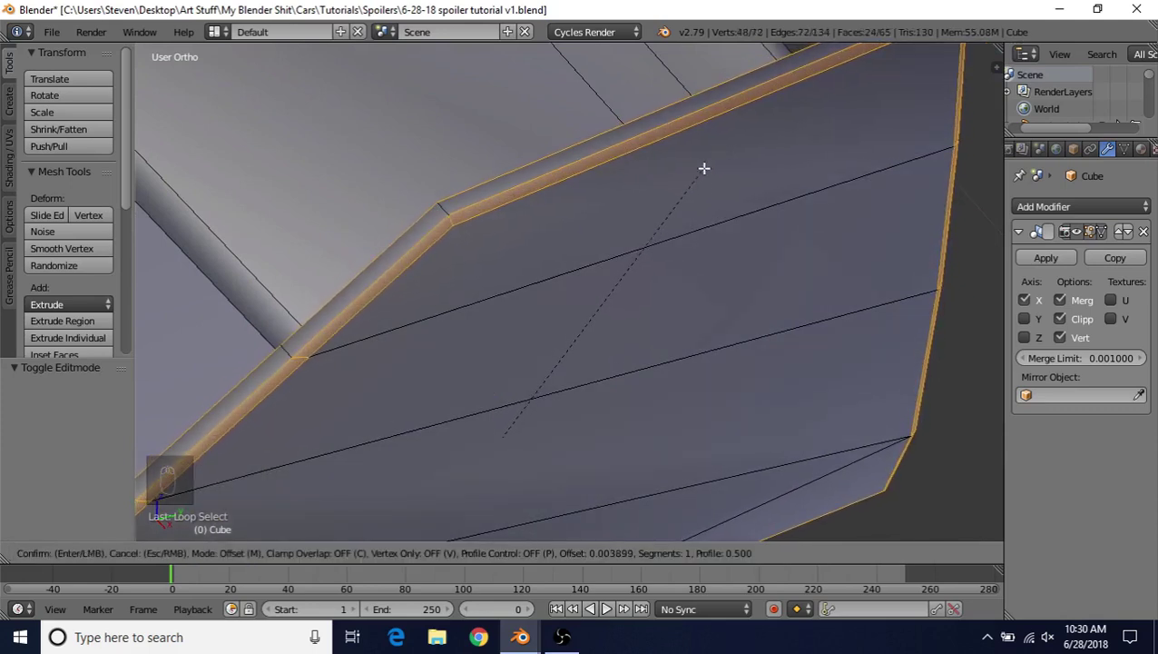
pyautogui.scroll(2, 702, 165)
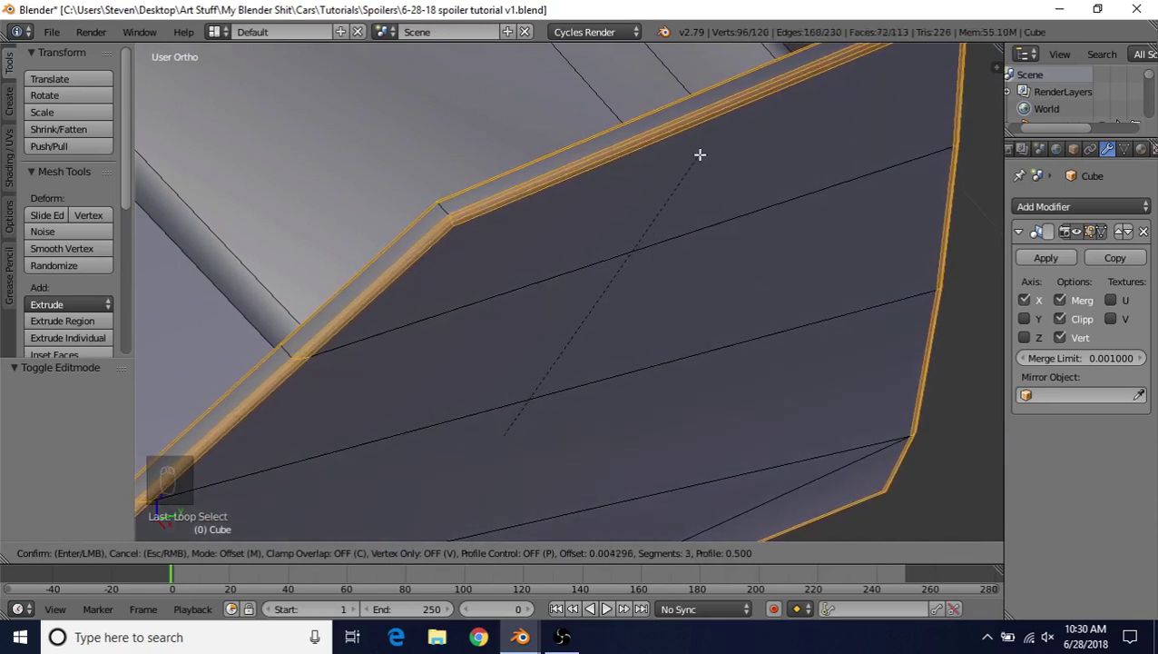
pyautogui.click(700, 152)
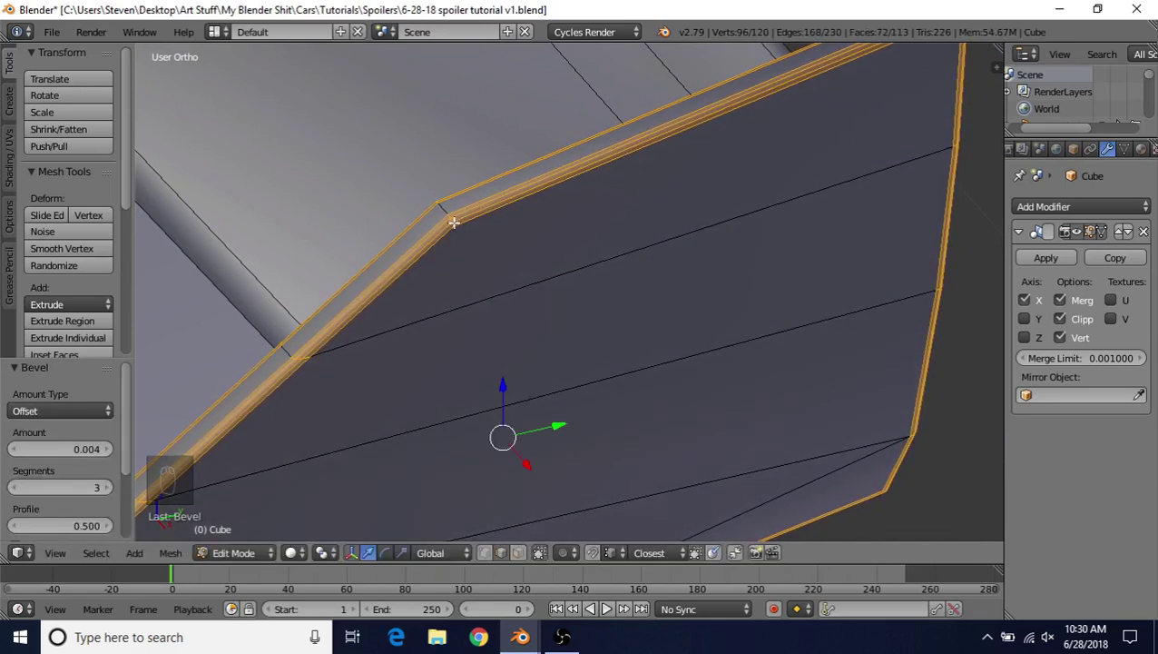
# Step: Examine the end plates' beveled perimeter edges in Object Mode
pyautogui.moveTo(461, 245); pyautogui.dragTo(439, 230, button='middle')
pyautogui.press('Tab')
pyautogui.scroll(-5, 530, 295)
pyautogui.scroll(5, 494, 215)
pyautogui.scroll(1, 494, 208)
pyautogui.press('Tab')
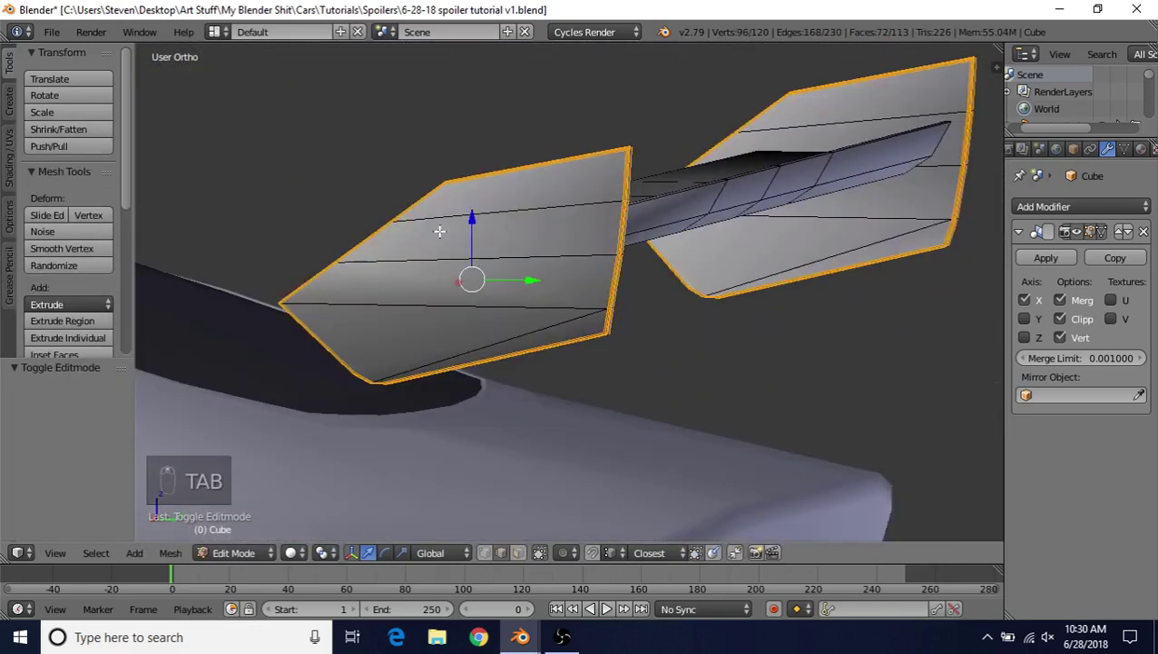
# Step: Select the lengthwise edge loop running from the end plate's front point around both faces, and bevel it with two segments
pyautogui.keyDown('alt'); pyautogui.rightClick(339, 304); pyautogui.keyUp('alt')
pyautogui.moveTo(413, 340); pyautogui.dragTo(517, 321, button='middle')
pyautogui.press('Tab')
pyautogui.press('Tab')
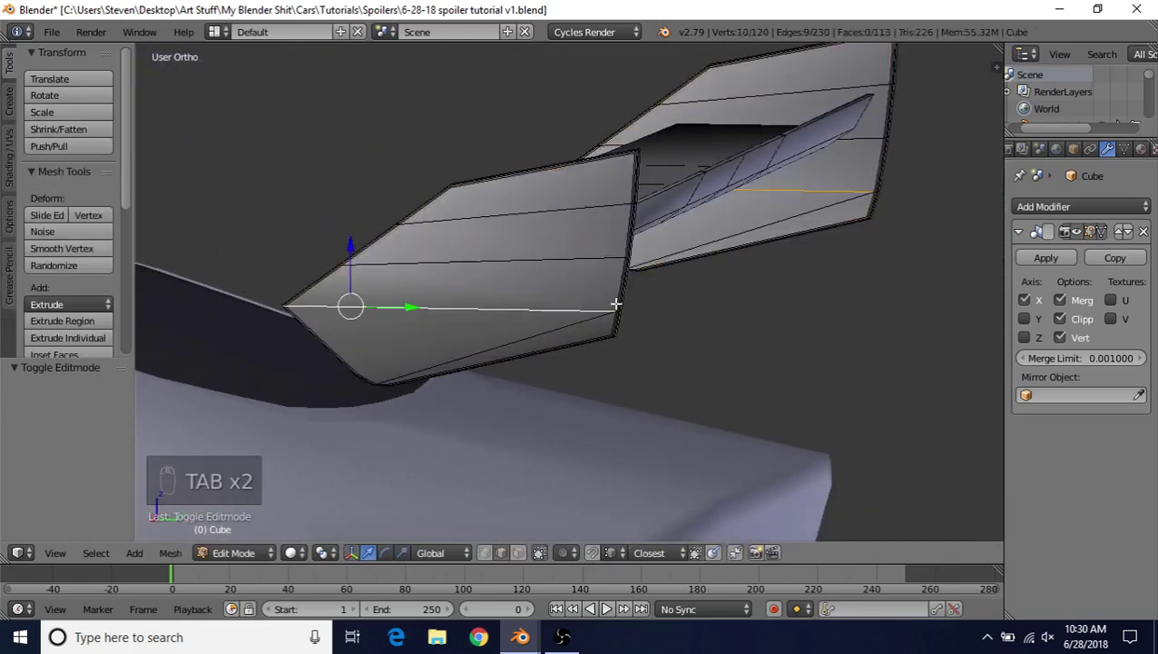
pyautogui.moveTo(615, 303); pyautogui.dragTo(528, 311, button='middle')
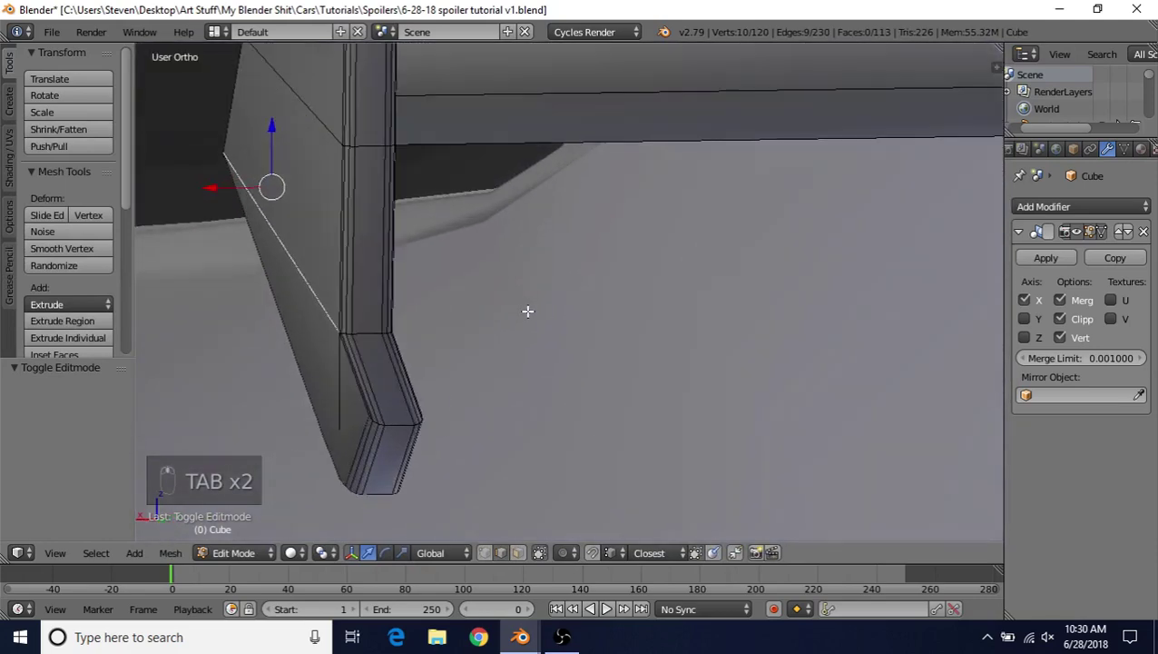
pyautogui.keyDown('alt'); pyautogui.keyDown('shift'); pyautogui.rightClick(371, 333); pyautogui.keyUp('shift'); pyautogui.keyUp('alt')
pyautogui.moveTo(259, 223); pyautogui.dragTo(377, 295, button='middle')
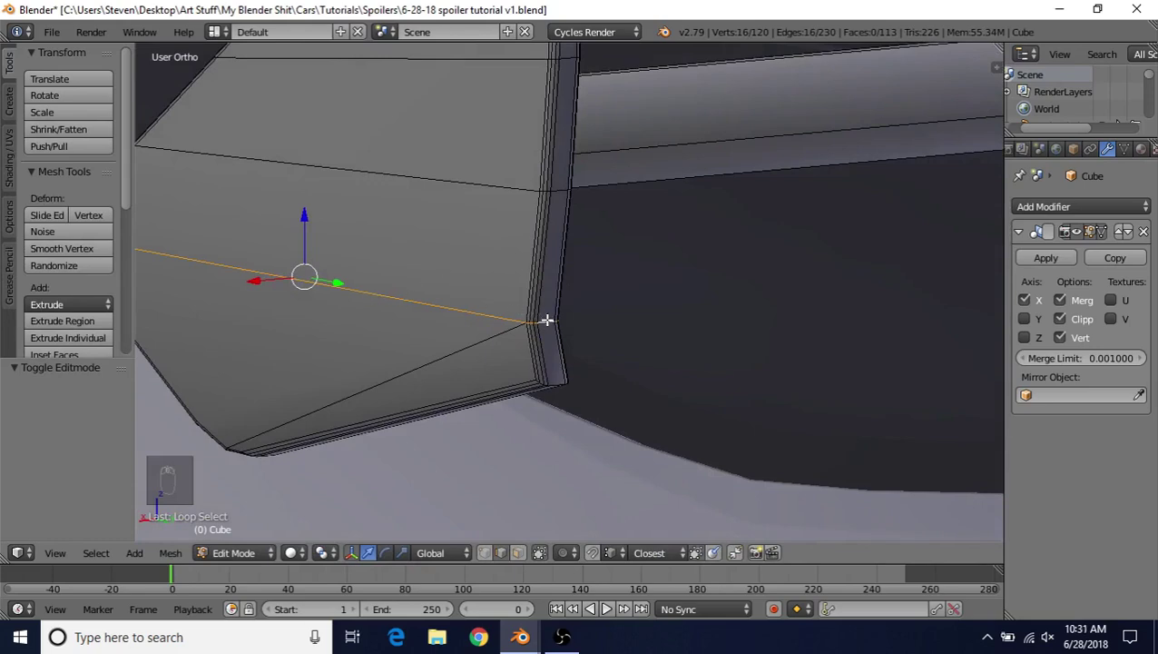
pyautogui.moveTo(547, 319); pyautogui.dragTo(694, 361, button='middle')
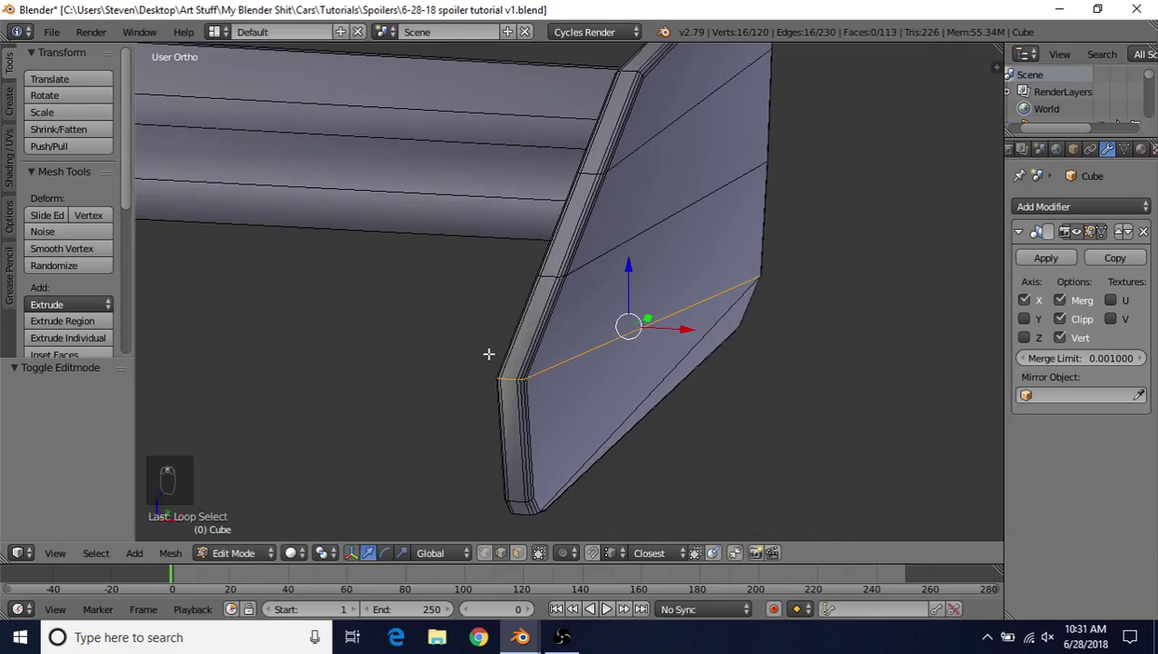
pyautogui.moveTo(488, 353); pyautogui.dragTo(466, 287, button='middle')
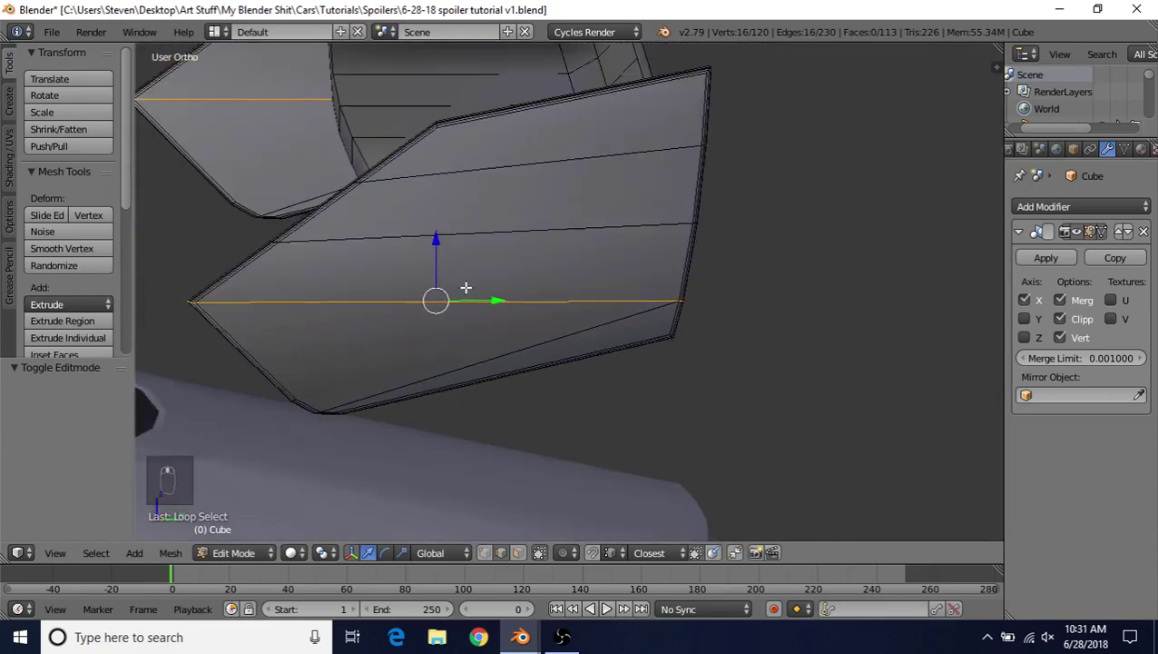
pyautogui.hotkey('ctrl', 'b')
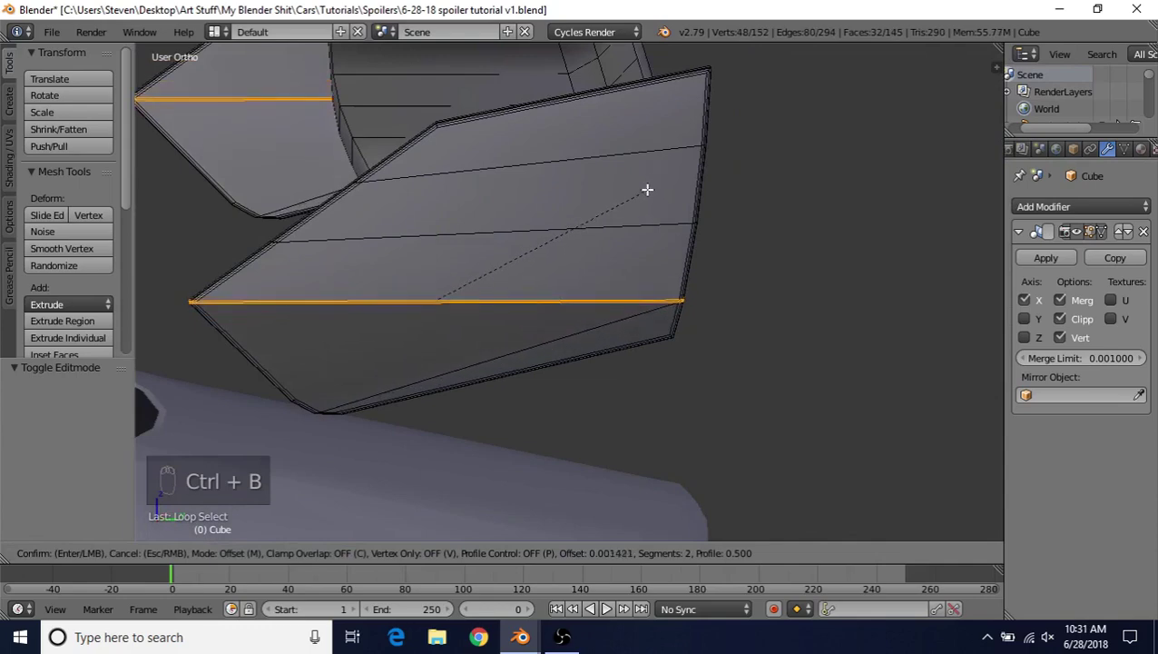
pyautogui.click(649, 170)
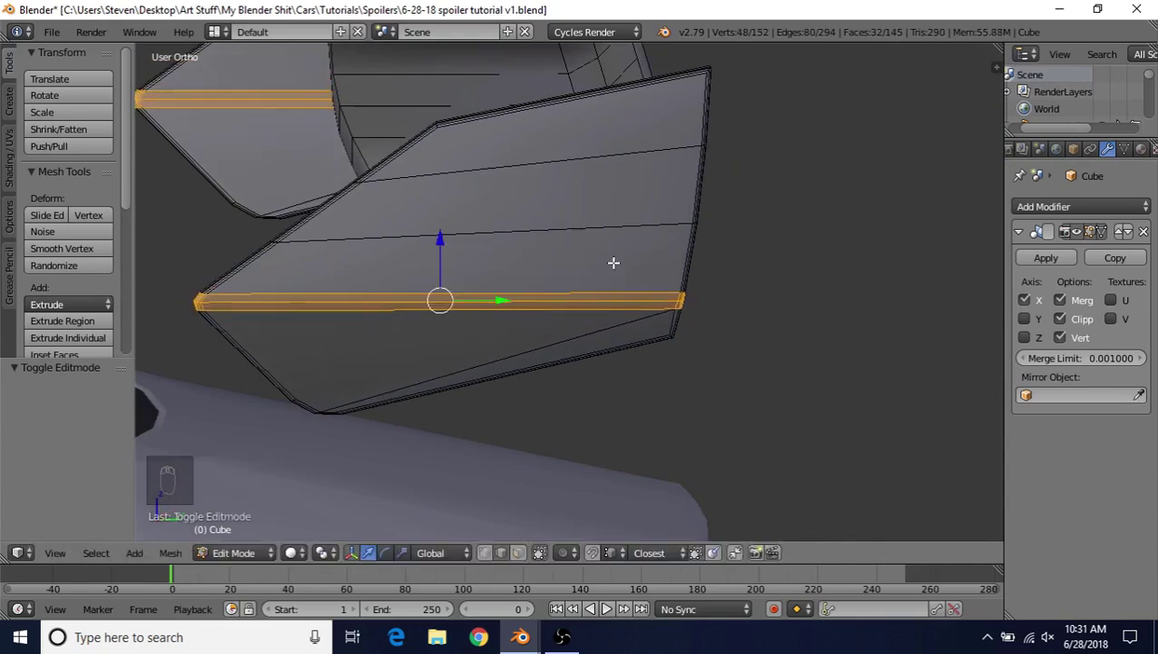
# Step: Select the edges across the end plate's top rear corner and bevel them by about 0.017 with two segments
pyautogui.moveTo(700, 127); pyautogui.dragTo(663, 191, button='middle')
pyautogui.keyDown('alt'); pyautogui.click(531, 174); pyautogui.keyUp('alt')
pyautogui.scroll(3, 663, 190)
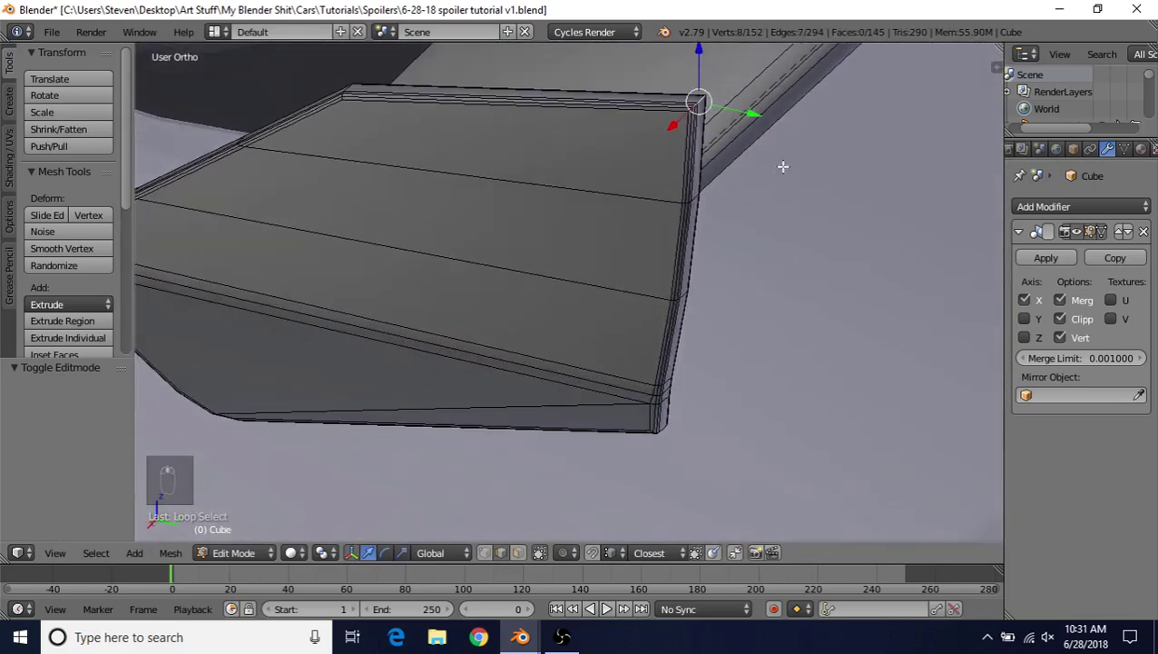
pyautogui.hotkey('ctrl', 'b')
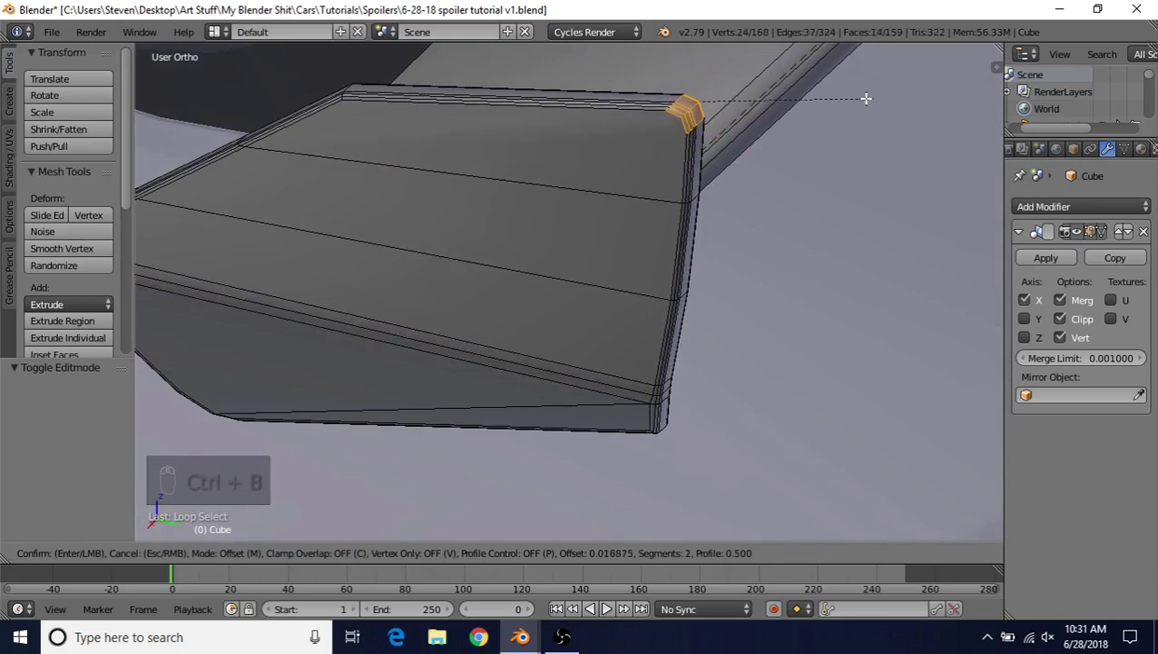
pyautogui.click(866, 98)
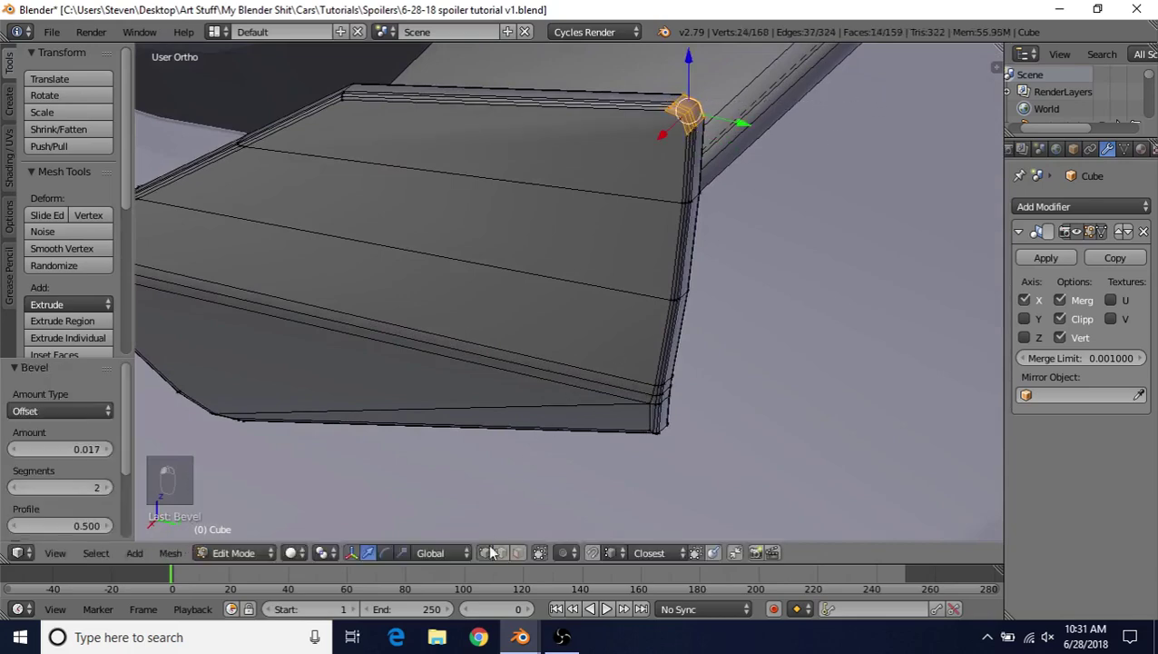
# Step: Connect the lowest bevel vertex of the top rear corner to the top front corner vertex on the end plate's outer face
pyautogui.moveTo(610, 189); pyautogui.dragTo(558, 270, button='middle')
pyautogui.rightClick(639, 233)
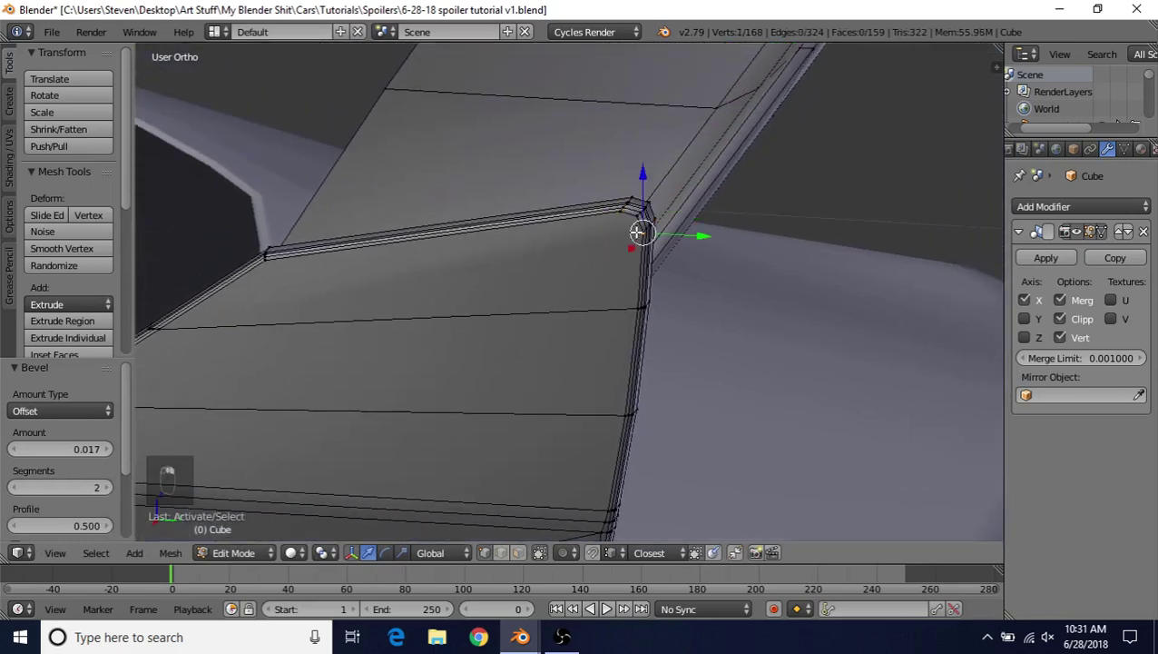
pyautogui.keyDown('shift'); pyautogui.rightClick(281, 269); pyautogui.keyUp('shift')
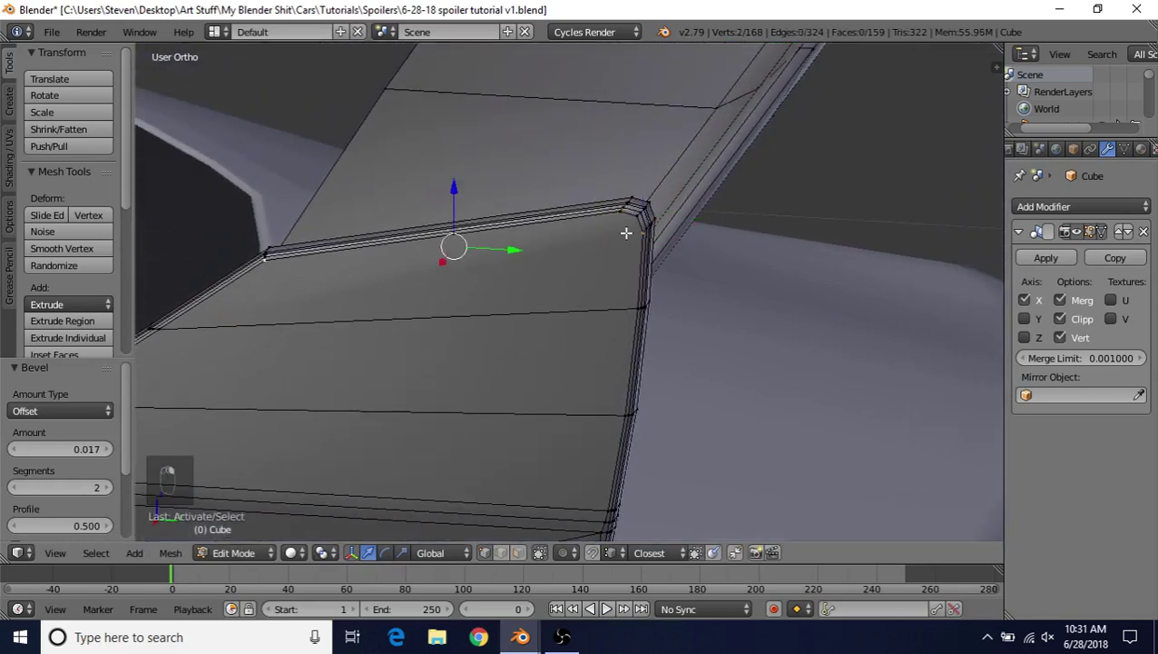
pyautogui.press('j')
# Step: Connect the matching top rear and top front corner vertices with an edge across the end plate's inner face
pyautogui.moveTo(592, 277); pyautogui.dragTo(261, 293, button='middle')
pyautogui.keyDown('shift'); pyautogui.moveTo(459, 281); pyautogui.dragTo(459, 396, button='middle'); pyautogui.keyUp('shift')
pyautogui.scroll(2, 457, 343)
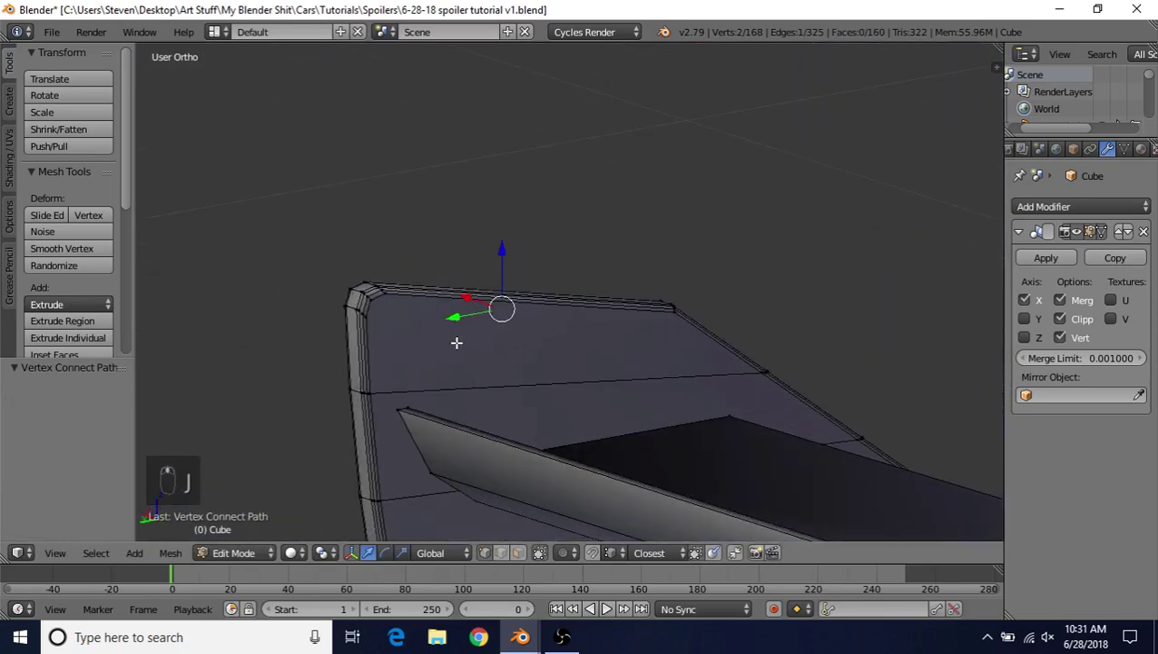
pyautogui.rightClick(386, 324)
pyautogui.keyDown('shift'); pyautogui.rightClick(670, 324); pyautogui.keyUp('shift')
pyautogui.press('j')
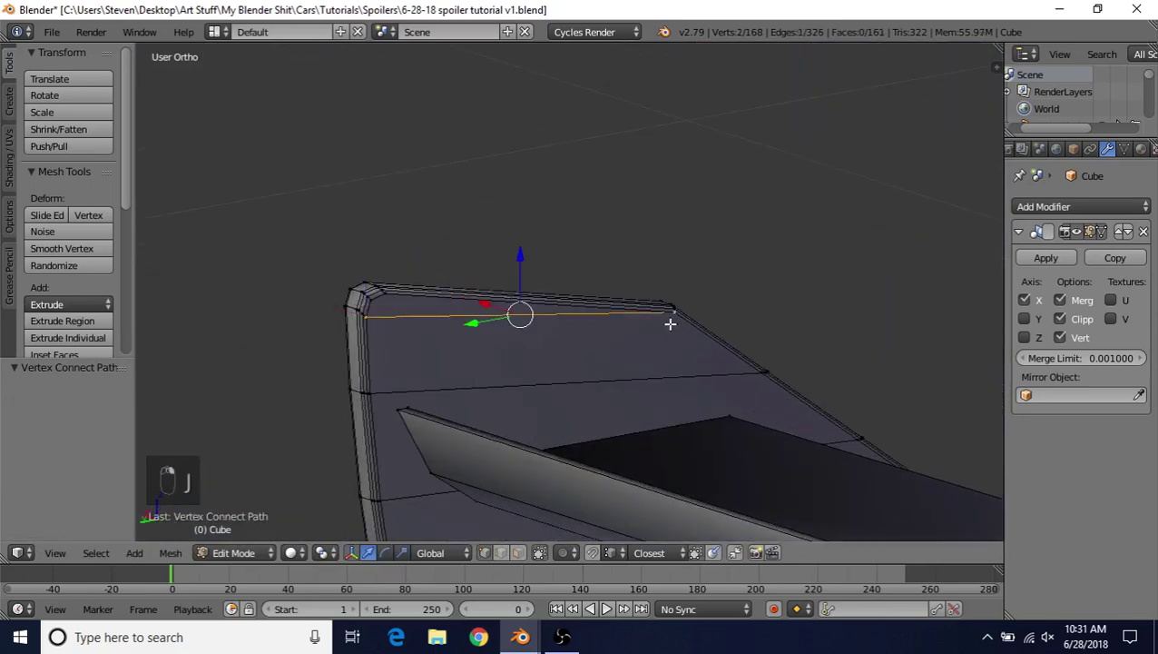
# Step: Check the spoiler's shading in Object Mode and save the file
pyautogui.press('Tab')
pyautogui.moveTo(459, 383); pyautogui.dragTo(575, 375, button='middle')
pyautogui.hotkey('ctrl', 's')
pyautogui.press('Tab')
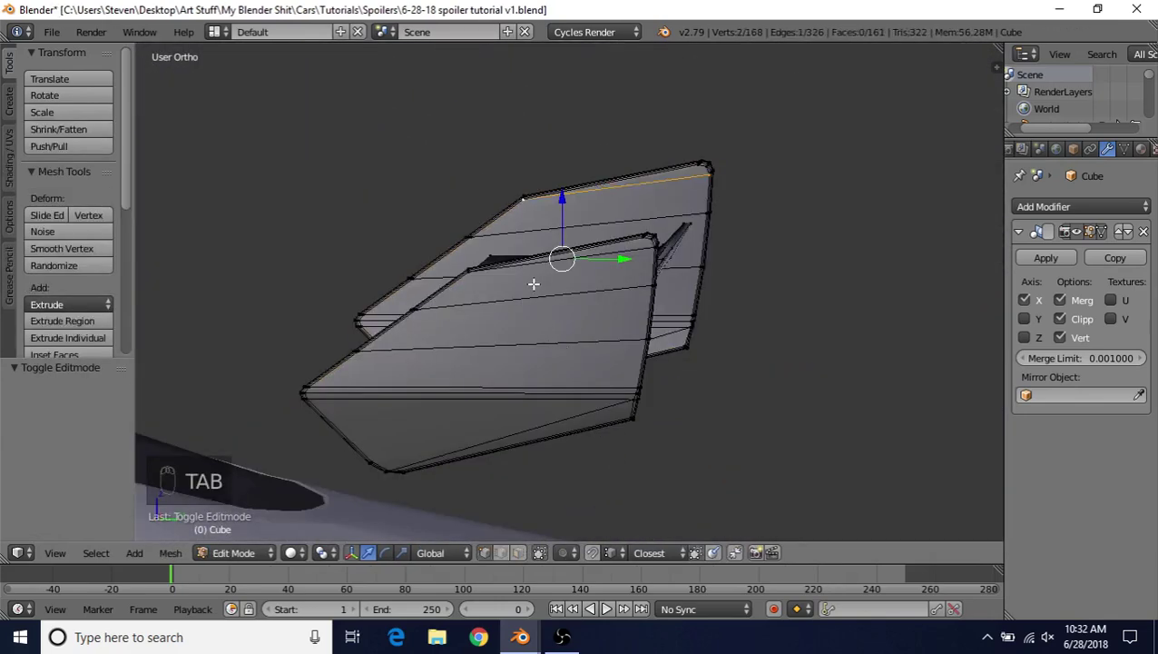
# Step: Undo the connecting edges added near the top of the end plate's inner and outer faces
pyautogui.scroll(3, 484, 360)
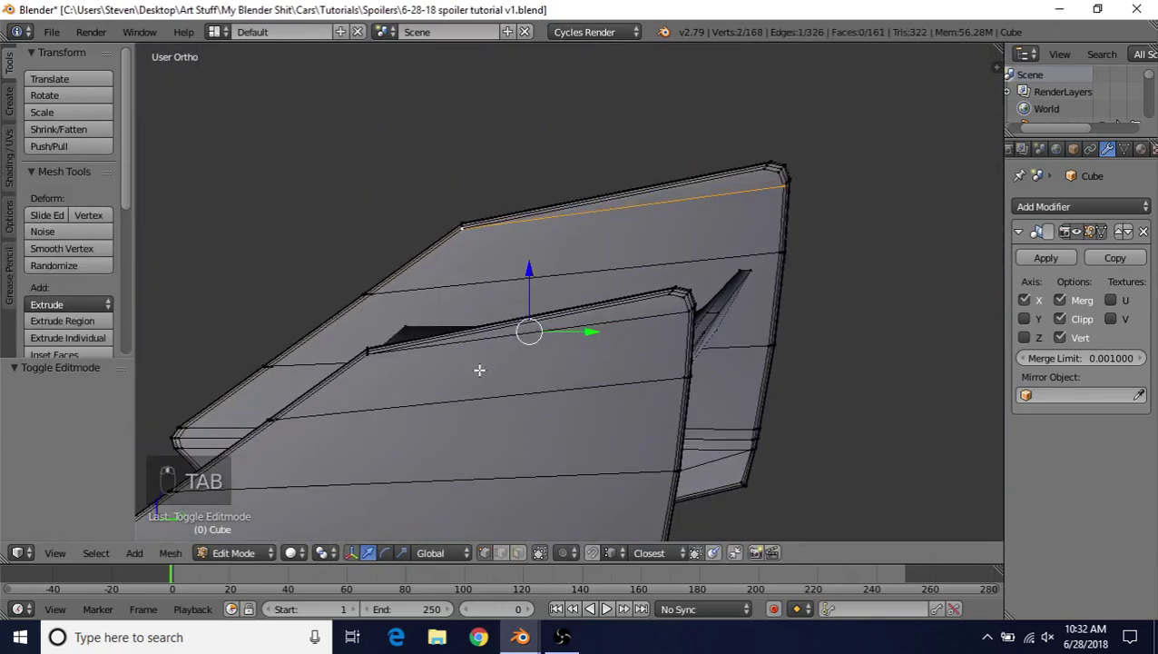
pyautogui.moveTo(460, 393); pyautogui.dragTo(298, 381, button='middle')
pyautogui.hotkey('ctrl', 'z')
pyautogui.hotkey('ctrl', 'z')
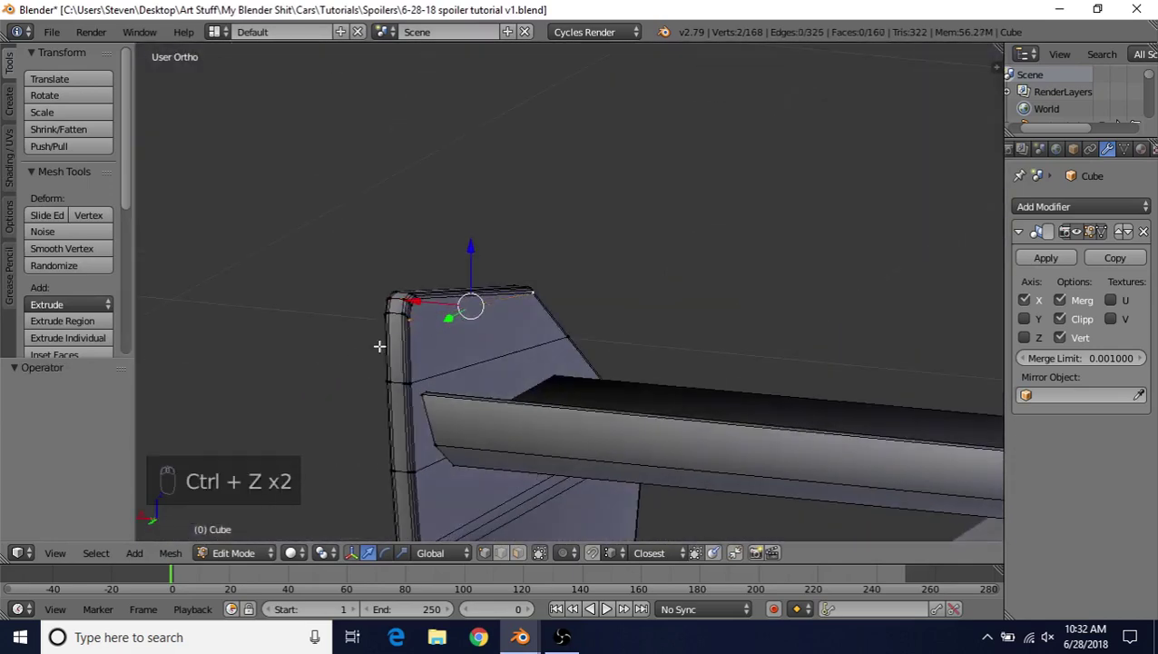
pyautogui.moveTo(372, 325); pyautogui.dragTo(494, 312, button='middle')
pyautogui.hotkey('ctrl', 'z')
pyautogui.hotkey('ctrl', 'z')
pyautogui.hotkey('ctrl', 'z')
pyautogui.hotkey('ctrl', 'z')
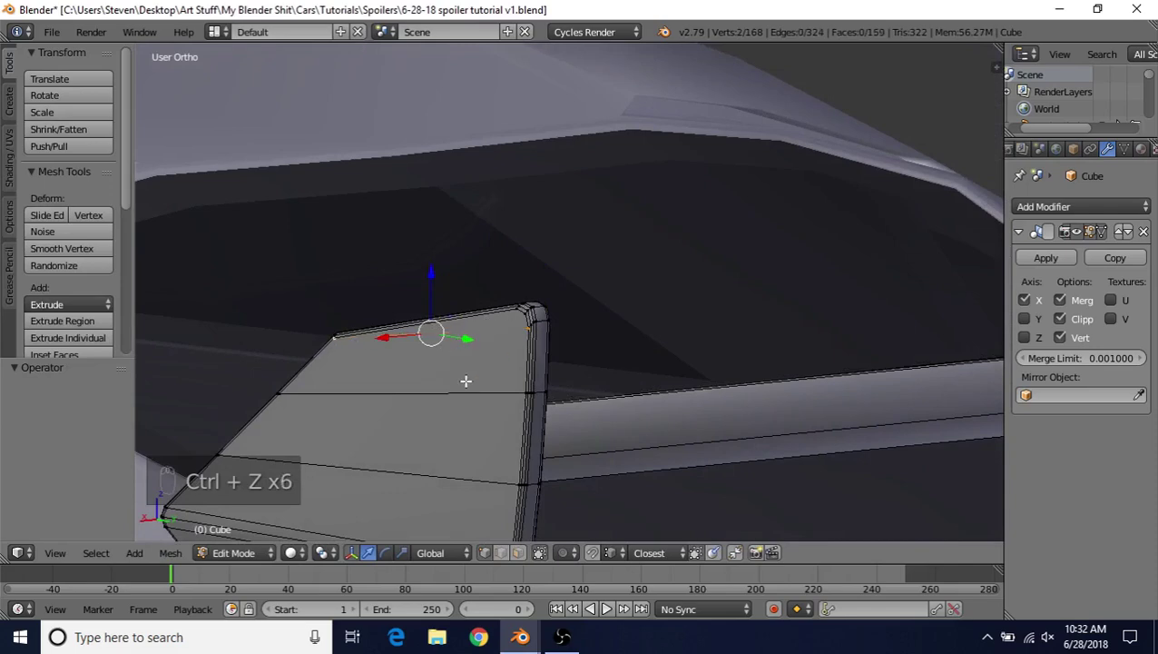
# Step: Bevel the edges across the end plate's top front corner by about 0.005 with two segments and check the shading
pyautogui.moveTo(466, 376); pyautogui.dragTo(413, 384, button='middle')
pyautogui.keyDown('alt'); pyautogui.rightClick(371, 386); pyautogui.keyUp('alt')
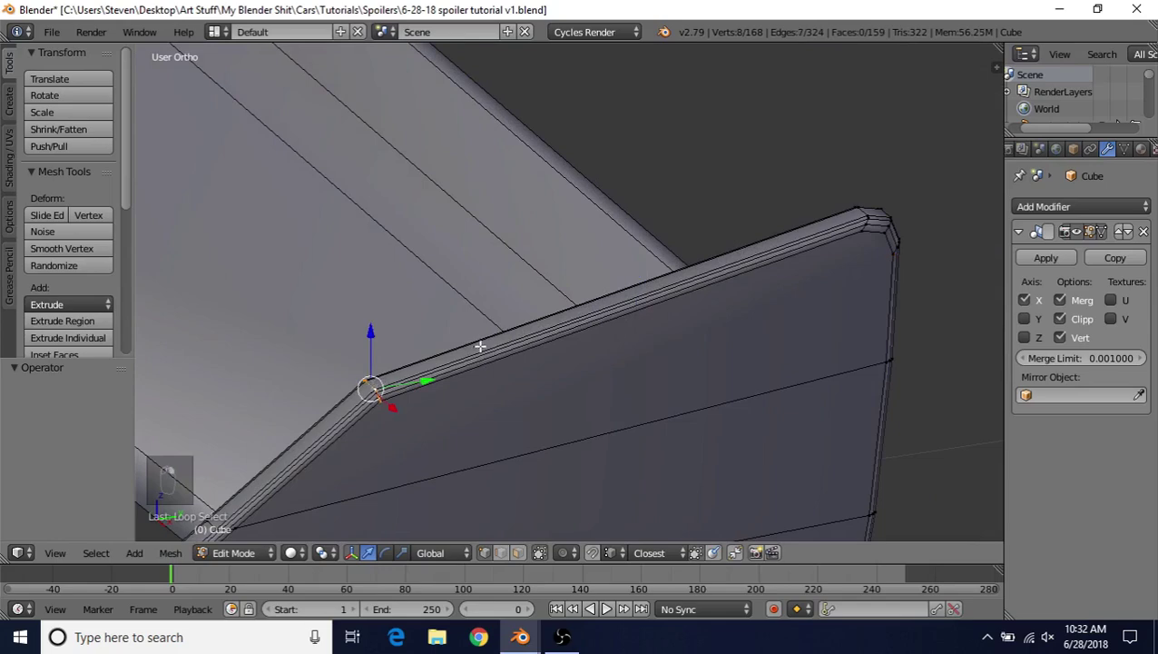
pyautogui.moveTo(477, 346); pyautogui.dragTo(478, 317, button='middle')
pyautogui.hotkey('ctrl', 'b')
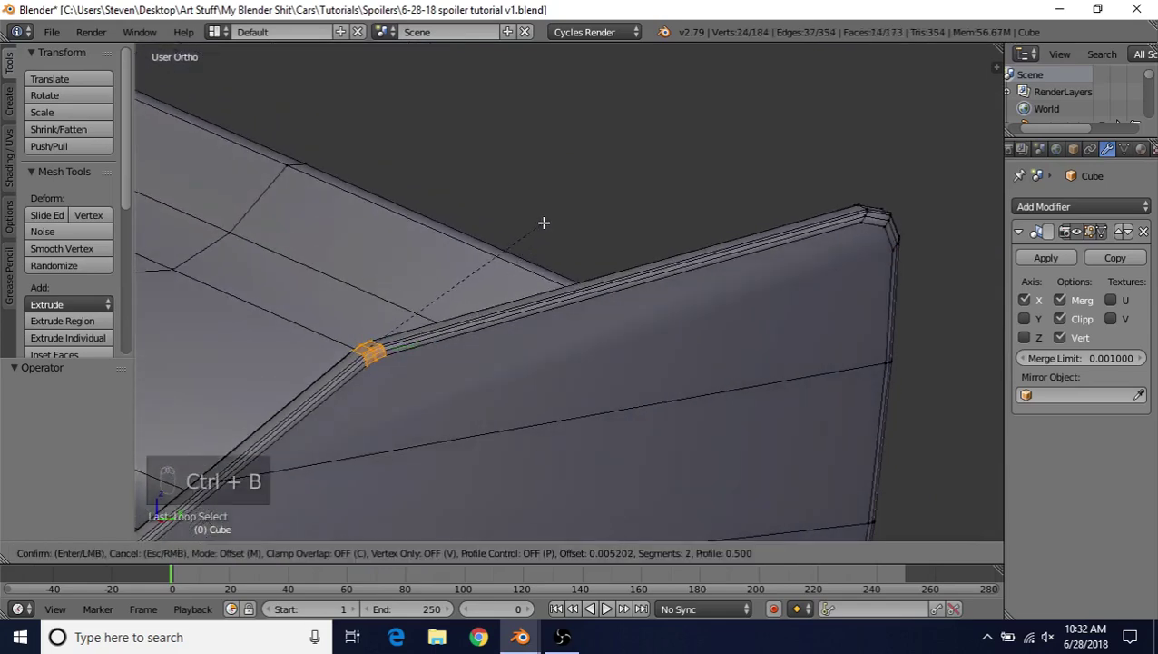
pyautogui.click(543, 222)
pyautogui.press('Tab')
pyautogui.moveTo(445, 410); pyautogui.dragTo(460, 353, button='middle')
pyautogui.scroll(2, 445, 333)
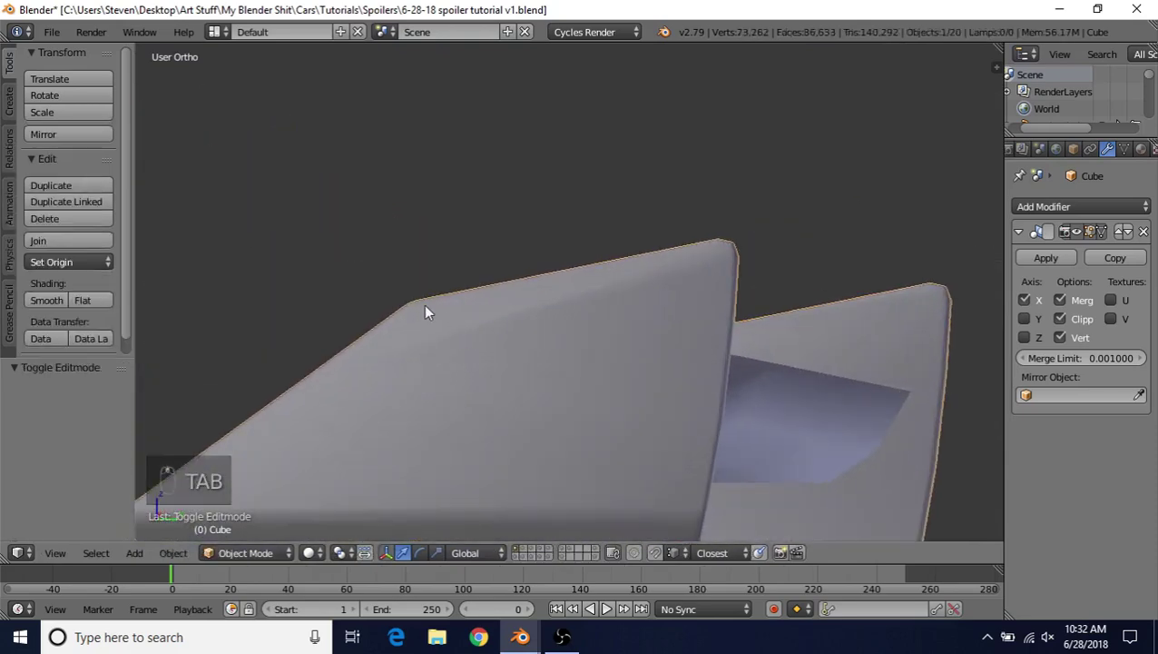
# Step: Connect the lowest bevel vertices of the top front and top rear corners with an edge across the outer face
pyautogui.press('Tab')
pyautogui.scroll(4, 527, 345)
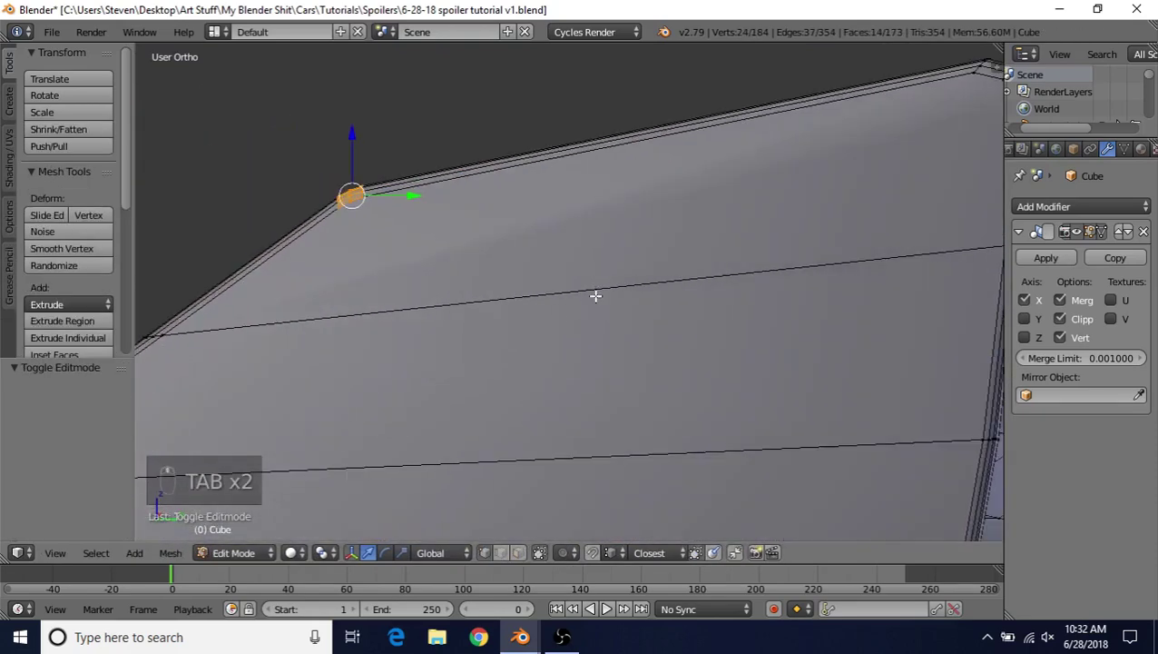
pyautogui.rightClick(333, 219)
pyautogui.keyDown('shift'); pyautogui.moveTo(595, 274); pyautogui.dragTo(442, 299, button='middle'); pyautogui.keyUp('shift')
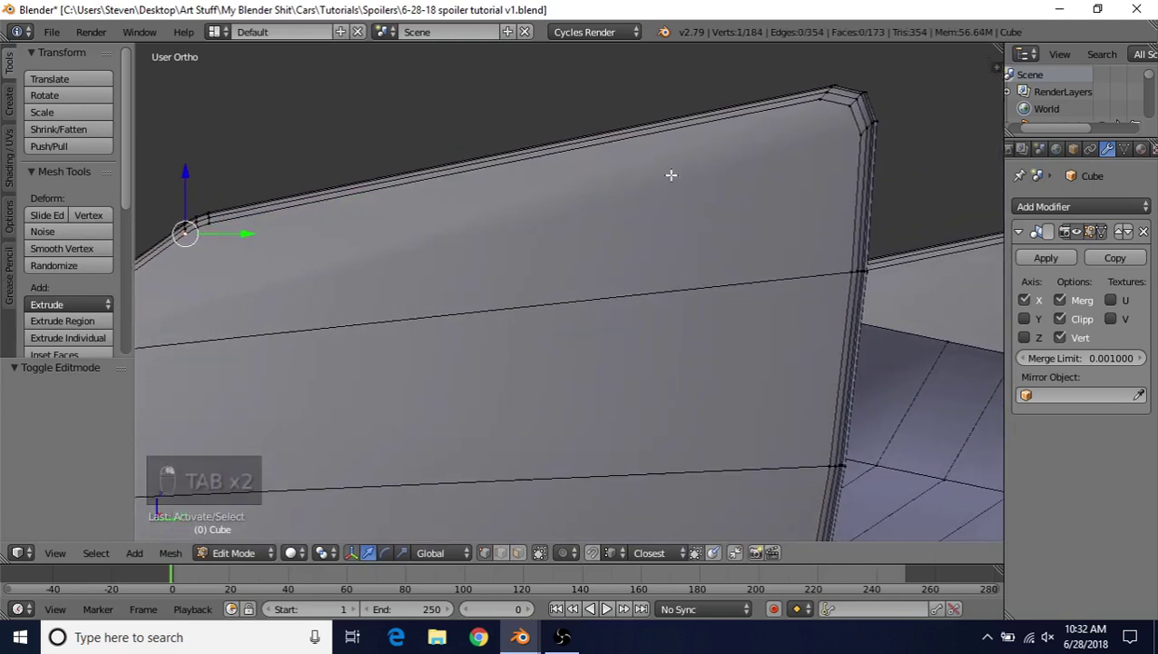
pyautogui.keyDown('shift'); pyautogui.rightClick(838, 138); pyautogui.keyUp('shift')
pyautogui.press('j')
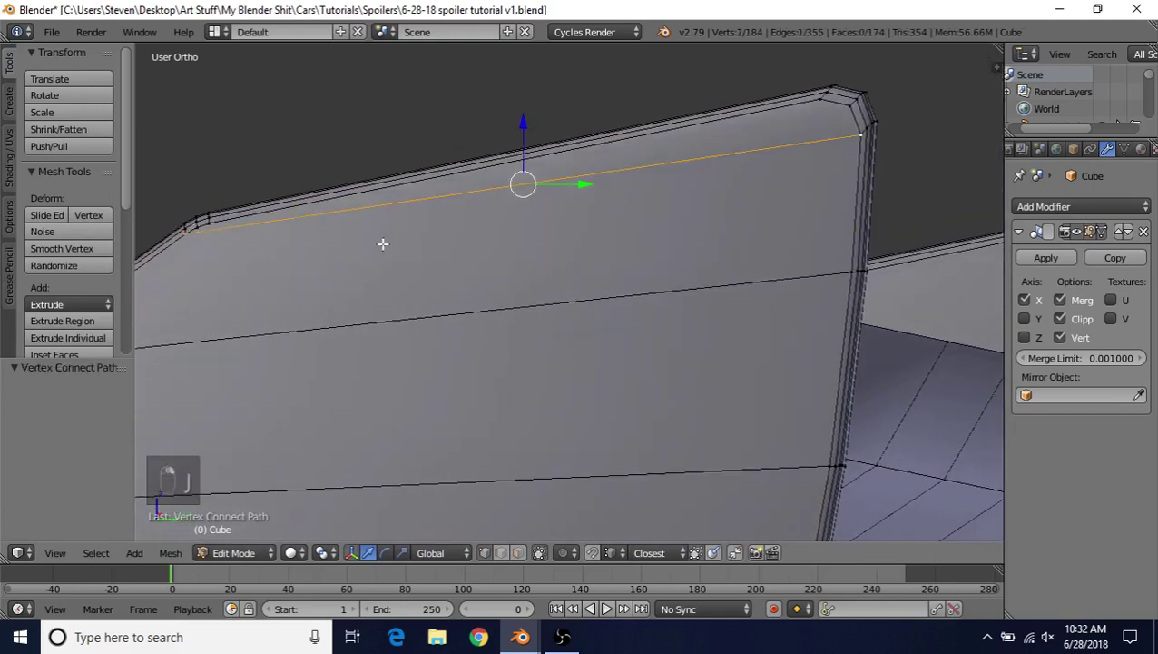
# Step: Connect the middle bevel vertices of the two top corners across the outer face and check the result in Object Mode
pyautogui.rightClick(212, 230)
pyautogui.keyDown('shift'); pyautogui.rightClick(851, 118); pyautogui.keyUp('shift')
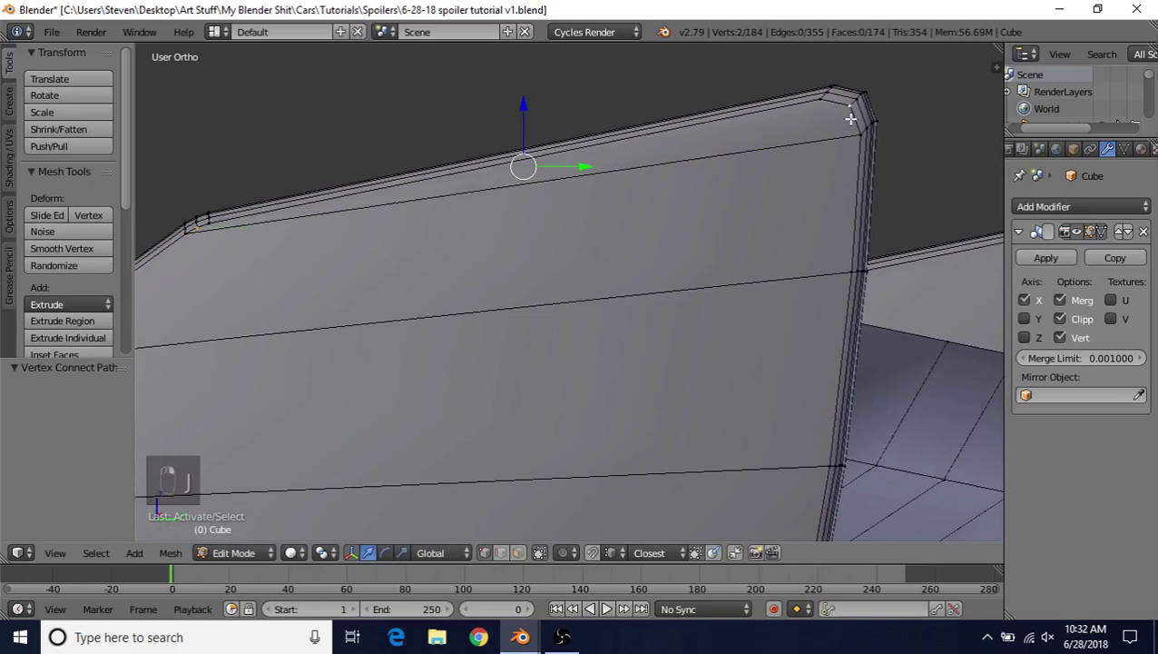
pyautogui.press('j')
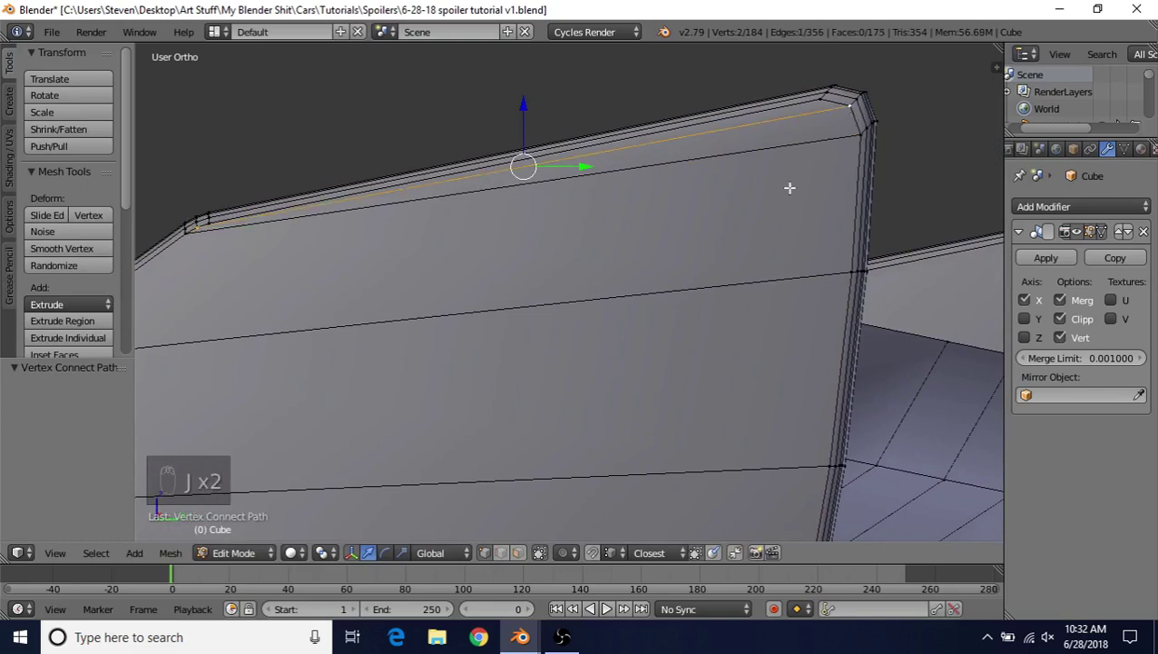
pyautogui.scroll(-6, 706, 186)
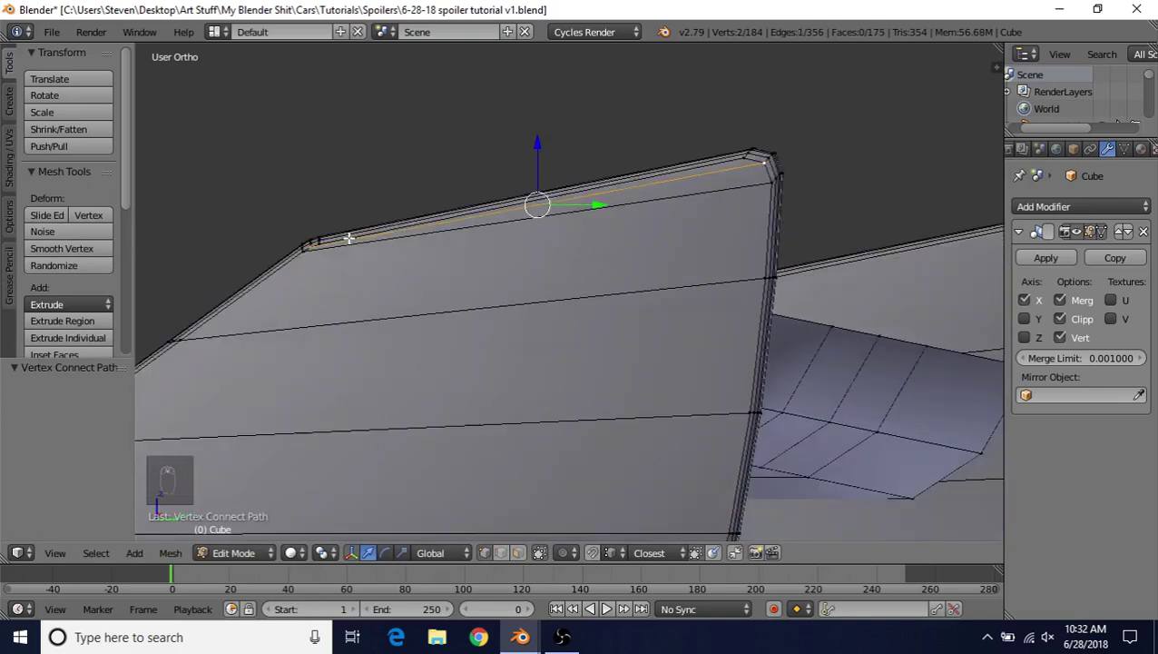
pyautogui.press('Tab')
pyautogui.scroll(-2, 530, 293)
pyautogui.moveTo(495, 271); pyautogui.dragTo(227, 310, button='middle')
# Step: Connect the lowest bevel vertices of the top rear and top front corners with an edge across the inner face
pyautogui.press('Tab')
pyautogui.scroll(4, 399, 273)
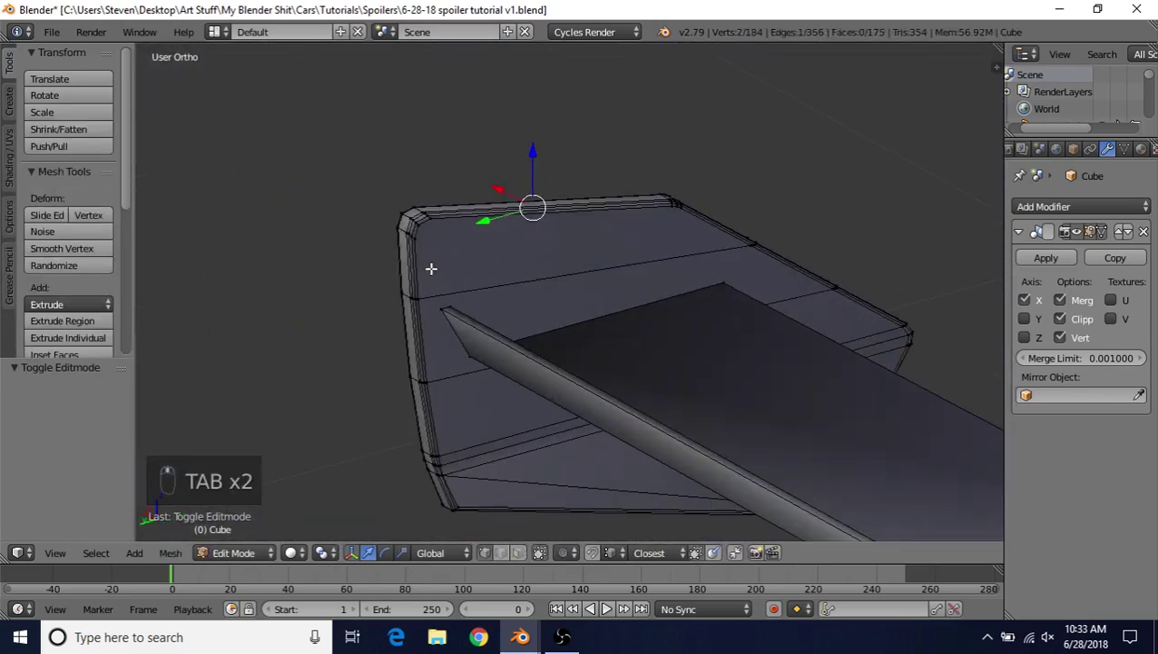
pyautogui.moveTo(432, 268); pyautogui.dragTo(422, 246, button='middle')
pyautogui.scroll(4, 421, 245)
pyautogui.rightClick(272, 175)
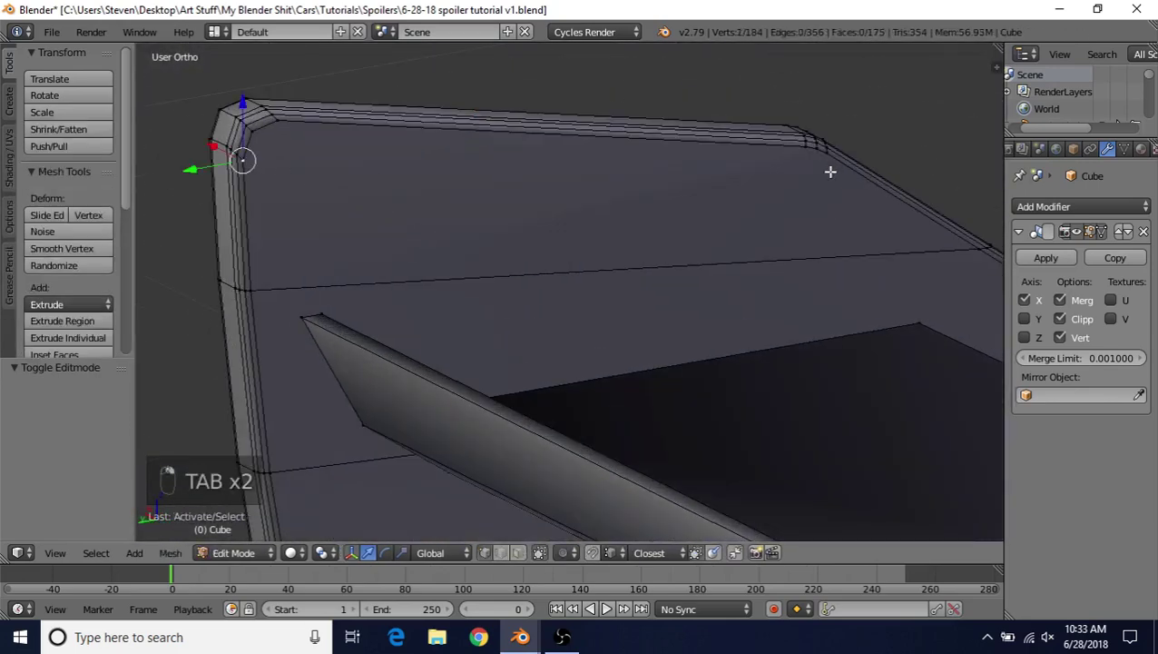
pyautogui.keyDown('shift'); pyautogui.rightClick(830, 171); pyautogui.keyUp('shift')
pyautogui.press('j')
# Step: Connect the middle bevel vertices of the top front and top rear corners with an edge across the inner face
pyautogui.rightClick(818, 149)
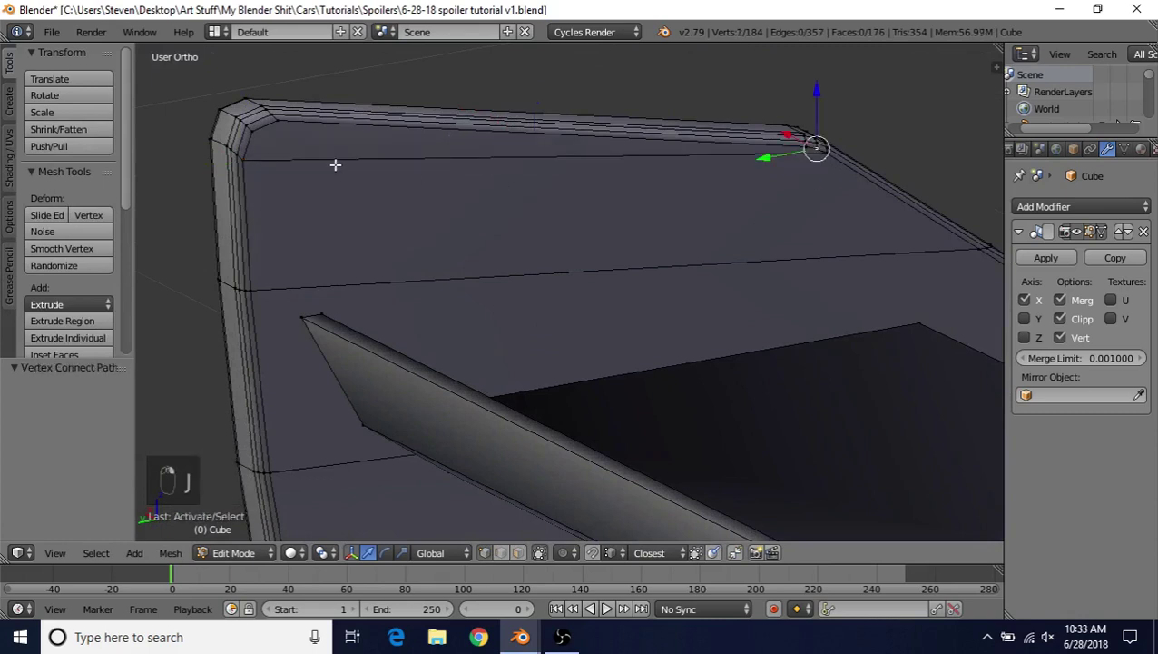
pyautogui.keyDown('shift'); pyautogui.rightClick(264, 134); pyautogui.keyUp('shift')
pyautogui.press('j')
pyautogui.scroll(-3, 501, 404)
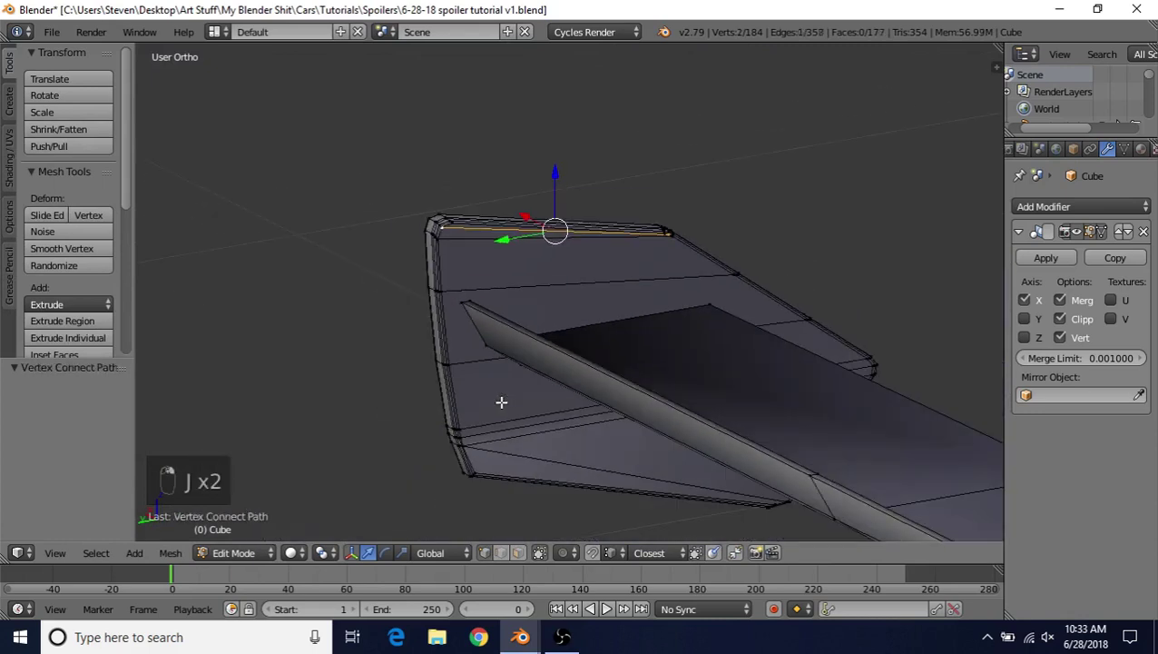
# Step: Bevel the edge loop at the end plate's bottom rear corner with 2 segments and check the rounding in Object Mode
pyautogui.keyDown('shift'); pyautogui.moveTo(501, 402); pyautogui.dragTo(539, 299, button='middle'); pyautogui.keyUp('shift')
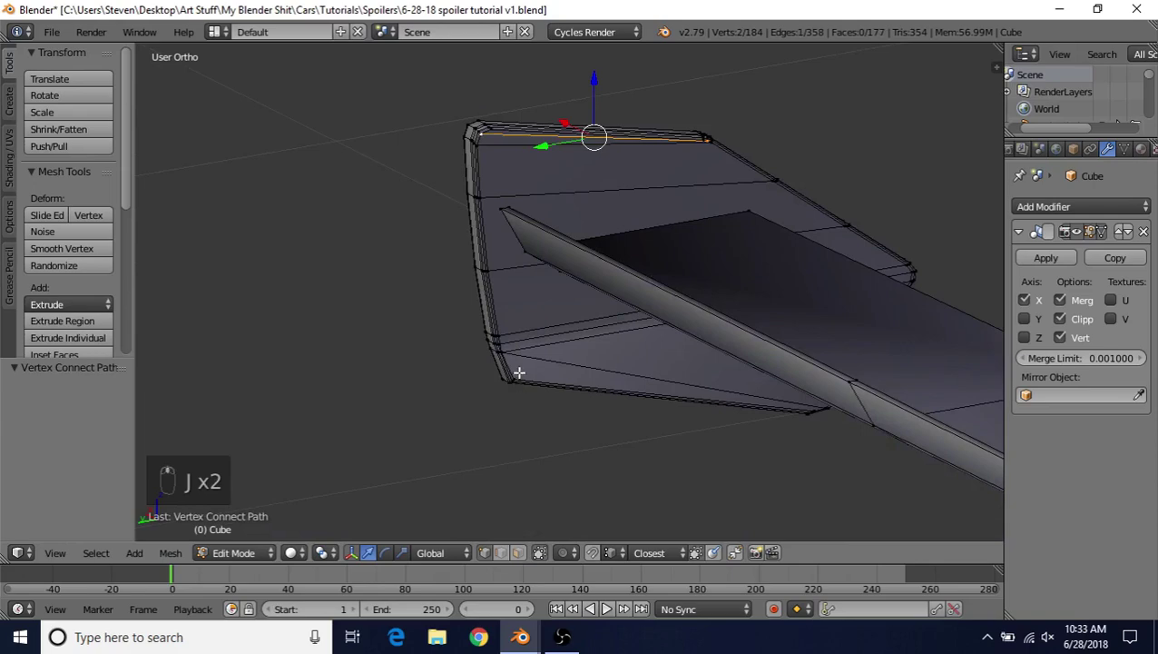
pyautogui.moveTo(520, 372); pyautogui.dragTo(796, 329, button='middle')
pyautogui.scroll(2, 796, 329)
pyautogui.moveTo(702, 396); pyautogui.dragTo(678, 341, button='middle')
pyautogui.scroll(3, 662, 361)
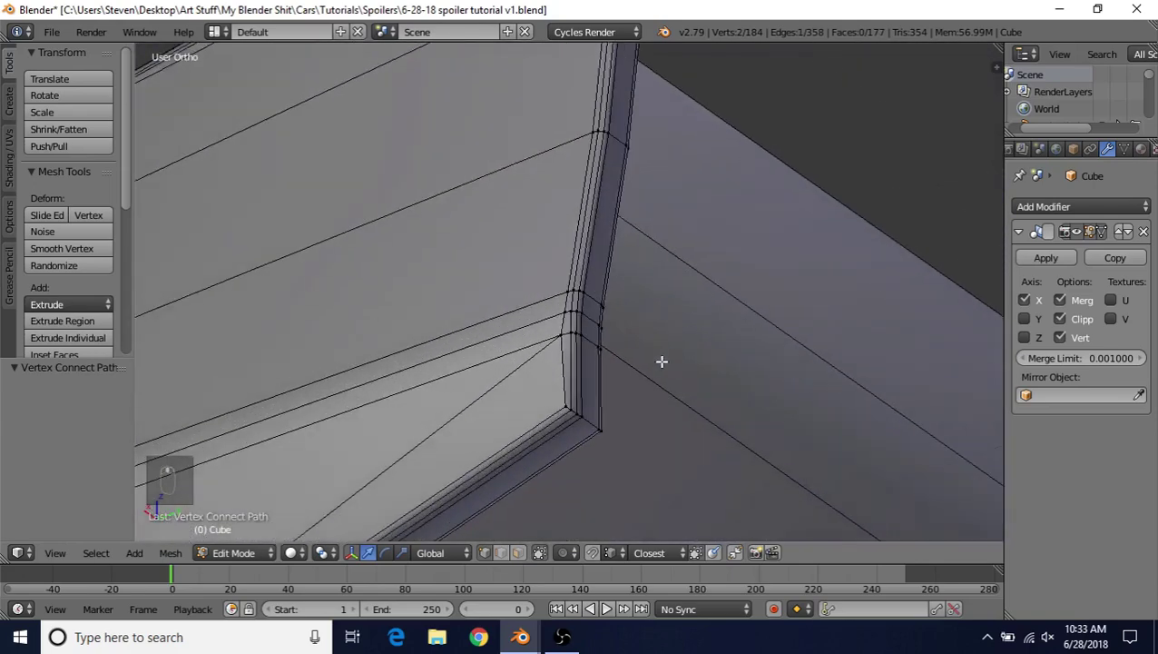
pyautogui.keyDown('alt'); pyautogui.rightClick(588, 421); pyautogui.keyUp('alt')
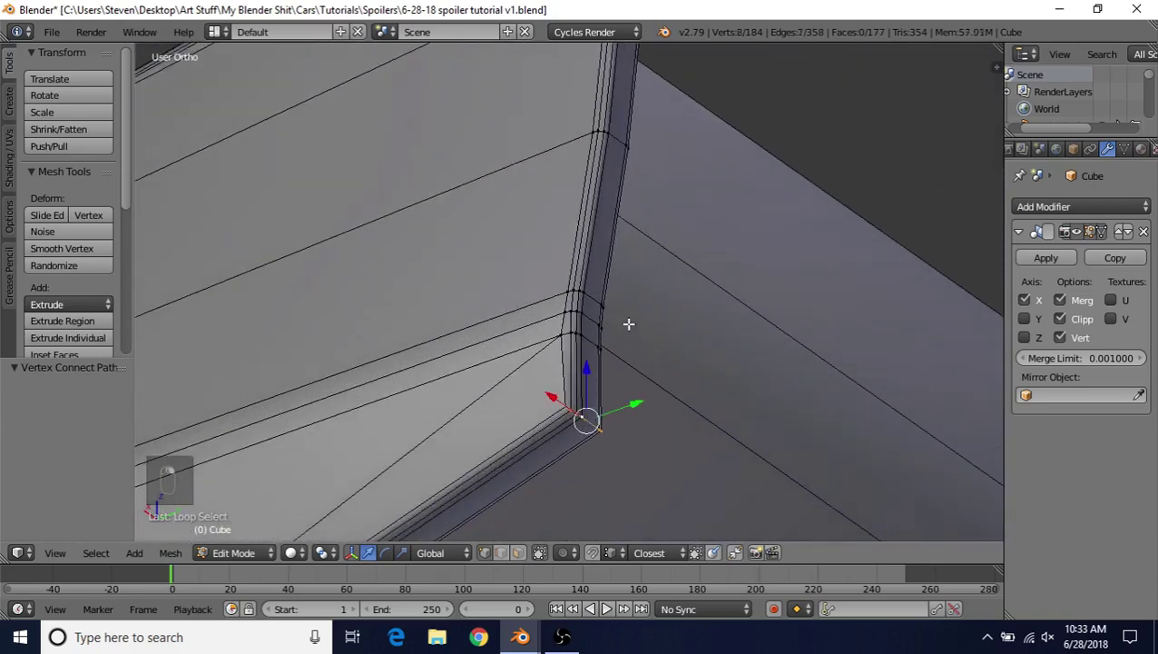
pyautogui.hotkey('ctrl', 'b')
pyautogui.scroll(1, 671, 222)
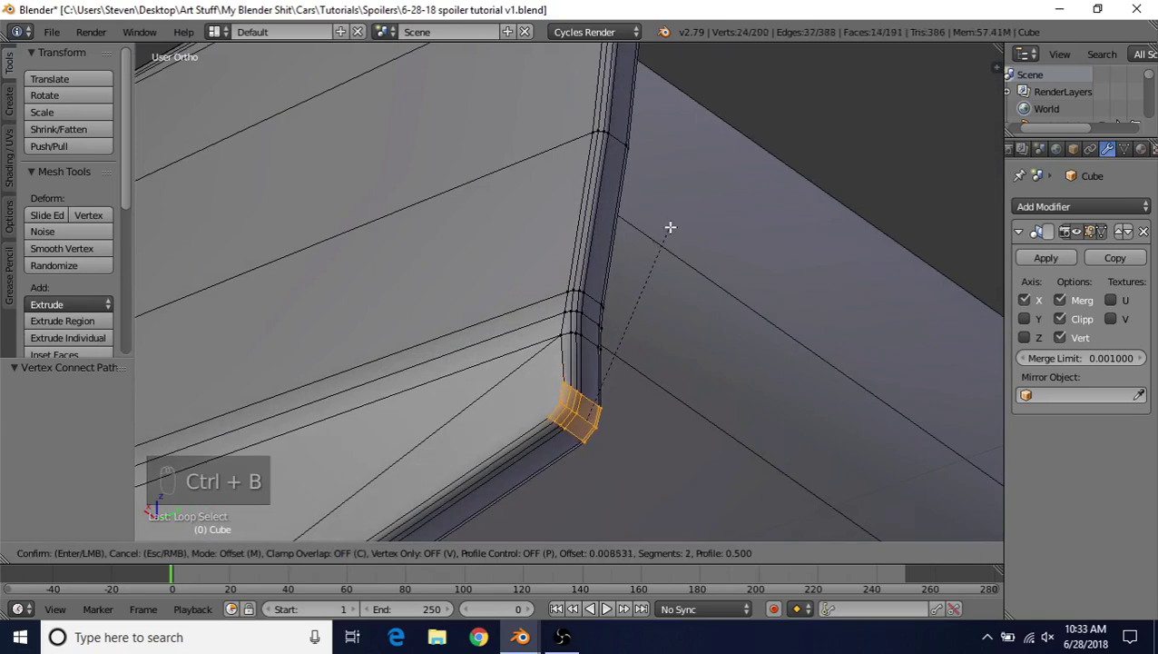
pyautogui.click(649, 343)
pyautogui.press('Tab')
pyautogui.scroll(-5, 639, 366)
pyautogui.moveTo(638, 367); pyautogui.dragTo(699, 304, button='middle')
pyautogui.press('Tab')
# Step: Dissolve the diagonal edge crossing the lower part of the end plate's outer face
pyautogui.scroll(5, 699, 303)
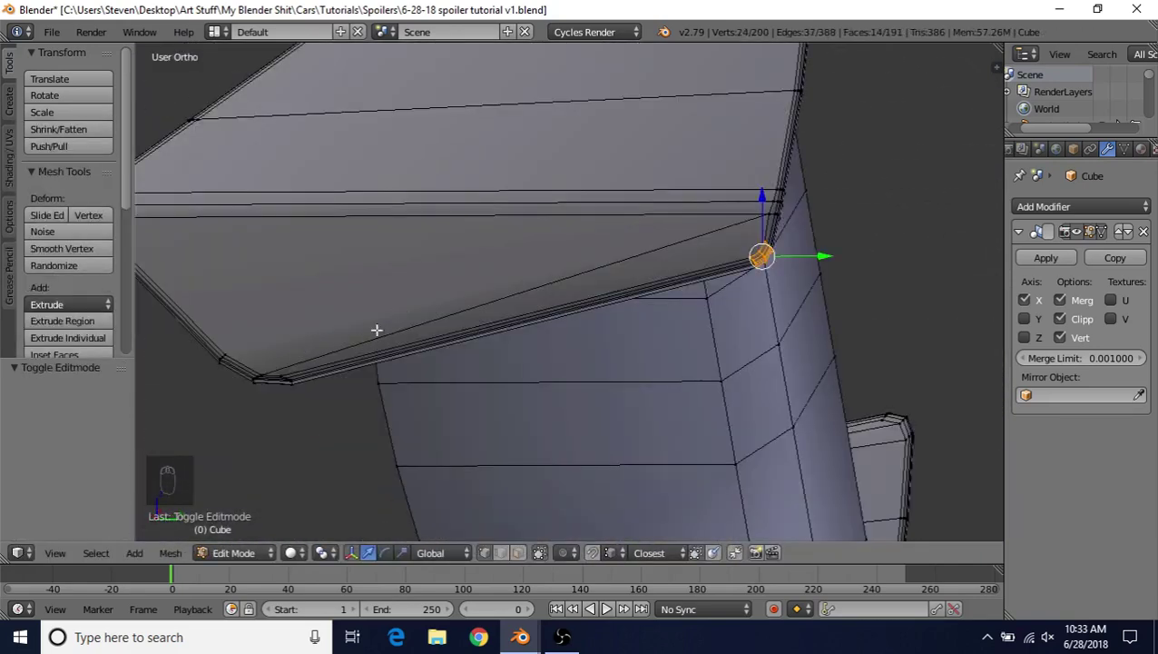
pyautogui.rightClick(469, 302)
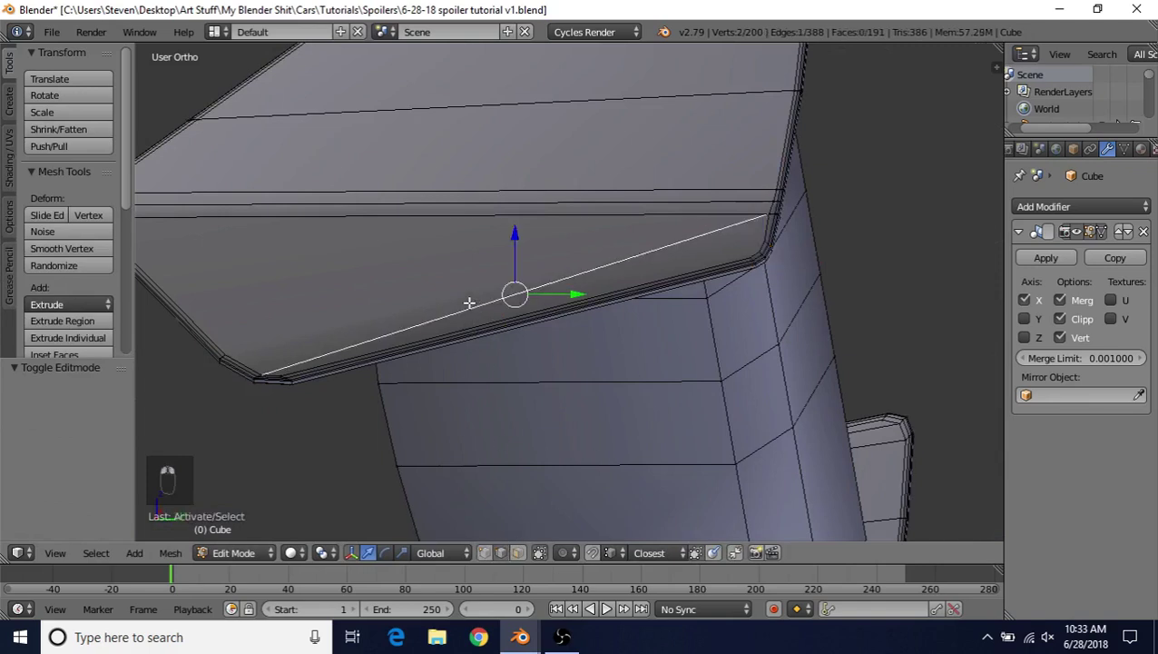
pyautogui.press('Delete')
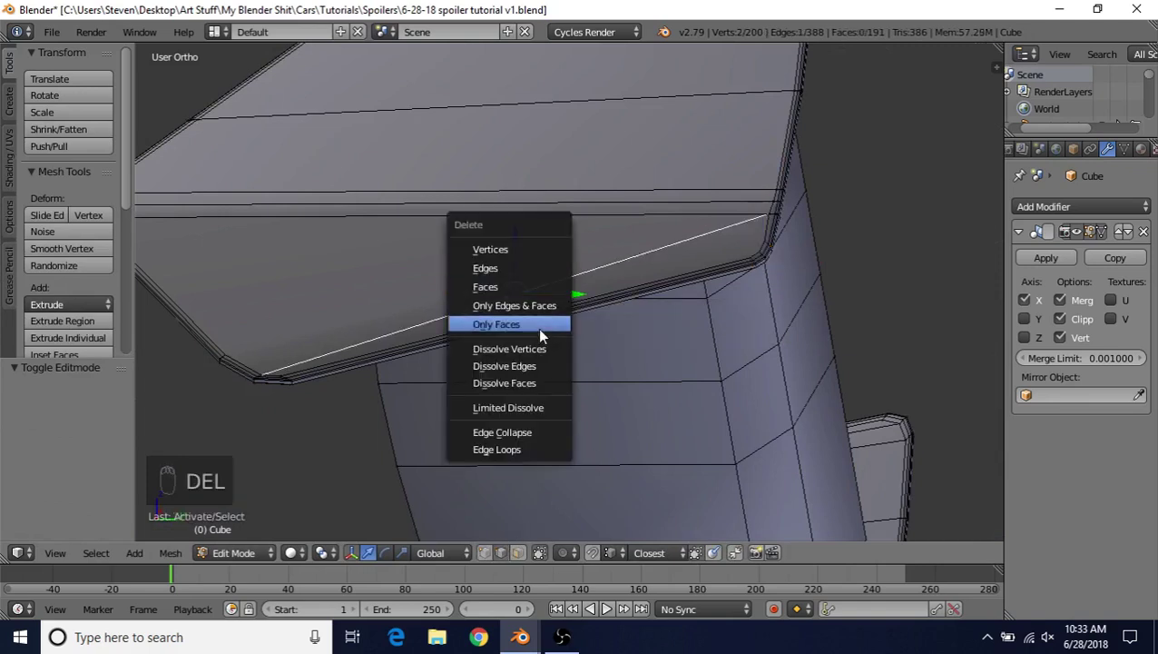
pyautogui.click(525, 367)
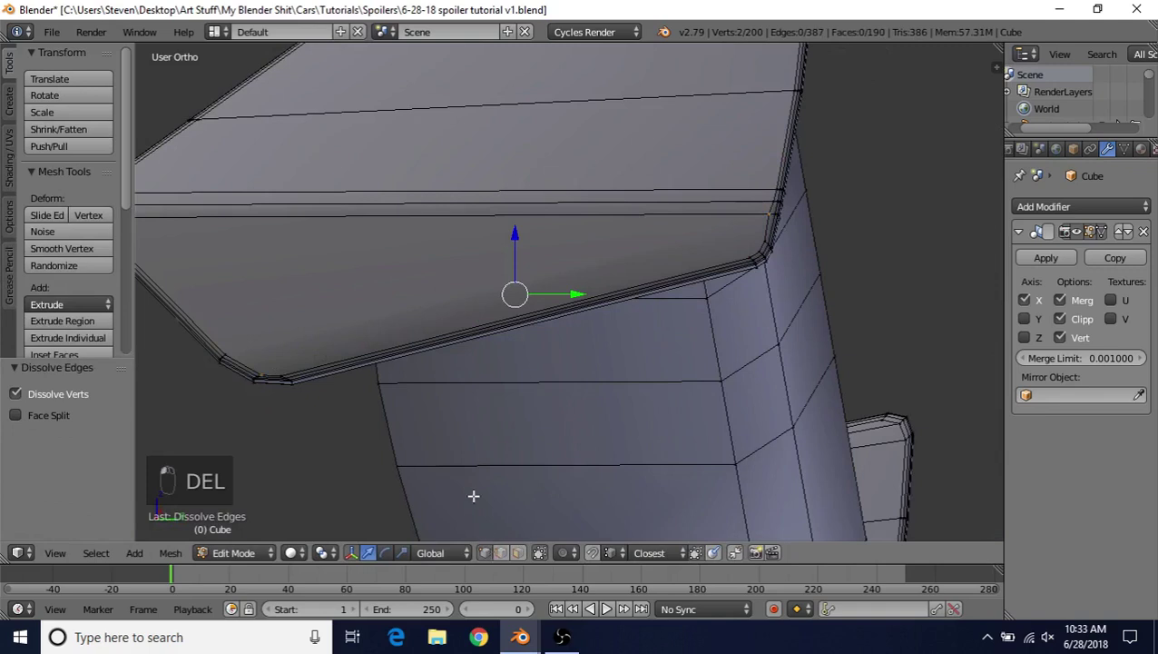
# Step: Connect the middle bevel vertices of the bottom front and bottom rear corners with an edge across the outer face
pyautogui.rightClick(262, 368)
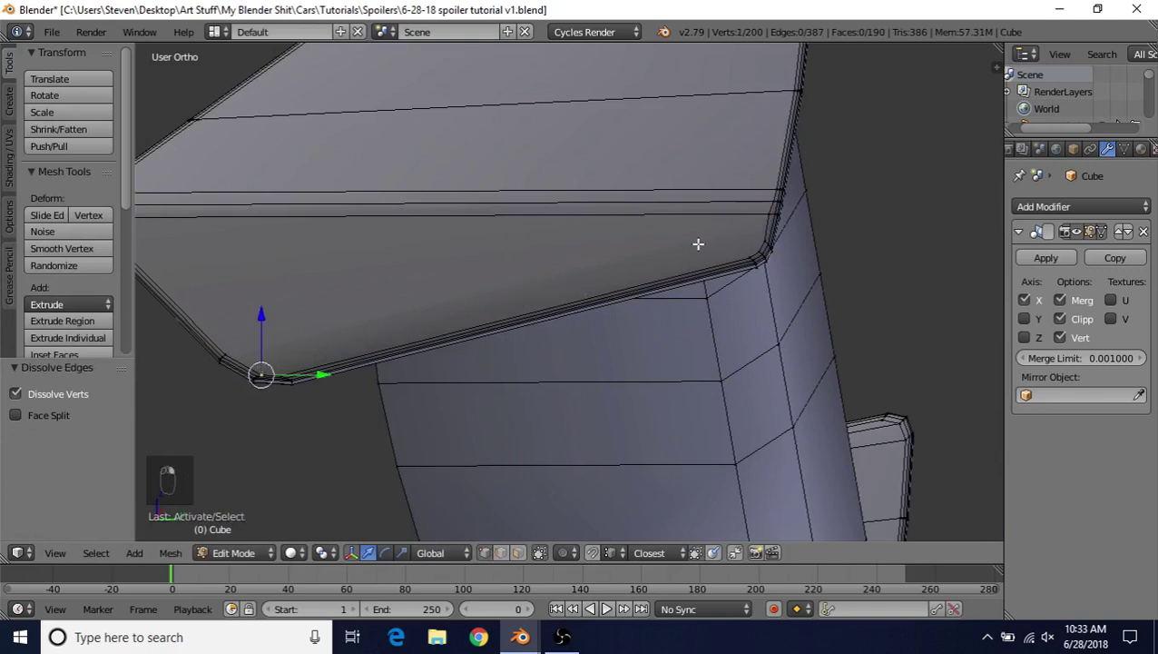
pyautogui.keyDown('shift'); pyautogui.rightClick(754, 244); pyautogui.keyUp('shift')
pyautogui.press('j')
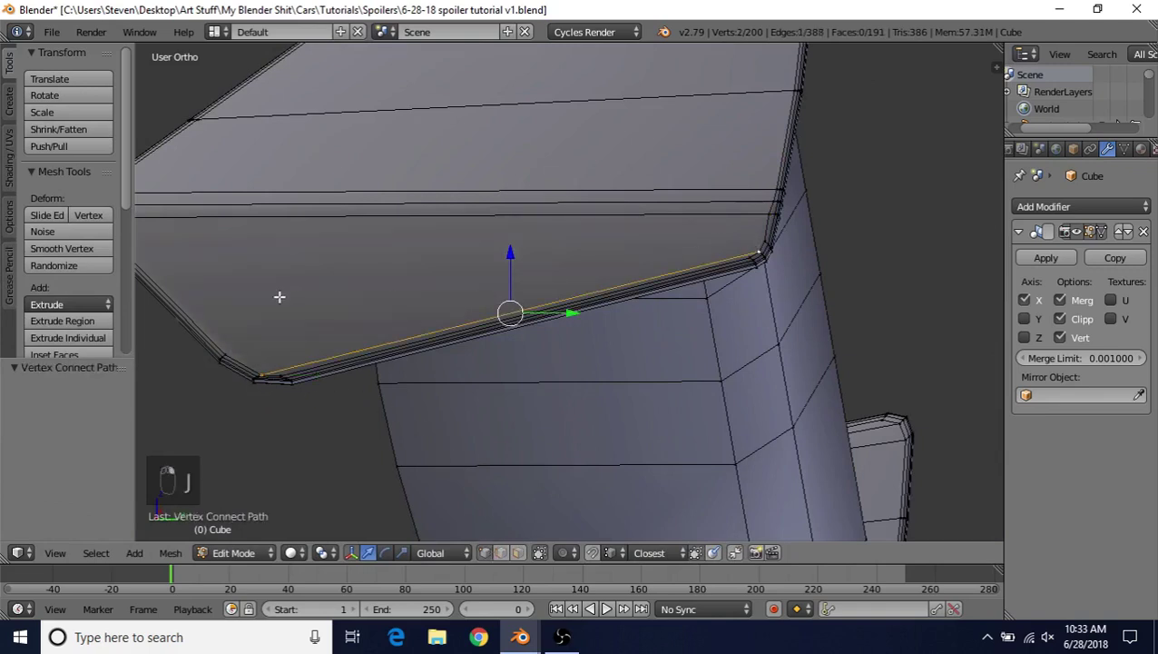
# Step: Connect the uppermost bevel vertices of the two bottom corners across the outer face and check the result in Object Mode
pyautogui.rightClick(250, 345)
pyautogui.keyDown('shift'); pyautogui.rightClick(753, 244); pyautogui.keyUp('shift')
pyautogui.press('j')
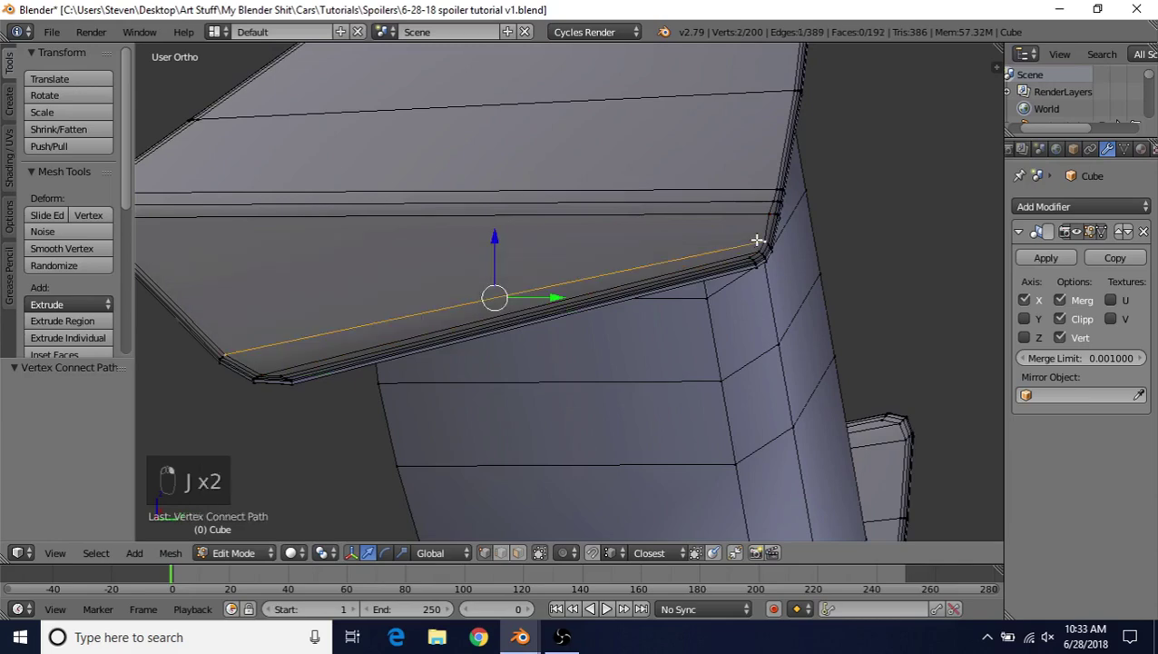
pyautogui.scroll(-4, 636, 362)
pyautogui.press('Tab')
pyautogui.scroll(-1, 599, 349)
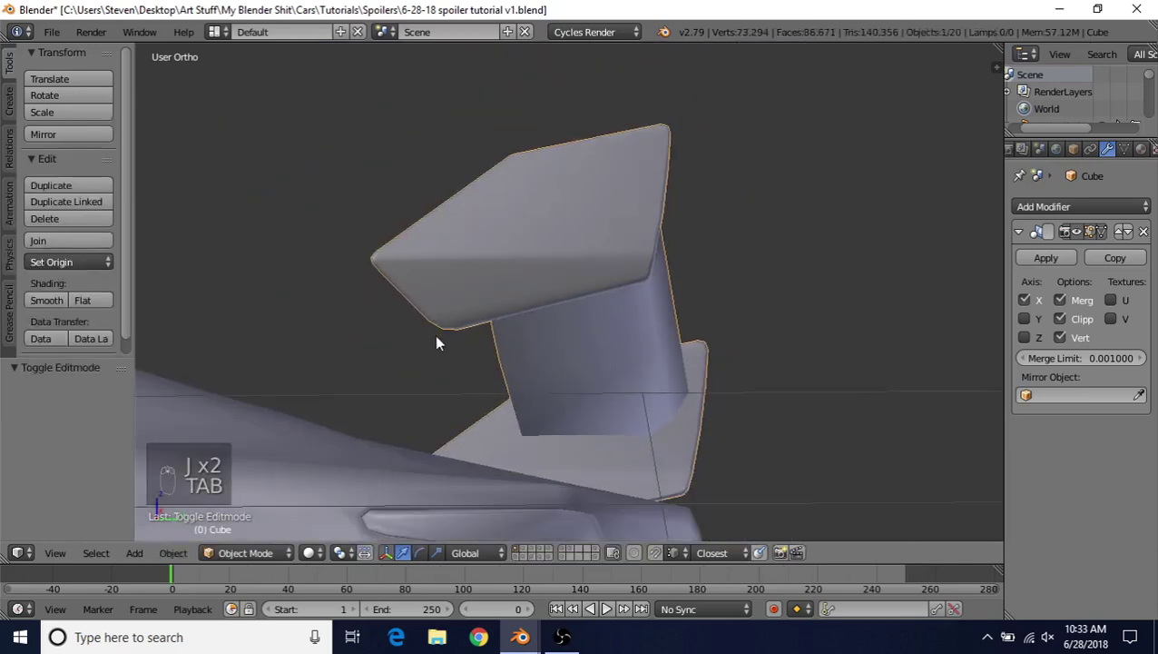
# Step: Dissolve the diagonal edge crossing the lower part of the end plate's inner face
pyautogui.moveTo(436, 342); pyautogui.dragTo(414, 295, button='middle')
pyautogui.scroll(4, 418, 309)
pyautogui.press('Tab')
pyautogui.scroll(3, 423, 321)
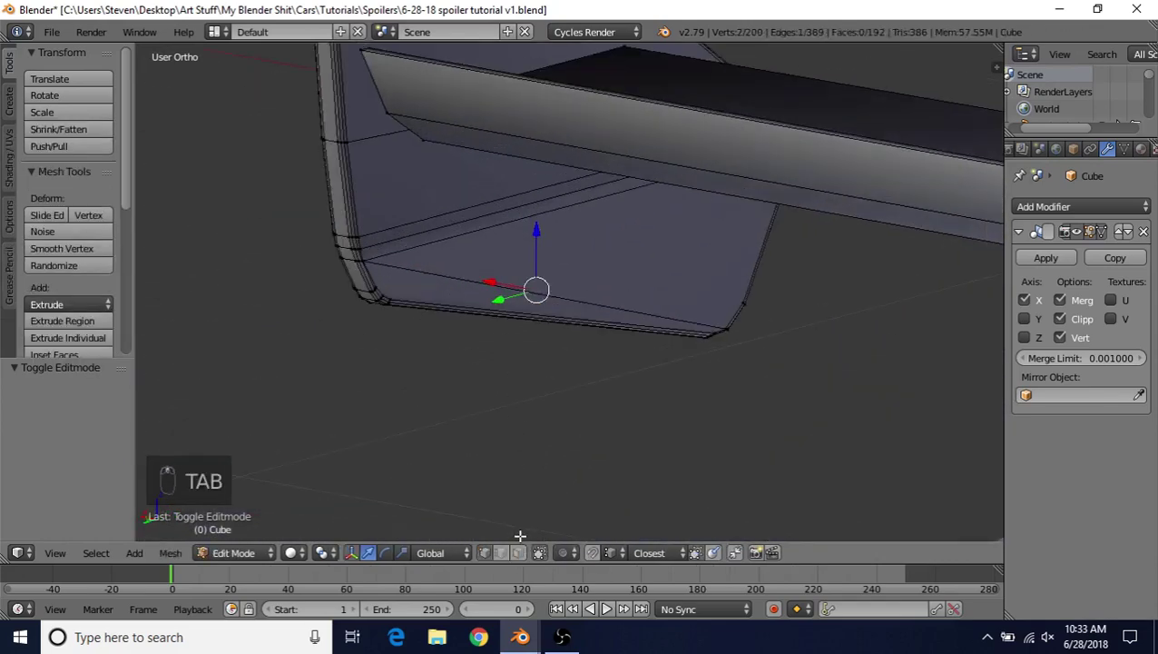
pyautogui.rightClick(579, 285)
pyautogui.press('Delete')
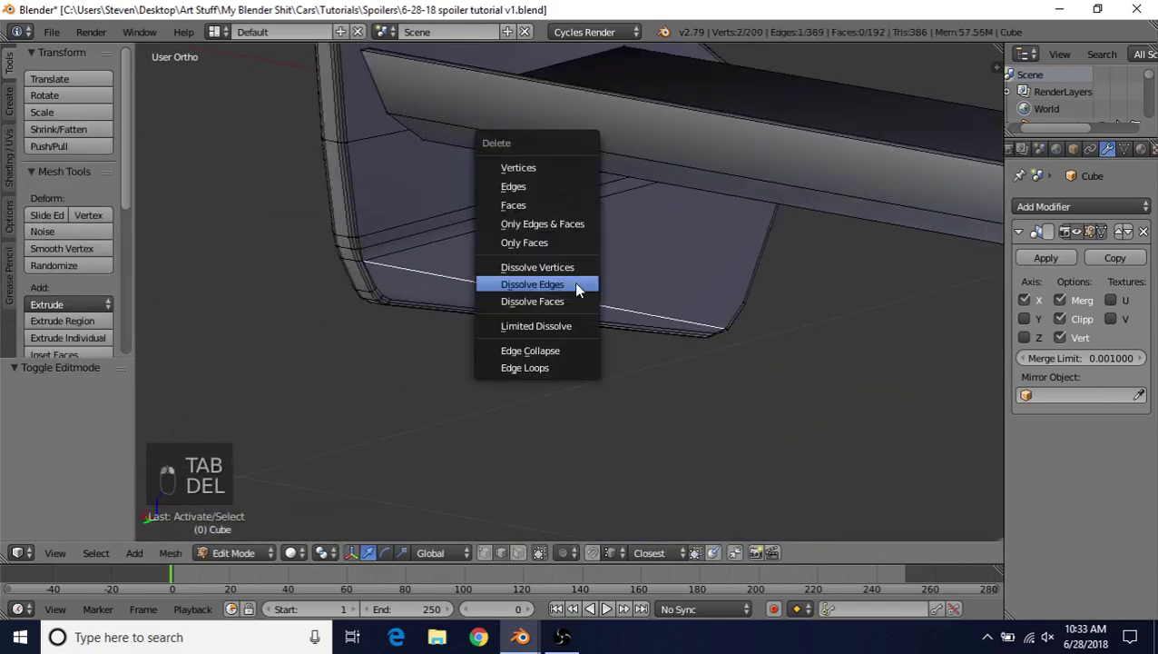
pyautogui.click(574, 281)
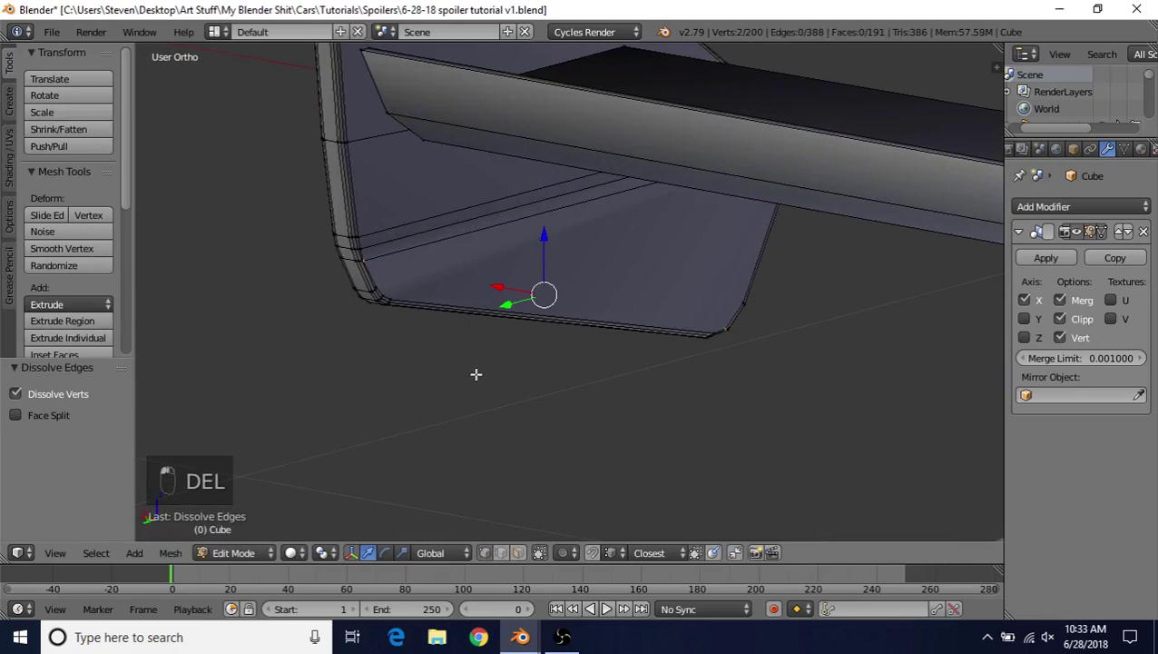
# Step: Connect the uppermost bevel vertices of the bottom rear and bottom front corners with an edge across the inner face
pyautogui.scroll(4, 459, 365)
pyautogui.rightClick(236, 258)
pyautogui.rightClick(236, 258)
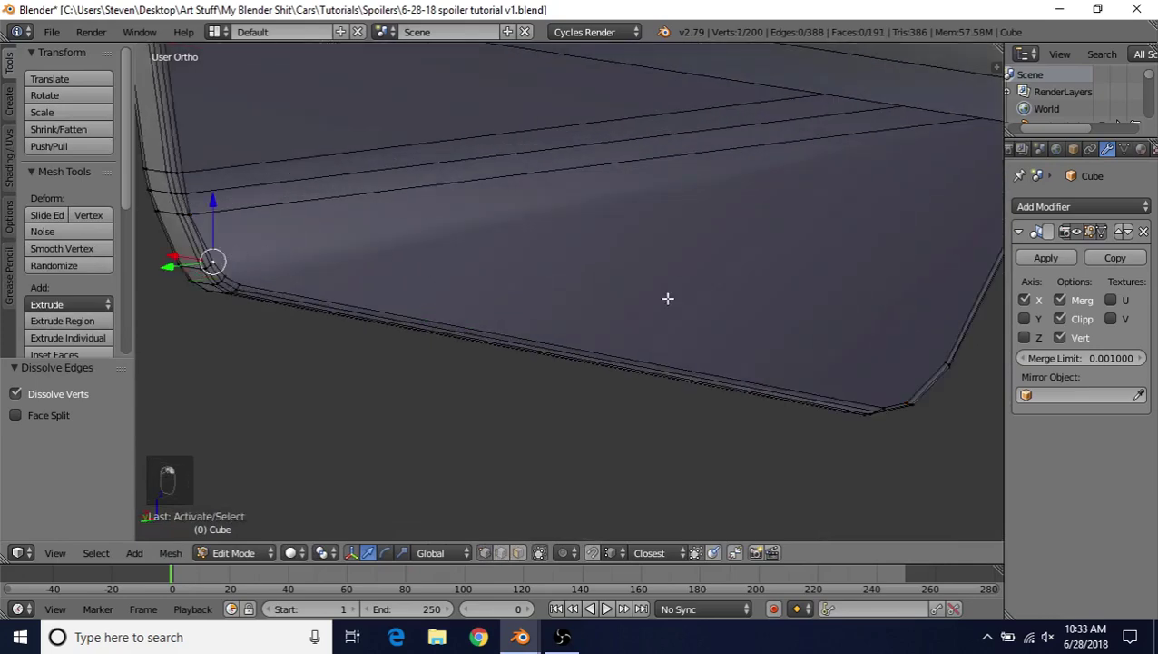
pyautogui.keyDown('shift'); pyautogui.rightClick(924, 351); pyautogui.keyUp('shift')
pyautogui.moveTo(923, 349); pyautogui.dragTo(895, 329, button='middle')
pyautogui.press('j')
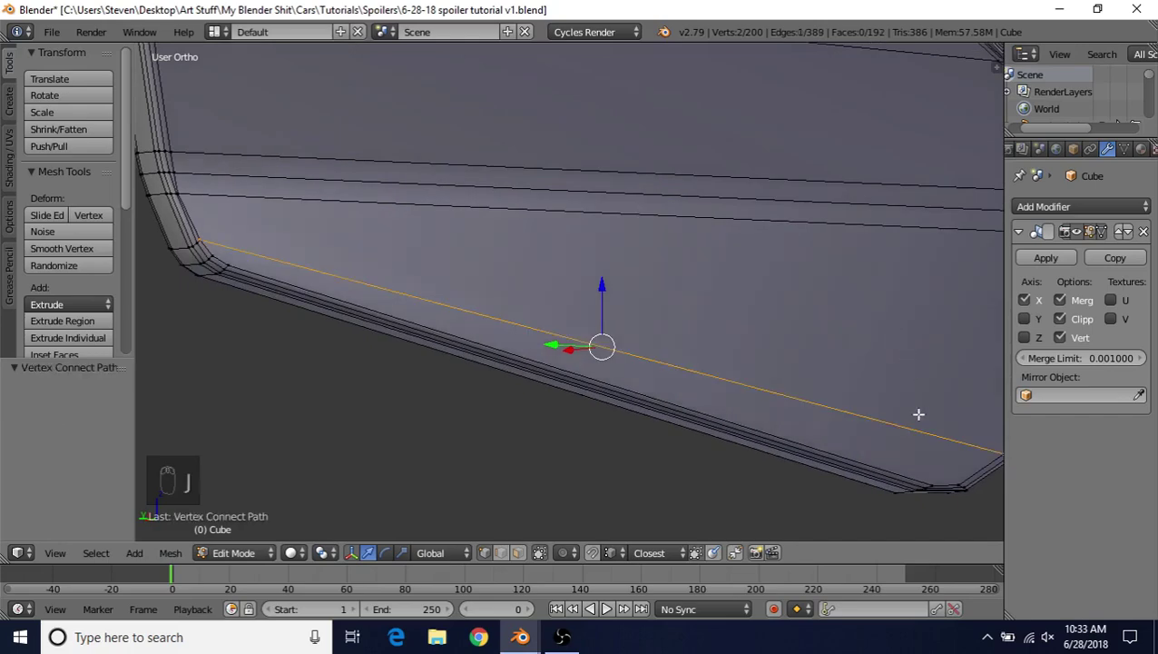
# Step: Connect the middle bevel vertices of the two bottom corners across the inner face and save the file
pyautogui.rightClick(954, 468)
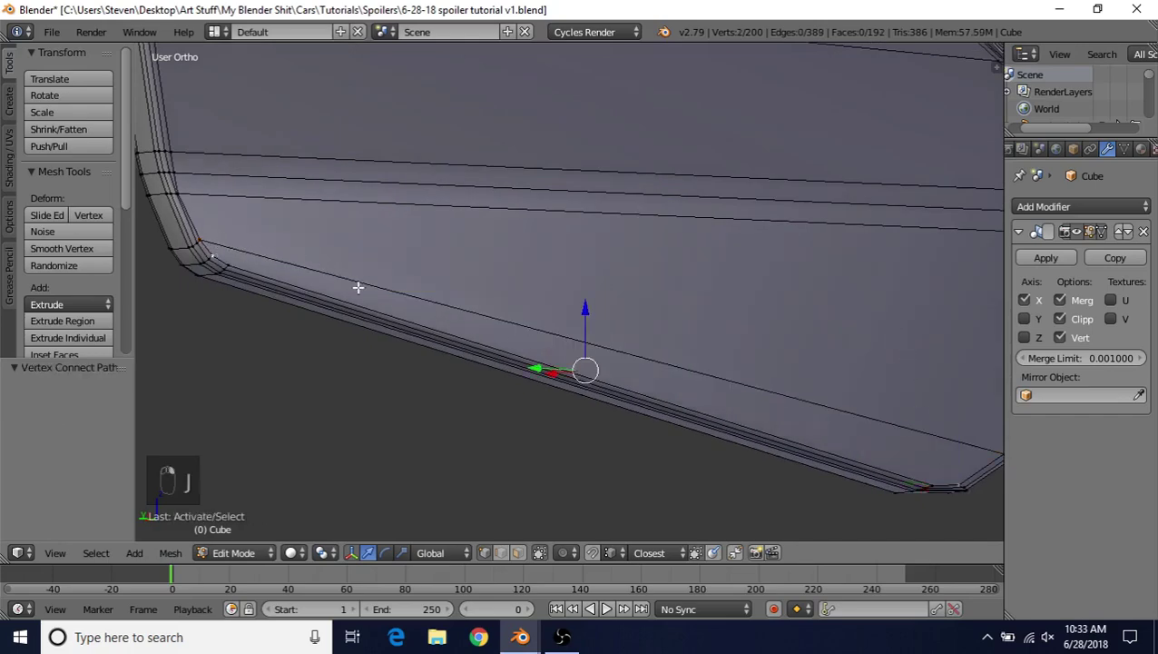
pyautogui.press('j')
pyautogui.scroll(-6, 620, 384)
pyautogui.press('Tab')
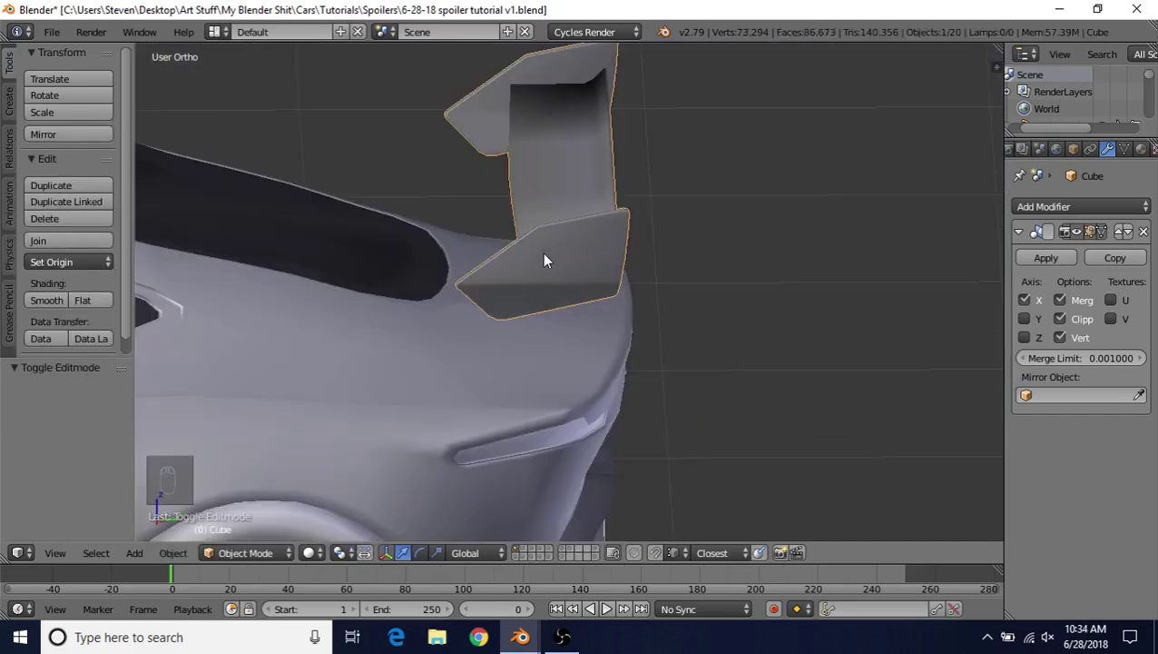
pyautogui.moveTo(544, 260); pyautogui.dragTo(509, 242, button='middle')
pyautogui.hotkey('ctrl', 's')
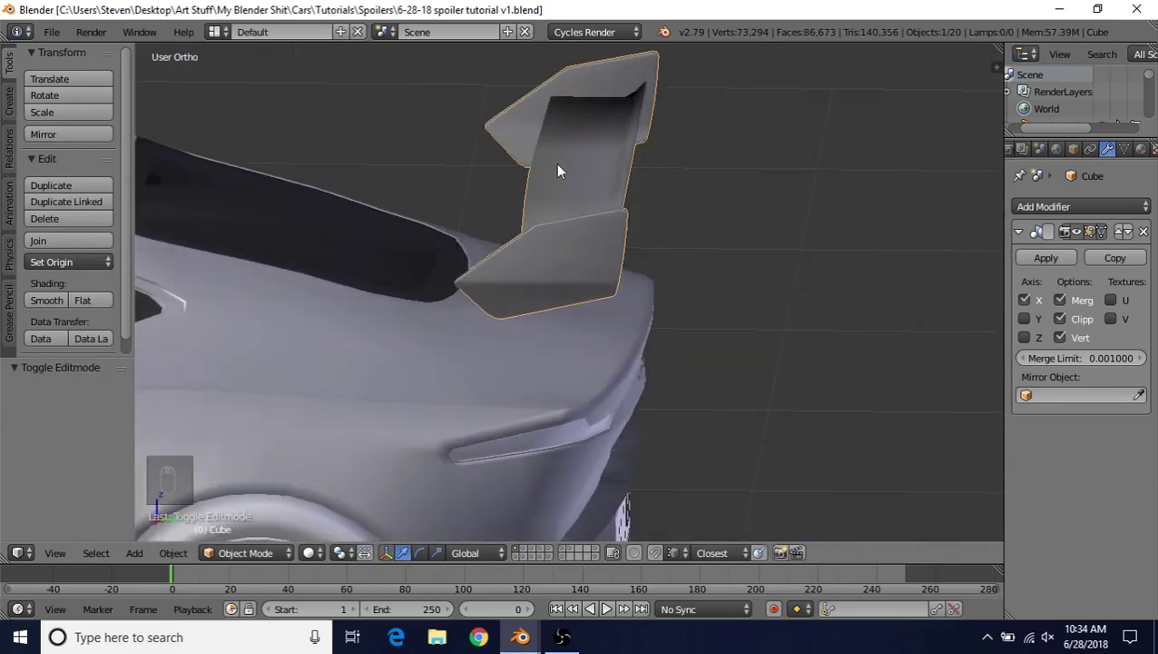
# Step: Select all geometry linked to the end plate in Edit Mode and hide it, leaving only the wing
pyautogui.press('Tab')
pyautogui.moveTo(557, 170); pyautogui.dragTo(573, 313, button='middle')
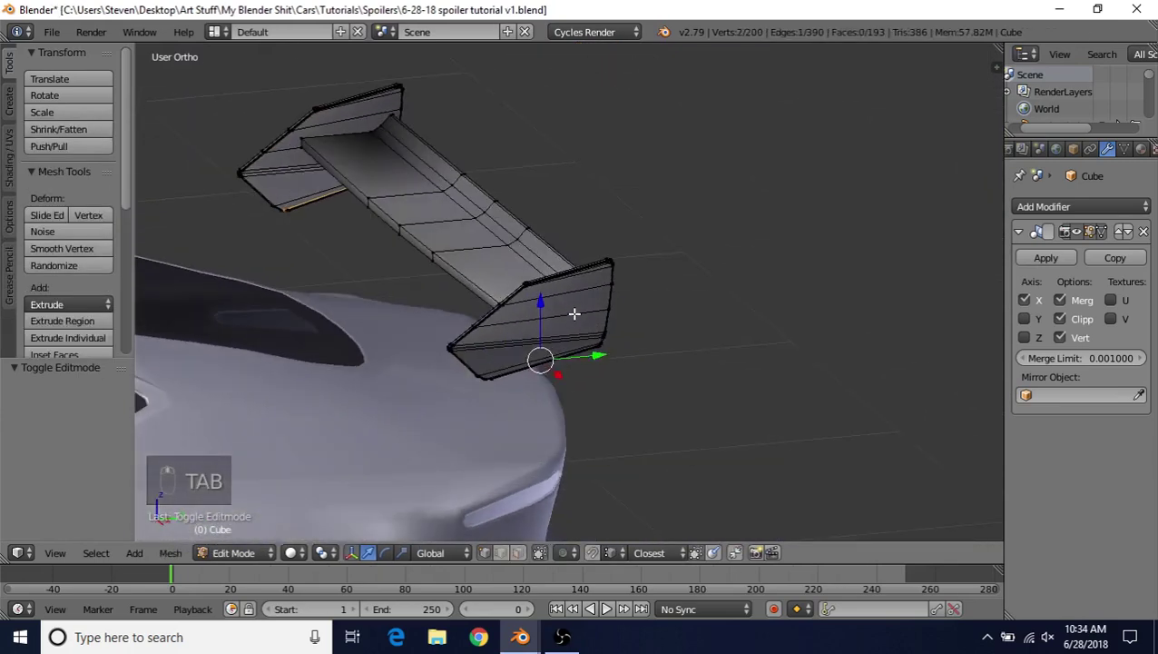
pyautogui.hotkey('ctrl', 'l')
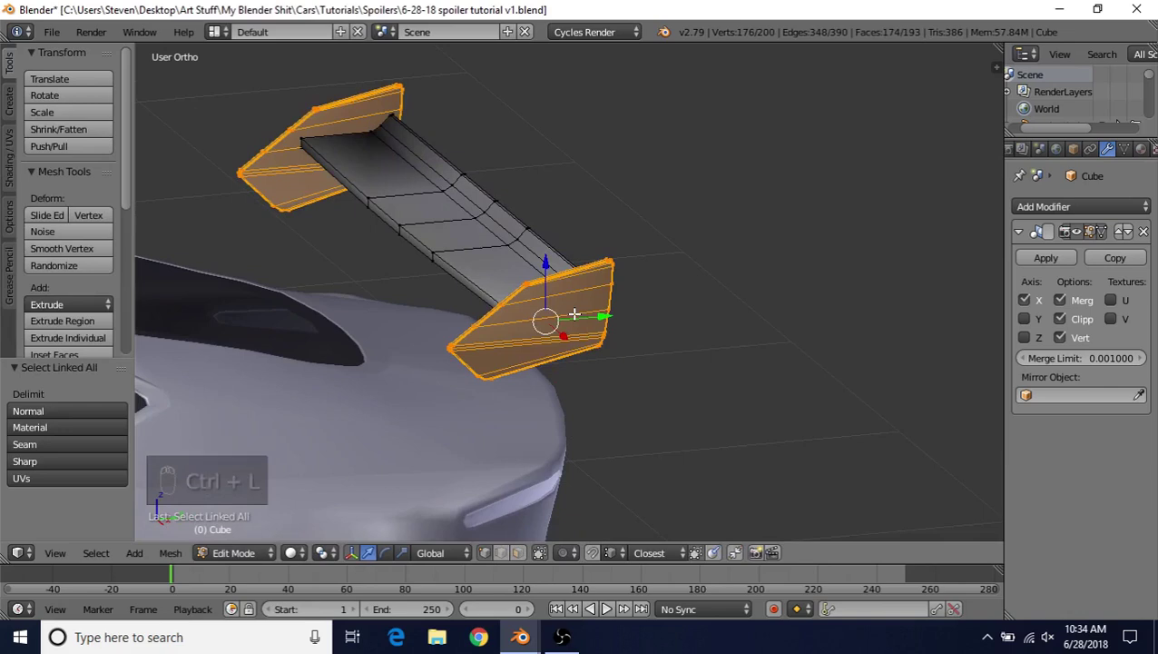
pyautogui.press('h')
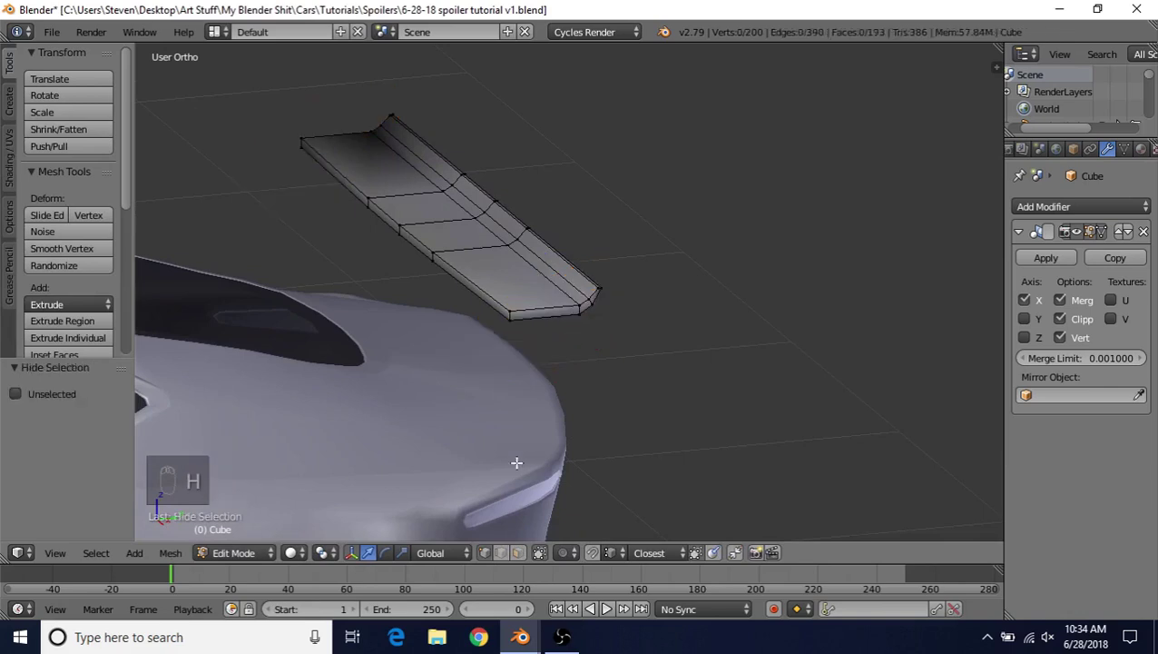
# Step: Bevel the wing's upper and lower perimeter edges with 3 segments and an offset of about 0.0025, and check the result in Object Mode
pyautogui.scroll(2, 536, 331)
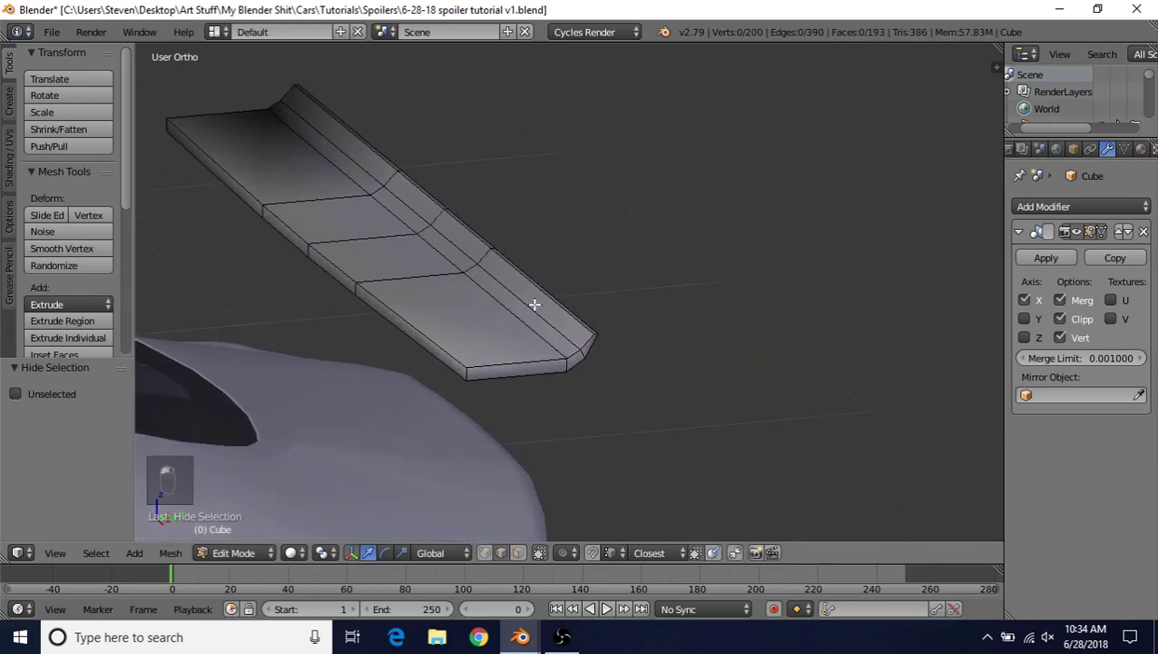
pyautogui.keyDown('alt'); pyautogui.rightClick(396, 311); pyautogui.keyUp('alt')
pyautogui.keyDown('alt'); pyautogui.keyDown('shift'); pyautogui.rightClick(380, 327); pyautogui.keyUp('shift'); pyautogui.keyUp('alt')
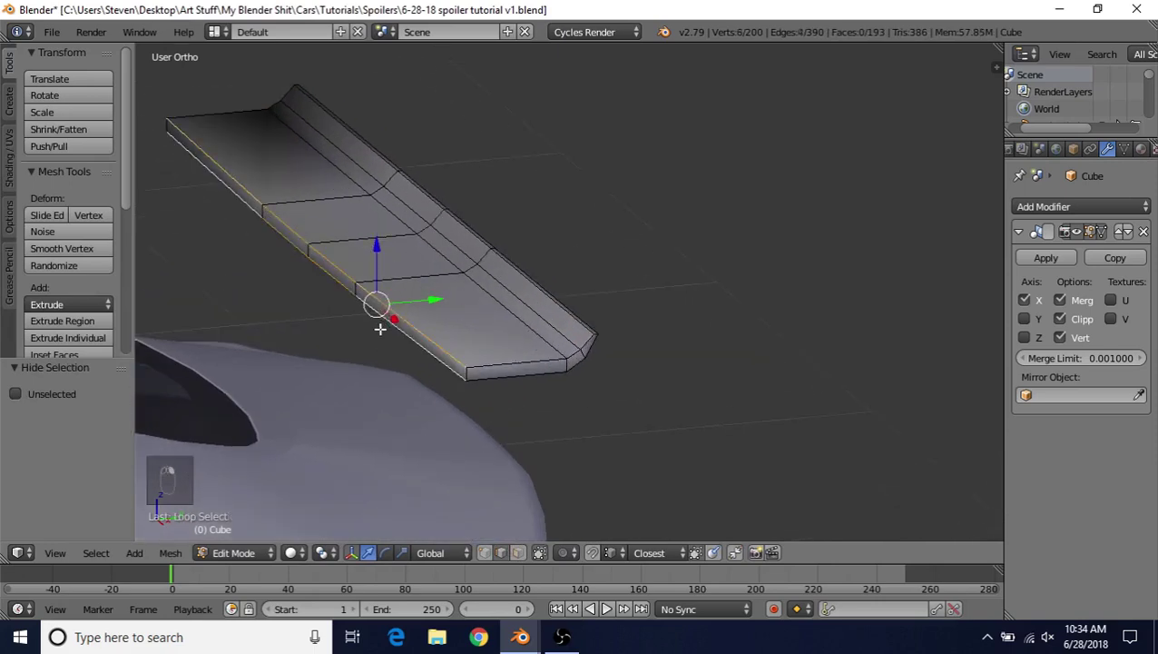
pyautogui.keyDown('alt'); pyautogui.keyDown('shift'); pyautogui.rightClick(529, 359); pyautogui.keyUp('shift'); pyautogui.keyUp('alt')
pyautogui.keyDown('alt'); pyautogui.keyDown('shift'); pyautogui.rightClick(529, 382); pyautogui.keyUp('shift'); pyautogui.keyUp('alt')
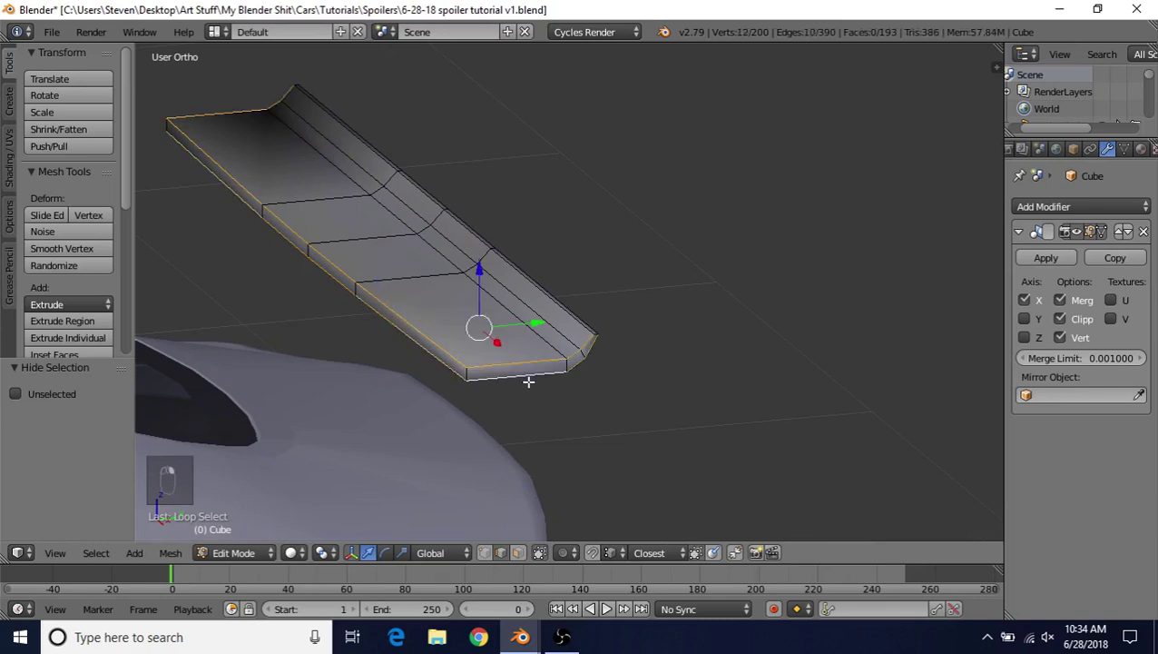
pyautogui.keyDown('alt'); pyautogui.keyDown('shift'); pyautogui.rightClick(551, 277); pyautogui.keyUp('shift'); pyautogui.keyUp('alt')
pyautogui.keyDown('alt'); pyautogui.keyDown('shift'); pyautogui.rightClick(555, 289); pyautogui.keyUp('shift'); pyautogui.keyUp('alt')
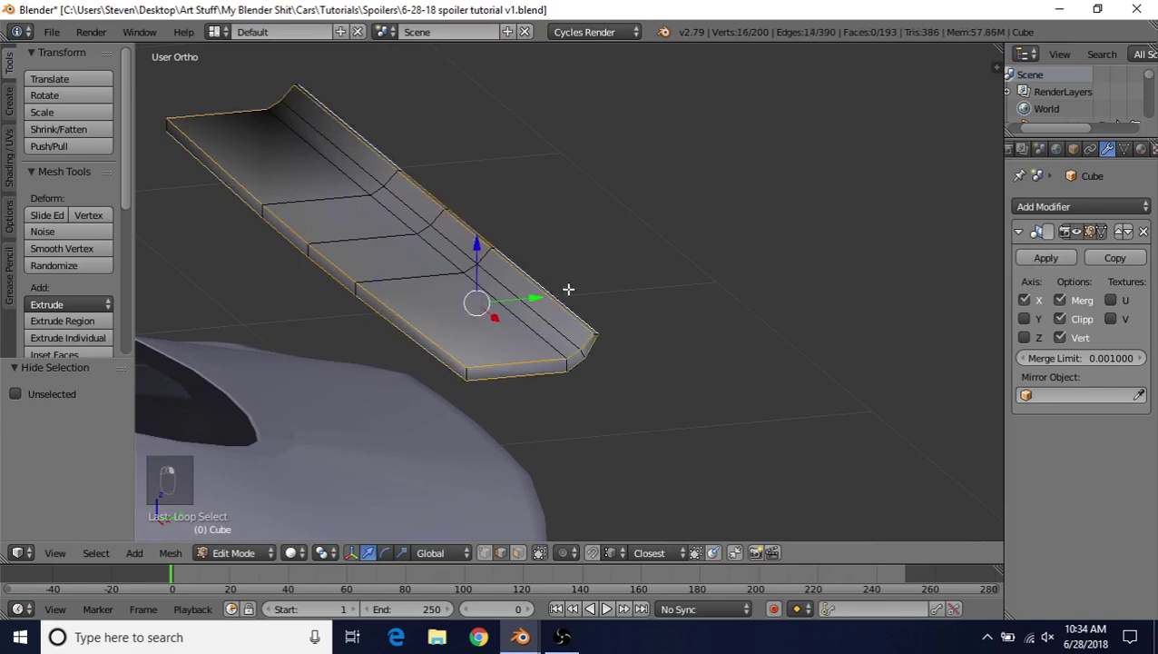
pyautogui.moveTo(324, 211); pyautogui.dragTo(404, 303, button='middle')
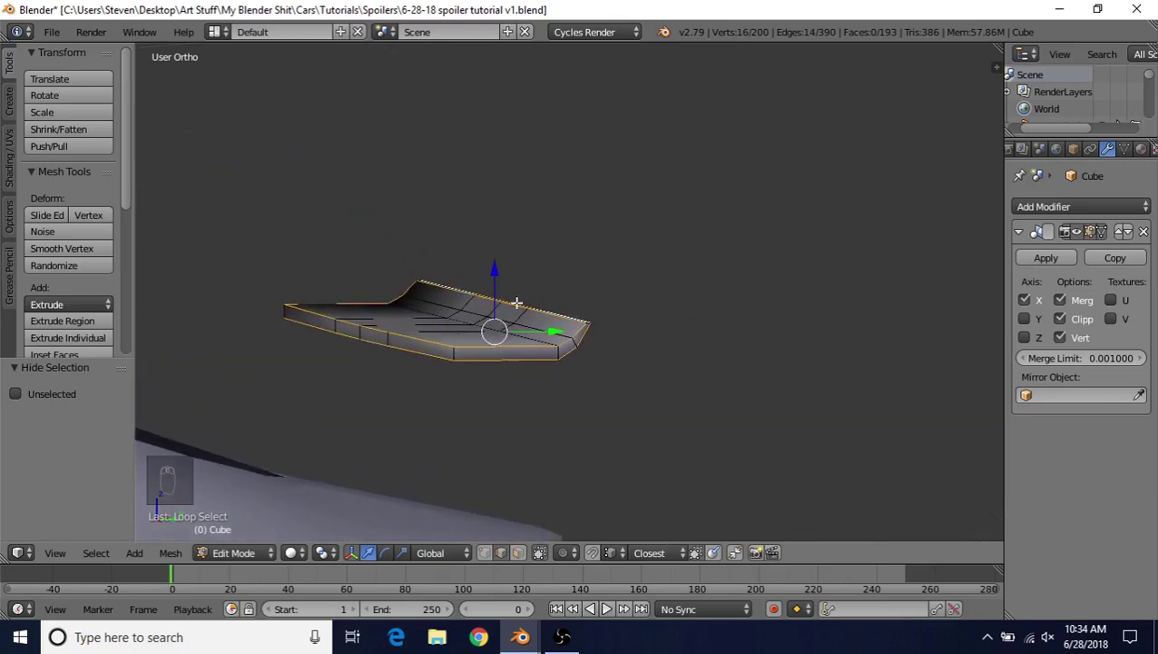
pyautogui.moveTo(532, 340); pyautogui.dragTo(404, 372, button='middle')
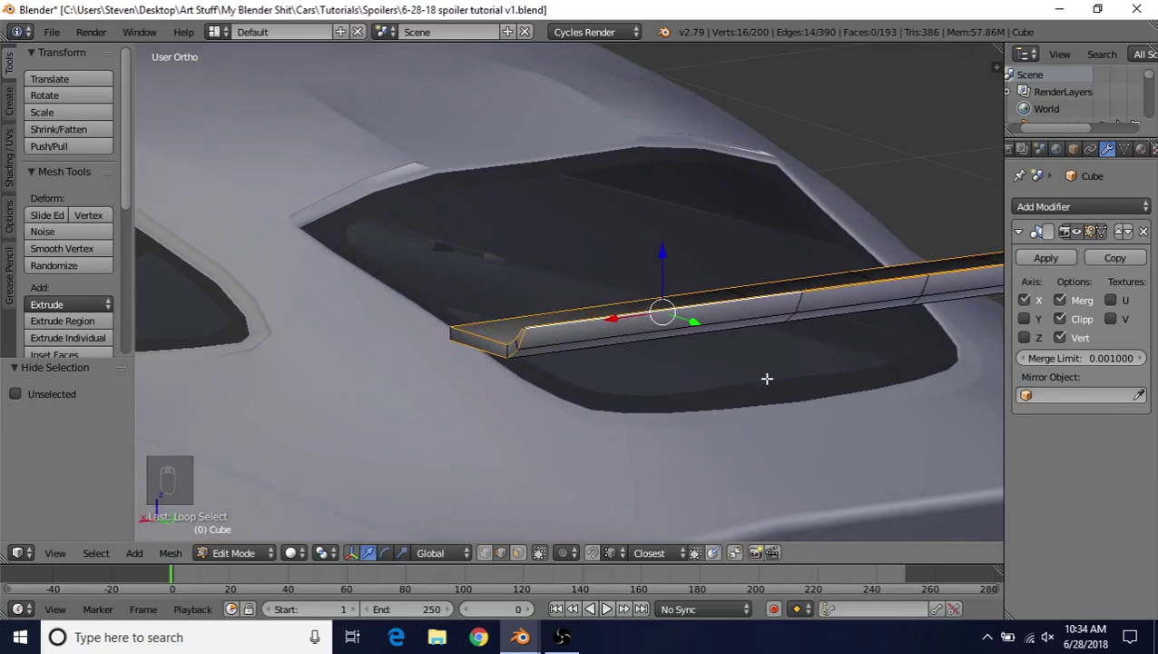
pyautogui.moveTo(767, 378); pyautogui.dragTo(838, 396, button='middle')
pyautogui.moveTo(644, 336); pyautogui.dragTo(641, 381, button='middle')
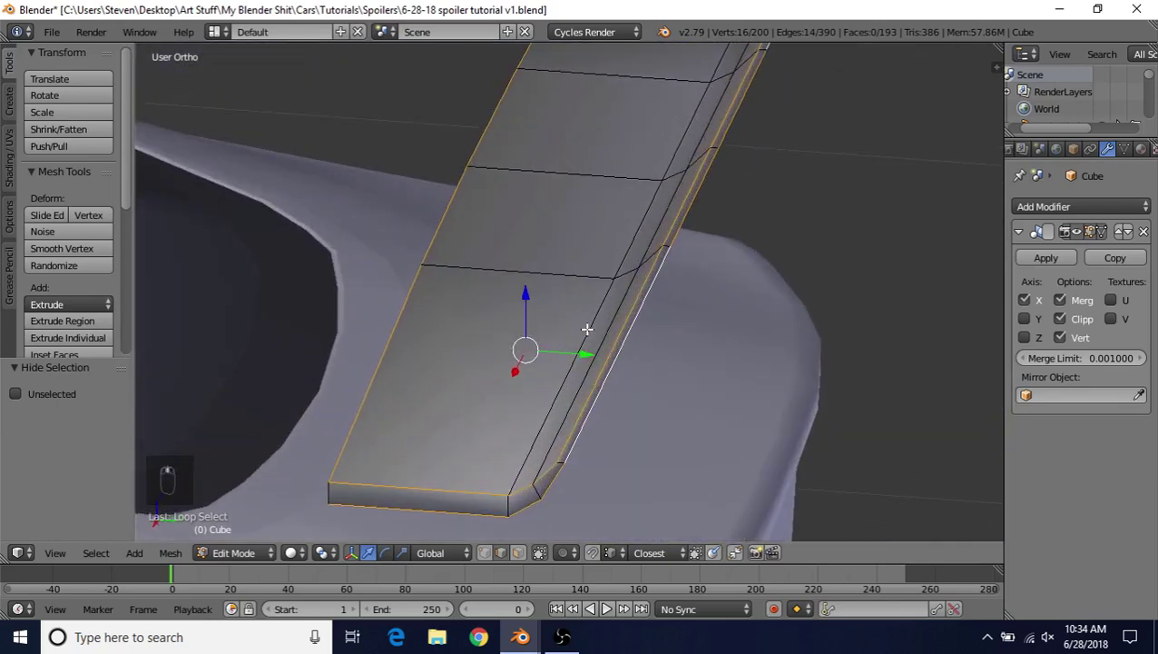
pyautogui.scroll(5, 588, 329)
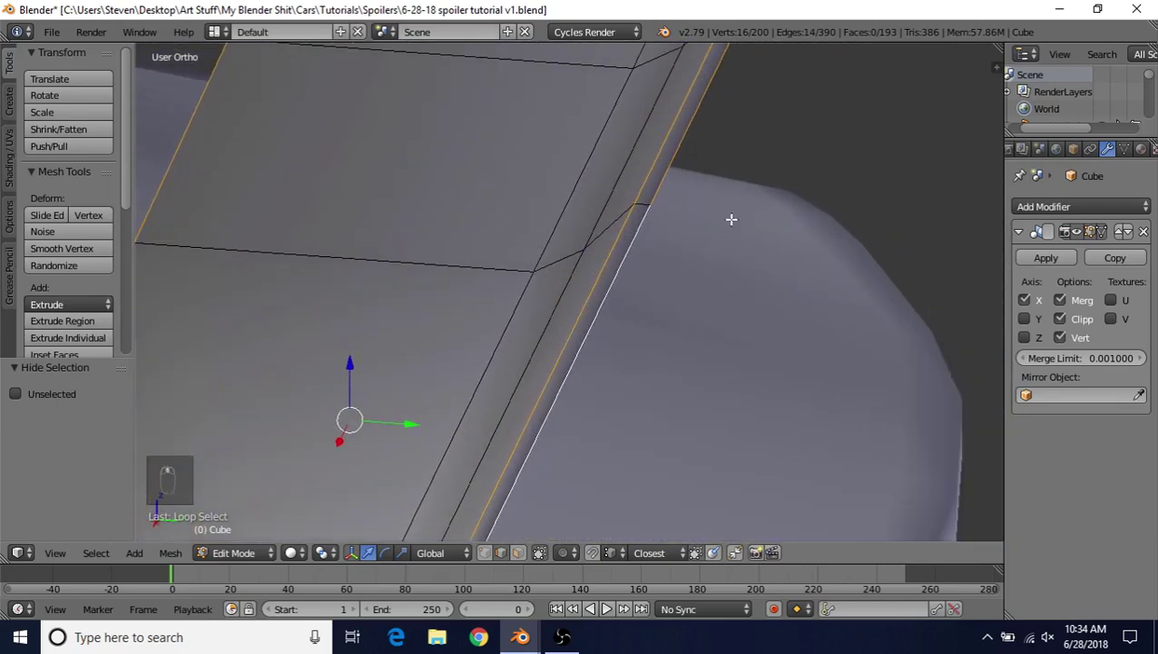
pyautogui.hotkey('ctrl', 'b')
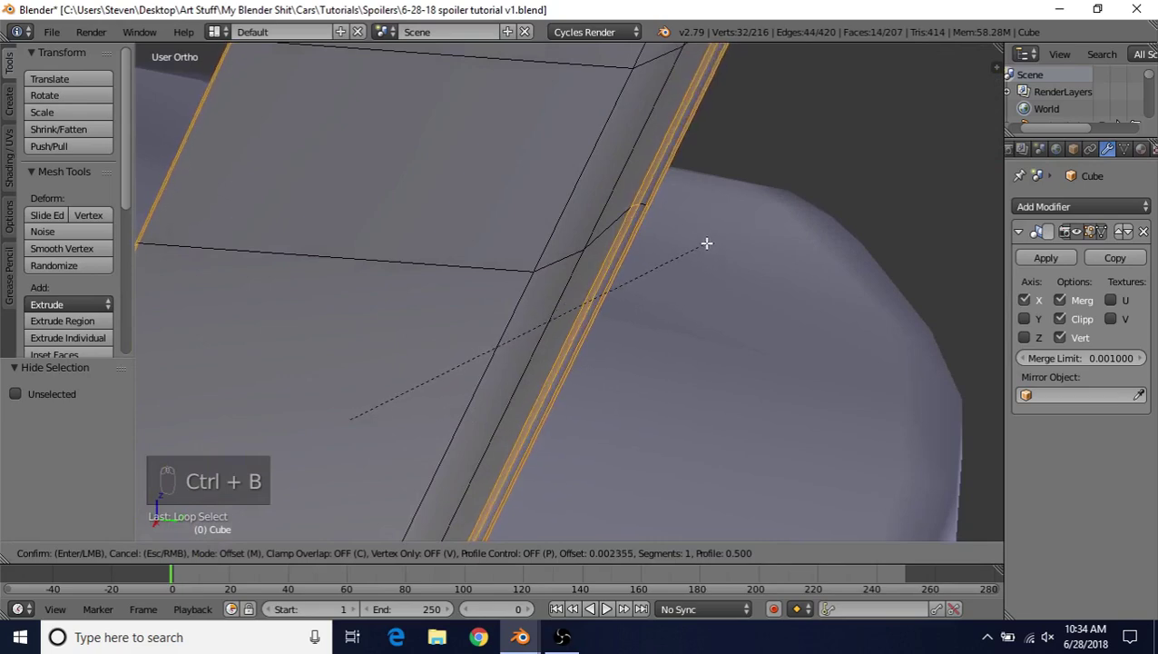
pyautogui.scroll(2, 706, 243)
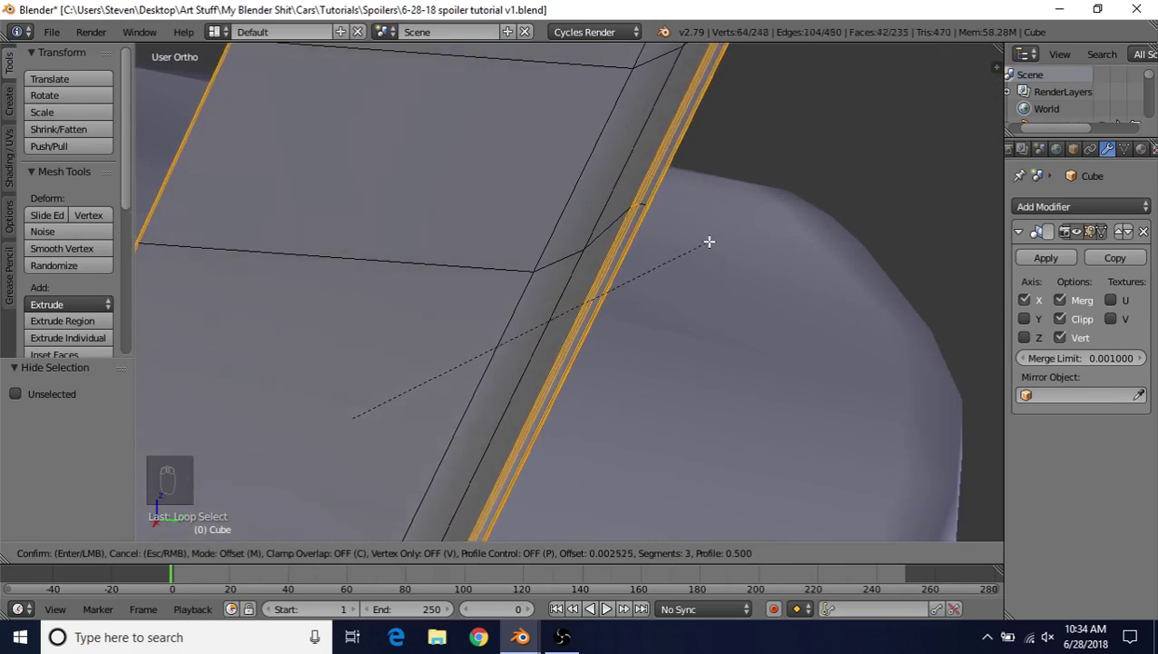
pyautogui.click(709, 241)
pyautogui.scroll(-5, 543, 357)
pyautogui.press('Tab')
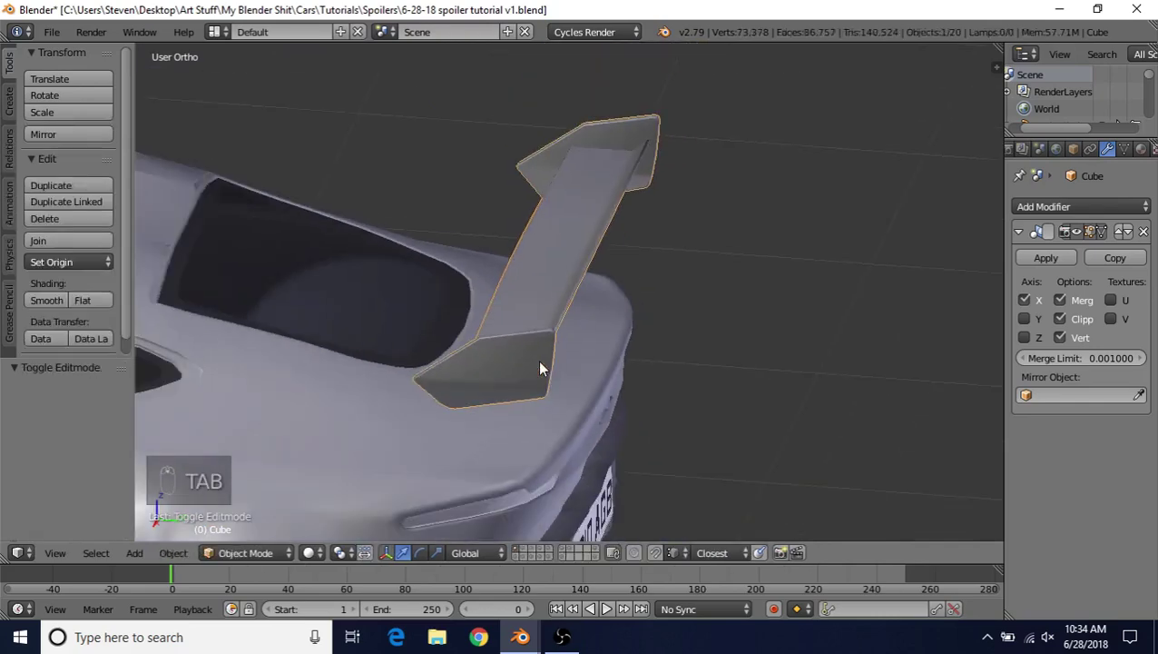
pyautogui.moveTo(508, 274); pyautogui.dragTo(541, 278, button='middle')
pyautogui.scroll(3, 600, 270)
pyautogui.press('Tab')
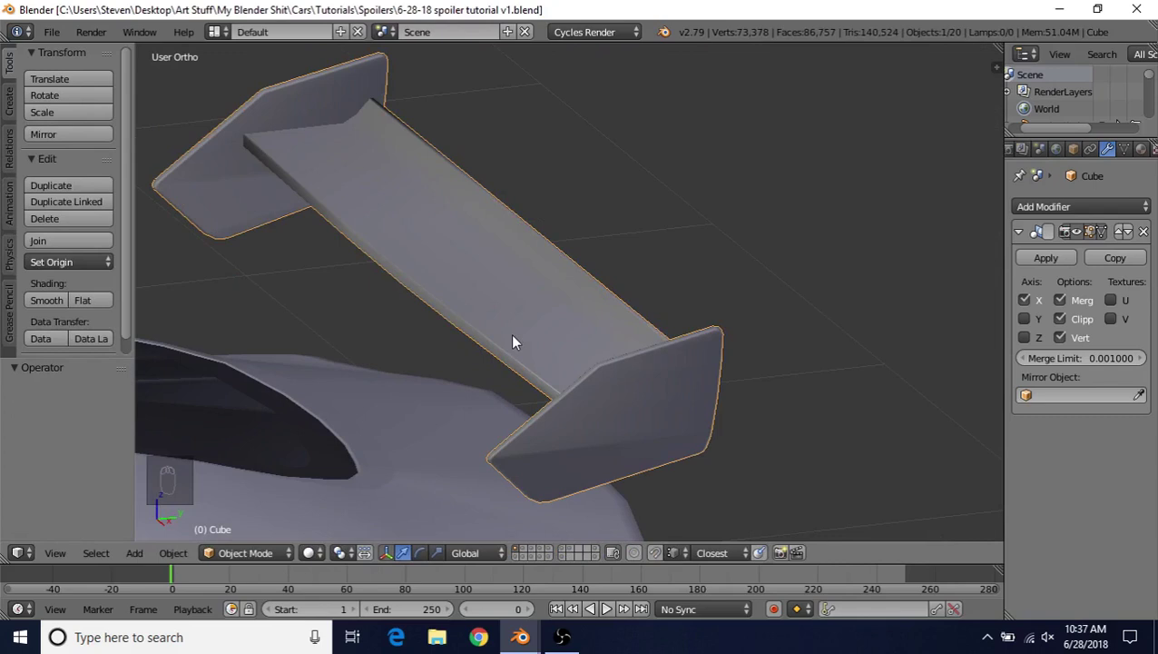
# Step: Bevel the vertical front and rear corner edges at the wing's outer end with 2 segments and an amount of about 0.012
pyautogui.press('Tab')
pyautogui.keyDown('shift'); pyautogui.scroll(-1, 528, 304); pyautogui.keyUp('shift')
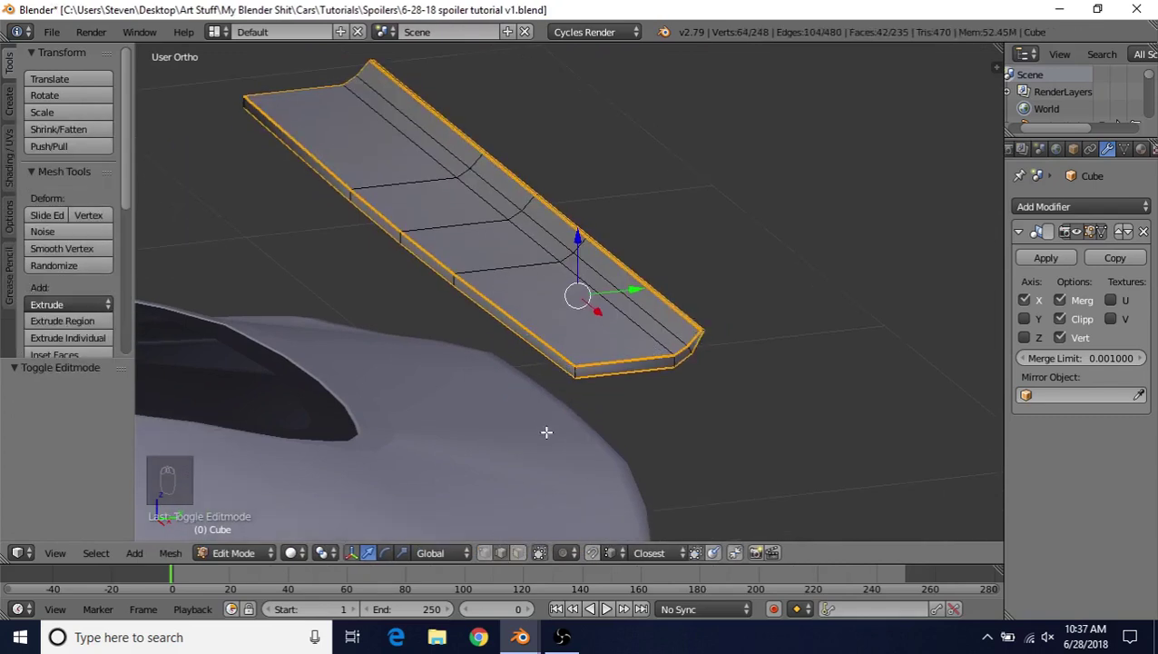
pyautogui.scroll(4, 549, 429)
pyautogui.keyDown('alt'); pyautogui.rightClick(582, 456); pyautogui.keyUp('alt')
pyautogui.moveTo(647, 367); pyautogui.dragTo(482, 337, button='middle')
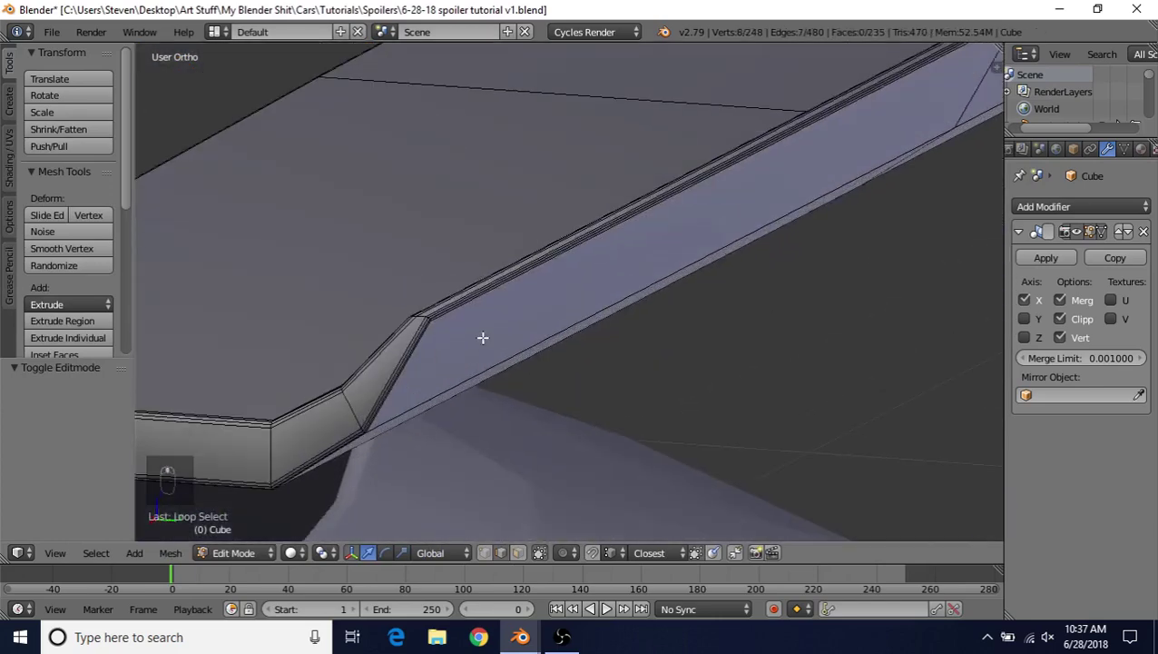
pyautogui.keyDown('alt'); pyautogui.keyDown('shift'); pyautogui.rightClick(423, 318); pyautogui.keyUp('shift'); pyautogui.keyUp('alt')
pyautogui.moveTo(430, 383); pyautogui.dragTo(538, 343, button='middle')
pyautogui.hotkey('ctrl', 'b')
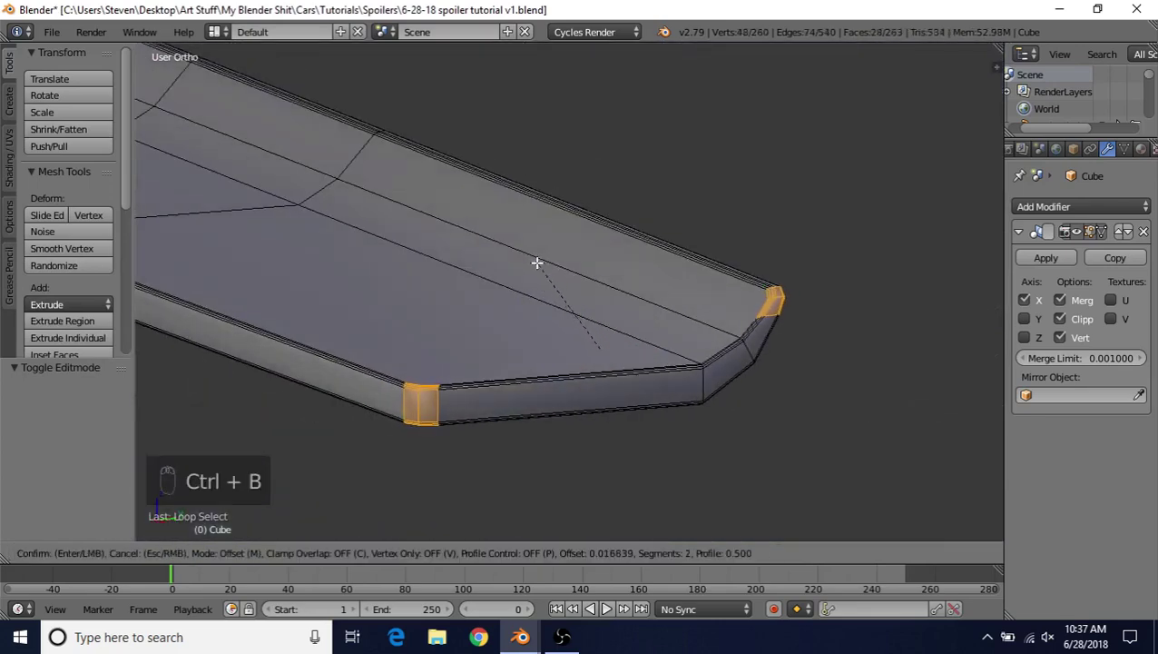
pyautogui.click(542, 267)
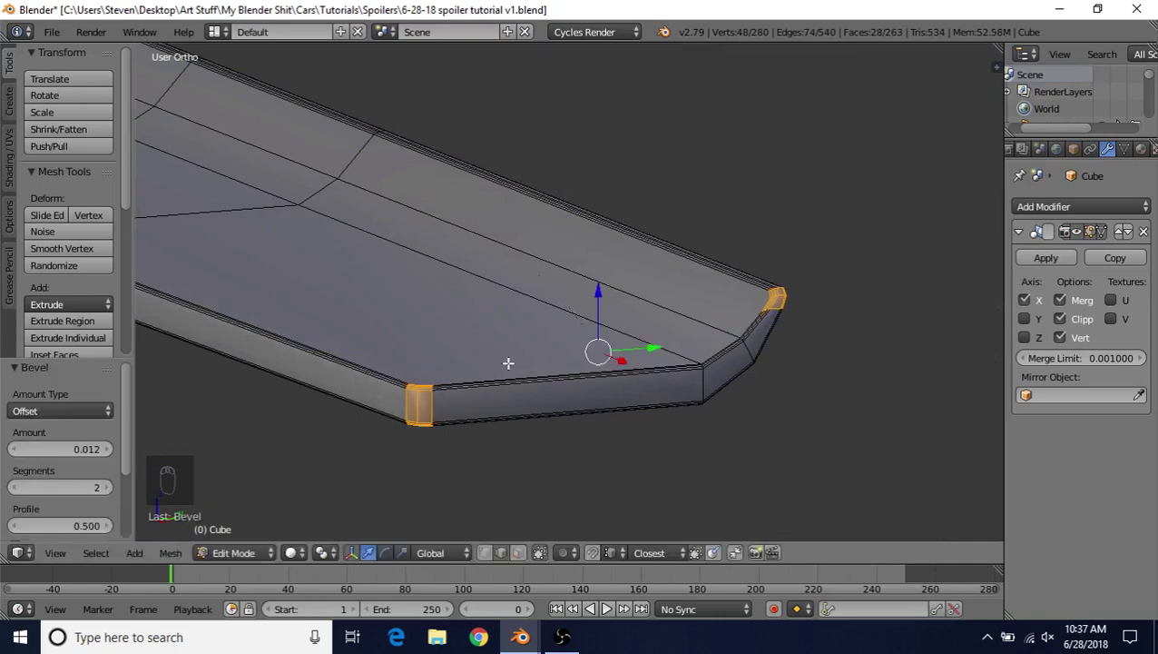
# Step: Connect the innermost and then the middle bevel vertices of the front and rear corners with edge paths across the wing's upper face
pyautogui.moveTo(647, 376); pyautogui.dragTo(745, 430, button='middle')
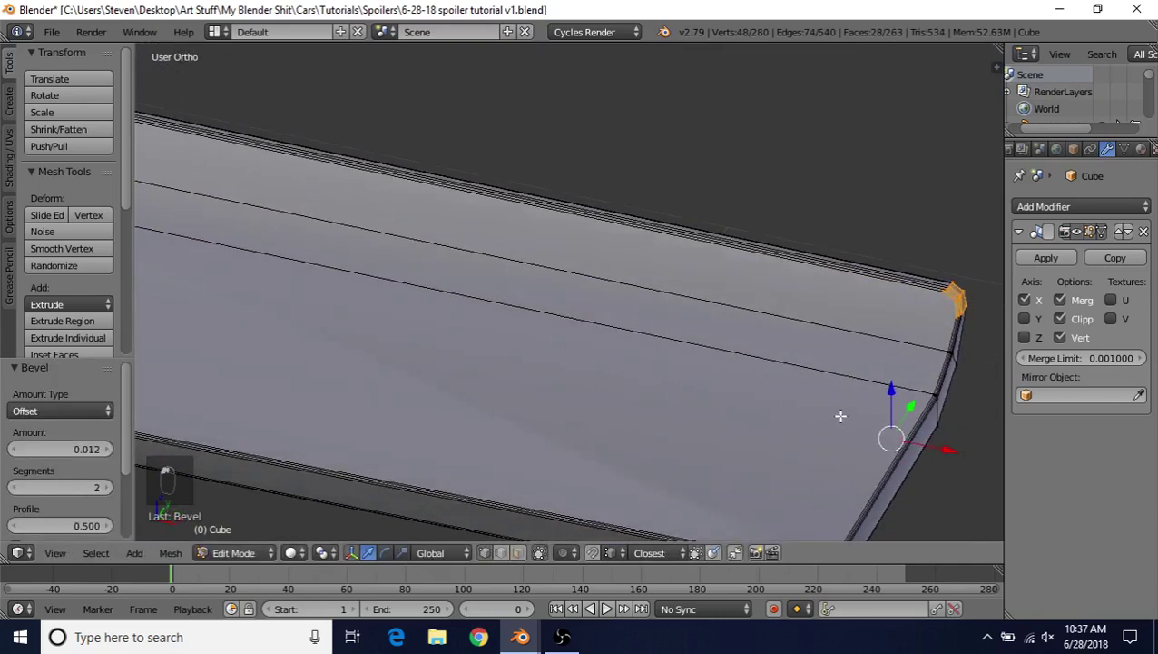
pyautogui.moveTo(839, 417); pyautogui.dragTo(686, 264, button='middle')
pyautogui.rightClick(678, 428)
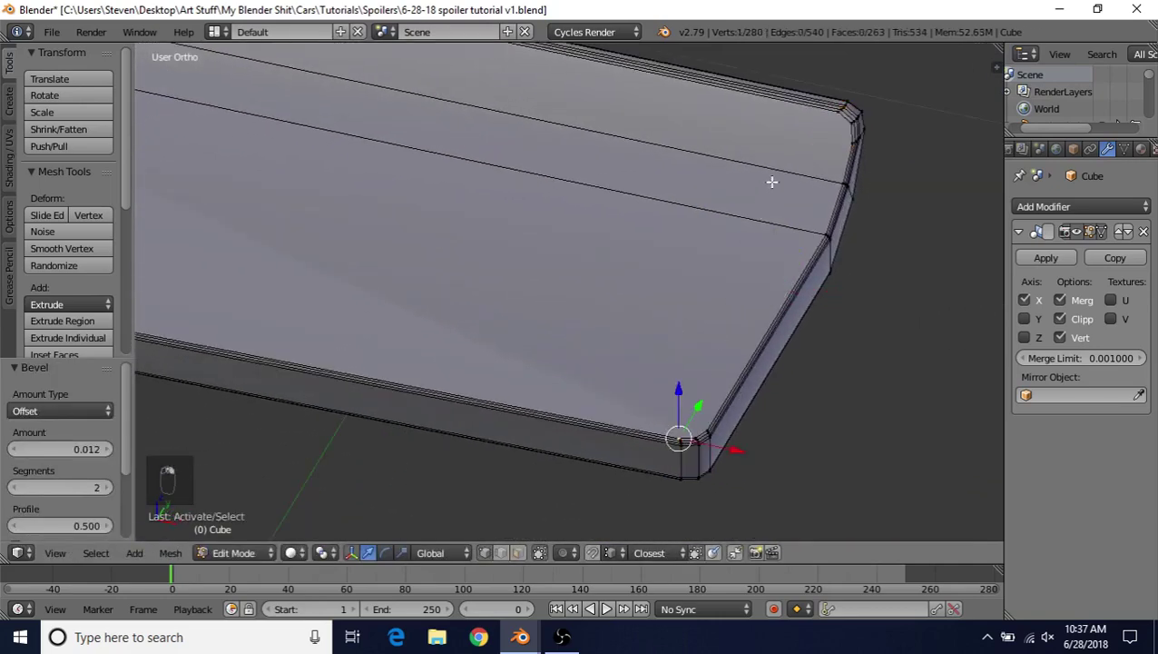
pyautogui.keyDown('shift'); pyautogui.rightClick(826, 124); pyautogui.keyUp('shift')
pyautogui.press('j')
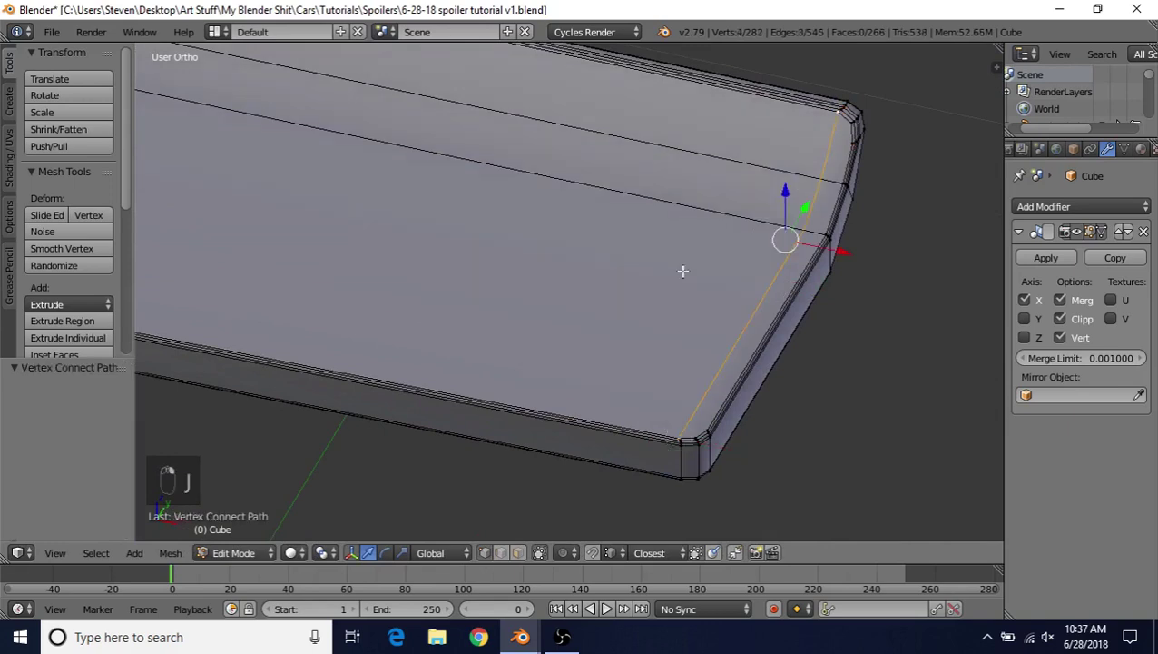
pyautogui.rightClick(695, 435)
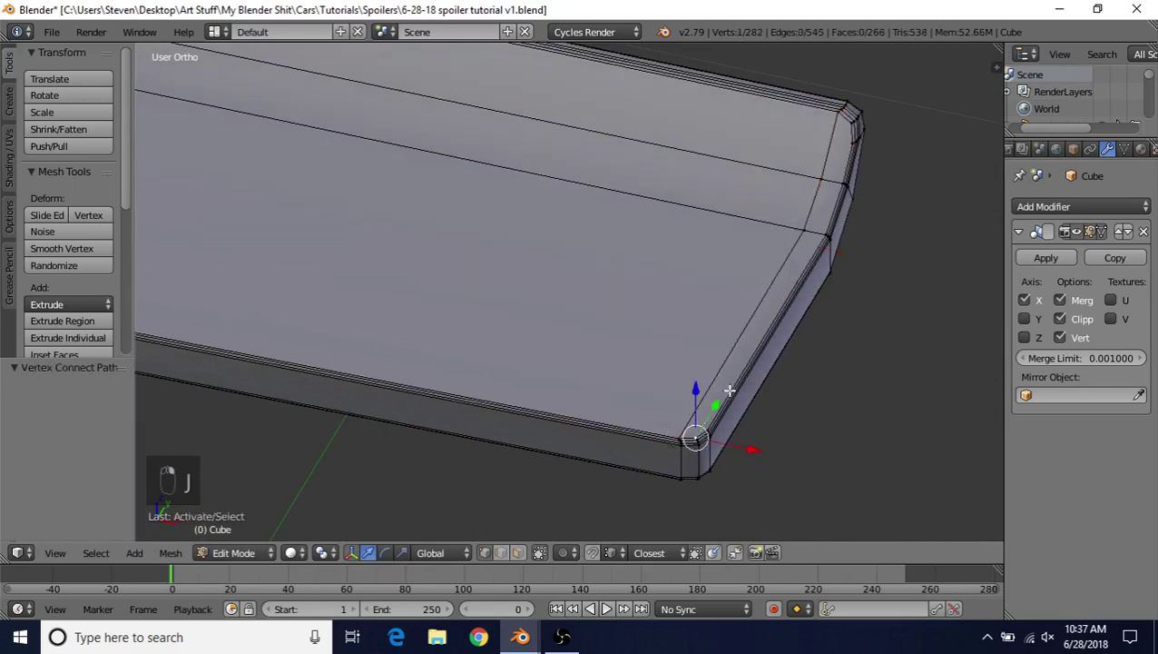
pyautogui.keyDown('shift'); pyautogui.rightClick(850, 125); pyautogui.keyUp('shift')
pyautogui.press('j')
# Step: Connect the innermost bevel vertices of the two end corners with an edge path across the wing's underside
pyautogui.moveTo(751, 358); pyautogui.dragTo(388, 165, button='middle')
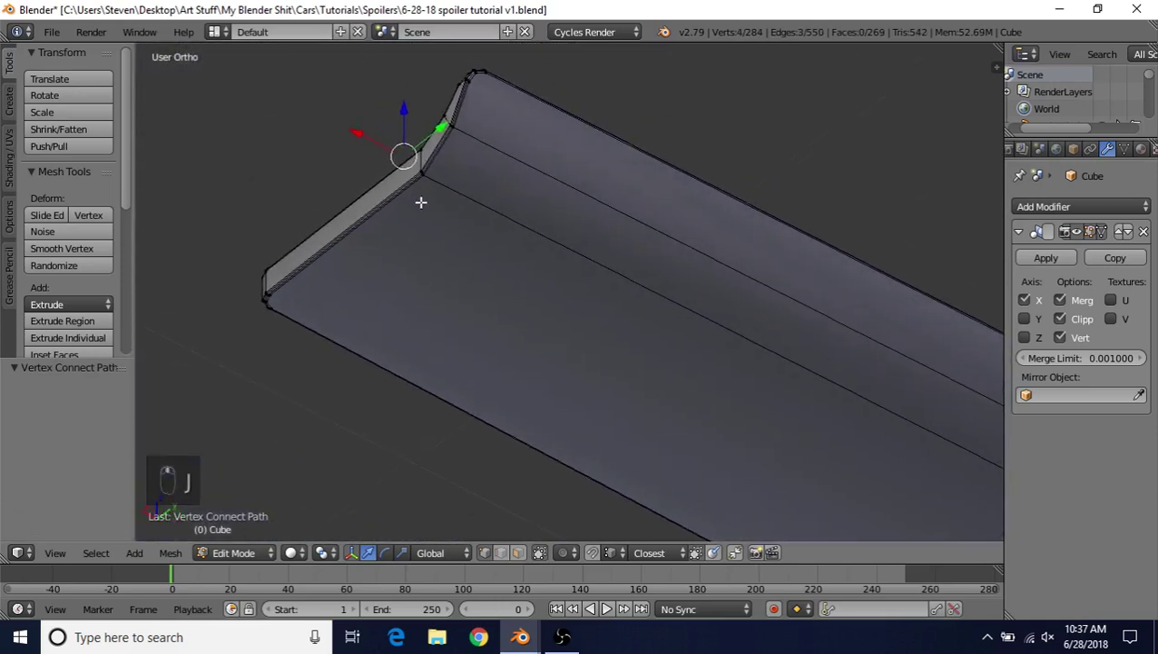
pyautogui.keyDown('shift'); pyautogui.moveTo(421, 201); pyautogui.dragTo(585, 266, button='middle'); pyautogui.keyUp('shift')
pyautogui.scroll(3, 584, 266)
pyautogui.keyDown('shift'); pyautogui.moveTo(661, 173); pyautogui.dragTo(609, 245, button='middle'); pyautogui.keyUp('shift')
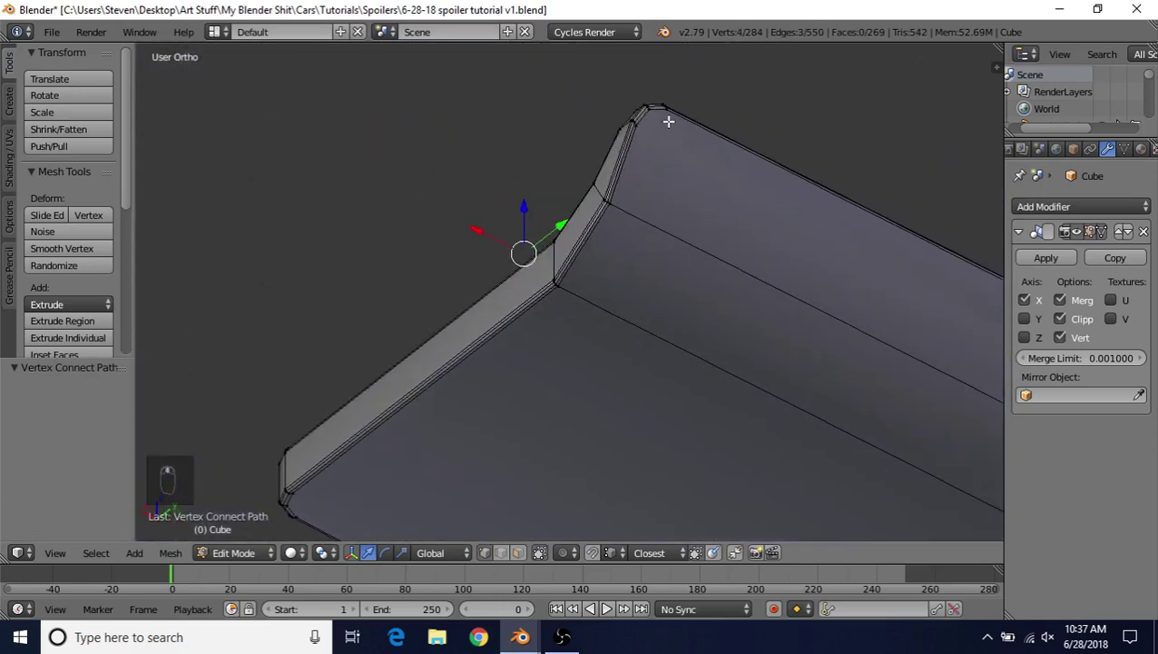
pyautogui.rightClick(667, 114)
pyautogui.keyDown('shift'); pyautogui.rightClick(315, 517); pyautogui.keyUp('shift')
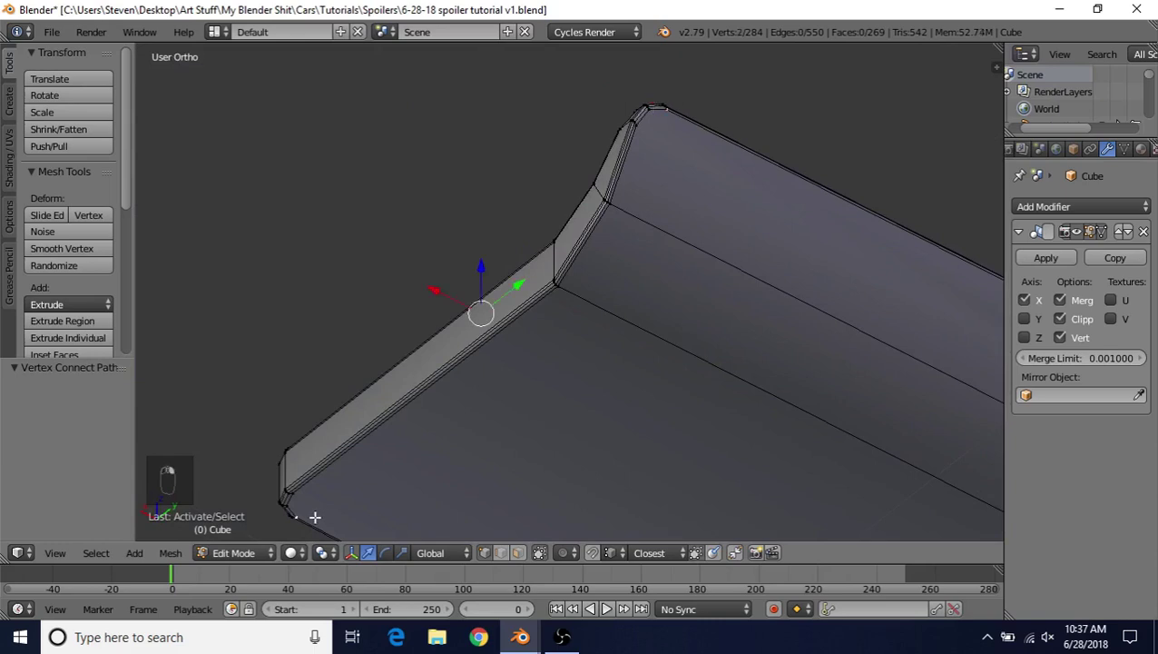
pyautogui.press('j')
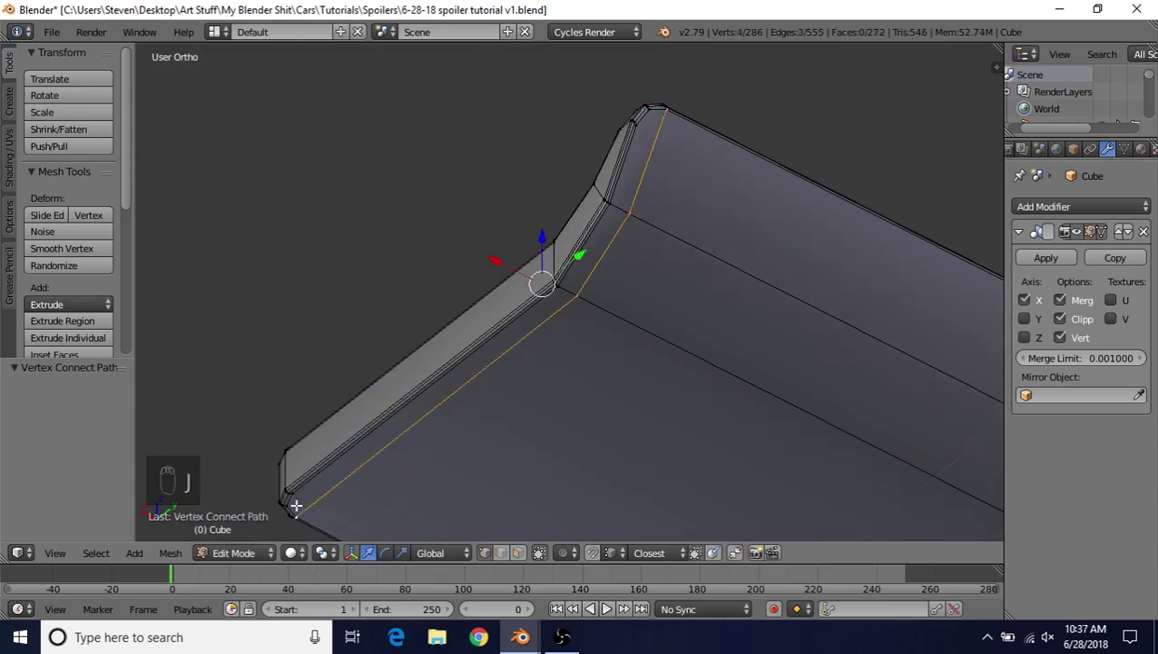
pyautogui.rightClick(293, 505)
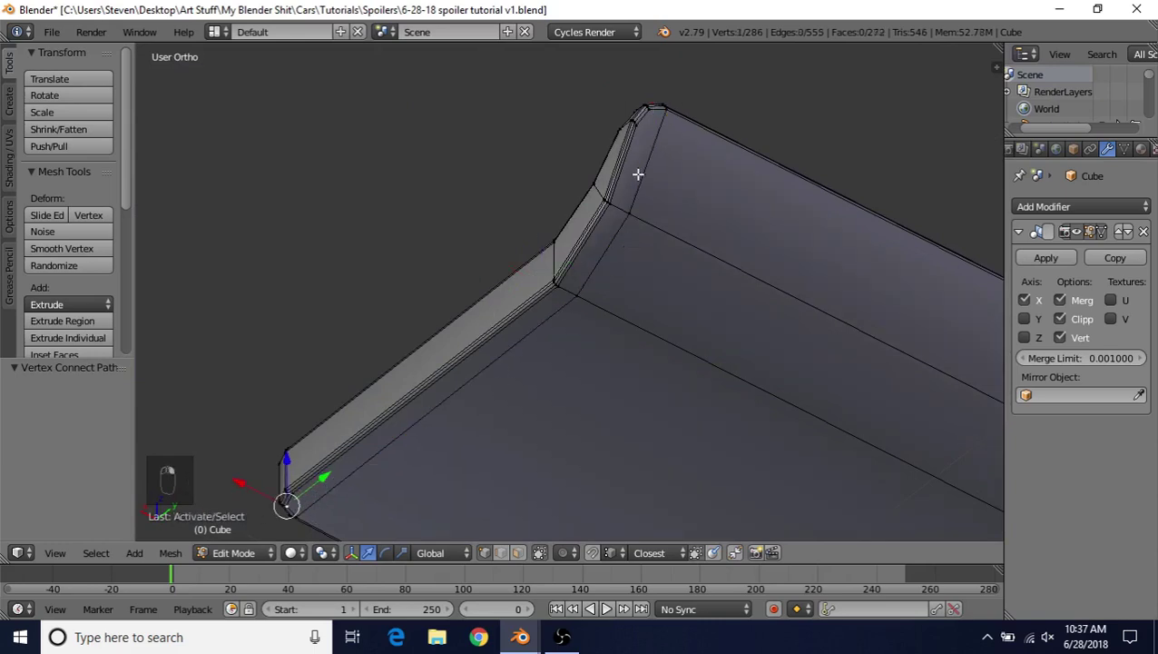
pyautogui.keyDown('shift'); pyautogui.rightClick(652, 115); pyautogui.keyUp('shift')
pyautogui.press('j')
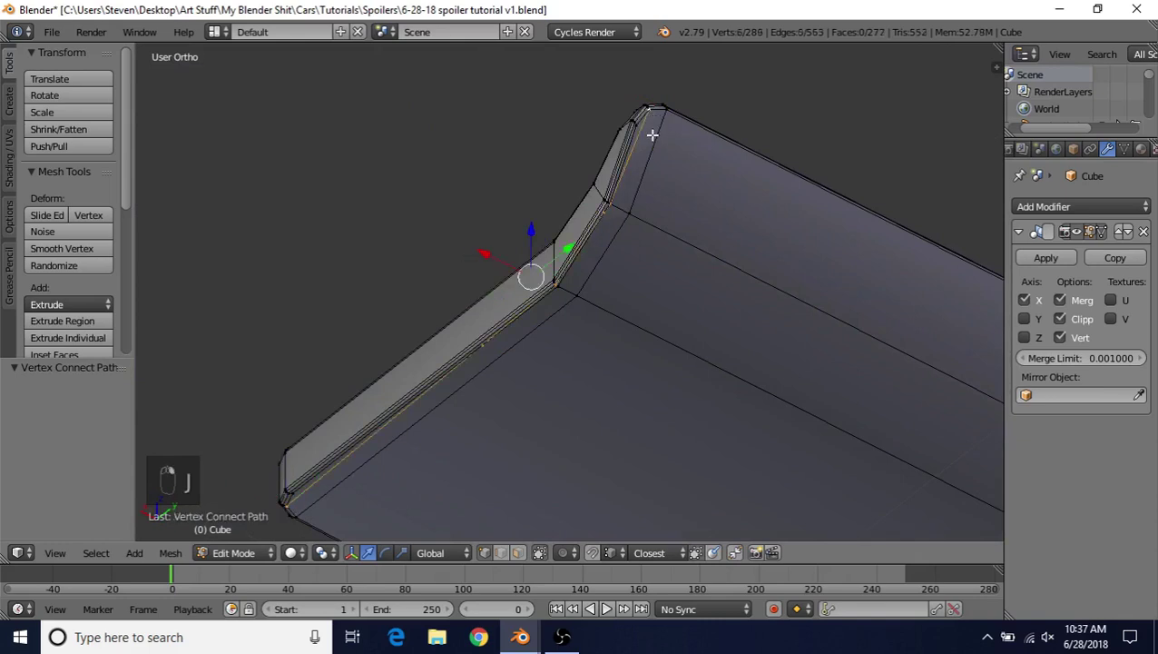
pyautogui.hotkey('ctrl', 'z')
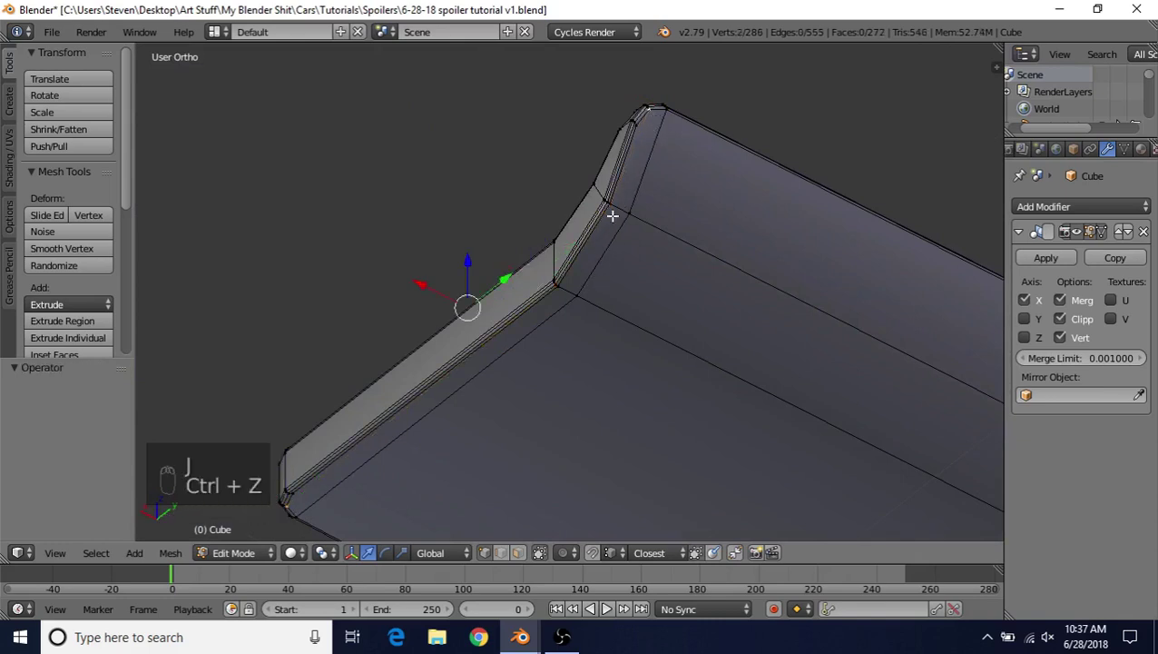
# Step: Add one centred loop cut through the narrow underside strip between the wing's two lengthwise crease edges
pyautogui.keyDown('shift'); pyautogui.moveTo(616, 200); pyautogui.dragTo(654, 161, button='middle'); pyautogui.keyUp('shift')
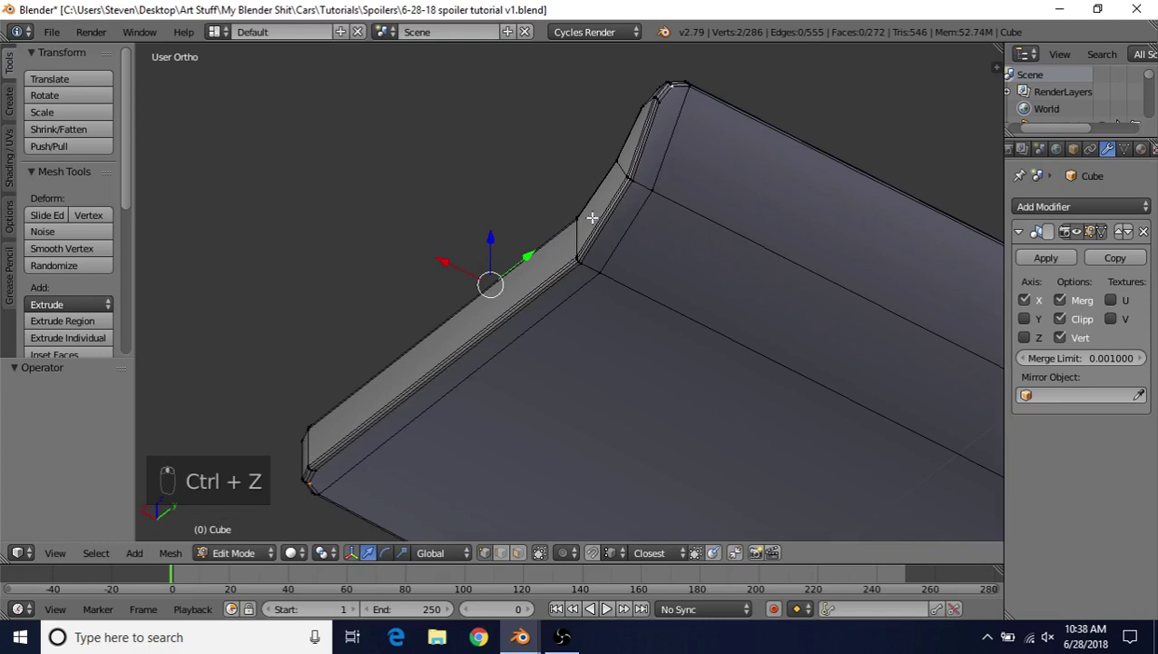
pyautogui.hotkey('ctrl', 'r')
pyautogui.click(642, 184)
pyautogui.rightClick(641, 183)
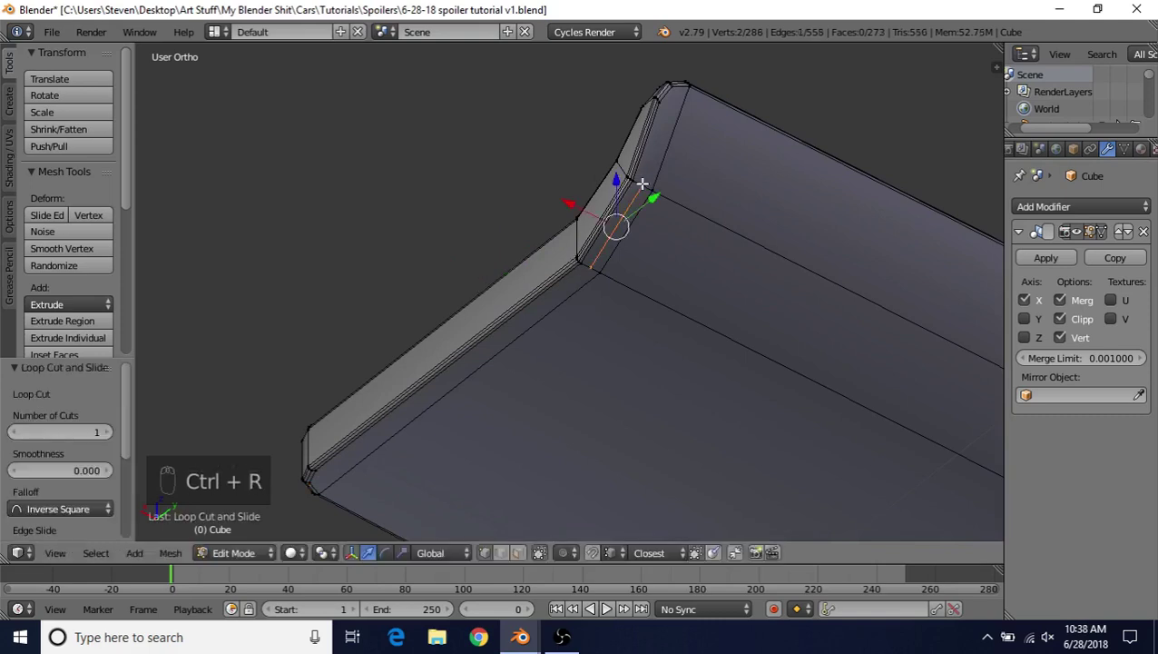
# Step: Connect both ends of the short underside cut to the middle bevel vertices of the adjacent end corners
pyautogui.rightClick(641, 183)
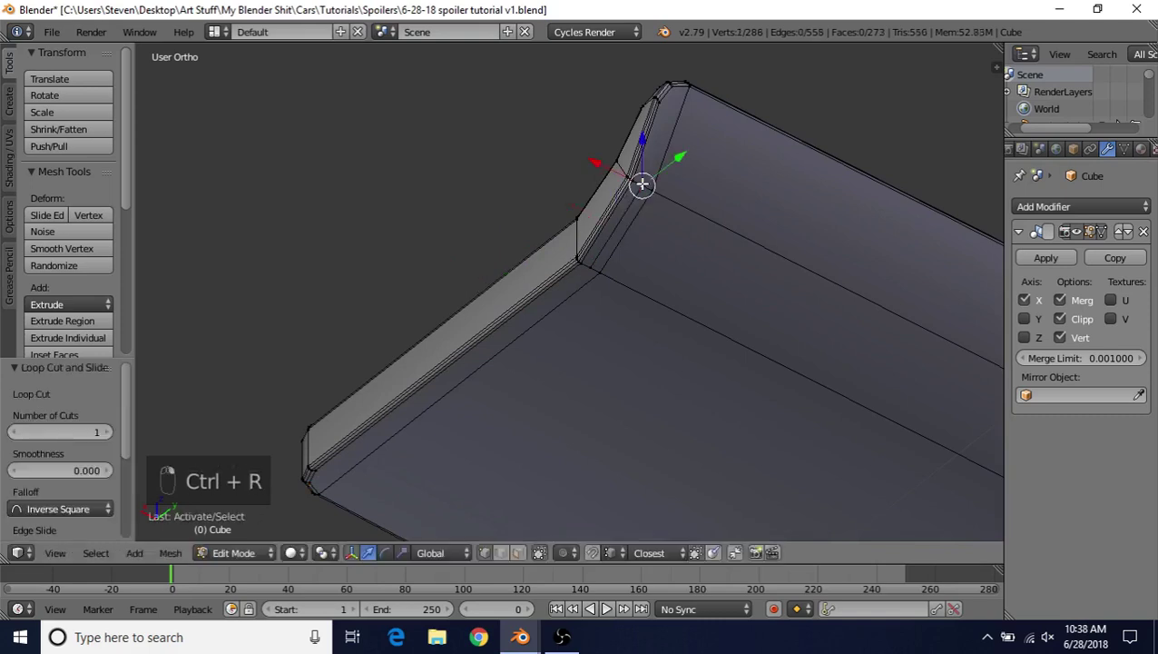
pyautogui.keyDown('shift'); pyautogui.rightClick(676, 93); pyautogui.keyUp('shift')
pyautogui.press('j')
pyautogui.click(592, 265)
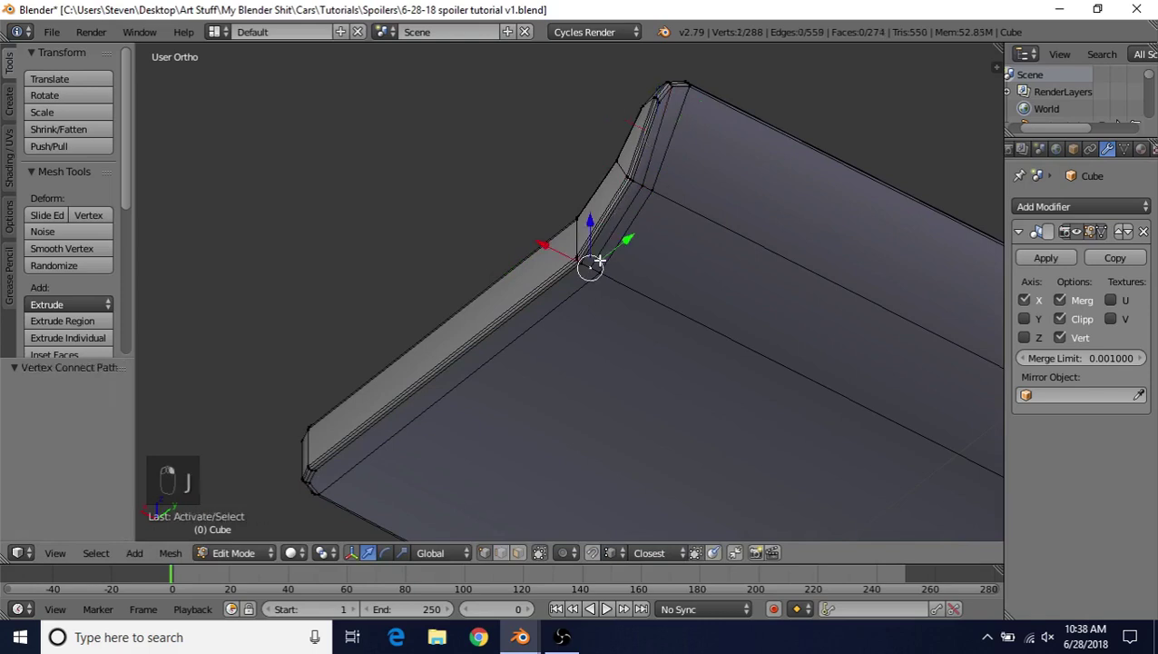
pyautogui.keyDown('shift'); pyautogui.rightClick(315, 480); pyautogui.keyUp('shift')
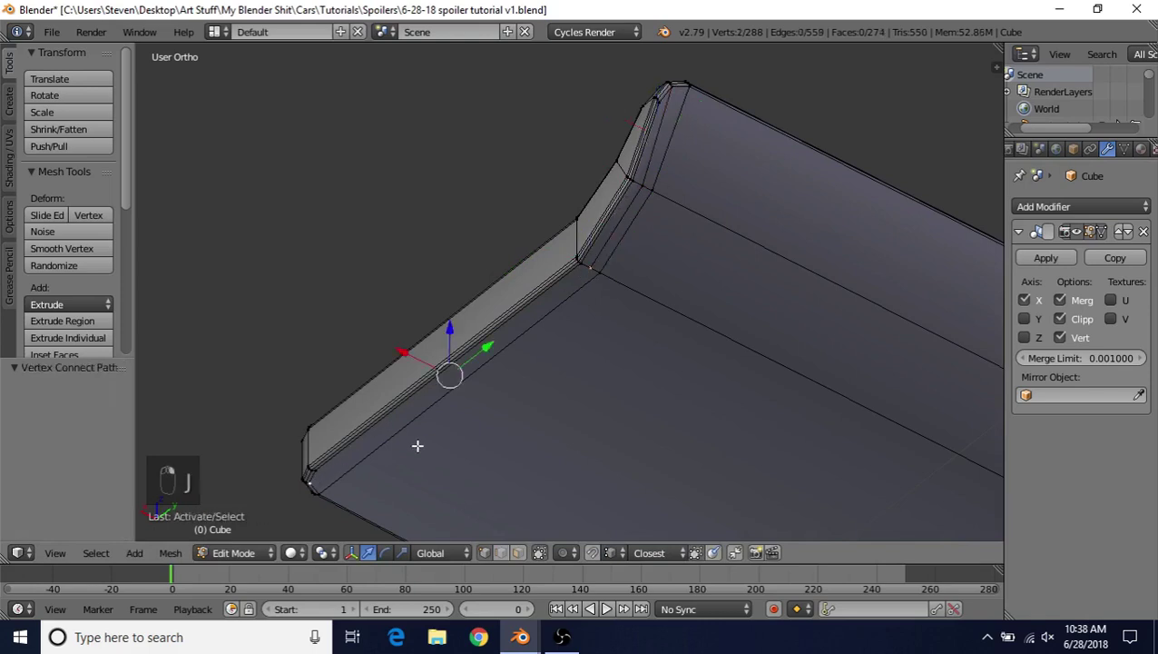
pyautogui.press('j')
# Step: Examine the wing's underside, then check the shading of the whole spoiler on the car in Object Mode
pyautogui.scroll(-3, 593, 323)
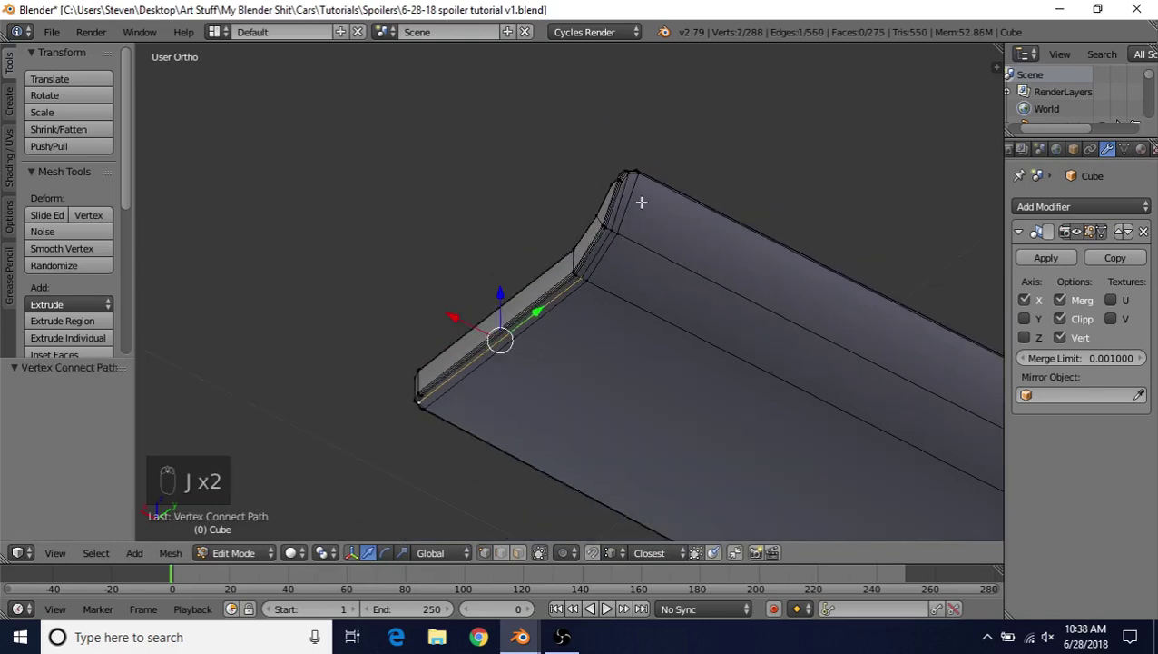
pyautogui.scroll(-2, 615, 284)
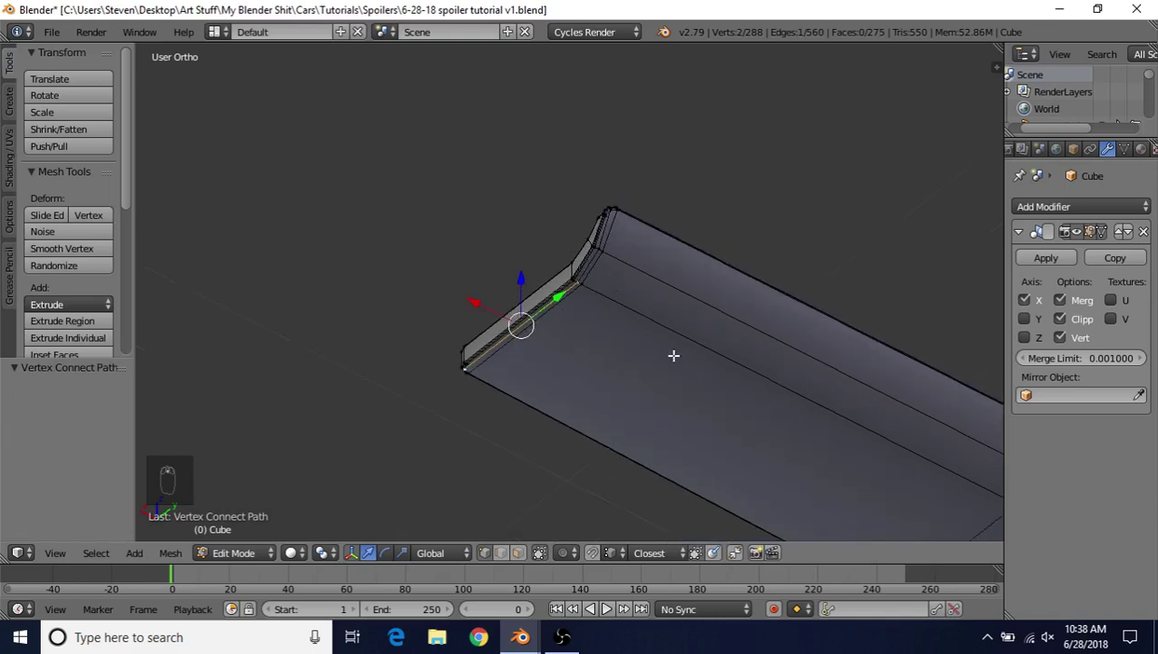
pyautogui.keyDown('shift'); pyautogui.moveTo(666, 300); pyautogui.dragTo(659, 247, button='middle'); pyautogui.keyUp('shift')
pyautogui.scroll(3, 659, 246)
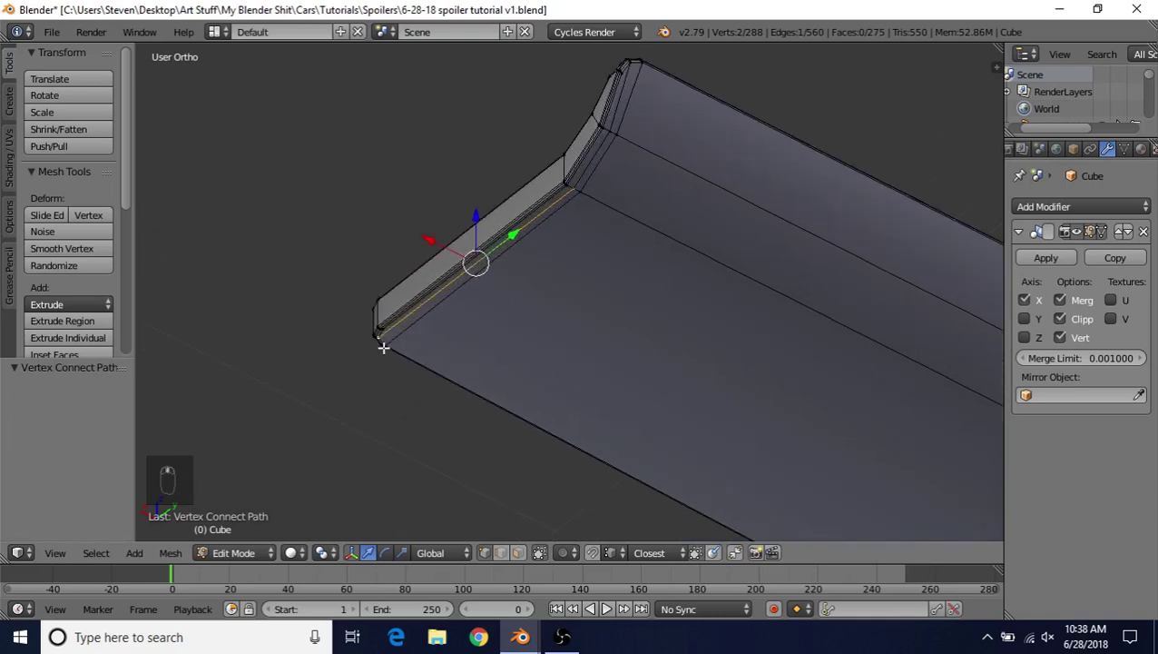
pyautogui.scroll(-4, 637, 274)
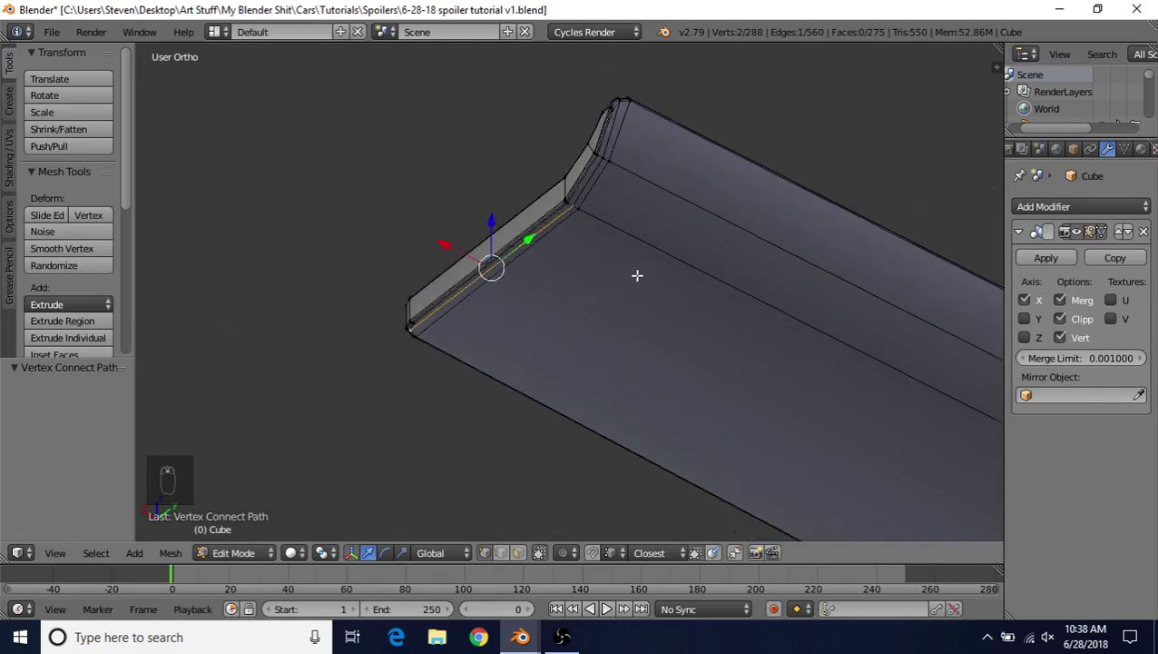
pyautogui.press('Tab')
pyautogui.scroll(-2, 640, 263)
pyautogui.moveTo(604, 200); pyautogui.dragTo(629, 307, button='middle')
pyautogui.scroll(-2, 536, 297)
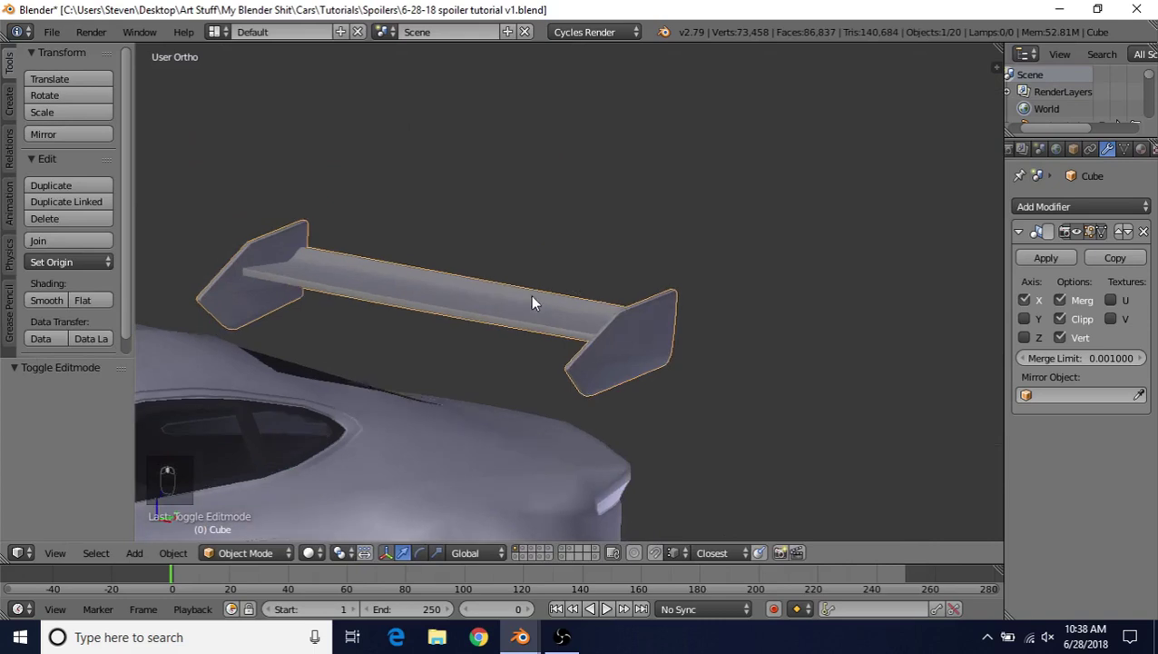
pyautogui.moveTo(532, 297); pyautogui.dragTo(537, 343, button='middle')
pyautogui.scroll(-3, 531, 418)
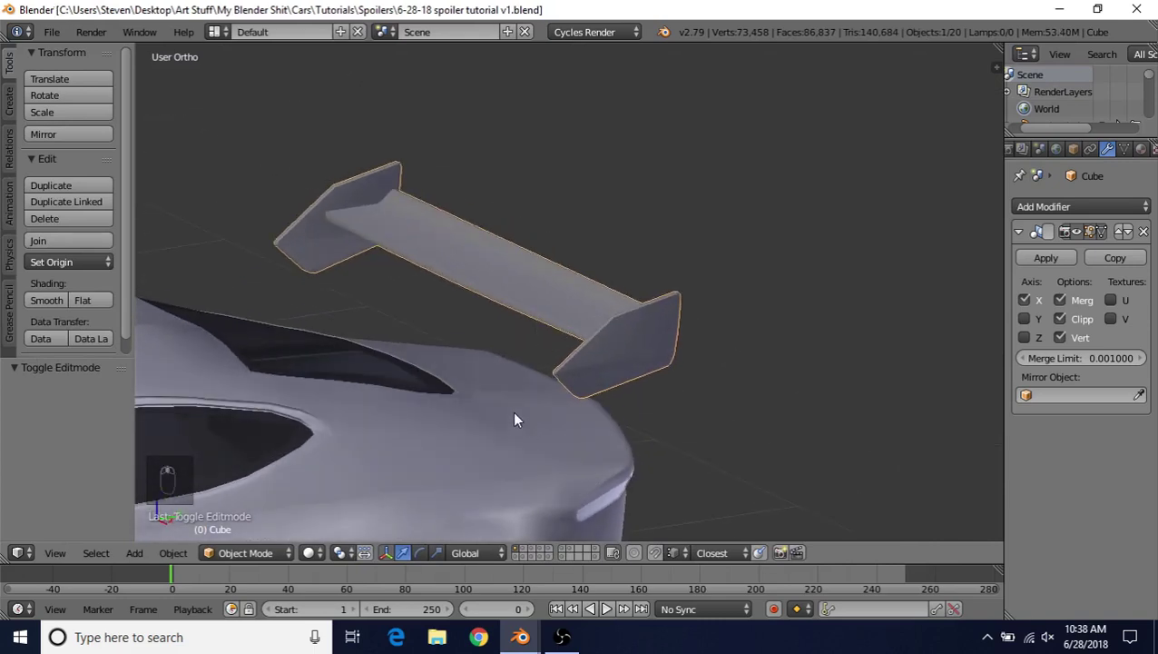
pyautogui.moveTo(506, 416); pyautogui.dragTo(589, 313, button='middle')
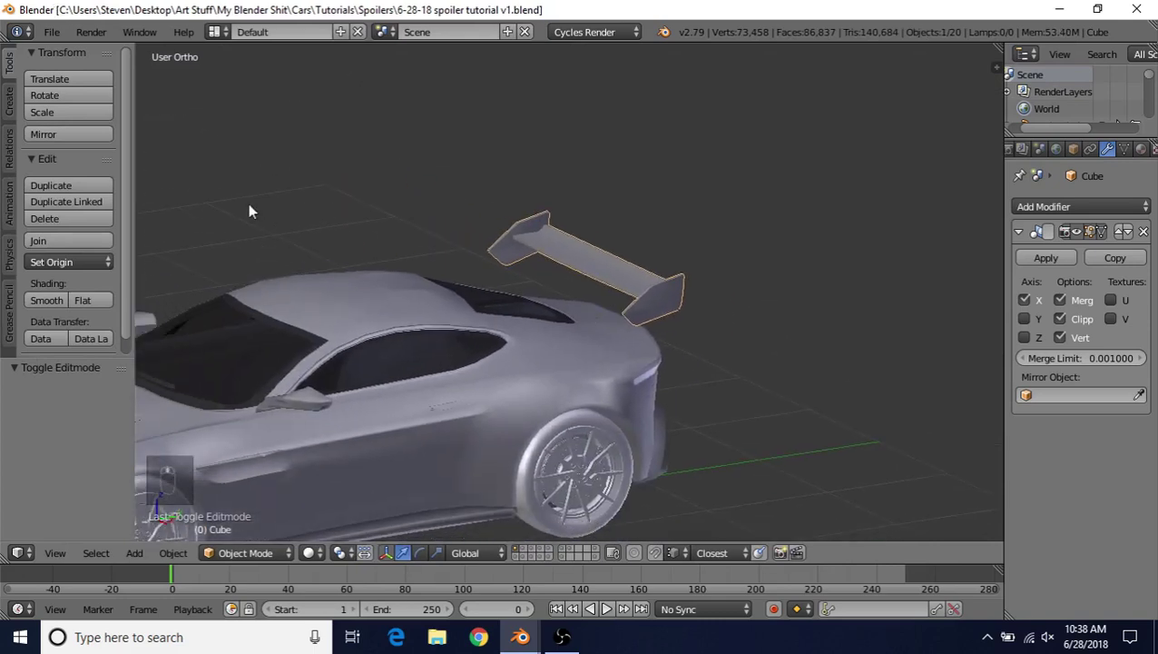
pyautogui.moveTo(251, 210); pyautogui.dragTo(455, 297, button='middle')
# Step: Add a cube to the spoiler mesh in Edit Mode and scale it uniformly to about 0.634
pyautogui.press('Tab')
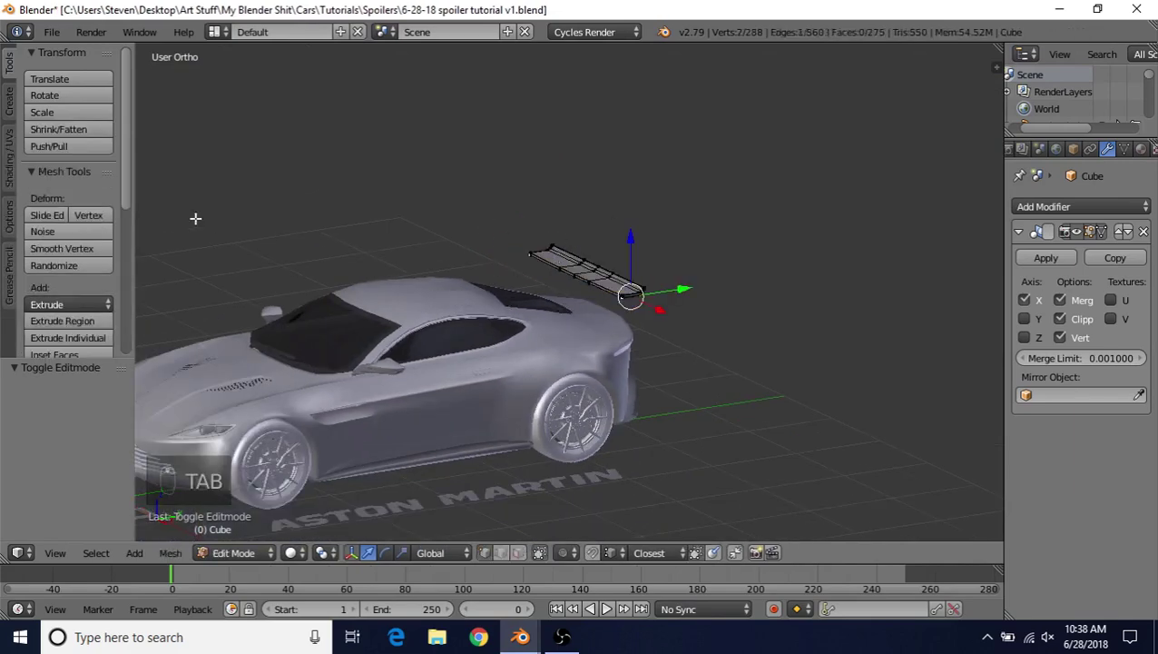
pyautogui.click(9, 100)
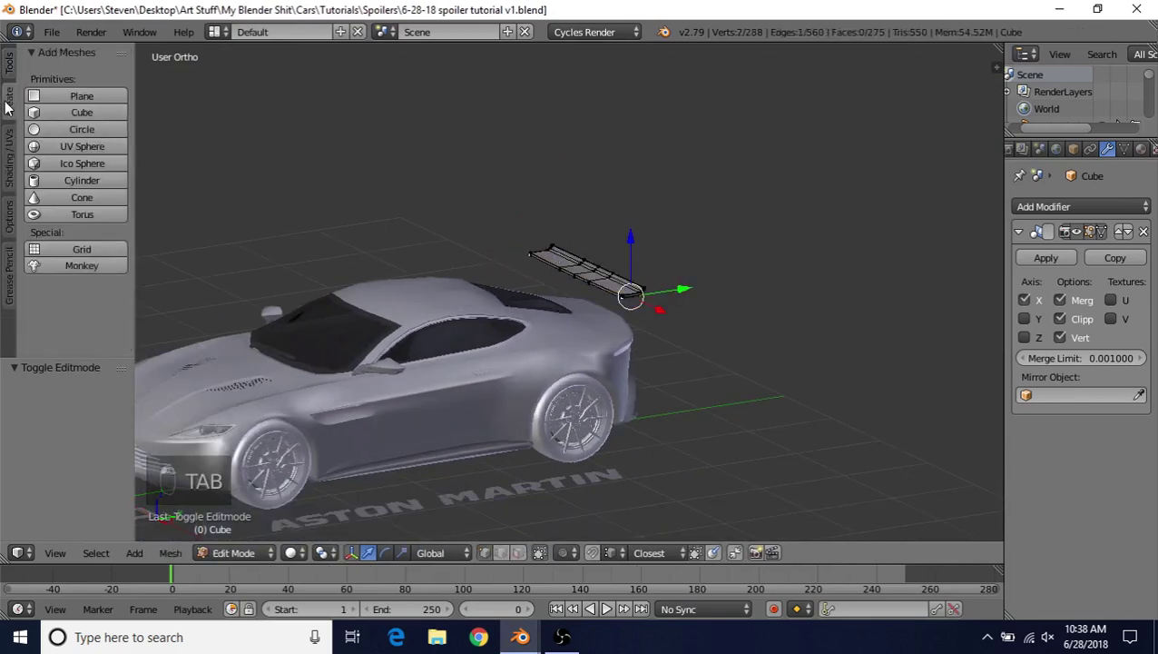
pyautogui.click(80, 112)
pyautogui.scroll(-3, 289, 343)
pyautogui.scroll(-2, 409, 427)
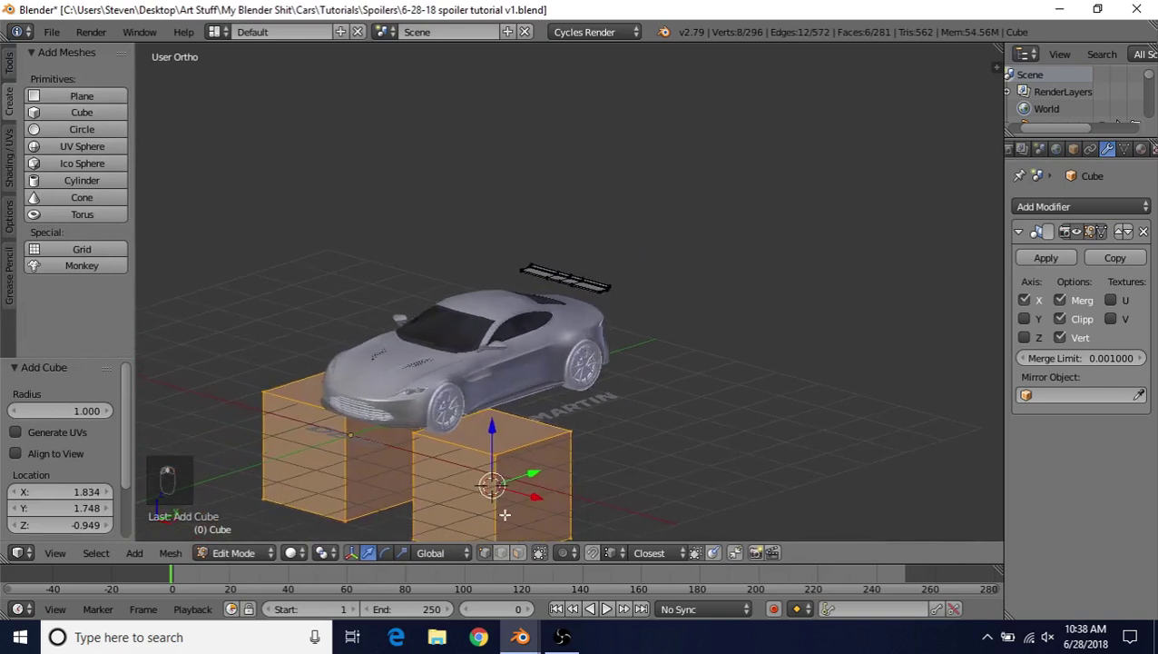
pyautogui.press('s')
pyautogui.click(594, 372)
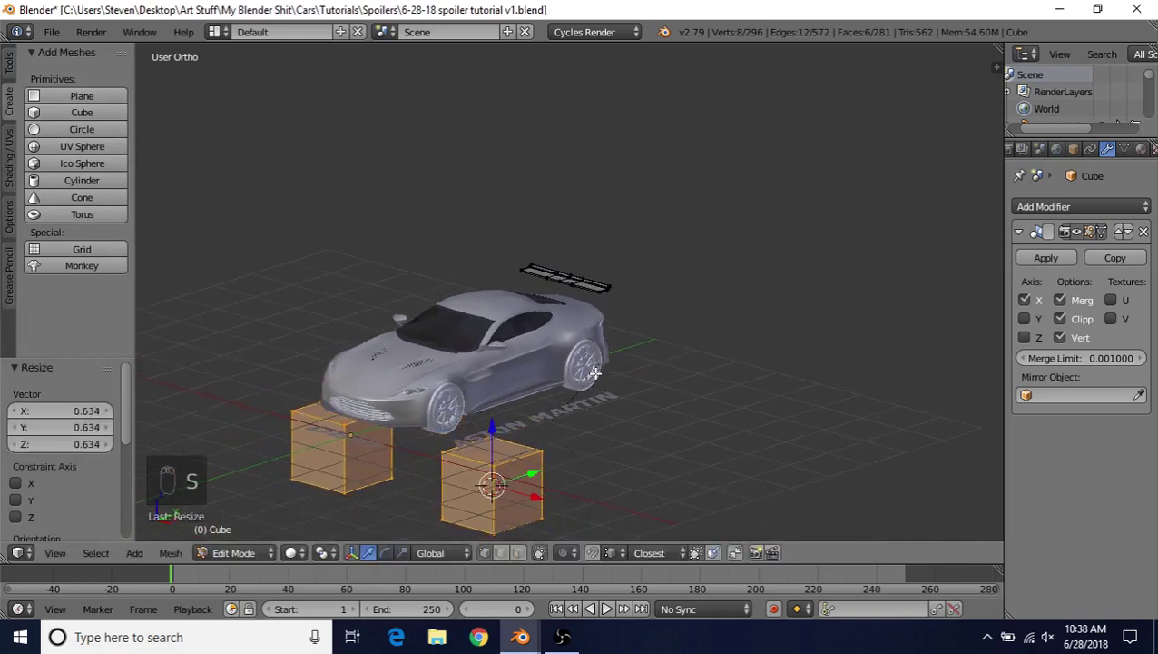
# Step: Flatten the cube into a thin plate by scaling it along X to about 0.116 and then thinner again
pyautogui.press('s')
pyautogui.press('x')
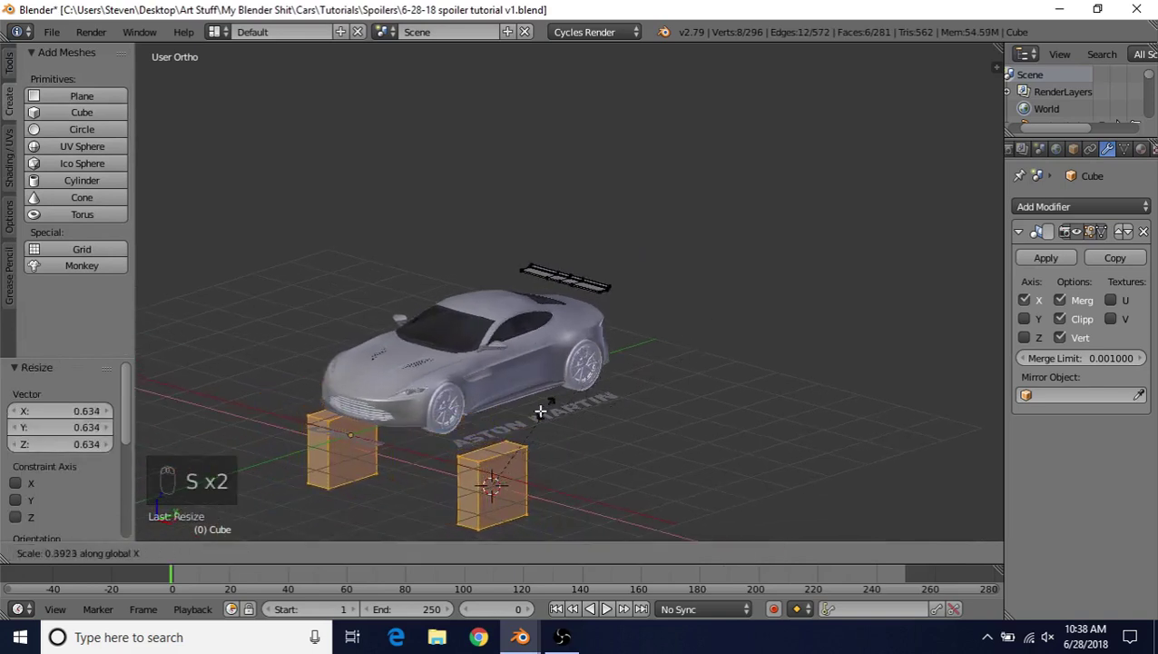
pyautogui.click(494, 457)
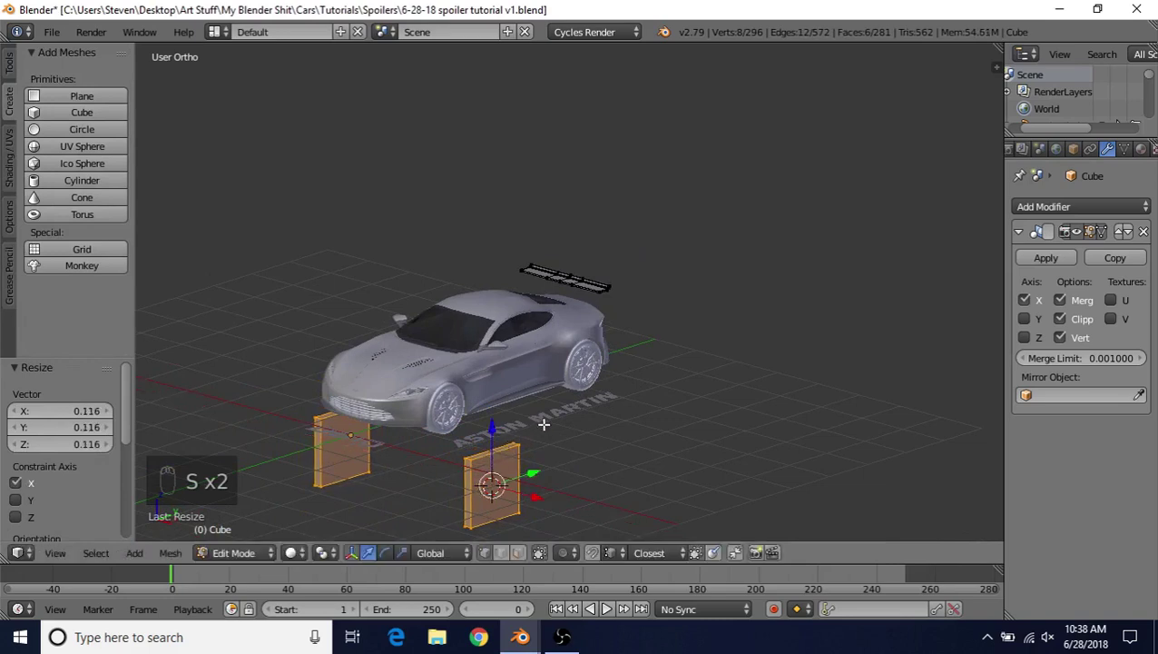
pyautogui.scroll(3, 543, 424)
pyautogui.press('s')
pyautogui.press('x')
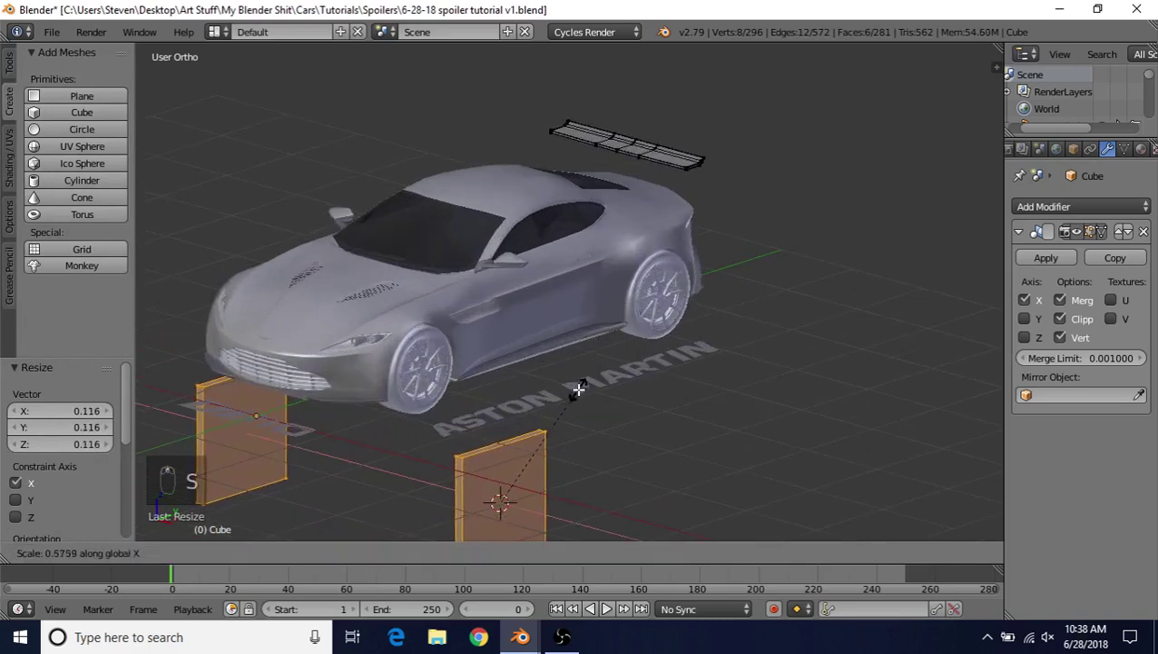
pyautogui.click(565, 413)
# Step: Move the thin plate back and up to the wing, and shift it inward by about 1.313 along X
pyautogui.moveTo(545, 485); pyautogui.dragTo(717, 142)
pyautogui.moveTo(780, 208); pyautogui.dragTo(694, 175)
pyautogui.moveTo(675, 202); pyautogui.dragTo(554, 231, button='middle')
pyautogui.scroll(2, 554, 232)
pyautogui.keyDown('shift'); pyautogui.moveTo(710, 210); pyautogui.dragTo(500, 297, button='middle'); pyautogui.keyUp('shift')
pyautogui.scroll(4, 500, 297)
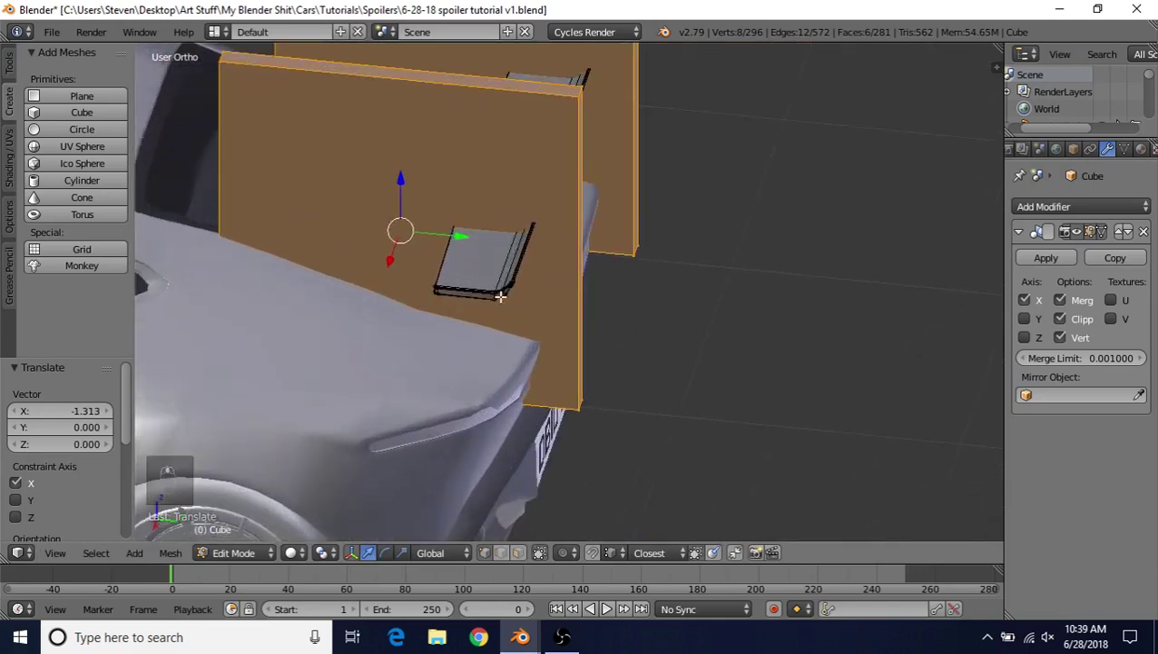
# Step: Scale the support plate down uniformly, shift it back by about 0.292 along Y, and lower it beneath the wing
pyautogui.press('s')
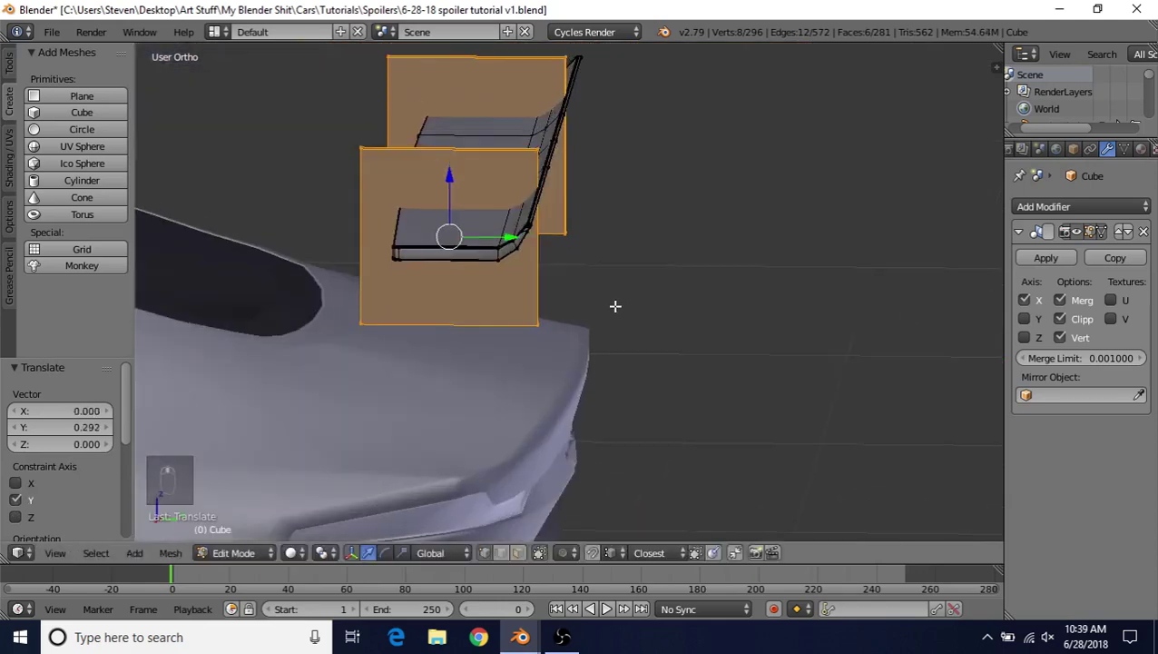
pyautogui.moveTo(460, 181); pyautogui.dragTo(450, 237)
pyautogui.moveTo(497, 207); pyautogui.dragTo(545, 173, button='middle')
pyautogui.moveTo(491, 174); pyautogui.dragTo(486, 180)
pyautogui.keyDown('shift'); pyautogui.moveTo(607, 271); pyautogui.dragTo(529, 287, button='middle'); pyautogui.keyUp('shift')
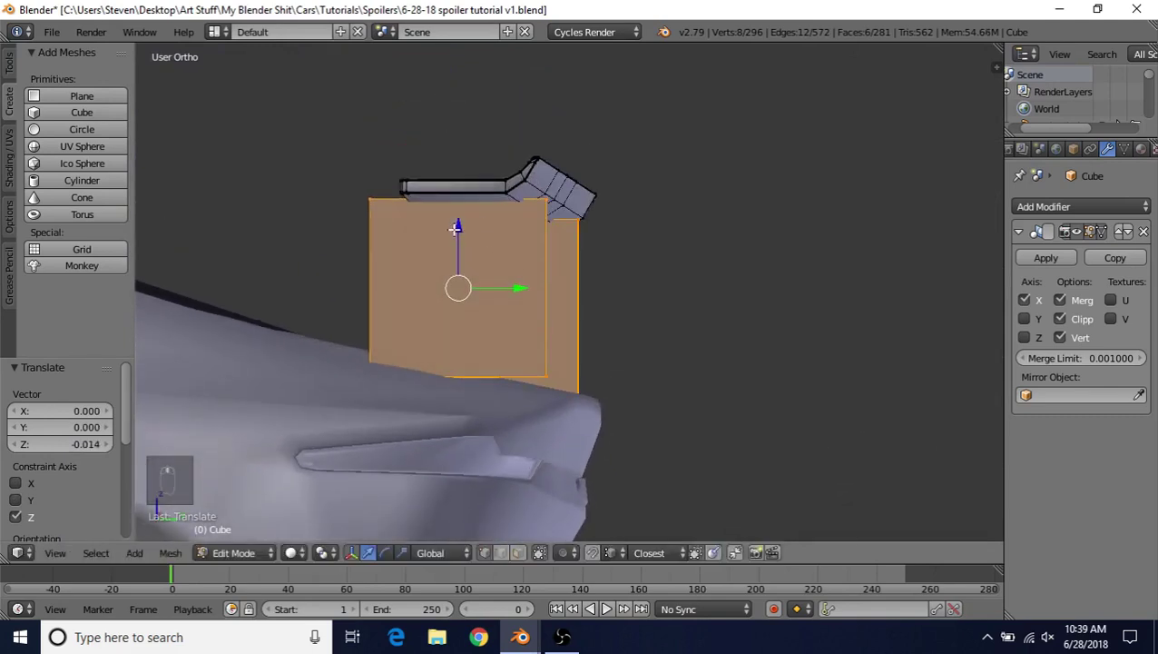
# Step: Fine-tune the plate's height along Z, lowering it by about 0.038 and raising it by 0.032 to meet the wing's underside
pyautogui.moveTo(456, 228); pyautogui.dragTo(454, 249)
pyautogui.keyDown('shift'); pyautogui.moveTo(523, 218); pyautogui.dragTo(548, 251, button='middle'); pyautogui.keyUp('shift')
pyautogui.keyDown('shift'); pyautogui.scroll(1, 546, 251); pyautogui.keyUp('shift')
pyautogui.scroll(2, 545, 251)
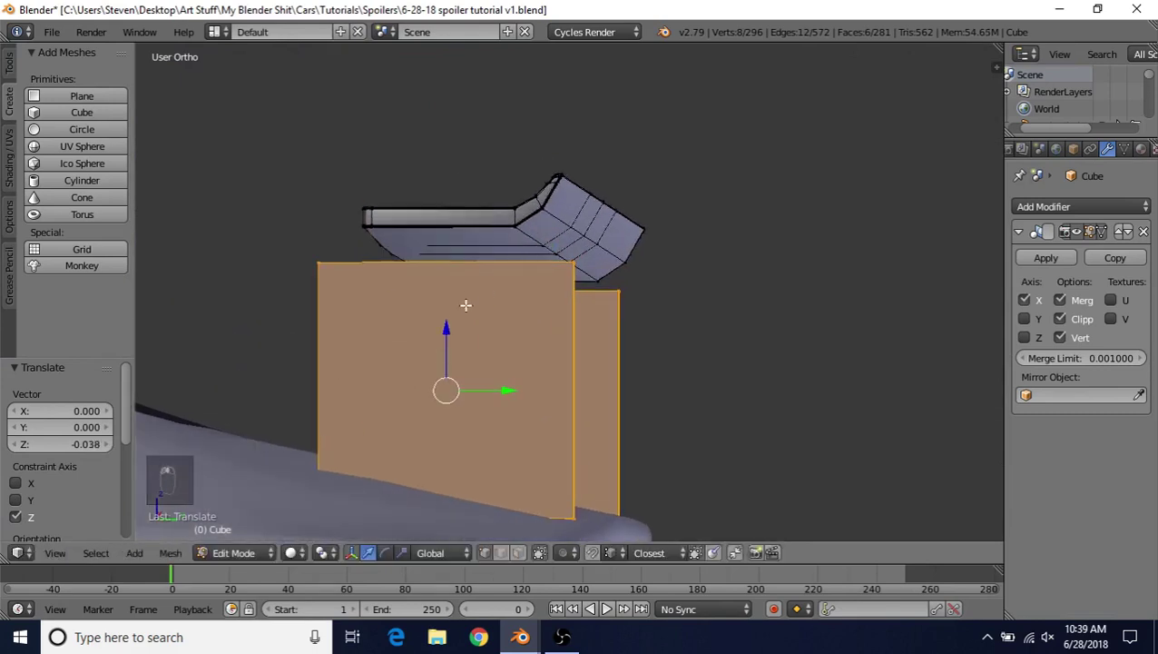
pyautogui.moveTo(446, 320); pyautogui.dragTo(543, 245)
pyautogui.moveTo(516, 294); pyautogui.dragTo(516, 302, button='middle')
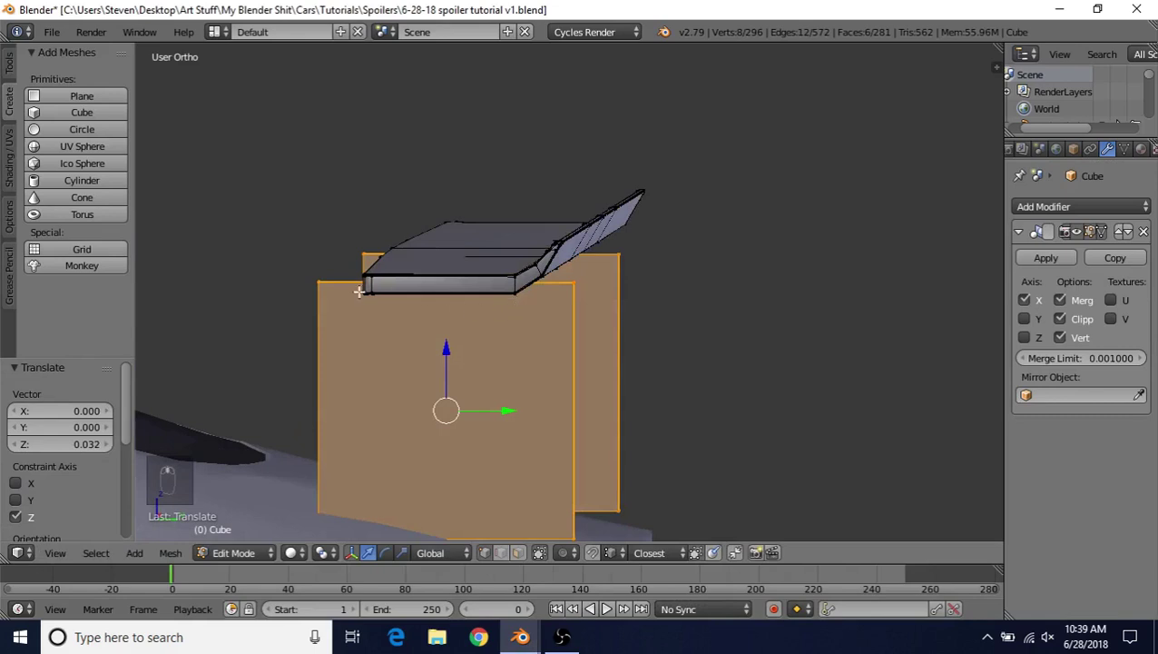
# Step: Select the two top front vertices of the plate and move them back along Y to slant its front edge
pyautogui.rightClick(330, 288)
pyautogui.moveTo(400, 270); pyautogui.dragTo(452, 287, button='middle')
pyautogui.keyDown('shift'); pyautogui.rightClick(552, 353); pyautogui.keyUp('shift')
pyautogui.moveTo(564, 369); pyautogui.dragTo(454, 250, button='middle')
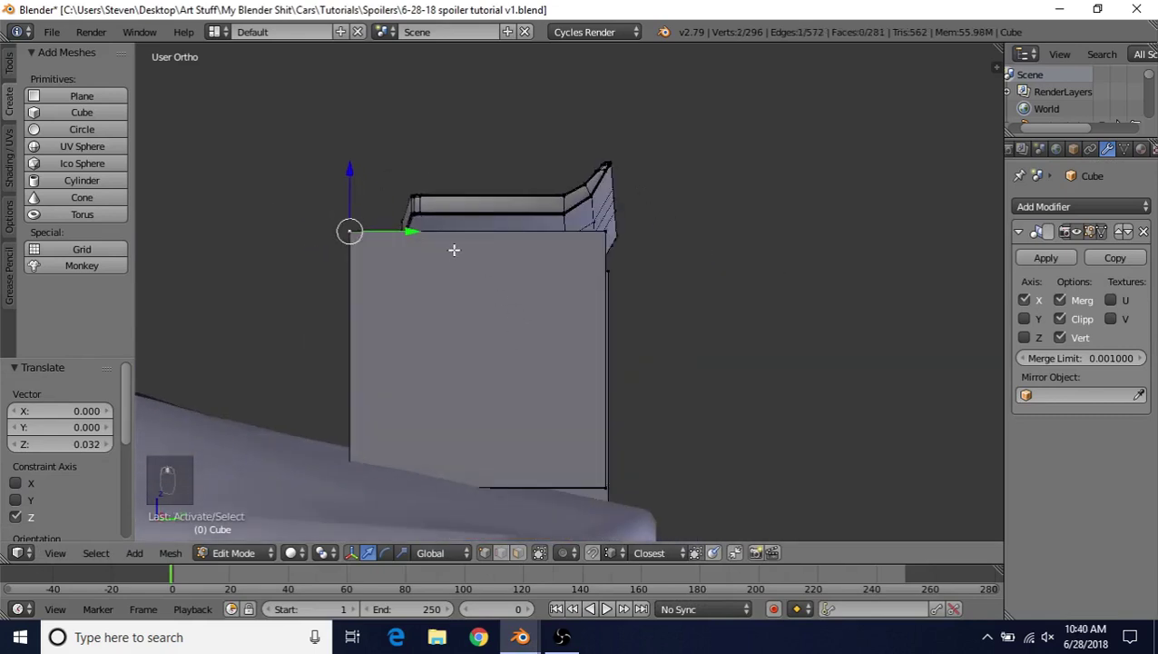
pyautogui.moveTo(408, 231); pyautogui.dragTo(495, 232)
pyautogui.moveTo(582, 274); pyautogui.dragTo(466, 242, button='middle')
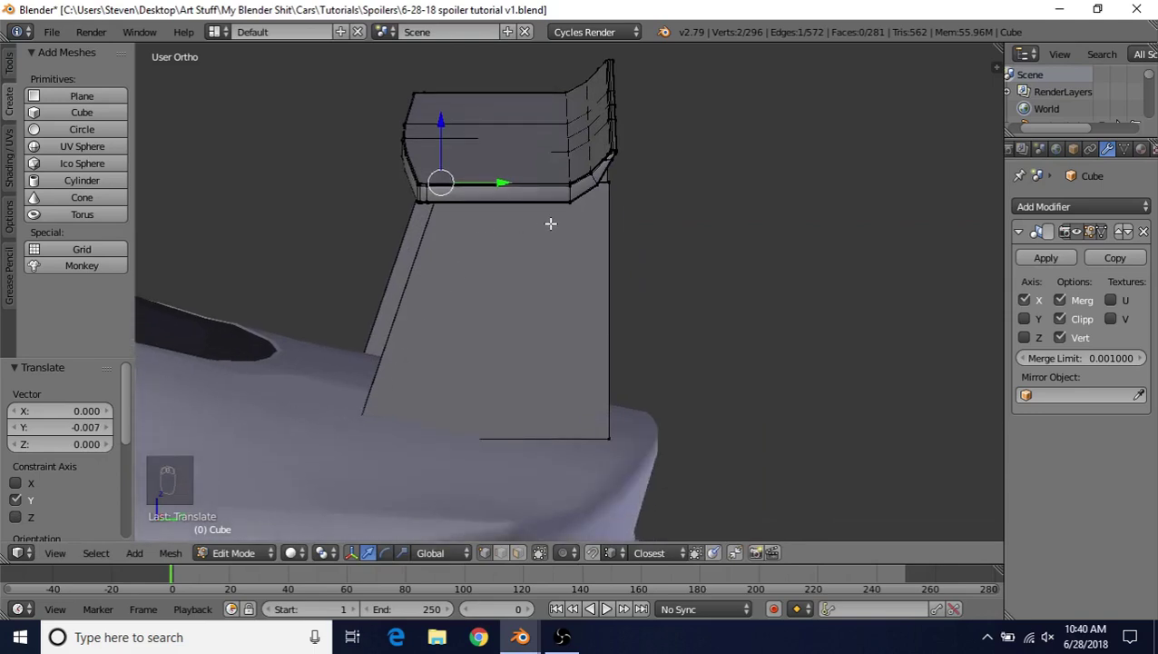
# Step: Select the four vertices of the plate's rear edge and move them forward by about 0.063 along Y
pyautogui.moveTo(560, 235); pyautogui.dragTo(507, 240, button='middle')
pyautogui.rightClick(458, 206)
pyautogui.keyDown('shift'); pyautogui.rightClick(446, 460); pyautogui.keyUp('shift')
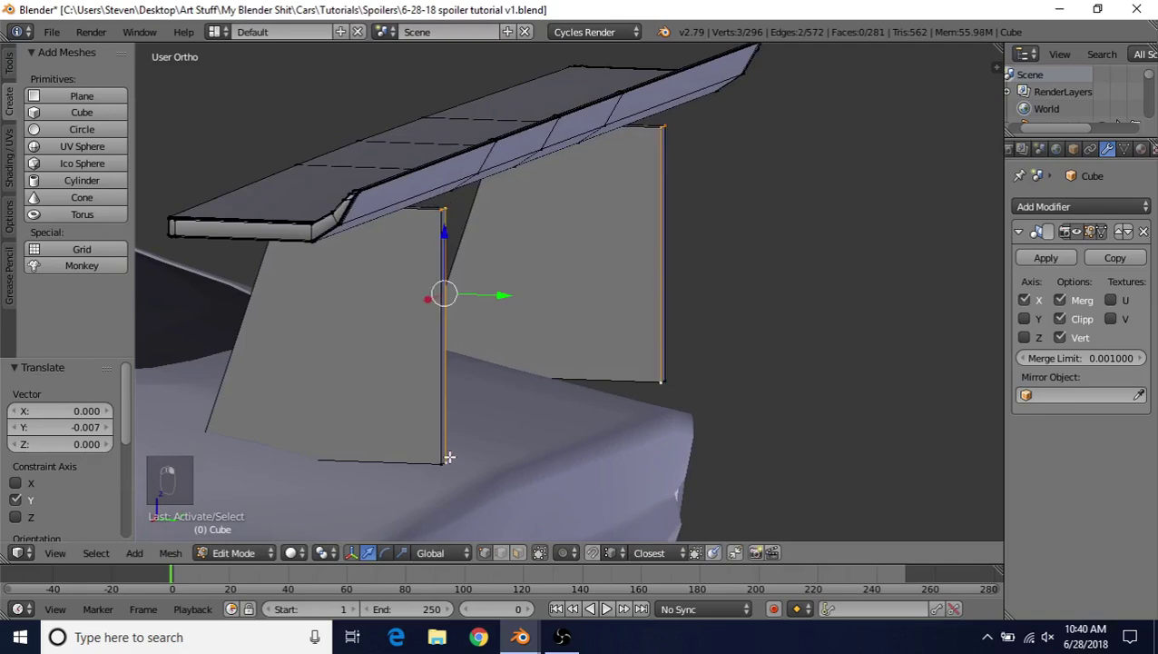
pyautogui.keyDown('shift'); pyautogui.rightClick(436, 462); pyautogui.keyUp('shift')
pyautogui.moveTo(569, 292); pyautogui.dragTo(597, 273, button='middle')
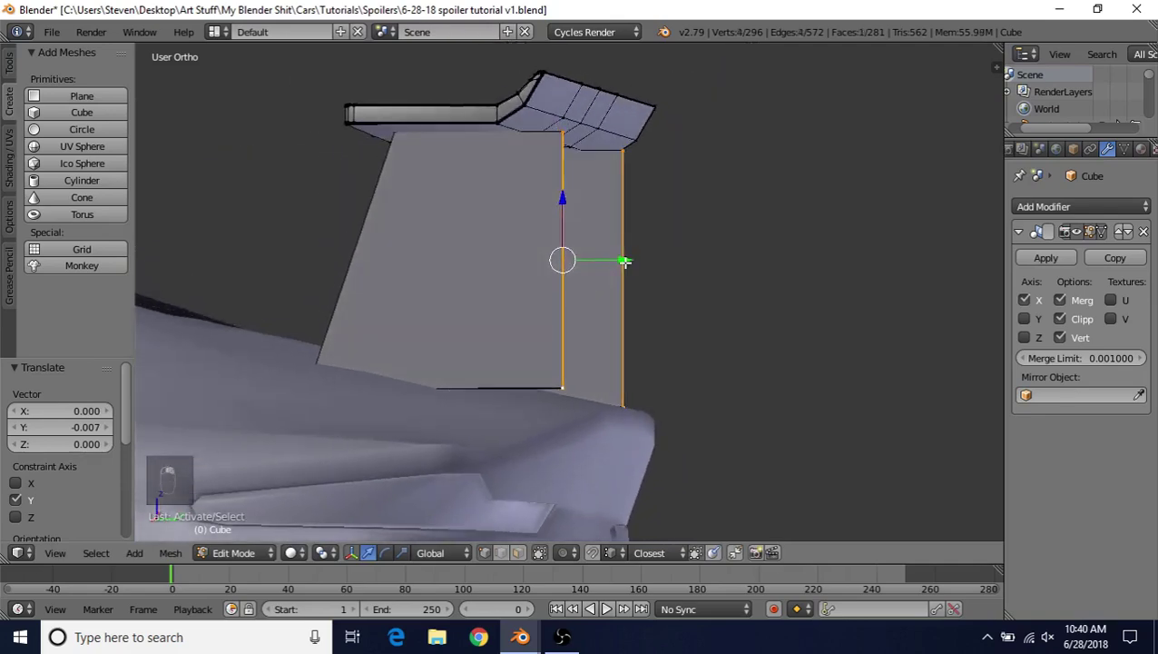
pyautogui.press('g')
pyautogui.press('y')
pyautogui.click(581, 245)
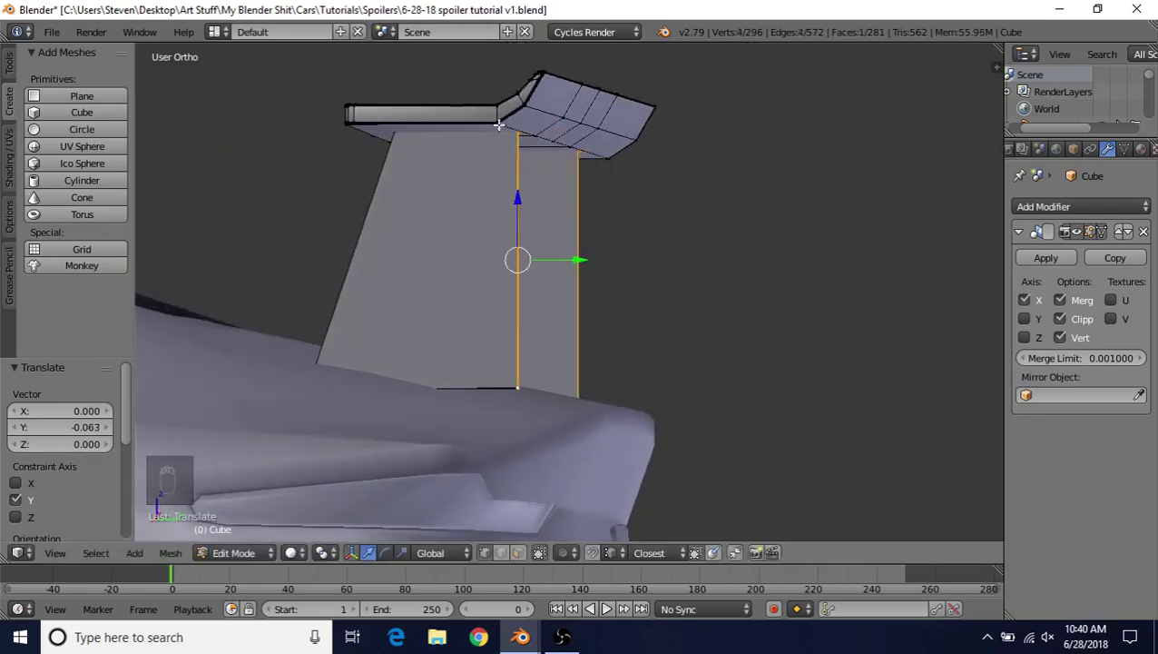
pyautogui.moveTo(508, 156); pyautogui.dragTo(578, 324, button='middle')
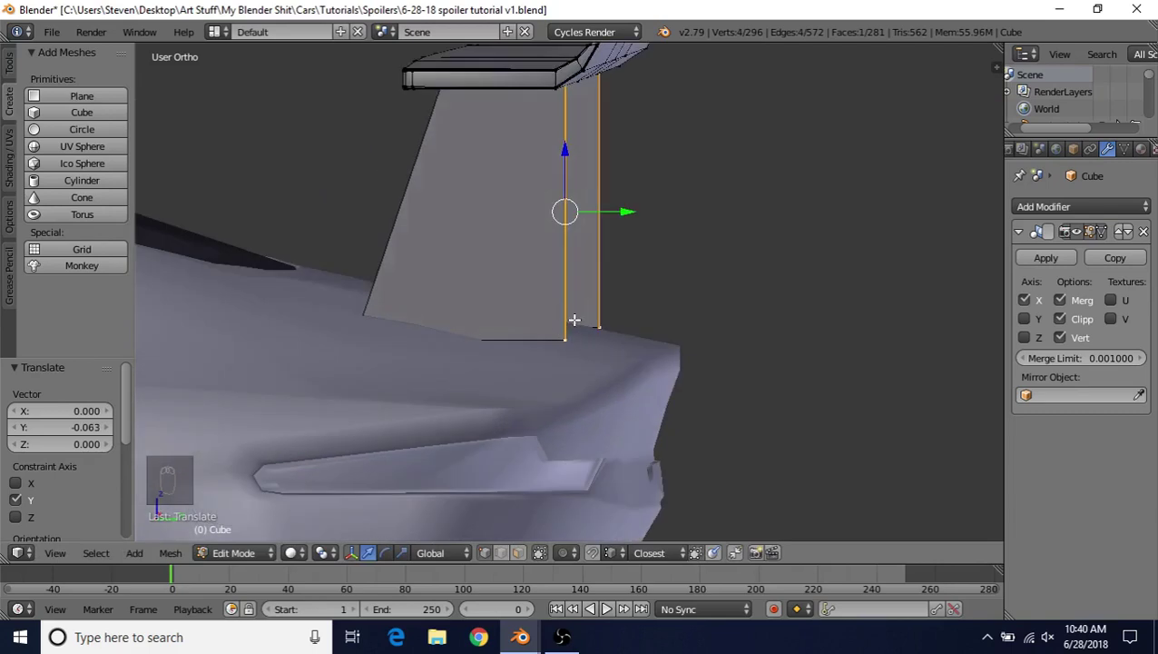
pyautogui.moveTo(582, 265); pyautogui.dragTo(619, 251, button='middle')
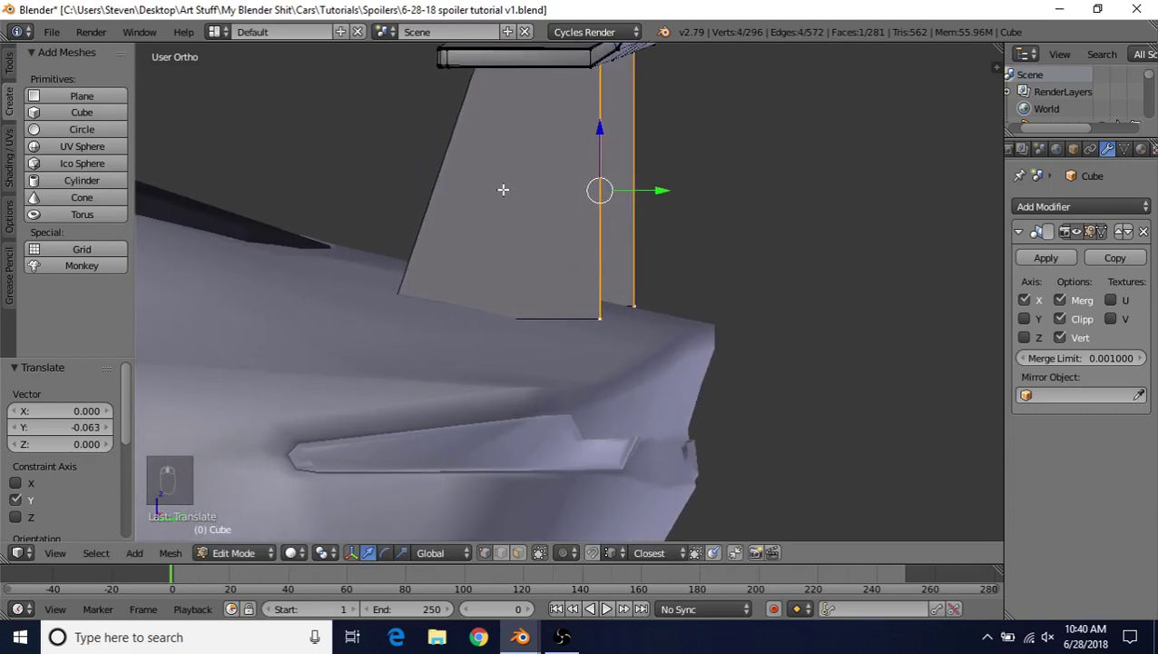
# Step: Add one horizontal loop cut around the support and slide it down close to the bottom edge
pyautogui.hotkey('ctrl', 'r')
pyautogui.click(444, 167)
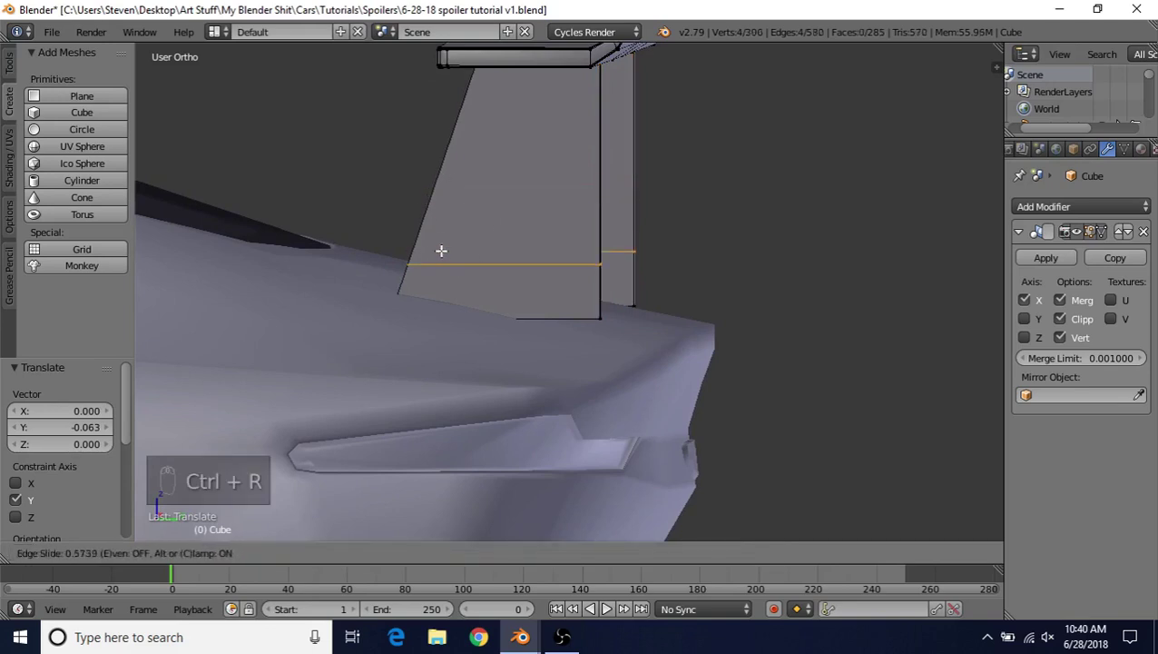
pyautogui.click(439, 283)
pyautogui.moveTo(439, 282); pyautogui.dragTo(502, 337, button='middle')
# Step: Move the support's two bottom rear vertices back along Y and down by about 0.034 into the trunk surface
pyautogui.rightClick(502, 337)
pyautogui.keyDown('shift'); pyautogui.rightClick(510, 328); pyautogui.keyUp('shift')
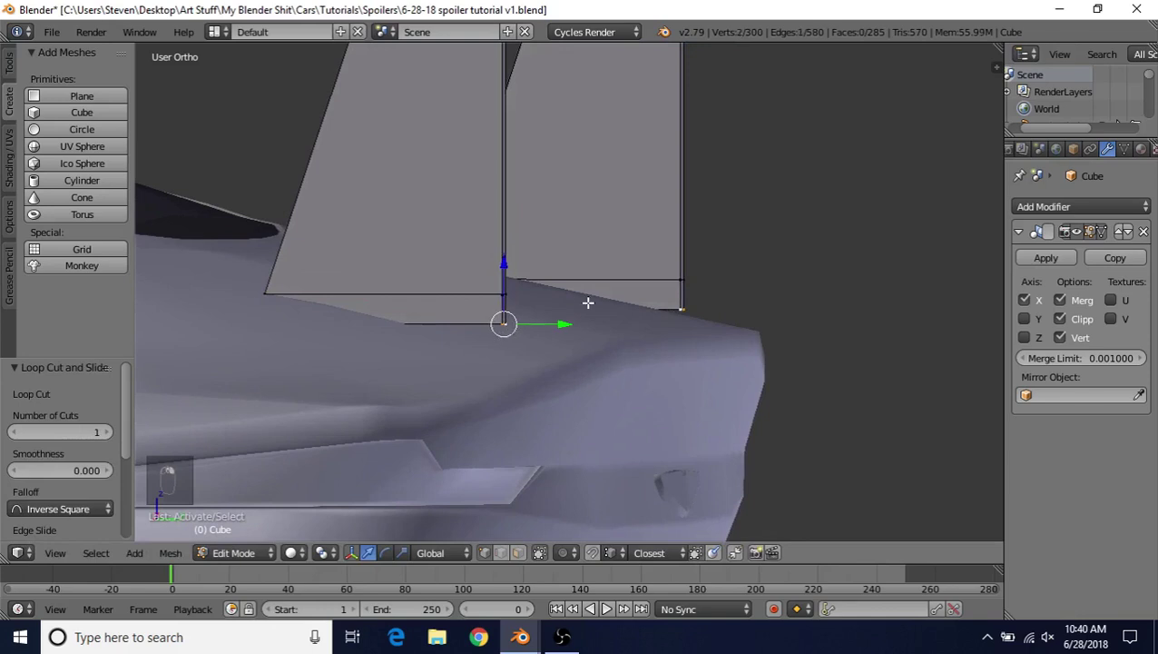
pyautogui.moveTo(586, 302); pyautogui.dragTo(628, 308, button='middle')
pyautogui.moveTo(711, 350); pyautogui.dragTo(724, 347)
pyautogui.keyDown('shift'); pyautogui.moveTo(586, 317); pyautogui.dragTo(514, 307, button='middle'); pyautogui.keyUp('shift')
pyautogui.scroll(2, 515, 308)
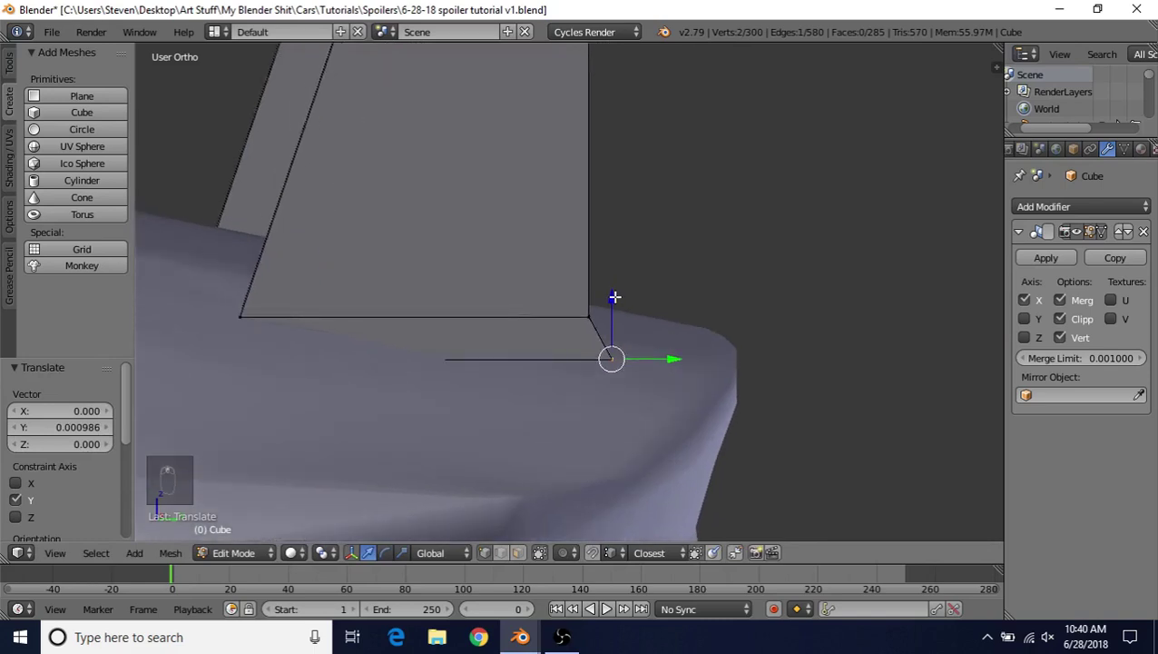
pyautogui.moveTo(615, 297); pyautogui.dragTo(614, 340)
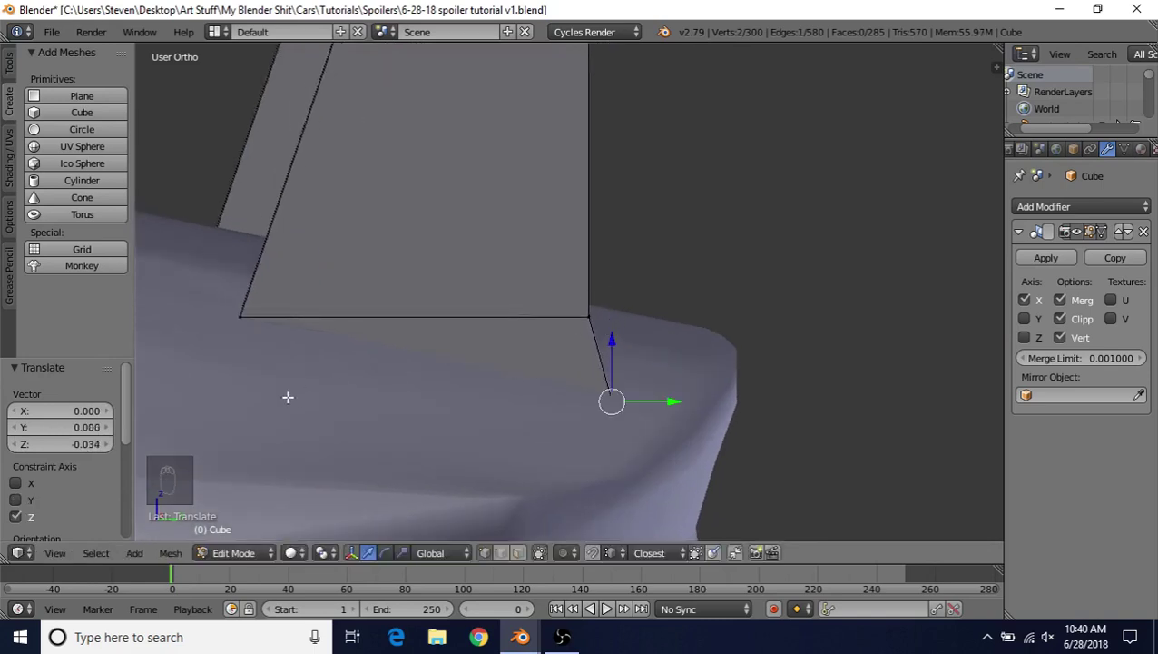
# Step: Lower the rear vertices of the new loop cut by about 0.022 along Z to follow the trunk's slope
pyautogui.moveTo(413, 343); pyautogui.dragTo(570, 326, button='middle')
pyautogui.moveTo(340, 326); pyautogui.dragTo(598, 308, button='middle')
pyautogui.rightClick(429, 327)
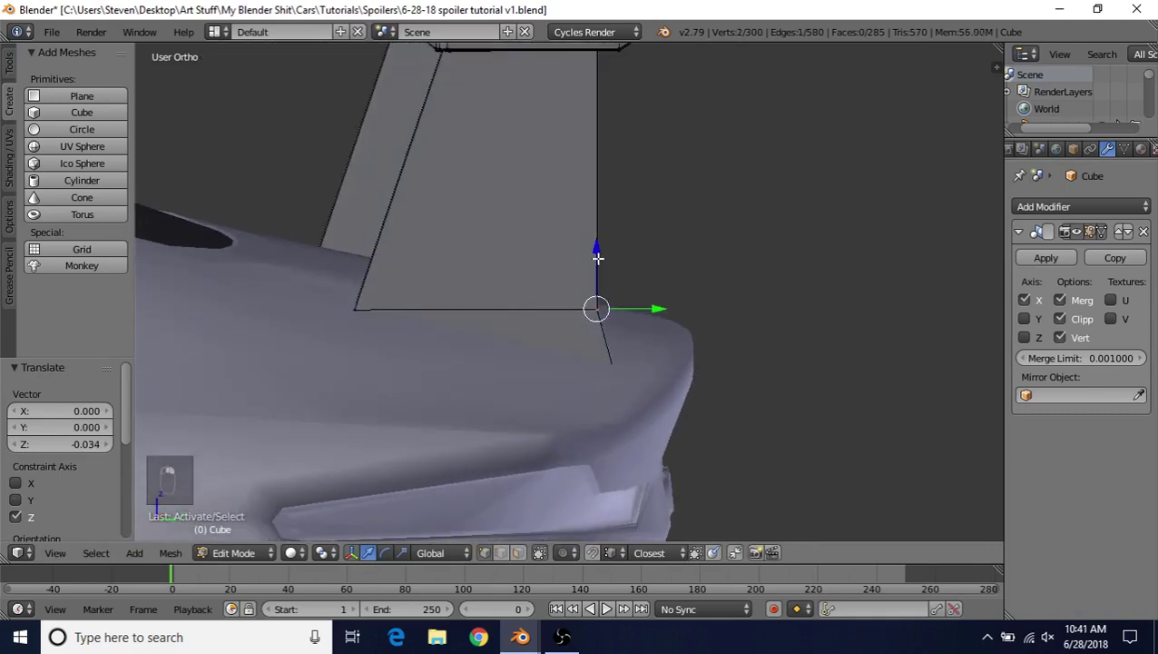
pyautogui.press('g')
pyautogui.press('z')
pyautogui.click(597, 279)
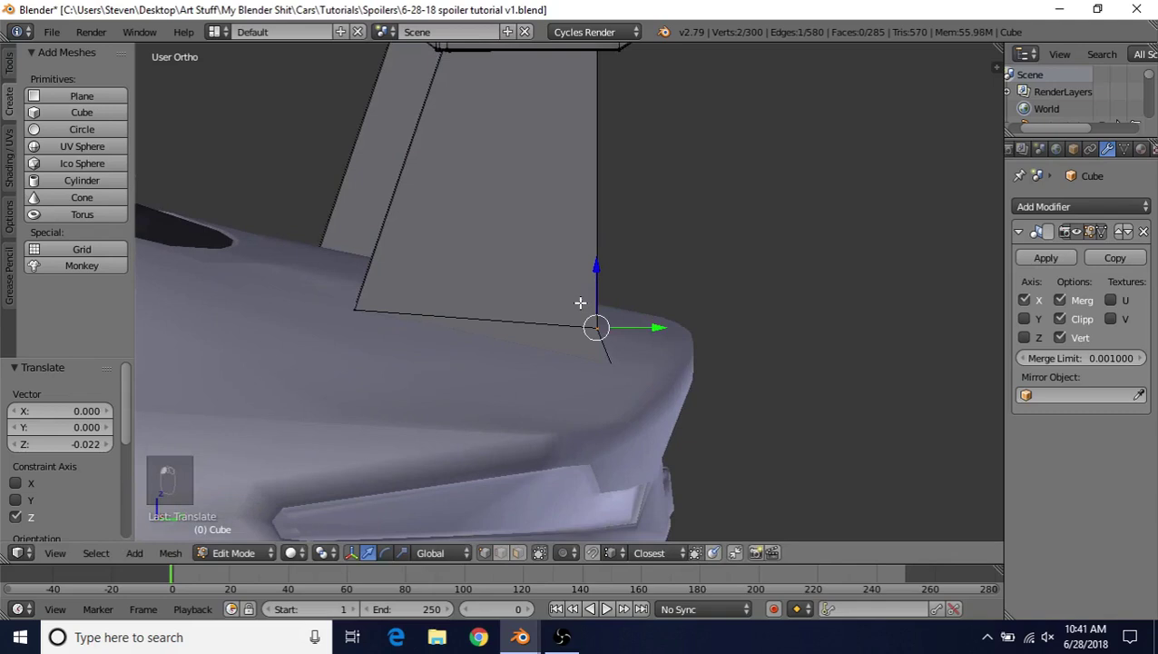
# Step: Select the support's bottom rear vertices in wireframe, move them back by about 0.009 along Y, and check the shape in Object Mode
pyautogui.press('z')
pyautogui.rightClick(612, 363)
pyautogui.click(655, 363)
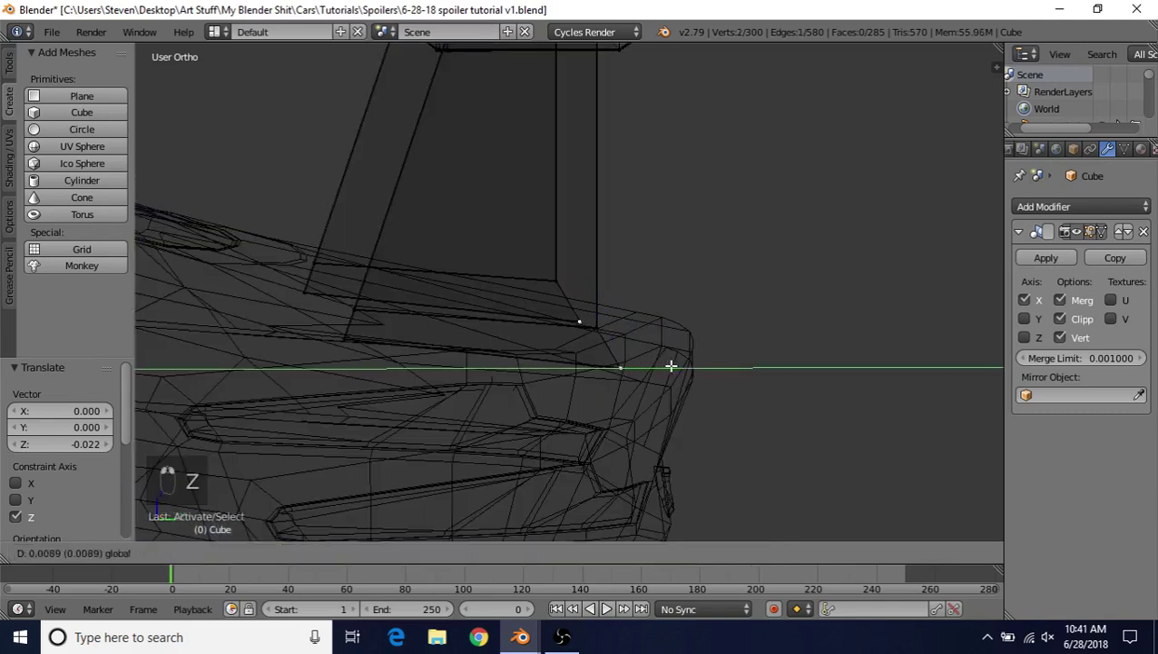
pyautogui.press('z')
pyautogui.press('Tab')
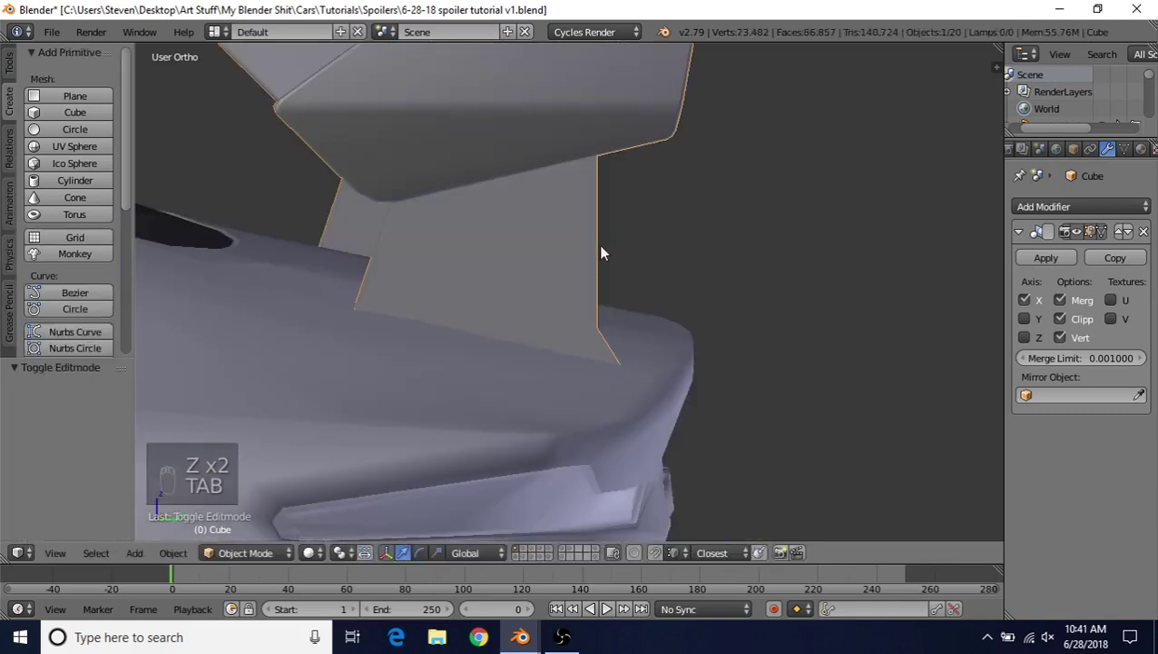
pyautogui.press('Tab')
# Step: Select the entire wing in wireframe, raise it by about 0.017 along Z, and check the spoiler against the car in Object Mode
pyautogui.scroll(-4, 507, 301)
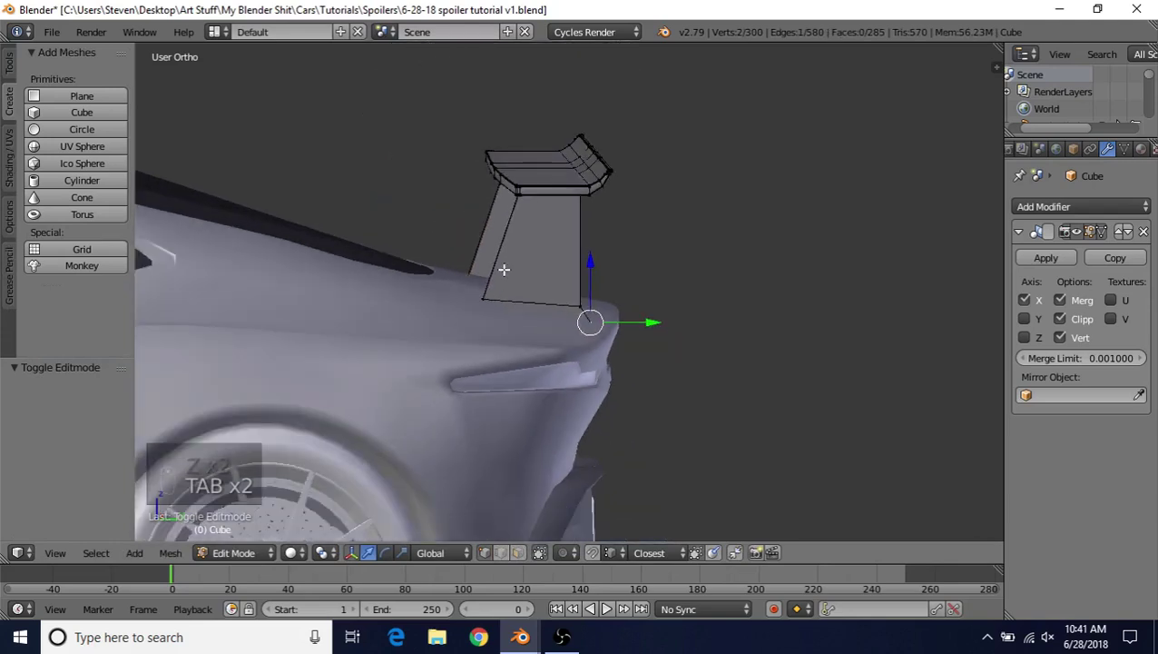
pyautogui.keyDown('shift'); pyautogui.moveTo(505, 269); pyautogui.dragTo(504, 334, button='middle'); pyautogui.keyUp('shift')
pyautogui.rightClick(583, 235)
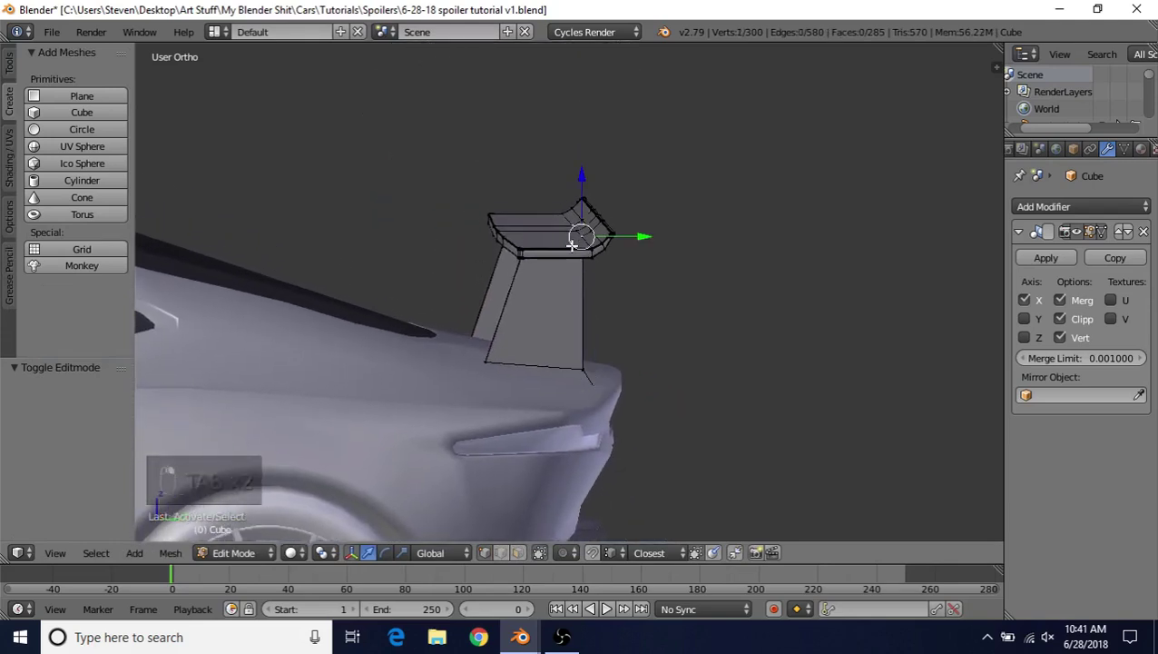
pyautogui.press('z')
pyautogui.press('b')
pyautogui.press('b')
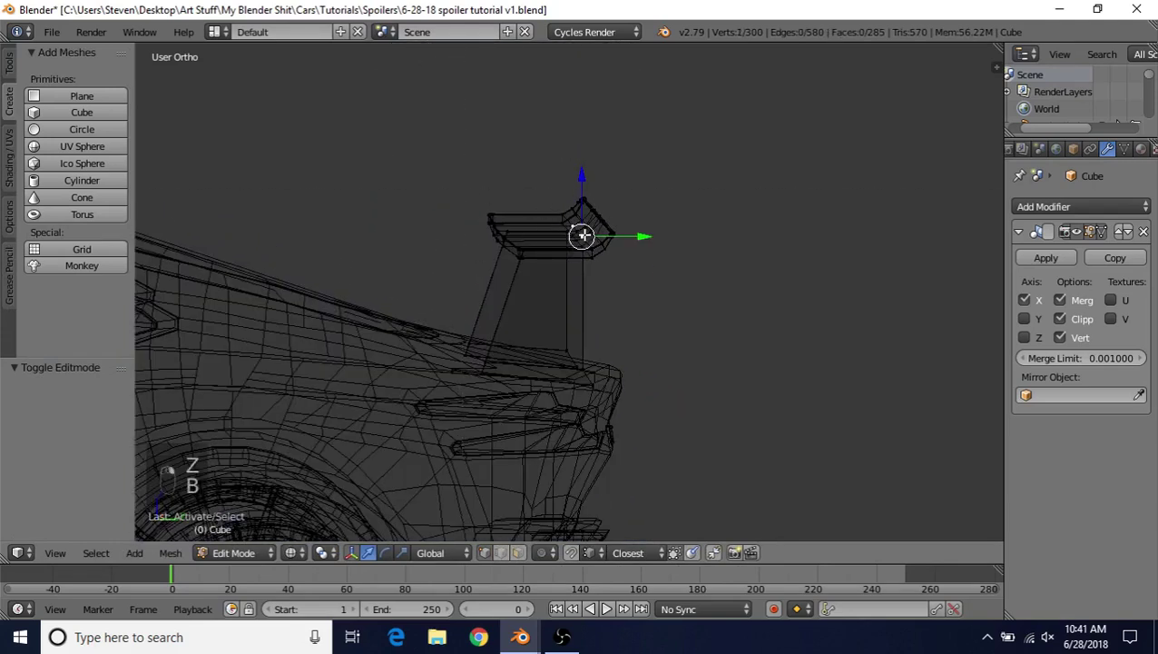
pyautogui.moveTo(438, 131); pyautogui.dragTo(672, 278)
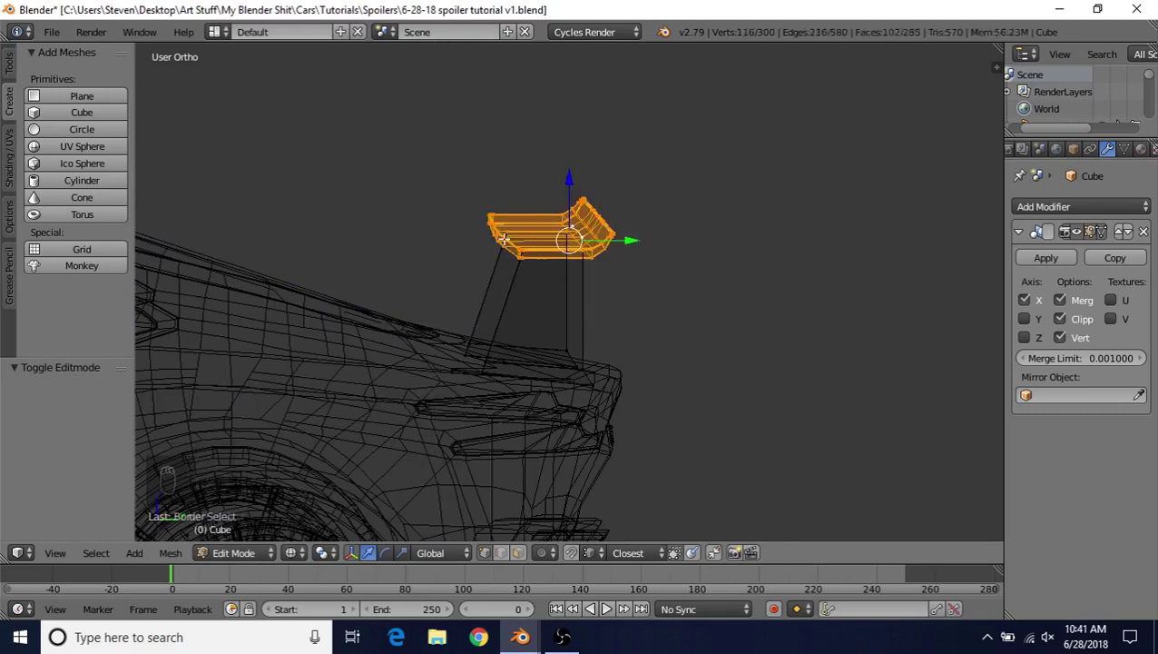
pyautogui.press('b')
pyautogui.moveTo(454, 127); pyautogui.dragTo(659, 275)
pyautogui.moveTo(573, 176)
pyautogui.mouseDown()
pyautogui.moveTo(574, 215)
pyautogui.moveTo(572, 201)
pyautogui.mouseUp()
pyautogui.press('z')
pyautogui.scroll(-5, 545, 301)
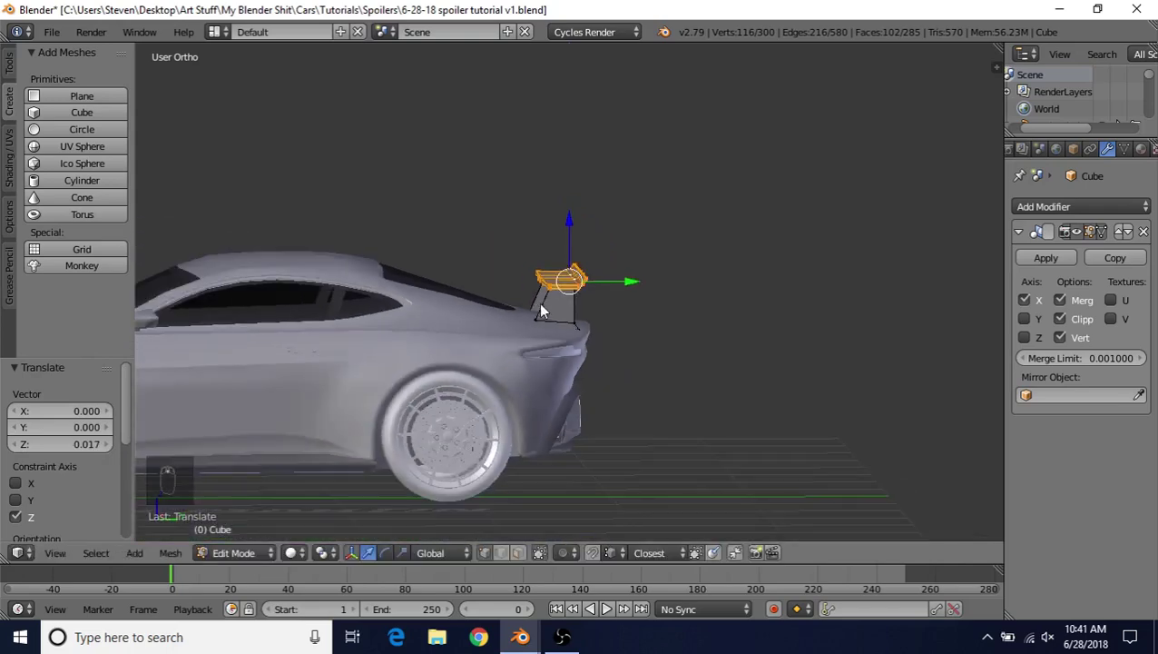
pyautogui.press('Tab')
pyautogui.moveTo(541, 307); pyautogui.dragTo(662, 320, button='middle')
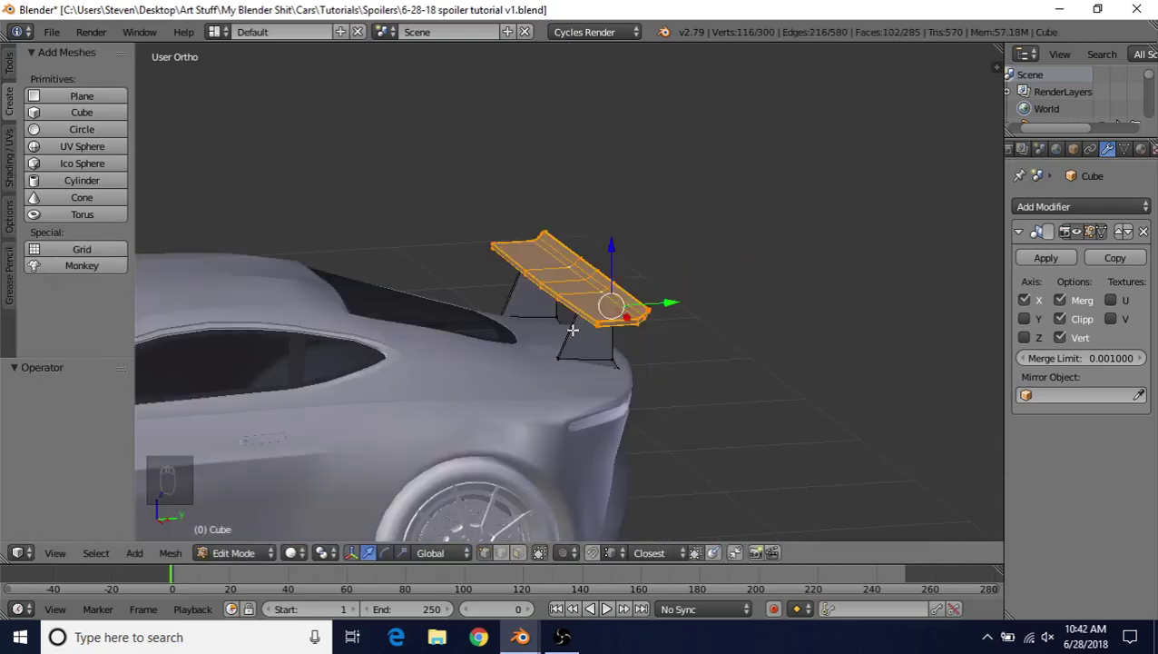
# Step: Select all geometry linked to the support and hide the rest of the spoiler mesh
pyautogui.scroll(2, 570, 336)
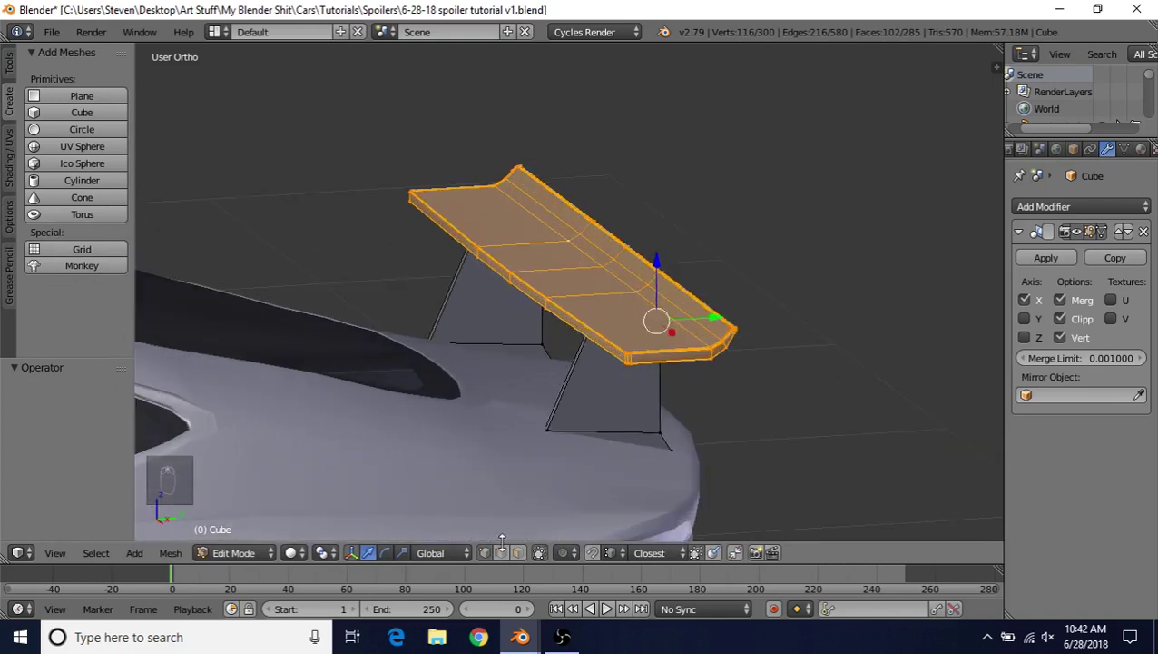
pyautogui.keyDown('shift'); pyautogui.moveTo(551, 374); pyautogui.dragTo(544, 340, button='middle'); pyautogui.keyUp('shift')
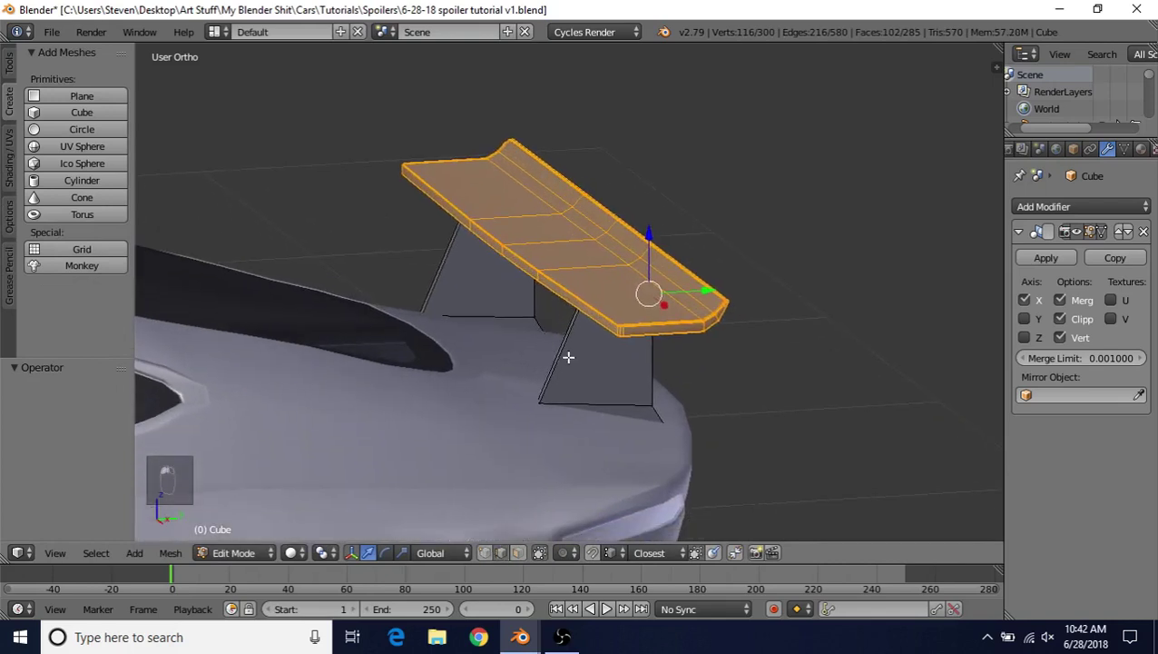
pyautogui.rightClick(551, 393)
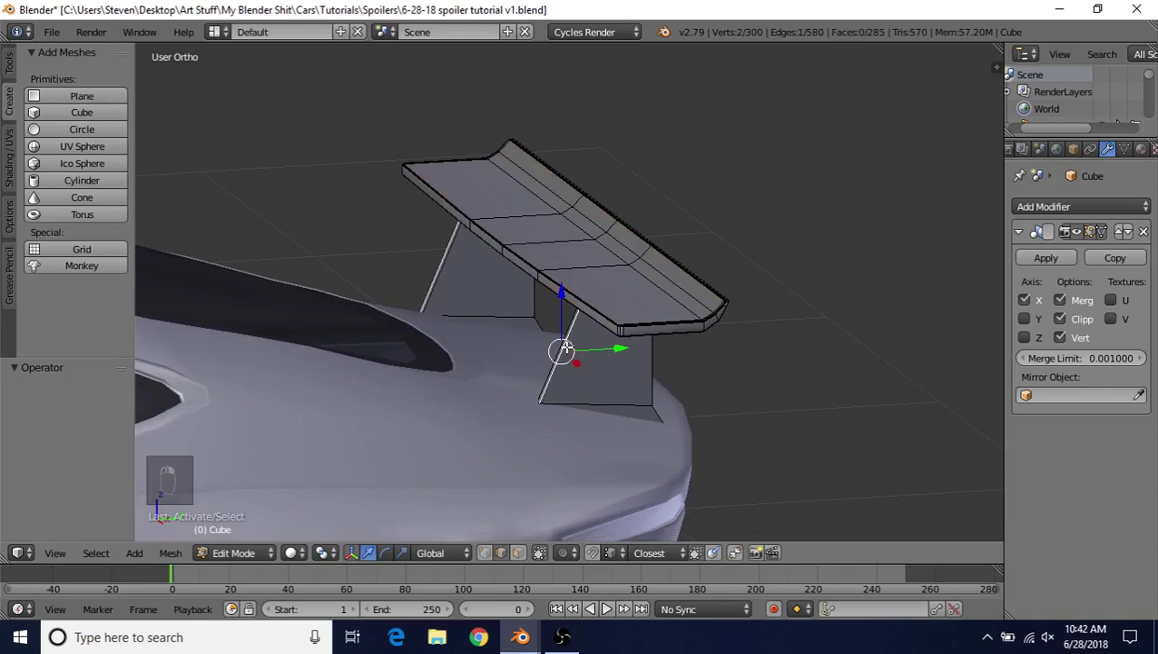
pyautogui.hotkey('ctrl', 'l')
pyautogui.hotkey('shift', 'h')
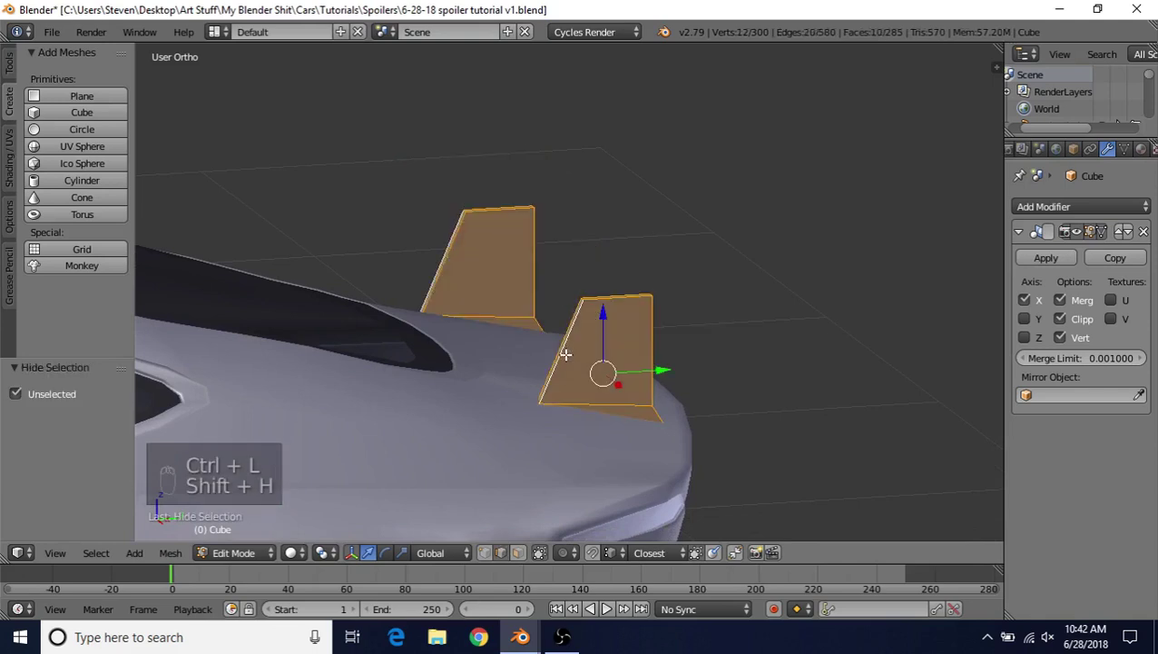
# Step: Select the outline edges on both faces of the support and bevel them by 0.004 with 3 segments
pyautogui.scroll(4, 565, 354)
pyautogui.keyDown('alt'); pyautogui.rightClick(592, 323); pyautogui.keyUp('alt')
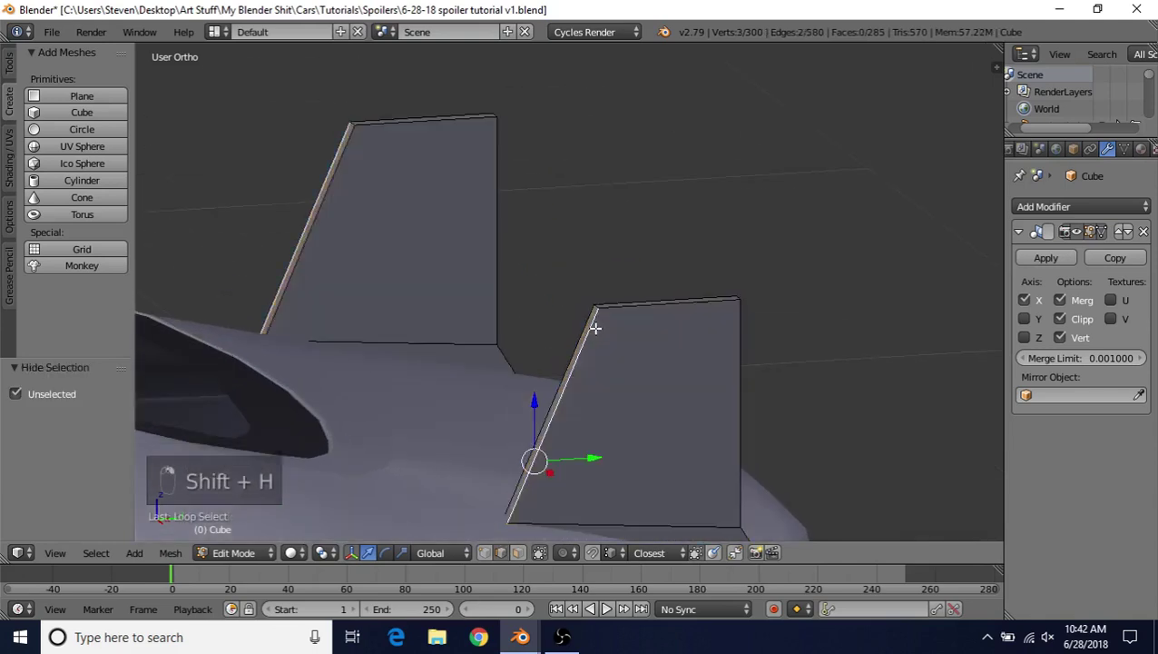
pyautogui.keyDown('alt'); pyautogui.keyDown('shift'); pyautogui.rightClick(638, 309); pyautogui.keyUp('shift'); pyautogui.keyUp('alt')
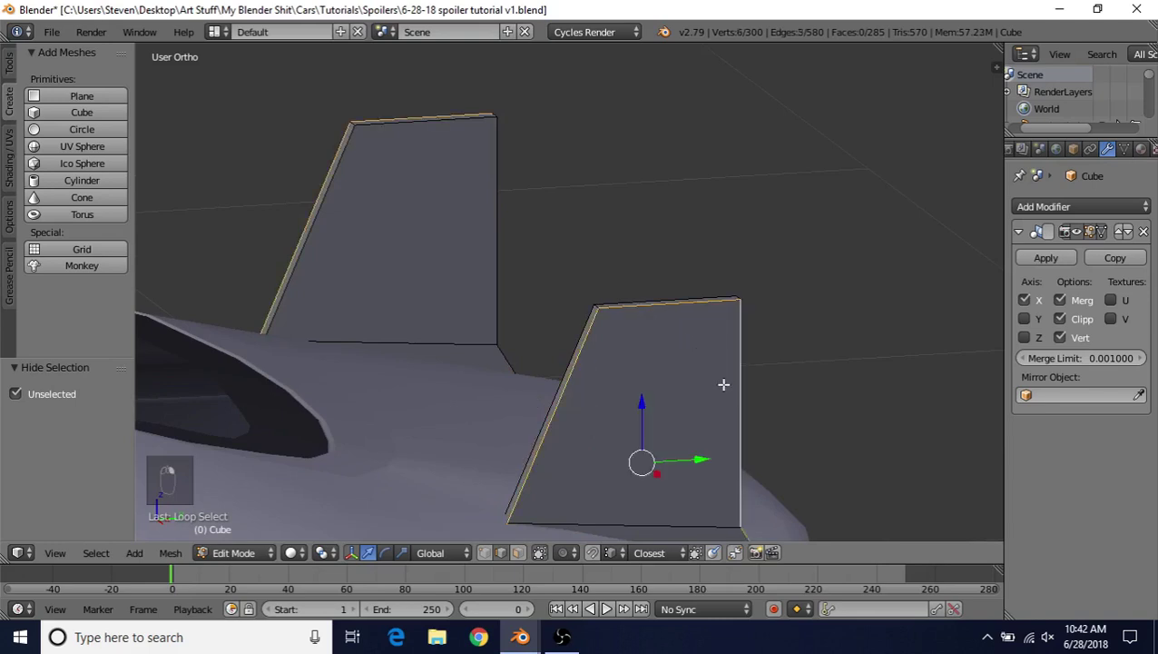
pyautogui.keyDown('alt'); pyautogui.keyDown('shift'); pyautogui.rightClick(577, 336); pyautogui.keyUp('shift'); pyautogui.keyUp('alt')
pyautogui.keyDown('alt'); pyautogui.keyDown('shift'); pyautogui.rightClick(647, 300); pyautogui.keyUp('shift'); pyautogui.keyUp('alt')
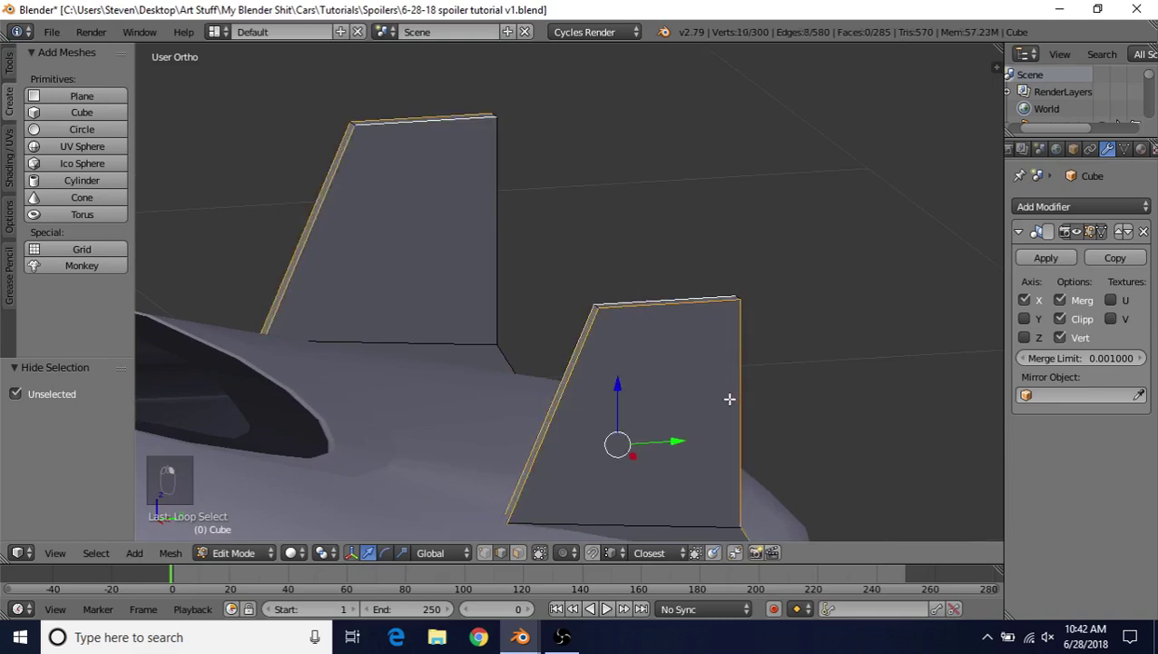
pyautogui.moveTo(729, 399); pyautogui.dragTo(584, 299, button='middle')
pyautogui.keyDown('alt'); pyautogui.keyDown('shift'); pyautogui.rightClick(238, 283); pyautogui.keyUp('shift'); pyautogui.keyUp('alt')
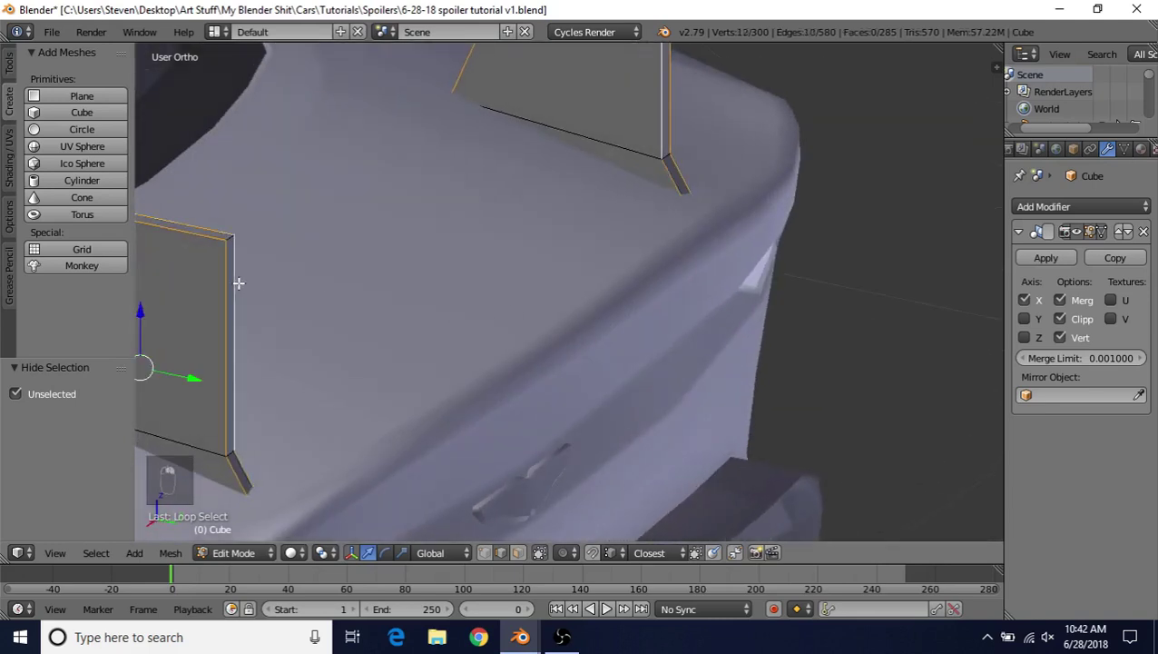
pyautogui.moveTo(453, 340); pyautogui.dragTo(668, 238, button='middle')
pyautogui.press('z')
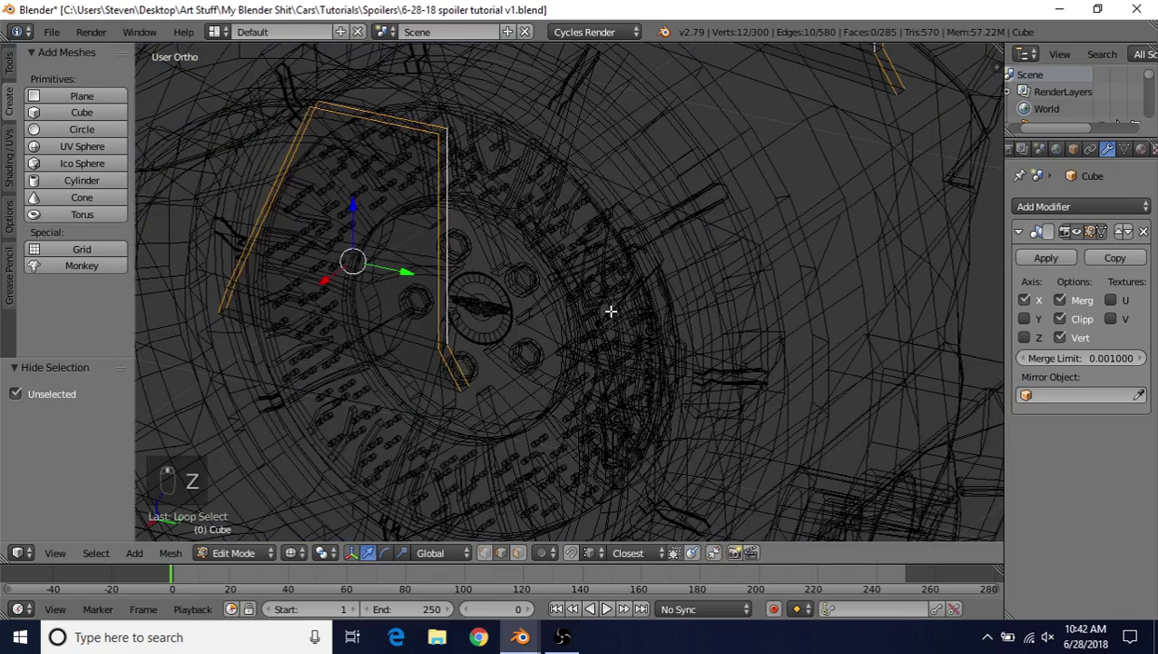
pyautogui.moveTo(610, 311); pyautogui.dragTo(649, 338, button='middle')
pyautogui.keyDown('alt'); pyautogui.keyDown('shift'); pyautogui.rightClick(513, 354); pyautogui.keyUp('shift'); pyautogui.keyUp('alt')
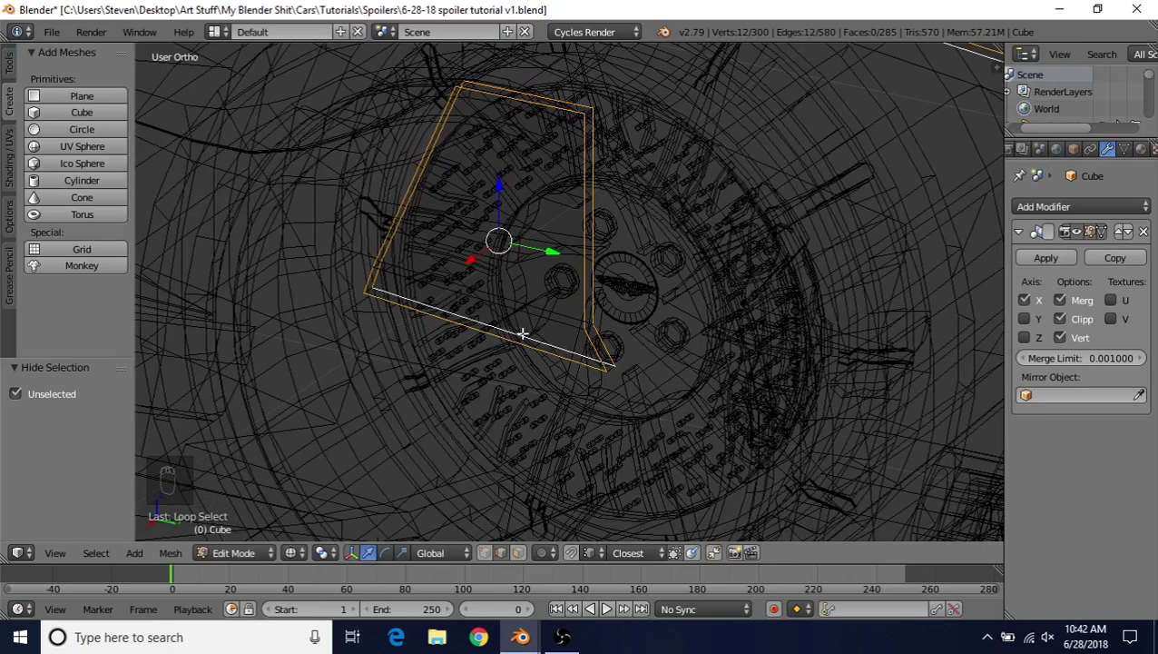
pyautogui.press('z')
pyautogui.scroll(1, 607, 273)
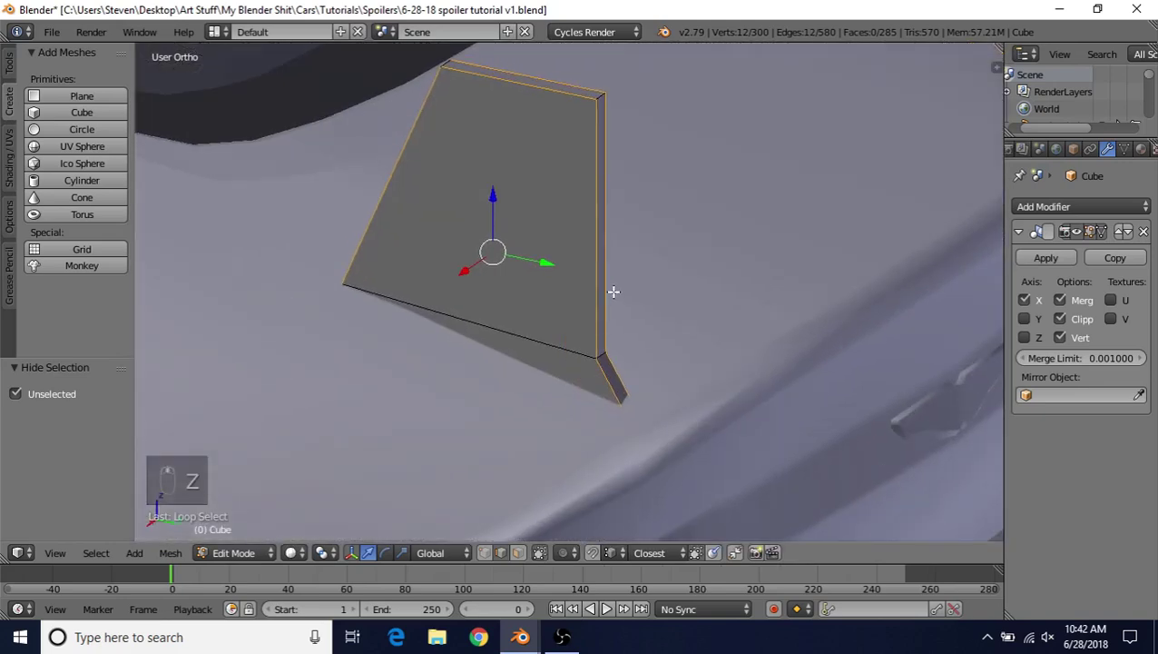
pyautogui.hotkey('ctrl', 'b')
pyautogui.scroll(2, 703, 136)
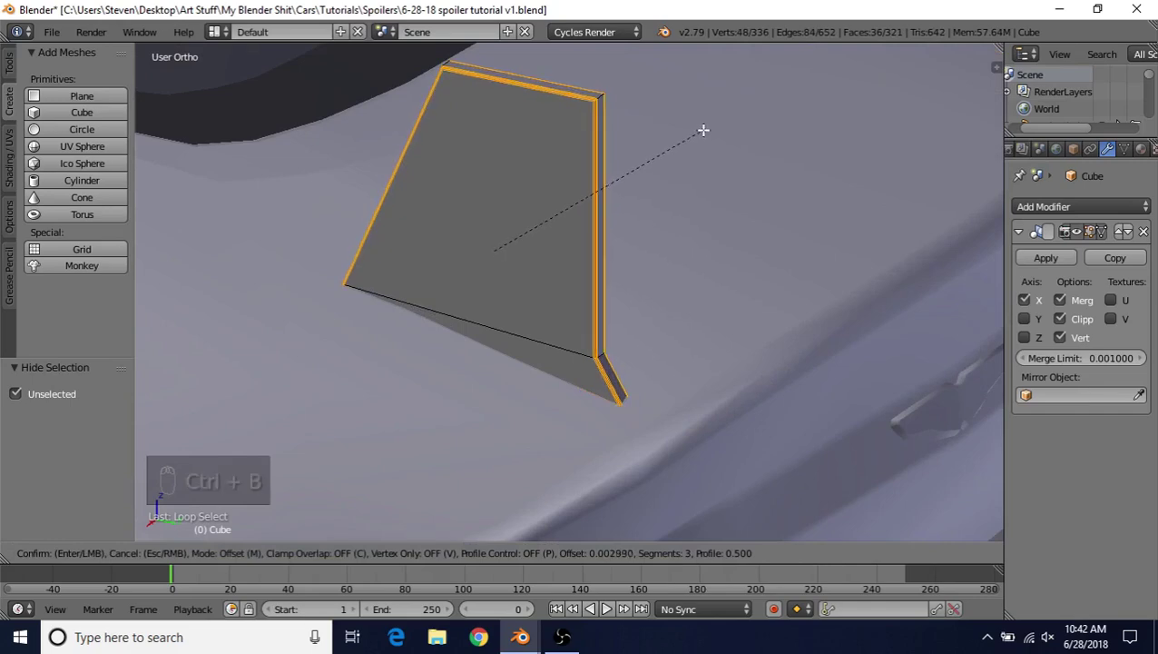
pyautogui.click(706, 122)
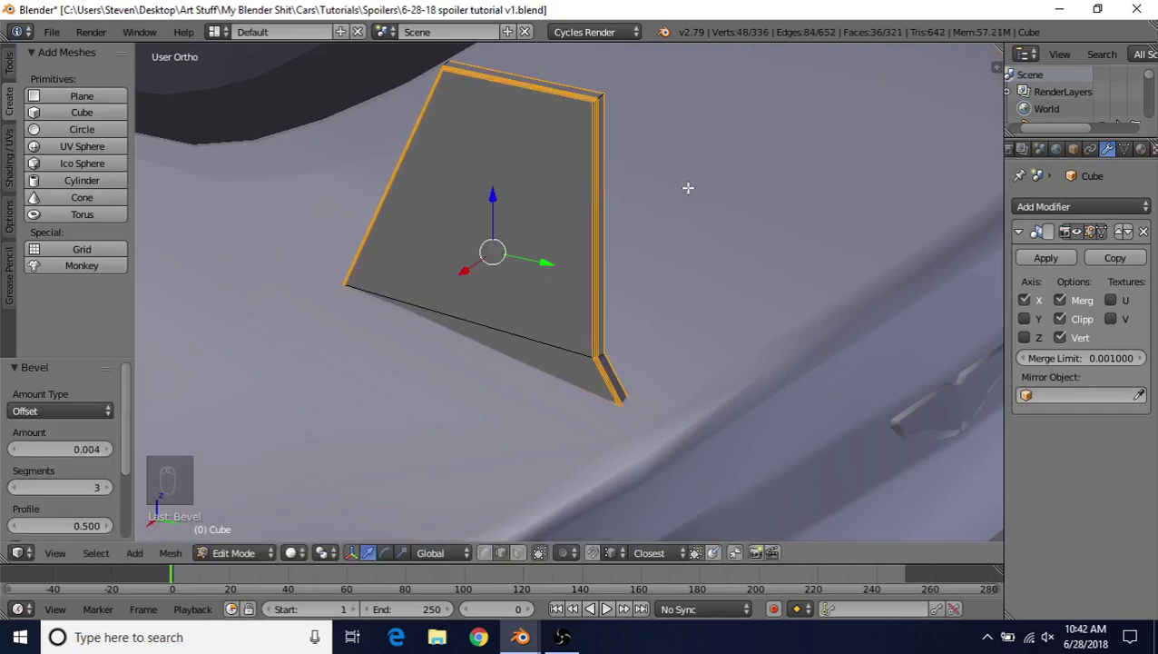
# Step: Inspect the shading of the beveled supports on the car in Object Mode
pyautogui.press('Tab')
pyautogui.scroll(-4, 624, 352)
pyautogui.moveTo(624, 351); pyautogui.dragTo(633, 382, button='middle')
pyautogui.scroll(3, 633, 372)
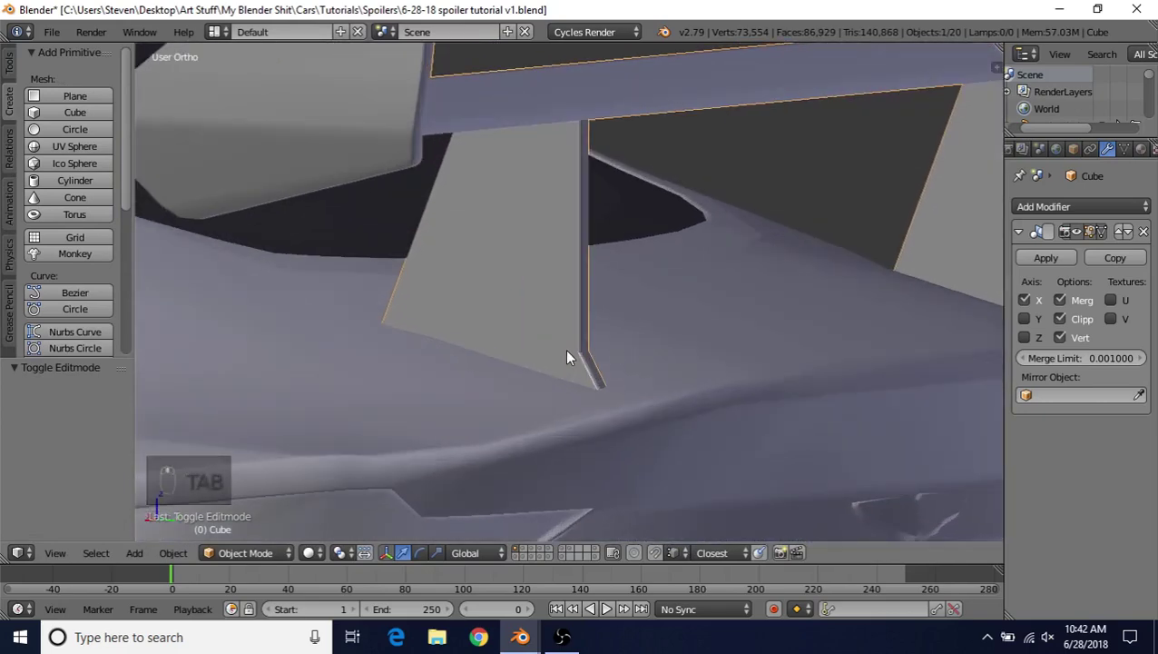
# Step: Bevel the edge loop at the bend near the base of the spoiler supports with three segments
pyautogui.press('Tab')
pyautogui.scroll(2, 581, 362)
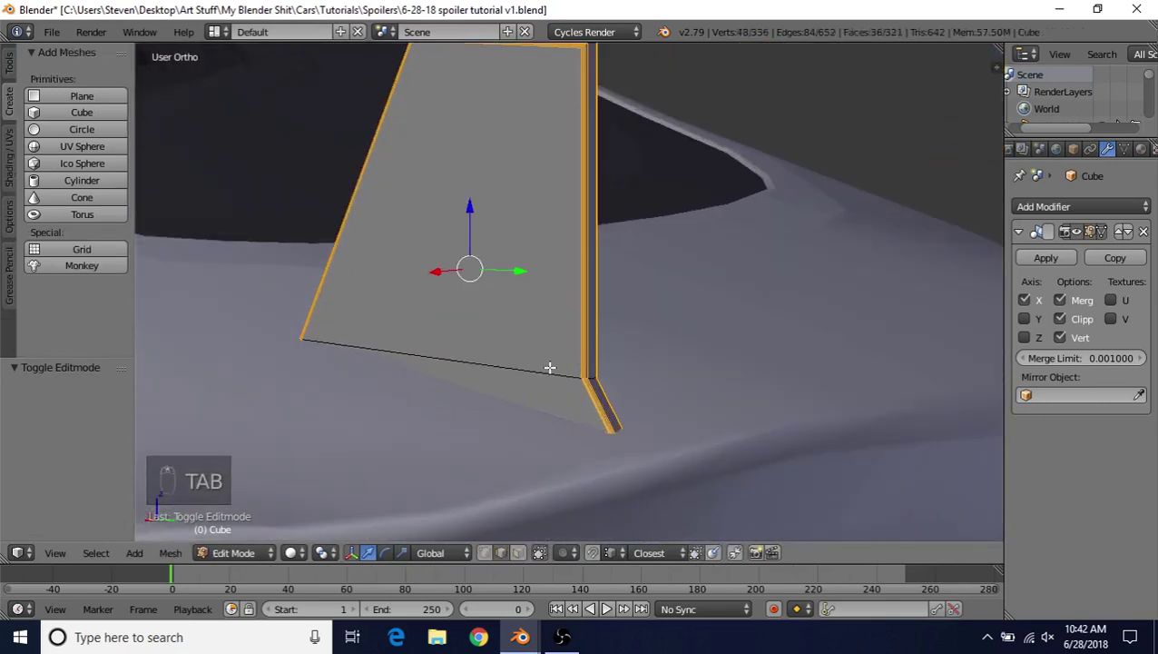
pyautogui.keyDown('alt'); pyautogui.rightClick(546, 367); pyautogui.keyUp('alt')
pyautogui.moveTo(552, 350); pyautogui.dragTo(570, 336, button='middle')
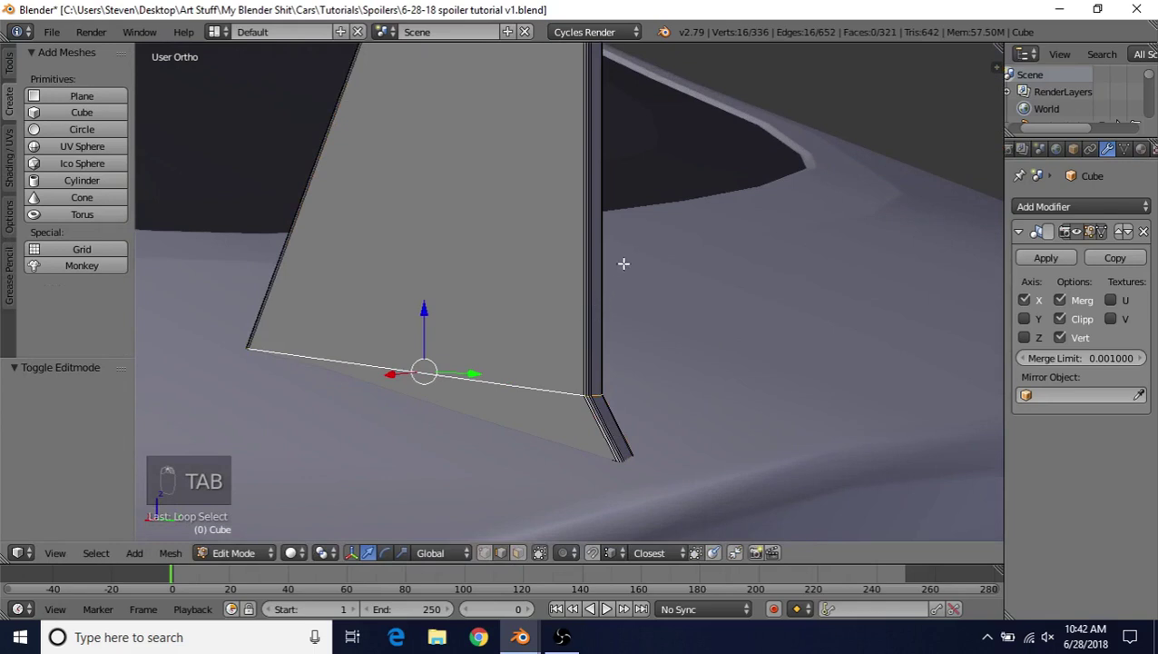
pyautogui.hotkey('ctrl', 'b')
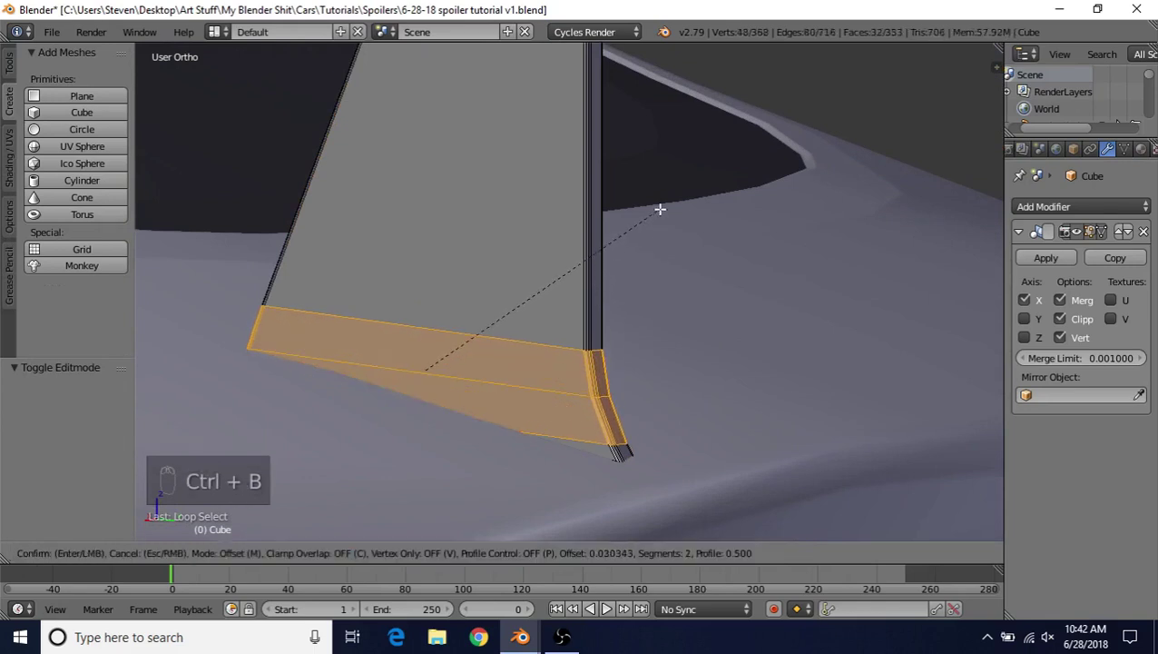
pyautogui.scroll(1, 645, 243)
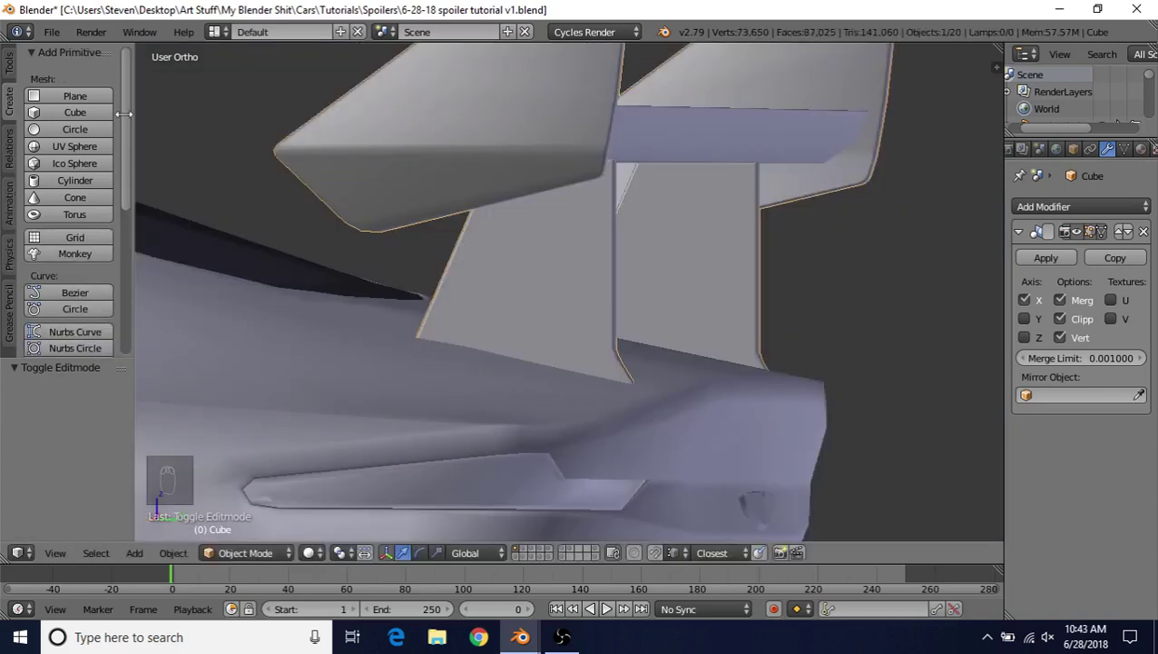
# Step: Apply smooth shading to the whole spoiler object
pyautogui.click(10, 61)
pyautogui.click(55, 296)
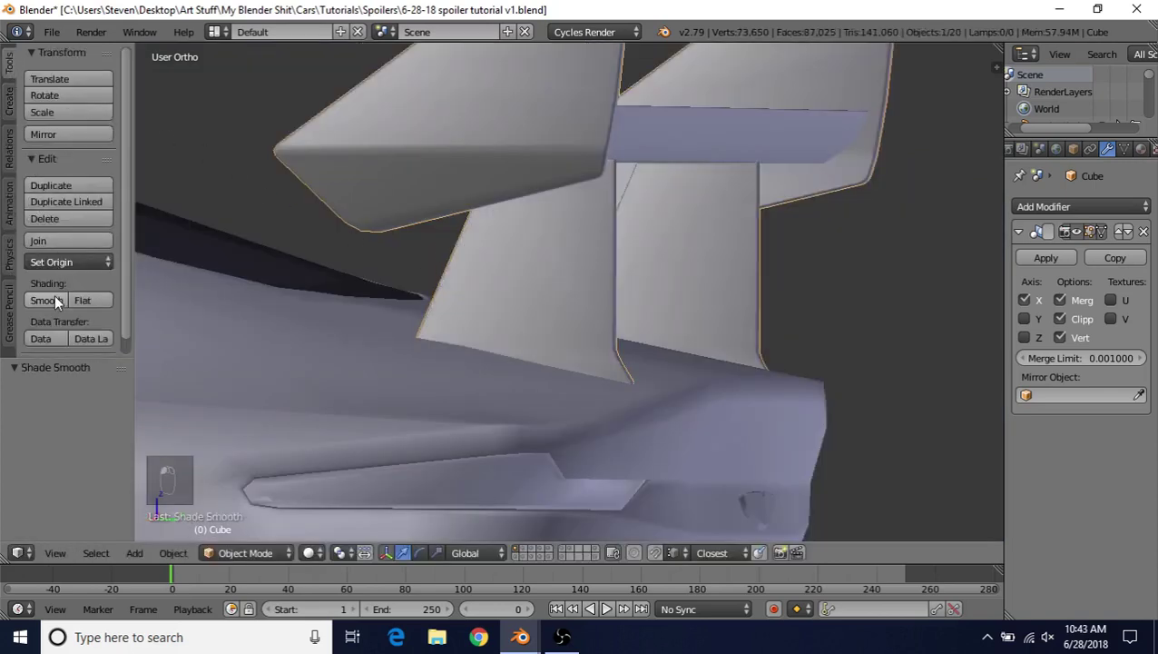
# Step: Examine the smooth-shaded spoiler on the car from the side, rear and above
pyautogui.scroll(-4, 563, 372)
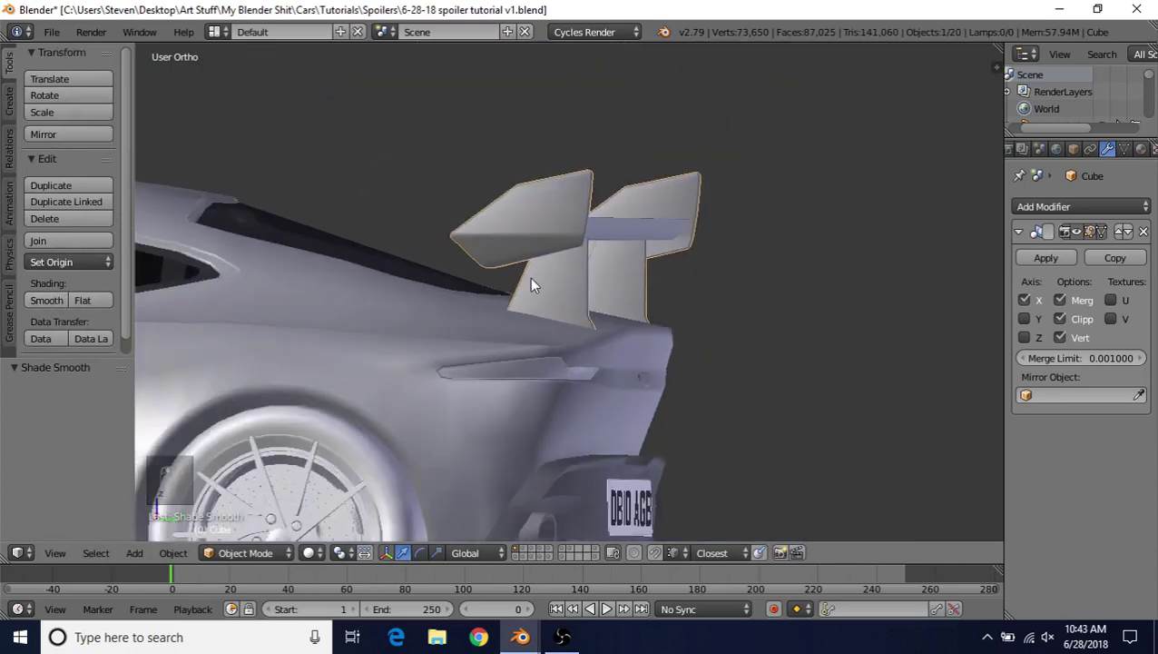
pyautogui.moveTo(536, 277); pyautogui.dragTo(473, 271, button='middle')
pyautogui.moveTo(548, 264); pyautogui.dragTo(534, 305, button='middle')
pyautogui.scroll(-2, 411, 305)
pyautogui.scroll(-5, 562, 305)
pyautogui.scroll(8, 534, 305)
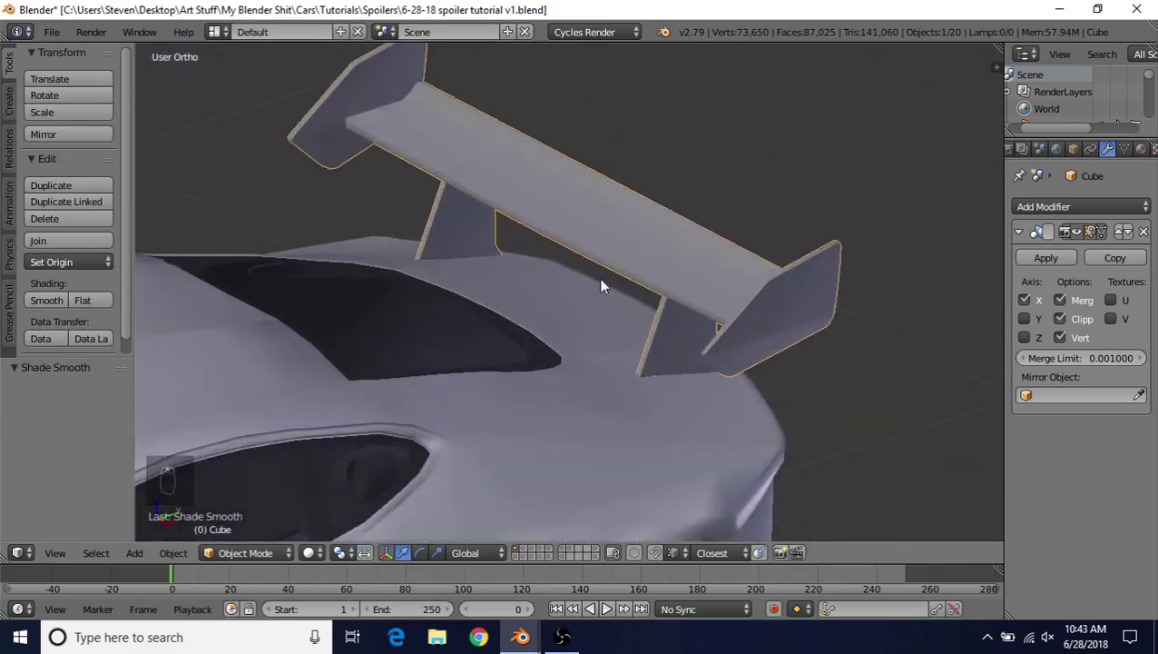
pyautogui.moveTo(599, 277); pyautogui.dragTo(584, 208, button='middle')
pyautogui.press('Tab')
pyautogui.press('Tab')
pyautogui.scroll(-4, 575, 308)
pyautogui.scroll(3, 574, 279)
pyautogui.scroll(2, 569, 254)
pyautogui.scroll(-2, 582, 208)
pyautogui.press('Tab')
pyautogui.press('Tab')
pyautogui.moveTo(673, 266); pyautogui.dragTo(664, 271, button='middle')
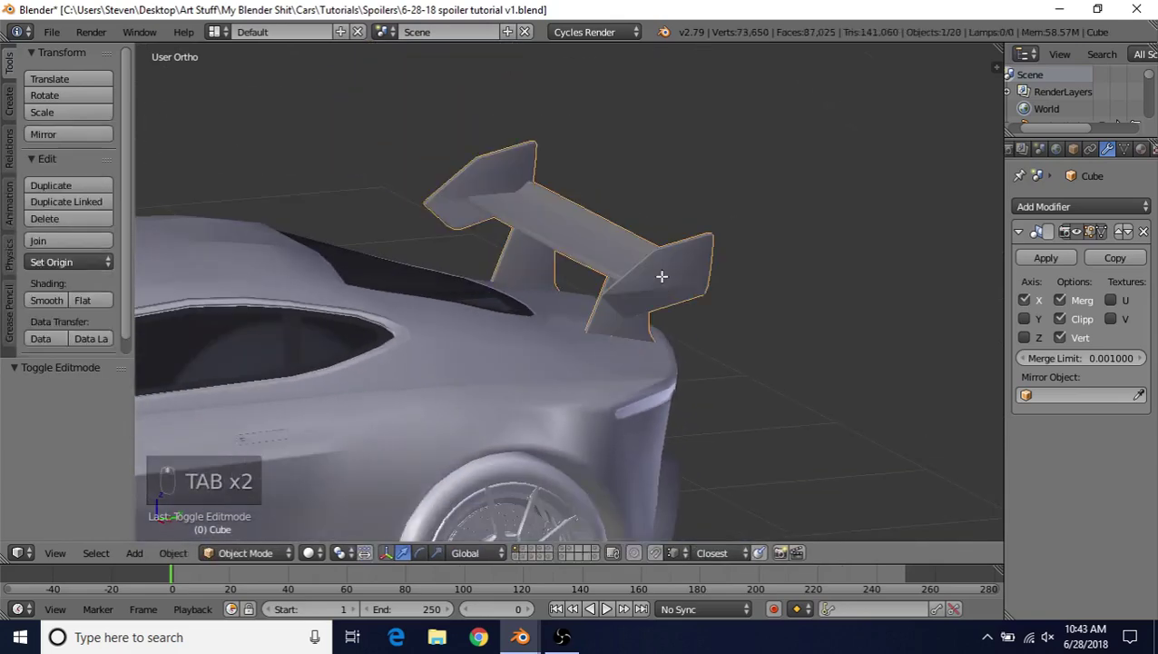
# Step: Reveal all hidden geometry of the spoiler mesh, deselect everything and return to Object Mode
pyautogui.press('Tab')
pyautogui.press('Tab')
pyautogui.hotkey('alt', 'h')
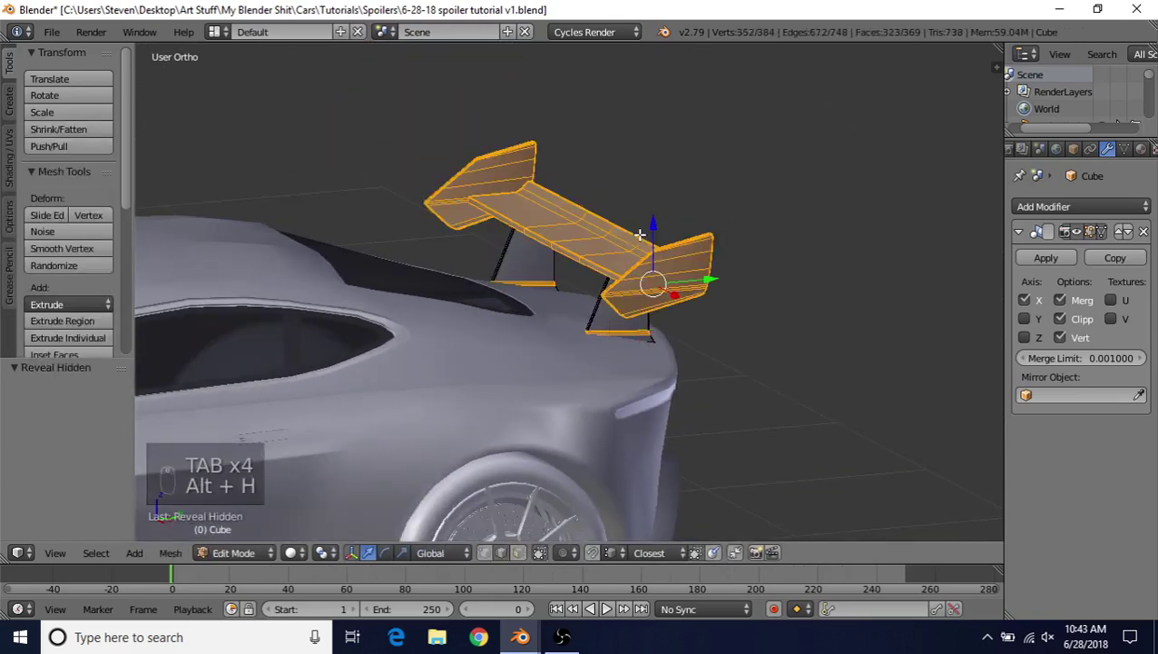
pyautogui.press('a')
pyautogui.moveTo(543, 251); pyautogui.dragTo(613, 238, button='middle')
pyautogui.press('Tab')
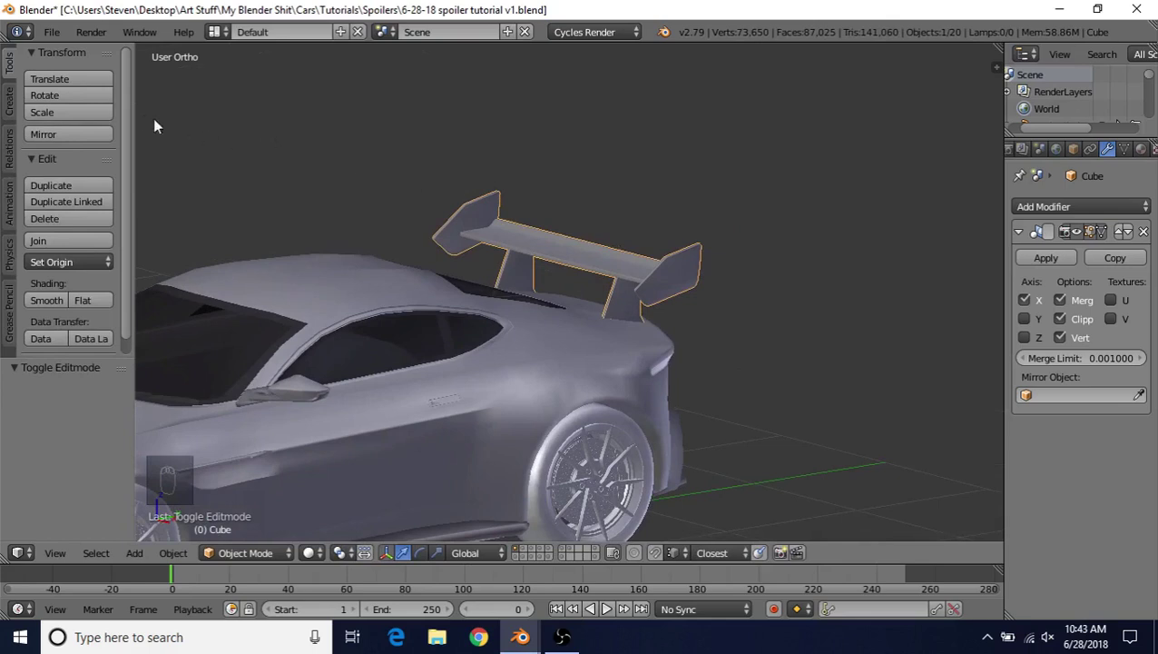
# Step: Save the current spoiler file, 6-28-18 spoiler tutorial v1.blend
pyautogui.click(52, 33)
pyautogui.click(52, 31)
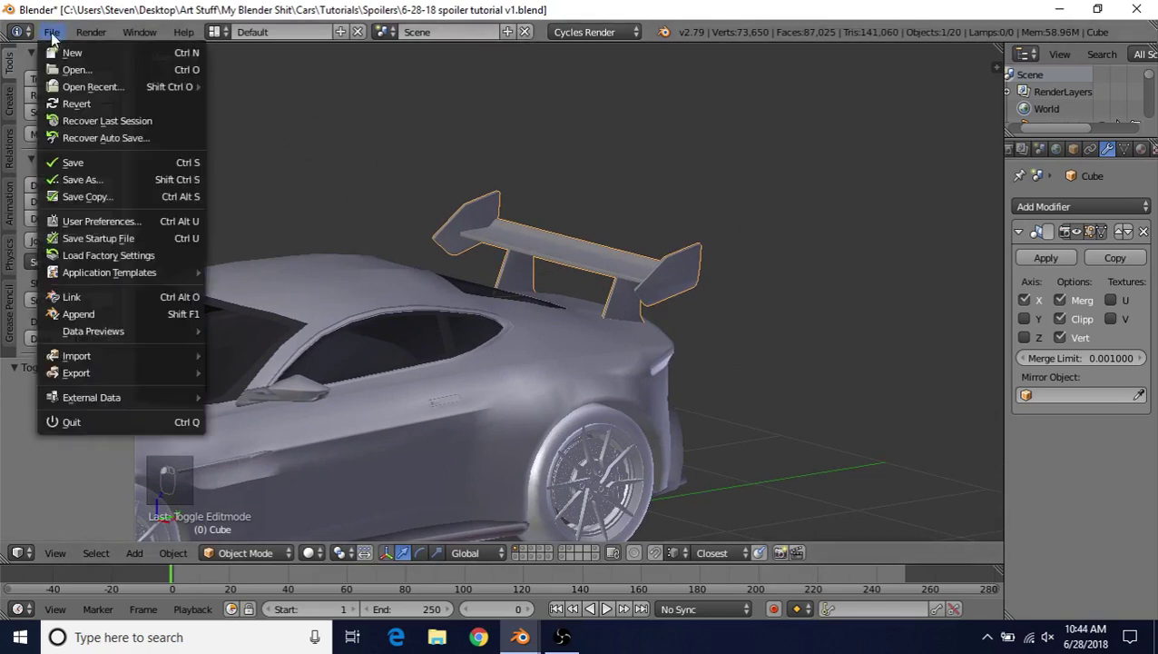
pyautogui.click(79, 163)
# Step: View the low wing example in 6-28-18 spoiler tutorial practice2.blend and return to the v1 spoiler file
pyautogui.moveTo(520, 636)
pyautogui.click(359, 584)
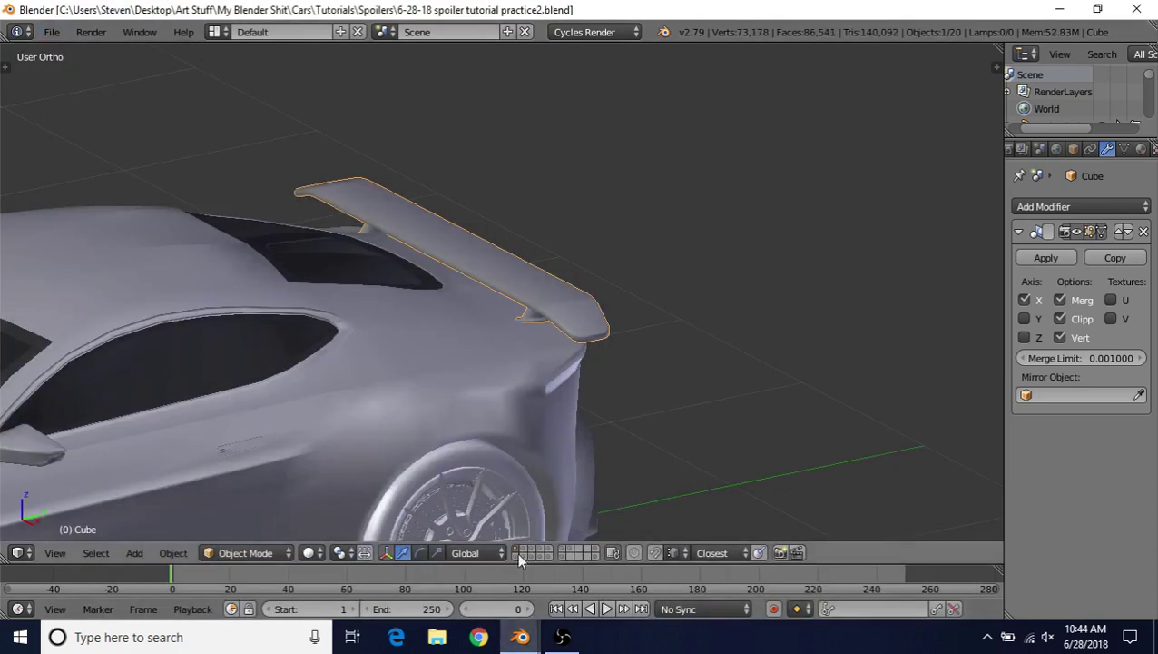
pyautogui.moveTo(520, 636)
pyautogui.click(864, 586)
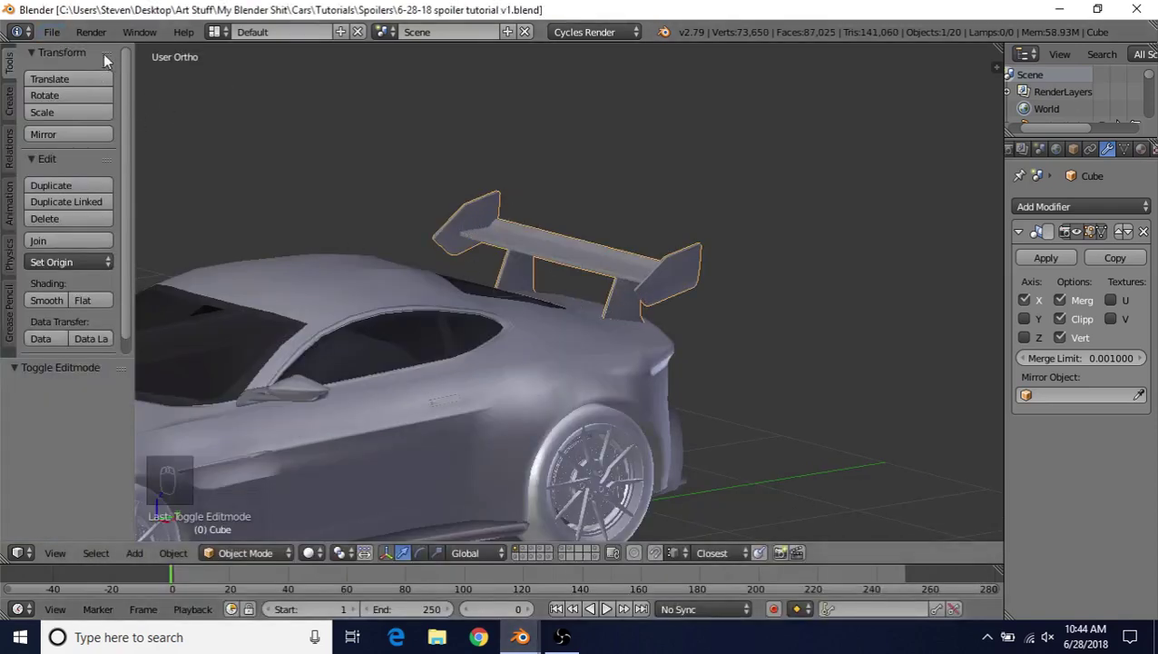
pyautogui.click(47, 33)
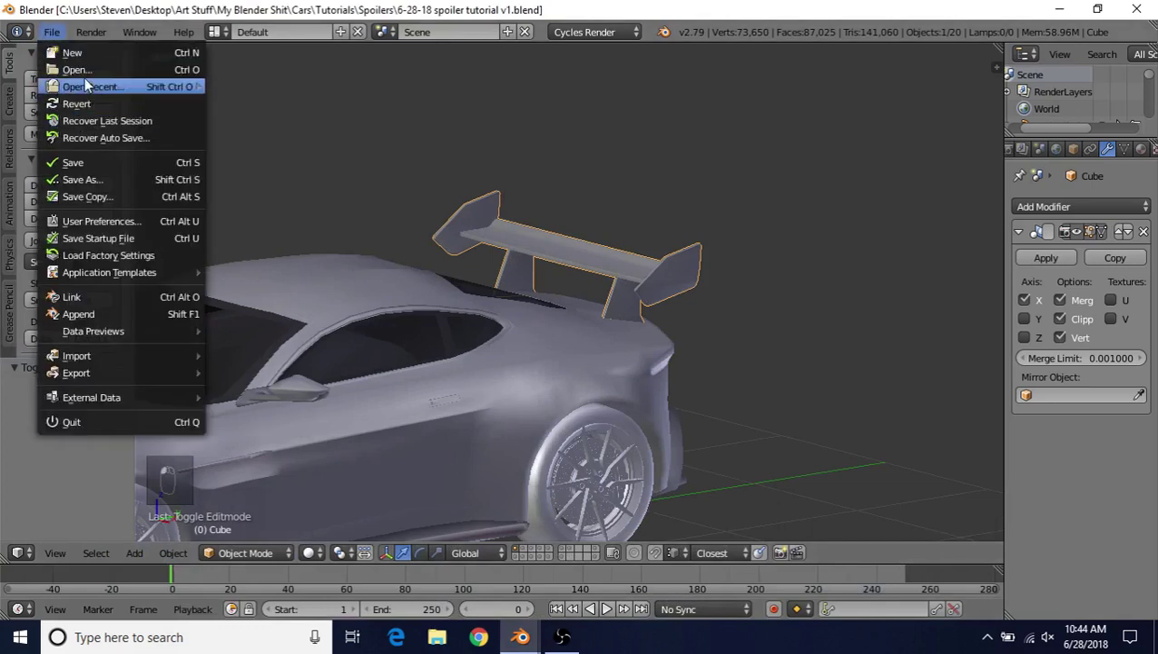
pyautogui.moveTo(82, 88)
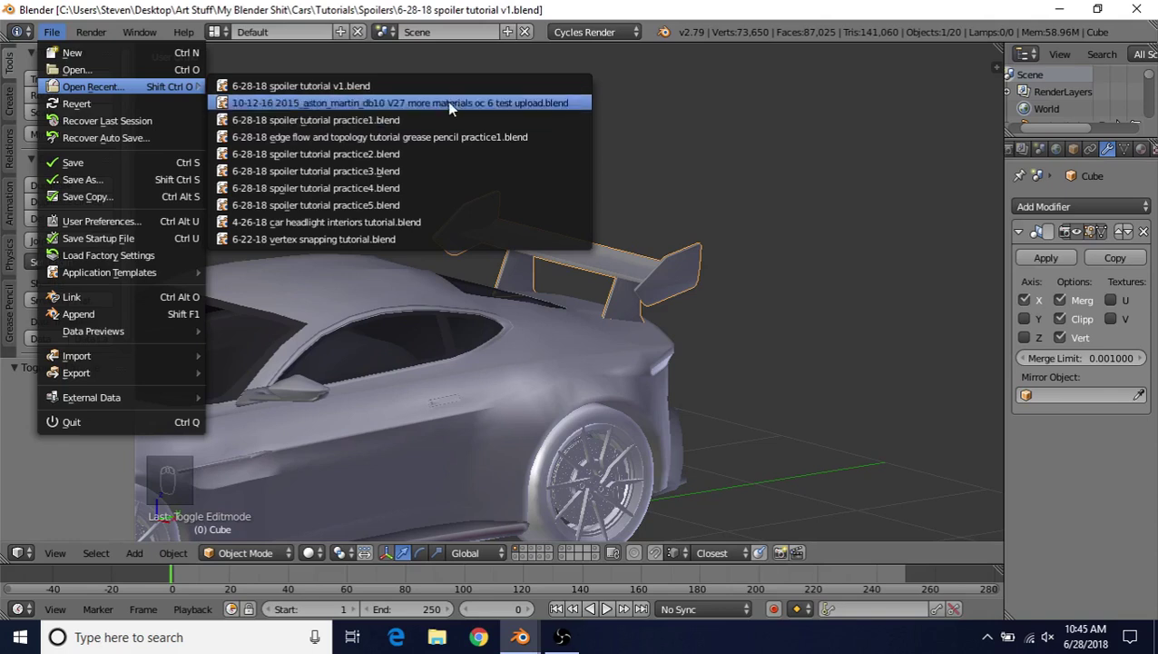
pyautogui.click(265, 102)
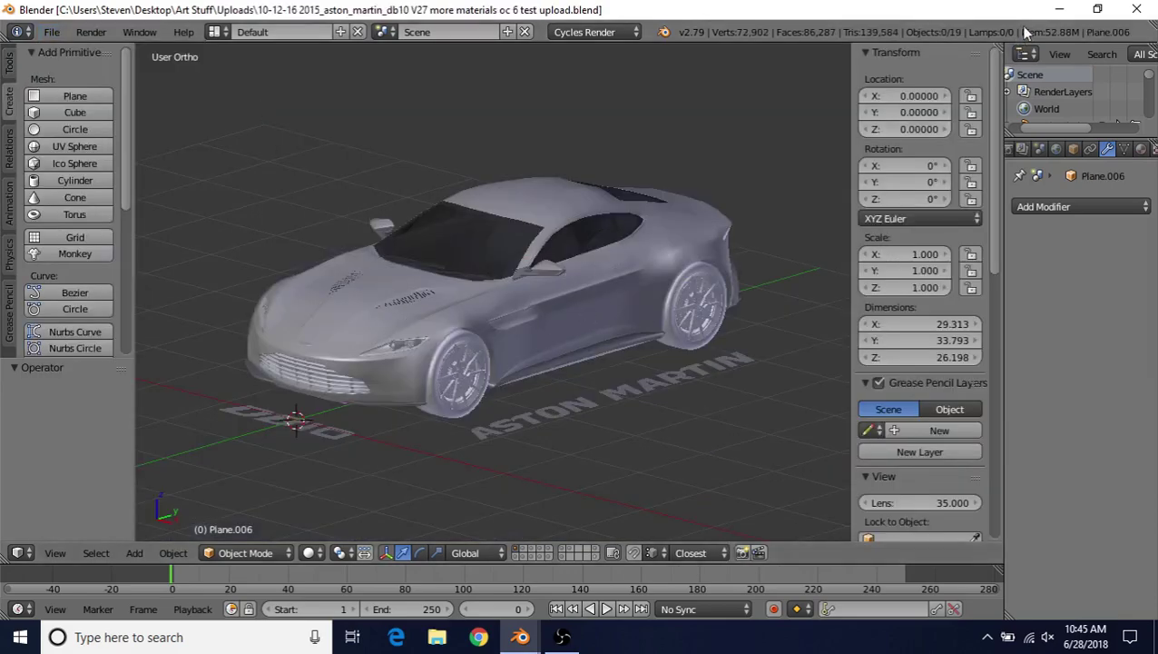
# Step: Look into the source folder of the aston-martin-db10 archive on the desktop and close the archive
pyautogui.click(1059, 9)
pyautogui.click(1055, 13)
pyautogui.click(1057, 11)
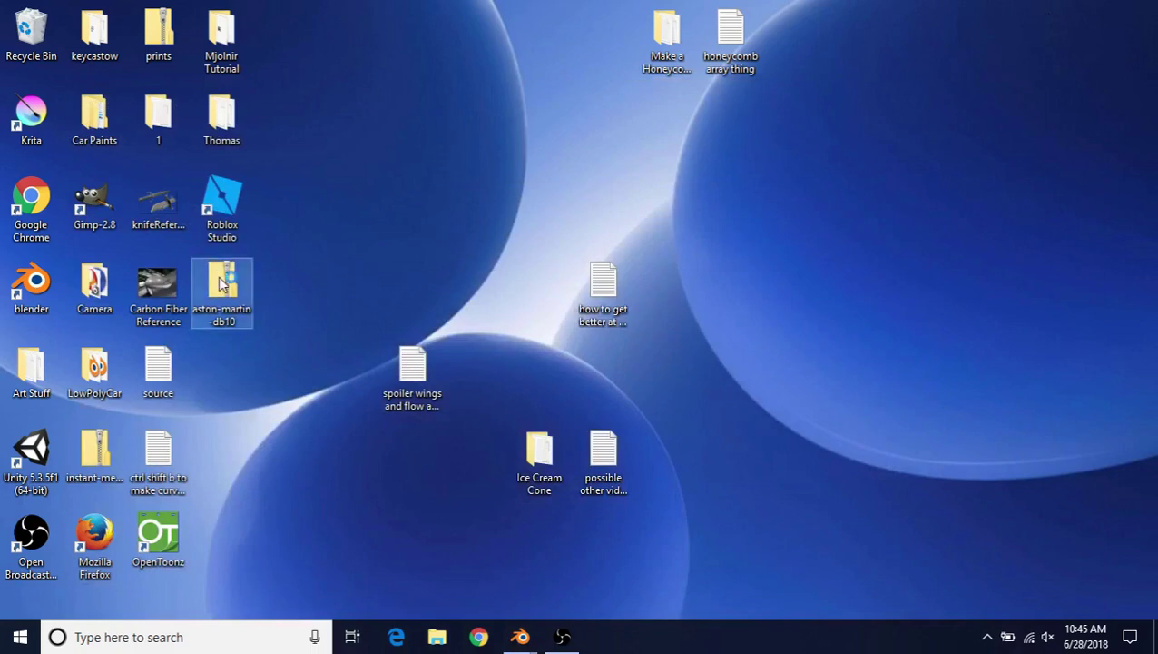
pyautogui.doubleClick(218, 276)
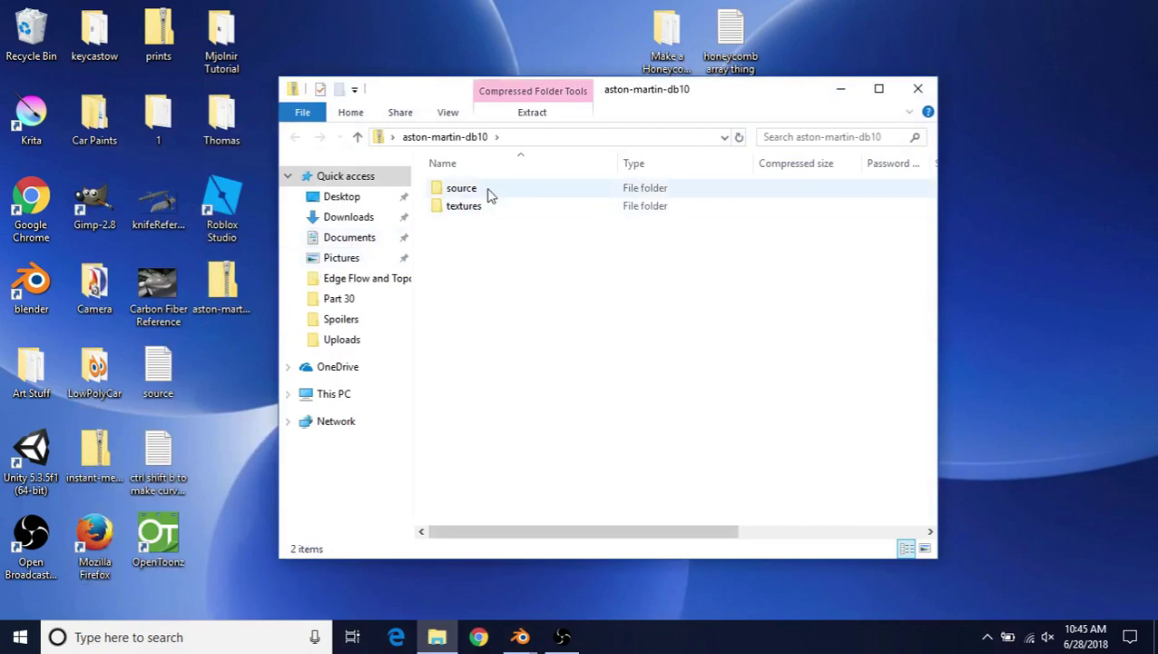
pyautogui.doubleClick(490, 191)
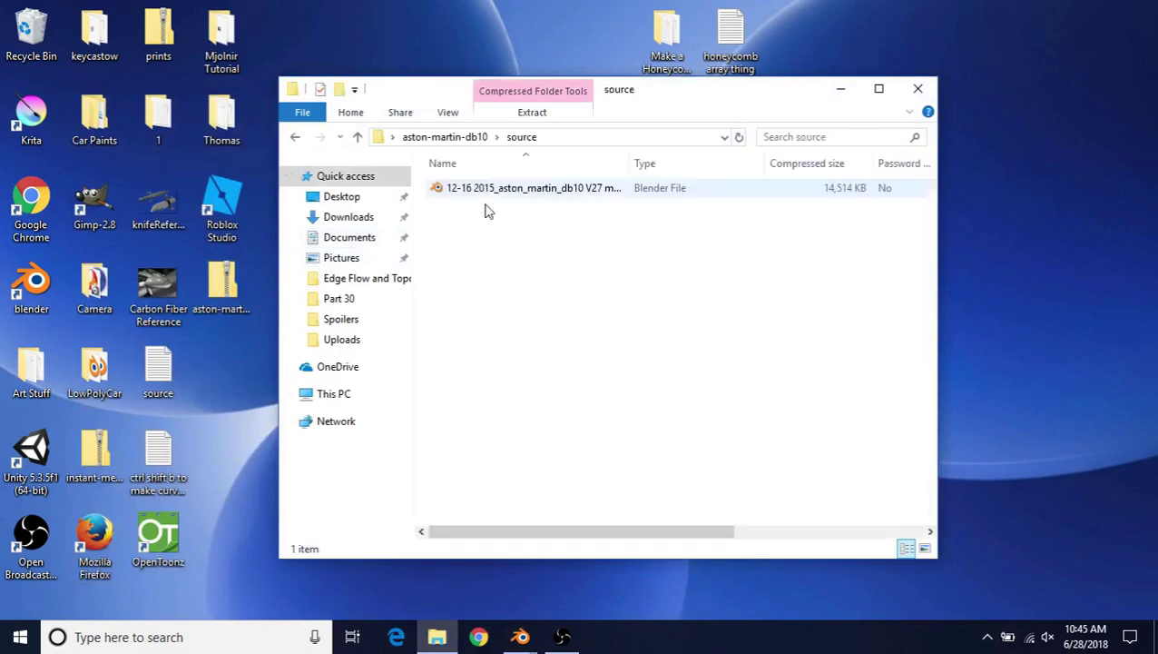
pyautogui.click(916, 90)
# Step: Switch back to the Blender window with the Aston Martin car and hide the object properties sidebar
pyautogui.moveTo(520, 640)
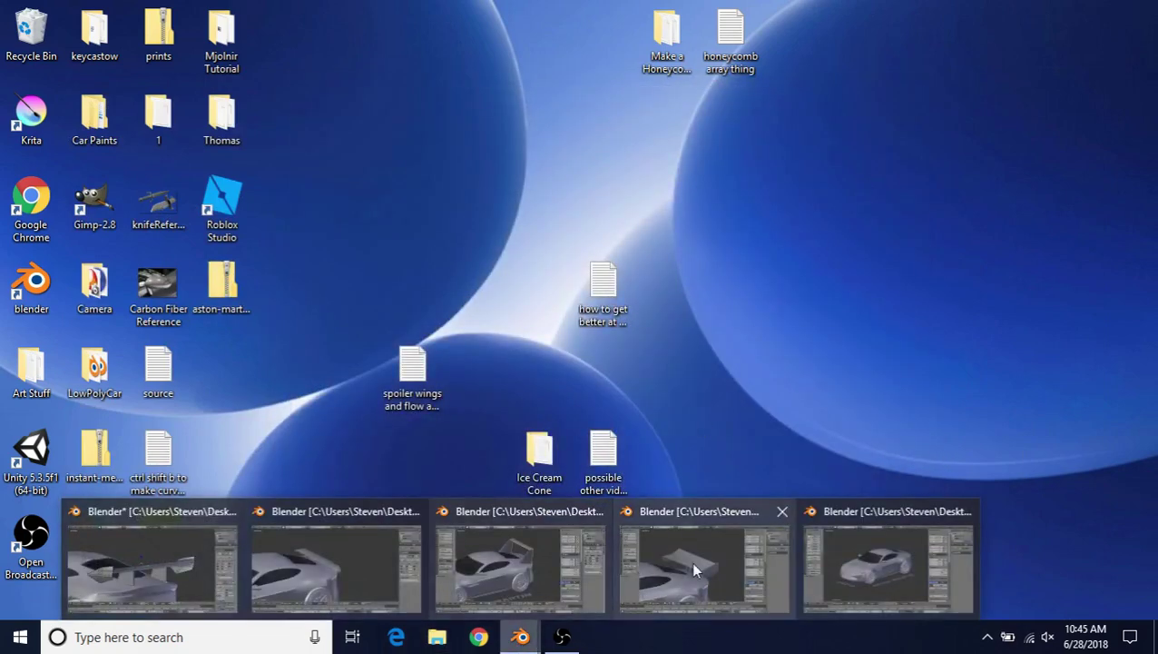
pyautogui.click(672, 522)
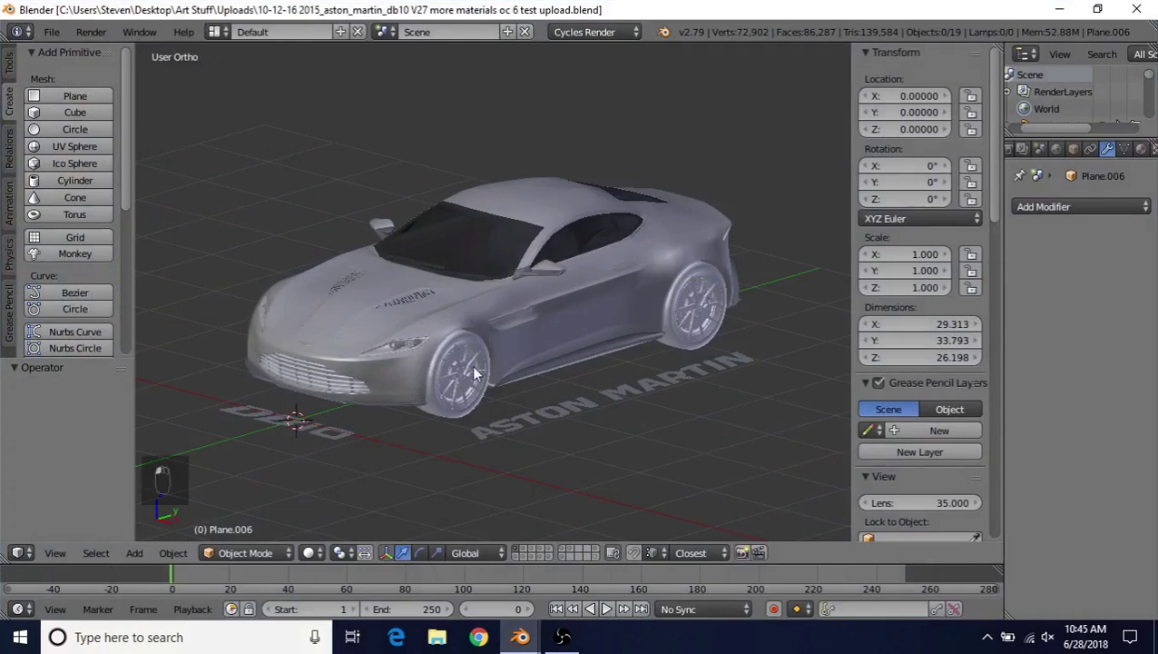
pyautogui.press('n')
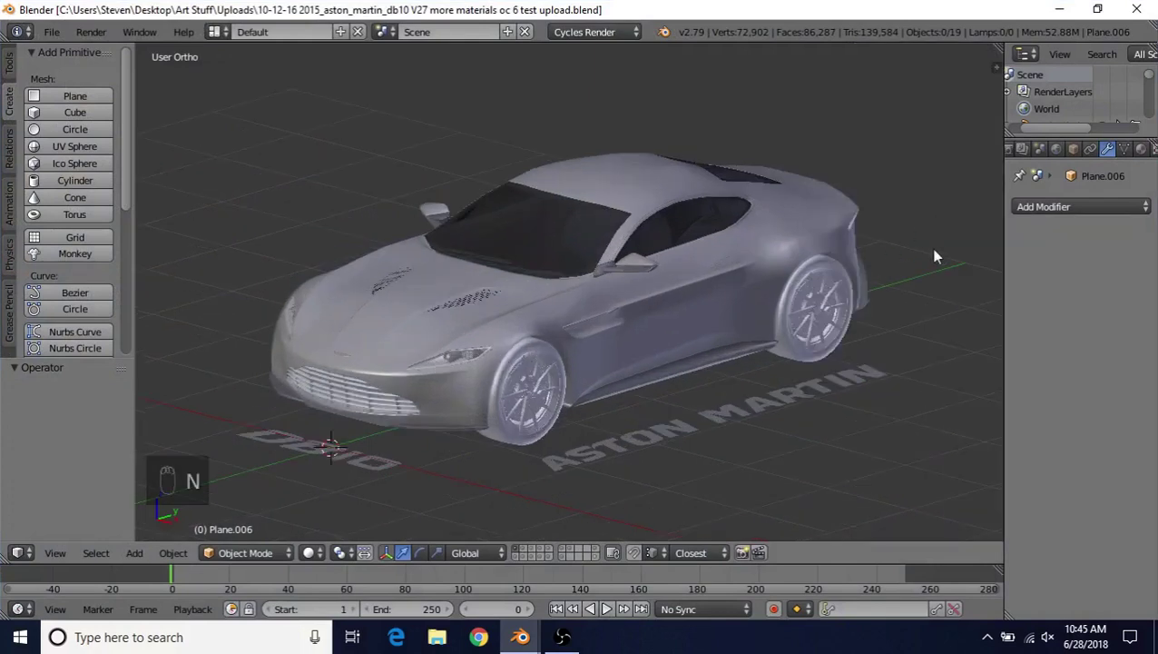
# Step: Add a cube at the origin and move its mesh about 2.6 units along X in Edit Mode
pyautogui.click(64, 112)
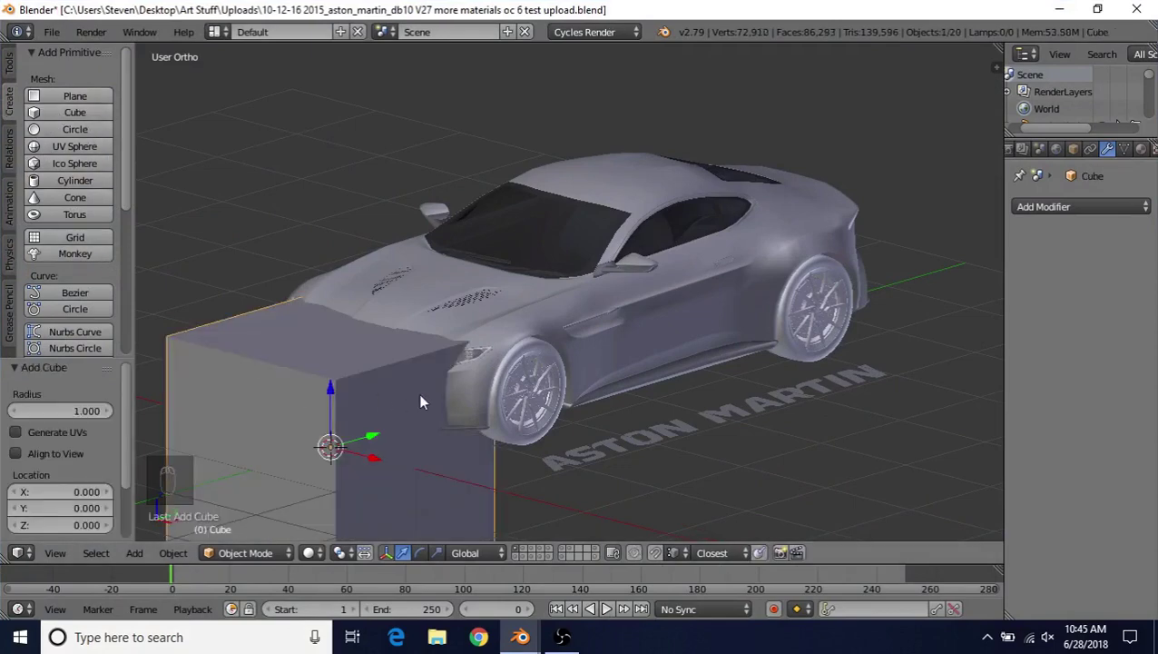
pyautogui.press('Tab')
pyautogui.scroll(-2, 419, 425)
pyautogui.moveTo(437, 411); pyautogui.dragTo(596, 439)
# Step: Add a Mirror modifier on the X axis to the cube, with clipping and editing-cage display enabled
pyautogui.click(1046, 206)
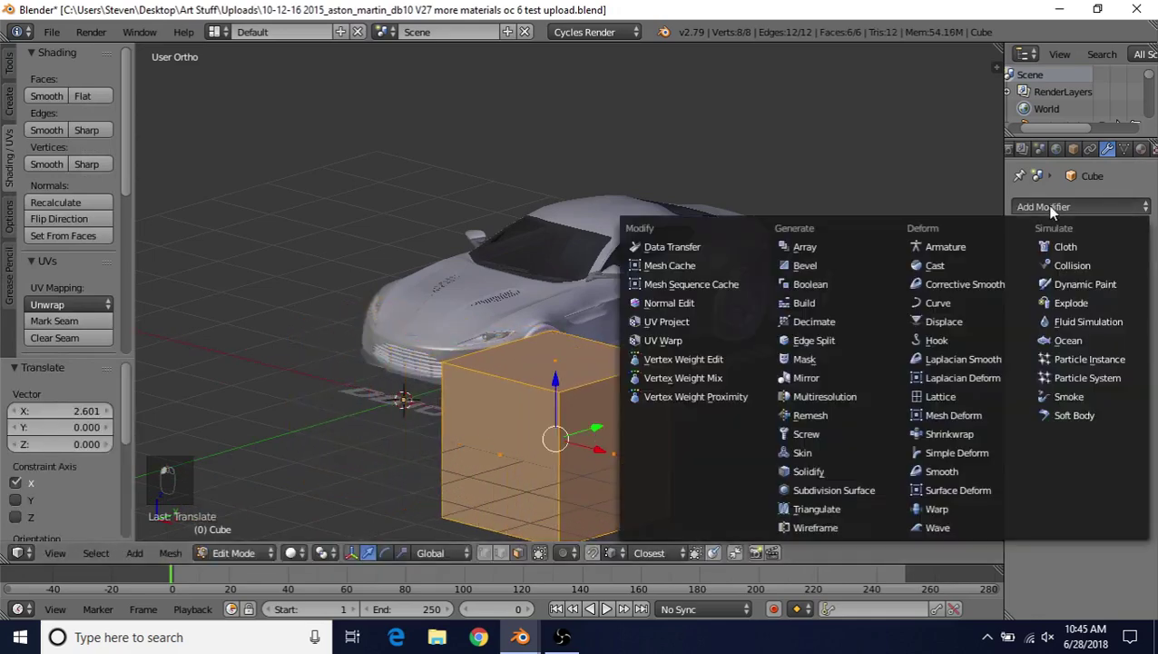
pyautogui.click(835, 372)
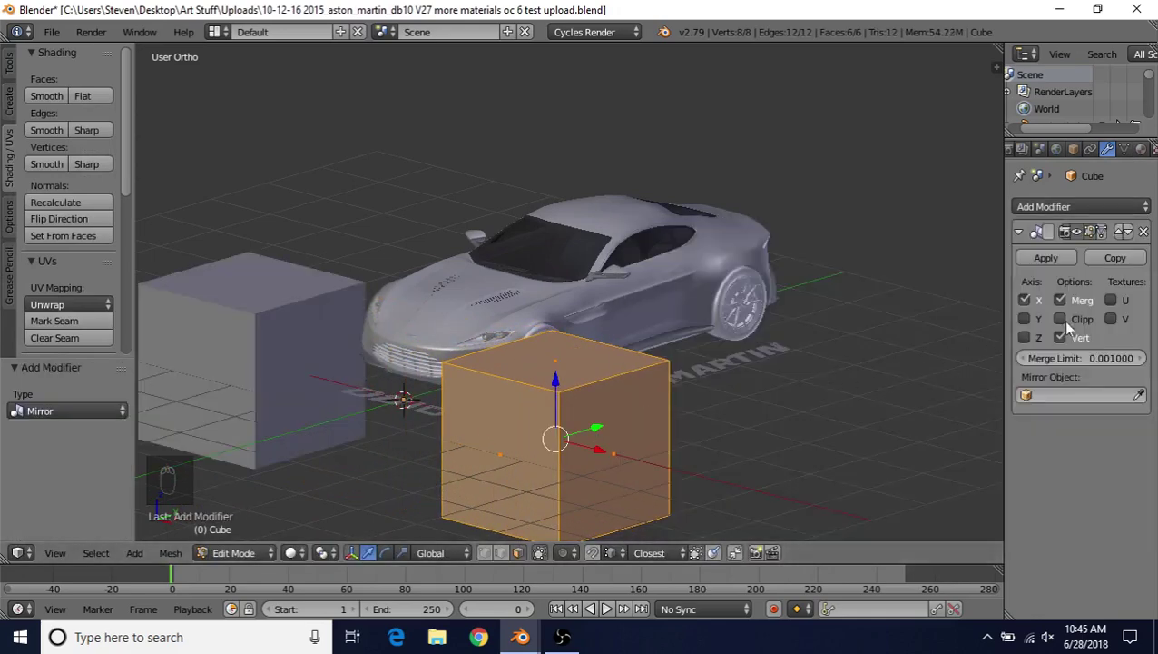
pyautogui.click(1100, 232)
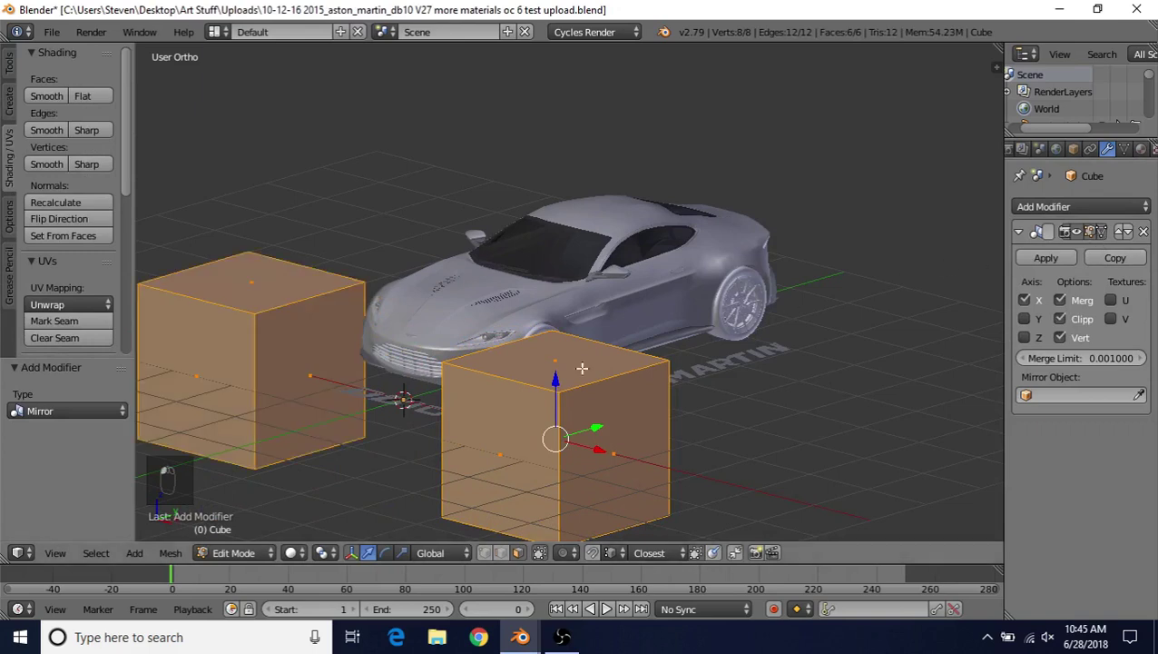
# Step: Delete the cube's inner face and move the whole mesh about -1.93 along X until the mirrored halves meet
pyautogui.rightClick(325, 395)
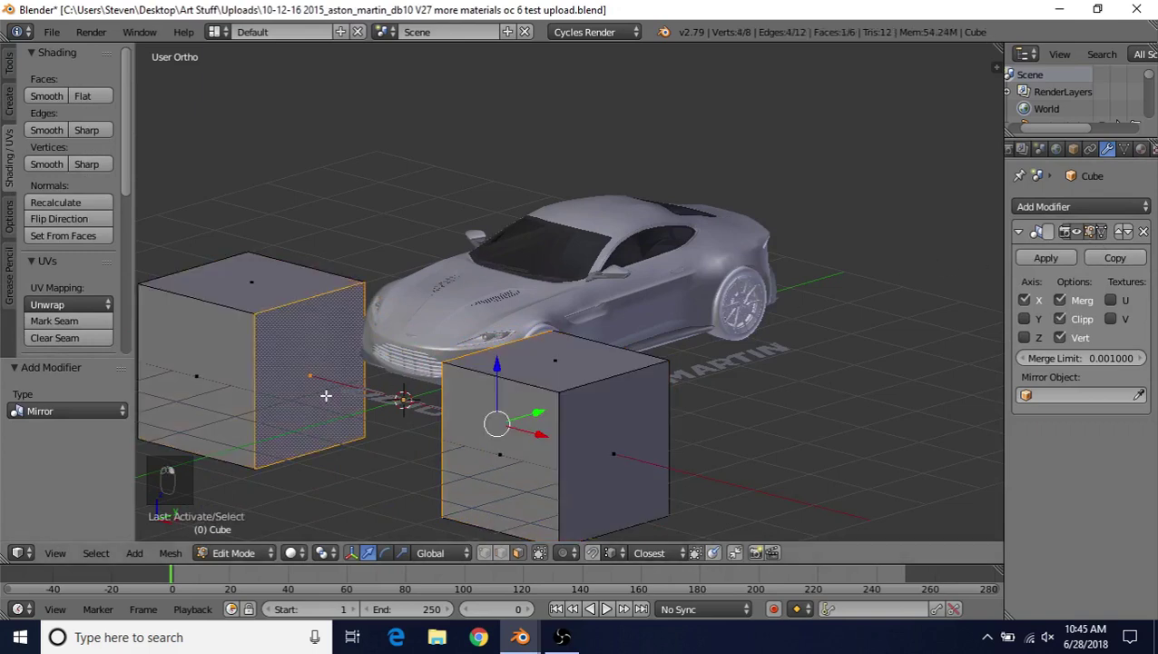
pyautogui.press('Delete')
pyautogui.click(296, 319)
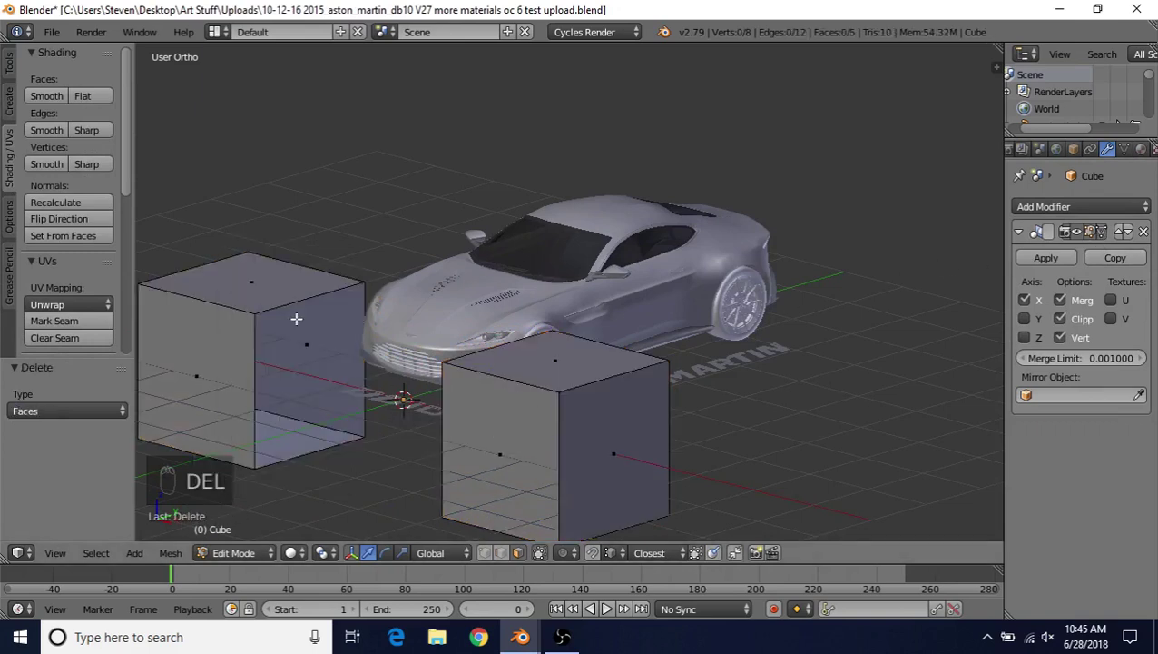
pyautogui.press('a')
pyautogui.moveTo(601, 451); pyautogui.dragTo(492, 400)
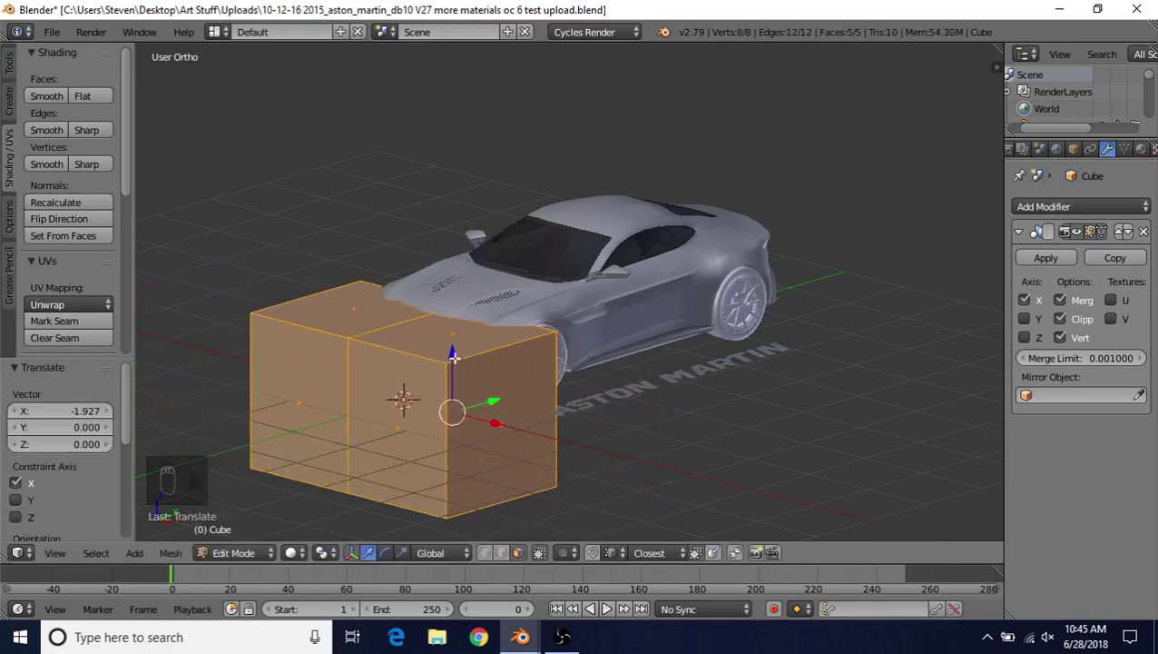
# Step: Scale the mirrored box to about 0.331 and move it above the car's rear end
pyautogui.press('s')
pyautogui.click(495, 343)
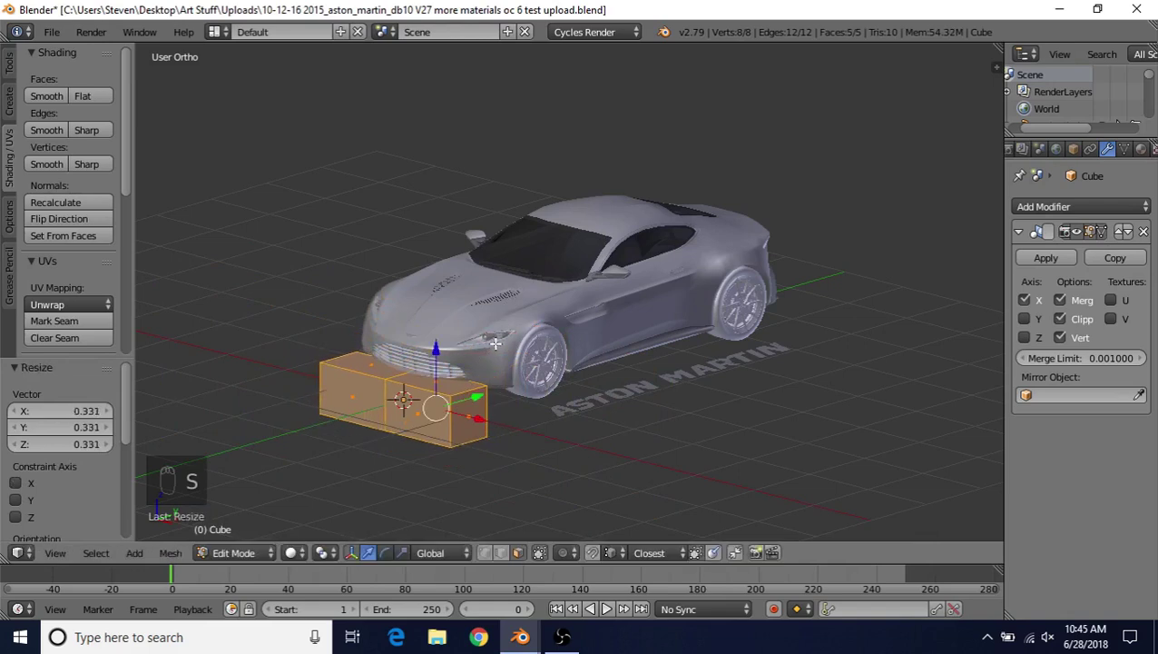
pyautogui.moveTo(480, 394); pyautogui.dragTo(732, 143)
# Step: Flatten the box into a thin slab by scaling it to about 0.139 along Z
pyautogui.press('s')
pyautogui.press('z')
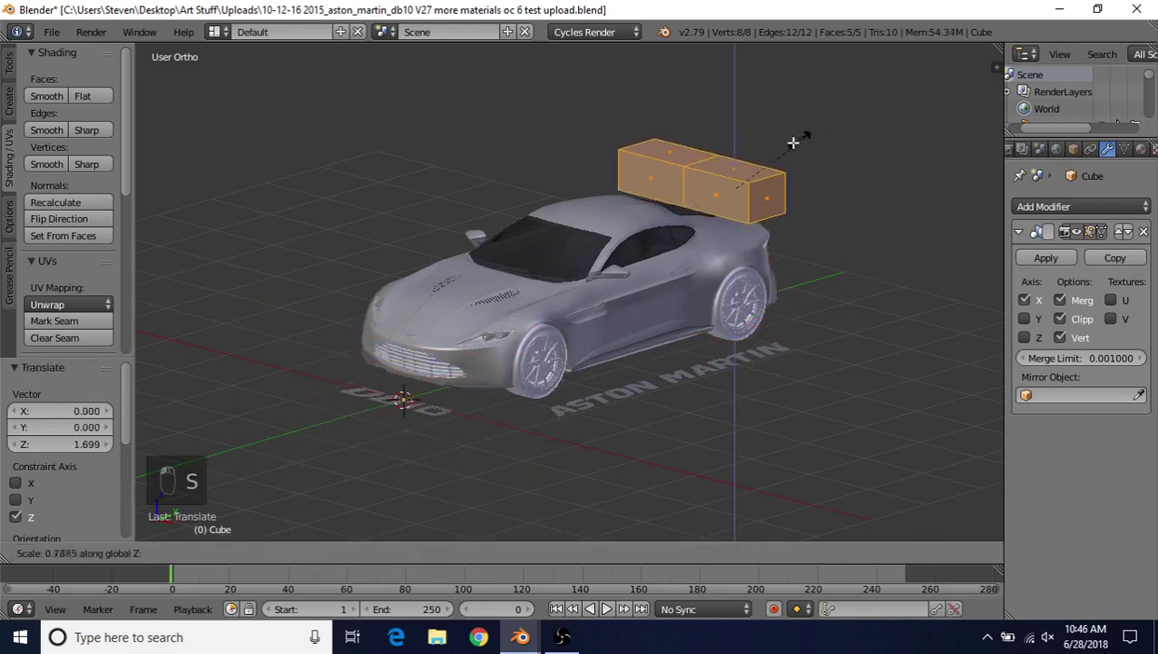
pyautogui.click(744, 177)
# Step: In top view, scale the slab to about 0.665 along X to fit within the car's rear width
pyautogui.moveTo(748, 180); pyautogui.dragTo(688, 266, button='middle')
pyautogui.press('KP_7')
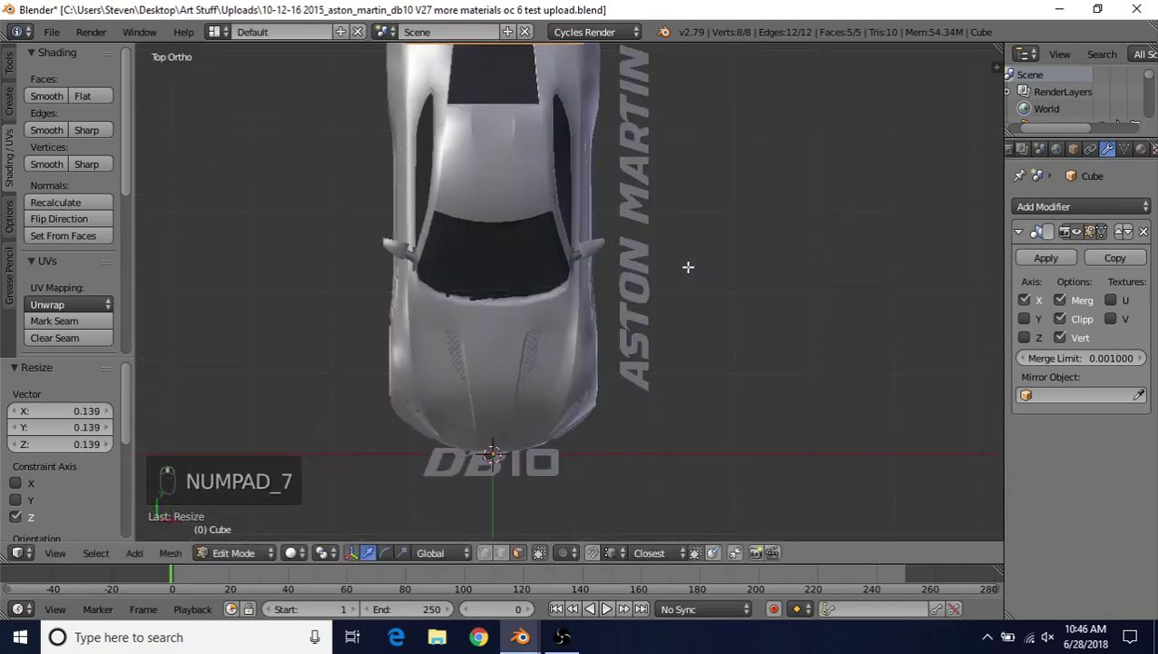
pyautogui.keyDown('shift'); pyautogui.moveTo(535, 200); pyautogui.dragTo(536, 400, button='middle'); pyautogui.keyUp('shift')
pyautogui.scroll(5, 554, 363)
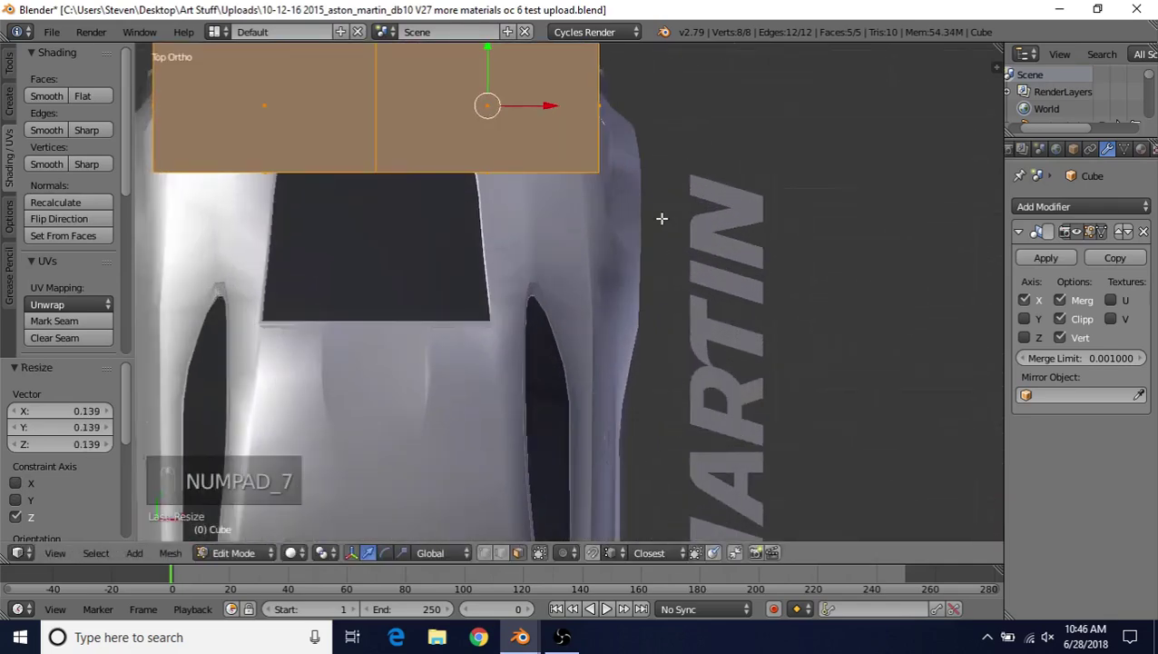
pyautogui.keyDown('shift'); pyautogui.moveTo(661, 219); pyautogui.dragTo(804, 288, button='middle'); pyautogui.keyUp('shift')
pyautogui.press('s')
pyautogui.press('x')
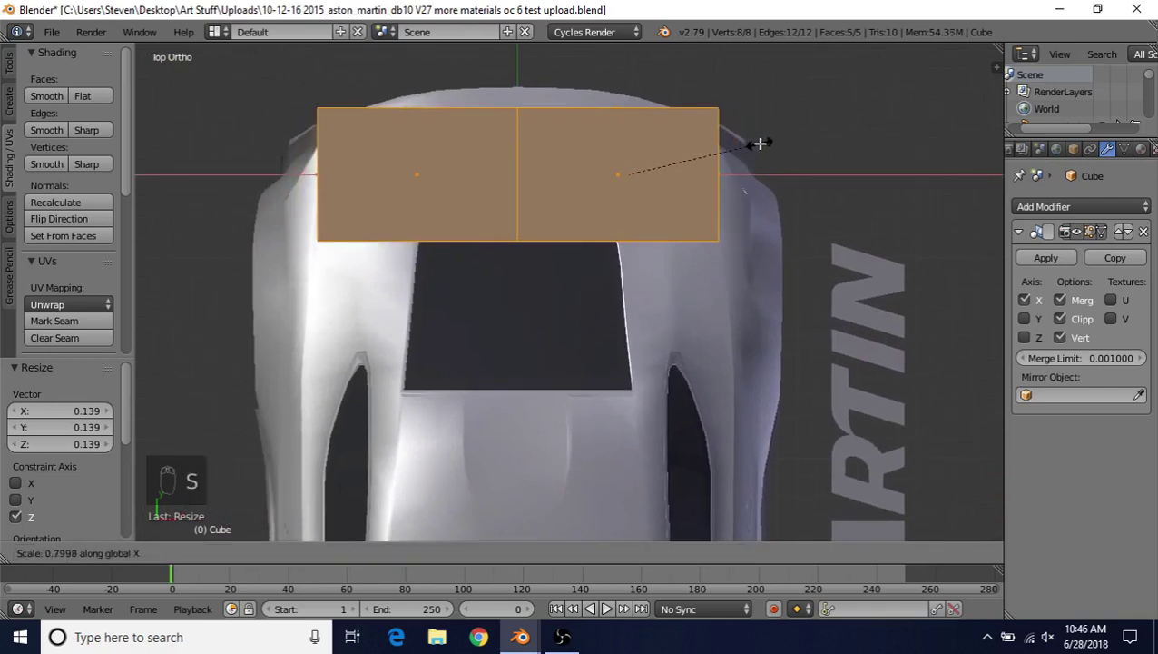
pyautogui.click(698, 157)
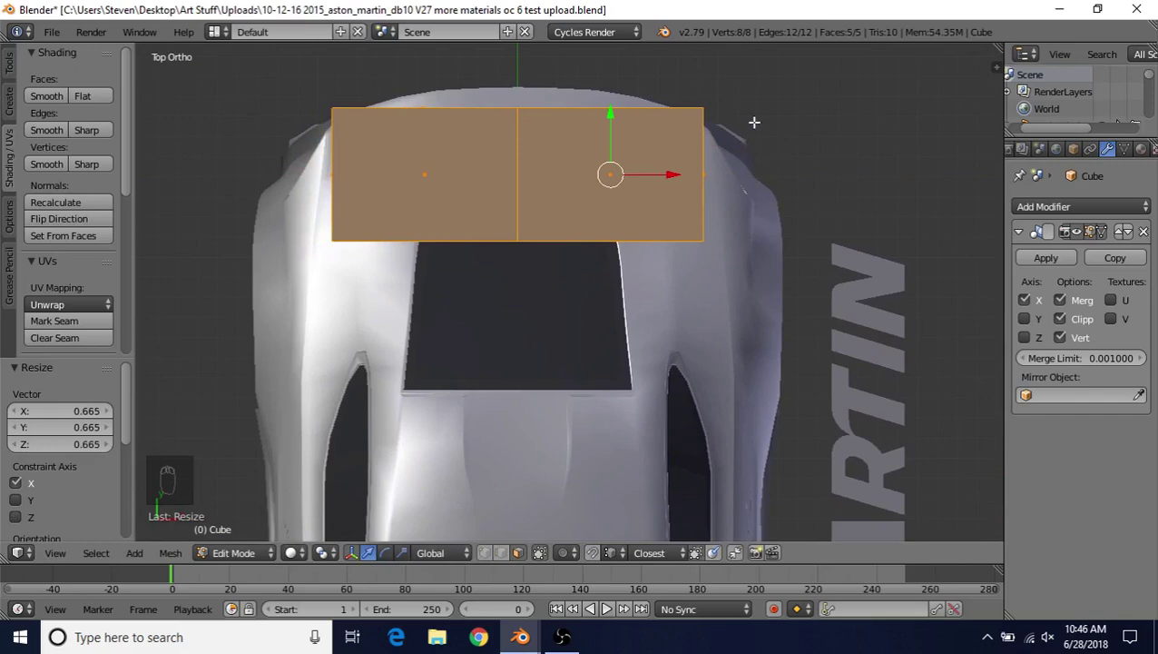
# Step: Narrow the slab by scaling it to about 0.865 along X and about 0.441 along Y
pyautogui.press('s')
pyautogui.press('x')
pyautogui.click(735, 134)
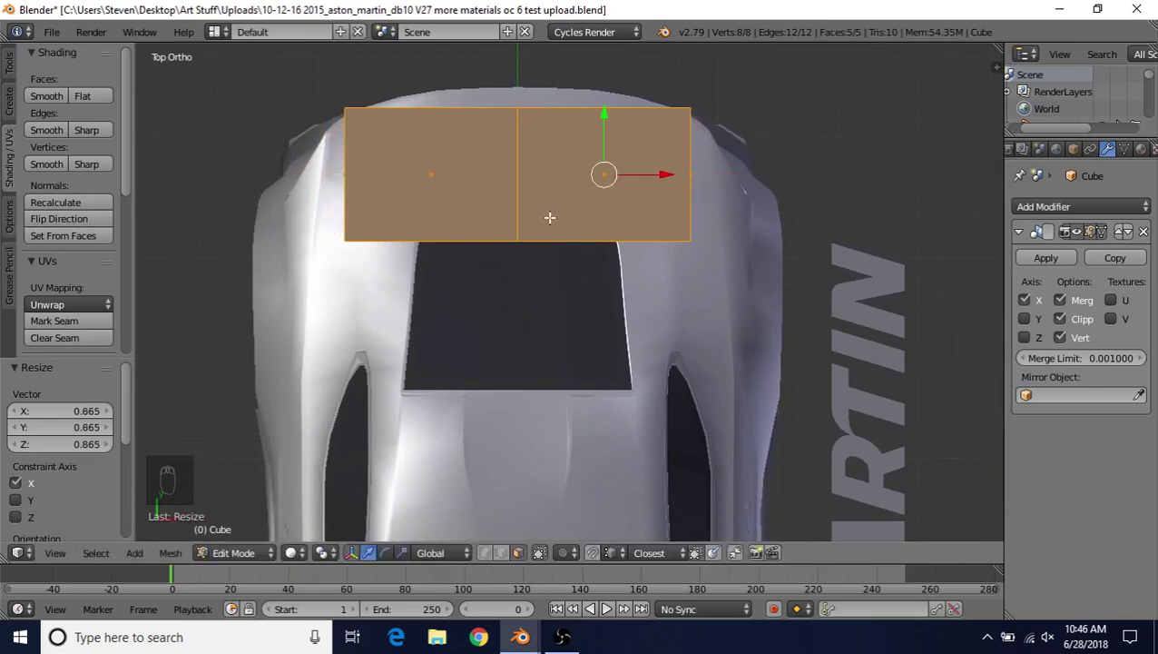
pyautogui.moveTo(554, 214); pyautogui.dragTo(619, 198, button='middle')
pyautogui.moveTo(718, 213); pyautogui.dragTo(743, 199, button='middle')
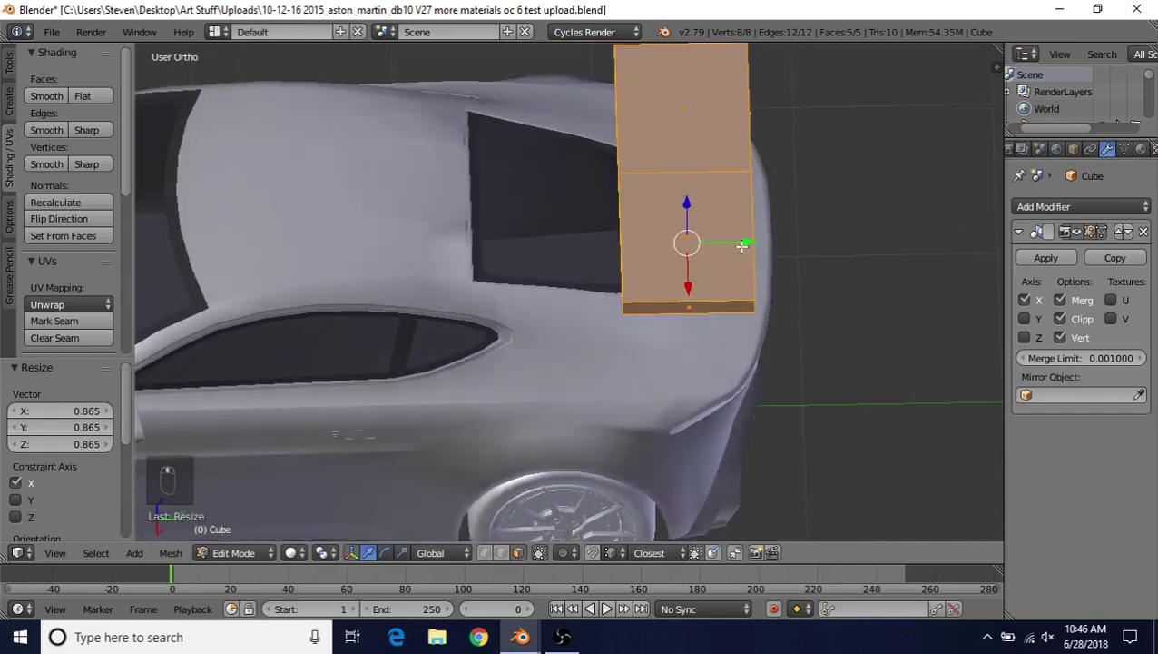
pyautogui.press('s')
pyautogui.press('y')
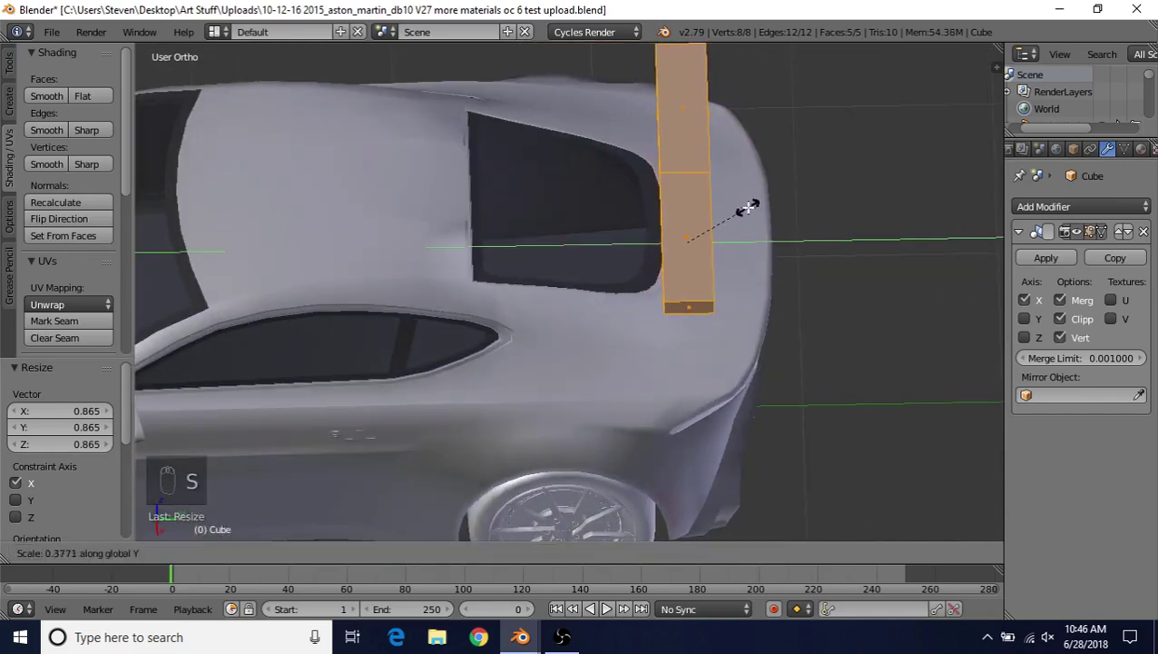
pyautogui.click(754, 195)
# Step: Flatten the slab along Z to less than half its thickness
pyautogui.moveTo(752, 195); pyautogui.dragTo(737, 134, button='middle')
pyautogui.press('s')
pyautogui.press('z')
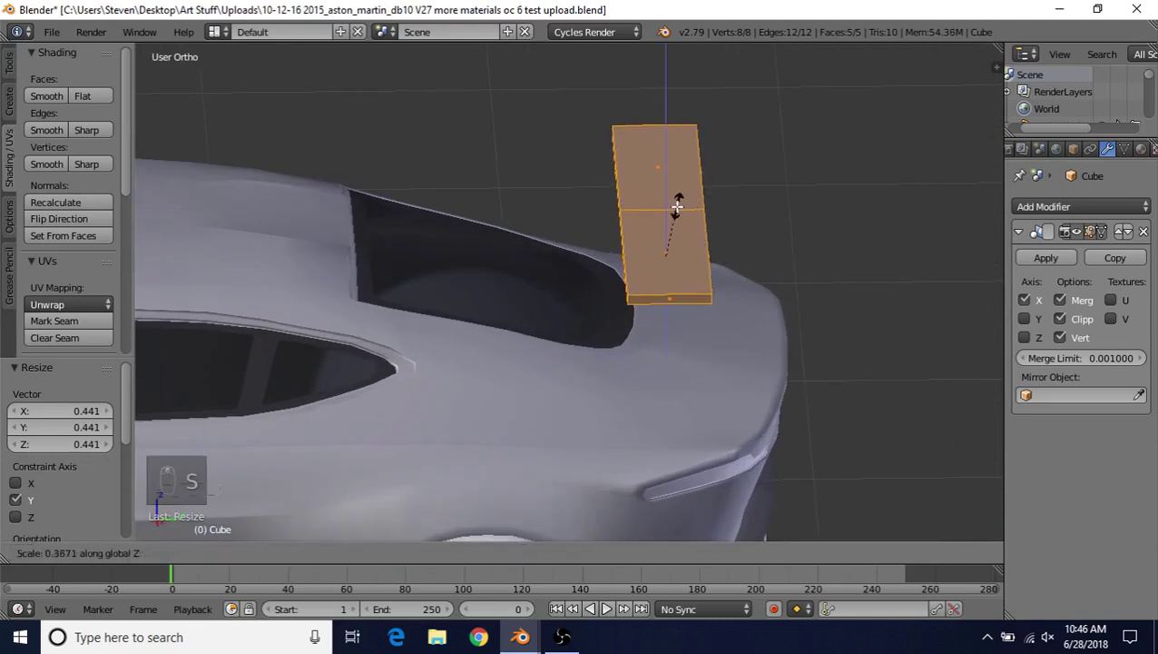
pyautogui.click(676, 193)
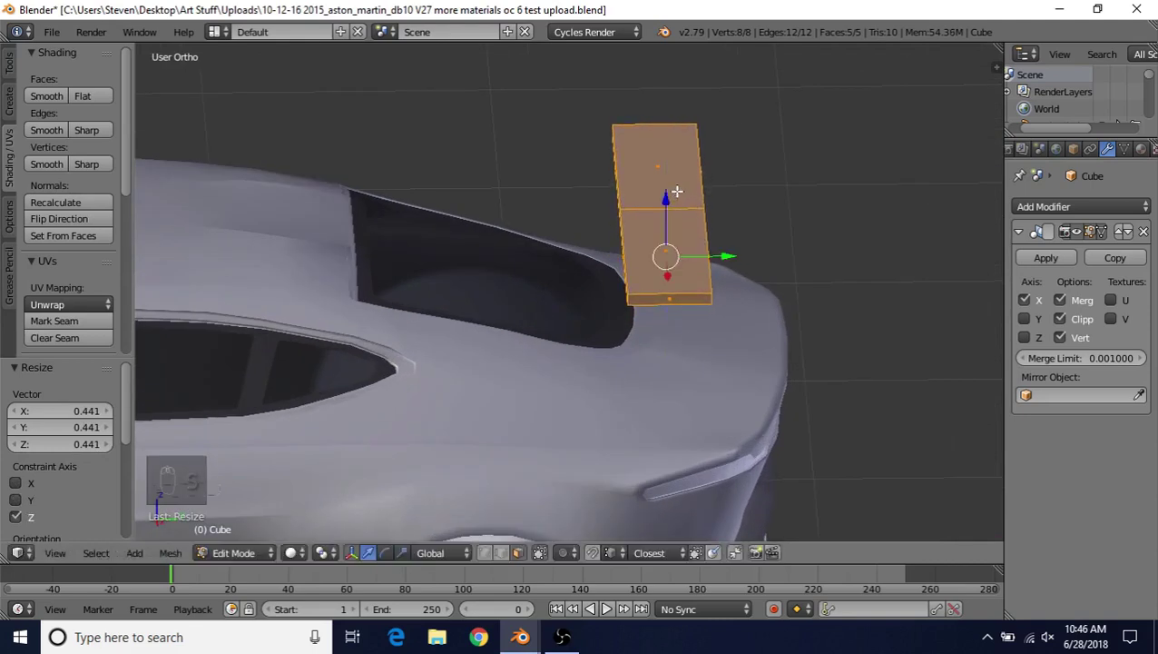
# Step: Move the slab about 0.159 along Y toward the car's tail and scale it to about 0.774 along Y
pyautogui.moveTo(737, 254); pyautogui.dragTo(776, 255)
pyautogui.press('s')
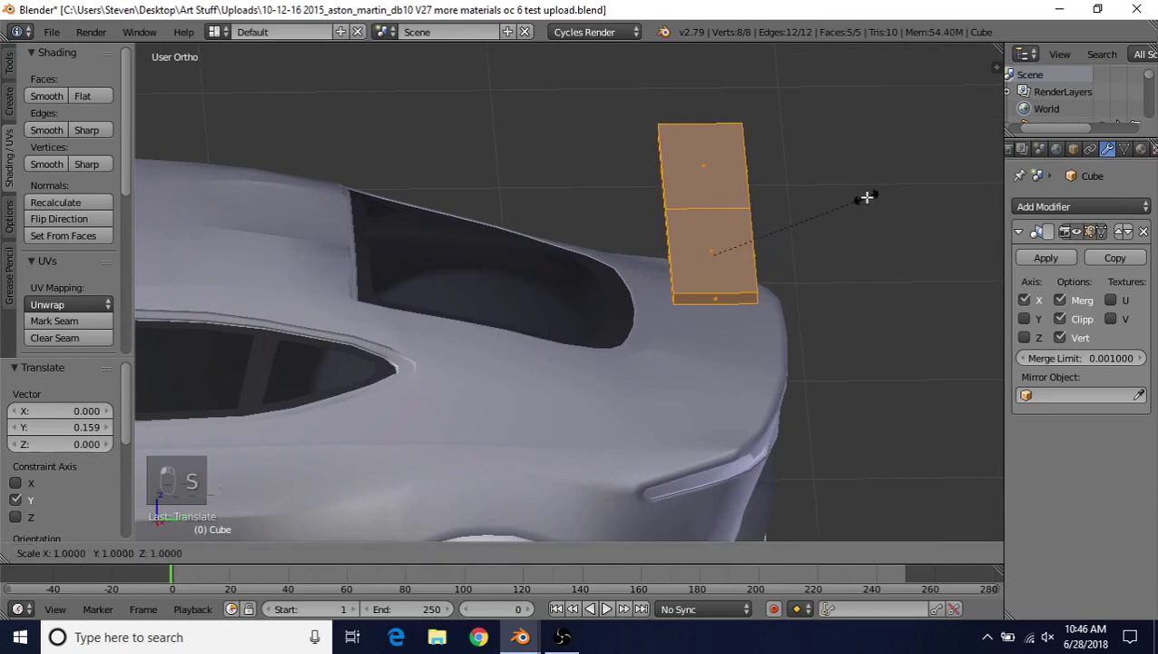
pyautogui.press('y')
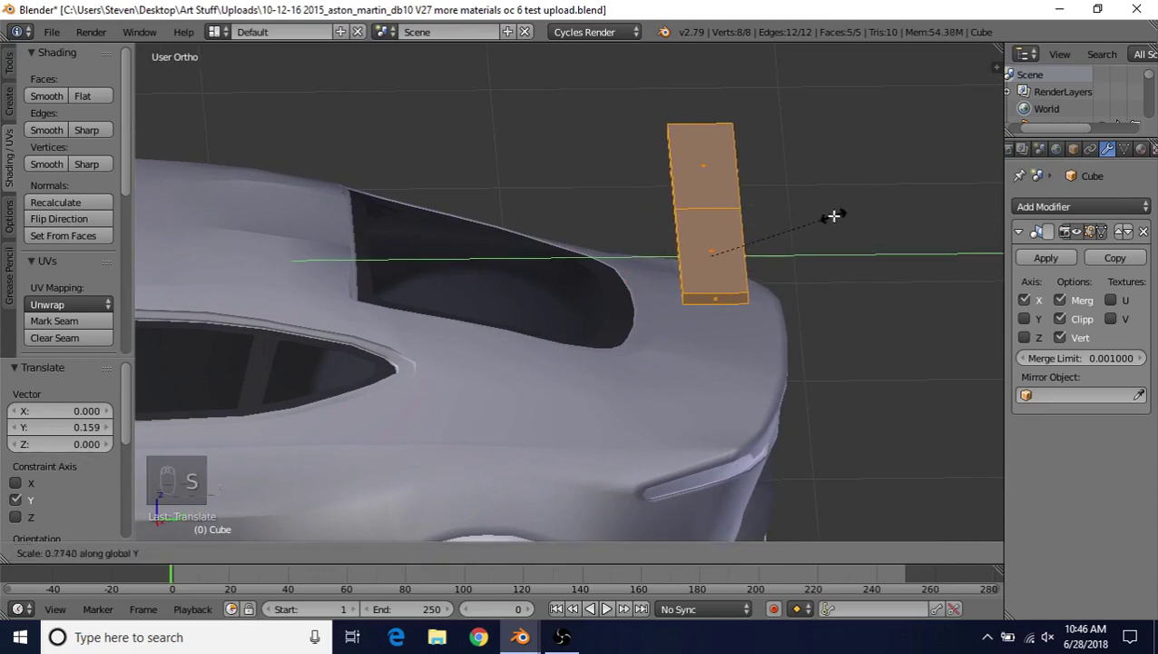
pyautogui.click(833, 215)
# Step: Lower the slab to just above the rear deck and fine-tune its position along Y and Z
pyautogui.moveTo(817, 253); pyautogui.dragTo(690, 179, button='middle')
pyautogui.moveTo(636, 134); pyautogui.dragTo(633, 211)
pyautogui.moveTo(689, 258); pyautogui.dragTo(693, 266)
pyautogui.moveTo(654, 214); pyautogui.dragTo(646, 197)
pyautogui.moveTo(646, 196); pyautogui.dragTo(697, 292, button='middle')
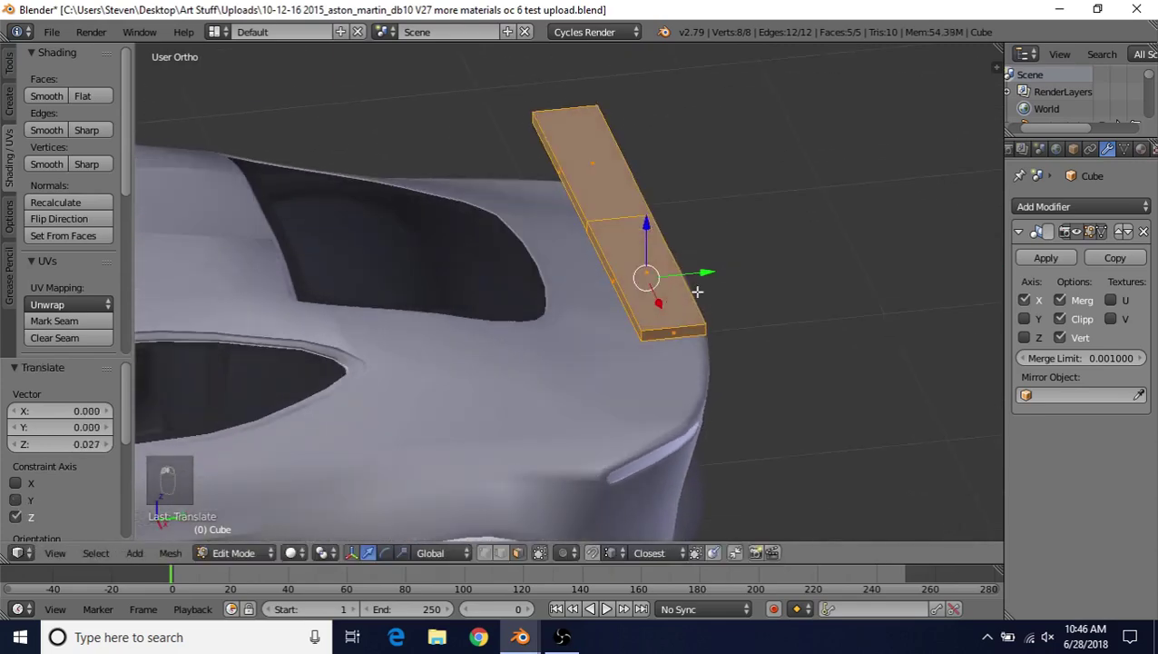
# Step: Extrude the slab's outer end face about 0.294 along X
pyautogui.rightClick(674, 334)
pyautogui.press('e')
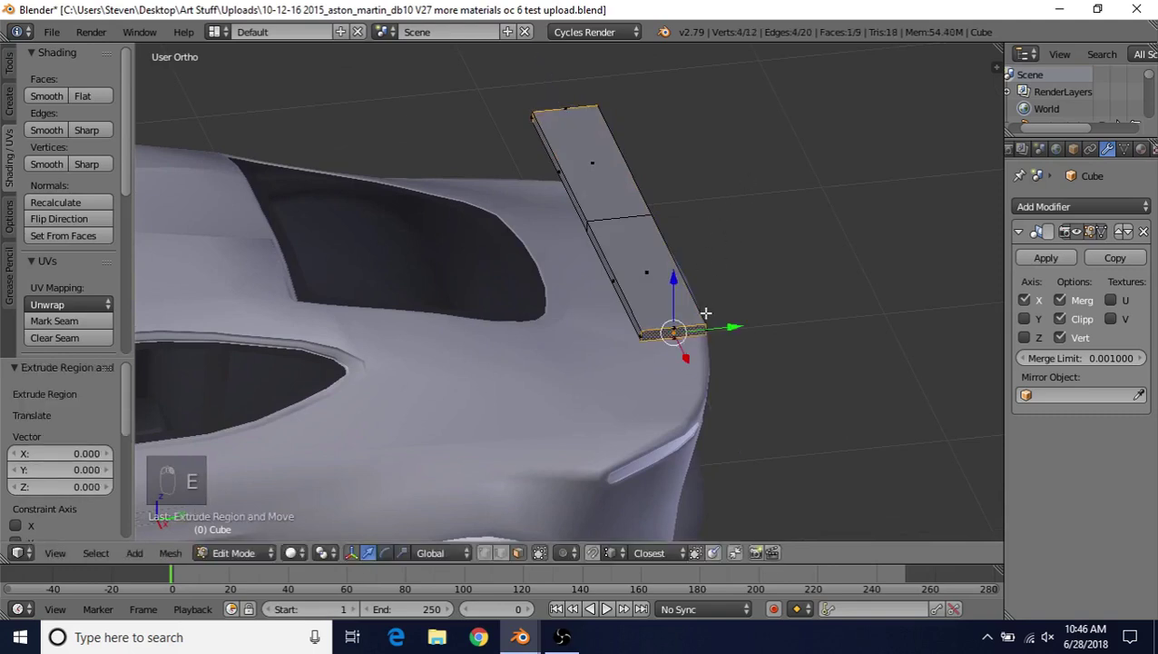
pyautogui.moveTo(684, 356); pyautogui.dragTo(704, 393)
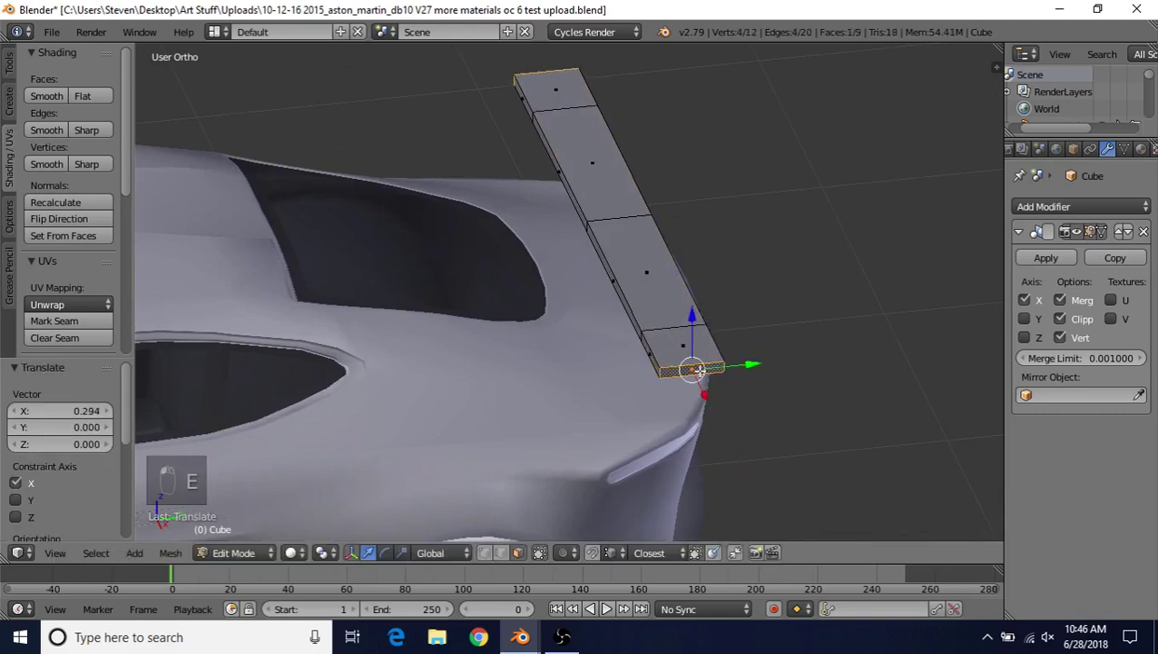
# Step: Taper the extruded end face to about 0.675 along Y and lower it about 0.075 along Z
pyautogui.moveTo(813, 256); pyautogui.dragTo(793, 245, button='middle')
pyautogui.press('s')
pyautogui.press('y')
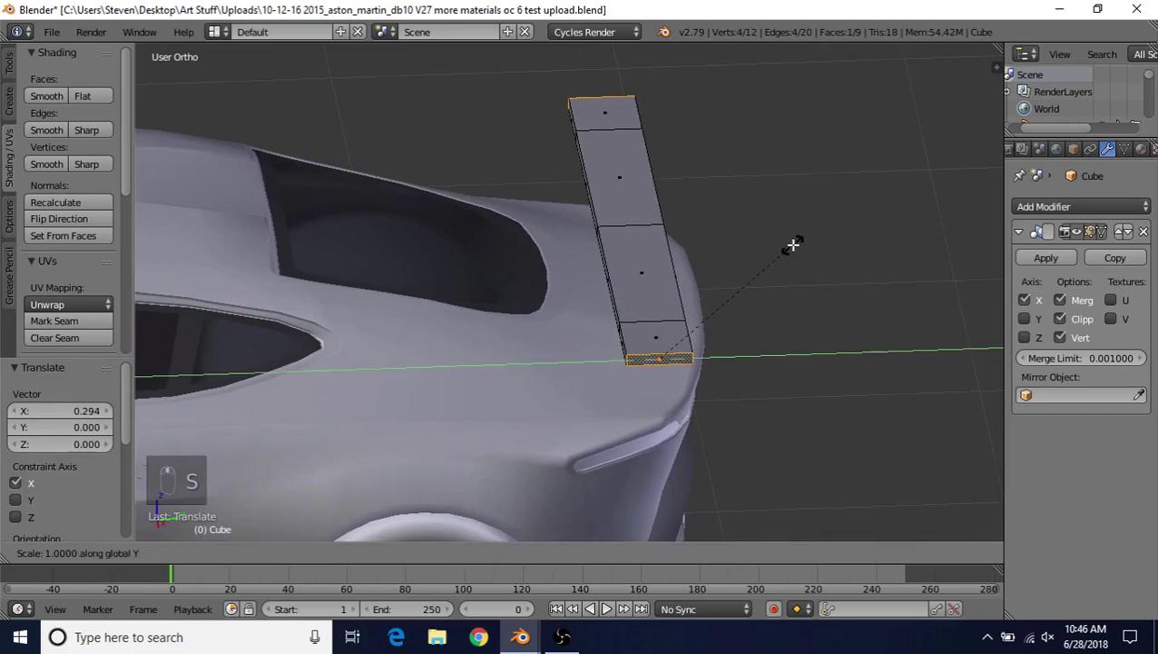
pyautogui.click(742, 274)
pyautogui.moveTo(703, 291); pyautogui.dragTo(629, 247, button='middle')
pyautogui.scroll(2, 629, 247)
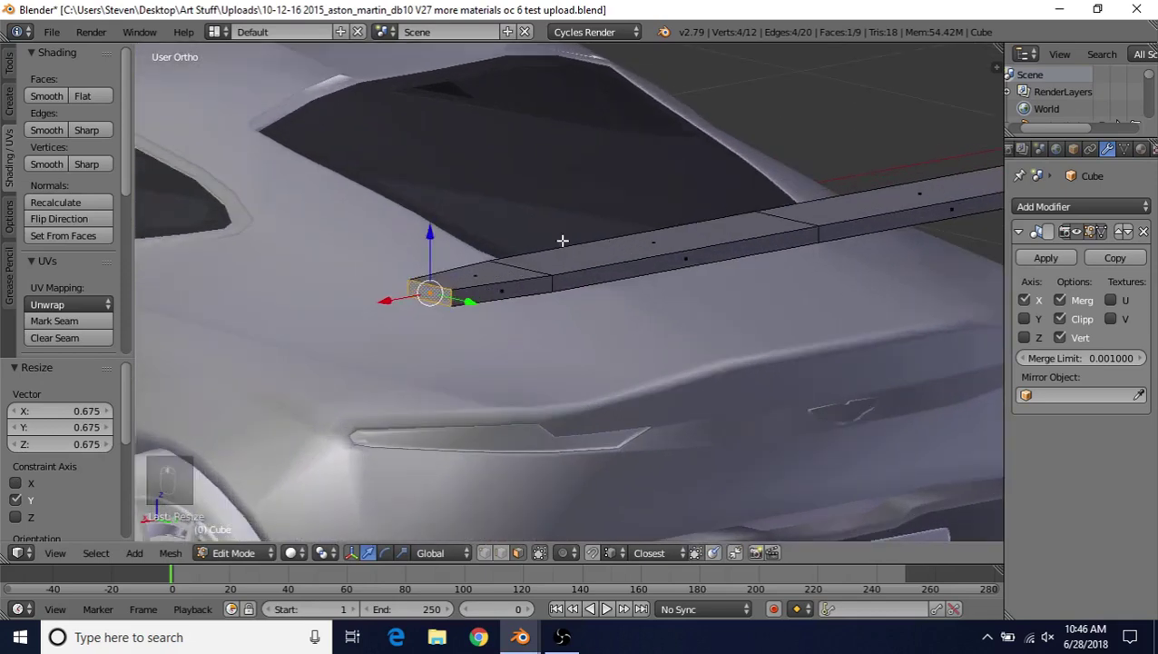
pyautogui.moveTo(431, 232); pyautogui.dragTo(425, 262)
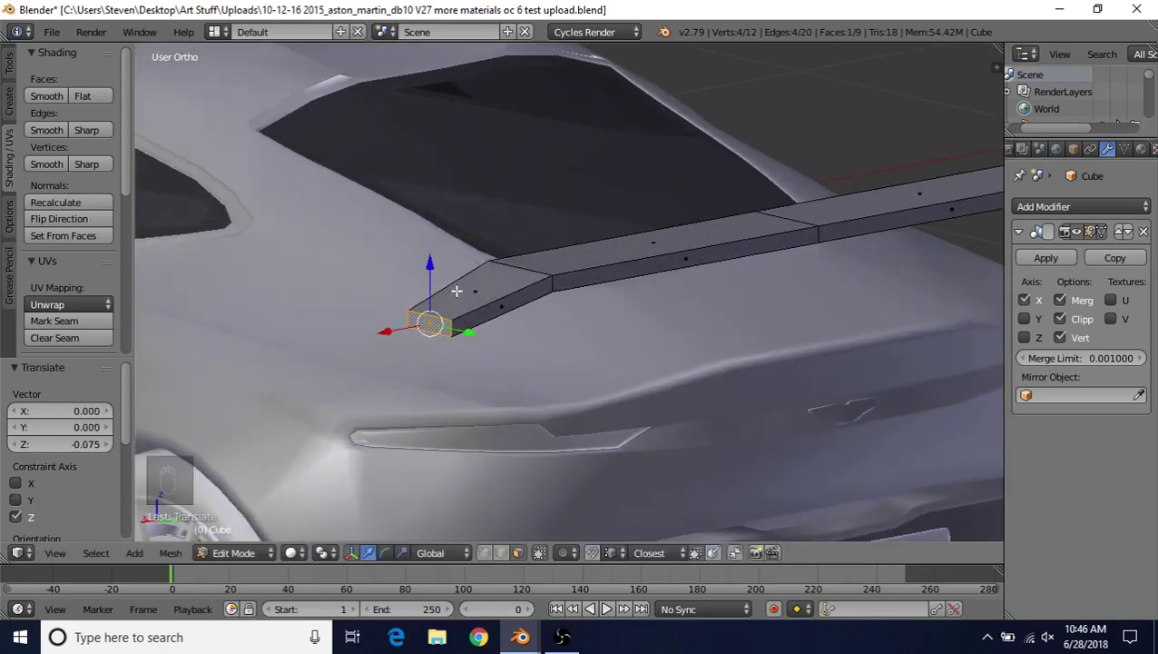
# Step: Move the lowered end face slightly inward along X and check the spoiler's shape in Object Mode
pyautogui.scroll(-4, 456, 290)
pyautogui.press('Tab')
pyautogui.moveTo(533, 246); pyautogui.dragTo(809, 327, button='middle')
pyautogui.keyDown('shift'); pyautogui.moveTo(670, 312); pyautogui.dragTo(586, 346, button='middle'); pyautogui.keyUp('shift')
pyautogui.scroll(3, 588, 345)
pyautogui.press('Tab')
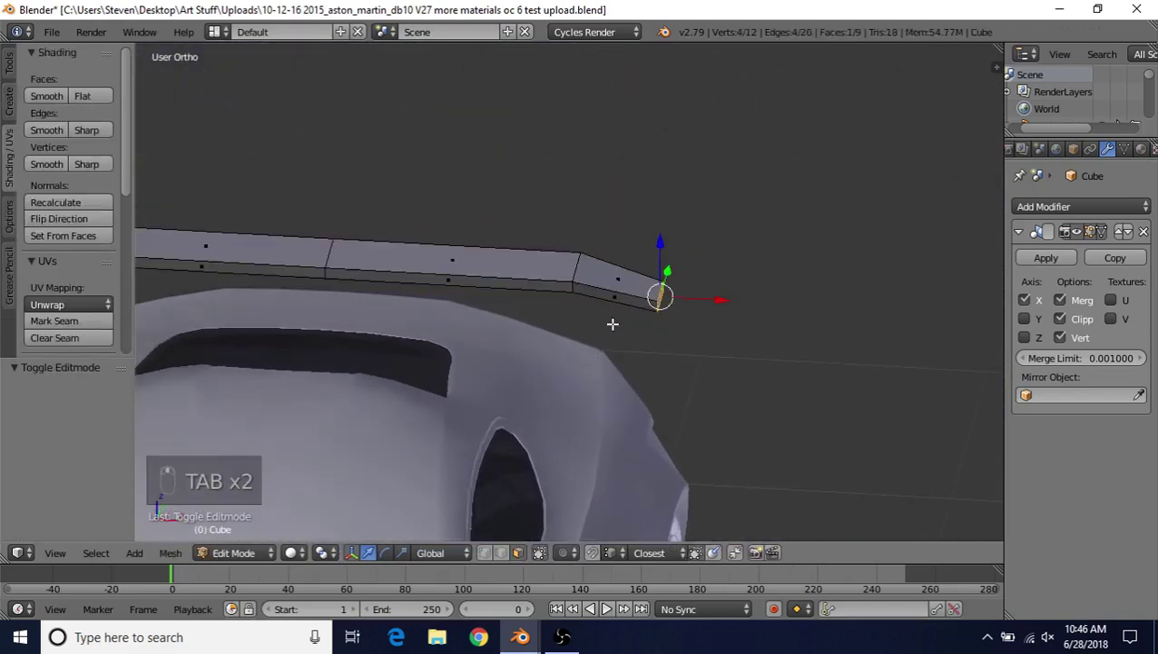
pyautogui.moveTo(710, 295); pyautogui.dragTo(694, 299)
pyautogui.press('Tab')
pyautogui.scroll(-2, 659, 309)
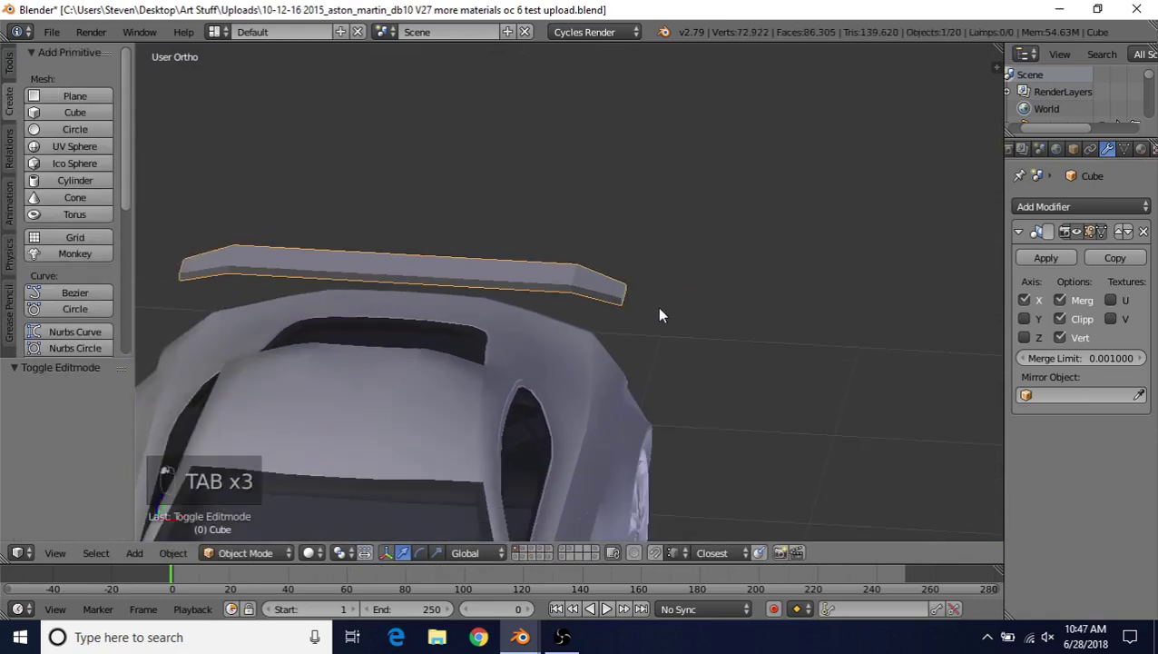
pyautogui.moveTo(660, 315); pyautogui.dragTo(498, 233, button='middle')
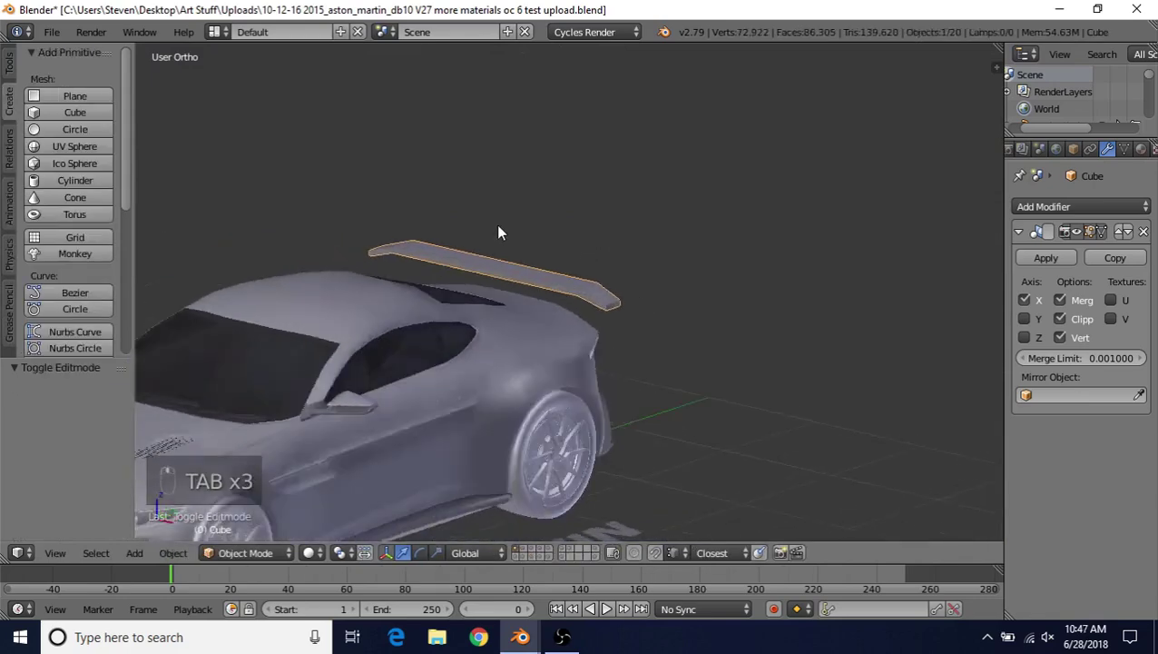
# Step: Select the whole spoiler mesh and move it about -0.064 along Y and -0.024 along Z toward the rear deck
pyautogui.press('Tab')
pyautogui.scroll(3, 543, 298)
pyautogui.hotkey('ctrl', 'l')
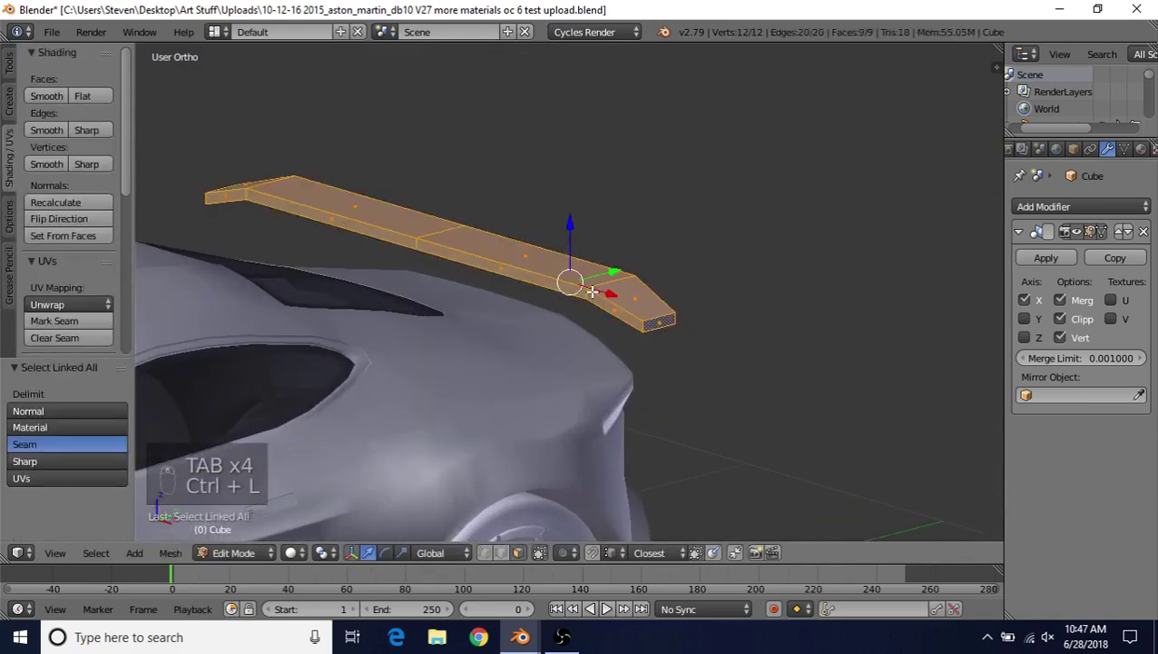
pyautogui.moveTo(592, 292)
pyautogui.mouseDown(button='middle')
pyautogui.moveTo(530, 300)
pyautogui.moveTo(580, 302)
pyautogui.mouseUp(button='middle')
pyautogui.moveTo(691, 270); pyautogui.dragTo(668, 264)
pyautogui.moveTo(668, 264); pyautogui.dragTo(644, 213, button='middle')
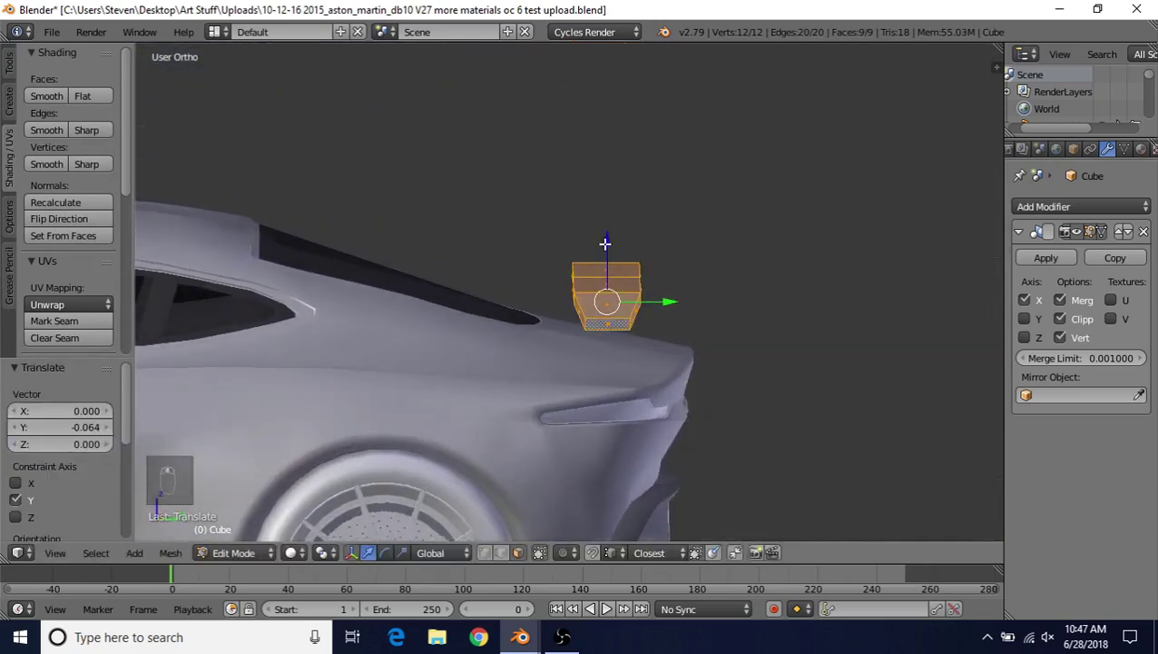
pyautogui.moveTo(606, 243); pyautogui.dragTo(603, 247)
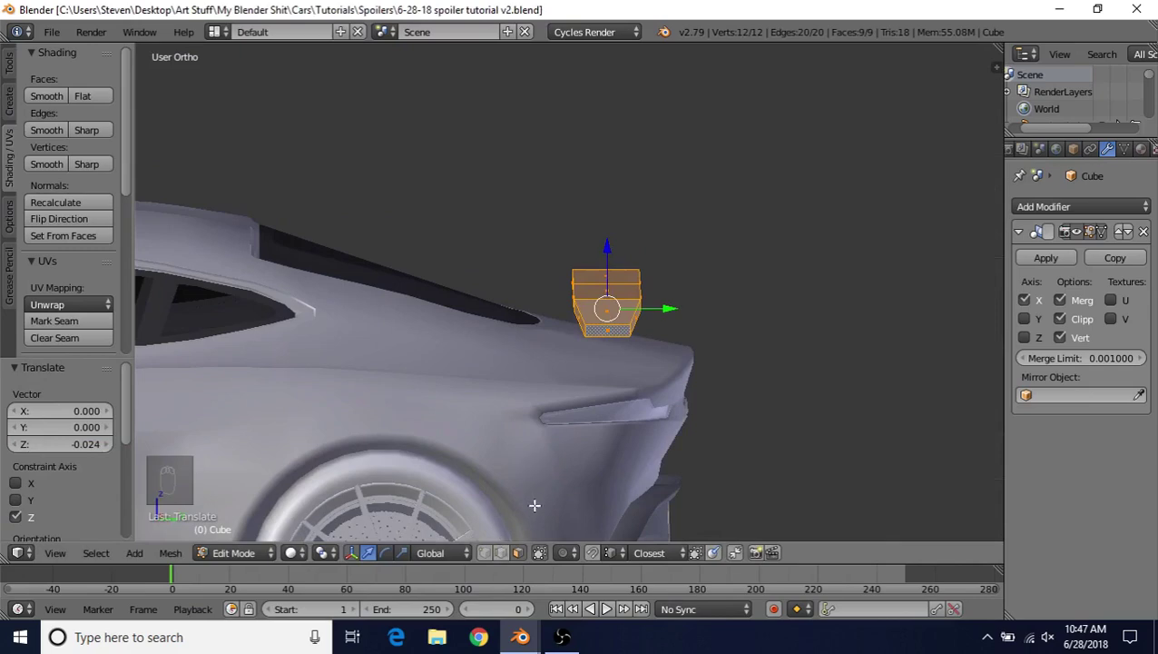
# Step: Bevel the upper and lower outline edges of the spoiler with 3 segments and an offset of about 0.009
pyautogui.click(503, 552)
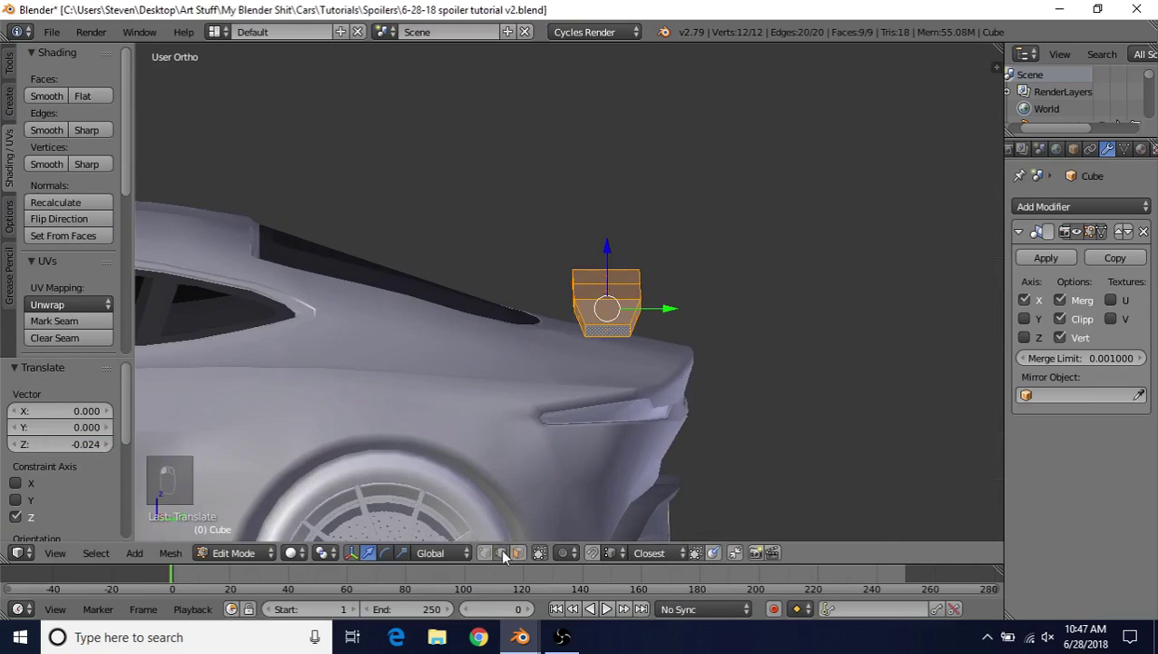
pyautogui.moveTo(602, 343); pyautogui.dragTo(524, 387, button='middle')
pyautogui.scroll(3, 523, 387)
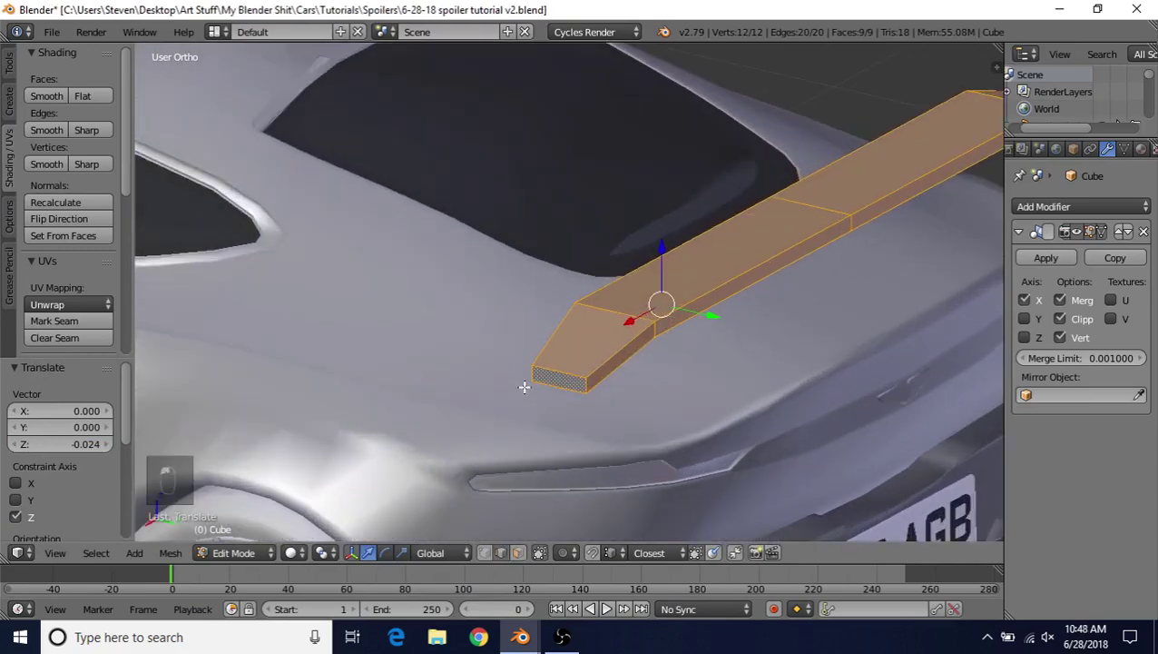
pyautogui.keyDown('alt'); pyautogui.rightClick(717, 294); pyautogui.keyUp('alt')
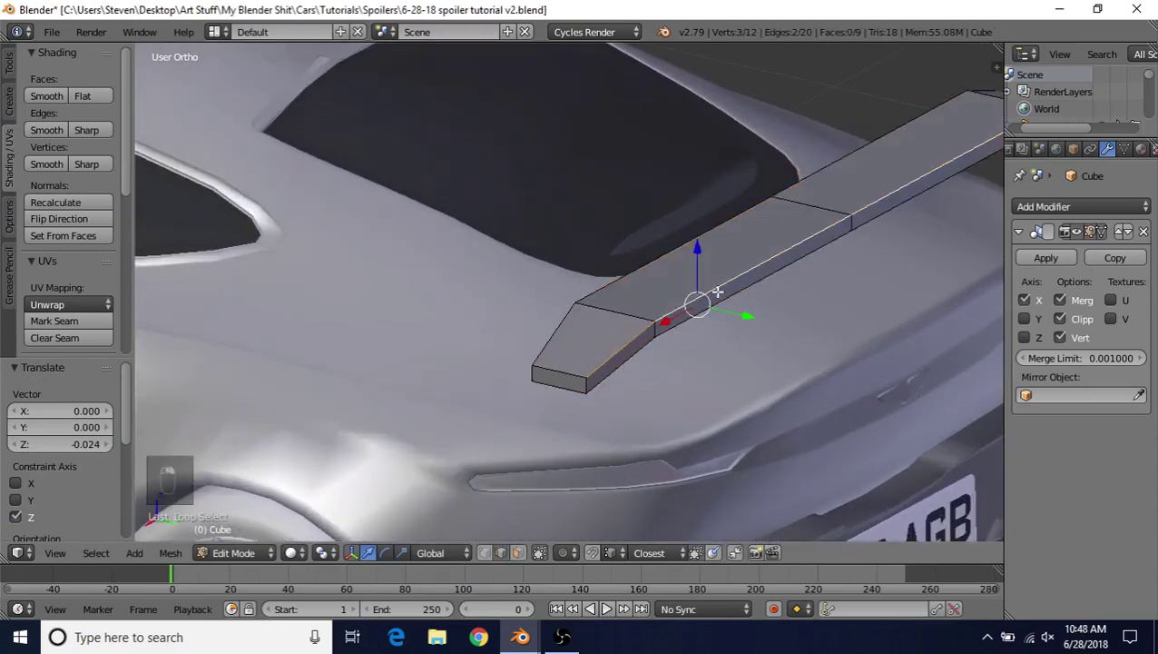
pyautogui.keyDown('shift'); pyautogui.rightClick(566, 374); pyautogui.keyUp('shift')
pyautogui.keyDown('alt'); pyautogui.keyDown('shift'); pyautogui.rightClick(746, 298); pyautogui.keyUp('shift'); pyautogui.keyUp('alt')
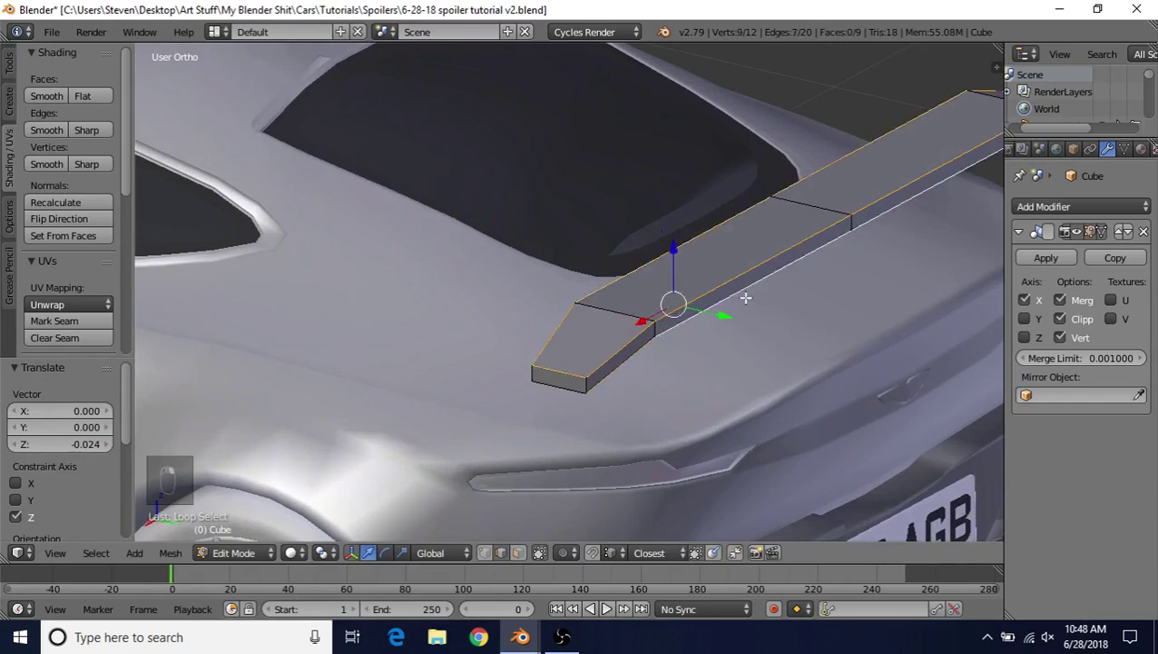
pyautogui.keyDown('alt'); pyautogui.keyDown('shift'); pyautogui.rightClick(581, 390); pyautogui.keyUp('shift'); pyautogui.keyUp('alt')
pyautogui.moveTo(602, 299); pyautogui.dragTo(598, 347, button='middle')
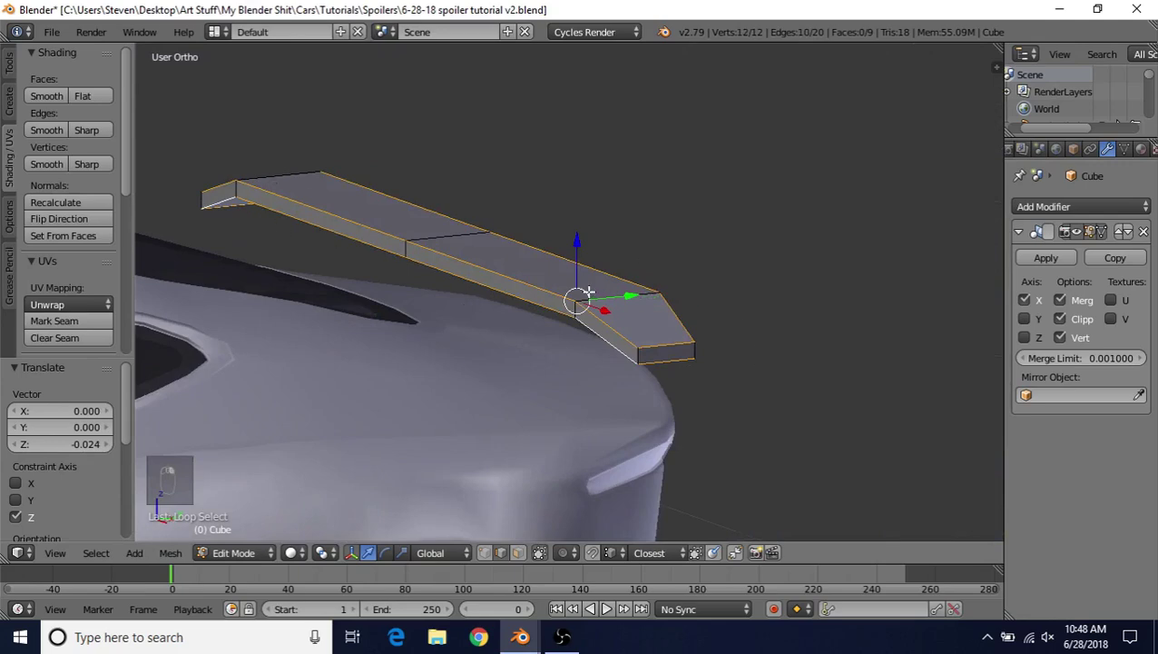
pyautogui.moveTo(588, 292); pyautogui.dragTo(509, 287, button='middle')
pyautogui.scroll(2, 509, 287)
pyautogui.moveTo(644, 269); pyautogui.dragTo(625, 230, button='middle')
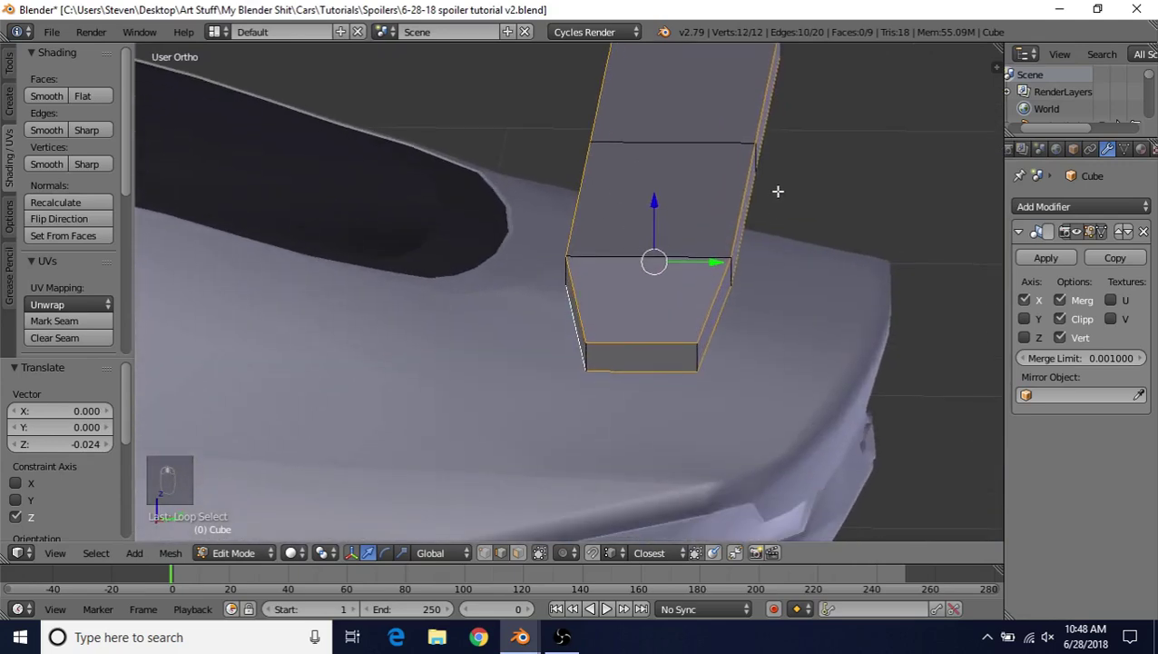
pyautogui.hotkey('ctrl', 'b')
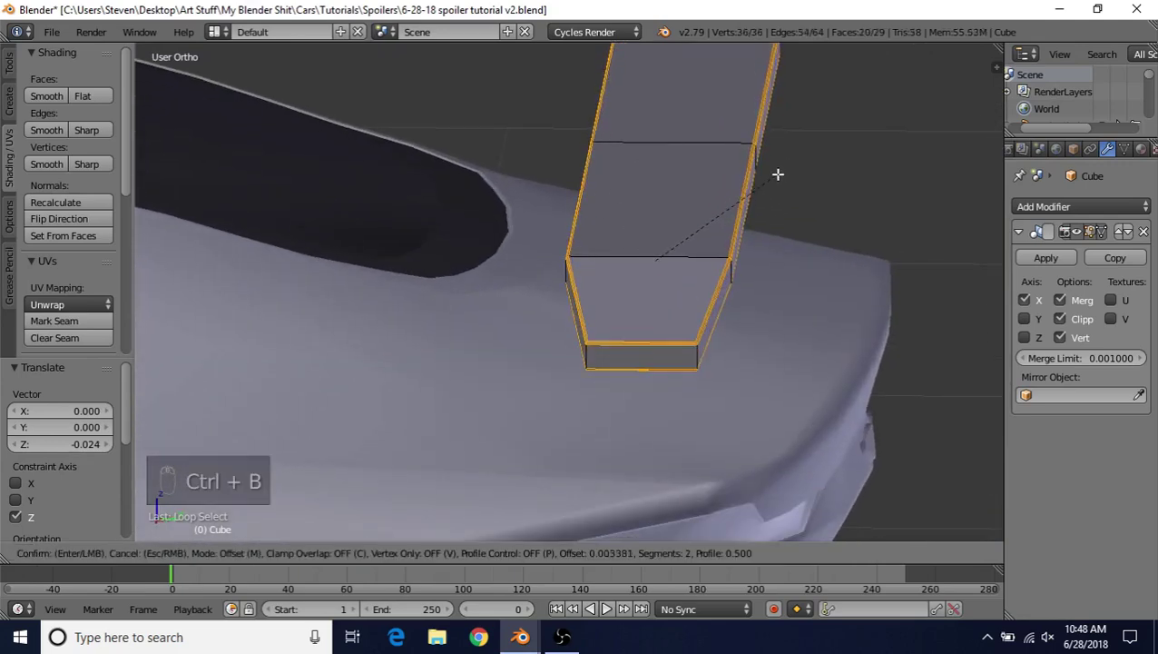
pyautogui.scroll(1, 778, 168)
pyautogui.click(778, 169)
pyautogui.scroll(-4, 717, 272)
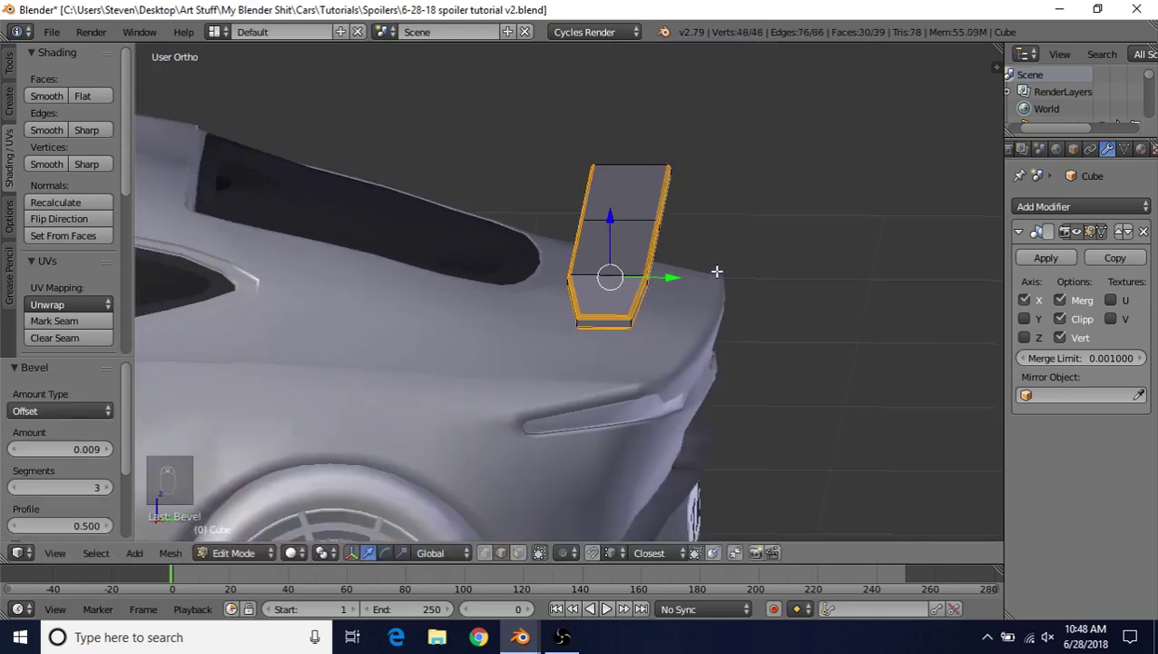
# Step: Apply smooth shading to the spoiler object in Object Mode
pyautogui.moveTo(718, 271); pyautogui.dragTo(587, 240, button='middle')
pyautogui.press('Tab')
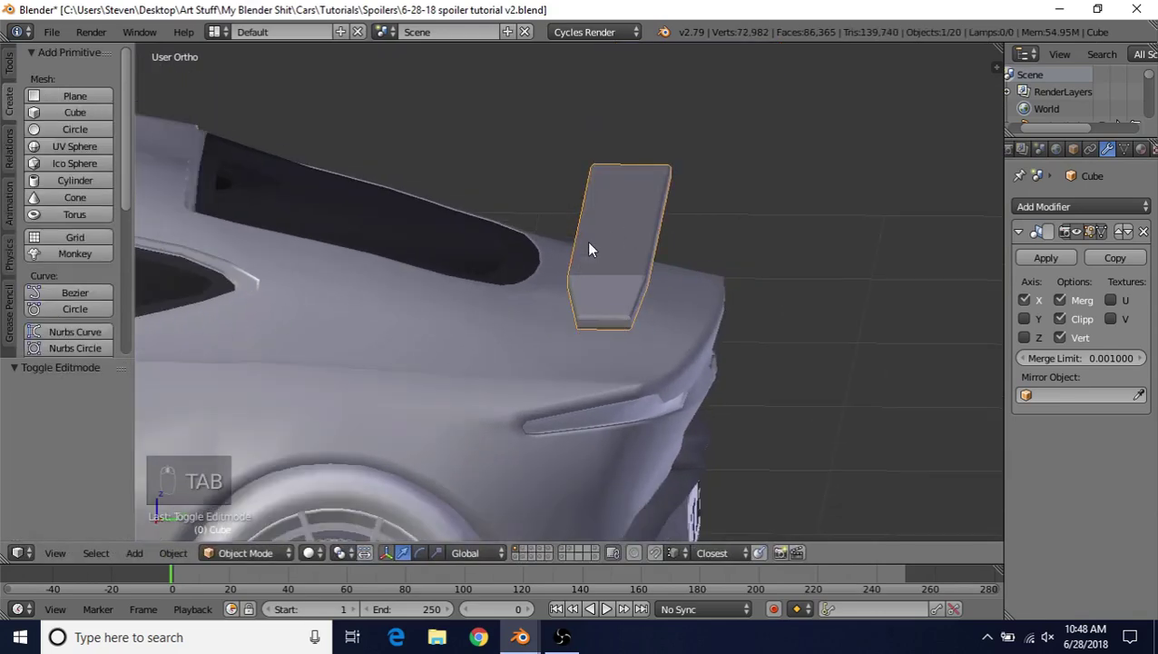
pyautogui.click(10, 65)
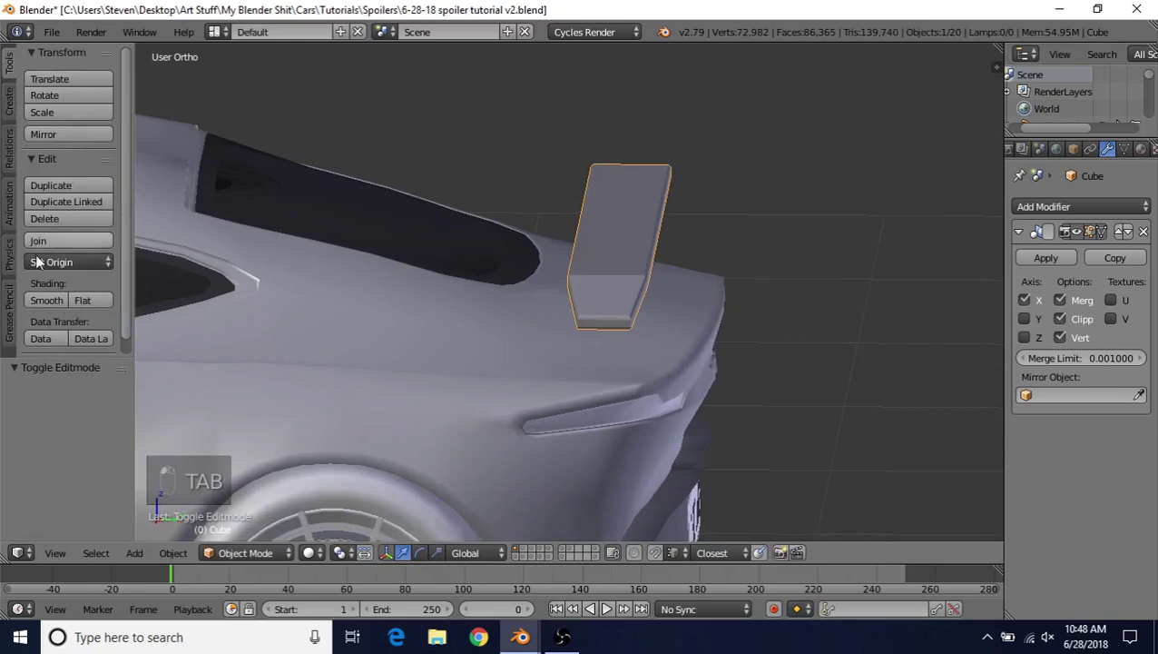
pyautogui.click(47, 299)
pyautogui.moveTo(539, 288); pyautogui.dragTo(537, 376, button='middle')
# Step: Bevel the edge loops at the spoiler's end corners and at its downward bend with 2 segments and an offset of about 0.014
pyautogui.press('Tab')
pyautogui.scroll(2, 532, 336)
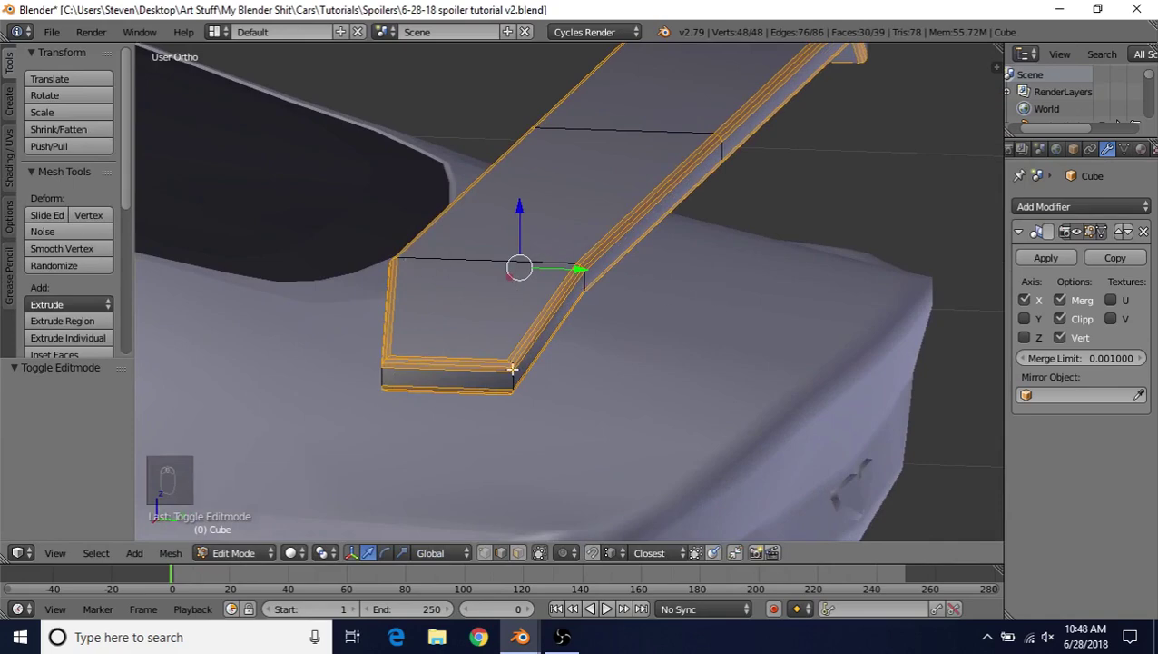
pyautogui.keyDown('alt'); pyautogui.rightClick(472, 385); pyautogui.keyUp('alt')
pyautogui.keyDown('alt'); pyautogui.keyDown('shift'); pyautogui.rightClick(383, 379); pyautogui.keyUp('shift'); pyautogui.keyUp('alt')
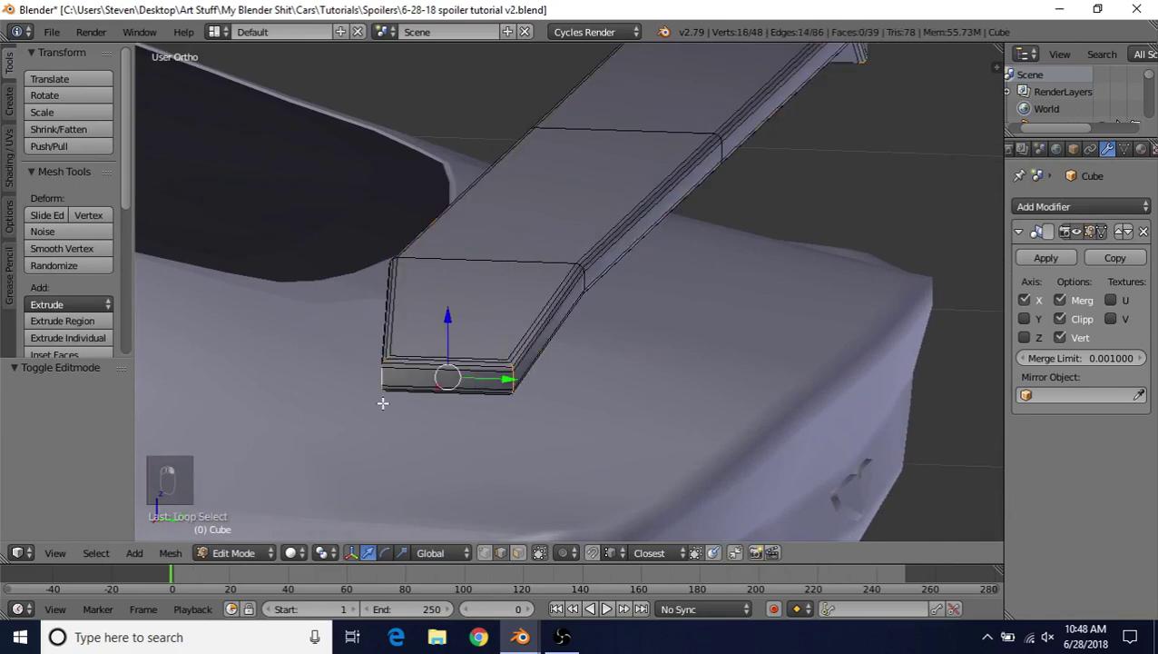
pyautogui.moveTo(533, 330); pyautogui.dragTo(514, 301, button='middle')
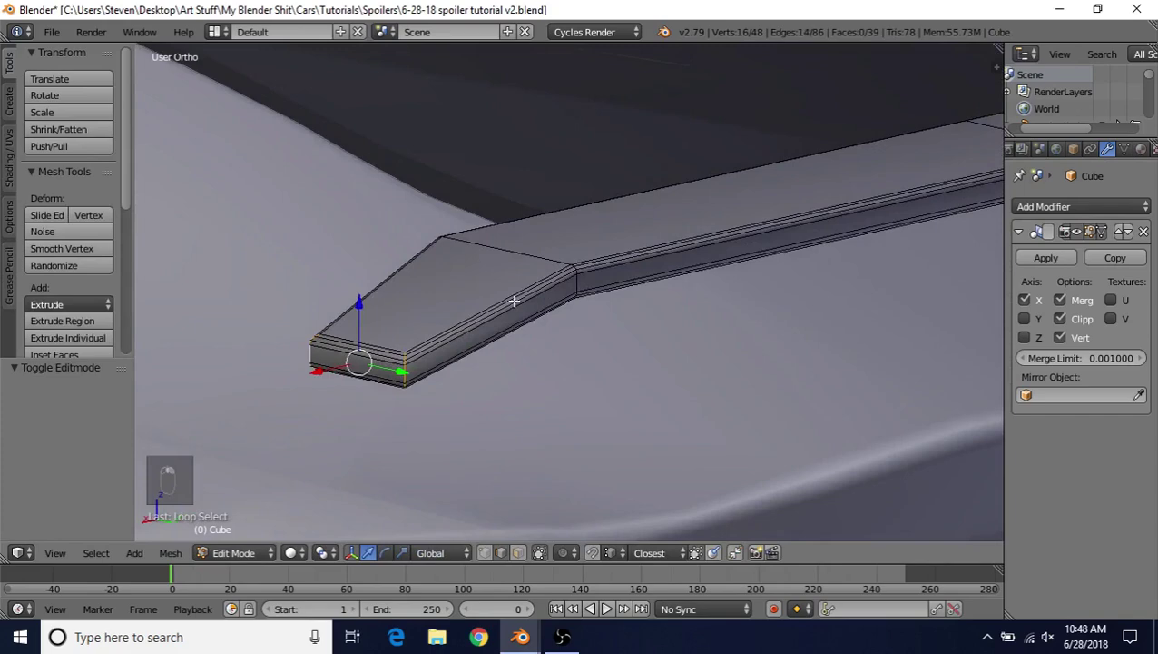
pyautogui.keyDown('alt'); pyautogui.keyDown('shift'); pyautogui.rightClick(512, 253); pyautogui.keyUp('shift'); pyautogui.keyUp('alt')
pyautogui.scroll(-3, 500, 342)
pyautogui.scroll(2, 514, 328)
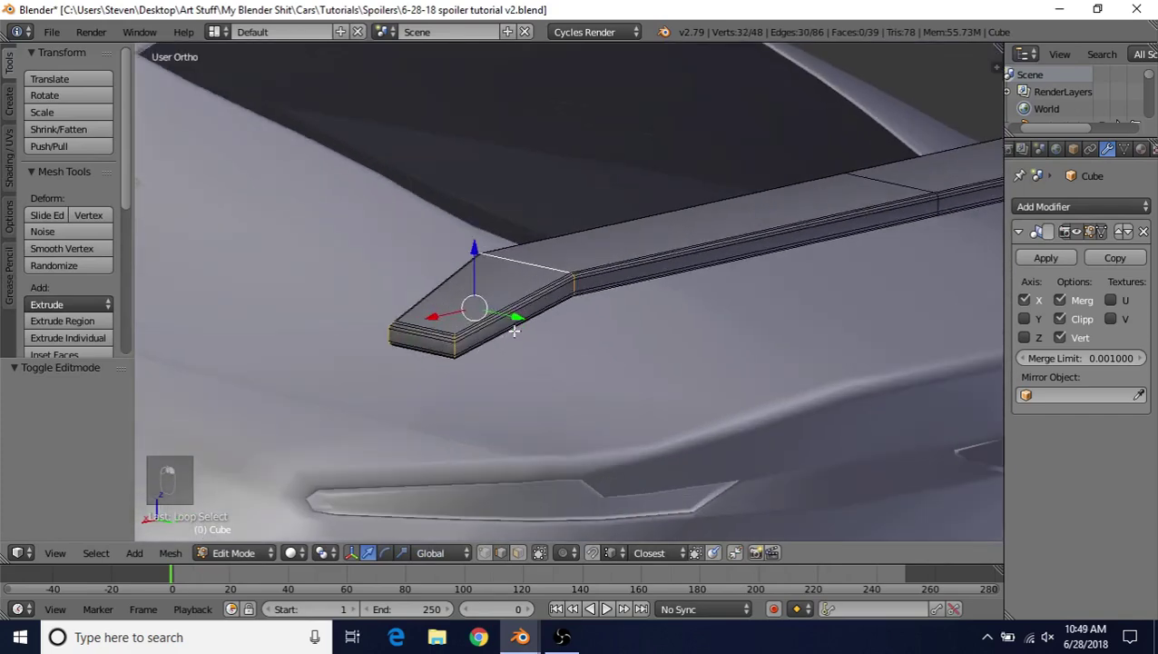
pyautogui.hotkey('ctrl', 'b')
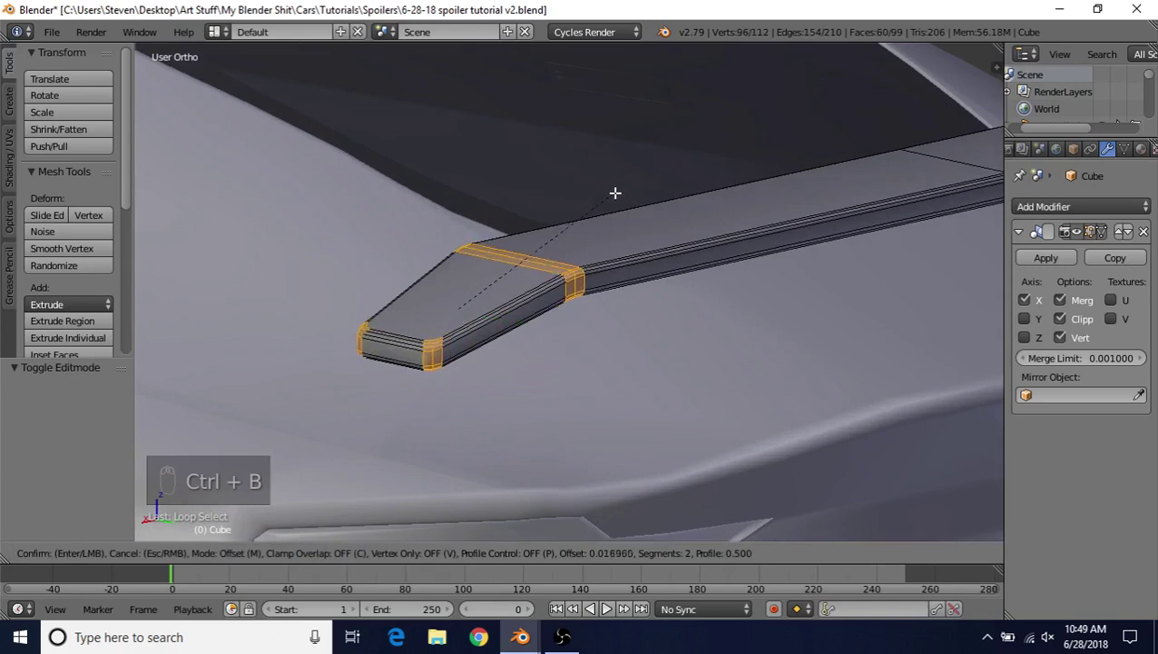
pyautogui.scroll(1, 614, 194)
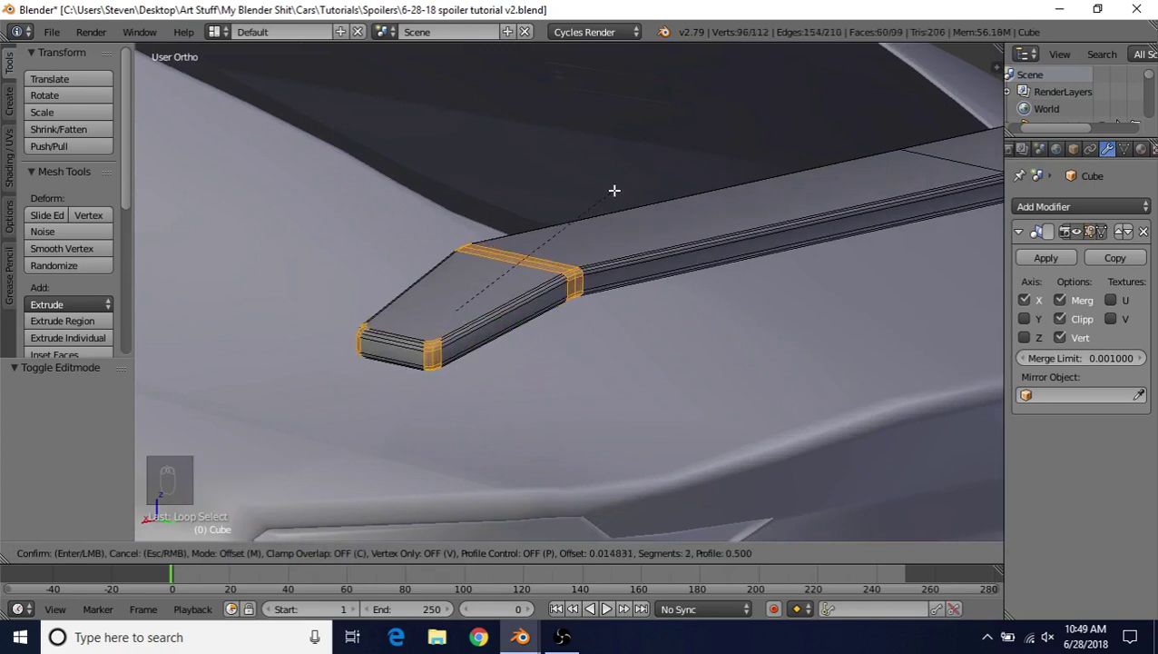
pyautogui.scroll(-1, 615, 190)
pyautogui.click(615, 191)
# Step: Connect the two pairs of opposite corner vertices across the top face at the spoiler's tip
pyautogui.click(485, 552)
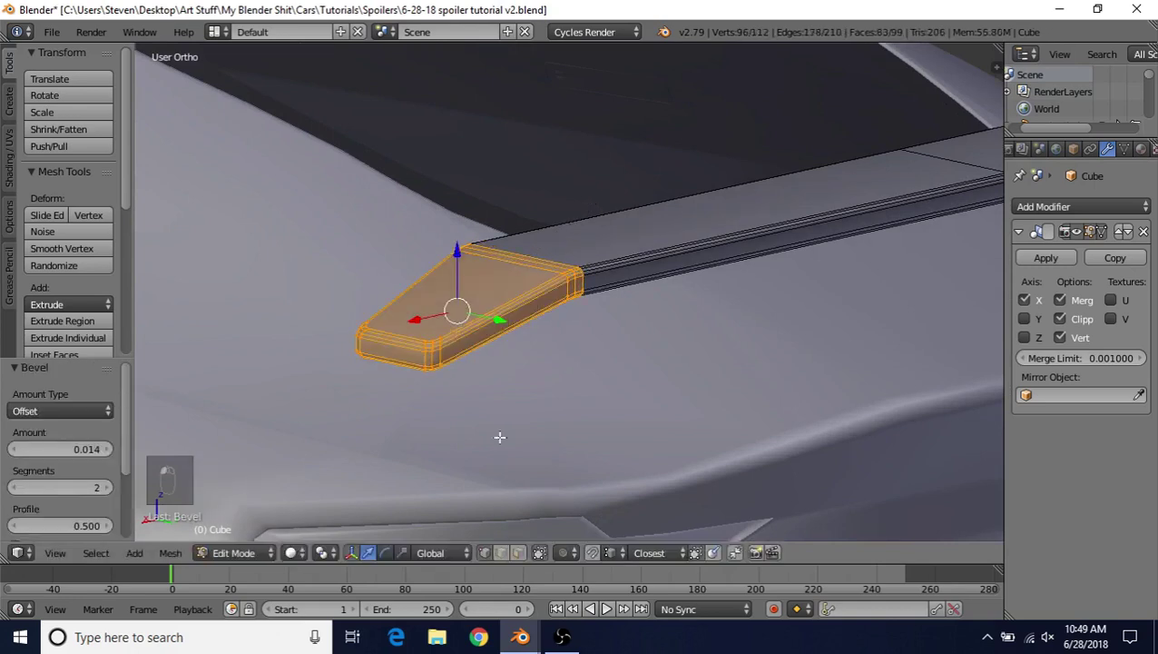
pyautogui.moveTo(513, 362); pyautogui.dragTo(607, 393, button='middle')
pyautogui.scroll(2, 607, 394)
pyautogui.keyDown('shift'); pyautogui.moveTo(628, 351); pyautogui.dragTo(718, 207, button='middle'); pyautogui.keyUp('shift')
pyautogui.scroll(1, 672, 254)
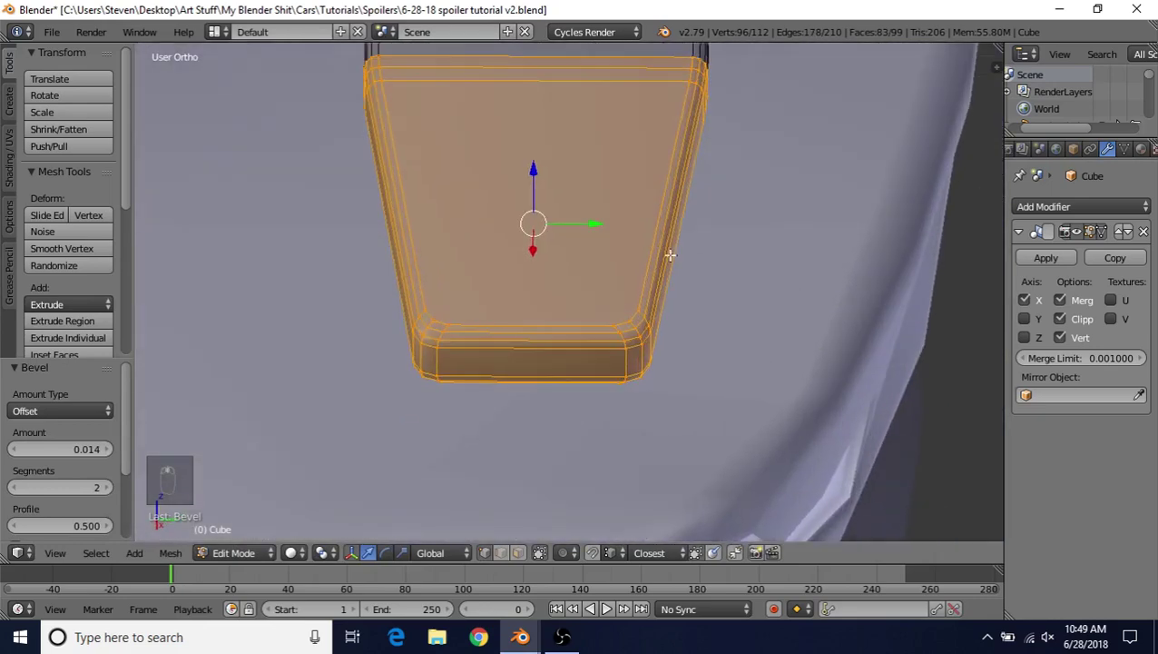
pyautogui.rightClick(626, 296)
pyautogui.keyDown('shift'); pyautogui.rightClick(429, 301); pyautogui.keyUp('shift')
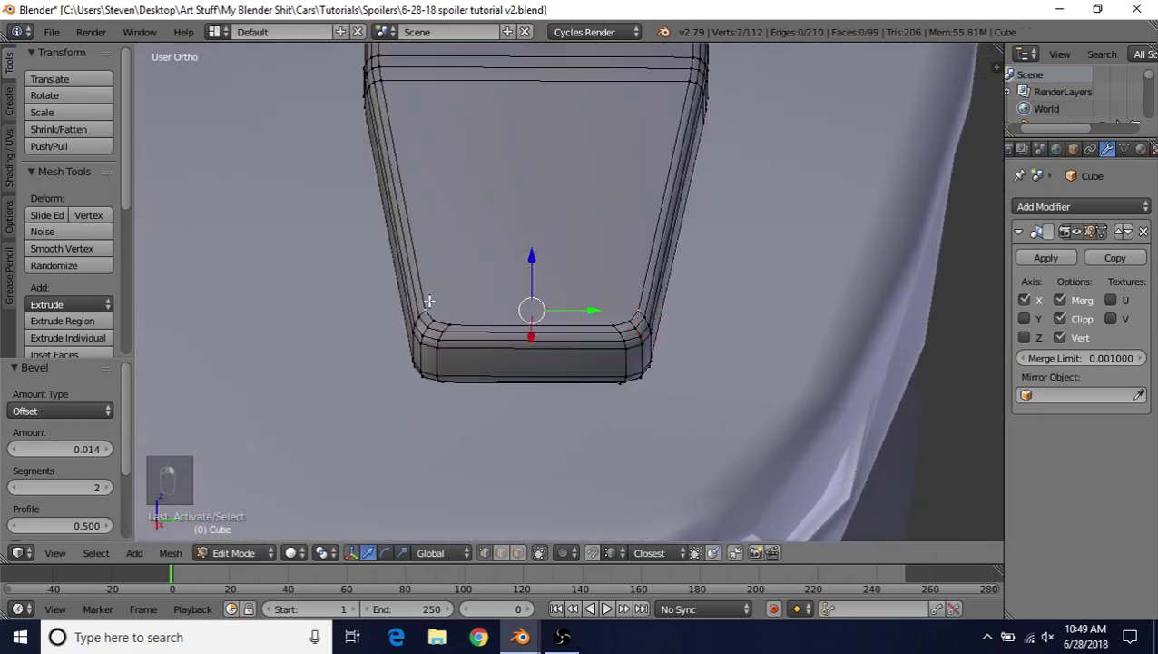
pyautogui.press('j')
pyautogui.rightClick(435, 317)
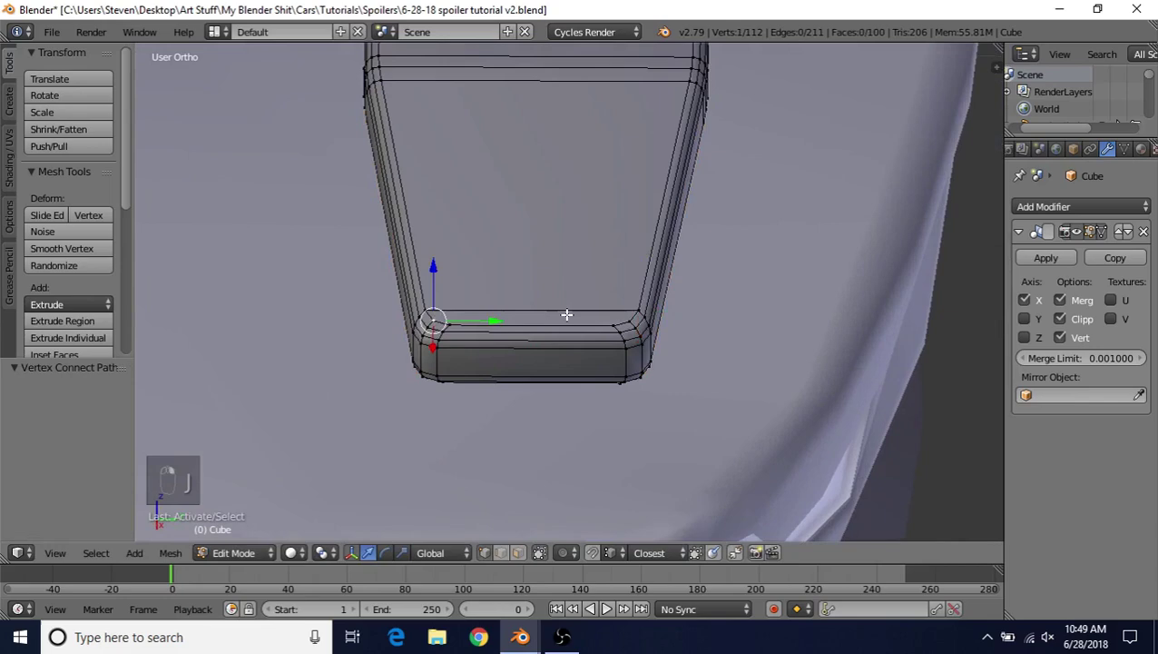
pyautogui.keyDown('shift'); pyautogui.rightClick(625, 318); pyautogui.keyUp('shift')
pyautogui.press('j')
pyautogui.scroll(-5, 604, 345)
pyautogui.press('Tab')
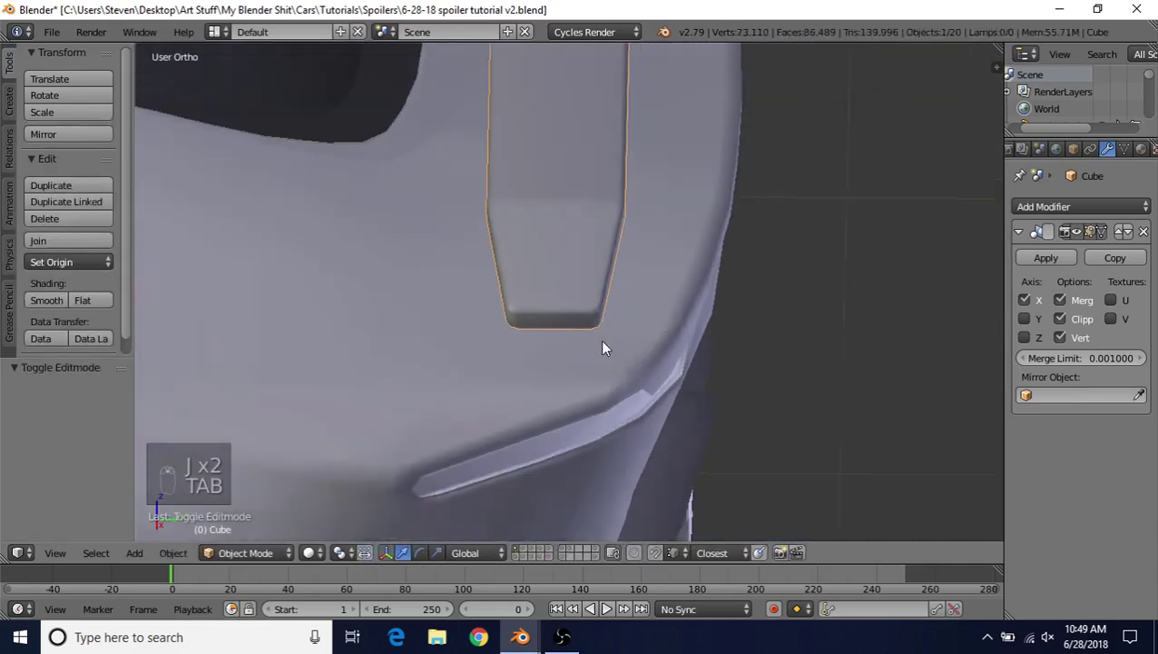
# Step: Connect the matching pairs of corner vertices across the underside of the spoiler's tip and return to Object Mode
pyautogui.scroll(-5, 578, 260)
pyautogui.moveTo(576, 261); pyautogui.dragTo(693, 191, button='middle')
pyautogui.press('Tab')
pyautogui.scroll(4, 634, 225)
pyautogui.moveTo(634, 225); pyautogui.dragTo(542, 285, button='middle')
pyautogui.scroll(6, 542, 289)
pyautogui.rightClick(481, 329)
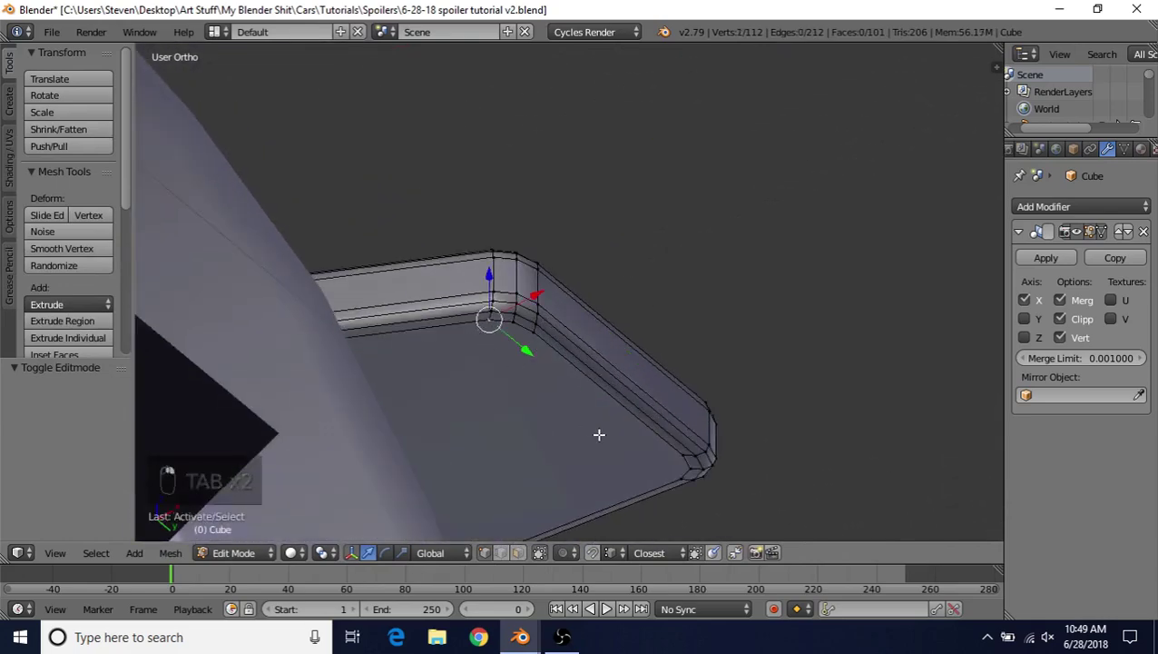
pyautogui.keyDown('shift'); pyautogui.rightClick(657, 473); pyautogui.keyUp('shift')
pyautogui.press('j')
pyautogui.rightClick(683, 471)
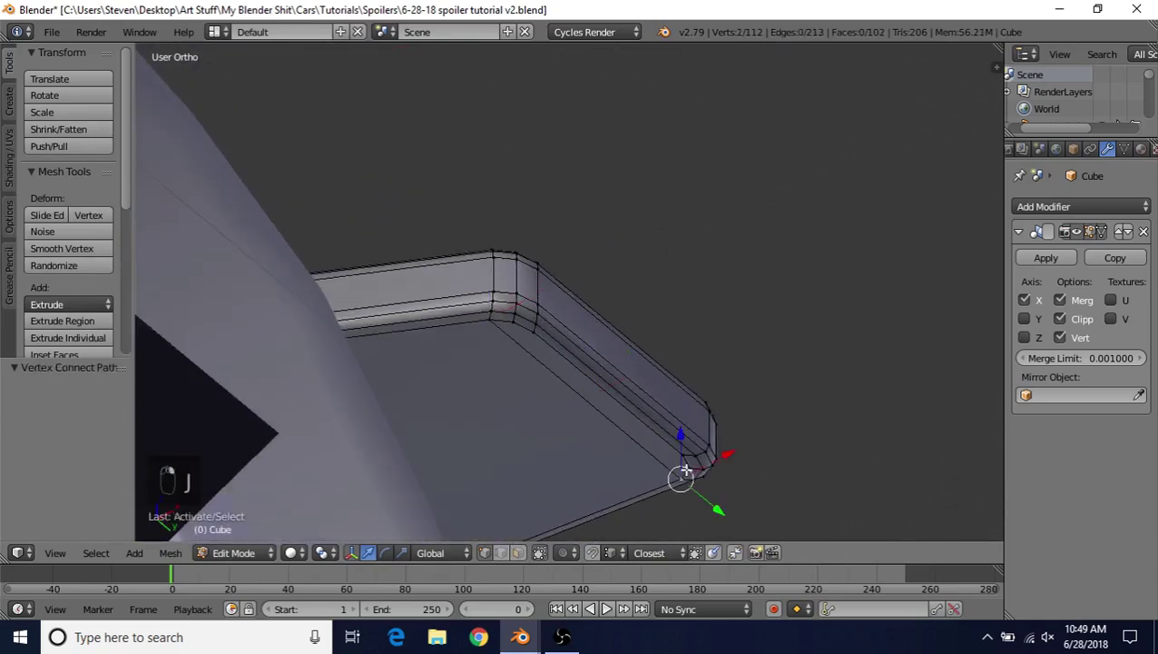
pyautogui.keyDown('shift'); pyautogui.rightClick(511, 322); pyautogui.keyUp('shift')
pyautogui.press('j')
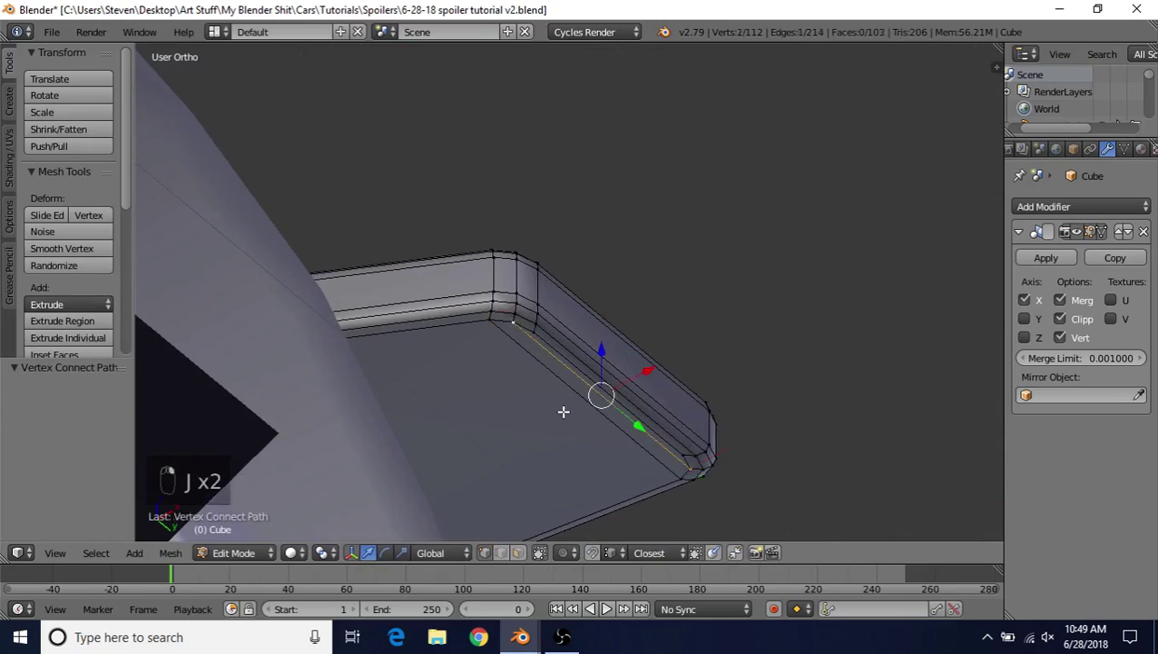
pyautogui.moveTo(521, 316)
pyautogui.mouseDown(button='middle')
pyautogui.moveTo(569, 383)
pyautogui.moveTo(604, 290)
pyautogui.moveTo(522, 327)
pyautogui.moveTo(531, 330)
pyautogui.mouseUp(button='middle')
pyautogui.press('Tab')
pyautogui.moveTo(600, 262); pyautogui.dragTo(622, 376, button='middle')
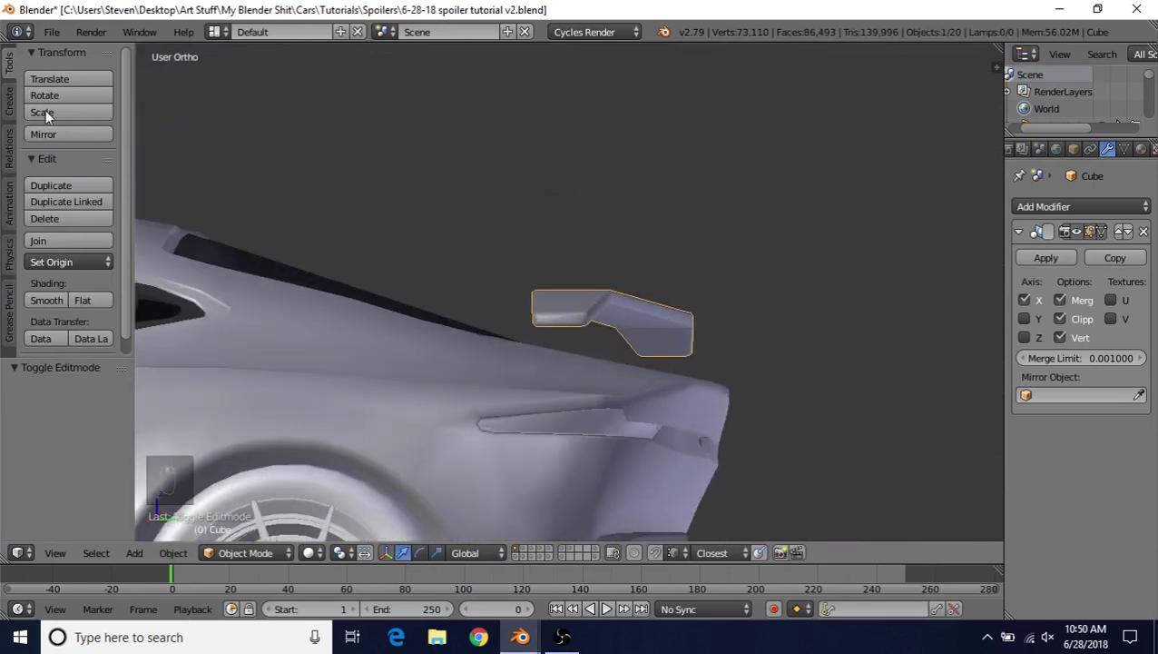
# Step: Place the 3D cursor on the ground beside the car and add a 10-vertex circle to the spoiler mesh
pyautogui.click(9, 96)
pyautogui.scroll(-6, 217, 287)
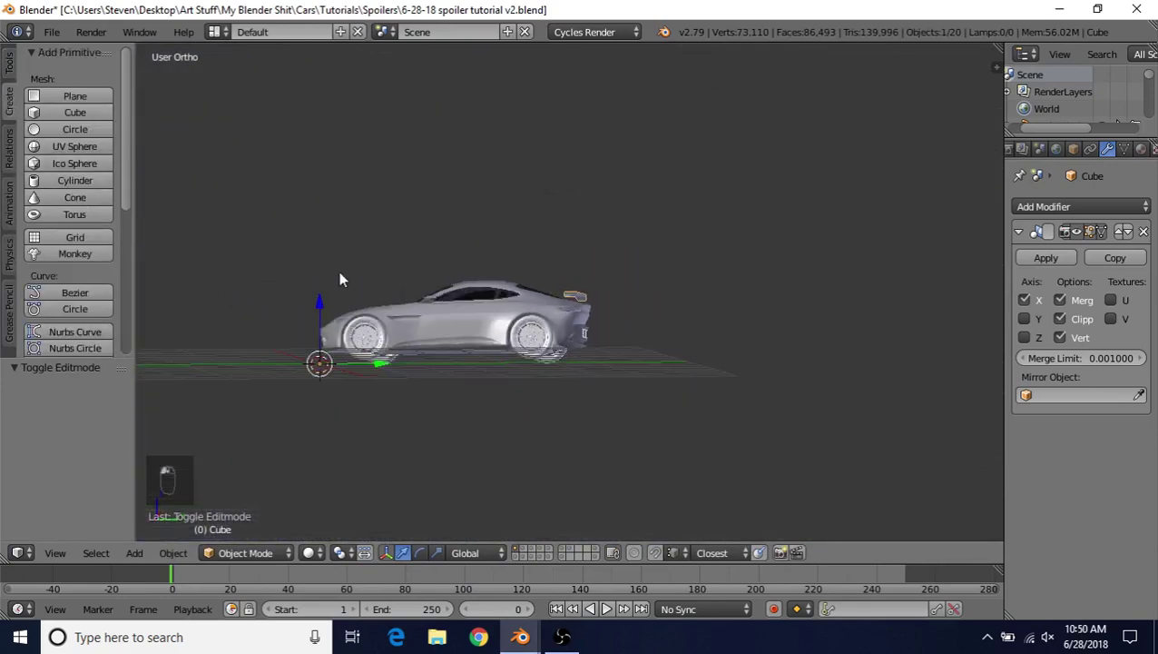
pyautogui.moveTo(338, 280); pyautogui.dragTo(378, 465, button='middle')
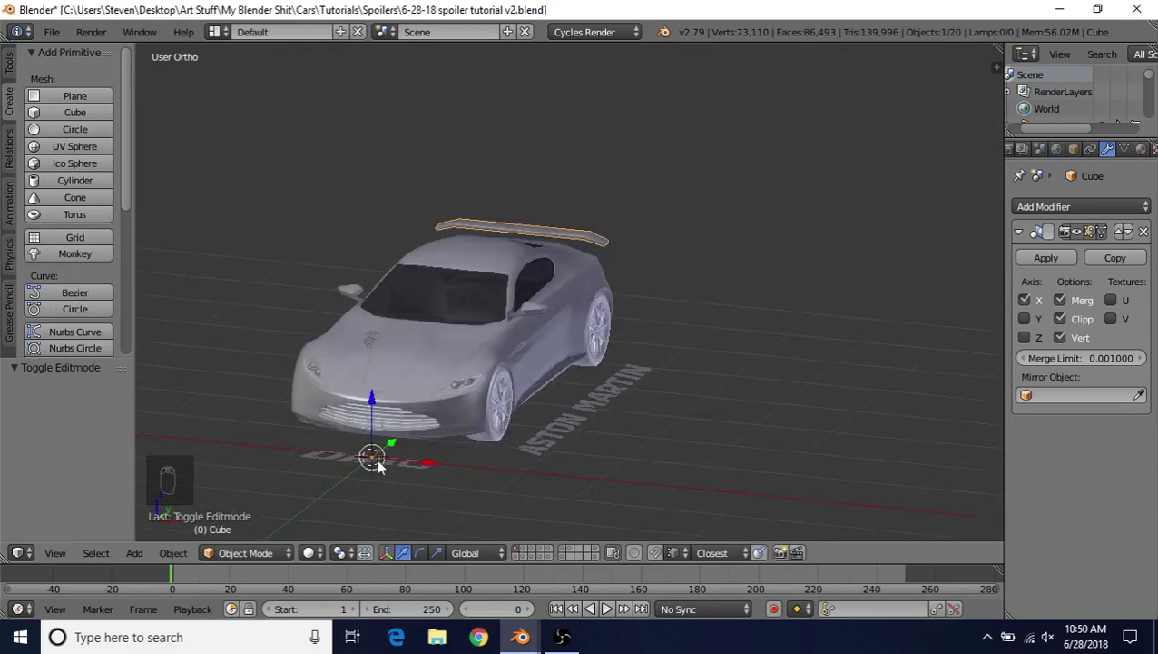
pyautogui.click(579, 471)
pyautogui.press('Tab')
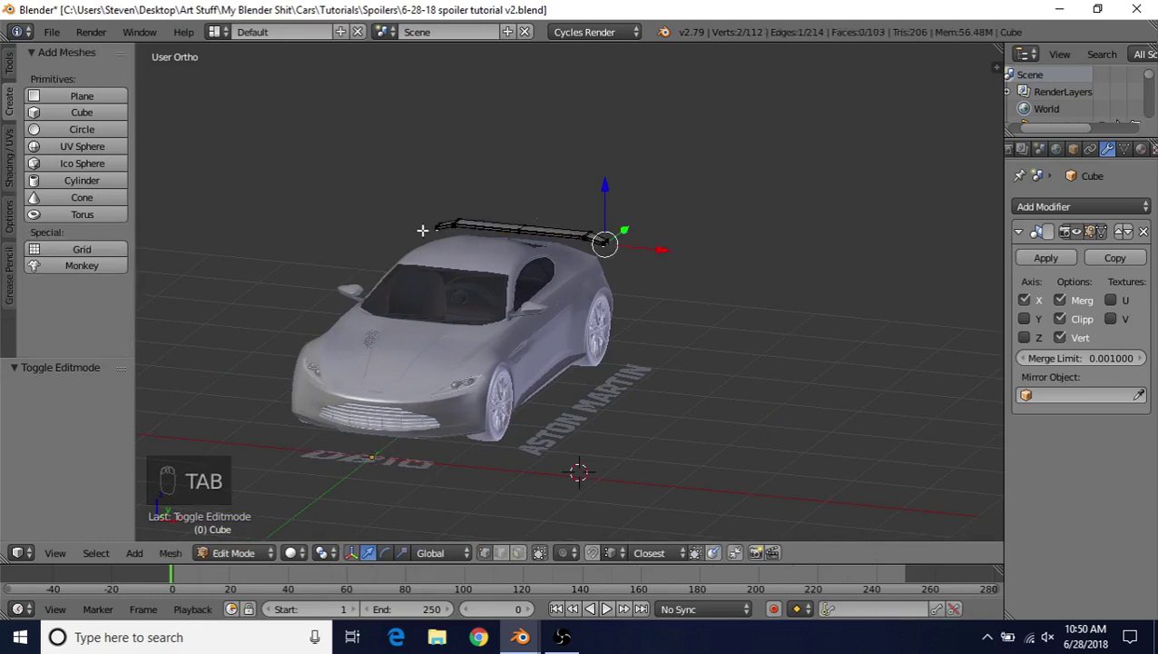
pyautogui.click(81, 129)
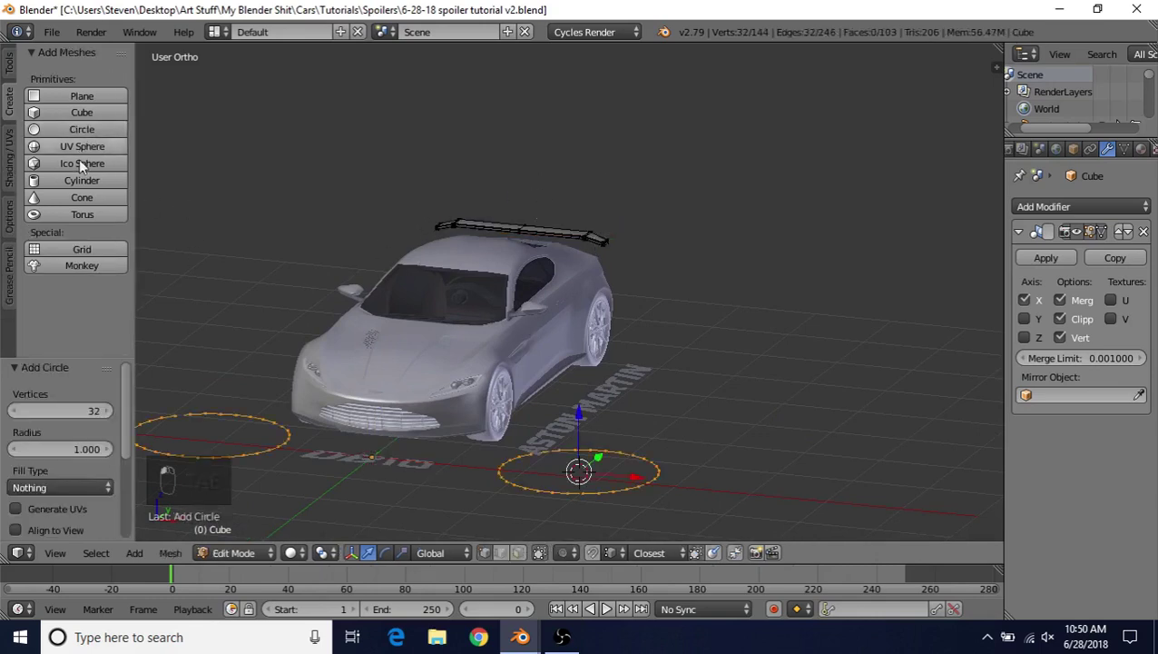
pyautogui.click(37, 410)
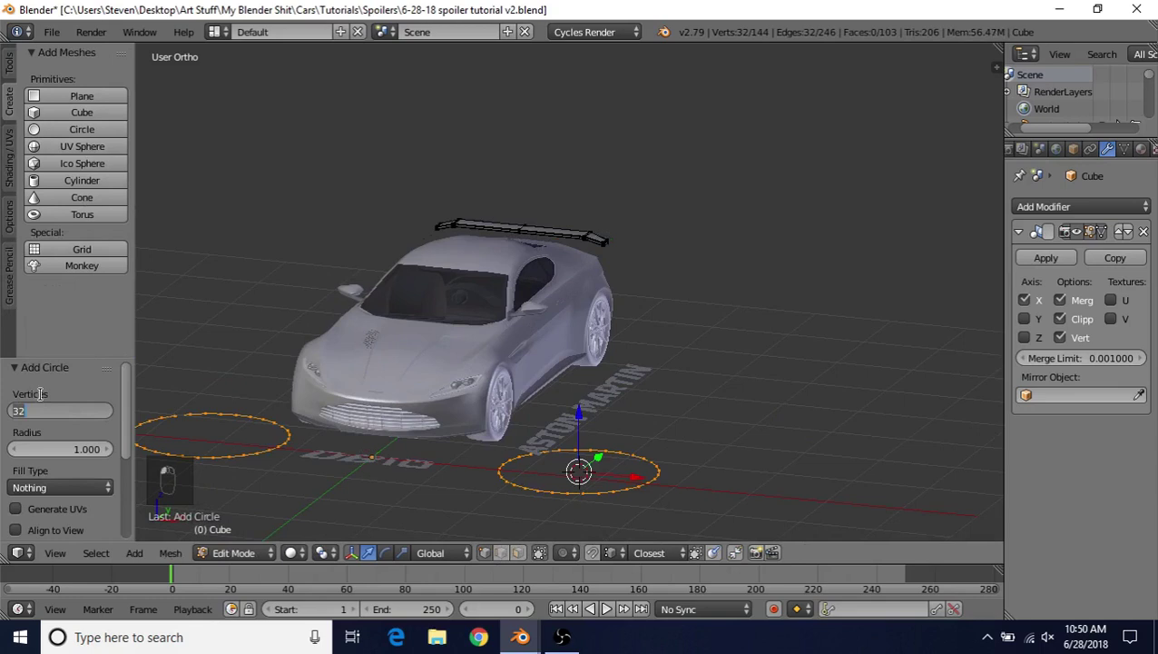
pyautogui.write('10')
pyautogui.press('Return')
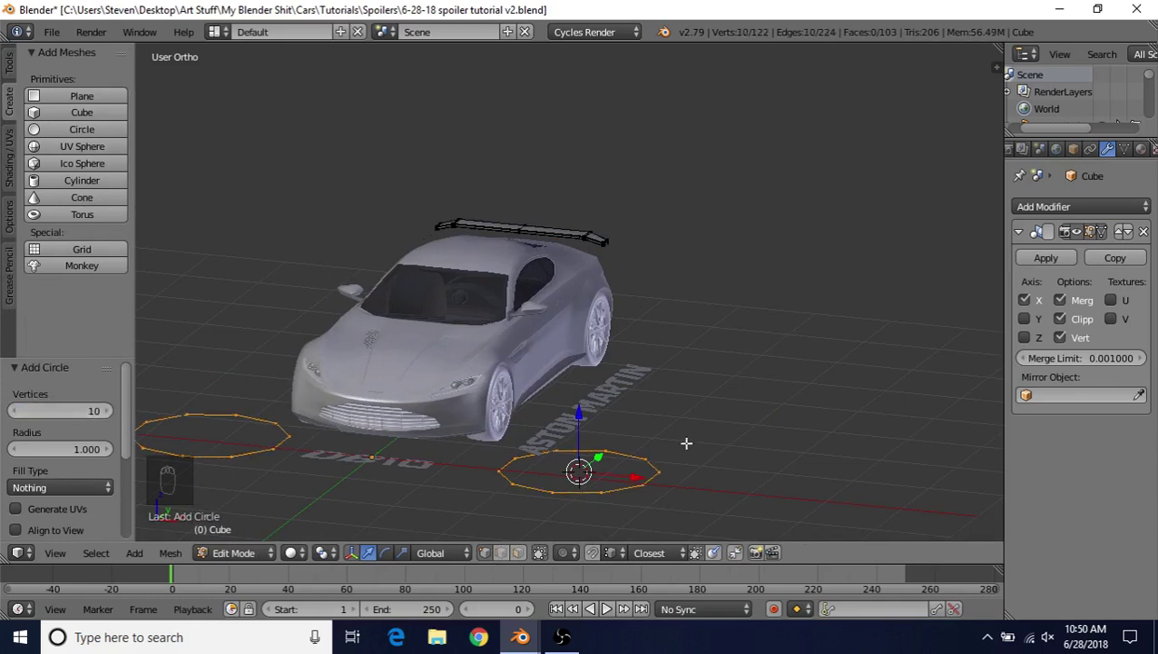
# Step: Scale the circle to 0.162 along X and move it to the rear window area, including 2.159 along Z and -1.936 along X
pyautogui.press('s')
pyautogui.press('x')
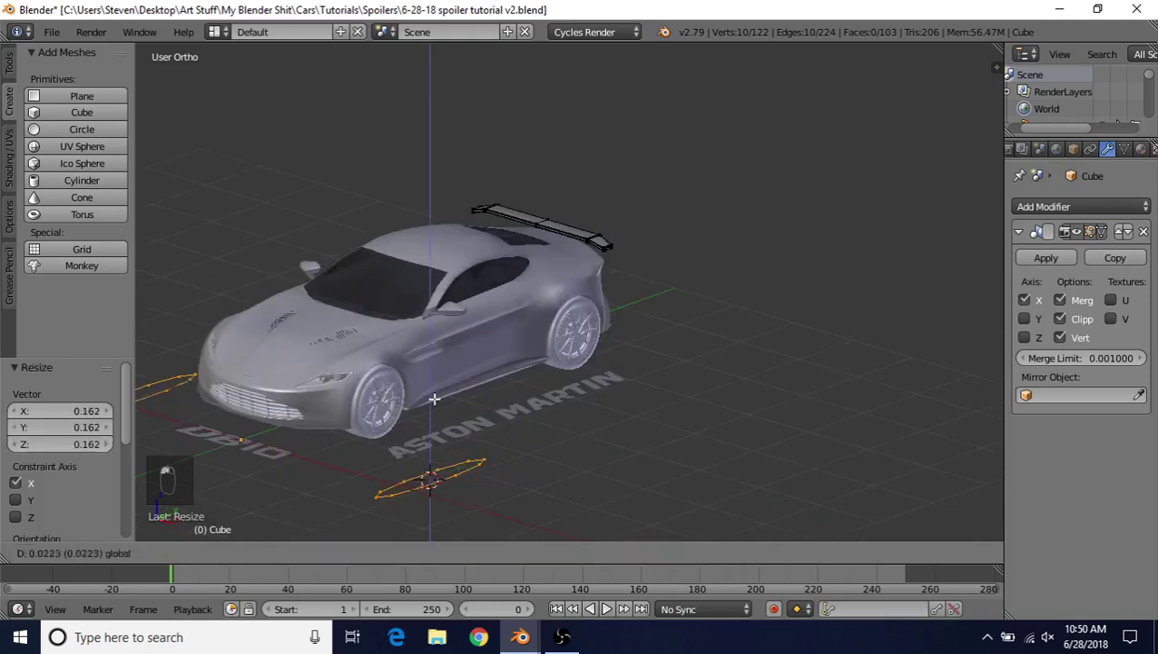
pyautogui.click(443, 240)
pyautogui.press('g')
pyautogui.press('y')
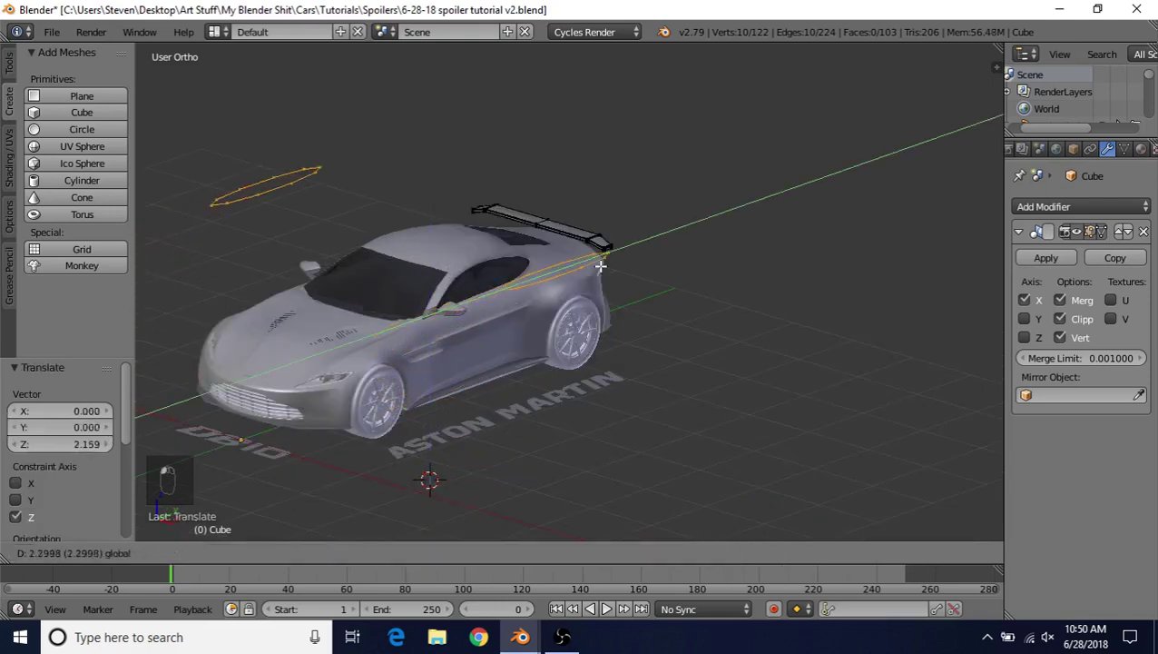
pyautogui.moveTo(601, 266); pyautogui.dragTo(623, 259)
pyautogui.moveTo(623, 259); pyautogui.dragTo(544, 241, button='middle')
pyautogui.scroll(4, 535, 250)
pyautogui.moveTo(431, 269); pyautogui.dragTo(567, 273)
pyautogui.moveTo(568, 272); pyautogui.dragTo(479, 304, button='middle')
pyautogui.moveTo(339, 231); pyautogui.dragTo(563, 201)
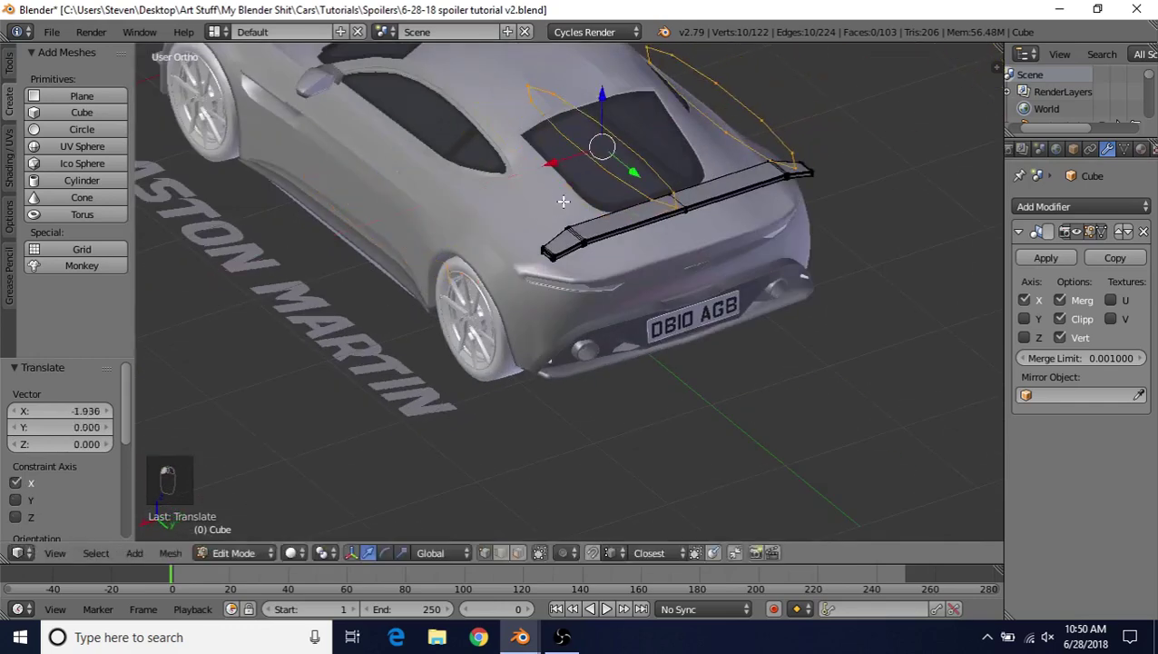
# Step: Lower the circle toward the spoiler and scale it down to the size of a support strut
pyautogui.moveTo(602, 95); pyautogui.dragTo(603, 164)
pyautogui.moveTo(606, 181); pyautogui.dragTo(668, 169, button='middle')
pyautogui.moveTo(647, 206); pyautogui.dragTo(679, 208)
pyautogui.press('s')
pyautogui.click(609, 185)
pyautogui.scroll(8, 635, 173)
pyautogui.moveTo(649, 300); pyautogui.dragTo(468, 309, button='middle')
pyautogui.press('z')
pyautogui.press('s')
pyautogui.click(619, 318)
# Step: Raise the circle along Z until it sits against the spoiler's underside, with a final move of about 0.029
pyautogui.press('z')
pyautogui.moveTo(492, 310); pyautogui.dragTo(491, 305)
pyautogui.moveTo(607, 338); pyautogui.dragTo(523, 286, button='middle')
pyautogui.moveTo(487, 278); pyautogui.dragTo(491, 282)
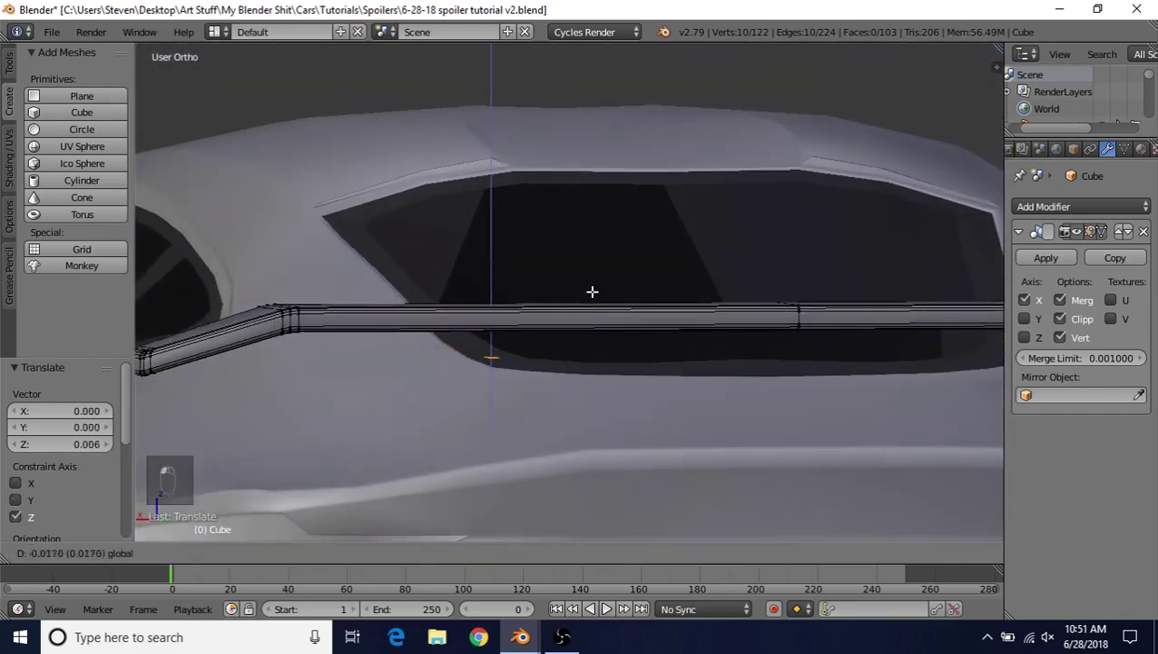
pyautogui.moveTo(746, 325); pyautogui.dragTo(621, 325)
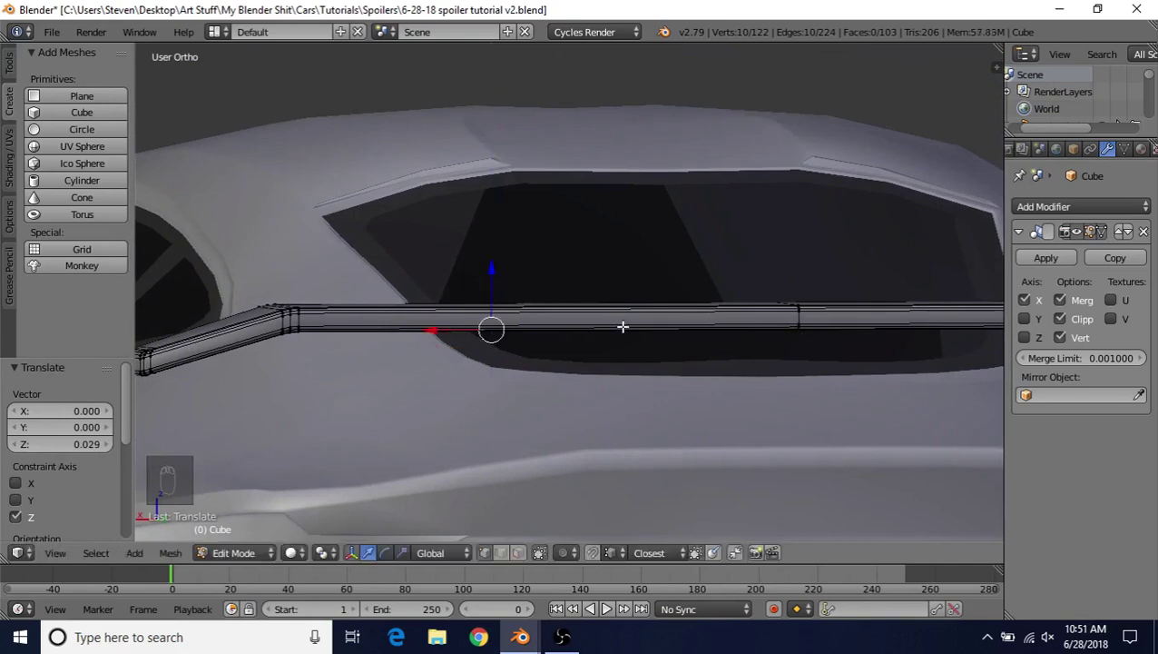
pyautogui.moveTo(621, 326); pyautogui.dragTo(562, 294, button='middle')
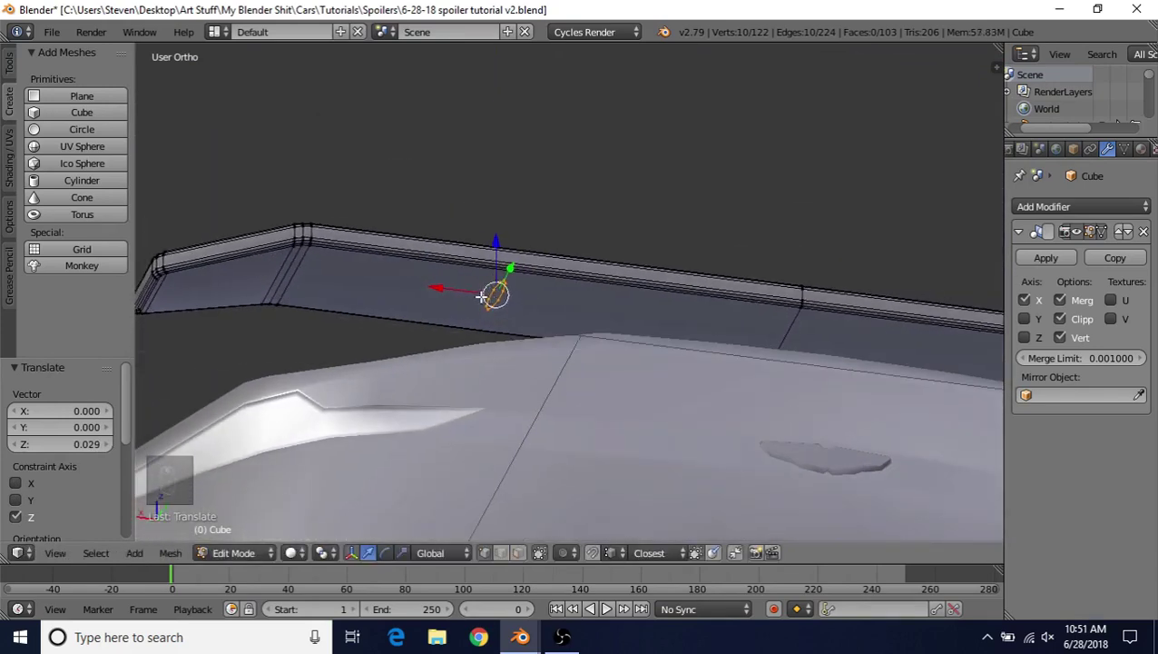
# Step: Enlarge the circle beneath the spoiler, starting with a scale of about 1.095, and adjust its position along Y
pyautogui.moveTo(481, 297); pyautogui.dragTo(741, 294, button='middle')
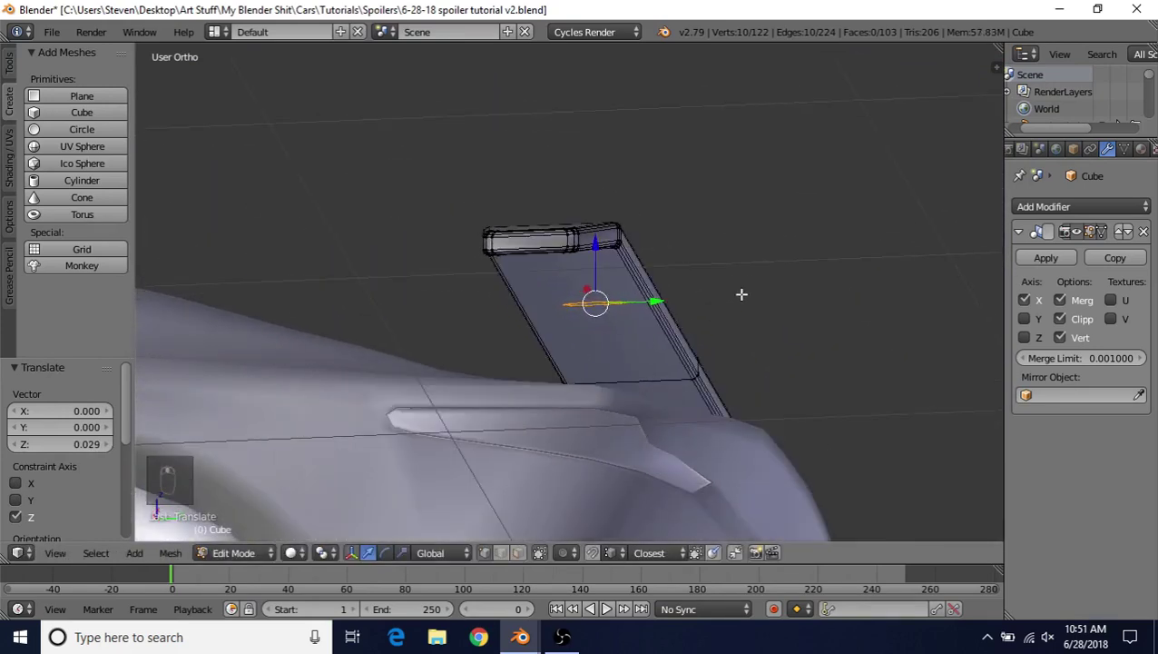
pyautogui.press('s')
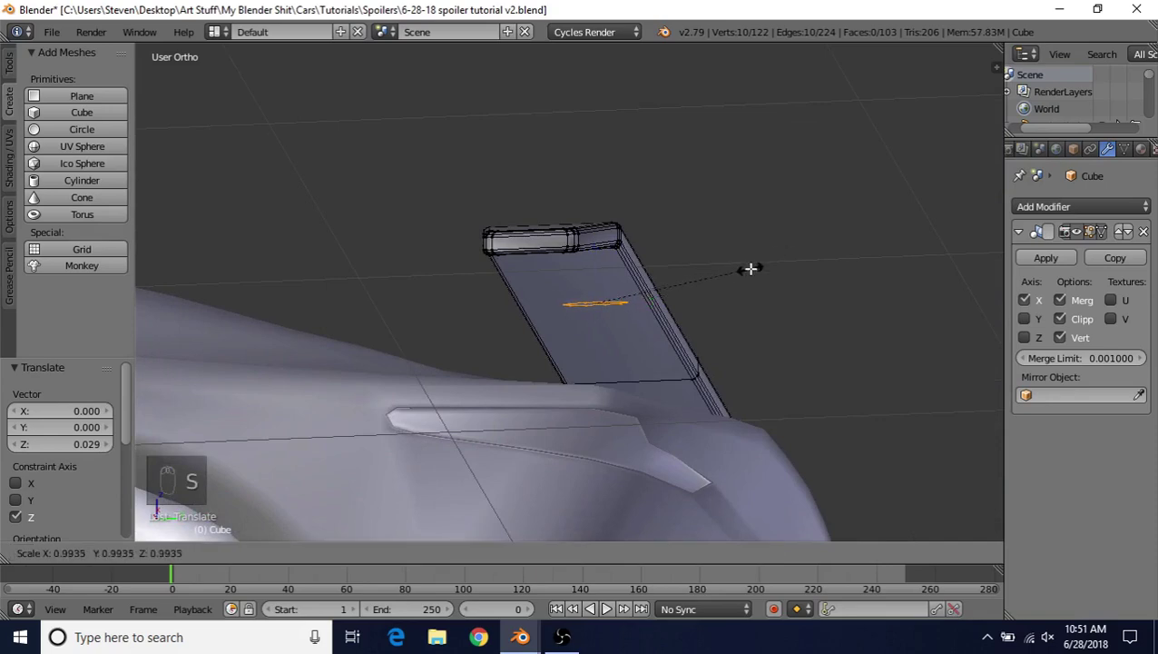
pyautogui.click(761, 257)
pyautogui.moveTo(601, 330); pyautogui.dragTo(574, 328, button='middle')
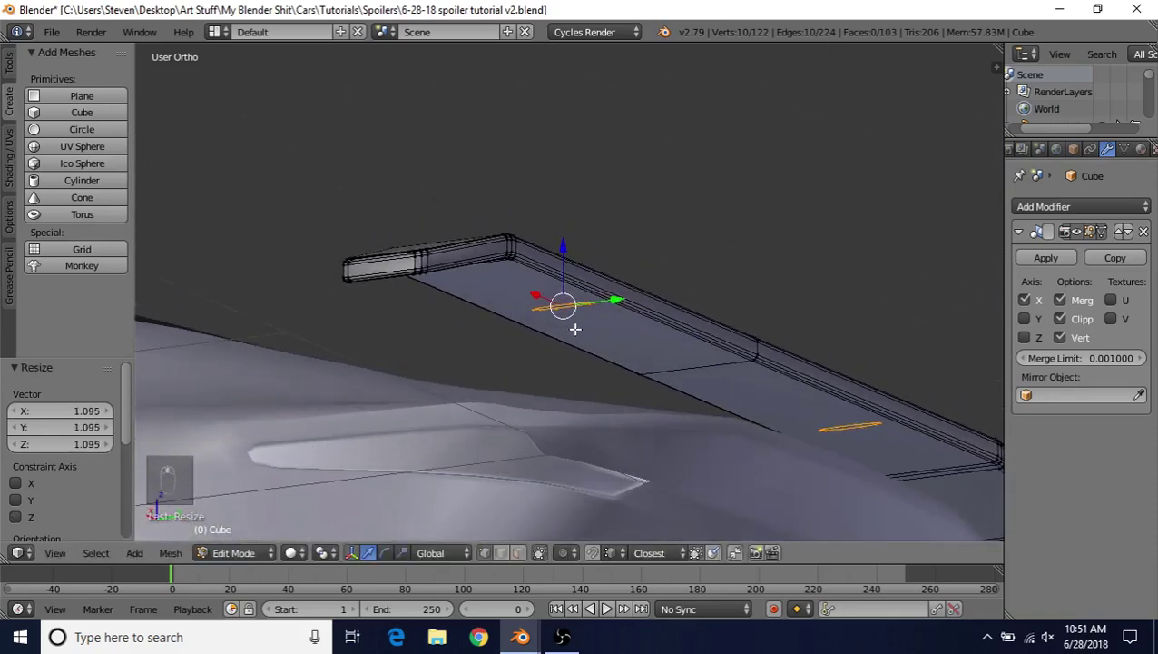
pyautogui.press('s')
pyautogui.click(707, 275)
pyautogui.moveTo(707, 275)
pyautogui.mouseDown(button='middle')
pyautogui.moveTo(754, 316)
pyautogui.moveTo(721, 290)
pyautogui.mouseUp(button='middle')
pyautogui.moveTo(638, 252); pyautogui.dragTo(648, 254)
pyautogui.scroll(-2, 657, 333)
pyautogui.moveTo(658, 311)
pyautogui.mouseDown(button='middle')
pyautogui.moveTo(641, 332)
pyautogui.moveTo(652, 311)
pyautogui.mouseUp(button='middle')
# Step: Extrude the circle downward into a strut toward the rear deck and scale its lower loop to about 1.283
pyautogui.press('e')
pyautogui.rightClick(650, 258)
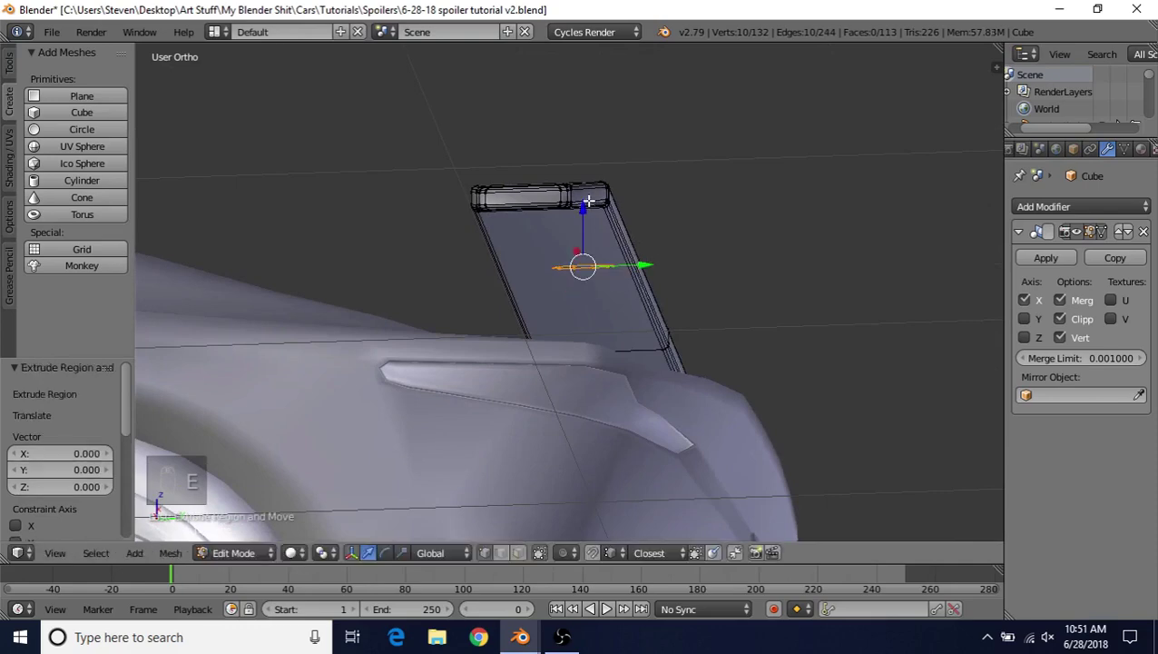
pyautogui.moveTo(588, 201); pyautogui.dragTo(581, 284)
pyautogui.moveTo(631, 302); pyautogui.dragTo(641, 385, button='middle')
pyautogui.moveTo(580, 327); pyautogui.dragTo(623, 357)
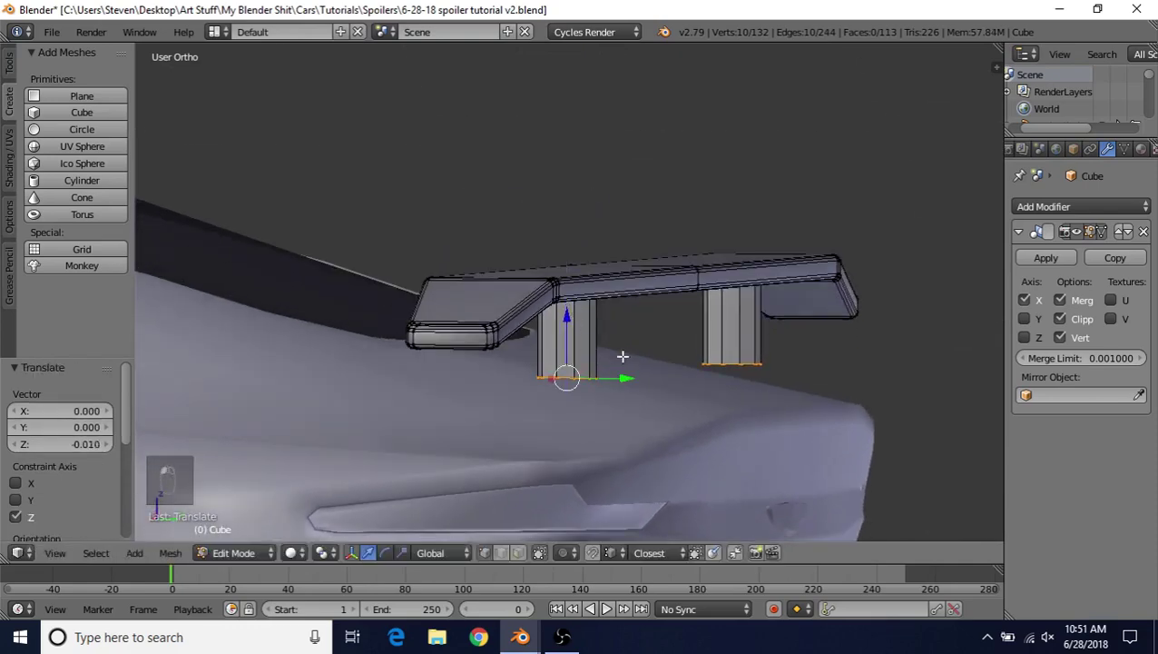
pyautogui.press('s')
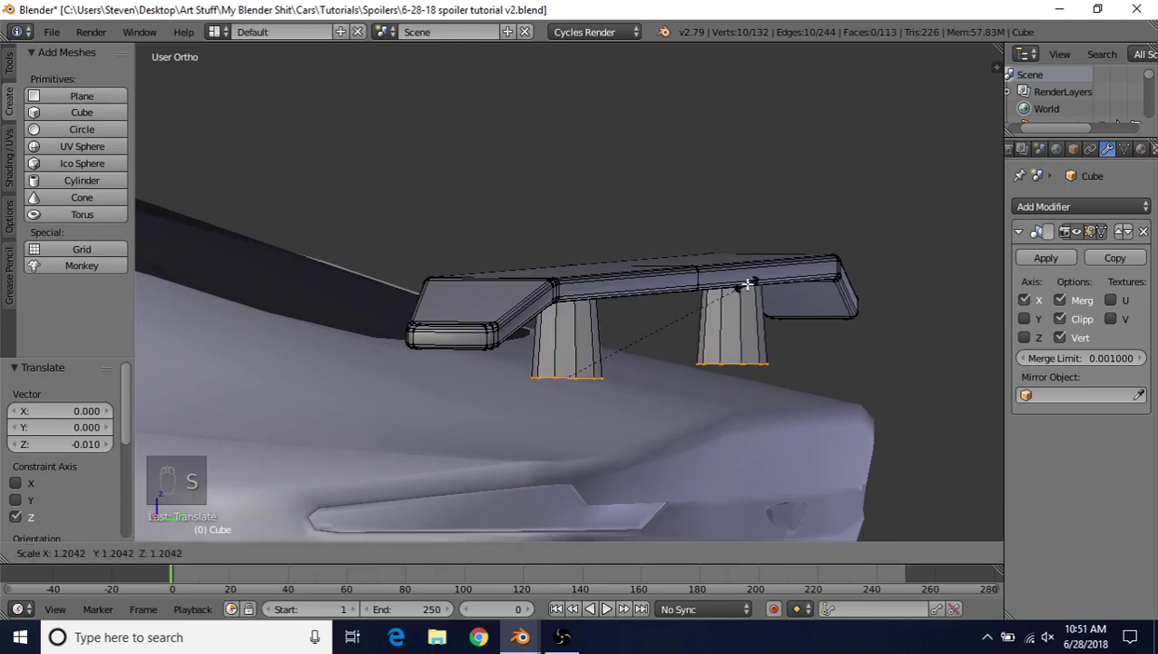
pyautogui.click(754, 269)
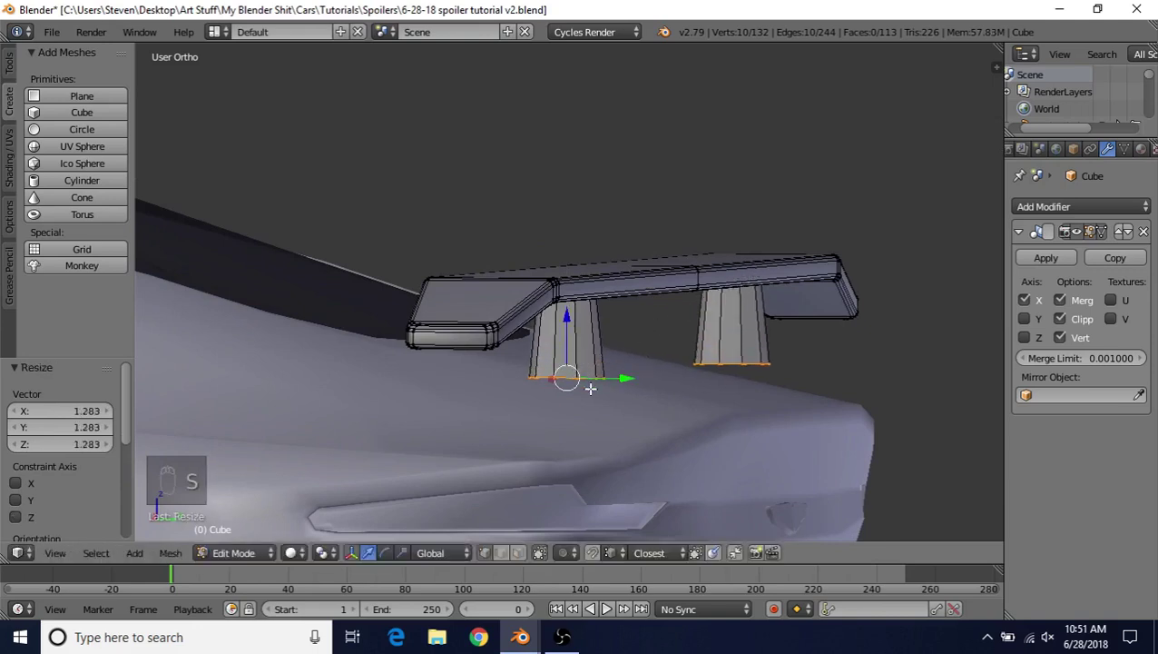
# Step: Extrude the strut's bottom loop in place, scale it to 1.237 and lower it 0.014 along Z to form a flared foot
pyautogui.press('e')
pyautogui.rightClick(591, 336)
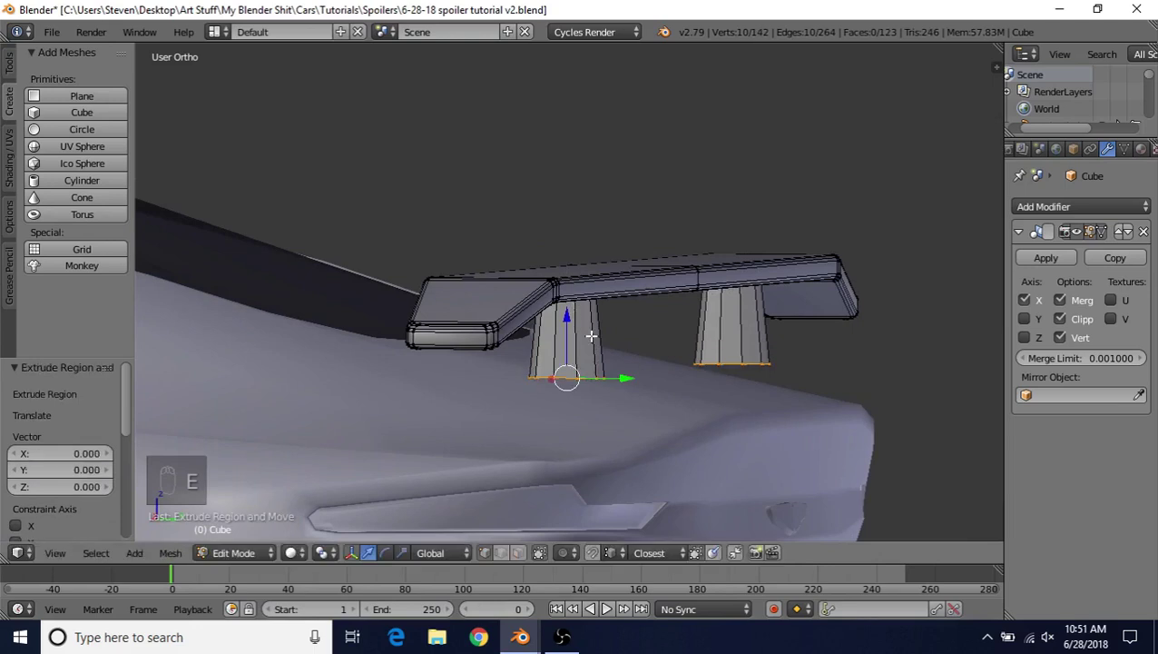
pyautogui.press('s')
pyautogui.click(650, 295)
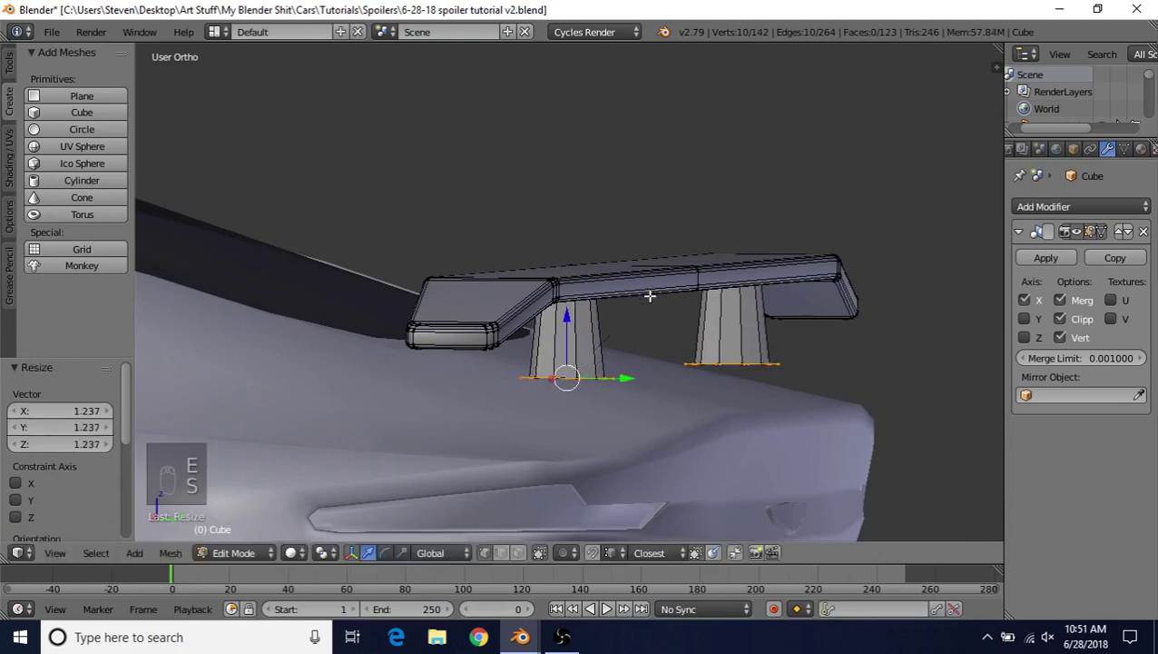
pyautogui.press('g')
pyautogui.press('z')
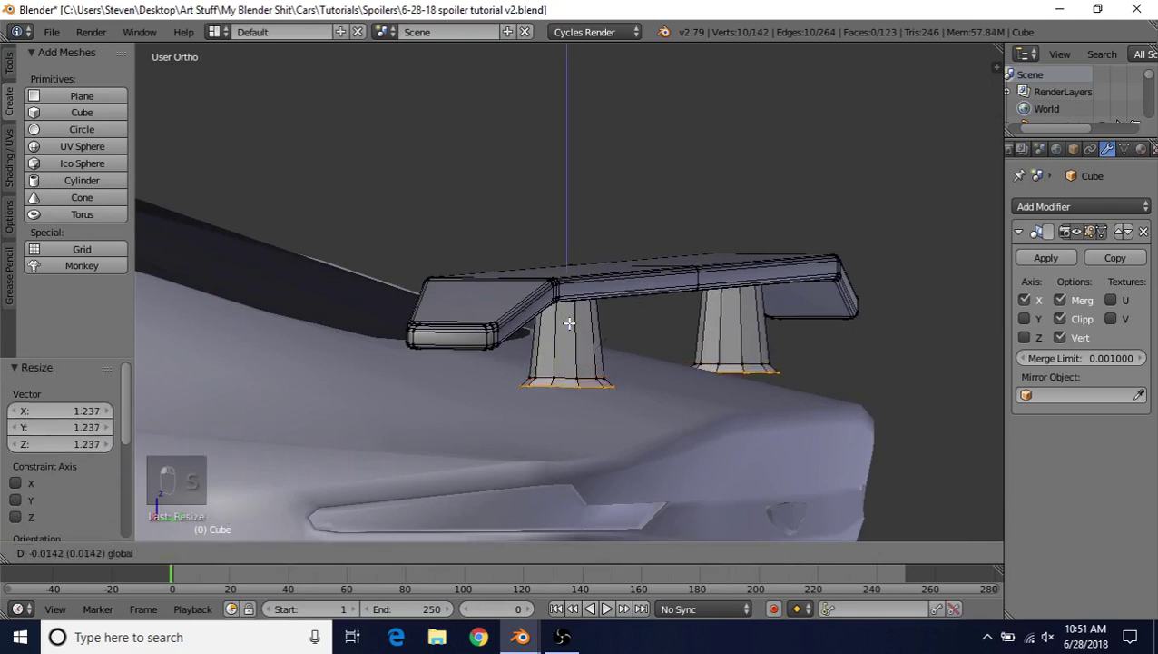
pyautogui.click(570, 324)
# Step: Widen the flared foot's bottom loop along X to a scale of 1.672
pyautogui.moveTo(559, 396); pyautogui.dragTo(527, 388, button='middle')
pyautogui.press('s')
pyautogui.press('x')
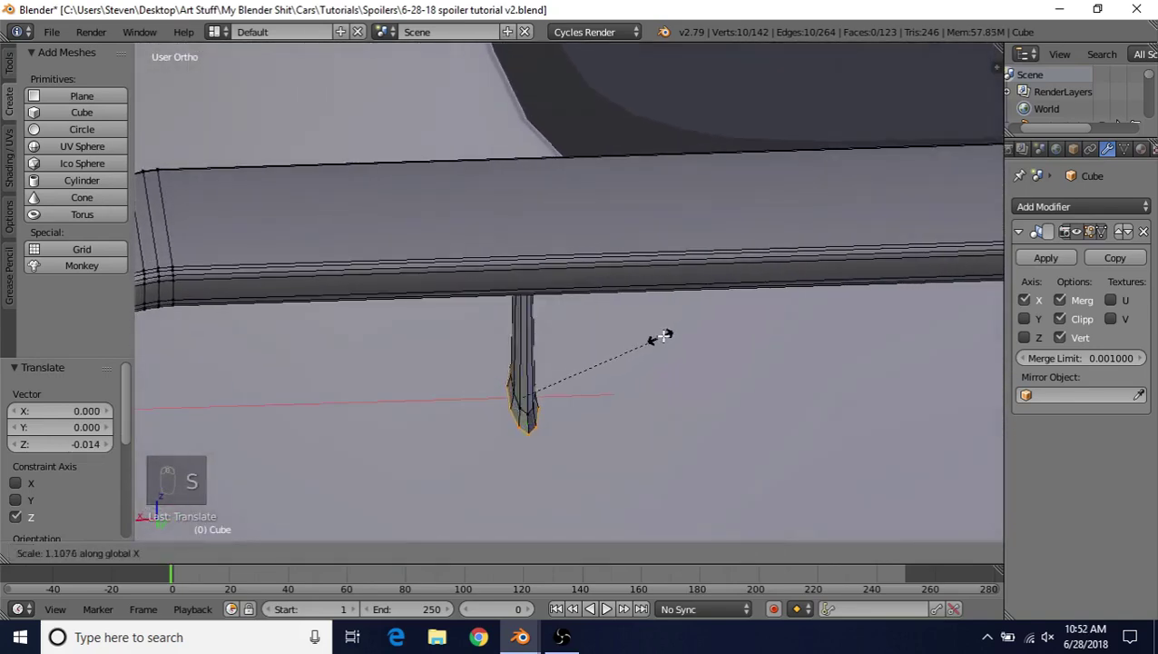
pyautogui.click(718, 280)
# Step: Select the ring of faces around the strut's shaft above the flare and scale it along X to 1.302
pyautogui.moveTo(637, 382); pyautogui.dragTo(618, 365, button='middle')
pyautogui.keyDown('alt'); pyautogui.click(581, 374); pyautogui.keyUp('alt')
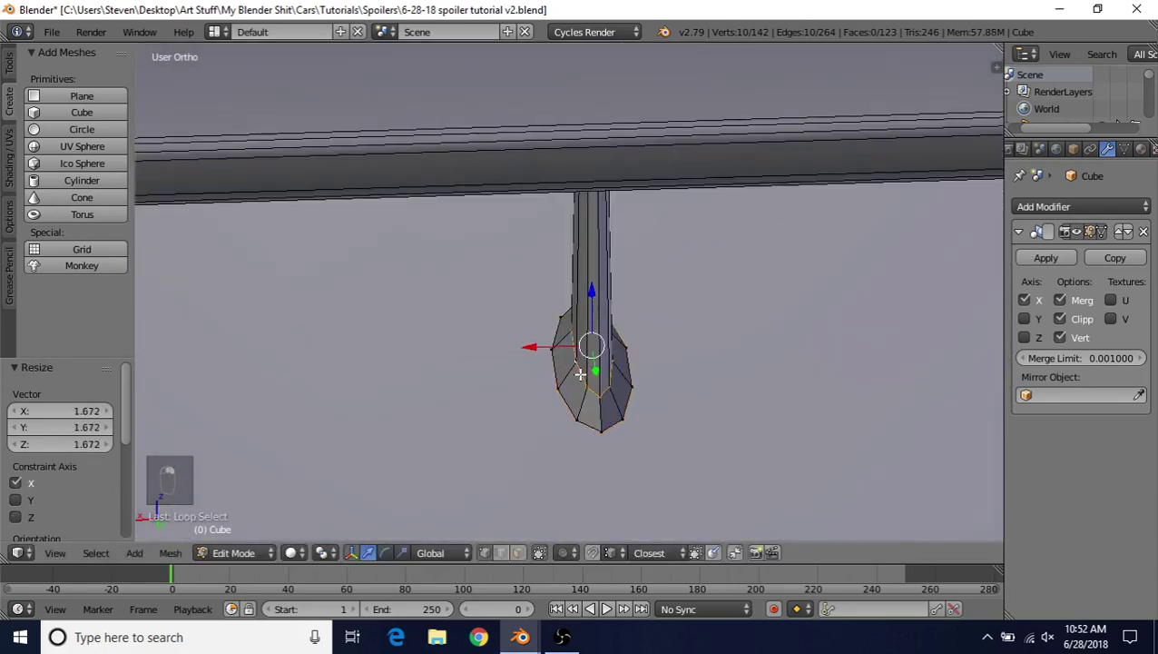
pyautogui.moveTo(679, 293); pyautogui.dragTo(619, 238, button='middle')
pyautogui.keyDown('alt'); pyautogui.keyDown('shift'); pyautogui.click(578, 148); pyautogui.keyUp('shift'); pyautogui.keyUp('alt')
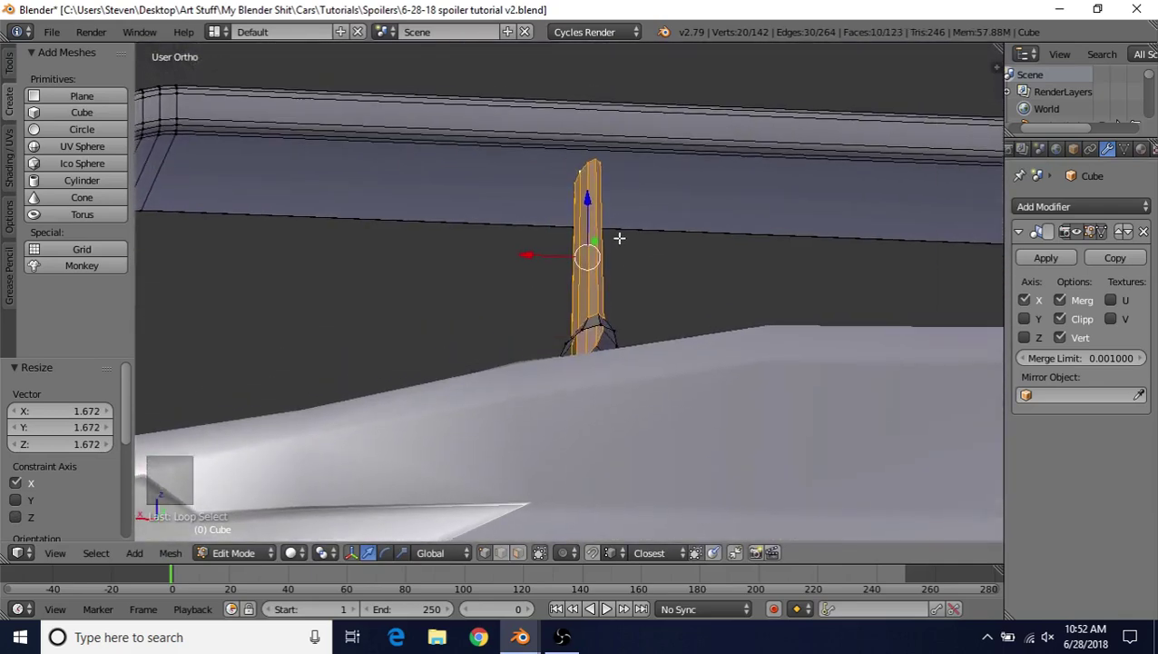
pyautogui.moveTo(582, 331); pyautogui.dragTo(594, 308, button='middle')
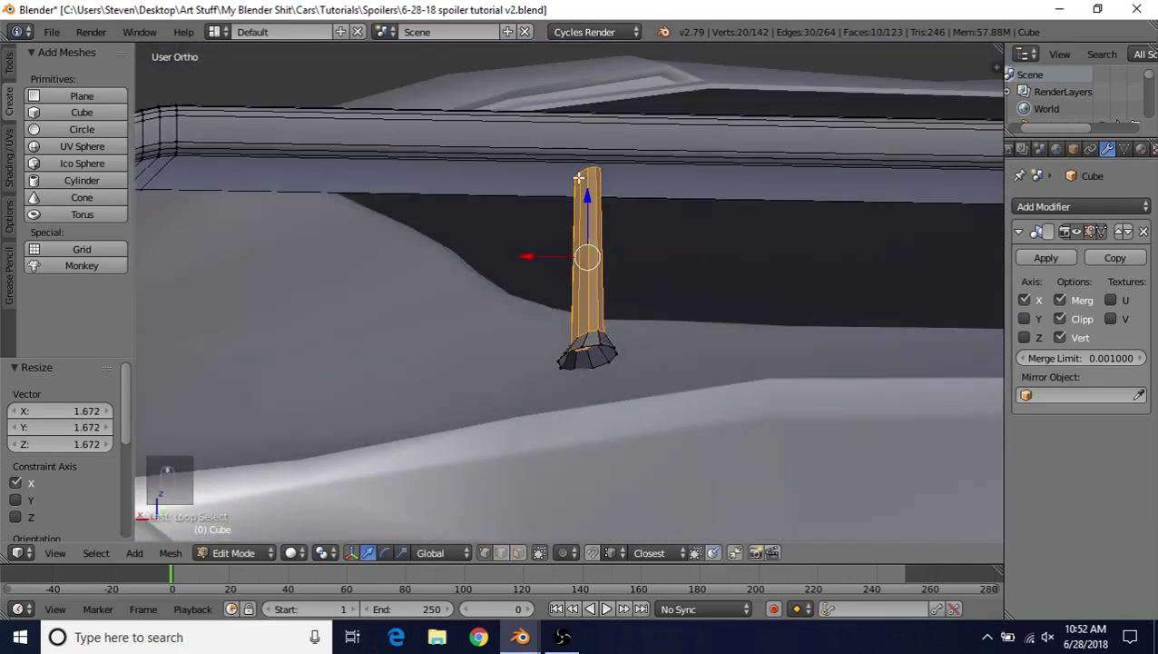
pyautogui.moveTo(581, 176); pyautogui.dragTo(581, 272, button='middle')
pyautogui.press('s')
pyautogui.press('x')
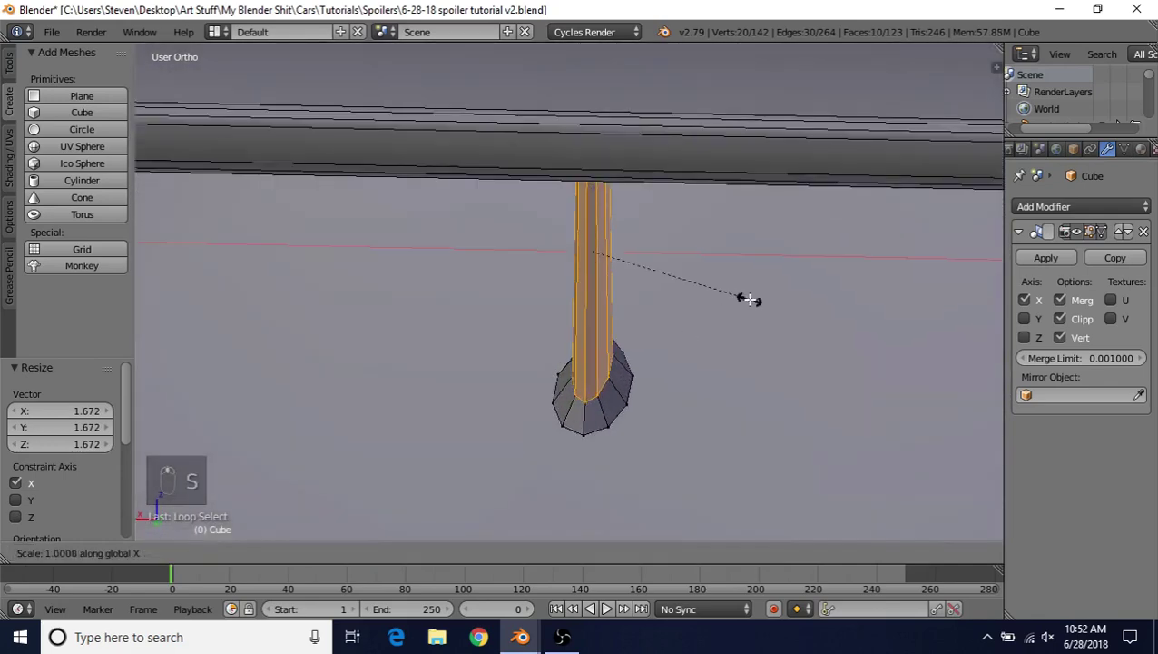
pyautogui.click(797, 311)
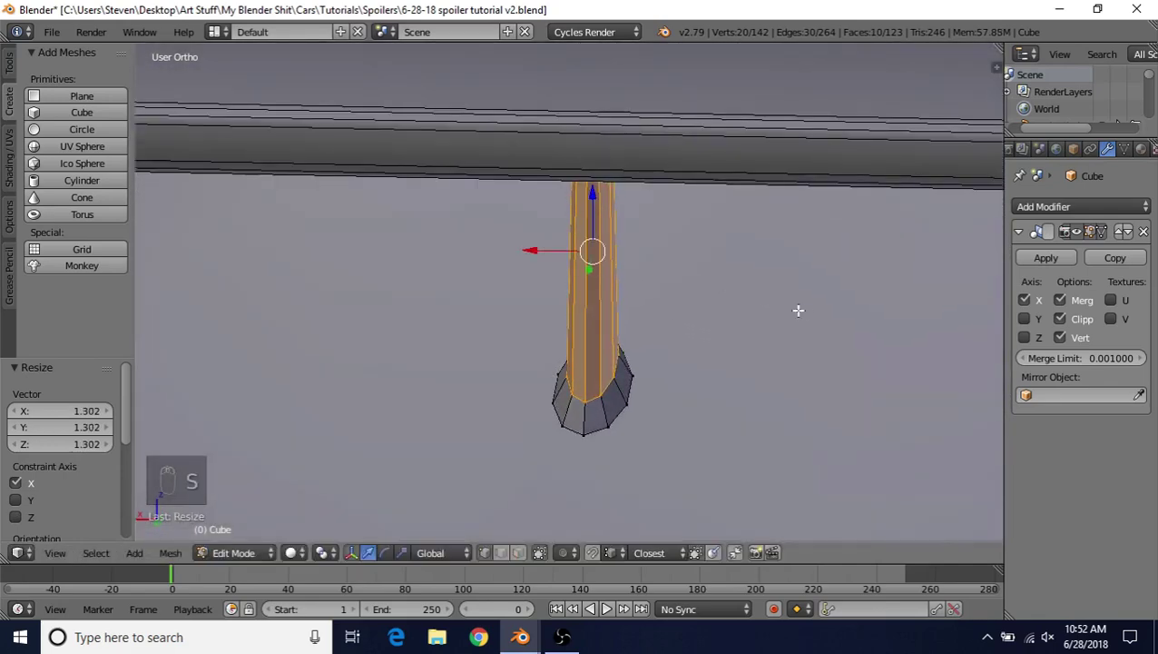
# Step: Extrude the foot's bottom loop 0.010 straight down and nudge the loop at the top of the flare down slightly along Z
pyautogui.press('Tab')
pyautogui.scroll(-6, 681, 365)
pyautogui.moveTo(665, 338); pyautogui.dragTo(721, 280, button='middle')
pyautogui.scroll(3, 708, 309)
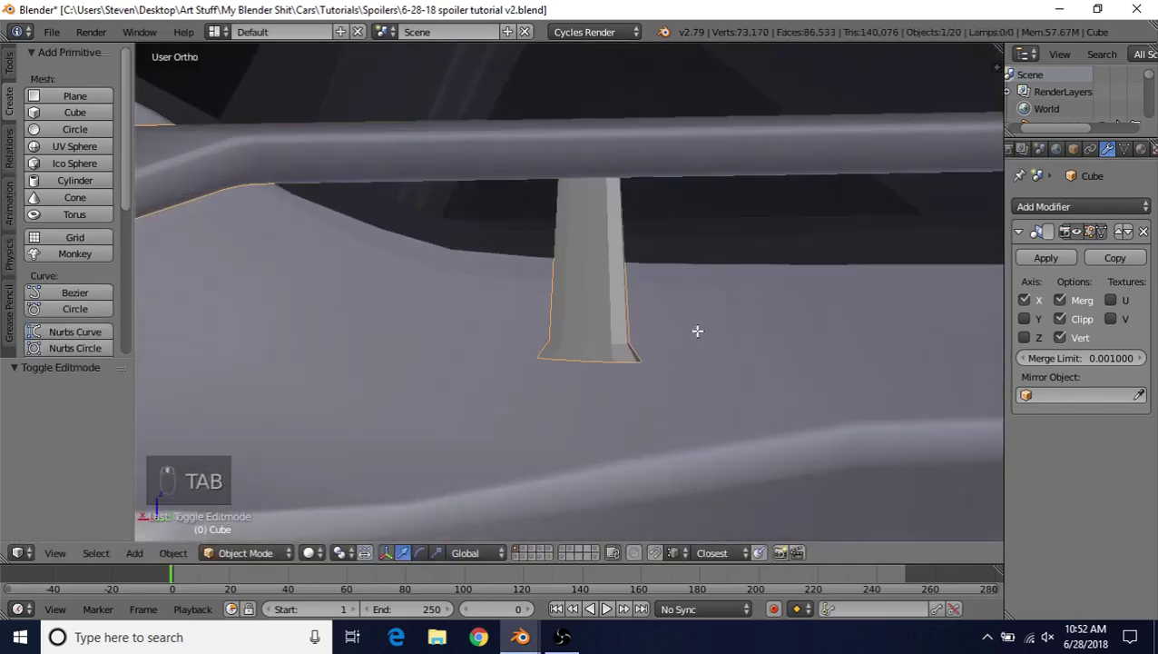
pyautogui.press('Tab')
pyautogui.keyDown('alt'); pyautogui.click(594, 357); pyautogui.keyUp('alt')
pyautogui.moveTo(589, 359); pyautogui.dragTo(706, 320, button='middle')
pyautogui.press('e')
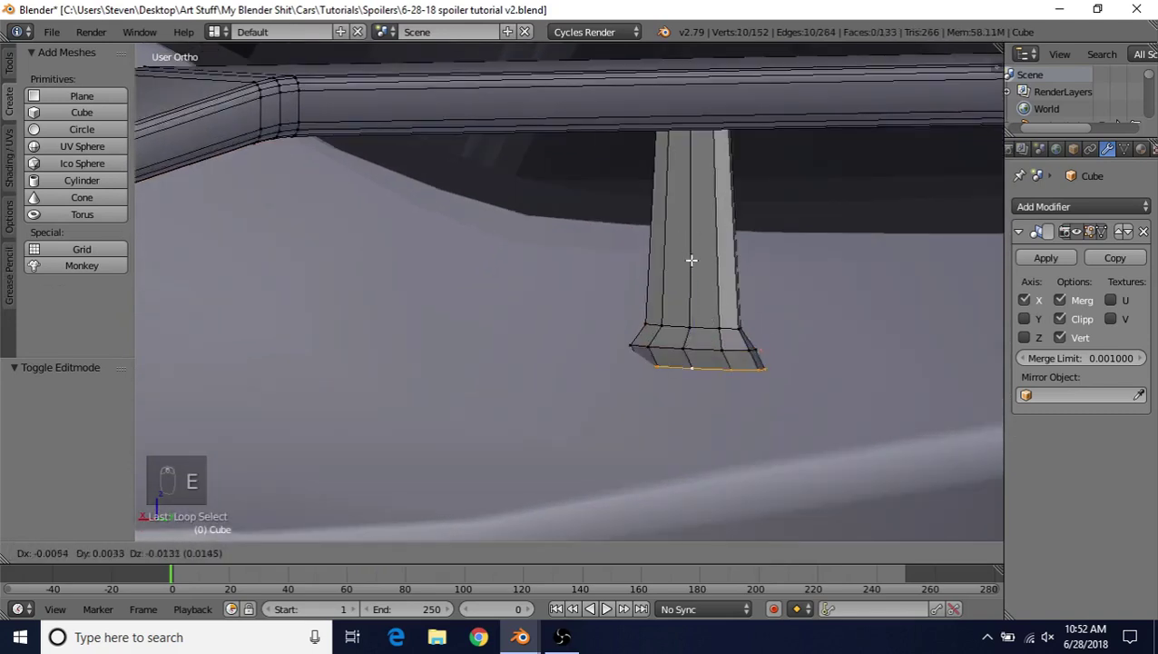
pyautogui.rightClick(689, 259)
pyautogui.moveTo(690, 285); pyautogui.dragTo(691, 303)
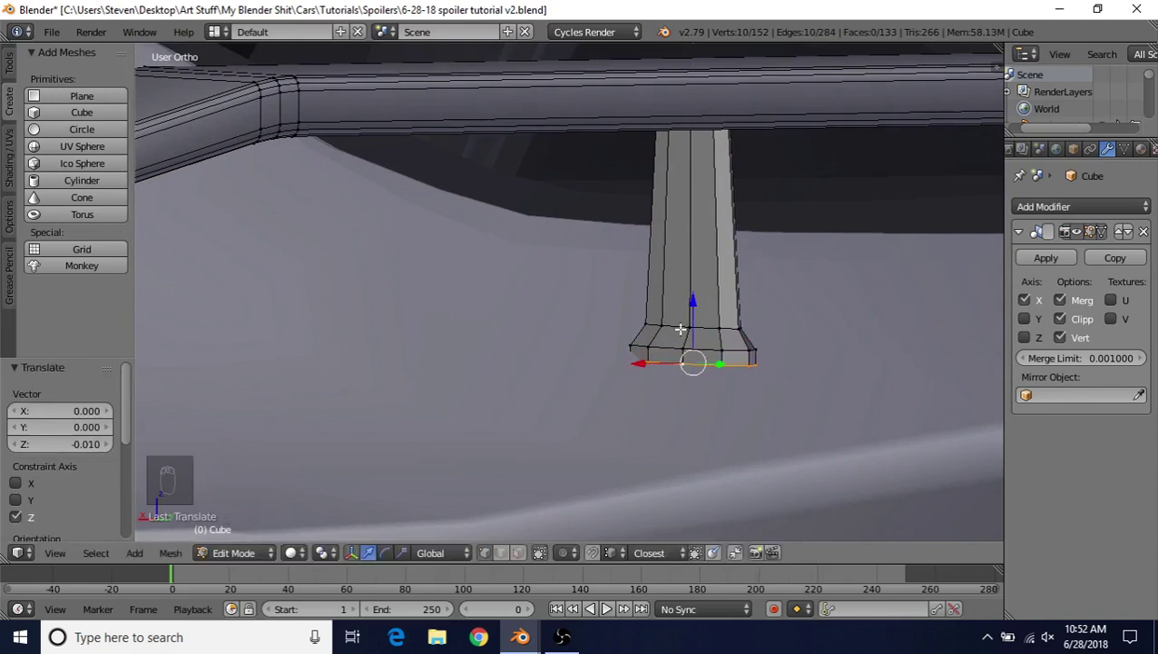
pyautogui.keyDown('alt'); pyautogui.click(680, 329); pyautogui.keyUp('alt')
pyautogui.moveTo(694, 263); pyautogui.dragTo(697, 277)
# Step: Select the whole foot flange by growing the selection from its bottom loop and rotate it -7.6° about X toward the deck's slope
pyautogui.scroll(-3, 690, 290)
pyautogui.moveTo(649, 321); pyautogui.dragTo(737, 335, button='middle')
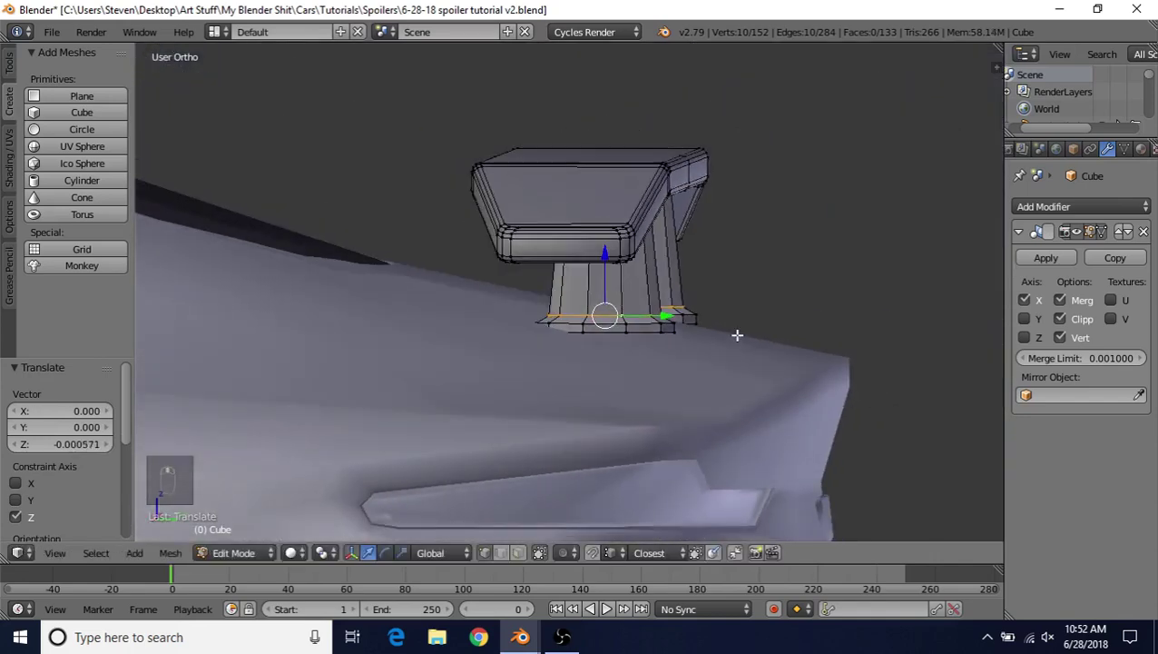
pyautogui.moveTo(645, 298); pyautogui.dragTo(622, 309, button='middle')
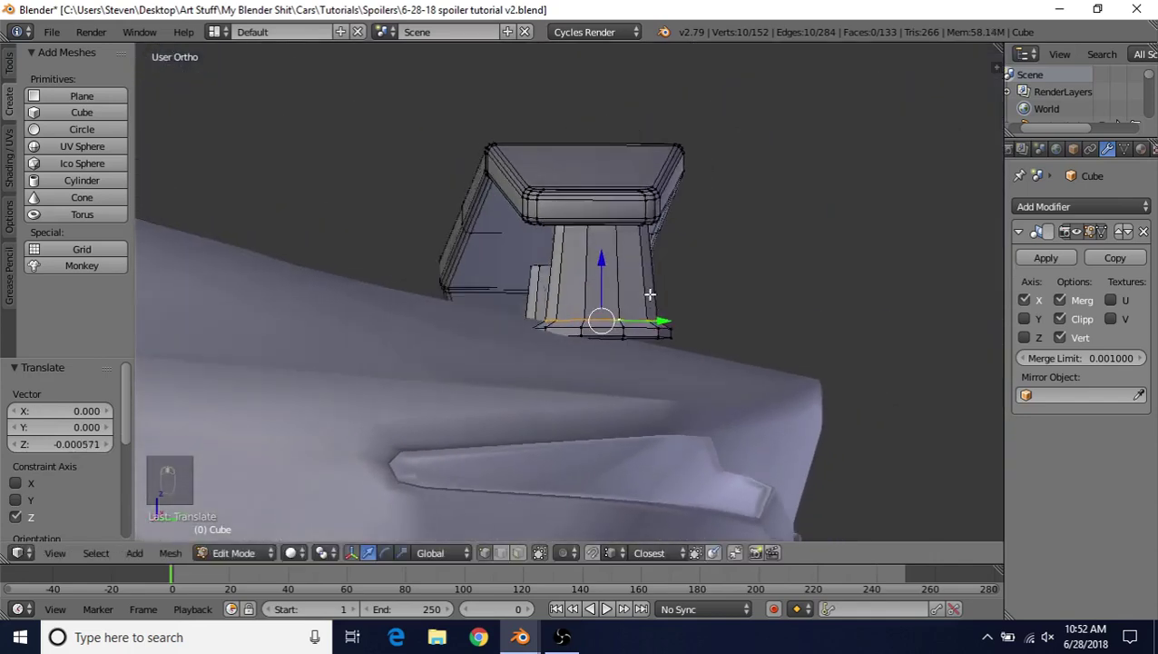
pyautogui.scroll(3, 609, 313)
pyautogui.keyDown('alt'); pyautogui.rightClick(640, 357); pyautogui.keyUp('alt')
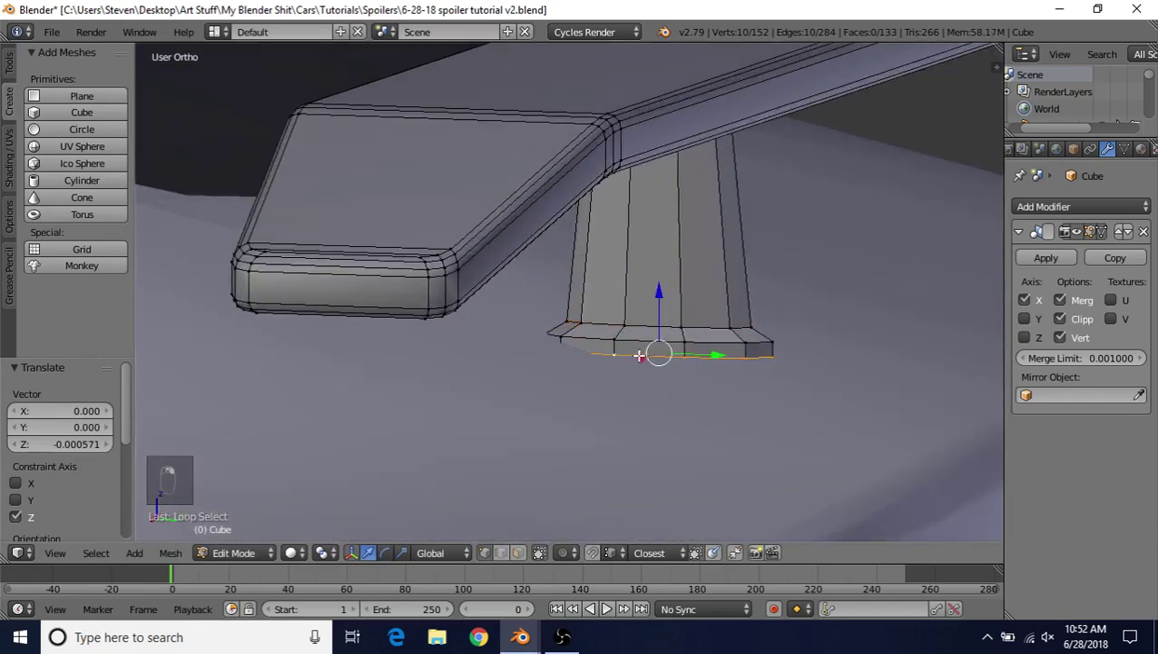
pyautogui.press('ctrl+KP_Add')
pyautogui.press('ctrl+KP_Add')
pyautogui.press('ctrl+KP_Add')
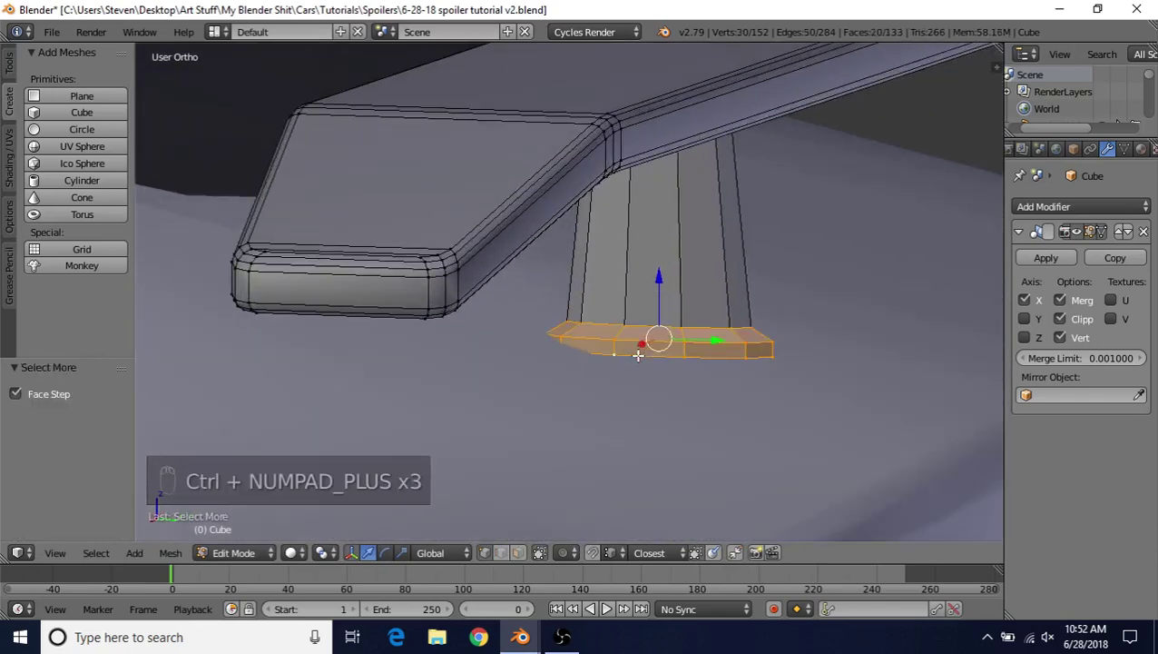
pyautogui.scroll(-2, 672, 304)
pyautogui.moveTo(752, 325); pyautogui.dragTo(778, 300, button='middle')
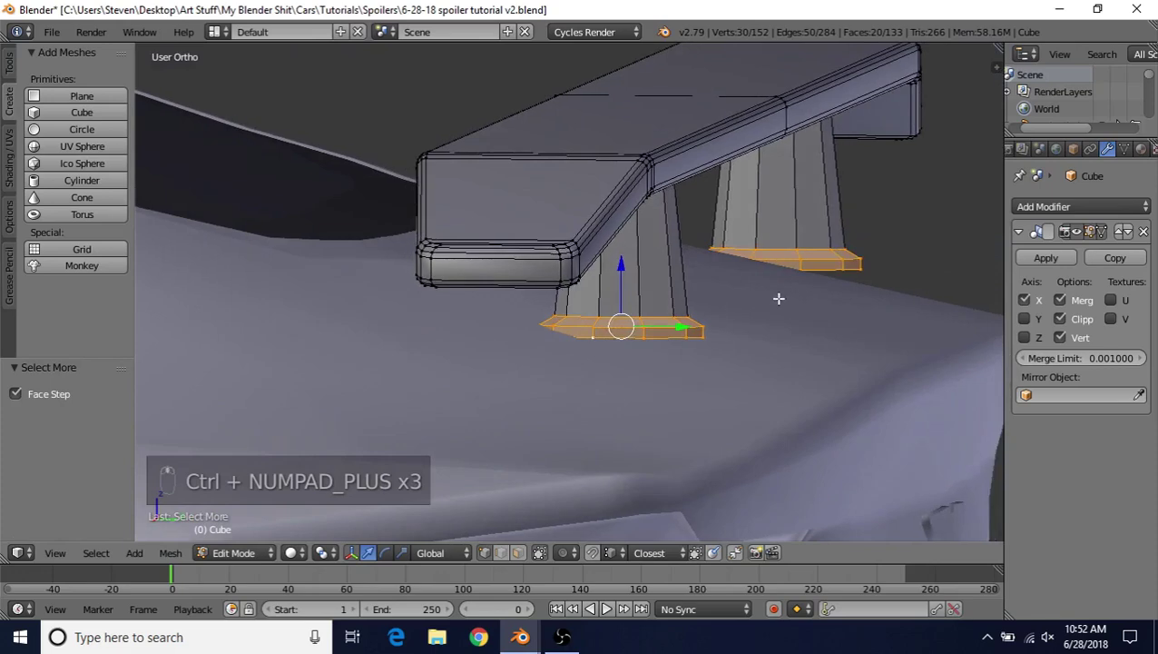
pyautogui.press('r')
pyautogui.press('x')
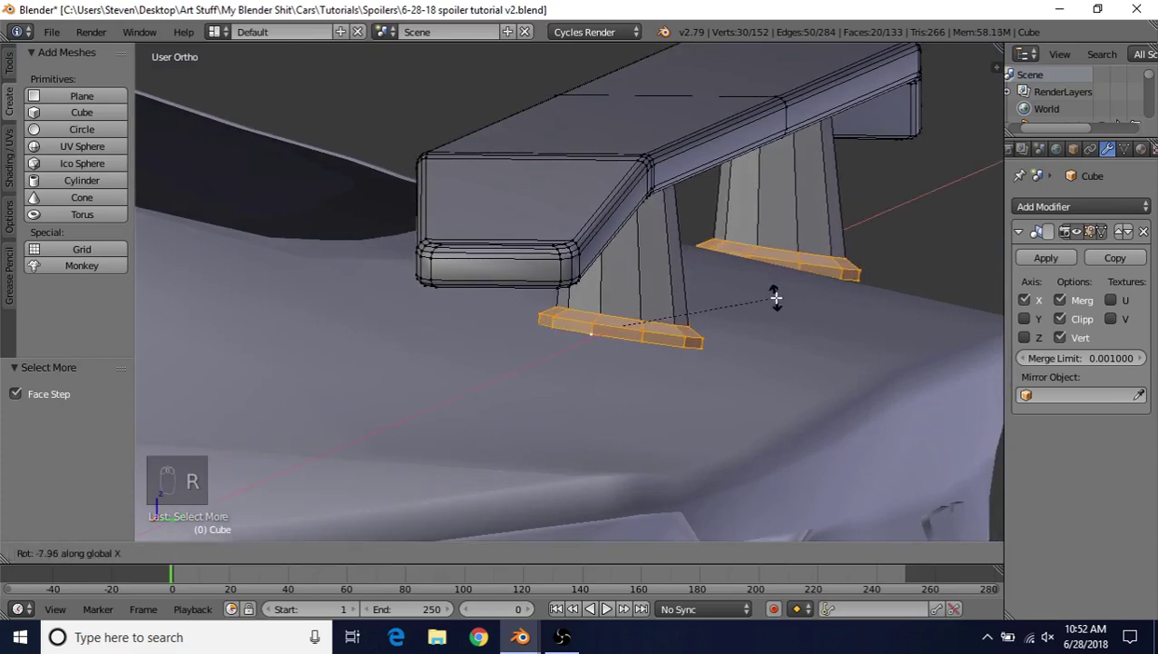
pyautogui.click(774, 296)
# Step: Lower the foot flange 0.006 along Z, rotate it another -4.91° about X and lower it a further 0.002
pyautogui.moveTo(719, 320); pyautogui.dragTo(723, 310, button='middle')
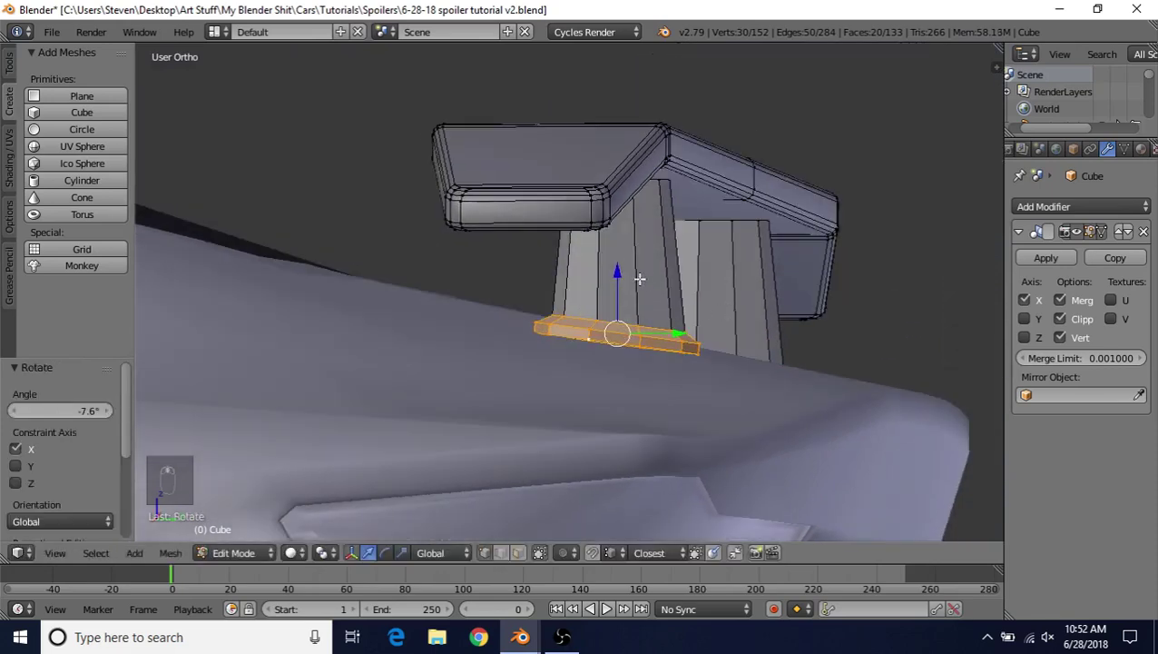
pyautogui.moveTo(625, 264); pyautogui.dragTo(616, 276)
pyautogui.press('r')
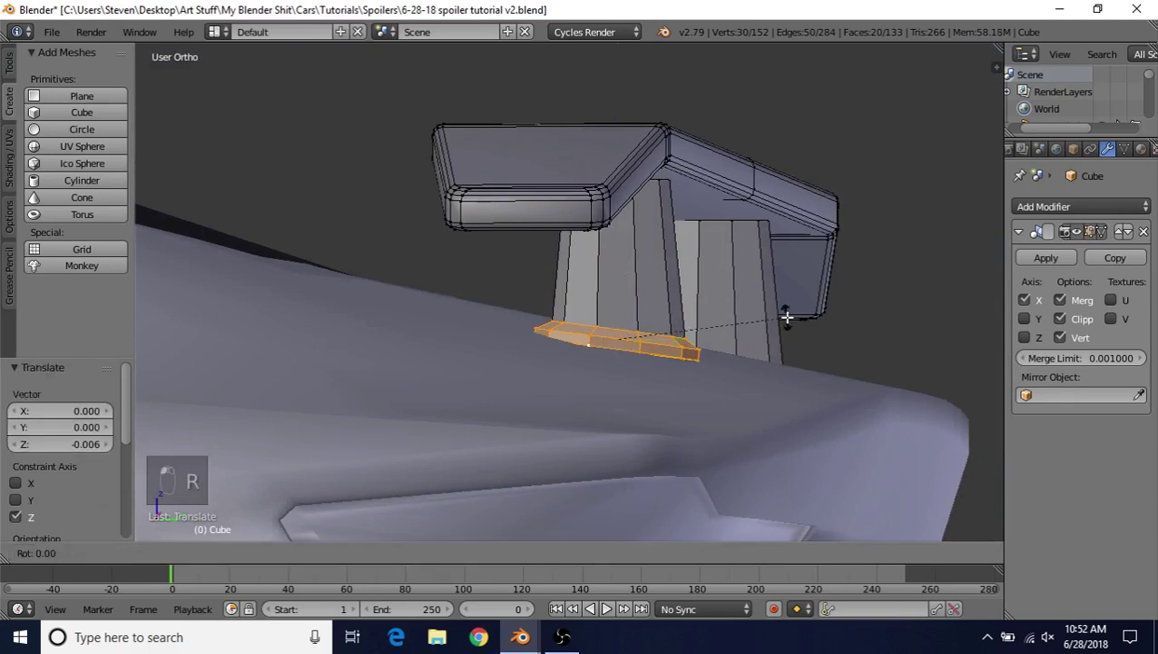
pyautogui.press('x')
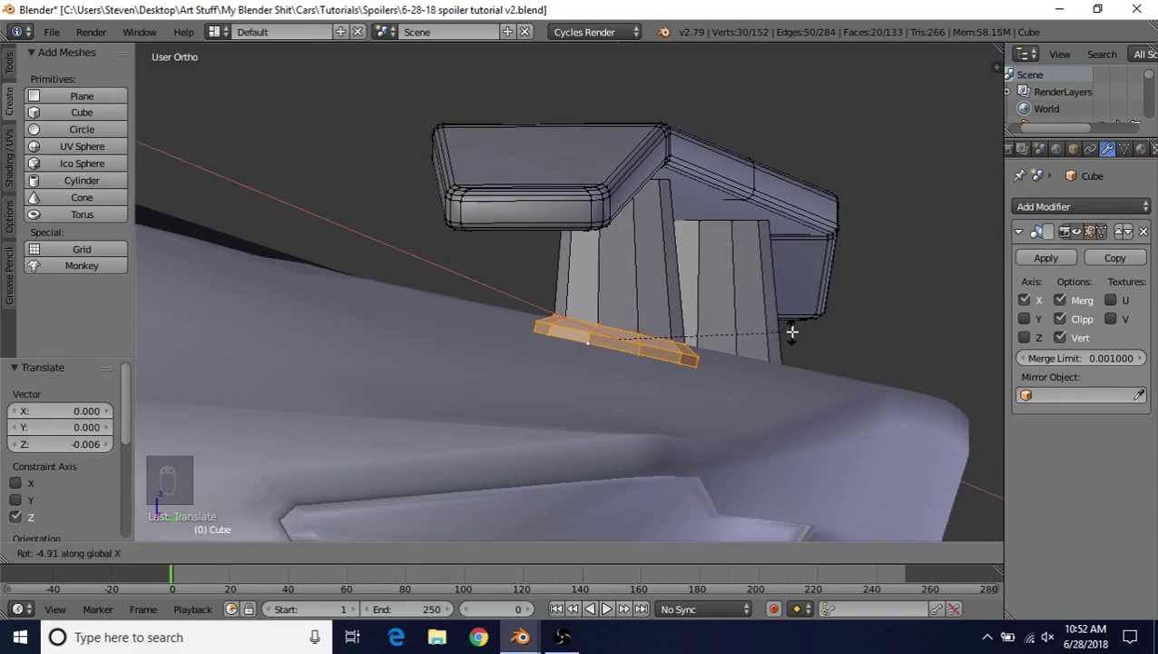
pyautogui.click(791, 332)
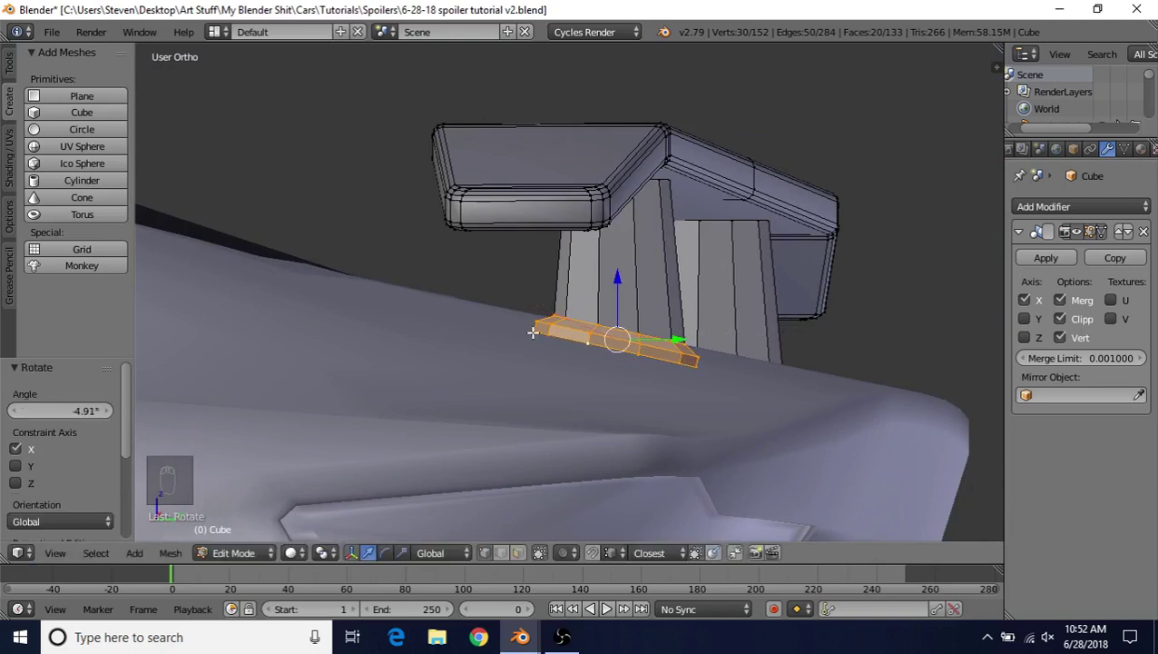
pyautogui.moveTo(616, 279); pyautogui.dragTo(620, 282)
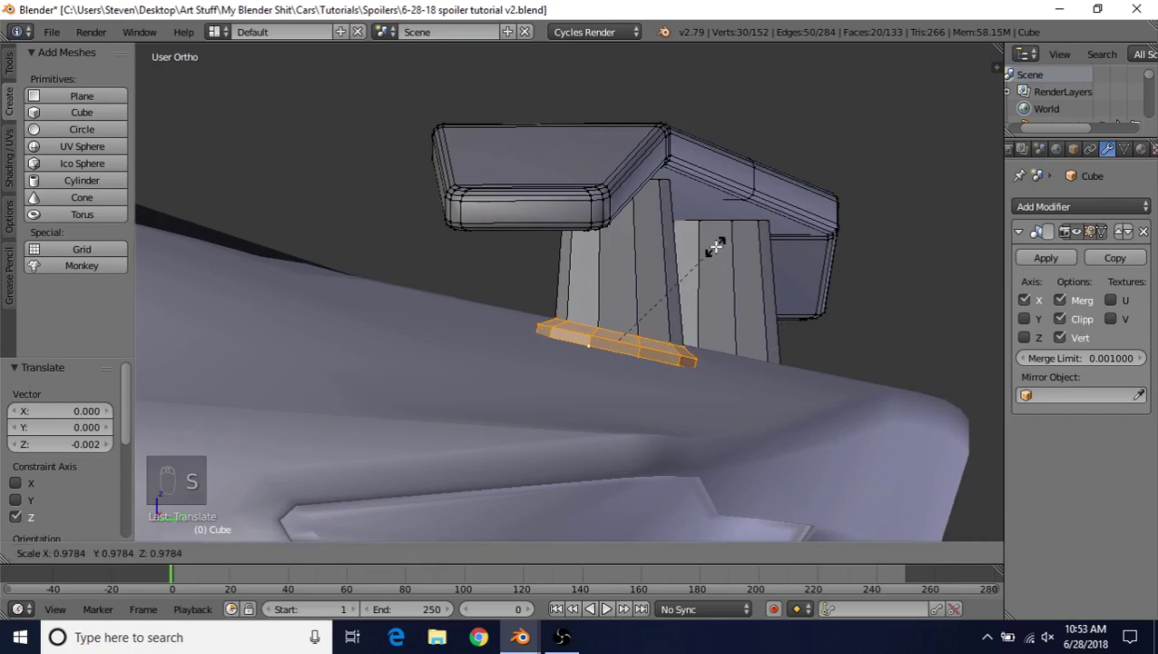
# Step: Scale the entire linked strut to 0.787 and lower it 0.011 along Z onto the rear deck
pyautogui.moveTo(690, 254)
pyautogui.mouseDown(button='middle')
pyautogui.moveTo(574, 303)
pyautogui.moveTo(680, 260)
pyautogui.mouseUp(button='middle')
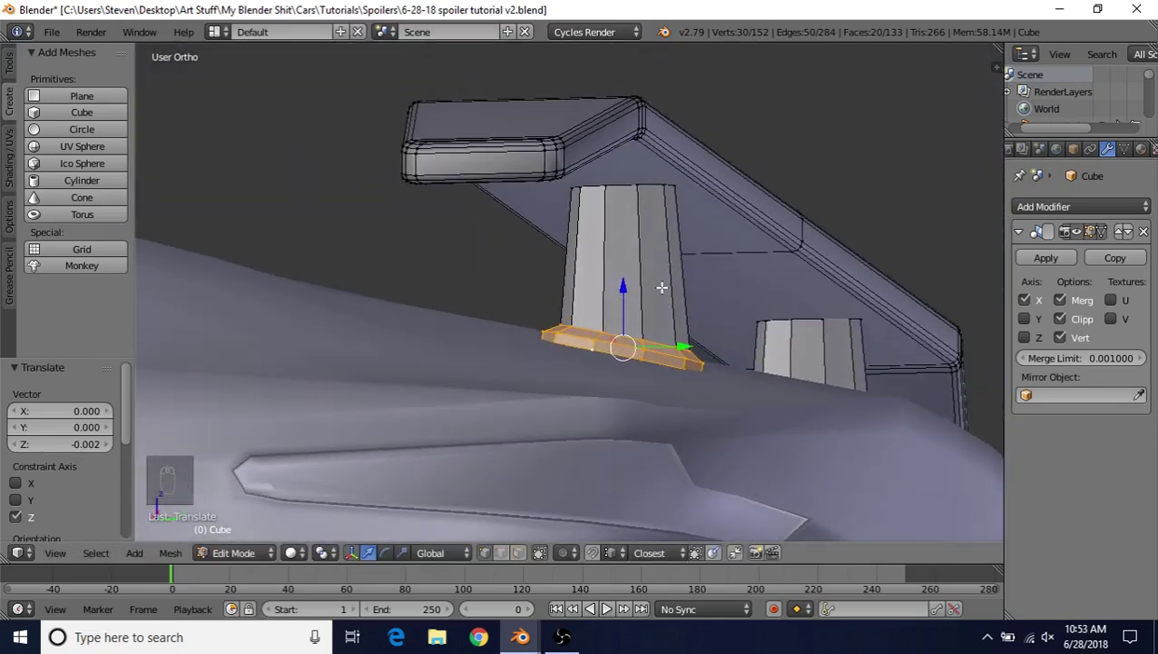
pyautogui.hotkey('ctrl', 'l')
pyautogui.press('s')
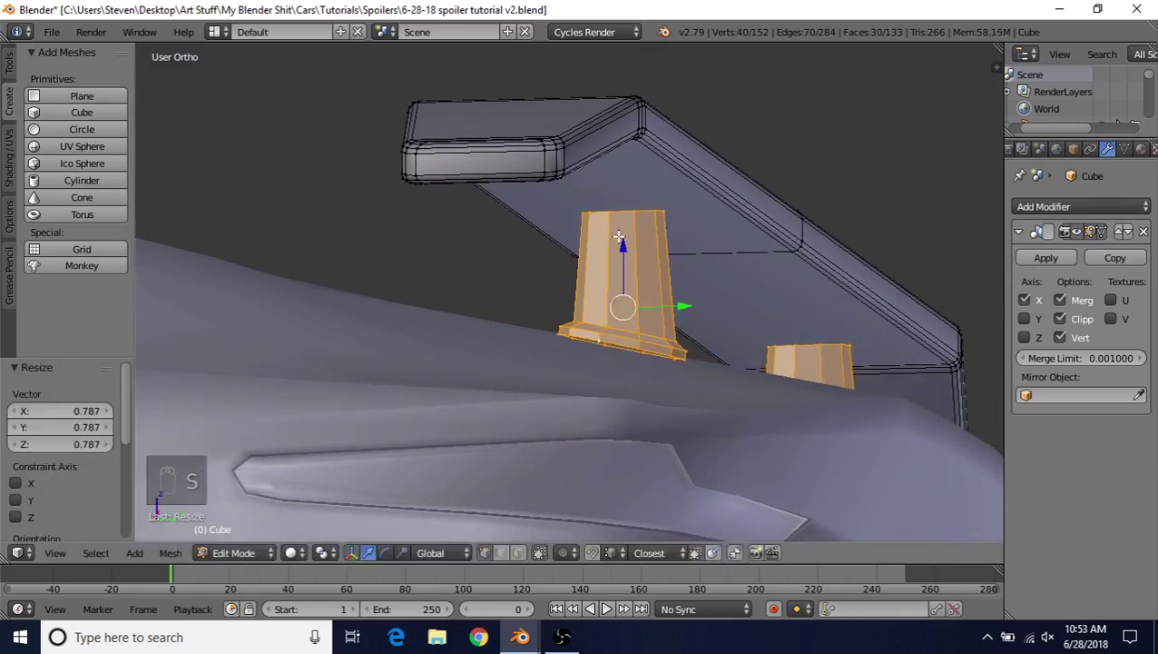
pyautogui.press('g')
pyautogui.press('z')
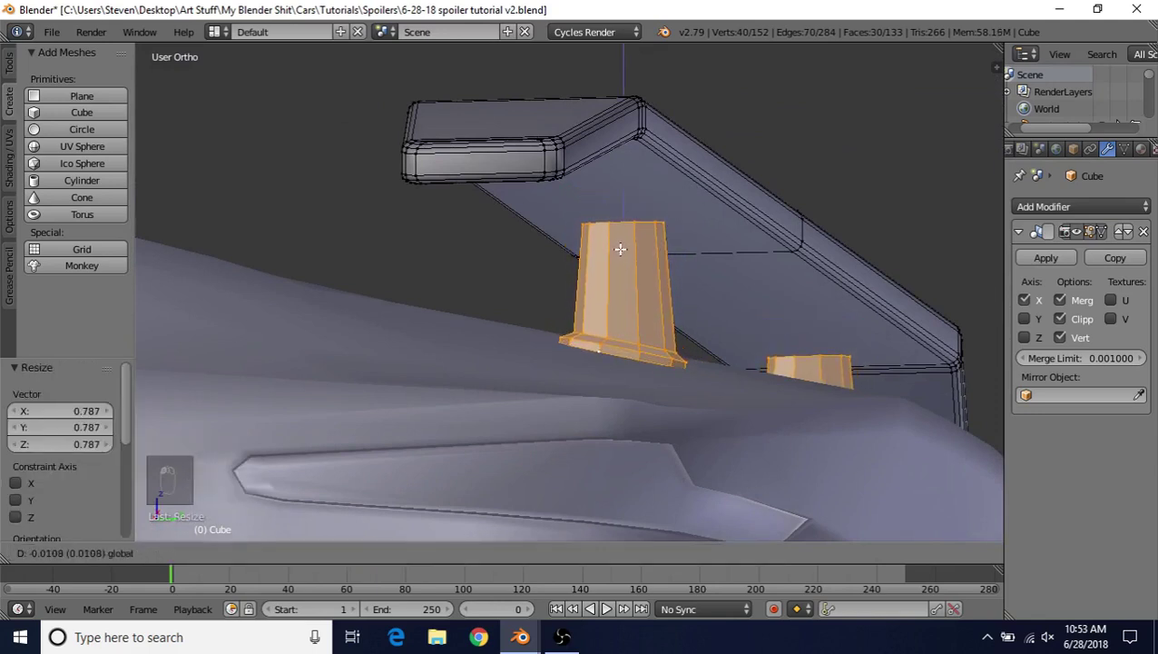
pyautogui.click(621, 249)
# Step: Raise the strut's top edge loop 0.036 along Z toward the spoiler's underside
pyautogui.keyDown('alt'); pyautogui.rightClick(619, 232); pyautogui.keyUp('alt')
pyautogui.keyDown('alt'); pyautogui.rightClick(622, 225); pyautogui.keyUp('alt')
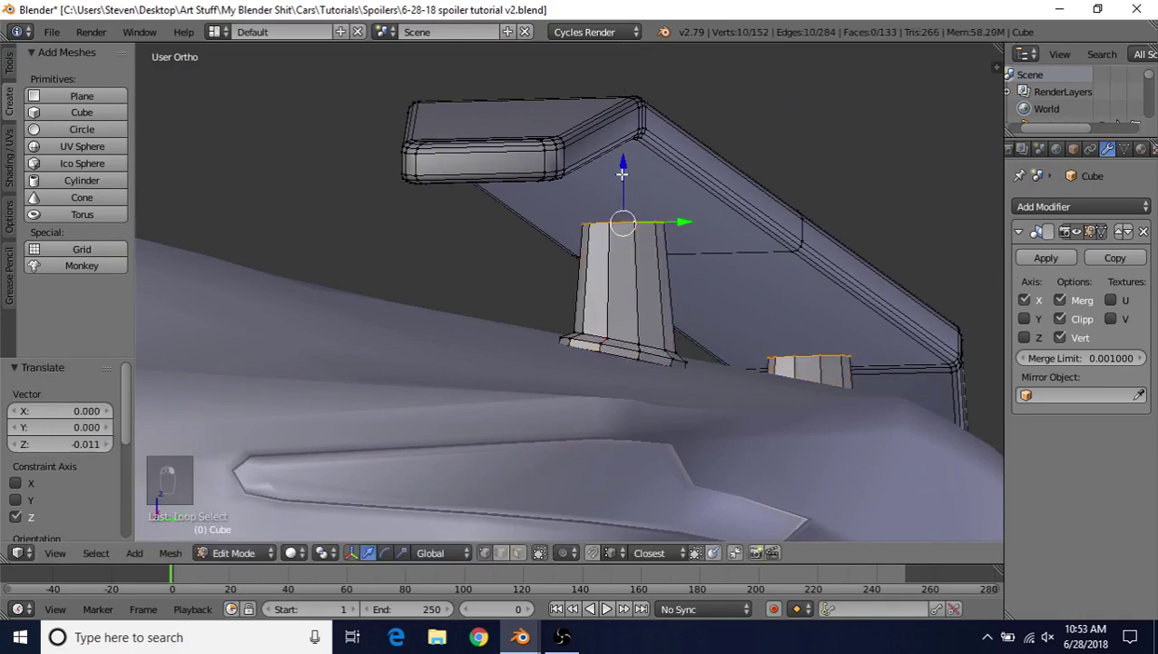
pyautogui.press('g')
pyautogui.press('z')
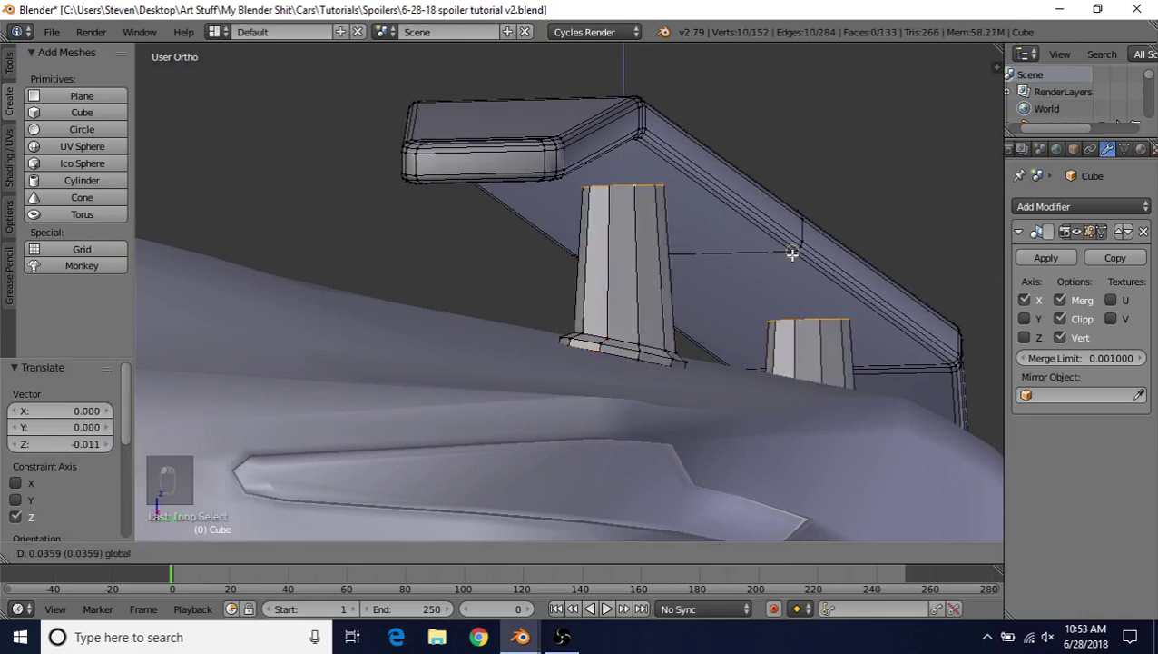
pyautogui.click(793, 254)
# Step: Scale the strut's top loop to 0.768 and shift it about 0.04 along Y so the strut leans
pyautogui.moveTo(703, 227); pyautogui.dragTo(698, 233, button='middle')
pyautogui.press('s')
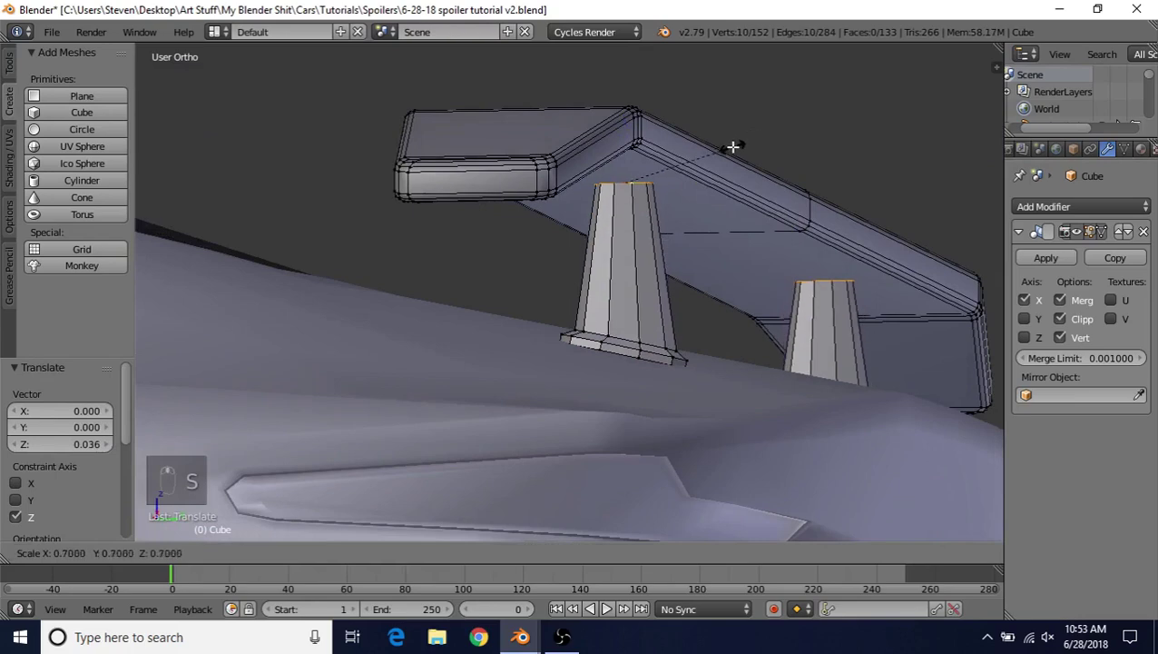
pyautogui.click(728, 147)
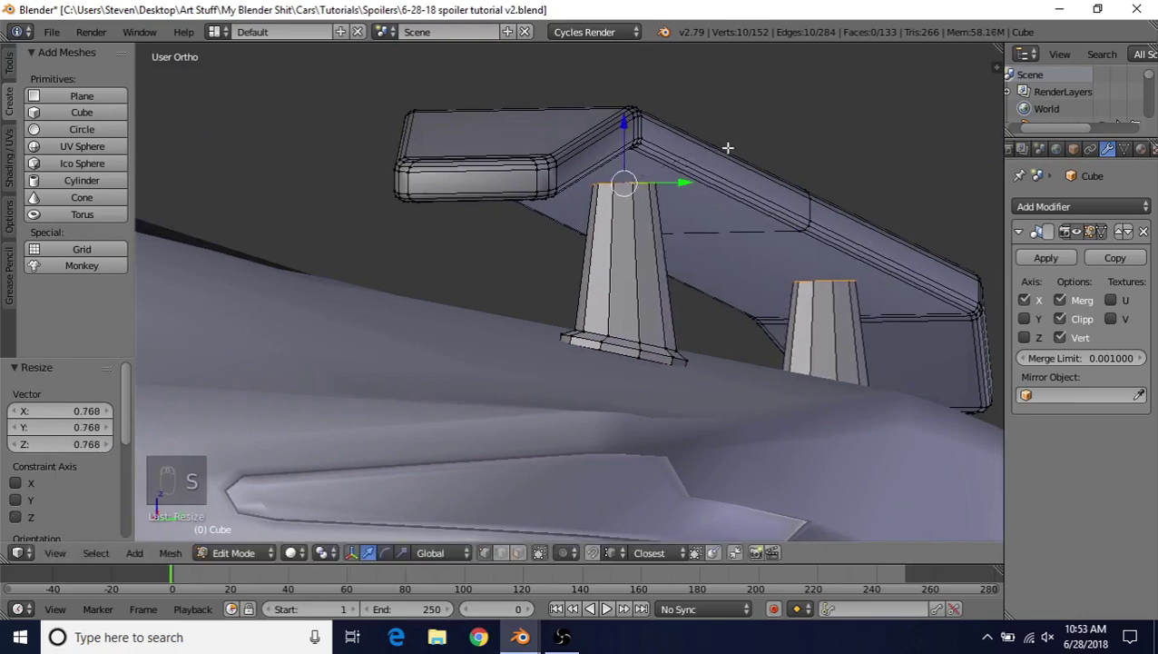
pyautogui.press('g')
pyautogui.press('y')
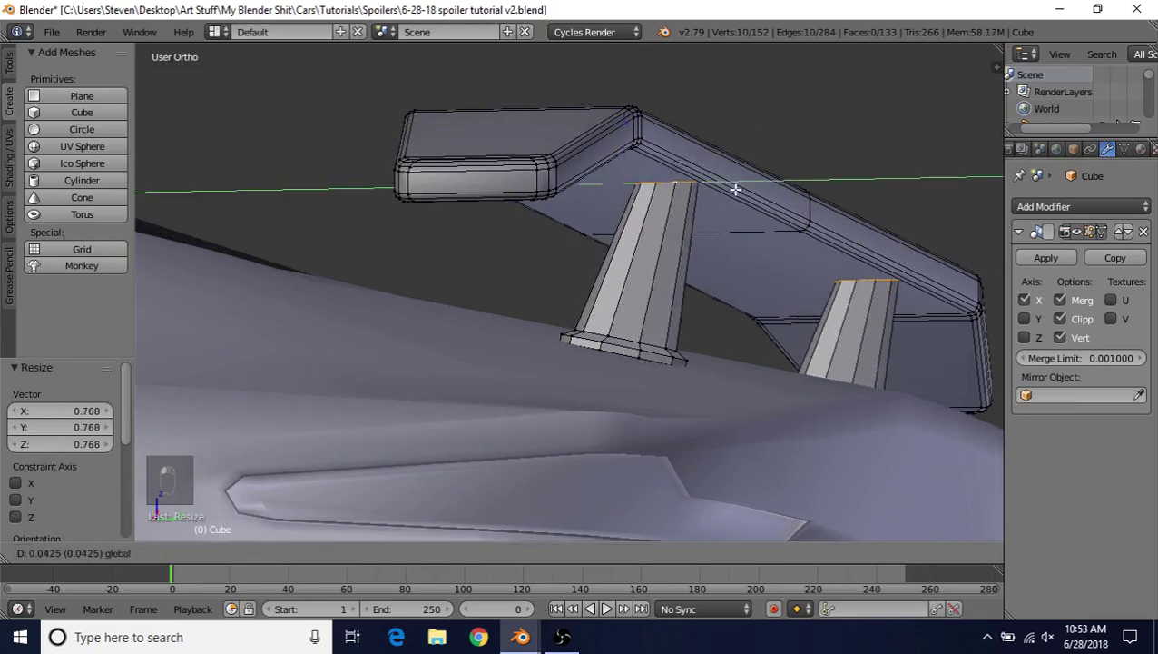
pyautogui.click(736, 192)
# Step: Select the whole linked wing together with the strut's top vertices, lower them along Z toward the rear deck and leave Edit Mode
pyautogui.scroll(-2, 740, 197)
pyautogui.moveTo(740, 197); pyautogui.dragTo(693, 179, button='middle')
pyautogui.rightClick(692, 179)
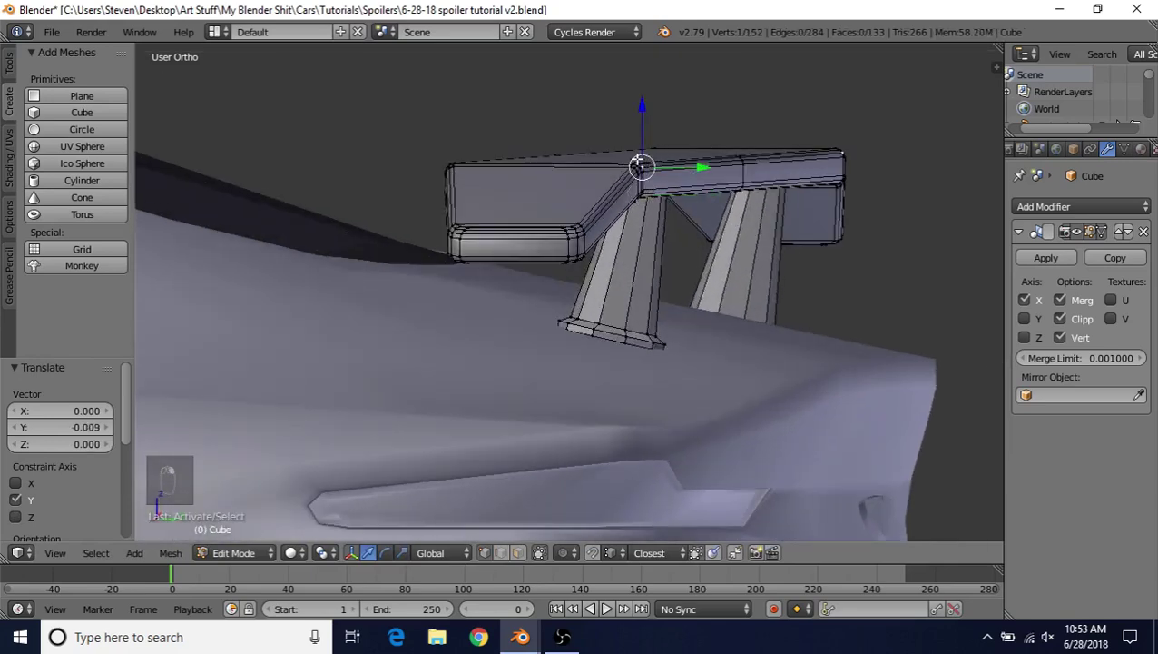
pyautogui.hotkey('ctrl', 'l')
pyautogui.press('z')
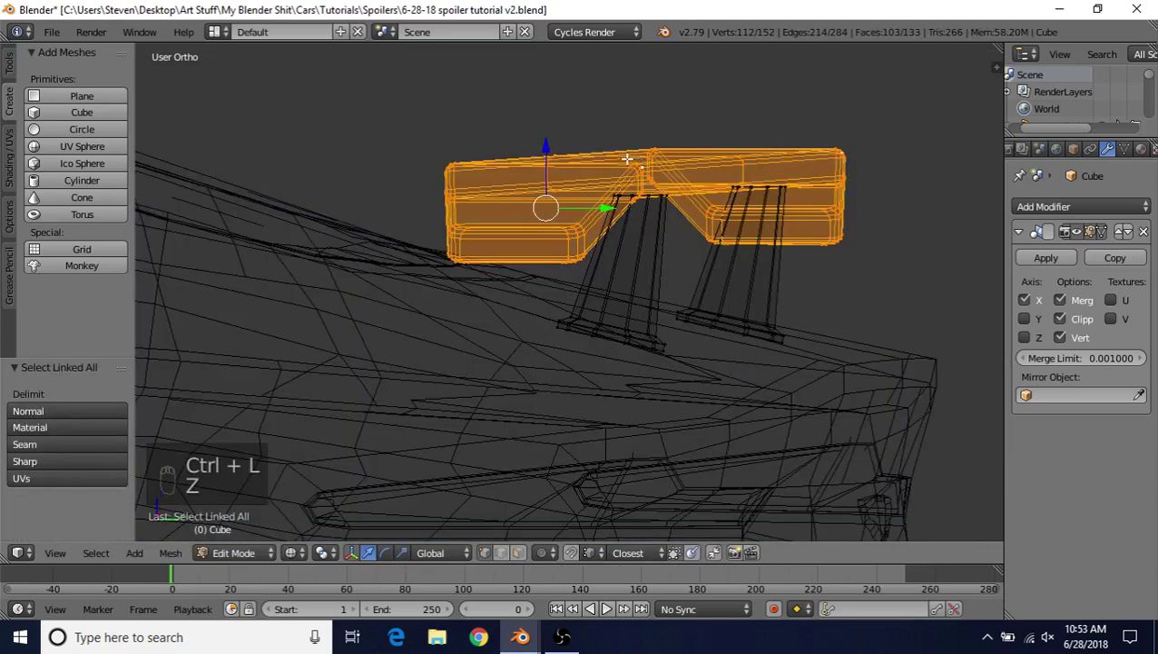
pyautogui.press('b')
pyautogui.moveTo(626, 148); pyautogui.dragTo(703, 227)
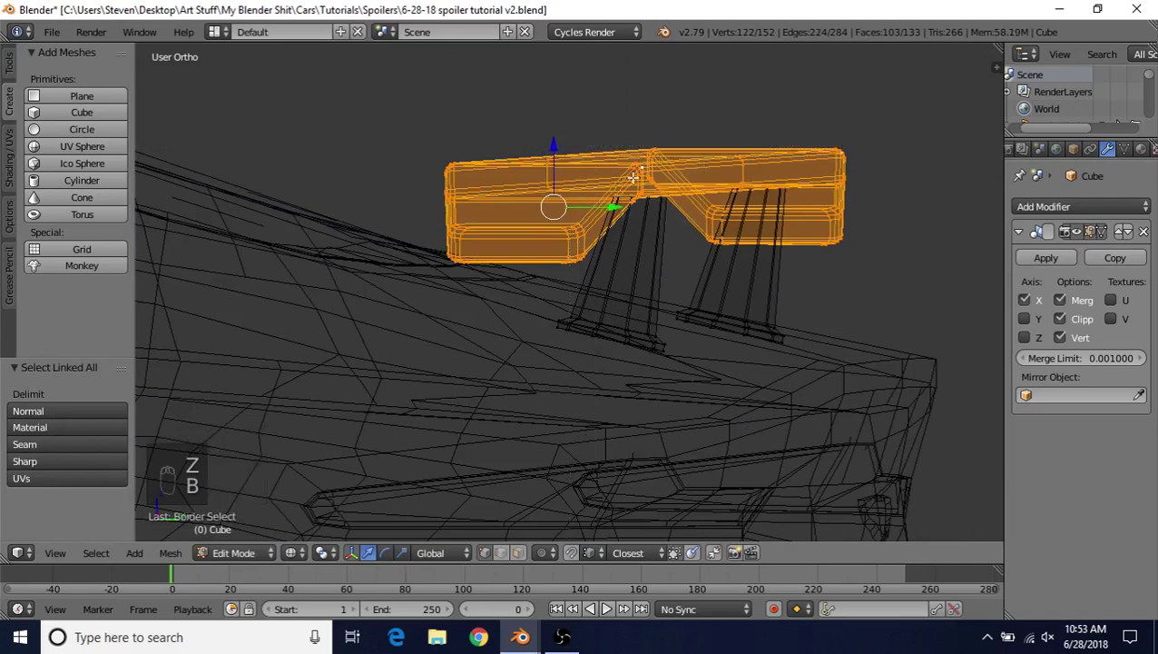
pyautogui.press('z')
pyautogui.moveTo(667, 206); pyautogui.dragTo(617, 141, button='middle')
pyautogui.moveTo(636, 136); pyautogui.dragTo(633, 206)
pyautogui.moveTo(632, 205); pyautogui.dragTo(608, 227, button='middle')
pyautogui.moveTo(607, 224); pyautogui.dragTo(605, 221)
pyautogui.scroll(-5, 605, 221)
pyautogui.press('Tab')
pyautogui.moveTo(605, 220); pyautogui.dragTo(382, 199, button='middle')
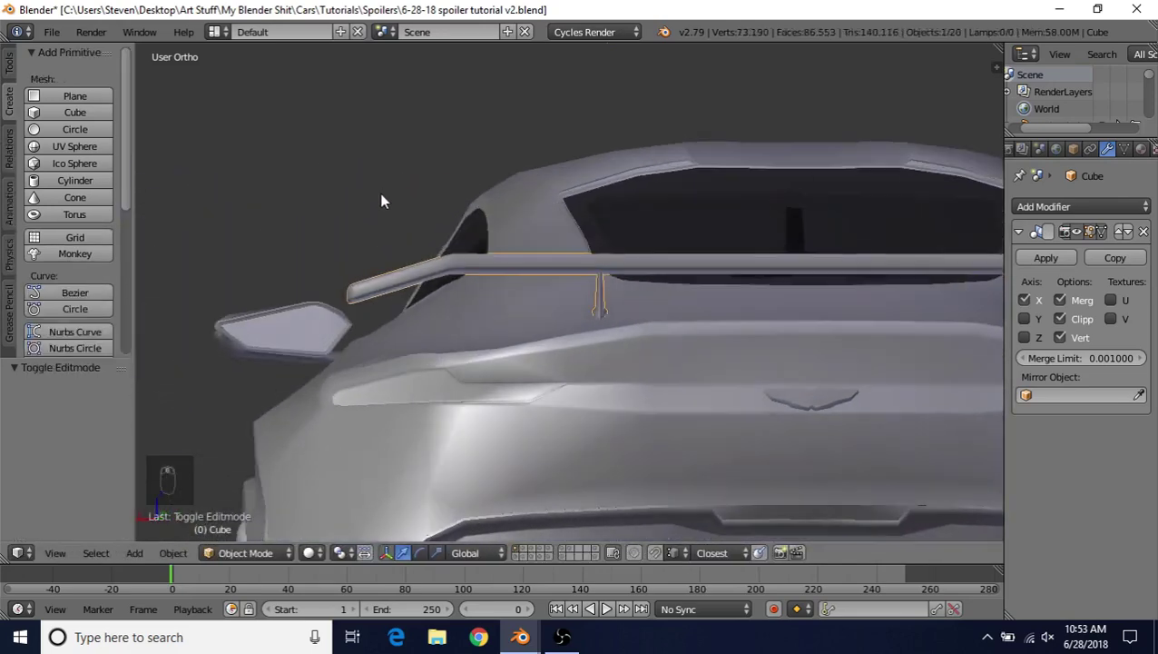
# Step: Select the whole linked strut in Edit Mode and scale it to 1.2 along X to thicken it
pyautogui.scroll(4, 431, 244)
pyautogui.moveTo(429, 243); pyautogui.dragTo(603, 292, button='middle')
pyautogui.scroll(2, 610, 299)
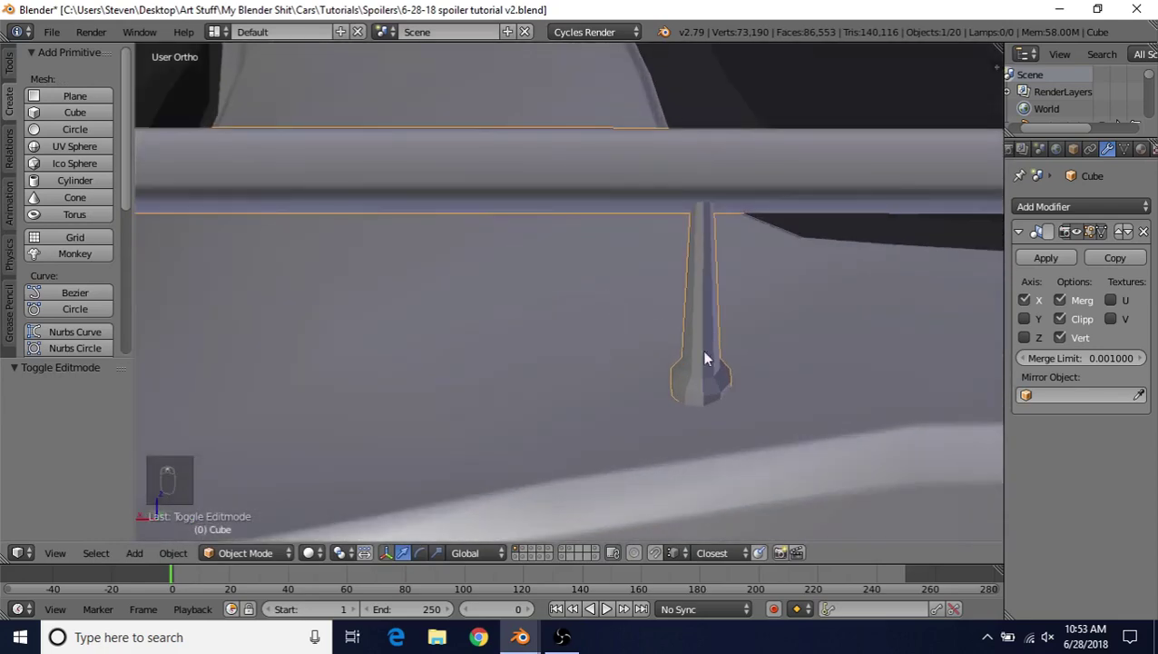
pyautogui.press('Tab')
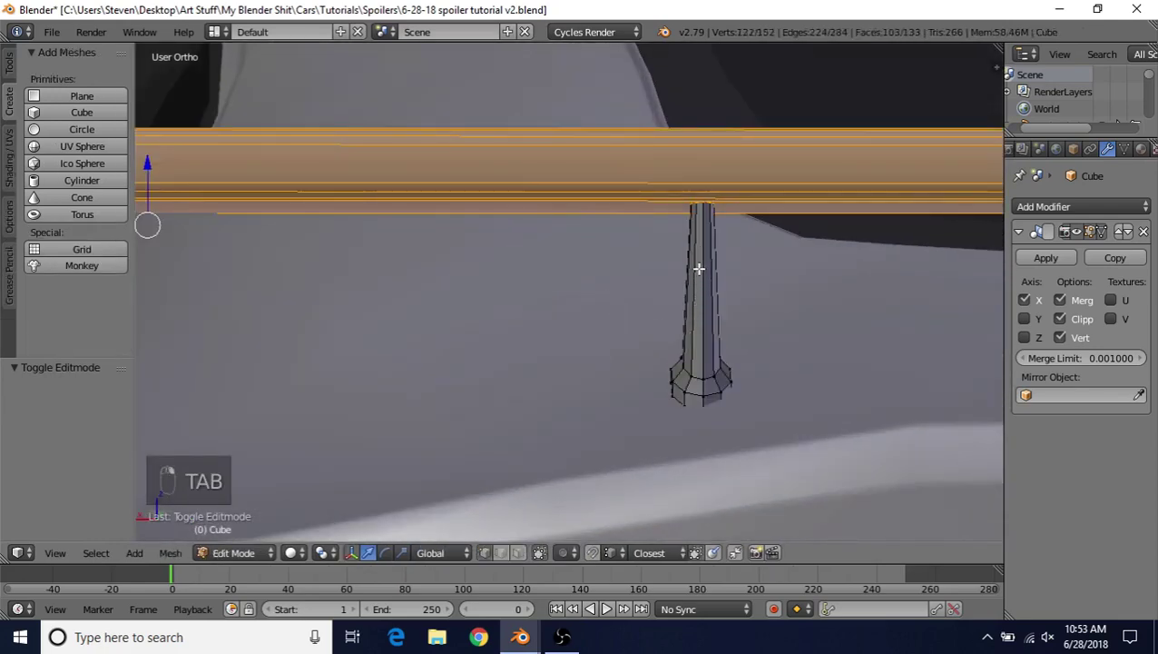
pyautogui.rightClick(699, 235)
pyautogui.rightClick(706, 367)
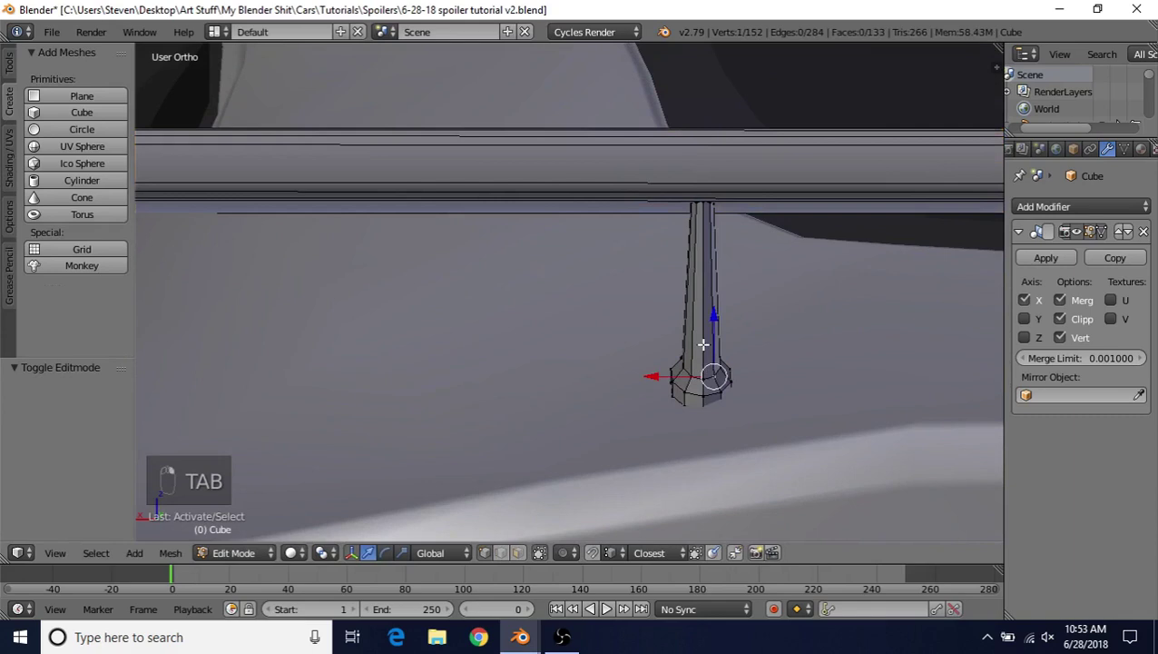
pyautogui.hotkey('ctrl', 'l')
pyautogui.press('s')
pyautogui.press('x')
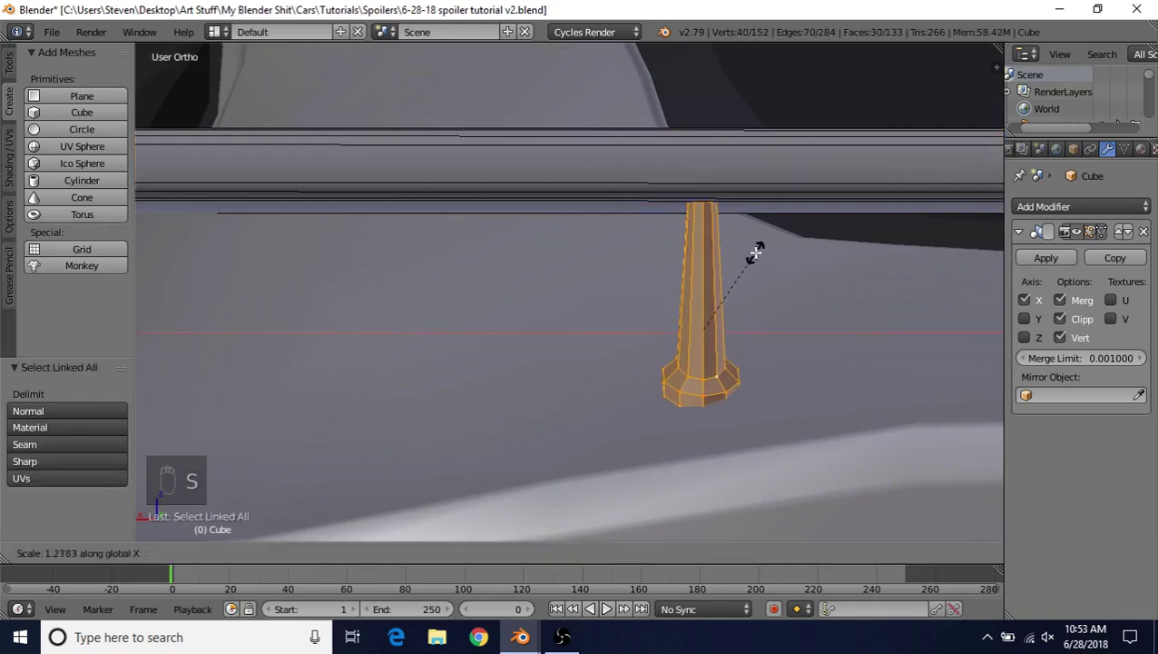
pyautogui.click(747, 243)
# Step: Select the strut's top edge loop, widen it slightly along X and leave Edit Mode
pyautogui.moveTo(746, 243); pyautogui.dragTo(729, 213, button='middle')
pyautogui.keyDown('alt'); pyautogui.rightClick(701, 192); pyautogui.keyUp('alt')
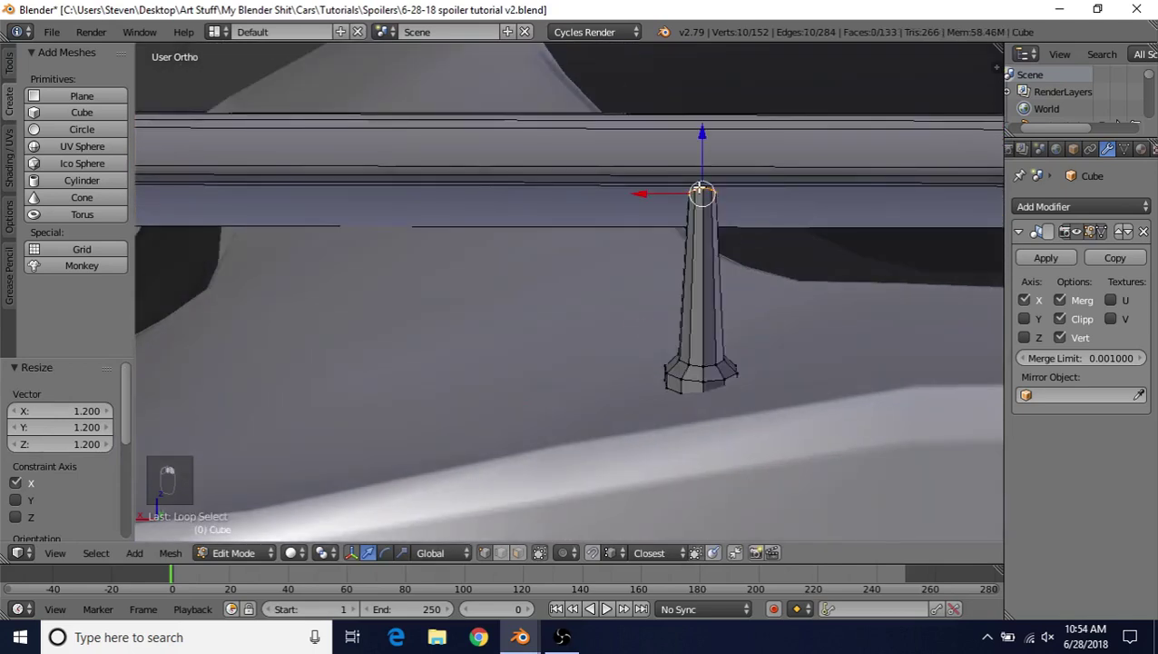
pyautogui.press('s')
pyautogui.press('x')
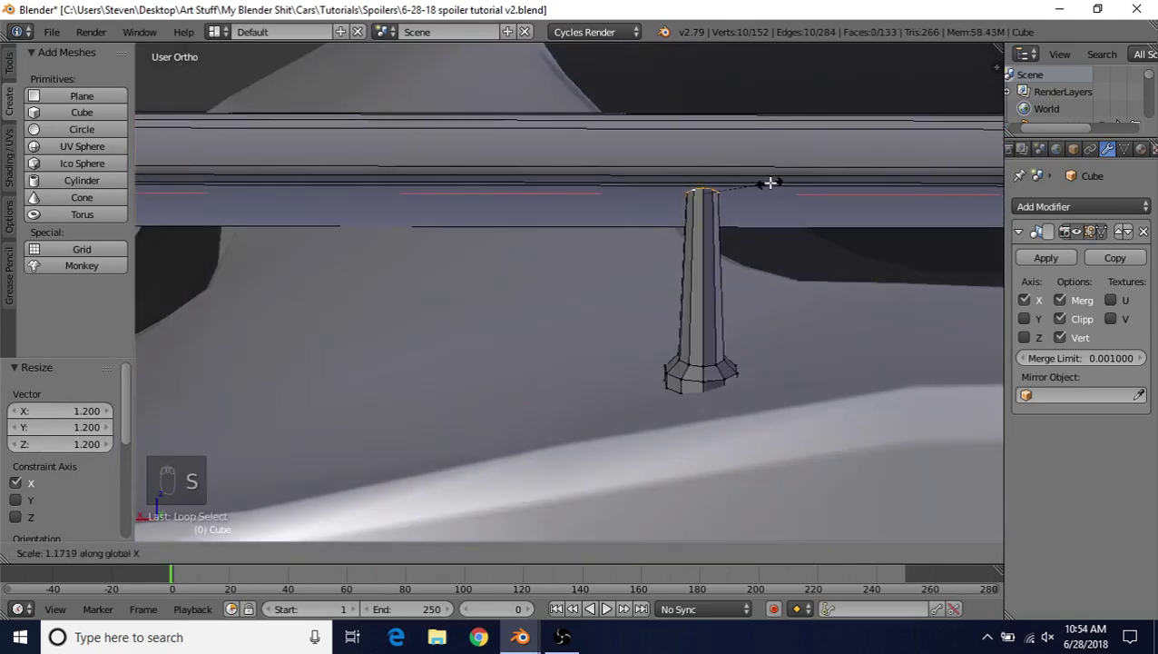
pyautogui.click(765, 183)
pyautogui.press('Tab')
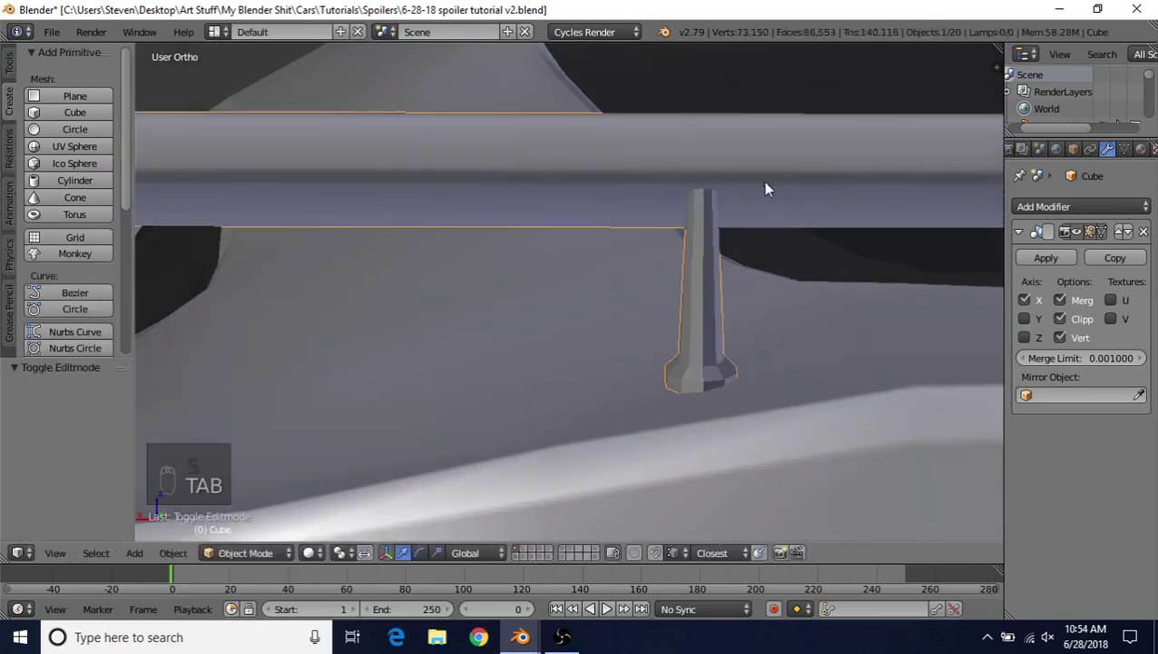
# Step: Apply smooth shading to the whole spoiler object, including its struts
pyautogui.scroll(-9, 714, 309)
pyautogui.moveTo(592, 294); pyautogui.dragTo(751, 312, button='middle')
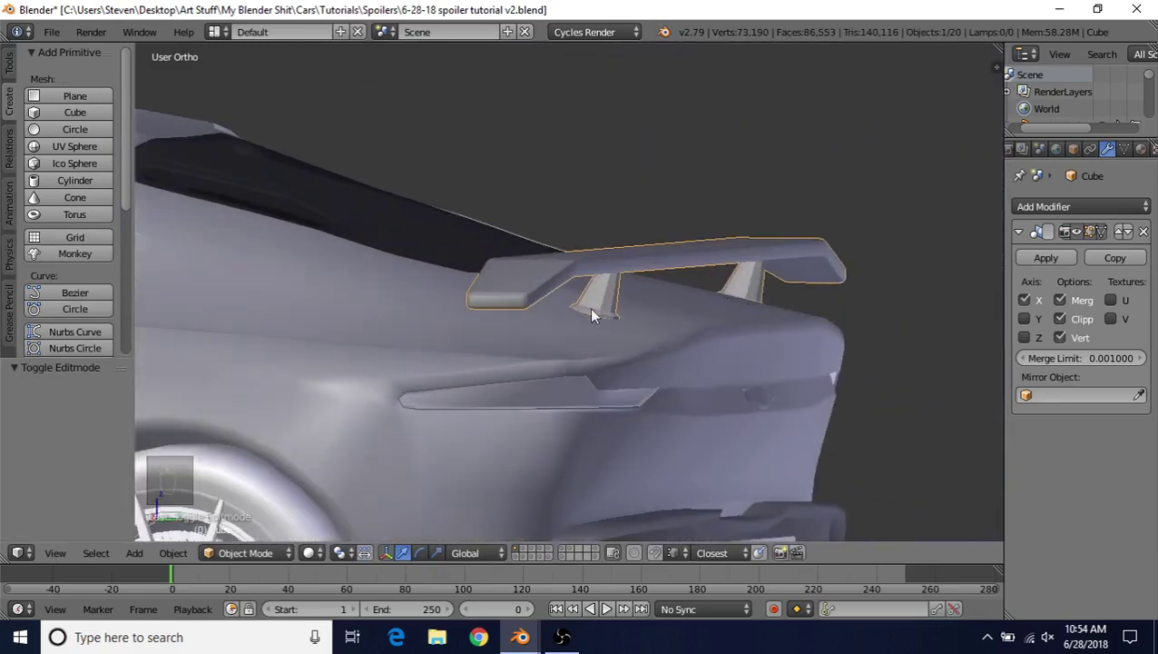
pyautogui.click(16, 70)
pyautogui.click(38, 297)
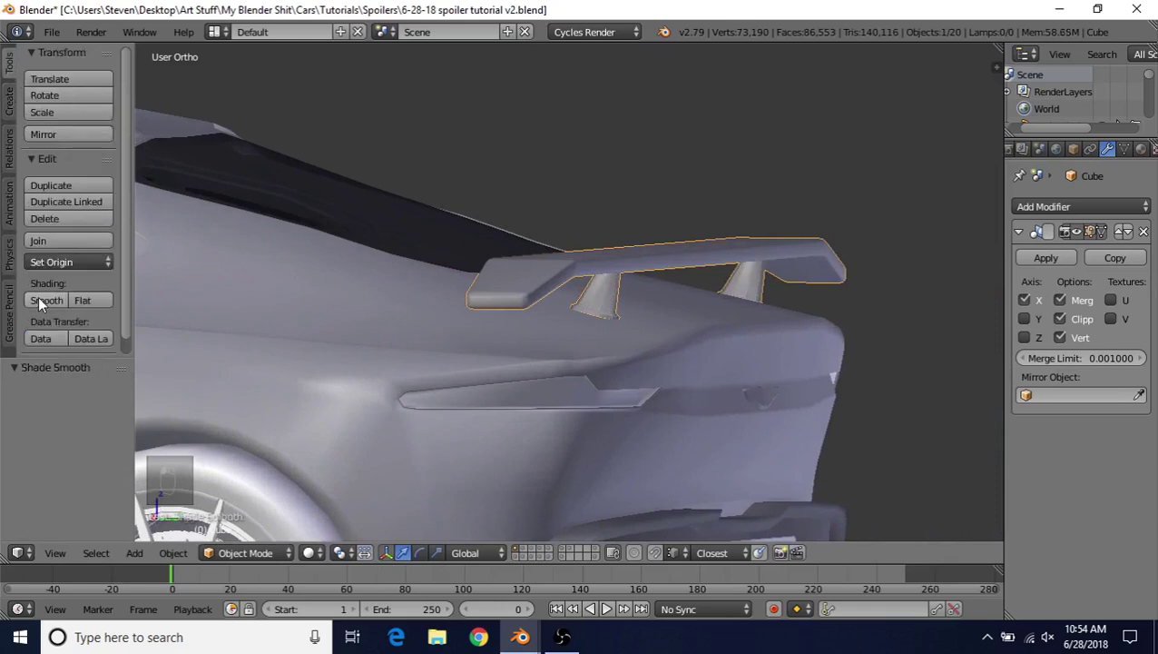
# Step: Bevel the two edge loops around the strut's flared foot with 3 segments and an offset of about 0.002, then leave Edit Mode
pyautogui.press('Tab')
pyautogui.scroll(4, 599, 313)
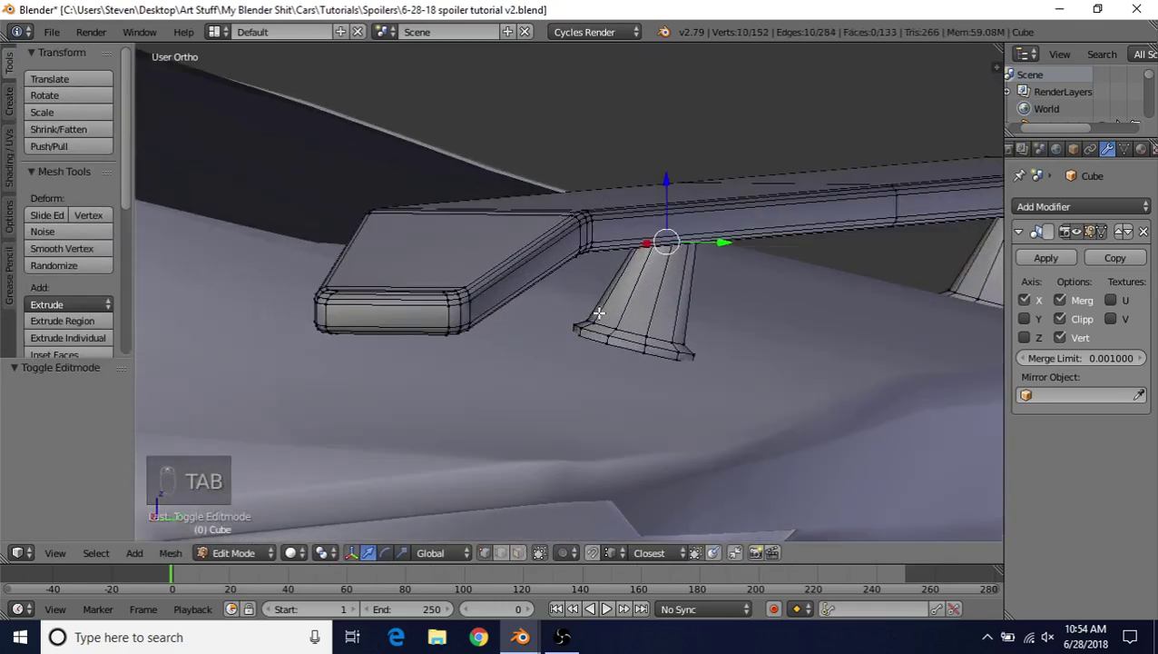
pyautogui.scroll(4, 432, 305)
pyautogui.keyDown('shift'); pyautogui.moveTo(579, 306); pyautogui.dragTo(627, 261, button='middle'); pyautogui.keyUp('shift')
pyautogui.keyDown('alt'); pyautogui.rightClick(422, 365); pyautogui.keyUp('alt')
pyautogui.scroll(2, 627, 261)
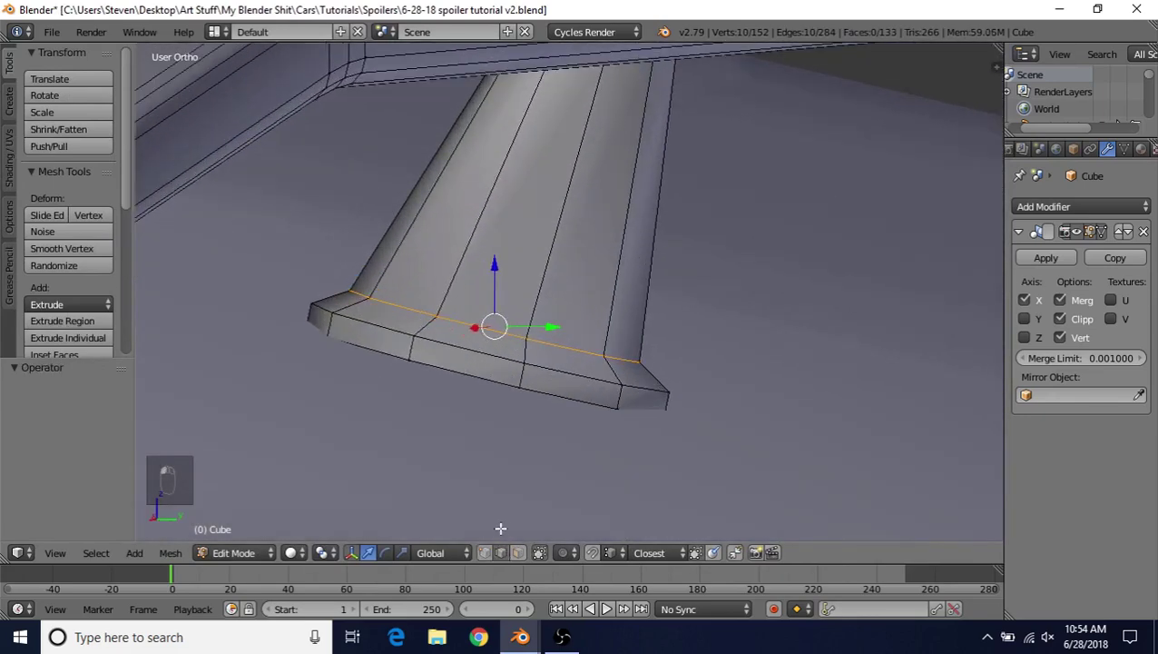
pyautogui.keyDown('alt'); pyautogui.keyDown('shift'); pyautogui.rightClick(573, 367); pyautogui.keyUp('shift'); pyautogui.keyUp('alt')
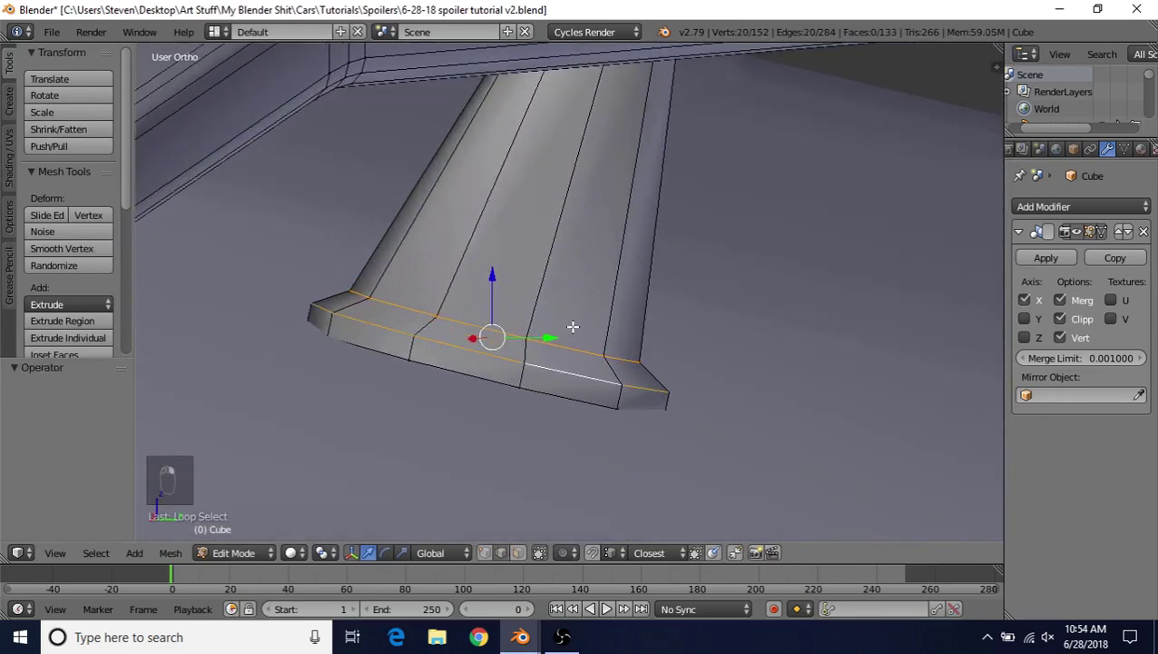
pyautogui.hotkey('ctrl', 'b')
pyautogui.scroll(2, 601, 250)
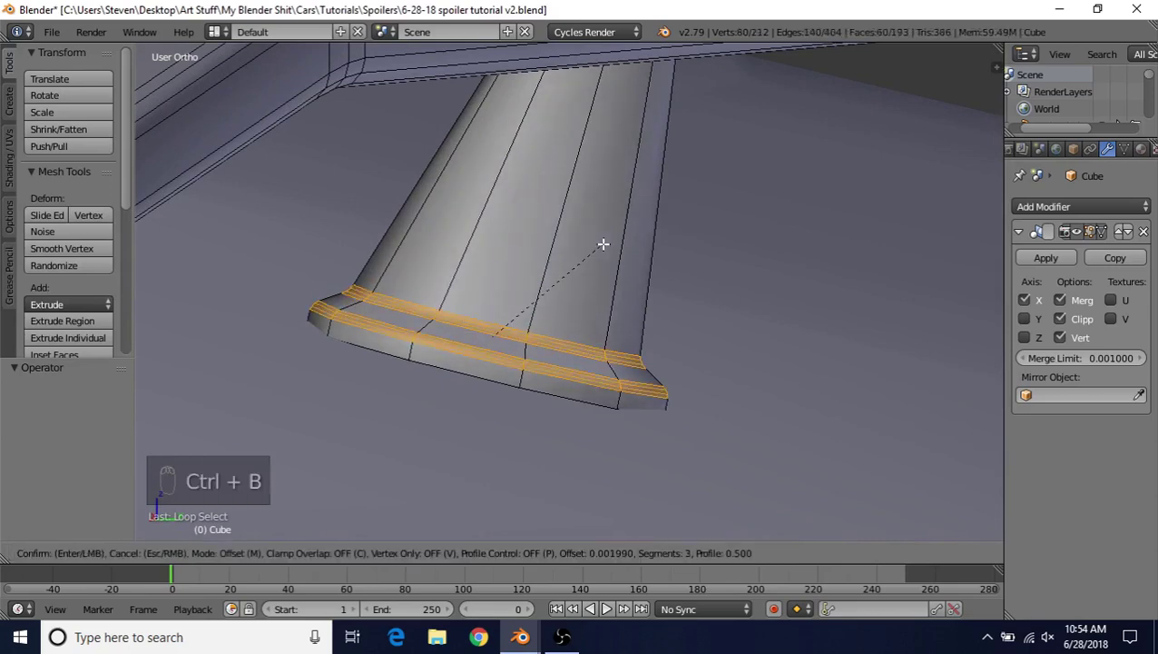
pyautogui.click(603, 241)
pyautogui.press('Tab')
pyautogui.scroll(-5, 581, 404)
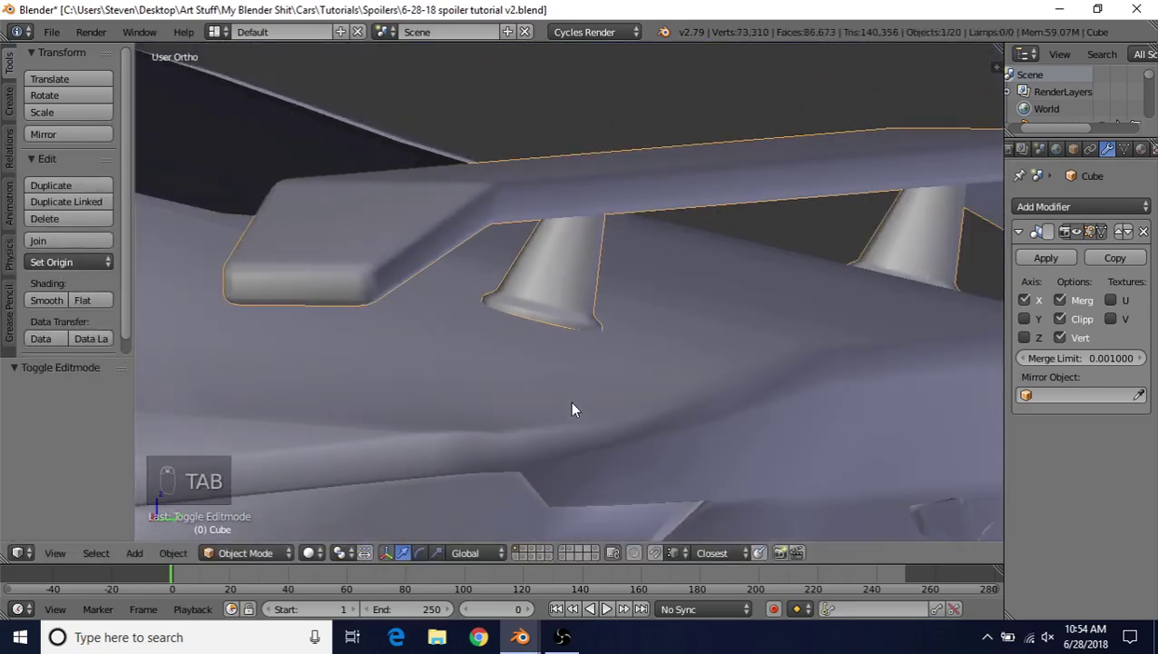
# Step: Save the finished low wing spoiler in the current file, 6-28-18 spoiler tutorial v2.blend
pyautogui.moveTo(556, 375); pyautogui.dragTo(610, 335, button='middle')
pyautogui.scroll(-6, 467, 327)
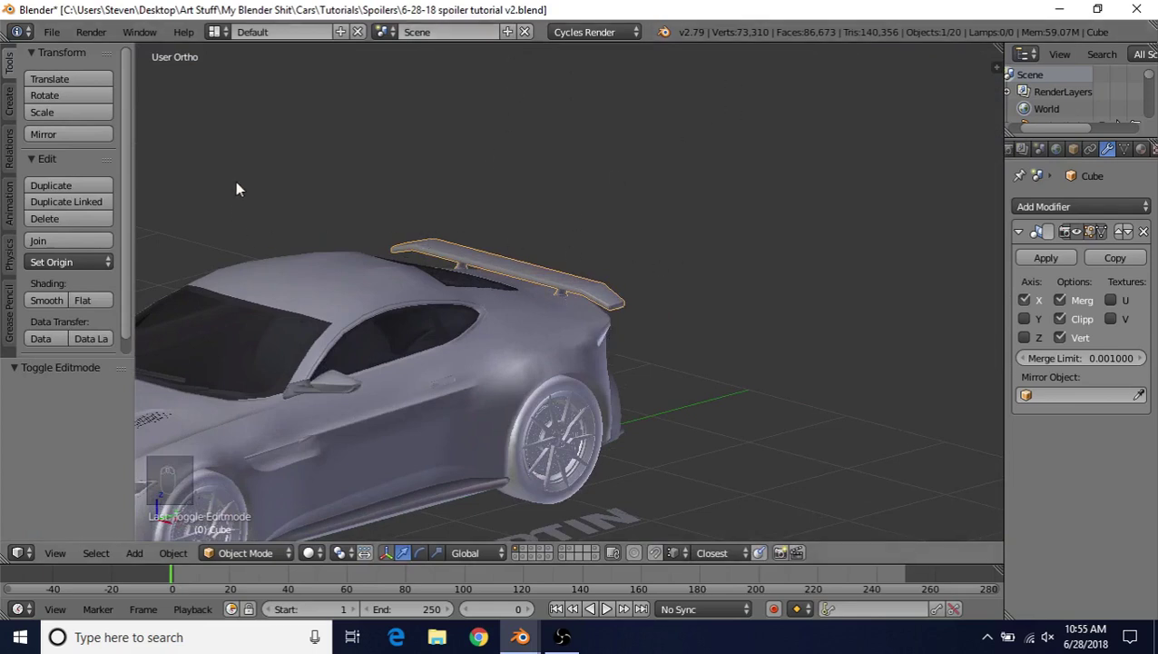
pyautogui.click(51, 32)
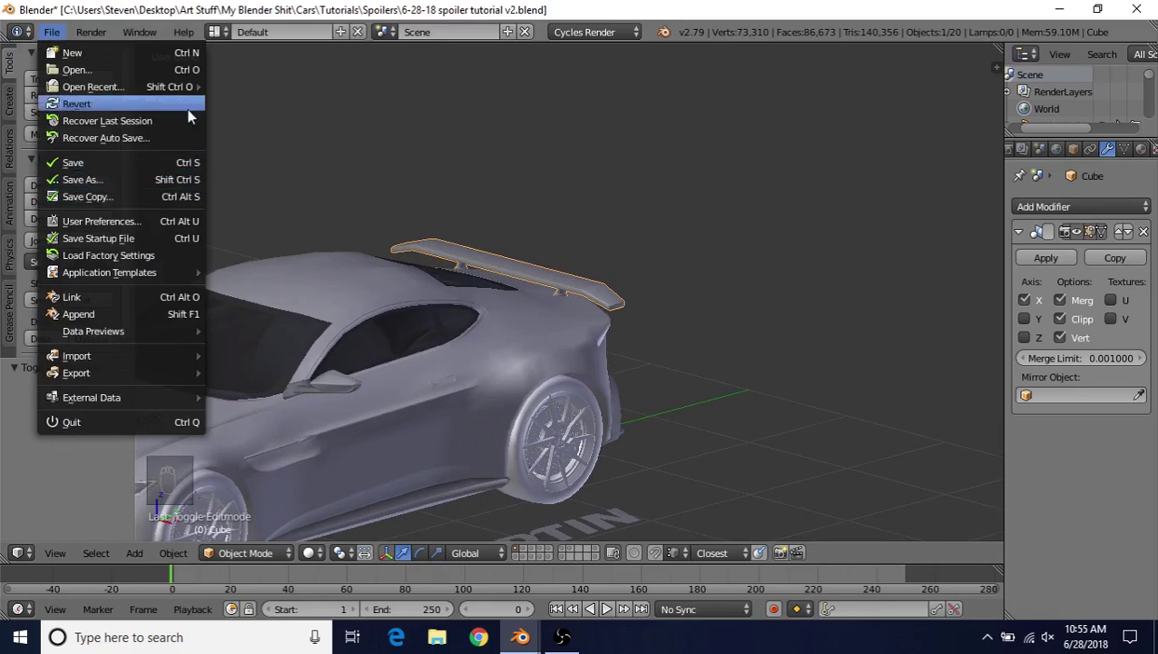
pyautogui.click(66, 163)
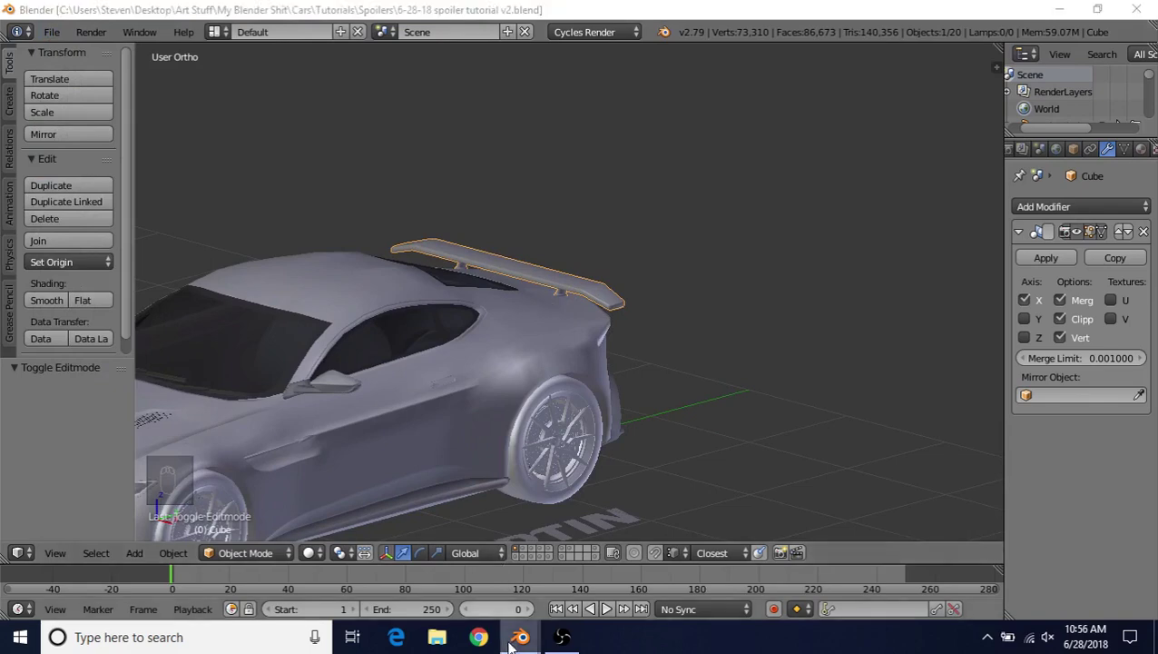
# Step: Check the tall spoiler design in the other Blender window, 6-28-18 spoiler tutorial practice3.blend, and return to the v2 file
pyautogui.moveTo(520, 637)
pyautogui.click(511, 586)
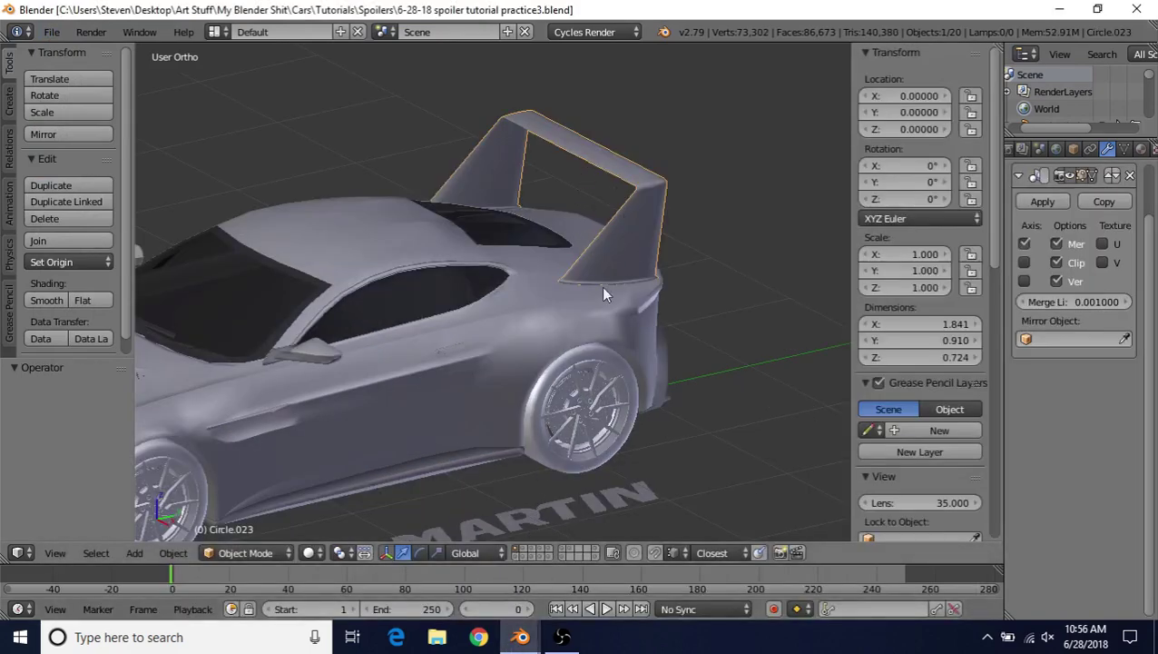
pyautogui.moveTo(520, 636)
pyautogui.click(822, 564)
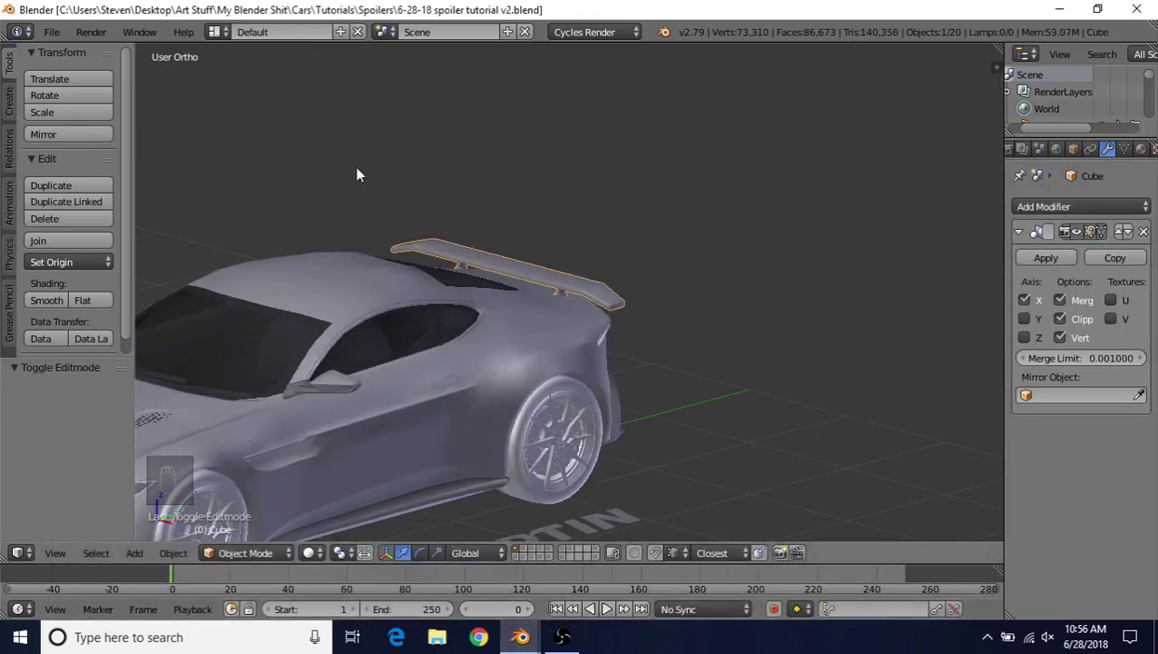
pyautogui.click(56, 33)
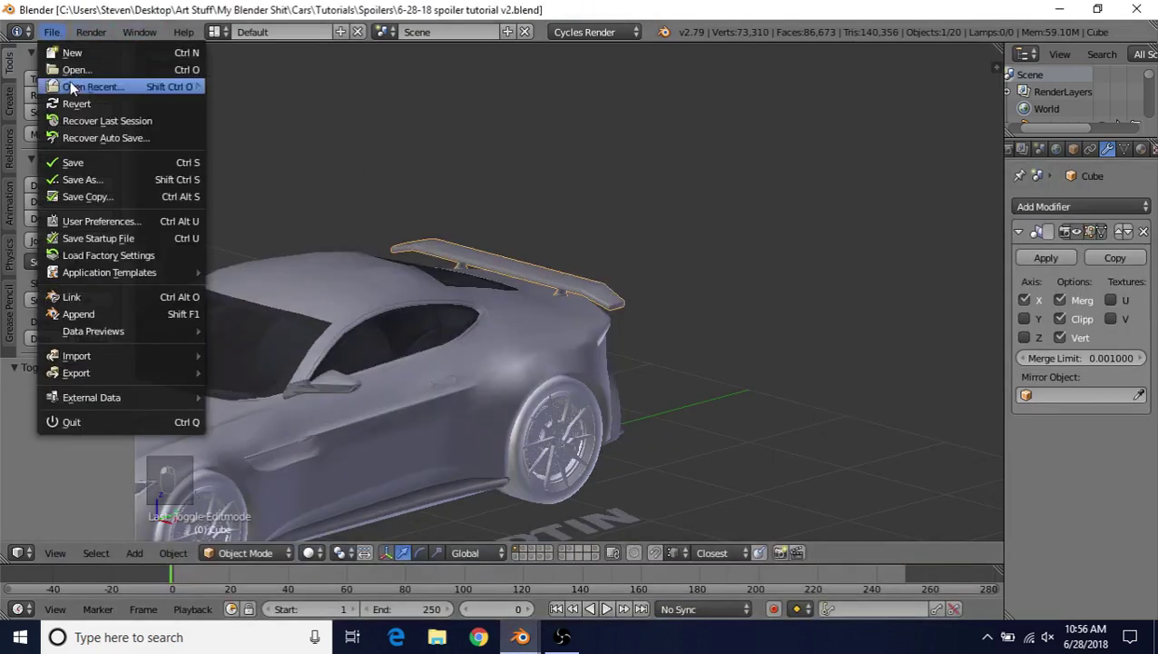
pyautogui.moveTo(71, 82)
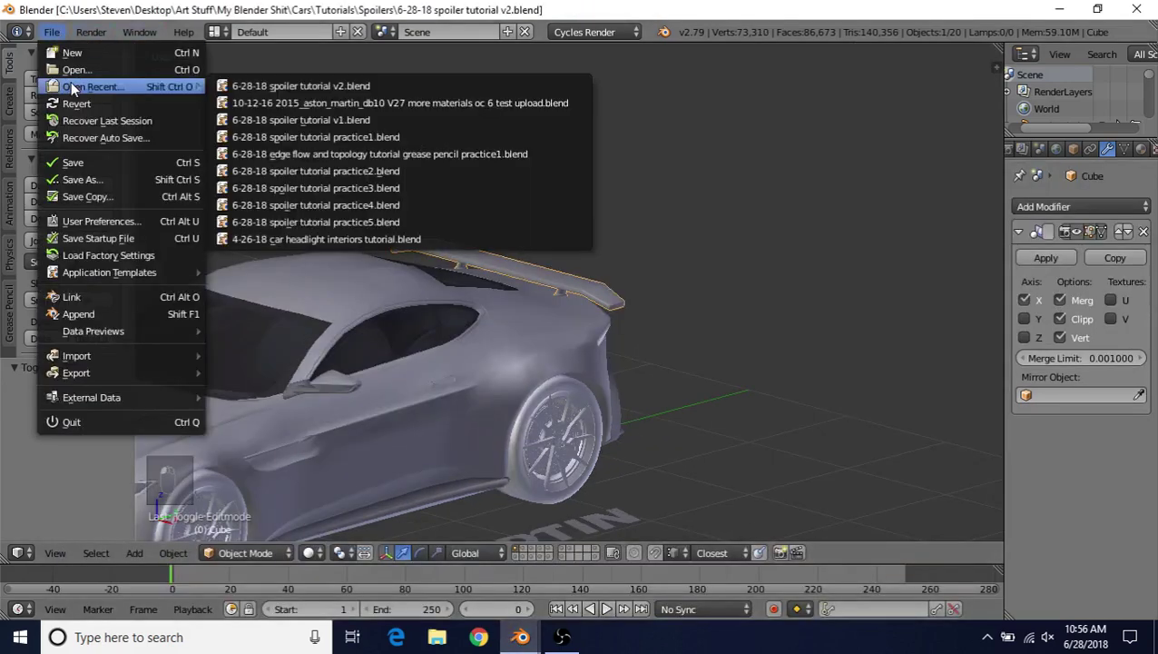
pyautogui.click(437, 105)
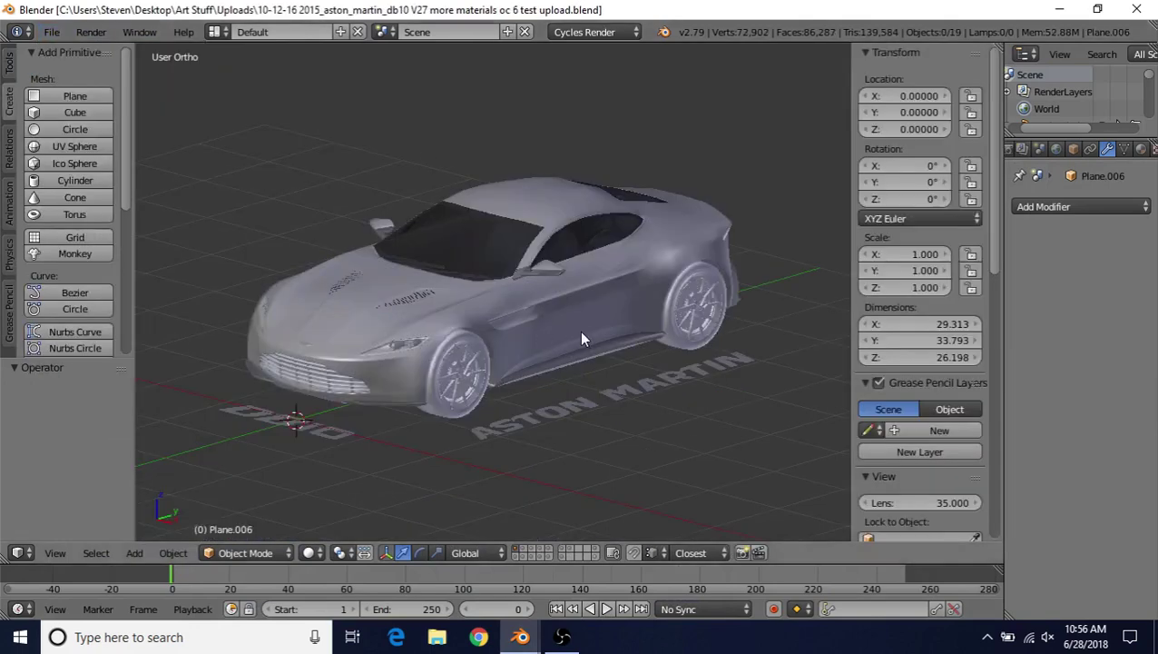
pyautogui.press('n')
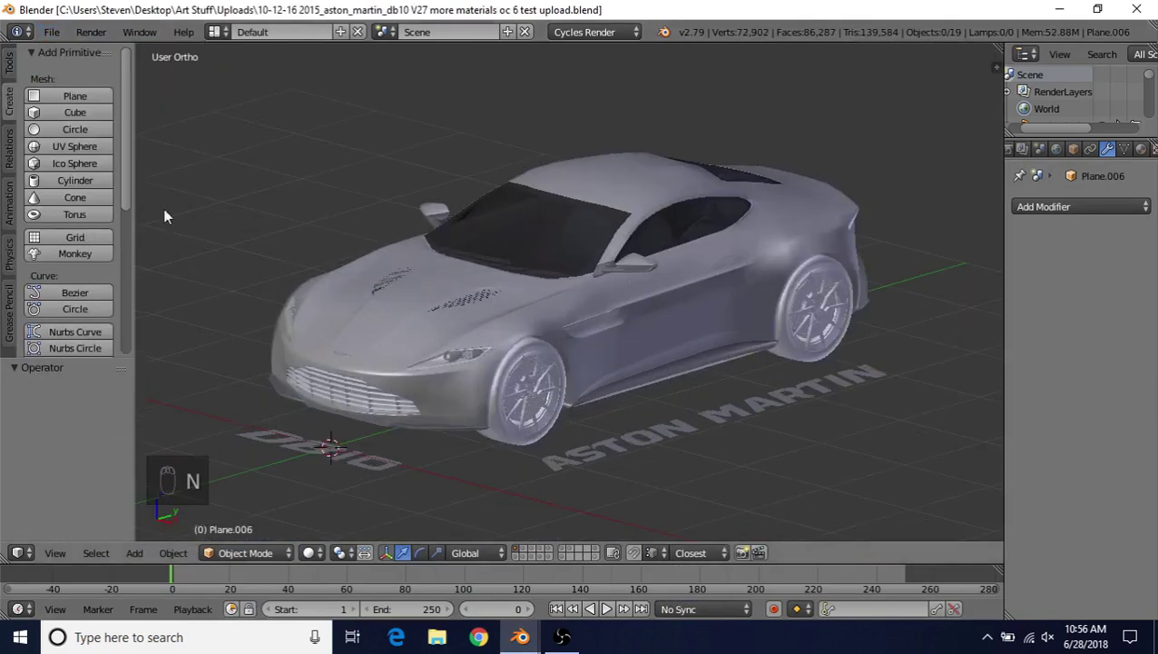
# Step: Add a mesh circle with 16 vertices and a radius of 1.000 at the 3D cursor
pyautogui.click(52, 129)
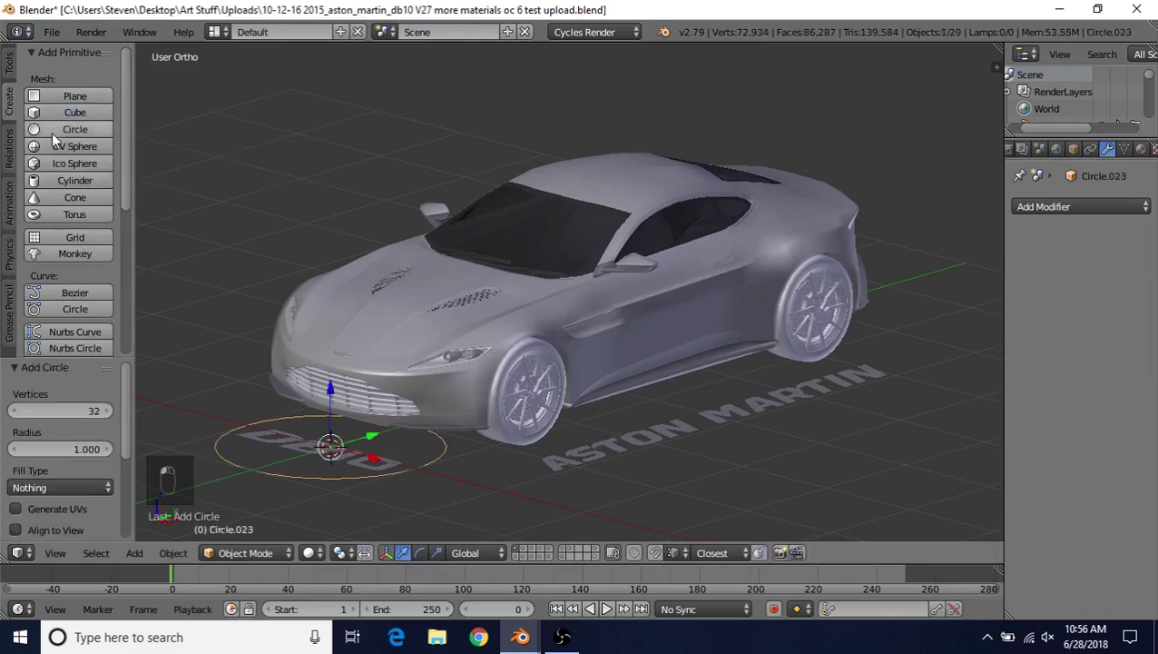
pyautogui.click(71, 410)
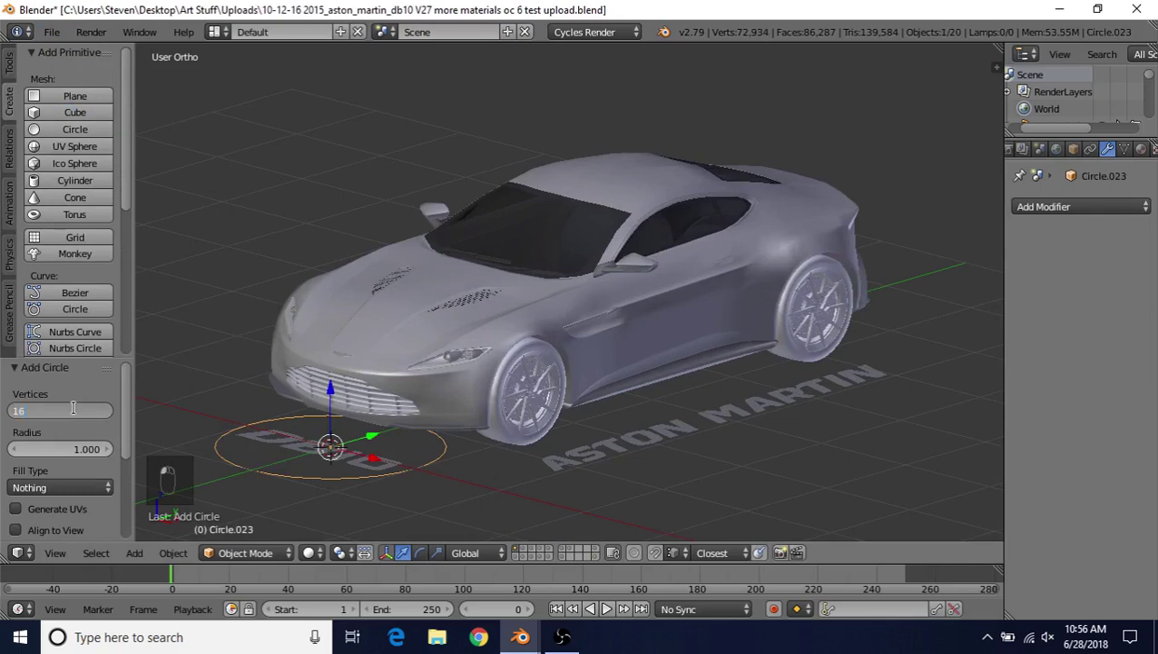
pyautogui.write('16')
pyautogui.press('Return')
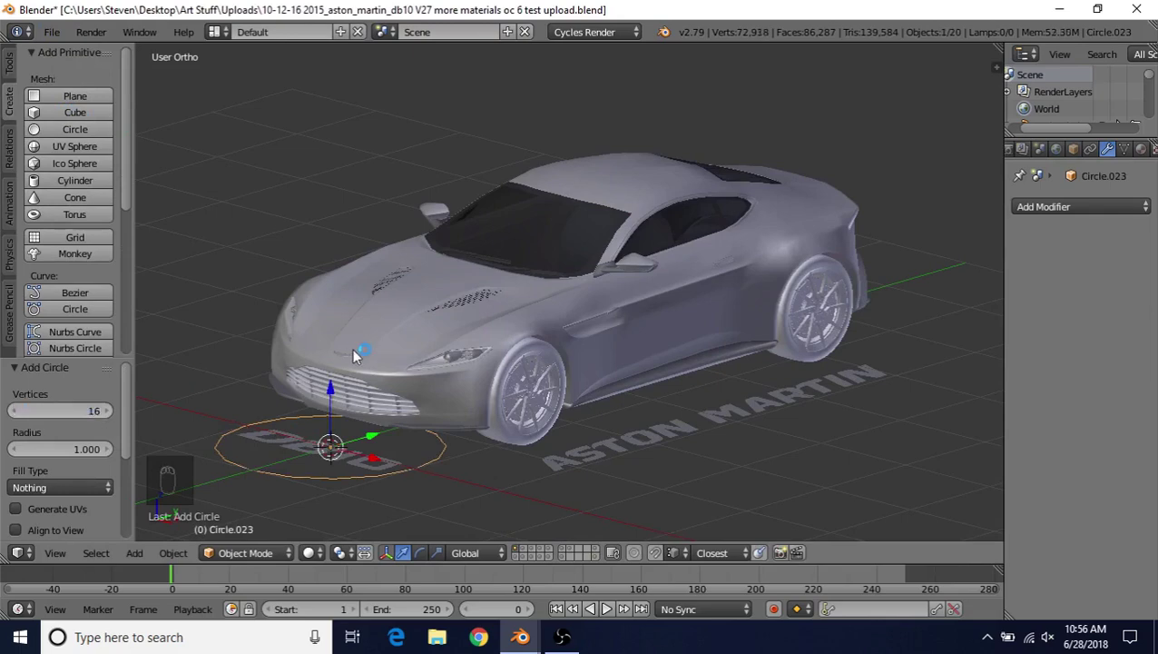
# Step: Enter Edit Mode and move the circle 1.935 along X, away from the car's centre line
pyautogui.press('Tab')
pyautogui.moveTo(363, 368); pyautogui.dragTo(457, 438, button='middle')
pyautogui.press('g')
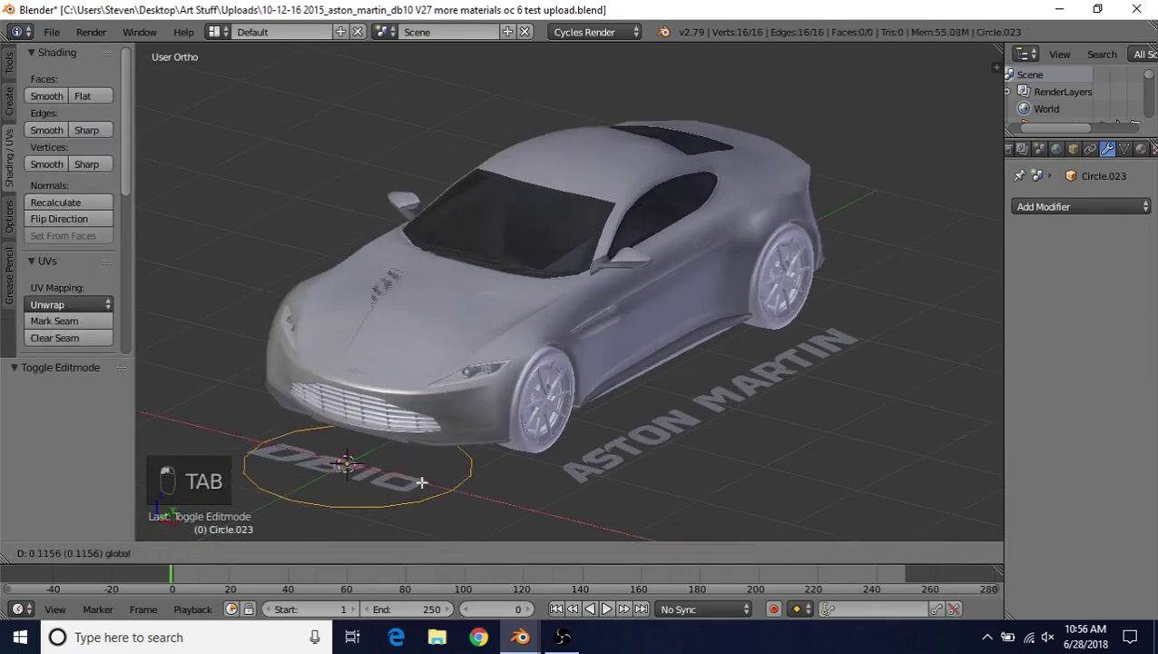
pyautogui.click(572, 523)
# Step: Add a Mirror modifier across X to the circle with clipping enabled and its result displayed in Edit Mode
pyautogui.click(1044, 206)
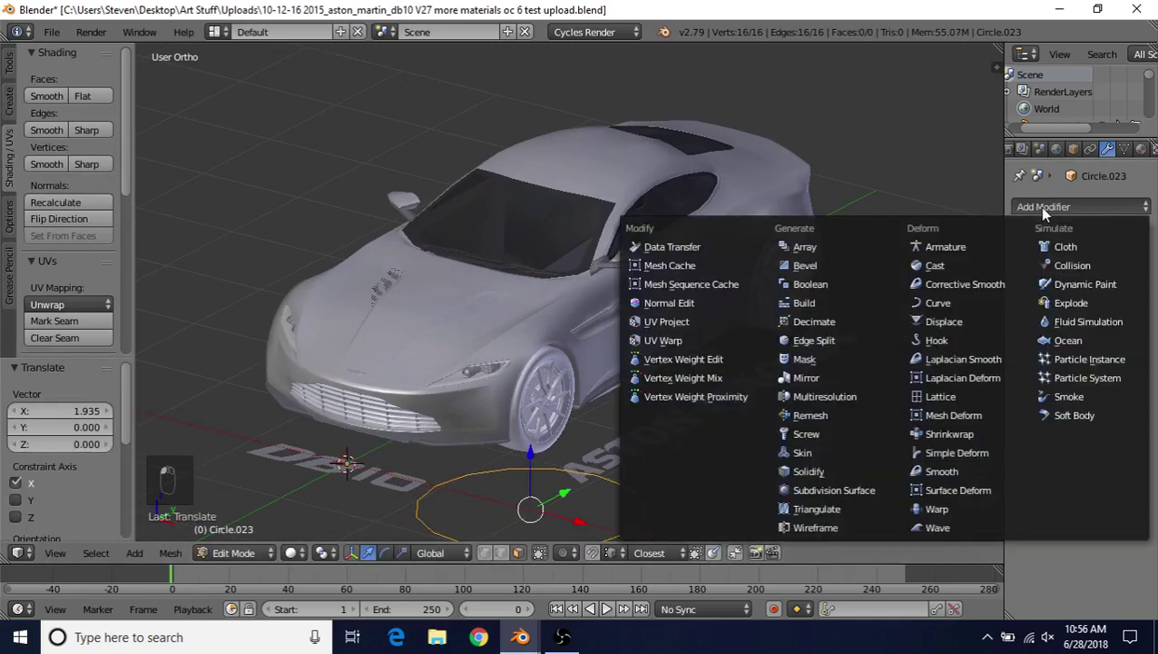
pyautogui.click(806, 378)
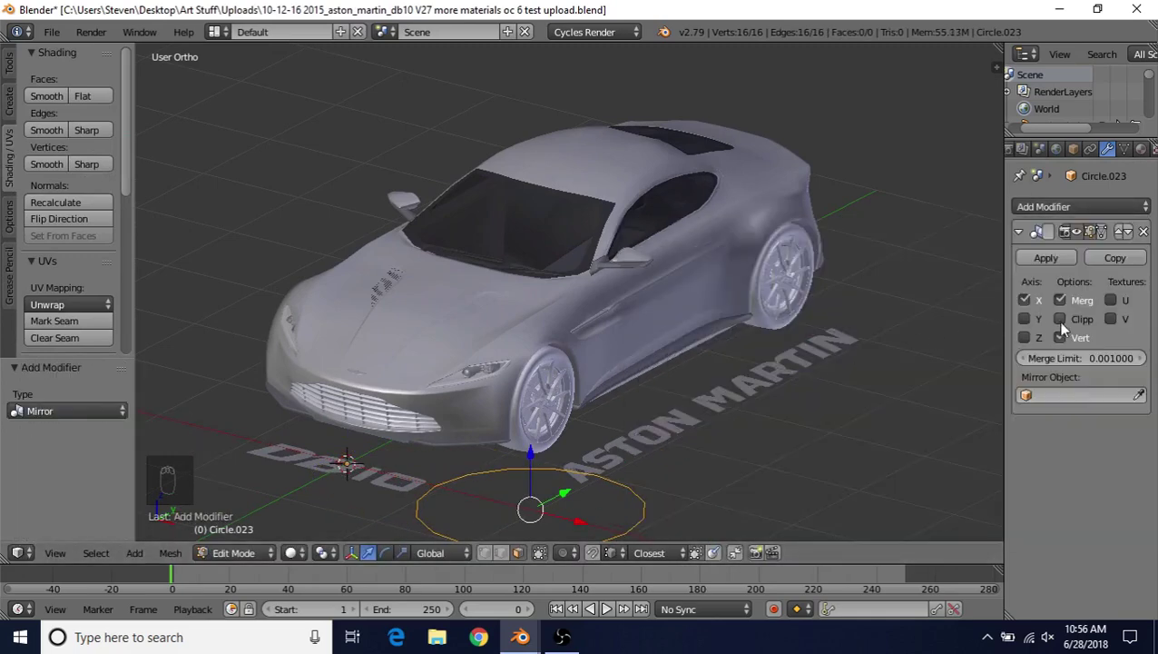
pyautogui.click(1100, 232)
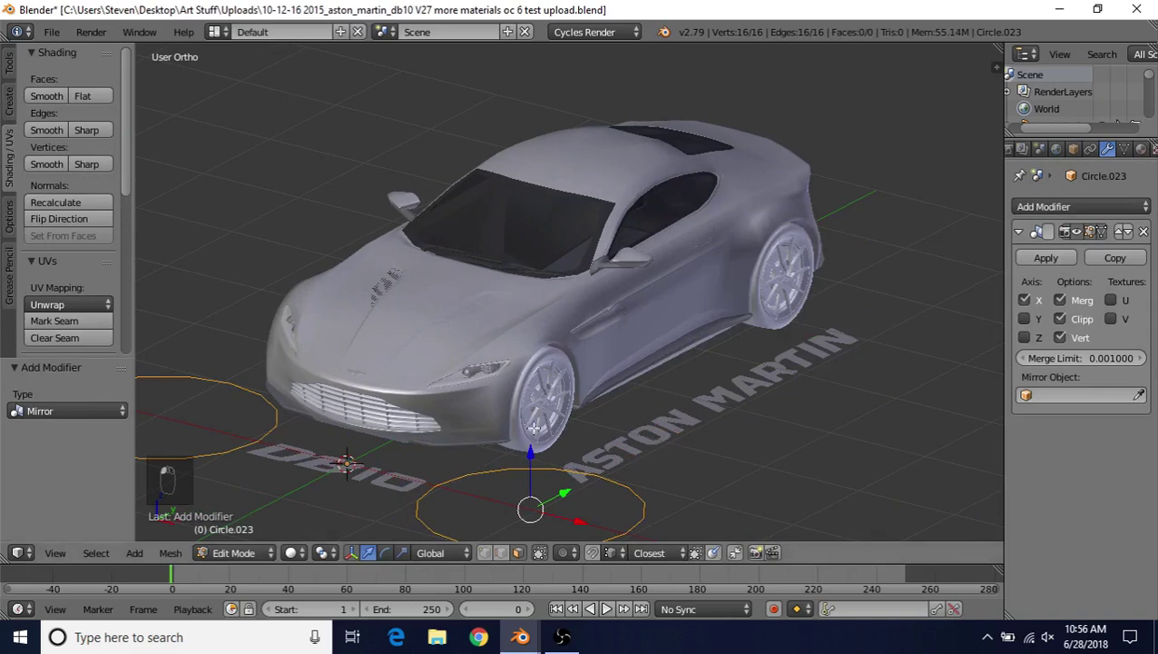
# Step: Switch to vertex selection and raise the circle 1.664 along Z
pyautogui.click(487, 556)
pyautogui.moveTo(569, 487); pyautogui.dragTo(848, 116)
pyautogui.keyDown('shift'); pyautogui.moveTo(816, 193); pyautogui.dragTo(616, 406, button='middle'); pyautogui.keyUp('shift')
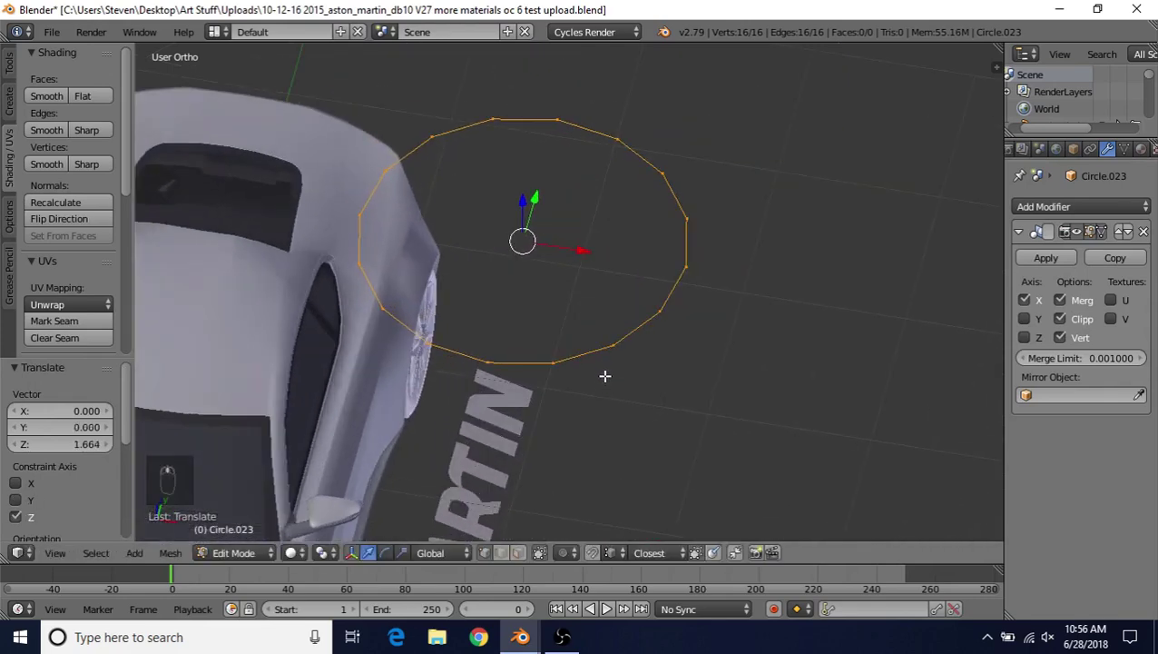
# Step: Flatten the circle into a narrow oval by scaling it to 0.277 along X, and shrink the oval uniformly
pyautogui.press('s')
pyautogui.press('x')
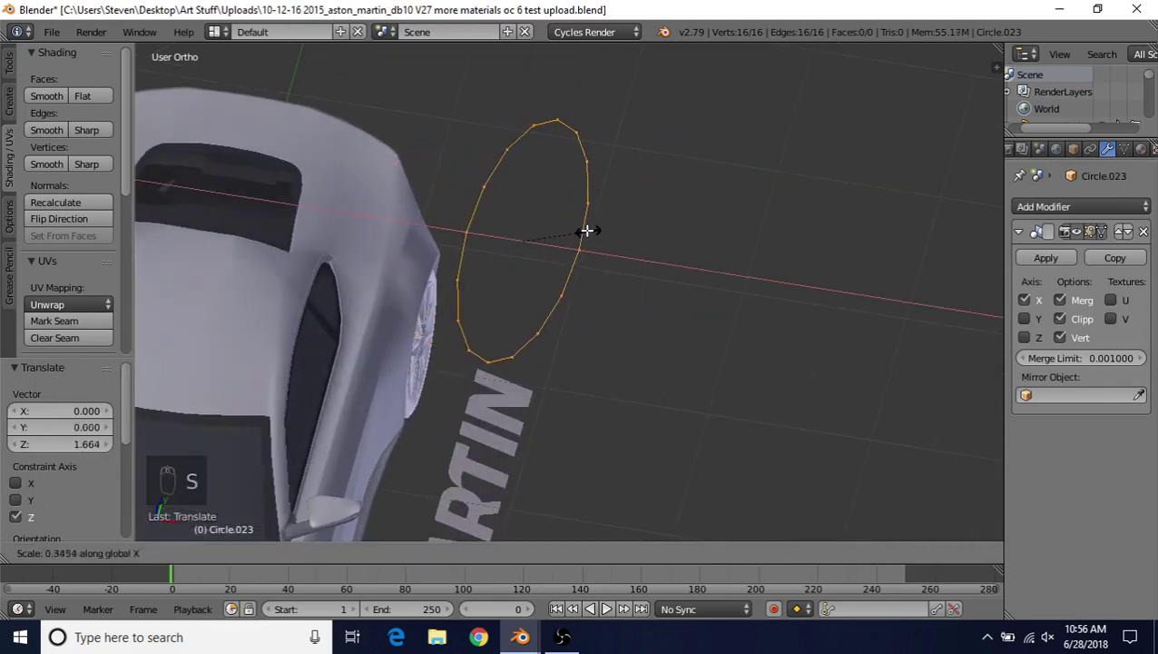
pyautogui.click(574, 227)
pyautogui.press('s')
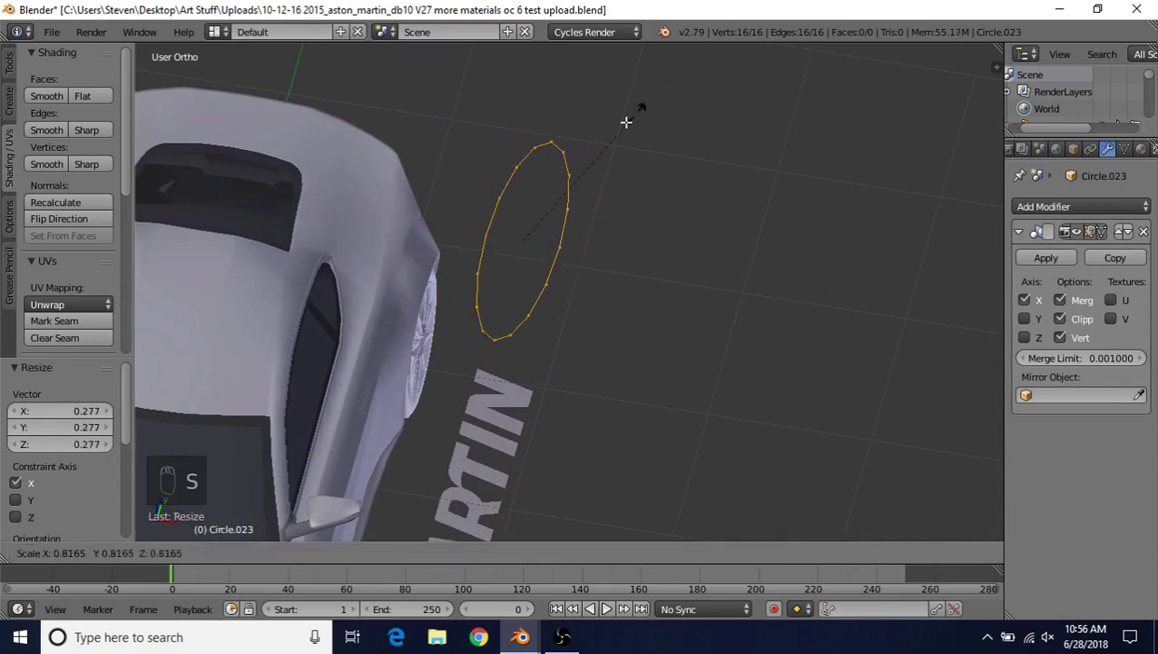
pyautogui.click(551, 213)
# Step: Move the oval back along Y and inward about 1.06 along X so it sits over the side of the rear deck
pyautogui.moveTo(552, 213); pyautogui.dragTo(738, 338, button='middle')
pyautogui.press('g')
pyautogui.press('y')
pyautogui.click(728, 271)
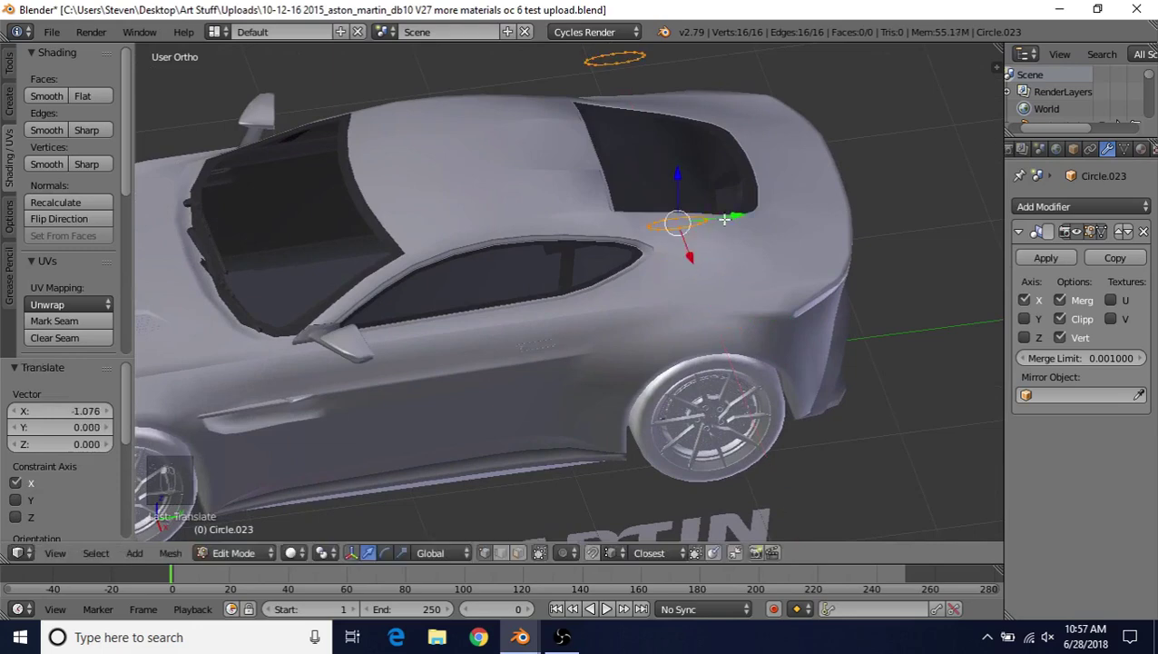
pyautogui.moveTo(727, 271); pyautogui.dragTo(582, 249, button='middle')
pyautogui.moveTo(593, 253); pyautogui.dragTo(608, 303)
pyautogui.moveTo(554, 377); pyautogui.dragTo(550, 379)
pyautogui.moveTo(564, 378); pyautogui.dragTo(684, 399, button='middle')
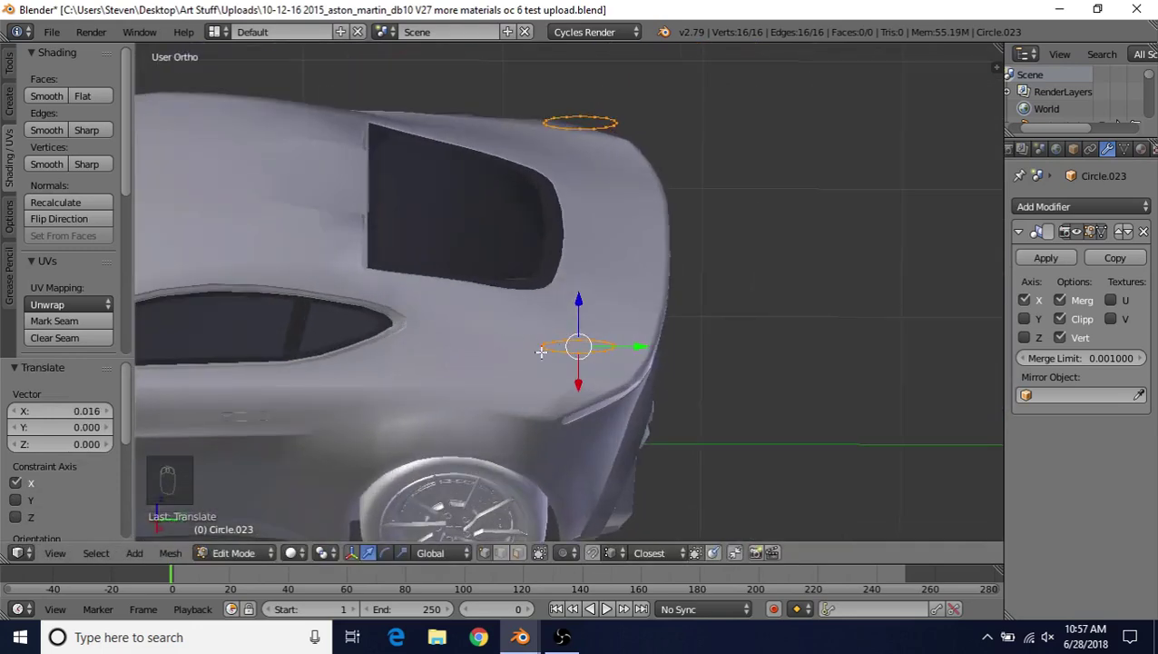
# Step: Stretch the oval to nearly twice its length along Y and move it -0.056 along Y on the rear deck
pyautogui.keyDown('shift'); pyautogui.moveTo(618, 349); pyautogui.dragTo(683, 309, button='middle'); pyautogui.keyUp('shift')
pyautogui.scroll(2, 685, 308)
pyautogui.press('s')
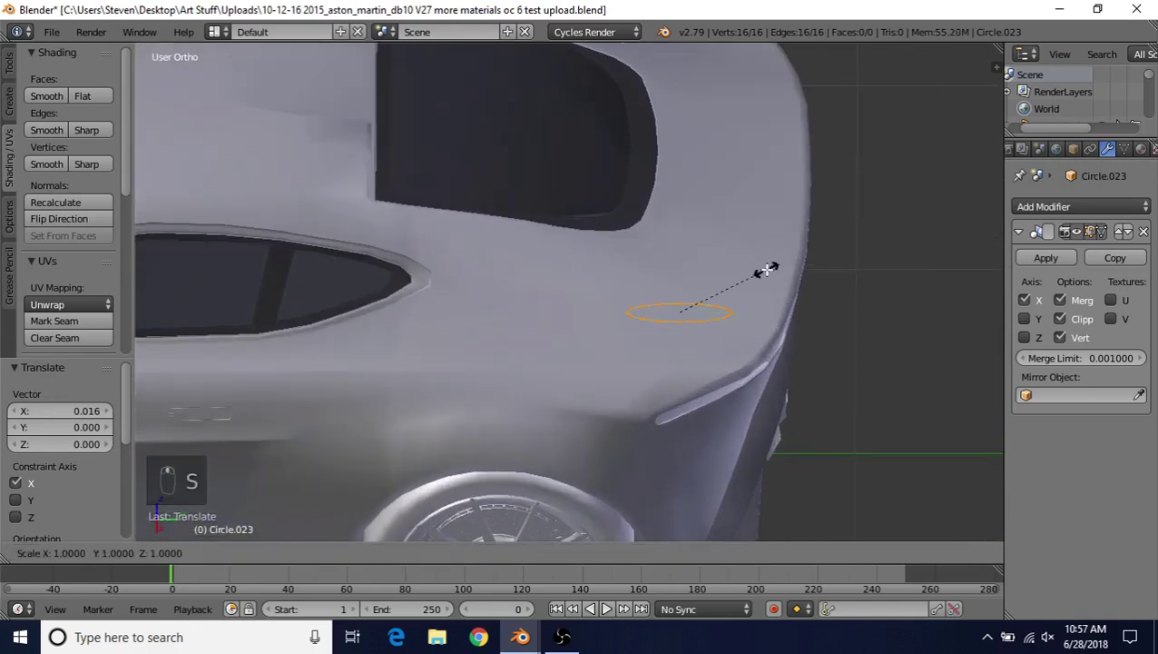
pyautogui.press('y')
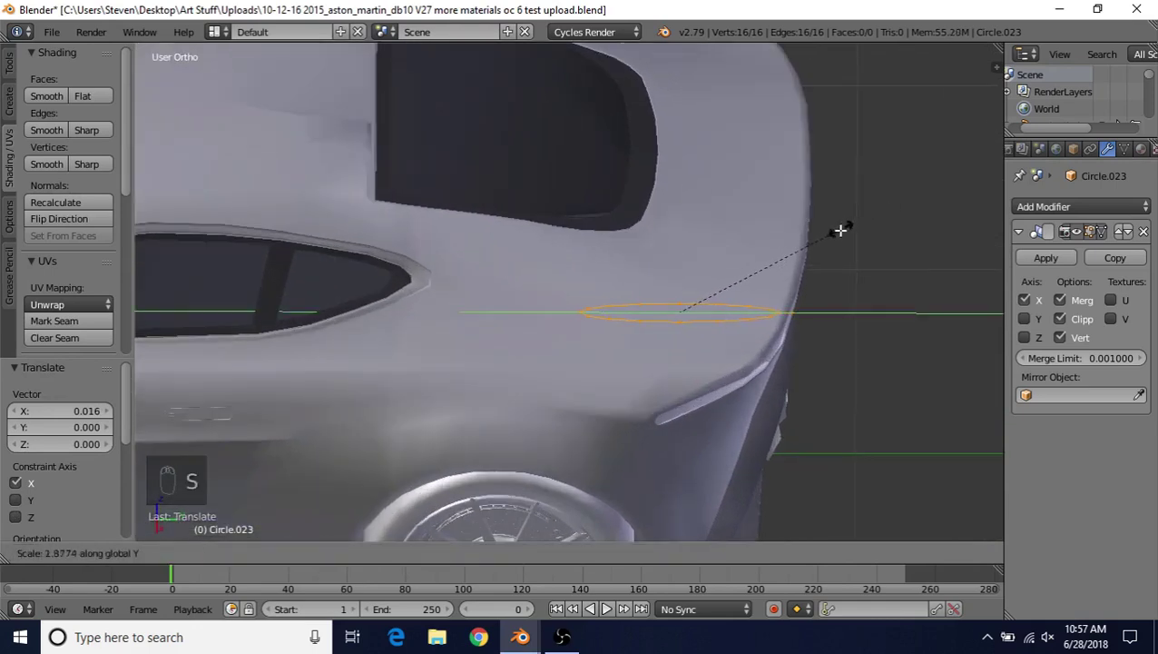
pyautogui.click(821, 247)
pyautogui.press('g')
pyautogui.press('y')
pyautogui.click(690, 313)
# Step: Lengthen the oval by a factor of 1.077 along Y and shift it forward by -0.015 and -0.042 along Y
pyautogui.press('s')
pyautogui.press('y')
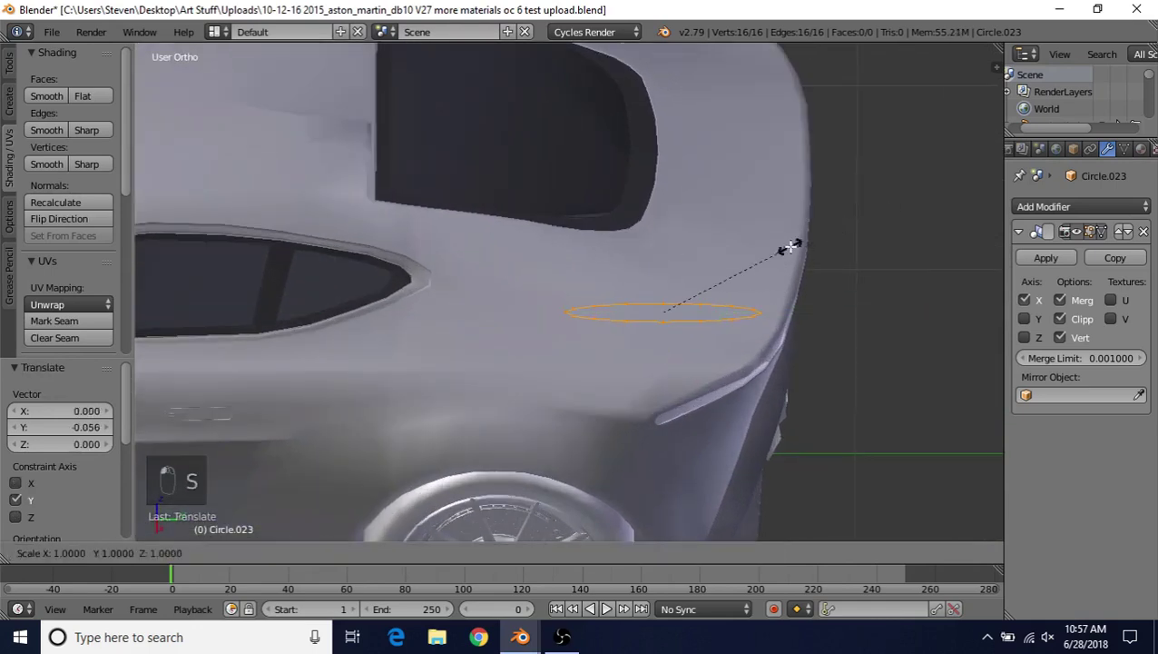
pyautogui.click(797, 234)
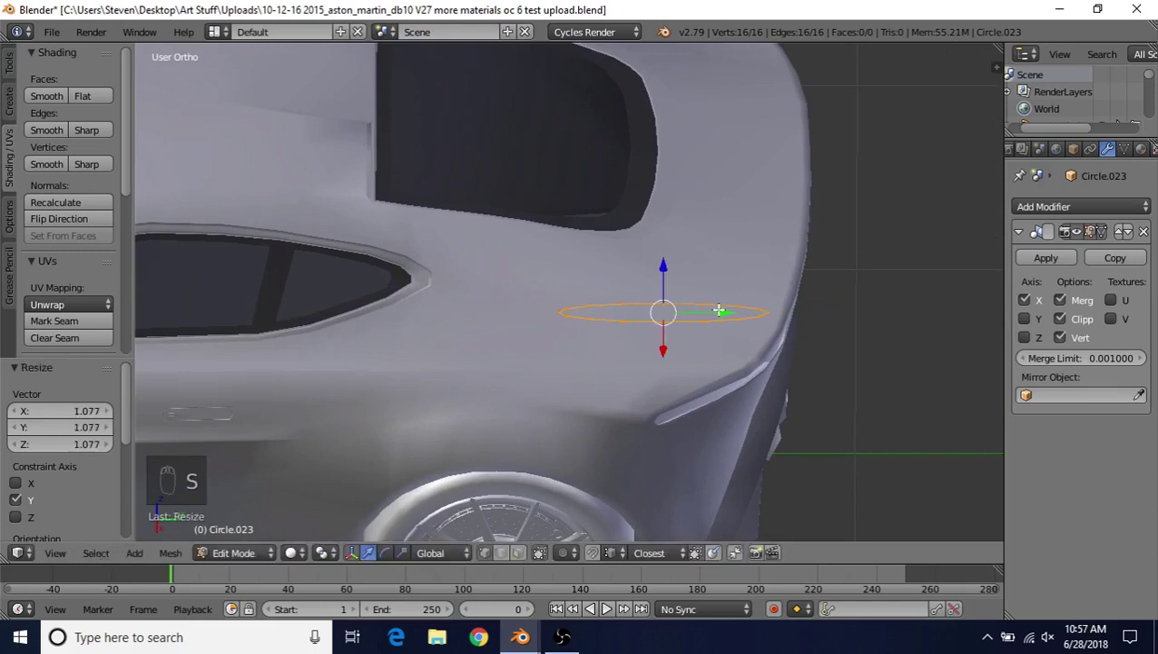
pyautogui.moveTo(717, 310); pyautogui.dragTo(712, 313)
pyautogui.moveTo(712, 313); pyautogui.dragTo(761, 391, button='middle')
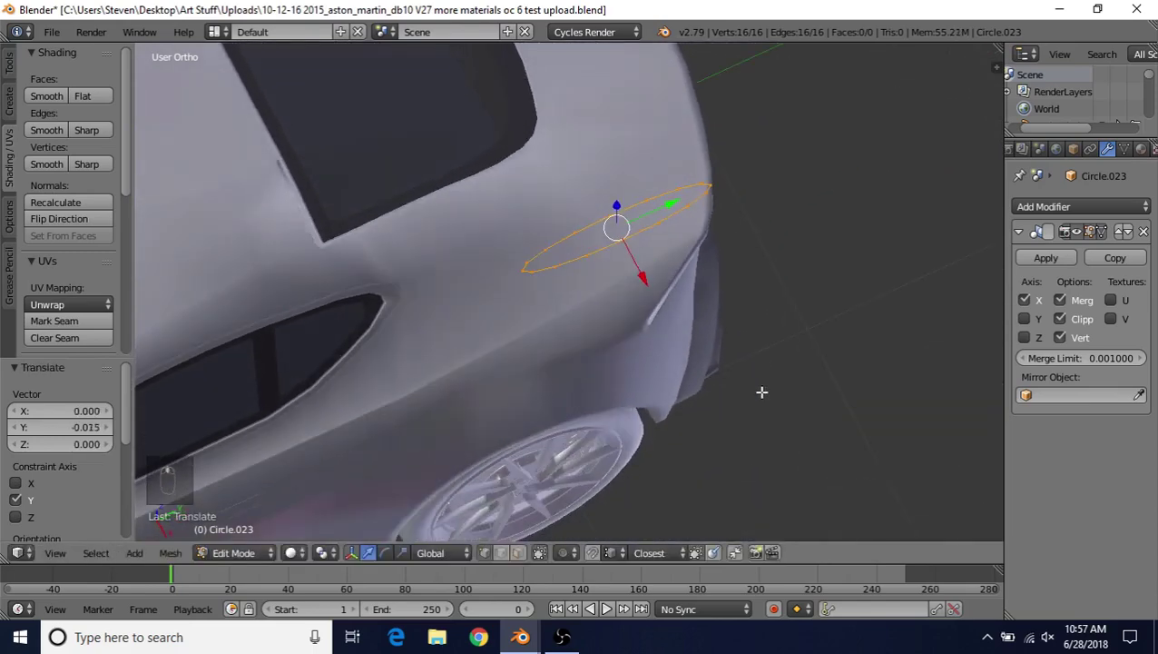
pyautogui.moveTo(666, 205); pyautogui.dragTo(653, 208)
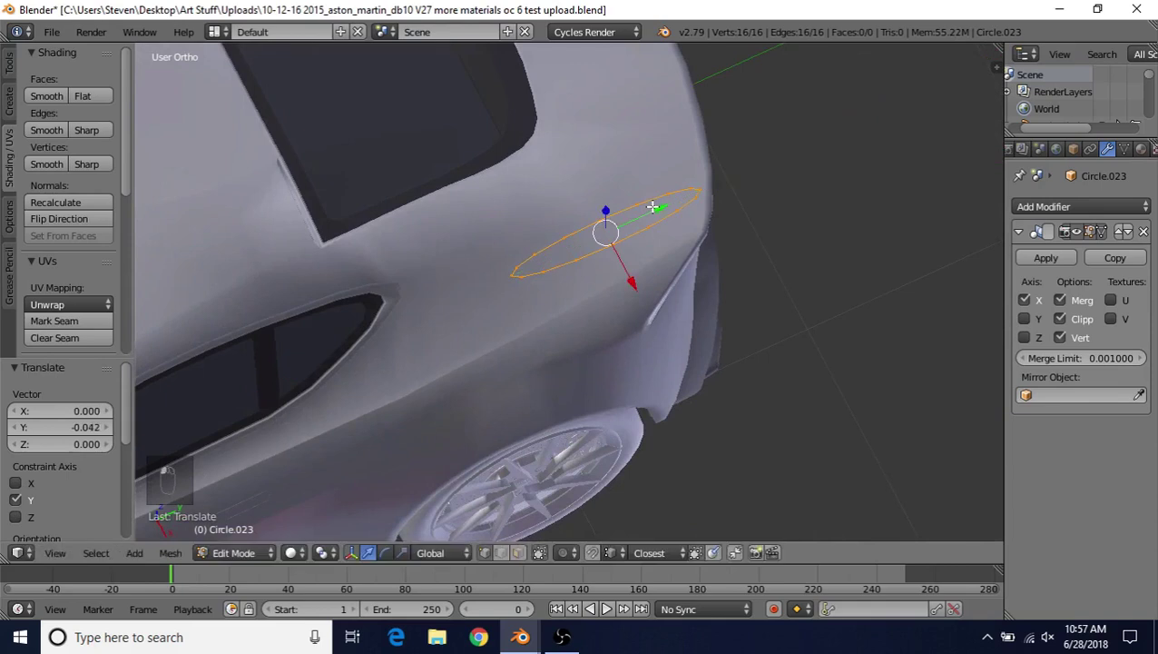
# Step: Rotate the oval 6.4° about the Z axis to follow the side of the rear deck
pyautogui.moveTo(676, 199); pyautogui.dragTo(709, 227, button='middle')
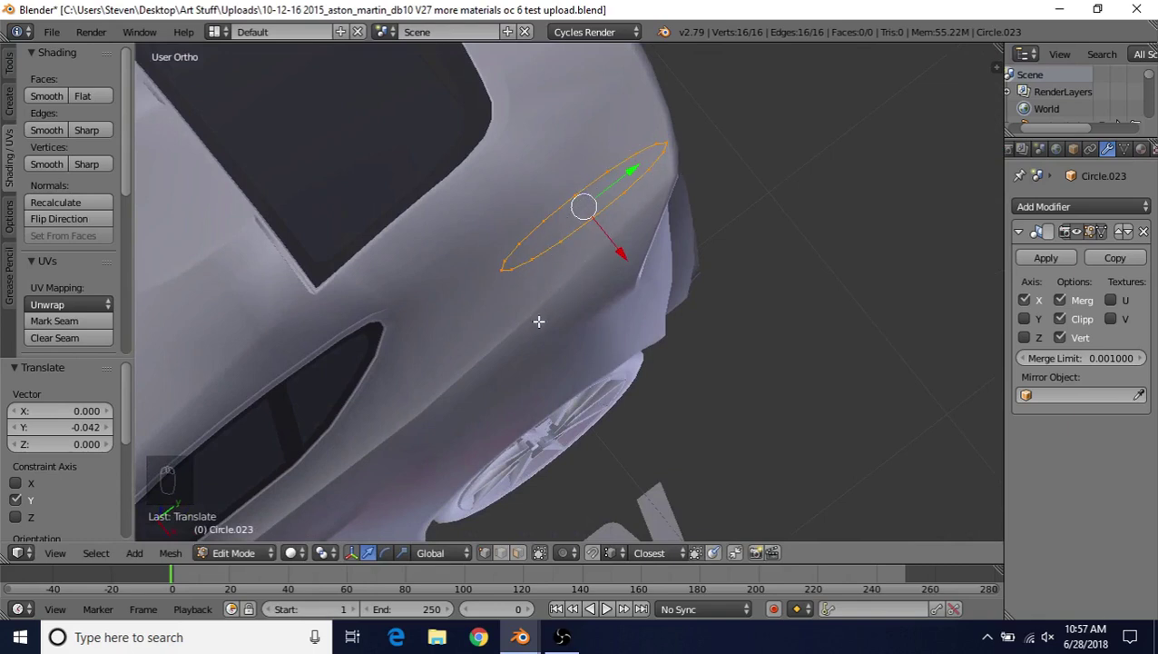
pyautogui.press('r')
pyautogui.press('z')
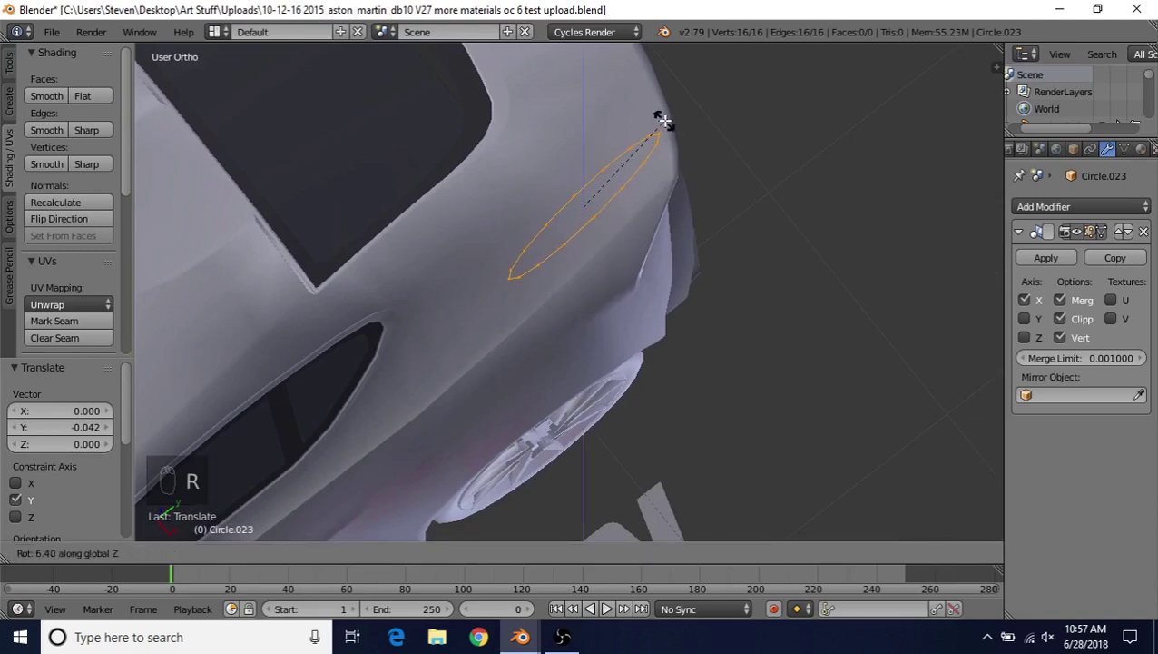
pyautogui.click(664, 122)
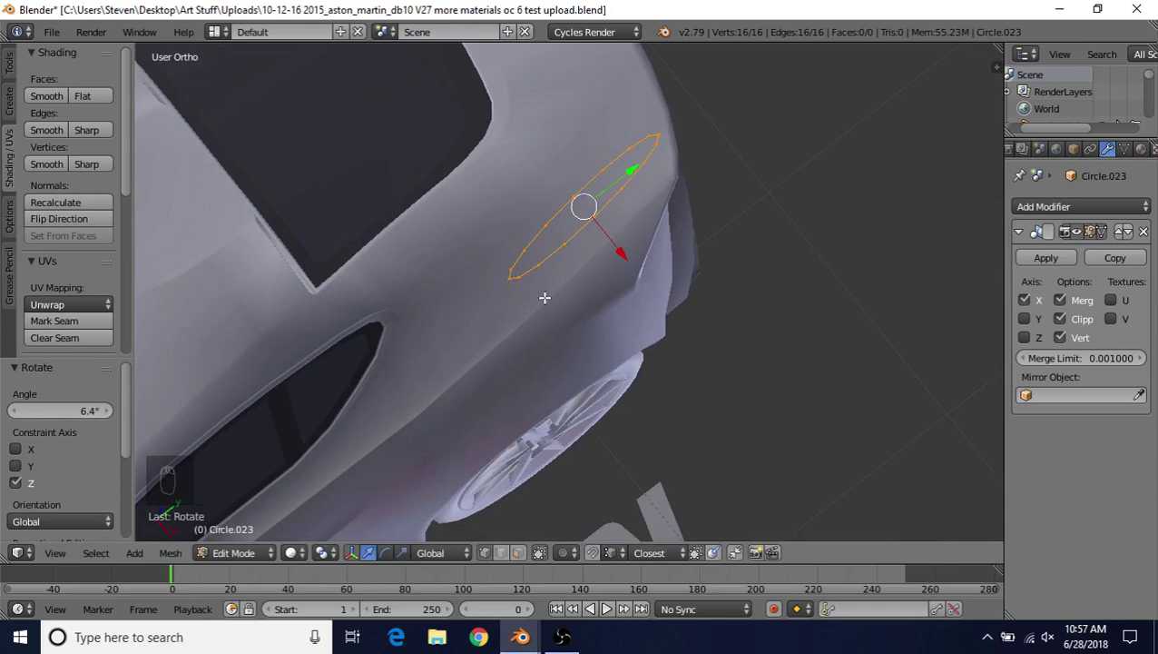
# Step: Fill the selected oval outline with a face
pyautogui.moveTo(626, 236); pyautogui.dragTo(637, 209, button='middle')
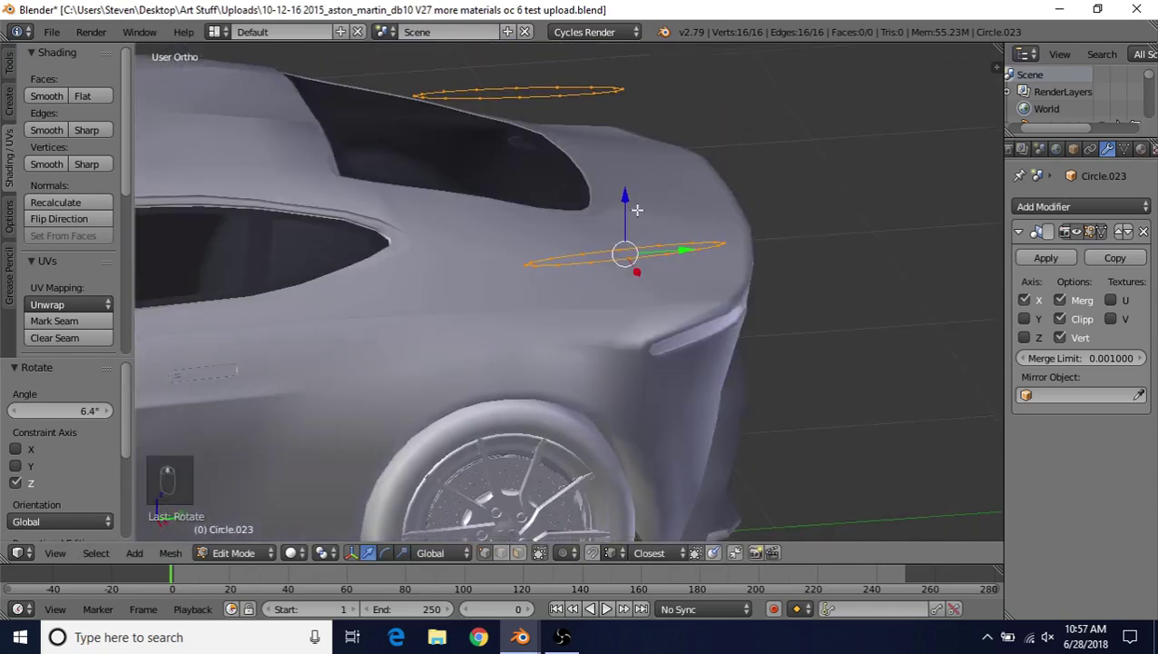
pyautogui.scroll(2, 636, 286)
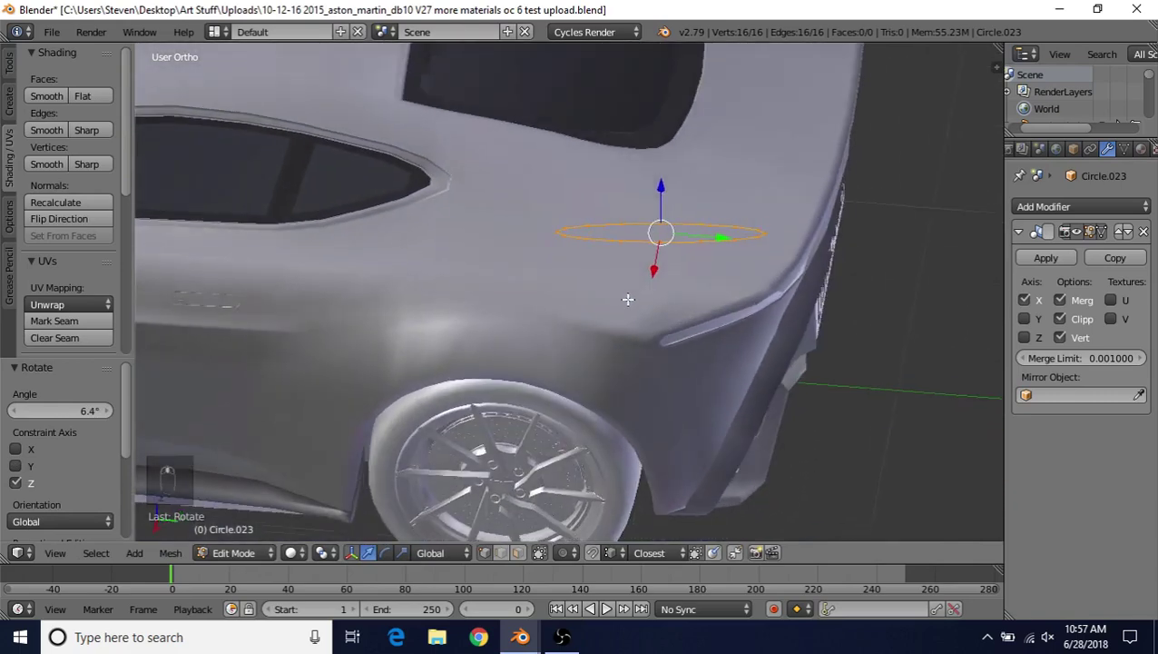
pyautogui.moveTo(625, 299); pyautogui.dragTo(497, 313, button='middle')
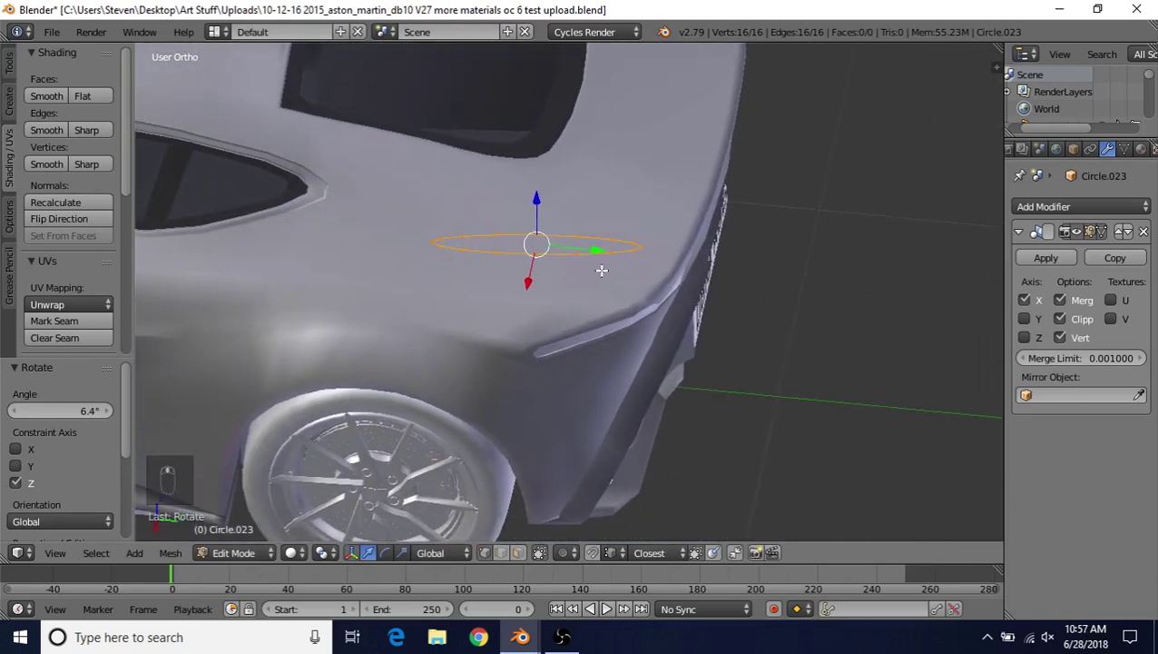
pyautogui.press('f')
# Step: Adjust the oval face's height along Z, lowering it into the deck and then raising it 0.196 to sit above the body
pyautogui.moveTo(505, 284); pyautogui.dragTo(550, 247, button='middle')
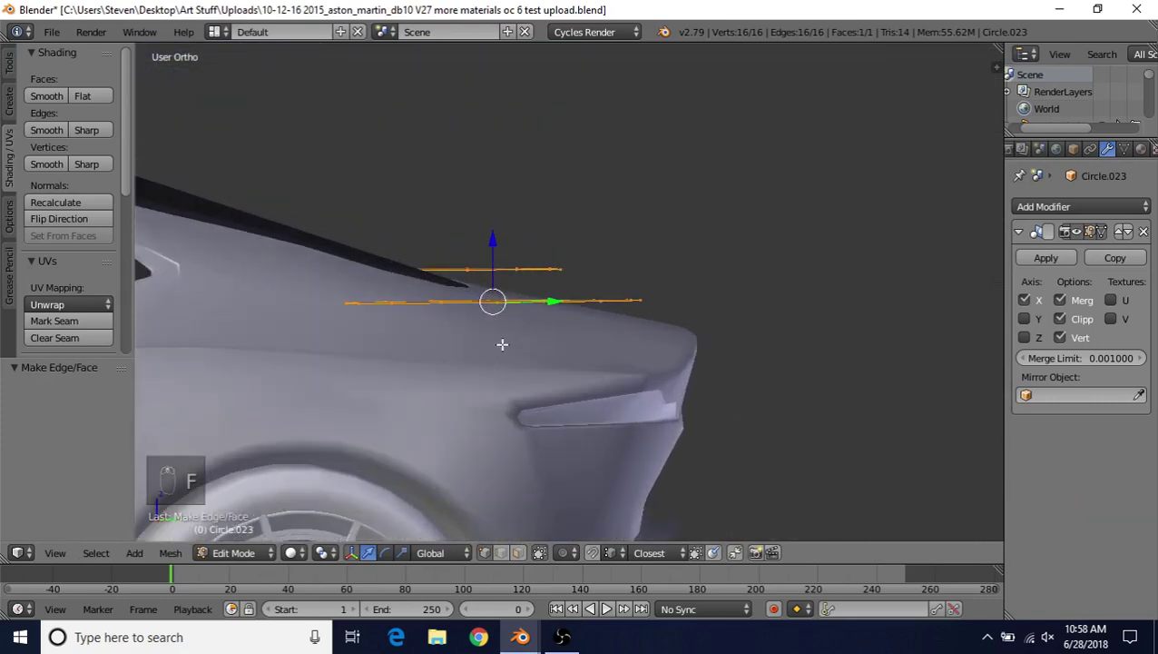
pyautogui.press('g')
pyautogui.press('z')
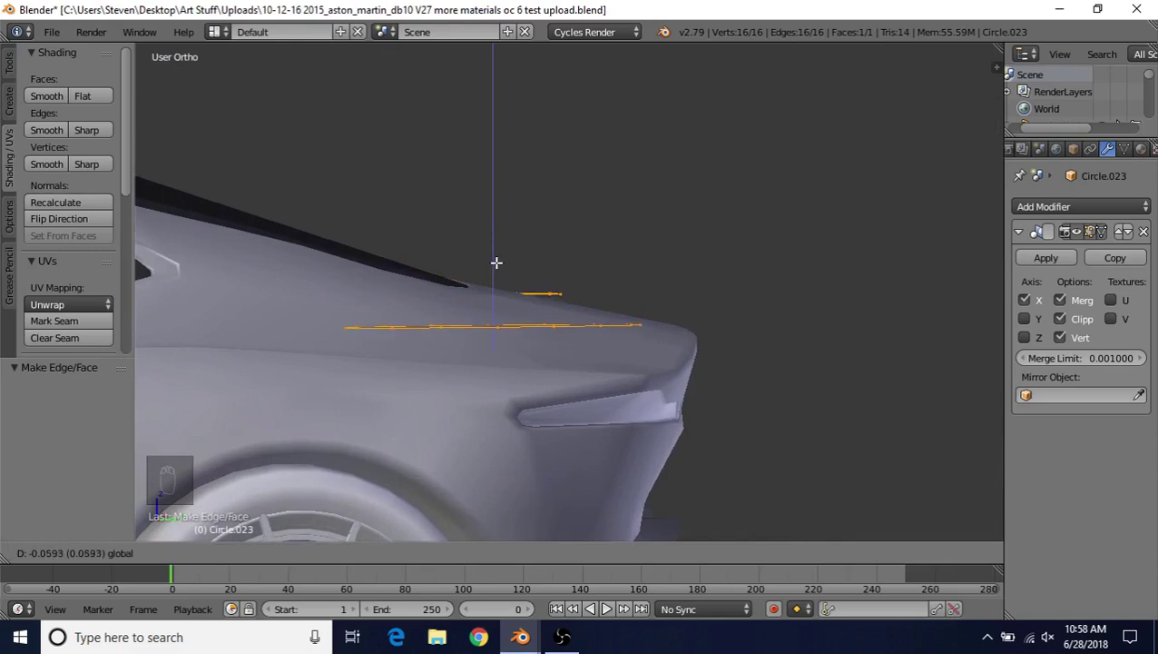
pyautogui.click(496, 263)
pyautogui.press('g')
pyautogui.press('z')
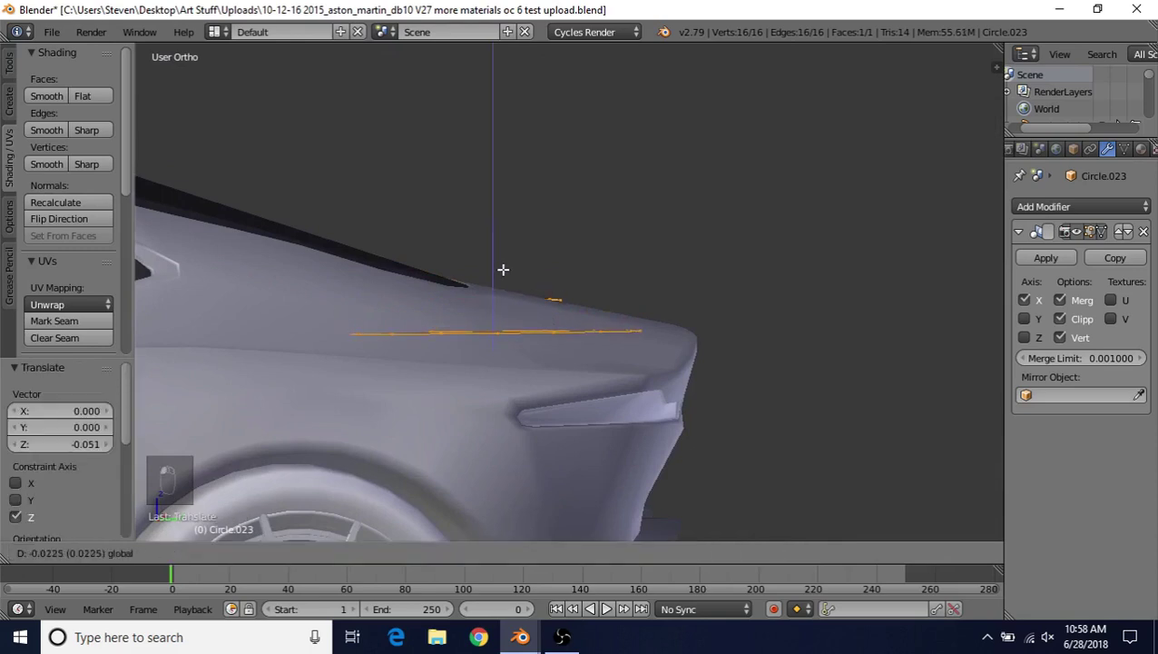
pyautogui.click(506, 294)
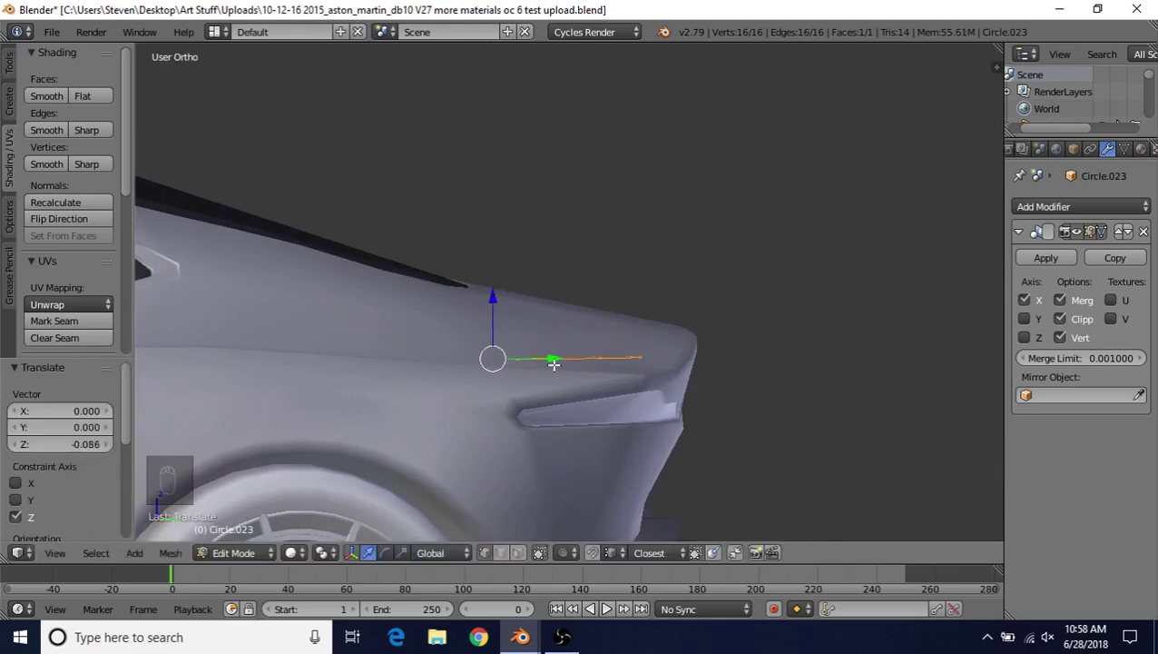
pyautogui.press('g')
pyautogui.press('z')
pyautogui.click(500, 217)
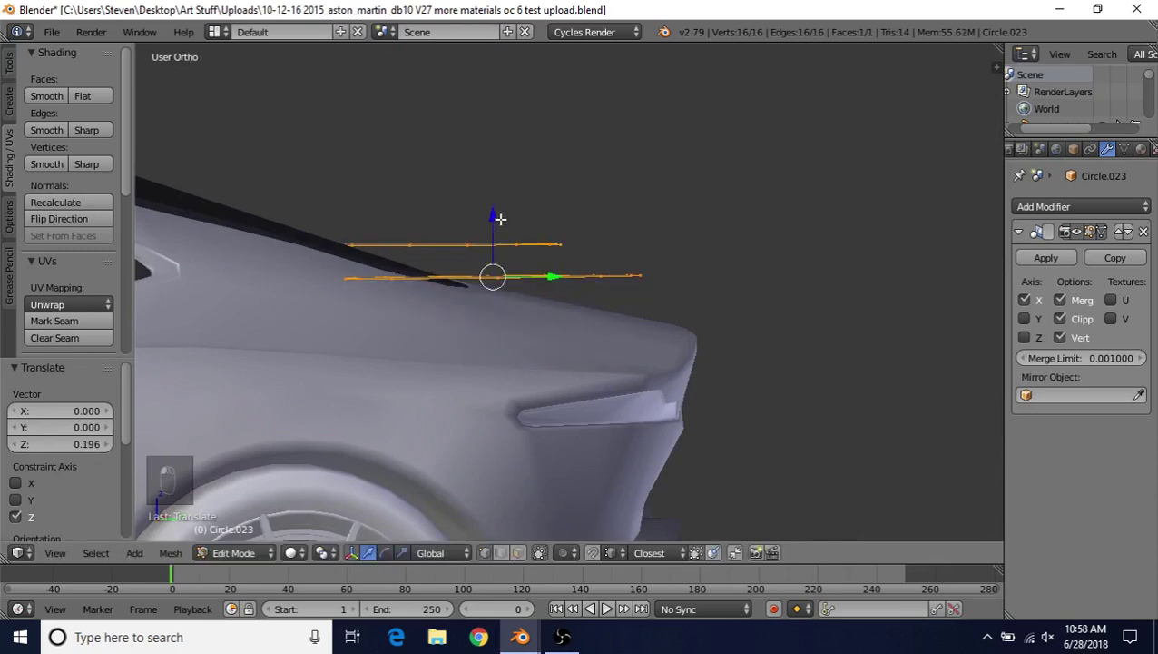
# Step: Add a Shrinkwrap modifier to the oval with the car body as its target
pyautogui.moveTo(575, 318); pyautogui.dragTo(617, 295, button='middle')
pyautogui.click(1050, 209)
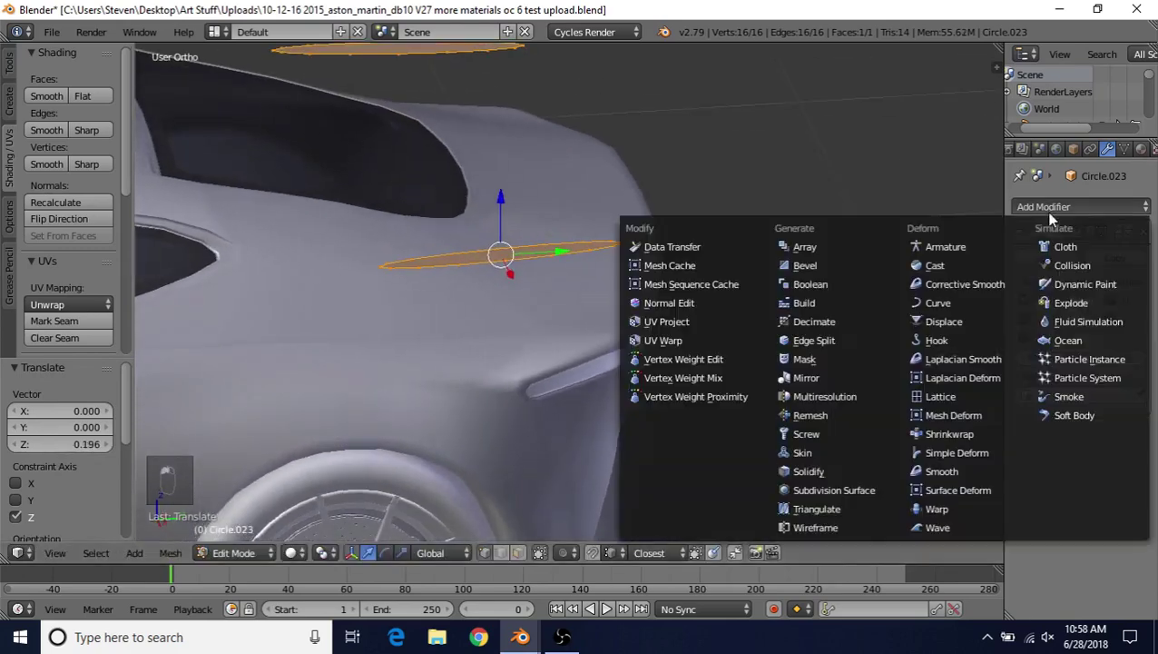
pyautogui.click(954, 434)
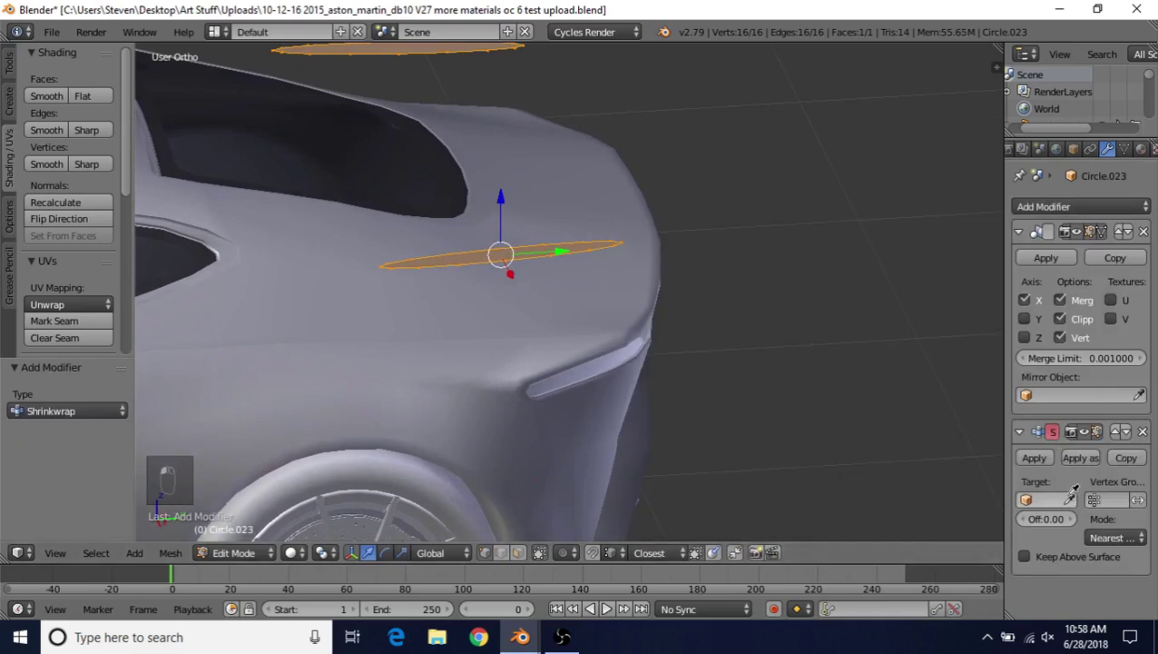
pyautogui.click(1070, 498)
pyautogui.click(436, 378)
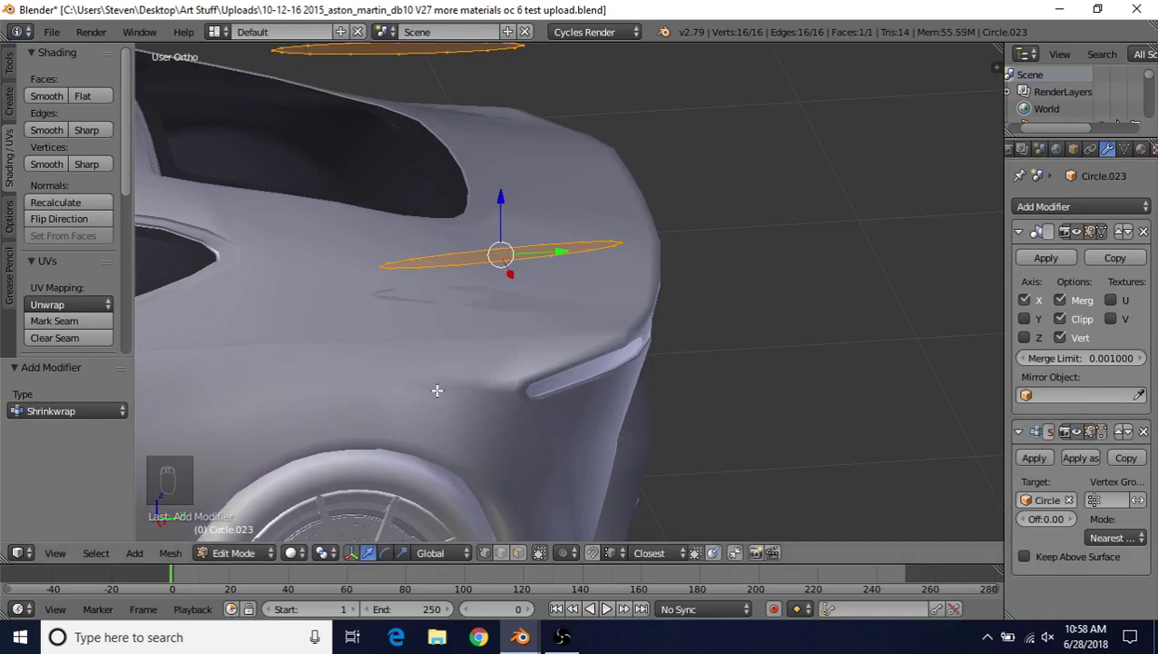
# Step: Set the Shrinkwrap mode to Project along the Z axis, with the negative direction enabled as well
pyautogui.click(1116, 537)
pyautogui.click(1122, 502)
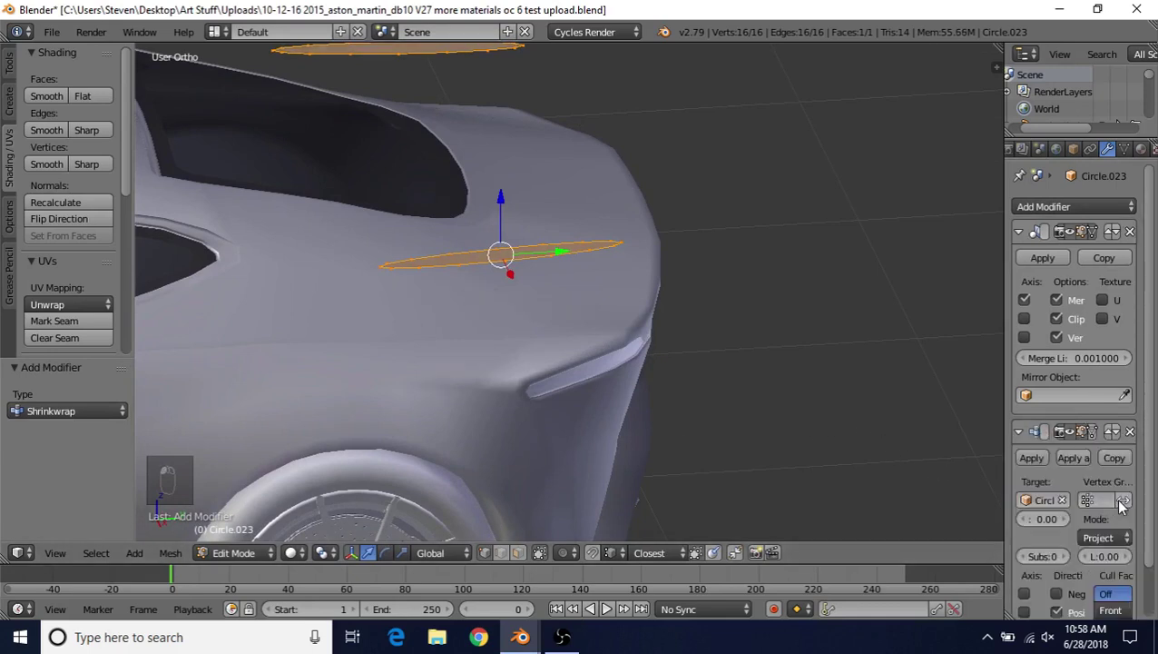
pyautogui.scroll(-2, 1091, 510)
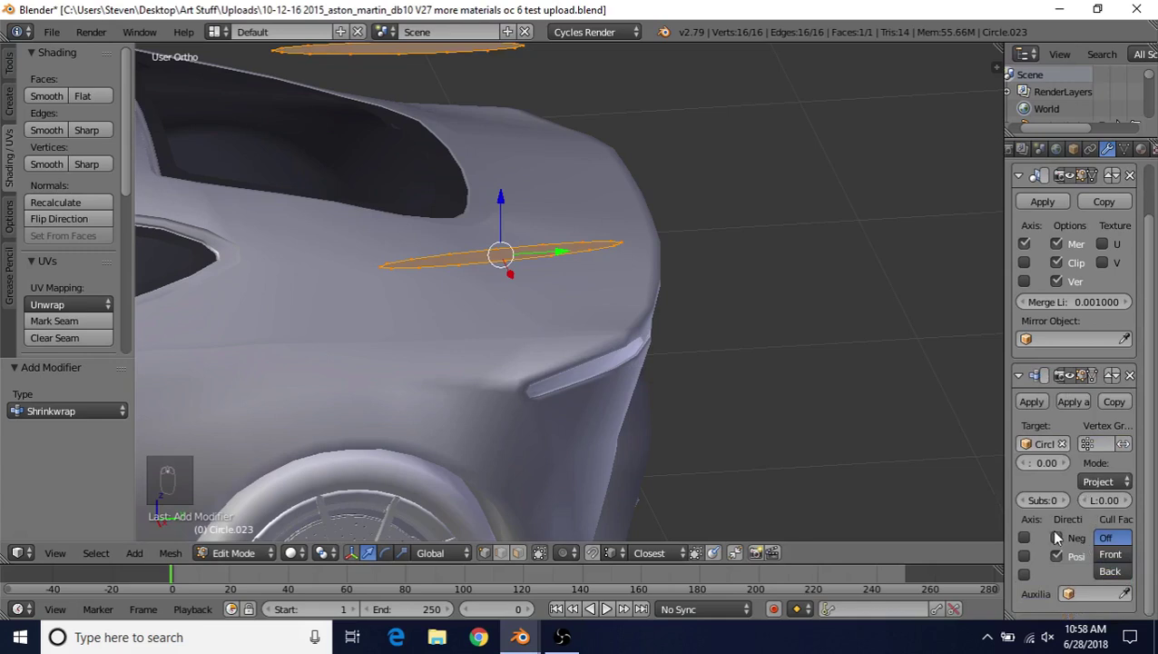
pyautogui.click(1055, 536)
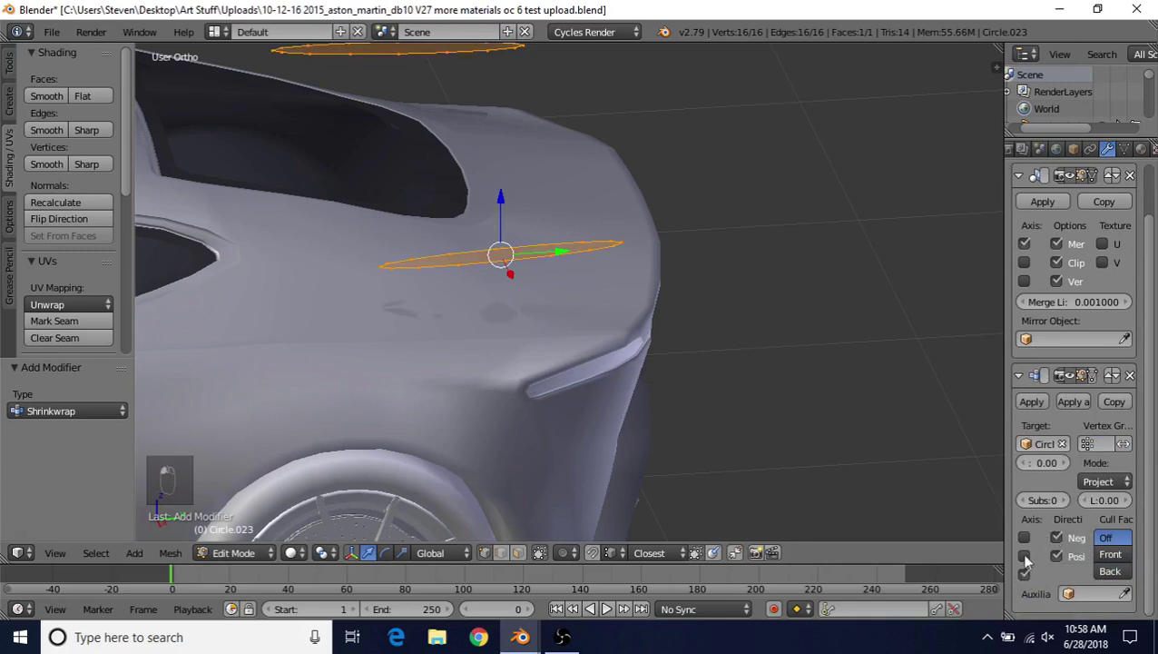
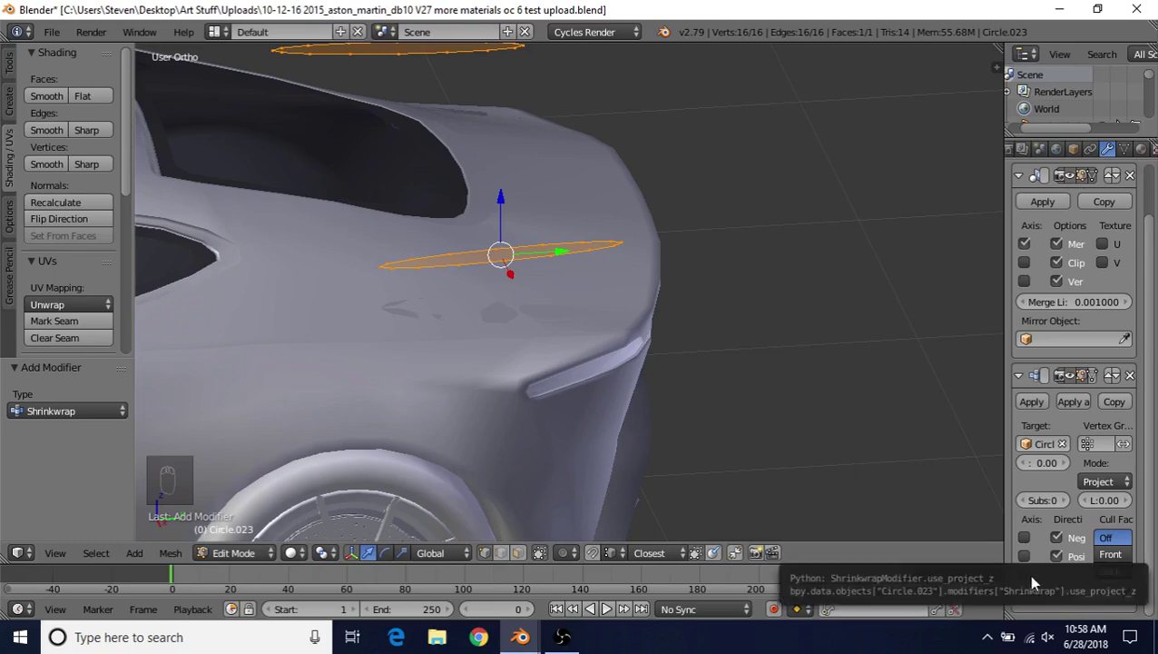
# Step: Switch to Object Mode and apply the Shrinkwrap modifier to the oval
pyautogui.press('Tab')
pyautogui.moveTo(461, 291); pyautogui.dragTo(509, 304, button='middle')
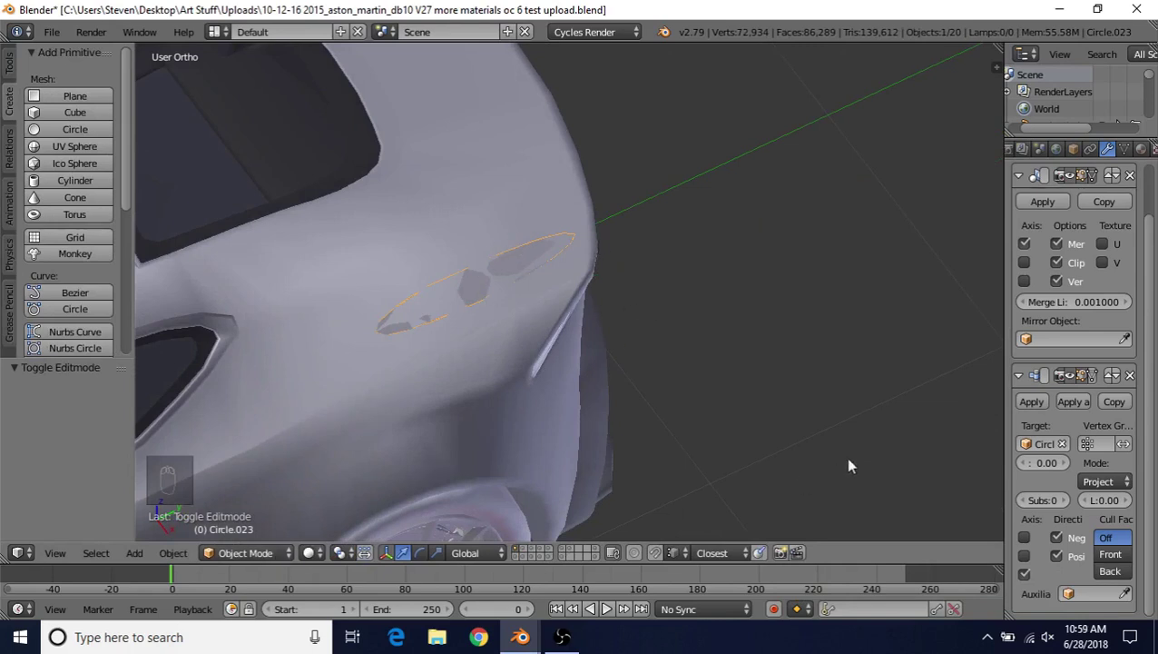
pyautogui.click(1040, 405)
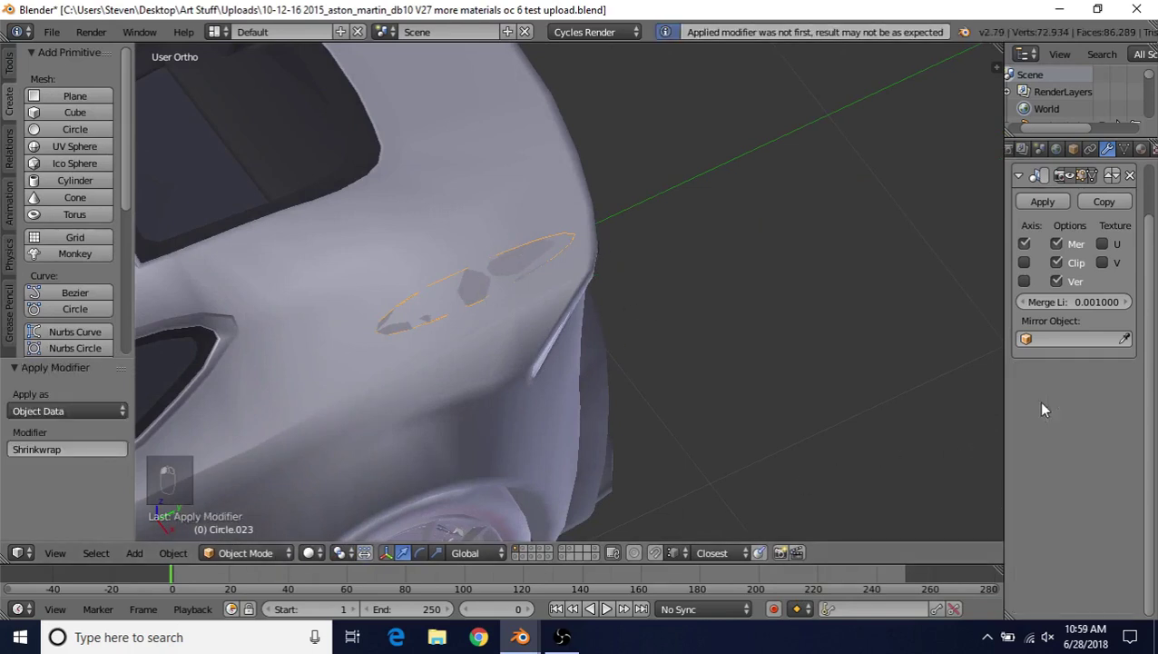
# Step: Return to Edit Mode, extrude the projected oval face and lift it slightly along Z to form a thin base
pyautogui.press('Tab')
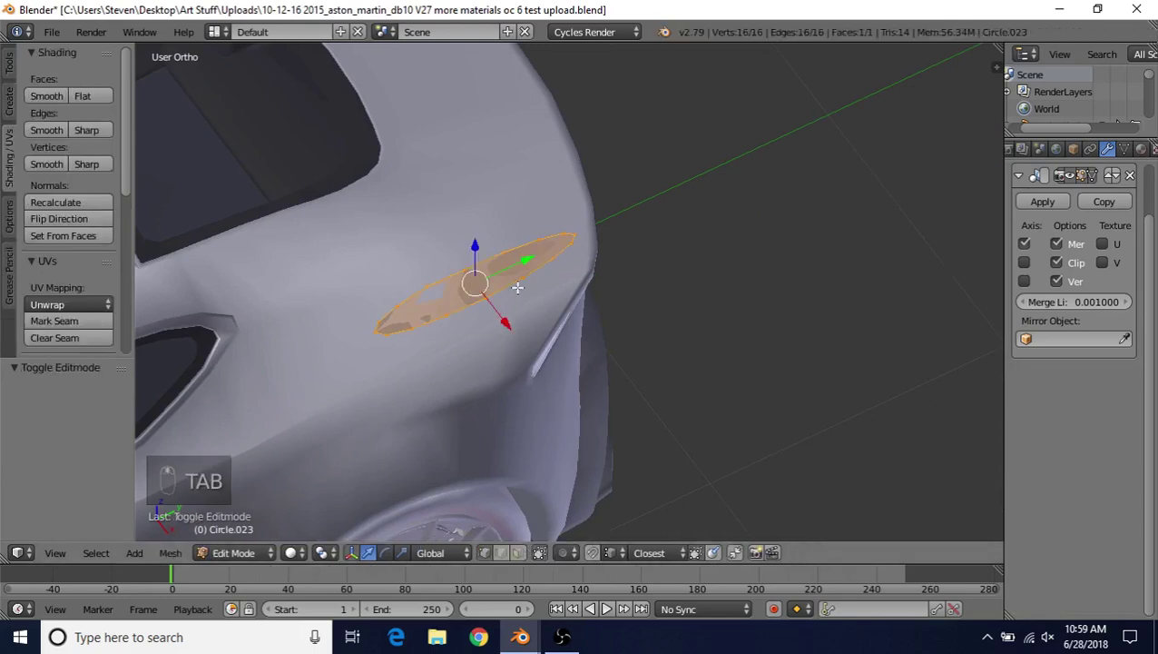
pyautogui.moveTo(517, 287); pyautogui.dragTo(532, 235, button='middle')
pyautogui.press('e')
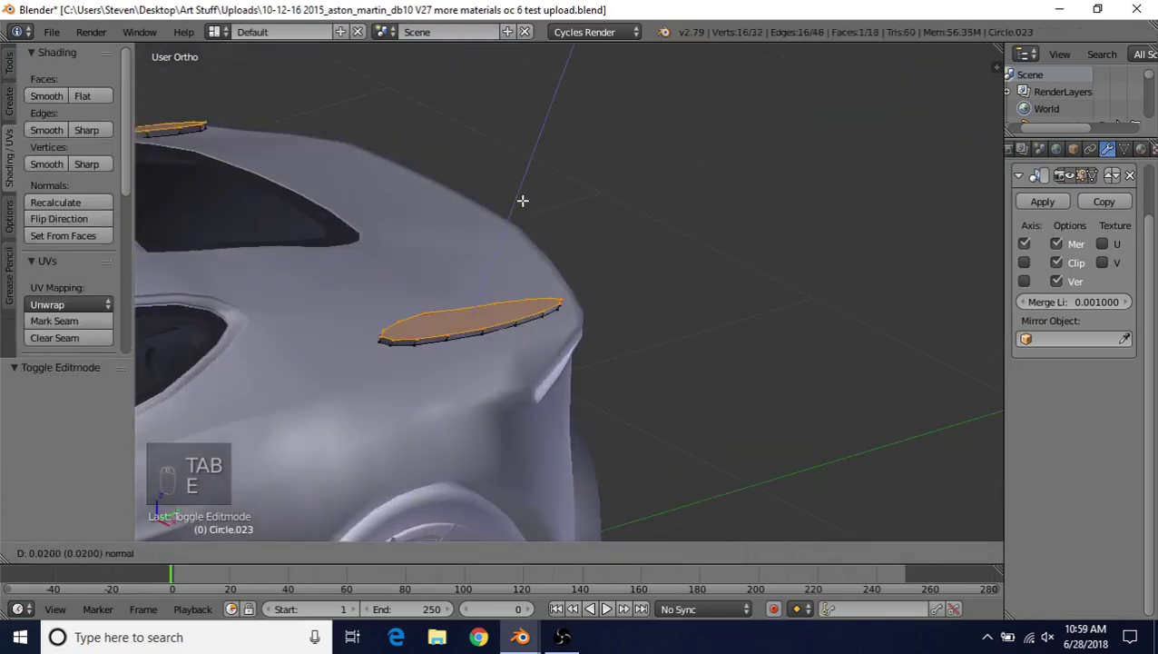
pyautogui.rightClick(473, 256)
pyautogui.hotkey('ctrl', 'z')
pyautogui.hotkey('ctrl', 'z')
pyautogui.hotkey('ctrl', 'z')
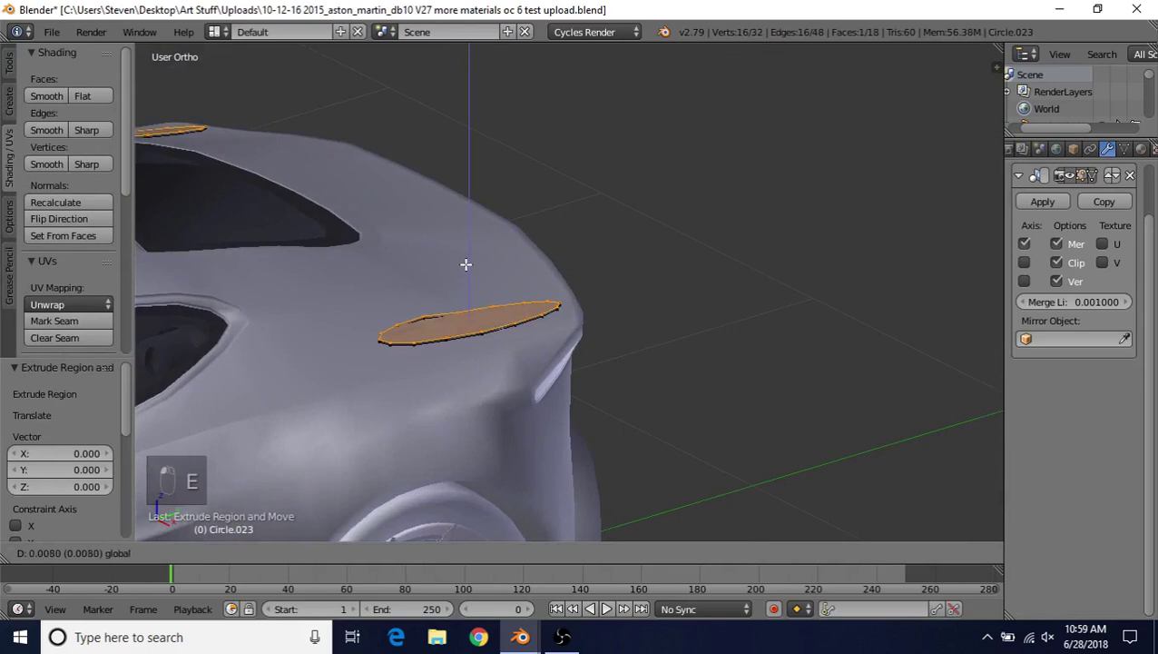
pyautogui.hotkey('ctrl', 'shift', 'z')
# Step: Inset the base's top face by about 0.016 and raise the inner face 0.012 along Z
pyautogui.press('i')
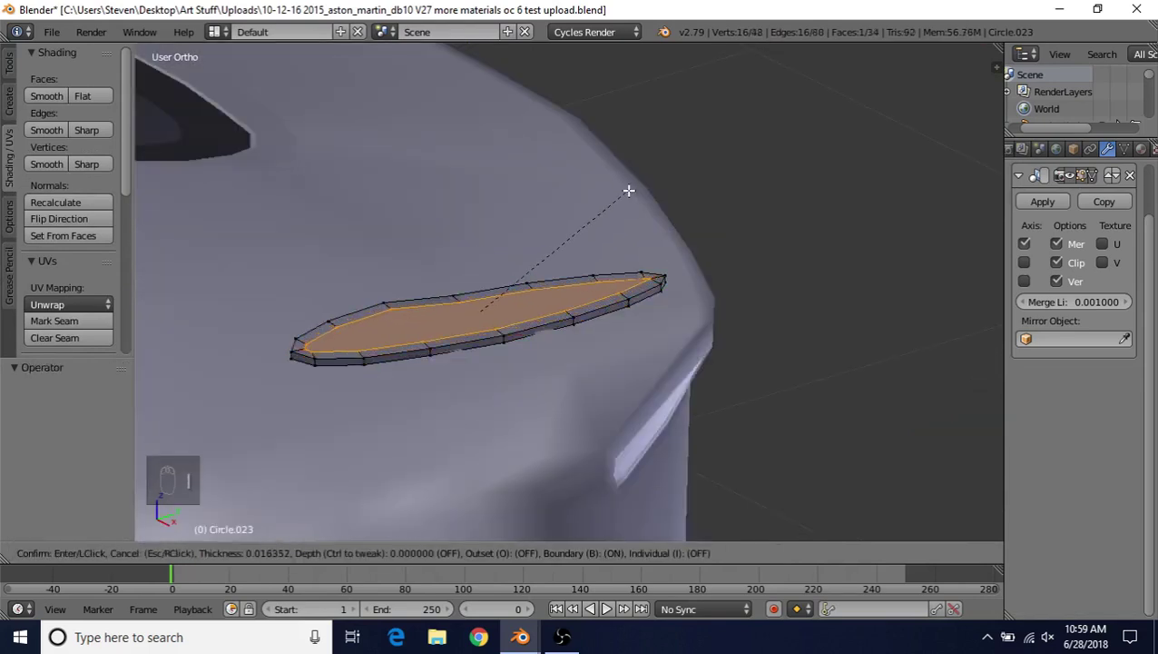
pyautogui.click(629, 191)
pyautogui.moveTo(543, 247); pyautogui.dragTo(494, 261, button='middle')
pyautogui.moveTo(466, 268); pyautogui.dragTo(465, 259)
# Step: Extrude the inner face 0.356 up along Z into a tall support and scale its top face to 0.292
pyautogui.press('e')
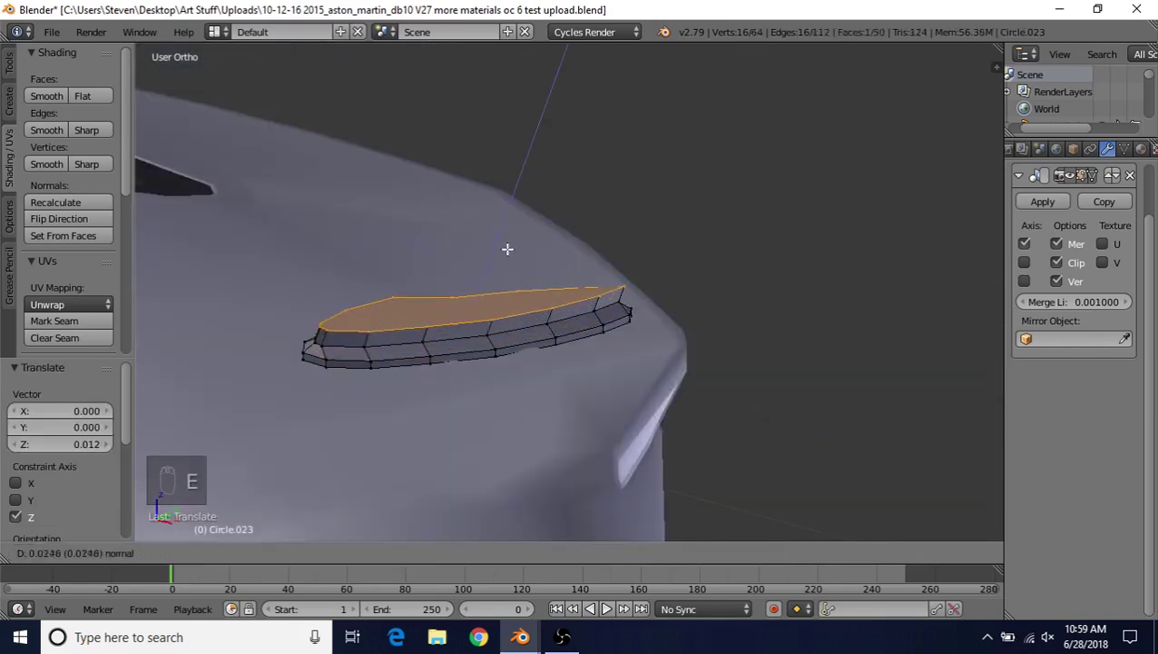
pyautogui.rightClick(518, 240)
pyautogui.moveTo(517, 241); pyautogui.dragTo(491, 276, button='middle')
pyautogui.moveTo(495, 257); pyautogui.dragTo(519, 84)
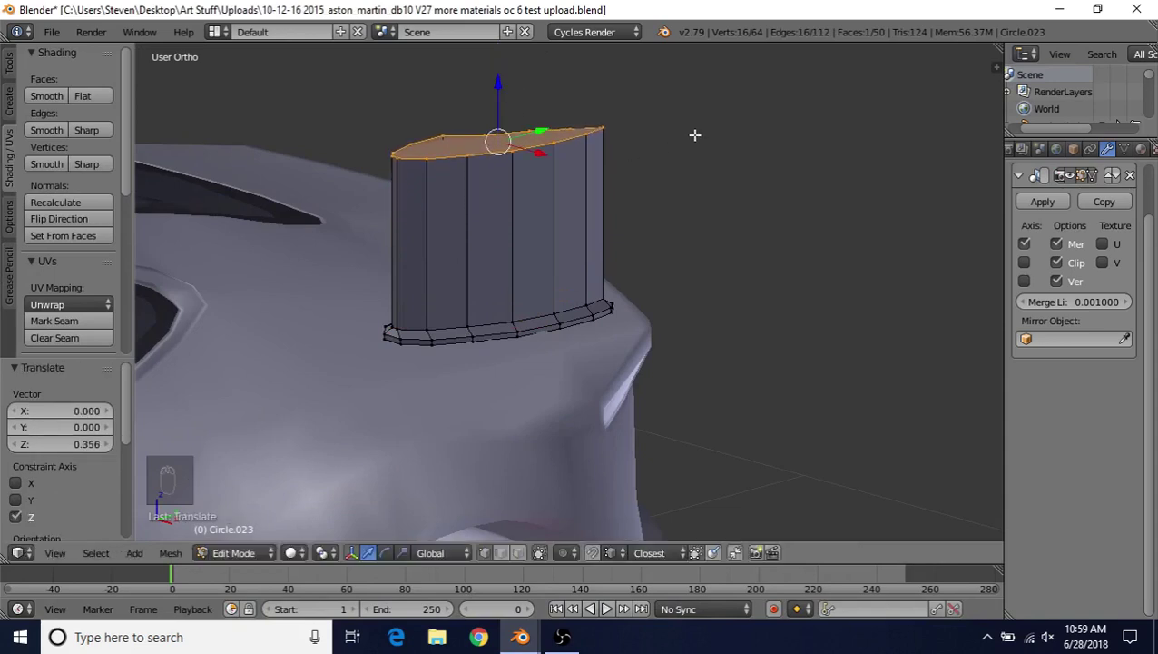
pyautogui.press('s')
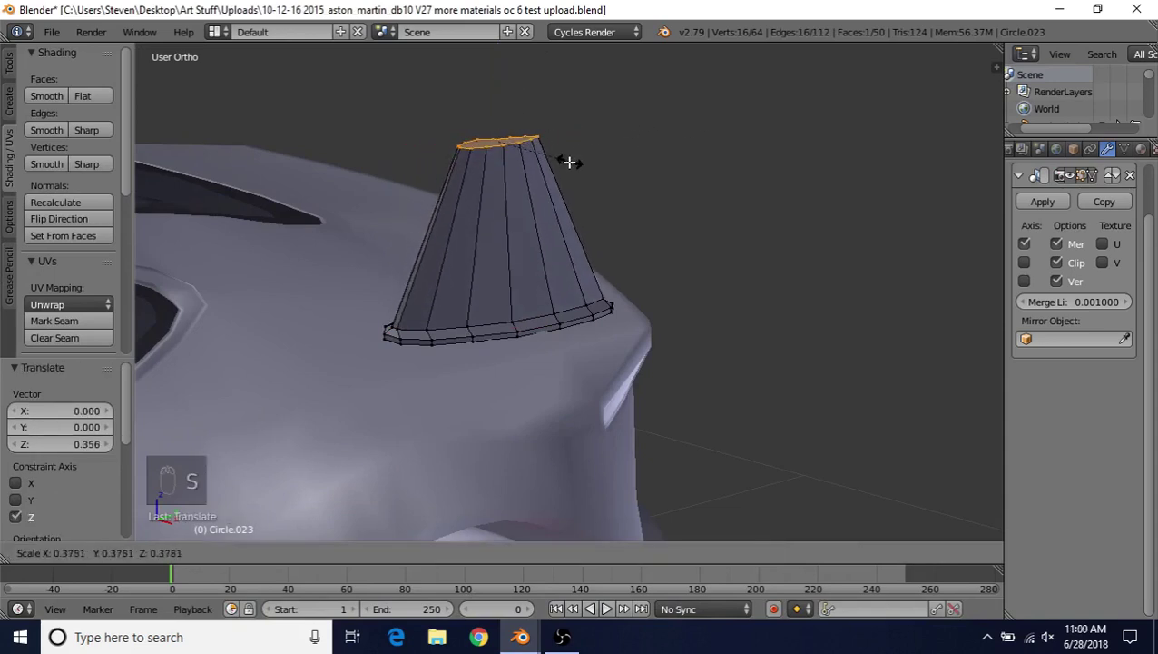
pyautogui.click(551, 168)
# Step: Flatten the support's top face by scaling it to 0 along Z
pyautogui.moveTo(584, 238); pyautogui.dragTo(572, 350, button='middle')
pyautogui.scroll(2, 563, 251)
pyautogui.write('s')
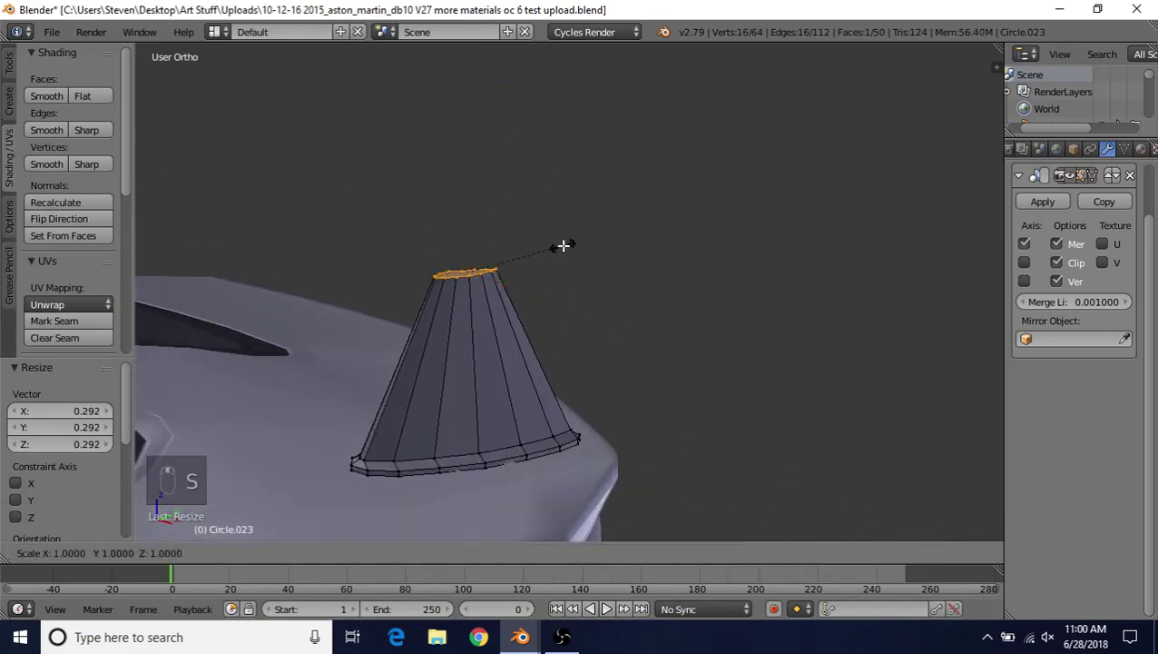
pyautogui.write('z')
pyautogui.write('0')
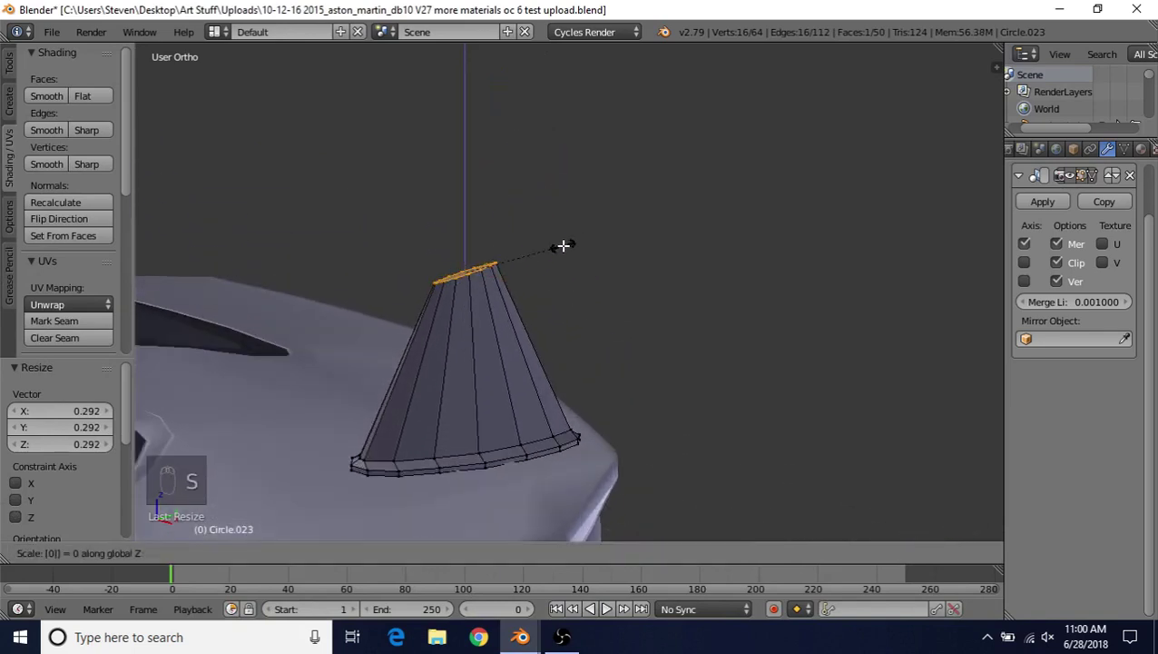
pyautogui.click(563, 245)
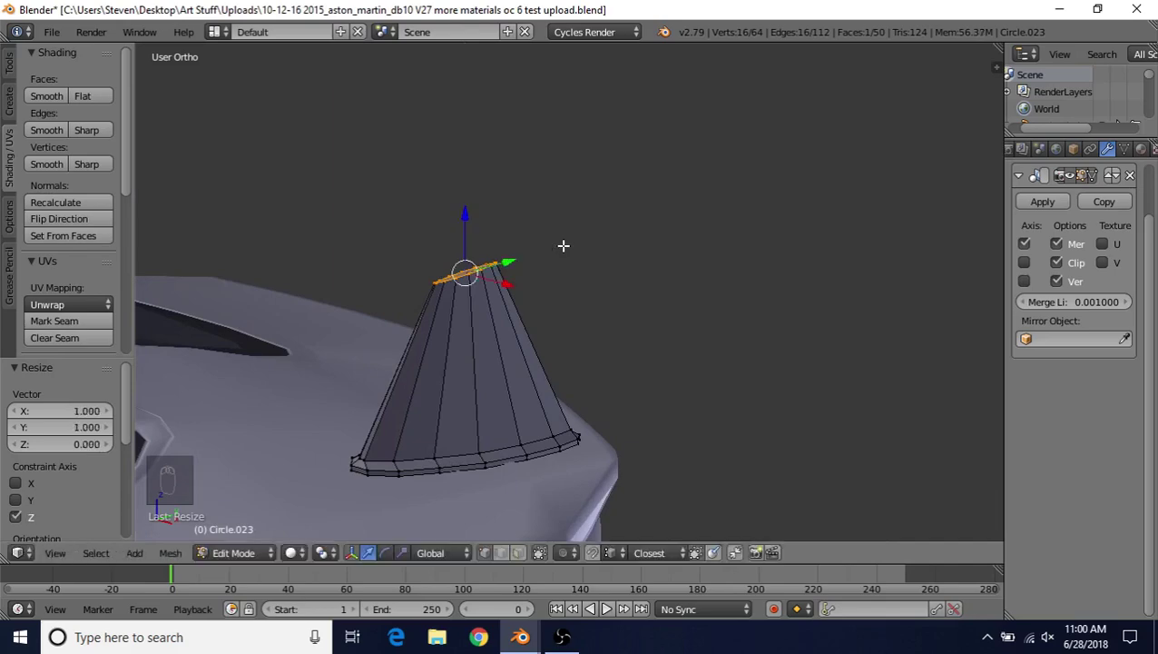
# Step: Move the support's flattened top face 0.145 along Y and scale it down slightly
pyautogui.press('g')
pyautogui.press('y')
pyautogui.click(519, 258)
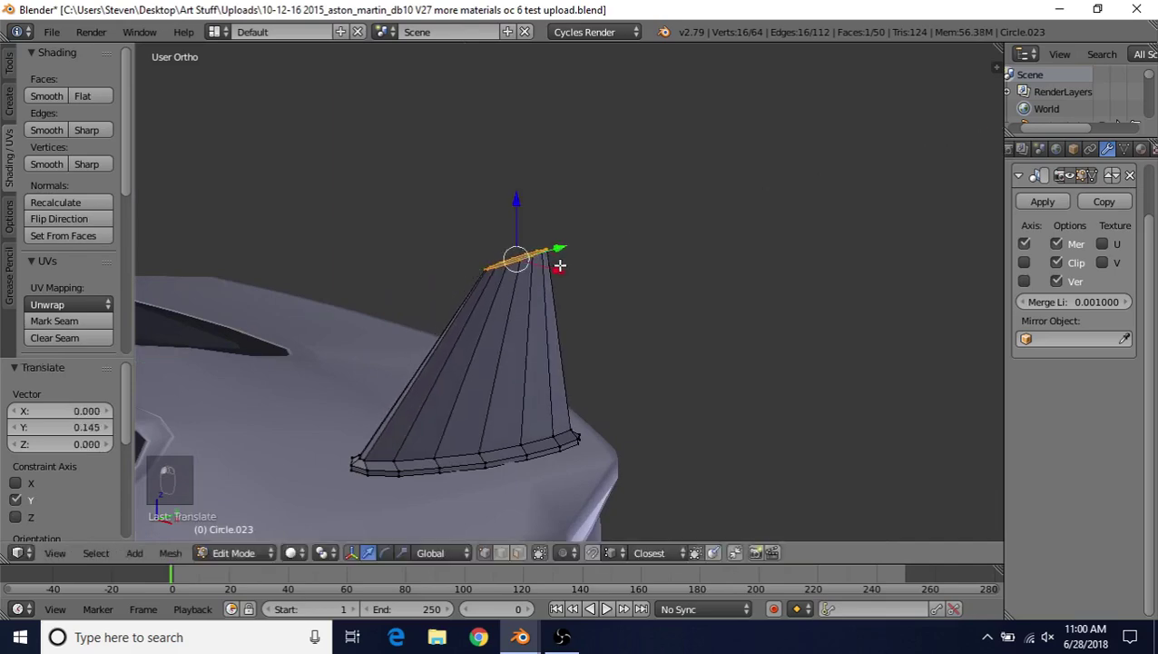
pyautogui.moveTo(520, 258); pyautogui.dragTo(452, 264, button='middle')
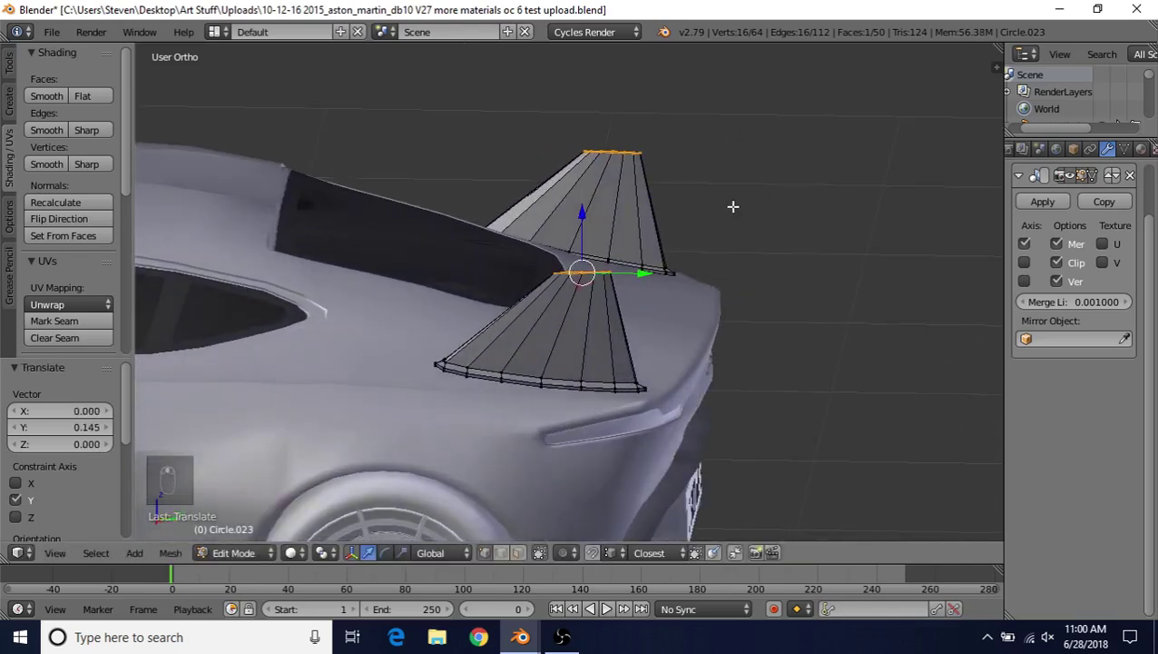
pyautogui.press('s')
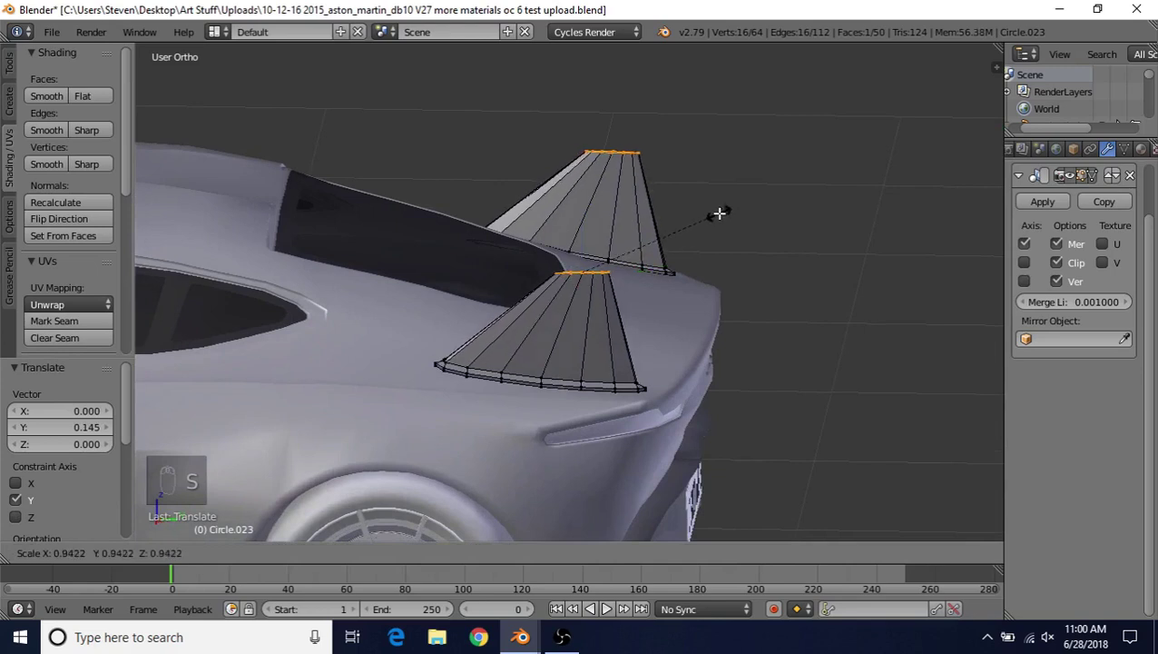
pyautogui.click(718, 212)
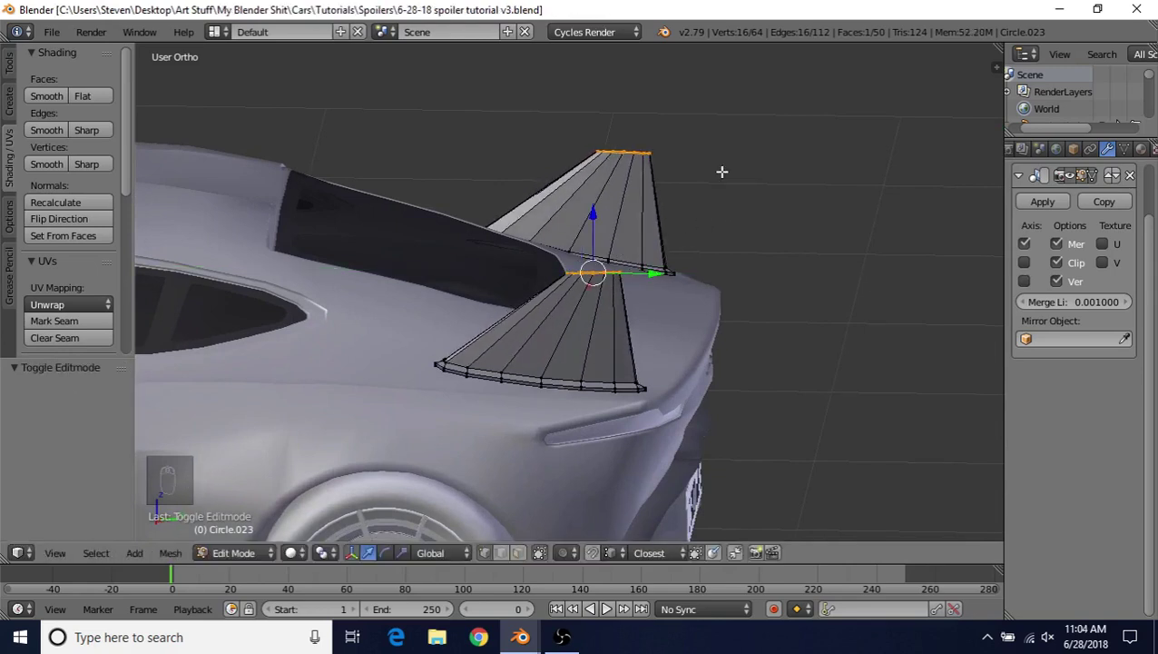
# Step: Extrude the support's top face in place and raise the new face 0.025 along Z
pyautogui.press('e')
pyautogui.rightClick(708, 166)
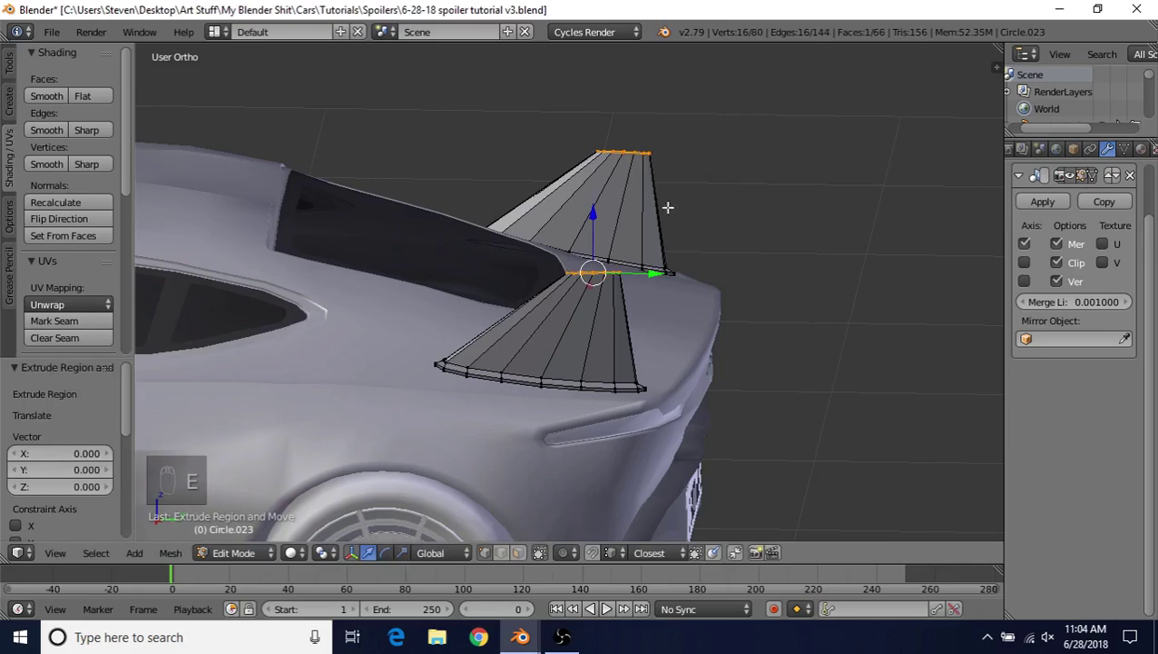
pyautogui.moveTo(669, 207); pyautogui.dragTo(549, 253, button='middle')
pyautogui.moveTo(643, 222); pyautogui.dragTo(652, 202)
pyautogui.keyDown('shift'); pyautogui.moveTo(653, 233); pyautogui.dragTo(494, 246, button='middle'); pyautogui.keyUp('shift')
pyautogui.scroll(3, 498, 251)
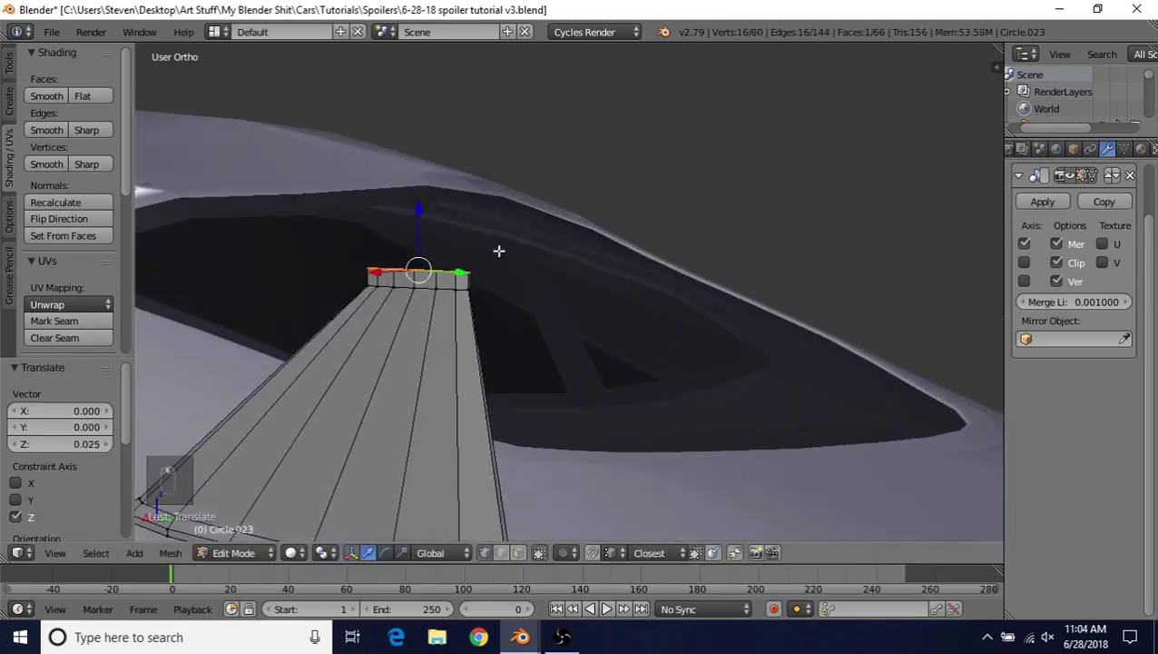
# Step: Rotate the extruded top face -90° about Y and shift it -0.025 along X toward the car's centre
pyautogui.write('ry')
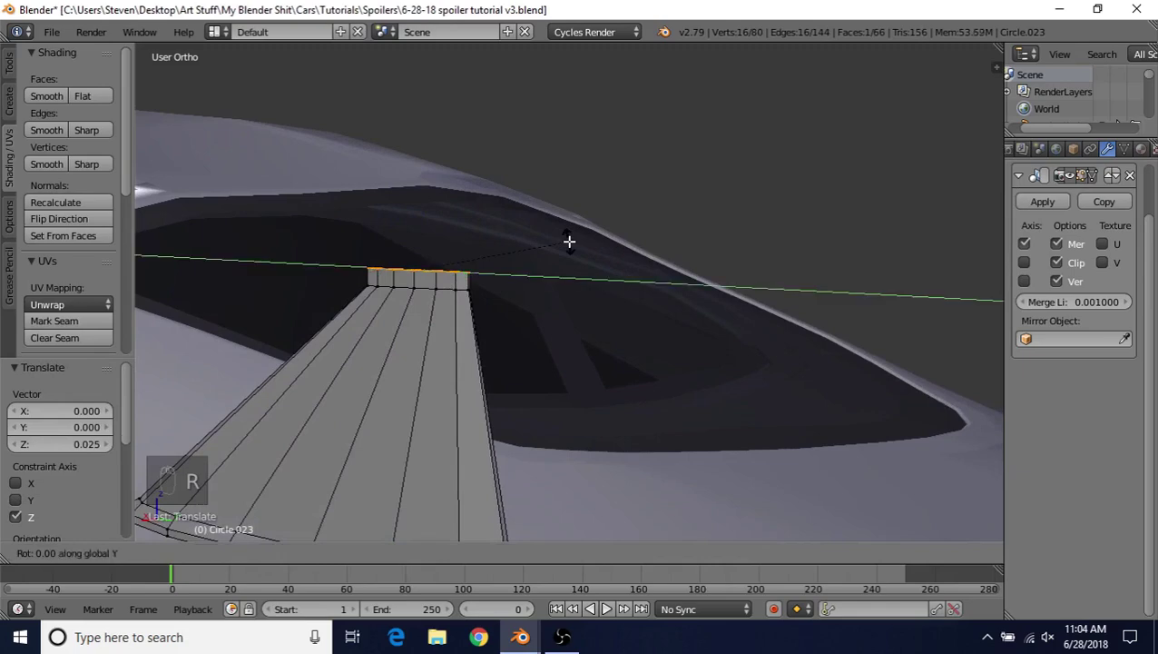
pyautogui.write('-90')
pyautogui.click(569, 241)
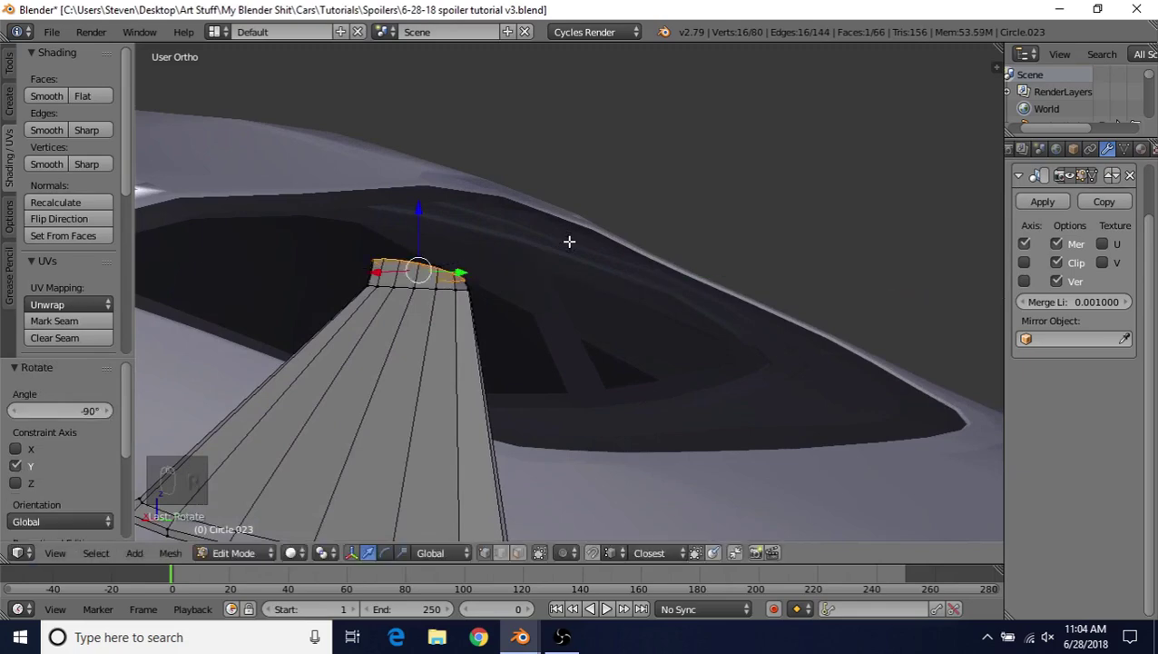
pyautogui.moveTo(514, 279); pyautogui.dragTo(407, 270, button='middle')
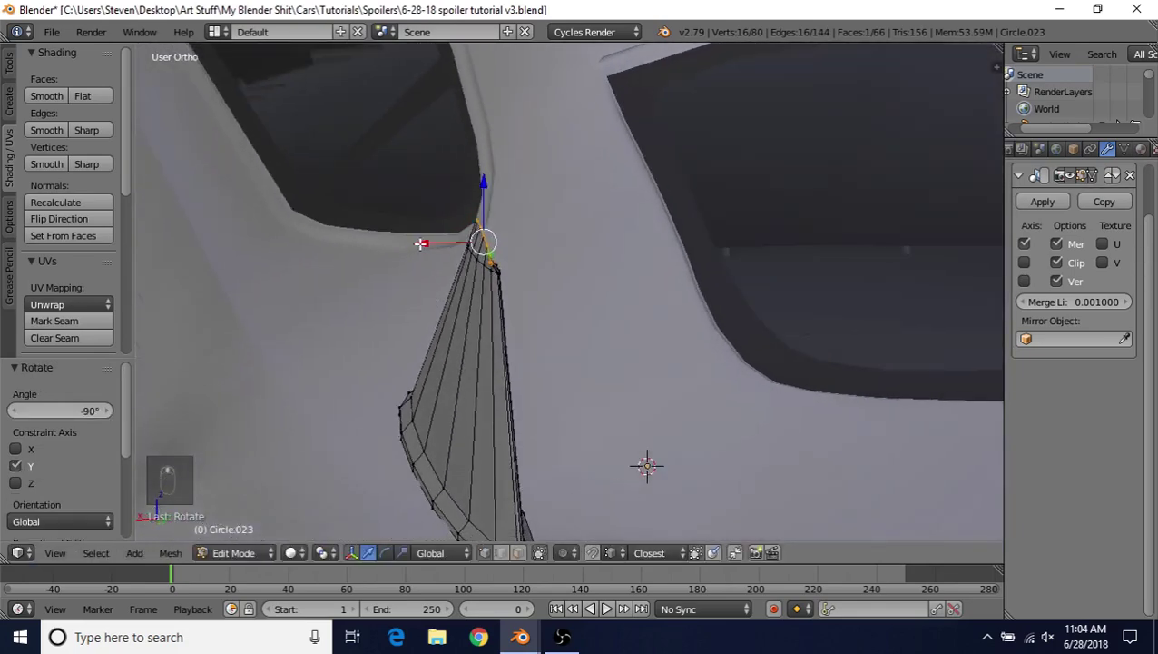
pyautogui.moveTo(421, 244); pyautogui.dragTo(442, 246)
pyautogui.moveTo(442, 246); pyautogui.dragTo(686, 240, button='middle')
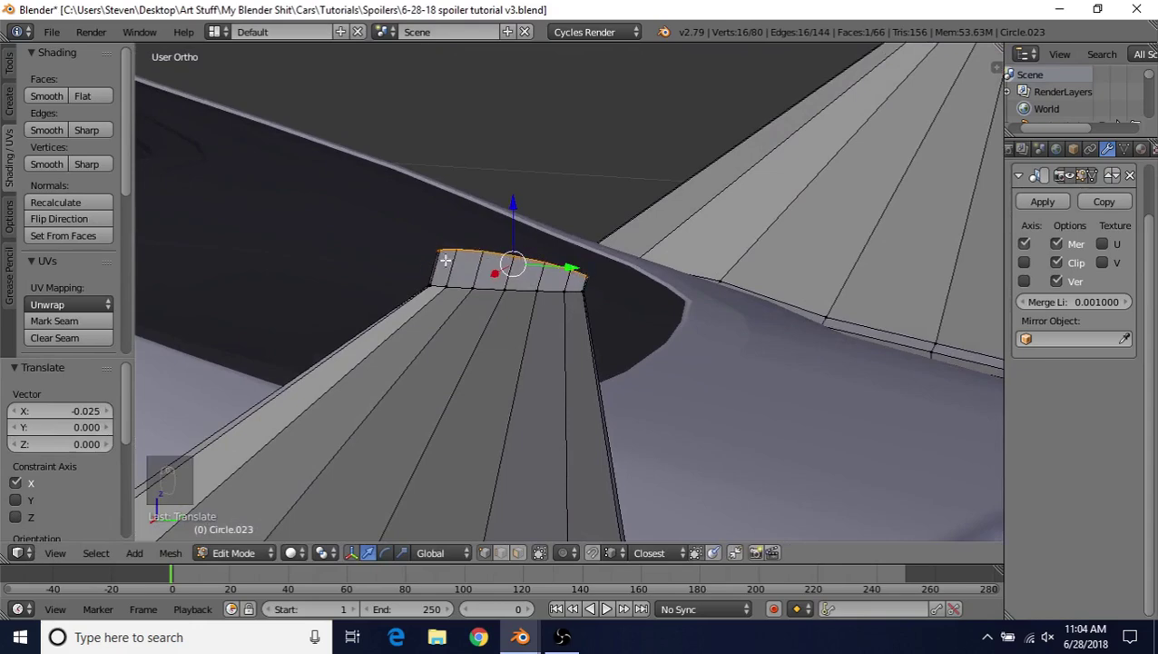
# Step: Rotate the inward-facing end face 7.17° about X and raise it 0.003 along Z
pyautogui.moveTo(513, 263); pyautogui.dragTo(674, 222, button='middle')
pyautogui.press('r')
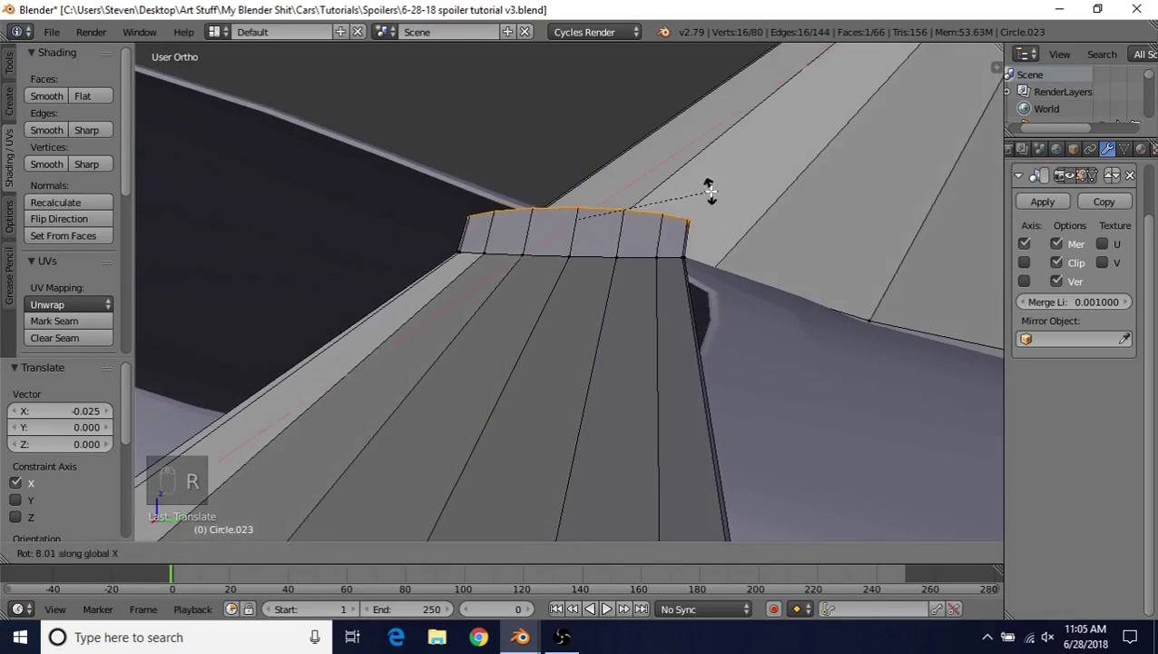
pyautogui.click(712, 193)
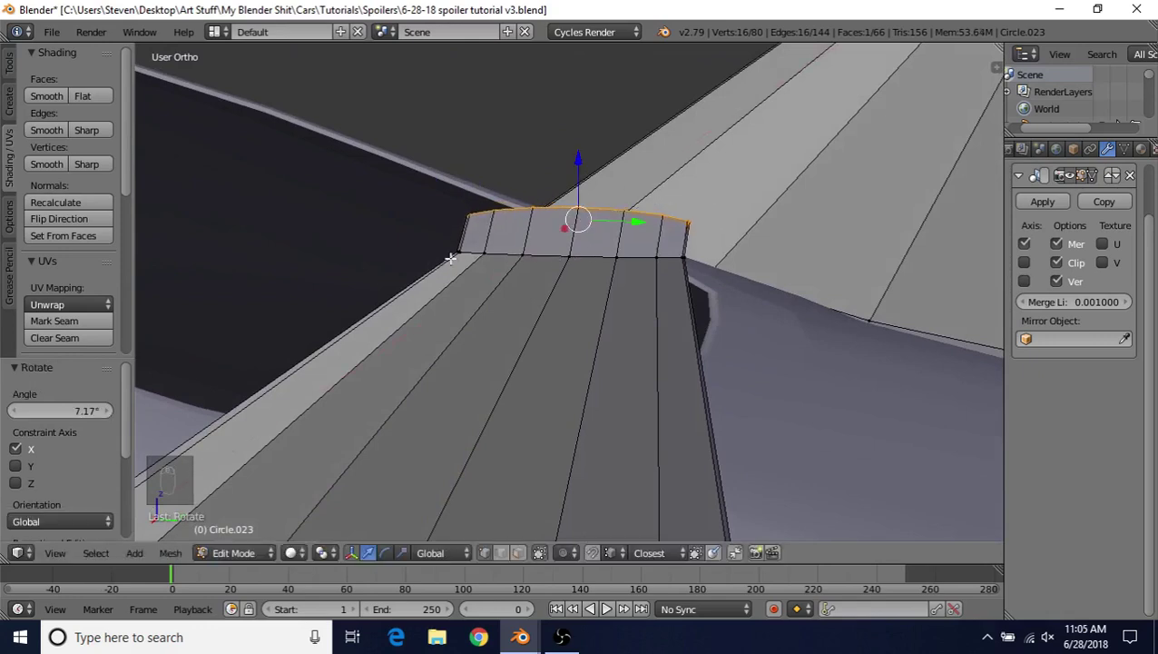
pyautogui.moveTo(568, 168); pyautogui.dragTo(579, 165)
pyautogui.moveTo(629, 305); pyautogui.dragTo(608, 211, button='middle')
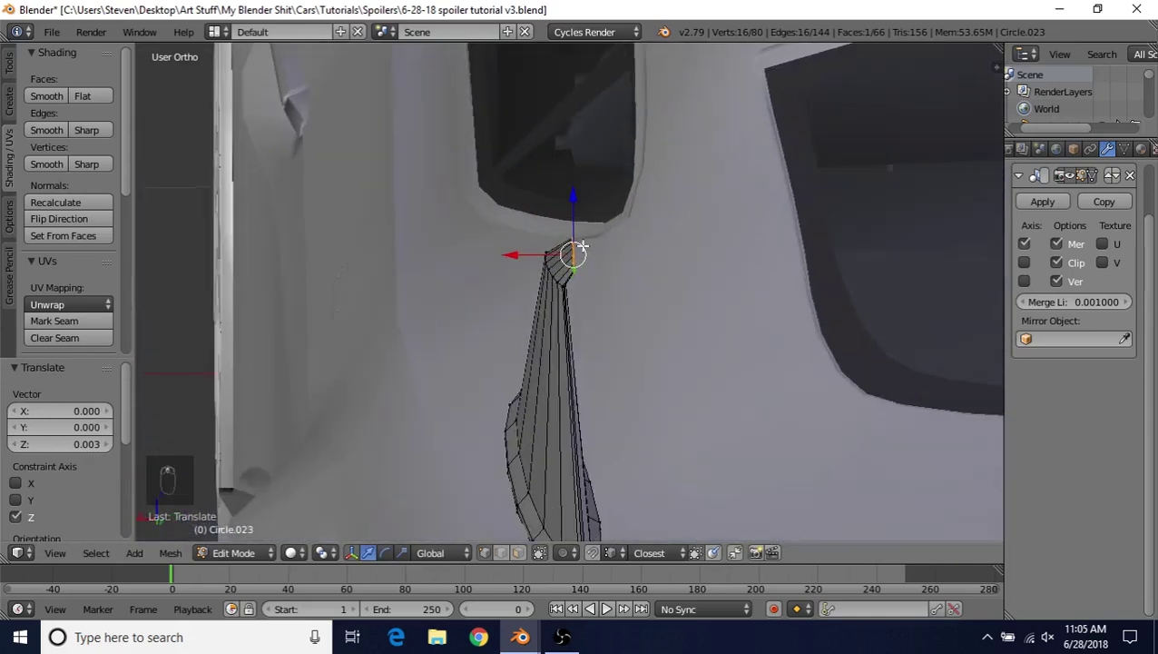
# Step: Extrude the end face -0.761 along X to the mirror centre line and delete the face there
pyautogui.moveTo(514, 255); pyautogui.dragTo(771, 253)
pyautogui.press('e')
pyautogui.rightClick(643, 136)
pyautogui.scroll(-3, 636, 272)
pyautogui.moveTo(635, 272); pyautogui.dragTo(885, 254)
pyautogui.press('Delete')
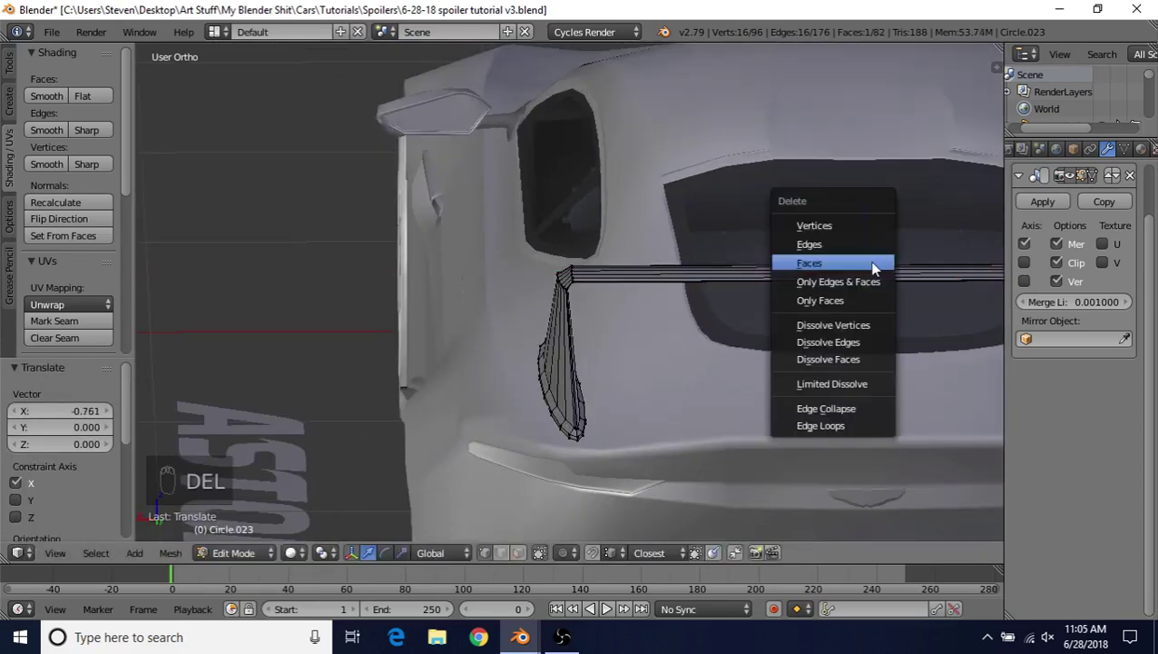
pyautogui.click(871, 263)
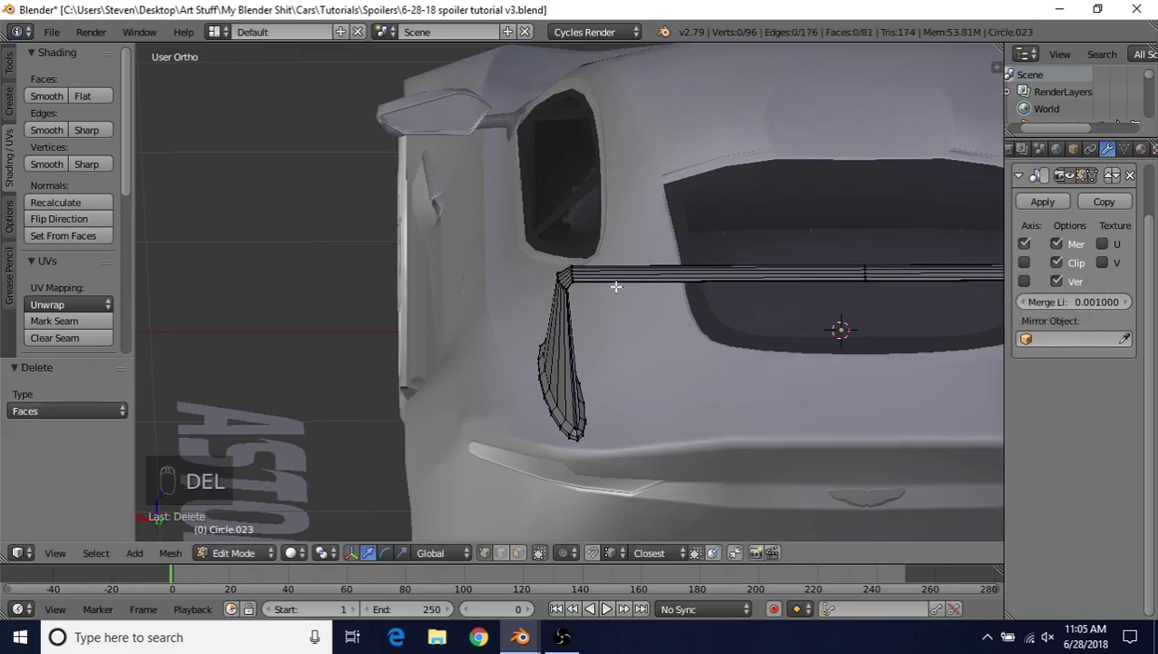
# Step: Box-select the front corner vertices of the support's upper edge loop in wireframe and shift them along Y
pyautogui.moveTo(617, 286)
pyautogui.mouseDown(button='middle')
pyautogui.moveTo(673, 292)
pyautogui.moveTo(635, 281)
pyautogui.mouseUp(button='middle')
pyautogui.scroll(5, 692, 293)
pyautogui.scroll(2, 566, 245)
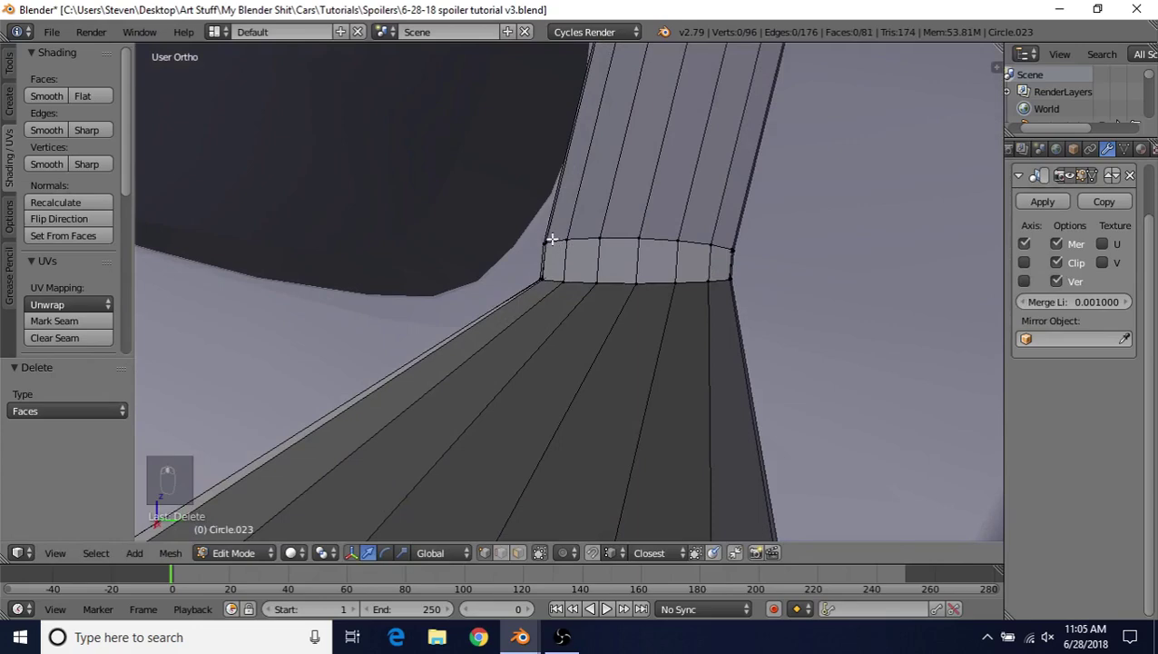
pyautogui.moveTo(552, 239); pyautogui.dragTo(650, 289, button='middle')
pyautogui.press('z')
pyautogui.rightClick(650, 288)
pyautogui.press('b')
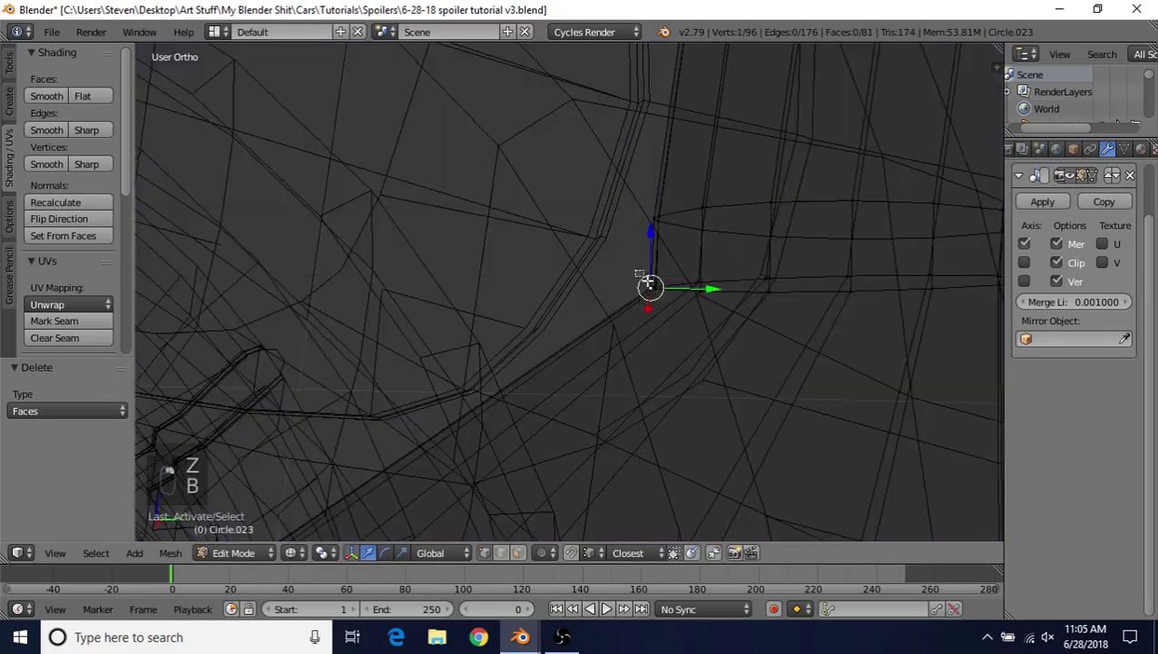
pyautogui.moveTo(637, 270); pyautogui.dragTo(672, 303)
pyautogui.press('z')
pyautogui.press('z')
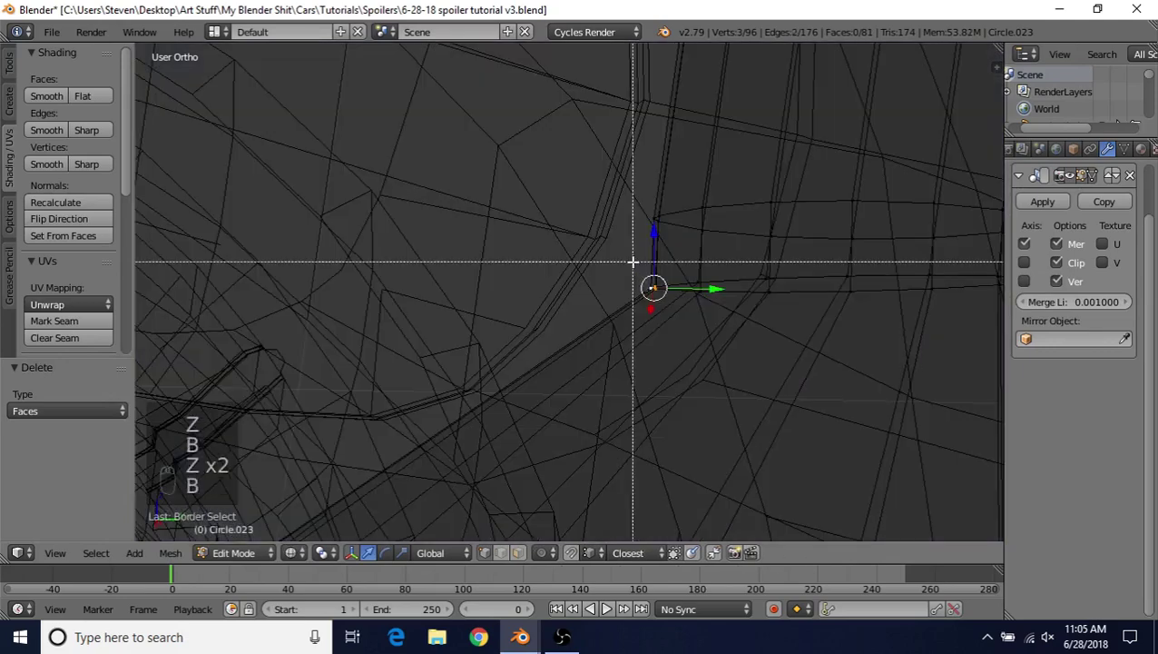
pyautogui.press('z')
pyautogui.moveTo(710, 287)
pyautogui.mouseDown()
pyautogui.moveTo(679, 283)
pyautogui.moveTo(715, 309)
pyautogui.moveTo(745, 293)
pyautogui.moveTo(796, 313)
pyautogui.moveTo(812, 292)
pyautogui.mouseUp()
# Step: Even out the upper loop by moving the next two vertex pairs along Y, the last by -0.004
pyautogui.rightClick(696, 285)
pyautogui.press('z')
pyautogui.press('b')
pyautogui.press('z')
pyautogui.rightClick(768, 288)
pyautogui.press('z')
pyautogui.press('b')
pyautogui.press('z')
pyautogui.moveTo(812, 292); pyautogui.dragTo(774, 374, button='middle')
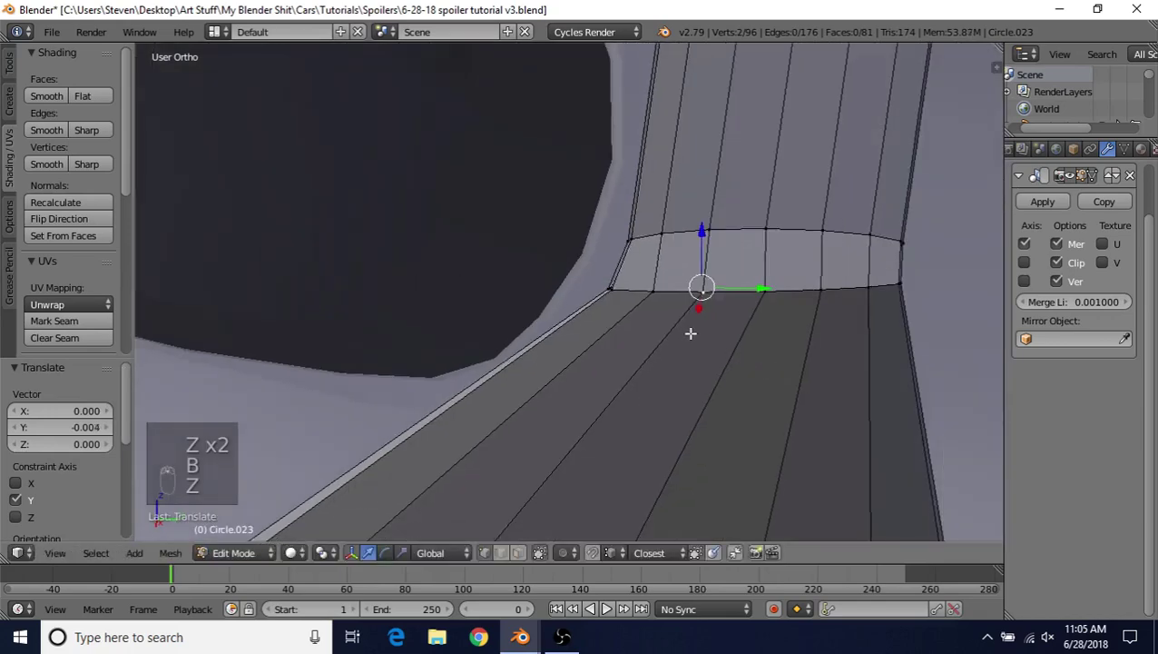
# Step: Select the edge loop where the support bends into the wing and bevel it about 0.017 with two segments
pyautogui.moveTo(685, 331); pyautogui.dragTo(611, 370, button='middle')
pyautogui.keyDown('alt'); pyautogui.rightClick(619, 280); pyautogui.keyUp('alt')
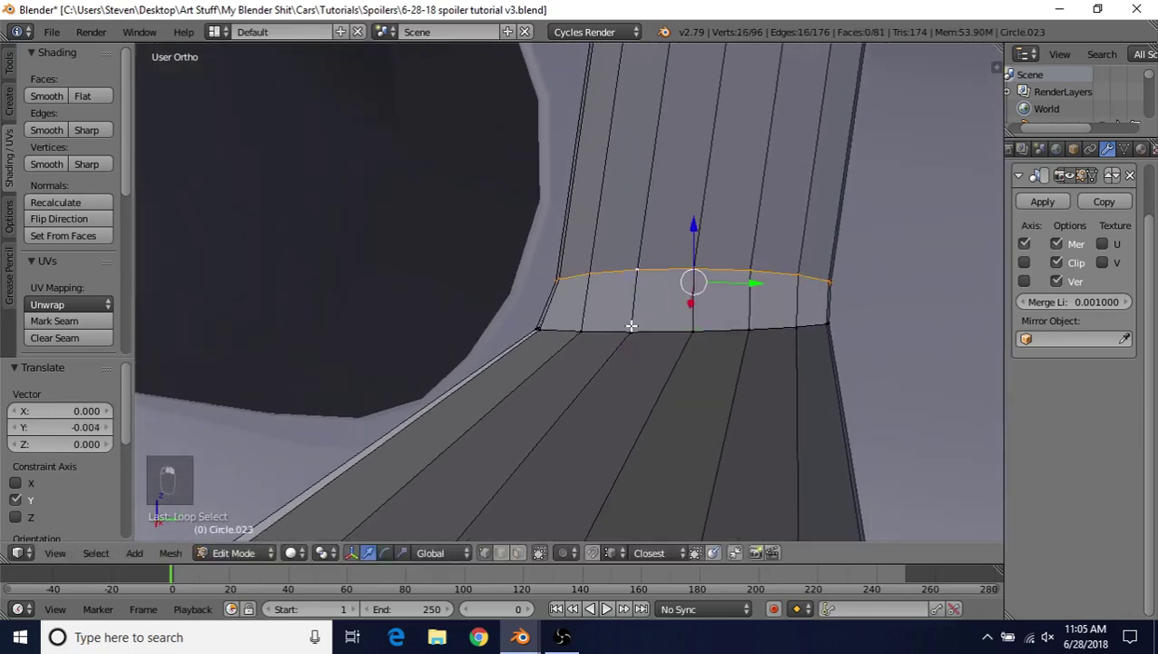
pyautogui.scroll(1, 631, 325)
pyautogui.hotkey('ctrl', 'b')
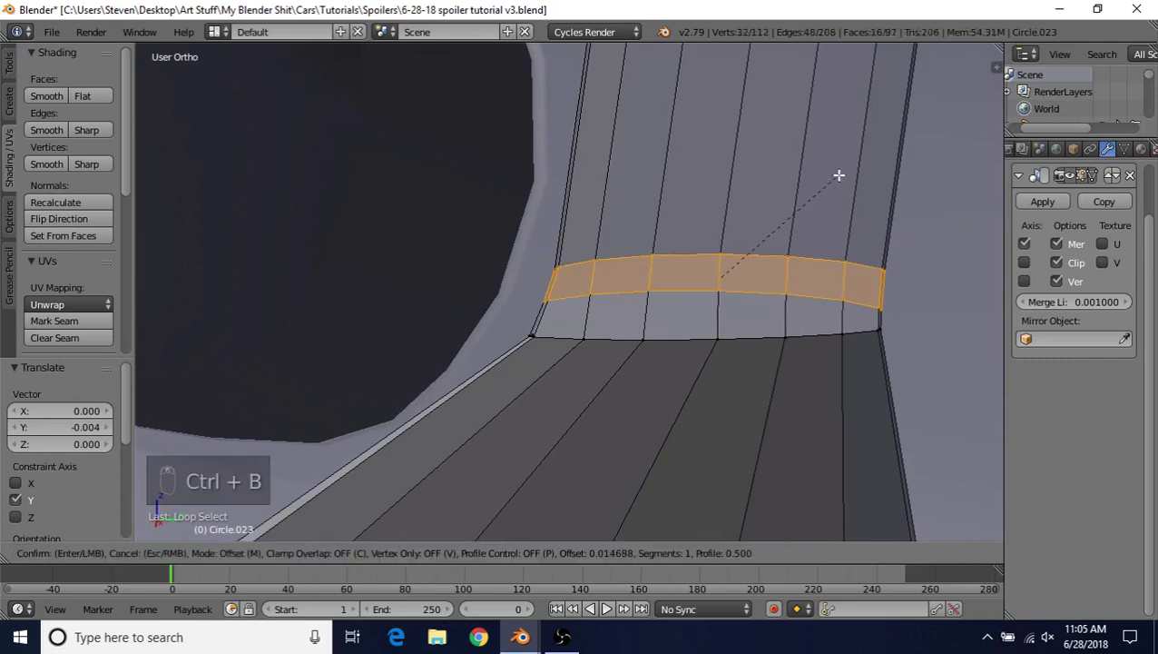
pyautogui.scroll(-1, 843, 170)
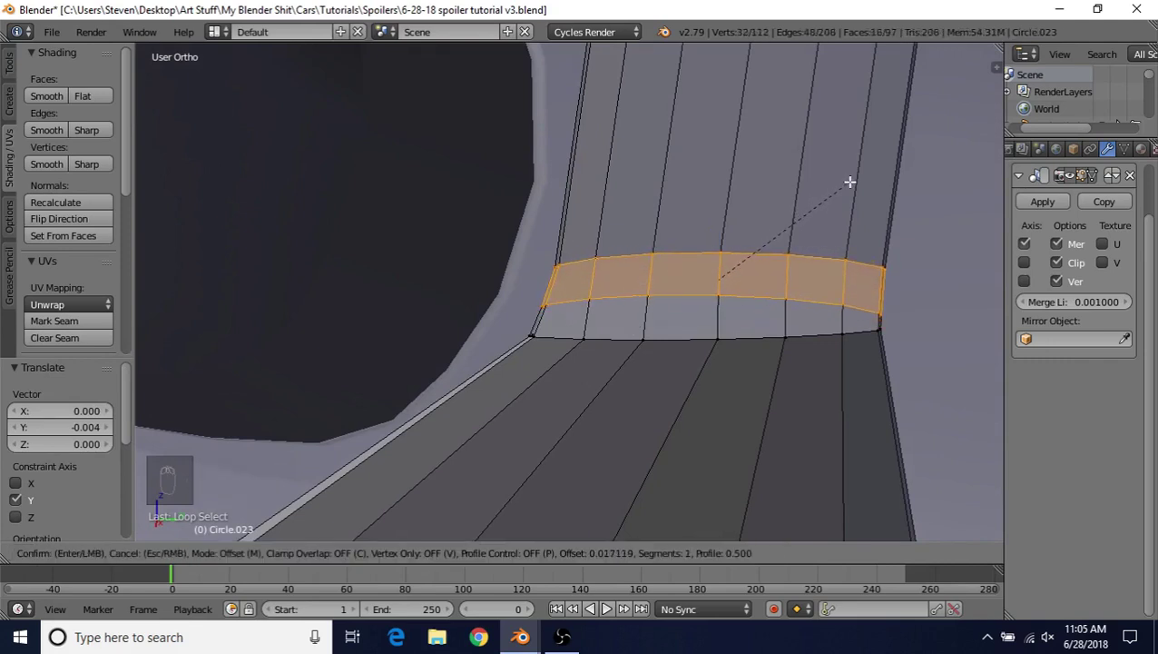
pyautogui.click(850, 182)
# Step: Switch to Object Mode and apply smooth shading to the spoiler
pyautogui.press('Tab')
pyautogui.moveTo(850, 181); pyautogui.dragTo(565, 372, button='middle')
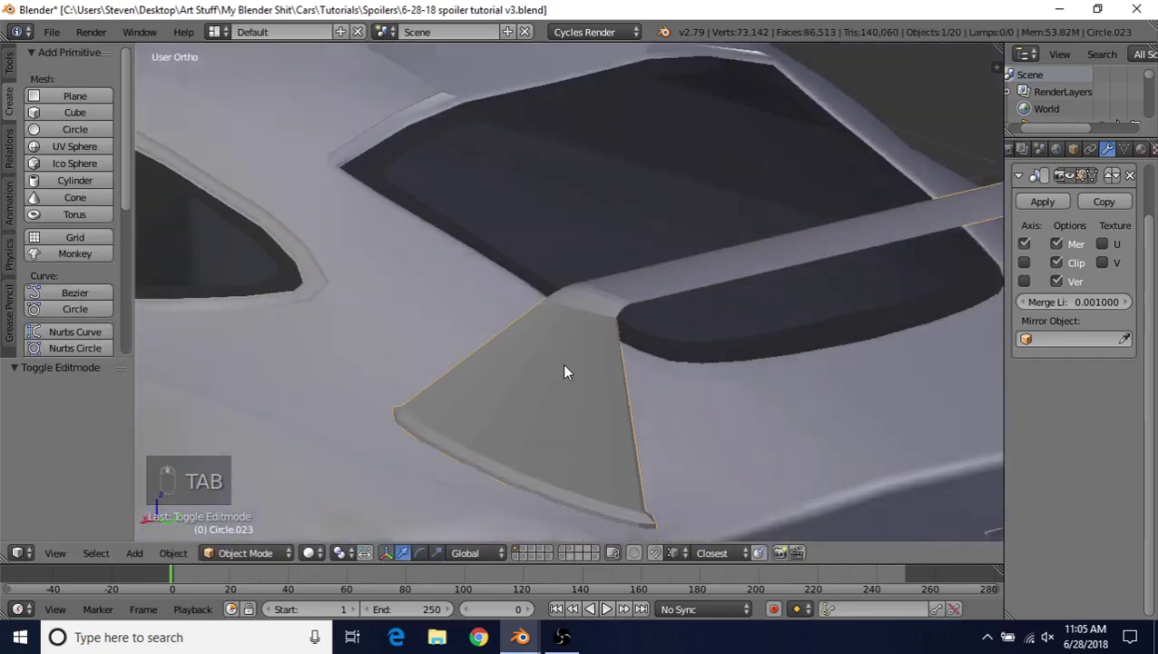
pyautogui.scroll(-2, 564, 372)
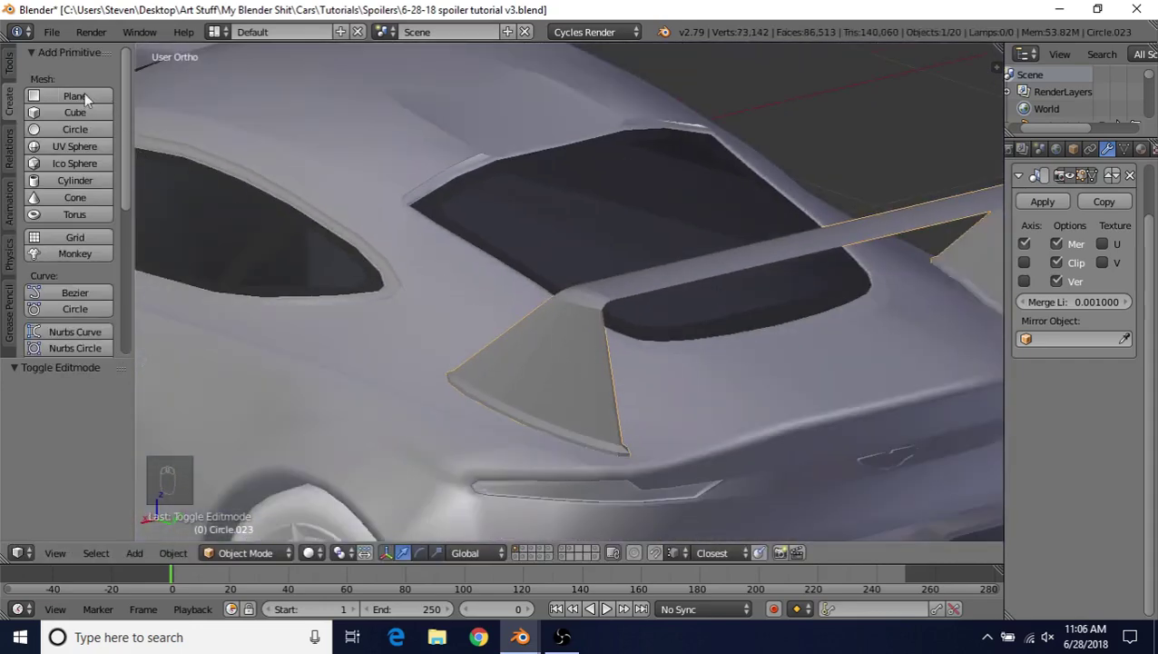
pyautogui.click(11, 68)
pyautogui.click(41, 300)
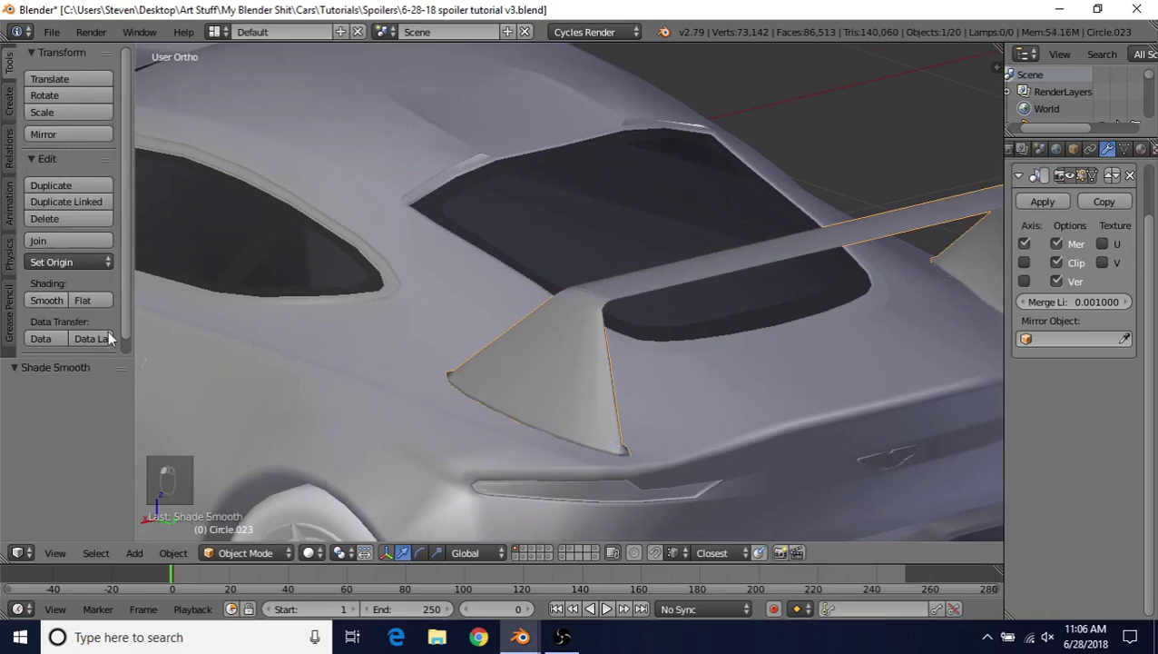
# Step: In Edit Mode, select the support base's two upper edge loops and bevel them about 0.006 with three segments
pyautogui.moveTo(472, 363); pyautogui.dragTo(712, 333, button='middle')
pyautogui.scroll(3, 711, 333)
pyautogui.press('Tab')
pyautogui.scroll(3, 575, 310)
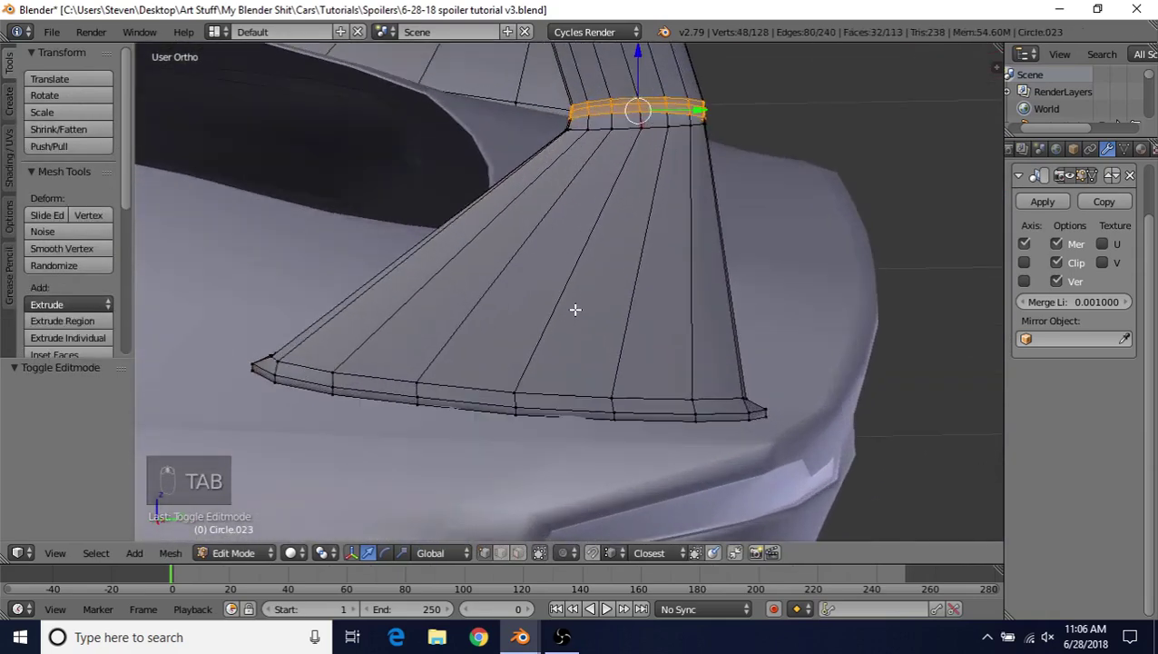
pyautogui.keyDown('alt'); pyautogui.rightClick(454, 388); pyautogui.keyUp('alt')
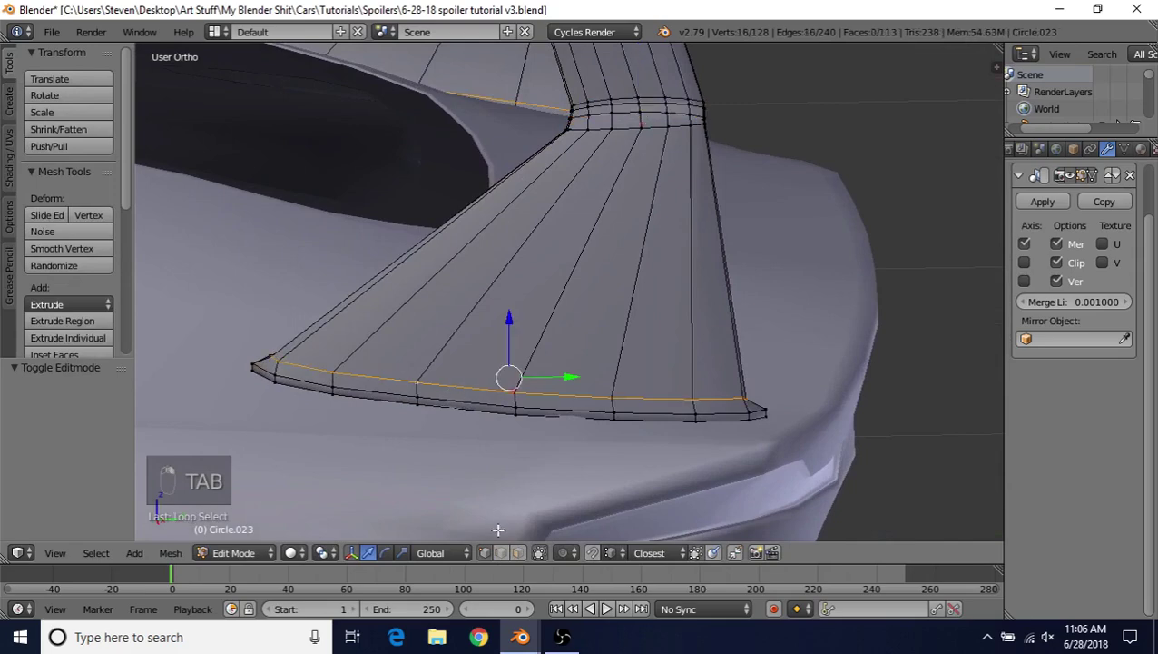
pyautogui.scroll(3, 595, 315)
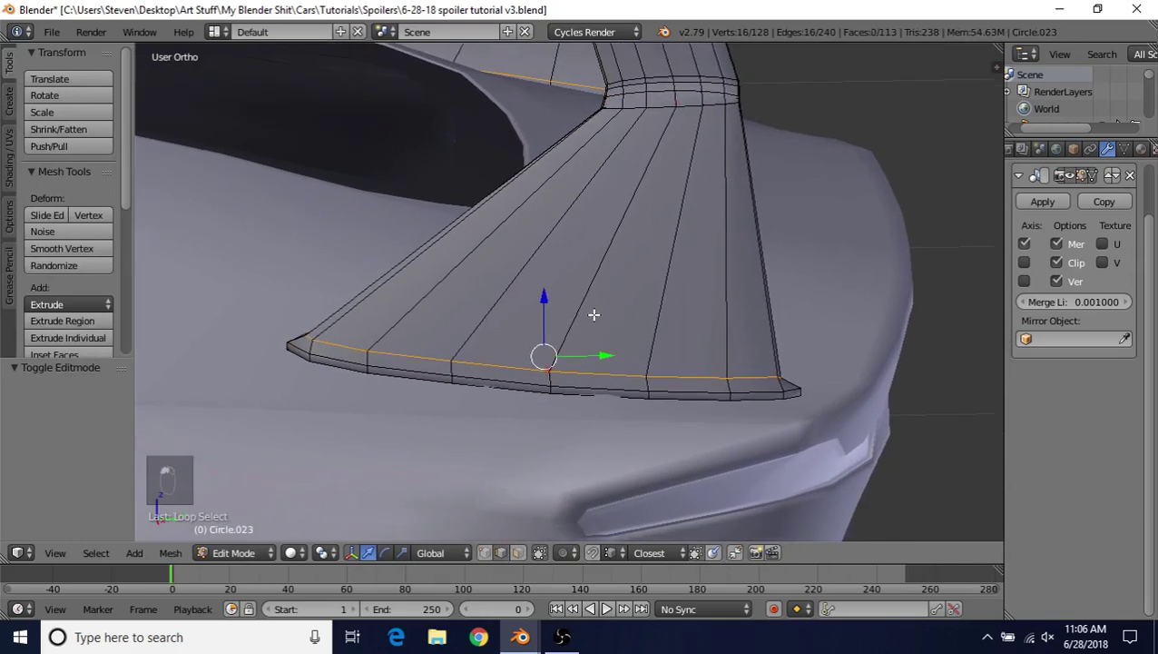
pyautogui.keyDown('alt'); pyautogui.keyDown('shift'); pyautogui.rightClick(527, 396); pyautogui.keyUp('shift'); pyautogui.keyUp('alt')
pyautogui.scroll(1, 525, 394)
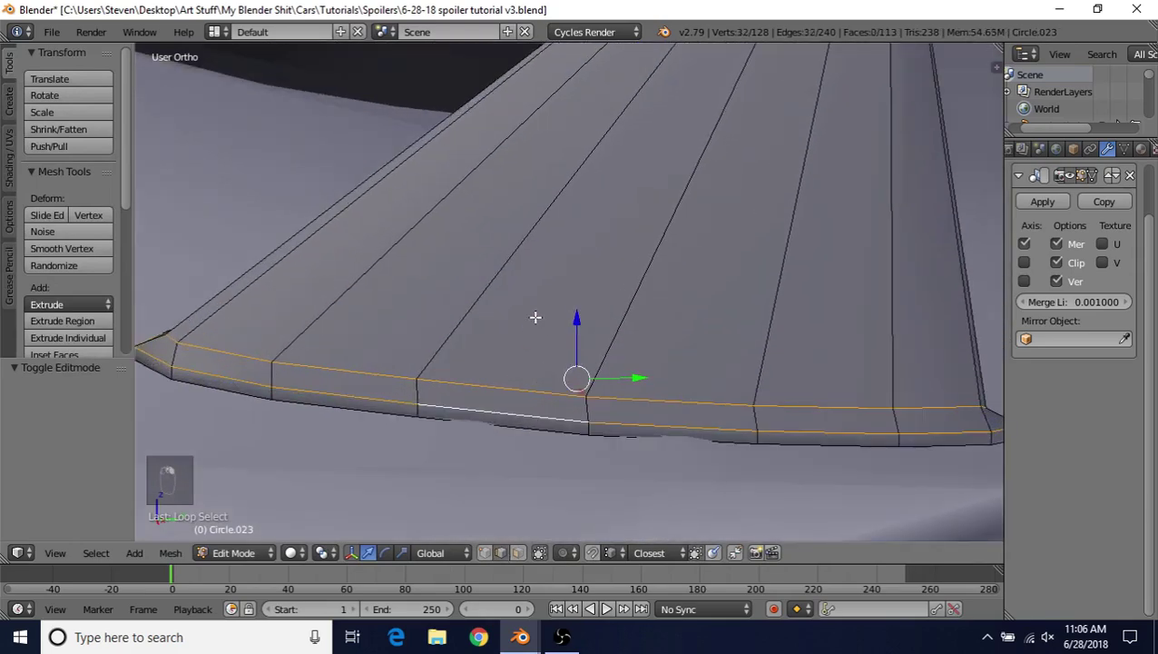
pyautogui.hotkey('ctrl', 'b')
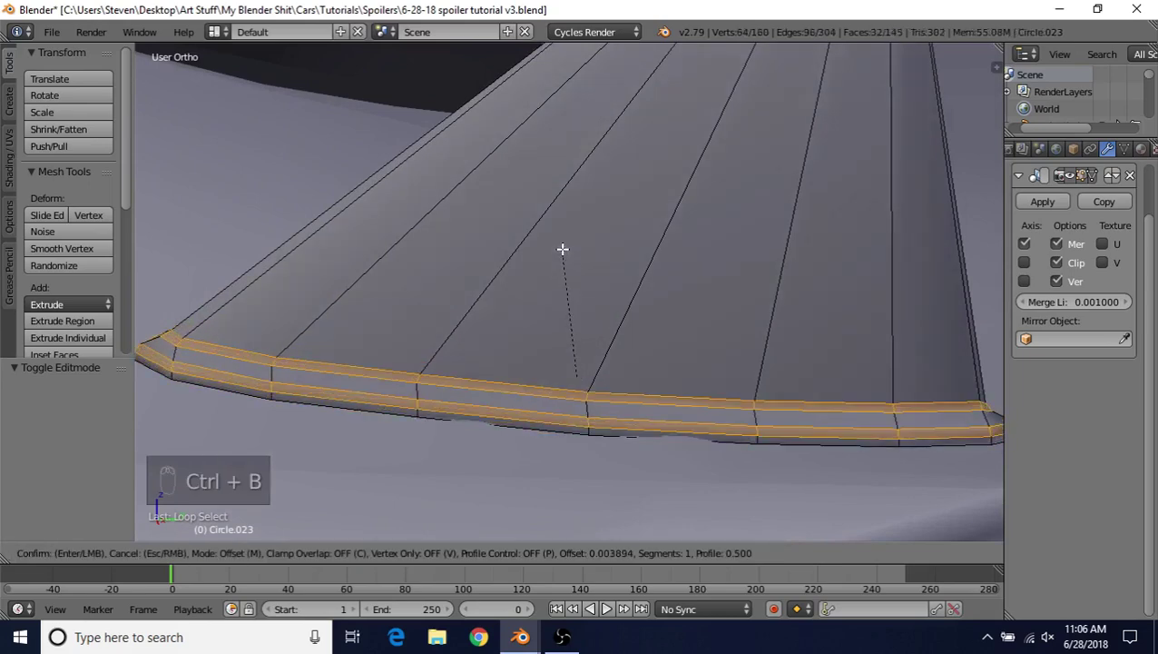
pyautogui.scroll(1, 563, 249)
pyautogui.scroll(1, 563, 247)
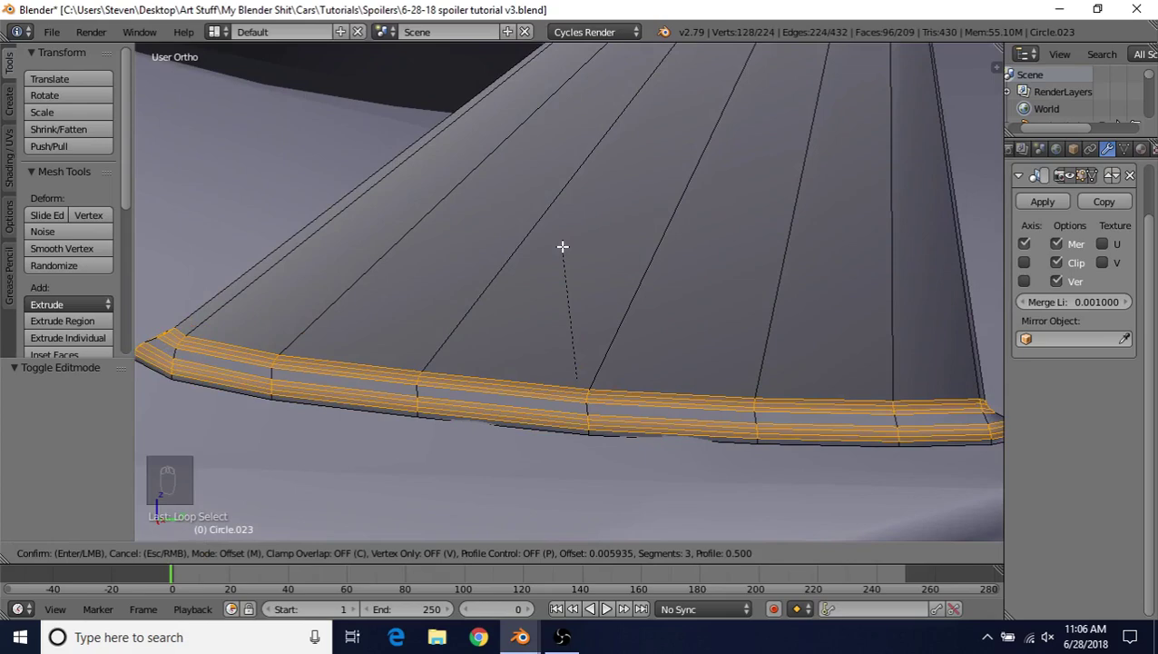
pyautogui.click(563, 246)
# Step: Inspect the smooth-shaded spoiler with its bevelled base in Object Mode and return to Edit Mode
pyautogui.moveTo(563, 246); pyautogui.dragTo(564, 335, button='middle')
pyautogui.press('Tab')
pyautogui.scroll(-5, 495, 406)
pyautogui.scroll(2, 558, 349)
pyautogui.press('Tab')
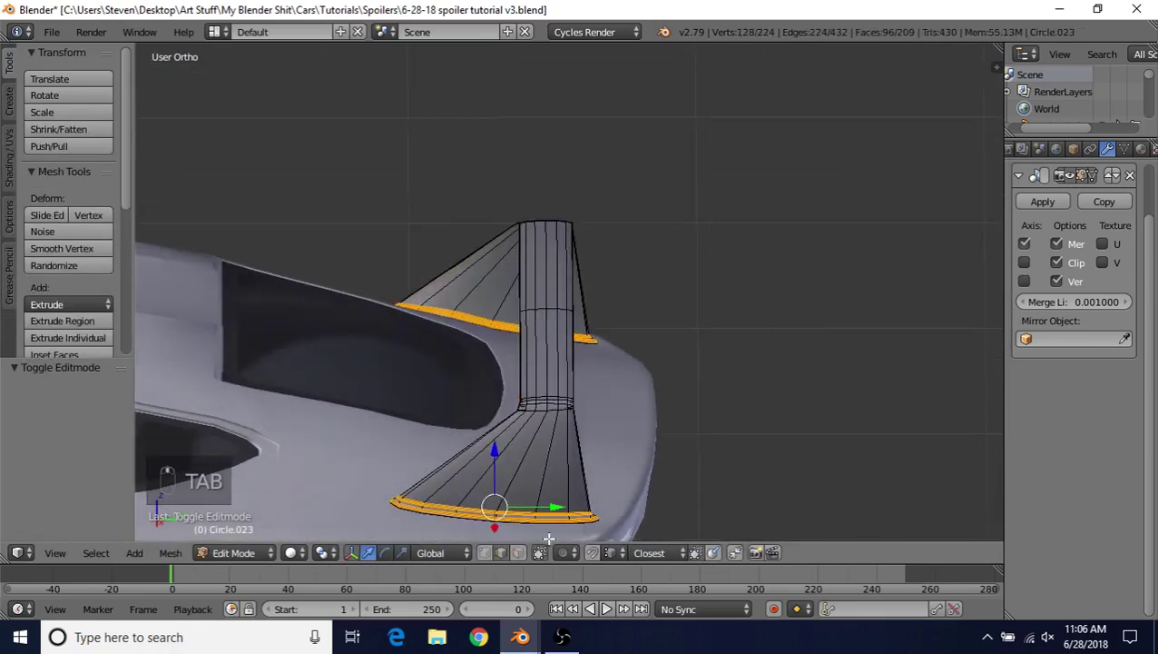
# Step: In a wireframe right view, select the whole crossbar including the bevelled bends at the tops of the supports
pyautogui.click(499, 552)
pyautogui.moveTo(591, 263)
pyautogui.mouseDown(button='middle')
pyautogui.moveTo(589, 218)
pyautogui.moveTo(579, 251)
pyautogui.moveTo(584, 243)
pyautogui.mouseUp(button='middle')
pyautogui.press('z')
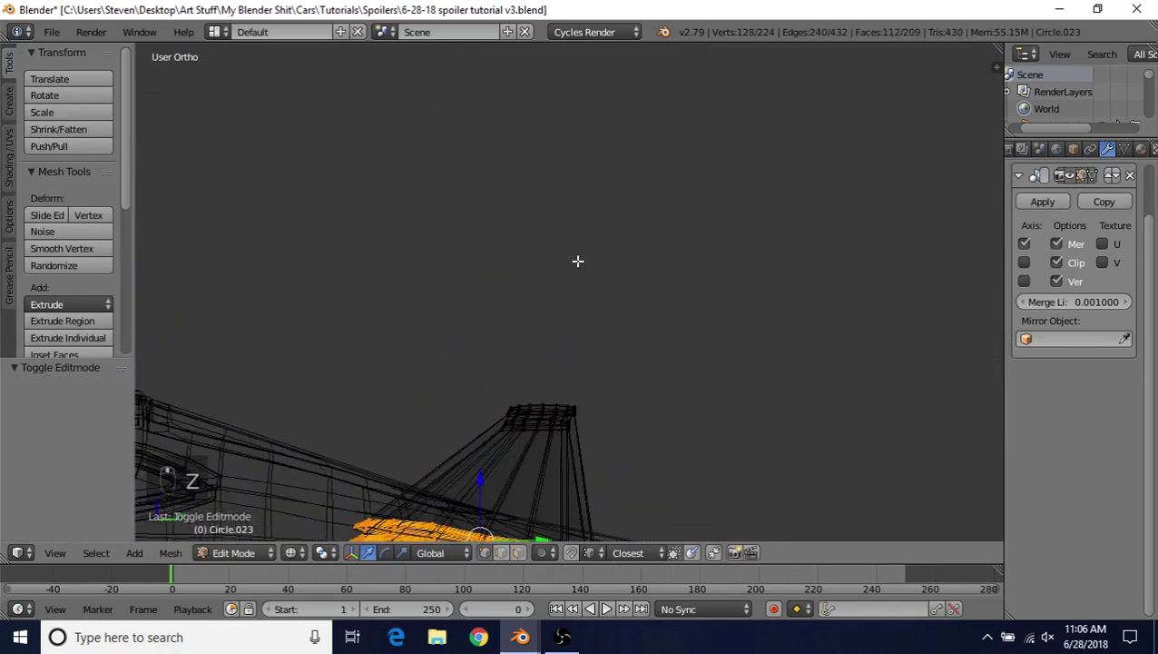
pyautogui.press('KP_3')
pyautogui.keyDown('shift'); pyautogui.moveTo(539, 296); pyautogui.dragTo(553, 230, button='middle'); pyautogui.keyUp('shift')
pyautogui.scroll(3, 554, 230)
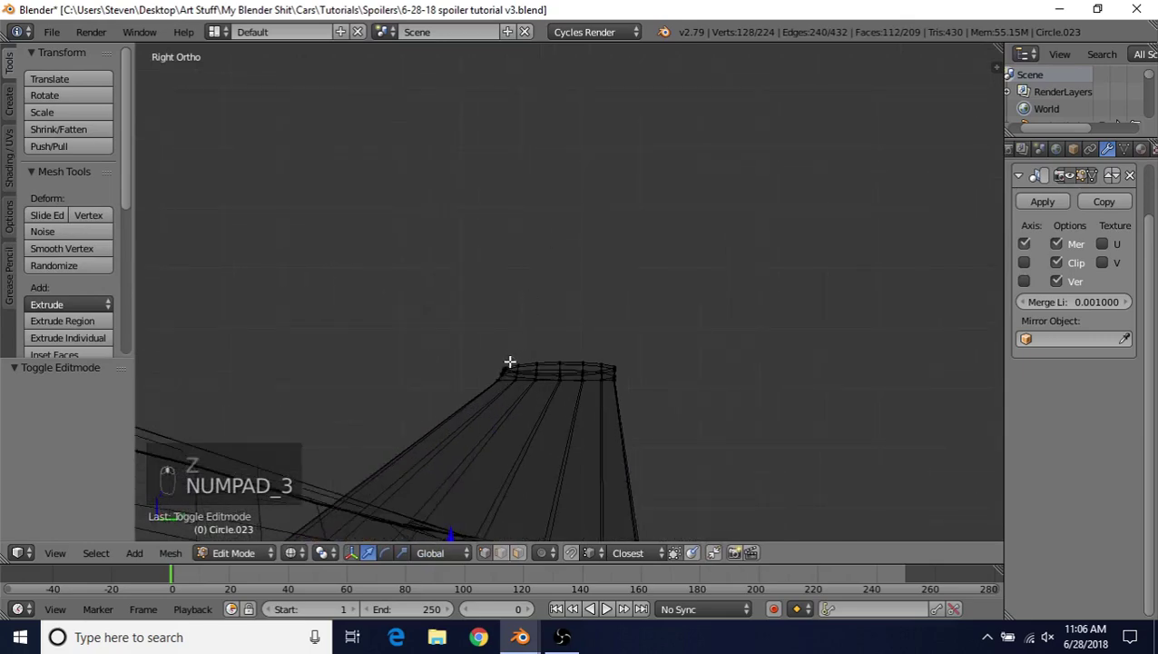
pyautogui.press('a')
pyautogui.scroll(-1, 549, 327)
pyautogui.press('b')
pyautogui.moveTo(471, 281); pyautogui.dragTo(680, 388)
pyautogui.press('z')
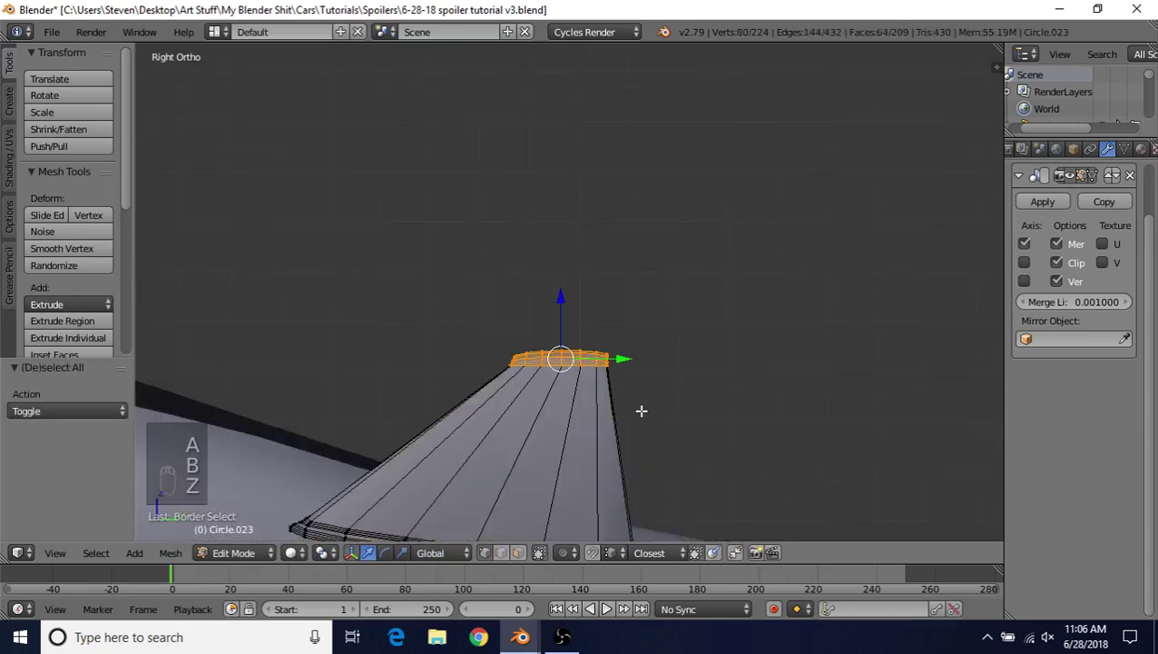
# Step: Scale the crossbar up along Y by about 1.1 and check its width in Object Mode
pyautogui.moveTo(641, 408)
pyautogui.mouseDown(button='middle')
pyautogui.moveTo(585, 311)
pyautogui.moveTo(583, 370)
pyautogui.moveTo(726, 249)
pyautogui.mouseUp(button='middle')
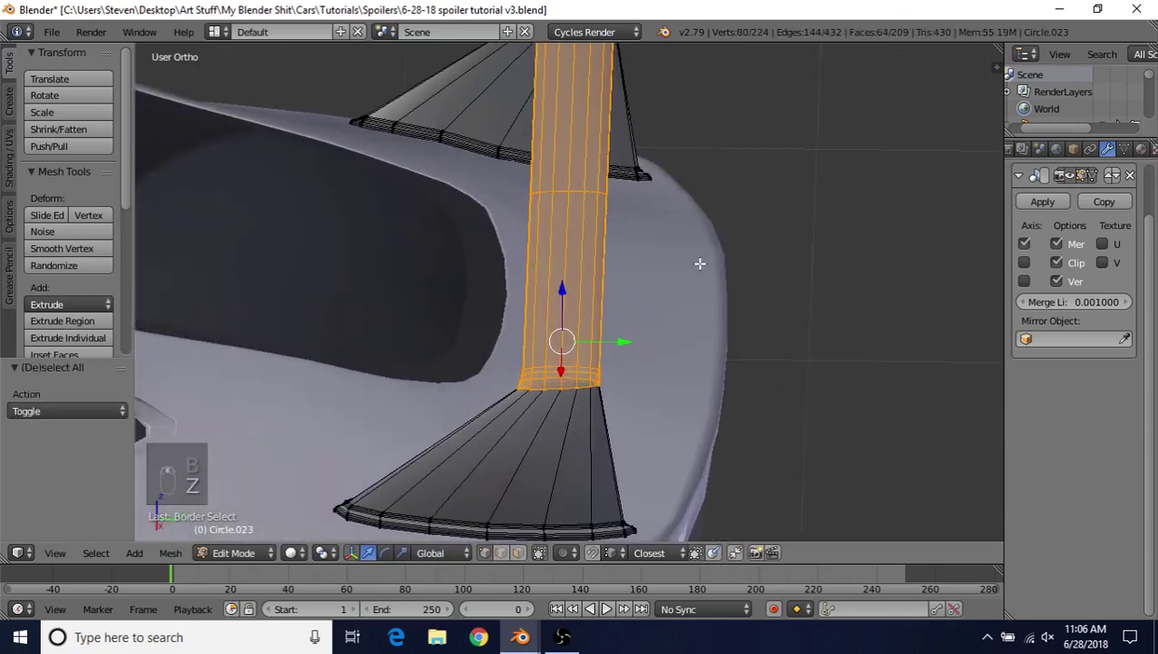
pyautogui.press('s')
pyautogui.press('y')
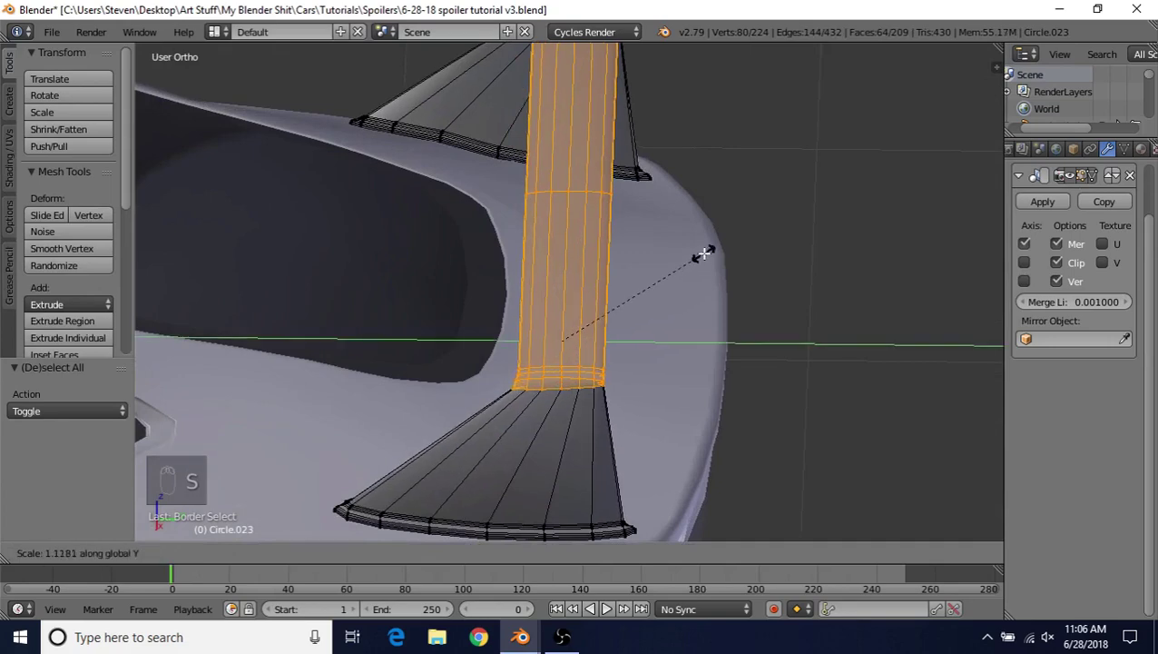
pyautogui.click(704, 243)
pyautogui.press('Tab')
pyautogui.scroll(-6, 646, 320)
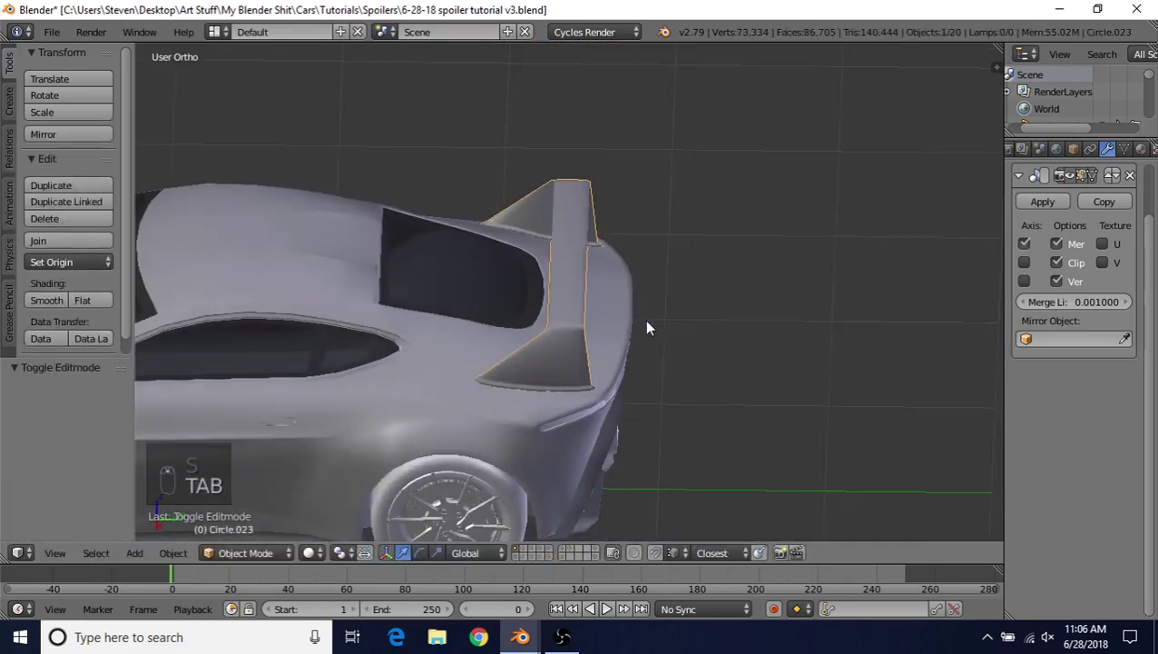
pyautogui.moveTo(552, 278); pyautogui.dragTo(629, 332, button='middle')
pyautogui.moveTo(580, 363); pyautogui.dragTo(511, 344, button='middle')
pyautogui.scroll(4, 499, 339)
# Step: Scale the crossbar down along Y to about 0.89 in Edit Mode and inspect the spoiler in Object Mode
pyautogui.press('Tab')
pyautogui.press('s')
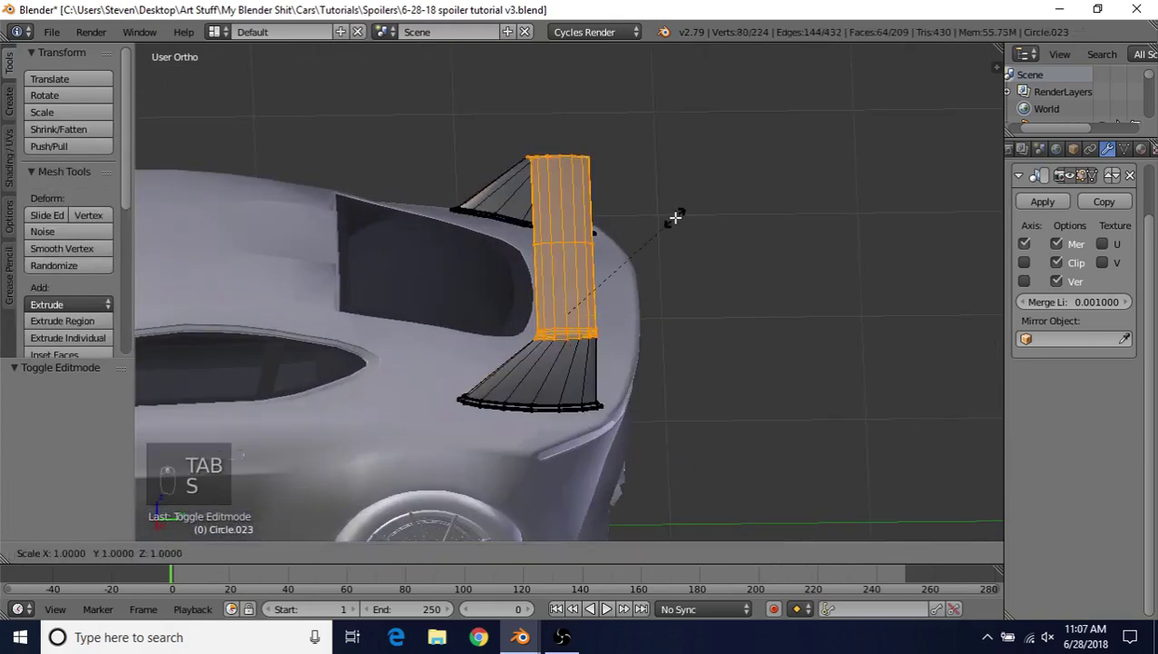
pyautogui.press('y')
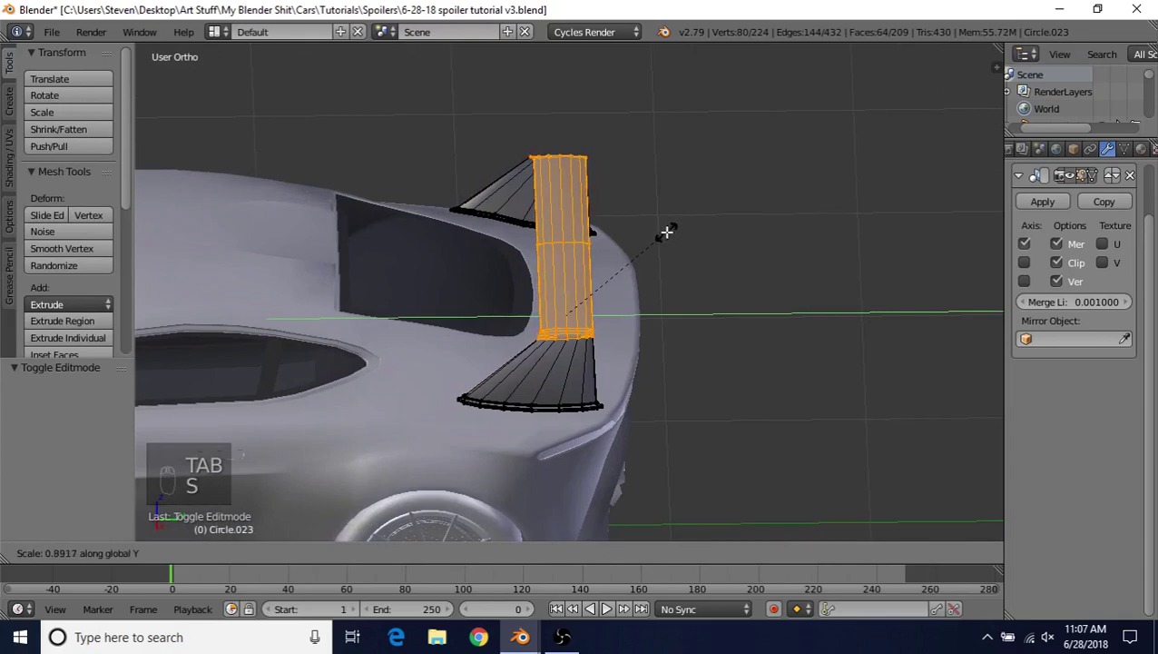
pyautogui.click(667, 230)
pyautogui.press('Tab')
pyautogui.scroll(-5, 566, 369)
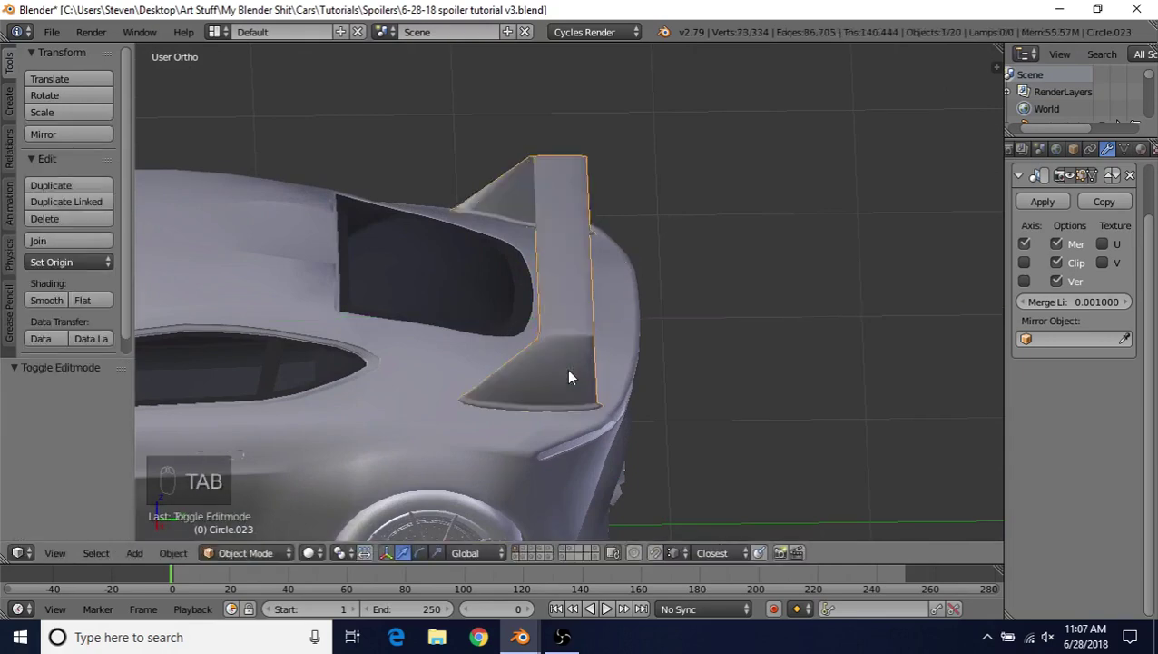
pyautogui.moveTo(568, 368); pyautogui.dragTo(690, 251, button='middle')
pyautogui.scroll(5, 549, 329)
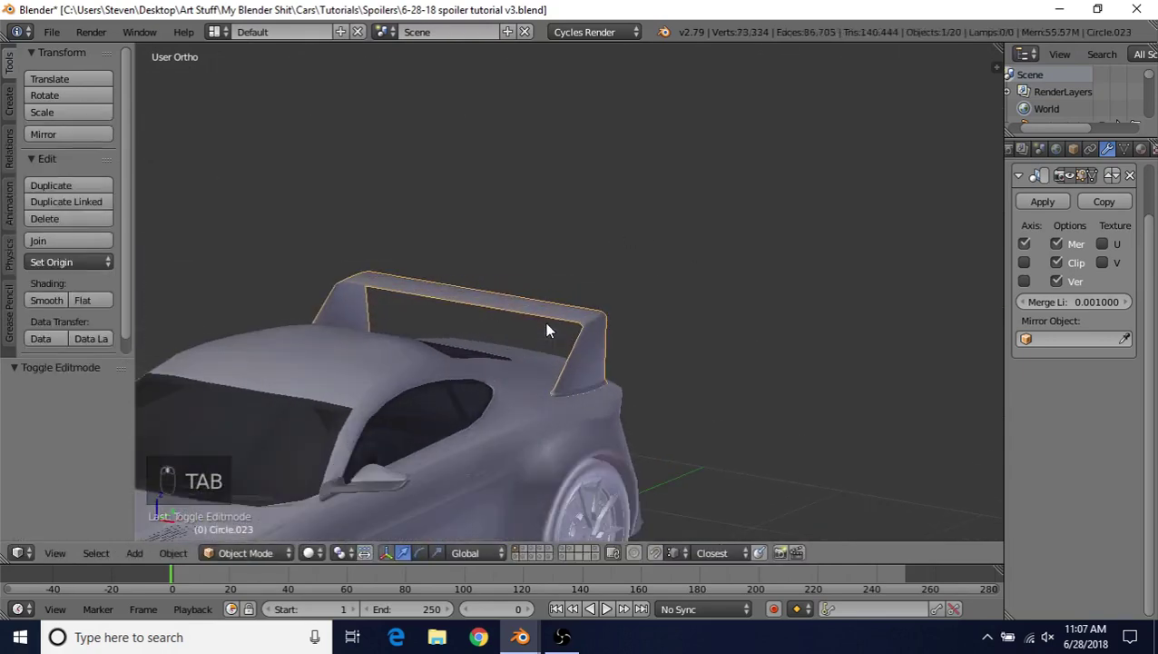
pyautogui.moveTo(537, 331); pyautogui.dragTo(468, 331, button='middle')
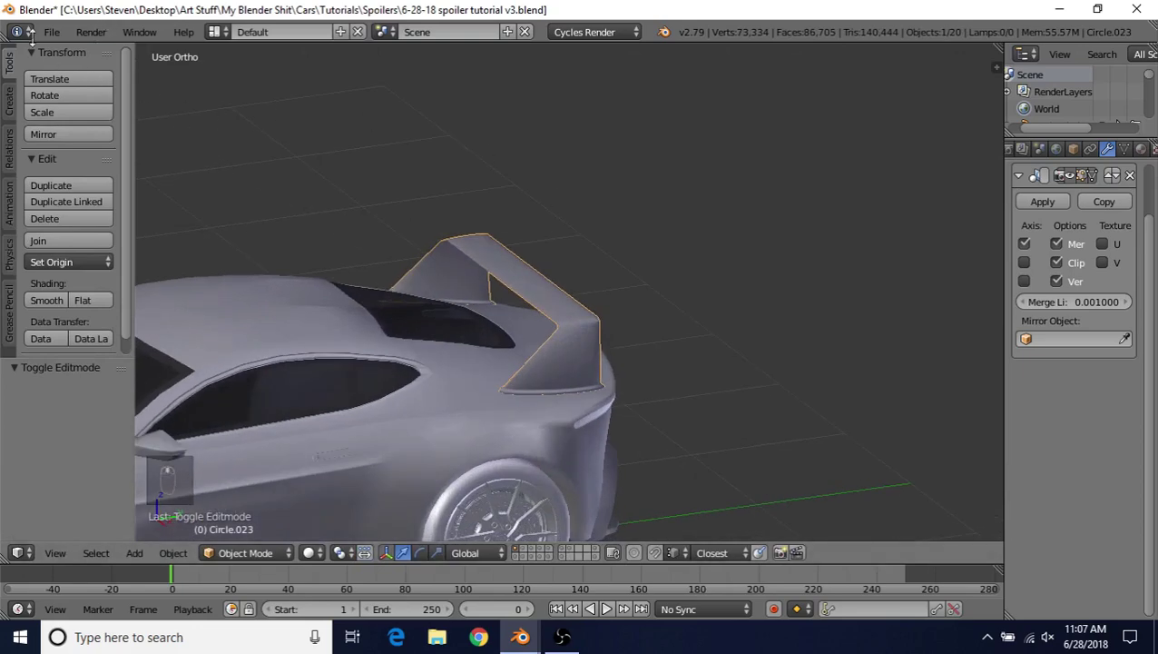
# Step: Raise the crossbar along Z to make the supports taller and view the whole car in Object Mode
pyautogui.press('Tab')
pyautogui.moveTo(518, 268); pyautogui.dragTo(605, 220, button='middle')
pyautogui.press('g')
pyautogui.press('z')
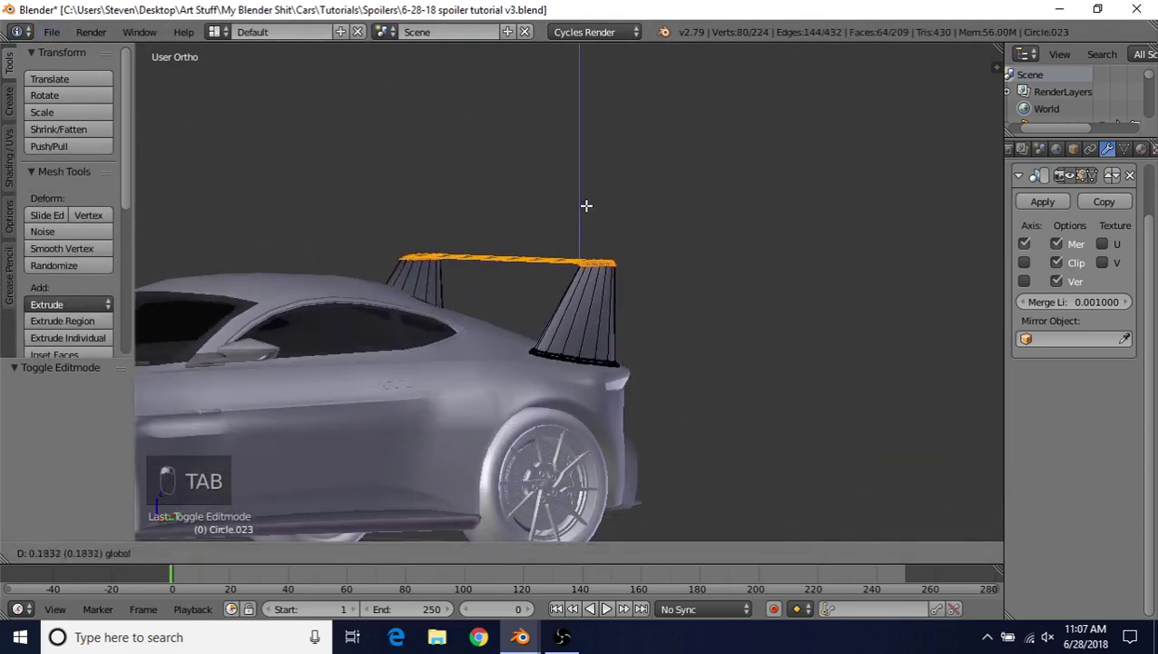
pyautogui.moveTo(590, 182); pyautogui.dragTo(589, 182)
pyautogui.moveTo(588, 201); pyautogui.dragTo(550, 306, button='middle')
pyautogui.press('Tab')
pyautogui.scroll(-4, 542, 345)
pyautogui.moveTo(542, 353); pyautogui.dragTo(485, 291, button='middle')
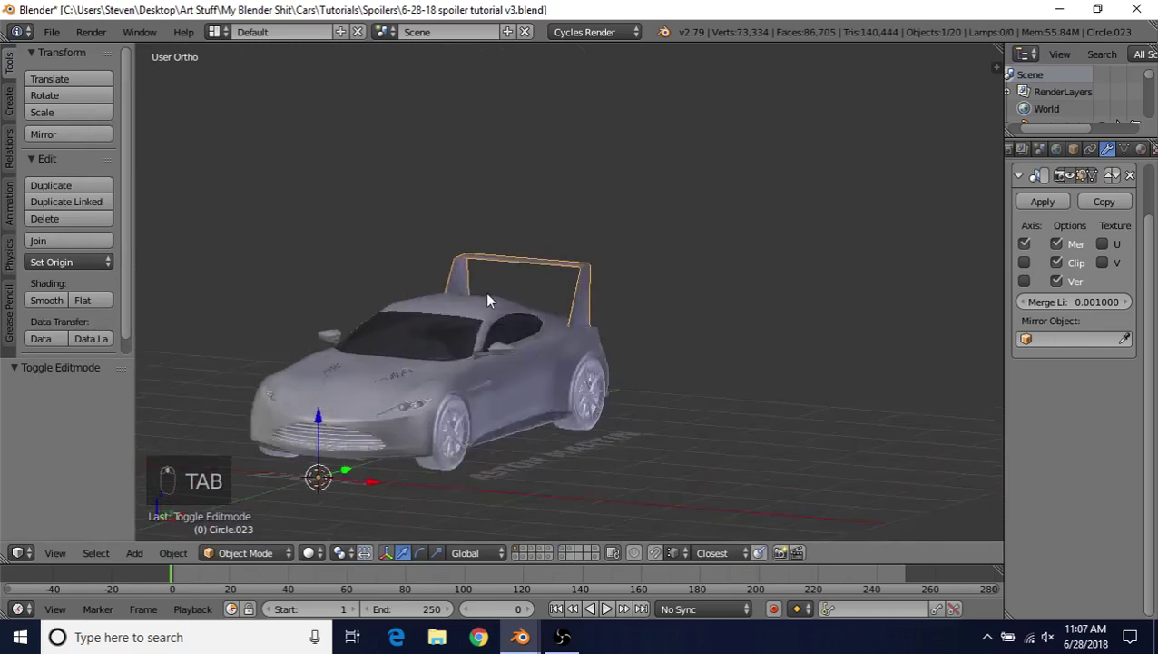
# Step: Lower the crossbar slightly along Z in Edit Mode and check its height against the car
pyautogui.press('Tab')
pyautogui.scroll(3, 517, 271)
pyautogui.moveTo(582, 172); pyautogui.dragTo(582, 194)
pyautogui.press('Tab')
pyautogui.scroll(-4, 578, 318)
pyautogui.moveTo(578, 318); pyautogui.dragTo(584, 277, button='middle')
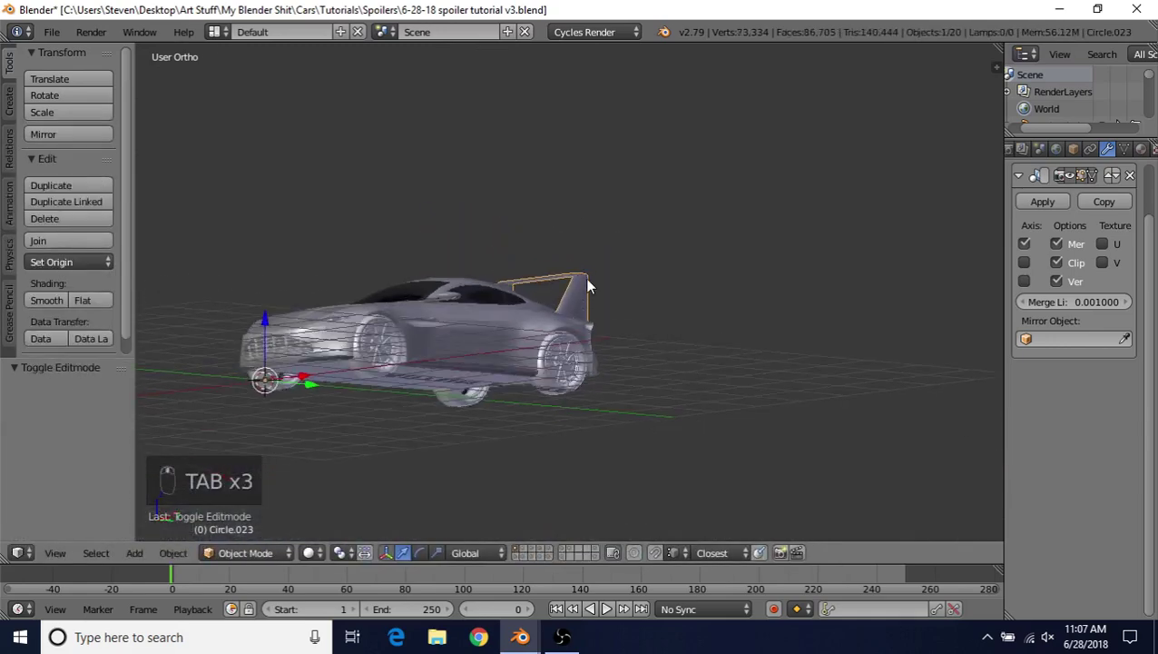
# Step: Raise the crossbar along Z again, inspect it in Object Mode and save the file
pyautogui.scroll(4, 585, 277)
pyautogui.press('Tab')
pyautogui.moveTo(577, 241); pyautogui.dragTo(572, 213)
pyautogui.press('Tab')
pyautogui.moveTo(572, 213); pyautogui.dragTo(547, 335, button='middle')
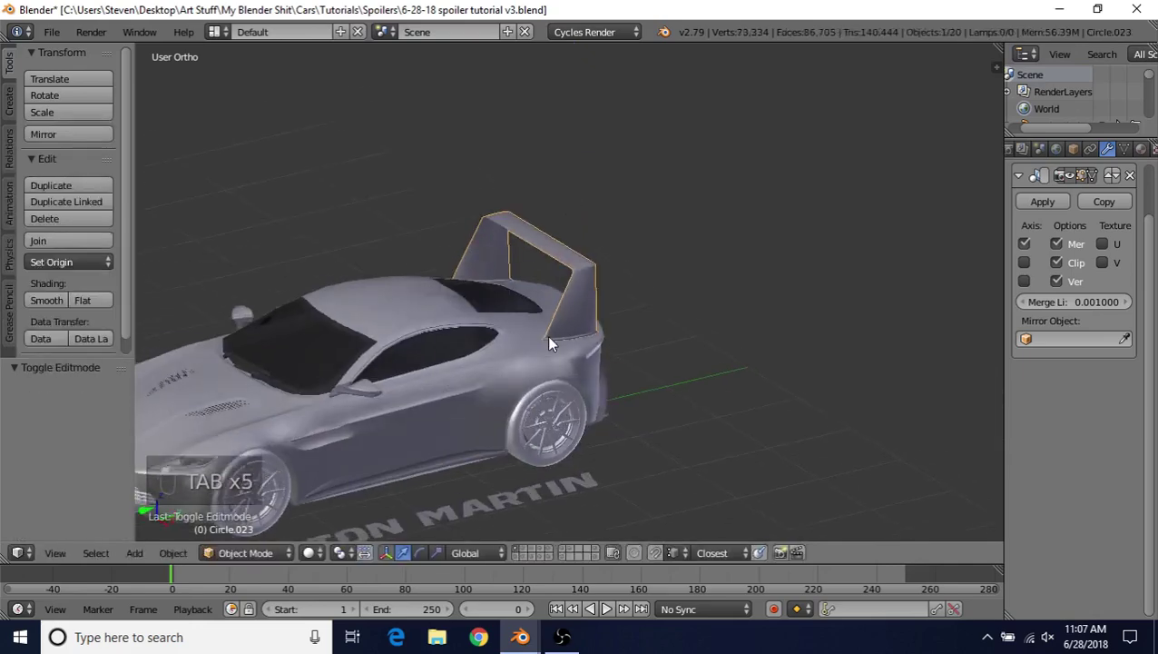
pyautogui.moveTo(479, 357); pyautogui.dragTo(456, 336, button='middle')
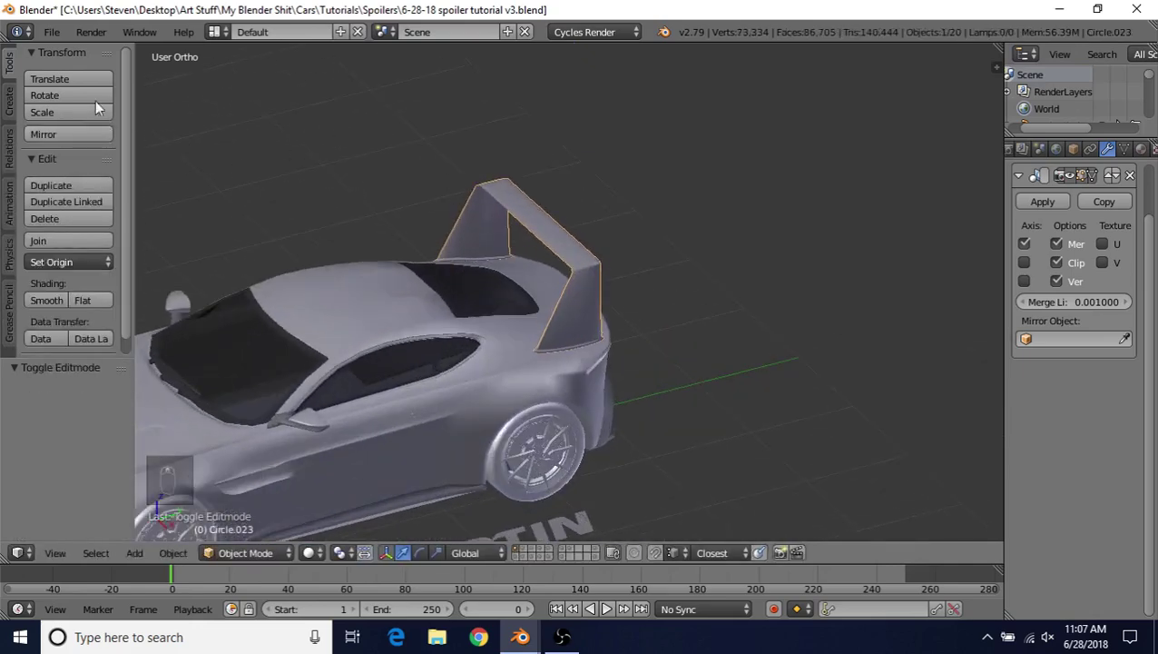
pyautogui.click(52, 31)
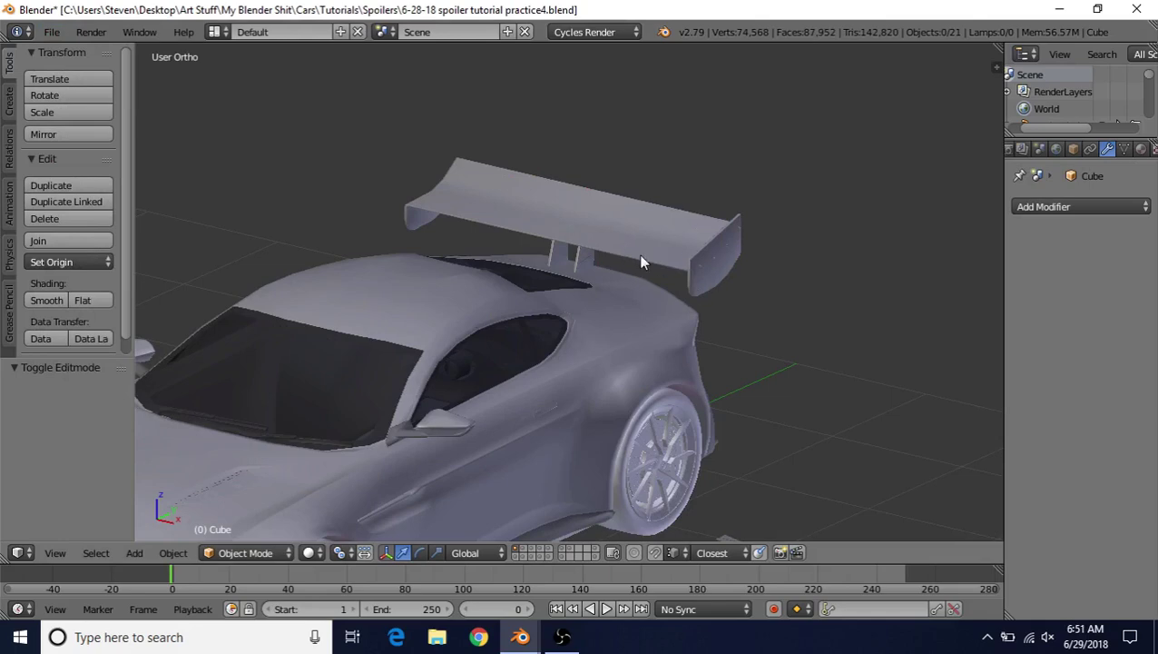
pyautogui.moveTo(520, 637)
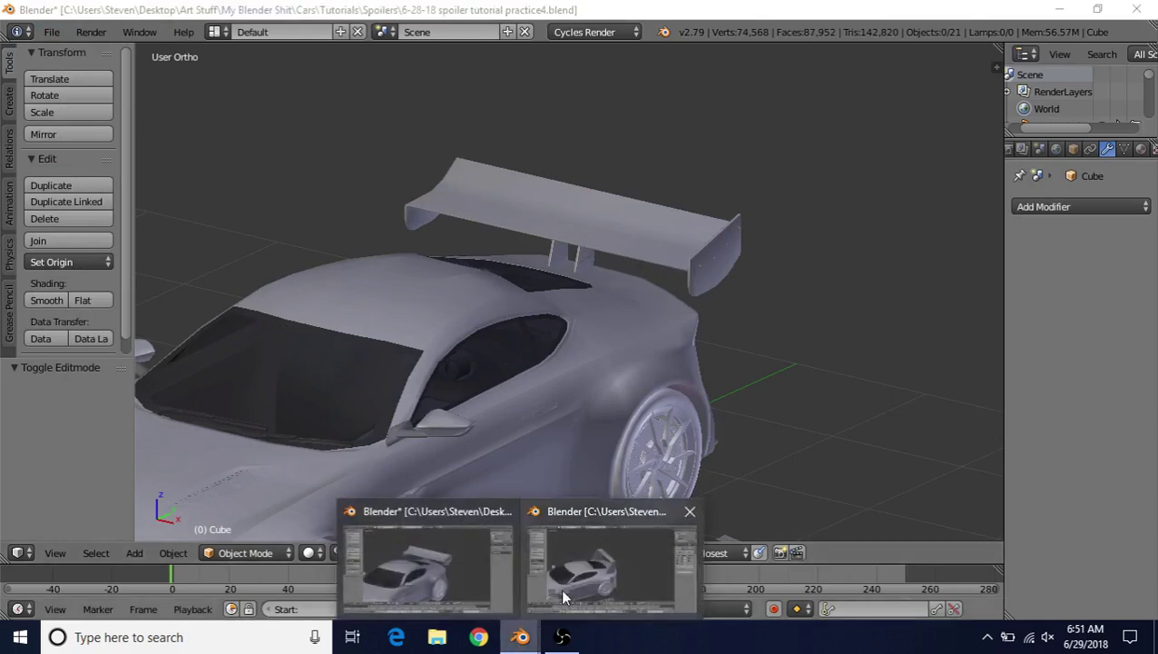
pyautogui.click(563, 595)
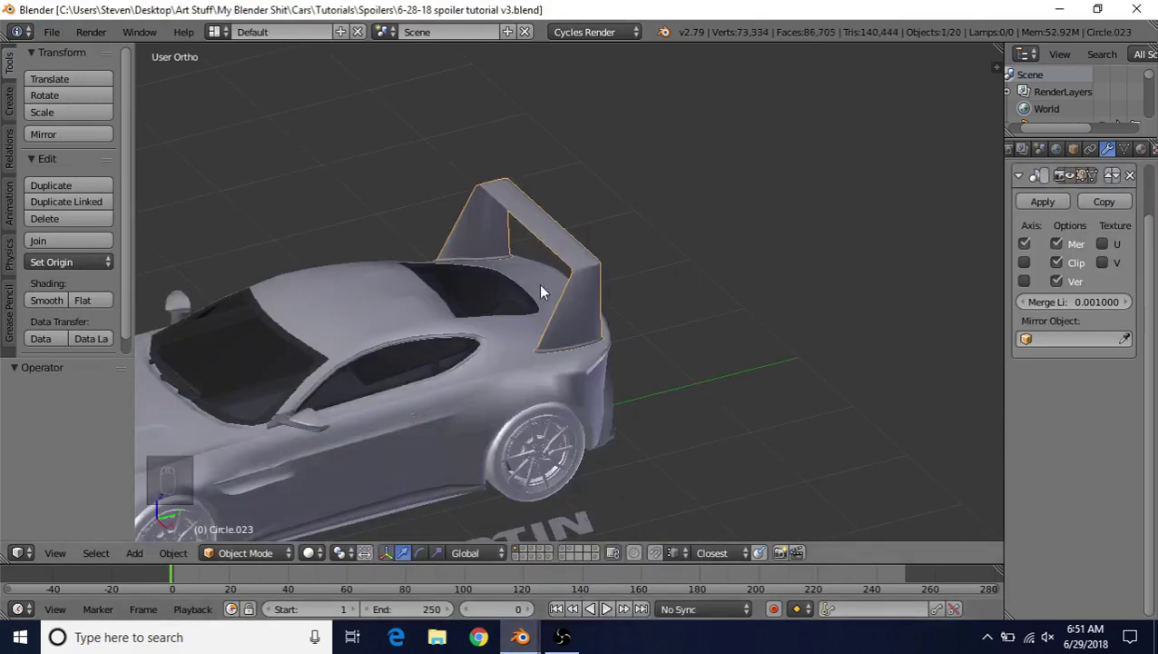
pyautogui.click(53, 31)
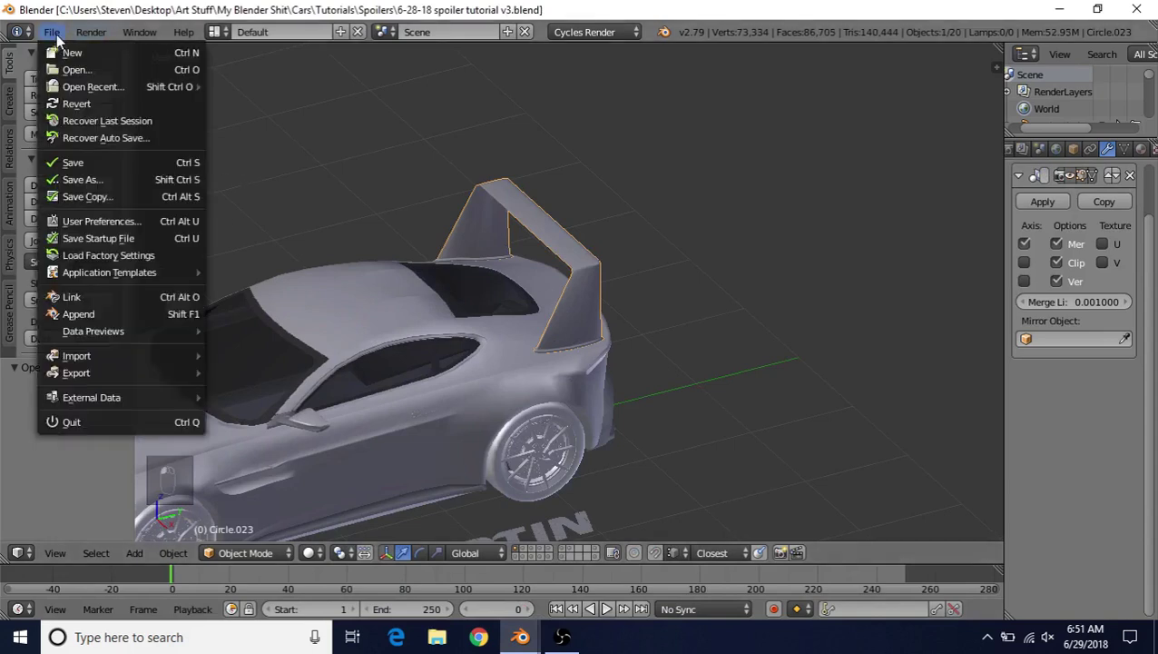
pyautogui.moveTo(79, 90)
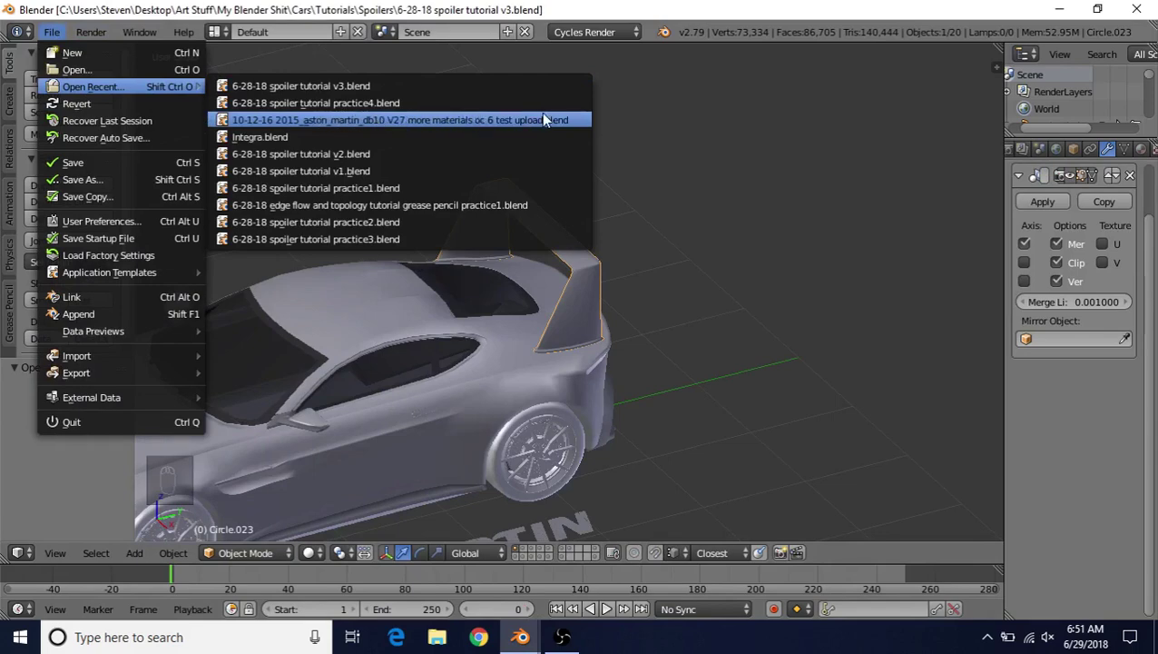
pyautogui.click(446, 125)
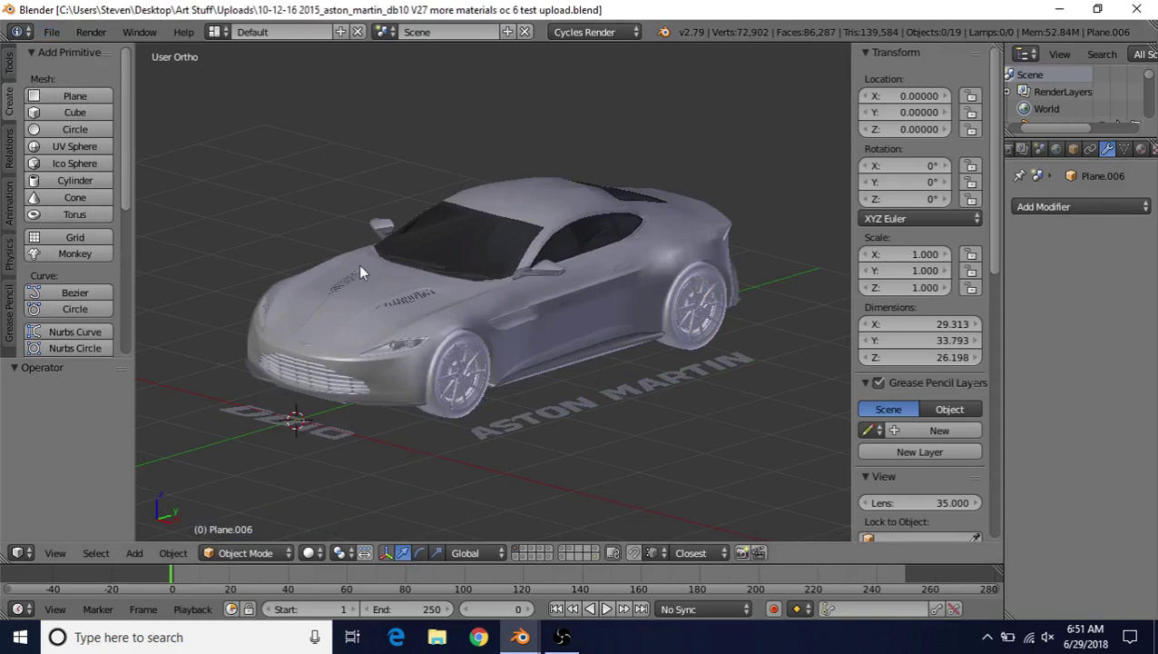
pyautogui.hotkey('alt', 'shift', 'c')
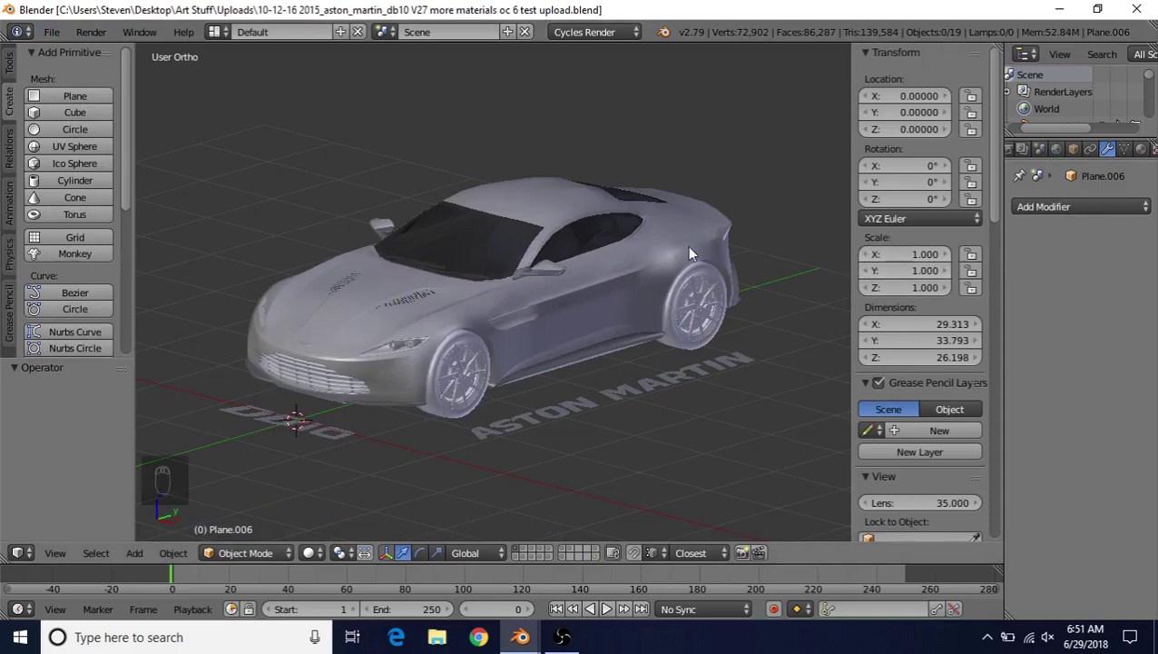
pyautogui.press('n')
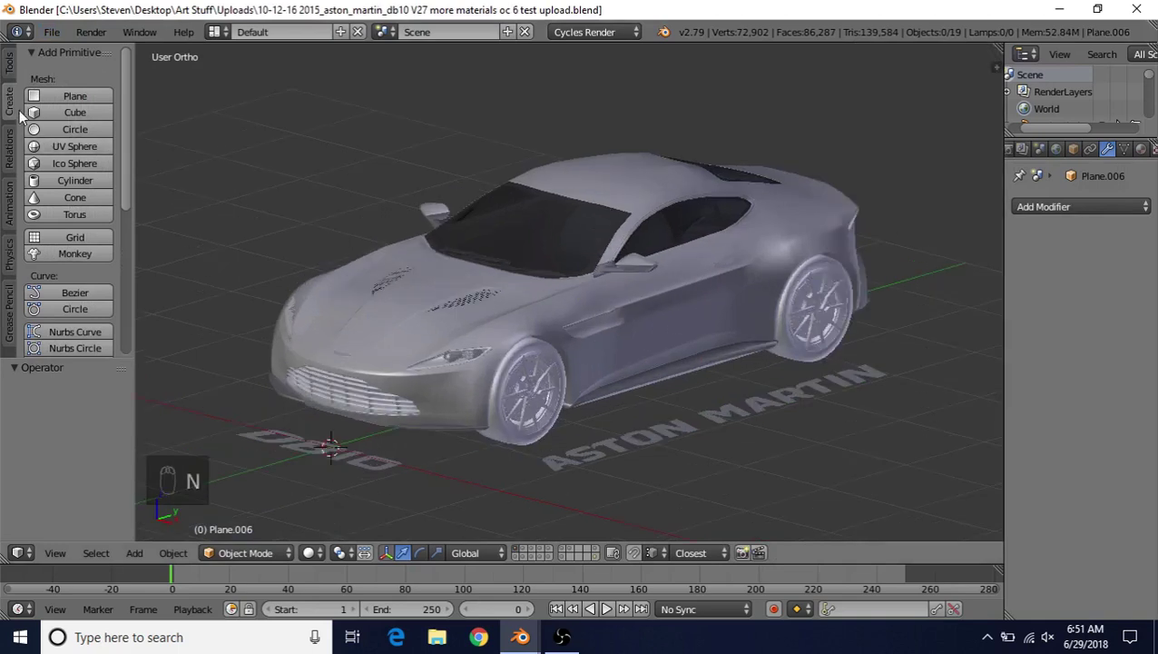
# Step: Add a cube and move its mesh about 2.588 along X in Edit Mode
pyautogui.click(69, 114)
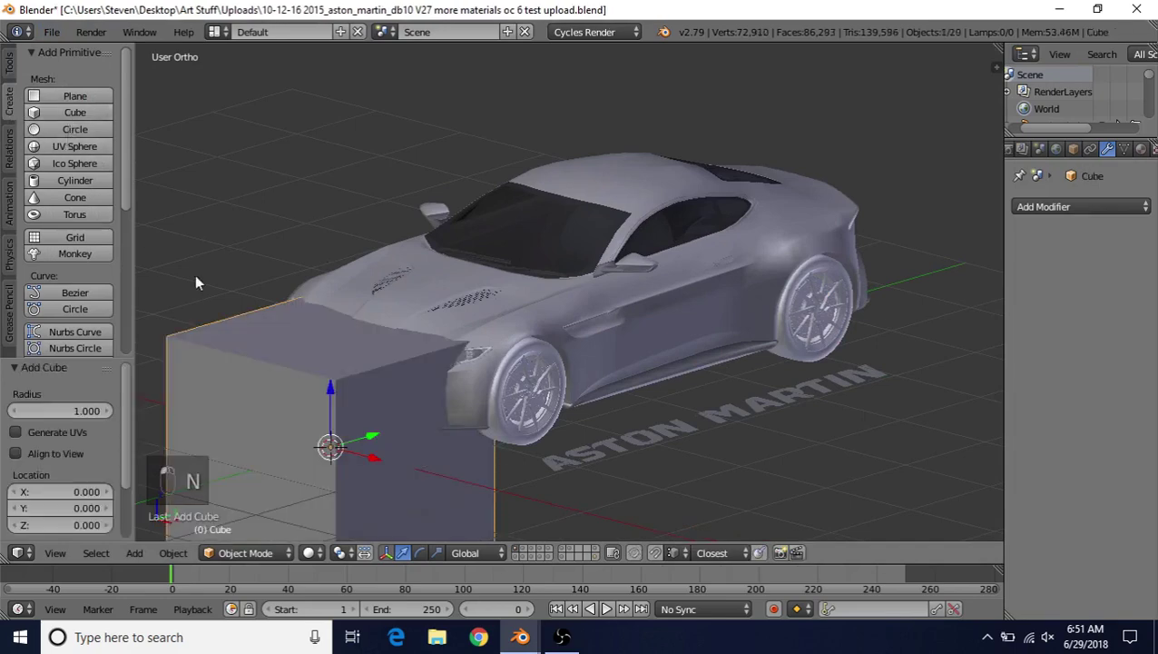
pyautogui.press('Tab')
pyautogui.scroll(-3, 453, 394)
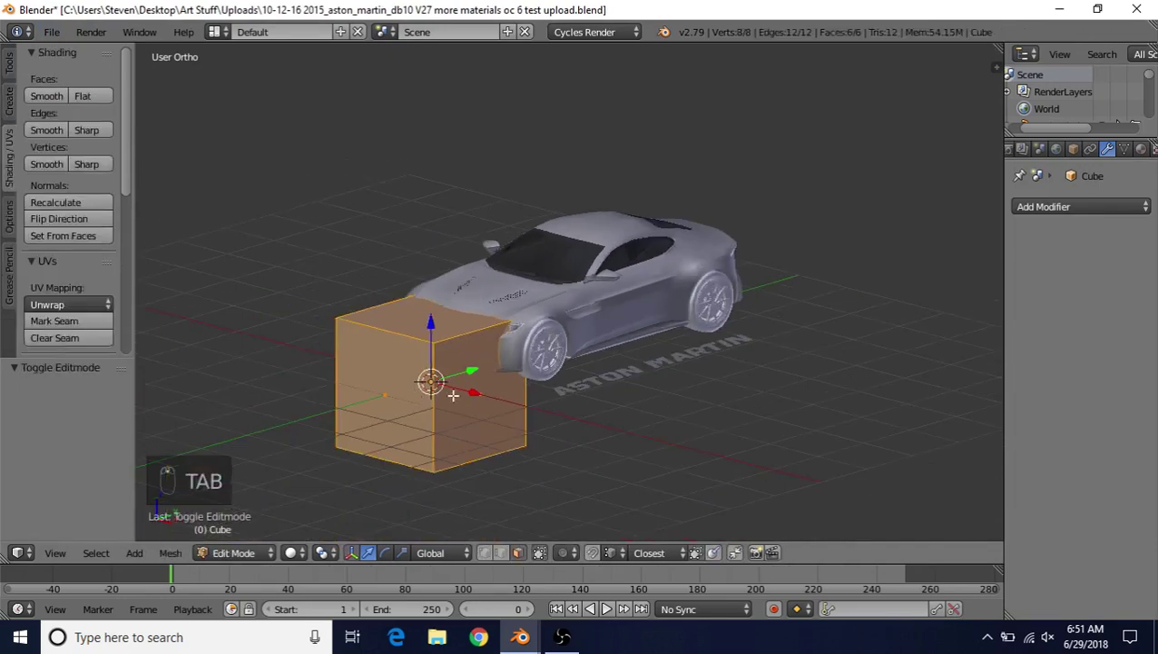
pyautogui.moveTo(484, 394); pyautogui.dragTo(606, 429)
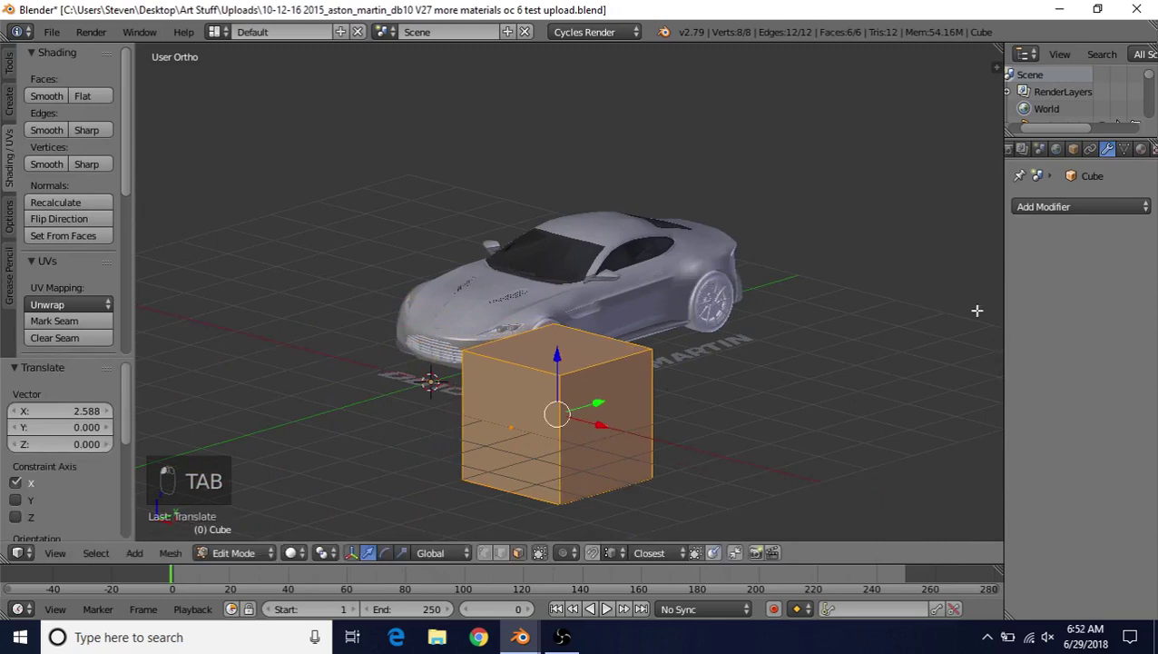
# Step: Add an X-axis Mirror modifier with clipping to the cube and show the mirrored half as editable in Edit Mode
pyautogui.click(1063, 207)
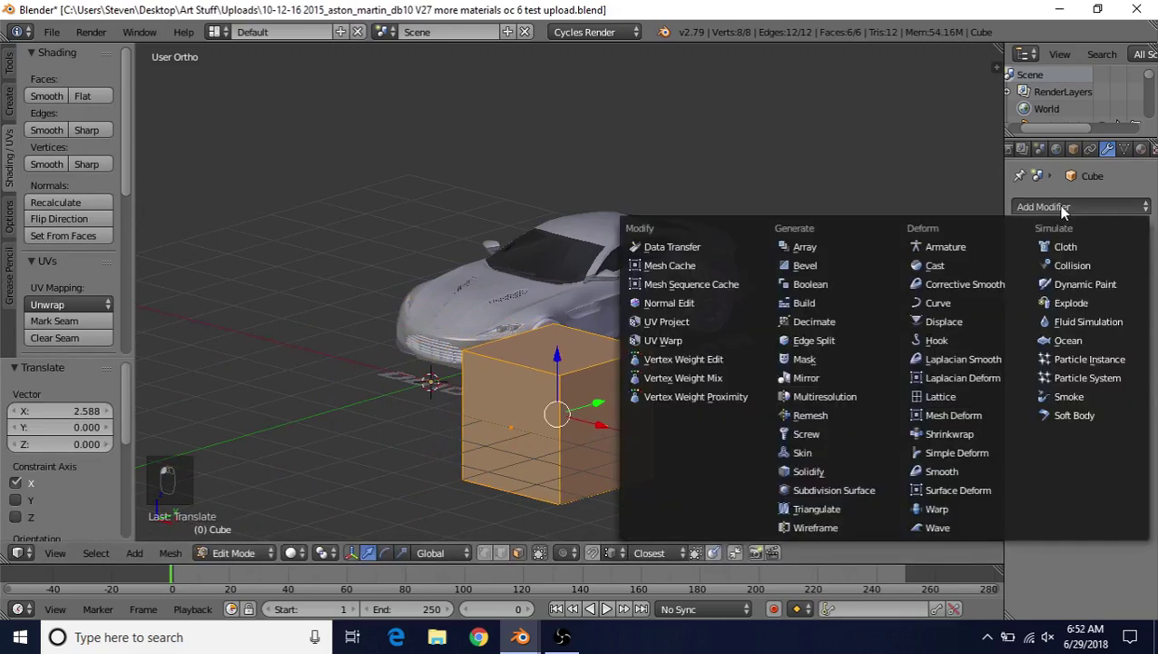
pyautogui.click(829, 379)
pyautogui.click(1102, 231)
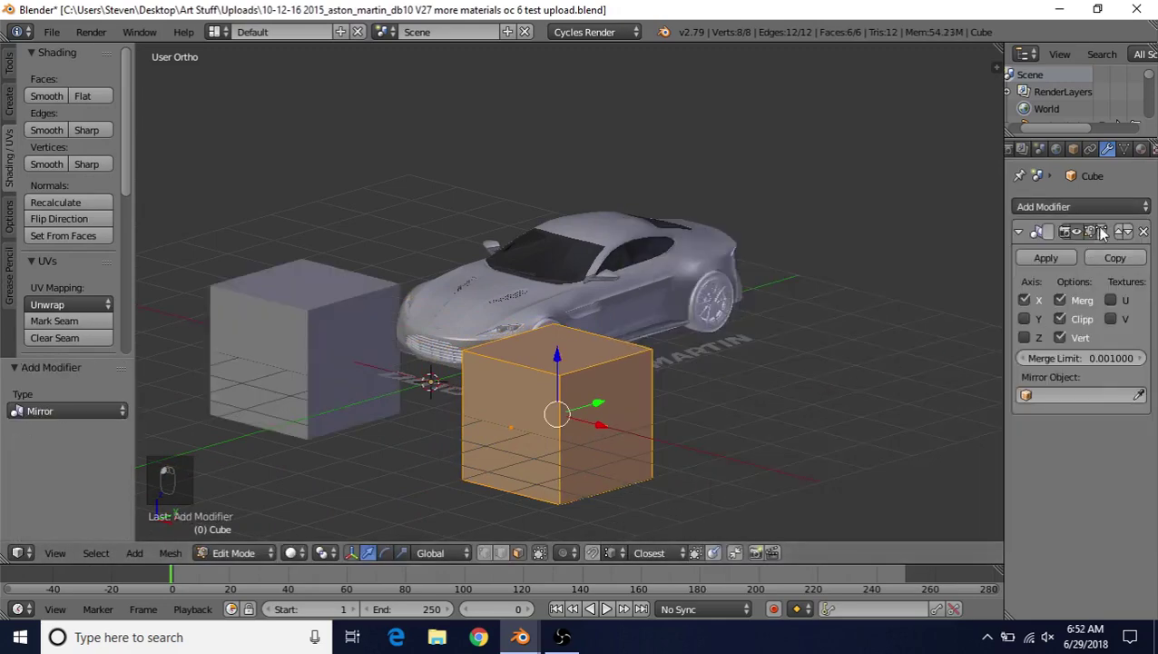
# Step: Delete the cube's inner face and move the whole mesh about -2.024 along X to join the halves at the mirror plane
pyautogui.rightClick(361, 342)
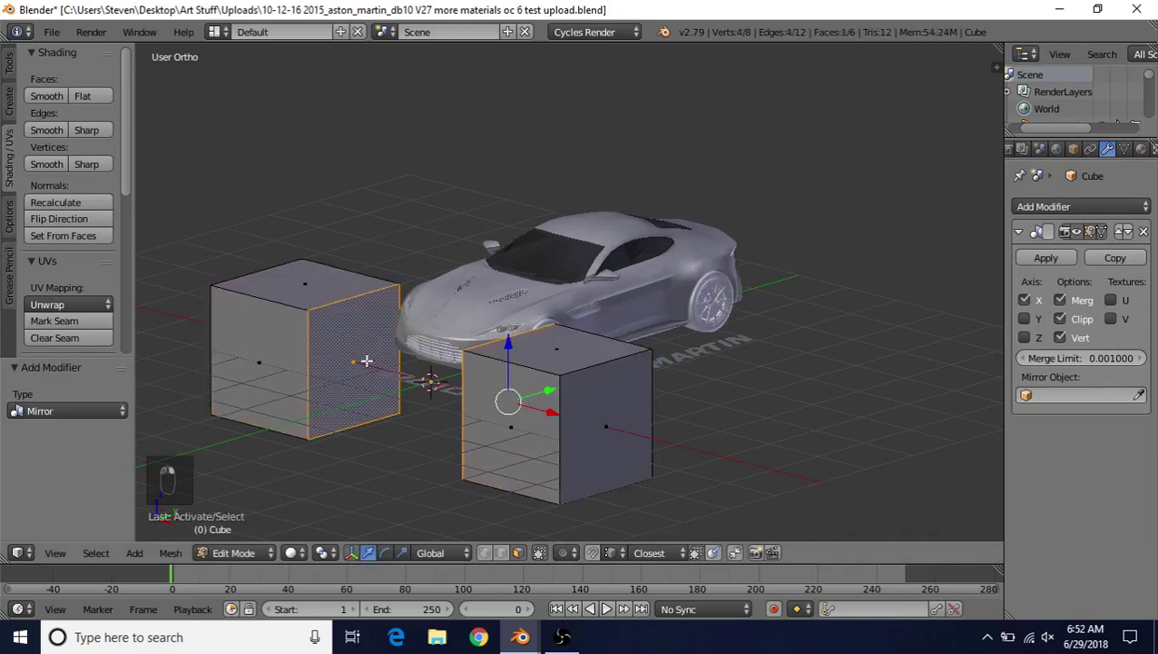
pyautogui.press('Delete')
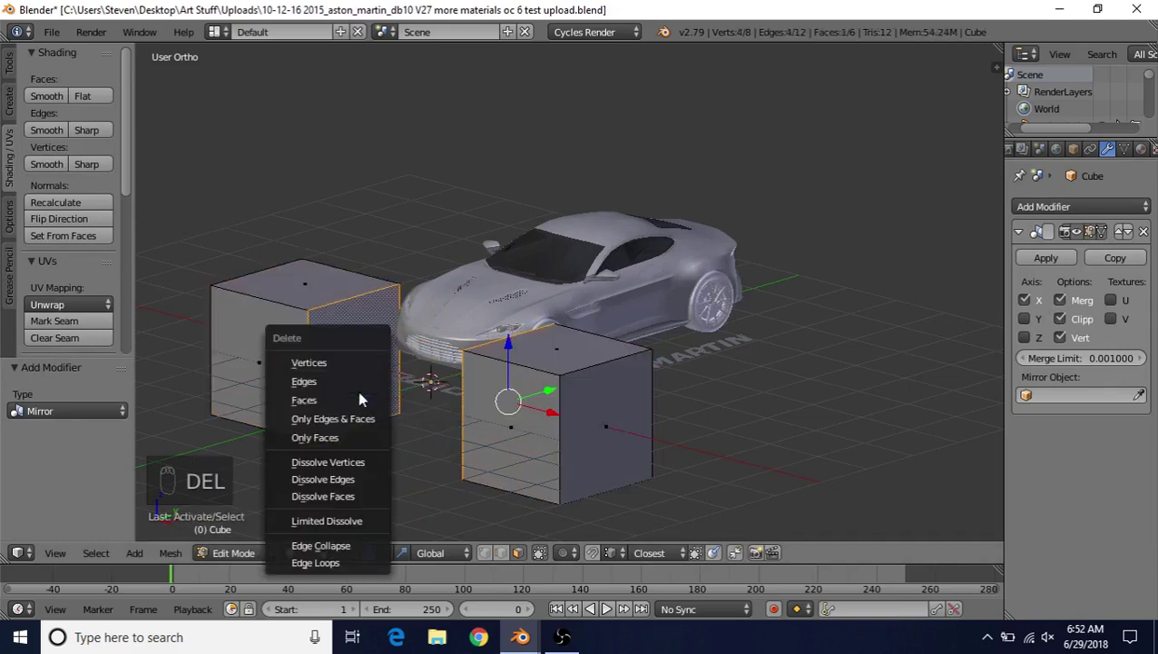
pyautogui.click(358, 392)
pyautogui.press('a')
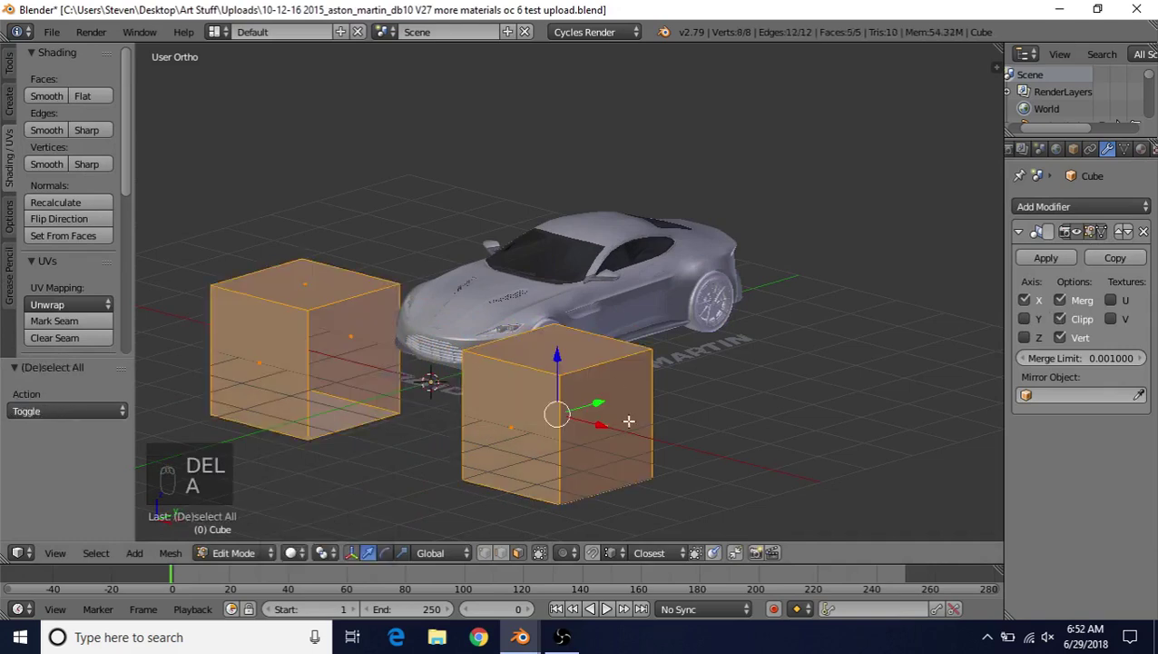
pyautogui.moveTo(603, 424); pyautogui.dragTo(504, 396)
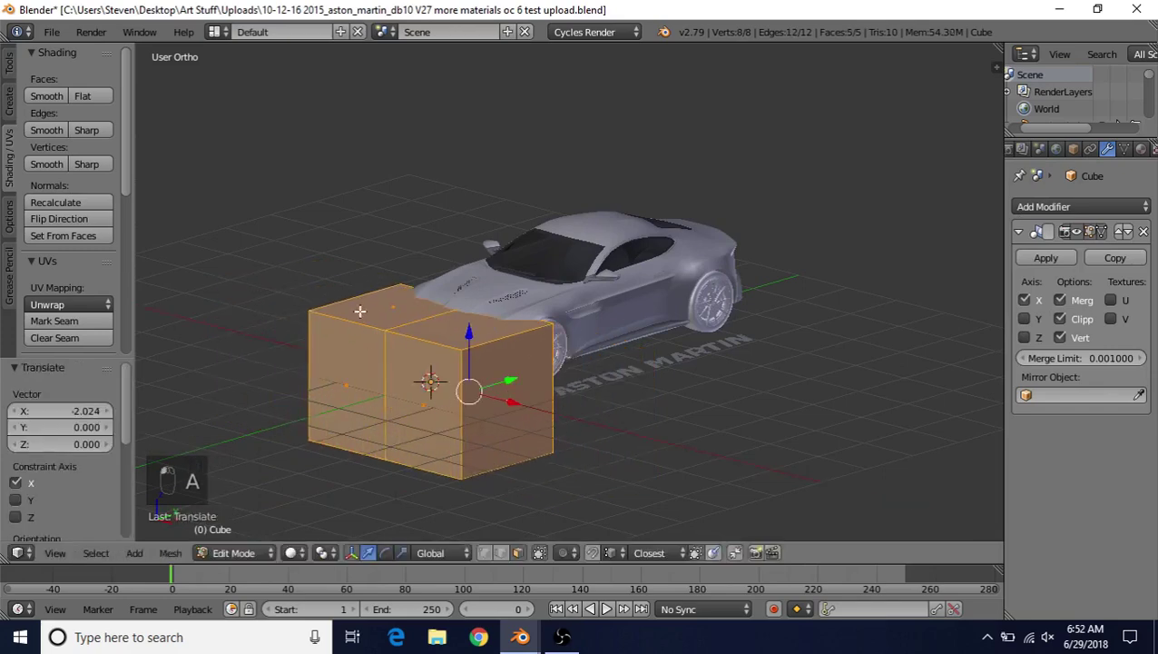
# Step: Move the mirrored block back along Y and up above the car's rear deck, scaling it down to a wing-sized bar
pyautogui.moveTo(404, 343); pyautogui.dragTo(418, 388, button='middle')
pyautogui.moveTo(513, 385); pyautogui.dragTo(669, 169)
pyautogui.press('Tab')
pyautogui.press('s')
pyautogui.click(695, 172)
pyautogui.press('s')
pyautogui.click(732, 145)
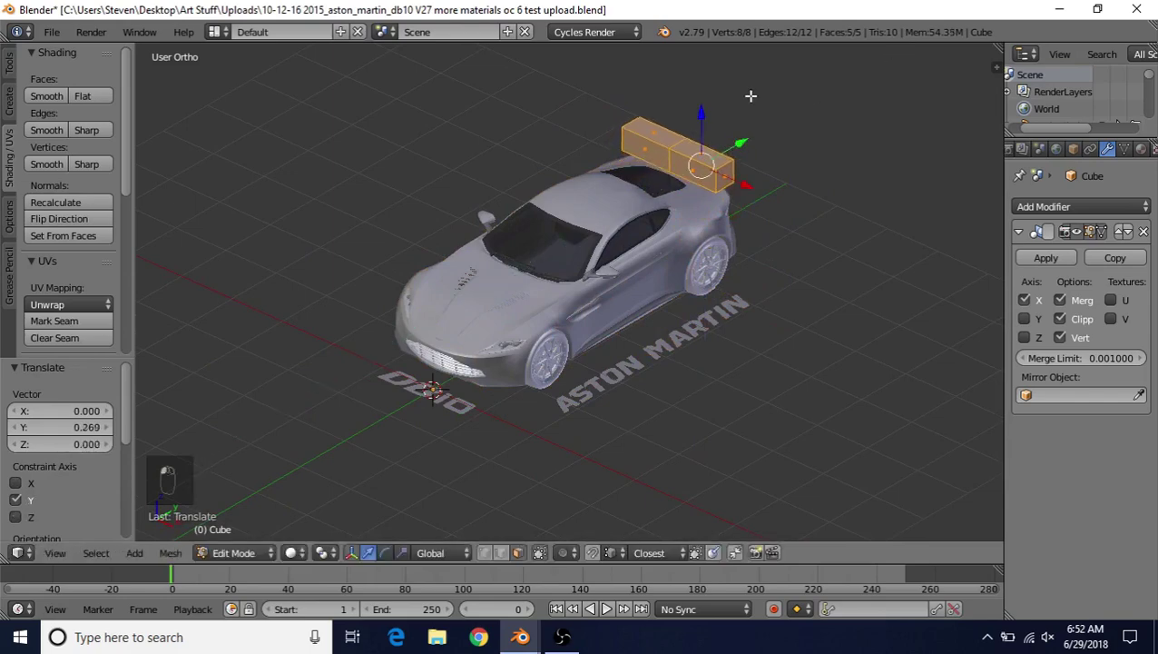
# Step: Scale the mirrored bar uniformly to about 0.555 and frame it in the view
pyautogui.press('s')
pyautogui.click(724, 140)
pyautogui.press('KP_Decimal')
pyautogui.scroll(-5, 570, 257)
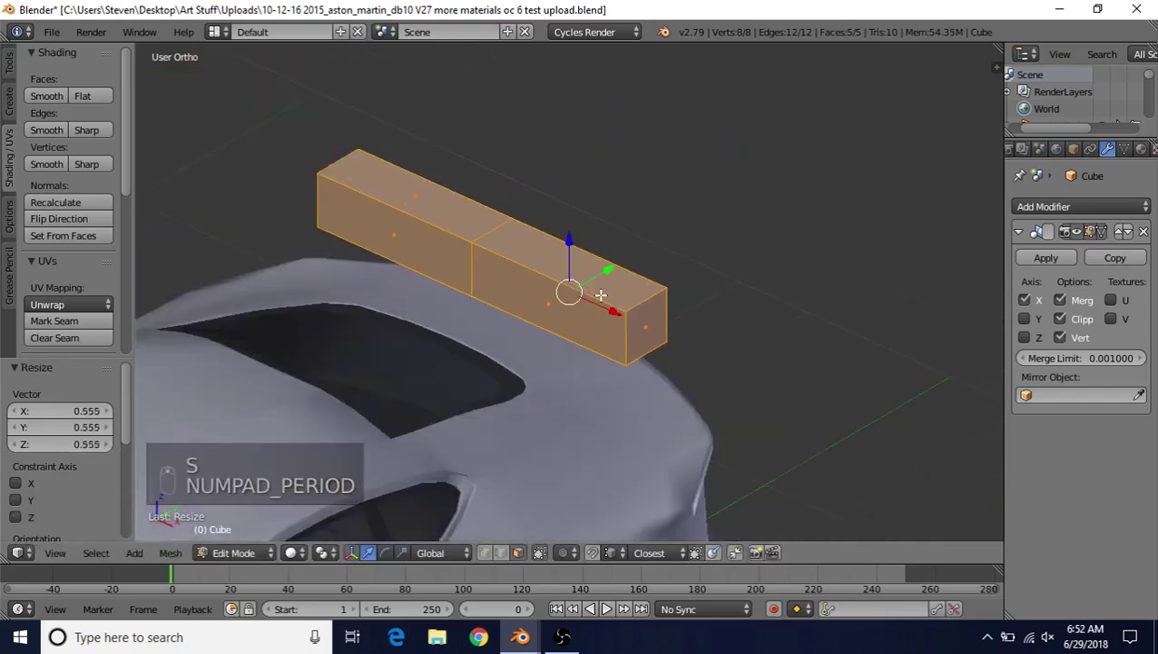
# Step: Flatten the mirrored bar along Z by a factor of about 0.124, flatten it again, and shift it about -0.054 along Y
pyautogui.scroll(1, 570, 258)
pyautogui.press('s')
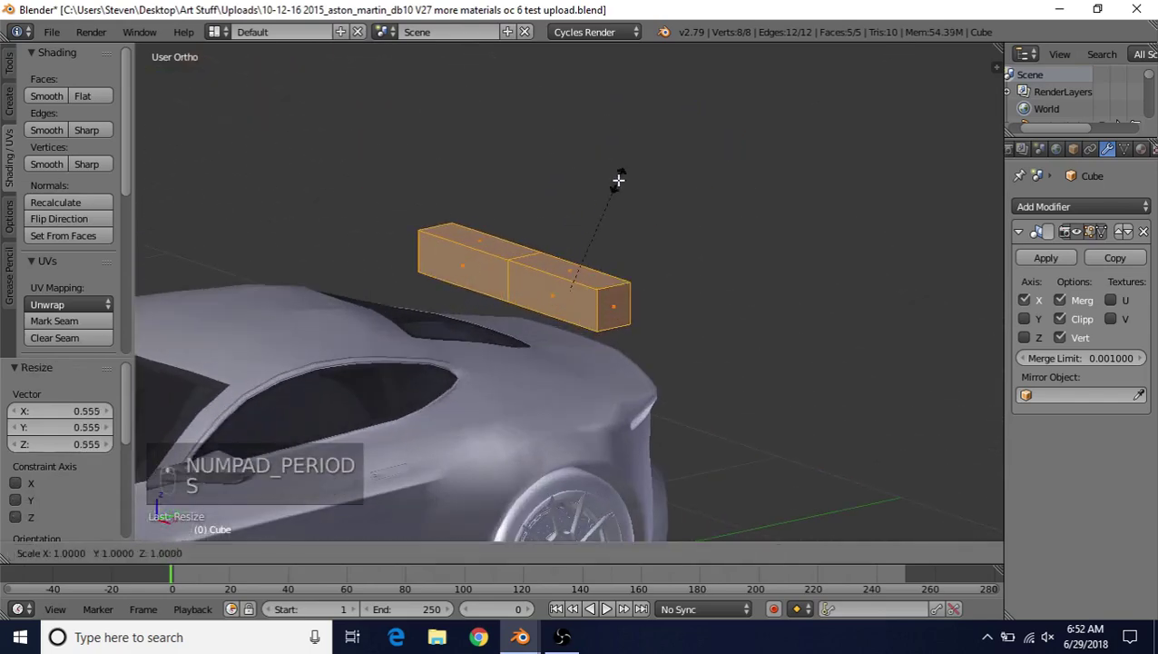
pyautogui.press('z')
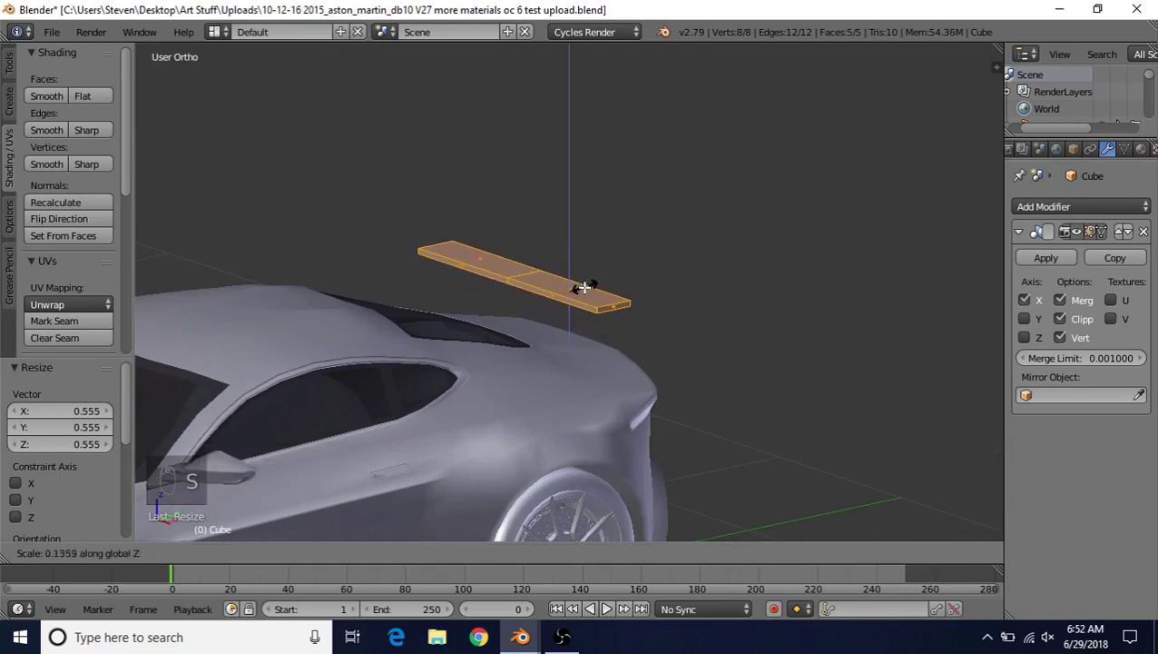
pyautogui.click(583, 287)
pyautogui.scroll(2, 583, 288)
pyautogui.scroll(2, 584, 287)
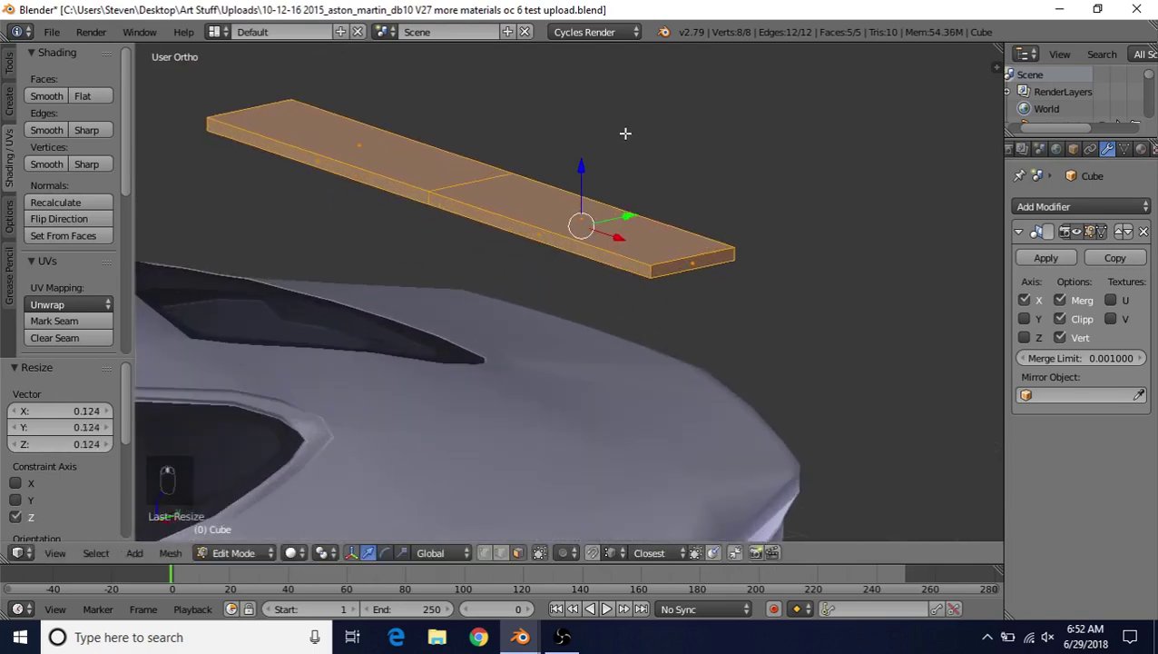
pyautogui.press('s')
pyautogui.press('z')
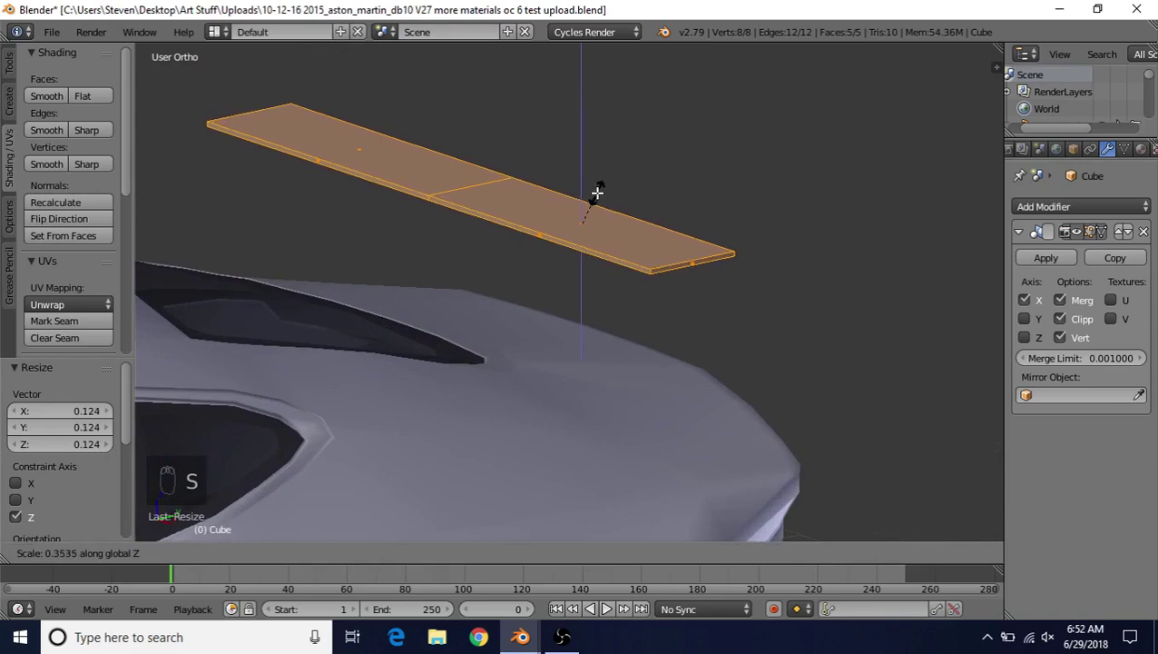
pyautogui.click(598, 187)
pyautogui.moveTo(566, 330); pyautogui.dragTo(440, 268, button='middle')
pyautogui.moveTo(489, 287); pyautogui.dragTo(469, 290)
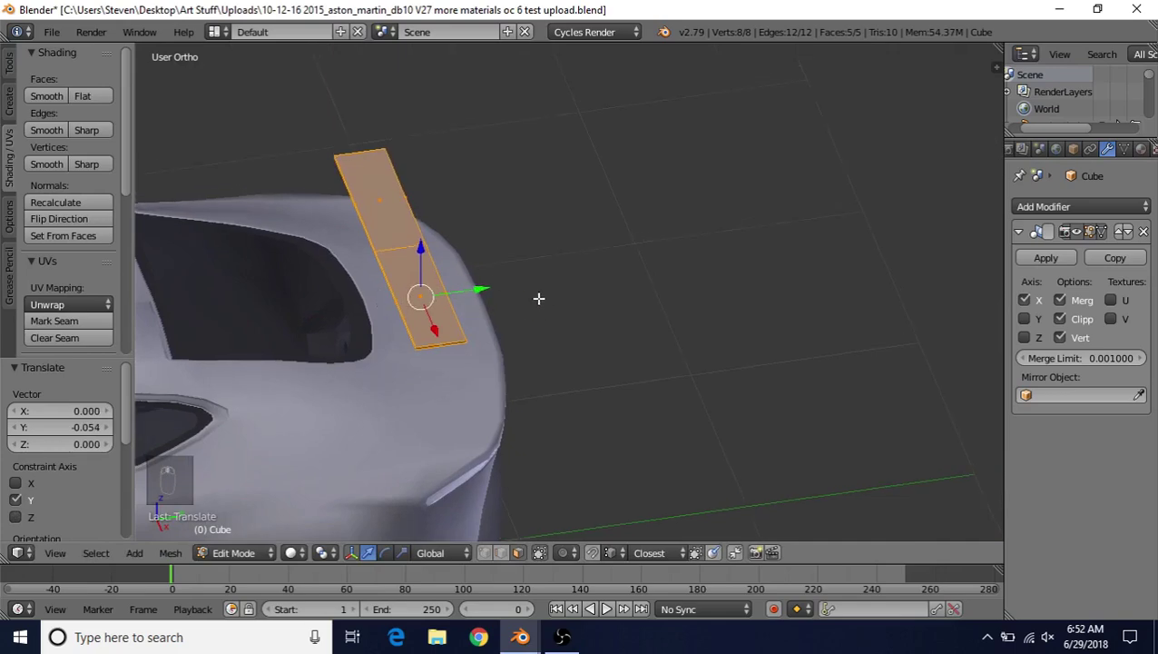
# Step: Select the bar's rear face and raise it about 0.008 along Z
pyautogui.moveTo(537, 298); pyautogui.dragTo(545, 268, button='middle')
pyautogui.scroll(6, 545, 268)
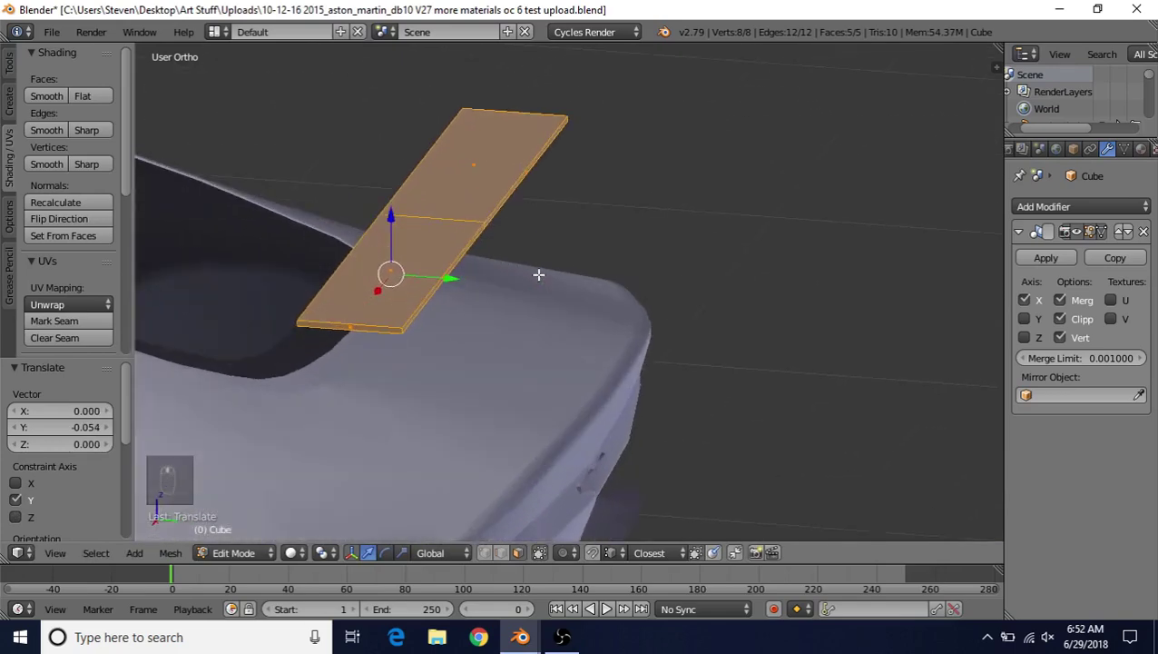
pyautogui.rightClick(395, 263)
pyautogui.moveTo(487, 191); pyautogui.dragTo(542, 207, button='middle')
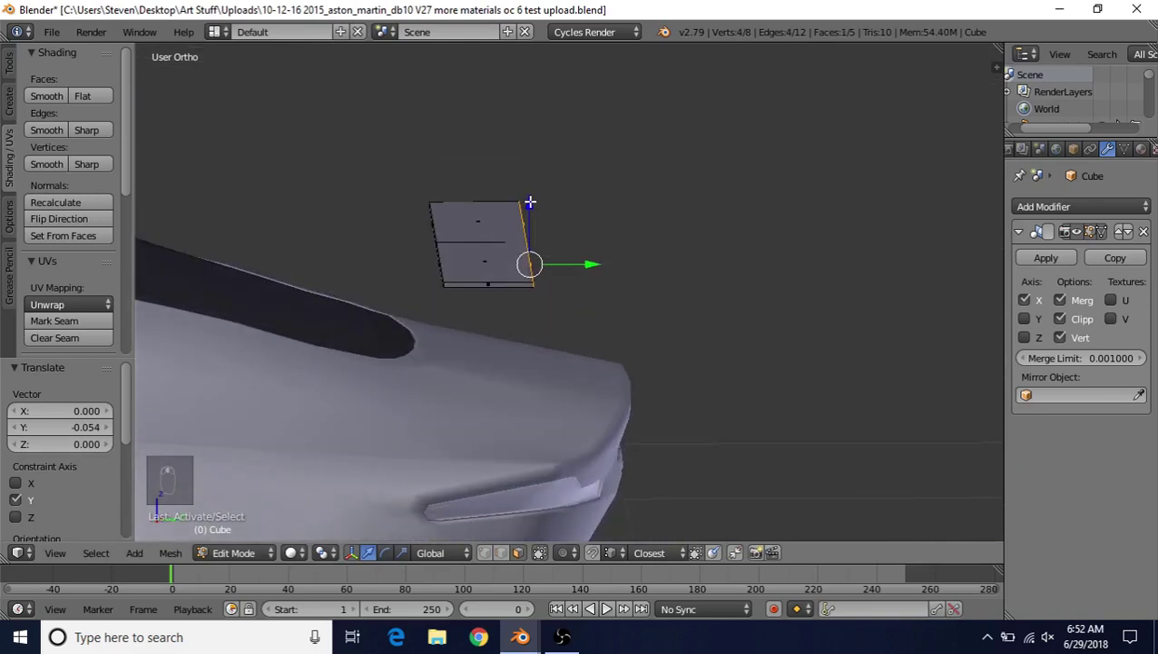
pyautogui.moveTo(530, 202); pyautogui.dragTo(530, 197)
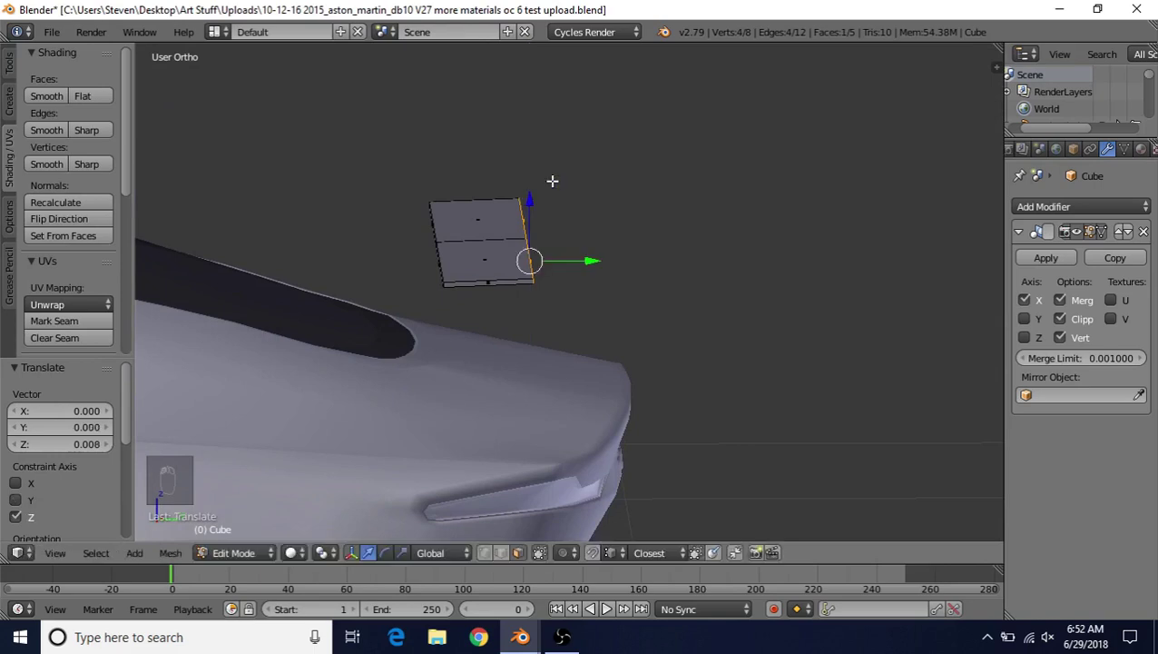
# Step: Extrude the bar's rear face, moving the new face backward along Y and up about 0.059 along Z
pyautogui.press('e')
pyautogui.click(589, 203)
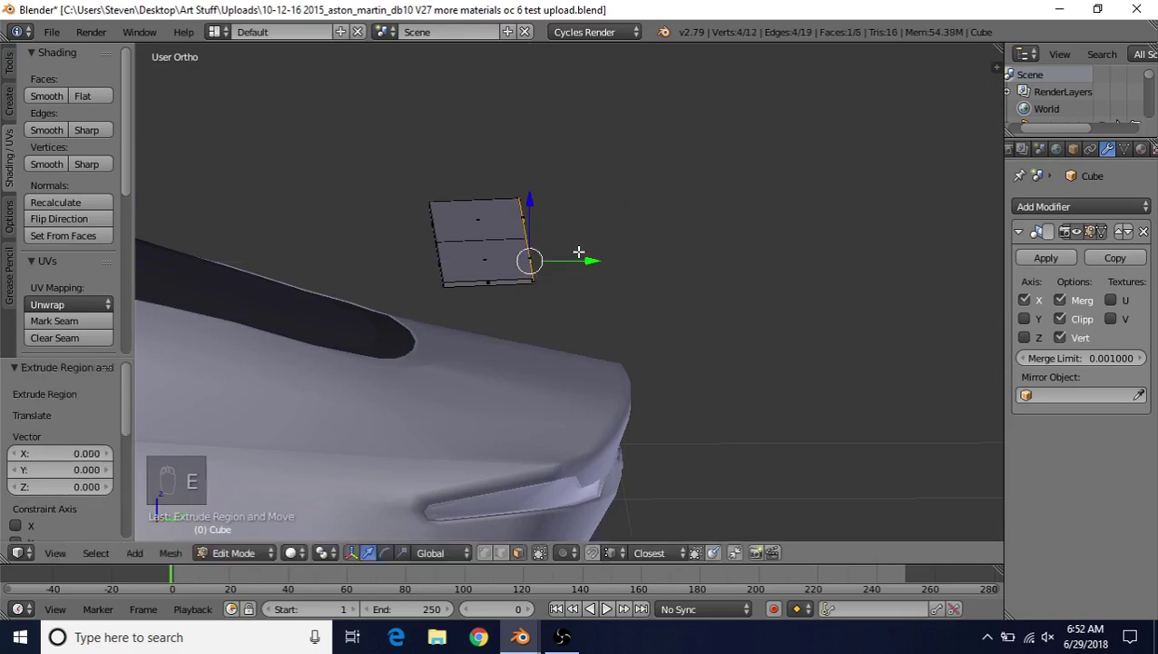
pyautogui.moveTo(590, 260); pyautogui.dragTo(628, 261)
pyautogui.moveTo(569, 209); pyautogui.dragTo(569, 181)
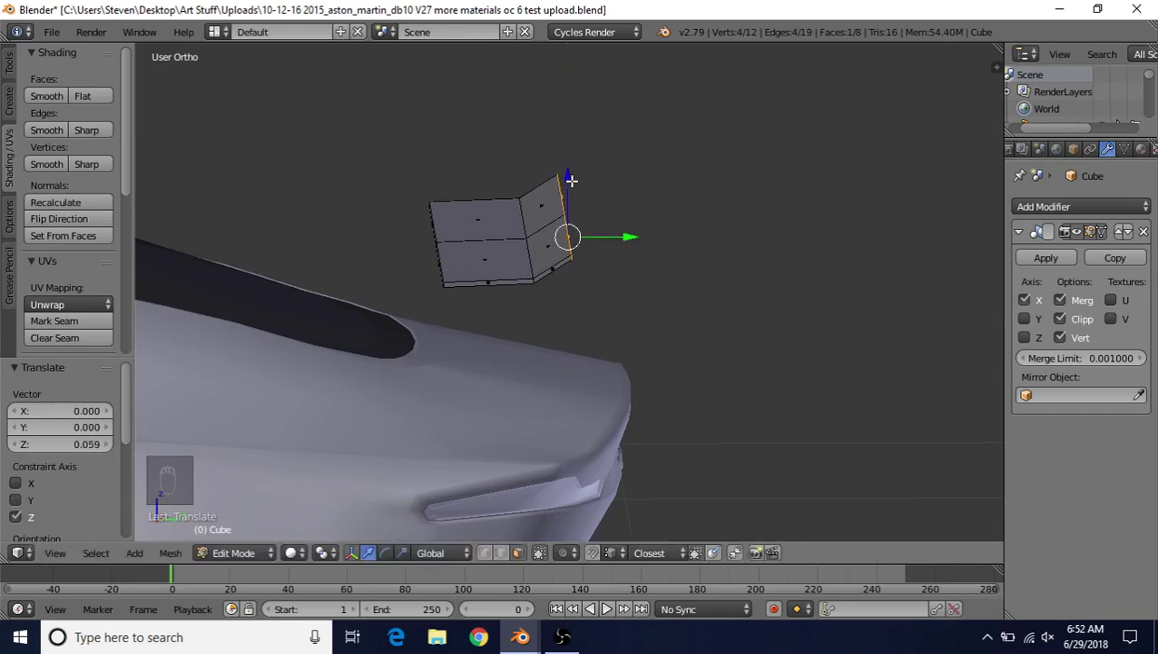
# Step: Extrude the rear face a second time, moving it back and up, and adjust its height by about -0.061 along Z
pyautogui.keyDown('shift'); pyautogui.moveTo(630, 227); pyautogui.dragTo(568, 253, button='middle'); pyautogui.keyUp('shift')
pyautogui.press('e')
pyautogui.rightClick(564, 240)
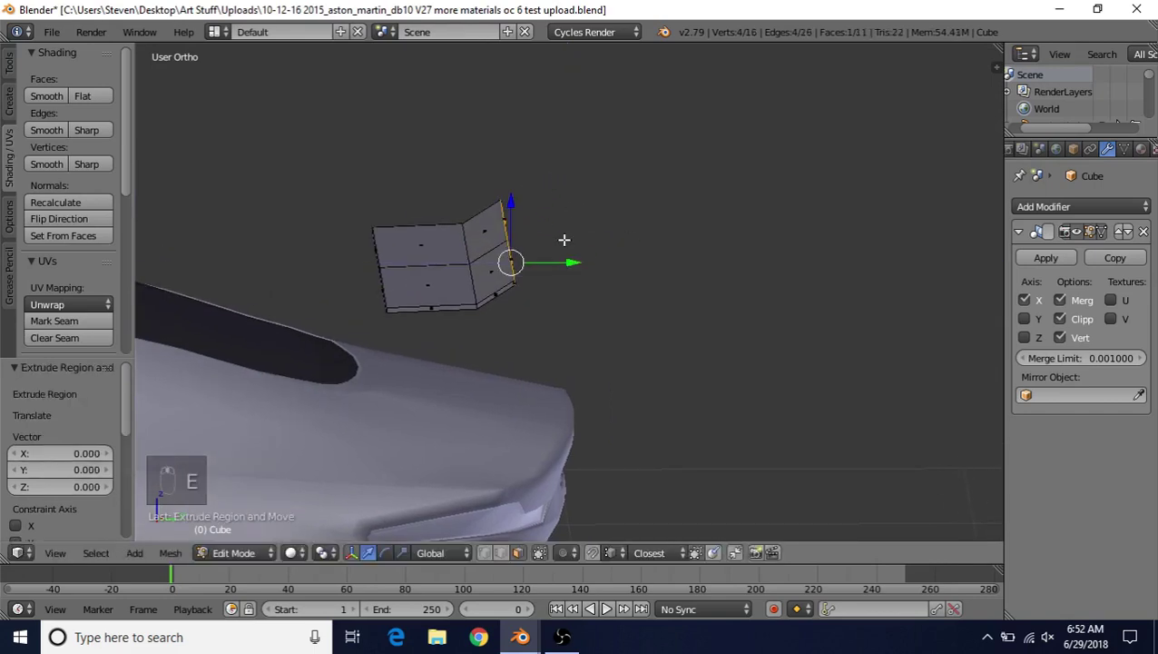
pyautogui.moveTo(570, 262); pyautogui.dragTo(594, 263)
pyautogui.moveTo(540, 208); pyautogui.dragTo(543, 165)
pyautogui.scroll(-2, 517, 247)
pyautogui.moveTo(517, 247); pyautogui.dragTo(541, 251, button='middle')
pyautogui.moveTo(529, 481); pyautogui.dragTo(529, 331, button='middle')
pyautogui.moveTo(511, 276); pyautogui.dragTo(512, 307)
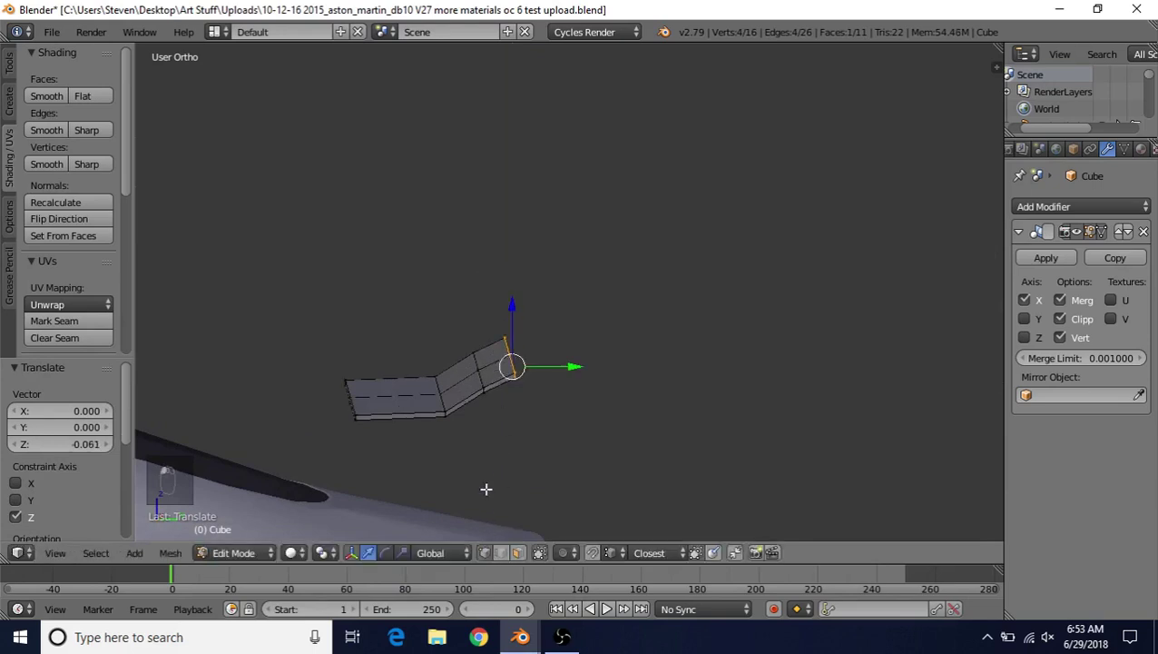
# Step: Select the edge loop between the two extruded rear segments and lower it slightly to soften the wing's curve
pyautogui.scroll(3, 515, 418)
pyautogui.keyDown('alt'); pyautogui.click(458, 375); pyautogui.keyUp('alt')
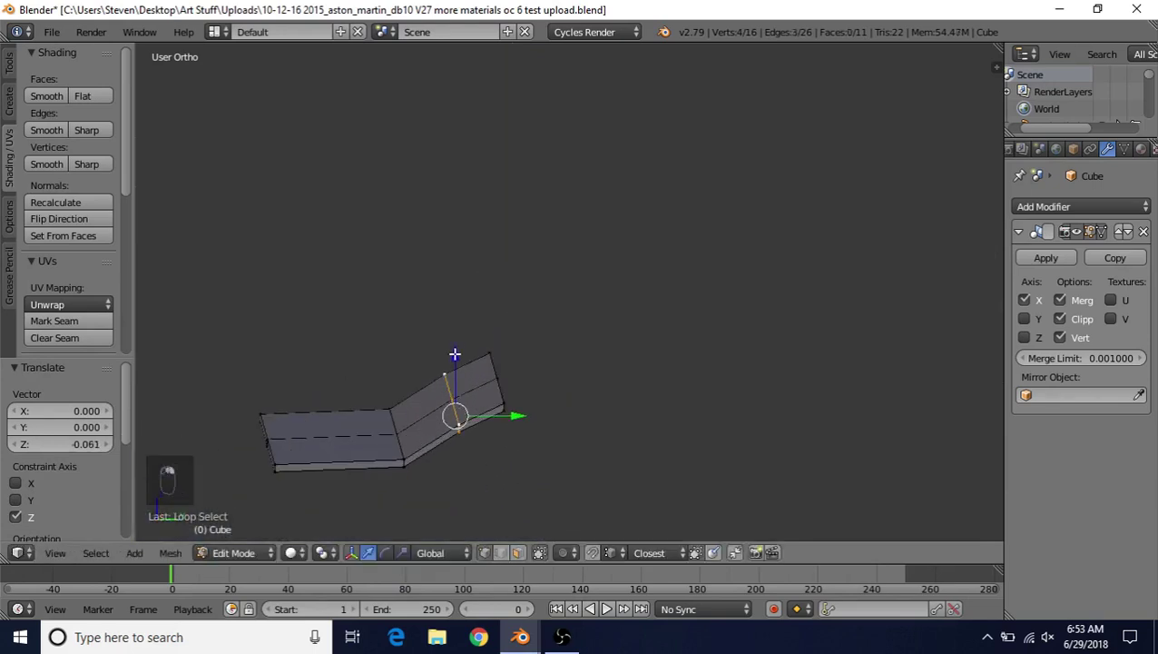
pyautogui.moveTo(455, 354); pyautogui.dragTo(457, 369)
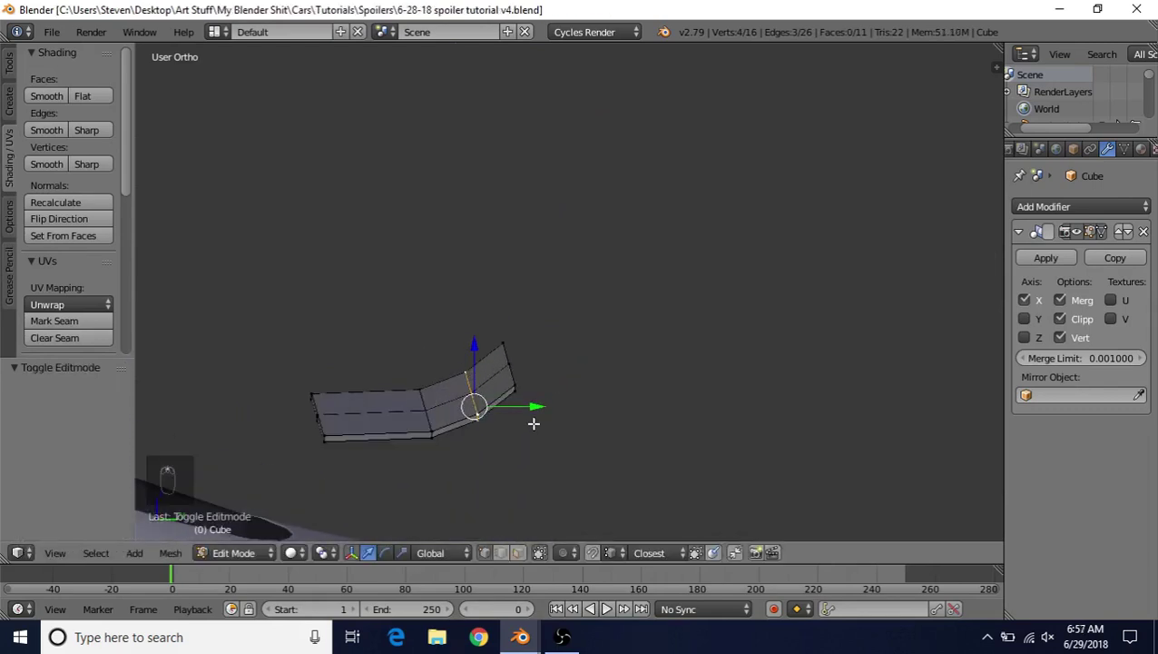
# Step: Select the upper edge path at the wing's outer end and move it outward along X by about 0.008, plus two nudges of about 0.001
pyautogui.rightClick(517, 382)
pyautogui.keyDown('shift'); pyautogui.moveTo(534, 372); pyautogui.dragTo(571, 284, button='middle'); pyautogui.keyUp('shift')
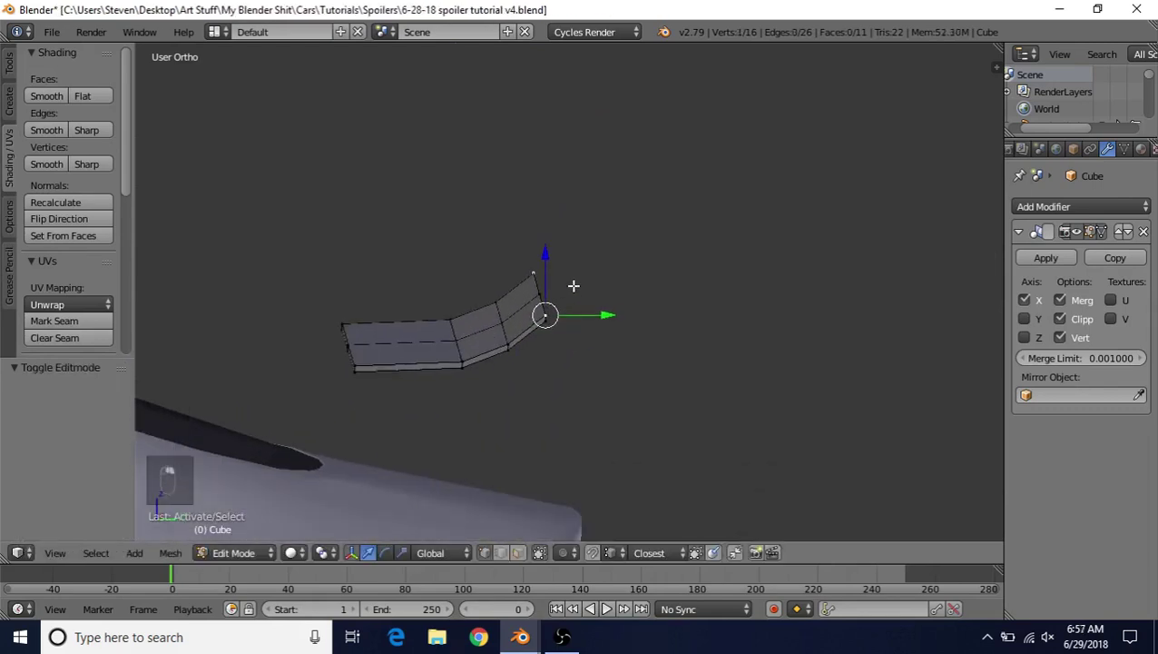
pyautogui.scroll(3, 414, 352)
pyautogui.keyDown('ctrl'); pyautogui.rightClick(218, 367); pyautogui.keyUp('ctrl')
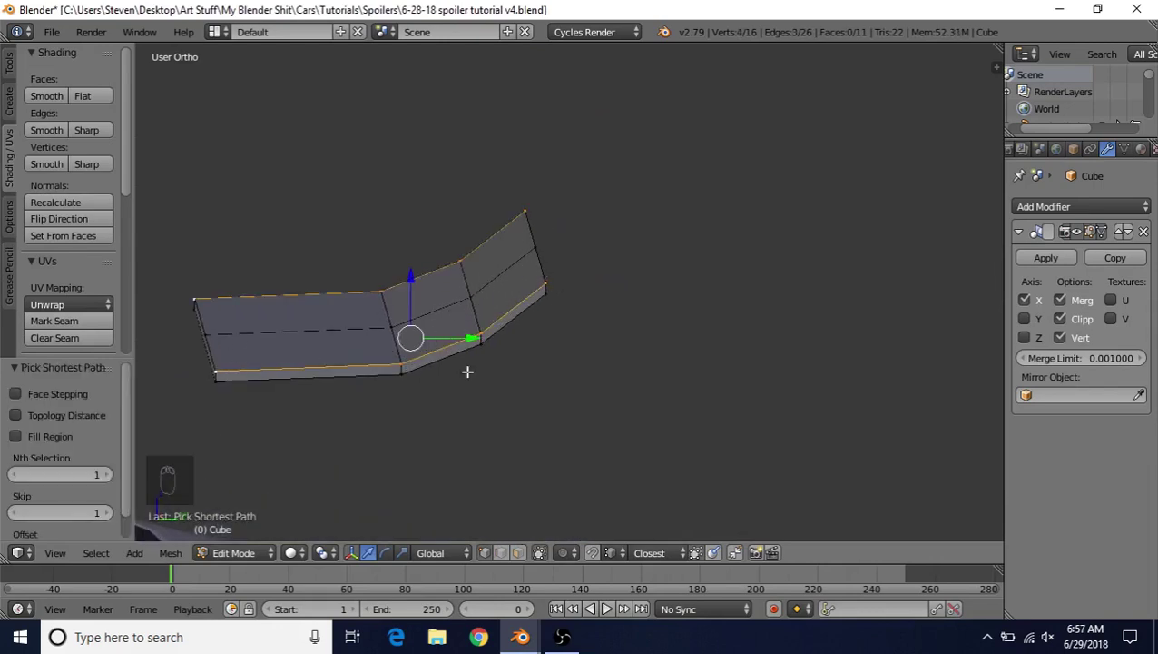
pyautogui.moveTo(468, 372); pyautogui.dragTo(473, 319, button='middle')
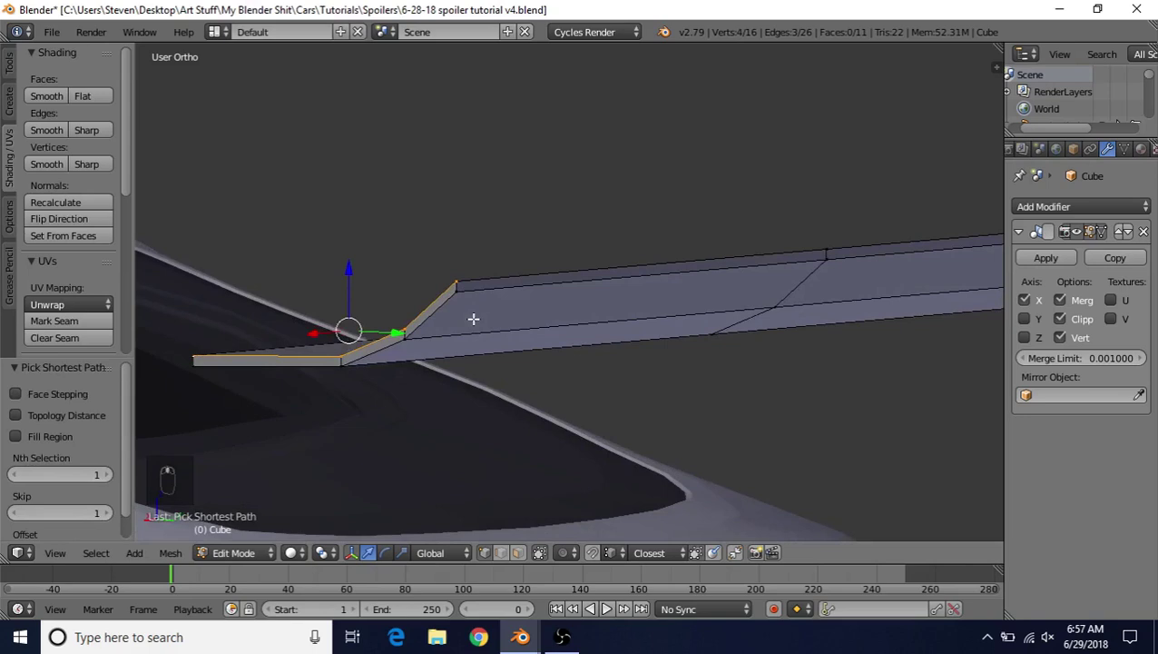
pyautogui.press('ctrl+KP_1')
pyautogui.scroll(2, 472, 318)
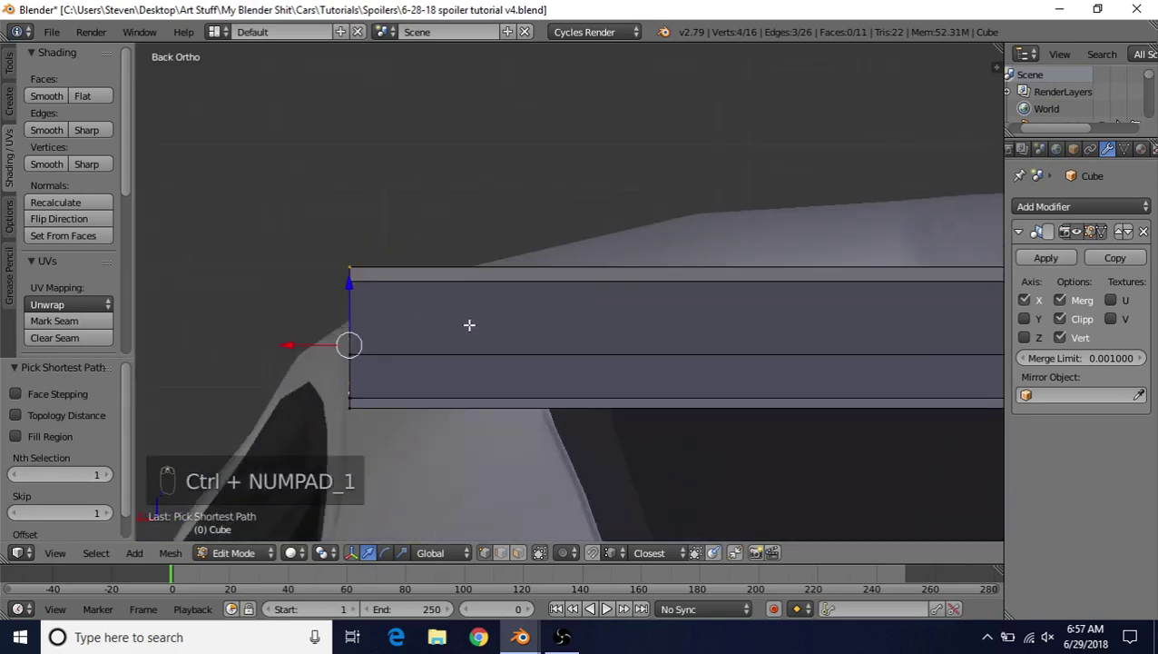
pyautogui.keyDown('shift'); pyautogui.moveTo(470, 324); pyautogui.dragTo(613, 286, button='middle'); pyautogui.keyUp('shift')
pyautogui.moveTo(433, 305); pyautogui.dragTo(422, 304)
pyautogui.moveTo(422, 304); pyautogui.dragTo(630, 315, button='middle')
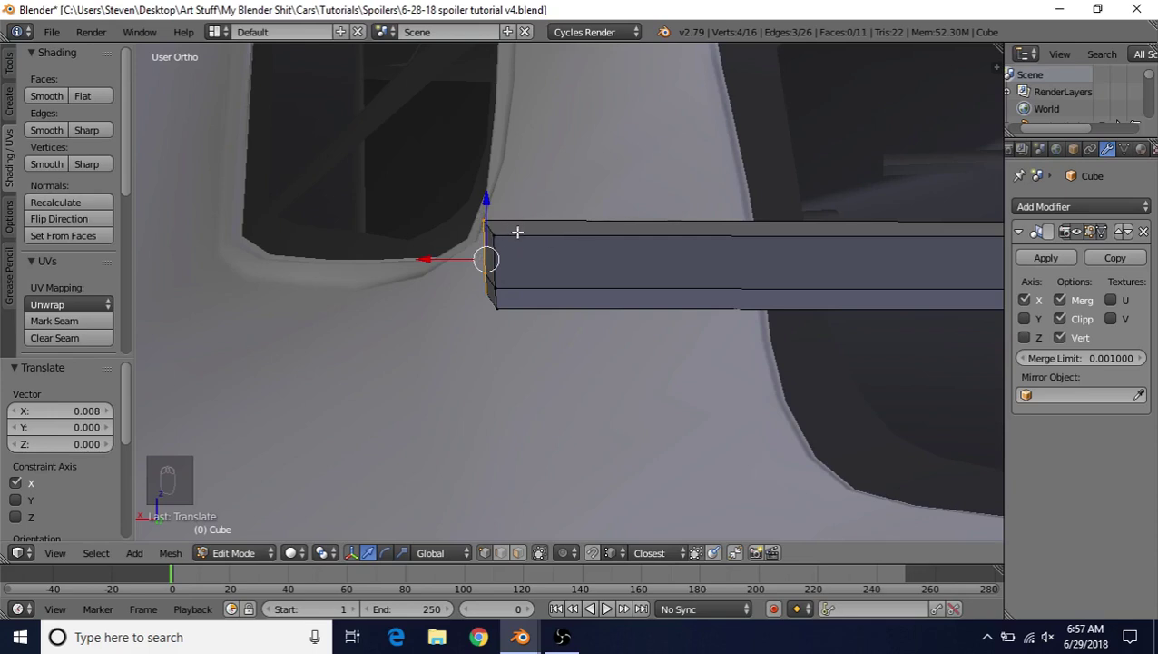
pyautogui.moveTo(444, 254); pyautogui.dragTo(432, 258)
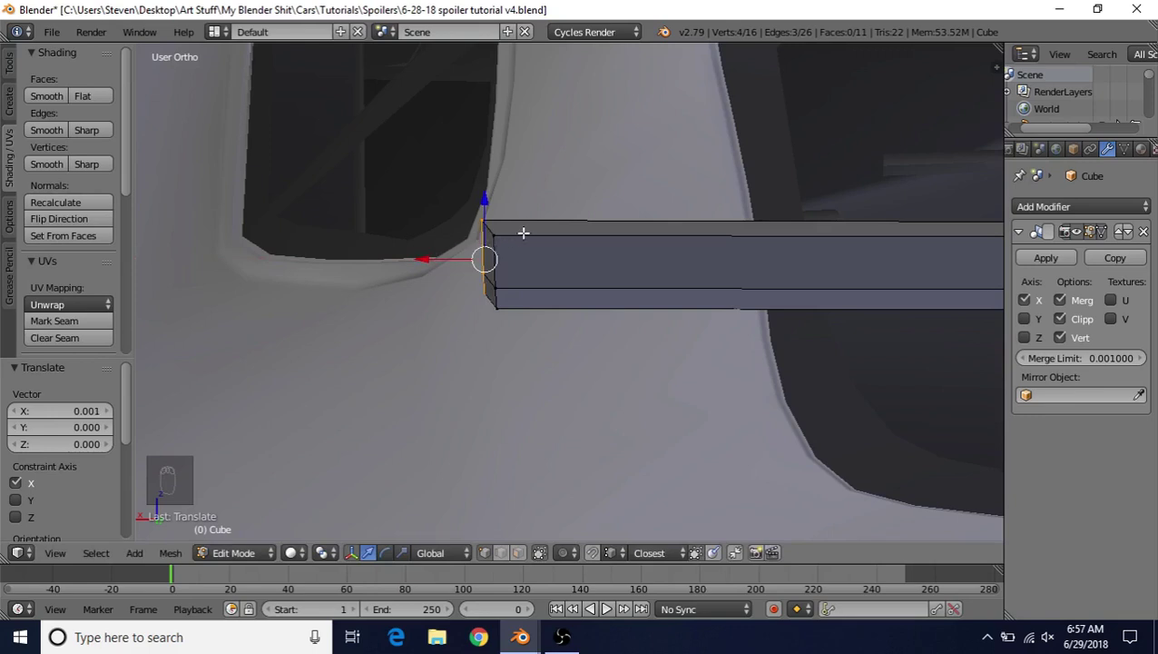
pyautogui.moveTo(428, 258); pyautogui.dragTo(428, 259)
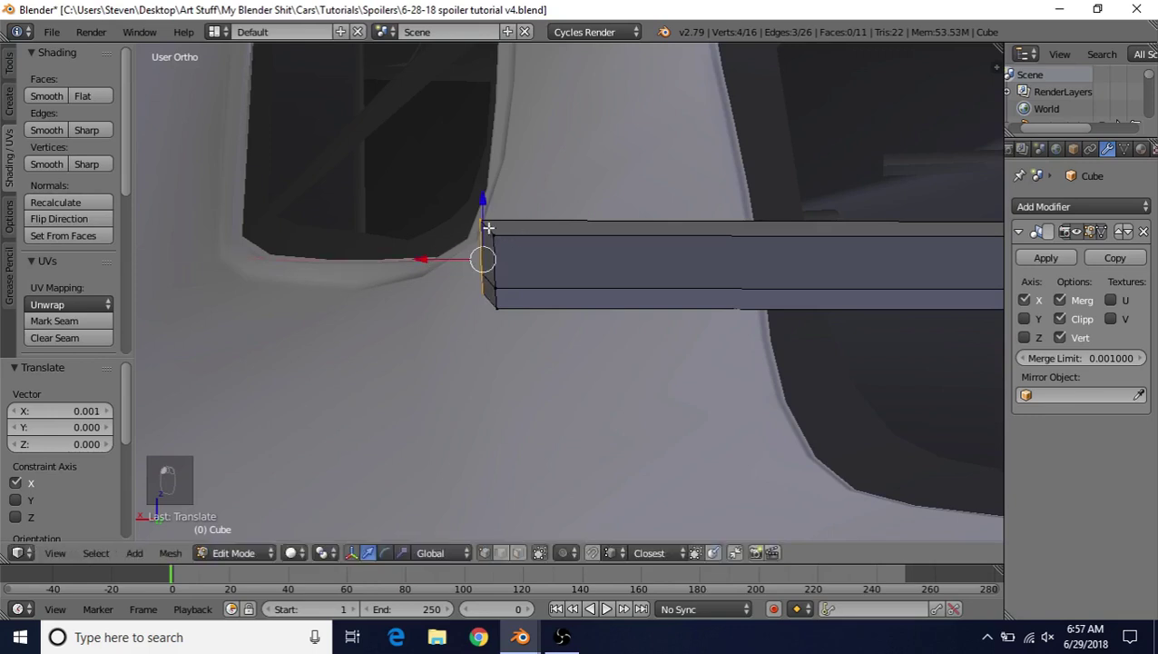
# Step: Select the three slanted faces at the wing's outer end and extrude them about -0.135 along Z as an end plate
pyautogui.click(517, 552)
pyautogui.moveTo(557, 281); pyautogui.dragTo(555, 232, button='middle')
pyautogui.click(558, 233)
pyautogui.keyDown('shift'); pyautogui.click(518, 252); pyautogui.keyUp('shift')
pyautogui.hotkey('ctrl', 'z')
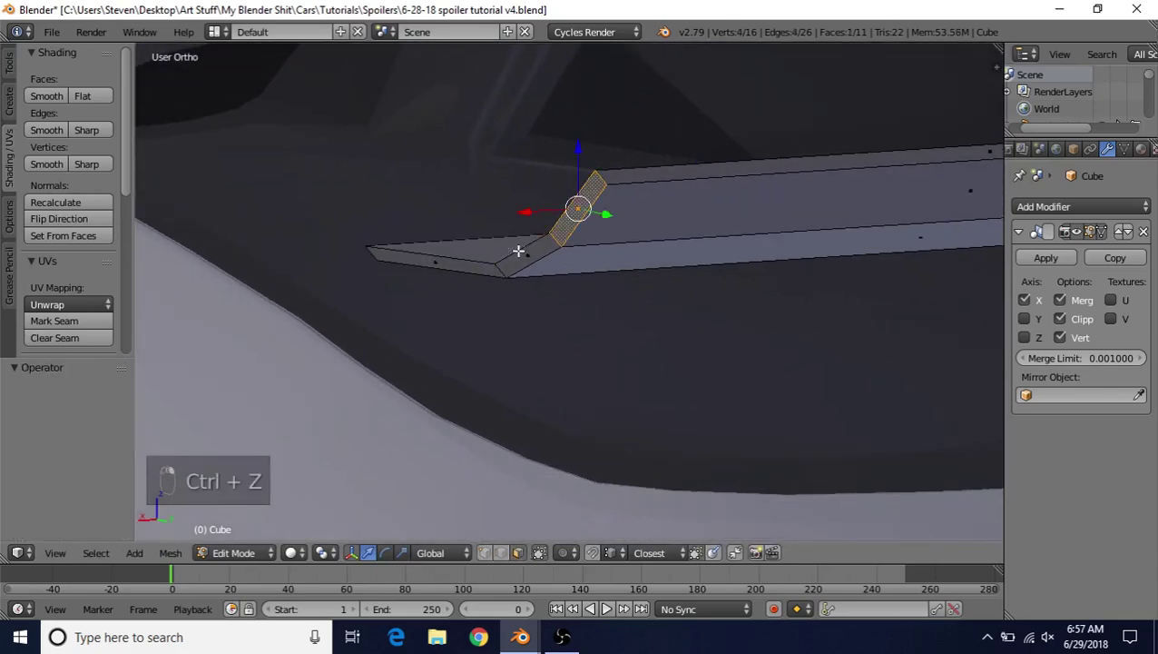
pyautogui.keyDown('shift'); pyautogui.click(531, 259); pyautogui.keyUp('shift')
pyautogui.keyDown('shift'); pyautogui.click(437, 266); pyautogui.keyUp('shift')
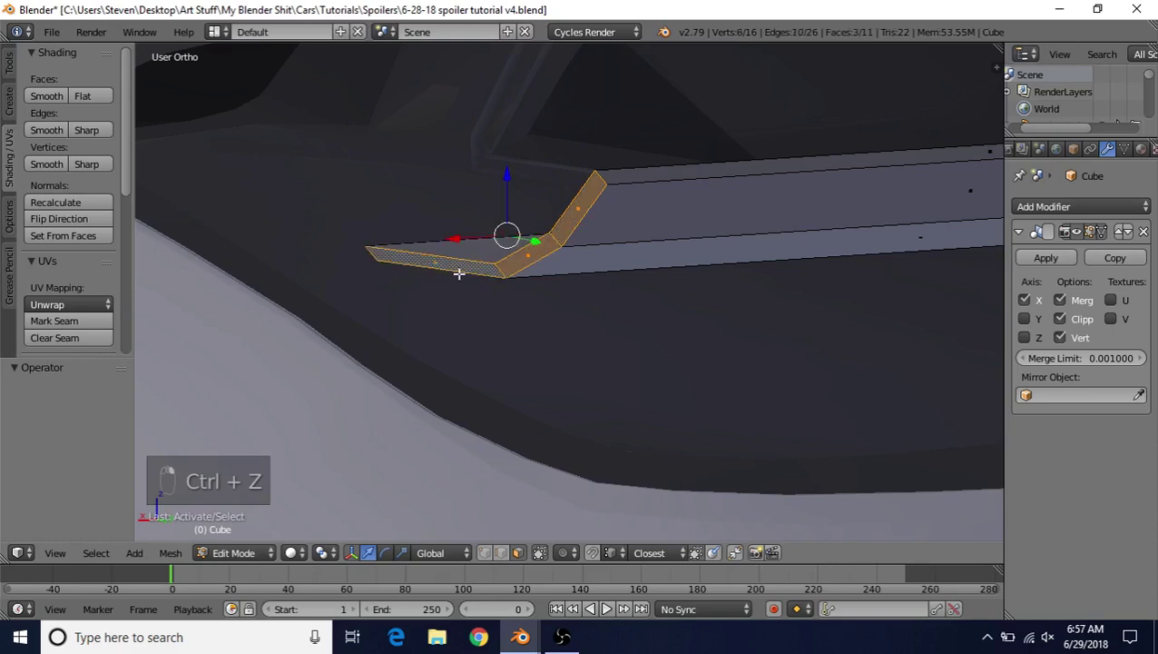
pyautogui.press('e')
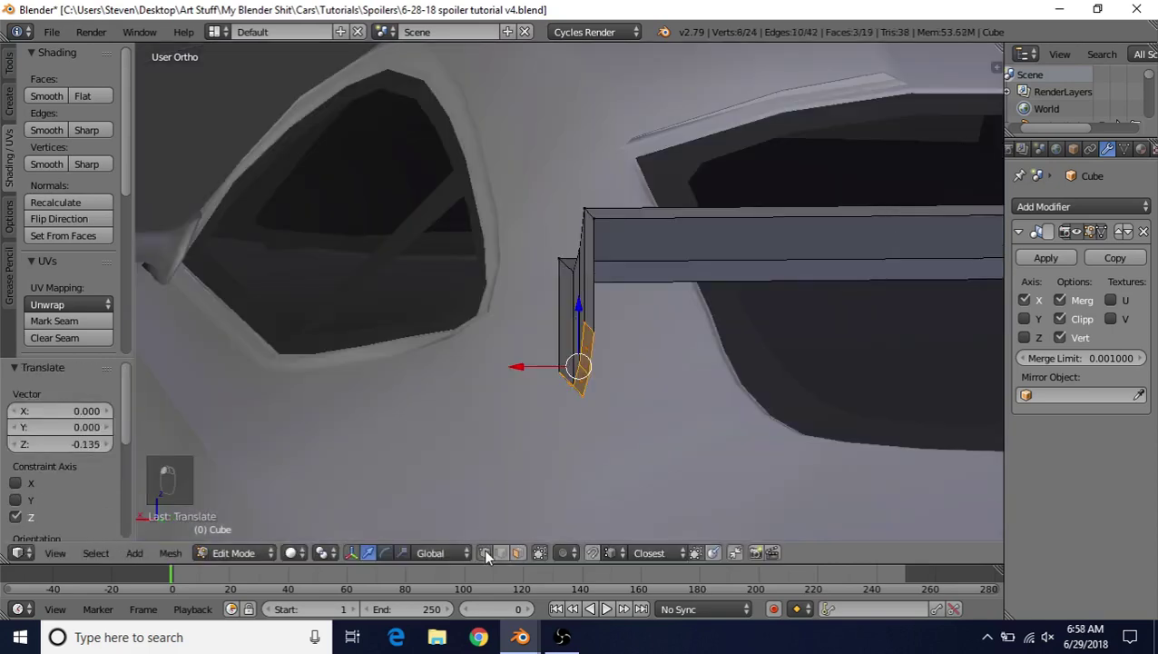
# Step: Select the four outer bottom vertices of the end plate and lower them about 0.013 along Z, level with the inner ones
pyautogui.moveTo(548, 381); pyautogui.dragTo(674, 346, button='middle')
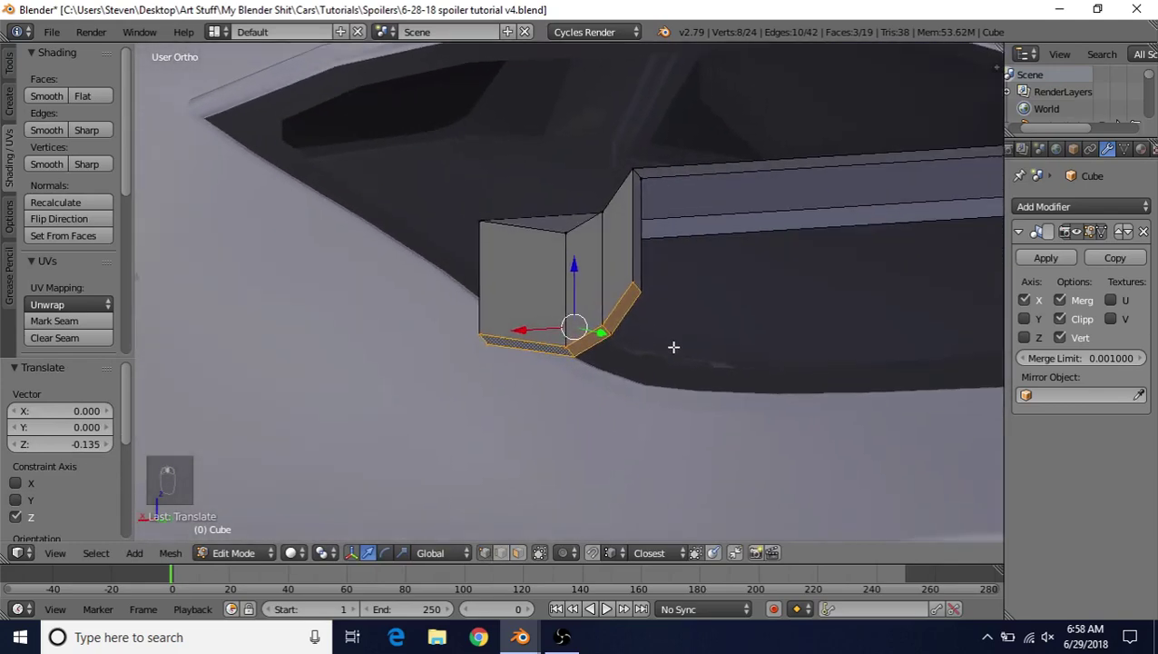
pyautogui.scroll(3, 674, 347)
pyautogui.rightClick(679, 270)
pyautogui.keyDown('shift'); pyautogui.rightClick(639, 356); pyautogui.keyUp('shift')
pyautogui.keyDown('shift'); pyautogui.rightClick(560, 384); pyautogui.keyUp('shift')
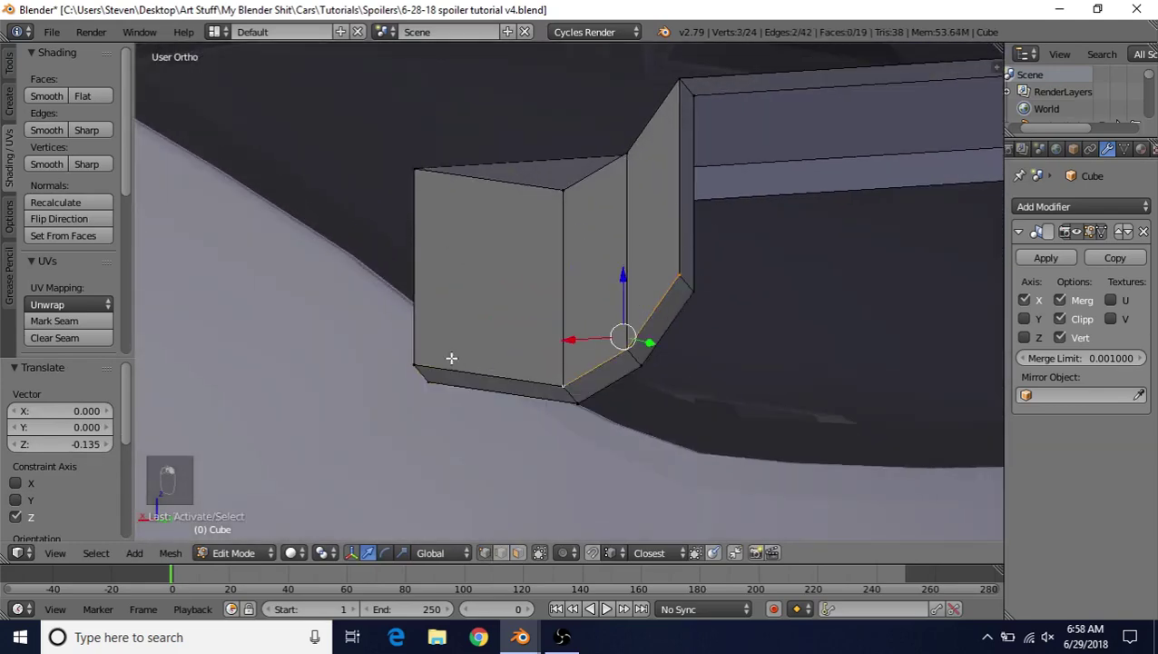
pyautogui.keyDown('shift'); pyautogui.rightClick(412, 355); pyautogui.keyUp('shift')
pyautogui.moveTo(570, 289); pyautogui.dragTo(696, 297)
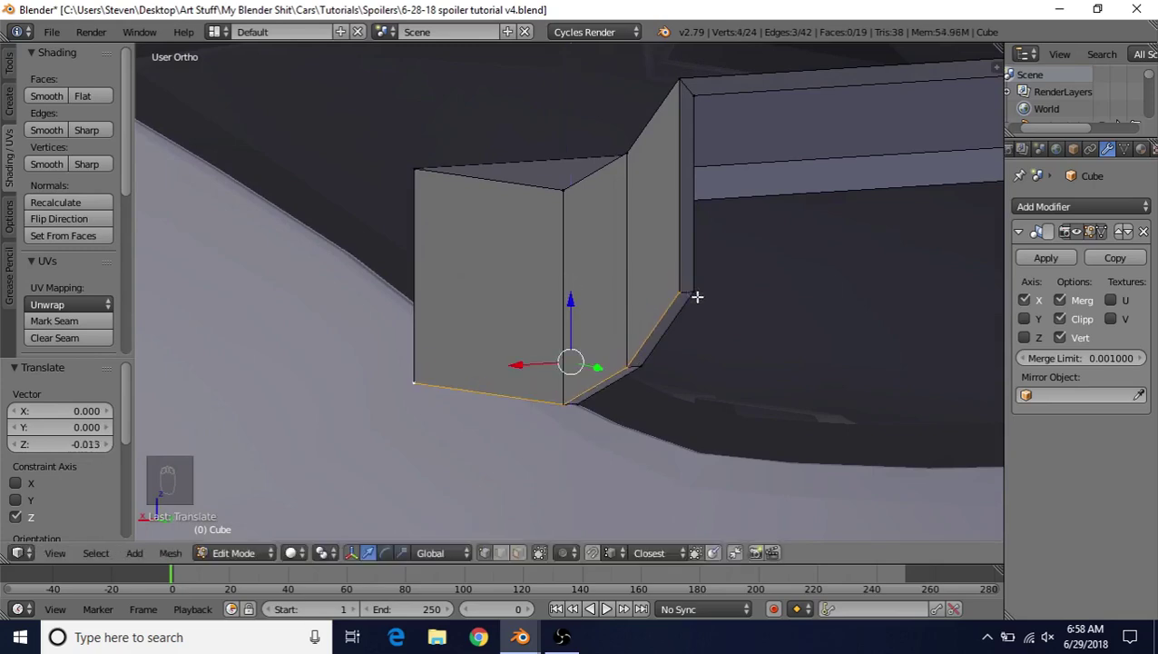
# Step: Inspect the end plate's underside, undoing and restoring the lowering of its outer bottom edge
pyautogui.moveTo(682, 382); pyautogui.dragTo(659, 318, button='middle')
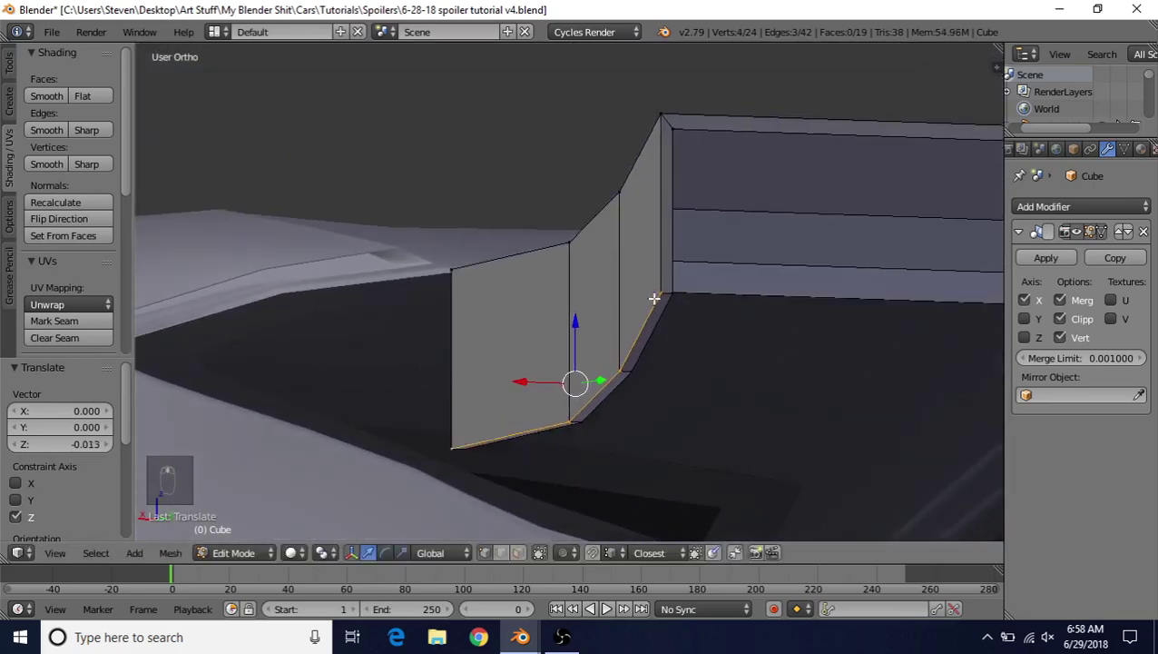
pyautogui.moveTo(624, 378); pyautogui.dragTo(573, 381, button='middle')
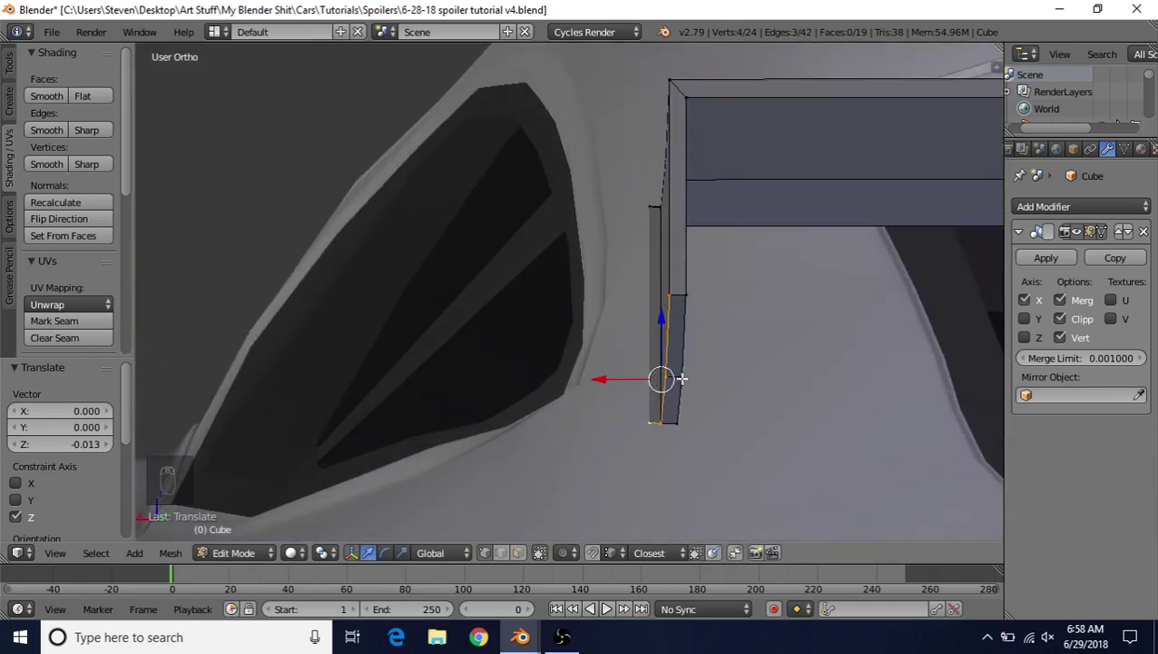
pyautogui.moveTo(681, 379); pyautogui.dragTo(613, 333, button='middle')
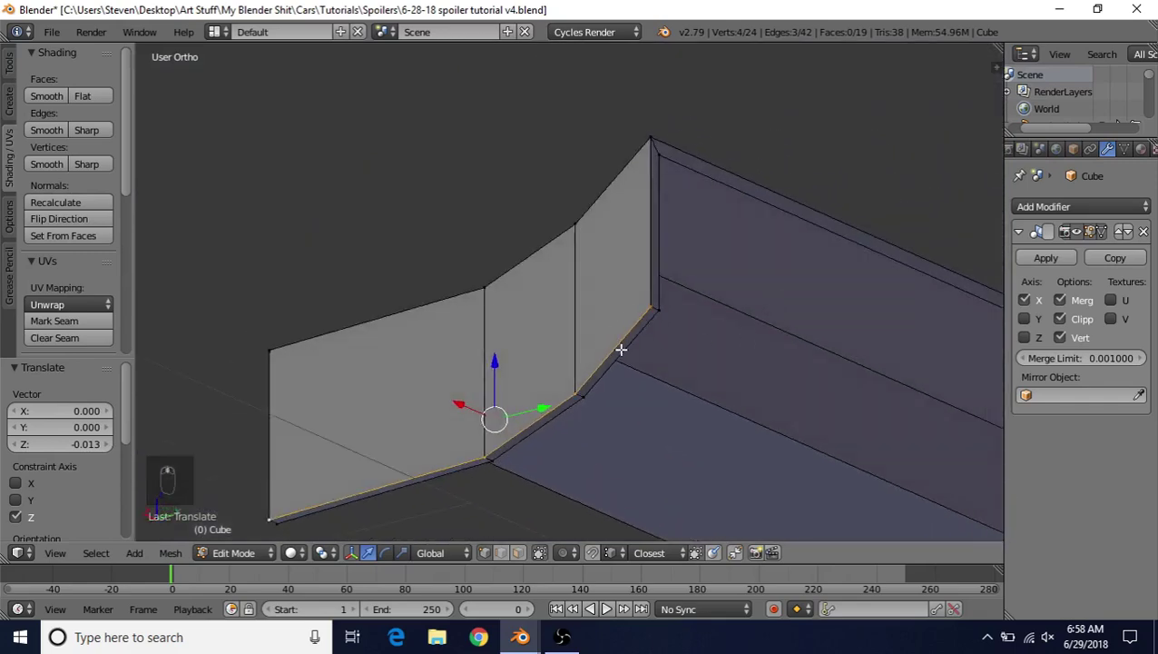
pyautogui.hotkey('ctrl', 'z')
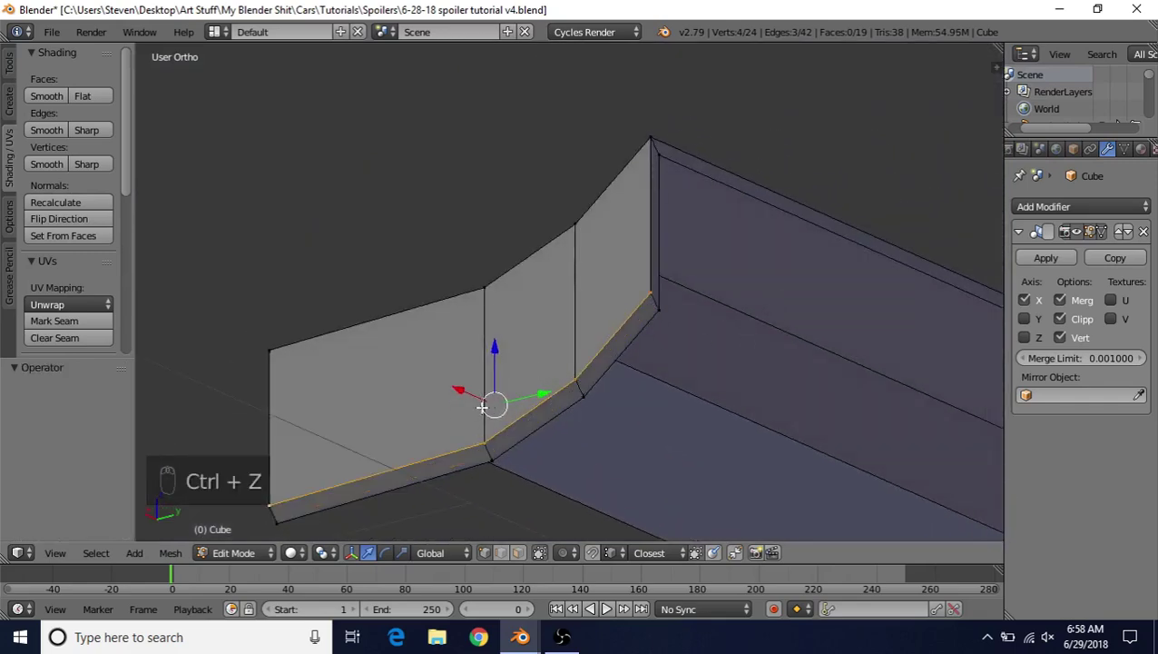
pyautogui.moveTo(470, 365); pyautogui.dragTo(497, 356, button='middle')
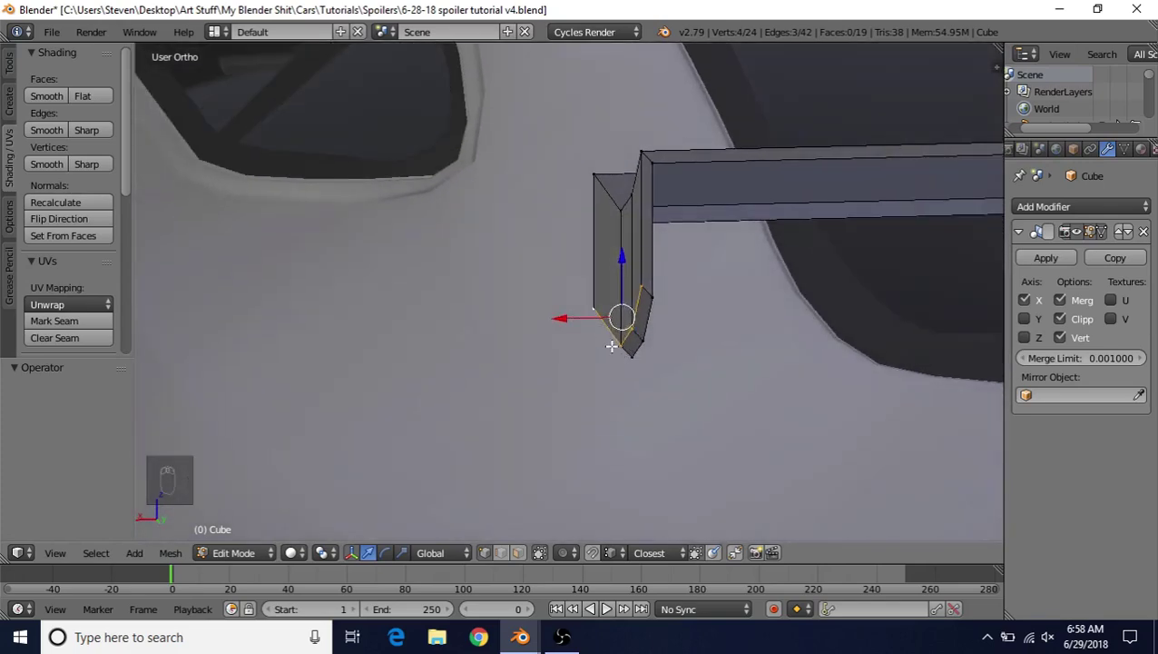
pyautogui.hotkey('ctrl', 'shift', 'z')
pyautogui.moveTo(619, 281)
pyautogui.mouseDown()
pyautogui.moveTo(621, 272)
pyautogui.moveTo(667, 297)
pyautogui.moveTo(638, 335)
pyautogui.mouseUp()
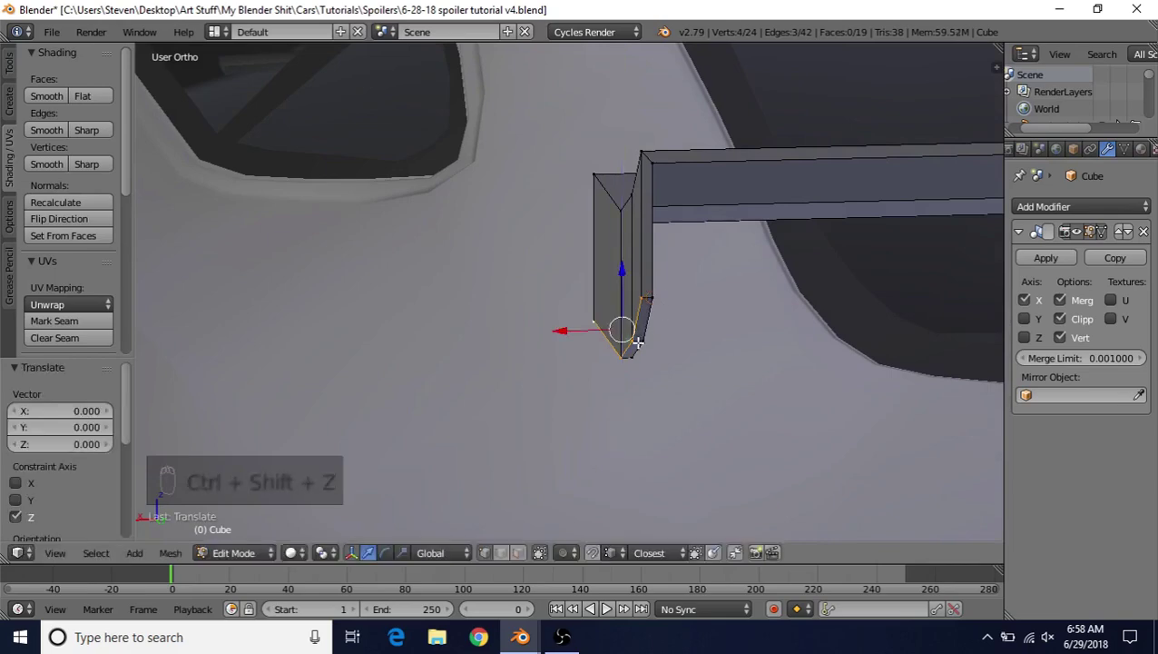
# Step: Select all eight bottom vertices of the end plate, including the ones hidden behind its faces
pyautogui.moveTo(638, 336); pyautogui.dragTo(628, 277, button='middle')
pyautogui.scroll(-1, 747, 288)
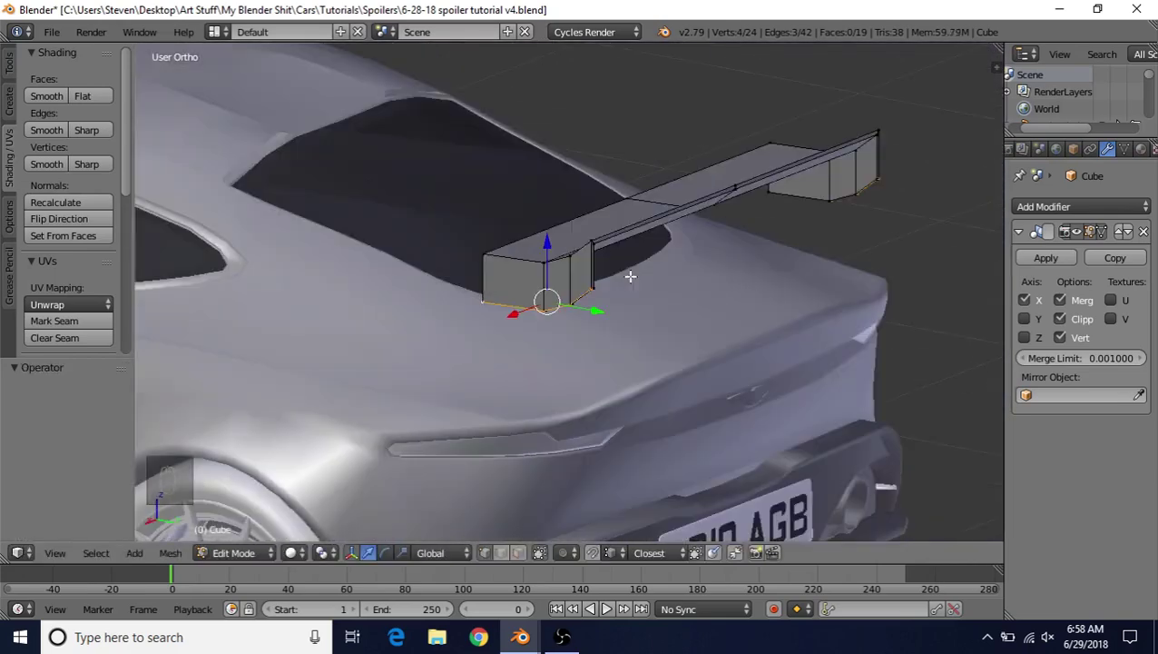
pyautogui.press('z')
pyautogui.press('c')
pyautogui.moveTo(597, 294); pyautogui.dragTo(493, 311)
pyautogui.rightClick(478, 311)
pyautogui.press('z')
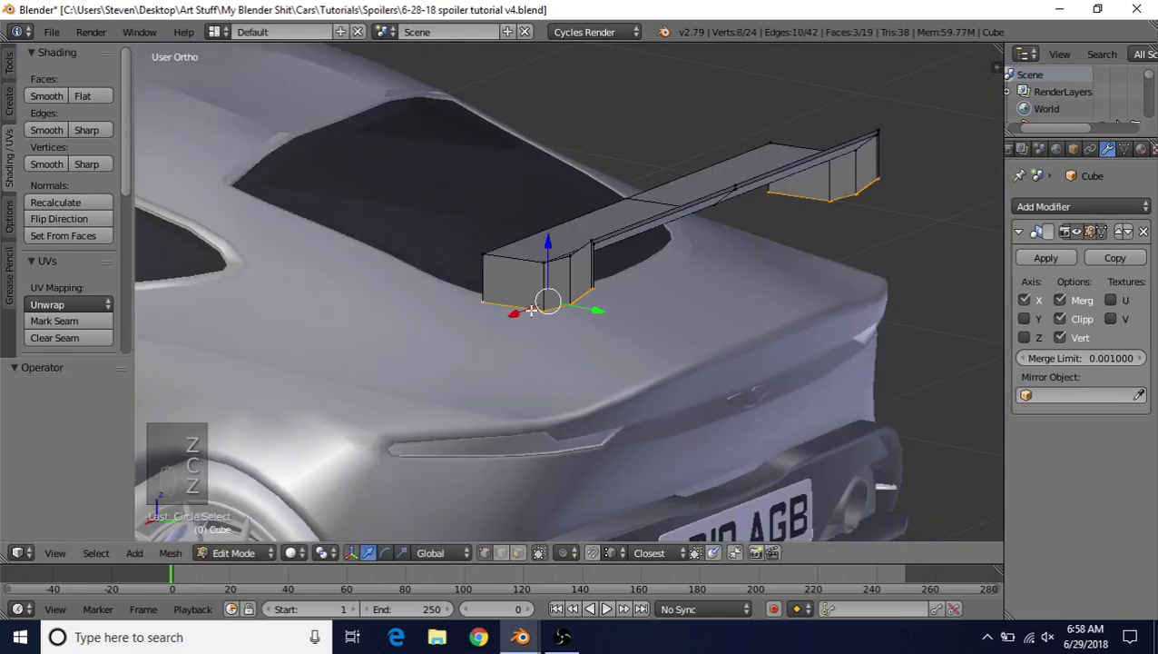
# Step: Lower the end plate's bottom vertices by about 0.028 along Z
pyautogui.moveTo(477, 310)
pyautogui.mouseDown(button='middle')
pyautogui.moveTo(484, 259)
pyautogui.moveTo(528, 303)
pyautogui.mouseUp(button='middle')
pyautogui.scroll(4, 527, 302)
pyautogui.scroll(-4, 655, 383)
pyautogui.scroll(-2, 655, 383)
pyautogui.moveTo(655, 313); pyautogui.dragTo(749, 309, button='middle')
pyautogui.scroll(2, 766, 335)
pyautogui.moveTo(531, 250); pyautogui.dragTo(537, 250)
pyautogui.moveTo(538, 250); pyautogui.dragTo(528, 250, button='middle')
pyautogui.moveTo(578, 285); pyautogui.dragTo(509, 255, button='middle')
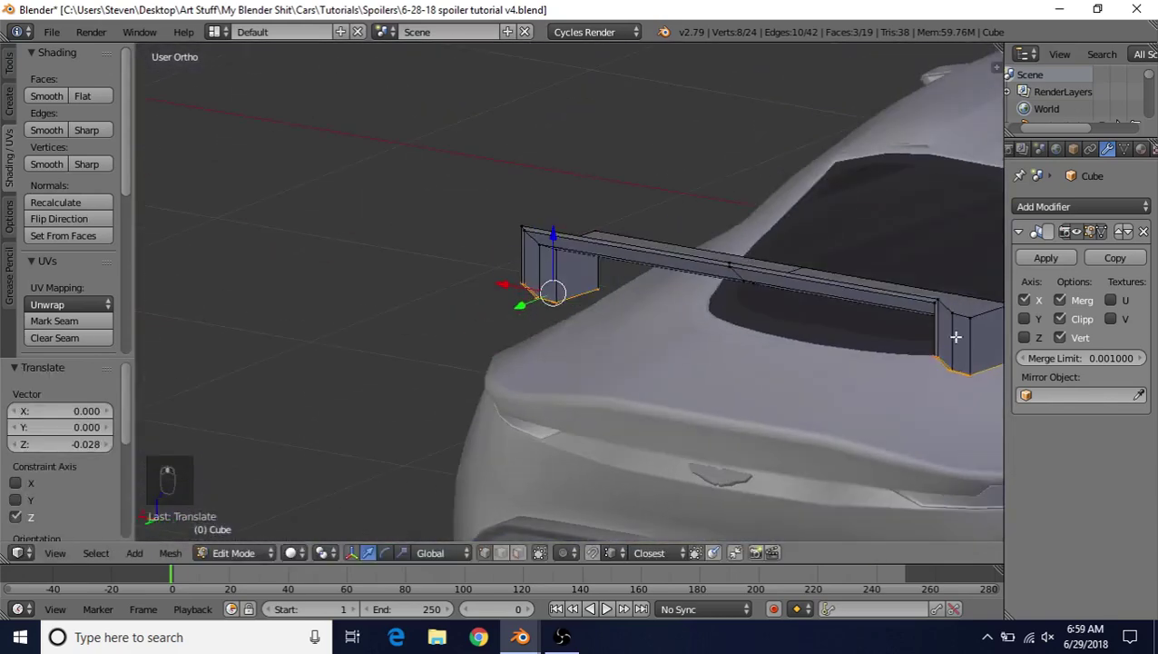
# Step: Fine-tune the end plate's height by raising its bottom vertices about 0.016 along Z and lowering them about 0.005
pyautogui.moveTo(551, 234); pyautogui.dragTo(551, 228)
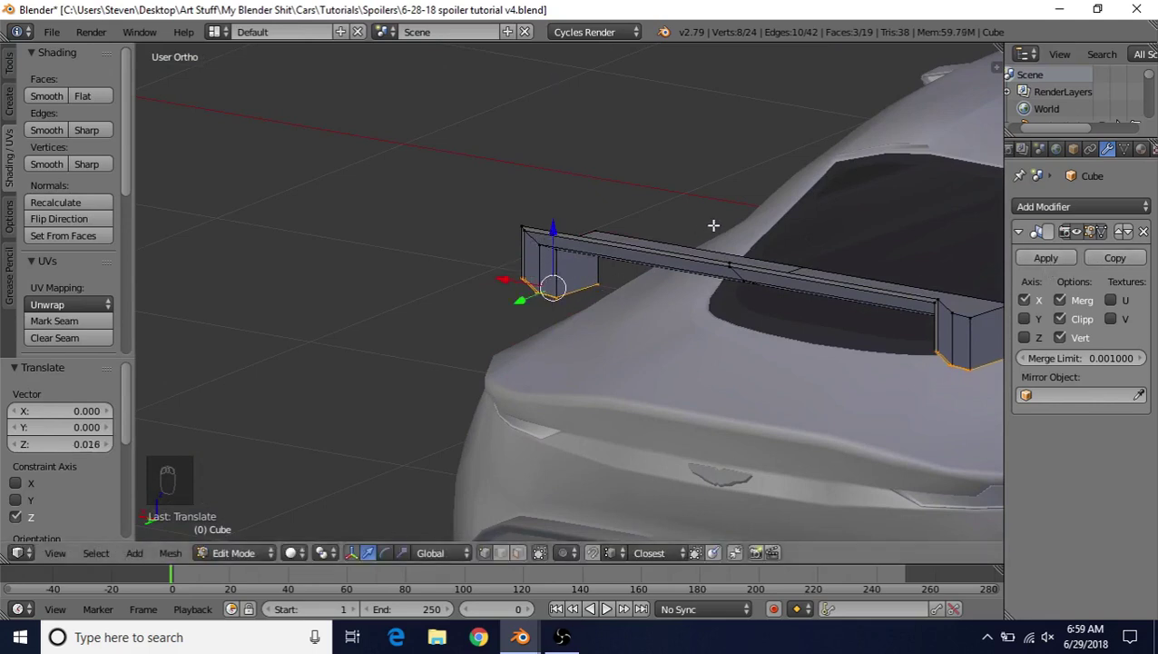
pyautogui.moveTo(714, 225); pyautogui.dragTo(372, 305, button='middle')
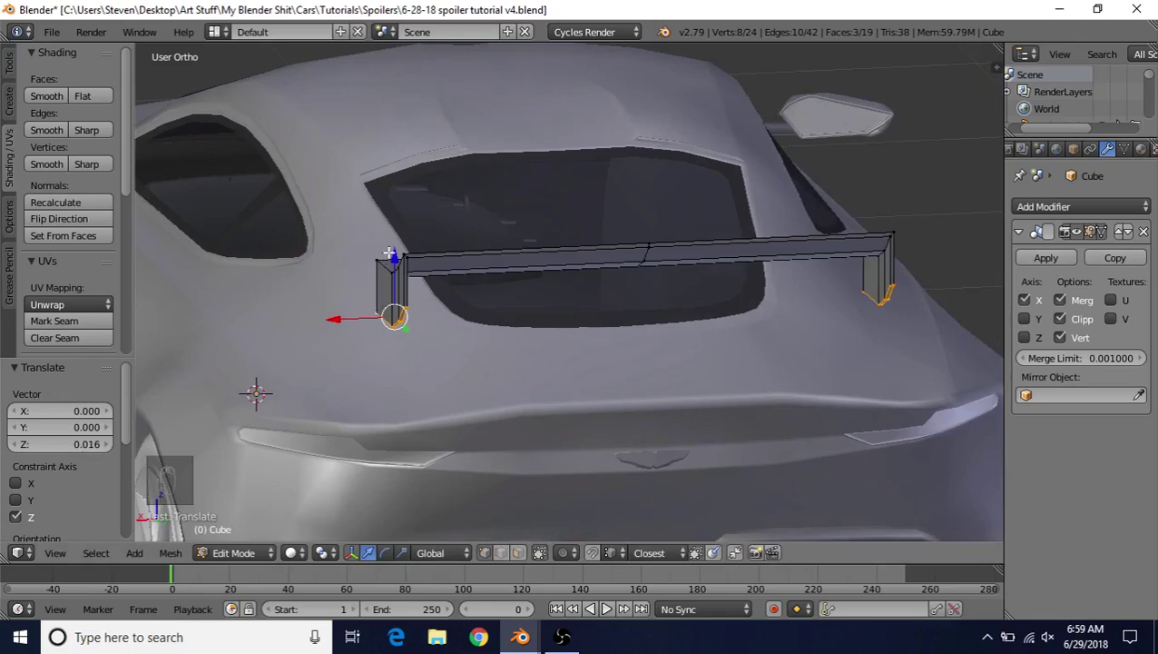
pyautogui.moveTo(392, 255); pyautogui.dragTo(394, 260)
pyautogui.moveTo(393, 262); pyautogui.dragTo(445, 304, button='middle')
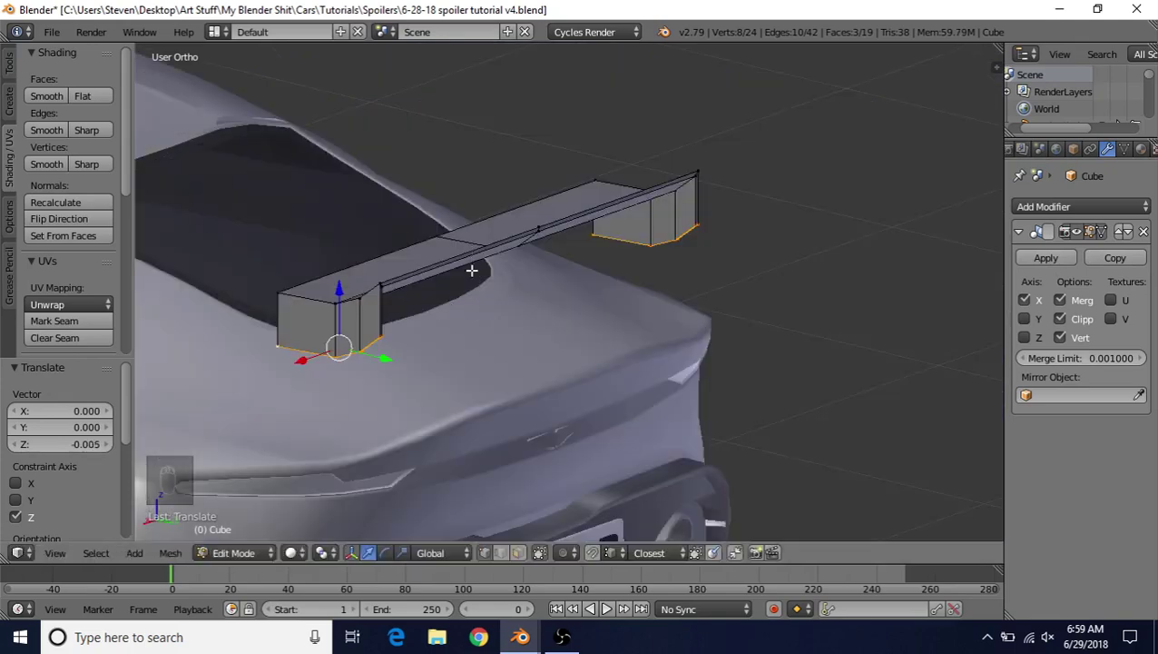
pyautogui.scroll(-8, 458, 367)
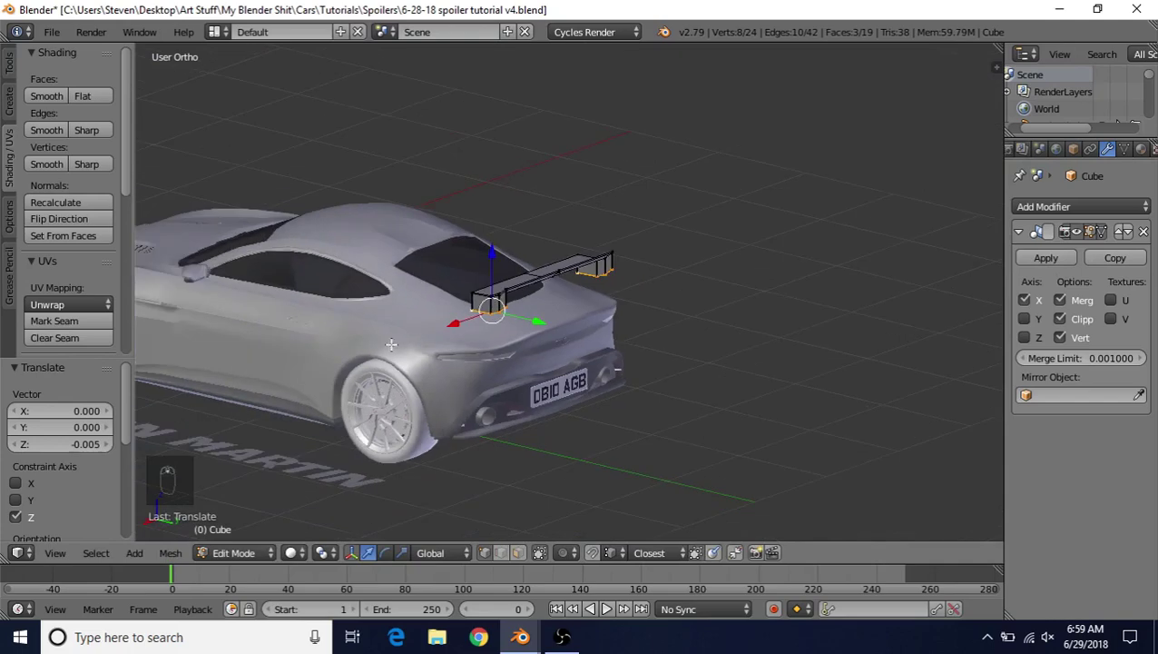
pyautogui.moveTo(406, 314); pyautogui.dragTo(572, 310, button='middle')
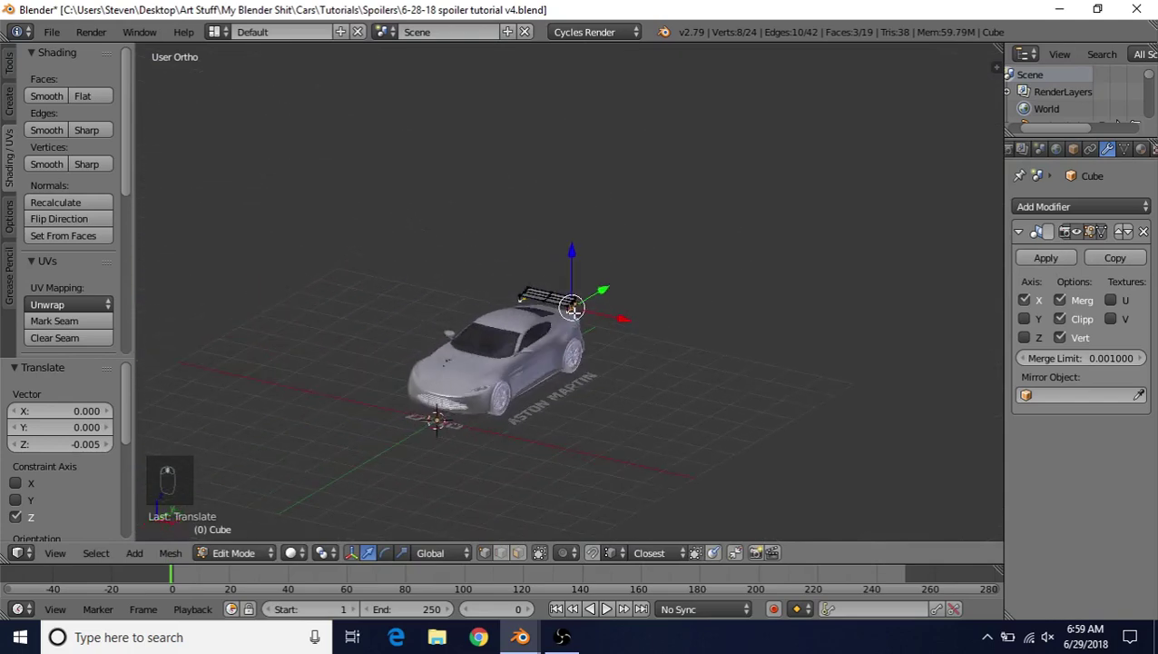
# Step: Add a cube to the spoiler mesh and scale it down uniformly to roughly a third of its size
pyautogui.scroll(3, 492, 408)
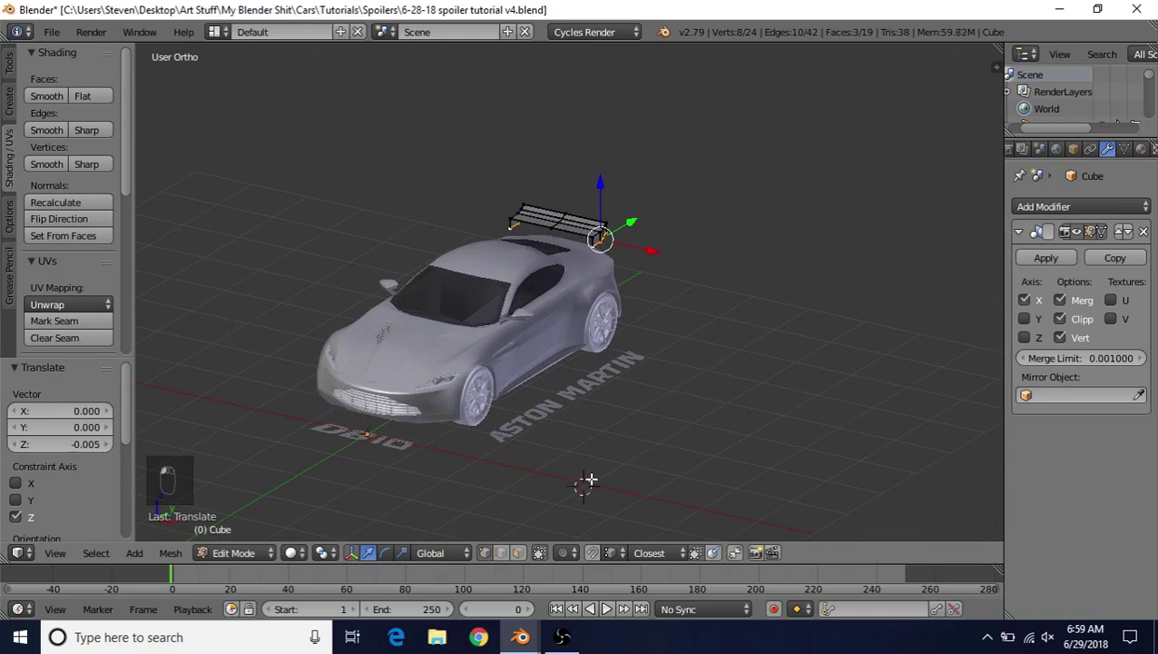
pyautogui.click(10, 98)
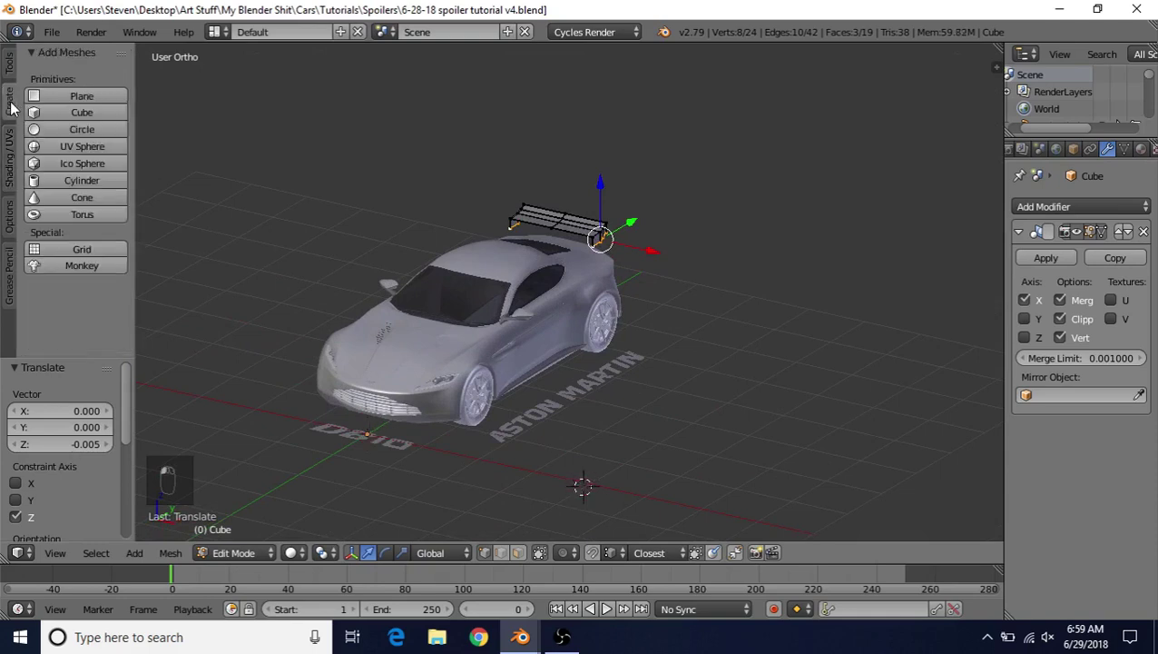
pyautogui.click(74, 116)
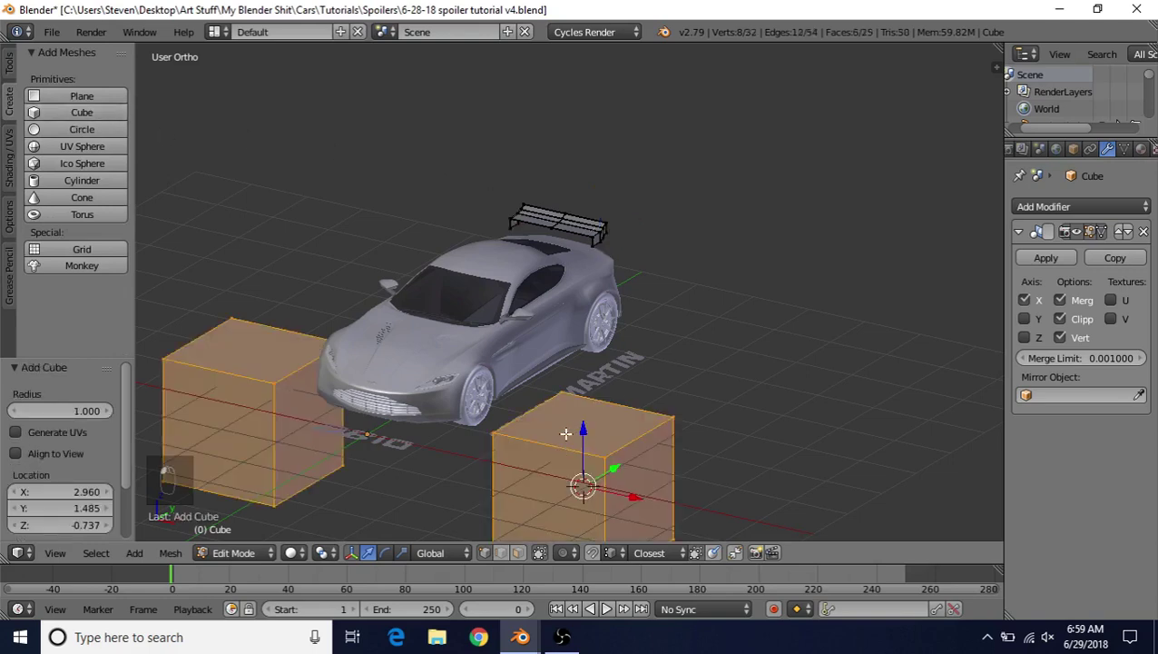
pyautogui.keyDown('shift'); pyautogui.moveTo(594, 324); pyautogui.dragTo(614, 259, button='middle'); pyautogui.keyUp('shift')
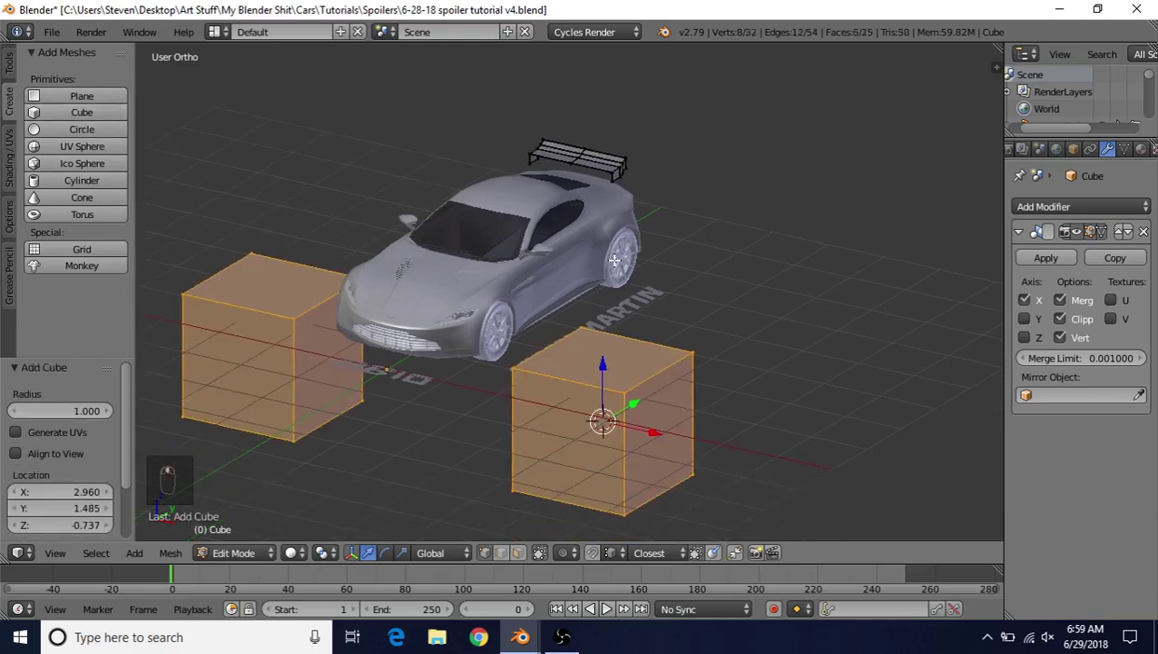
pyautogui.press('s')
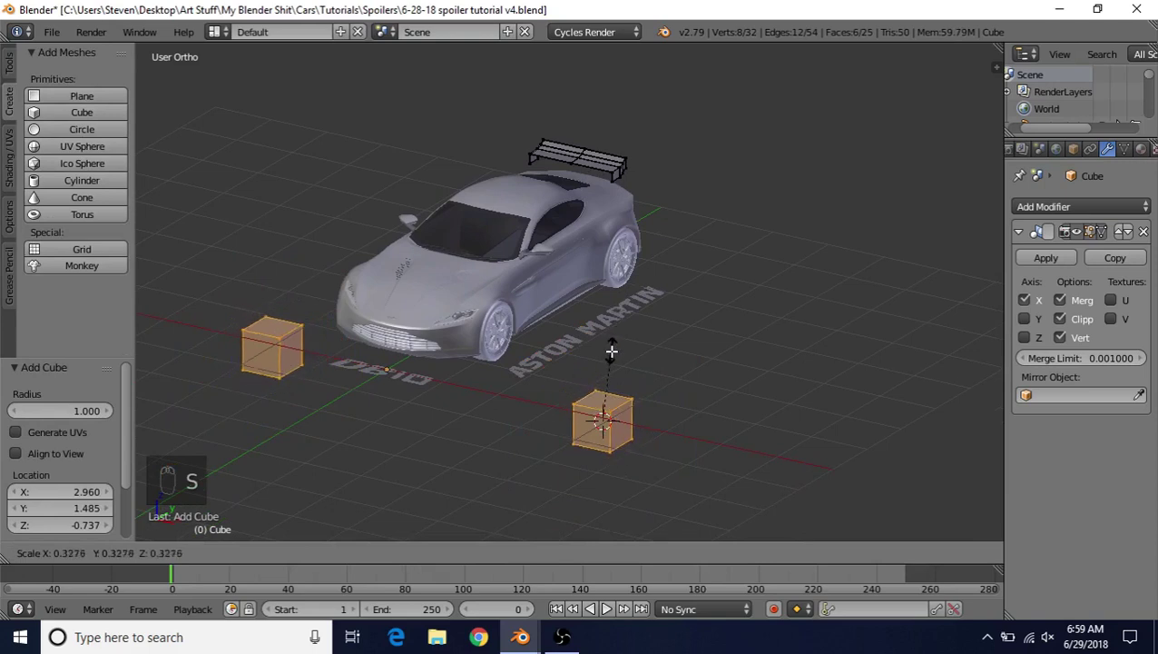
pyautogui.click(607, 361)
# Step: Move the new cube up, back and inward along the Z, Y and X axes so it sits at the spoiler above the rear deck
pyautogui.moveTo(604, 366); pyautogui.dragTo(598, 209)
pyautogui.moveTo(636, 244); pyautogui.dragTo(731, 158)
pyautogui.moveTo(751, 199); pyautogui.dragTo(651, 190)
pyautogui.moveTo(651, 191); pyautogui.dragTo(430, 253, button='middle')
pyautogui.scroll(4, 430, 254)
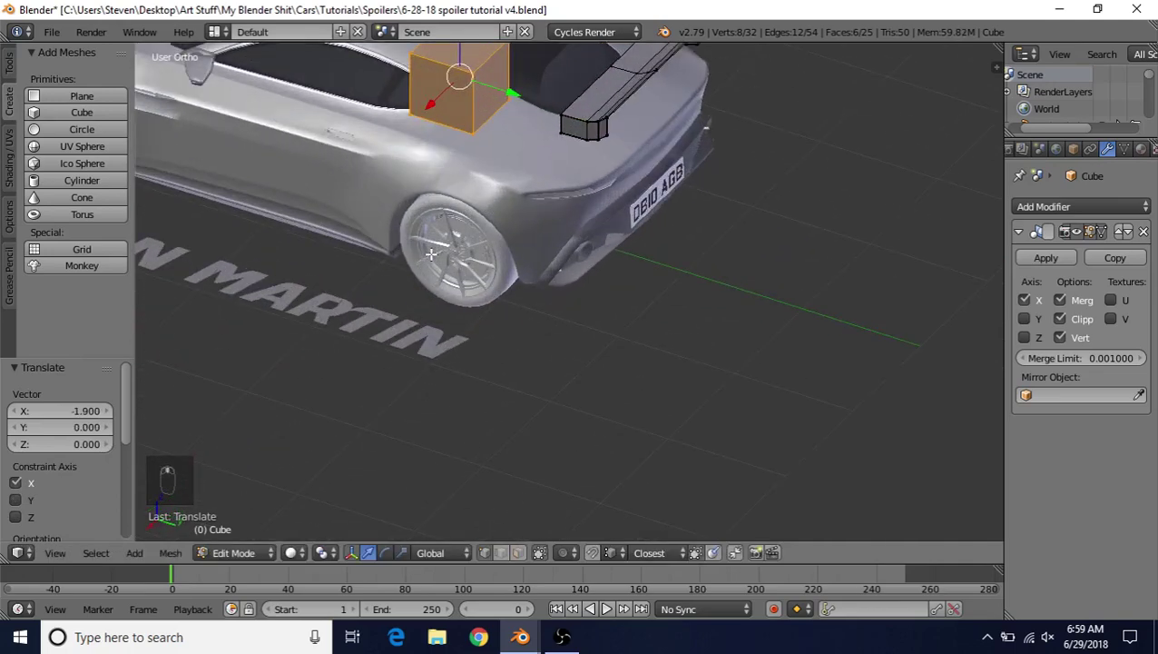
pyautogui.keyDown('shift'); pyautogui.moveTo(512, 253); pyautogui.dragTo(486, 447, button='middle'); pyautogui.keyUp('shift')
pyautogui.moveTo(482, 291); pyautogui.dragTo(580, 328)
pyautogui.moveTo(504, 332); pyautogui.dragTo(528, 318)
pyautogui.scroll(3, 548, 330)
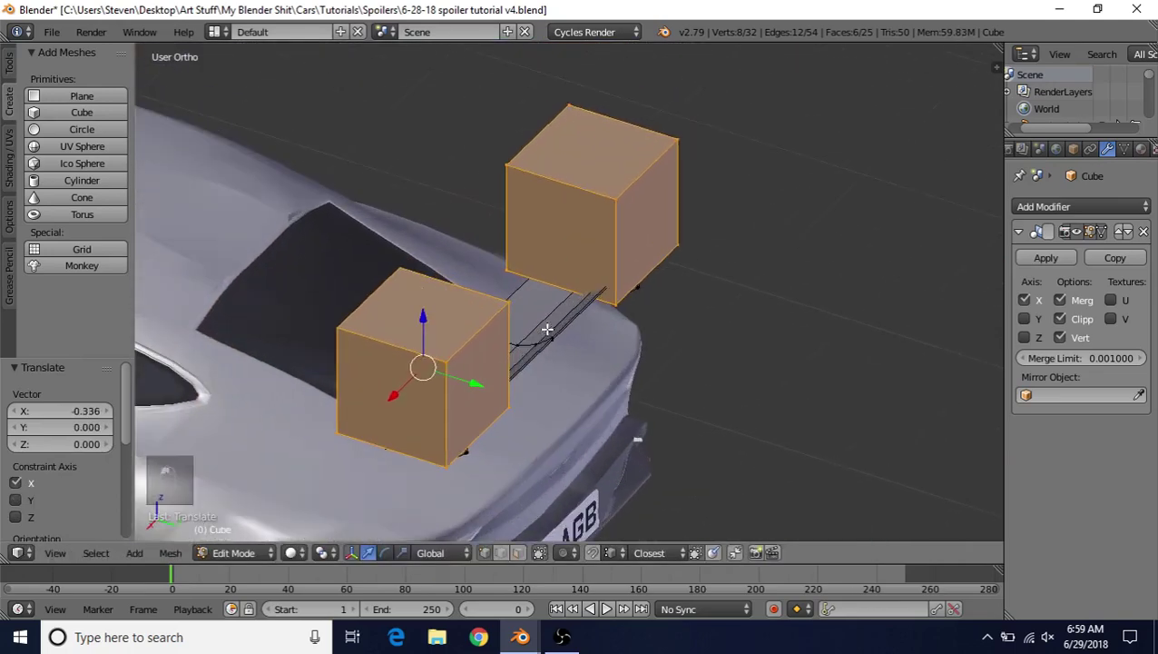
# Step: Scale the cube down repeatedly along the X axis until it is a thin upright plate
pyautogui.press('s')
pyautogui.press('x')
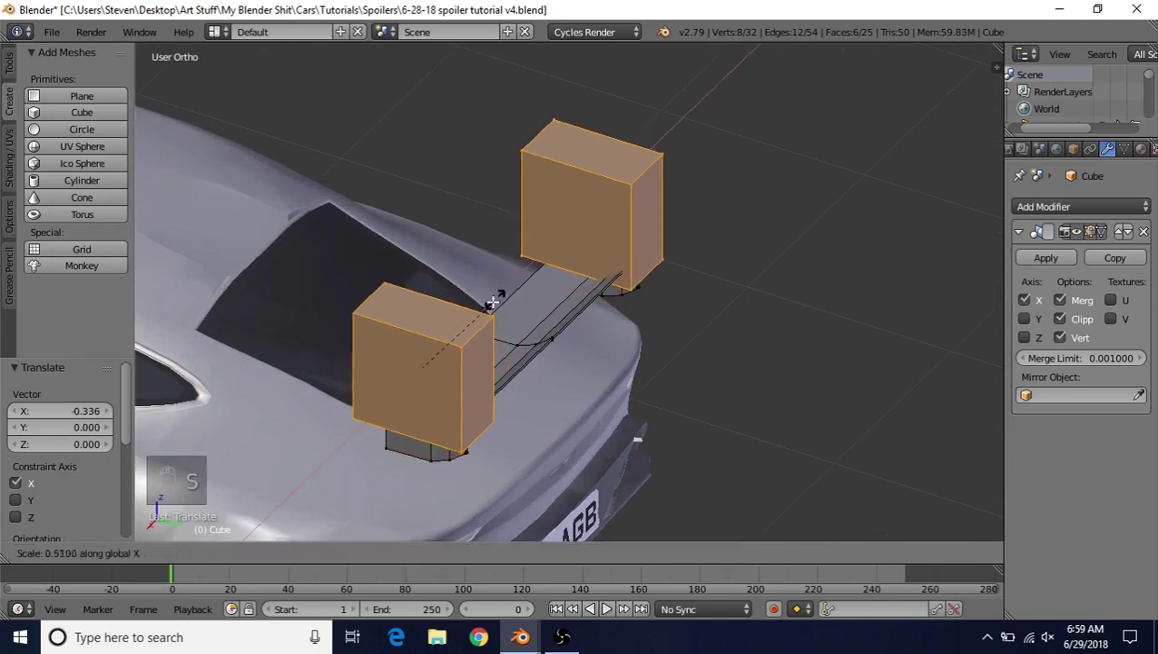
pyautogui.click(479, 327)
pyautogui.press('s')
pyautogui.press('x')
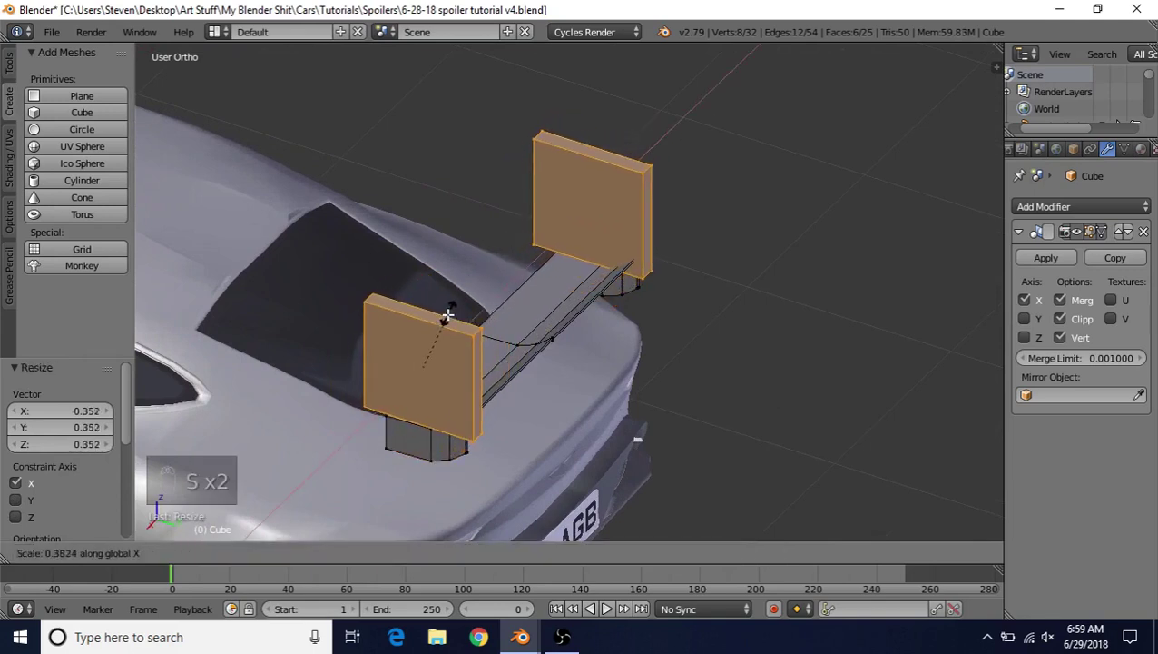
pyautogui.click(431, 326)
pyautogui.press('s')
pyautogui.press('x')
pyautogui.click(428, 338)
# Step: Shift the plate toward the car's centreline by -0.559 and -0.027 along X, and lower it by 0.448 along Z
pyautogui.moveTo(391, 398); pyautogui.dragTo(449, 329)
pyautogui.moveTo(450, 328); pyautogui.dragTo(383, 260, button='middle')
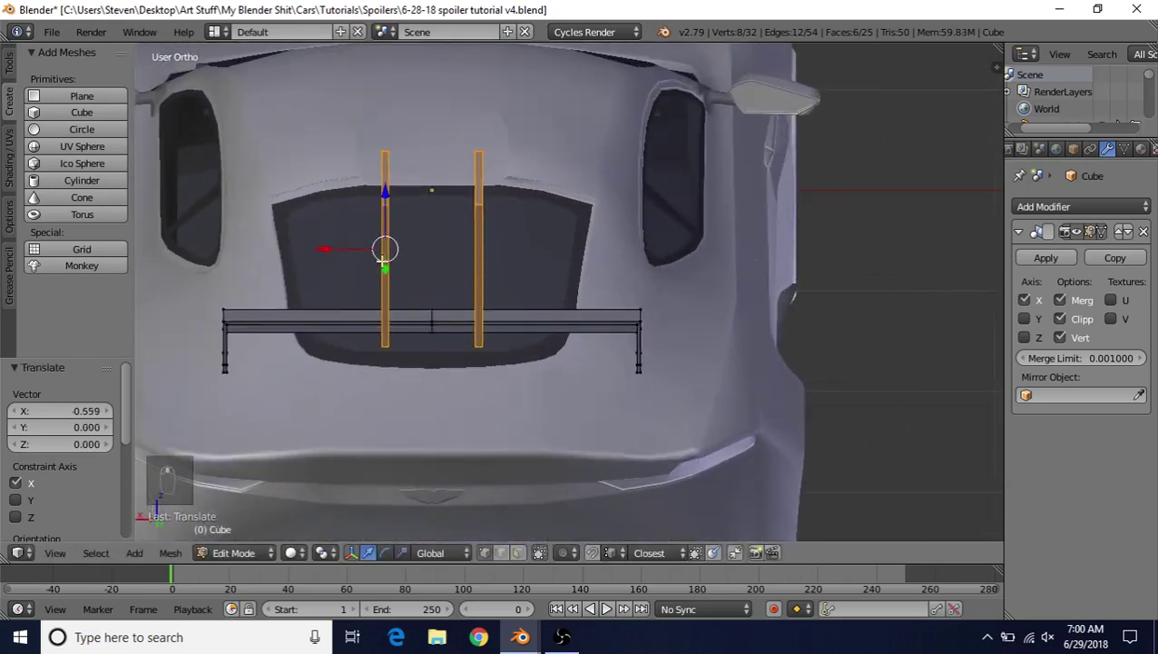
pyautogui.moveTo(335, 247); pyautogui.dragTo(346, 248)
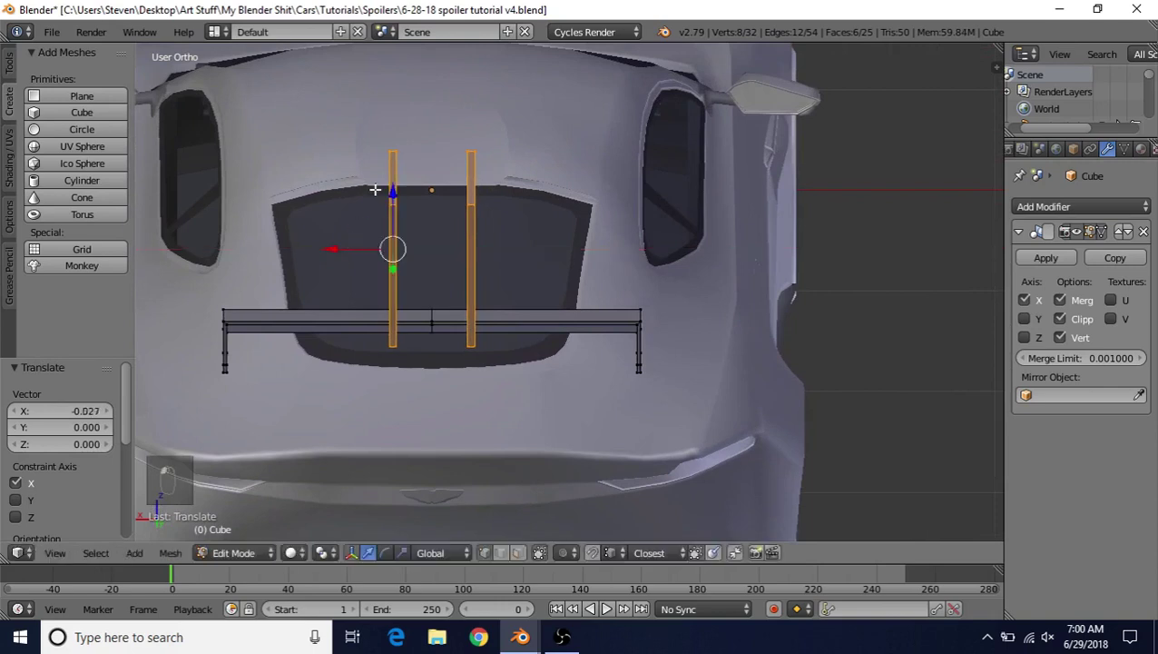
pyautogui.moveTo(388, 193); pyautogui.dragTo(393, 324)
# Step: Thin the plate further along X to about 0.66 of its thickness and move it by -0.024 along X
pyautogui.press('s')
pyautogui.press('x')
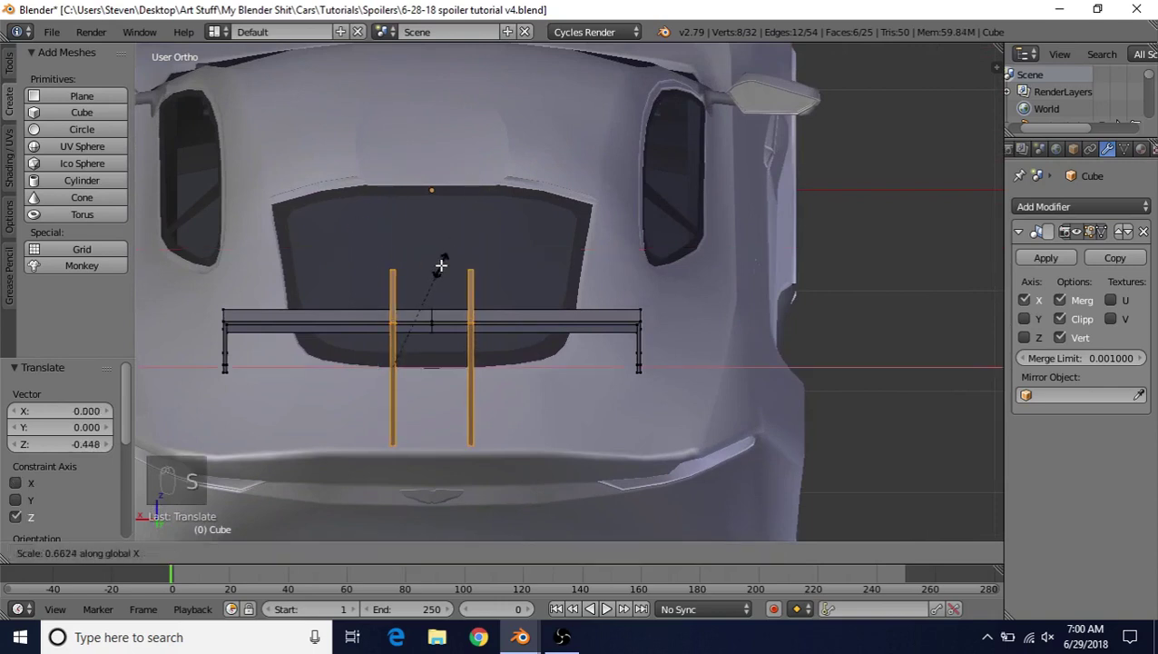
pyautogui.click(440, 265)
pyautogui.press('g')
pyautogui.press('x')
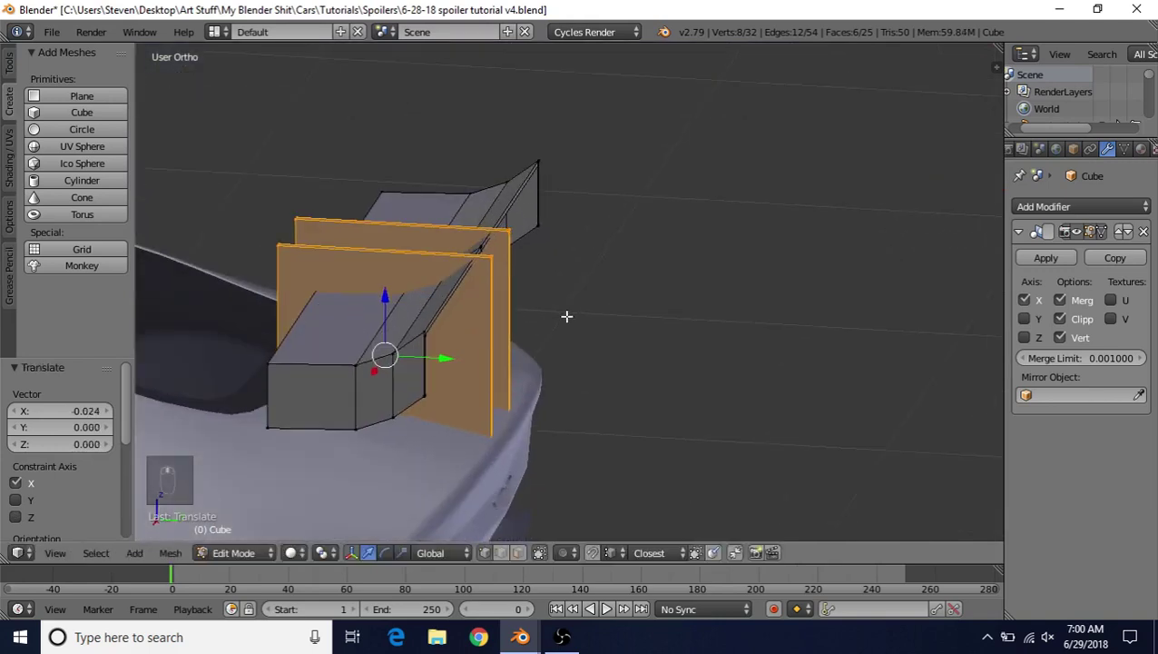
# Step: Scale the plate along the Y axis by 0.452 to shorten it front to back
pyautogui.press('s')
pyautogui.press('y')
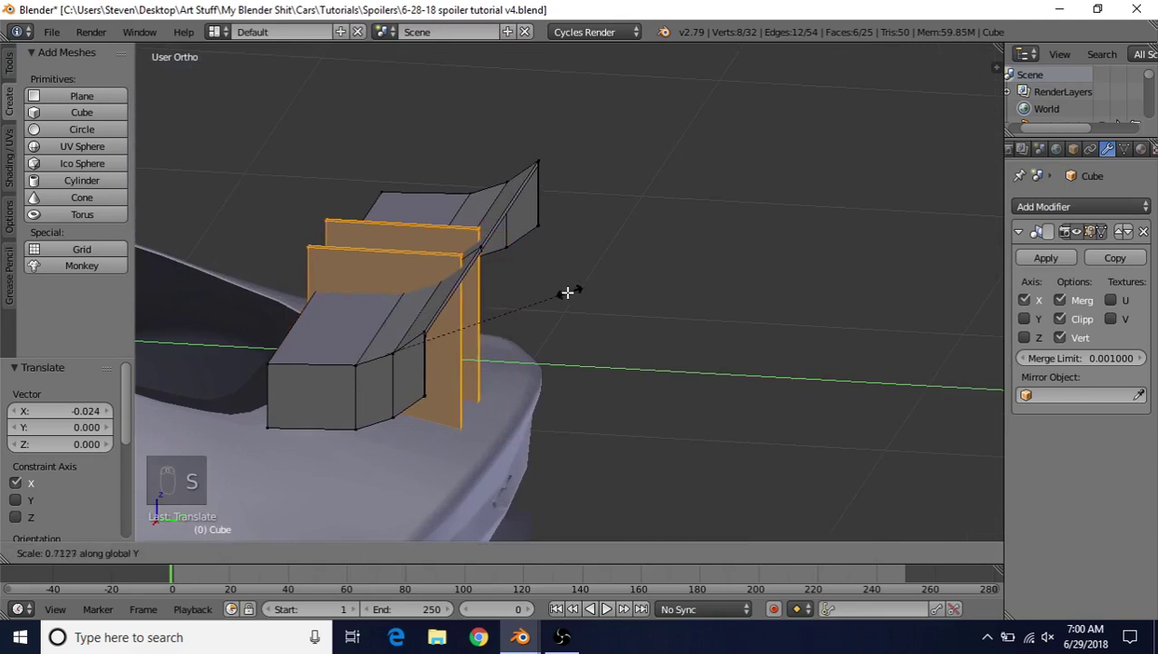
pyautogui.click(498, 305)
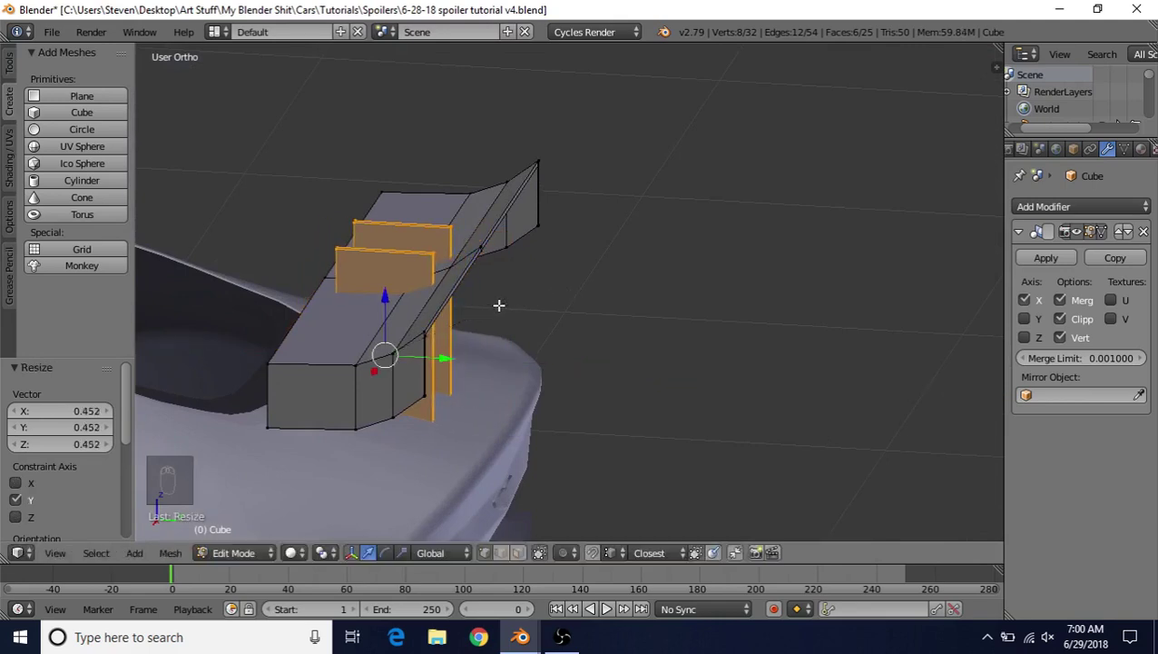
pyautogui.moveTo(474, 317); pyautogui.dragTo(343, 346, button='middle')
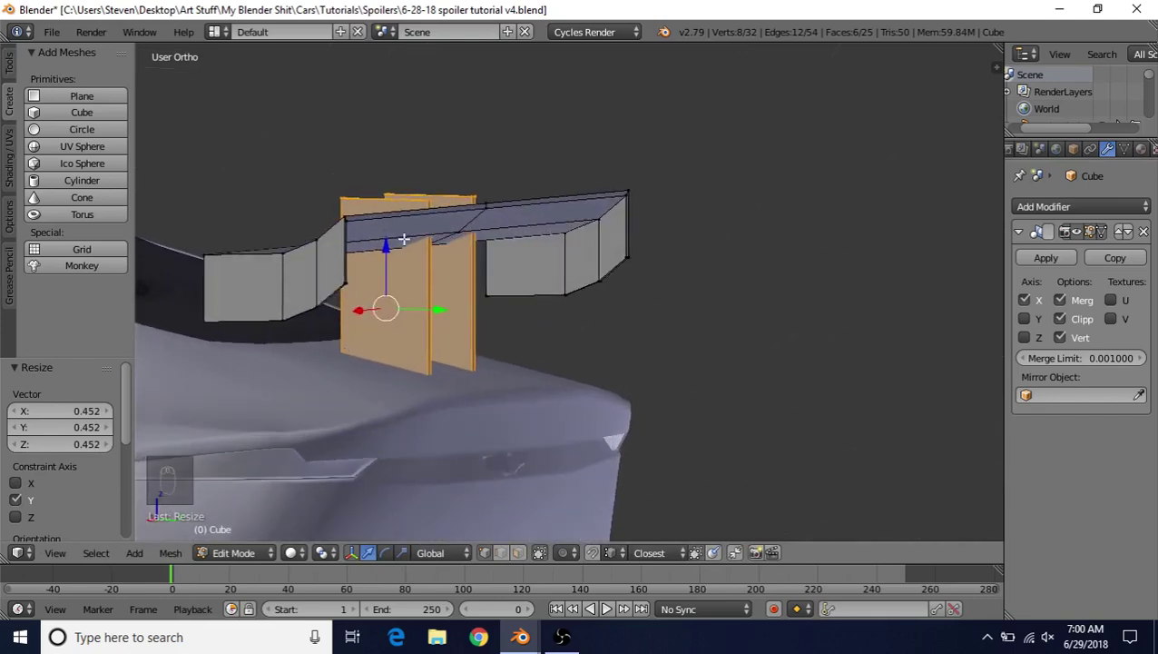
# Step: Select the plate's top face and scale it along Y by 0.560 to taper the support upward
pyautogui.moveTo(404, 238); pyautogui.dragTo(287, 292, button='middle')
pyautogui.rightClick(254, 289)
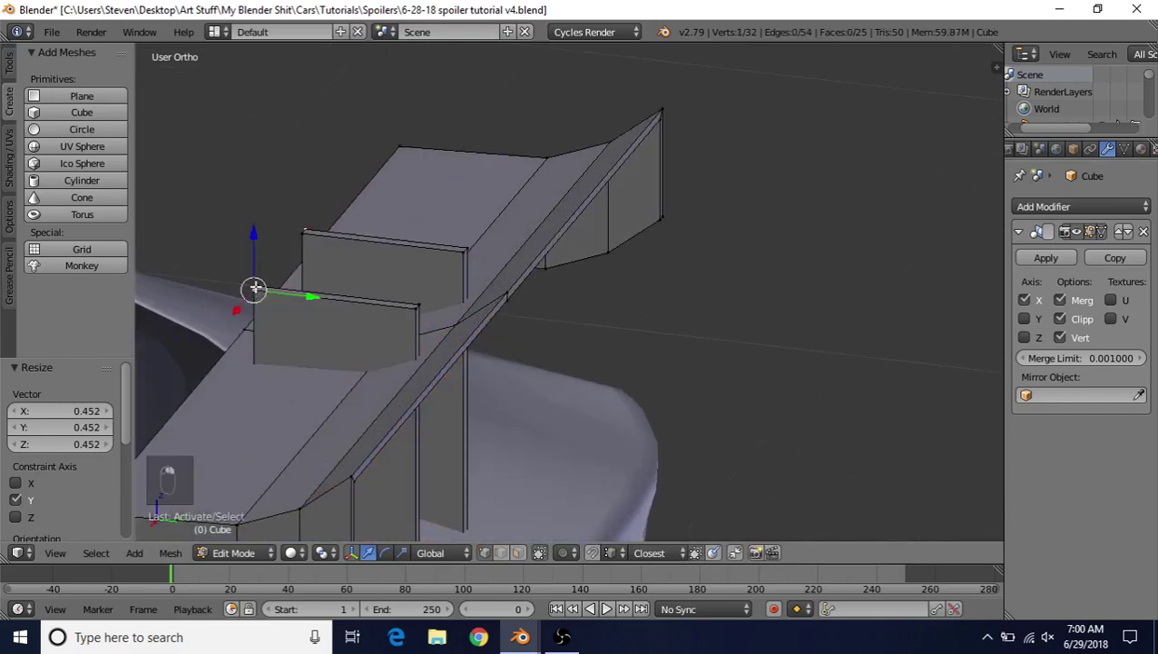
pyautogui.keyDown('shift'); pyautogui.rightClick(407, 289); pyautogui.keyUp('shift')
pyautogui.keyDown('shift'); pyautogui.rightClick(420, 312); pyautogui.keyUp('shift')
pyautogui.press('s')
pyautogui.press('y')
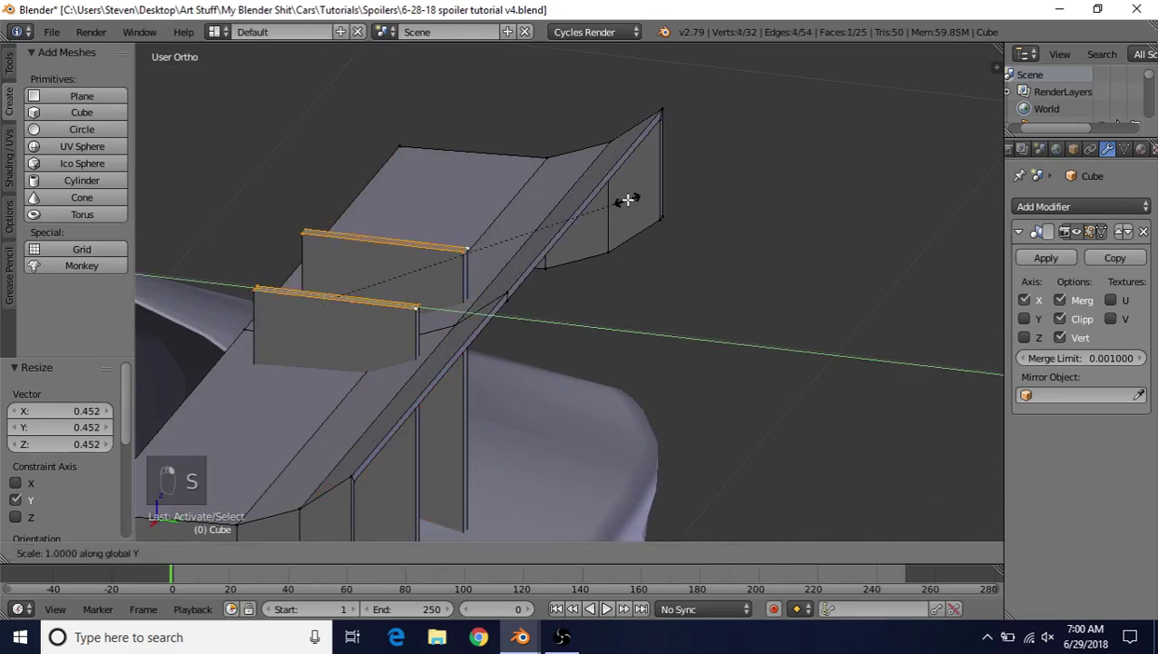
pyautogui.click(501, 248)
# Step: Fit the support's top face to the wing's underside by moving it -0.132 in Z, -0.023 in Y, and about 0.014 back up
pyautogui.moveTo(491, 284); pyautogui.dragTo(425, 194, button='middle')
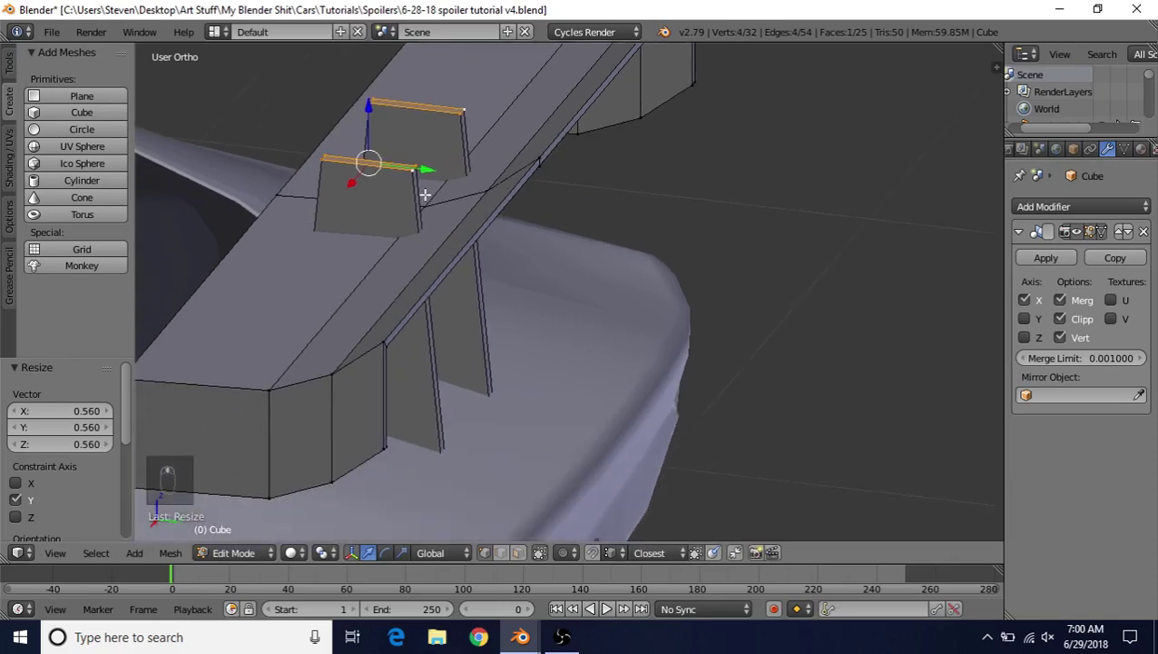
pyautogui.moveTo(371, 109); pyautogui.dragTo(300, 200)
pyautogui.moveTo(466, 199); pyautogui.dragTo(539, 229, button='middle')
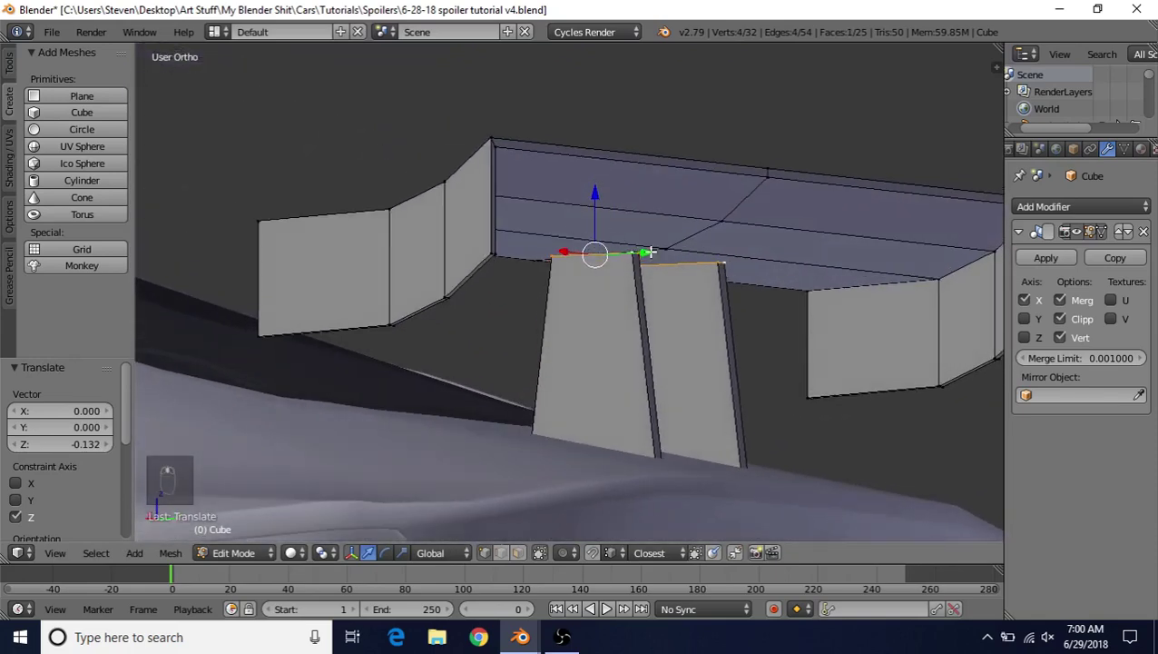
pyautogui.moveTo(649, 252); pyautogui.dragTo(640, 252)
pyautogui.moveTo(640, 252); pyautogui.dragTo(492, 171, button='middle')
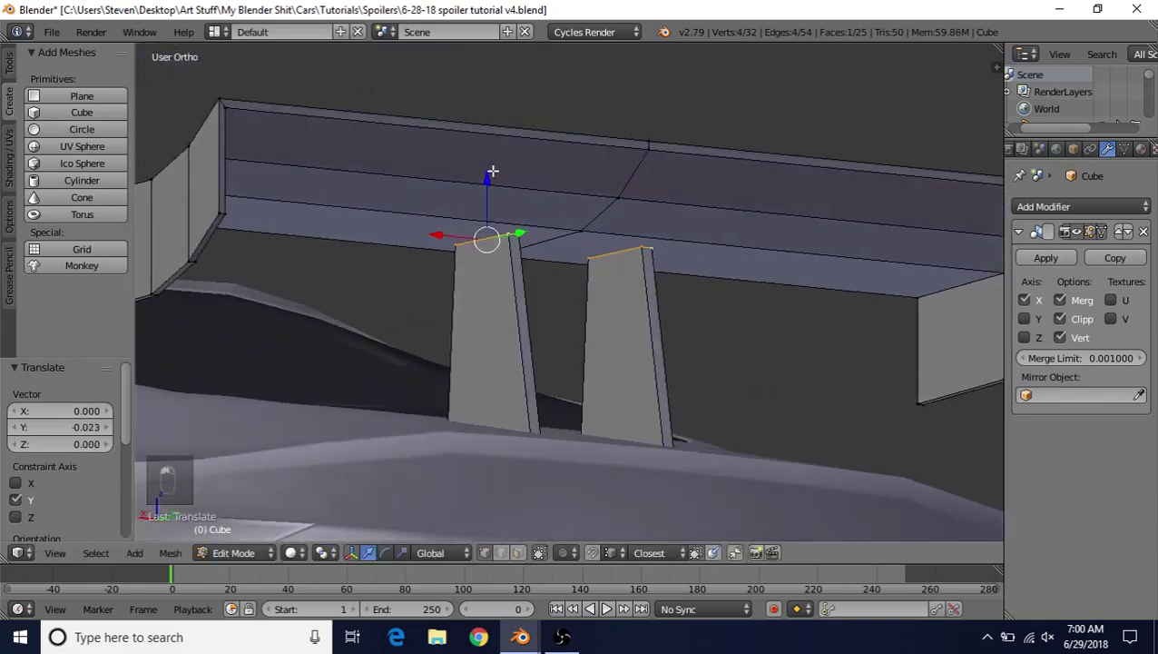
pyautogui.press('g')
pyautogui.press('z')
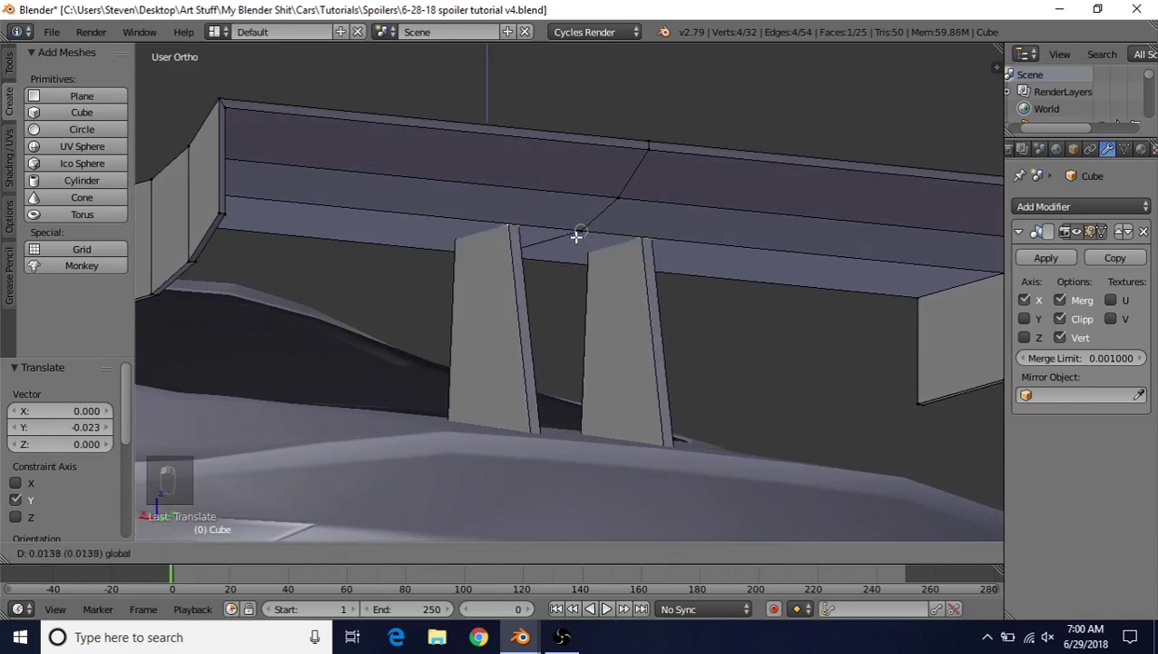
pyautogui.click(577, 236)
# Step: Move the support's top face 0.065 along Y and scale it by 0.740 along Y
pyautogui.moveTo(582, 227)
pyautogui.mouseDown(button='middle')
pyautogui.moveTo(589, 260)
pyautogui.moveTo(589, 233)
pyautogui.mouseUp(button='middle')
pyautogui.scroll(2, 590, 234)
pyautogui.moveTo(566, 241); pyautogui.dragTo(618, 234)
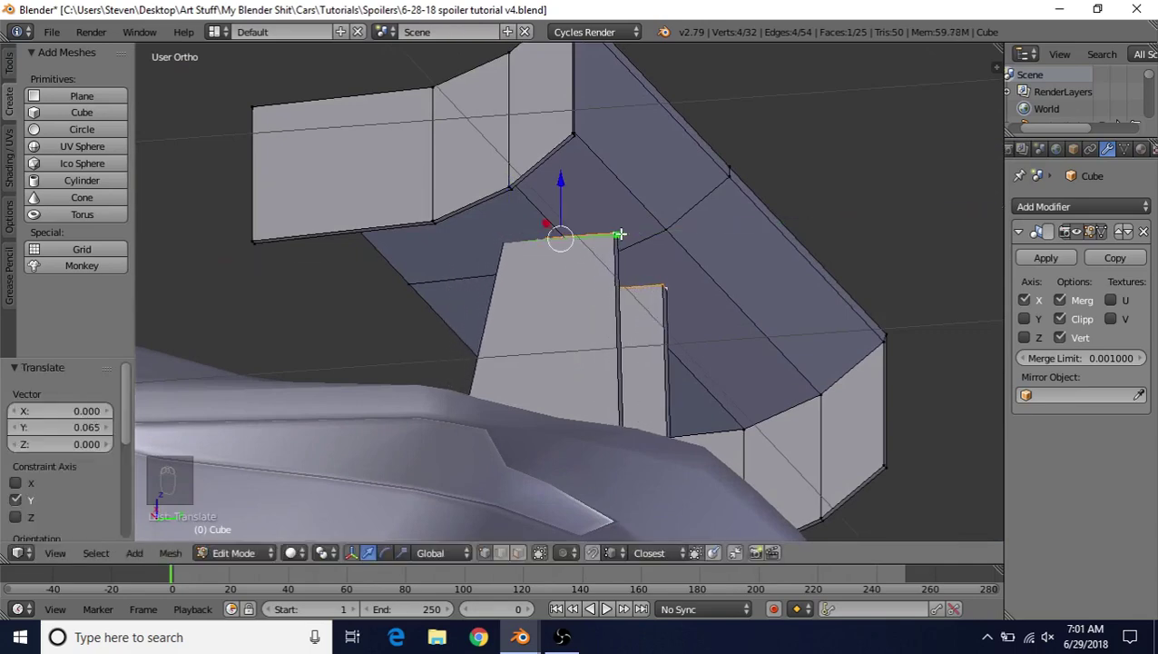
pyautogui.moveTo(639, 231); pyautogui.dragTo(747, 235, button='middle')
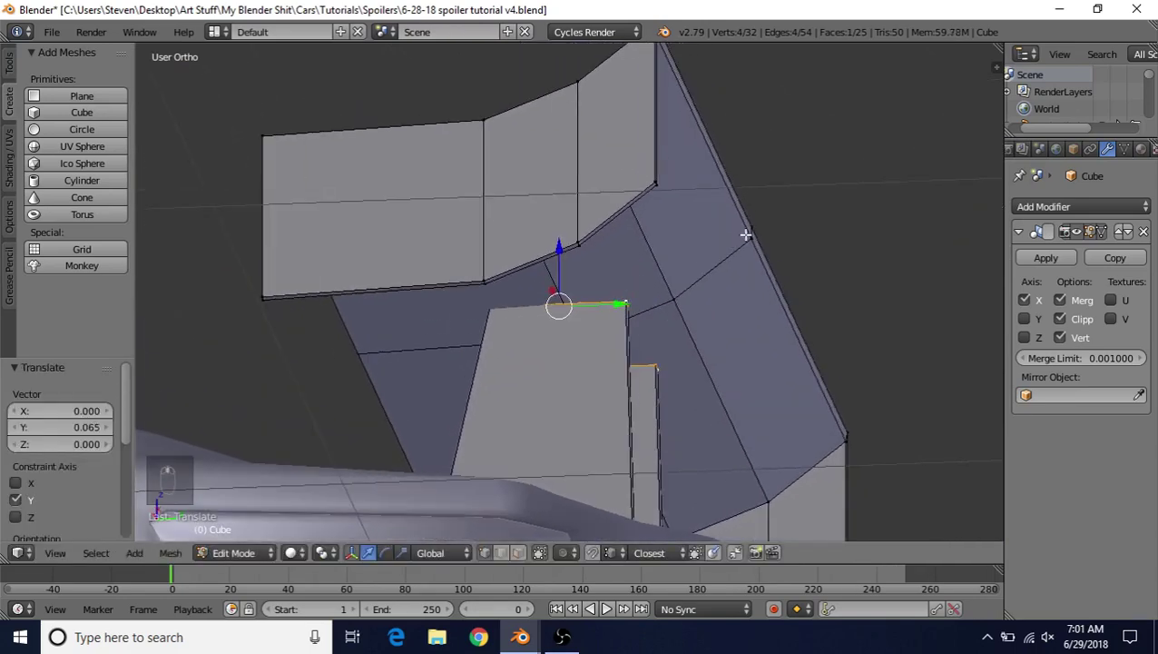
pyautogui.press('s')
pyautogui.press('y')
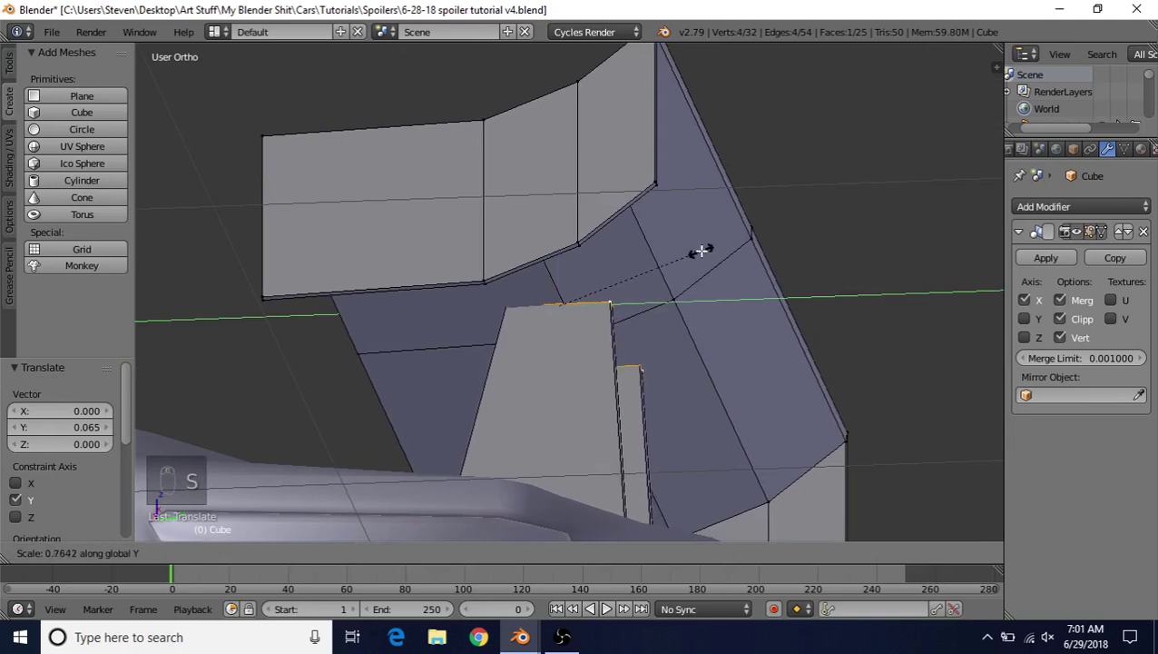
pyautogui.click(683, 256)
# Step: Raise the rear edge of the support's top face by 0.020 along Z to follow the wing's slope
pyautogui.rightClick(613, 298)
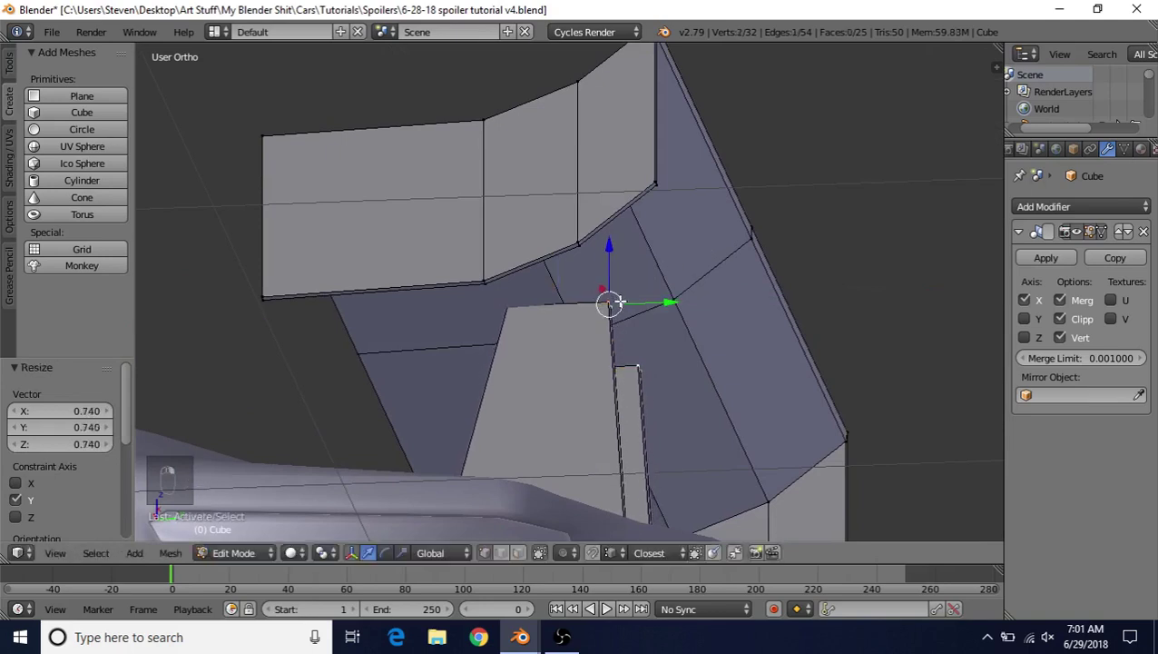
pyautogui.press('g')
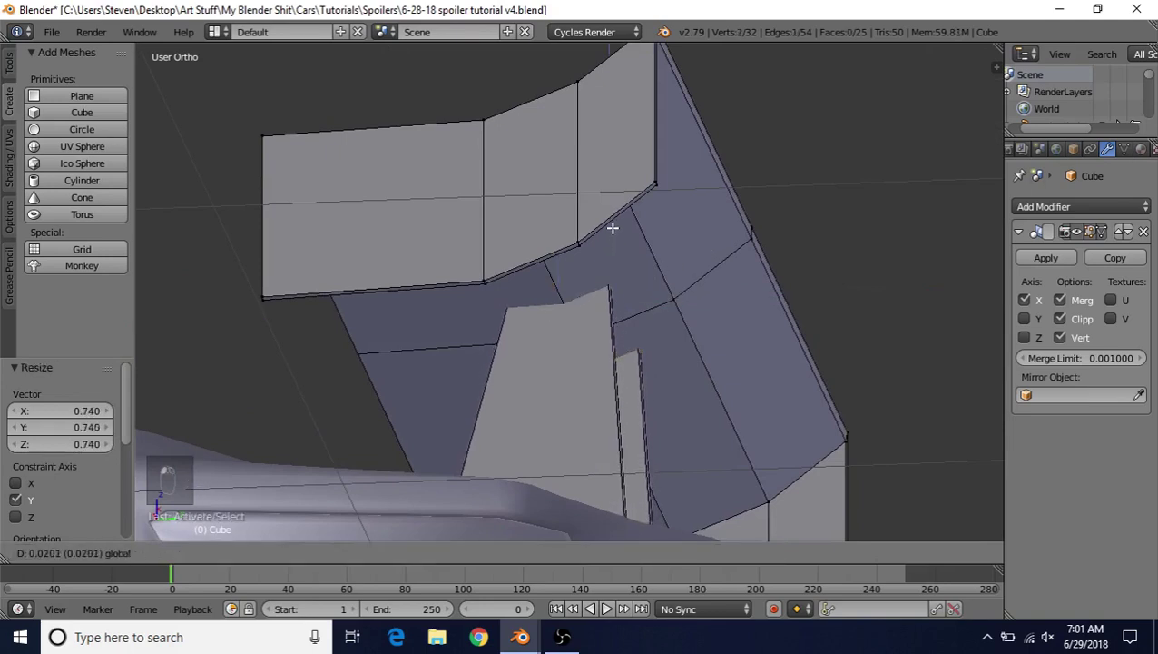
pyautogui.click(613, 228)
pyautogui.moveTo(607, 238); pyautogui.dragTo(624, 303, button='middle')
# Step: Select the support's bottom face hidden inside the car body, using wireframe display, and raise it by 0.142 along Z
pyautogui.moveTo(645, 413); pyautogui.dragTo(578, 275, button='middle')
pyautogui.scroll(-4, 616, 290)
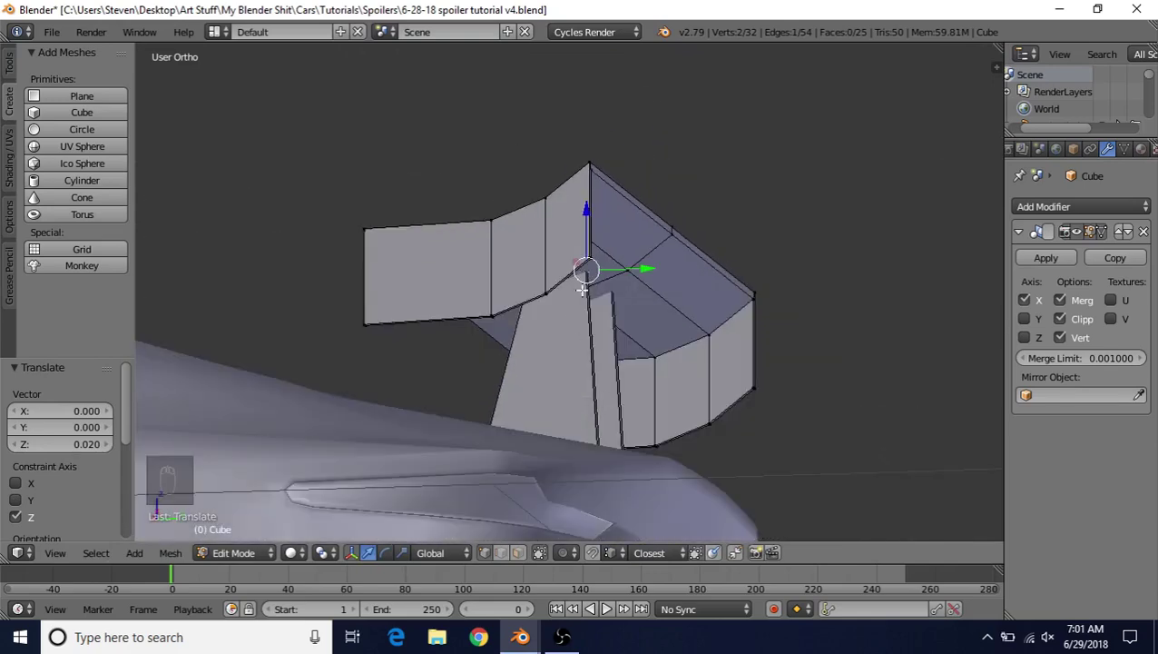
pyautogui.moveTo(597, 389); pyautogui.dragTo(623, 302, button='middle')
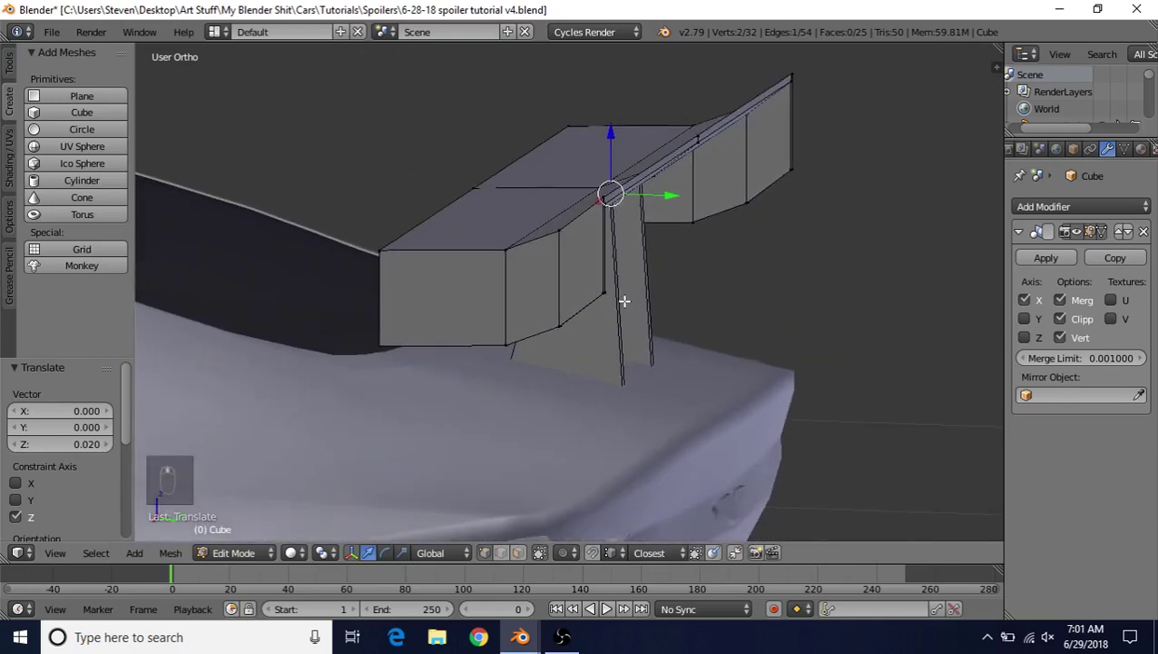
pyautogui.press('z')
pyautogui.rightClick(621, 447)
pyautogui.press('z')
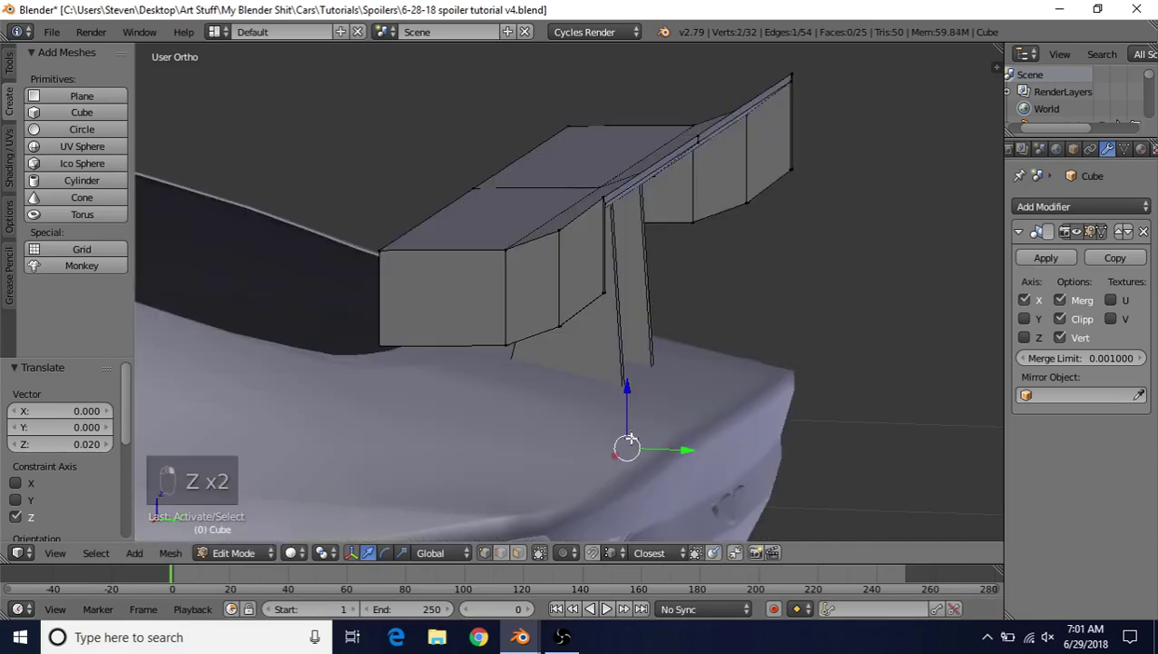
pyautogui.press('z')
pyautogui.press('z')
pyautogui.press('z')
pyautogui.press('z')
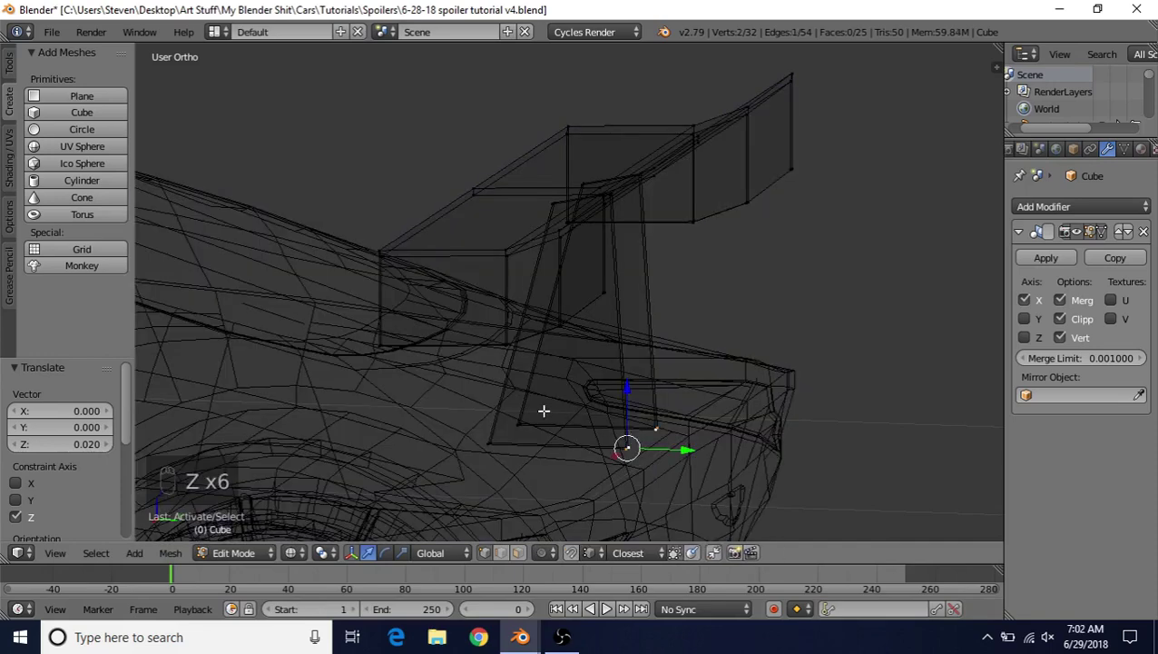
pyautogui.keyDown('shift'); pyautogui.rightClick(486, 448); pyautogui.keyUp('shift')
pyautogui.keyDown('shift'); pyautogui.rightClick(533, 401); pyautogui.keyUp('shift')
pyautogui.press('z')
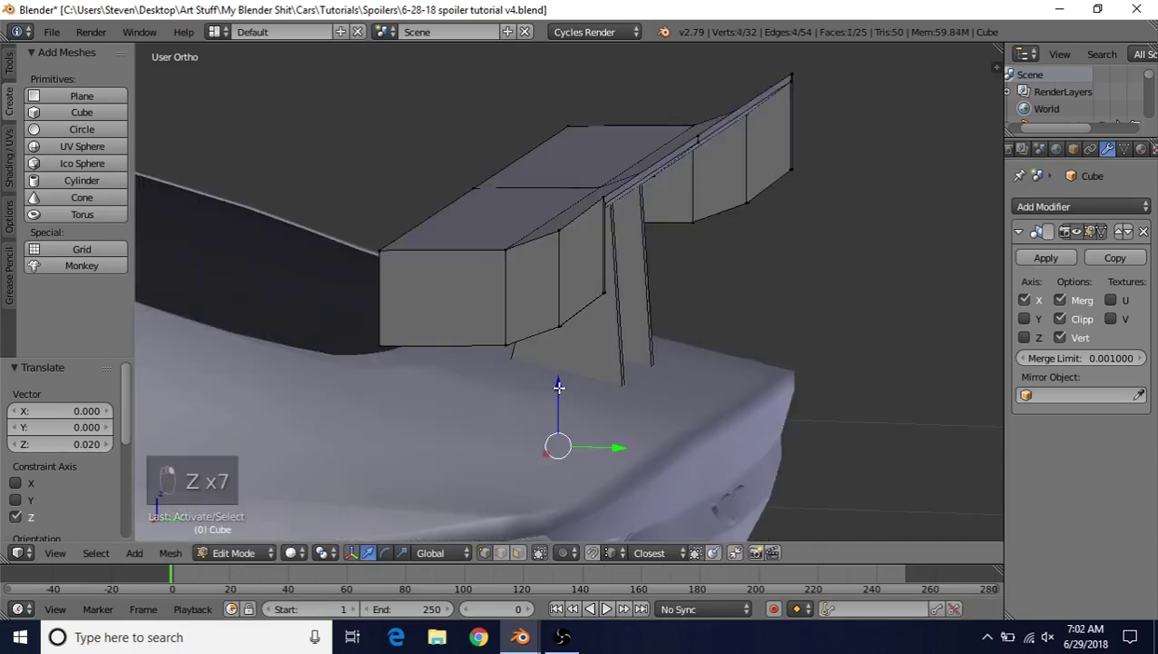
pyautogui.press('g')
pyautogui.press('z')
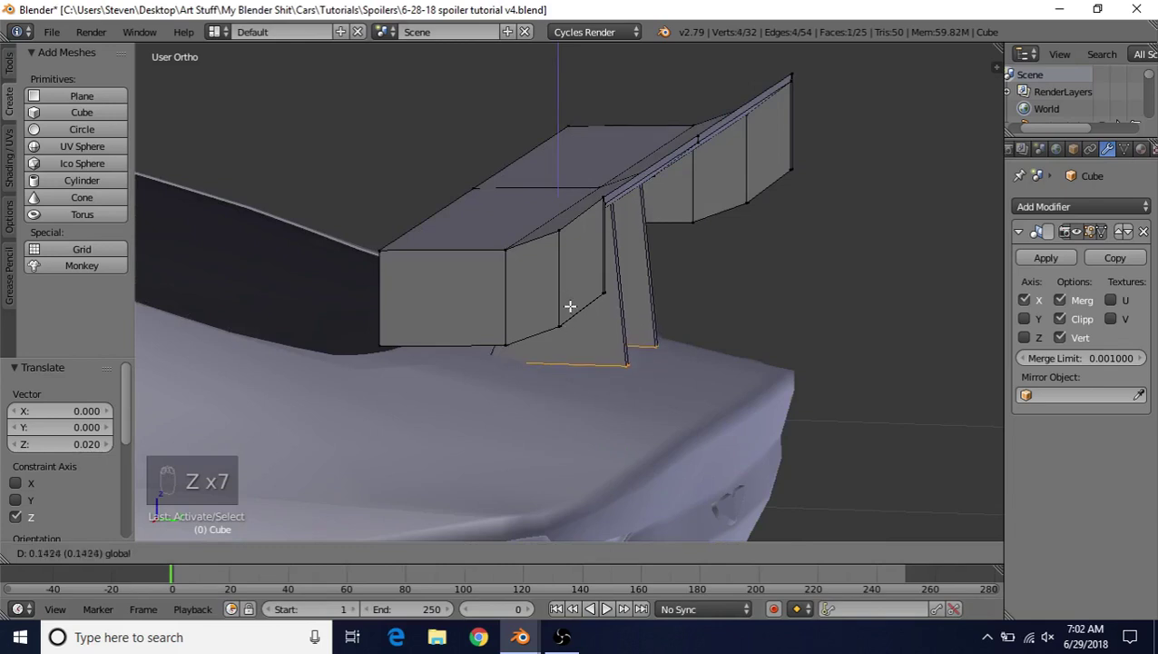
pyautogui.click(573, 305)
# Step: Move the rear edge of the support's bottom face -0.082 along Y and -0.025 along Z to meet the rear deck
pyautogui.moveTo(572, 314); pyautogui.dragTo(561, 360, button='middle')
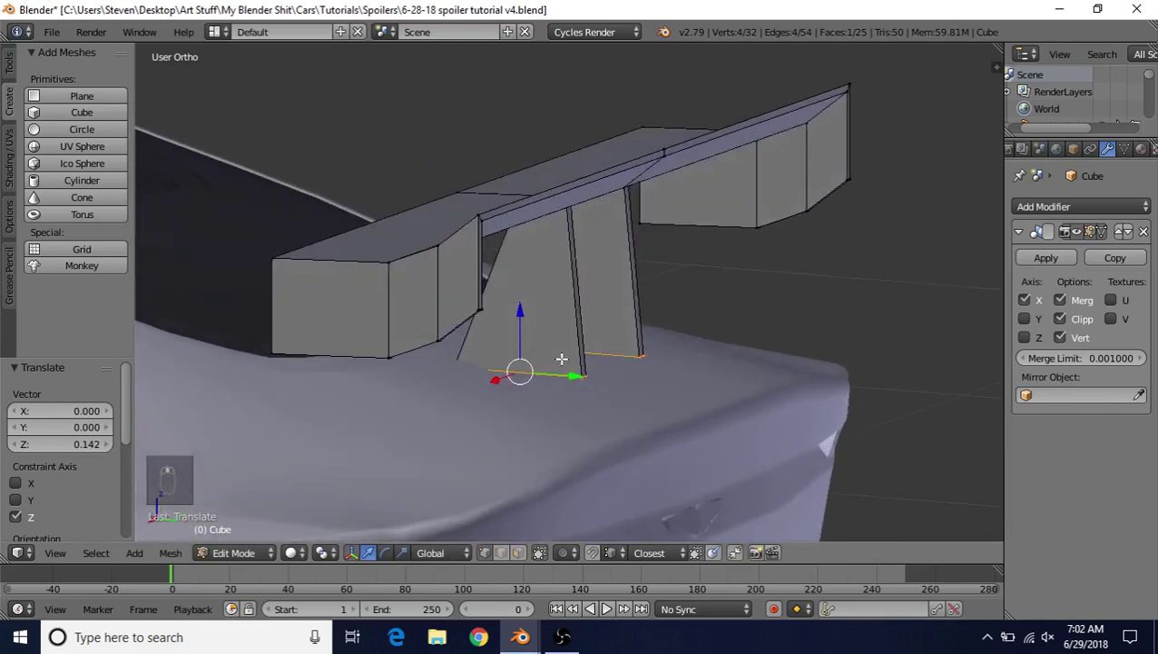
pyautogui.rightClick(578, 383)
pyautogui.keyDown('shift'); pyautogui.rightClick(592, 372); pyautogui.keyUp('shift')
pyautogui.moveTo(621, 325); pyautogui.dragTo(660, 325, button='middle')
pyautogui.press('g')
pyautogui.press('x')
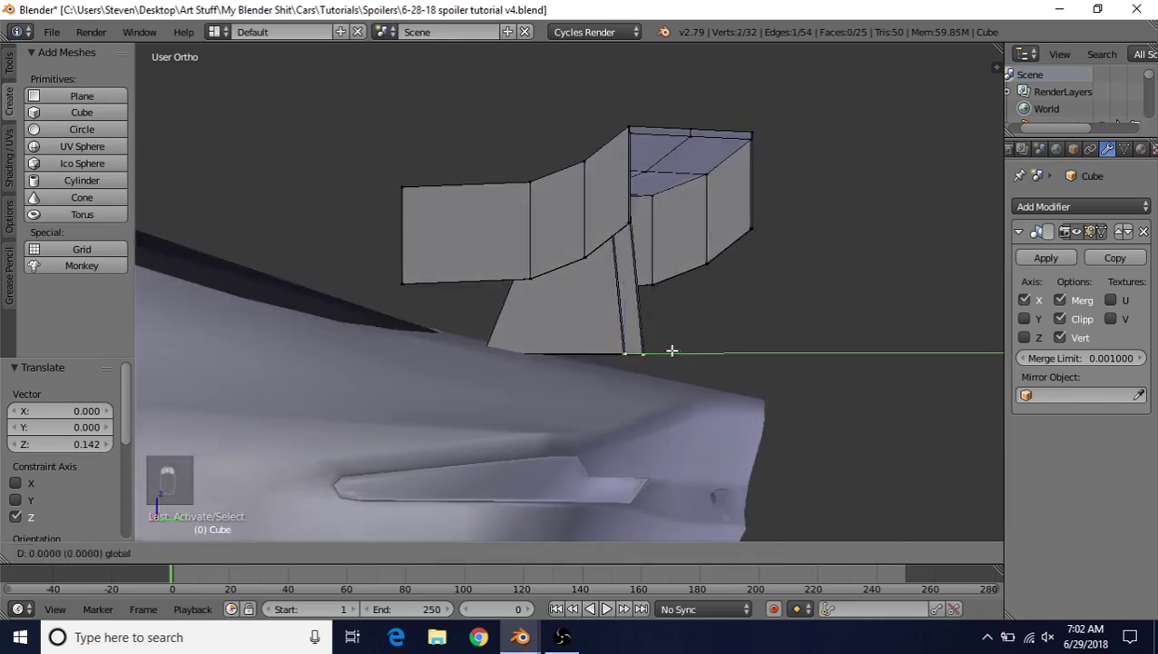
pyautogui.click(625, 352)
pyautogui.press('g')
pyautogui.press('z')
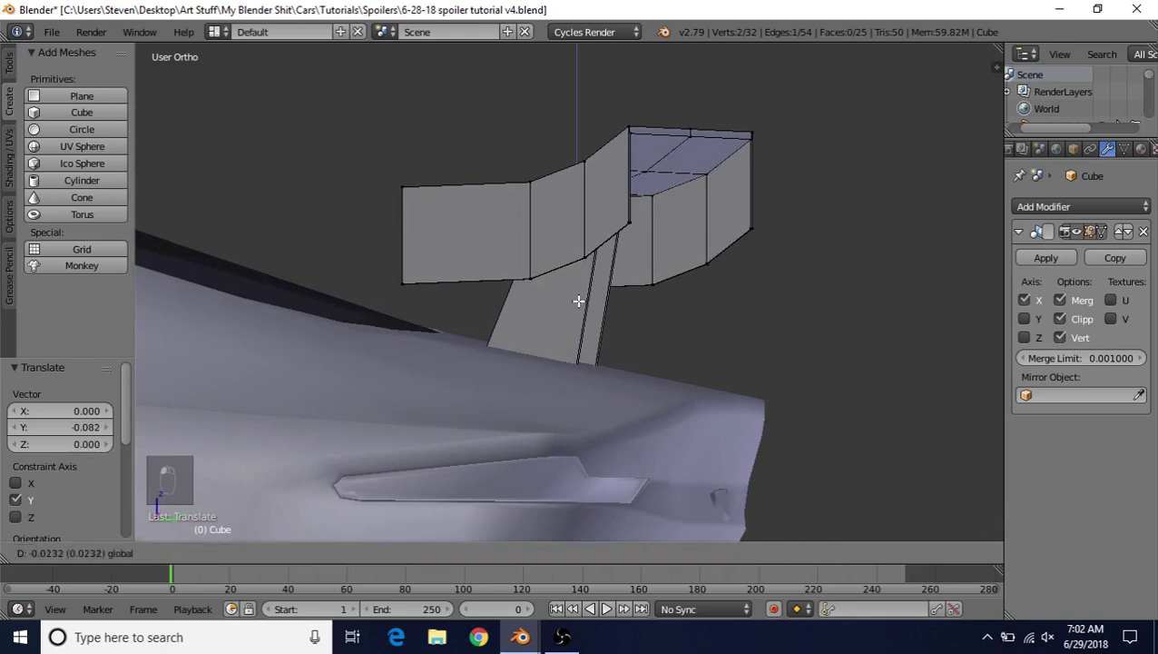
pyautogui.click(578, 301)
pyautogui.scroll(-2, 521, 354)
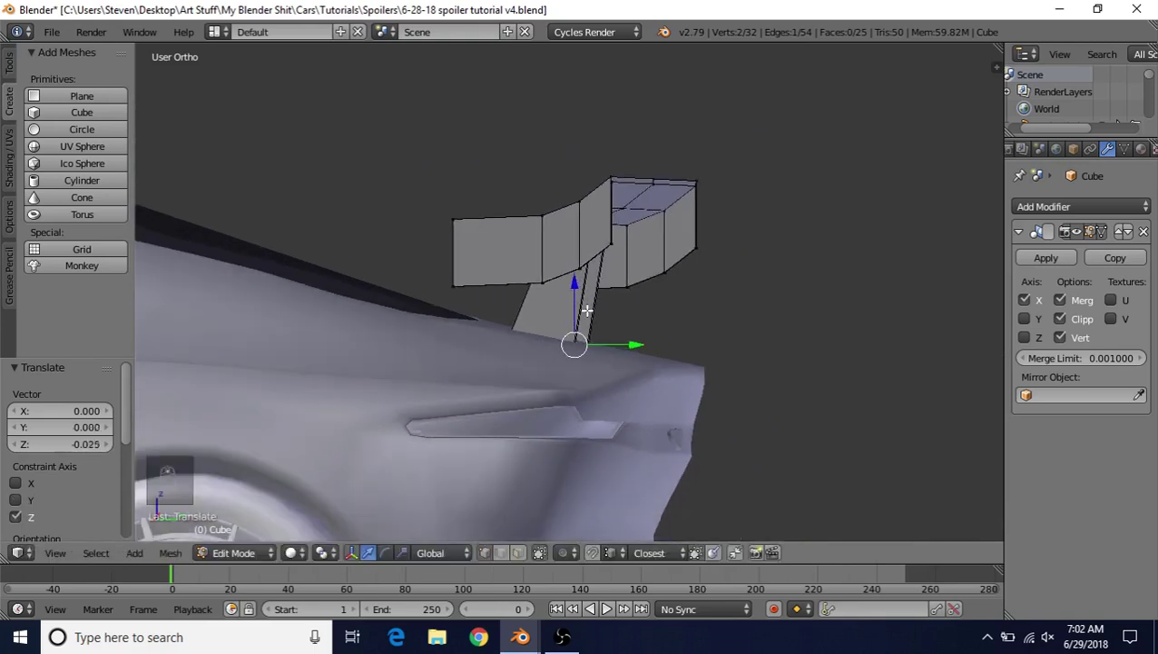
# Step: Nudge the rear edge of the support's top face slightly along Y and Z, and return from local view to the full car
pyautogui.keyDown('shift'); pyautogui.moveTo(586, 312); pyautogui.dragTo(572, 374, button='middle'); pyautogui.keyUp('shift')
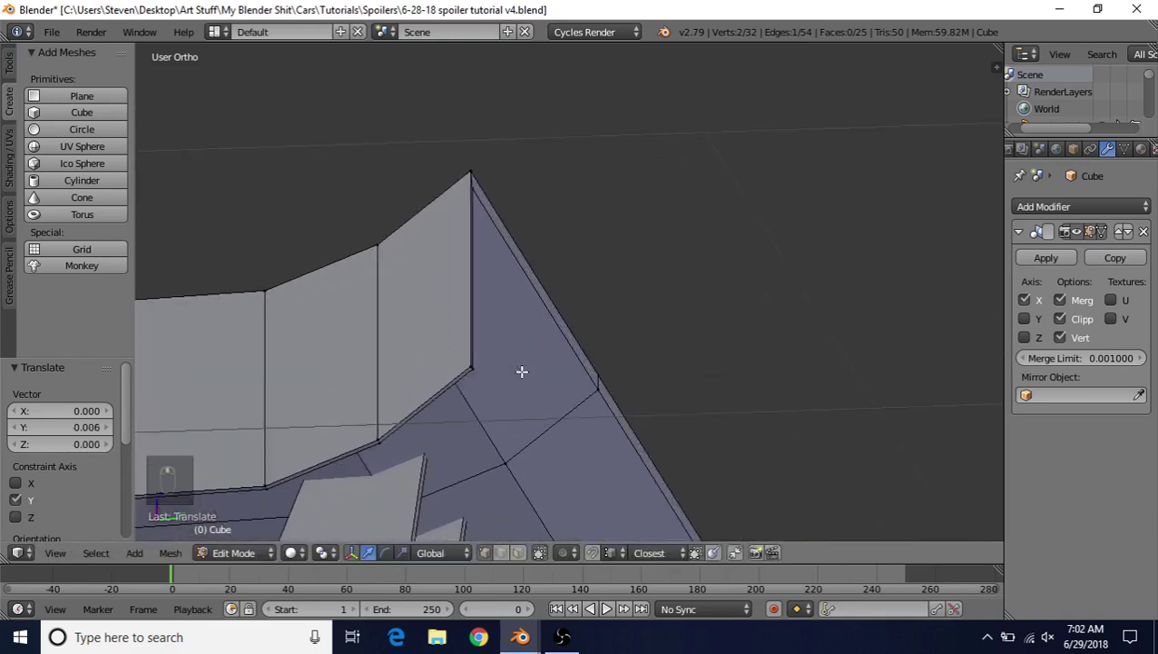
pyautogui.press('z')
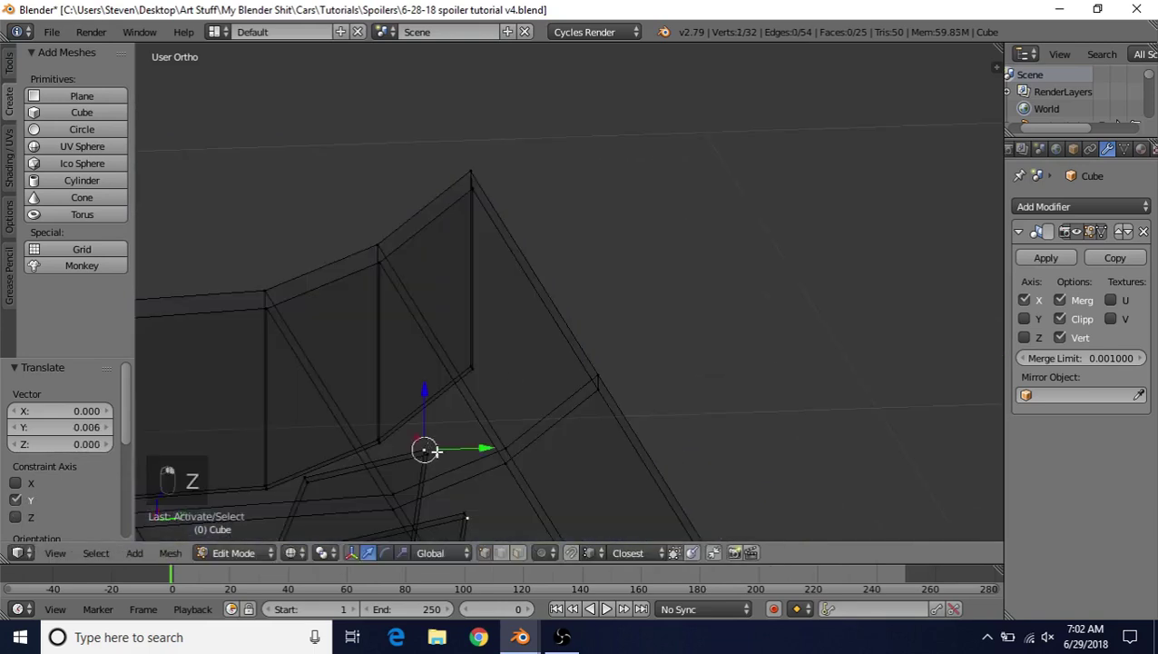
pyautogui.press('z')
pyautogui.moveTo(474, 448); pyautogui.dragTo(481, 451)
pyautogui.moveTo(436, 388); pyautogui.dragTo(439, 389)
pyautogui.scroll(-3, 444, 399)
pyautogui.press('Tab')
pyautogui.press('KP_Divide')
pyautogui.press('Tab')
pyautogui.moveTo(570, 258); pyautogui.dragTo(586, 296, button='middle')
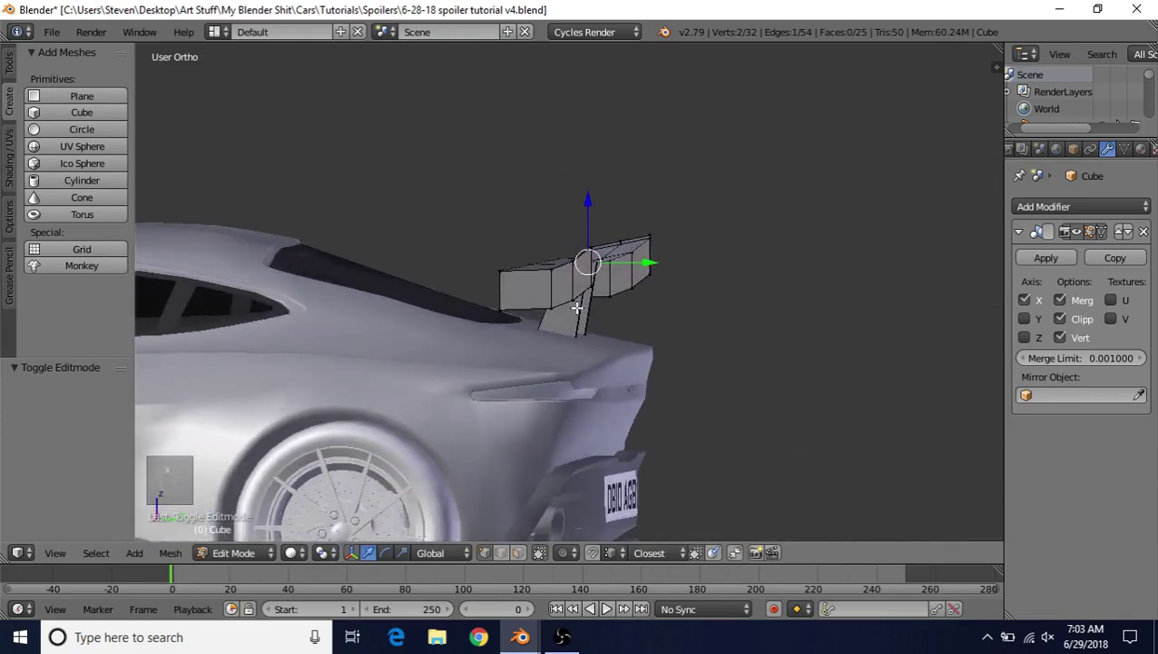
# Step: Select the front edge of the support's bottom face in wireframe display and move it -0.032 along Y
pyautogui.scroll(3, 595, 354)
pyautogui.press('z')
pyautogui.moveTo(605, 374); pyautogui.dragTo(600, 385, button='middle')
pyautogui.click(478, 401)
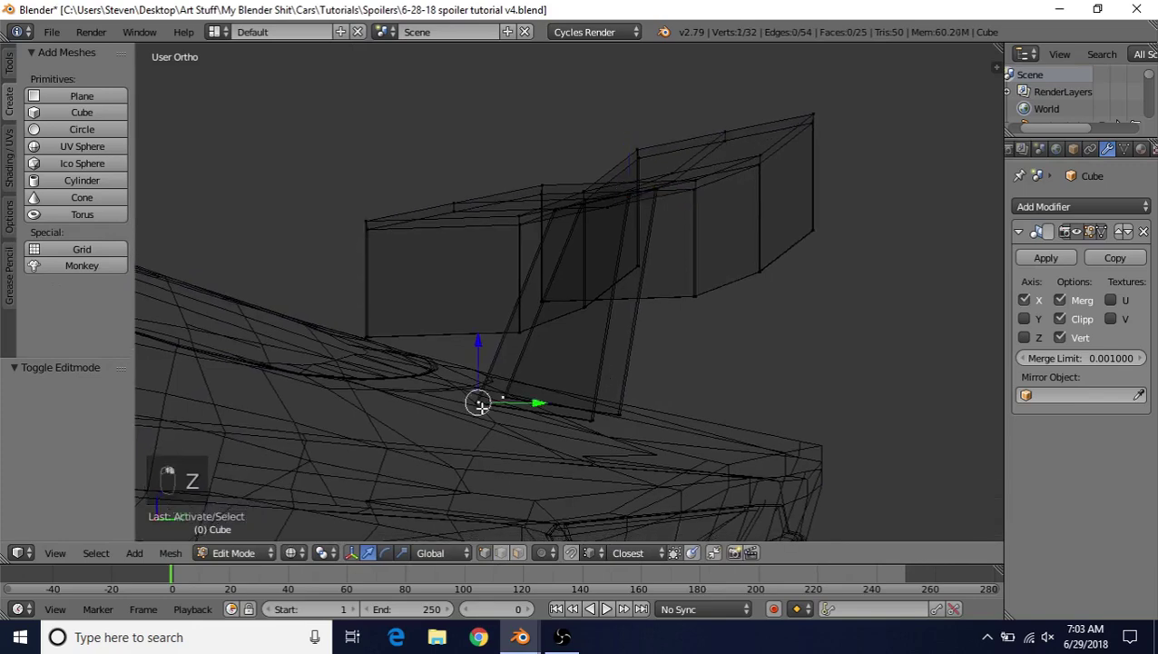
pyautogui.press('b')
pyautogui.moveTo(488, 418); pyautogui.dragTo(497, 408)
pyautogui.press('z')
pyautogui.press('g')
pyautogui.press('y')
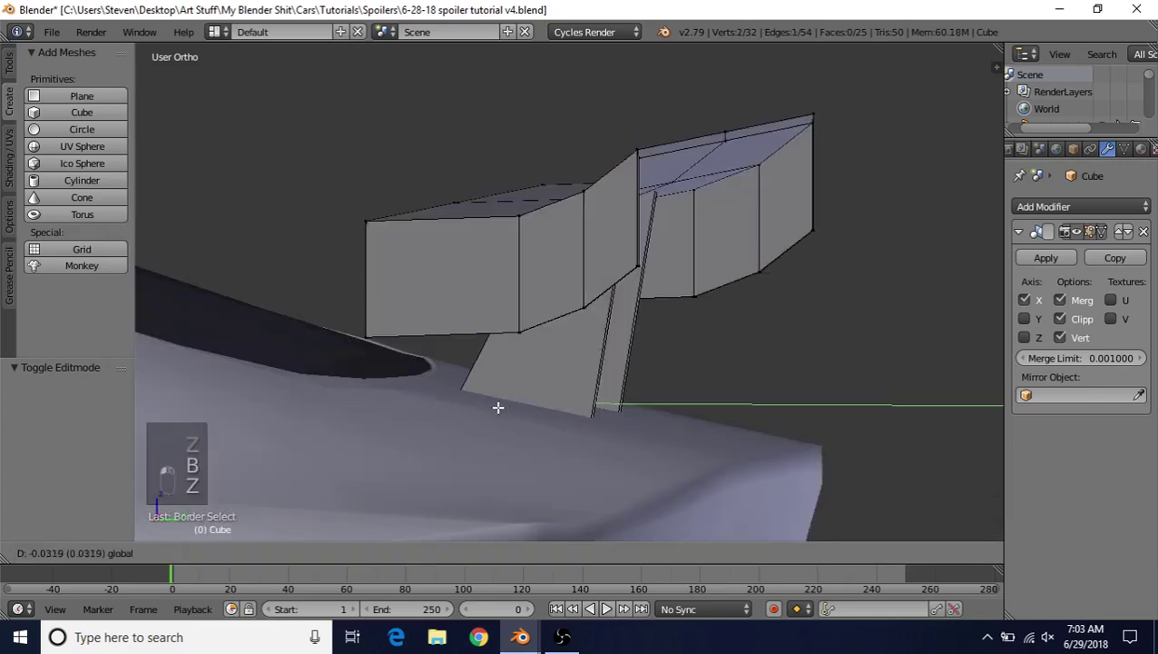
pyautogui.click(500, 406)
pyautogui.moveTo(500, 406); pyautogui.dragTo(592, 330, button='middle')
# Step: Select the wing with its end plates without the supports, and widen it by moving it about 0.10 along X
pyautogui.scroll(-4, 559, 367)
pyautogui.rightClick(529, 238)
pyautogui.press('z')
pyautogui.moveTo(529, 232); pyautogui.dragTo(497, 181, button='middle')
pyautogui.press('b')
pyautogui.moveTo(442, 166); pyautogui.dragTo(816, 321)
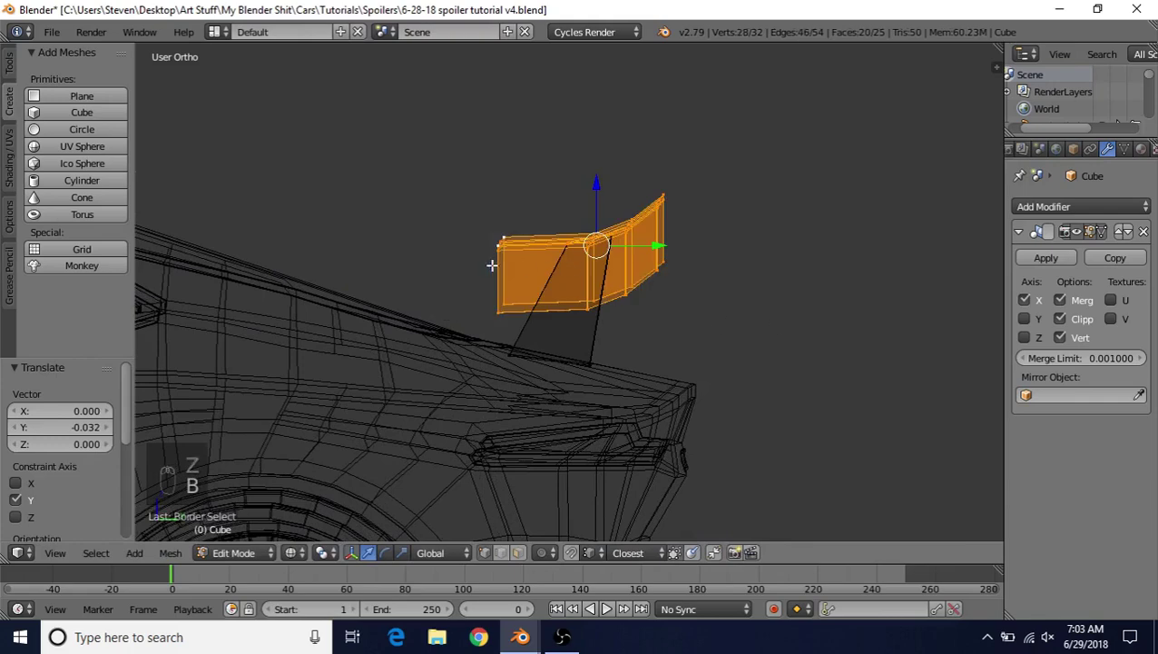
pyautogui.press('z')
pyautogui.press('z')
pyautogui.press('z')
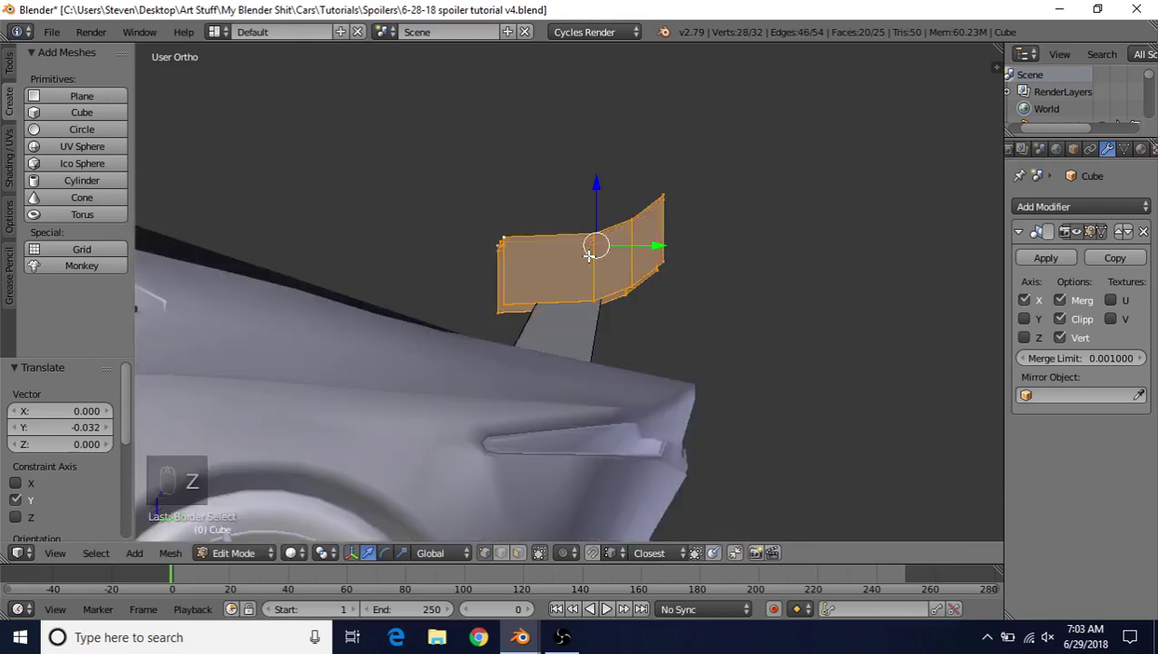
pyautogui.moveTo(592, 181)
pyautogui.mouseDown()
pyautogui.moveTo(599, 193)
pyautogui.moveTo(604, 137)
pyautogui.moveTo(600, 202)
pyautogui.mouseUp()
pyautogui.moveTo(599, 208); pyautogui.dragTo(724, 266, button='middle')
pyautogui.hotkey('ctrl', 'l')
pyautogui.press('g')
pyautogui.press('x')
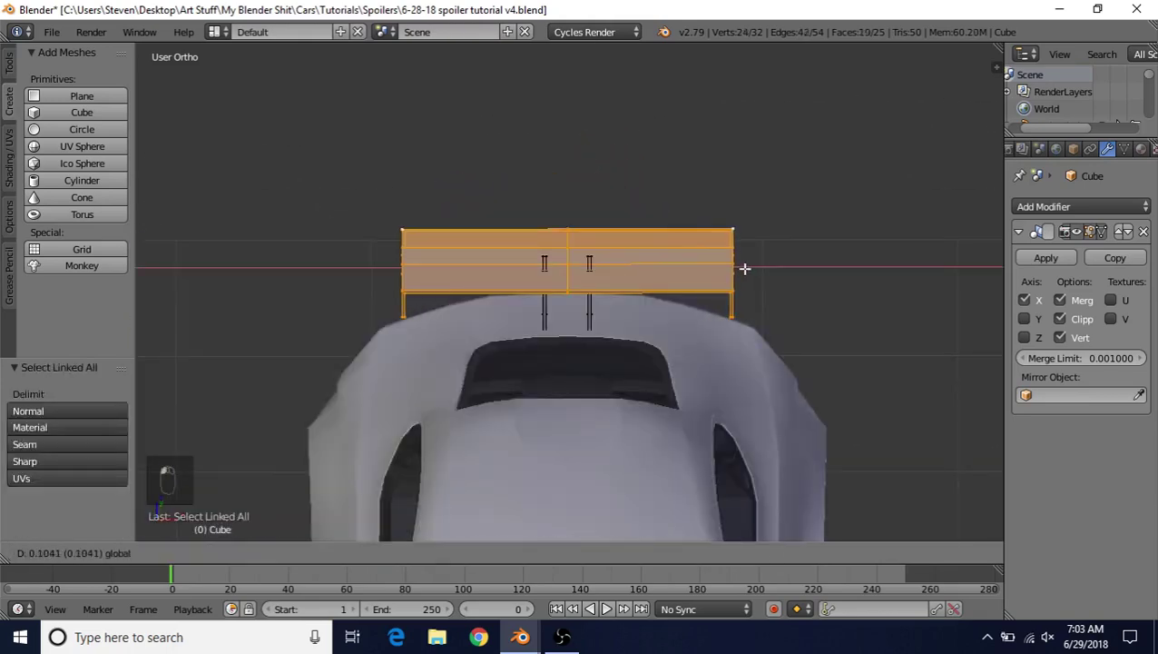
pyautogui.click(750, 266)
pyautogui.moveTo(750, 266); pyautogui.dragTo(669, 308, button='middle')
pyautogui.press('Tab')
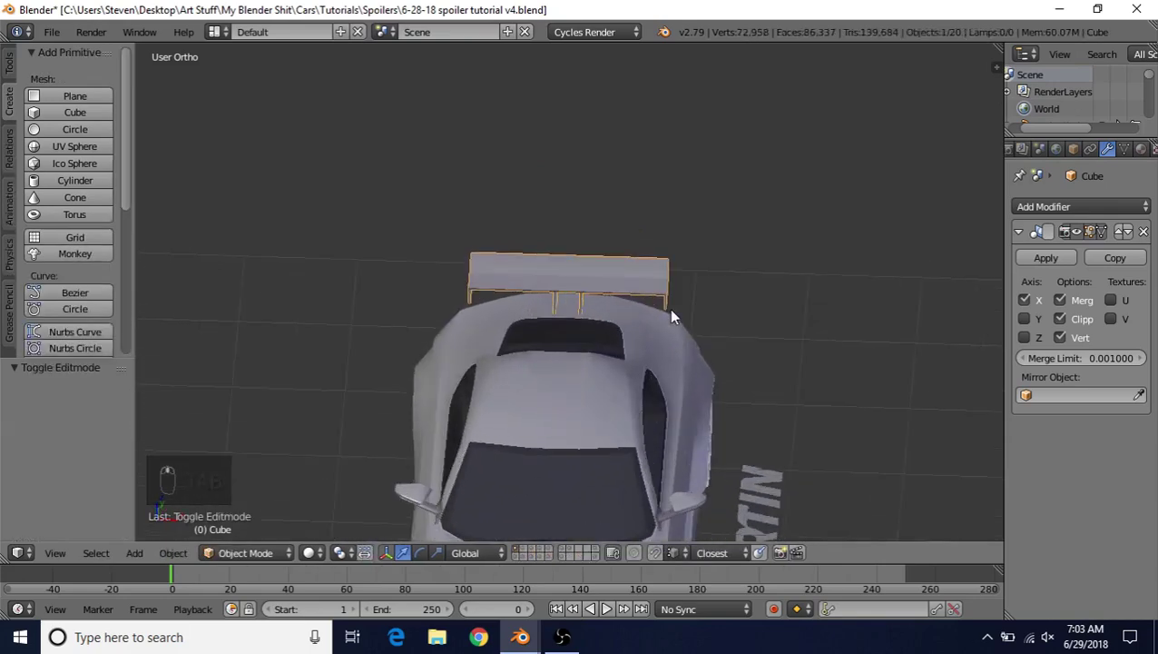
pyautogui.press('Tab')
pyautogui.moveTo(690, 281); pyautogui.dragTo(693, 280)
# Step: Add two evenly spaced loop cuts across the support's height and four along its length, without sliding them
pyautogui.moveTo(692, 280); pyautogui.dragTo(459, 264, button='middle')
pyautogui.scroll(3, 512, 299)
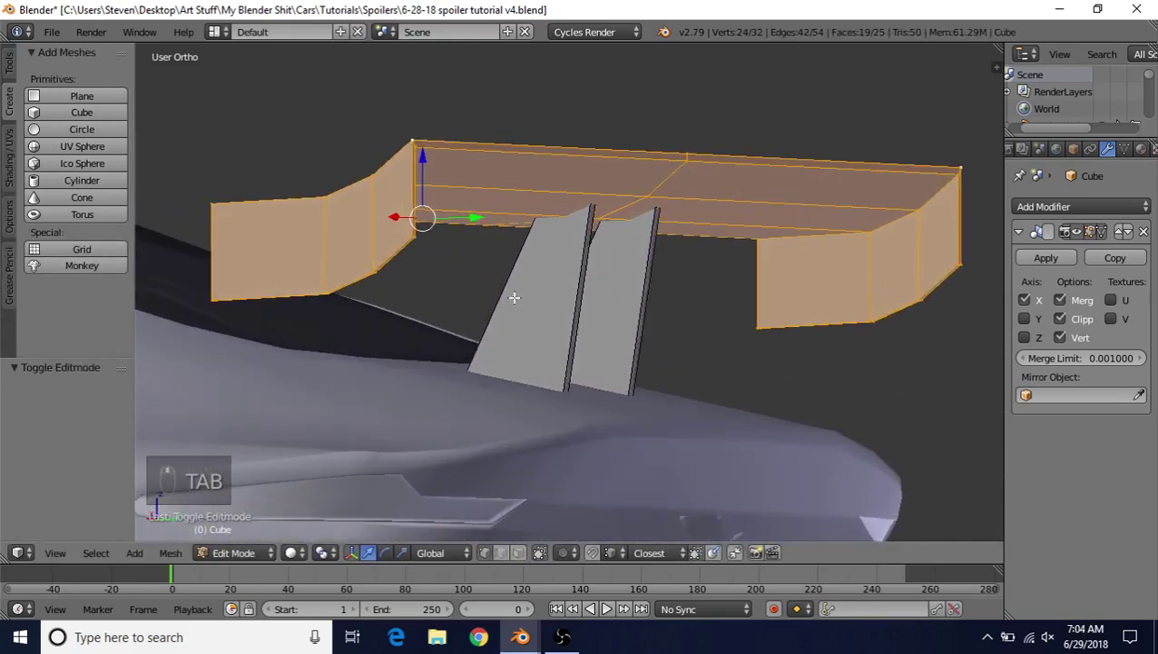
pyautogui.hotkey('ctrl', 'r')
pyautogui.scroll(1, 560, 286)
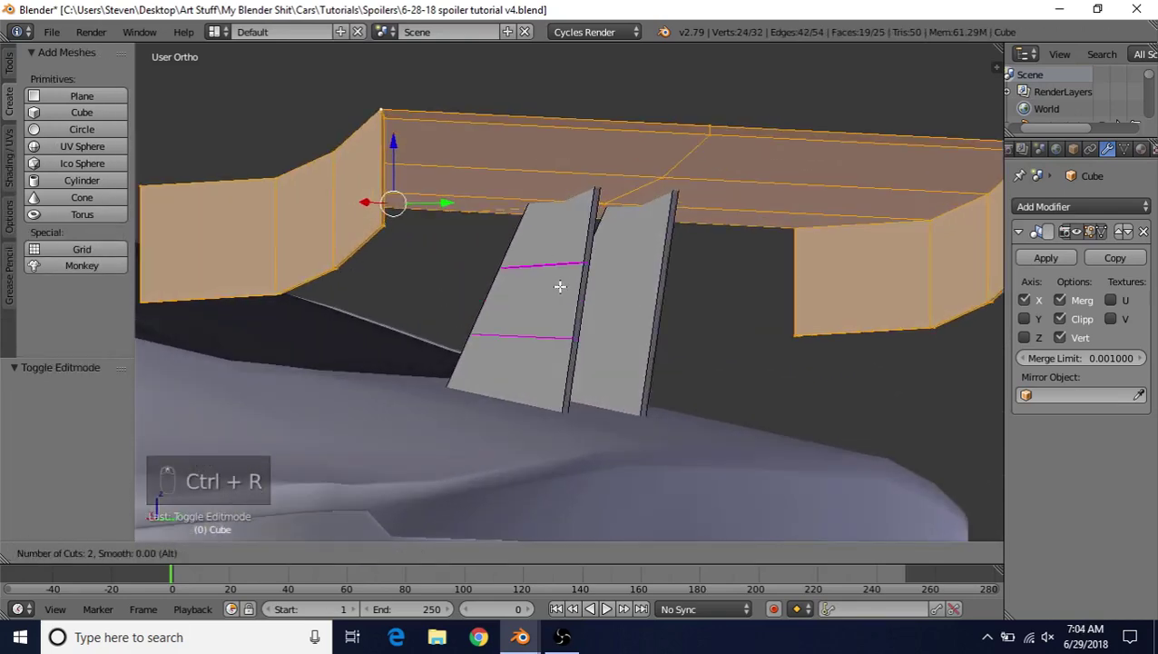
pyautogui.click(560, 287)
pyautogui.rightClick(560, 287)
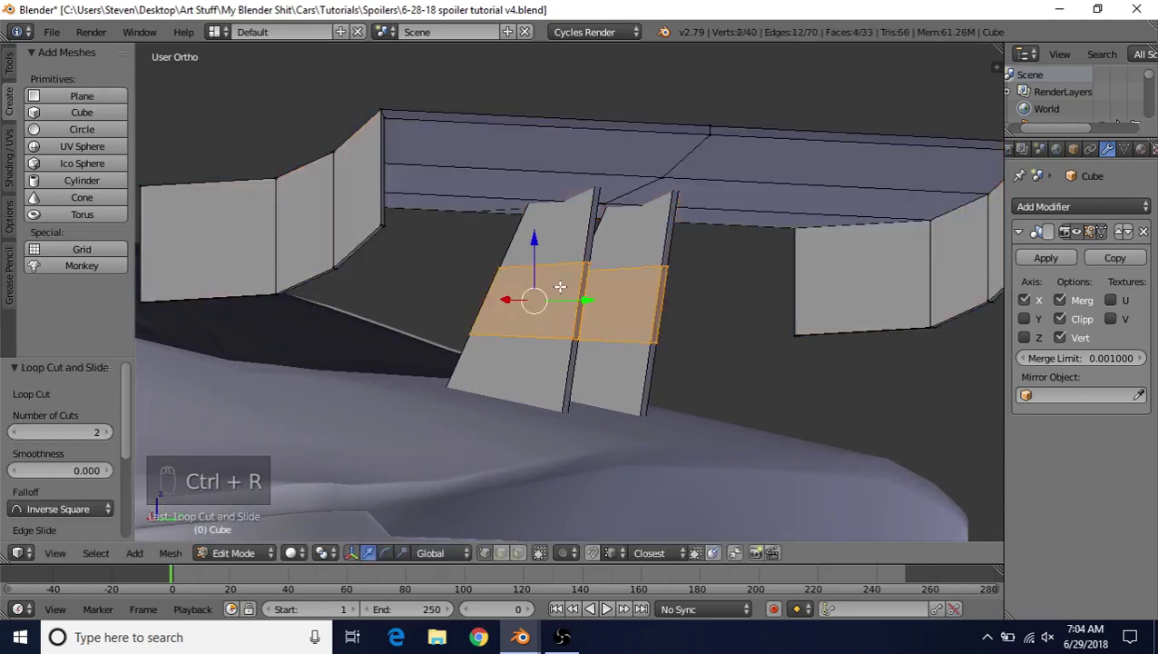
pyautogui.hotkey('ctrl', 'r')
pyautogui.scroll(3, 542, 250)
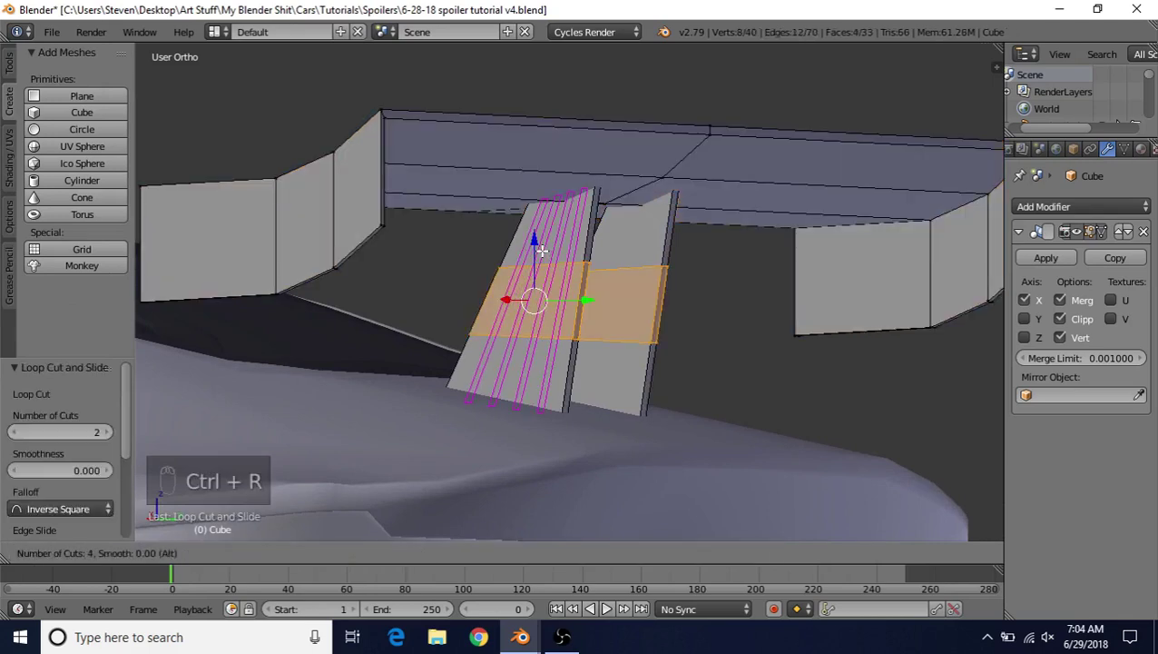
pyautogui.click(541, 251)
pyautogui.rightClick(541, 250)
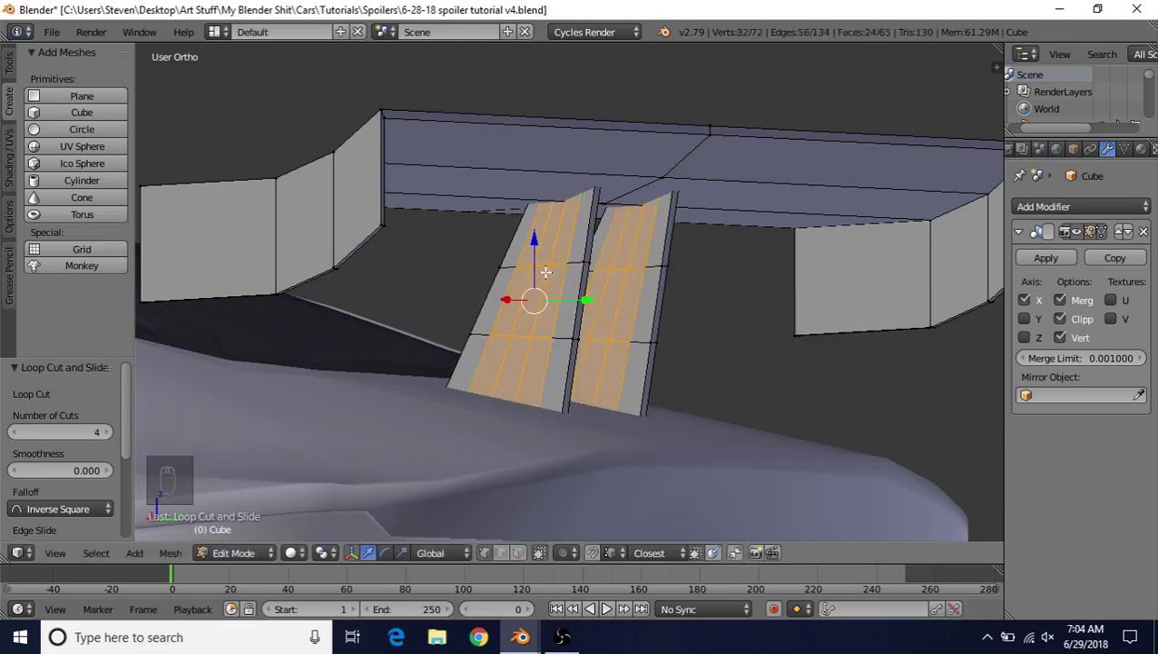
# Step: Select the five faces in the top row of the support's outer side and duplicate them in place
pyautogui.moveTo(545, 272); pyautogui.dragTo(535, 313, button='middle')
pyautogui.click(519, 552)
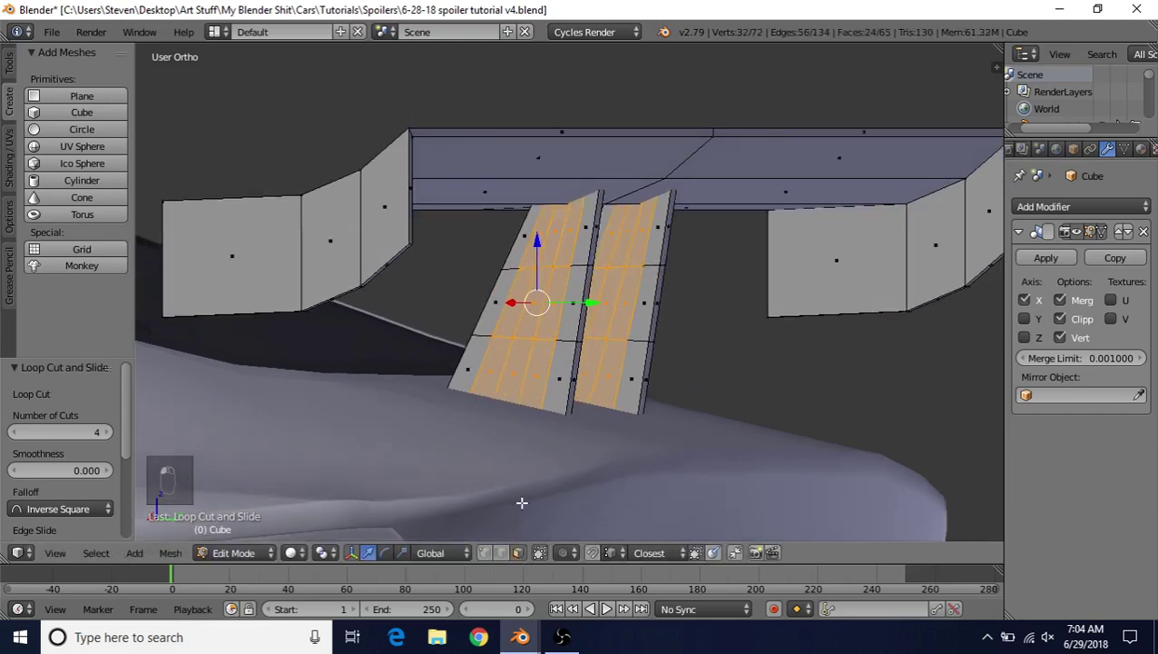
pyautogui.rightClick(584, 238)
pyautogui.scroll(2, 586, 228)
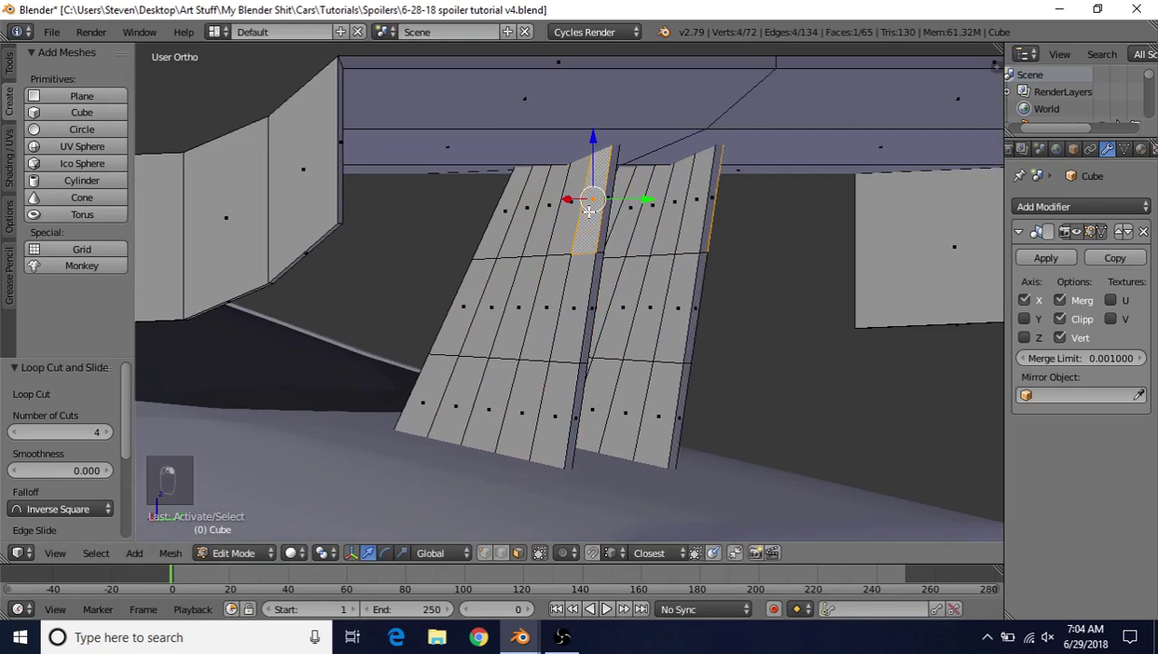
pyautogui.keyDown('ctrl'); pyautogui.rightClick(506, 224); pyautogui.keyUp('ctrl')
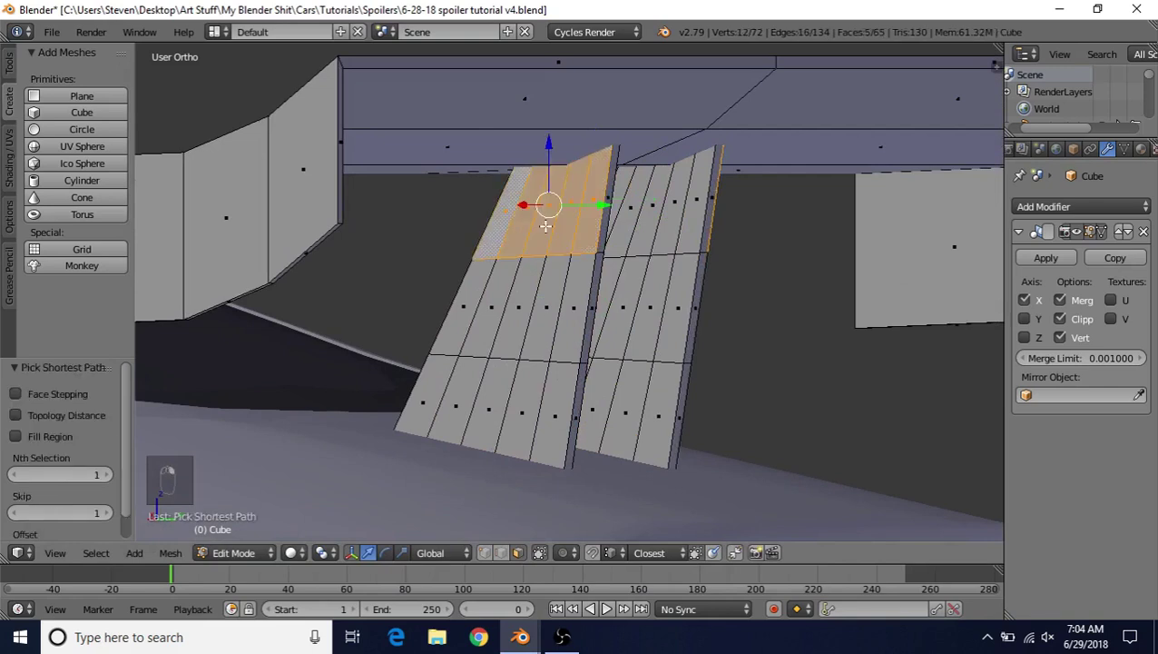
pyautogui.hotkey('shift', 'd')
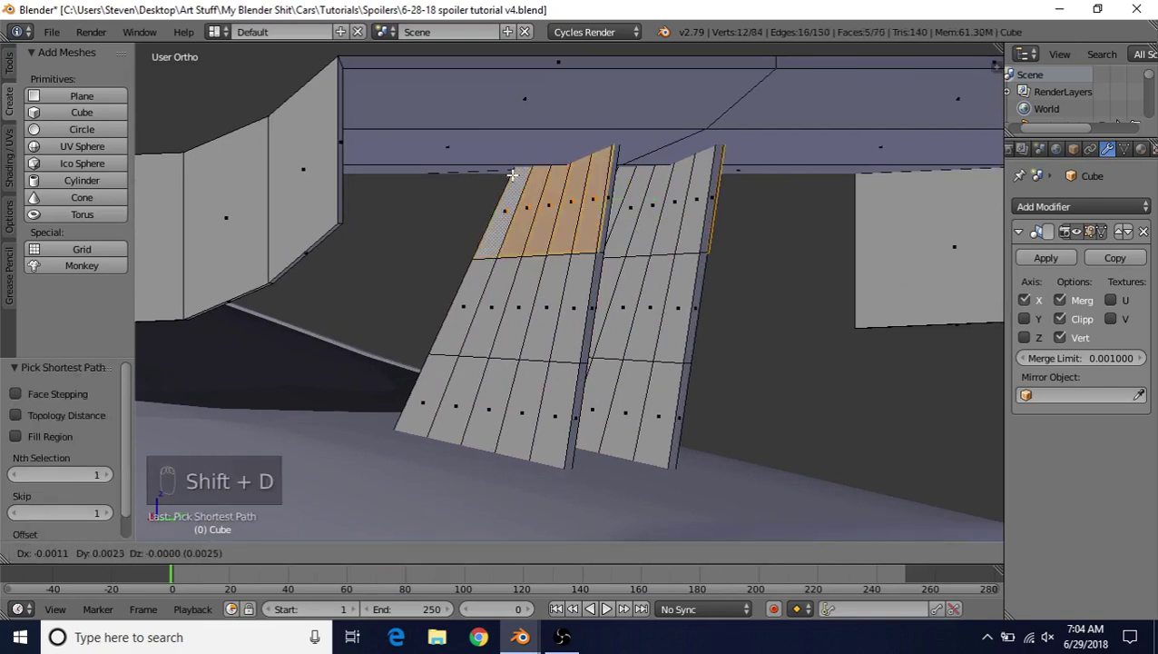
pyautogui.rightClick(511, 177)
# Step: Extrude the duplicated faces and pull them slightly outward along X to form a thin plate
pyautogui.moveTo(518, 202); pyautogui.dragTo(478, 223, button='middle')
pyautogui.press('e')
pyautogui.rightClick(426, 186)
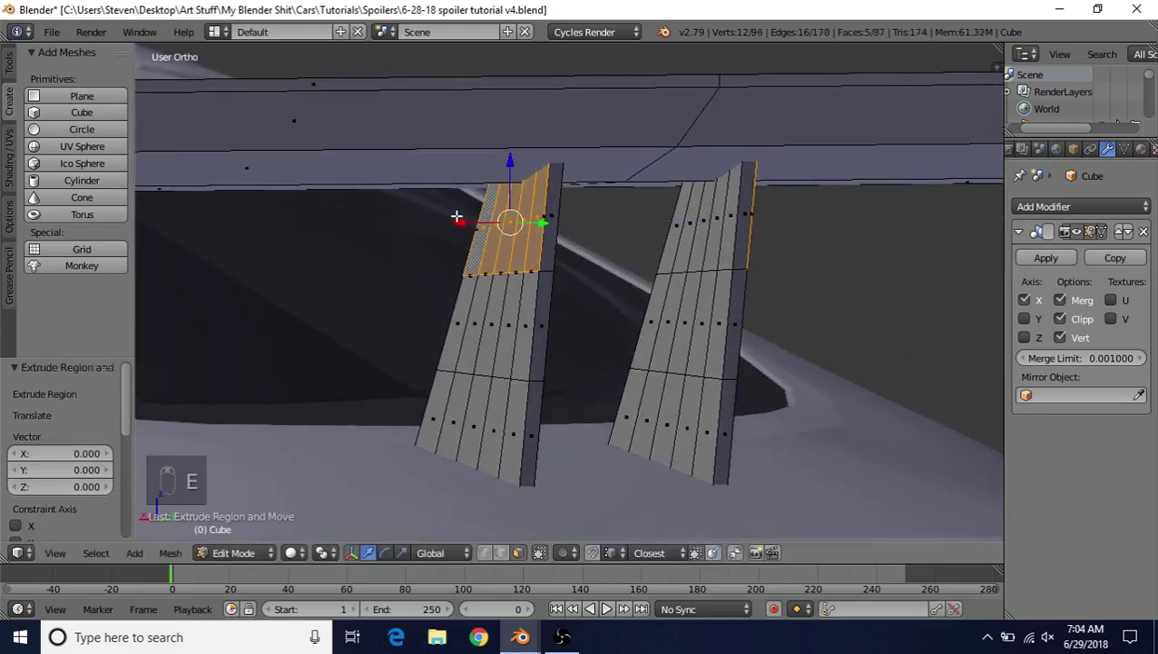
pyautogui.moveTo(460, 222); pyautogui.dragTo(452, 228)
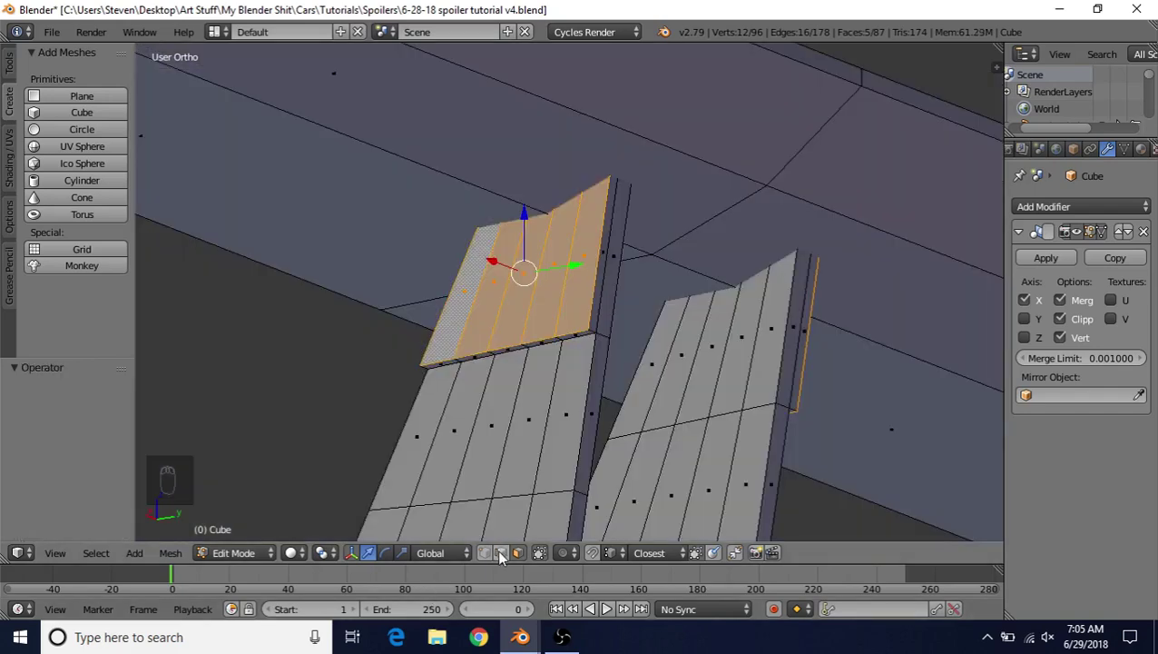
# Step: Switch to edge selection, select the whole linked plate, and hide all the other geometry
pyautogui.click(499, 555)
pyautogui.hotkey('ctrl', 'l')
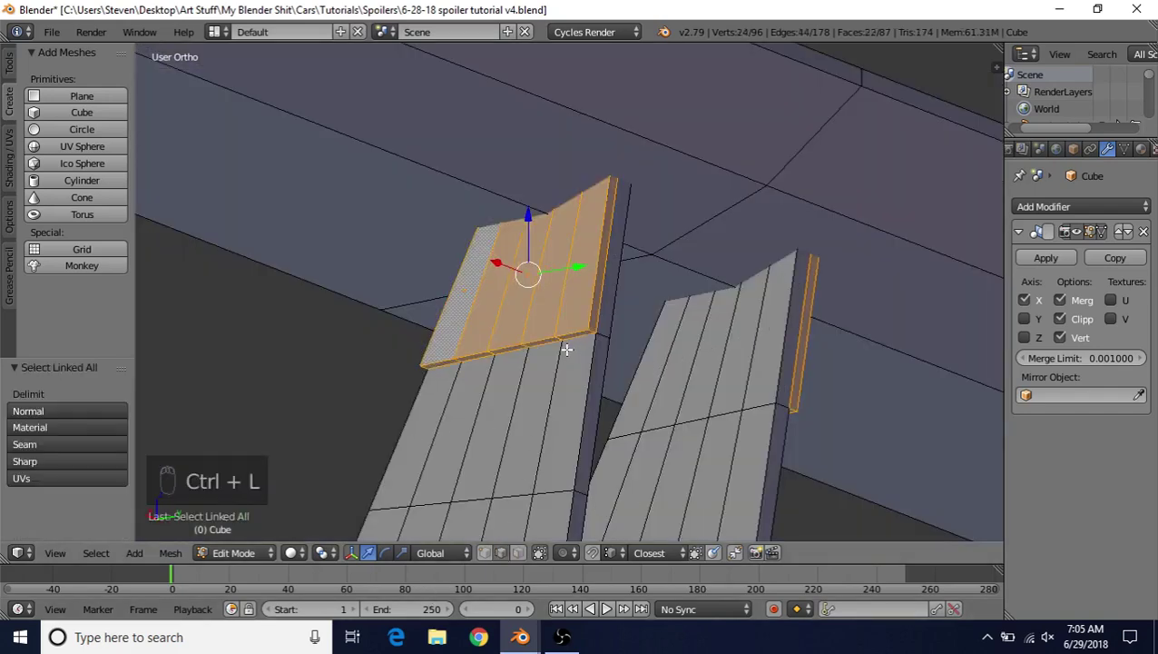
pyautogui.hotkey('shift', 'h')
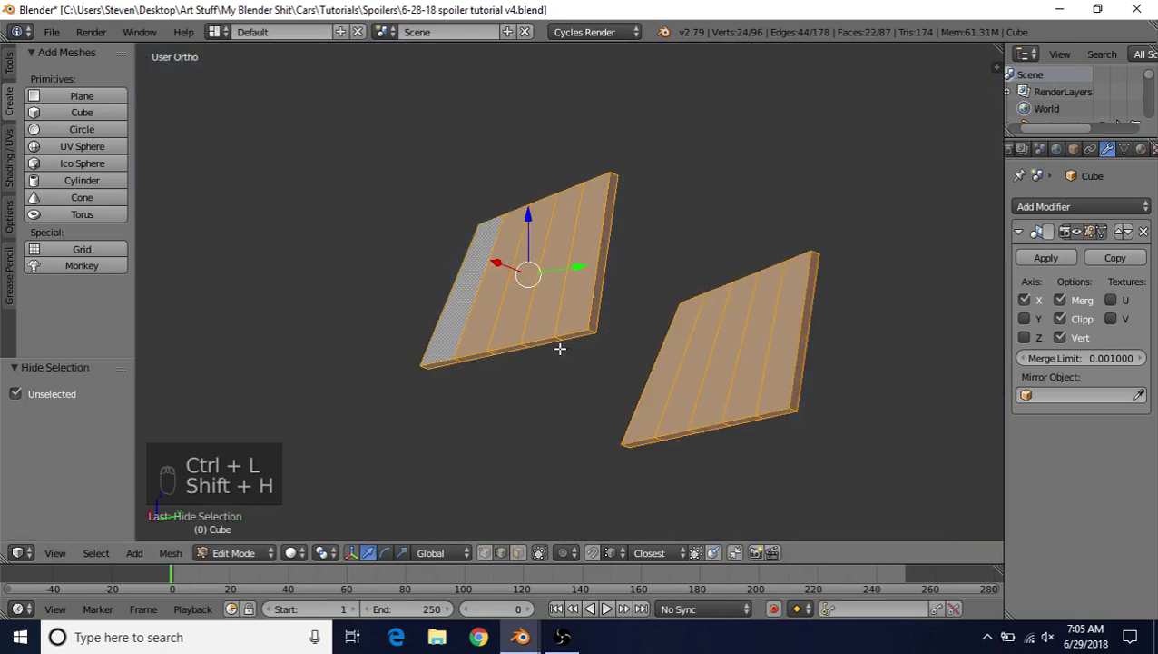
# Step: Edge-slide the middle edge at the bottom of the plate by a factor of -0.101 to form a notch
pyautogui.rightClick(535, 348)
pyautogui.scroll(1, 527, 315)
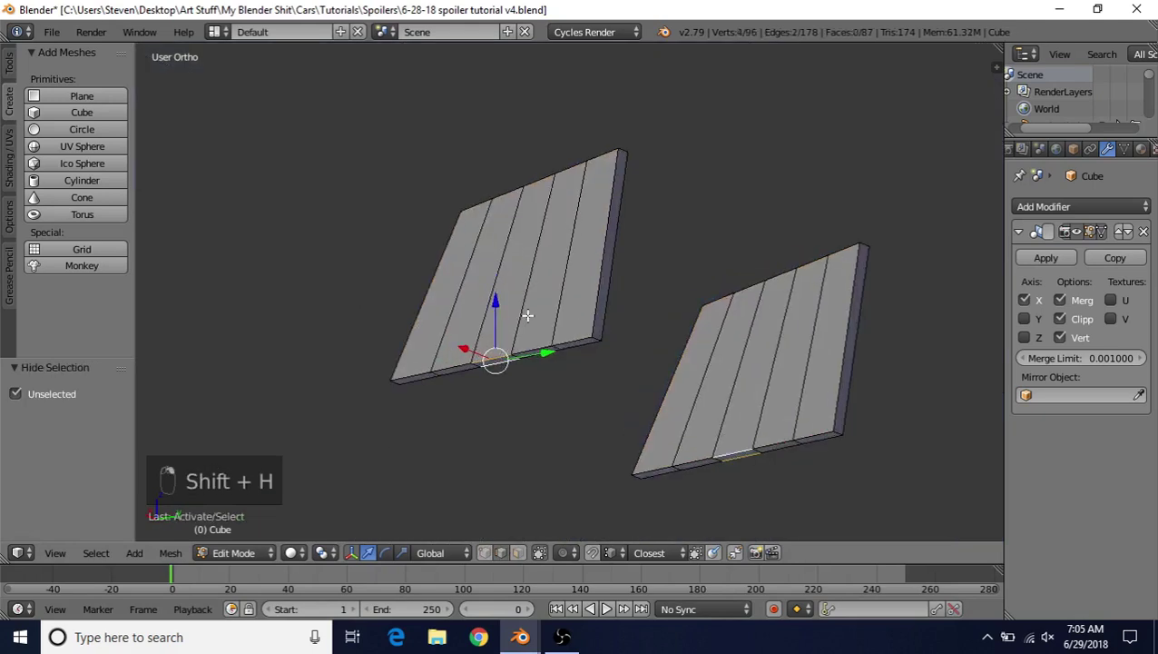
pyautogui.press('q')
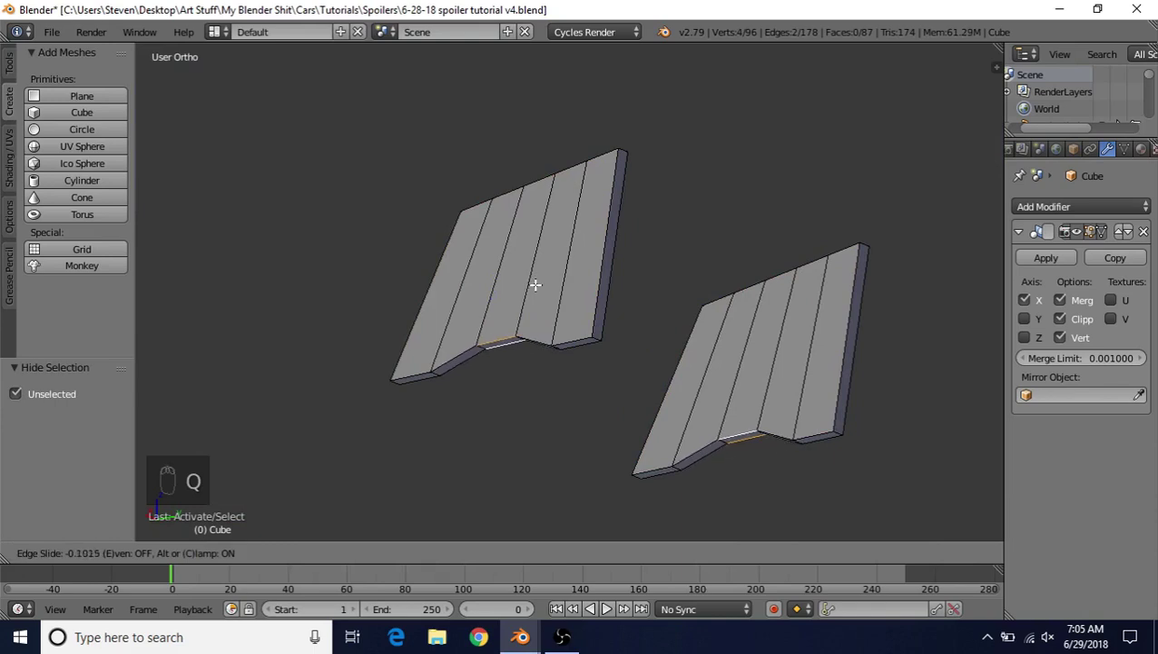
pyautogui.click(535, 284)
pyautogui.moveTo(536, 284); pyautogui.dragTo(574, 317, button='middle')
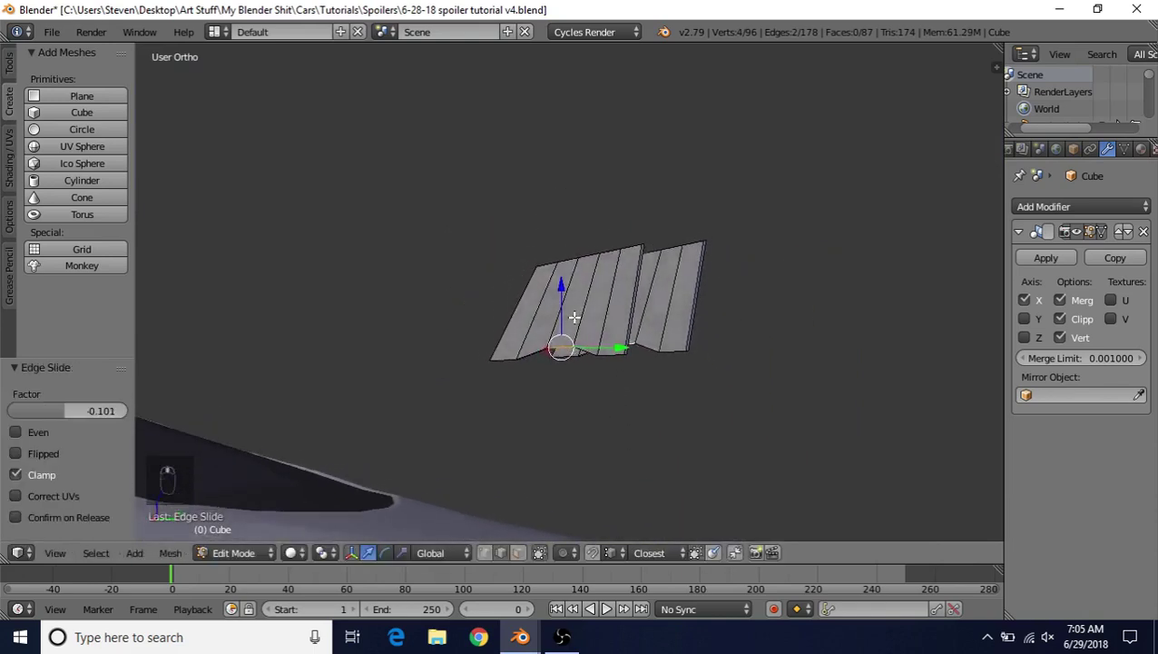
pyautogui.scroll(3, 574, 320)
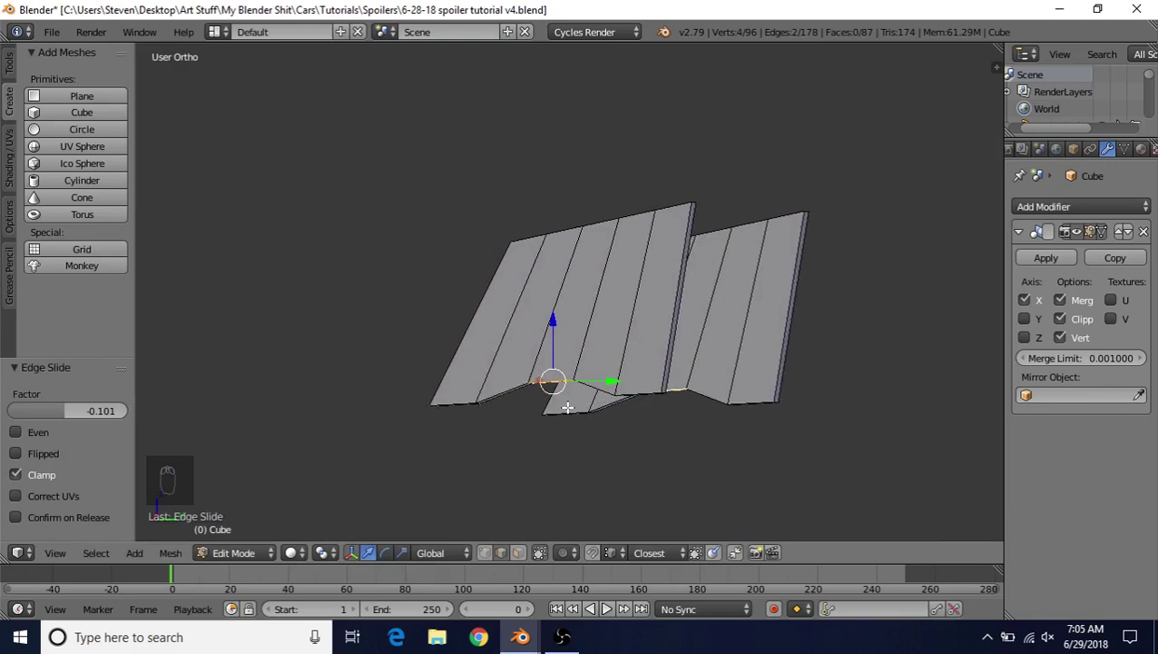
pyautogui.moveTo(567, 408); pyautogui.dragTo(495, 394, button='middle')
# Step: Change the shortcut of the Edge Slide command, assigning Q to it
pyautogui.click(172, 553)
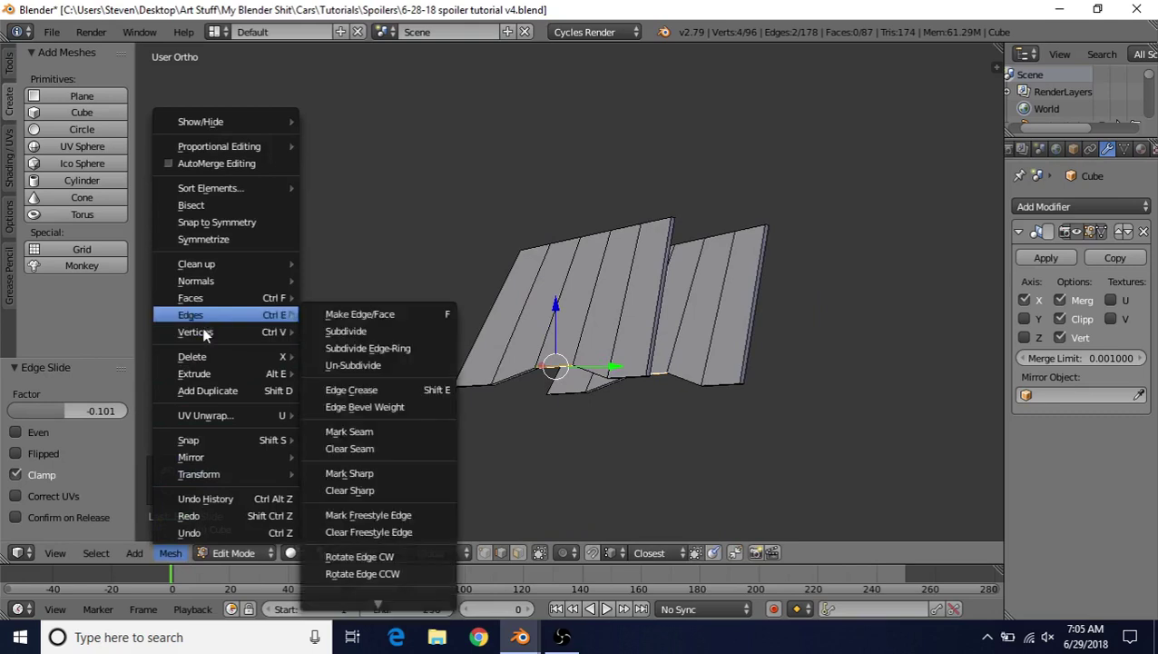
pyautogui.moveTo(201, 318)
pyautogui.moveTo(383, 609)
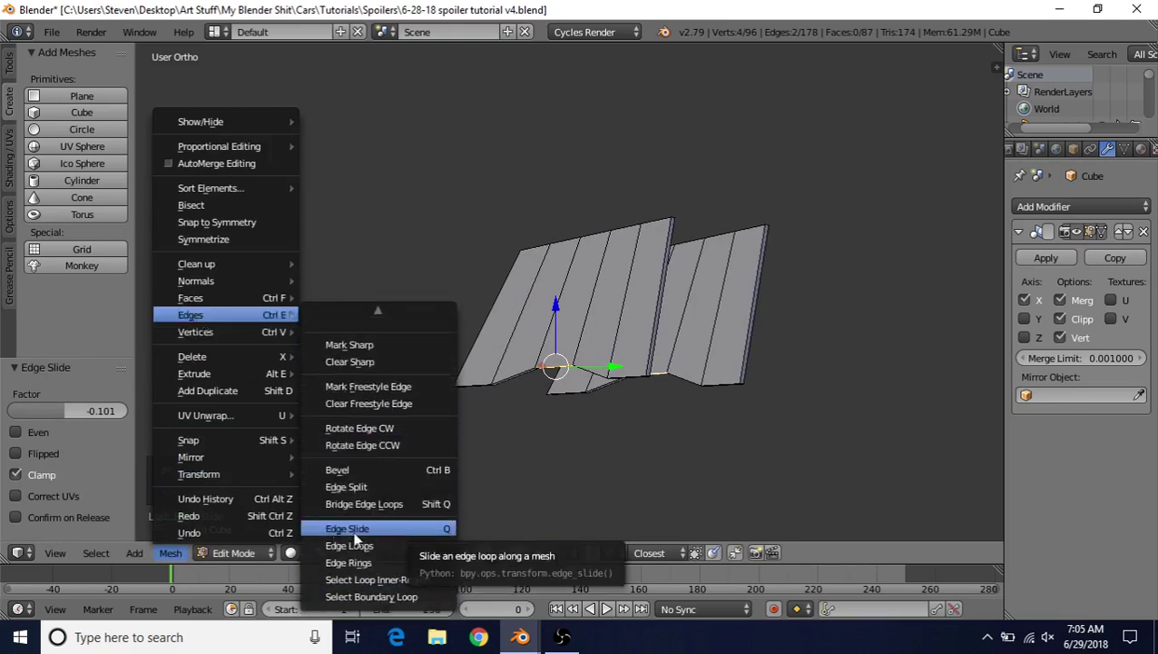
pyautogui.rightClick(366, 530)
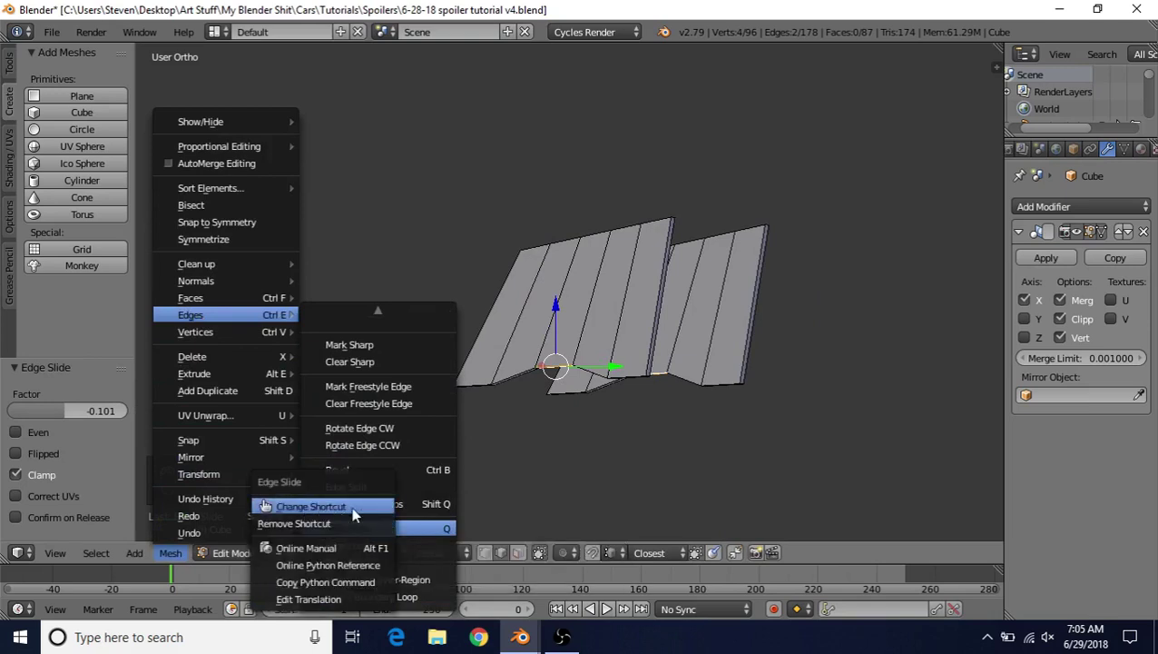
pyautogui.click(299, 509)
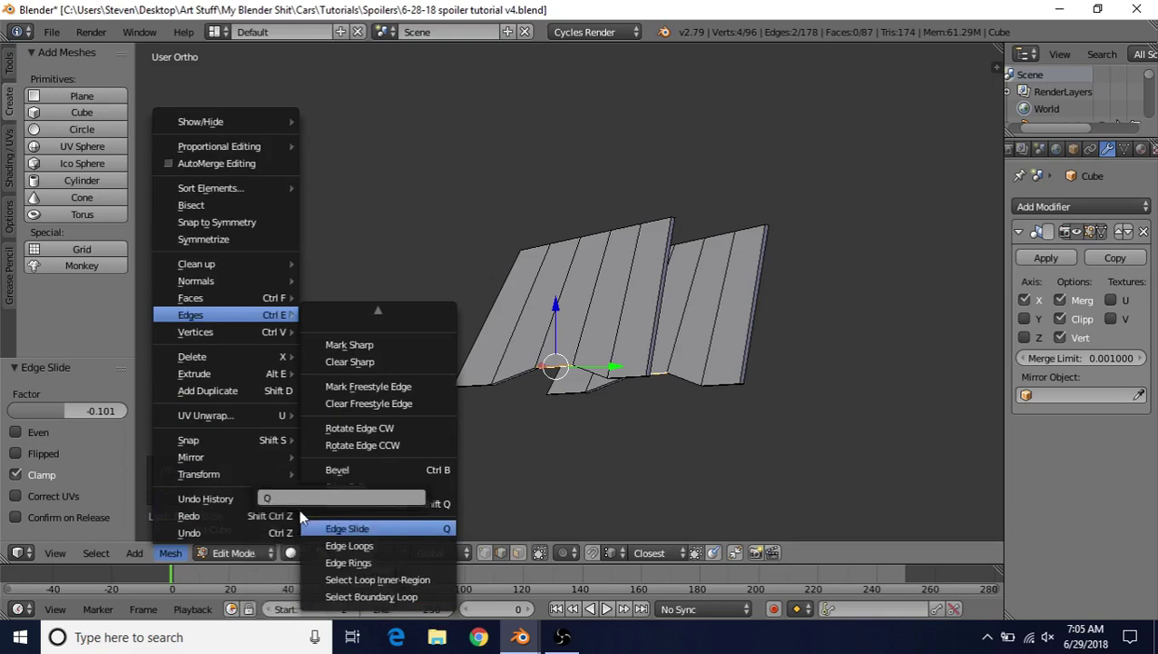
pyautogui.click(304, 503)
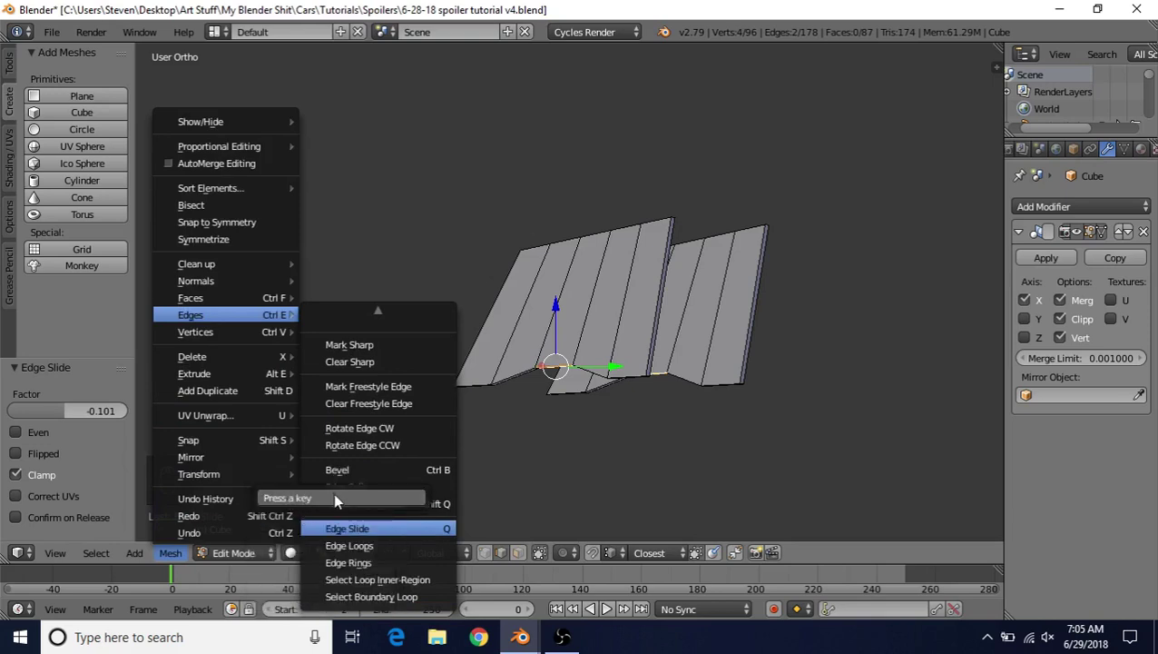
pyautogui.press('q')
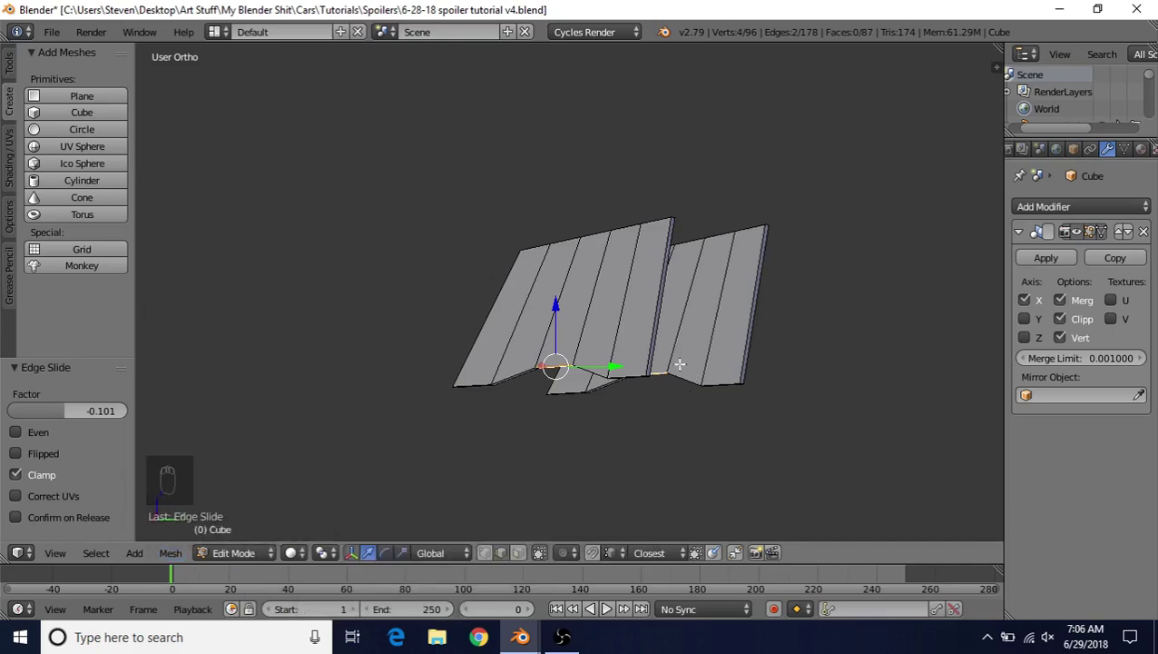
# Step: Reveal all the hidden geometry and switch to vertex selection
pyautogui.scroll(-1, 498, 385)
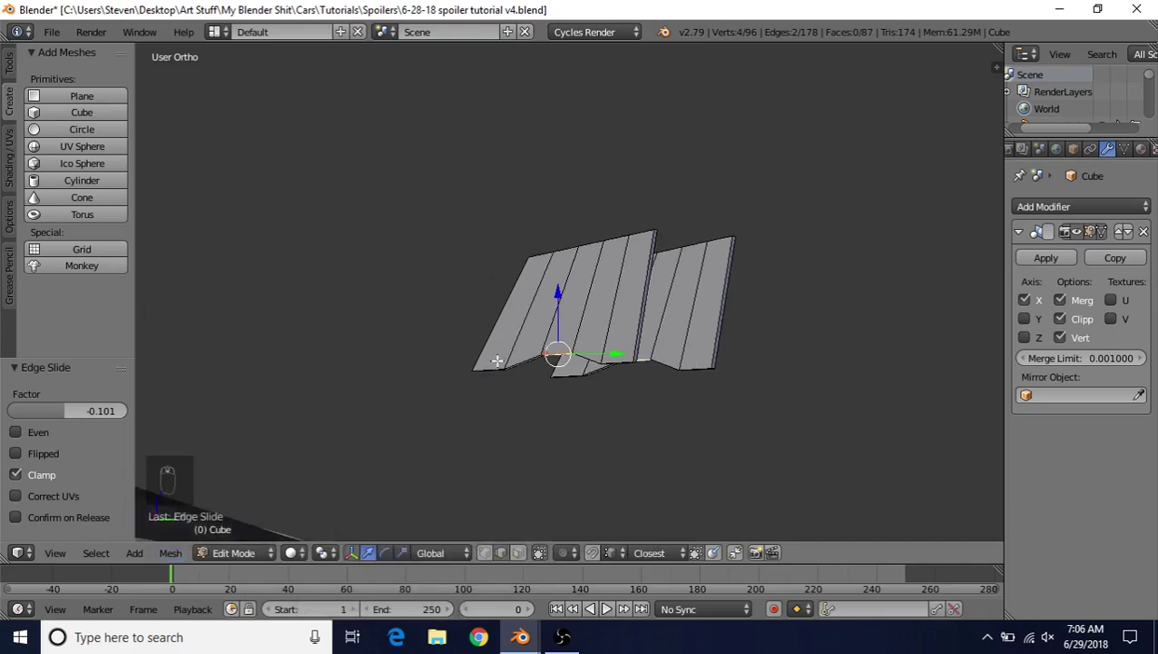
pyautogui.hotkey('alt', 'h')
pyautogui.scroll(-2, 495, 376)
pyautogui.moveTo(511, 353); pyautogui.dragTo(498, 318, button='middle')
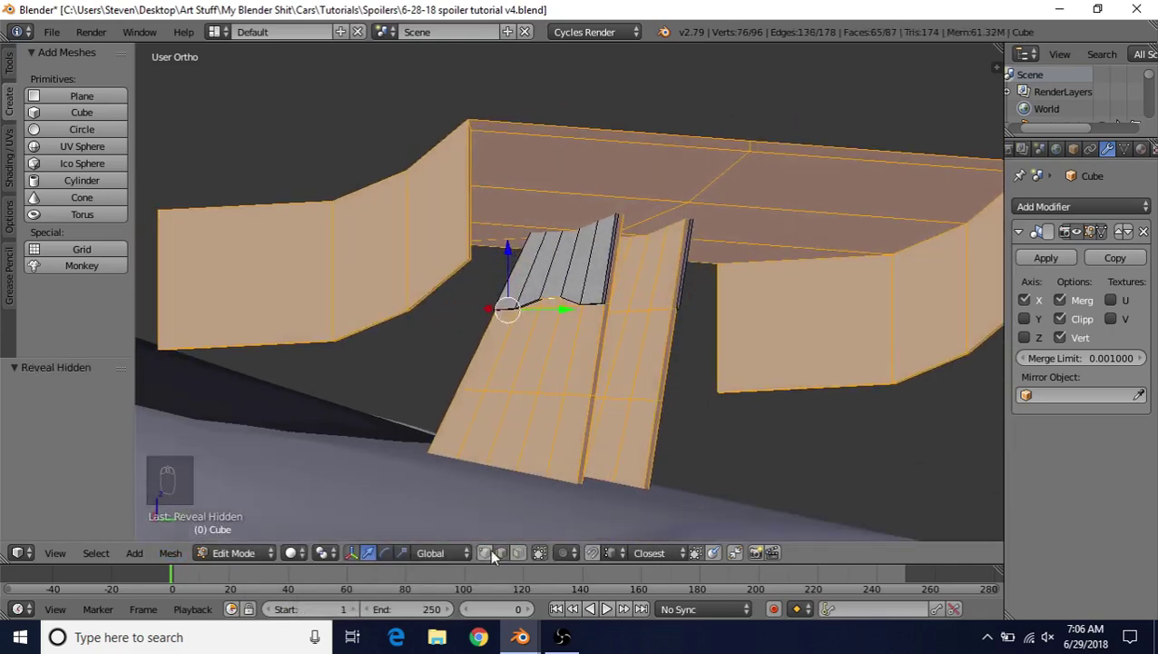
# Step: Vertex-slide the second vertex of the support's middle horizontal loop slightly downward by a factor of 0.034
pyautogui.rightClick(483, 381)
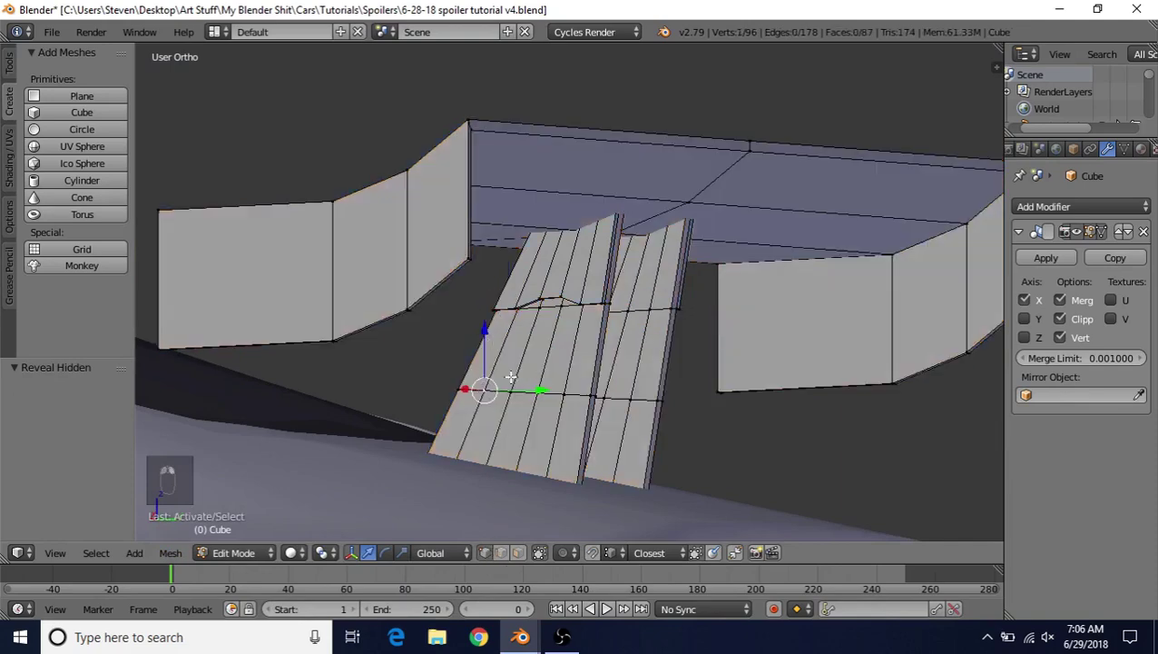
pyautogui.scroll(3, 511, 377)
pyautogui.press('g')
pyautogui.press('g')
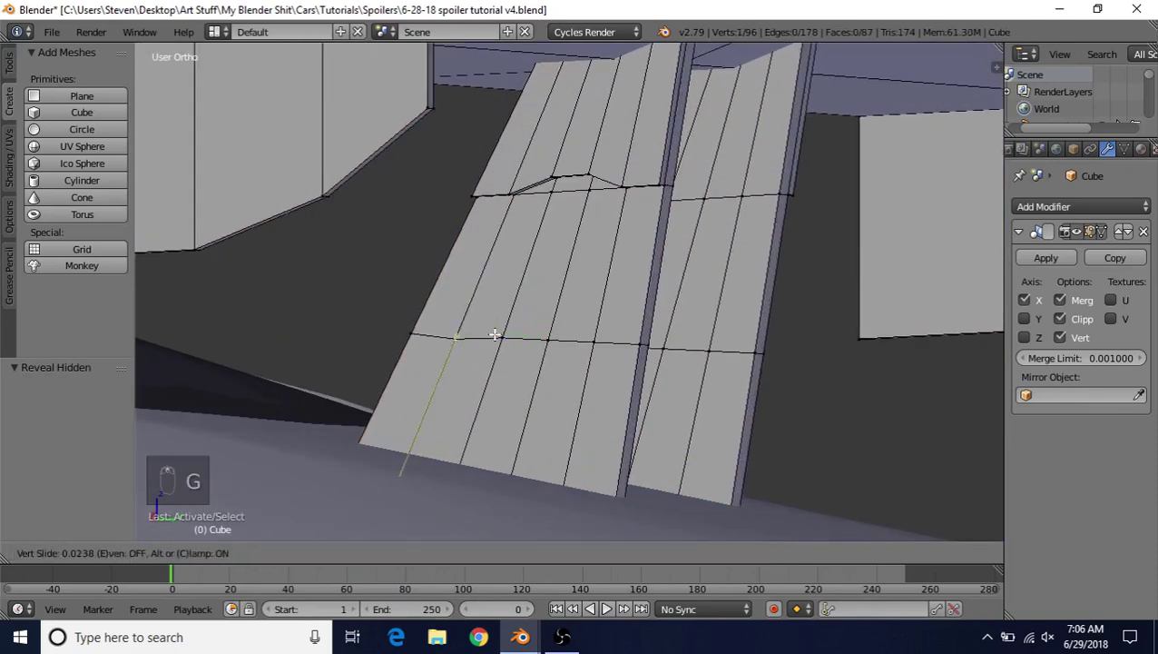
pyautogui.click(495, 337)
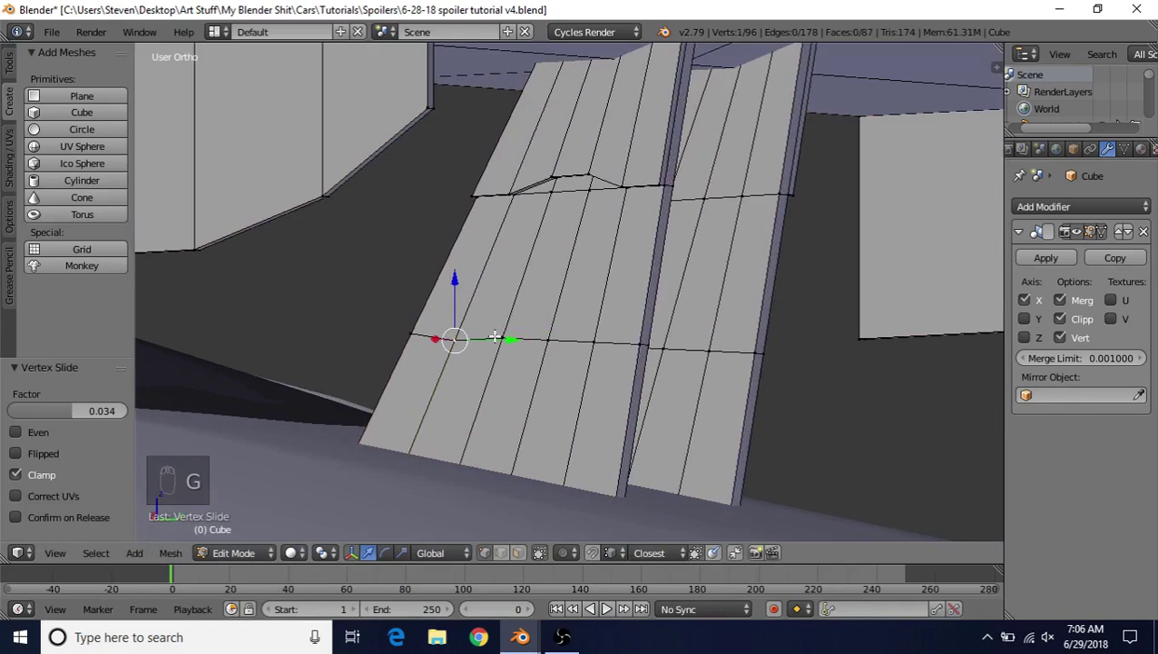
# Step: Vertex-slide the fourth and fifth vertices of the support's middle loop slightly upward, by factors of 0.035 and 0.040
pyautogui.rightClick(549, 336)
pyautogui.press('g')
pyautogui.press('g')
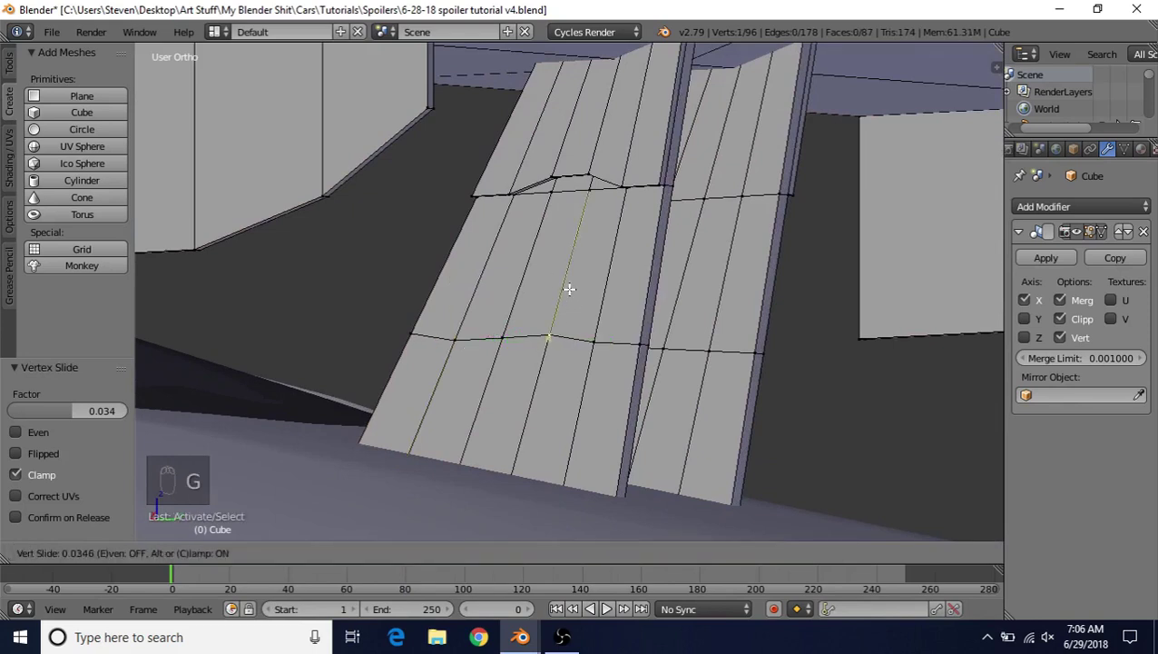
pyautogui.click(569, 289)
pyautogui.rightClick(597, 325)
pyautogui.press('g')
pyautogui.press('g')
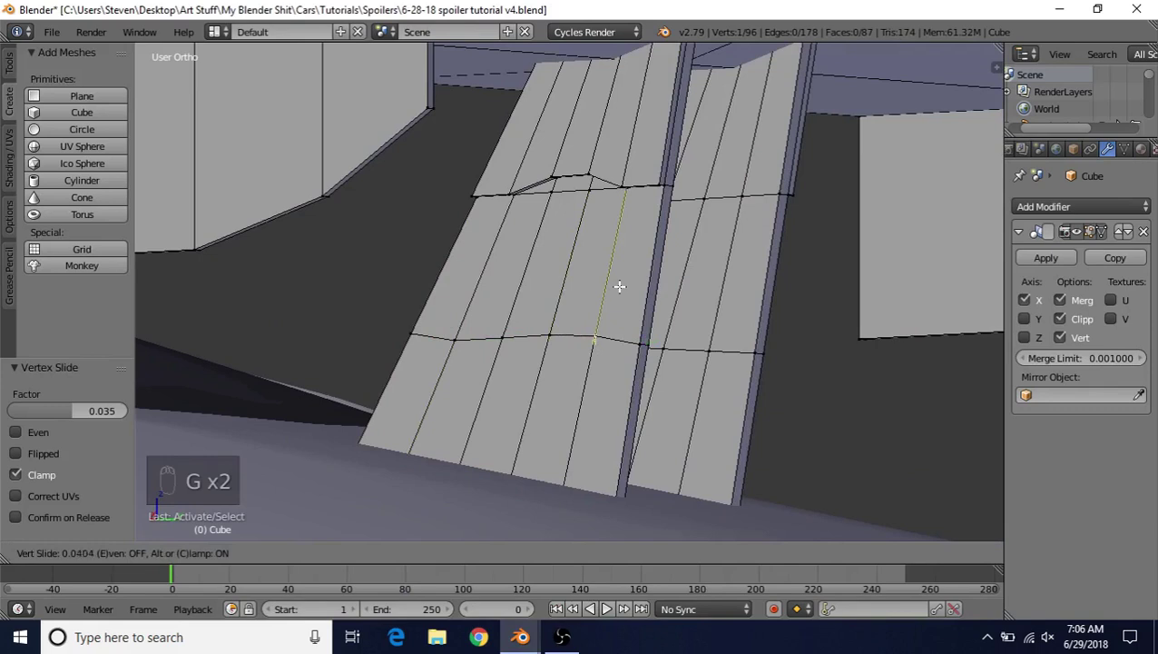
pyautogui.click(619, 287)
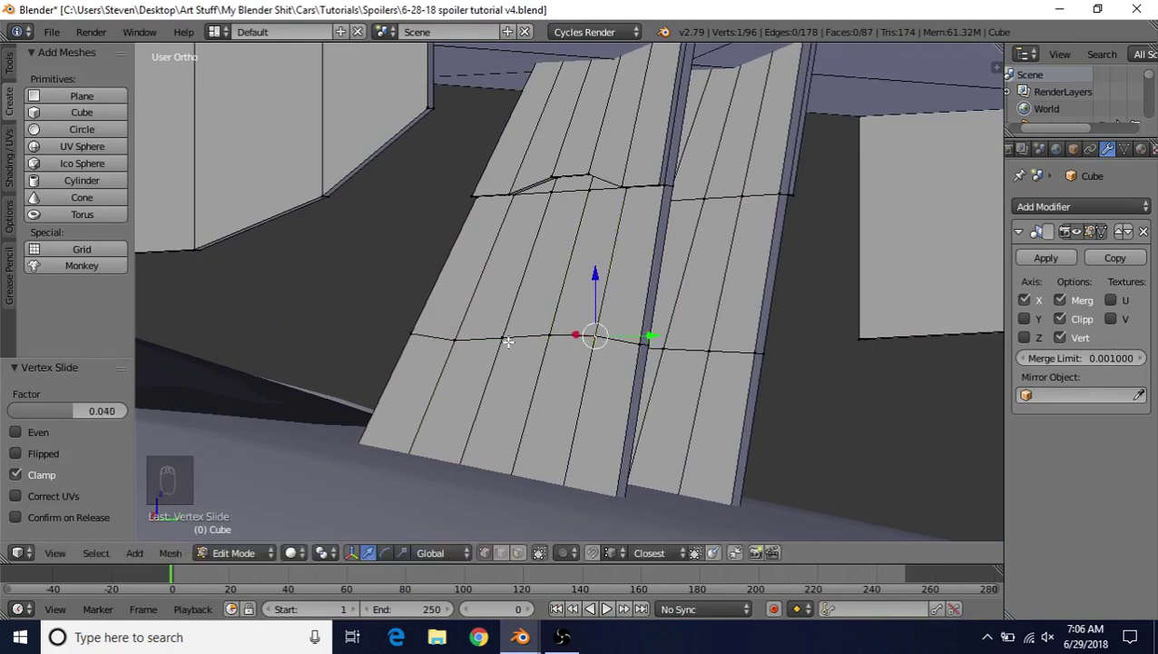
# Step: Select the support's whole middle edge loop and bevel it by 0.004 with 2 segments
pyautogui.keyDown('alt'); pyautogui.rightClick(565, 336); pyautogui.keyUp('alt')
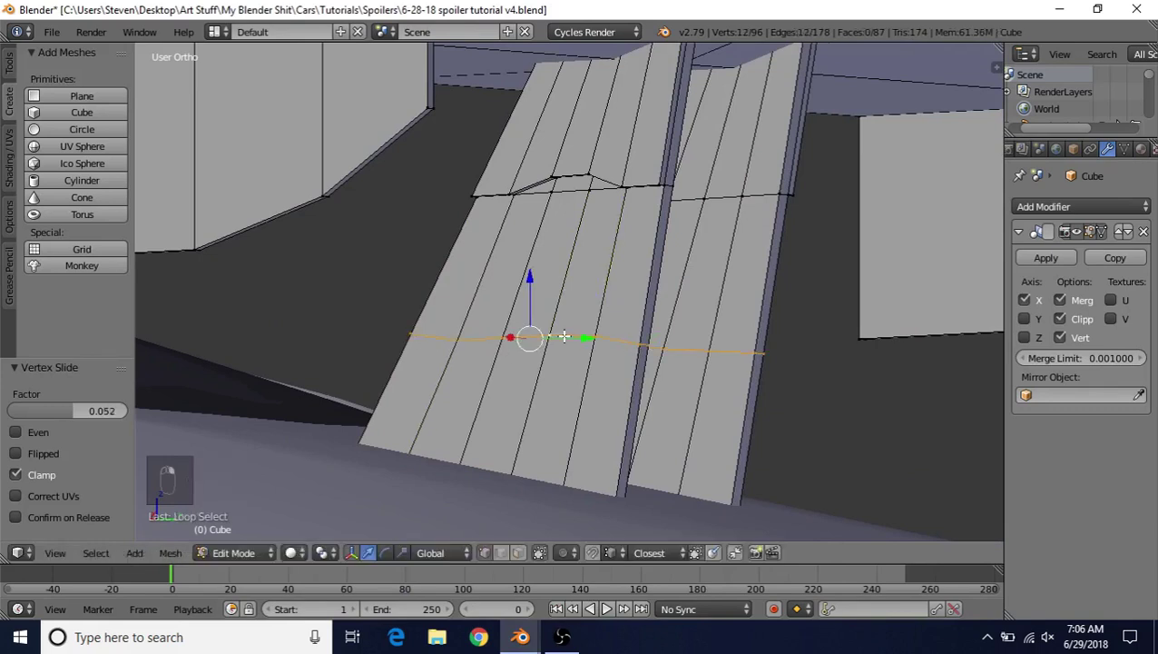
pyautogui.scroll(2, 564, 336)
pyautogui.hotkey('ctrl', 'b')
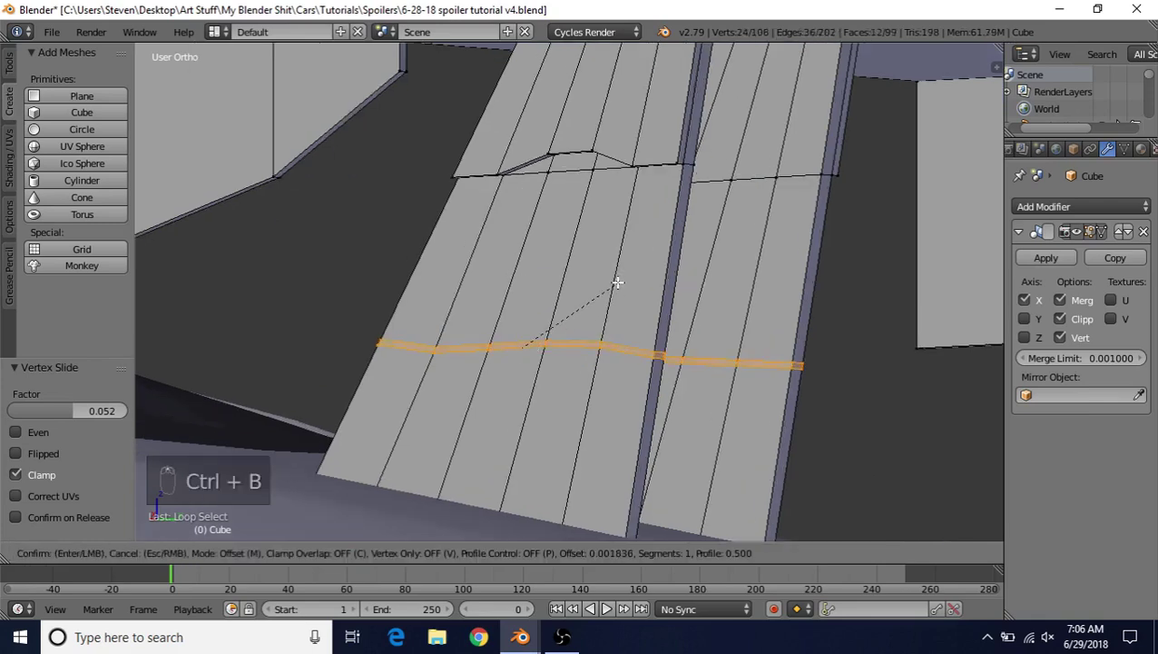
pyautogui.scroll(1, 617, 281)
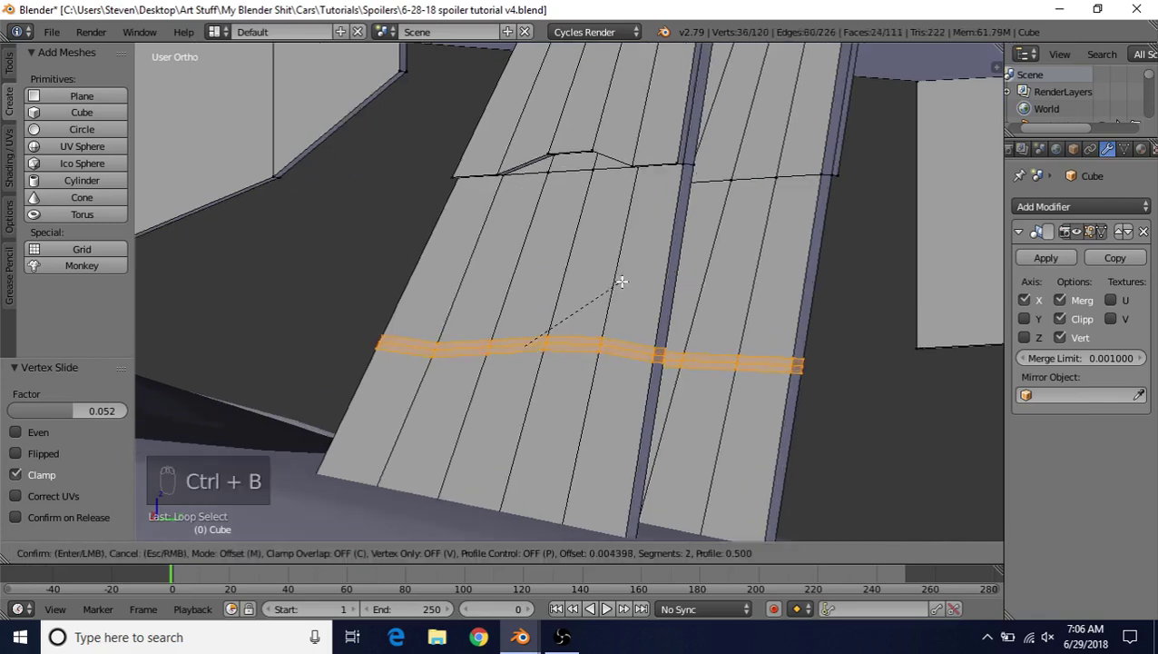
pyautogui.click(621, 281)
# Step: Merge the three bevel vertices at the corner beside the support's narrow side into the middle one, using At Last
pyautogui.scroll(1, 461, 433)
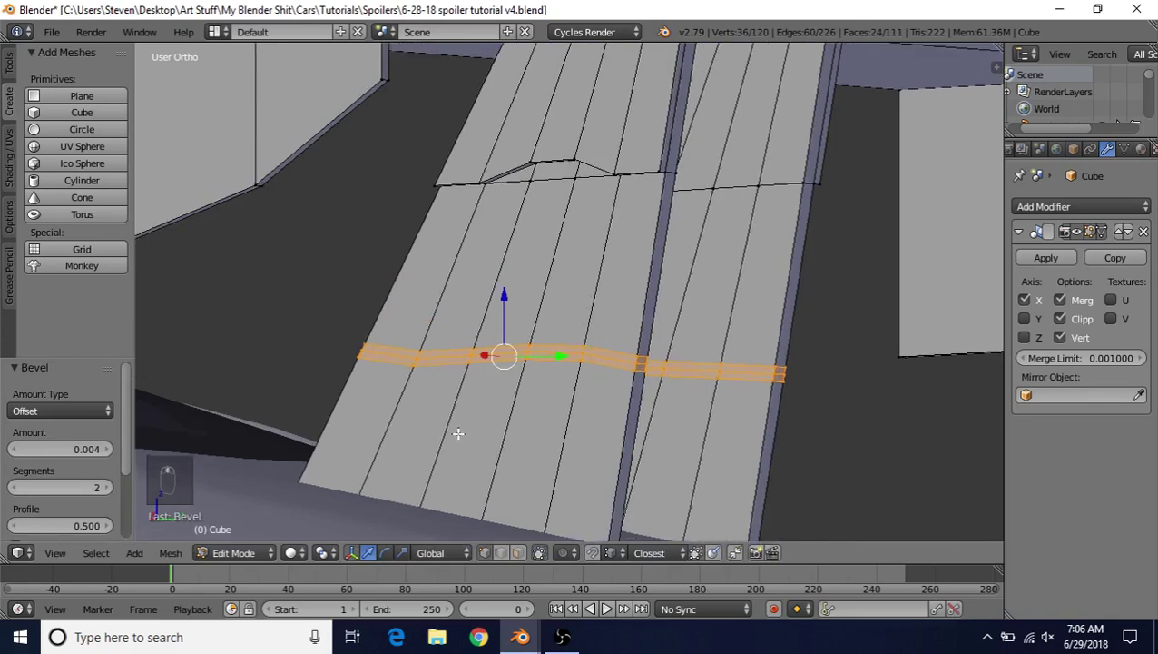
pyautogui.keyDown('shift'); pyautogui.moveTo(547, 402); pyautogui.dragTo(509, 372, button='middle'); pyautogui.keyUp('shift')
pyautogui.scroll(1, 525, 358)
pyautogui.rightClick(613, 343)
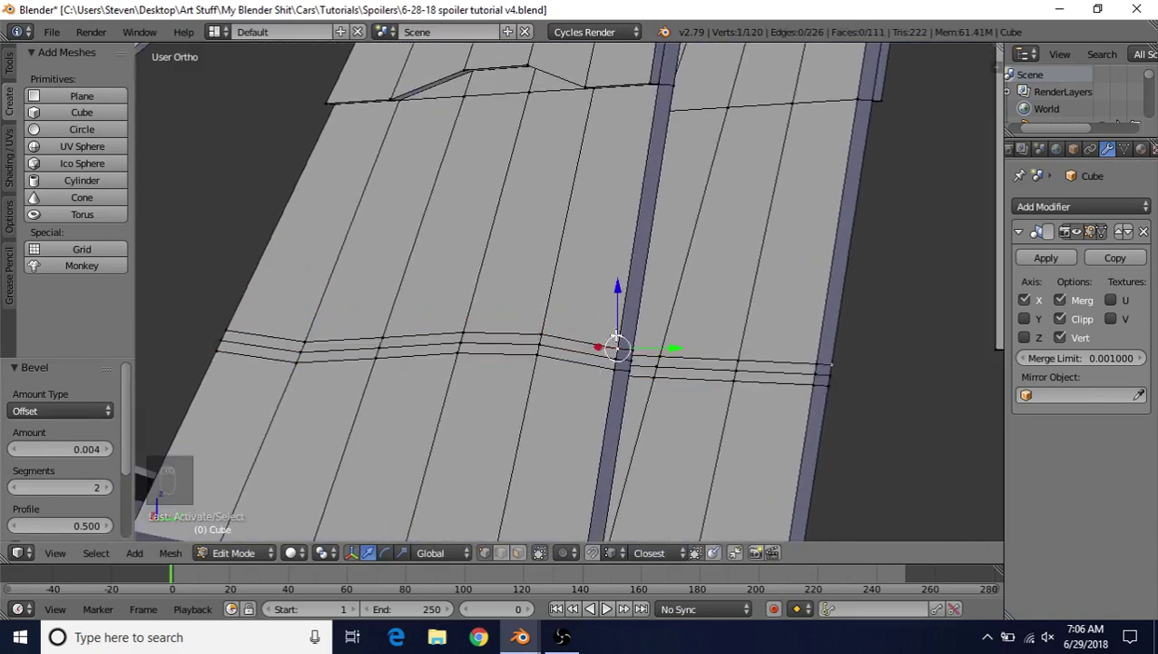
pyautogui.keyDown('shift'); pyautogui.rightClick(608, 389); pyautogui.keyUp('shift')
pyautogui.hotkey('alt', 'm')
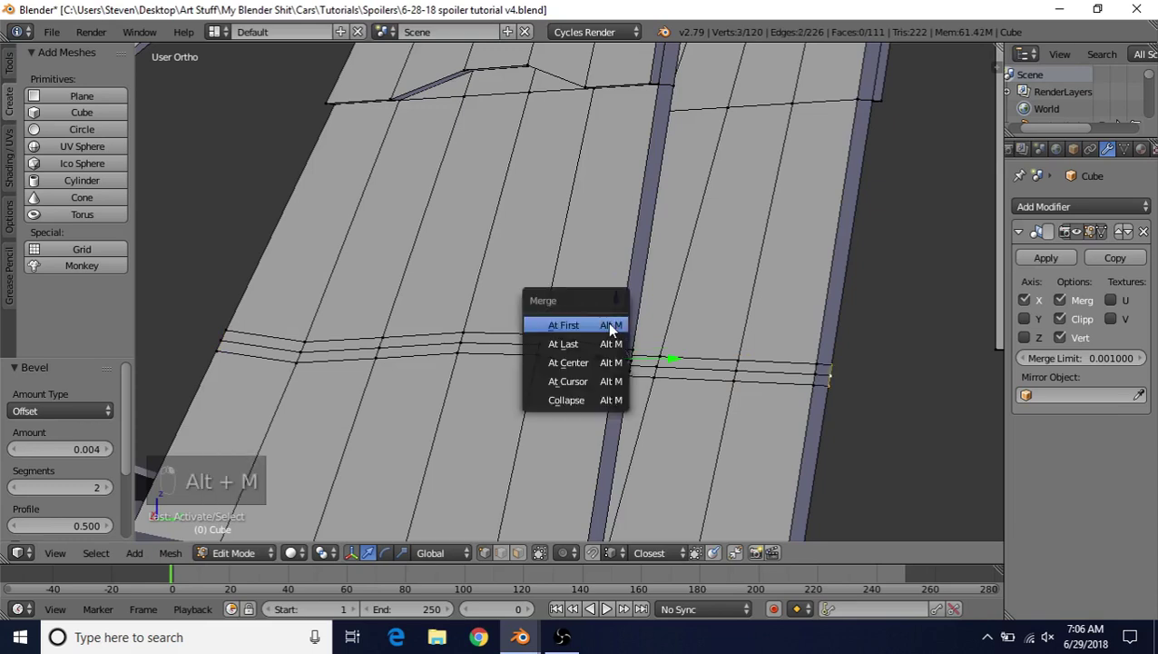
pyautogui.click(569, 345)
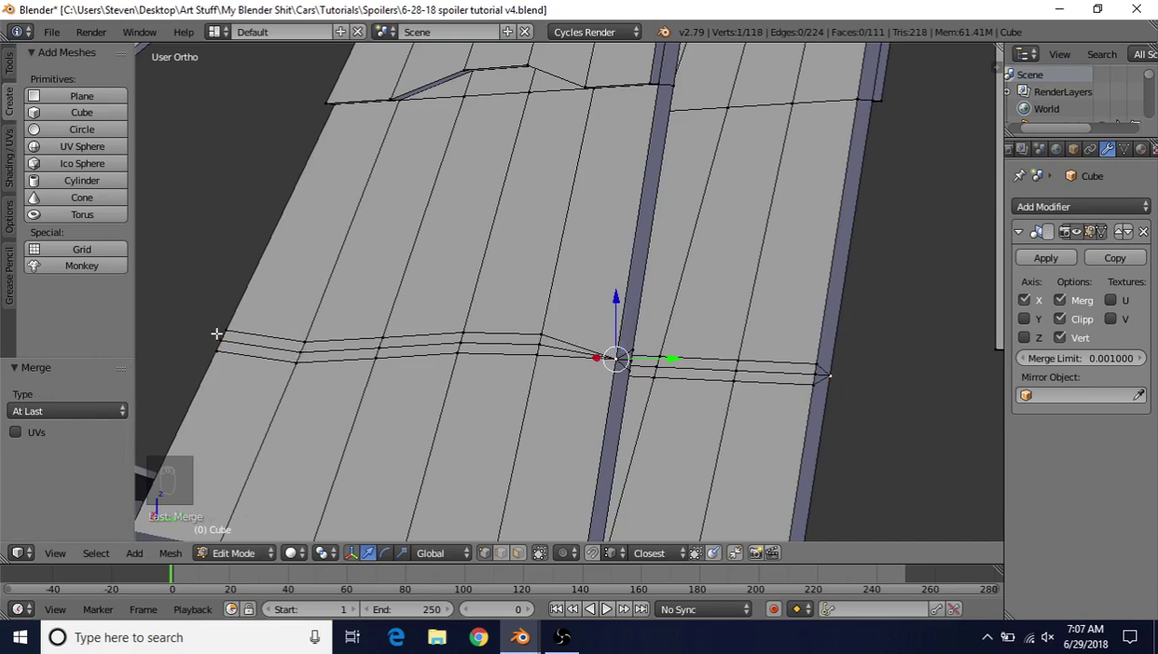
# Step: Merge the three bevel vertices at the opposite edge of the support's outer face into the middle one, using At Last
pyautogui.keyDown('shift'); pyautogui.moveTo(259, 326); pyautogui.dragTo(442, 321, button='middle'); pyautogui.keyUp('shift')
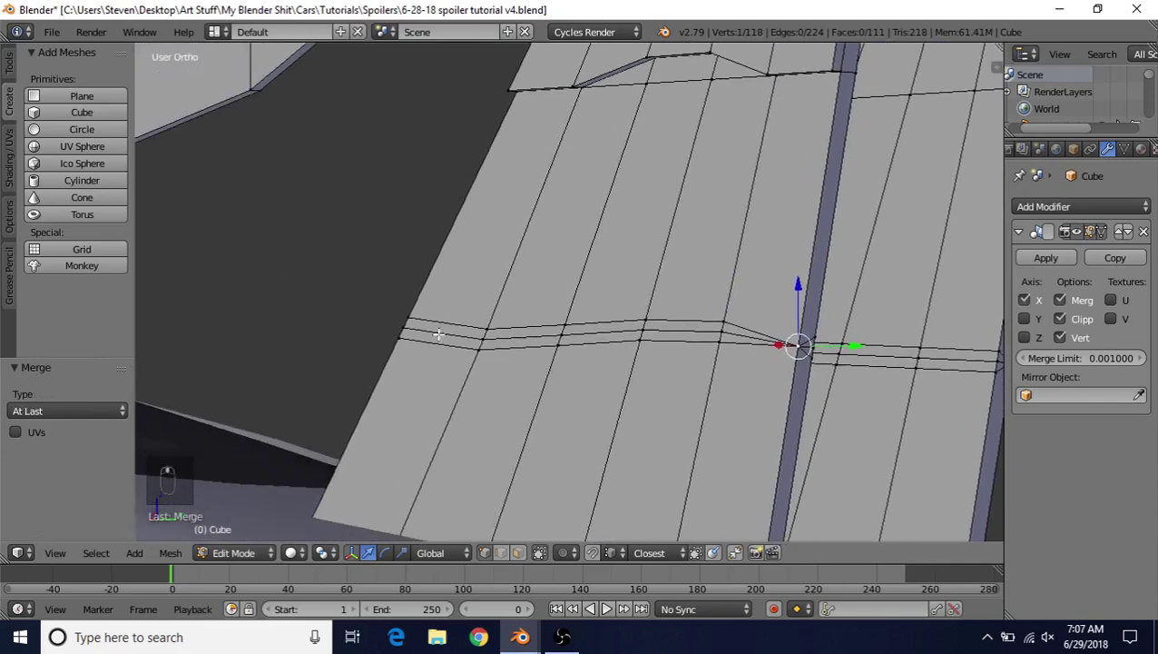
pyautogui.scroll(3, 454, 332)
pyautogui.rightClick(389, 320)
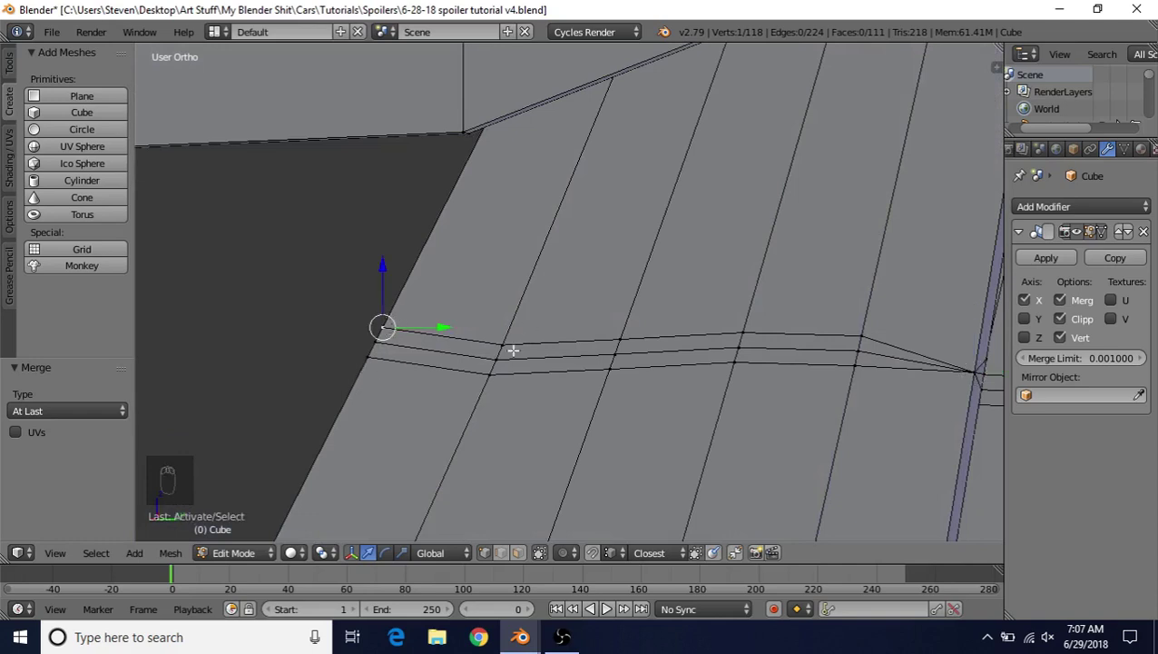
pyautogui.keyDown('shift'); pyautogui.rightClick(373, 379); pyautogui.keyUp('shift')
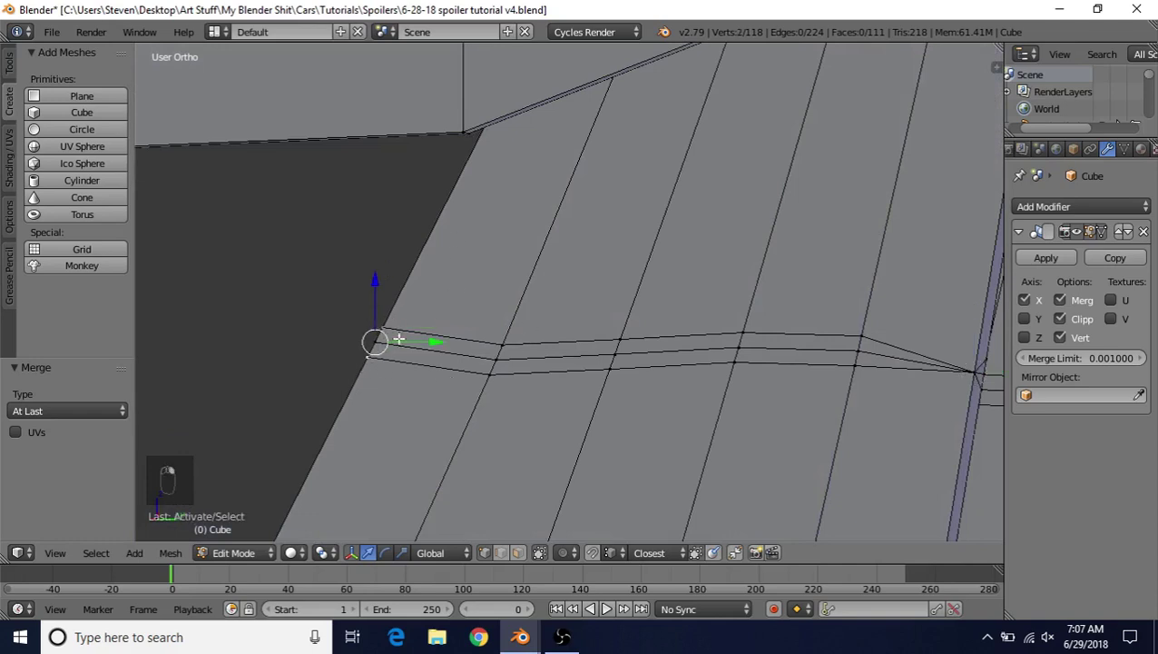
pyautogui.keyDown('shift'); pyautogui.rightClick(375, 340); pyautogui.keyUp('shift')
pyautogui.hotkey('alt', 'm')
pyautogui.click(512, 287)
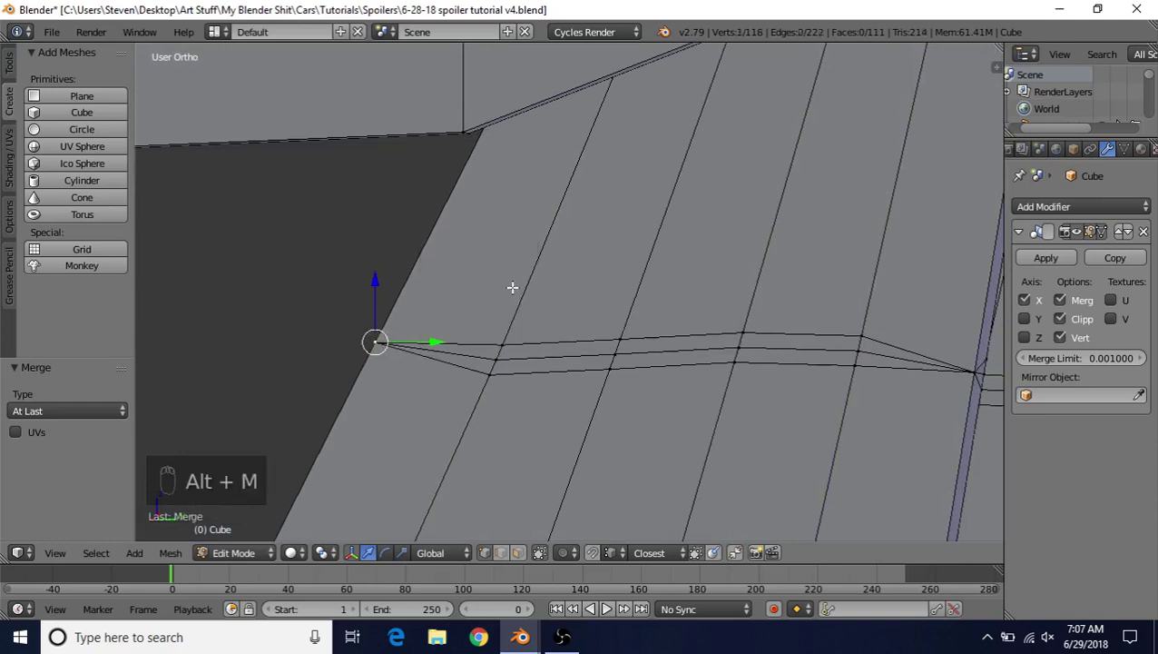
# Step: Select the path of four inner vertices along the bevel's middle line and move it 0.003 along X to form a crease
pyautogui.moveTo(333, 333); pyautogui.dragTo(378, 339, button='middle')
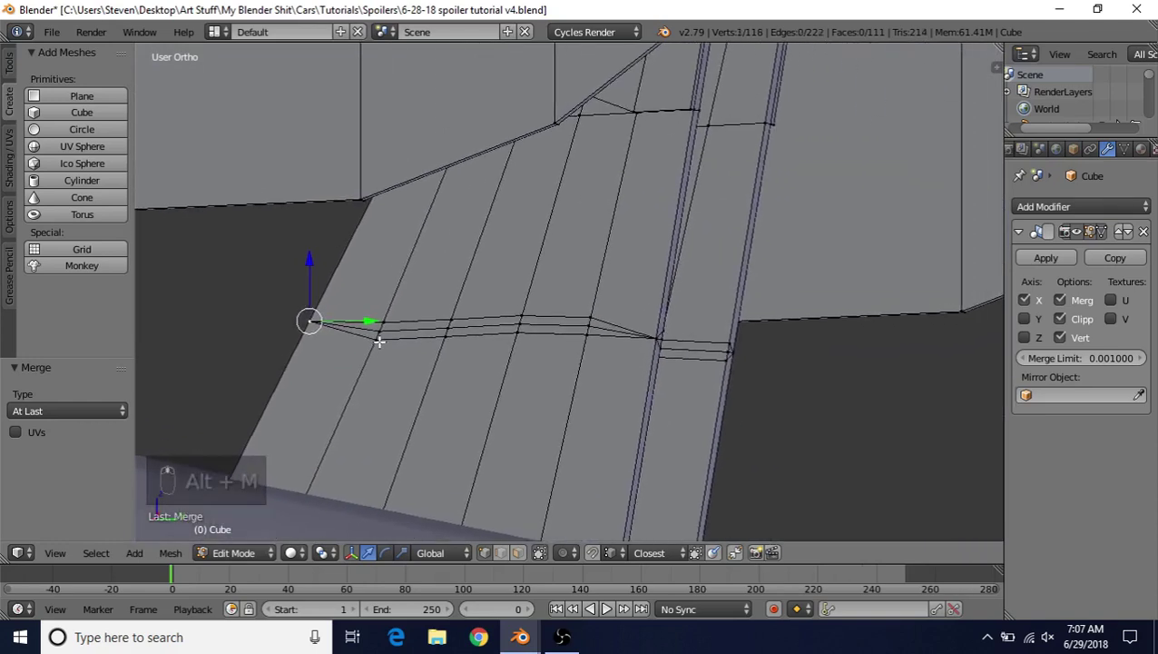
pyautogui.rightClick(379, 331)
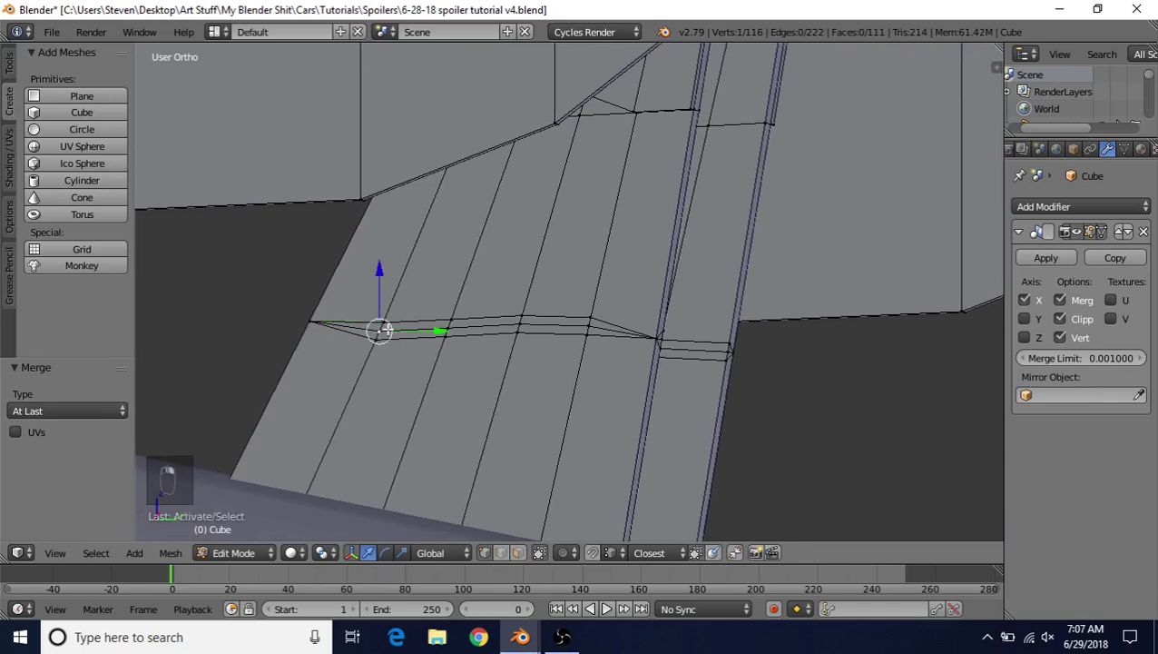
pyautogui.keyDown('ctrl'); pyautogui.rightClick(592, 324); pyautogui.keyUp('ctrl')
pyautogui.moveTo(592, 318); pyautogui.dragTo(472, 339, button='middle')
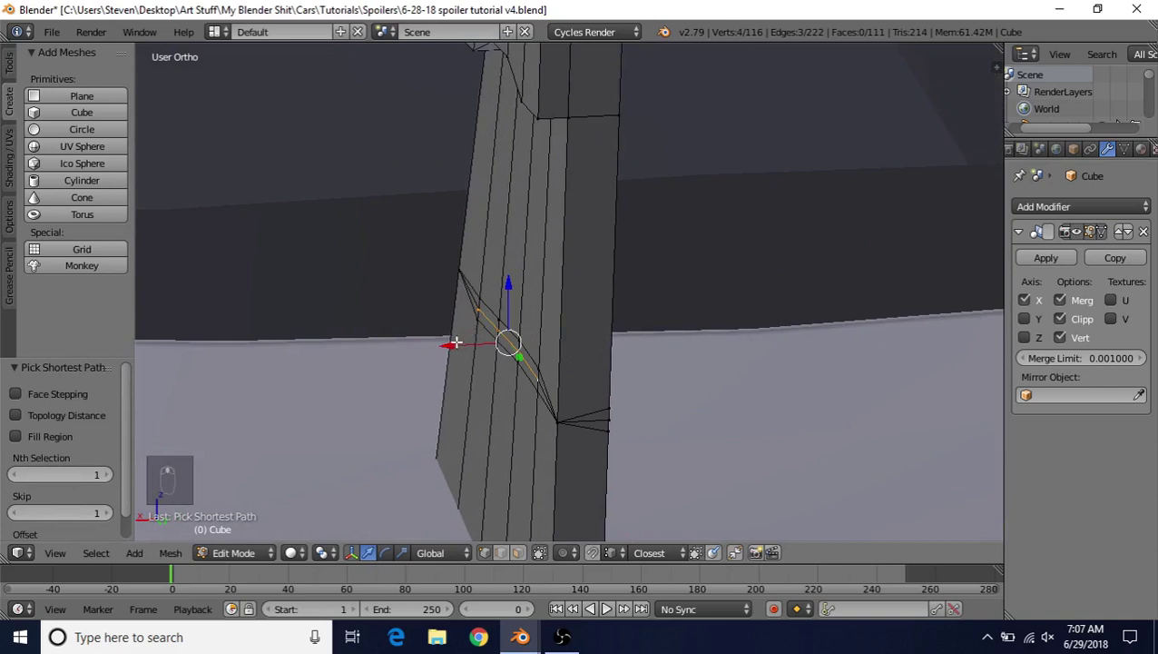
pyautogui.press('g')
pyautogui.press('x')
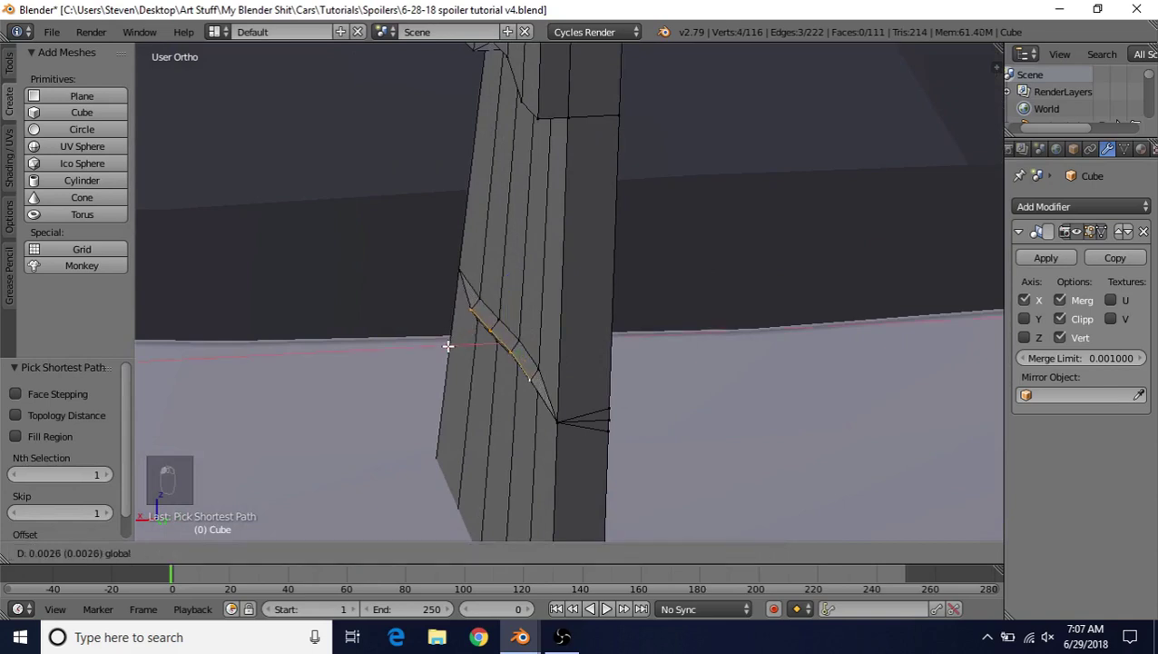
pyautogui.click(448, 346)
# Step: Dissolve the upper and lower bevel edges running across the support's narrow side and inner face, keeping only the middle edge
pyautogui.moveTo(508, 313); pyautogui.dragTo(603, 336, button='middle')
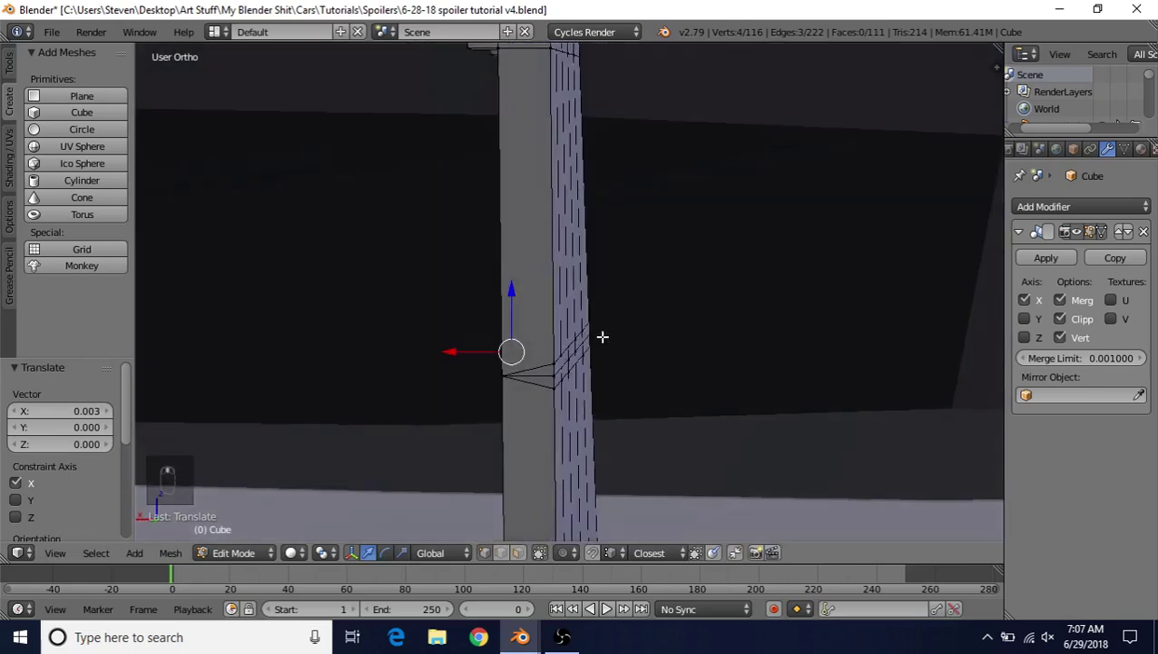
pyautogui.keyDown('alt'); pyautogui.keyDown('shift'); pyautogui.click(541, 363); pyautogui.keyUp('shift'); pyautogui.keyUp('alt')
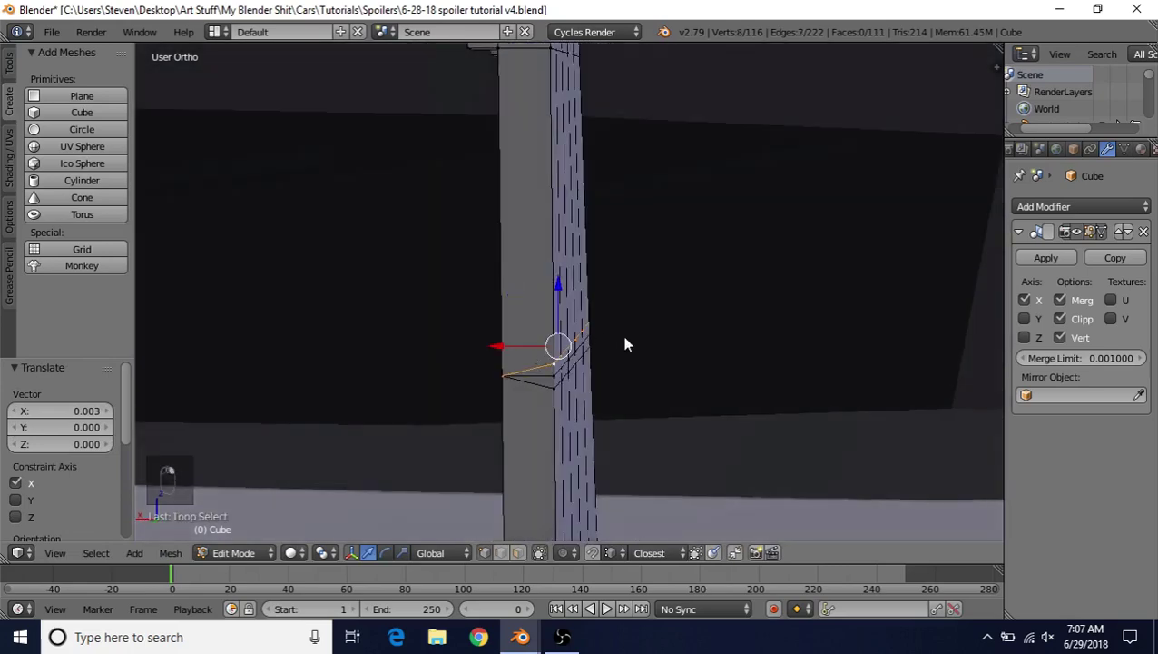
pyautogui.press('Delete')
pyautogui.click(591, 406)
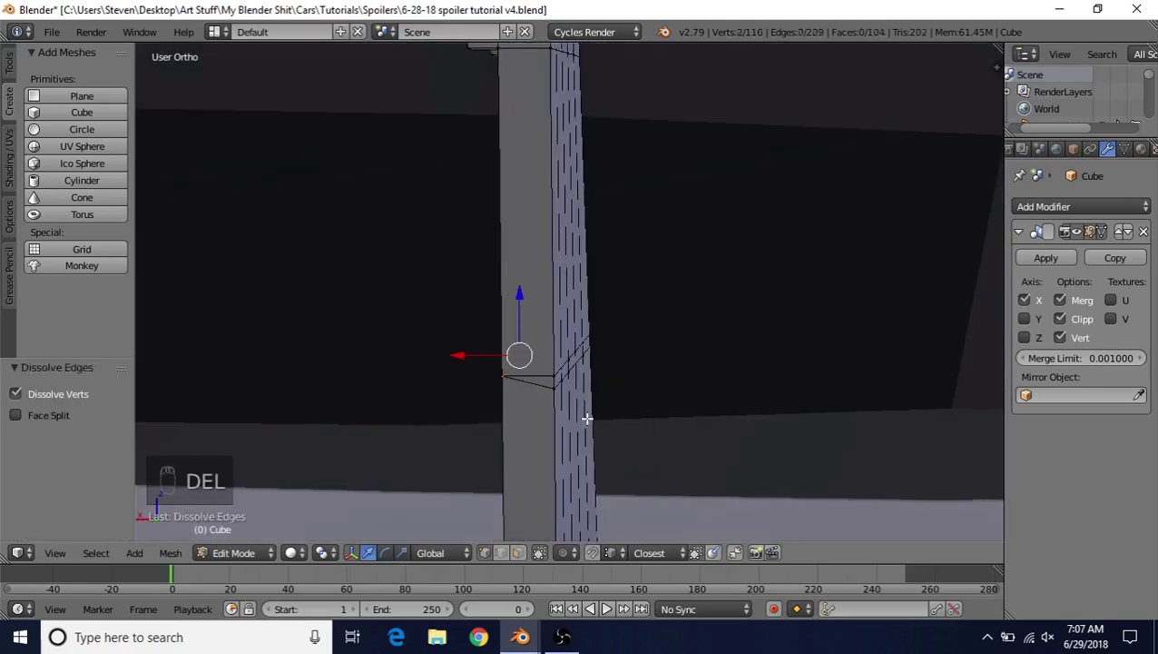
pyautogui.keyDown('alt'); pyautogui.click(538, 389); pyautogui.keyUp('alt')
pyautogui.press('Delete')
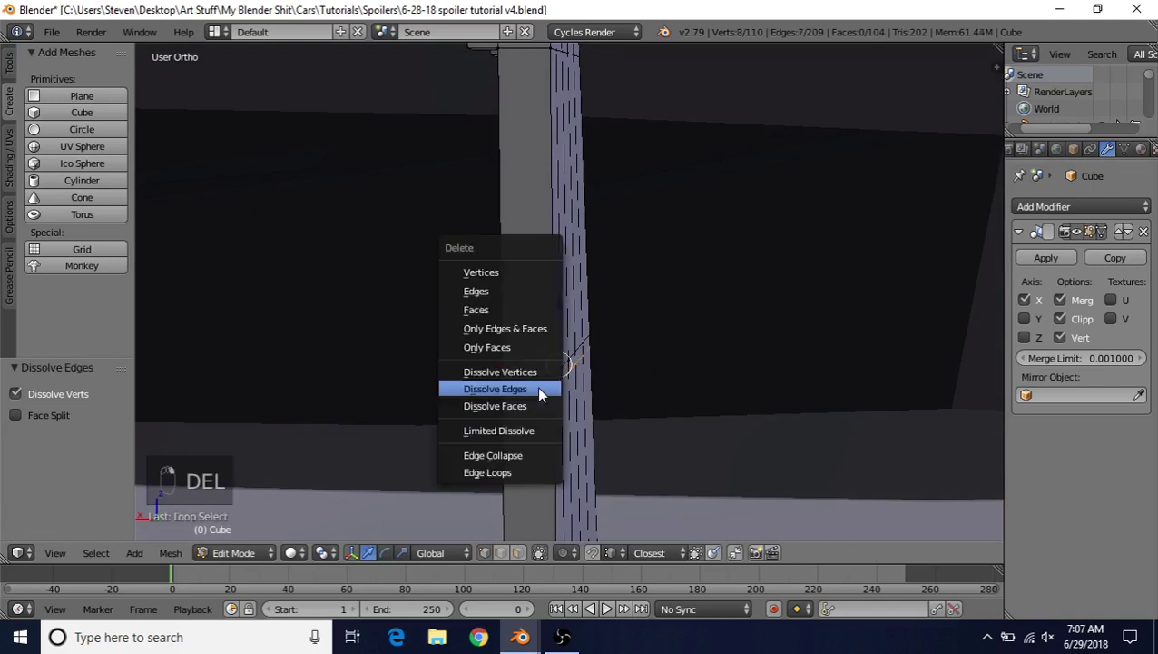
pyautogui.click(538, 387)
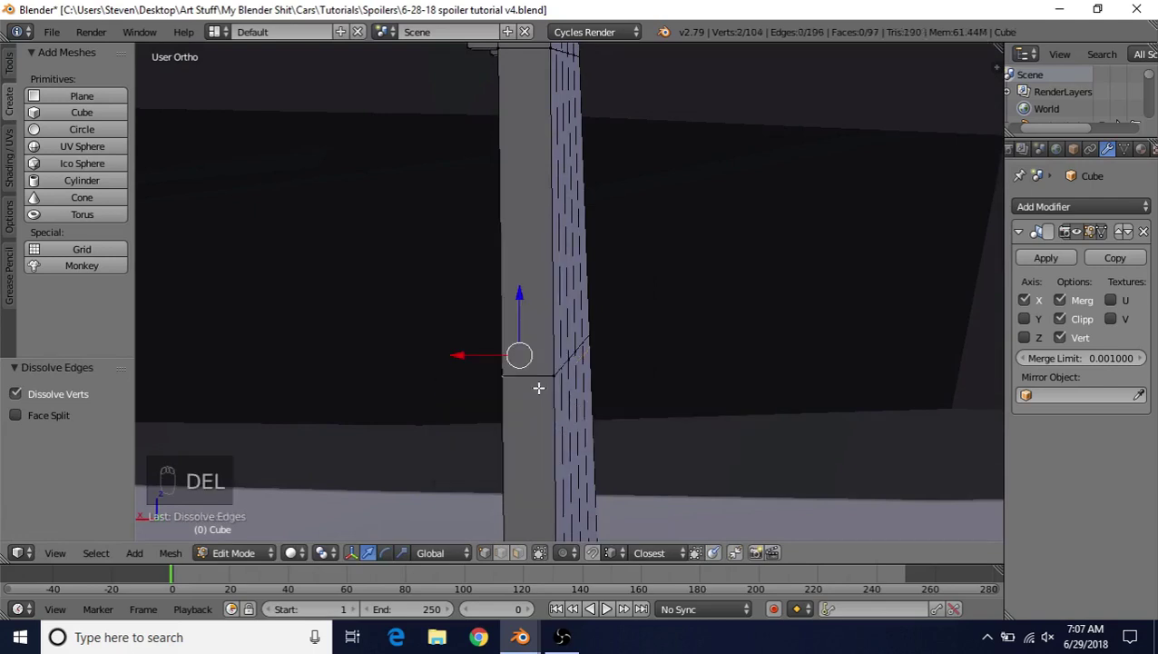
pyautogui.scroll(-2, 538, 388)
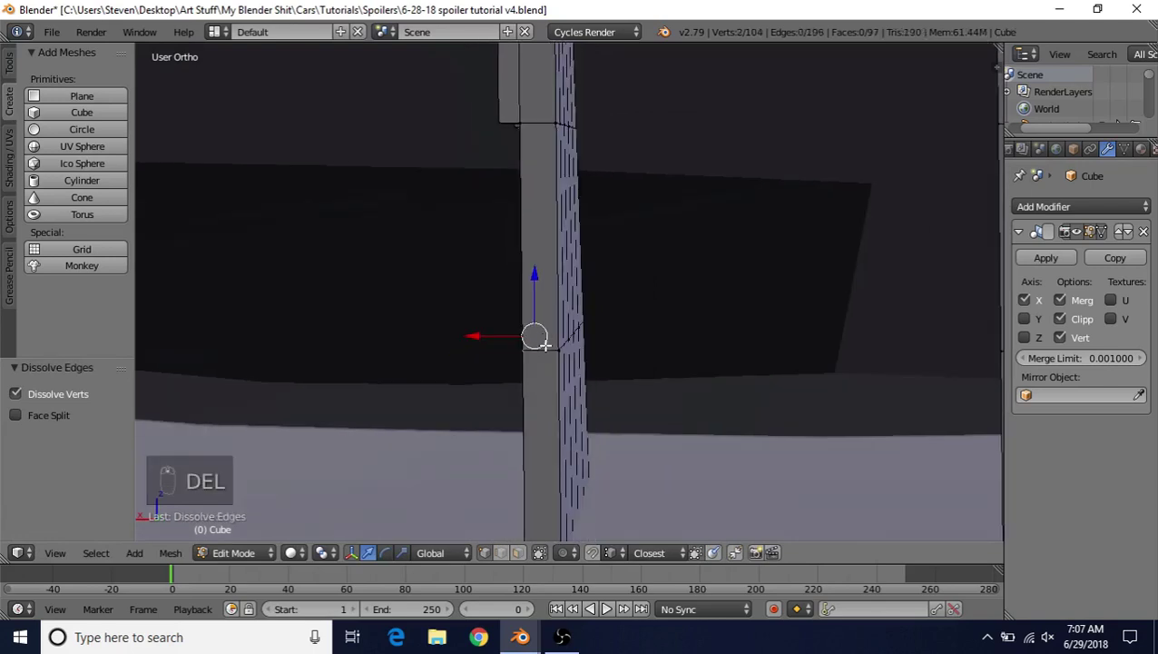
# Step: Undo the last four edits around the crease's bevel edges and redo them to compare both states
pyautogui.scroll(2, 558, 348)
pyautogui.hotkey('ctrl', 'z')
pyautogui.hotkey('ctrl', 'z')
pyautogui.hotkey('ctrl', 'z')
pyautogui.hotkey('ctrl', 'z')
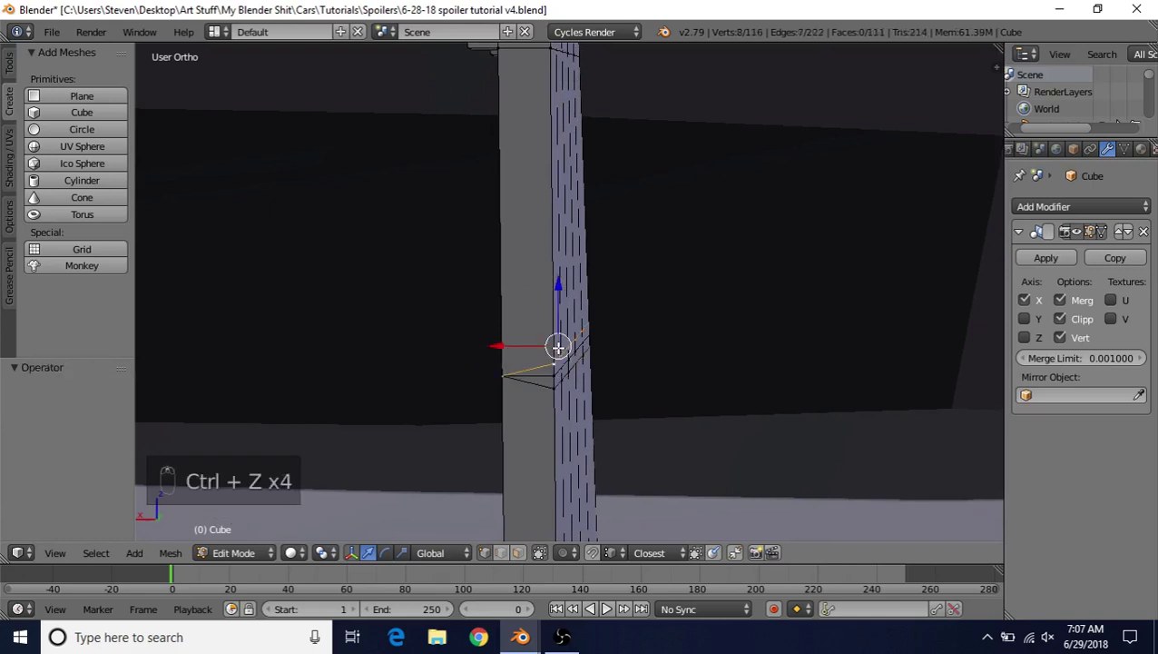
pyautogui.scroll(2, 551, 346)
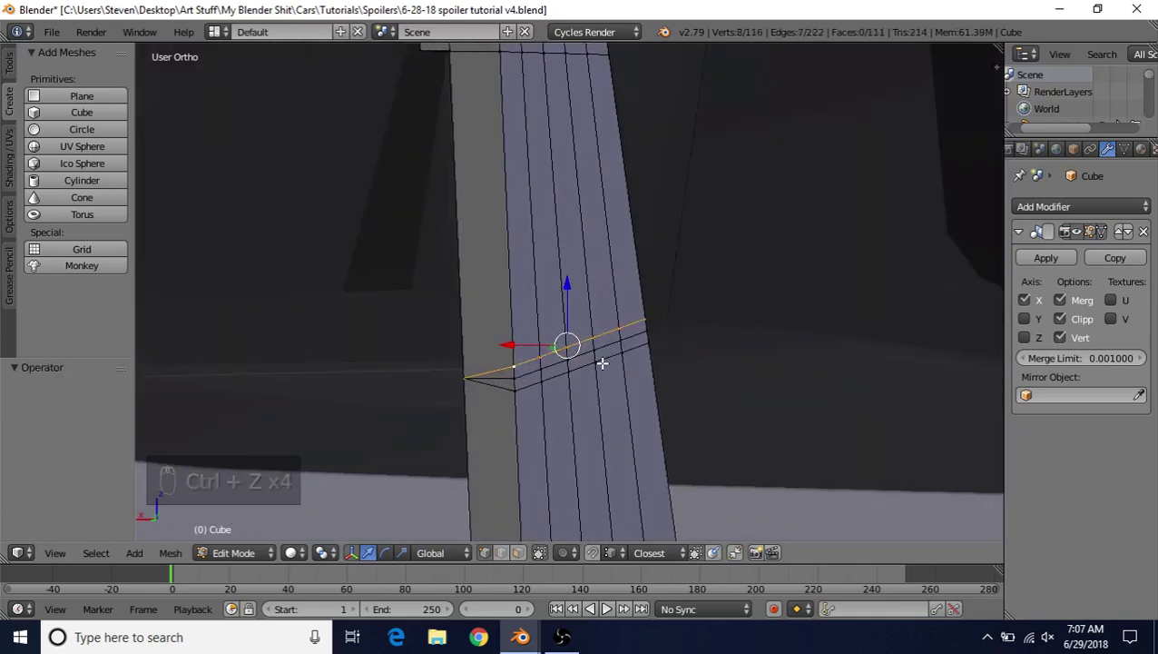
pyautogui.hotkey('ctrl', 'shift', 'z')
pyautogui.hotkey('ctrl', 'shift', 'z')
pyautogui.hotkey('ctrl', 'shift', 'z')
pyautogui.hotkey('ctrl', 'shift', 'z')
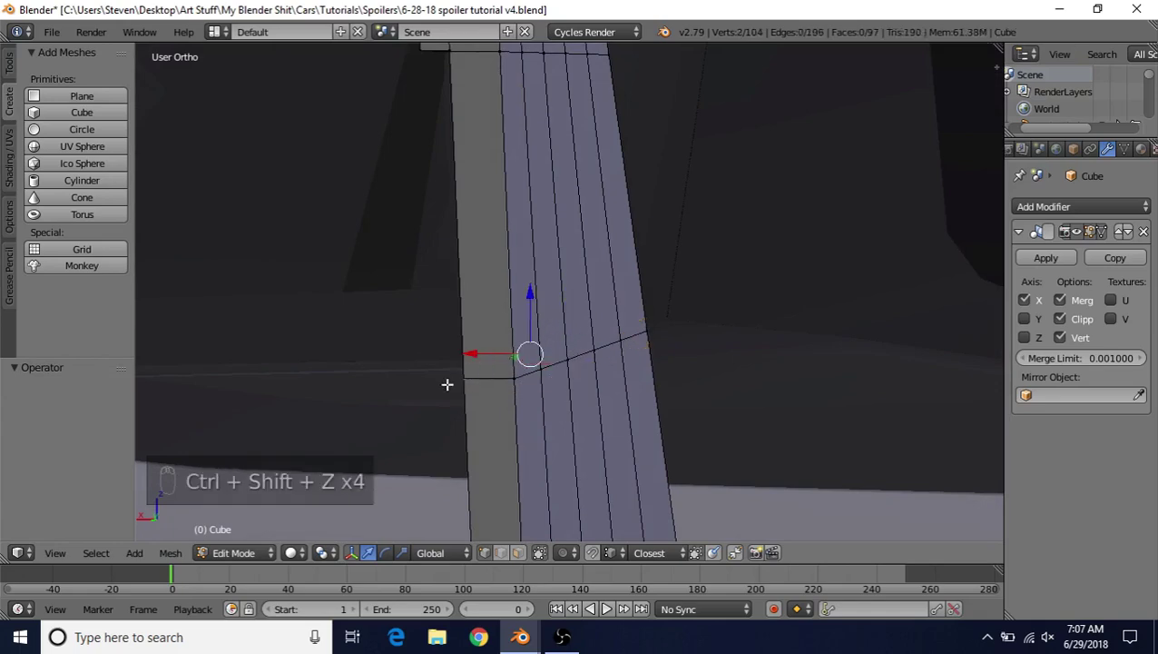
# Step: Add one loop cut just above the crease and one just below it, each slid close to the crease edges
pyautogui.moveTo(617, 349); pyautogui.dragTo(533, 348, button='middle')
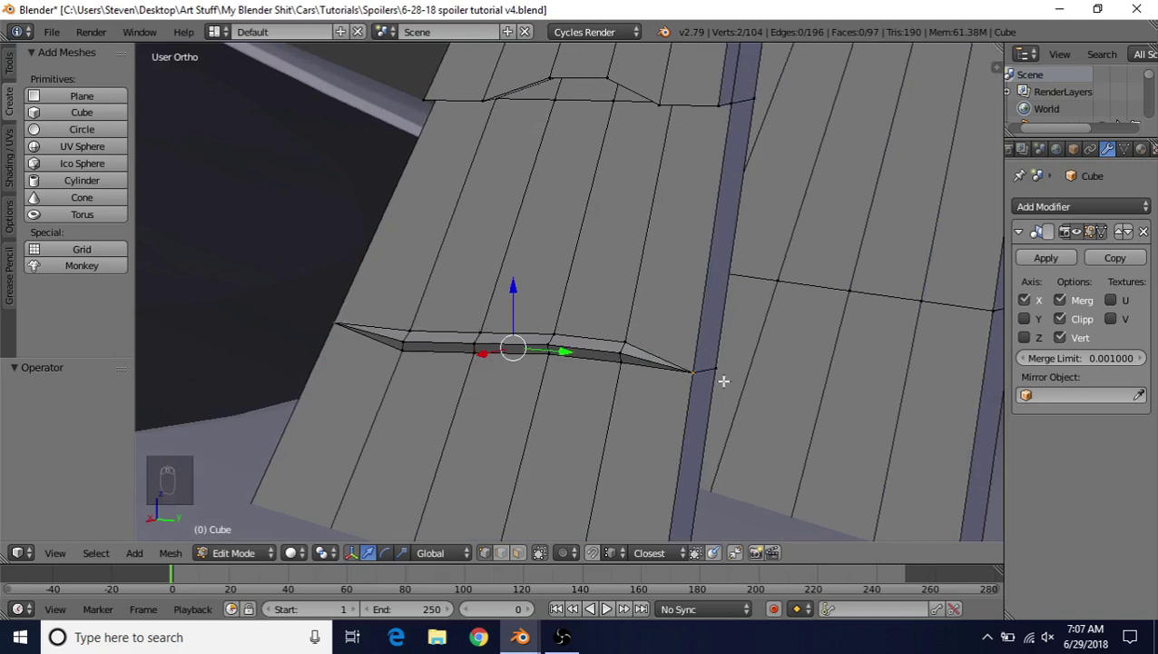
pyautogui.hotkey('ctrl', 'r')
pyautogui.click(536, 248)
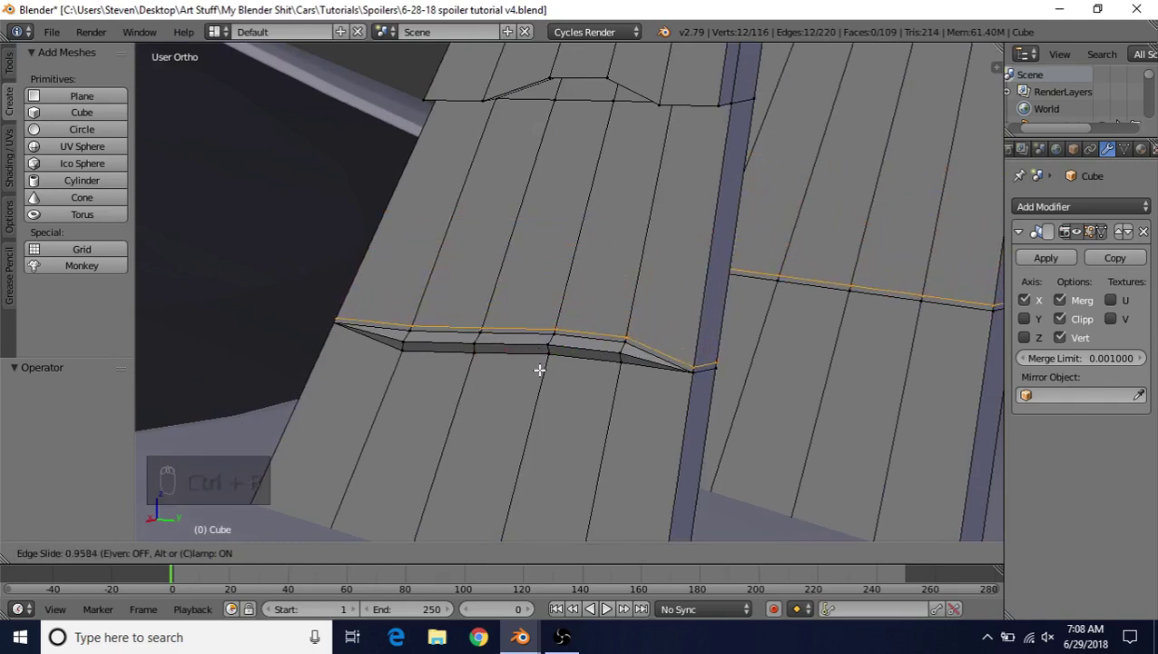
pyautogui.click(538, 370)
pyautogui.hotkey('ctrl', 'r')
pyautogui.click(486, 345)
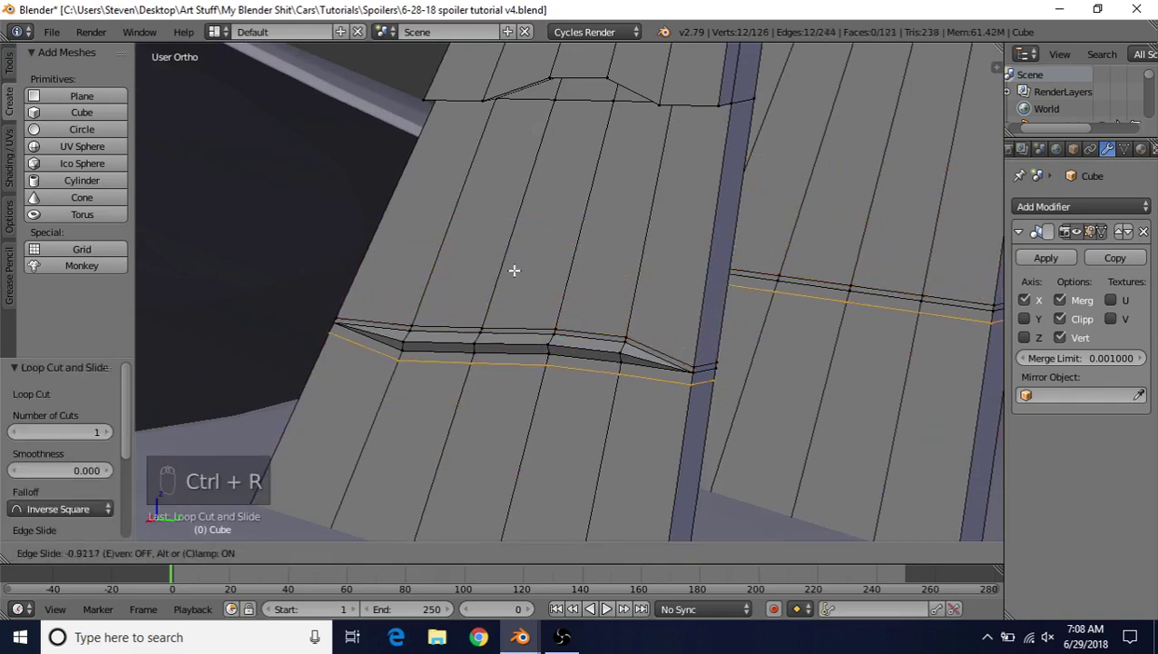
pyautogui.click(514, 264)
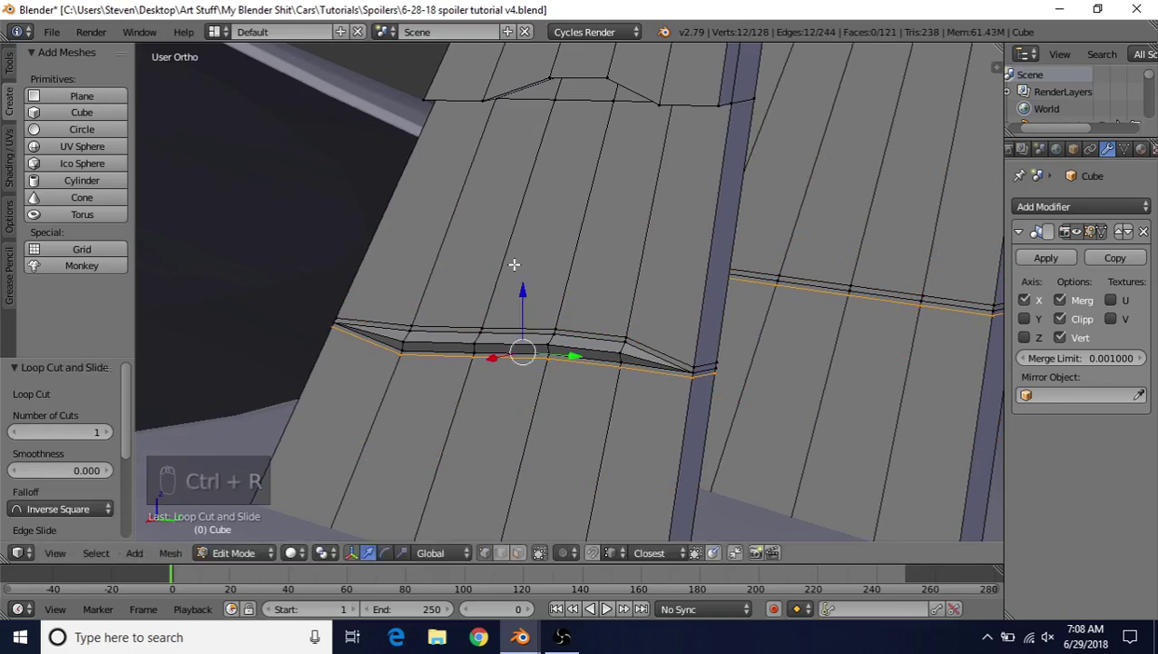
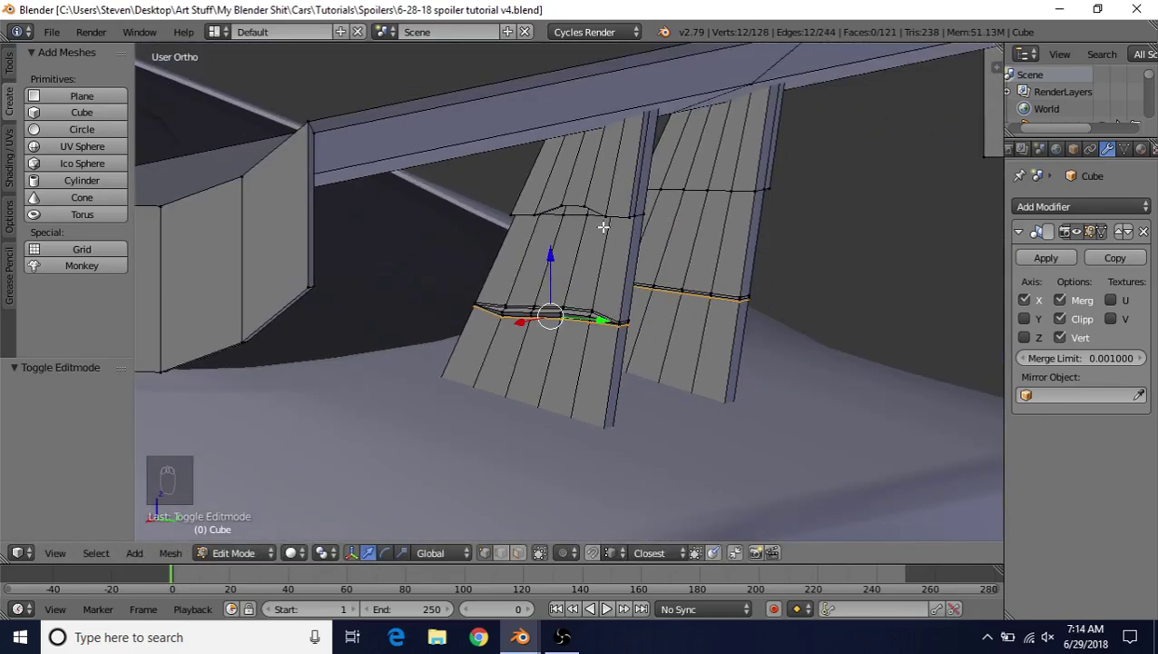
# Step: Add a circle with 10 vertices to the mesh at the 3D cursor beside the car
pyautogui.scroll(-10, 620, 219)
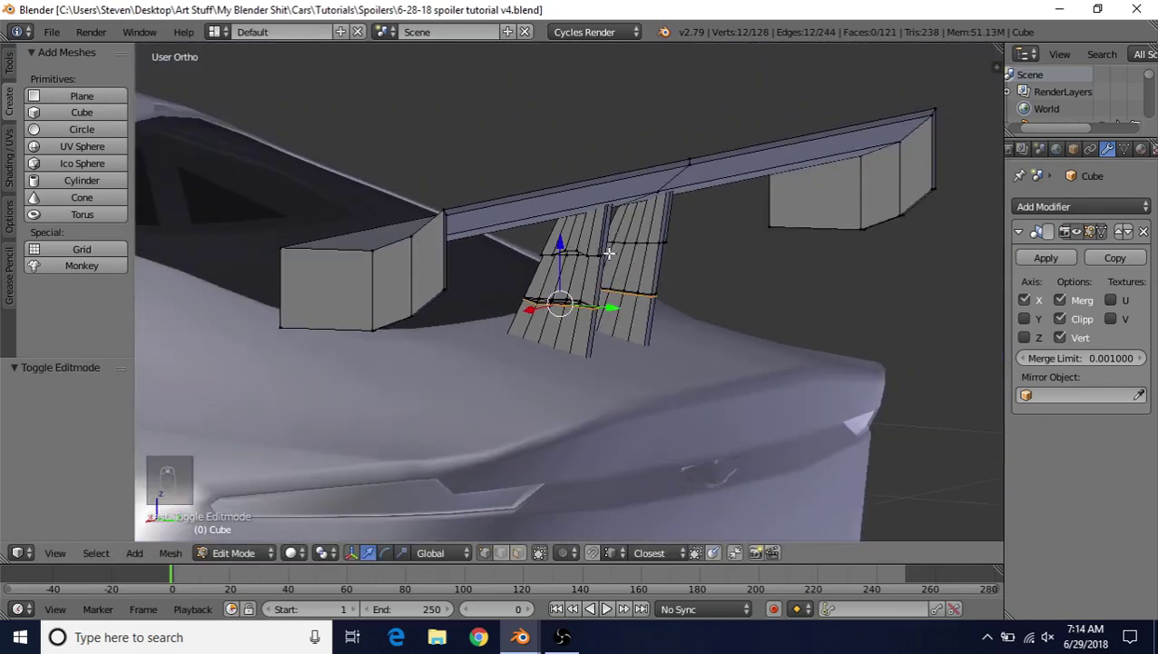
pyautogui.moveTo(457, 290); pyautogui.dragTo(409, 320, button='middle')
pyautogui.scroll(-3, 406, 319)
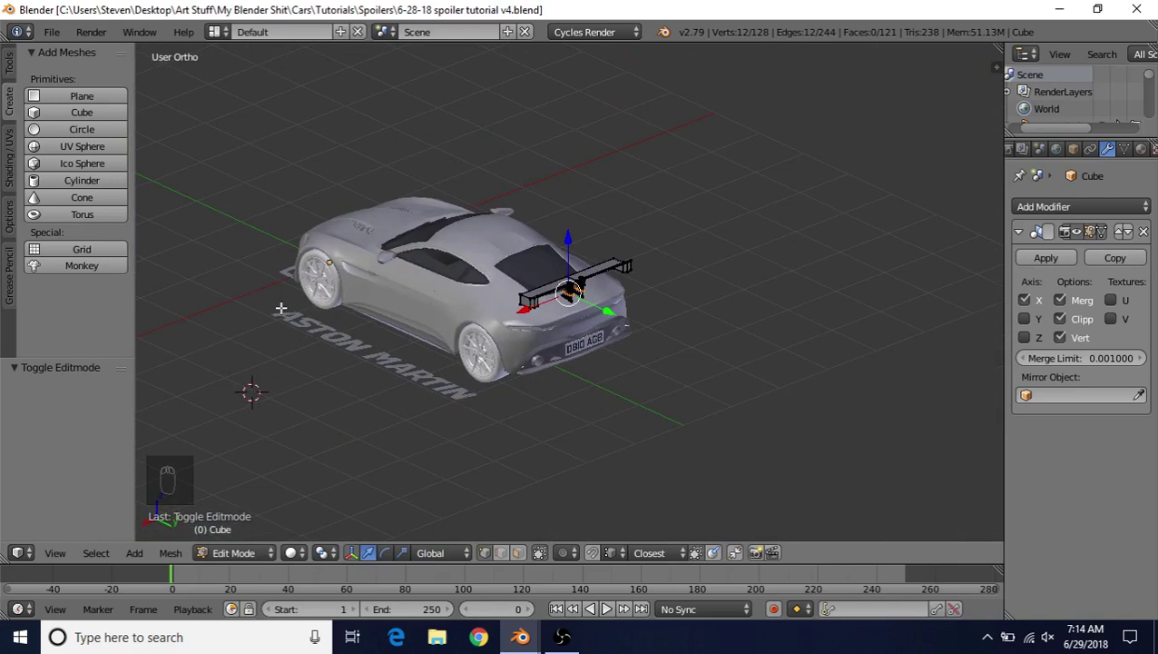
pyautogui.click(73, 130)
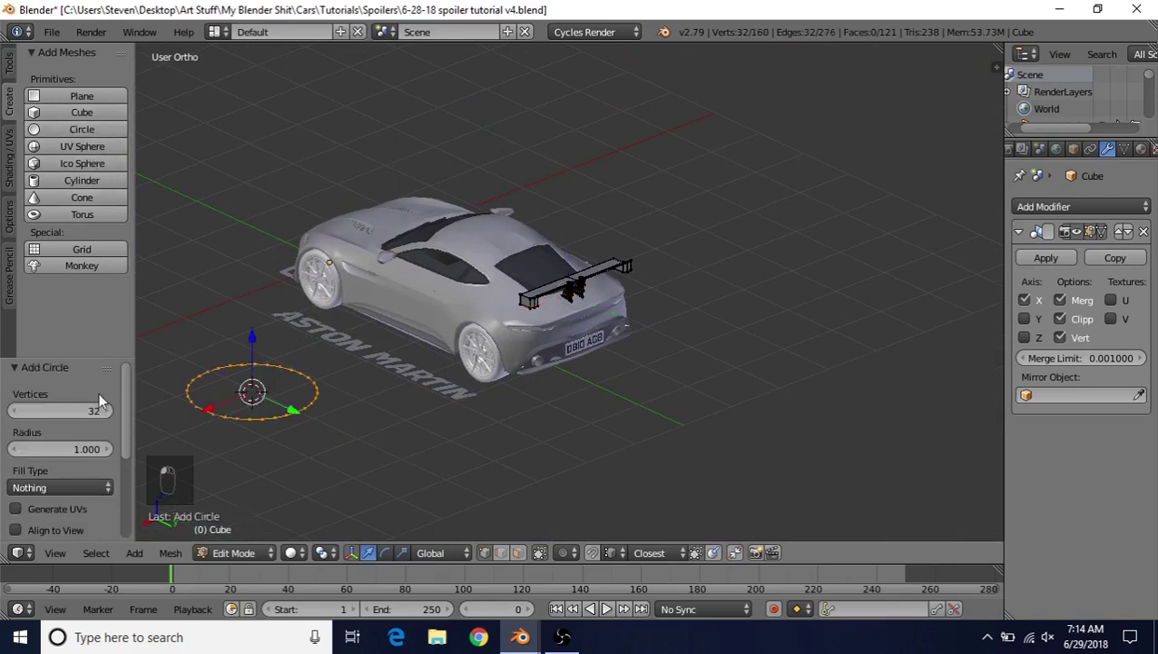
pyautogui.click(66, 406)
pyautogui.write('1')
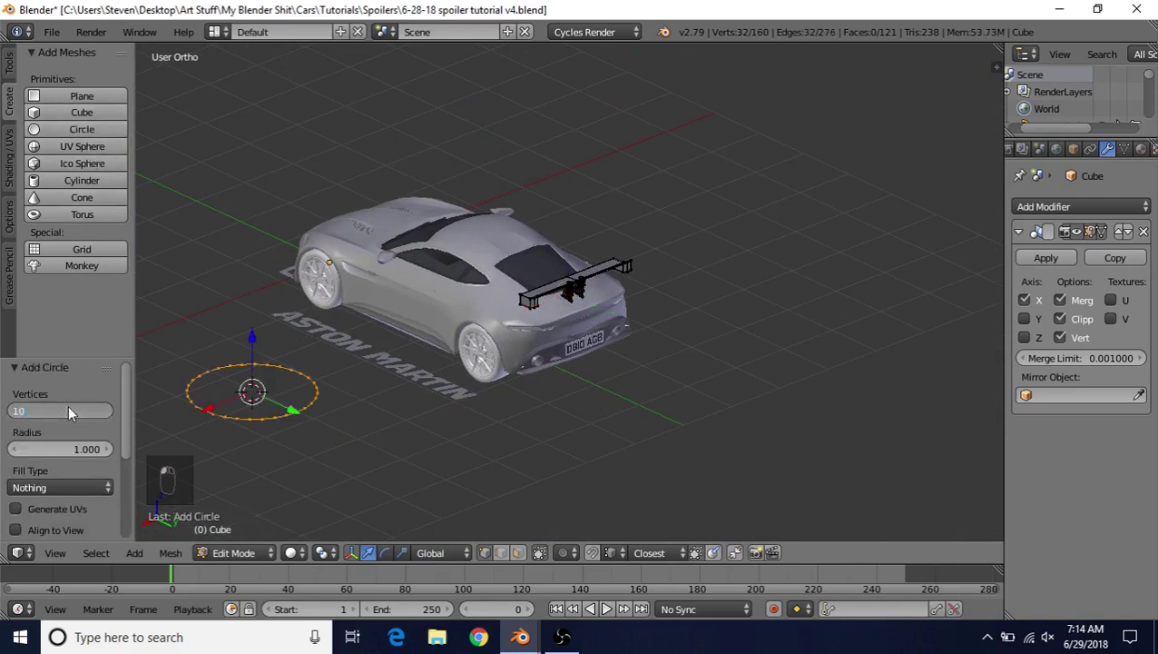
pyautogui.write('0')
pyautogui.press('Return')
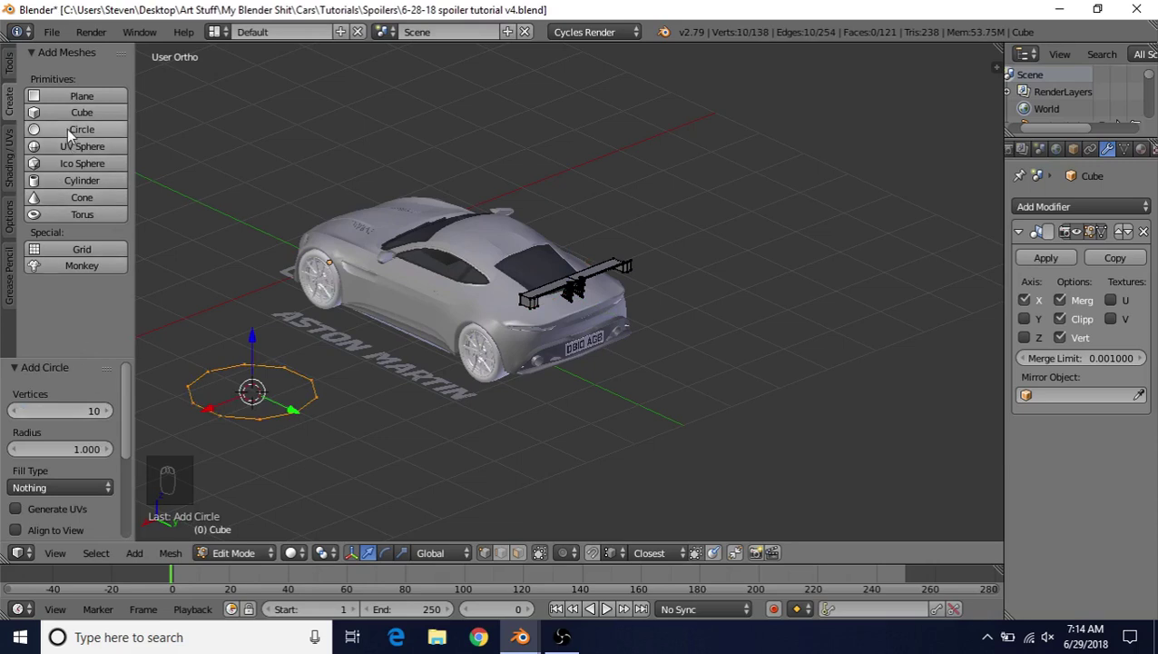
# Step: Add a second circle with 6 vertices at the 3D cursor and scale it to about 0.424 inside the first
pyautogui.click(67, 130)
pyautogui.click(65, 407)
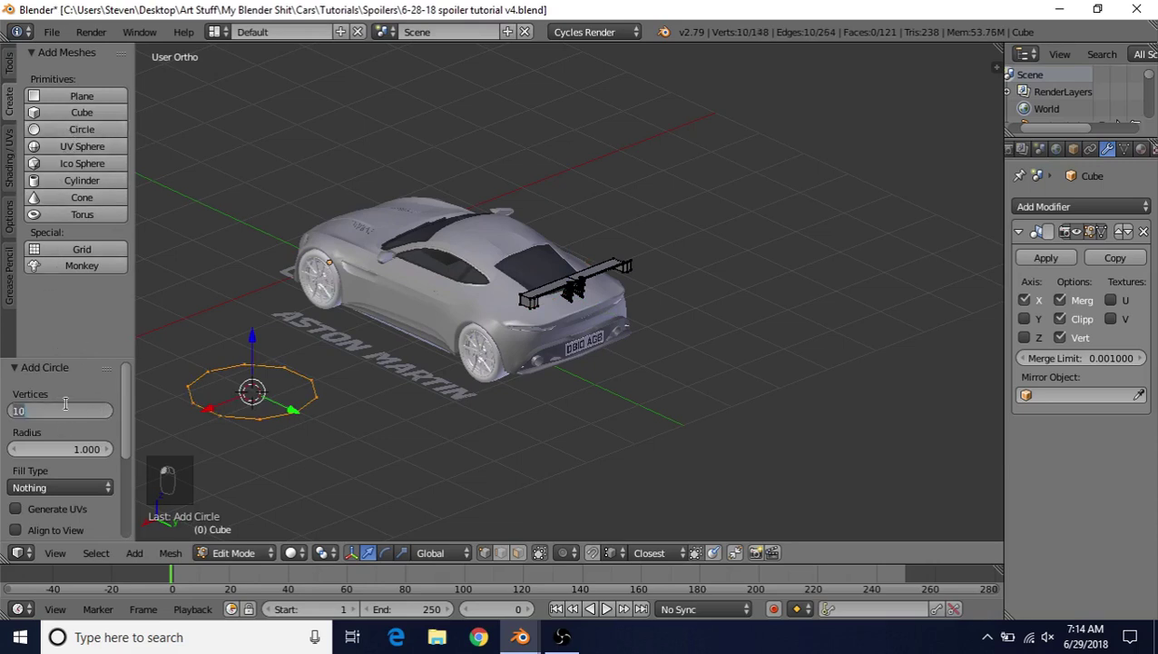
pyautogui.write('6')
pyautogui.press('Return')
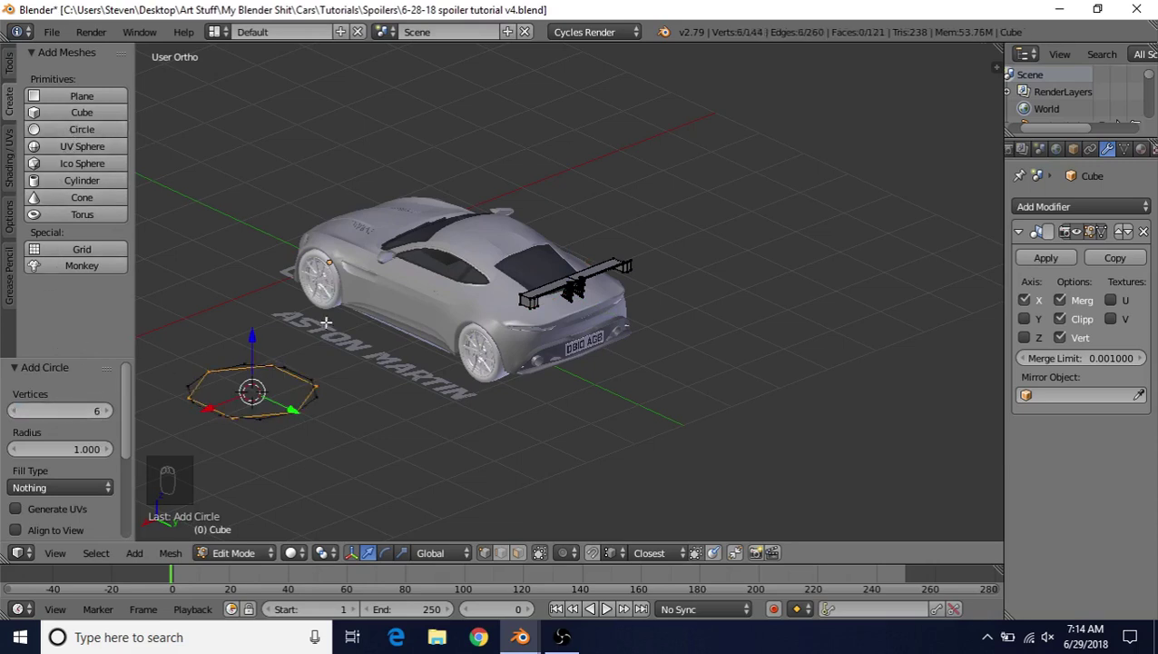
pyautogui.scroll(3, 380, 334)
pyautogui.press('s')
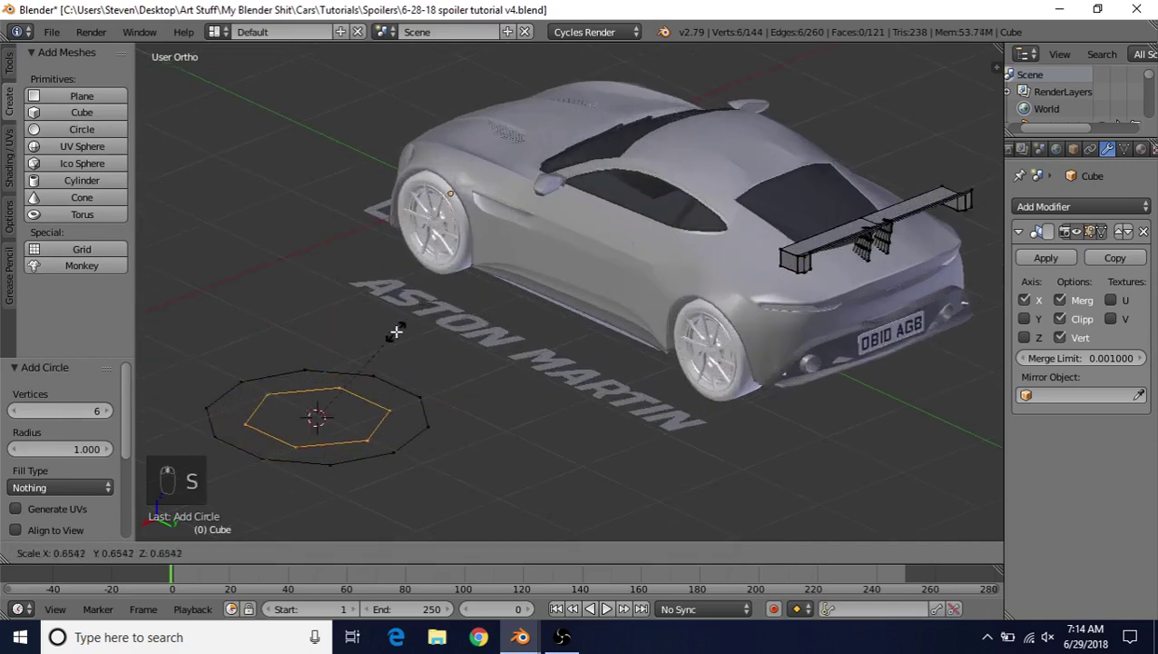
pyautogui.click(365, 359)
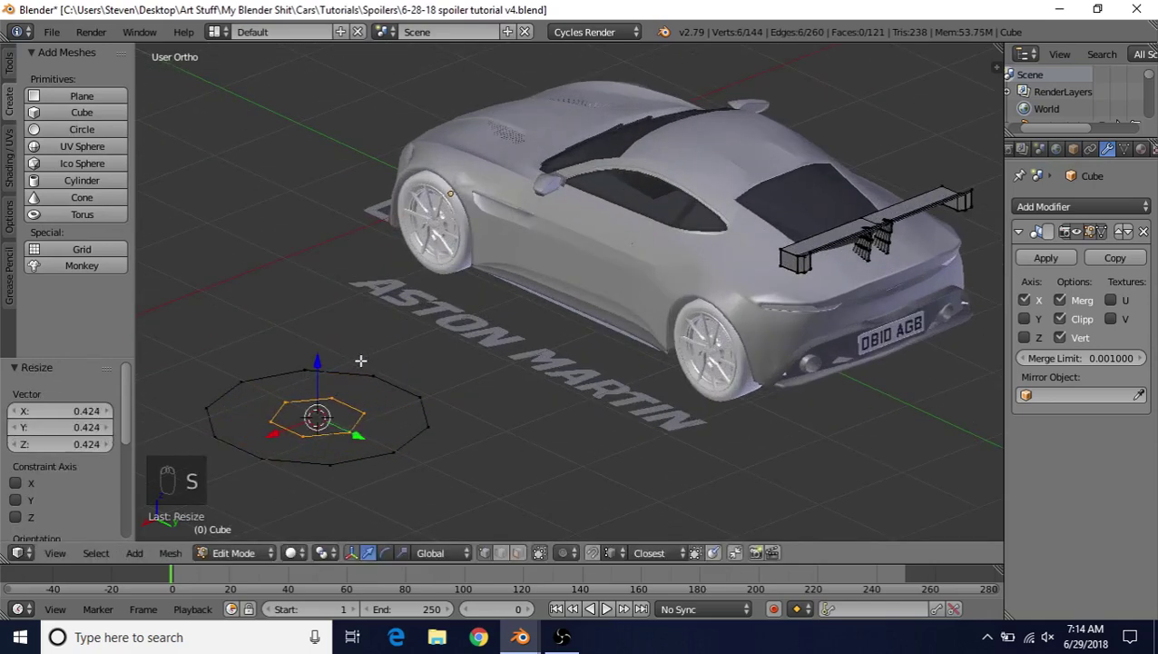
# Step: Add the outer circle's loop to the selected hexagon and fill the ring between them with faces
pyautogui.keyDown('alt'); pyautogui.keyDown('shift'); pyautogui.rightClick(347, 363); pyautogui.keyUp('shift'); pyautogui.keyUp('alt')
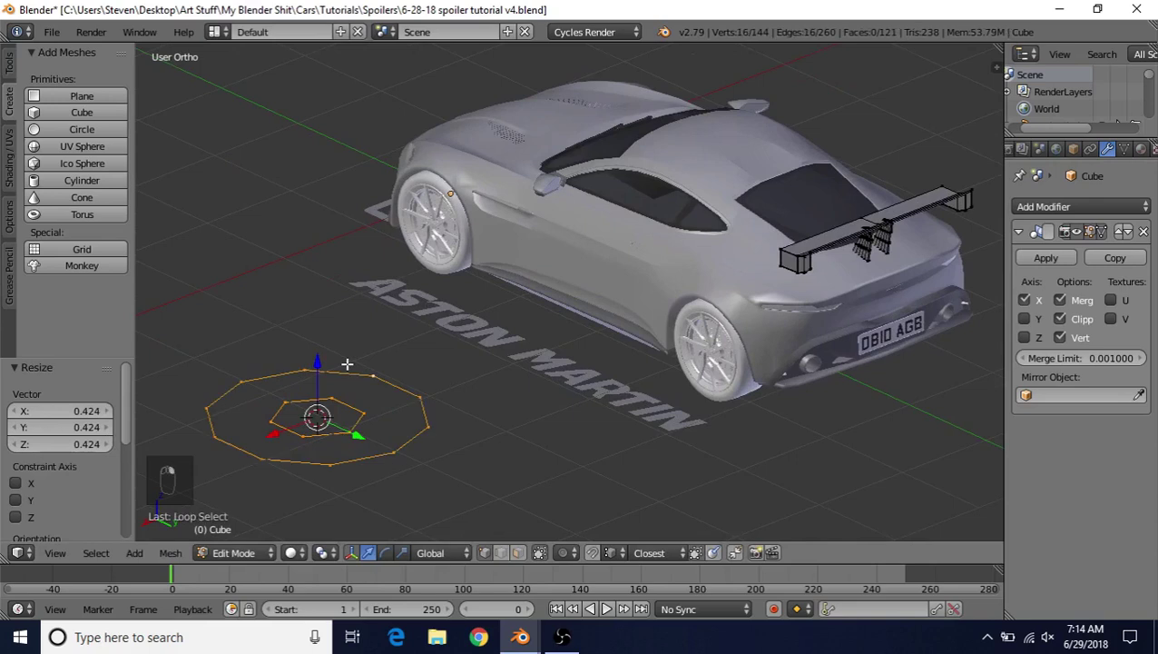
pyautogui.hotkey('alt', 'f')
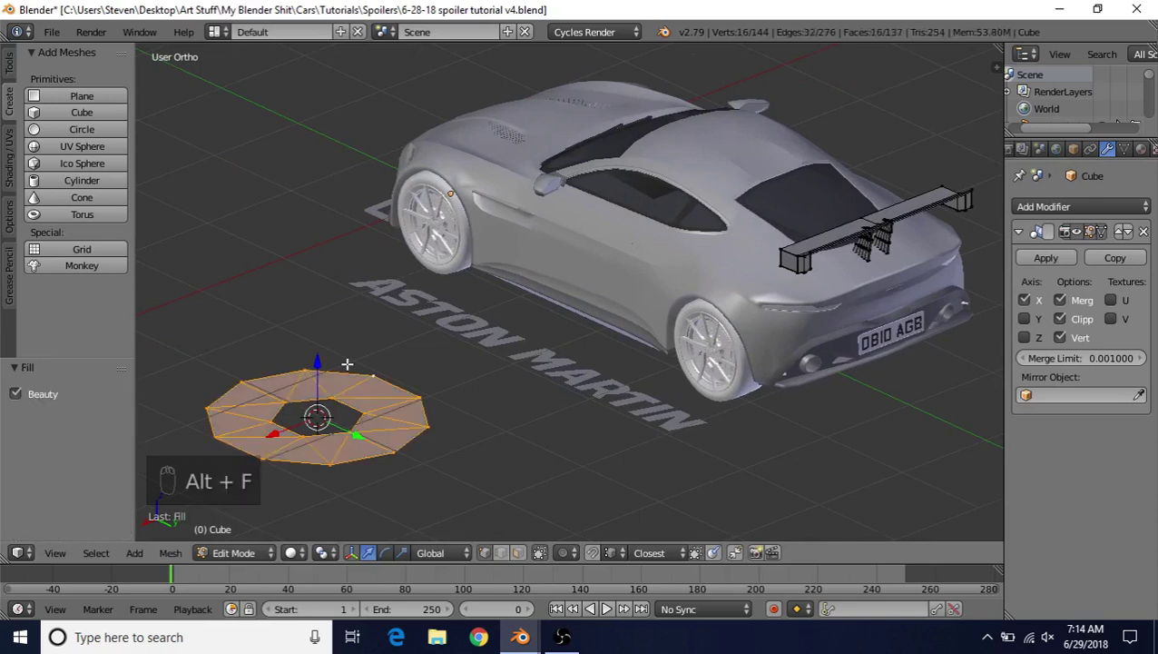
pyautogui.keyDown('shift'); pyautogui.moveTo(394, 339); pyautogui.dragTo(594, 262, button='middle'); pyautogui.keyUp('shift')
pyautogui.scroll(2, 478, 338)
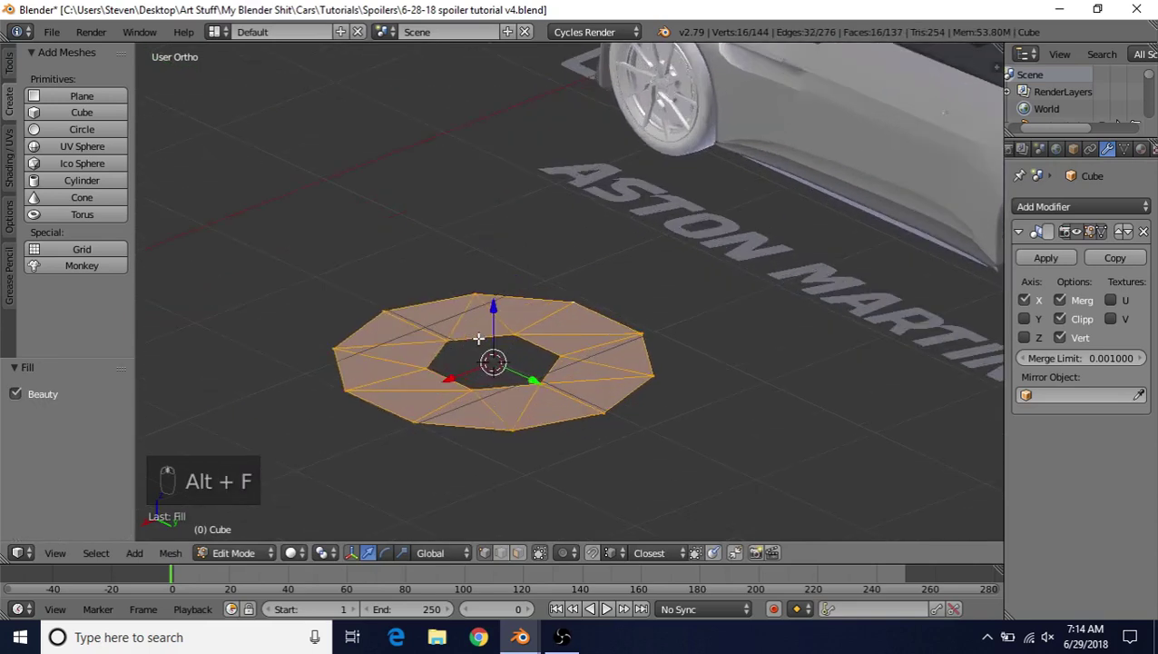
pyautogui.moveTo(520, 415); pyautogui.dragTo(534, 402, button='middle')
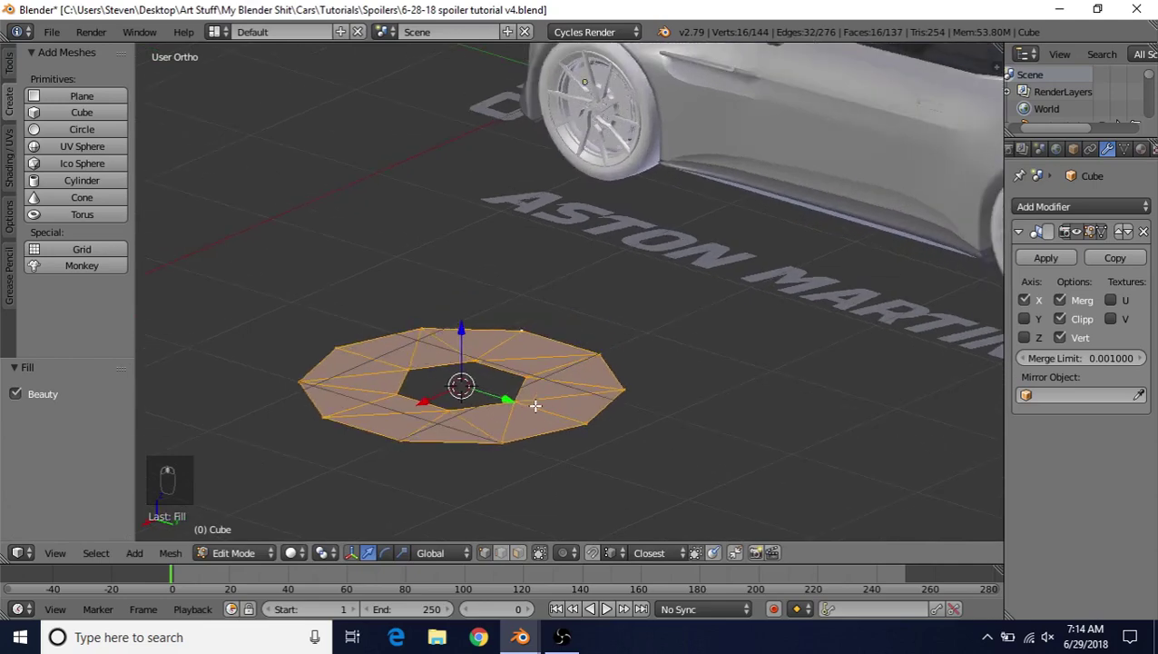
# Step: Extrude the inner hexagon's edge loop in place and scale it inward to about 0.93 for a narrow rim
pyautogui.keyDown('alt'); pyautogui.rightClick(469, 369); pyautogui.keyUp('alt')
pyautogui.moveTo(460, 336); pyautogui.dragTo(443, 382, button='middle')
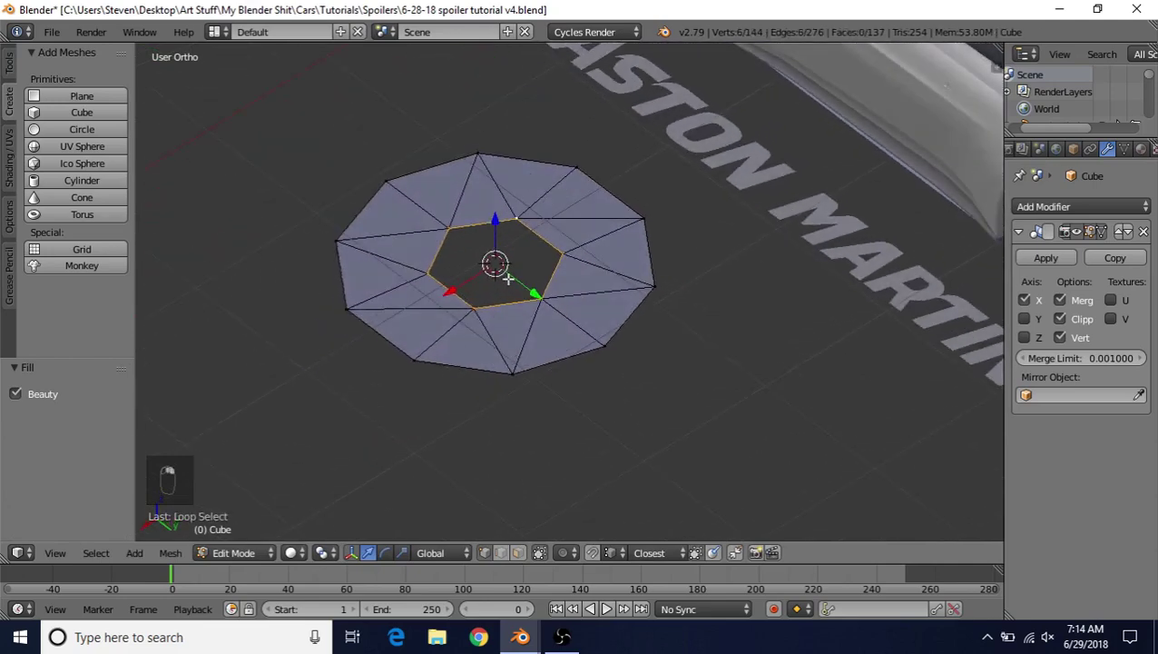
pyautogui.press('e')
pyautogui.rightClick(519, 242)
pyautogui.keyDown('shift'); pyautogui.moveTo(519, 241); pyautogui.dragTo(511, 356, button='middle'); pyautogui.keyUp('shift')
pyautogui.scroll(2, 511, 359)
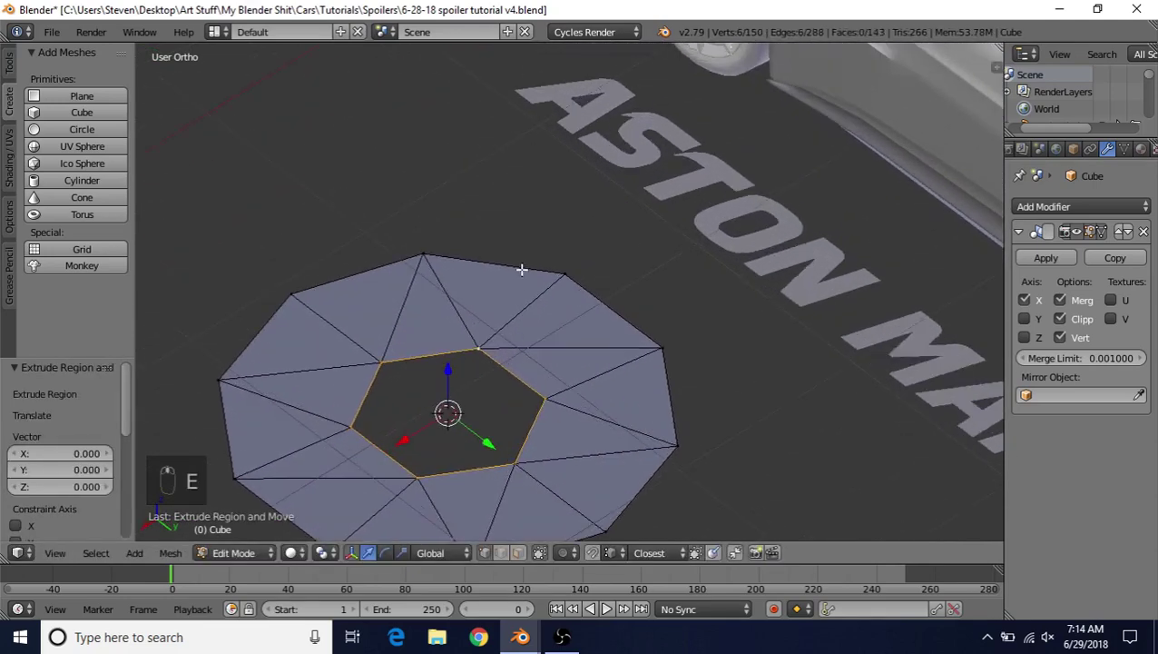
pyautogui.press('s')
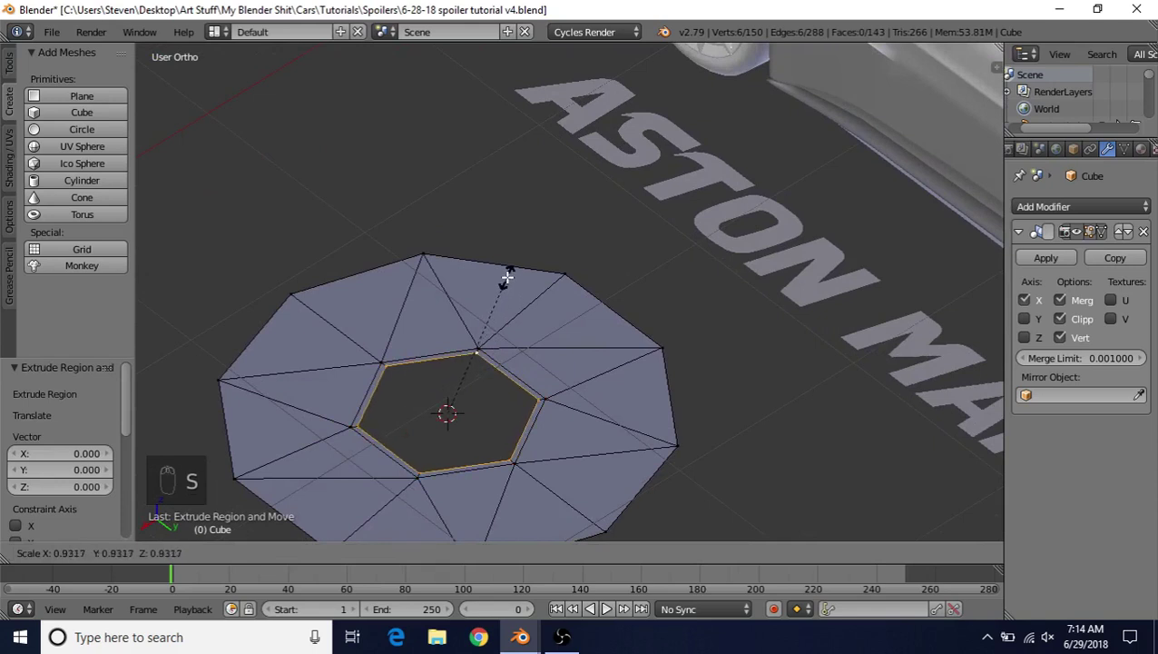
pyautogui.click(506, 274)
# Step: Extrude the inner hexagon loop and move it about -0.336 along Z to form the socket walls
pyautogui.press('e')
pyautogui.rightClick(506, 270)
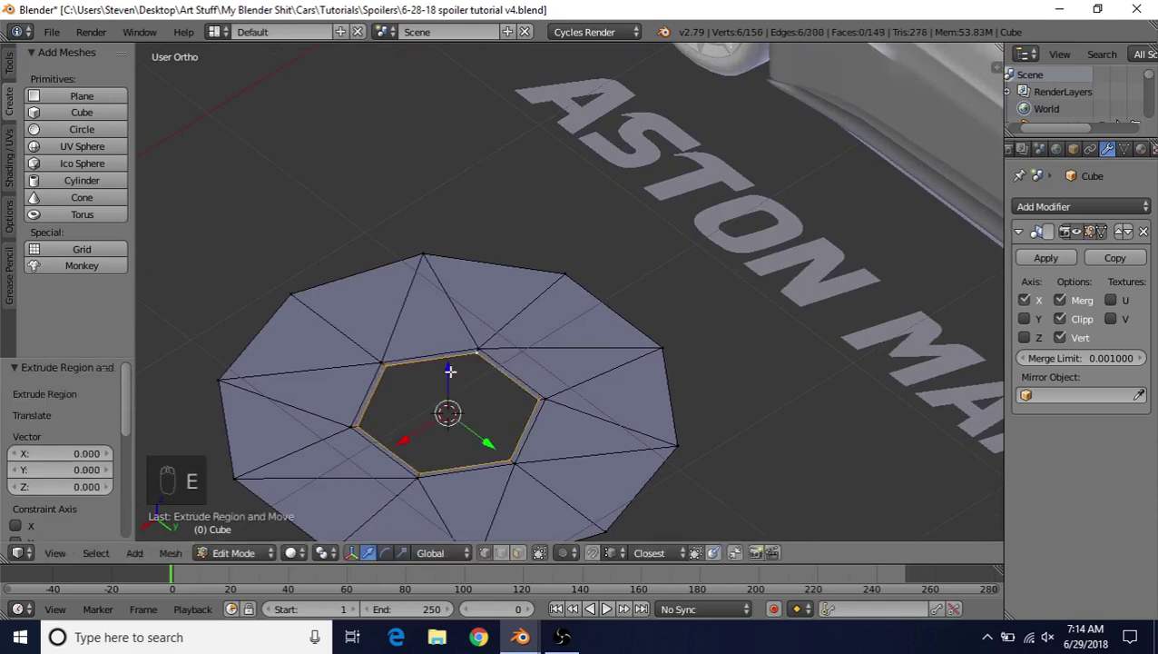
pyautogui.moveTo(450, 371); pyautogui.dragTo(444, 420)
pyautogui.click(444, 430)
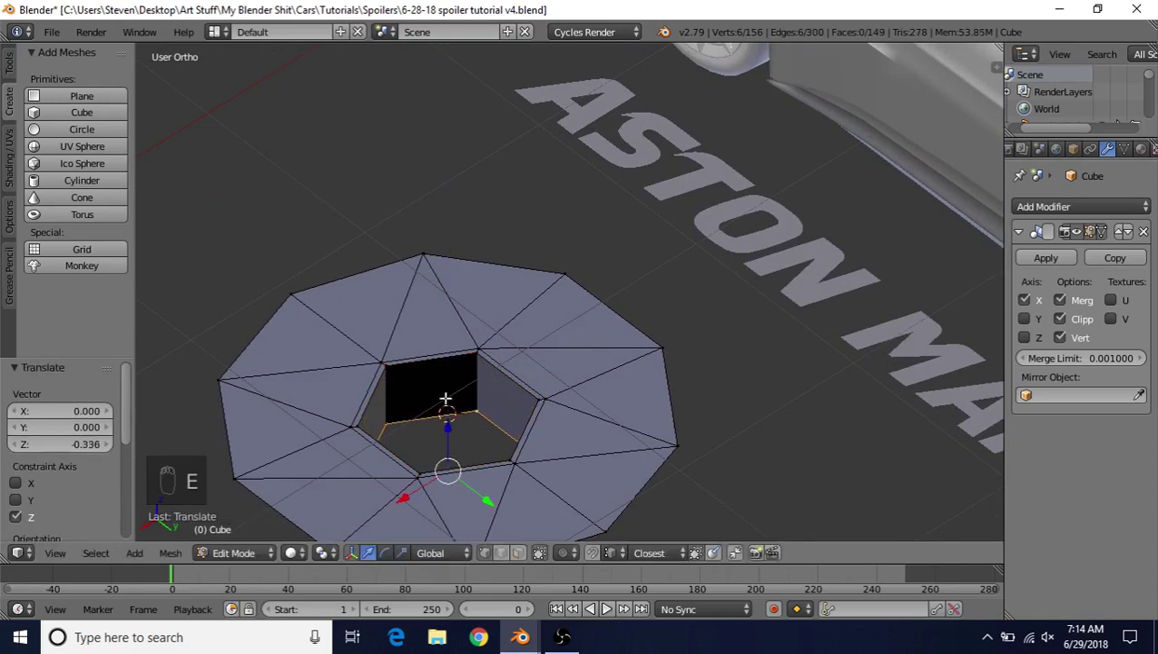
# Step: Extrude the hexagon loop at the socket's lower edge in place and scale it inward to about 0.959
pyautogui.press('e')
pyautogui.rightClick(483, 287)
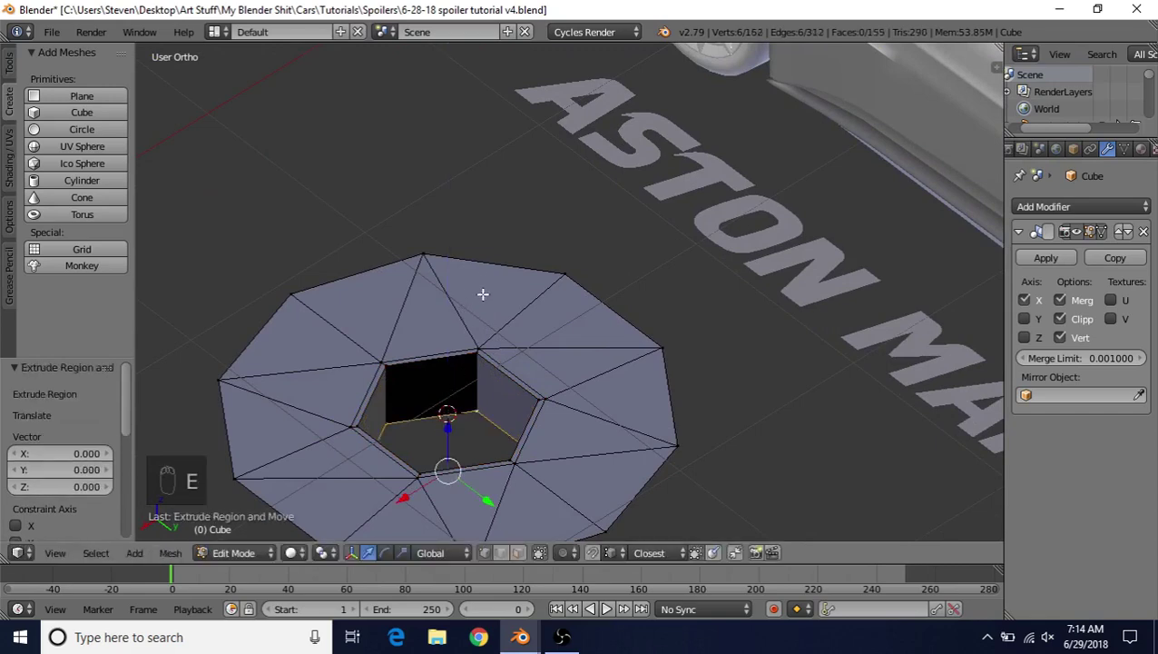
pyautogui.press('s')
pyautogui.click(480, 309)
pyautogui.moveTo(479, 309); pyautogui.dragTo(354, 372, button='middle')
pyautogui.scroll(3, 595, 324)
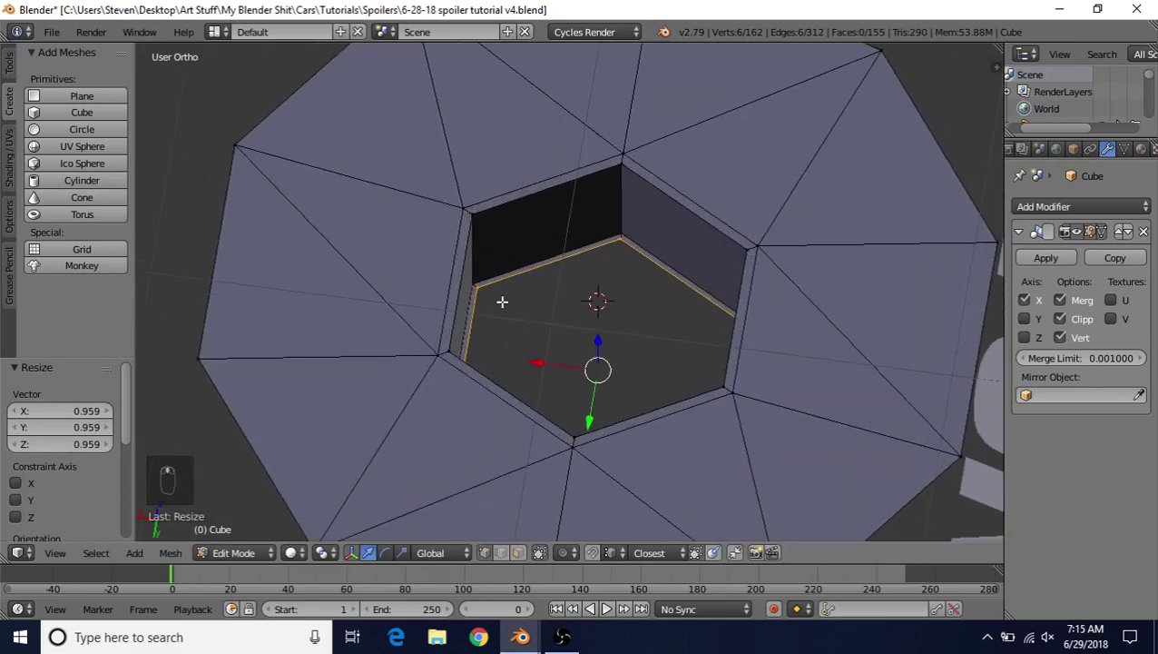
# Step: Fill the hexagonal opening at the socket's base with faces, starting from two neighbouring vertices of its inner loop
pyautogui.rightClick(498, 301)
pyautogui.keyDown('shift'); pyautogui.rightClick(603, 256); pyautogui.keyUp('shift')
pyautogui.press('f')
pyautogui.press('f')
pyautogui.press('f')
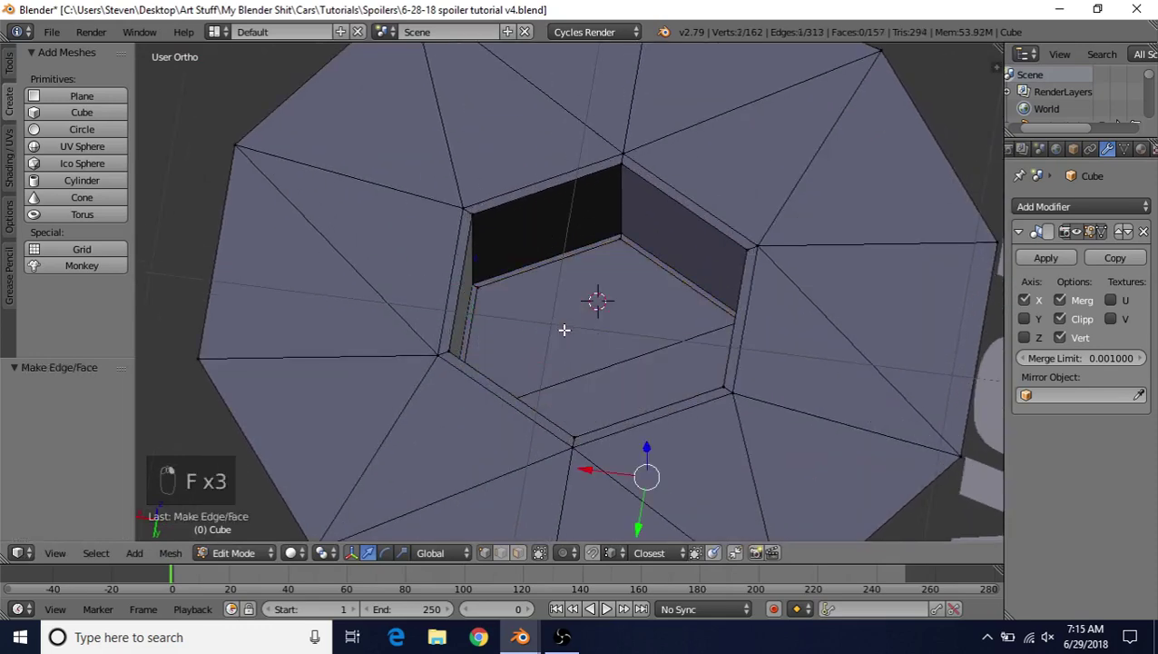
pyautogui.scroll(-3, 563, 327)
pyautogui.moveTo(563, 327); pyautogui.dragTo(697, 339, button='middle')
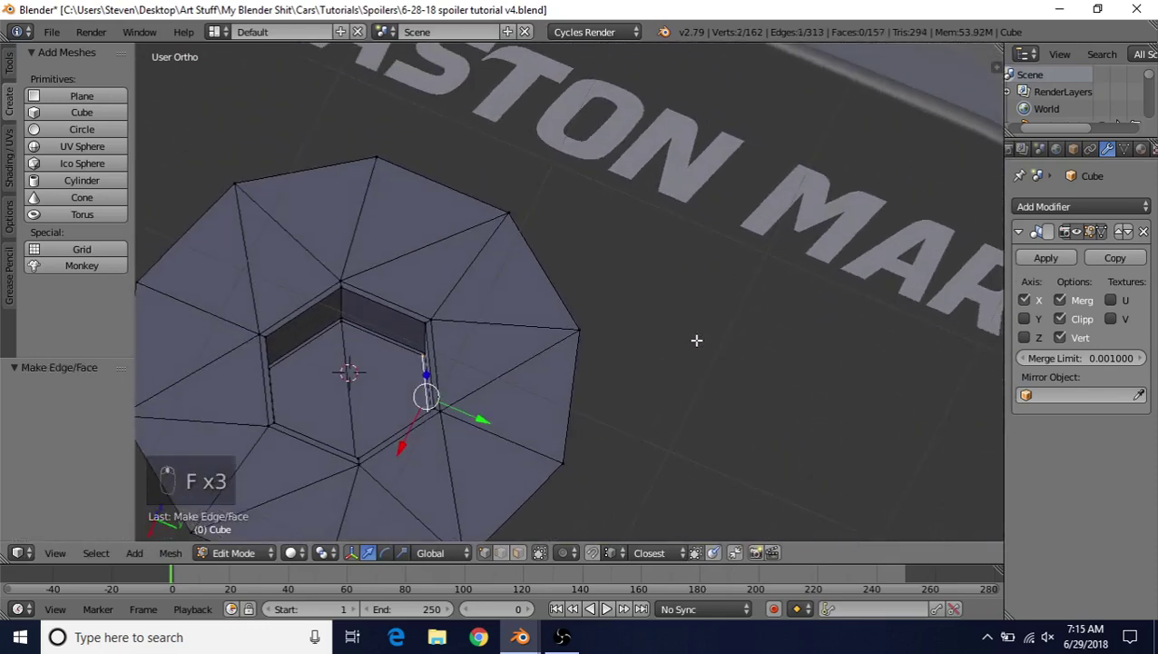
# Step: Extrude the ten-sided outer edge loop in place and scale it outward to about 1.028
pyautogui.moveTo(387, 400); pyautogui.dragTo(512, 196, button='middle')
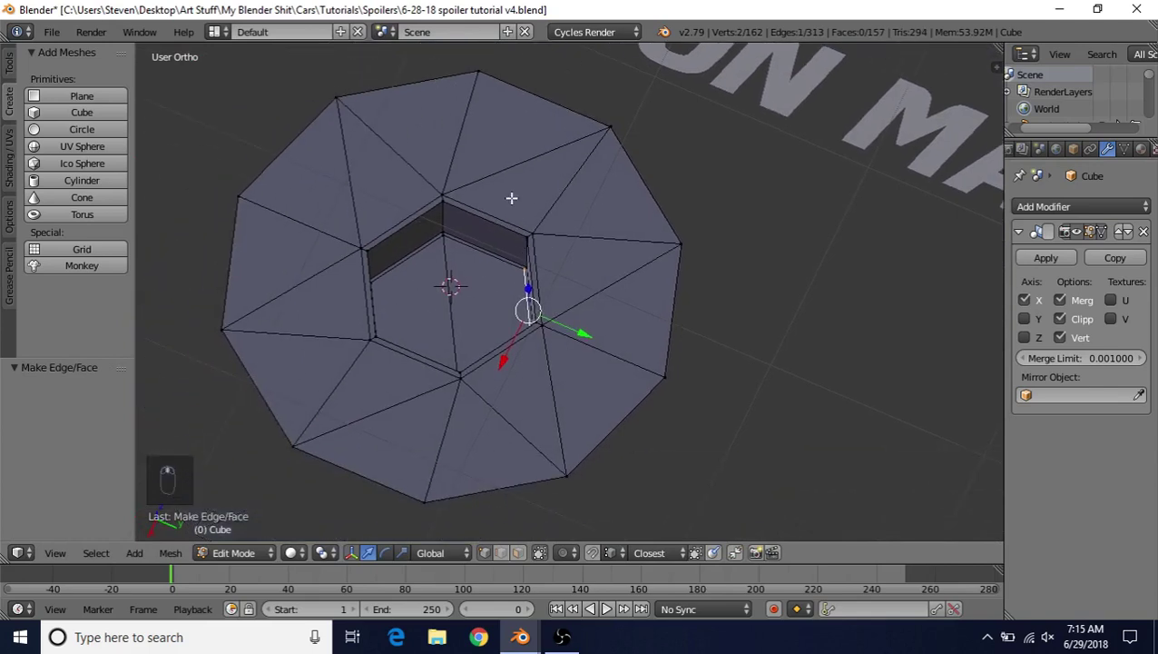
pyautogui.keyDown('alt'); pyautogui.rightClick(515, 95); pyautogui.keyUp('alt')
pyautogui.press('e')
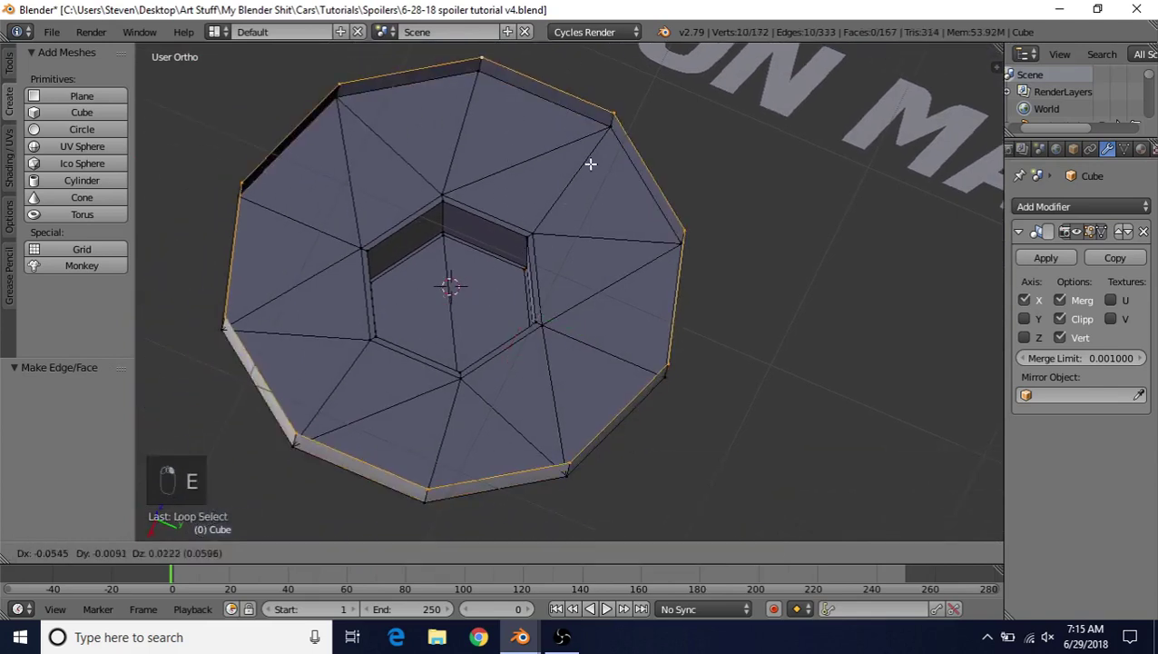
pyautogui.rightClick(591, 160)
pyautogui.press('s')
pyautogui.click(667, 113)
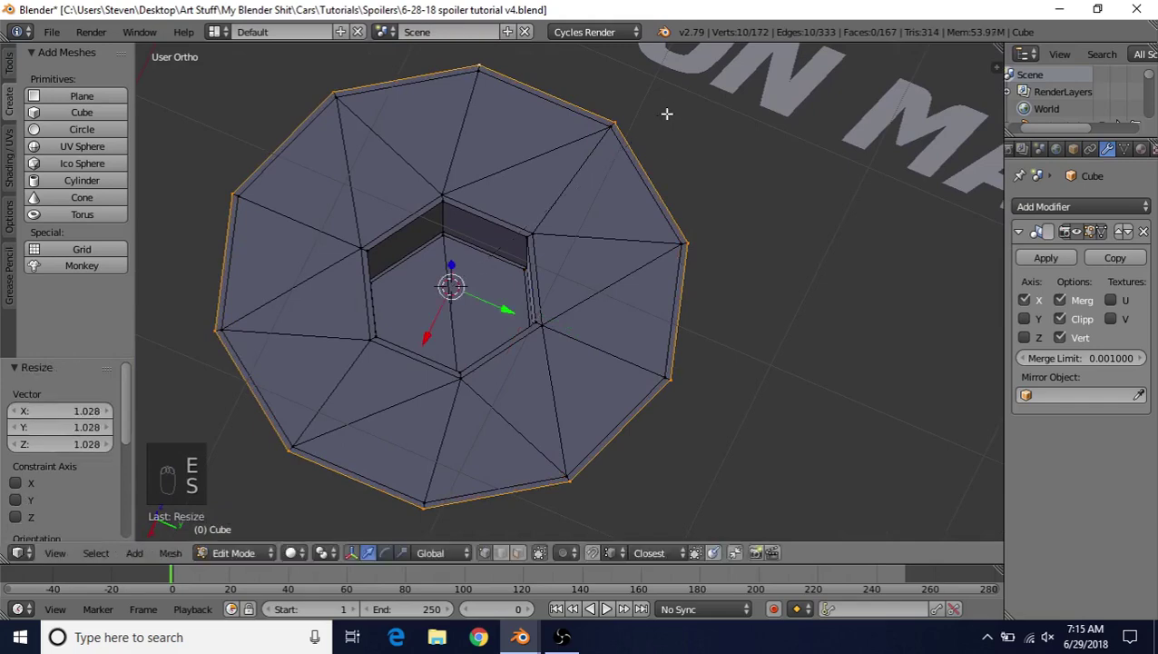
# Step: Extrude the outer edge loop again and move it about -0.529 along Z to form the bolt head's side walls
pyautogui.scroll(-3, 508, 241)
pyautogui.press('e')
pyautogui.rightClick(485, 199)
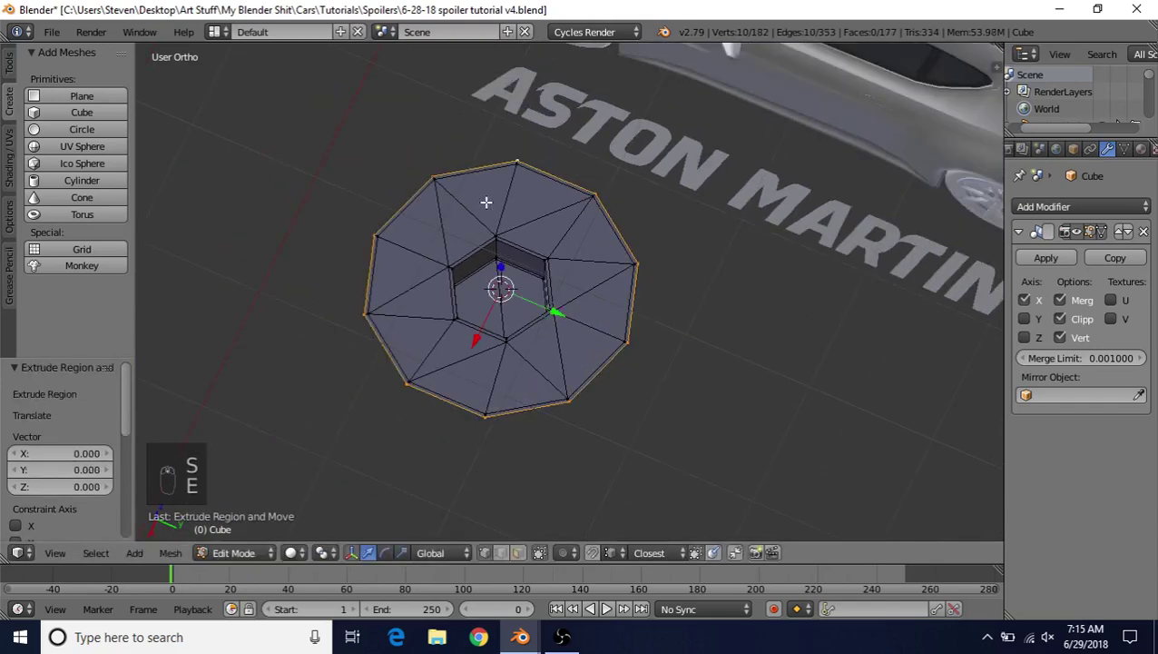
pyautogui.moveTo(486, 199); pyautogui.dragTo(483, 299, button='middle')
pyautogui.keyDown('shift'); pyautogui.moveTo(484, 368); pyautogui.dragTo(506, 258, button='middle'); pyautogui.keyUp('shift')
pyautogui.moveTo(533, 276); pyautogui.dragTo(534, 341)
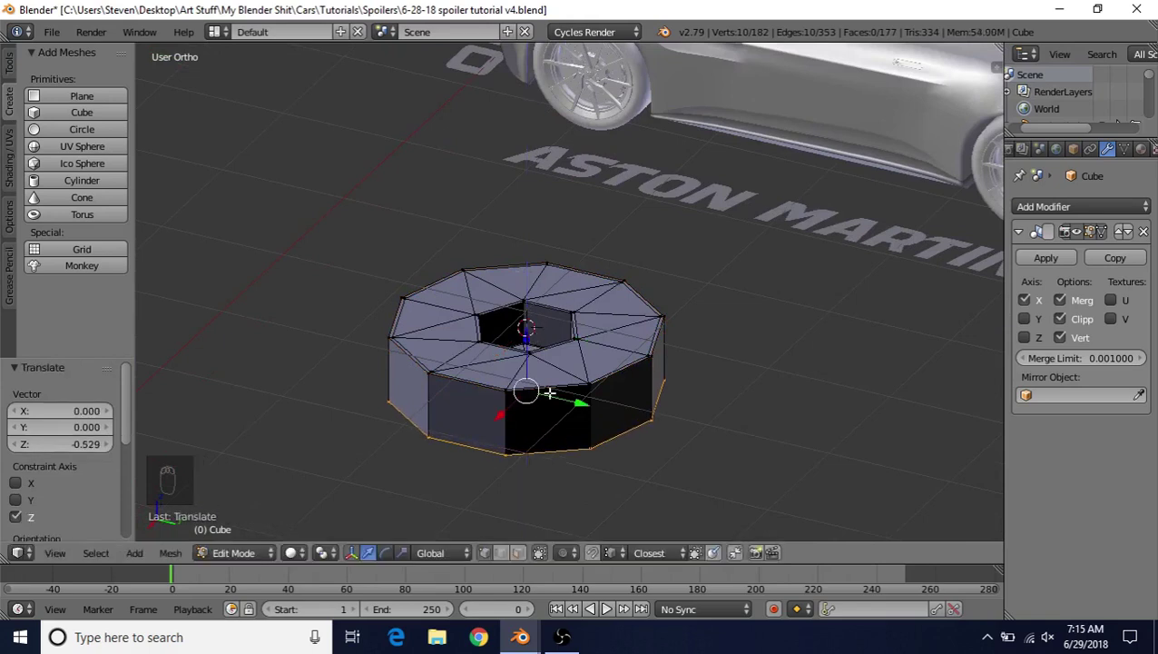
# Step: Select the whole bolt head, make its normals consistent and rotate it 90° about the global Y axis
pyautogui.hotkey('ctrl', 'l')
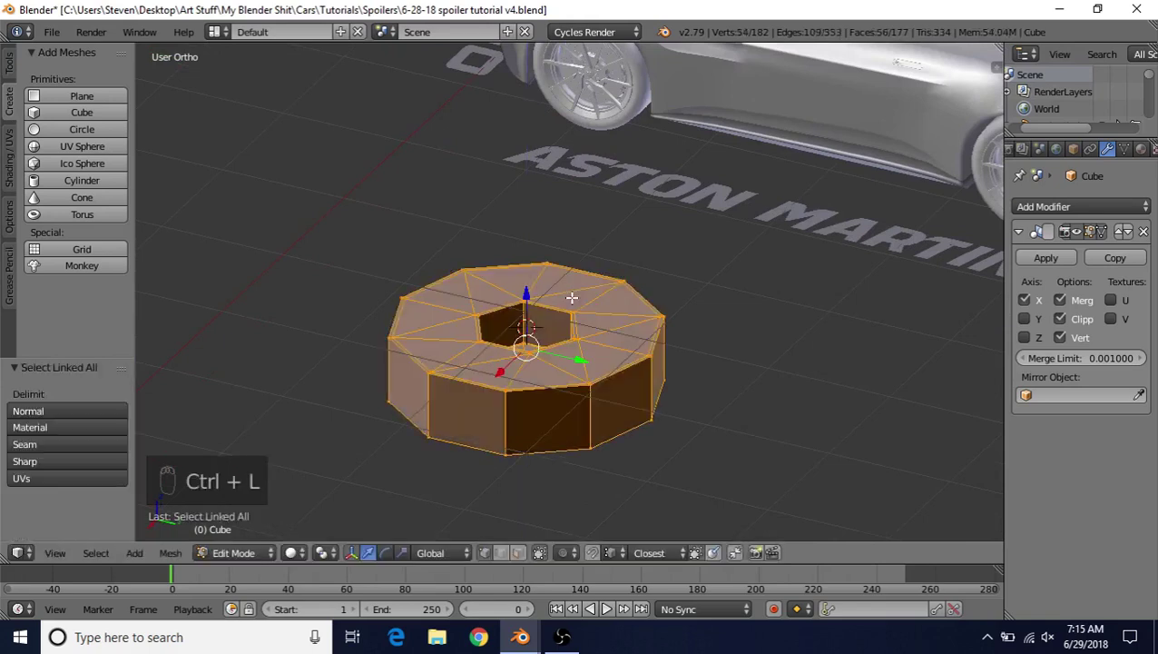
pyautogui.hotkey('ctrl', 'n')
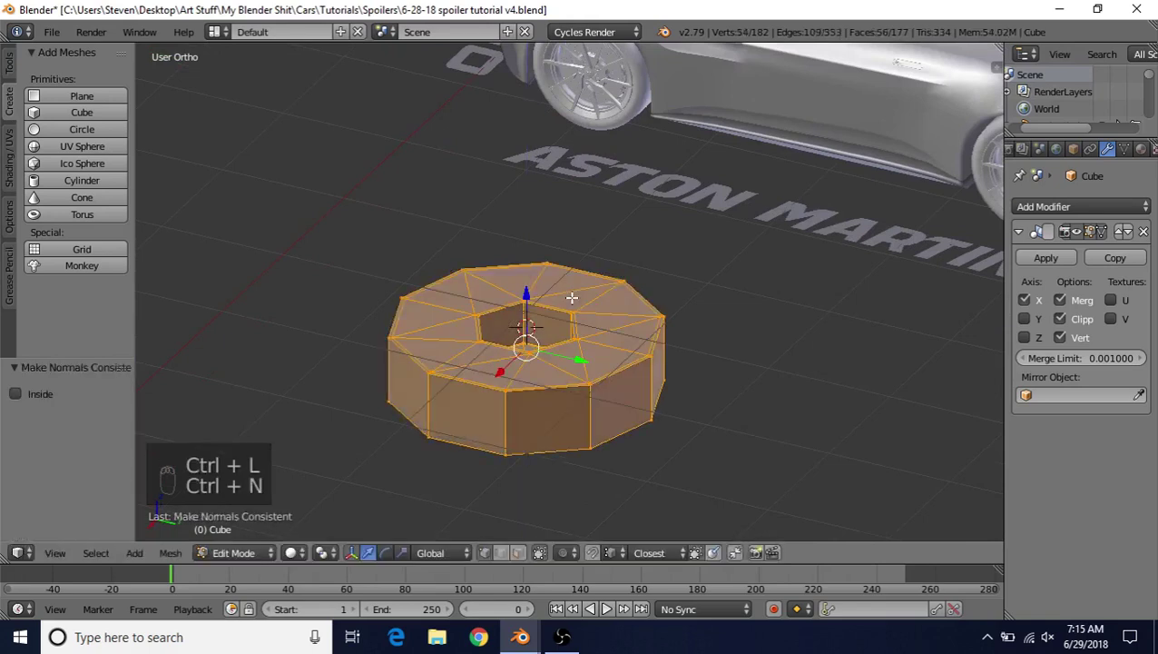
pyautogui.scroll(-3, 571, 297)
pyautogui.moveTo(693, 264); pyautogui.dragTo(670, 246, button='middle')
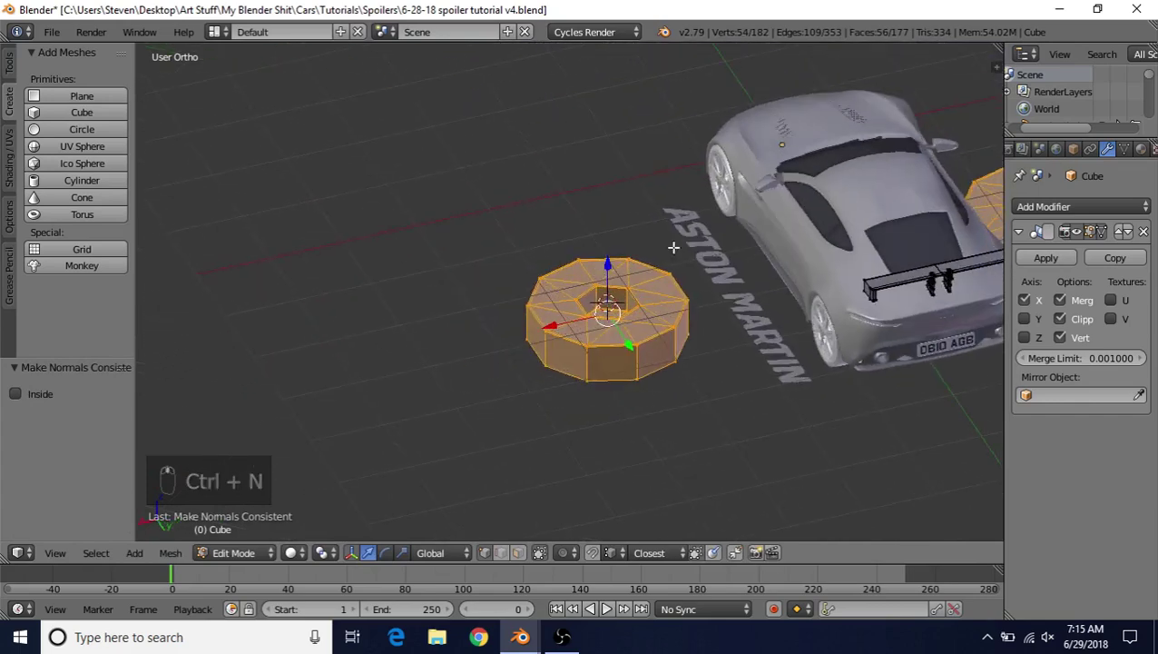
pyautogui.write('ry90')
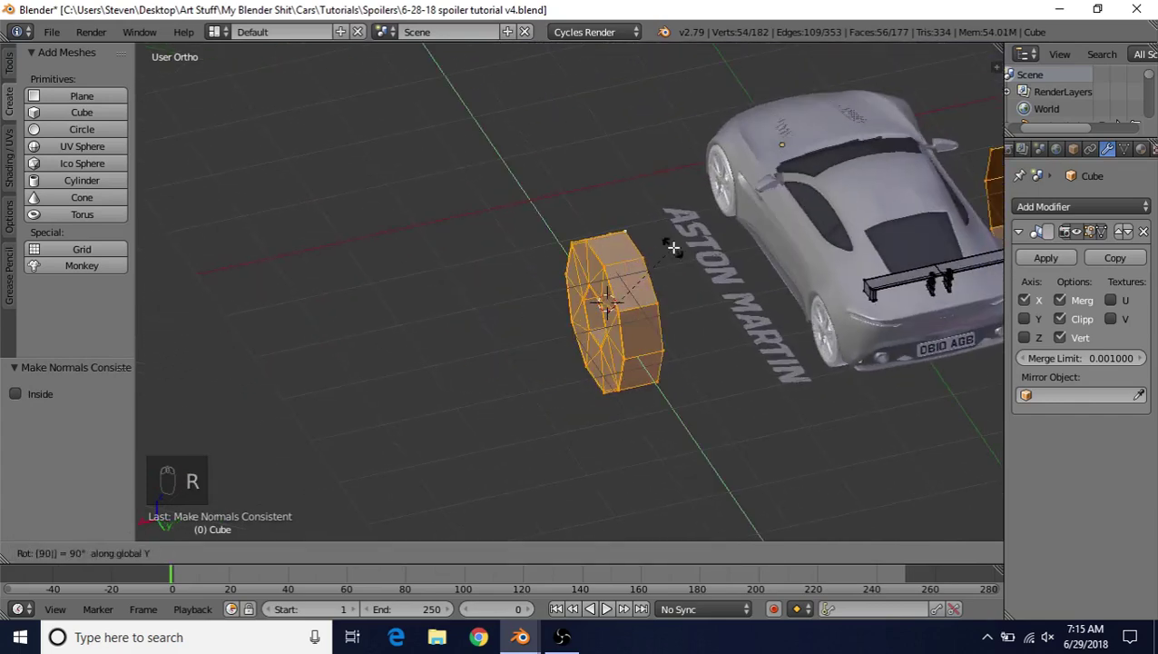
pyautogui.press('Return')
# Step: Scale the bolt head to about 0.183 and move it about 3.799 along Y and 2.104 along Z to the car's rear
pyautogui.press('s')
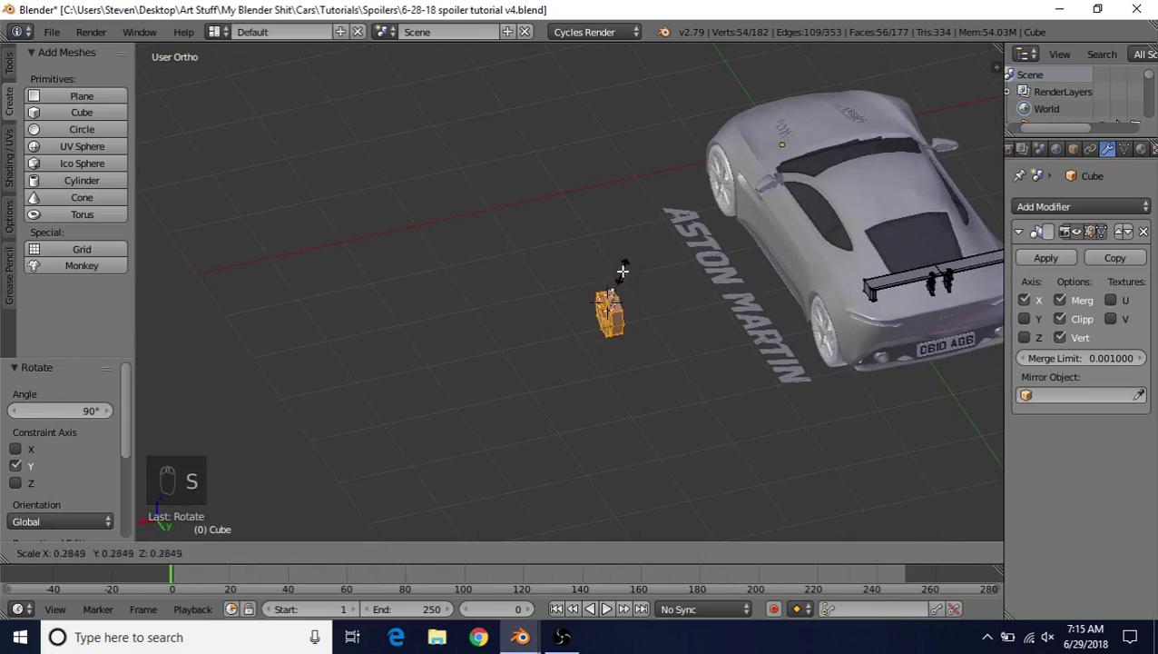
pyautogui.click(613, 284)
pyautogui.press('KP_3')
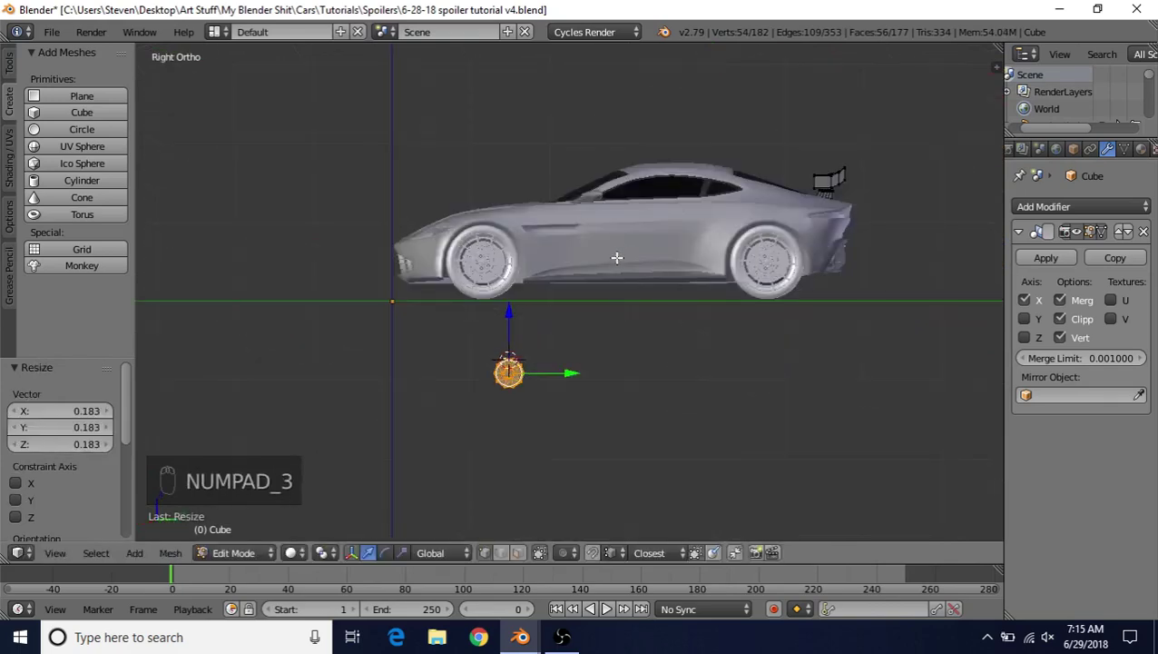
pyautogui.keyDown('shift'); pyautogui.moveTo(624, 252); pyautogui.dragTo(414, 322, button='middle'); pyautogui.keyUp('shift')
pyautogui.press('g')
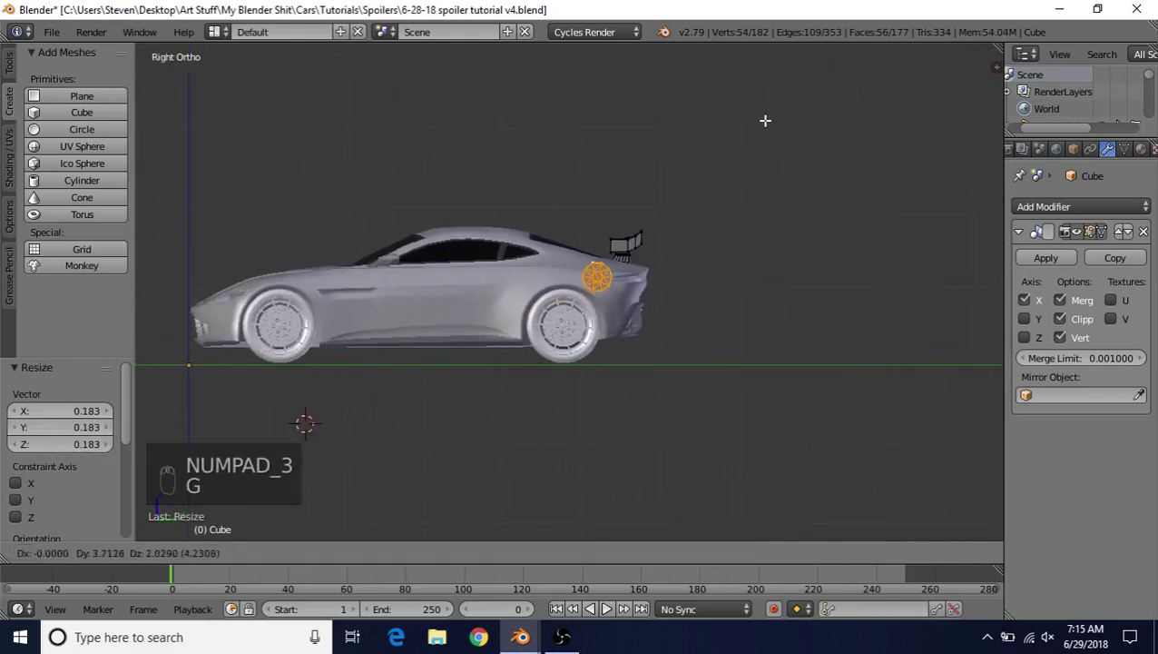
pyautogui.click(781, 114)
# Step: Scale the bolt head to about 0.495 and move it about 0.301 along Y and 0.295 along Z onto the spoiler support
pyautogui.keyDown('shift'); pyautogui.moveTo(667, 227); pyautogui.dragTo(560, 279, button='middle'); pyautogui.keyUp('shift')
pyautogui.scroll(5, 560, 280)
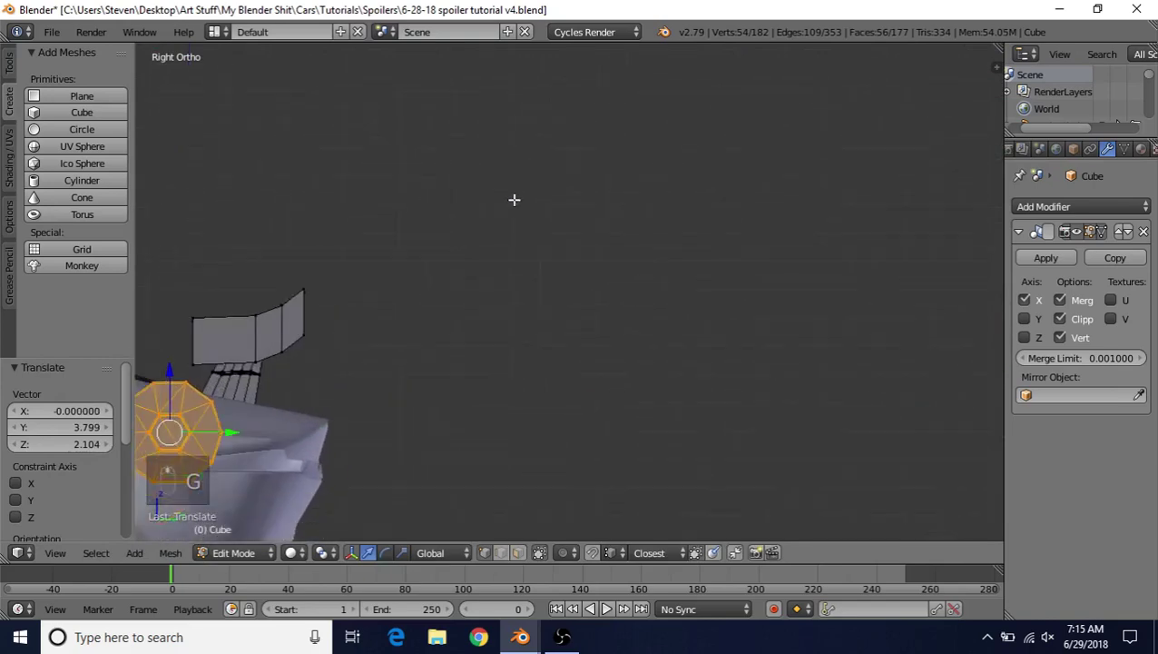
pyautogui.press('s')
pyautogui.click(547, 201)
pyautogui.press('g')
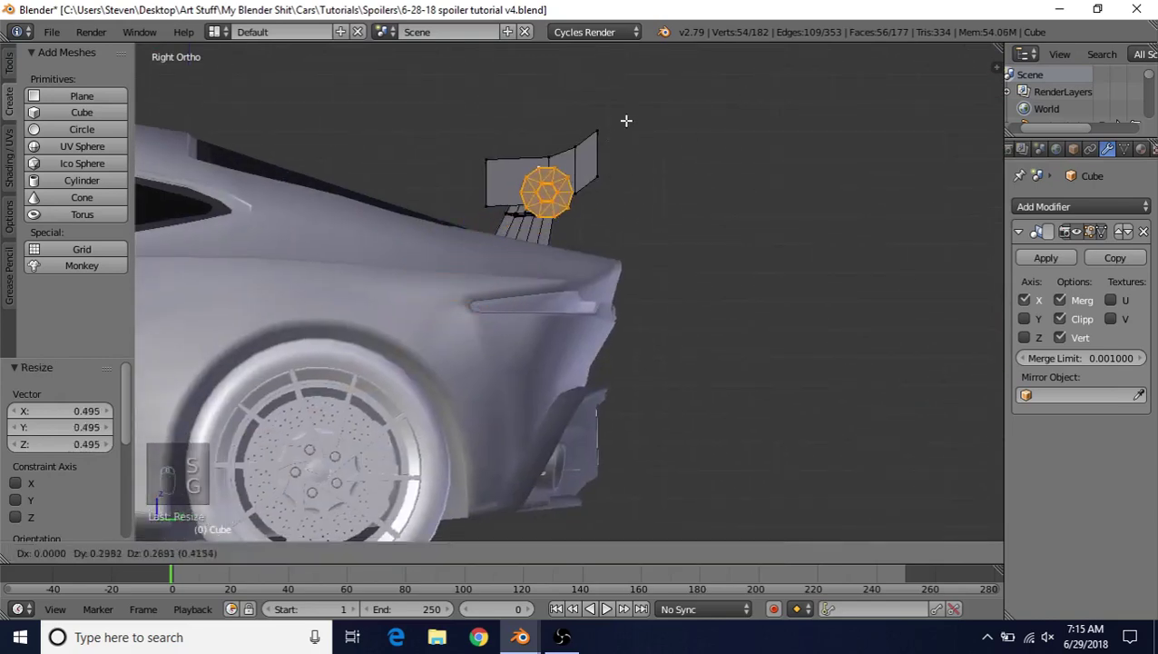
pyautogui.click(622, 127)
# Step: Scale the bolt head to about 0.153 and move it about 0.021 along Y and 0.036 along Z near the support's rear edge
pyautogui.scroll(3, 599, 218)
pyautogui.press('z')
pyautogui.scroll(3, 600, 218)
pyautogui.keyDown('shift'); pyautogui.moveTo(600, 178); pyautogui.dragTo(623, 390, button='middle'); pyautogui.keyUp('shift')
pyautogui.press('s')
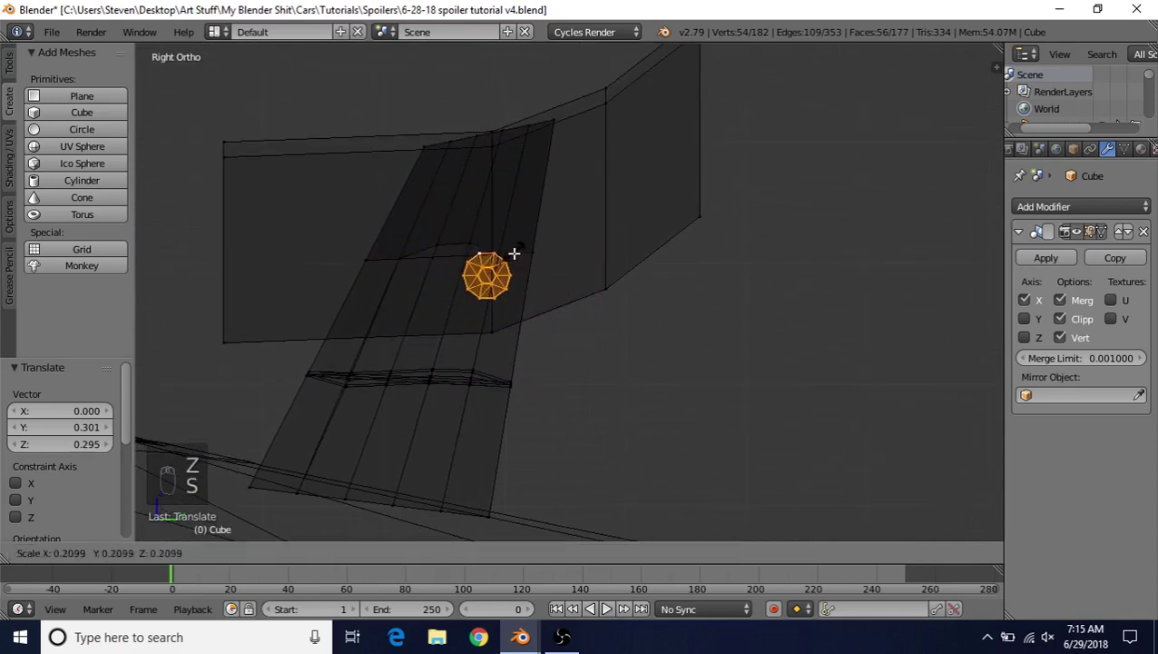
pyautogui.click(511, 257)
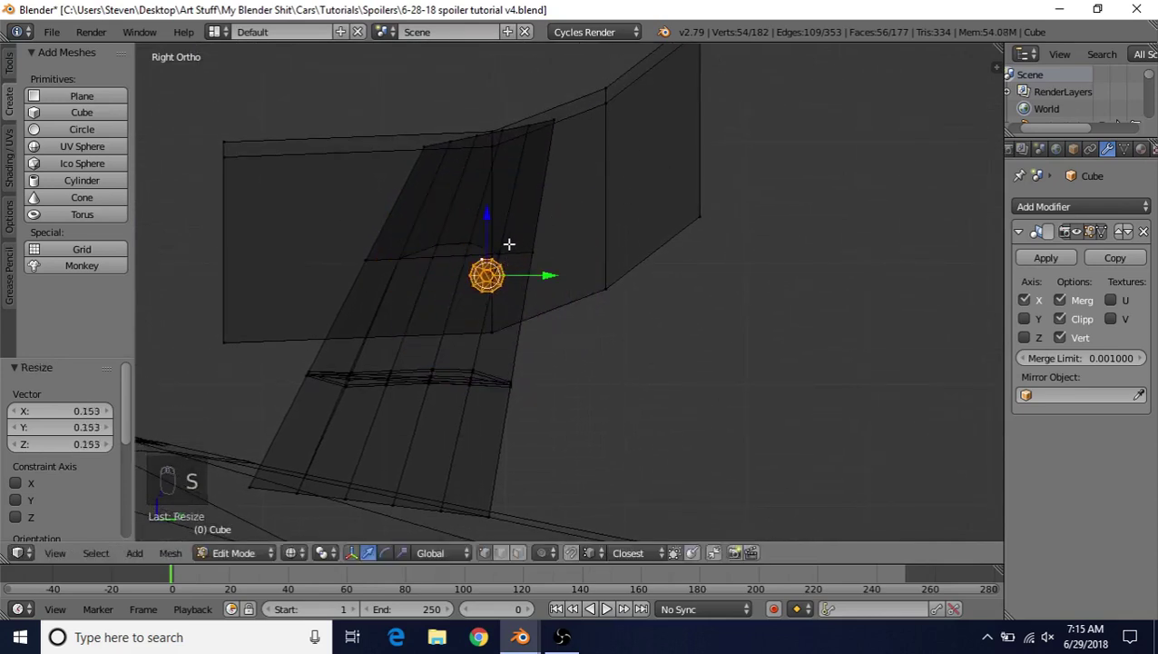
pyautogui.press('g')
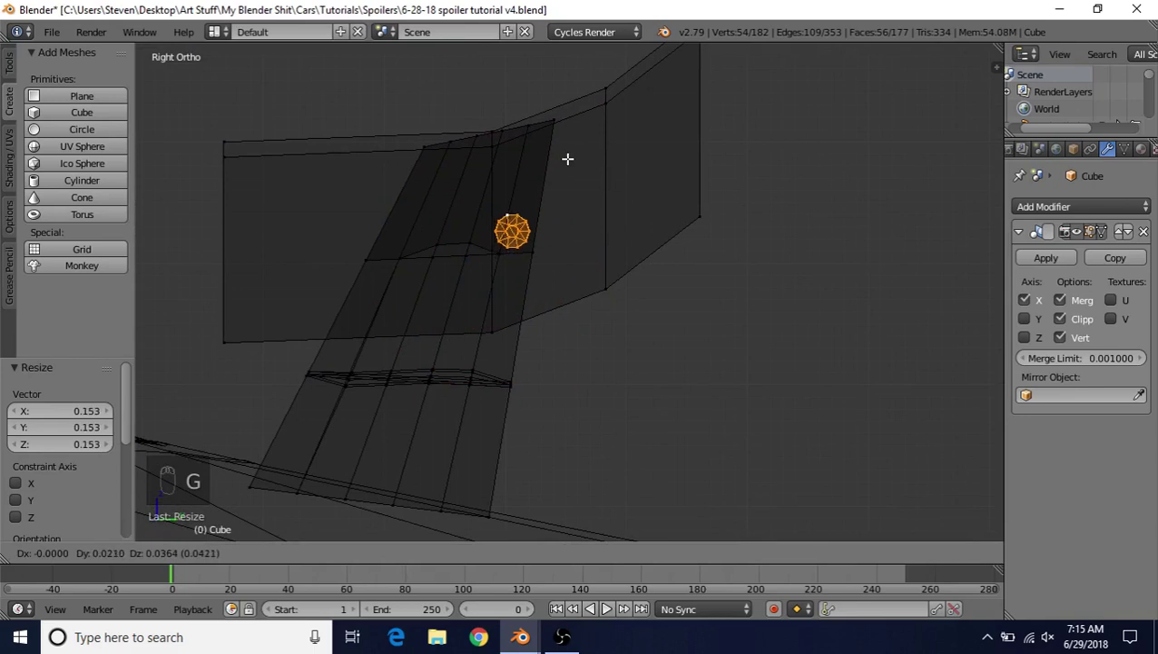
pyautogui.click(568, 163)
# Step: Fine-tune the bolt head above the support's crease, scaling it to about 0.73, then about 1.059, and nudging it slightly
pyautogui.scroll(3, 581, 182)
pyautogui.press('s')
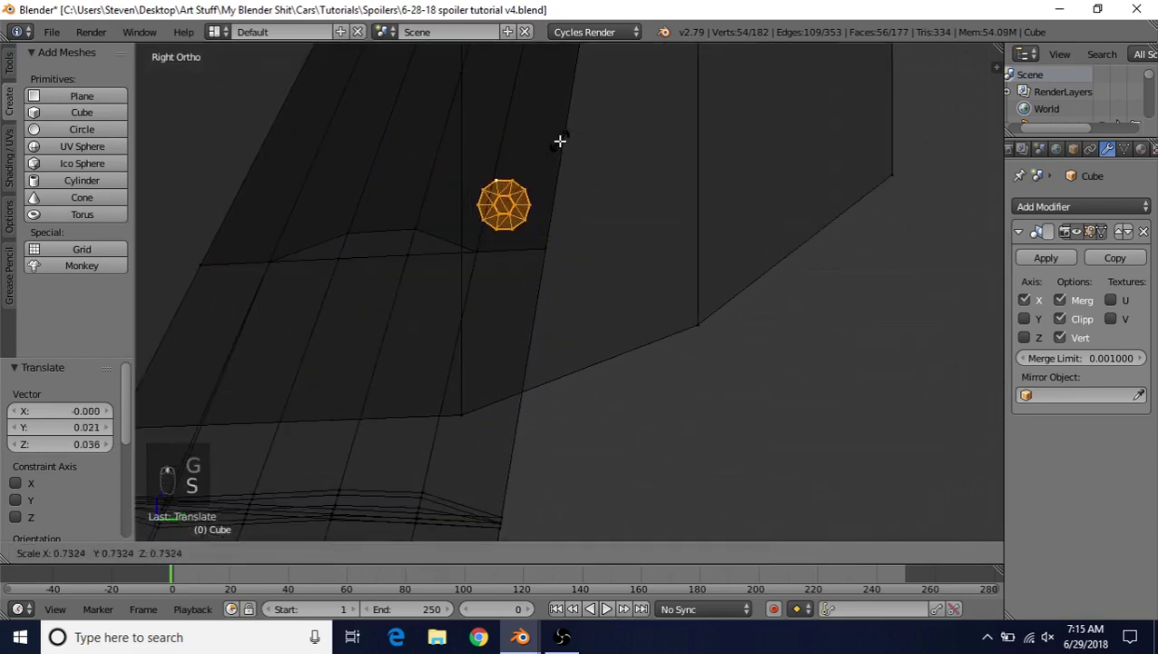
pyautogui.click(561, 140)
pyautogui.press('g')
pyautogui.rightClick(581, 150)
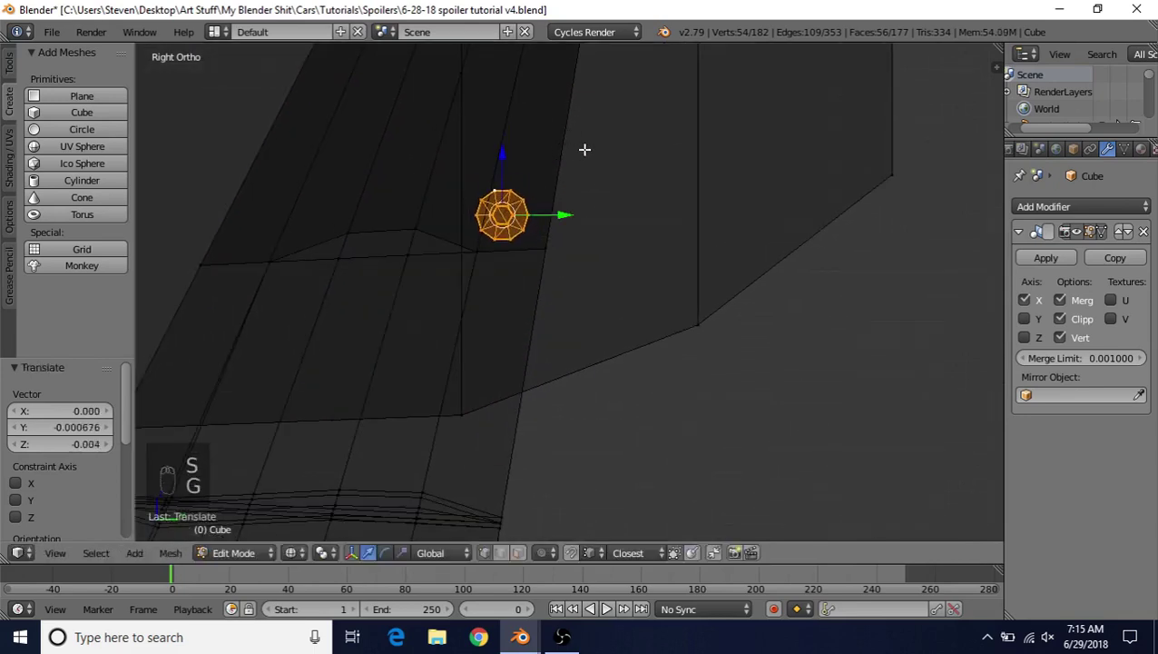
pyautogui.press('s')
pyautogui.click(593, 145)
pyautogui.press('g')
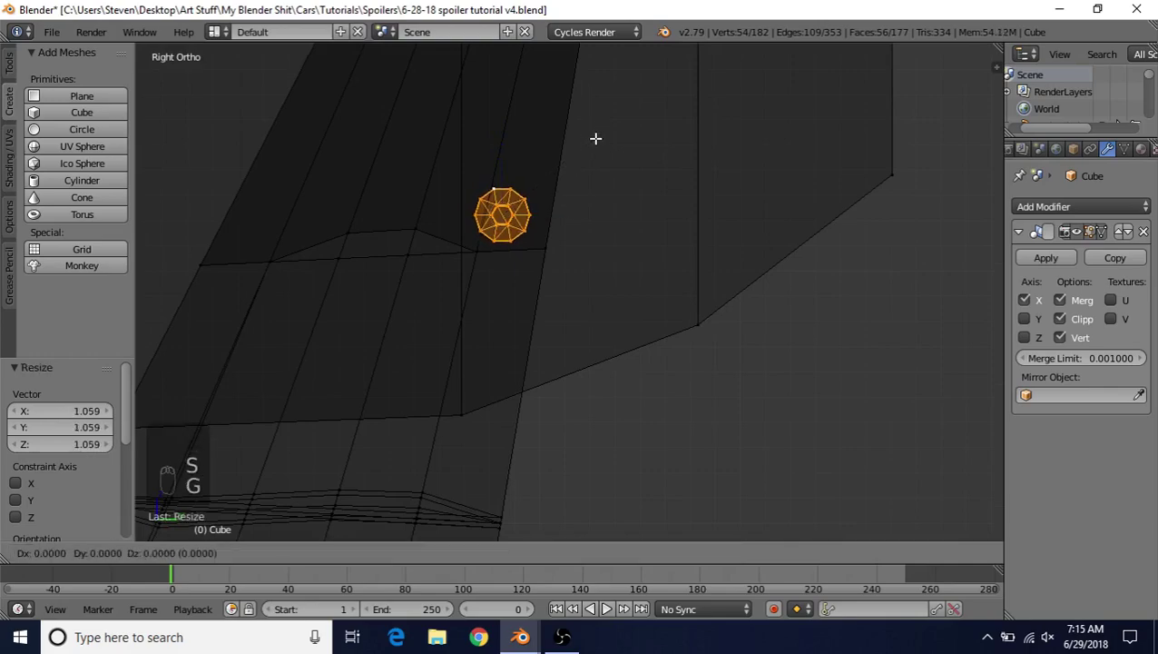
pyautogui.click(597, 136)
# Step: Move the bolt head about -2.321 along X towards the central spoiler supports
pyautogui.scroll(-4, 455, 256)
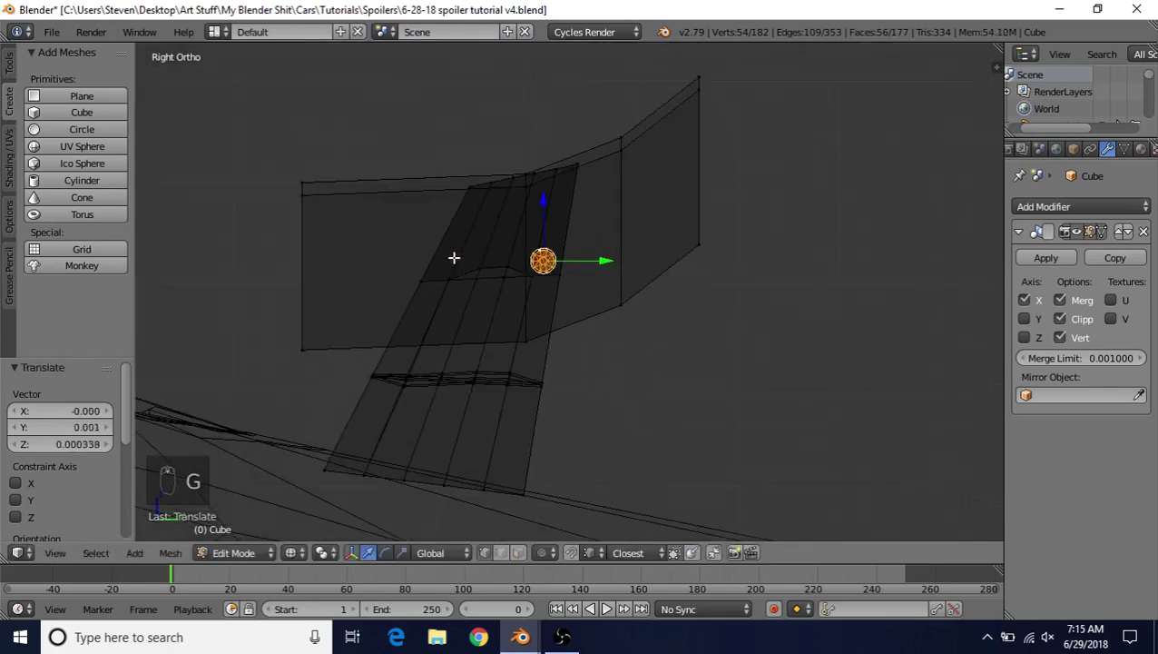
pyautogui.moveTo(543, 248); pyautogui.dragTo(557, 285, button='middle')
pyautogui.press('z')
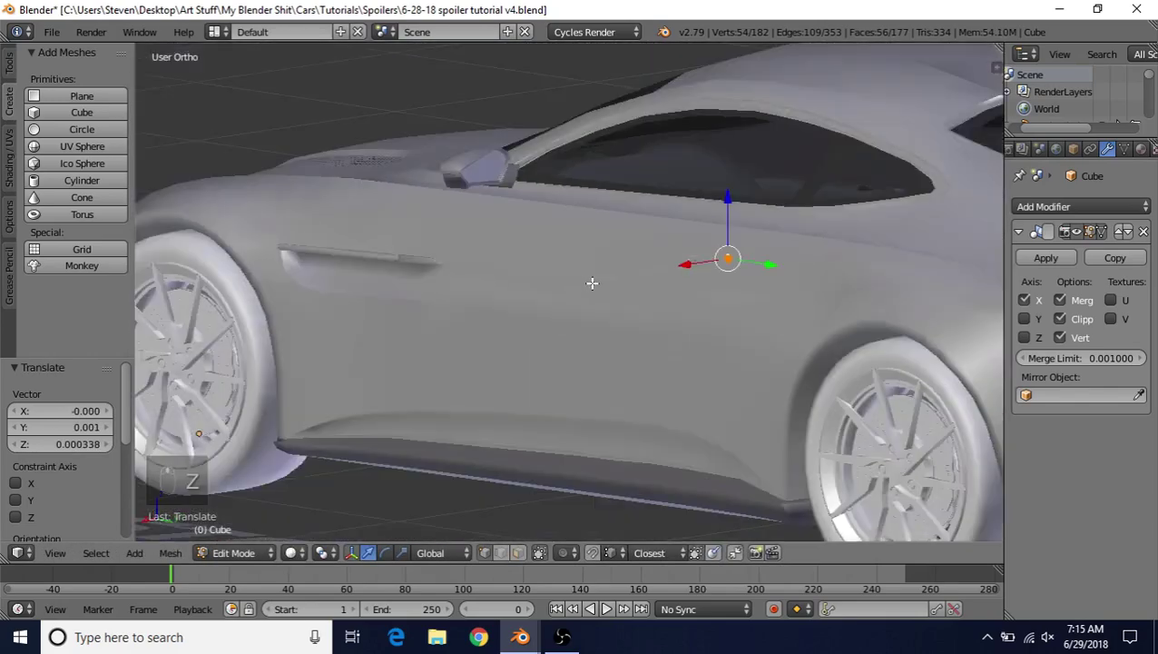
pyautogui.scroll(-3, 591, 280)
pyautogui.moveTo(735, 277)
pyautogui.mouseDown(button='middle')
pyautogui.moveTo(482, 252)
pyautogui.moveTo(325, 254)
pyautogui.mouseUp(button='middle')
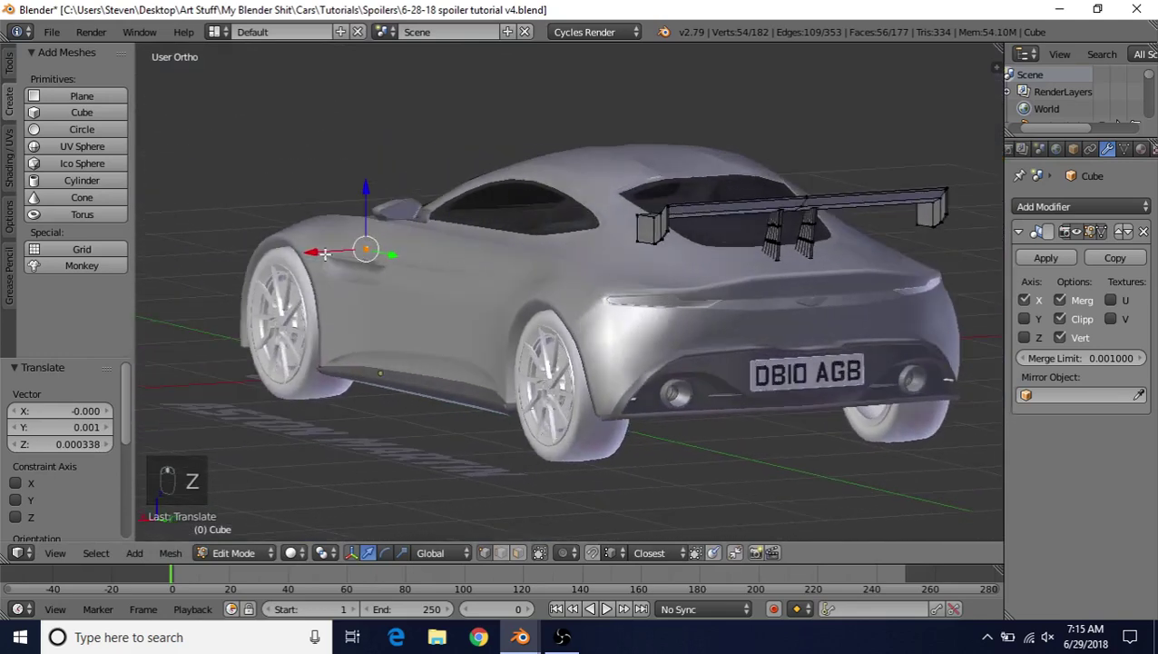
pyautogui.press('g')
pyautogui.press('x')
pyautogui.click(660, 245)
# Step: Move the bolt head a further -0.503 or so along X until it sits against the support's outer face
pyautogui.moveTo(783, 260); pyautogui.dragTo(768, 263, button='middle')
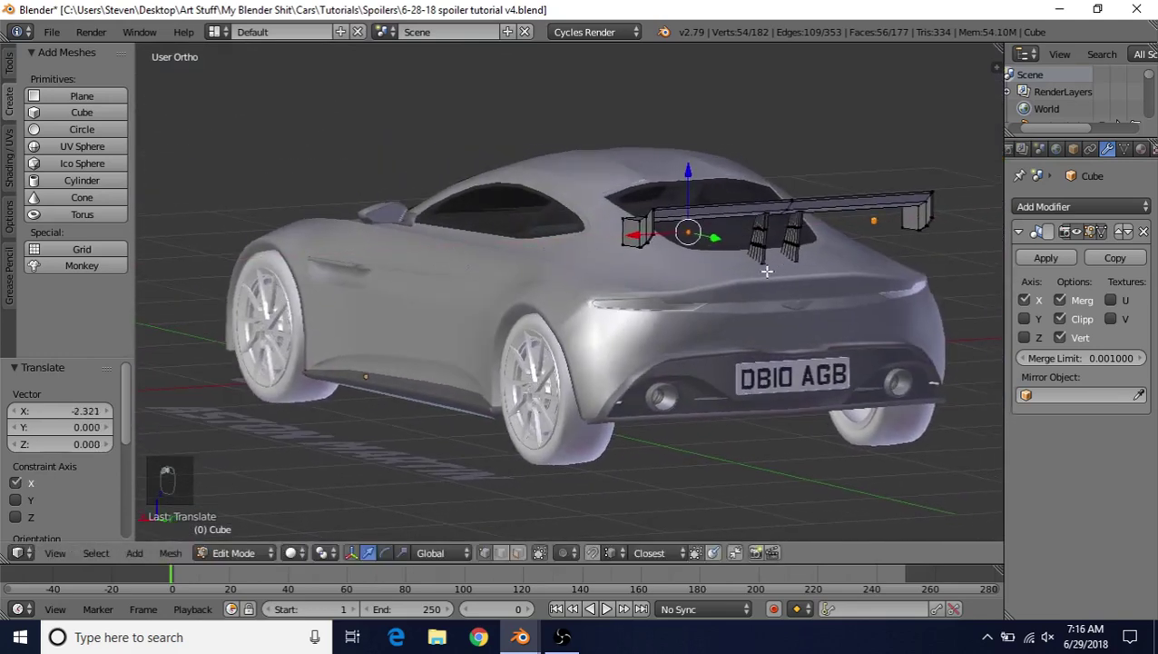
pyautogui.scroll(10, 768, 243)
pyautogui.press('g')
pyautogui.press('x')
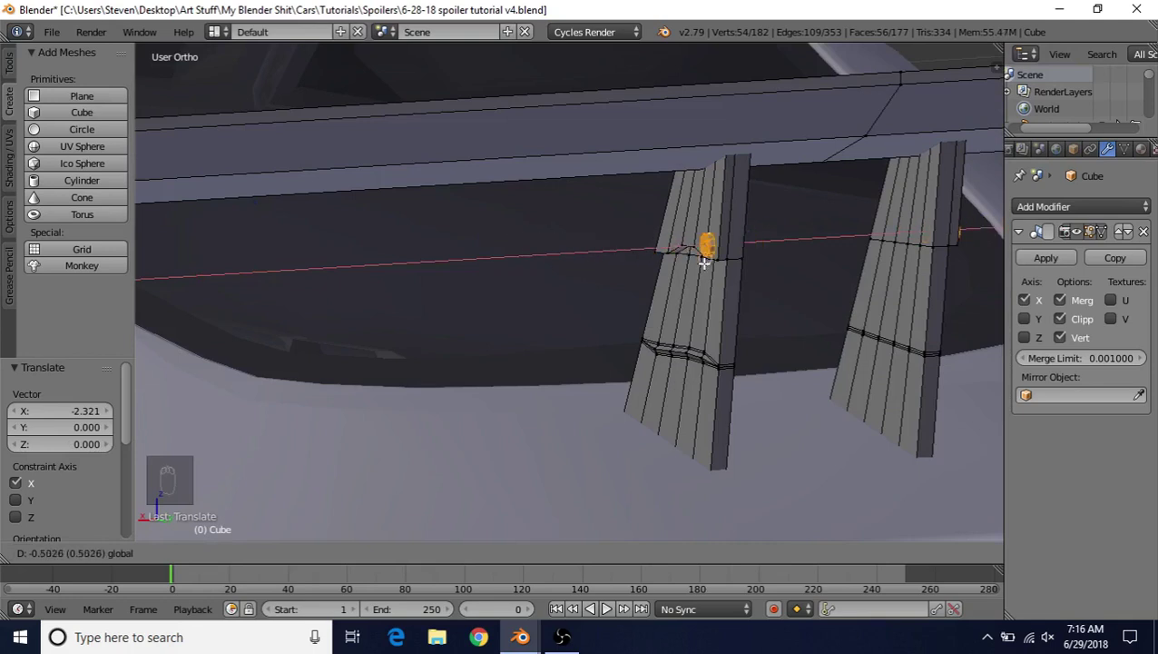
pyautogui.click(704, 263)
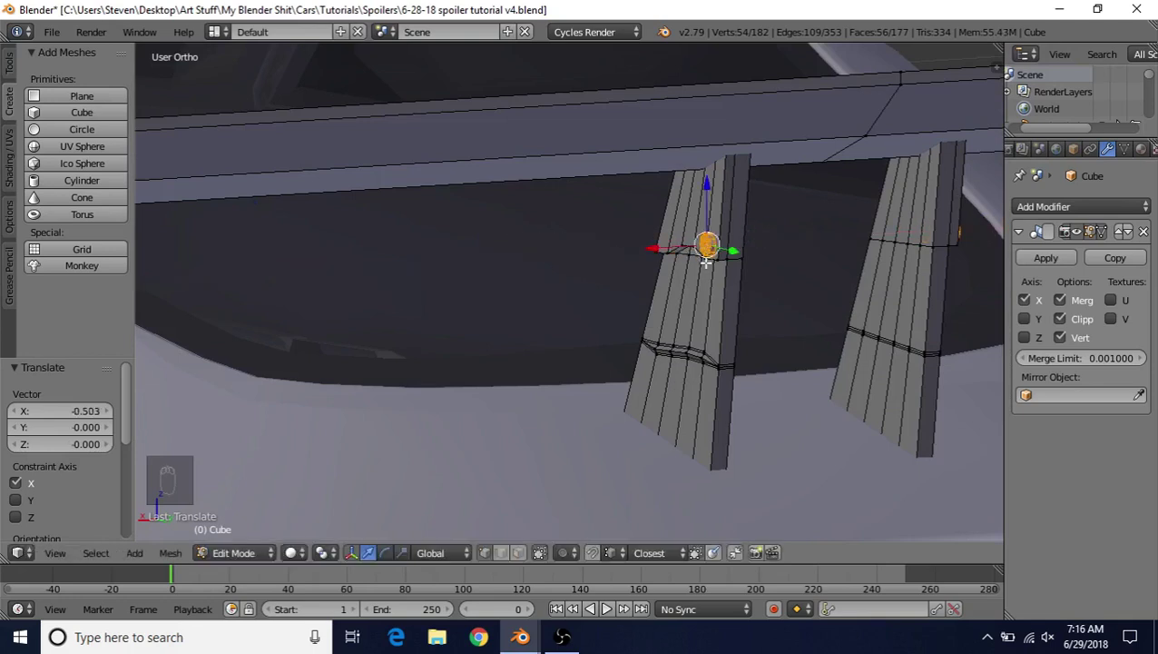
# Step: Examine in Object Mode how the bolt head sits on the support's outer face
pyautogui.scroll(4, 605, 298)
pyautogui.keyDown('shift'); pyautogui.moveTo(685, 277); pyautogui.dragTo(647, 284, button='middle'); pyautogui.keyUp('shift')
pyautogui.press('Tab')
pyautogui.press('Tab')
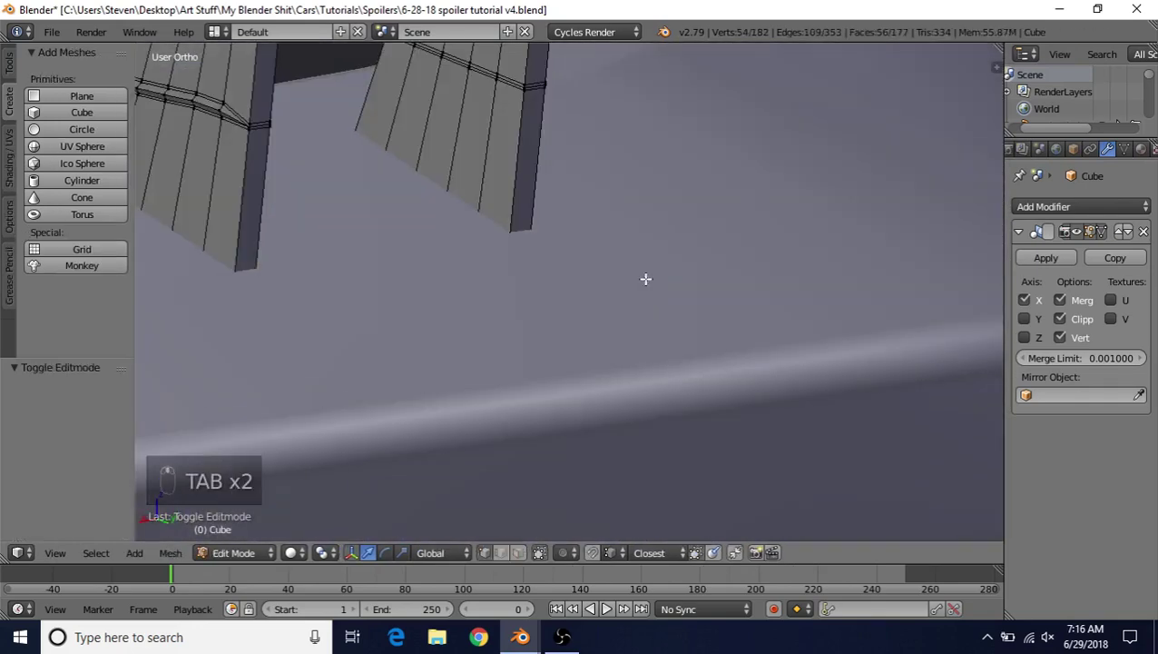
pyautogui.press('Tab')
pyautogui.press('KP_Decimal')
pyautogui.scroll(-6, 641, 305)
pyautogui.press('Tab')
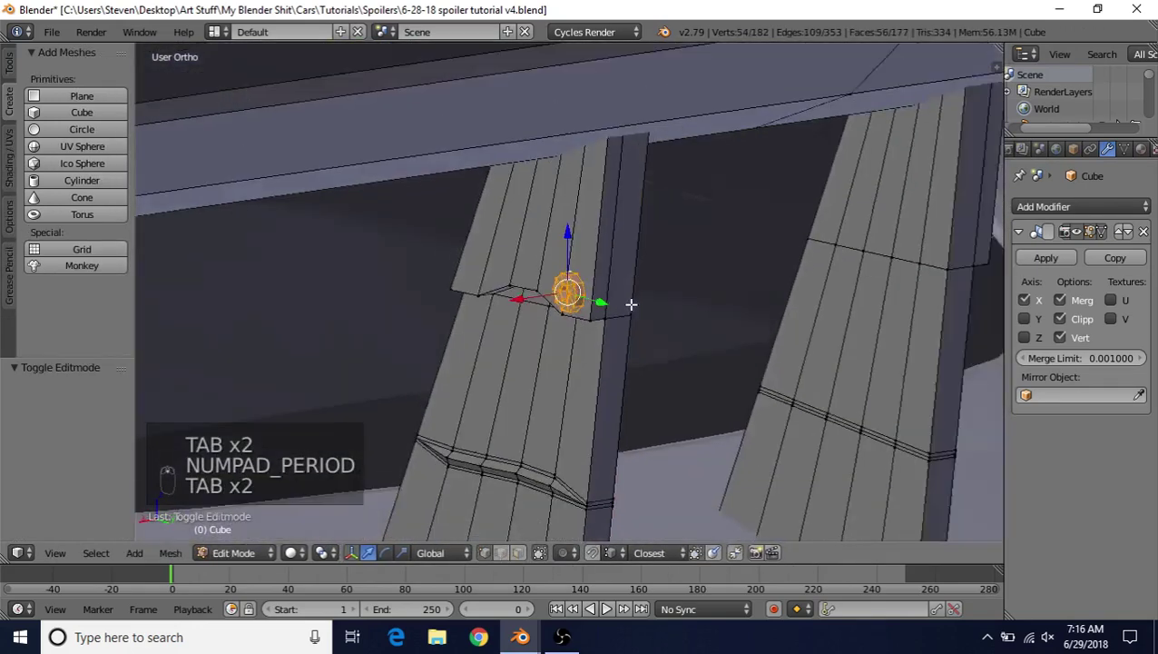
pyautogui.scroll(5, 621, 283)
pyautogui.press('Tab')
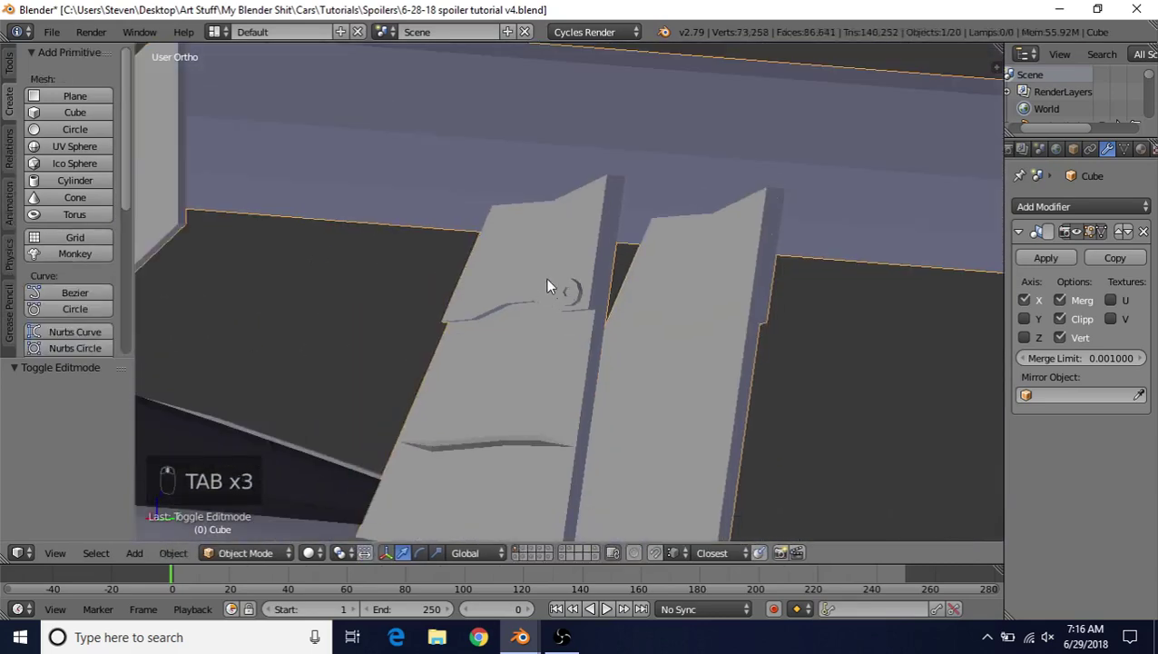
pyautogui.moveTo(546, 287); pyautogui.dragTo(431, 300, button='middle')
pyautogui.press('Tab')
# Step: Duplicate the bolt head and move the copy about -0.094 along Y and -0.003 along Z, near the support's front edge
pyautogui.scroll(4, 588, 354)
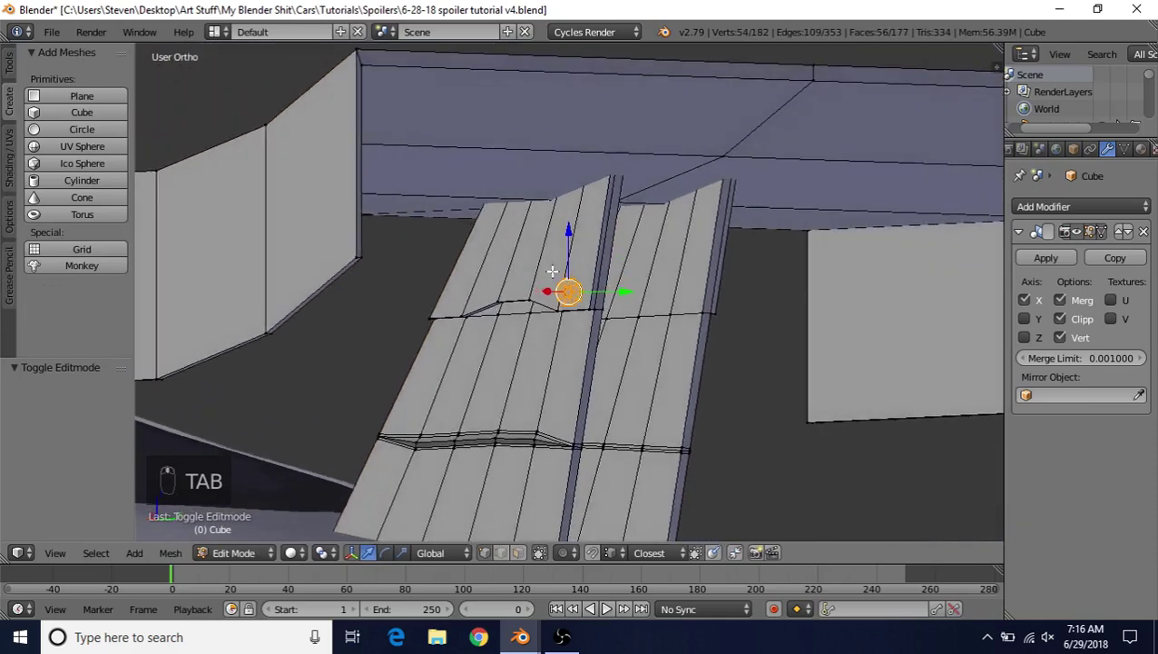
pyautogui.keyDown('shift'); pyautogui.moveTo(527, 316); pyautogui.dragTo(621, 250, button='middle'); pyautogui.keyUp('shift')
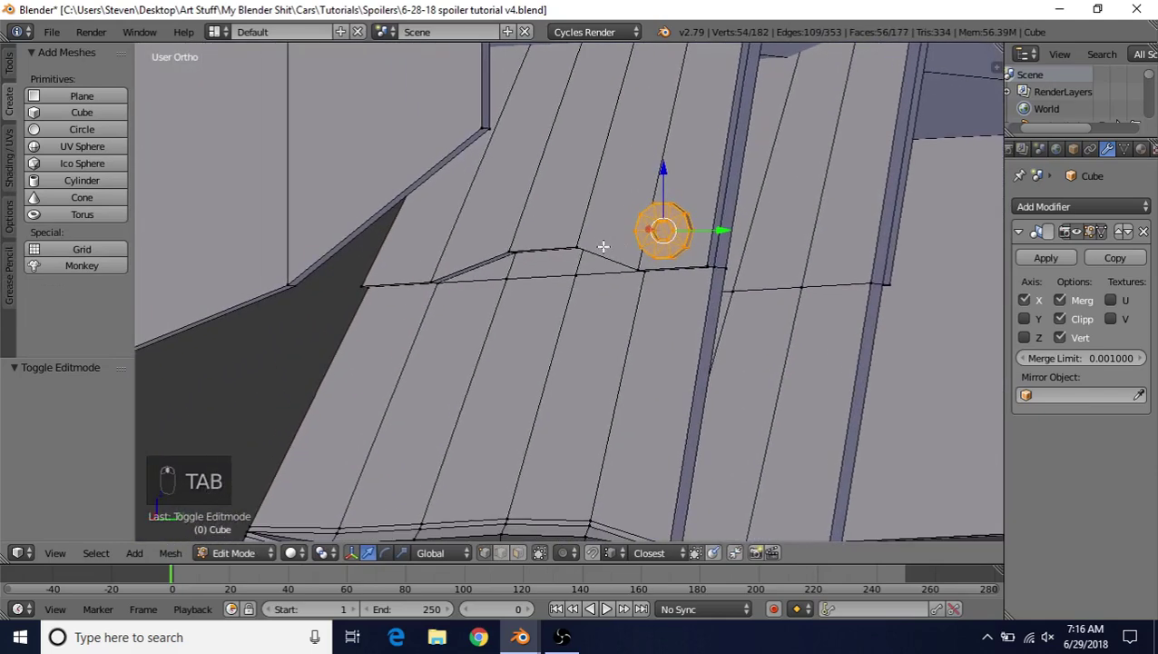
pyautogui.hotkey('shift', 'd')
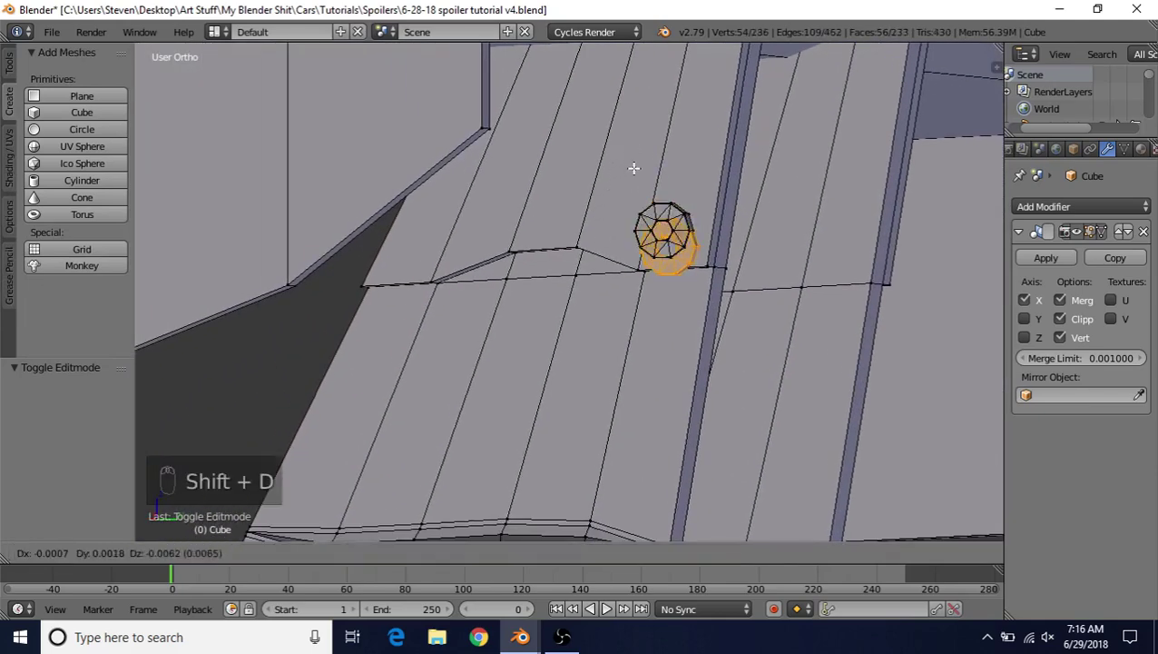
pyautogui.rightClick(638, 179)
pyautogui.moveTo(738, 227); pyautogui.dragTo(494, 234)
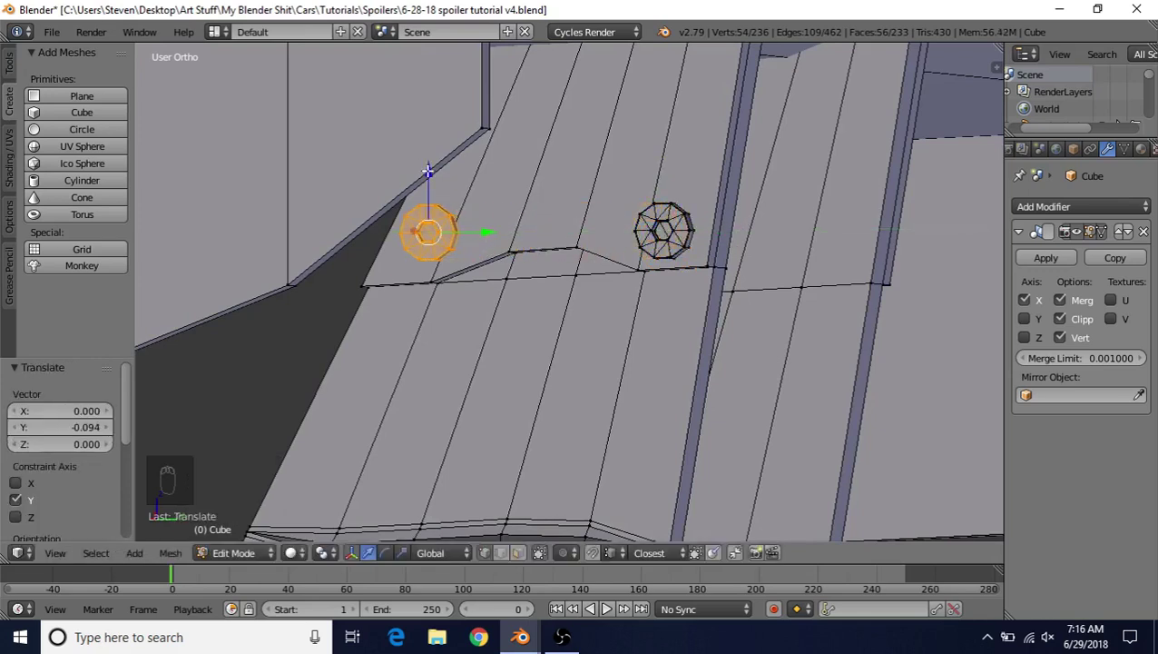
pyautogui.moveTo(427, 171); pyautogui.dragTo(503, 192)
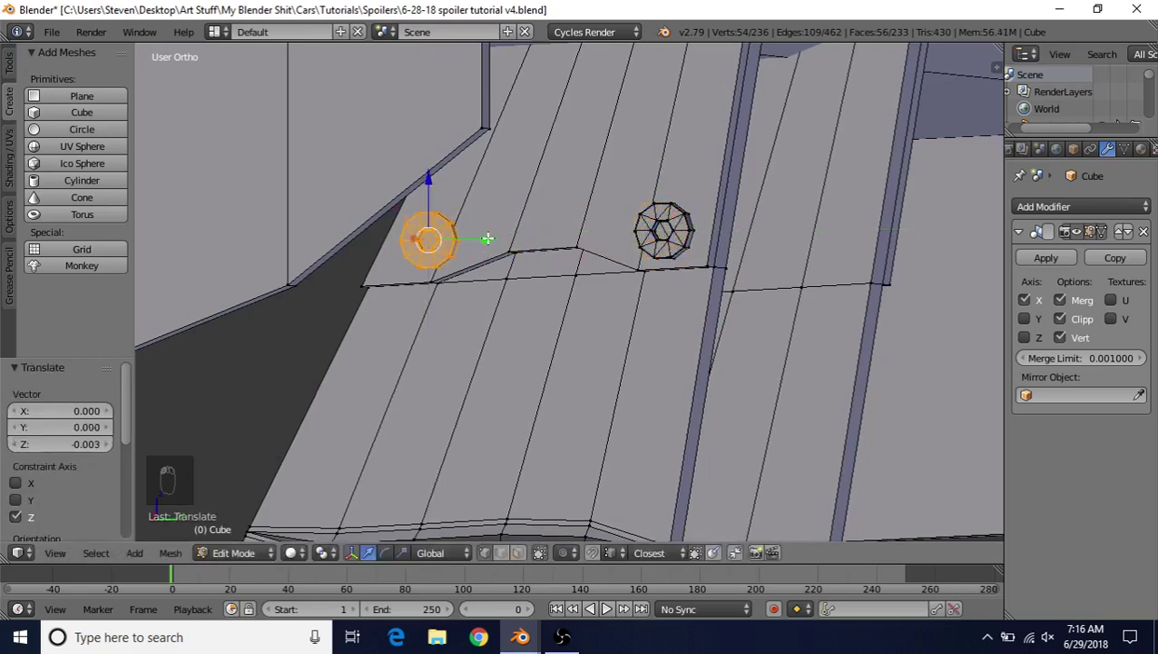
pyautogui.moveTo(487, 238); pyautogui.dragTo(484, 241)
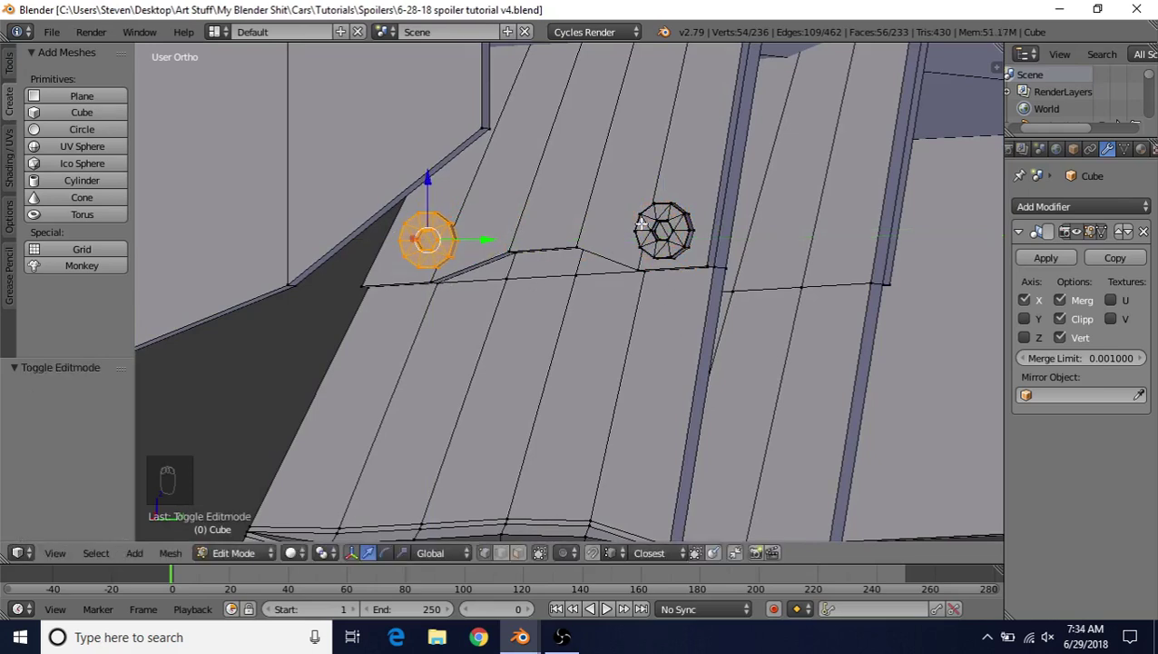
# Step: Select both complete bolt heads through their linked geometry and hide them
pyautogui.keyDown('shift'); pyautogui.rightClick(640, 223); pyautogui.keyUp('shift')
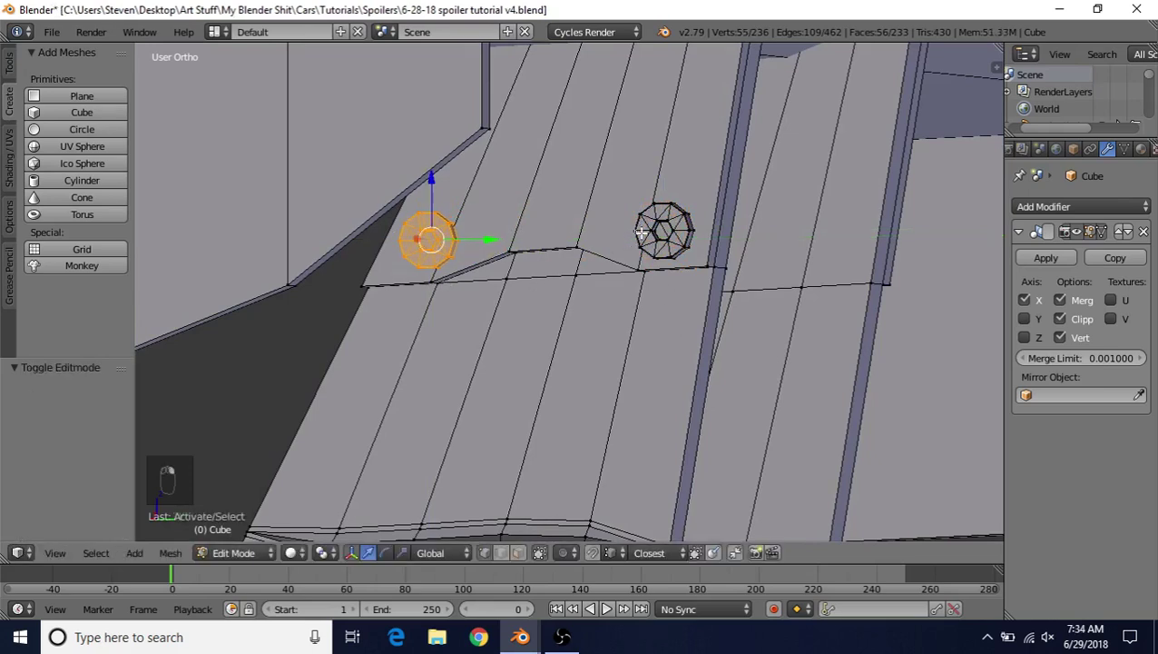
pyautogui.hotkey('ctrl', 'l')
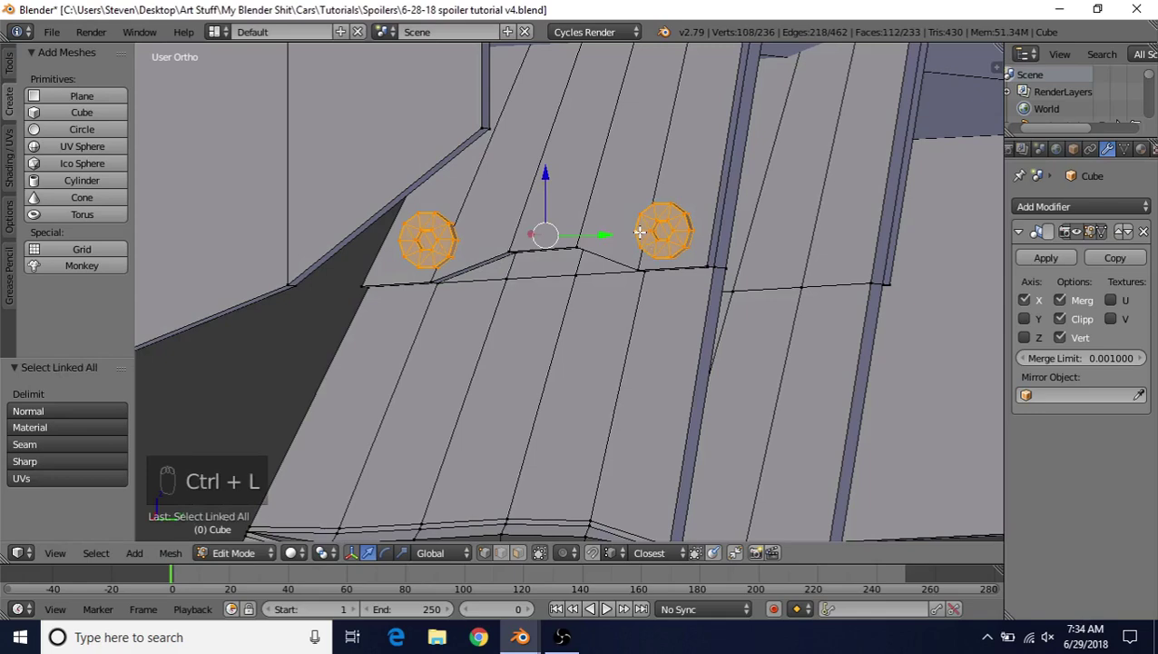
pyautogui.press('h')
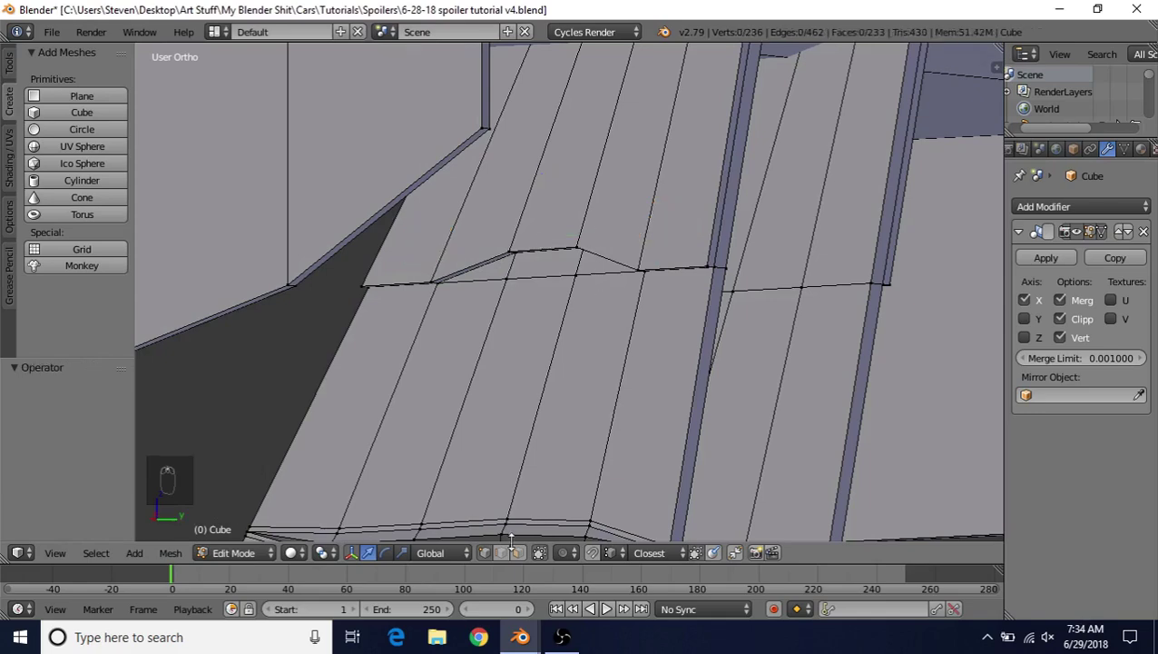
# Step: Select the spoiler's sharp edges using a sharpness of 30°
pyautogui.click(96, 552)
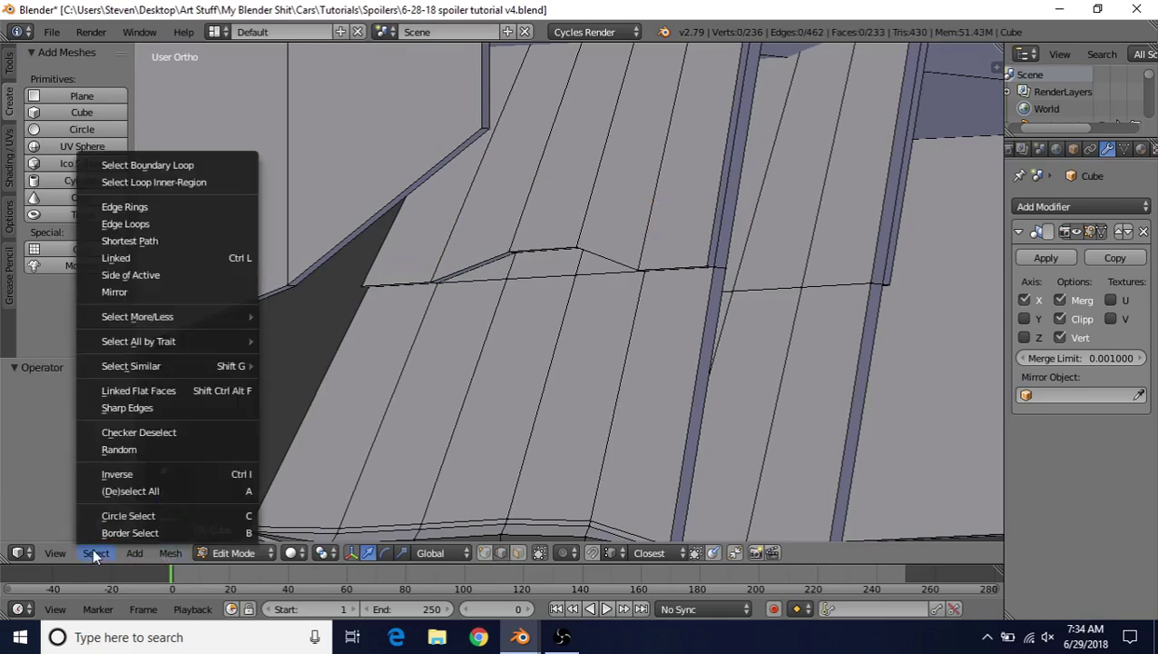
pyautogui.click(125, 407)
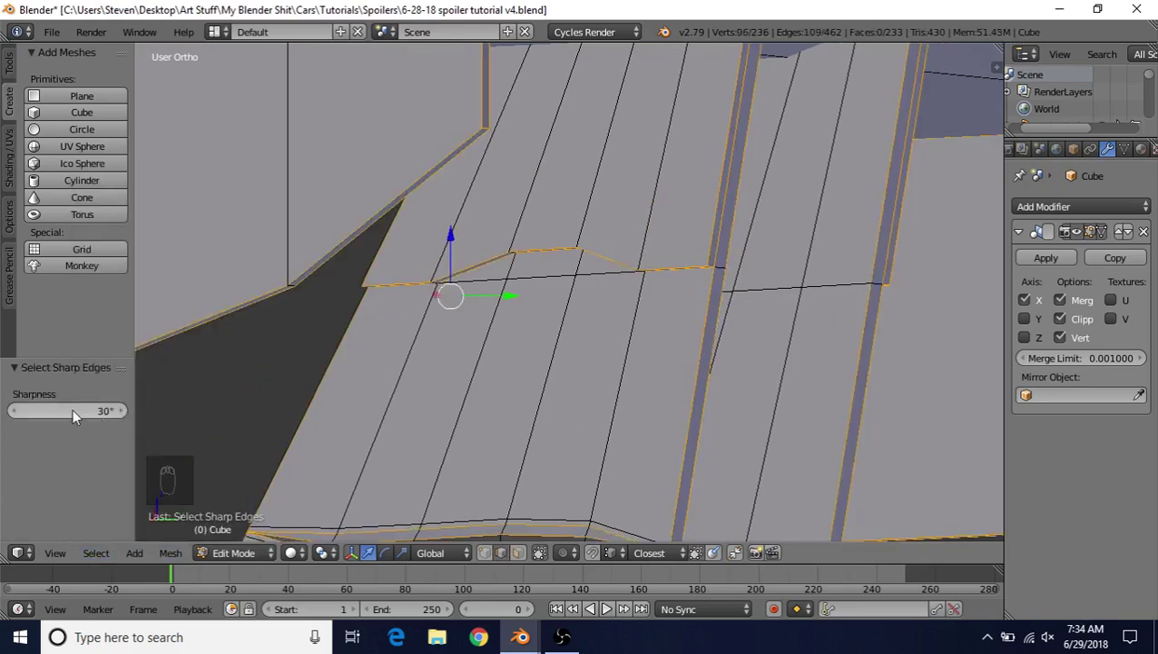
pyautogui.scroll(-4, 556, 373)
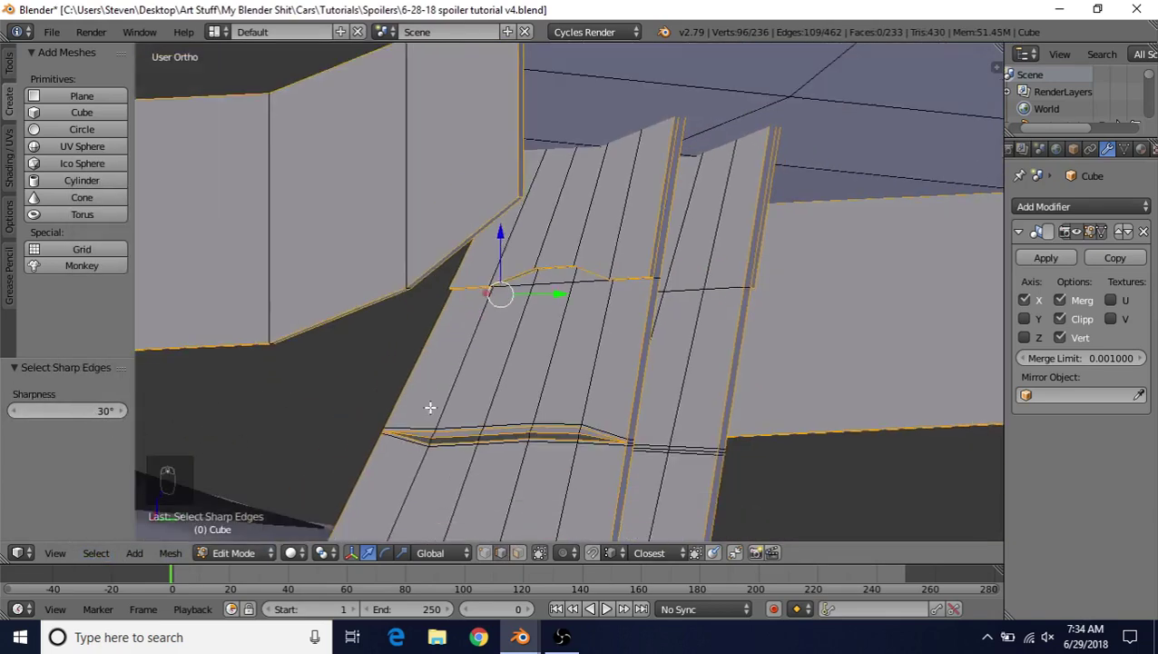
# Step: Remove the short edge at the lower inner corner of each end plate from the sharp-edge selection
pyautogui.keyDown('shift'); pyautogui.moveTo(502, 209); pyautogui.dragTo(613, 243, button='middle'); pyautogui.keyUp('shift')
pyautogui.scroll(3, 602, 241)
pyautogui.keyDown('shift'); pyautogui.rightClick(381, 225); pyautogui.keyUp('shift')
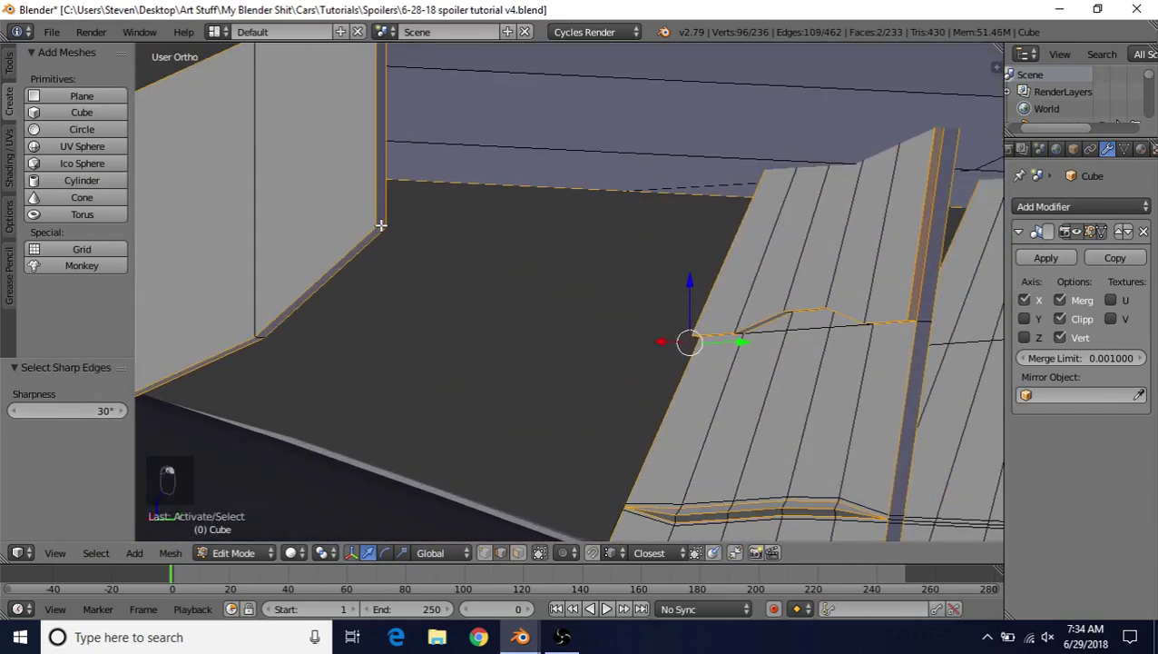
pyautogui.moveTo(380, 225); pyautogui.dragTo(380, 229, button='middle')
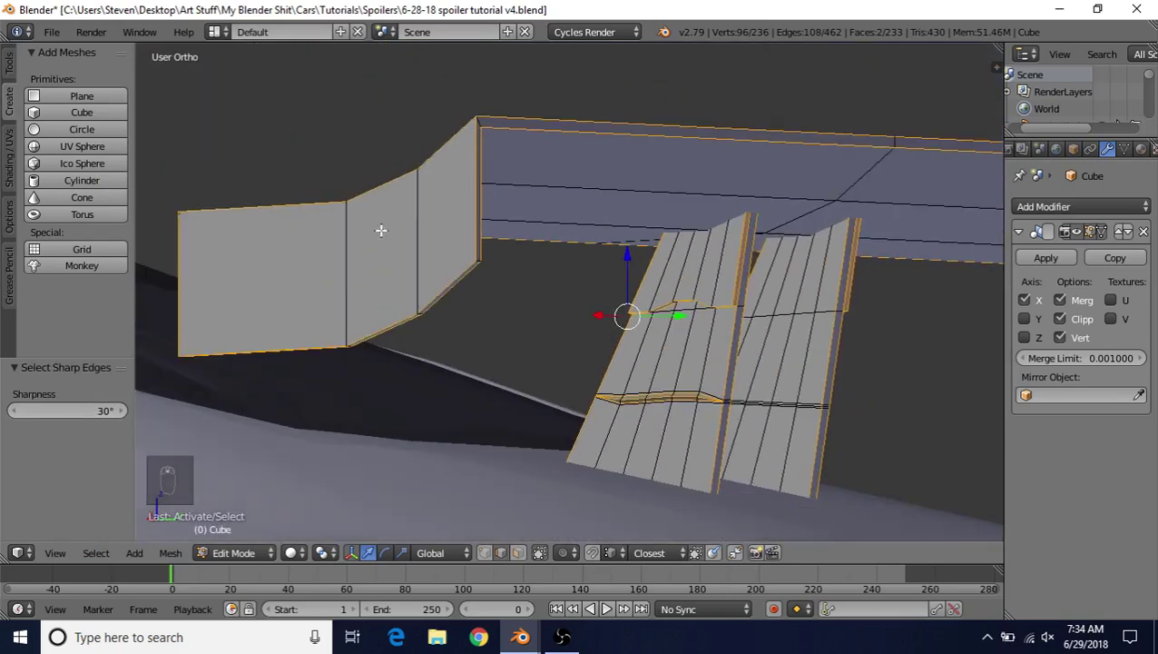
pyautogui.scroll(-1, 476, 279)
pyautogui.moveTo(440, 309); pyautogui.dragTo(644, 303, button='middle')
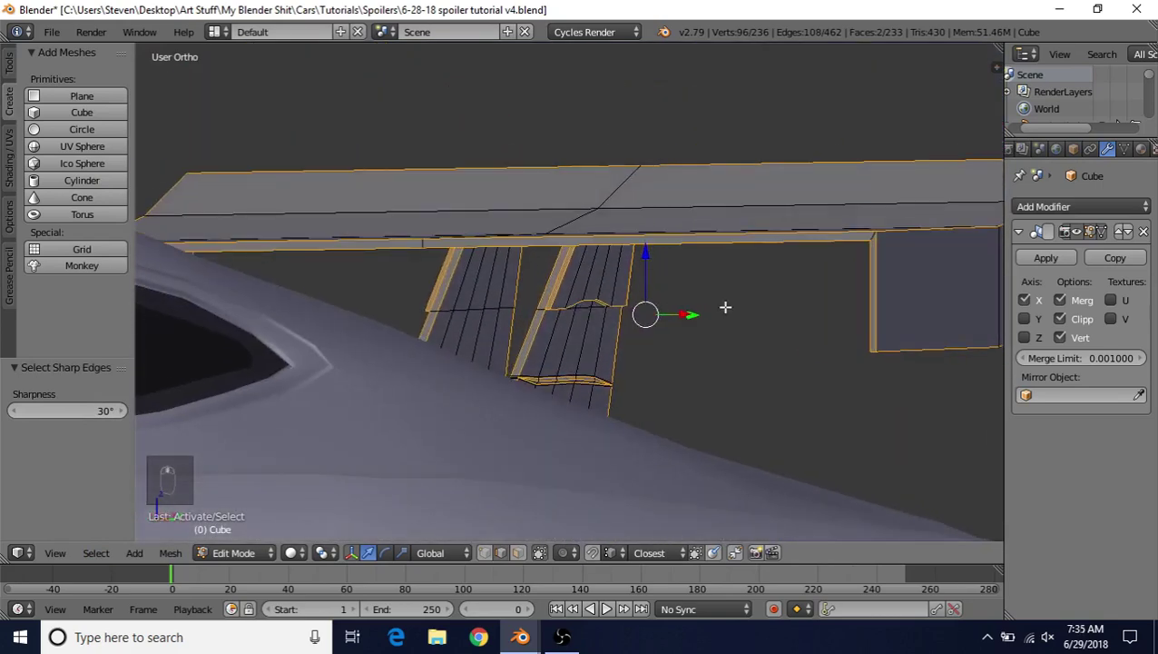
pyautogui.keyDown('shift'); pyautogui.moveTo(785, 332); pyautogui.dragTo(521, 305, button='middle'); pyautogui.keyUp('shift')
pyautogui.scroll(6, 521, 306)
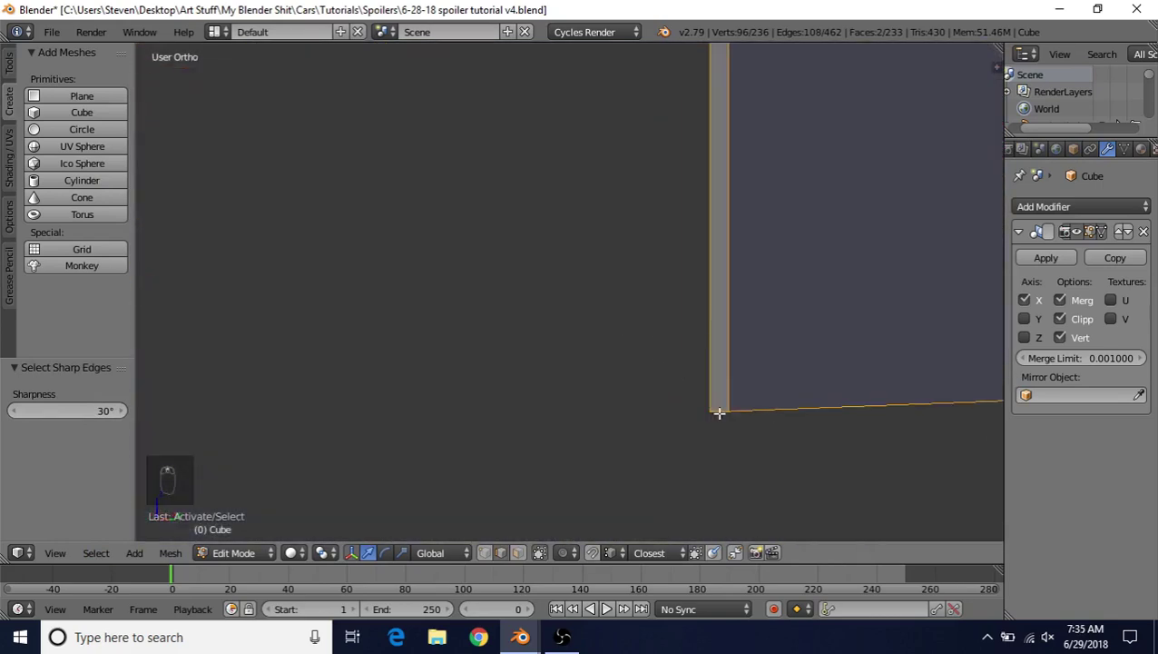
pyautogui.moveTo(580, 388); pyautogui.dragTo(488, 352, button='middle')
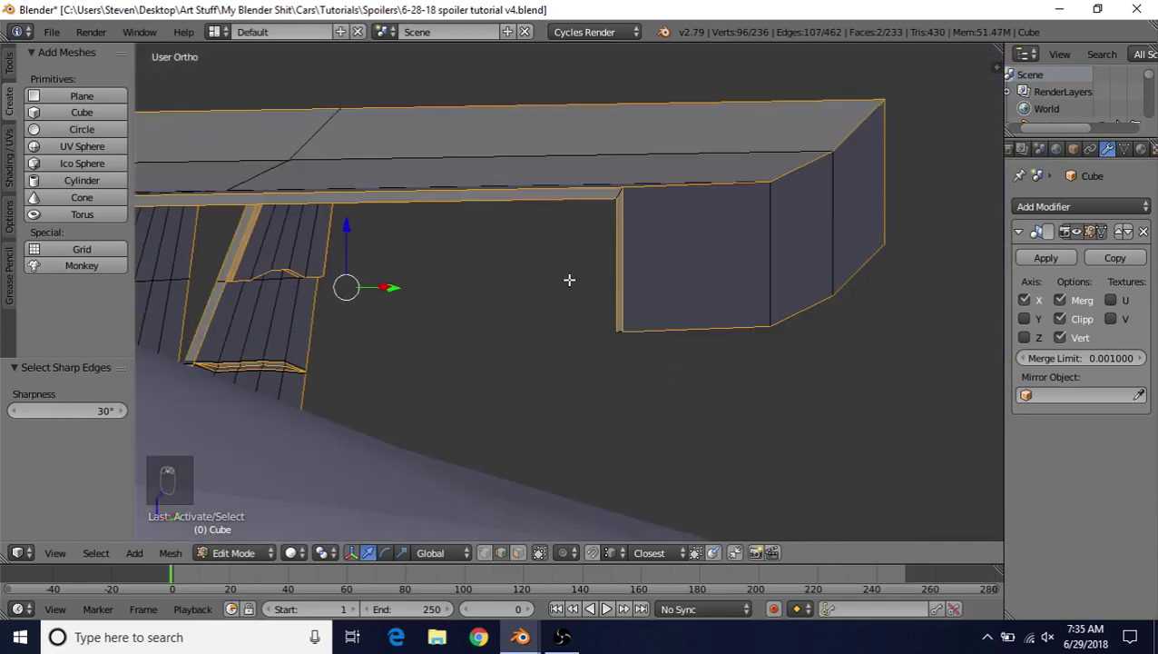
# Step: Circle-deselect the sharp edges along the recessed groove across the lower part of the support
pyautogui.moveTo(615, 341); pyautogui.dragTo(461, 301, button='middle')
pyautogui.scroll(3, 462, 301)
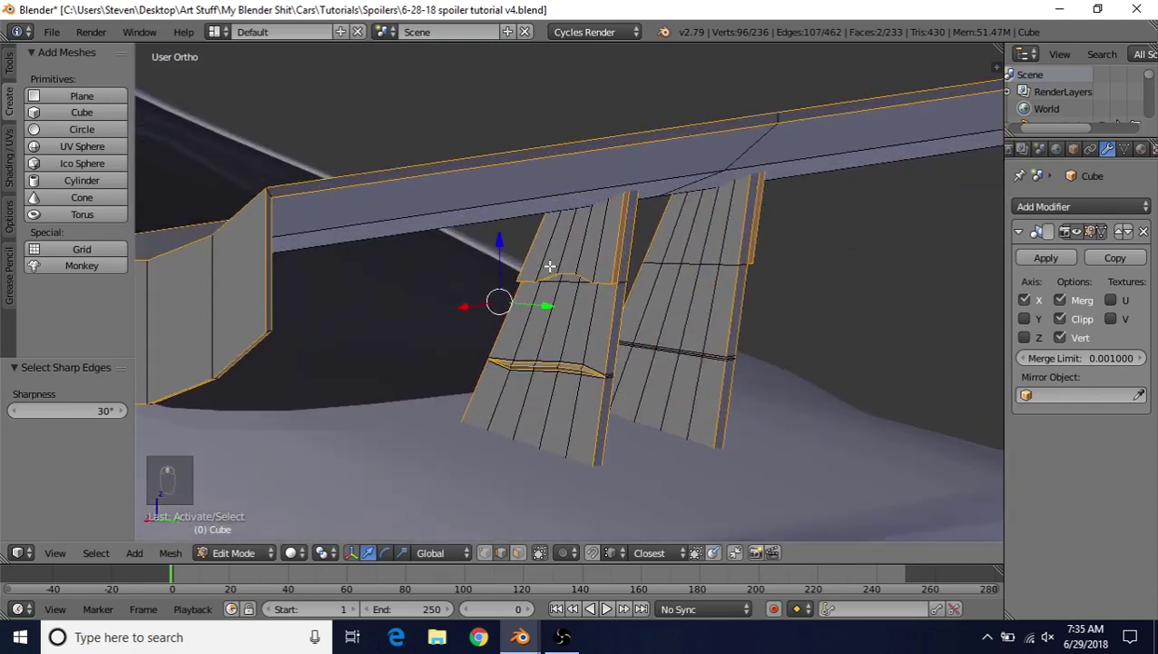
pyautogui.scroll(5, 549, 266)
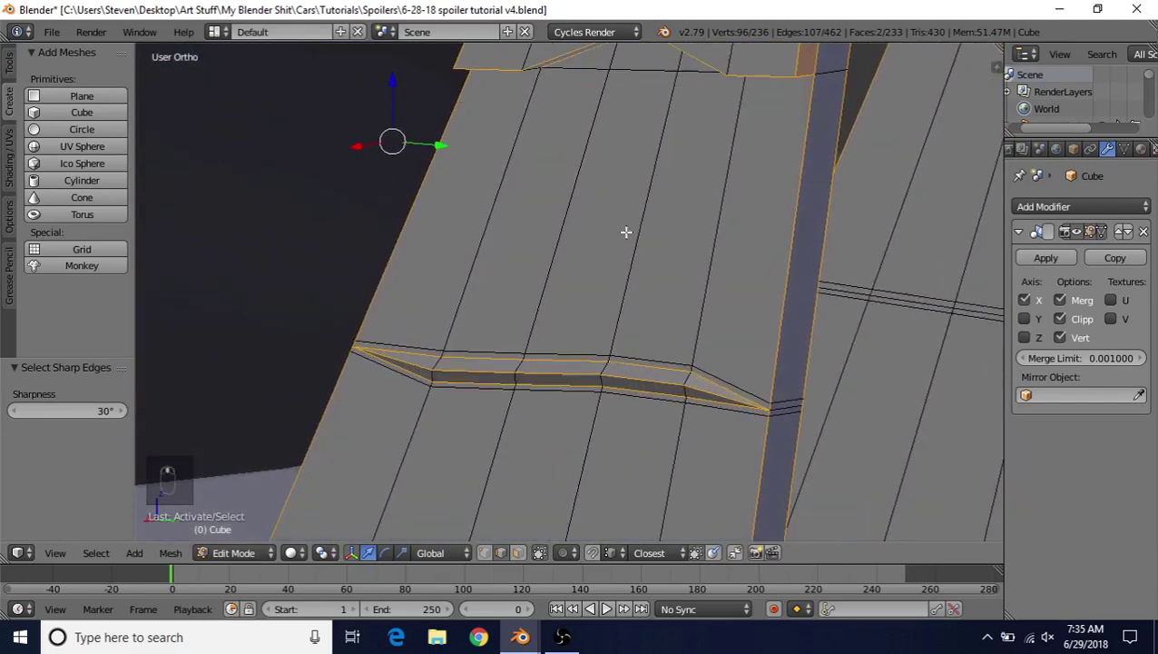
pyautogui.press('c')
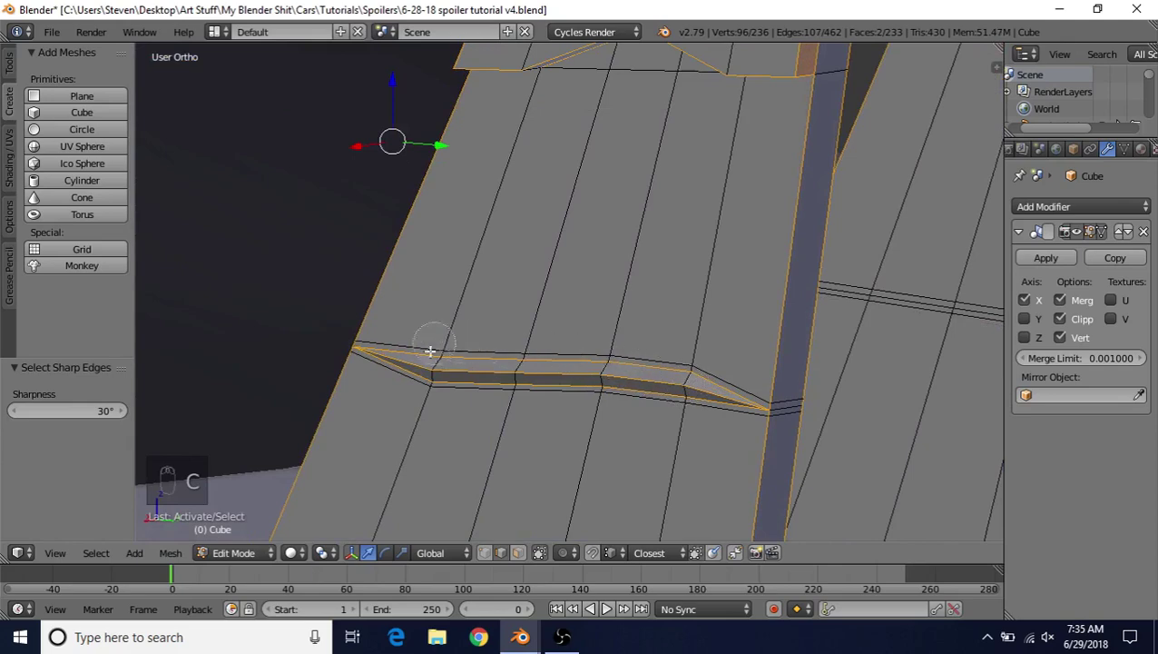
pyautogui.moveTo(402, 360); pyautogui.dragTo(703, 390, button='middle')
pyautogui.rightClick(589, 313)
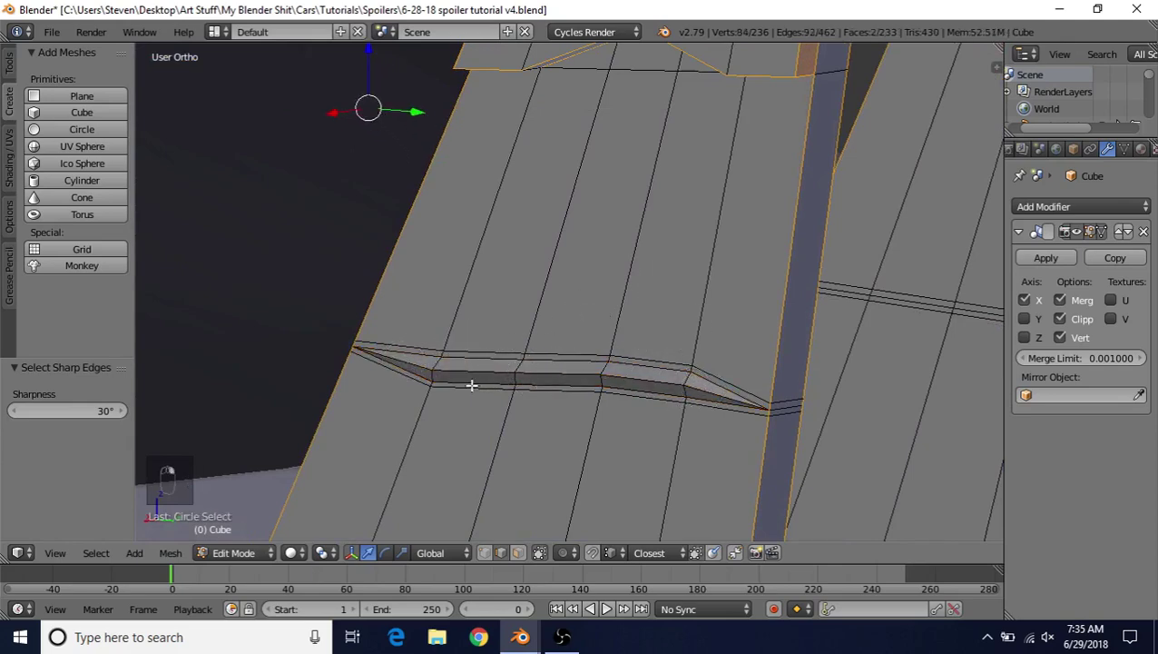
# Step: Bevel the selected sharp edges with 2 segments and an offset of about 0.002
pyautogui.scroll(-6, 470, 390)
pyautogui.keyDown('shift'); pyautogui.moveTo(509, 299); pyautogui.dragTo(475, 385, button='middle'); pyautogui.keyUp('shift')
pyautogui.scroll(3, 445, 306)
pyautogui.scroll(4, 475, 385)
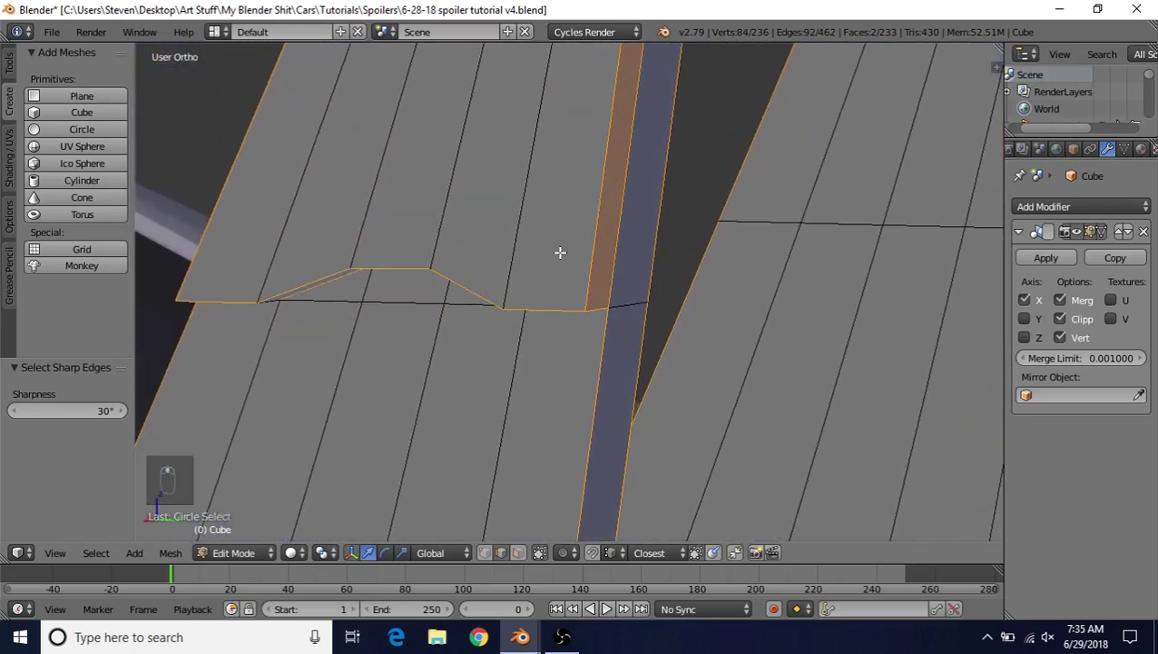
pyautogui.hotkey('ctrl', 'b')
pyautogui.scroll(1, 580, 205)
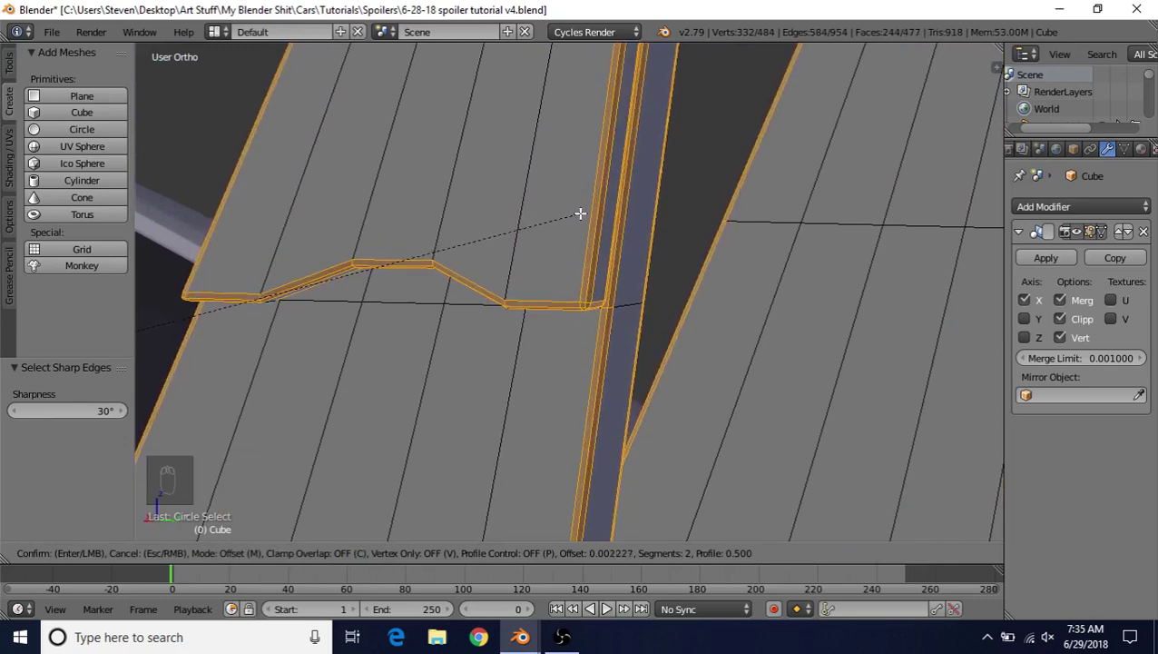
pyautogui.click(581, 213)
pyautogui.scroll(-7, 527, 333)
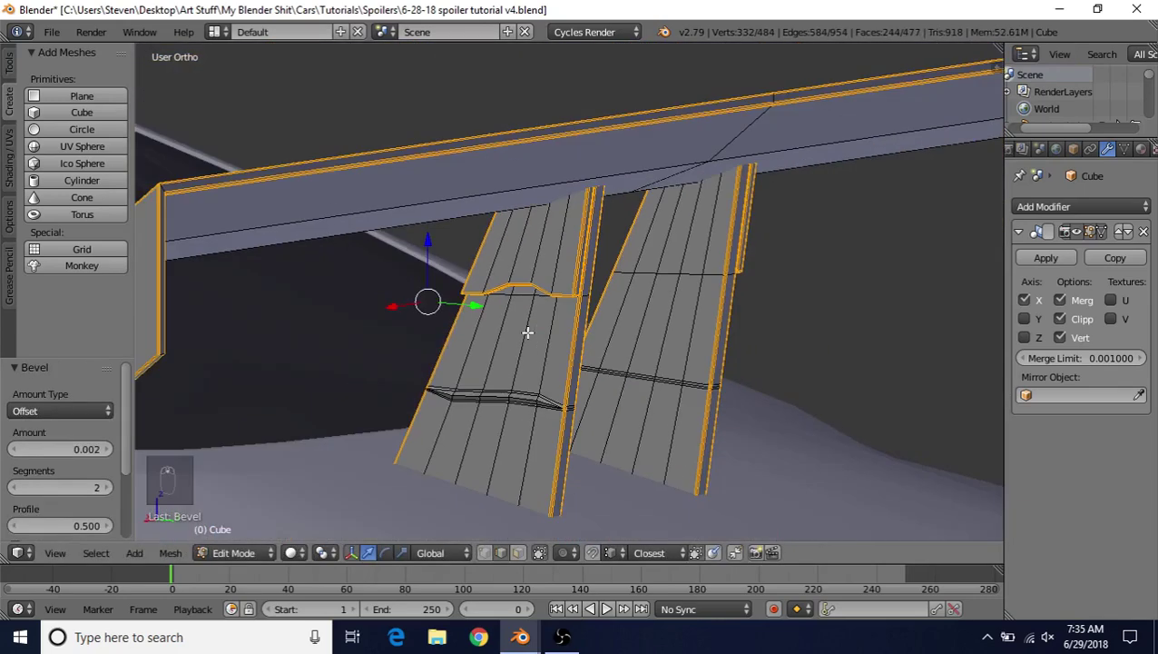
# Step: Set the spoiler to smooth shading in Object Mode and check how its surfaces shade
pyautogui.press('Tab')
pyautogui.moveTo(527, 339); pyautogui.dragTo(527, 323, button='middle')
pyautogui.click(11, 75)
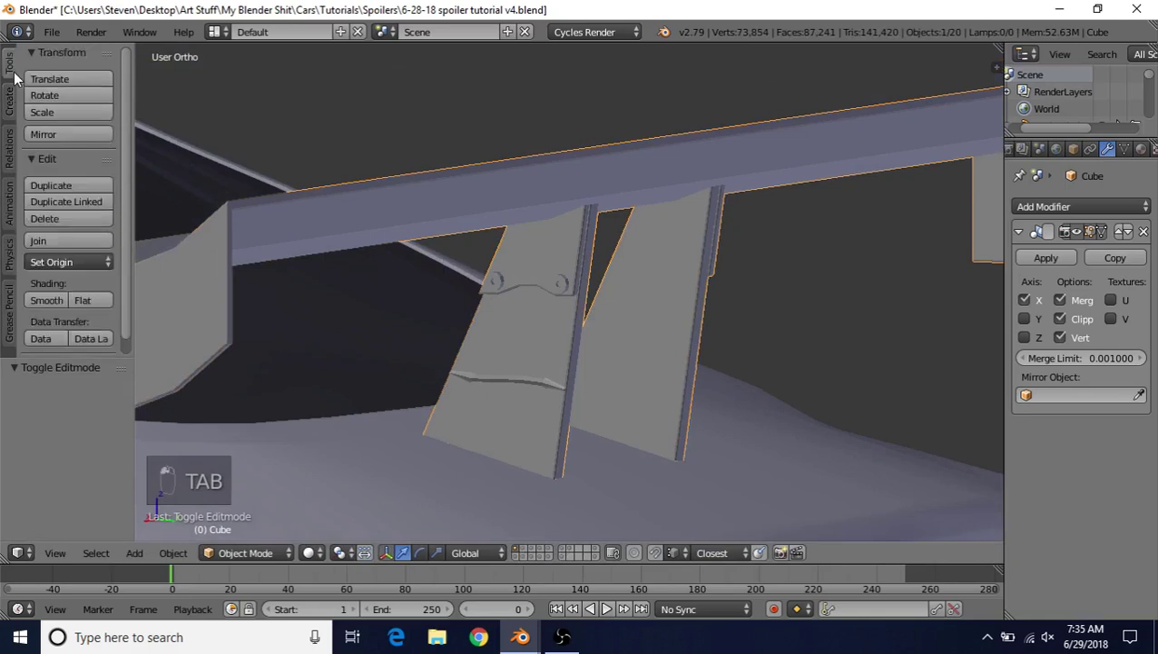
pyautogui.click(50, 301)
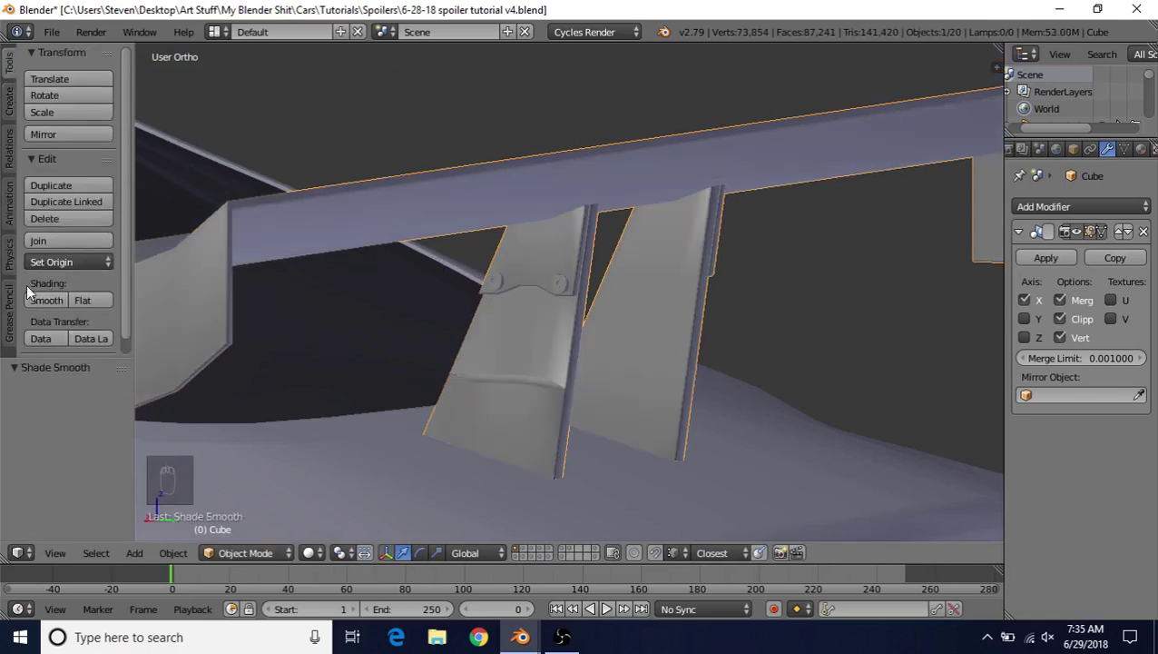
pyautogui.moveTo(519, 297); pyautogui.dragTo(556, 311, button='middle')
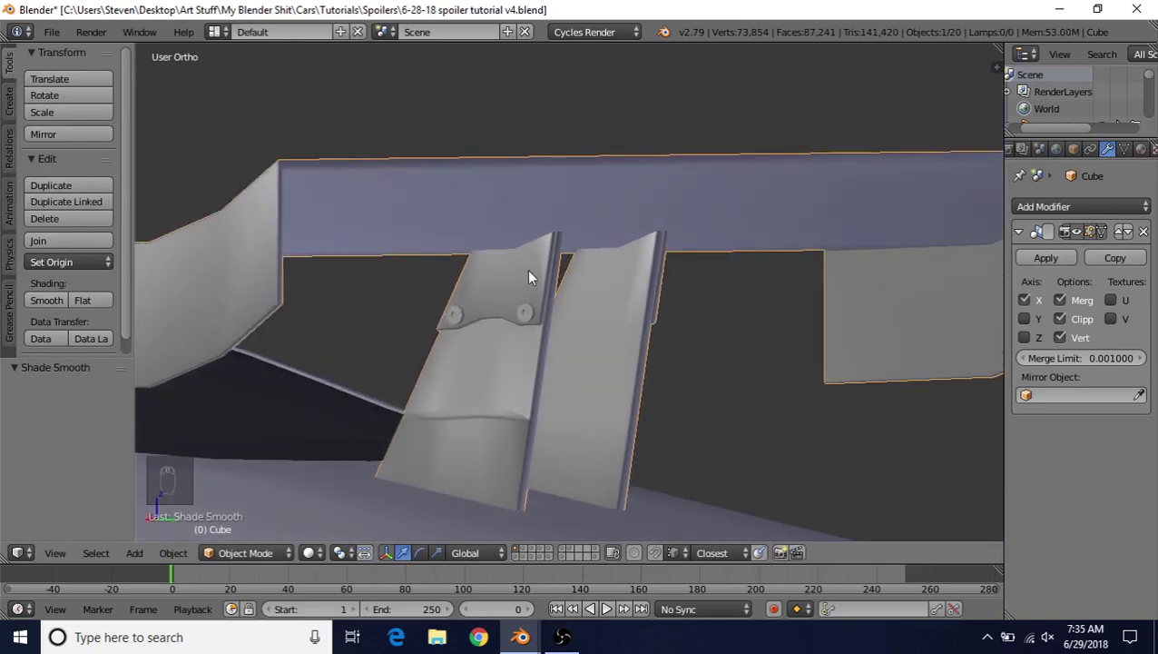
# Step: Add a loop cut across the support's raised upper plate and slide it close to the wavy lower edge
pyautogui.keyDown('shift'); pyautogui.moveTo(620, 305); pyautogui.dragTo(667, 305, button='middle'); pyautogui.keyUp('shift')
pyautogui.scroll(5, 667, 305)
pyautogui.press('Tab')
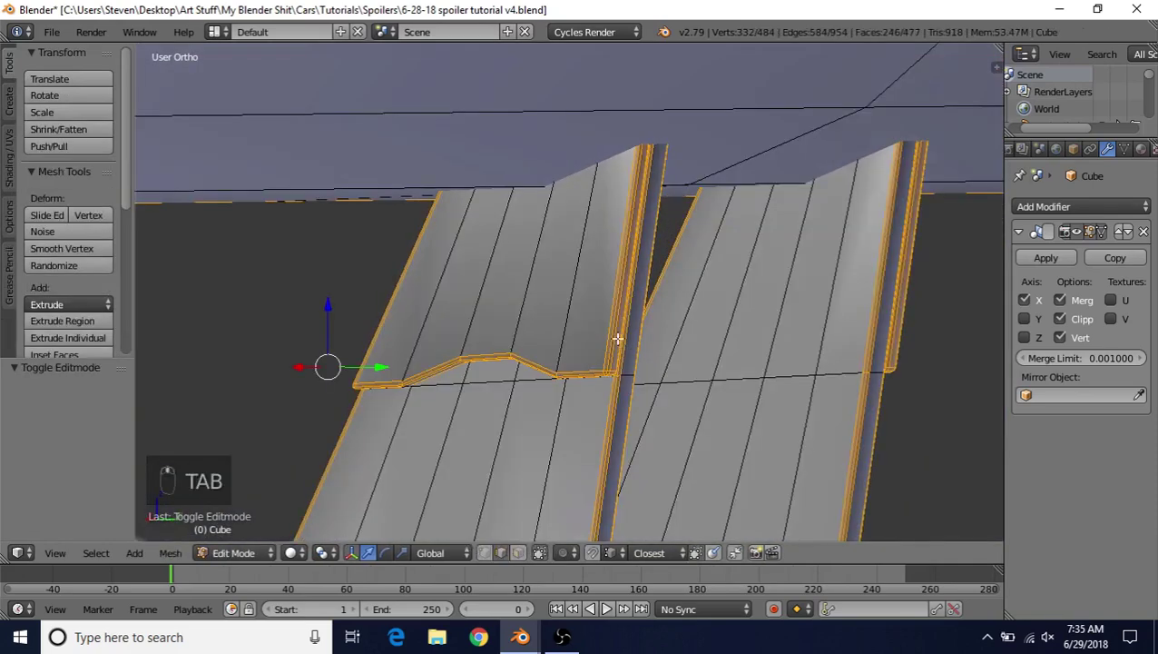
pyautogui.keyDown('shift'); pyautogui.moveTo(618, 338); pyautogui.dragTo(621, 311, button='middle'); pyautogui.keyUp('shift')
pyautogui.scroll(2, 617, 314)
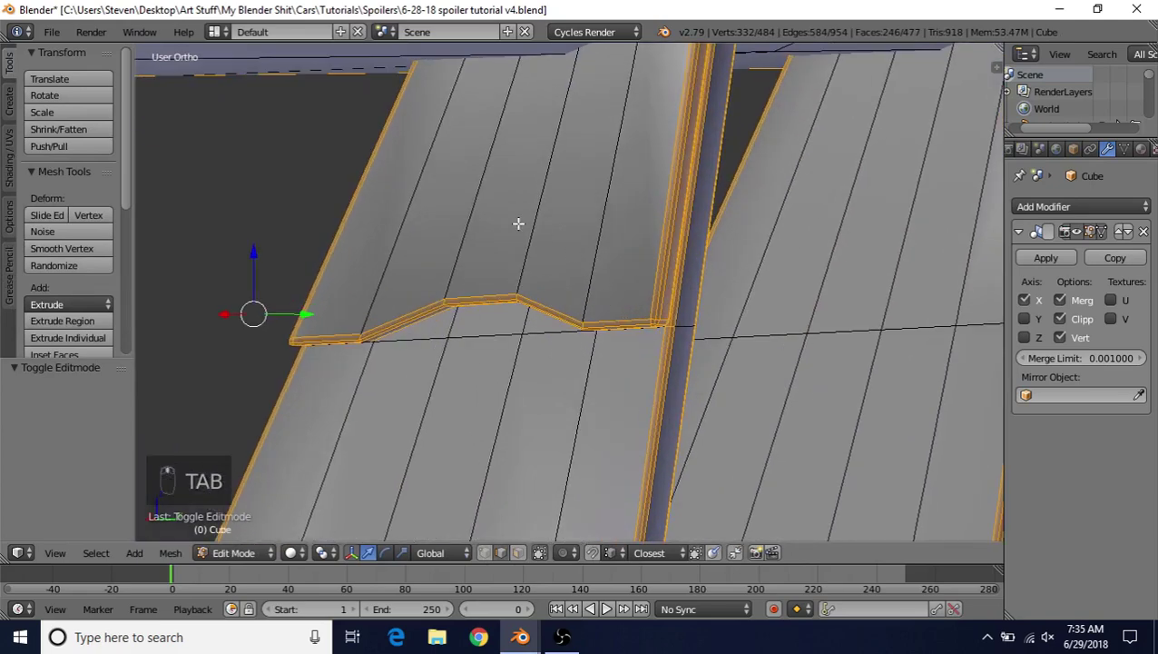
pyautogui.hotkey('ctrl', 'r')
pyautogui.click(459, 222)
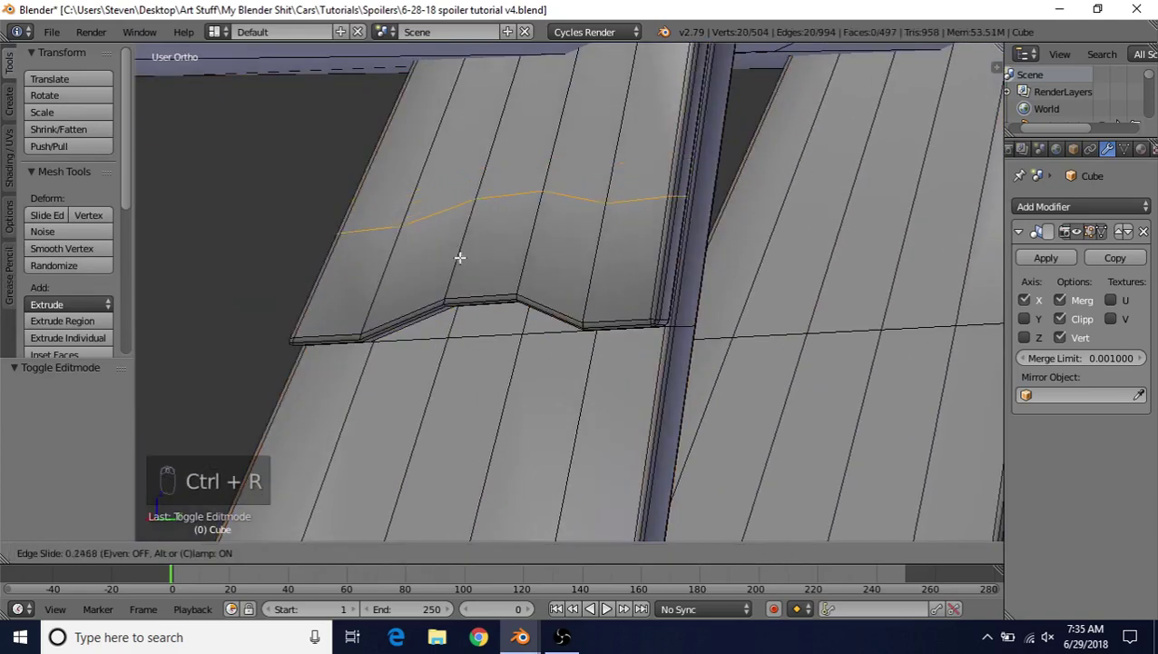
pyautogui.click(461, 347)
pyautogui.keyDown('shift'); pyautogui.moveTo(522, 220); pyautogui.dragTo(470, 326, button='middle'); pyautogui.keyUp('shift')
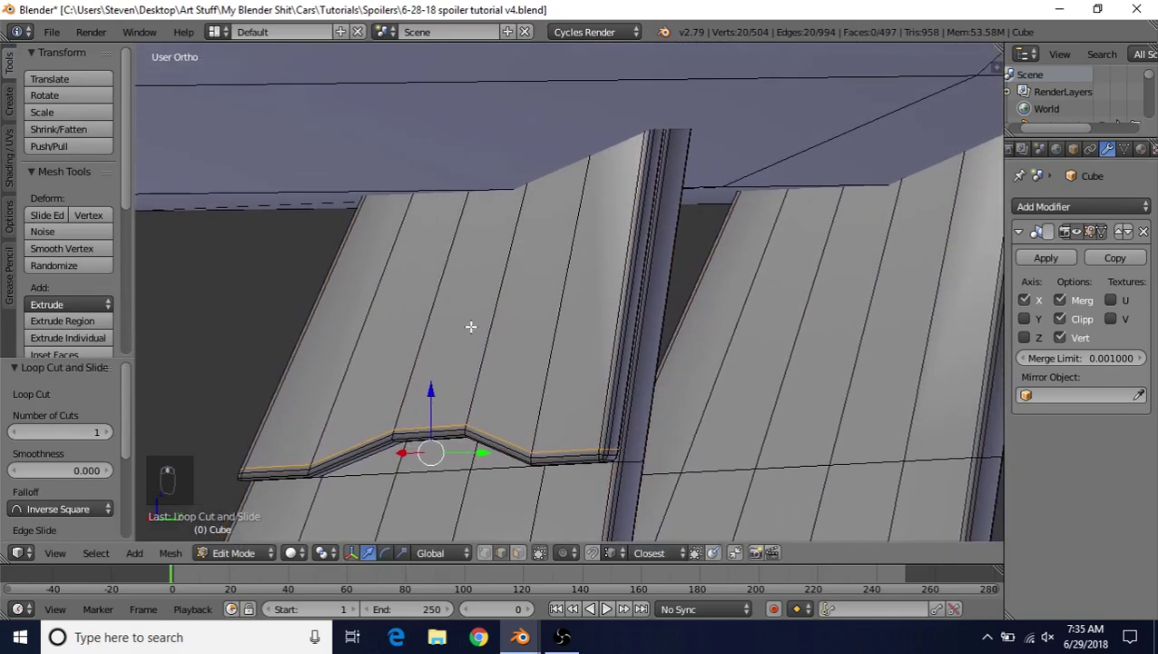
# Step: Add a loop cut across the upper plate near its top end and check its placement in wireframe
pyautogui.hotkey('ctrl', 'r')
pyautogui.click(601, 236)
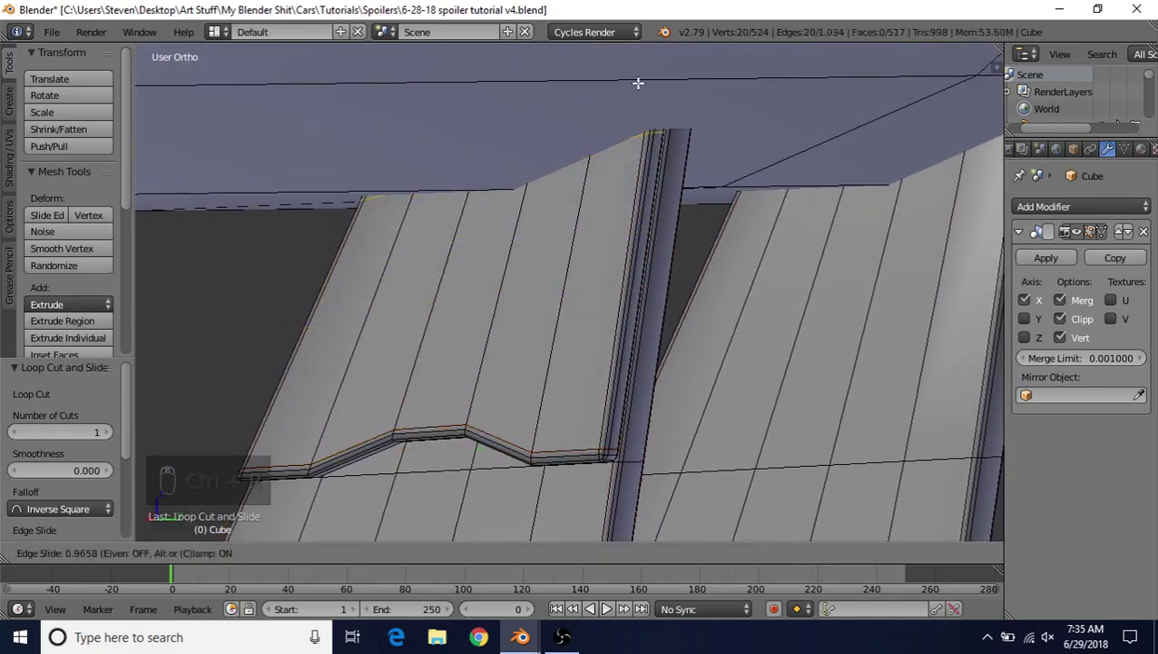
pyautogui.click(639, 82)
pyautogui.press('z')
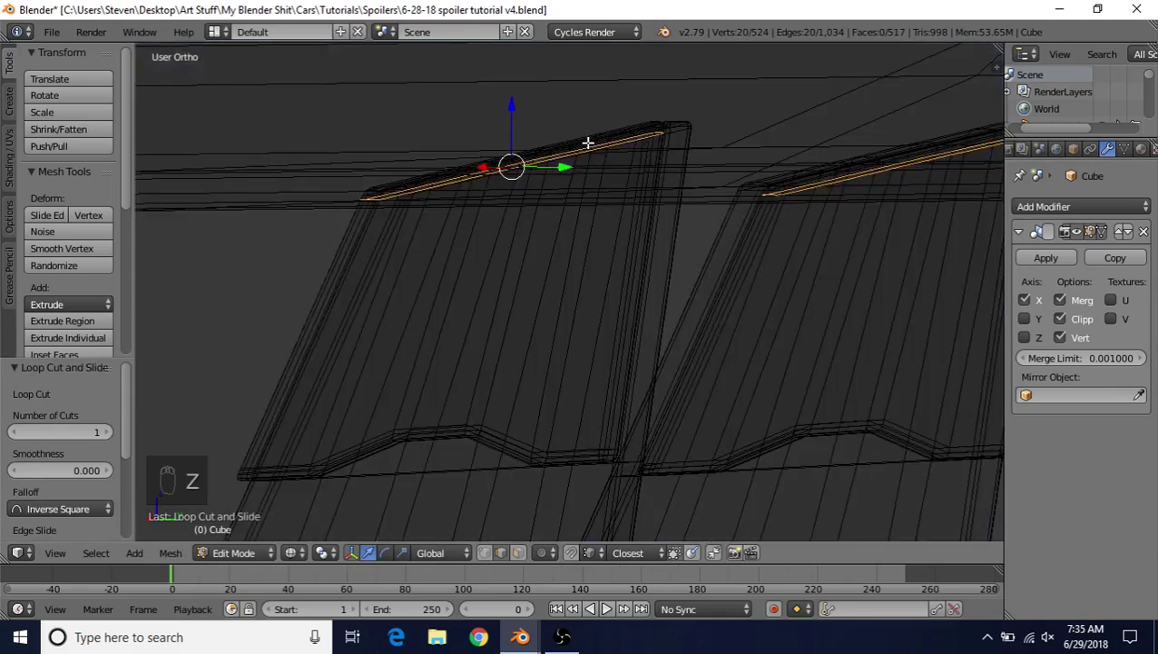
pyautogui.press('z')
pyautogui.keyDown('shift'); pyautogui.moveTo(573, 313); pyautogui.dragTo(570, 301, button='middle'); pyautogui.keyUp('shift')
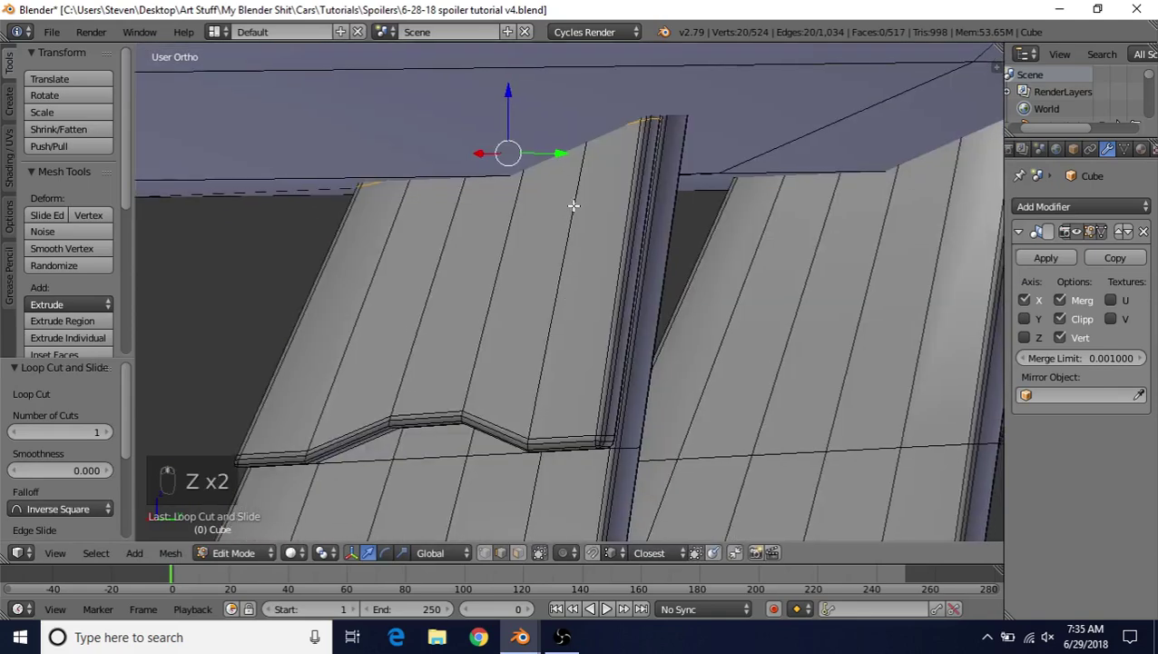
# Step: Add lengthwise loop cuts close to both side edges of the upper plate and check the shading in Object Mode
pyautogui.hotkey('ctrl', 'r')
pyautogui.click(610, 137)
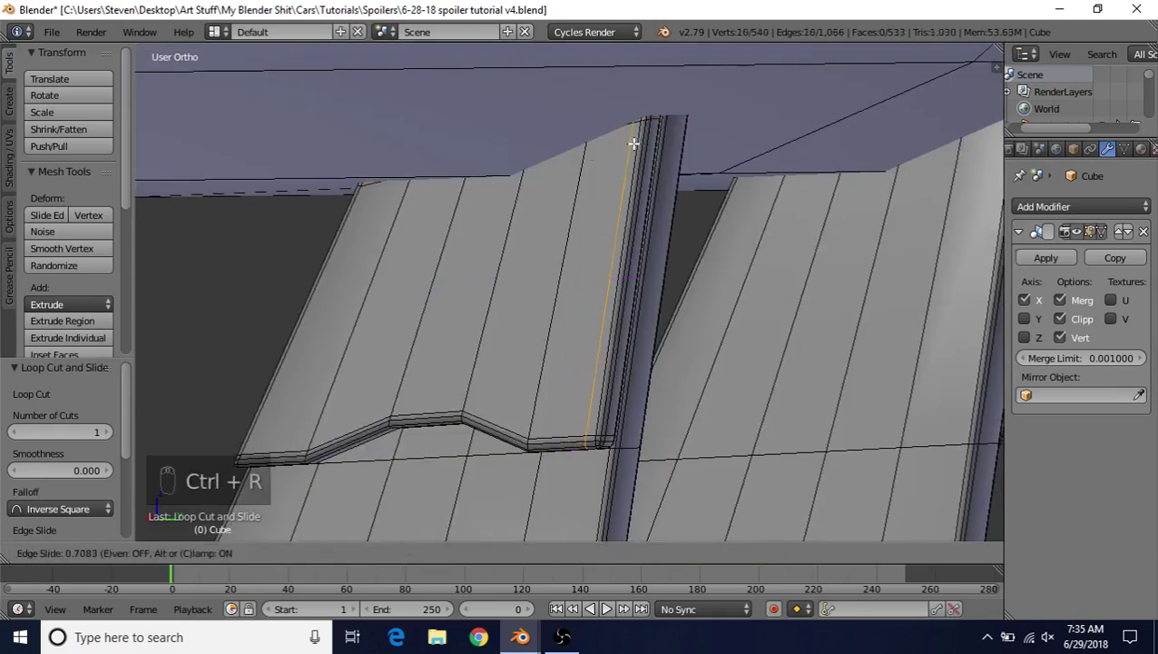
pyautogui.click(636, 149)
pyautogui.hotkey('ctrl', 'r')
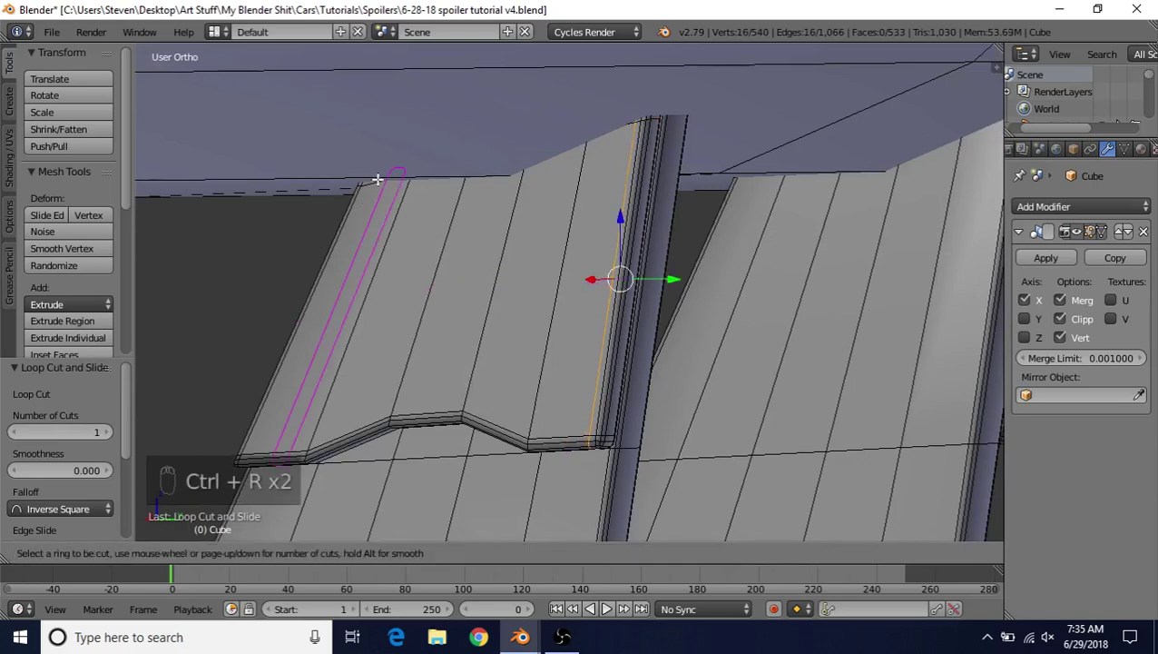
pyautogui.click(368, 177)
pyautogui.click(354, 167)
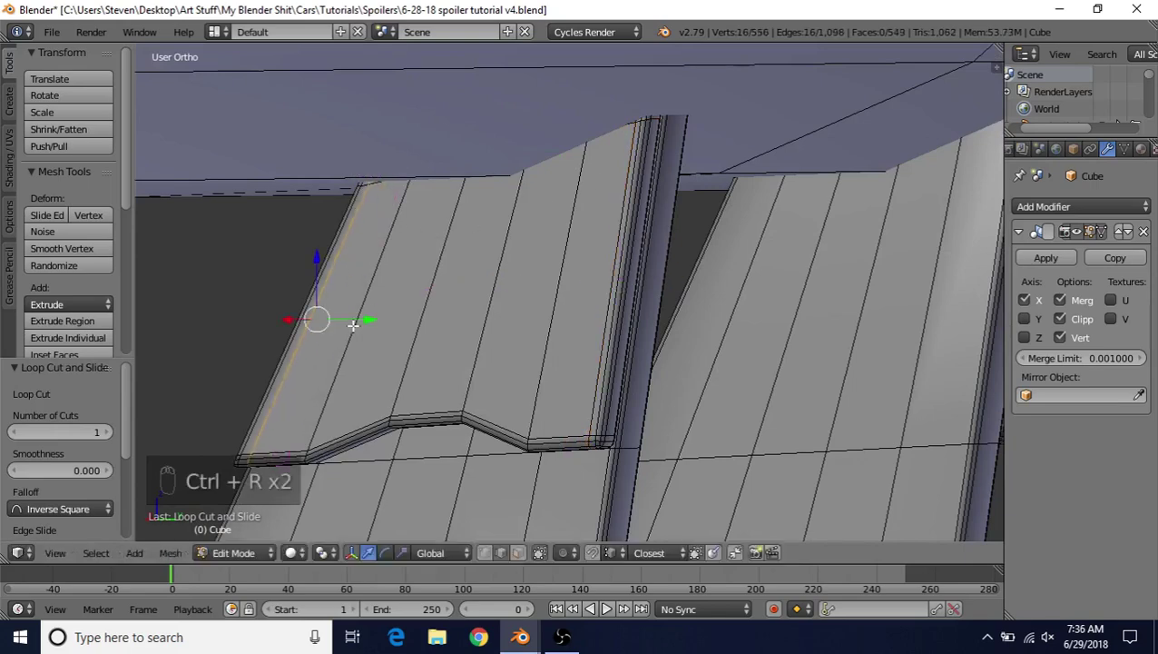
pyautogui.scroll(-3, 609, 349)
pyautogui.press('Tab')
pyautogui.scroll(-3, 544, 381)
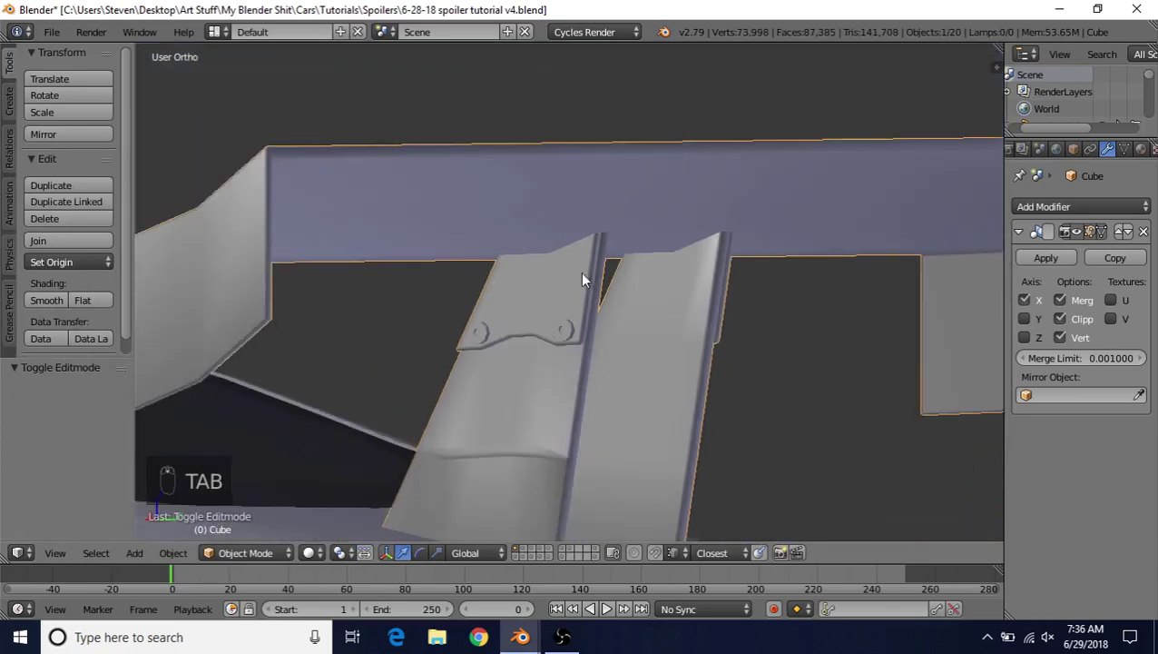
pyautogui.scroll(6, 585, 248)
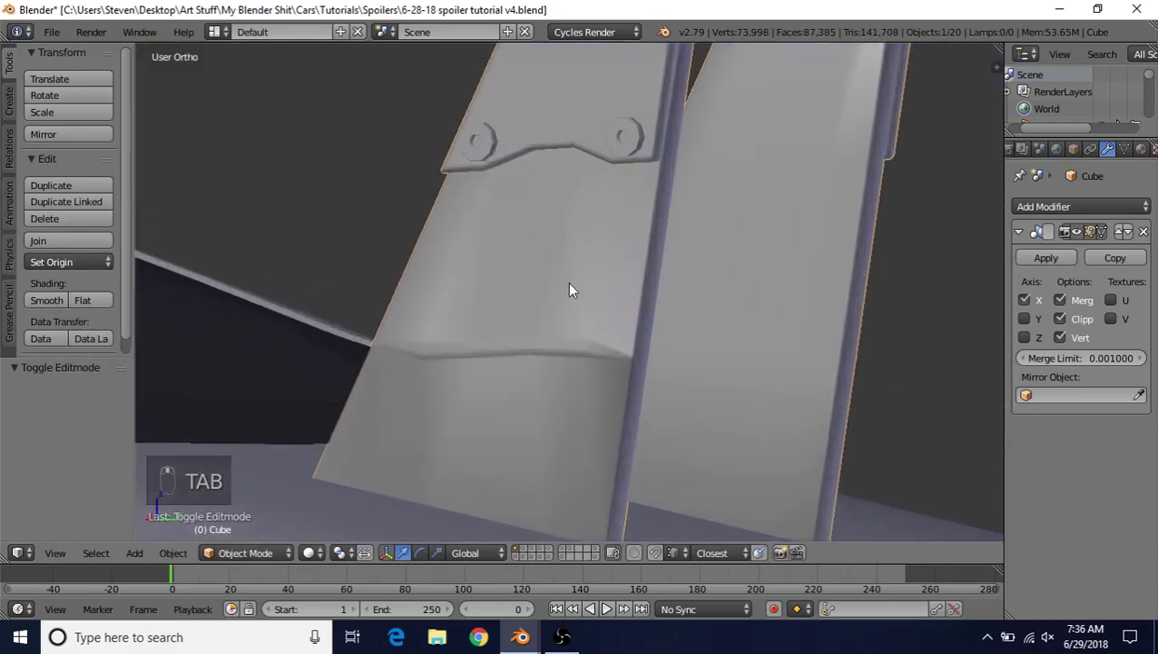
pyautogui.press('Tab')
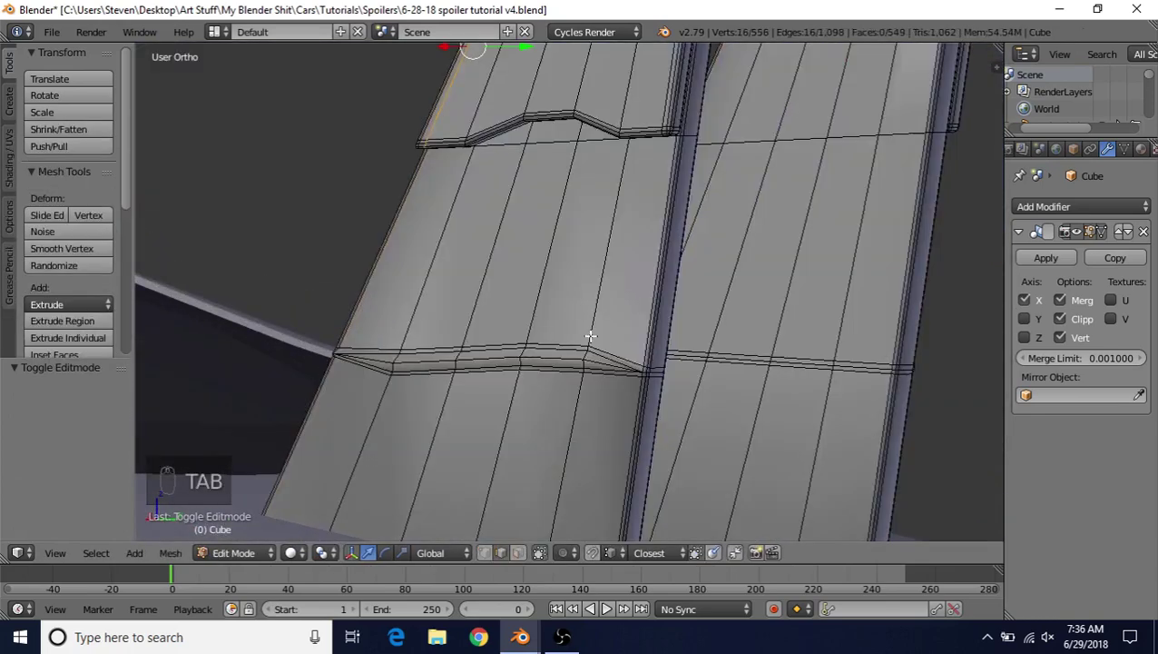
# Step: Try a lengthwise loop cut close to the support's side edge at the lower groove, and undo it
pyautogui.scroll(4, 590, 309)
pyautogui.hotkey('ctrl', 'r')
pyautogui.click(621, 283)
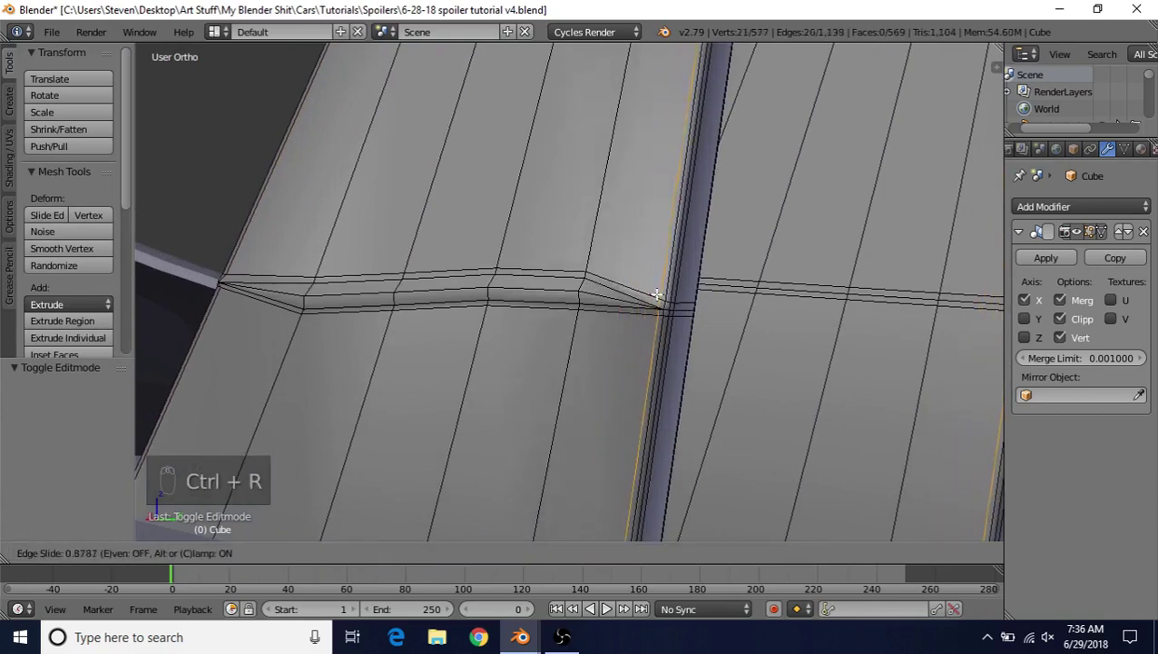
pyautogui.click(656, 295)
pyautogui.hotkey('ctrl', 'z')
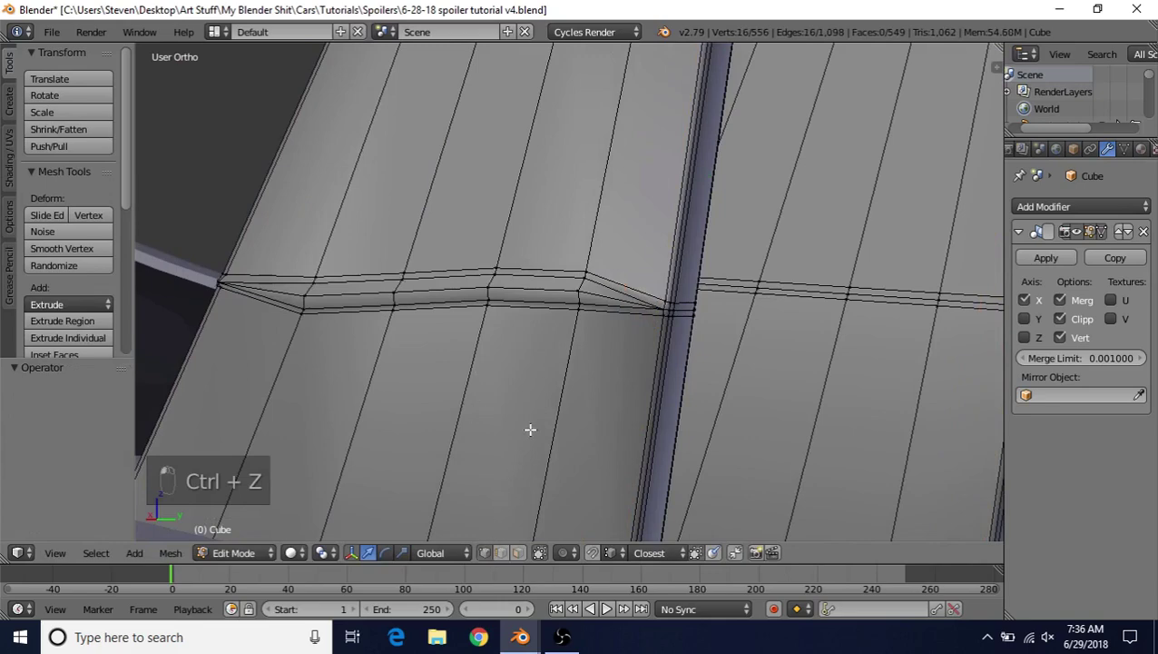
# Step: Move the middle vertex on the support's rounded side edge at the lower groove about -0.0005 along X, straightening its lengthwise edge line
pyautogui.moveTo(530, 427); pyautogui.dragTo(510, 289, button='middle')
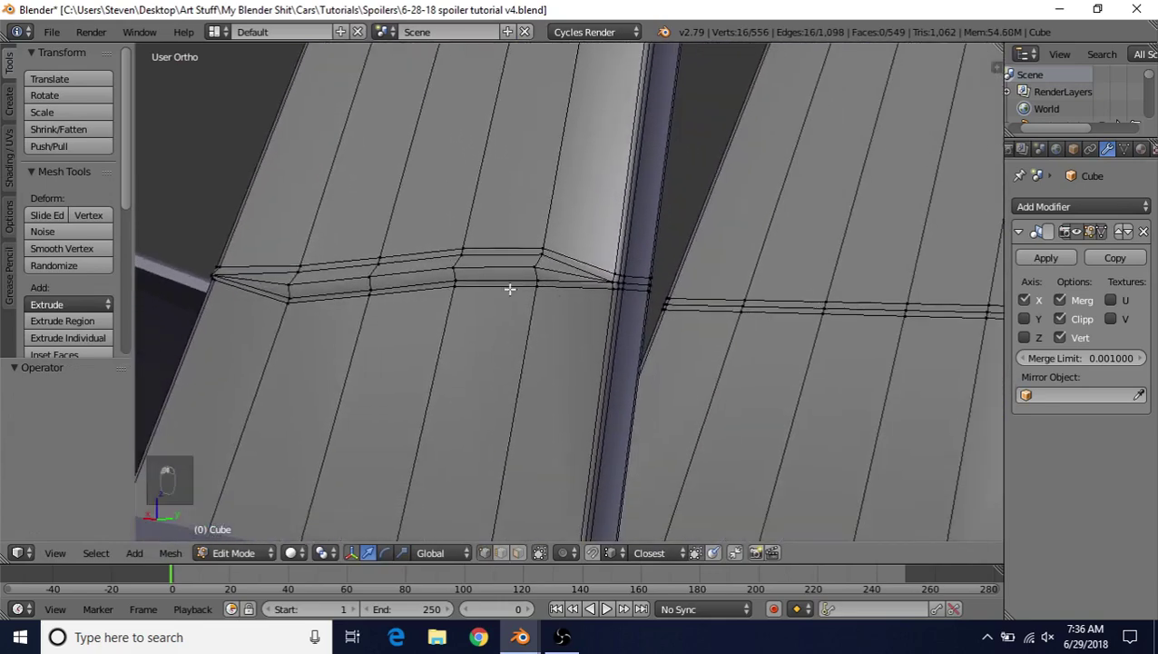
pyautogui.rightClick(605, 285)
pyautogui.press('KP_Decimal')
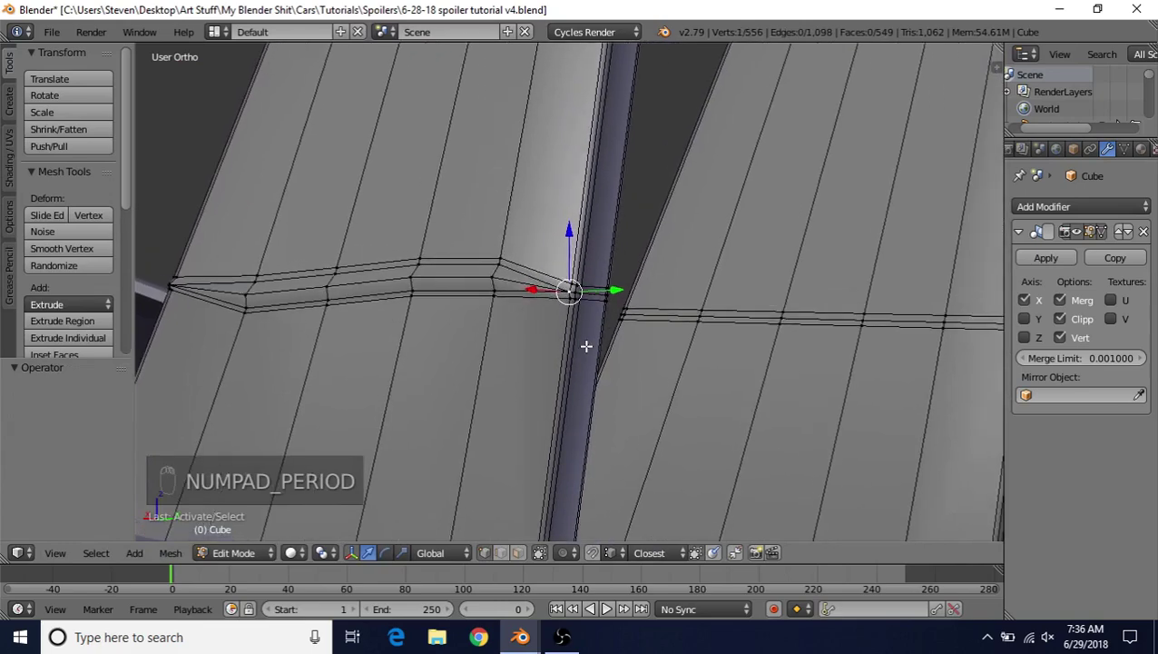
pyautogui.scroll(-3, 508, 350)
pyautogui.scroll(3, 508, 350)
pyautogui.moveTo(507, 351); pyautogui.dragTo(548, 271, button='middle')
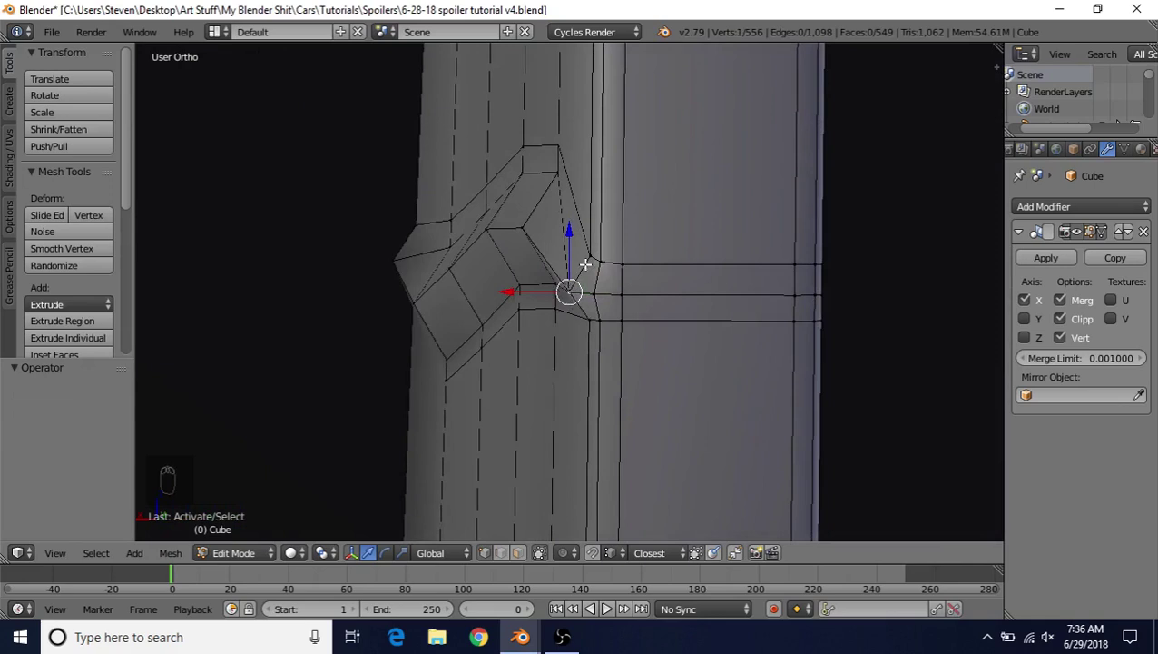
pyautogui.keyDown('shift'); pyautogui.moveTo(444, 318); pyautogui.dragTo(524, 316, button='middle'); pyautogui.keyUp('shift')
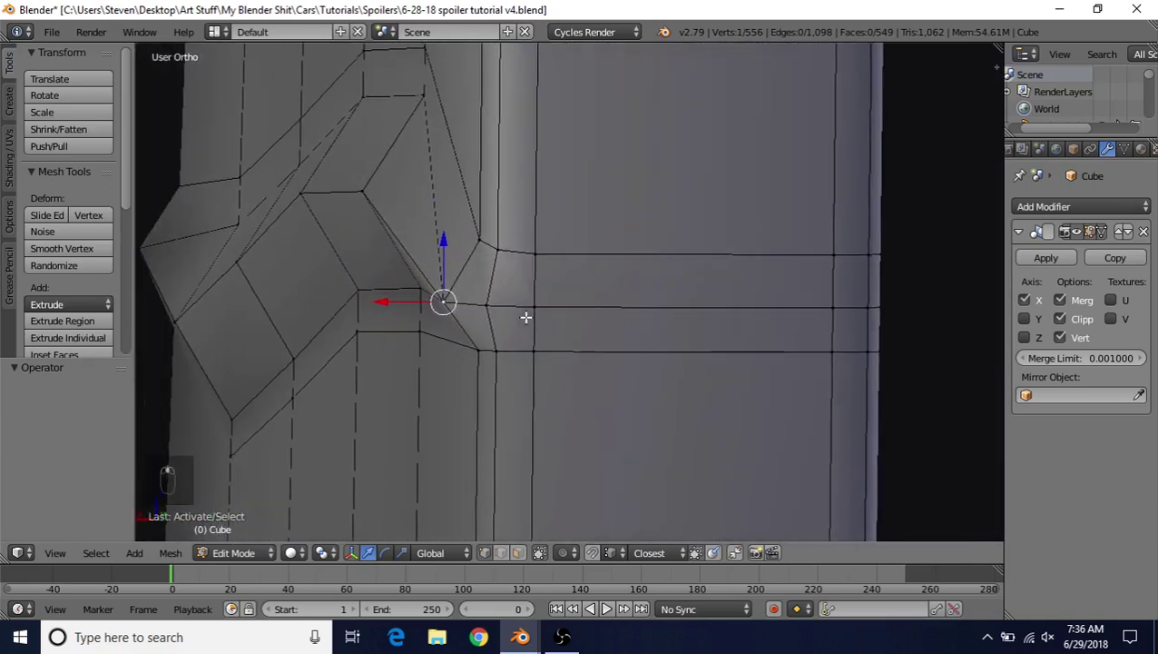
pyautogui.rightClick(497, 308)
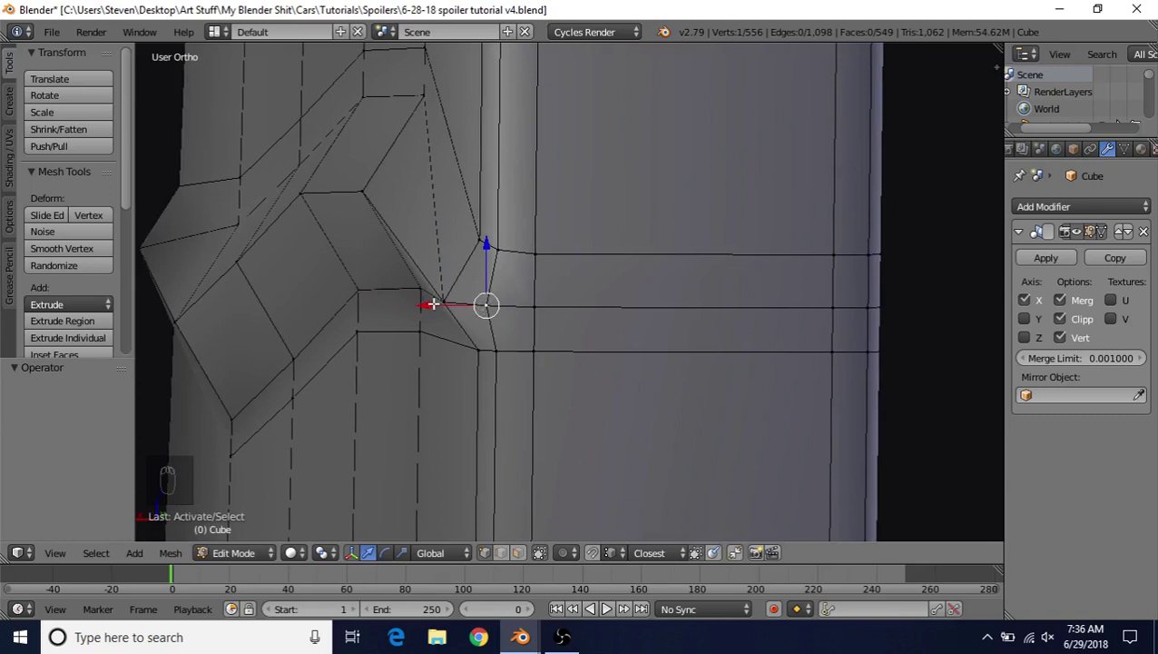
pyautogui.press('g')
pyautogui.press('x')
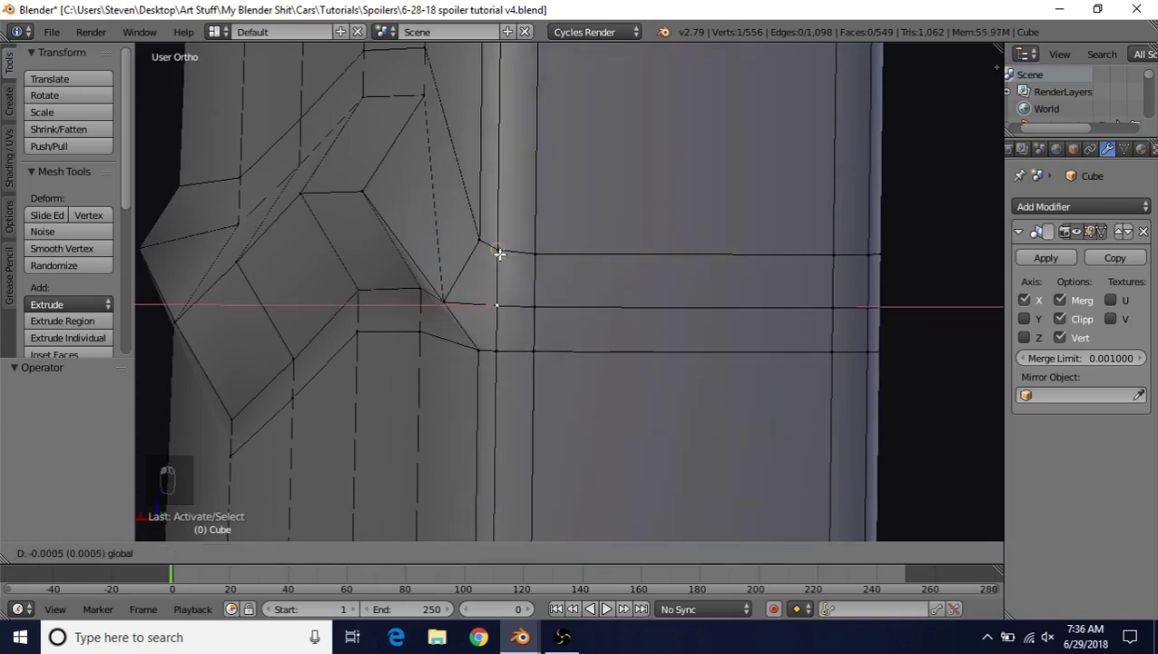
pyautogui.click(499, 254)
# Step: Move the neighbouring vertex at the groove's pointed end about -0.002 along X, in line with the vertices above and below
pyautogui.rightClick(443, 300)
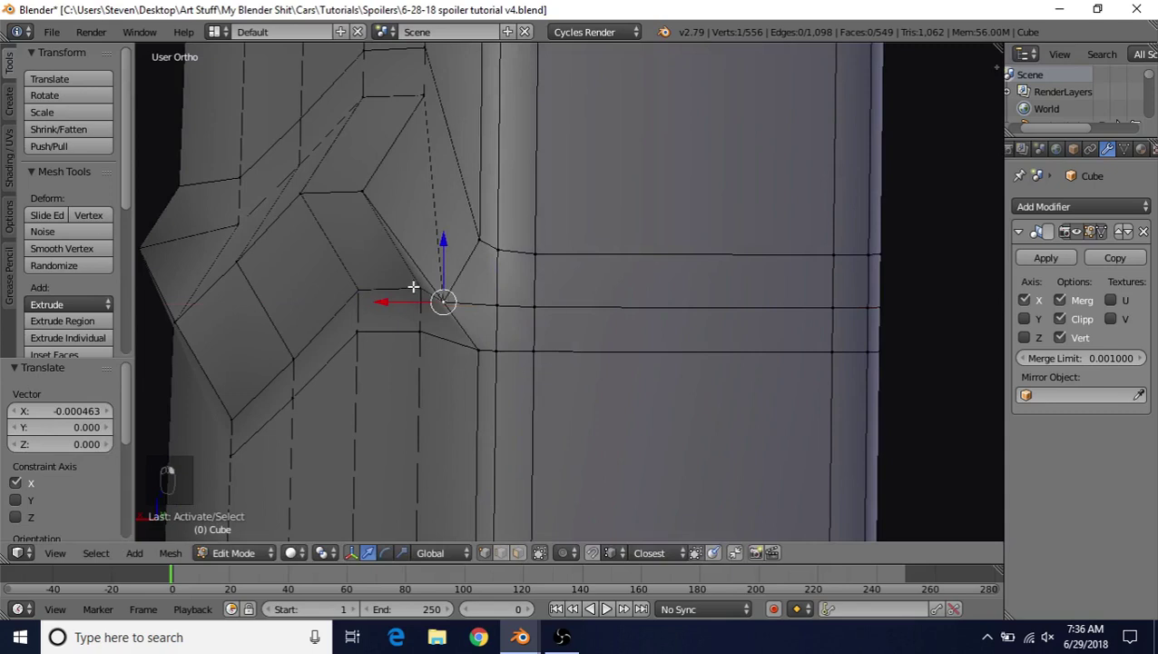
pyautogui.press('g')
pyautogui.press('x')
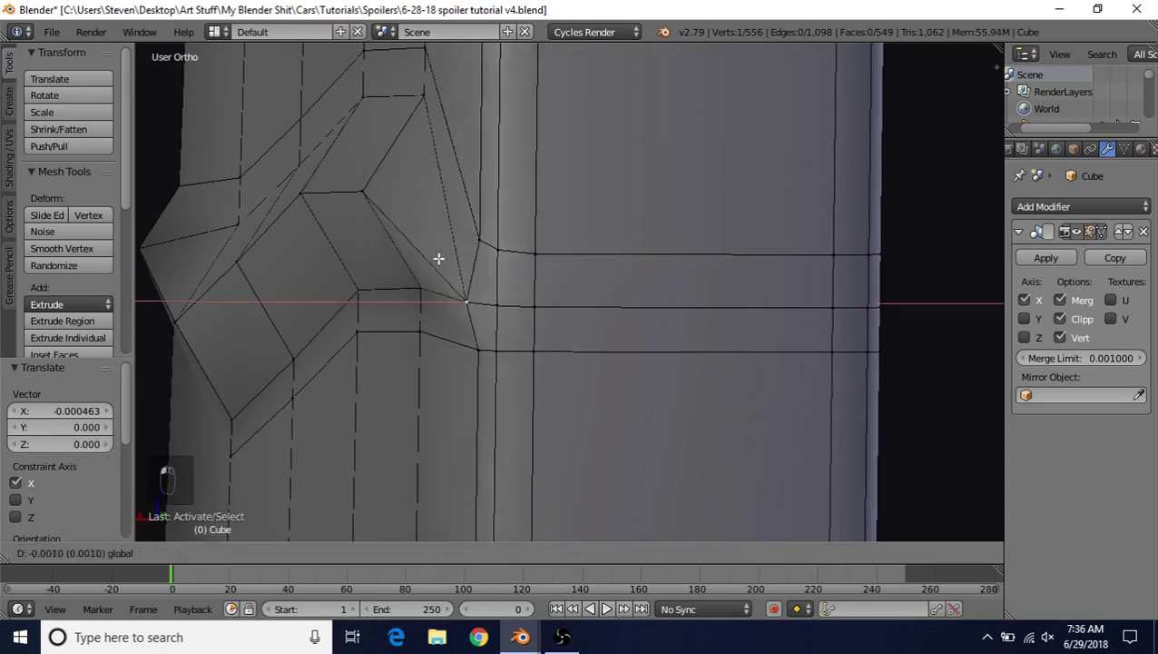
pyautogui.click(473, 243)
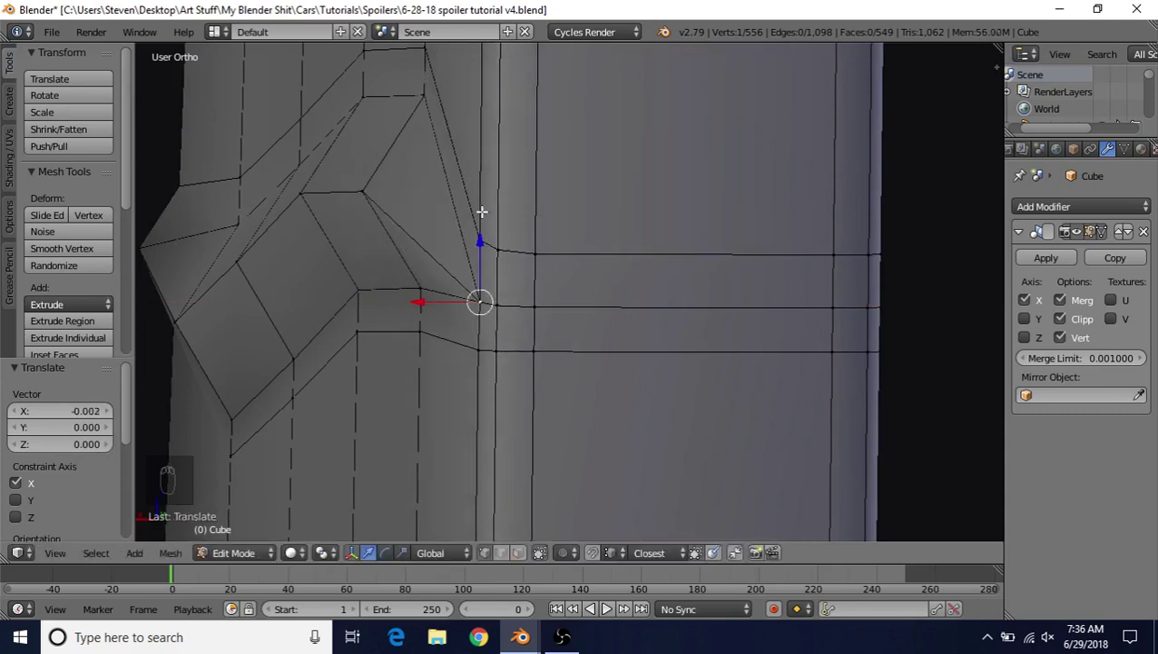
# Step: At the groove's opposite end, move the middle vertex on the rounded side edge about -0.0005 along X to straighten its edge line
pyautogui.scroll(-4, 497, 410)
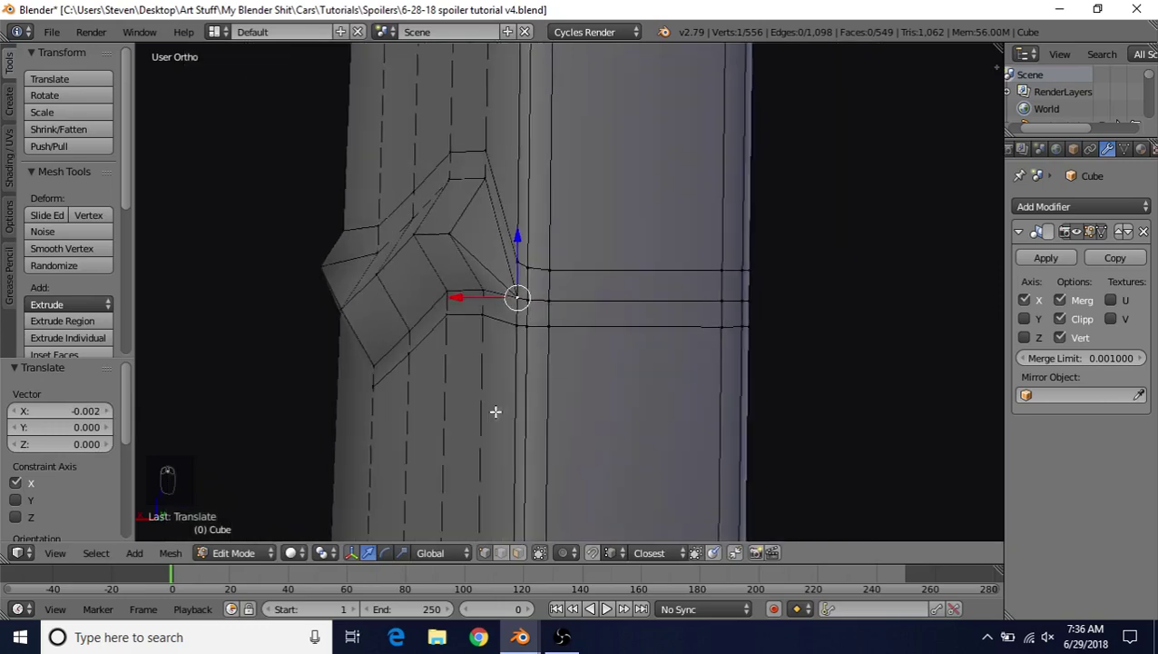
pyautogui.moveTo(331, 307); pyautogui.dragTo(484, 326, button='middle')
pyautogui.scroll(5, 518, 317)
pyautogui.scroll(-4, 473, 314)
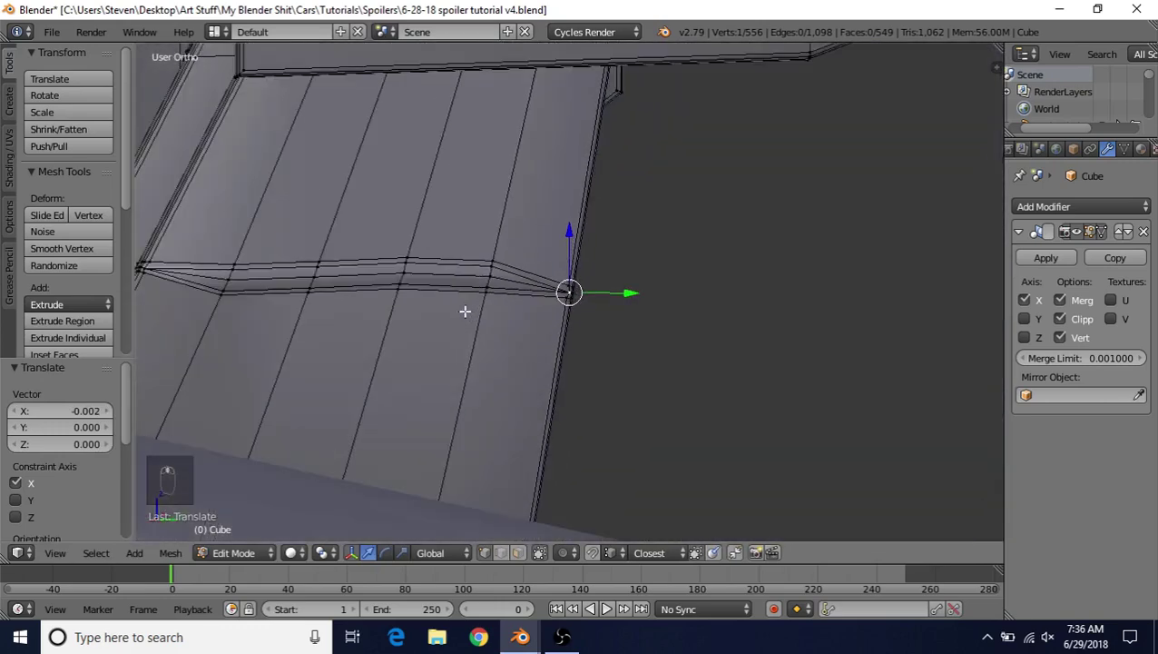
pyautogui.rightClick(217, 272)
pyautogui.moveTo(335, 288); pyautogui.dragTo(585, 317, button='middle')
pyautogui.press('KP_Decimal')
pyautogui.rightClick(560, 251)
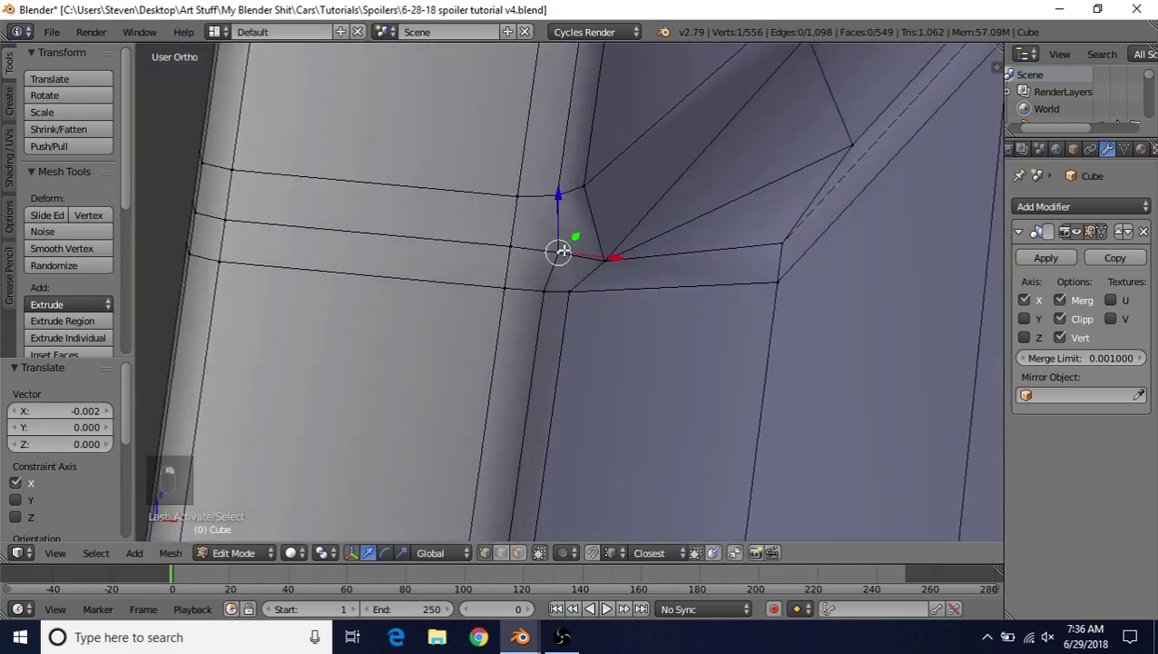
pyautogui.press('g')
pyautogui.press('x')
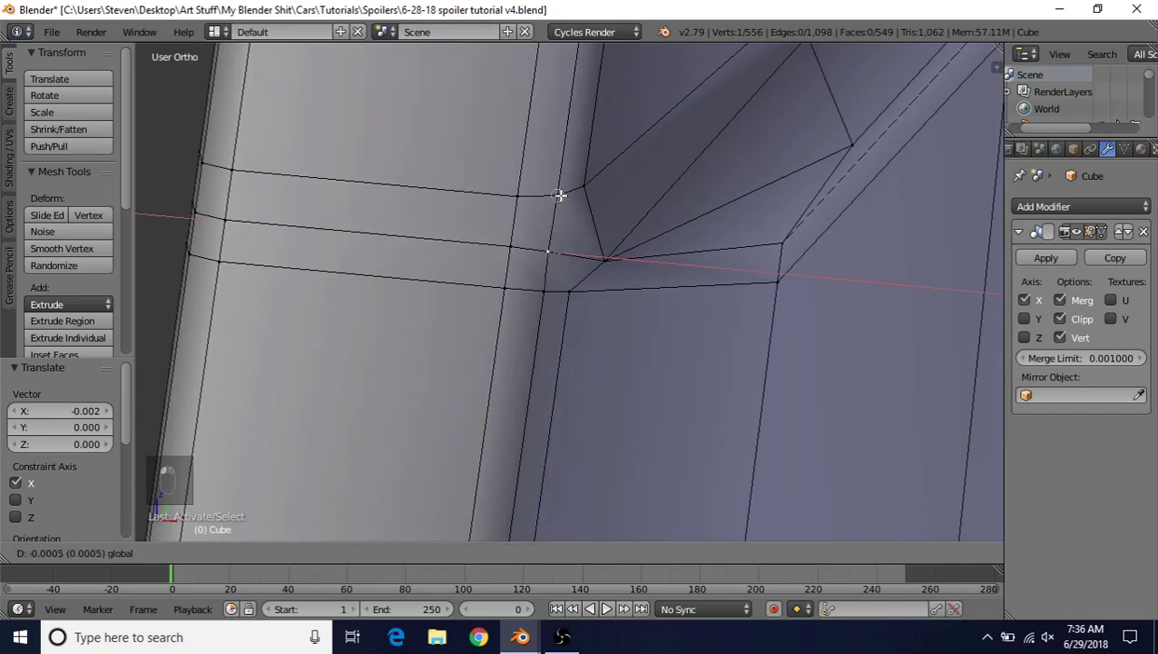
pyautogui.click(558, 196)
# Step: Move the vertex at this pointed groove end about -0.002 along X to line it up with its lengthwise edge
pyautogui.rightClick(606, 259)
pyautogui.press('g')
pyautogui.press('x')
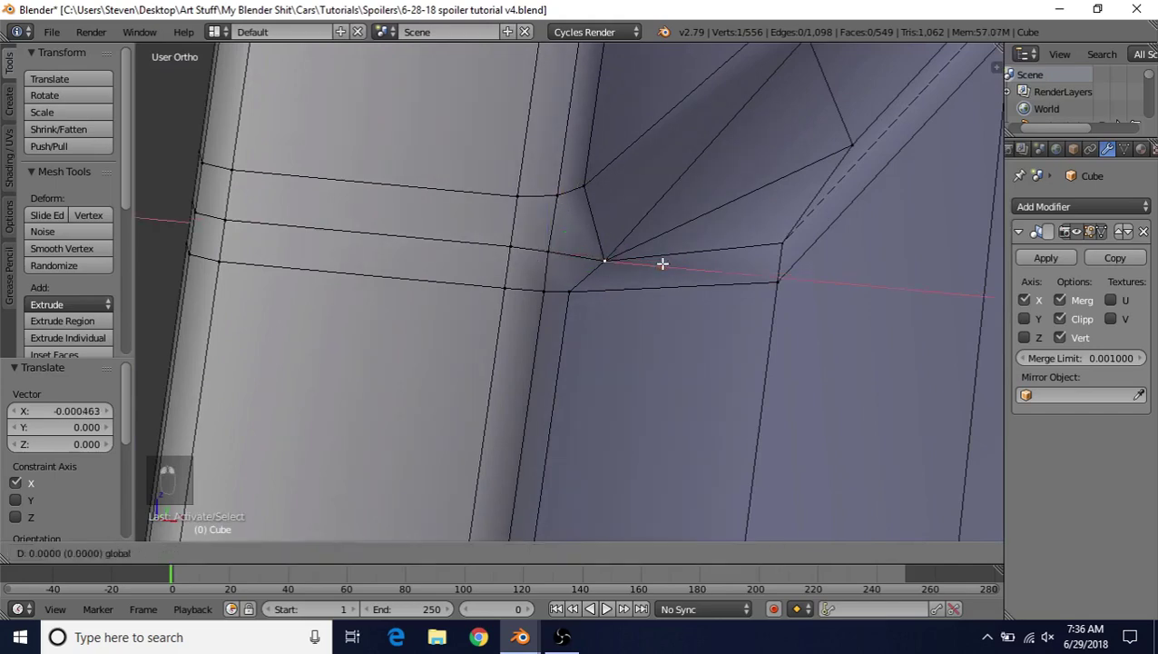
pyautogui.click(599, 185)
# Step: Add a lengthwise loop cut across the support's lower groove and slide it about 0.9 towards the side edge
pyautogui.moveTo(599, 184); pyautogui.dragTo(516, 328, button='middle')
pyautogui.scroll(4, 560, 331)
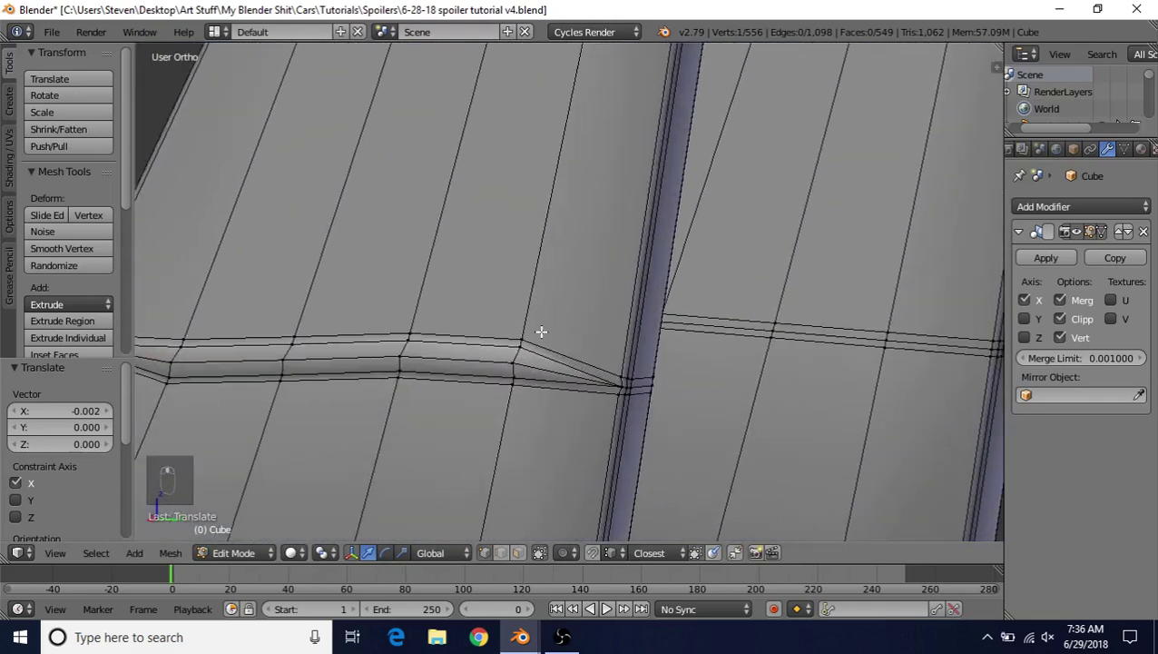
pyautogui.hotkey('ctrl', 'r')
pyautogui.click(545, 346)
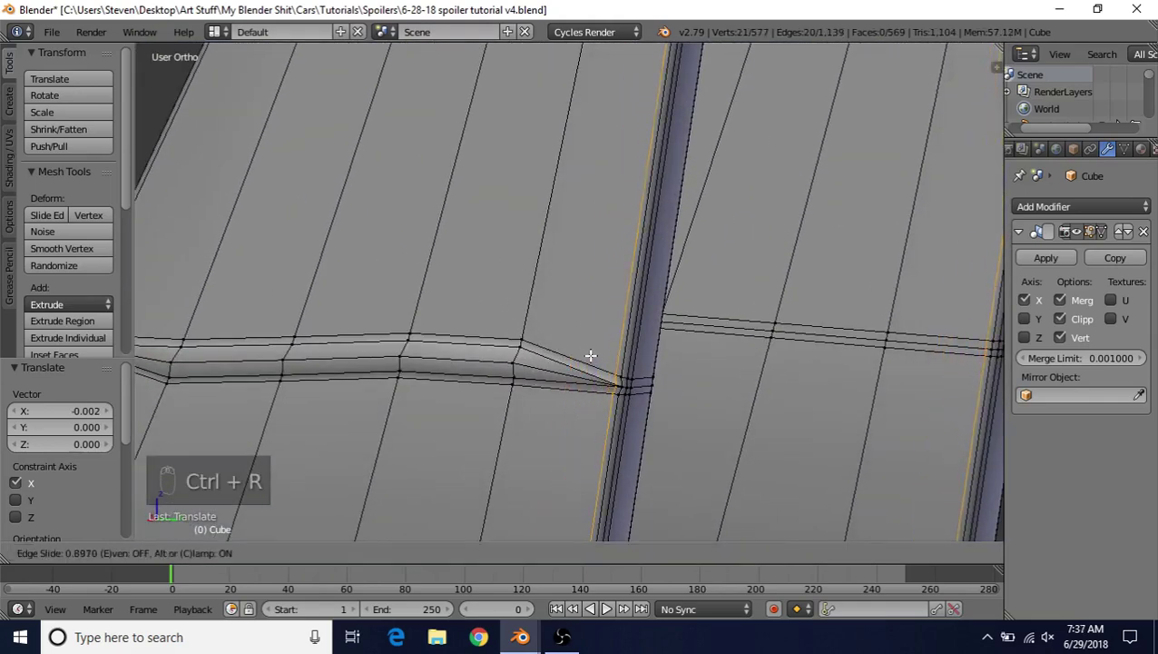
pyautogui.click(590, 355)
# Step: Connect the two separated vertices of the new loop cut where it crosses the groove's pointed end
pyautogui.scroll(6, 588, 345)
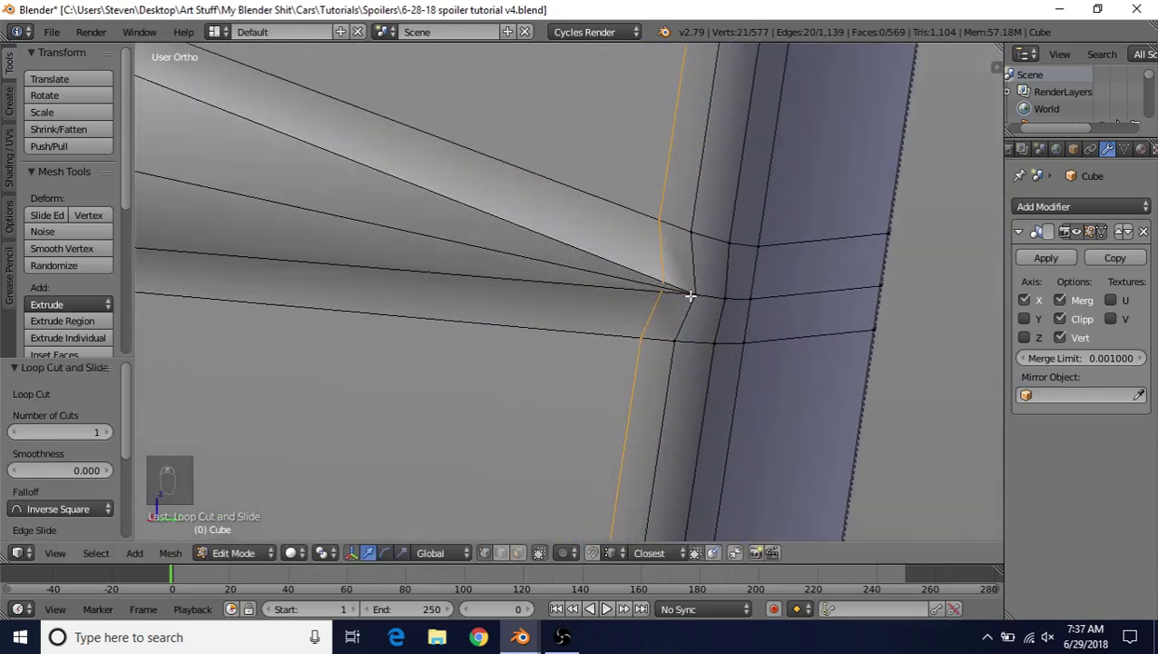
pyautogui.rightClick(667, 274)
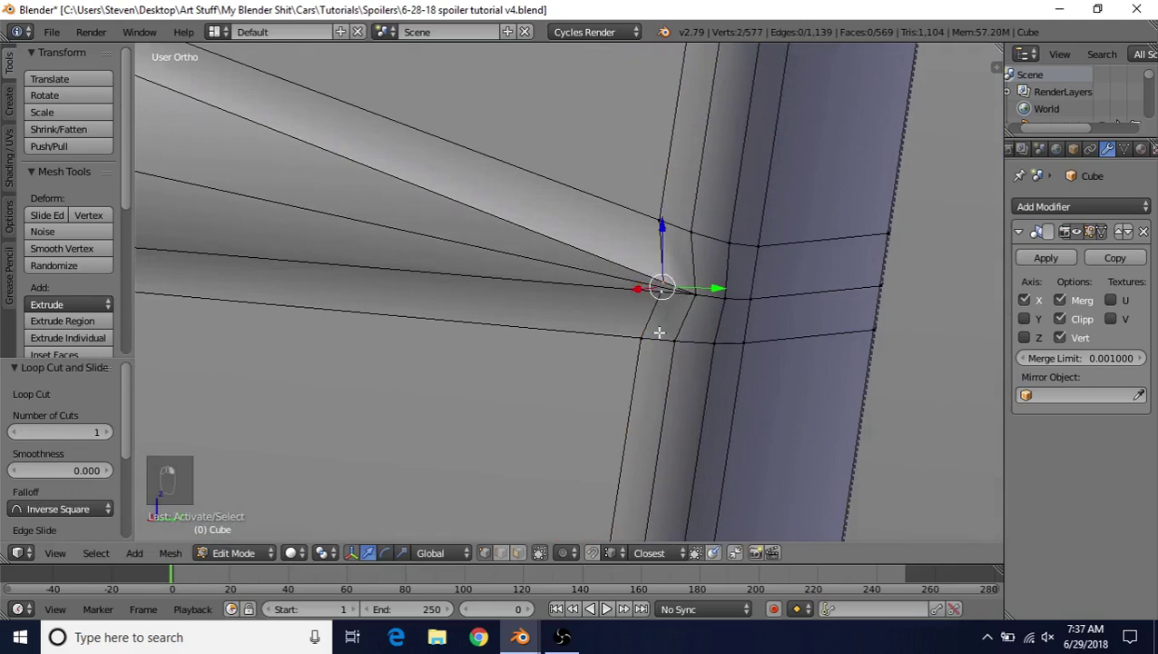
pyautogui.press('j')
pyautogui.scroll(-12, 592, 333)
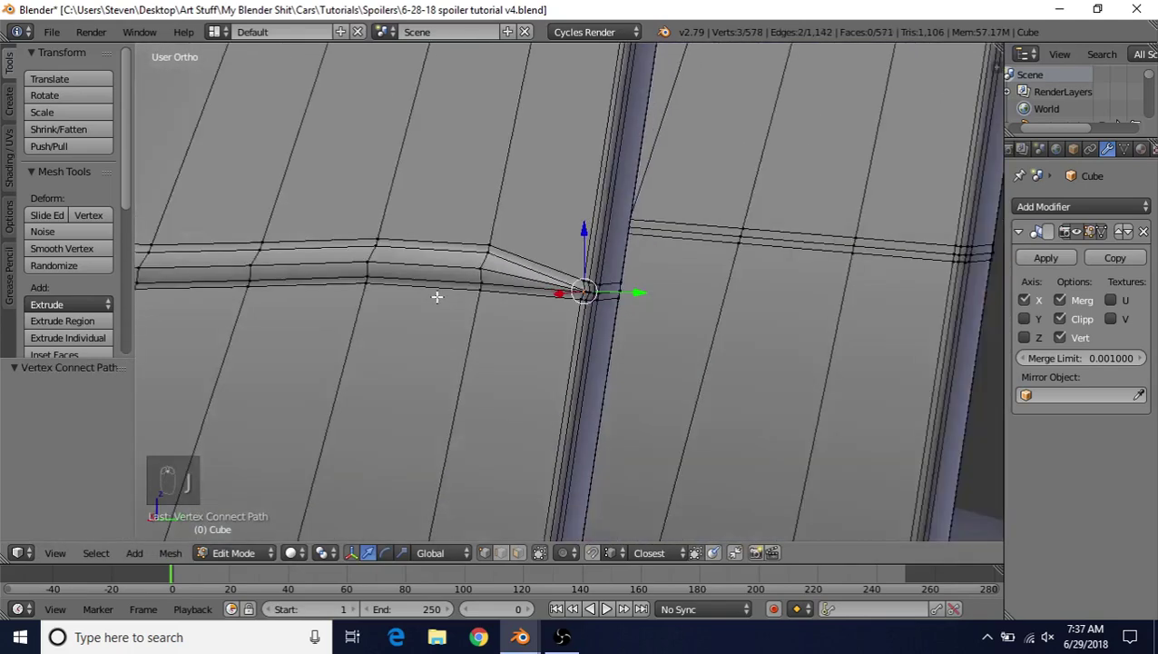
# Step: Add a lengthwise loop cut at the groove's other end and slide it about -0.88, close to the support's opposite side edge
pyautogui.scroll(10, 435, 282)
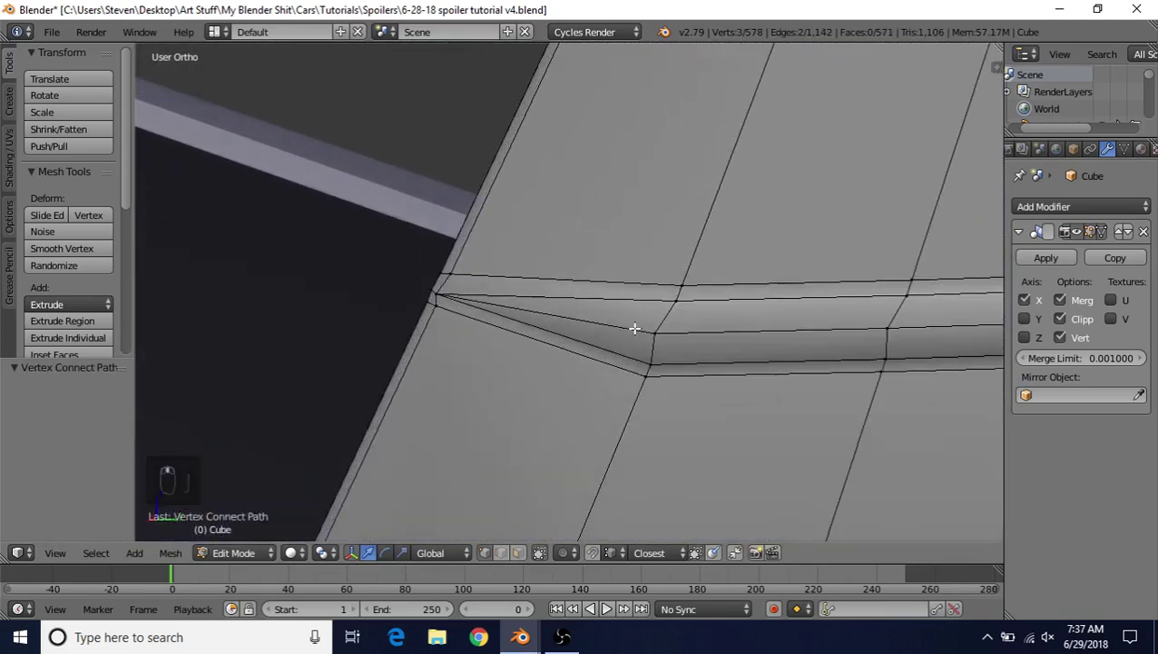
pyautogui.hotkey('ctrl', 'r')
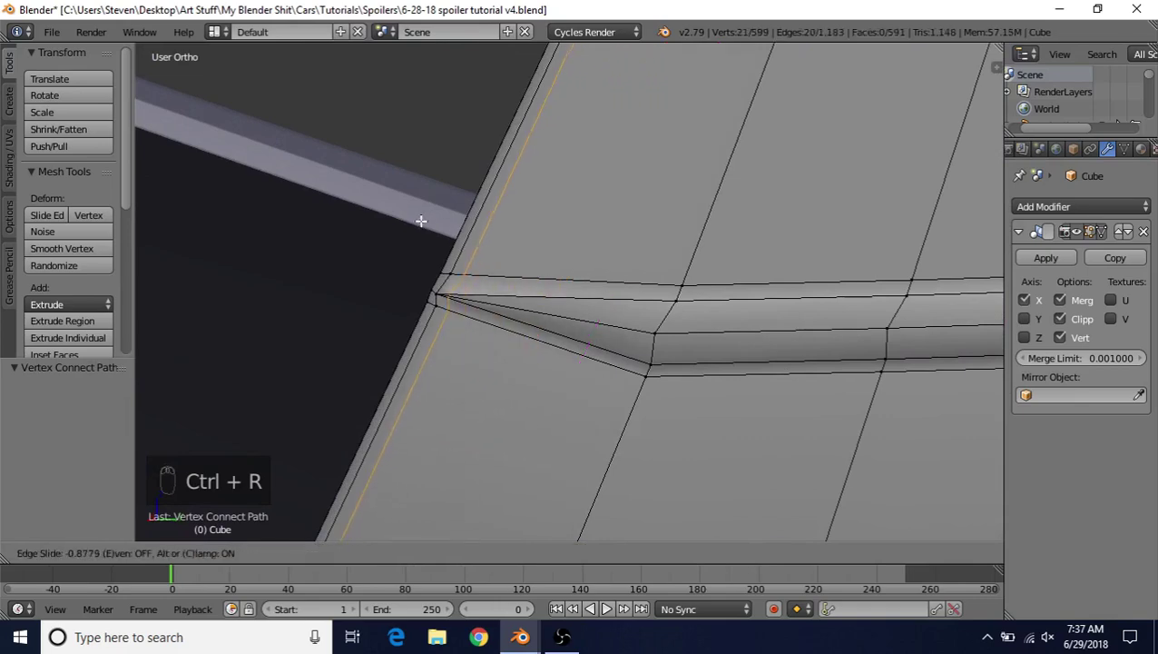
pyautogui.click(420, 220)
pyautogui.rightClick(420, 220)
pyautogui.scroll(5, 551, 226)
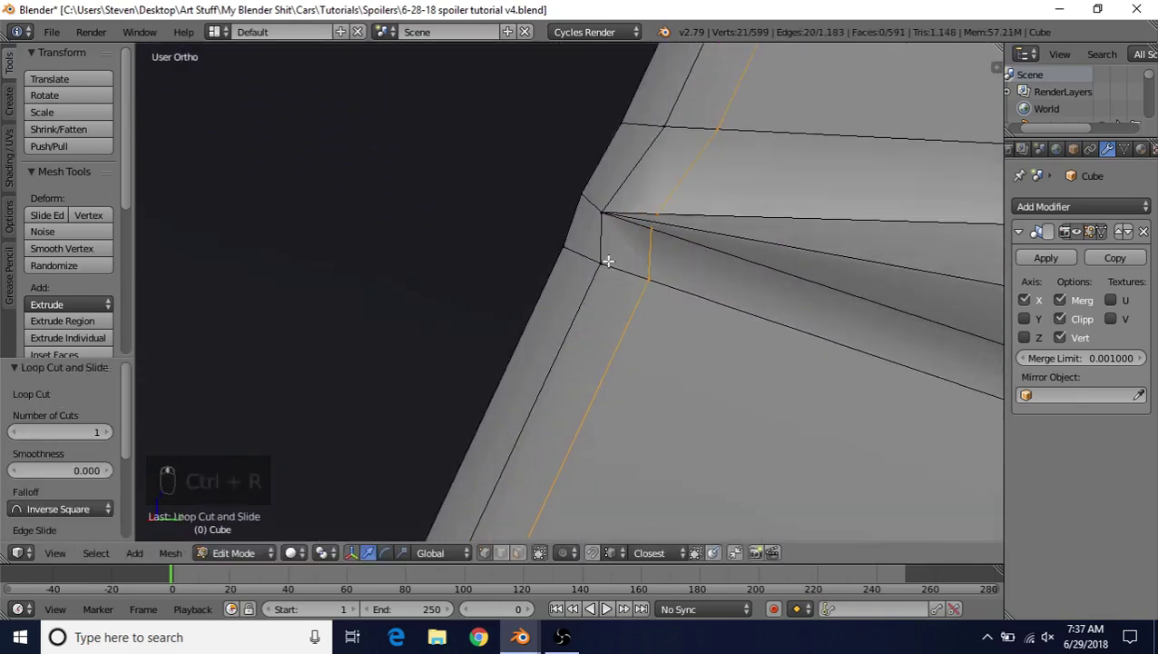
# Step: Connect the two separated vertices of this loop cut at the groove's end and check the support's shading in Object Mode
pyautogui.rightClick(653, 229)
pyautogui.keyDown('shift'); pyautogui.rightClick(659, 208); pyautogui.keyUp('shift')
pyautogui.press('j')
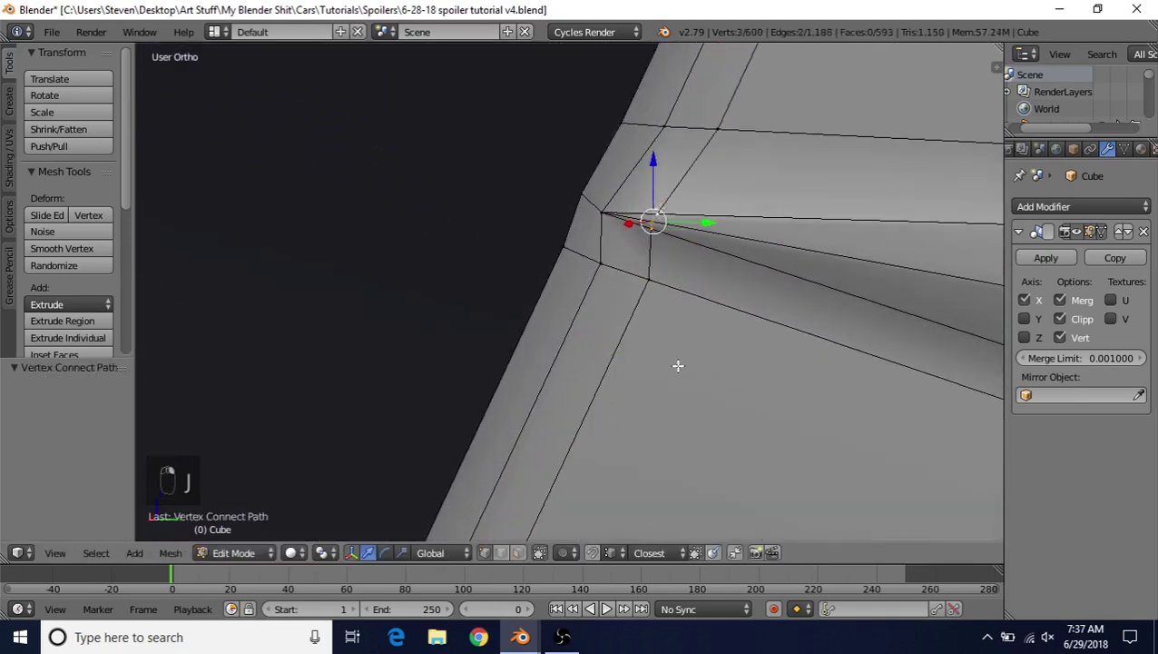
pyautogui.press('a')
pyautogui.scroll(-6, 662, 409)
pyautogui.press('Tab')
pyautogui.moveTo(654, 390); pyautogui.dragTo(621, 262, button='middle')
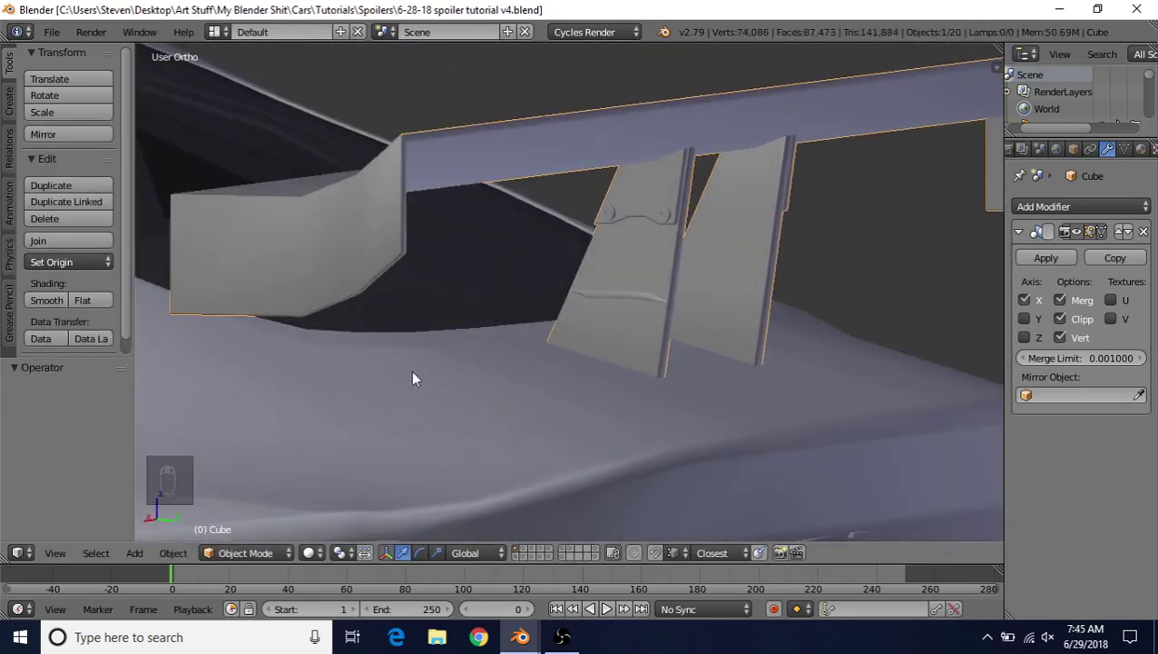
# Step: Bevel the spoiler end plate's lower corner below the wing with 2 segments and an offset of about 0.017
pyautogui.press('Tab')
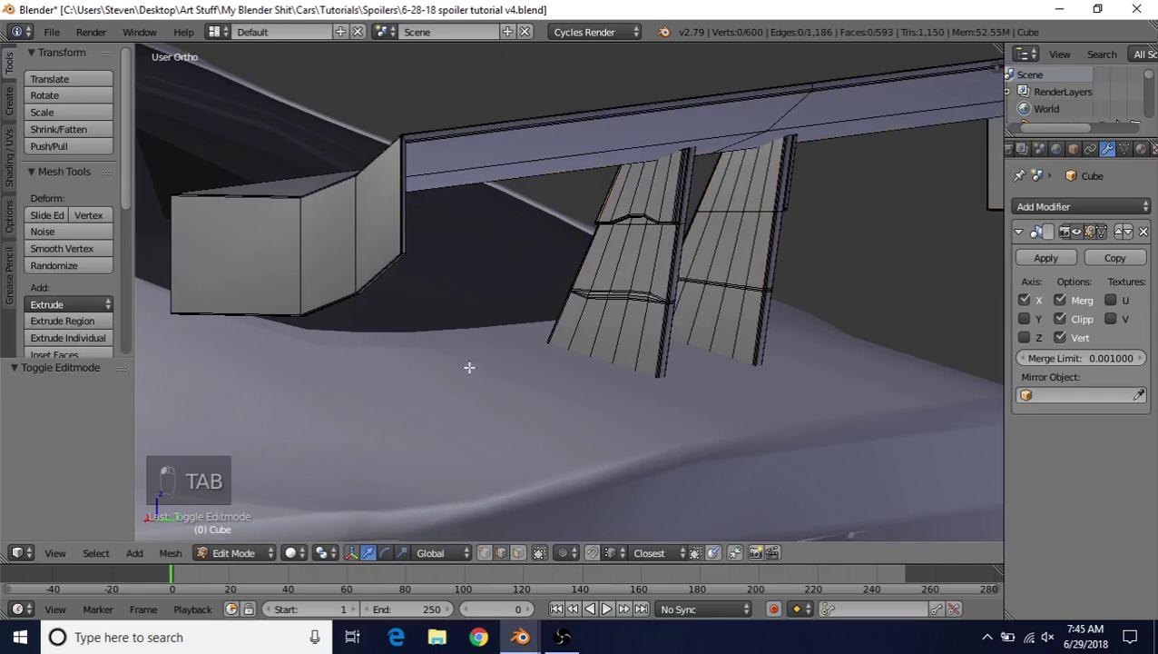
pyautogui.scroll(4, 504, 363)
pyautogui.scroll(6, 510, 372)
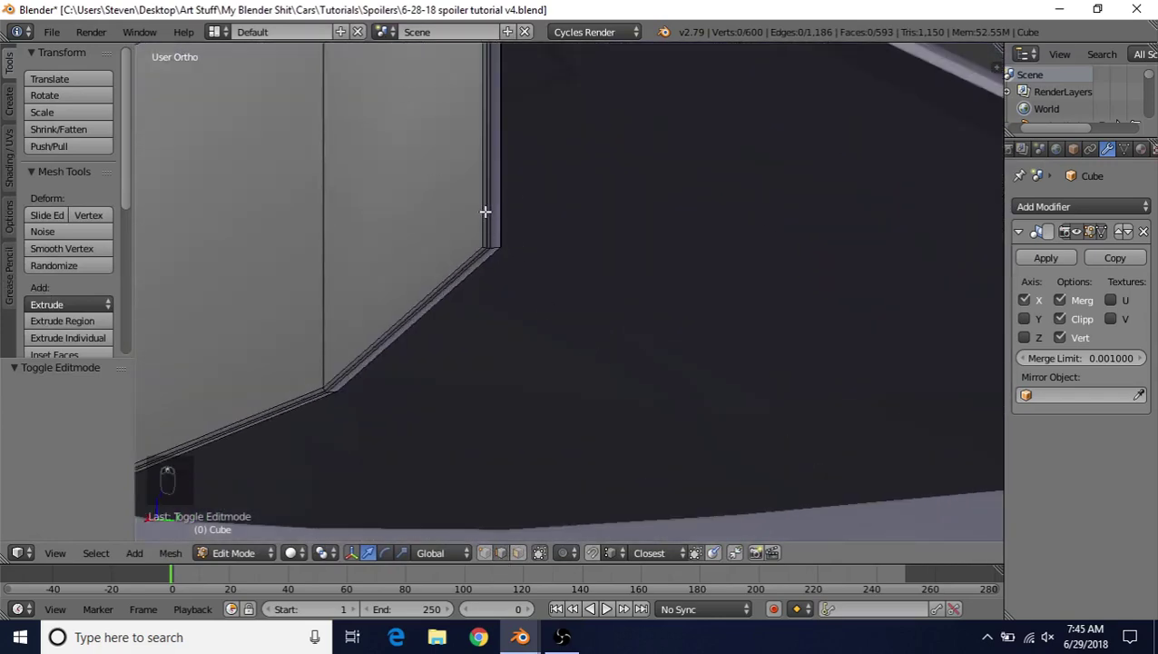
pyautogui.moveTo(485, 212); pyautogui.dragTo(674, 280, button='middle')
pyautogui.keyDown('alt'); pyautogui.rightClick(276, 297); pyautogui.keyUp('alt')
pyautogui.scroll(-4, 454, 279)
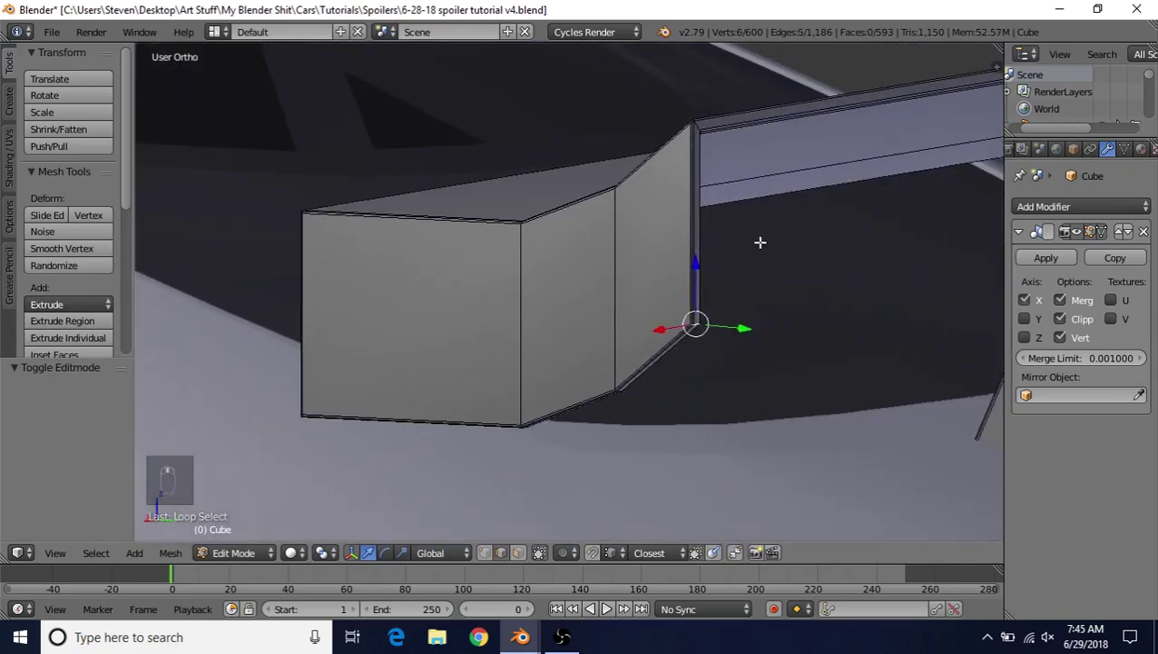
pyautogui.hotkey('ctrl', 'b')
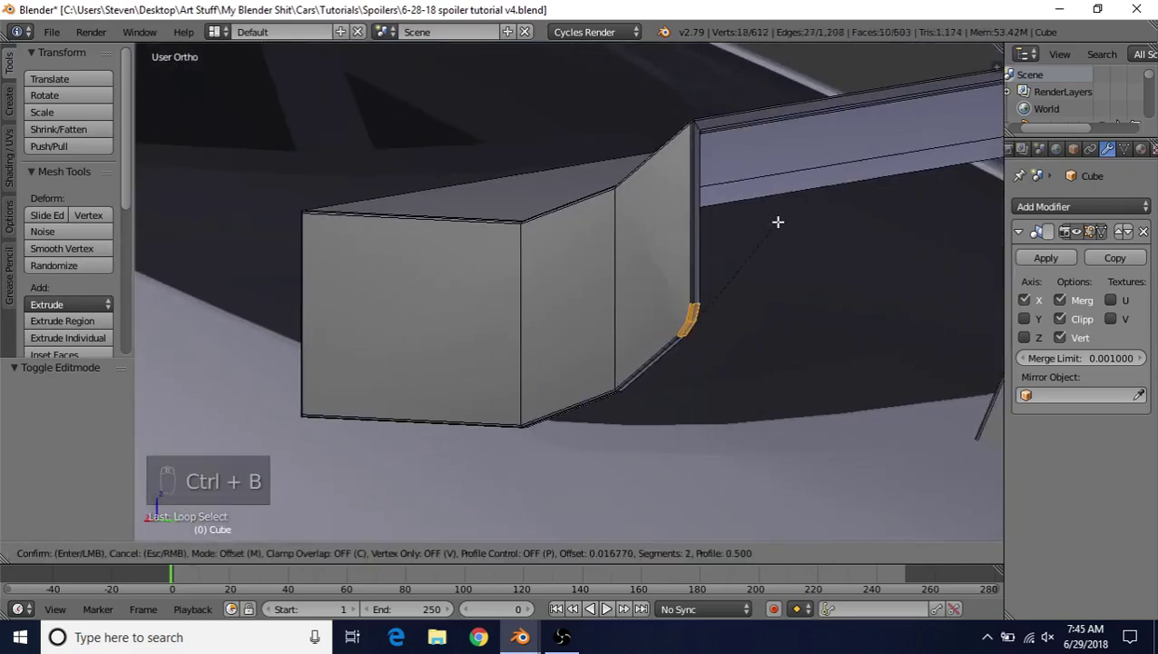
pyautogui.click(778, 222)
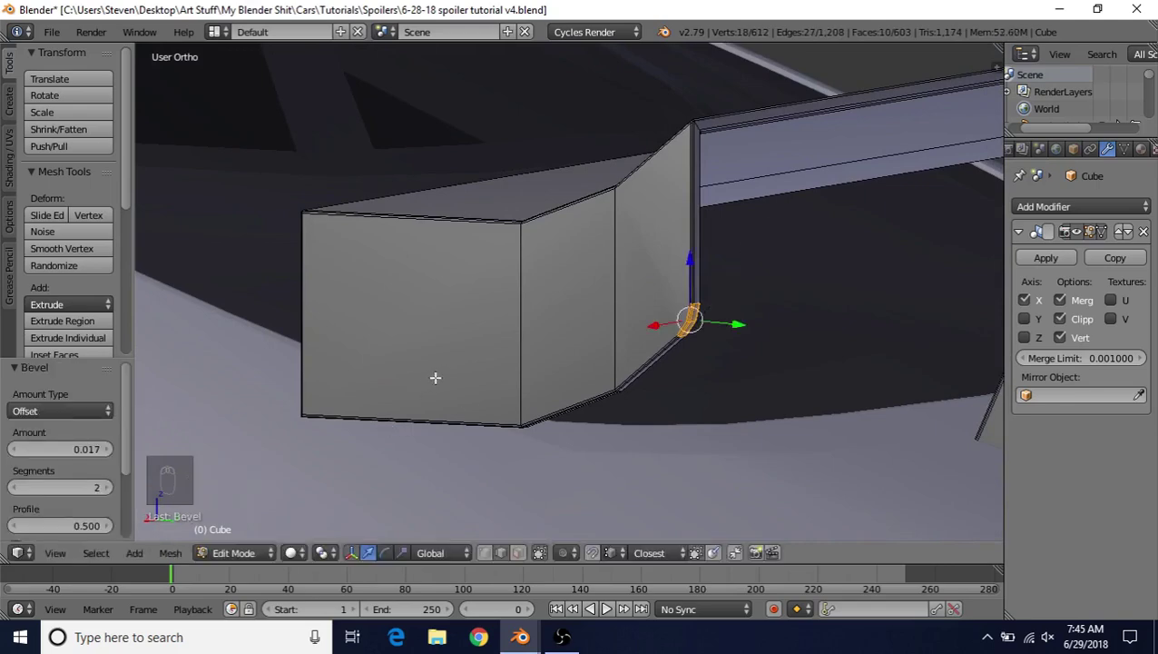
# Step: Bevel the end plate's lower corner at its free outer end with 3 segments and an offset of about 0.055
pyautogui.moveTo(433, 377); pyautogui.dragTo(539, 356, button='middle')
pyautogui.moveTo(730, 348); pyautogui.dragTo(530, 317, button='middle')
pyautogui.rightClick(544, 307)
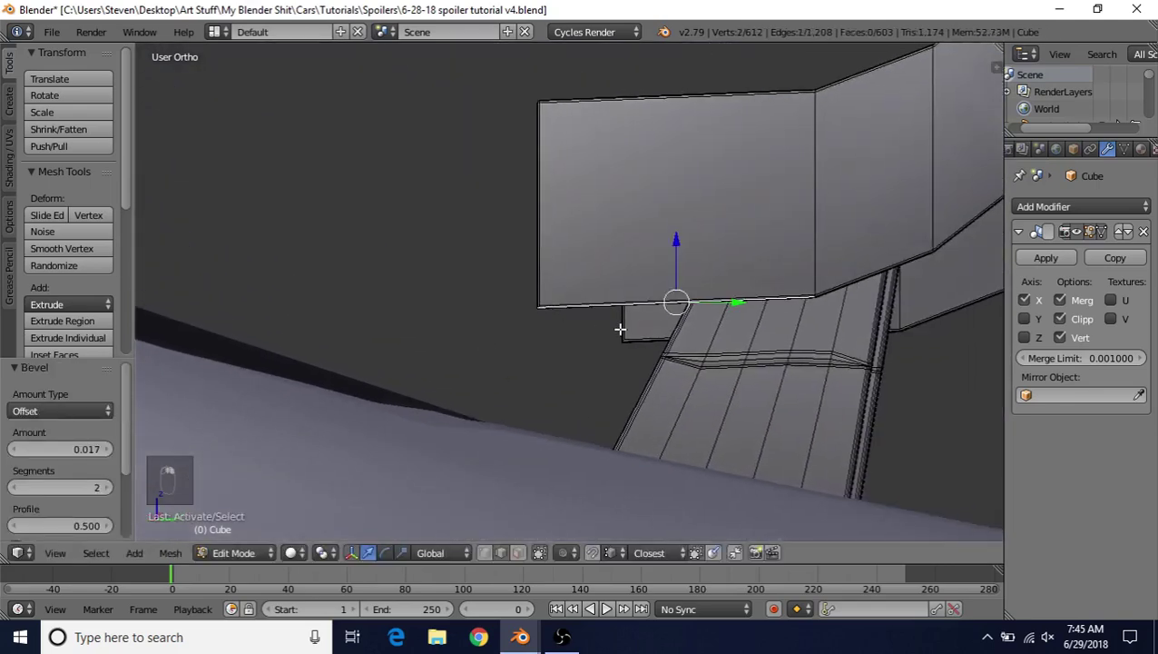
pyautogui.press('KP_Decimal')
pyautogui.moveTo(606, 328); pyautogui.dragTo(732, 293, button='middle')
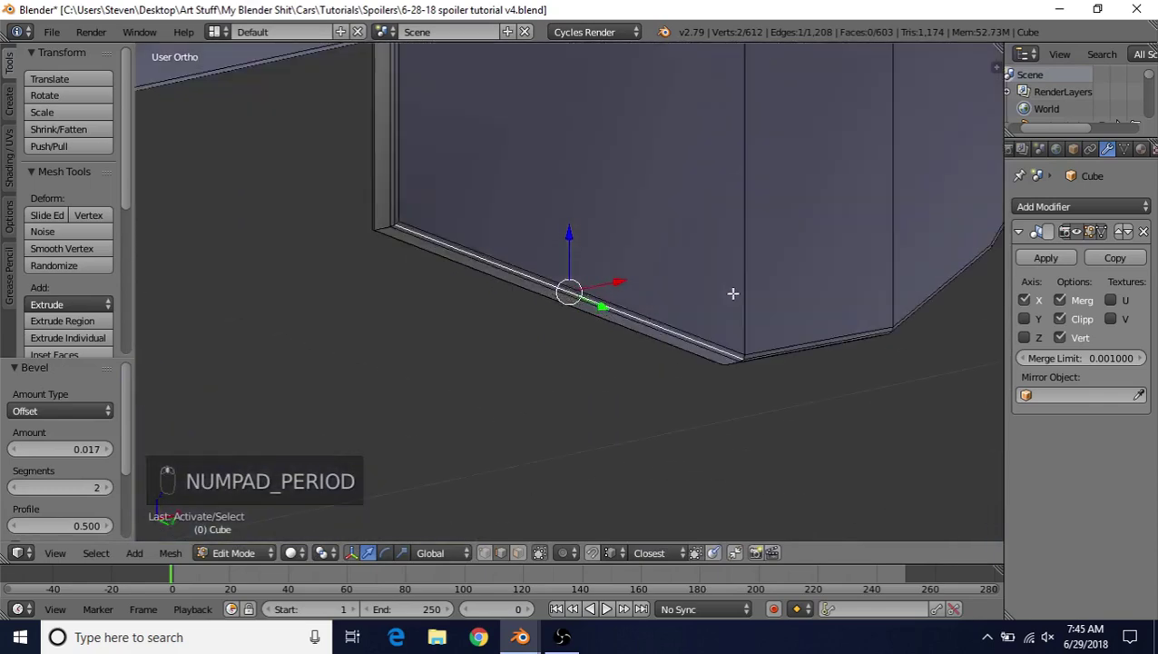
pyautogui.keyDown('alt'); pyautogui.rightClick(382, 230); pyautogui.keyUp('alt')
pyautogui.keyDown('alt'); pyautogui.rightClick(381, 226); pyautogui.keyUp('alt')
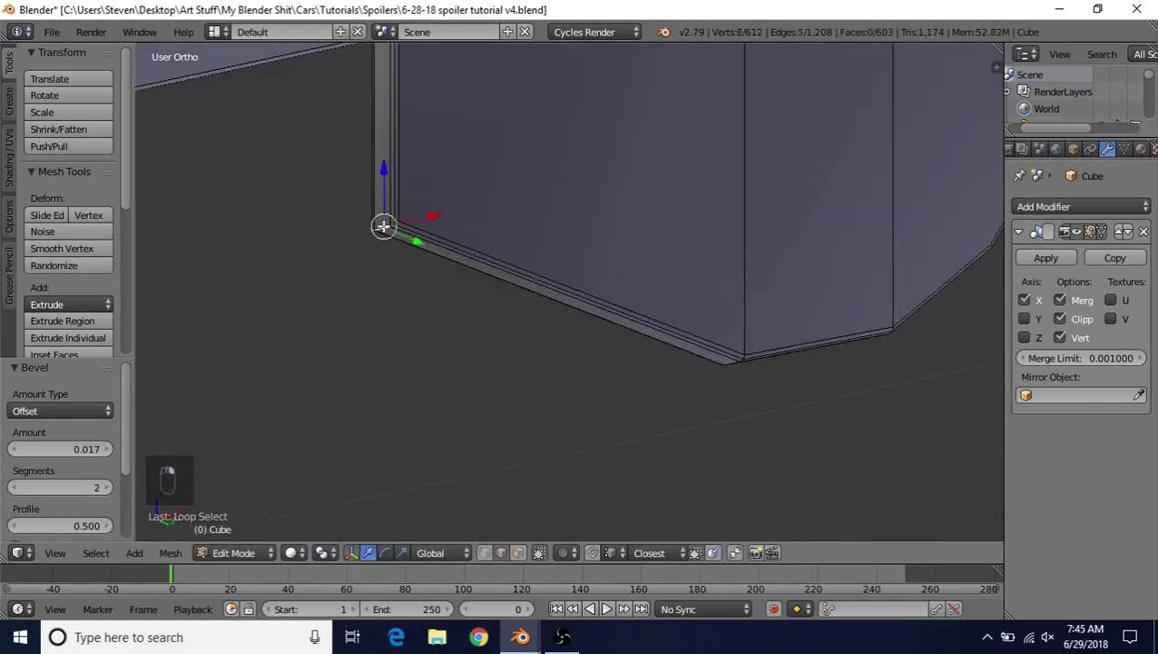
pyautogui.scroll(-7, 383, 227)
pyautogui.moveTo(436, 252); pyautogui.dragTo(371, 309, button='middle')
pyautogui.scroll(2, 372, 310)
pyautogui.hotkey('ctrl', 'b')
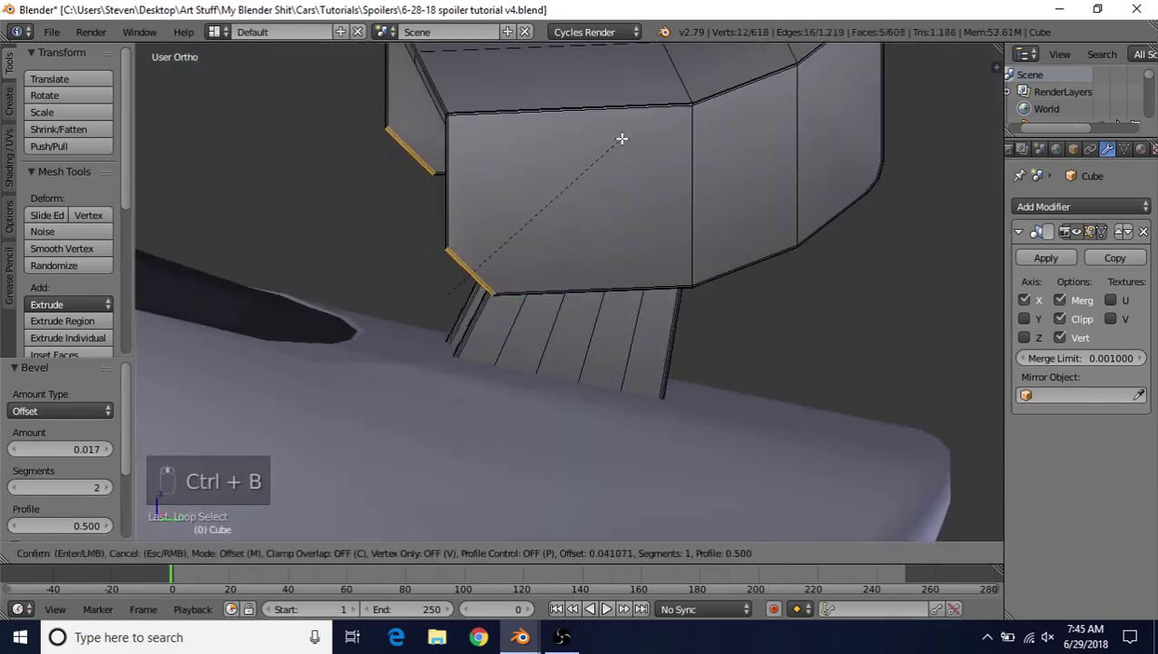
pyautogui.scroll(1, 621, 137)
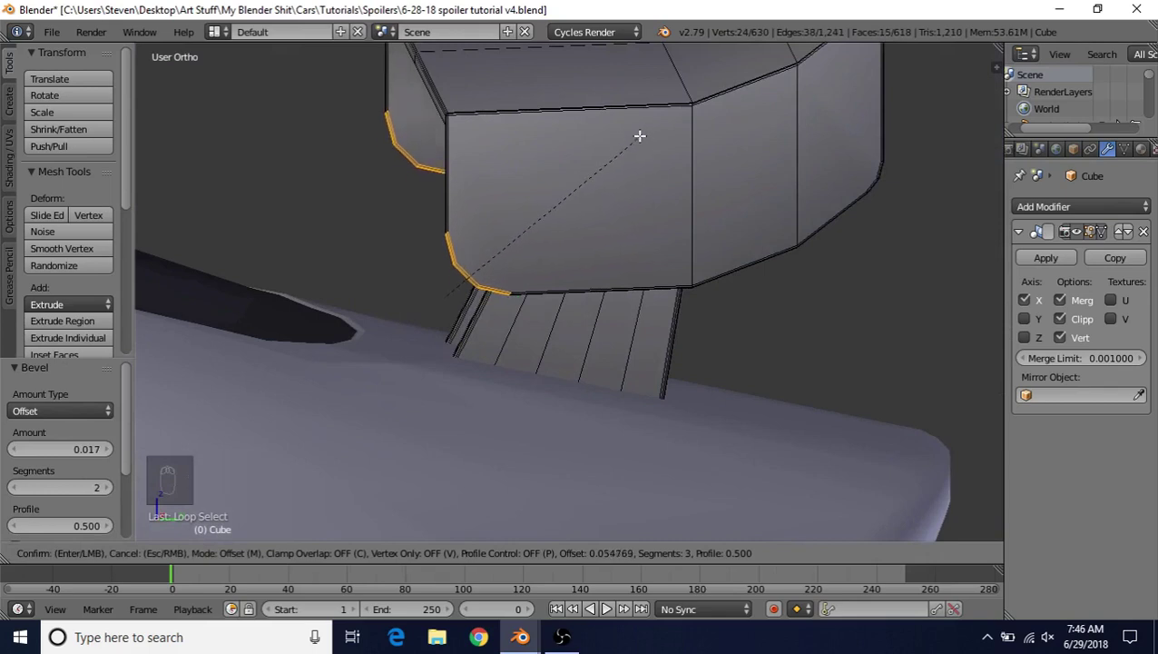
pyautogui.click(640, 136)
# Step: Add a loop cut across the middle of the end plate's outer face and slide it about -0.86, close to the lower edge
pyautogui.moveTo(543, 283); pyautogui.dragTo(571, 241, button='middle')
pyautogui.hotkey('ctrl', 'r')
pyautogui.click(571, 244)
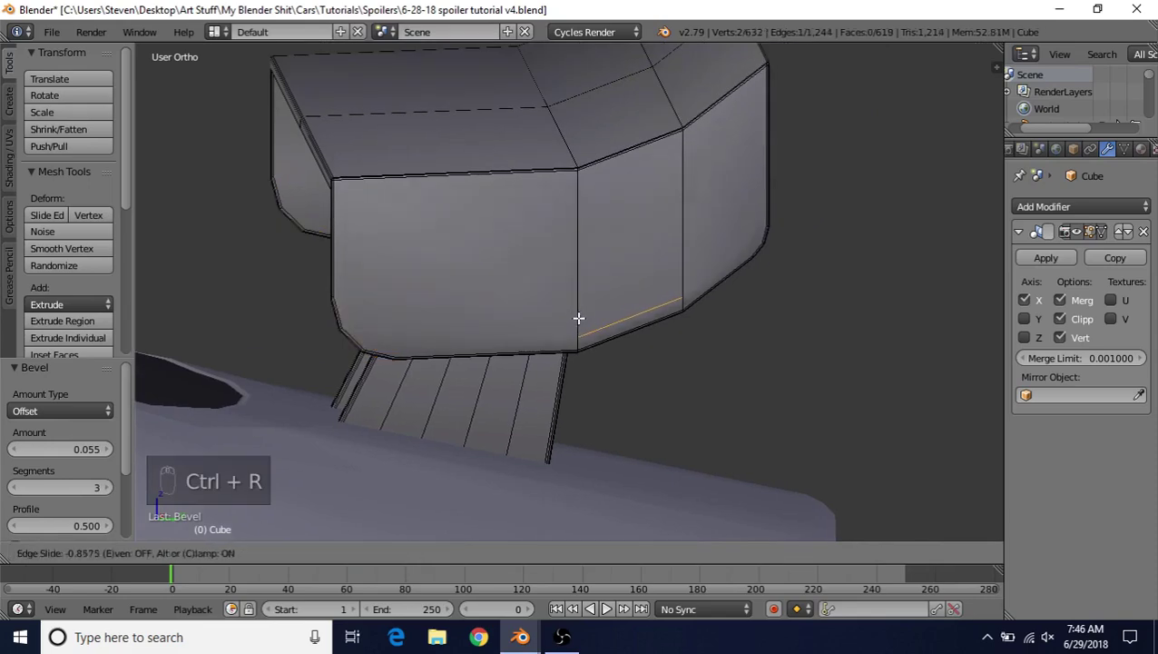
pyautogui.click(580, 321)
# Step: Connect the rear end vertex of the outer face's cut to two vertices of the rounded rear lower corner
pyautogui.keyDown('shift'); pyautogui.moveTo(628, 379); pyautogui.dragTo(481, 431, button='middle'); pyautogui.keyUp('shift')
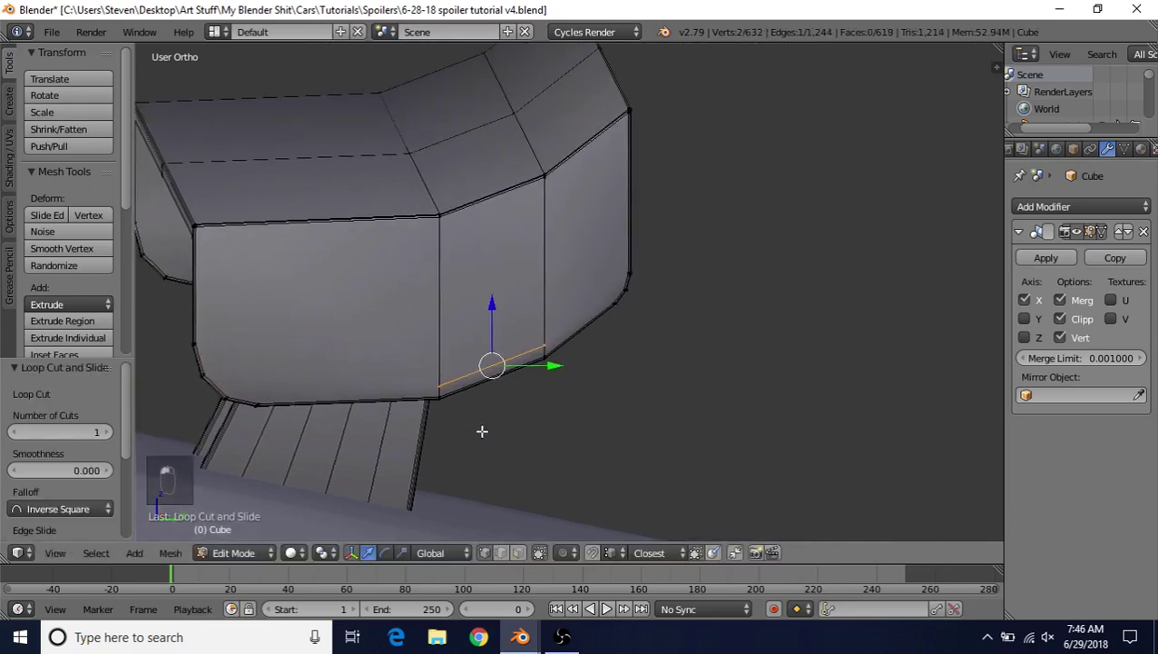
pyautogui.scroll(5, 479, 430)
pyautogui.rightClick(491, 427)
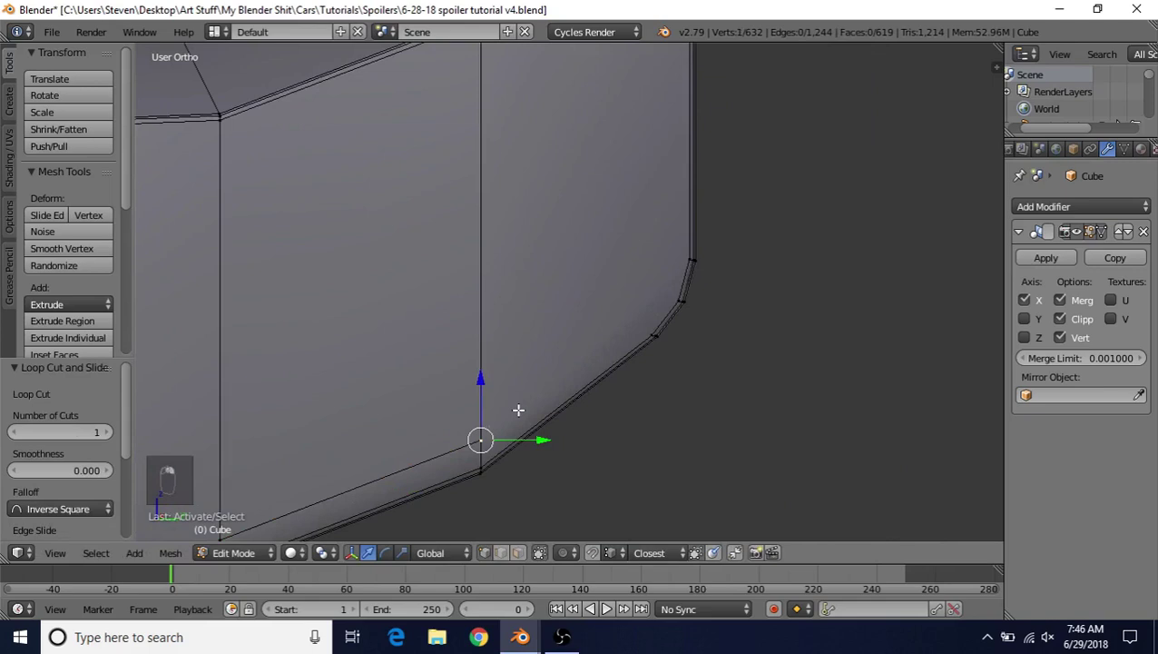
pyautogui.keyDown('shift'); pyautogui.rightClick(656, 290); pyautogui.keyUp('shift')
pyautogui.press('j')
pyautogui.rightClick(497, 418)
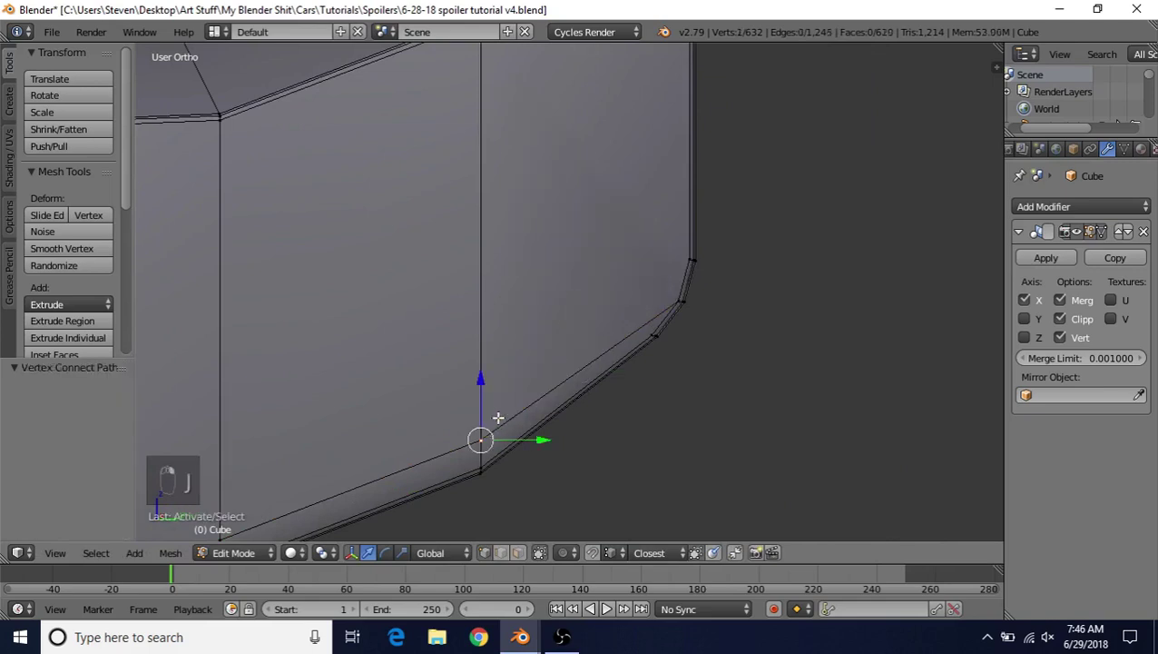
pyautogui.keyDown('shift'); pyautogui.rightClick(677, 248); pyautogui.keyUp('shift')
pyautogui.press('j')
# Step: Connect the cut's front end to the rounded front corner and that vertex to the outer face's upper front corner, checking the shading in Object Mode
pyautogui.moveTo(676, 248); pyautogui.dragTo(580, 322, button='middle')
pyautogui.rightClick(587, 334)
pyautogui.keyDown('shift'); pyautogui.rightClick(287, 337); pyautogui.keyUp('shift')
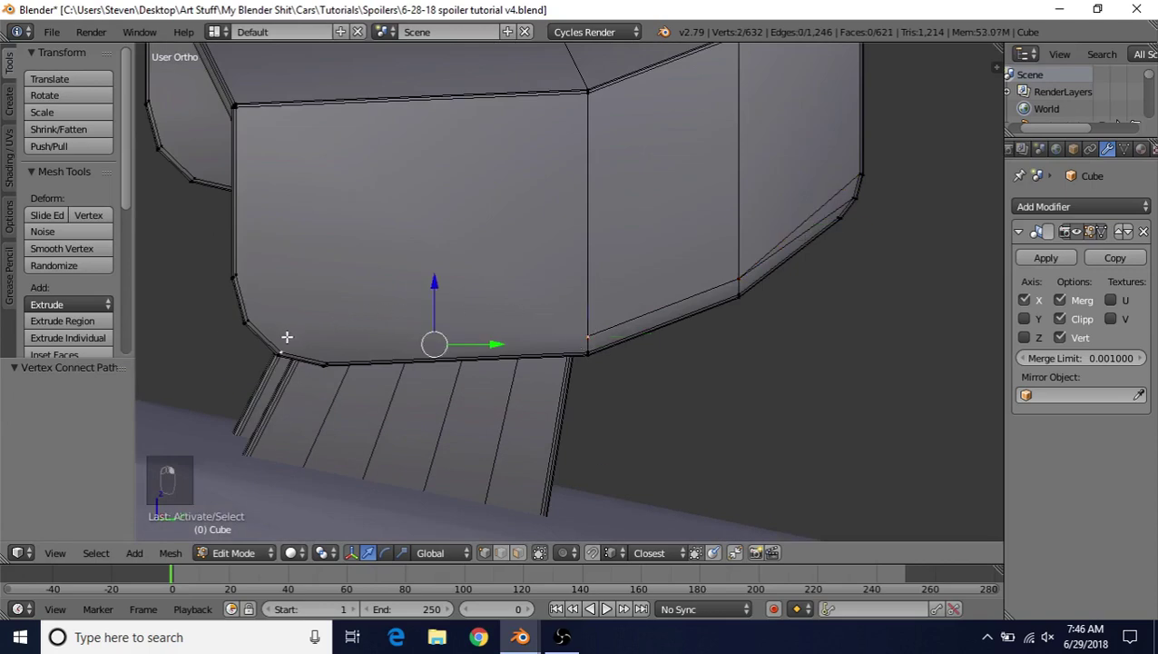
pyautogui.press('j')
pyautogui.rightClick(280, 350)
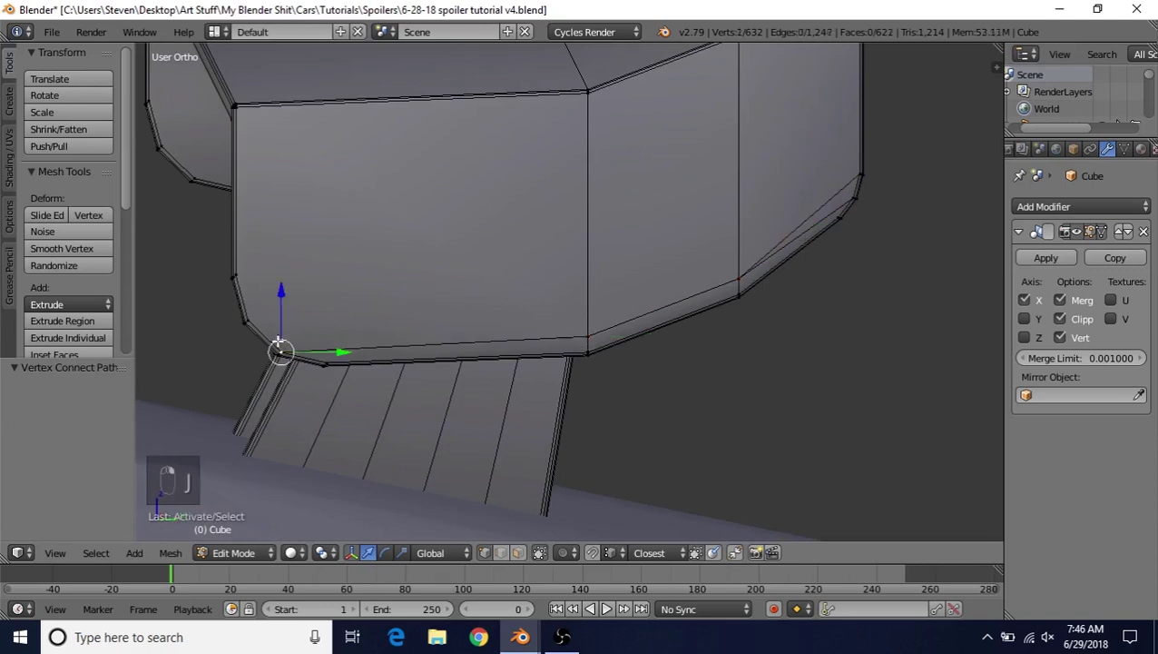
pyautogui.keyDown('shift'); pyautogui.rightClick(246, 118); pyautogui.keyUp('shift')
pyautogui.press('j')
pyautogui.press('Tab')
pyautogui.press('Tab')
pyautogui.scroll(-4, 438, 299)
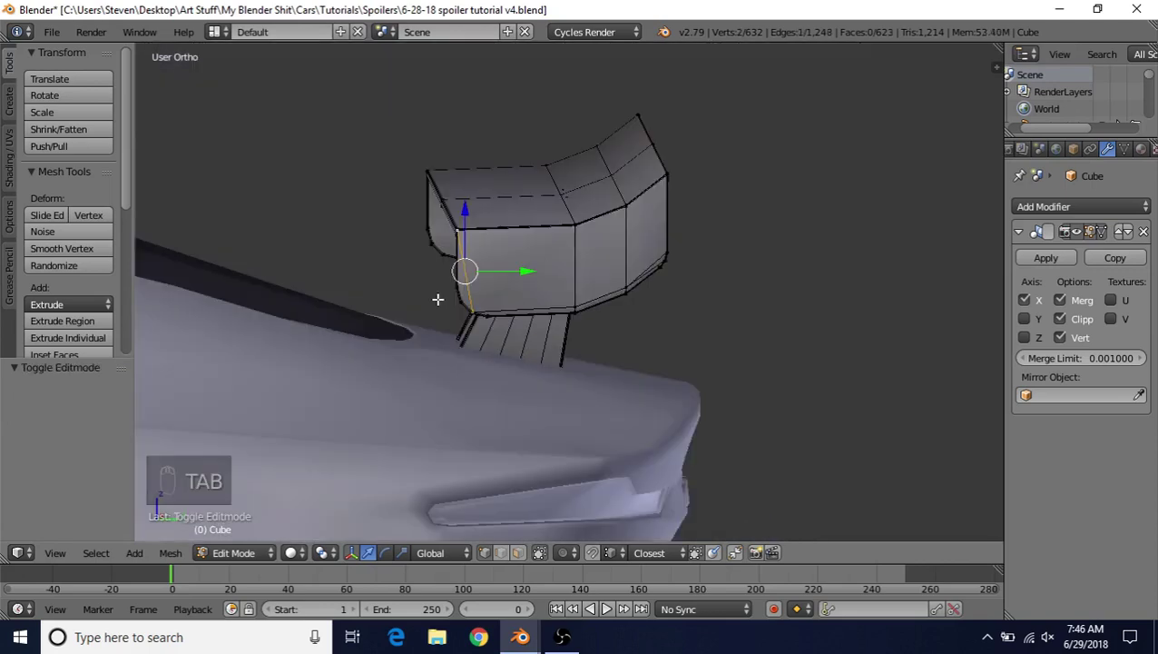
# Step: Add a matching loop cut across the middle of the end plate's inner face and slide it close to the lower edge
pyautogui.moveTo(636, 271); pyautogui.dragTo(348, 292, button='middle')
pyautogui.scroll(3, 354, 295)
pyautogui.hotkey('ctrl', 'r')
pyautogui.click(466, 250)
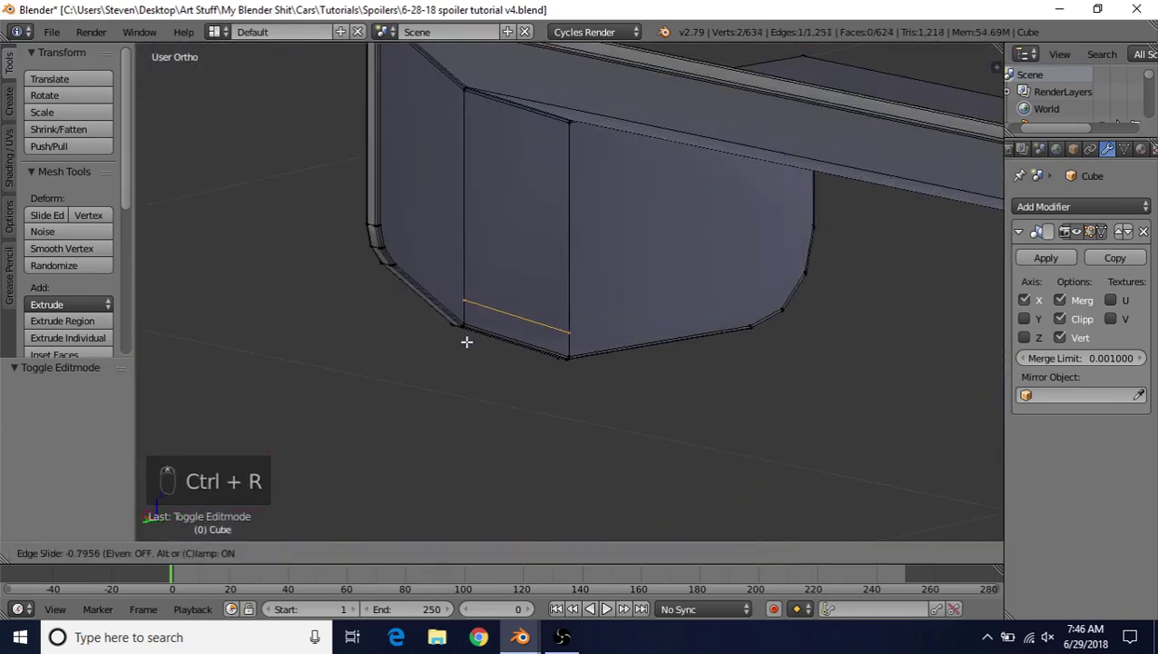
pyautogui.click(469, 348)
# Step: Connect the rear end vertex of the inner face's cut to two vertices of the rounded rear lower corner
pyautogui.rightClick(393, 238)
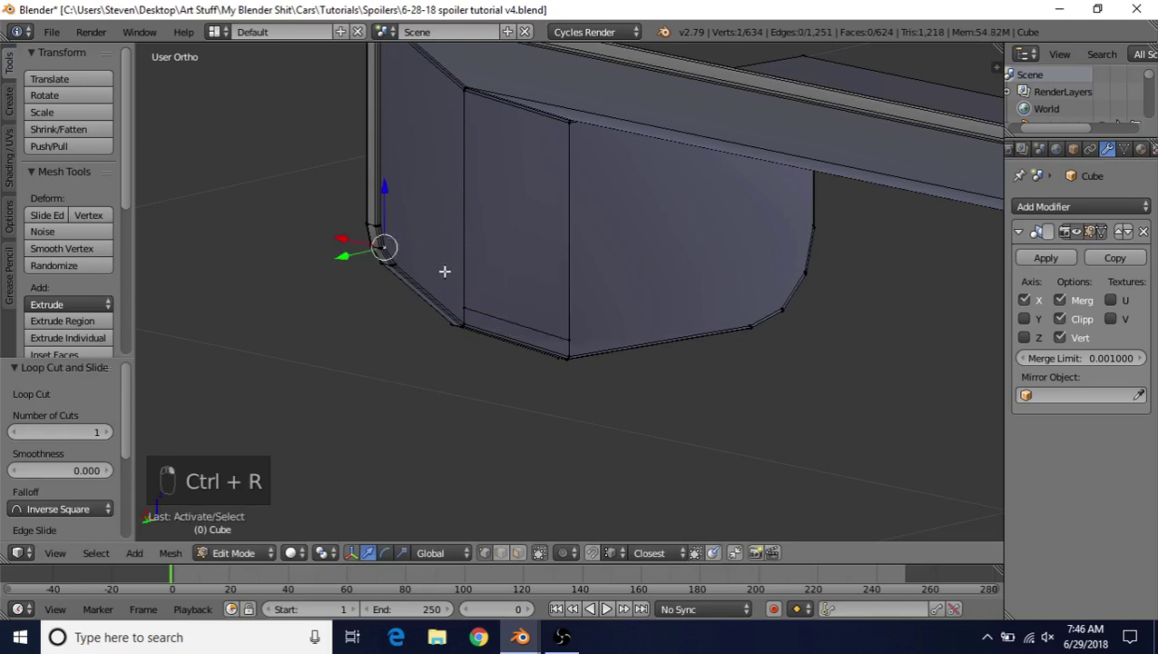
pyautogui.keyDown('shift'); pyautogui.rightClick(461, 292); pyautogui.keyUp('shift')
pyautogui.press('j')
pyautogui.moveTo(449, 269); pyautogui.dragTo(419, 268, button='middle')
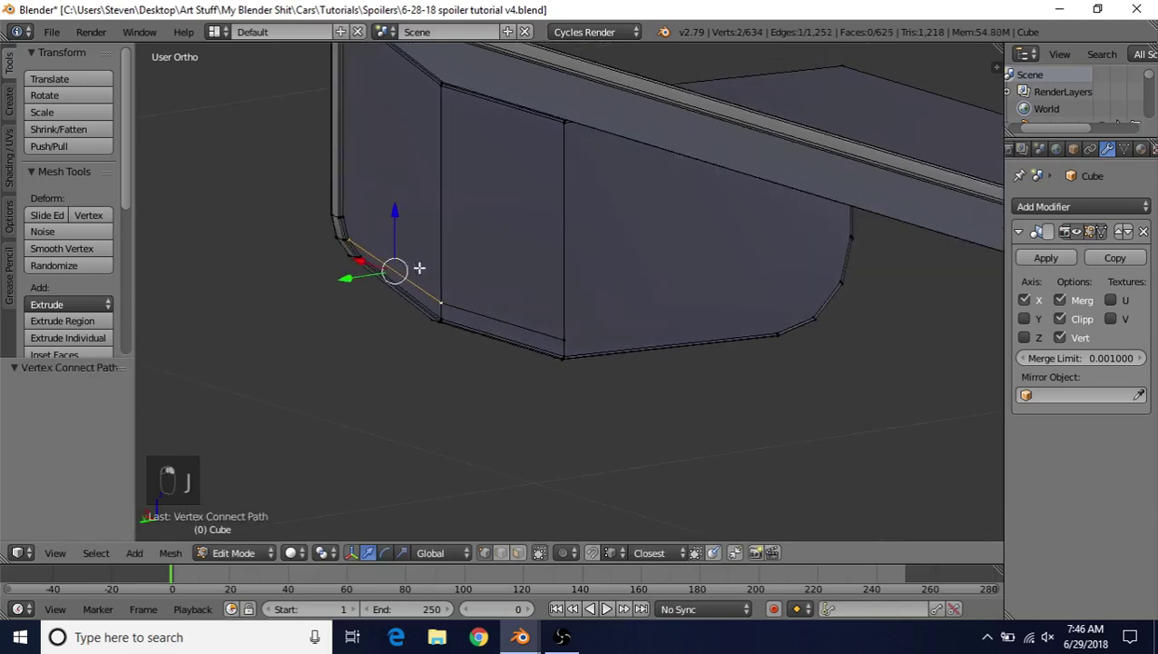
pyautogui.rightClick(353, 214)
pyautogui.keyDown('shift'); pyautogui.rightClick(454, 290); pyautogui.keyUp('shift')
pyautogui.press('j')
pyautogui.keyDown('shift'); pyautogui.moveTo(579, 312); pyautogui.dragTo(458, 296, button='middle'); pyautogui.keyUp('shift')
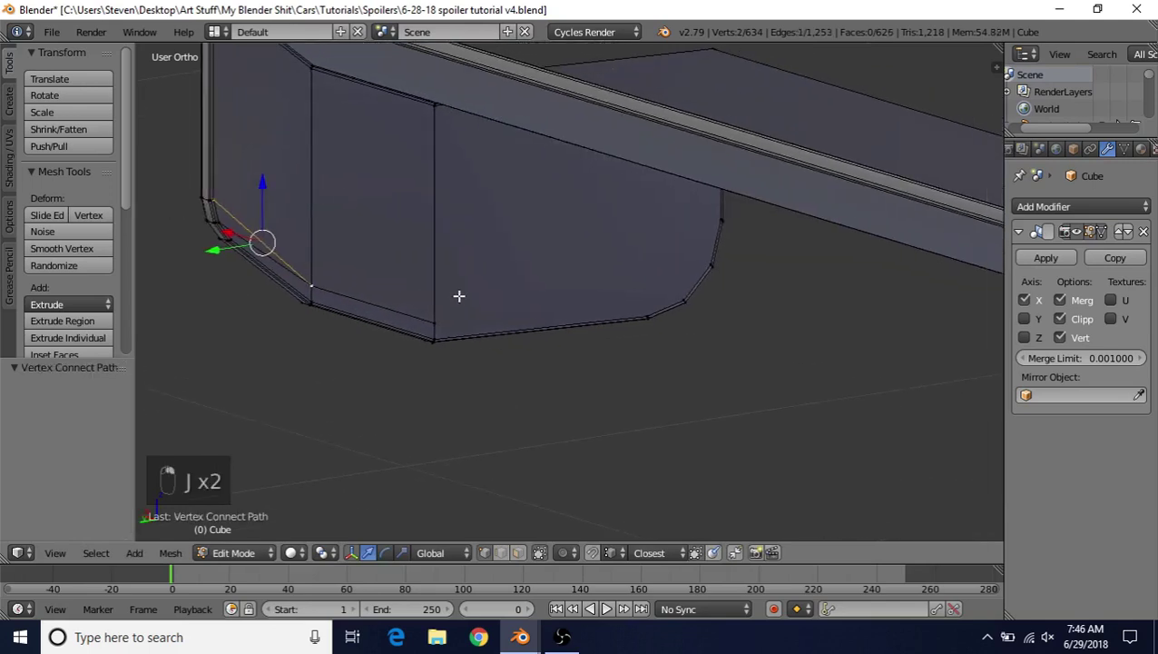
# Step: Connect the inner cut's front end to the rounded front corner and that vertex to the face's upper front corner, and save the file
pyautogui.rightClick(448, 315)
pyautogui.keyDown('shift'); pyautogui.rightClick(678, 289); pyautogui.keyUp('shift')
pyautogui.press('j')
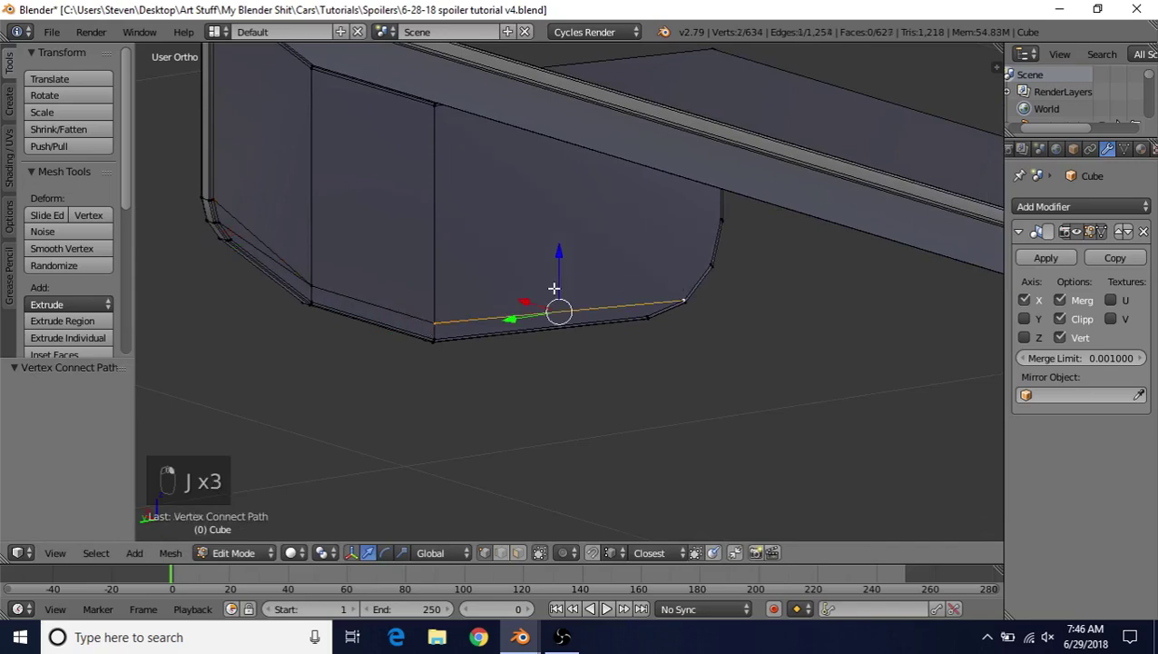
pyautogui.rightClick(469, 319)
pyautogui.rightClick(678, 290)
pyautogui.keyDown('shift'); pyautogui.moveTo(650, 245); pyautogui.dragTo(522, 377, button='middle'); pyautogui.keyUp('shift')
pyautogui.moveTo(592, 209); pyautogui.dragTo(596, 251, button='middle')
pyautogui.keyDown('shift'); pyautogui.rightClick(600, 288); pyautogui.keyUp('shift')
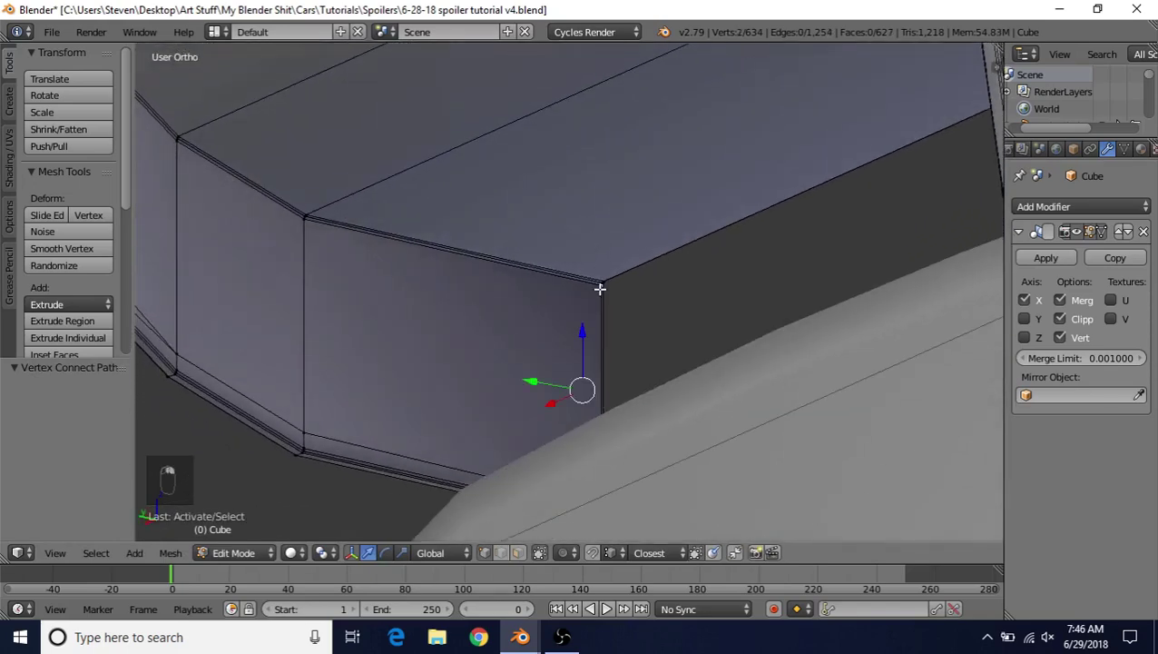
pyautogui.press('j')
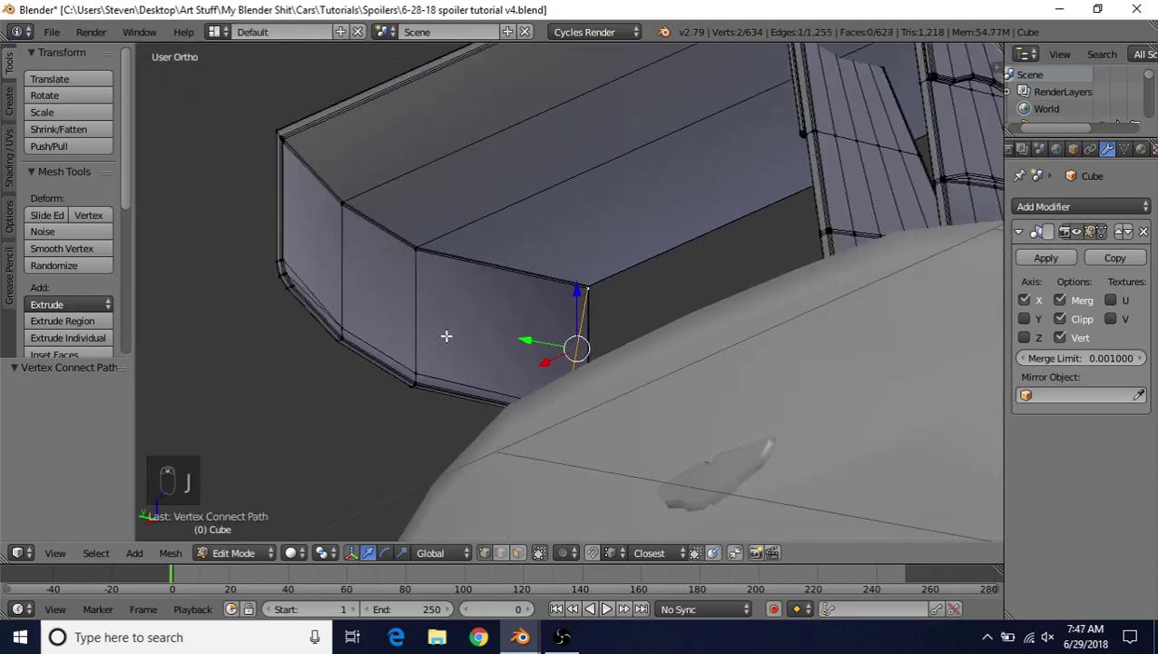
pyautogui.hotkey('ctrl', 's')
# Step: Review the whole spoiler on the car and apply its Mirror modifier in Object Mode
pyautogui.scroll(-3, 603, 328)
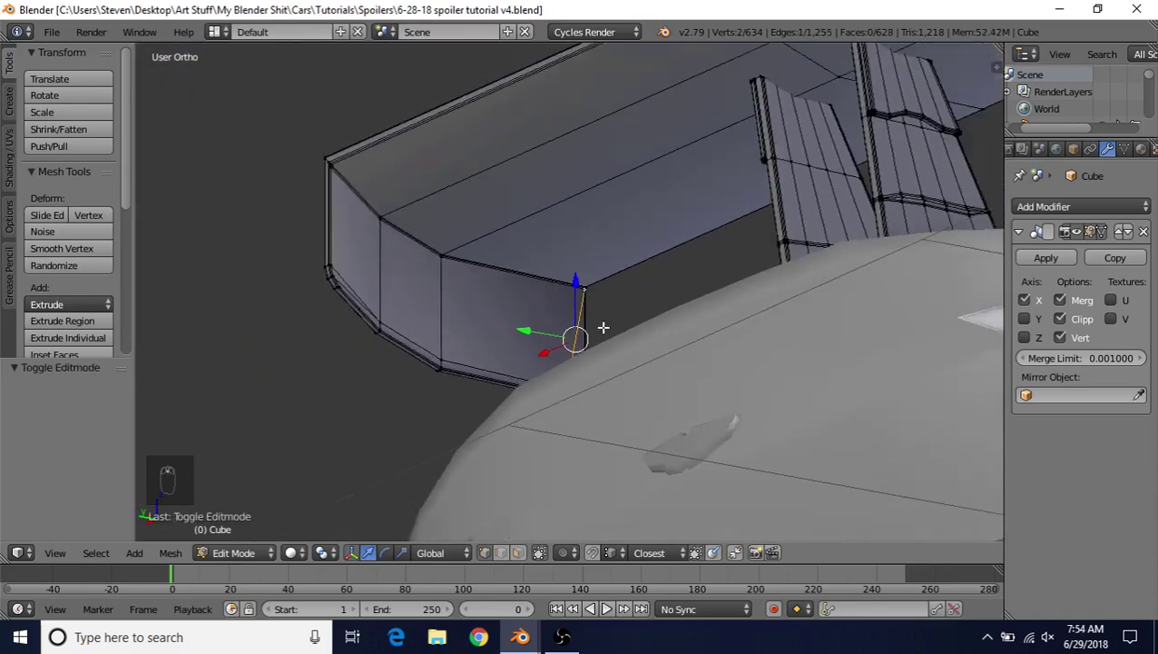
pyautogui.moveTo(600, 303); pyautogui.dragTo(552, 364, button='middle')
pyautogui.scroll(-4, 744, 362)
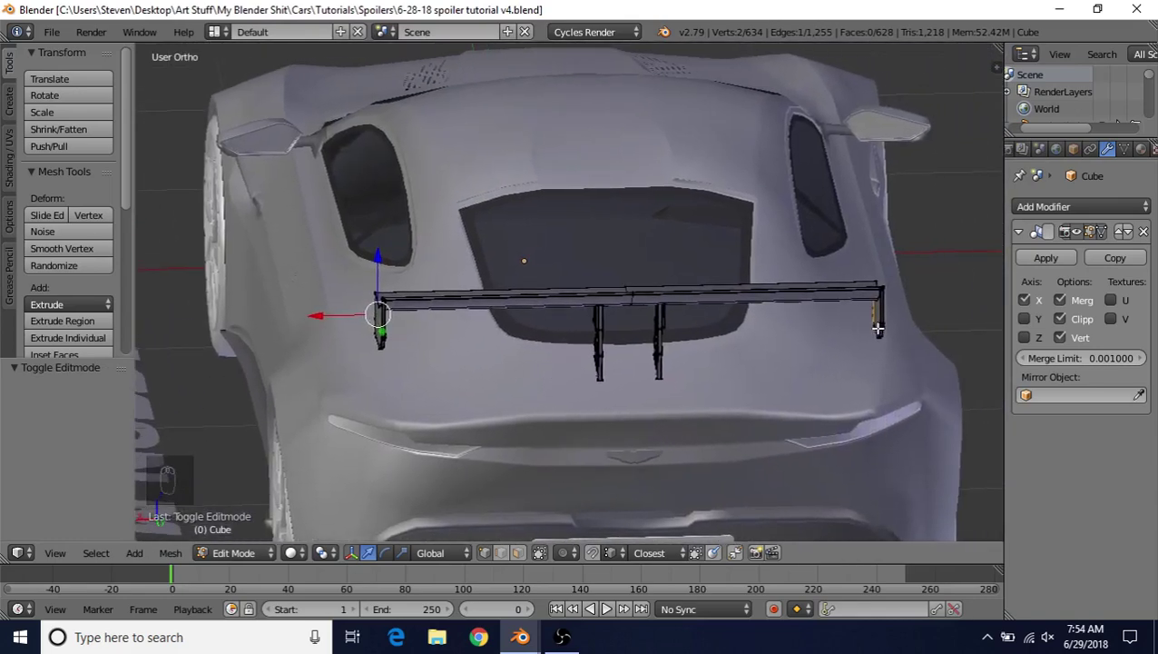
pyautogui.moveTo(663, 309); pyautogui.dragTo(690, 282, button='middle')
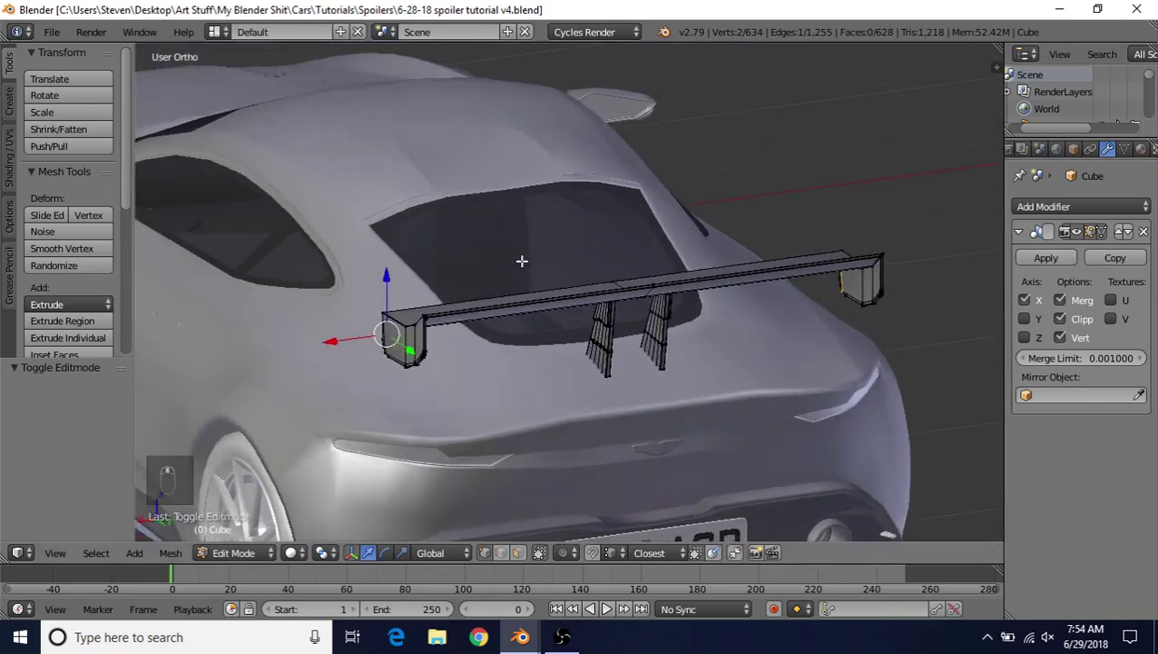
pyautogui.press('Tab')
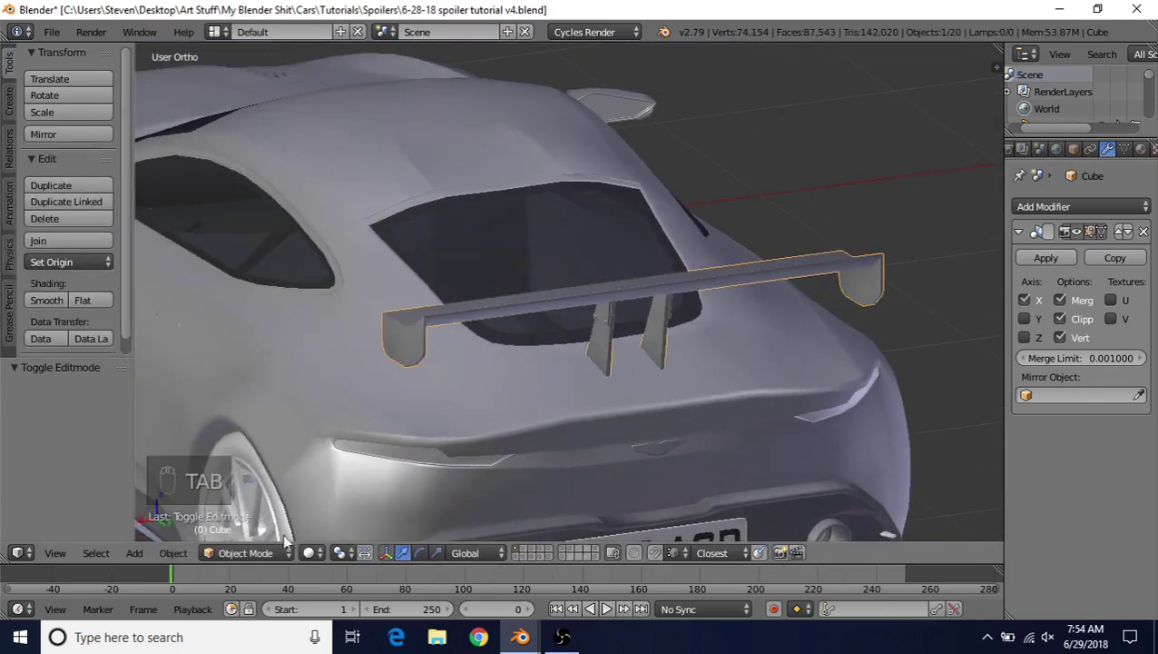
pyautogui.click(1031, 259)
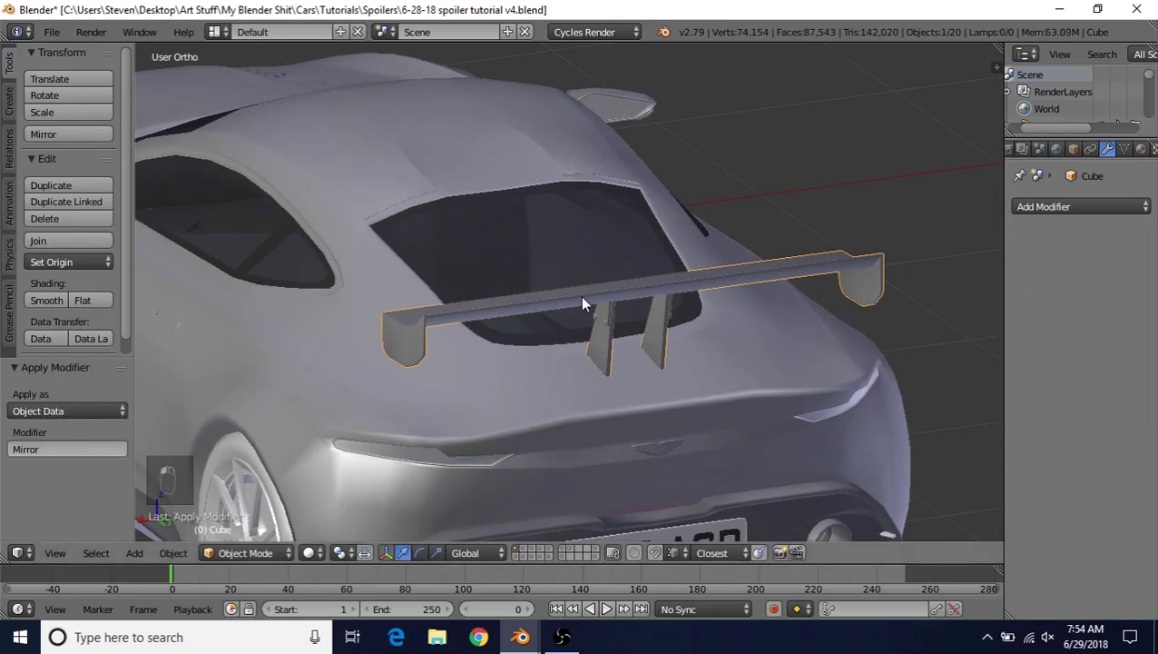
# Step: In Edit Mode, circle-select all faces of one end plate below the wing, using wireframe display to include hidden faces
pyautogui.keyDown('shift'); pyautogui.moveTo(582, 297); pyautogui.dragTo(663, 270, button='middle'); pyautogui.keyUp('shift')
pyautogui.scroll(2, 627, 282)
pyautogui.press('Tab')
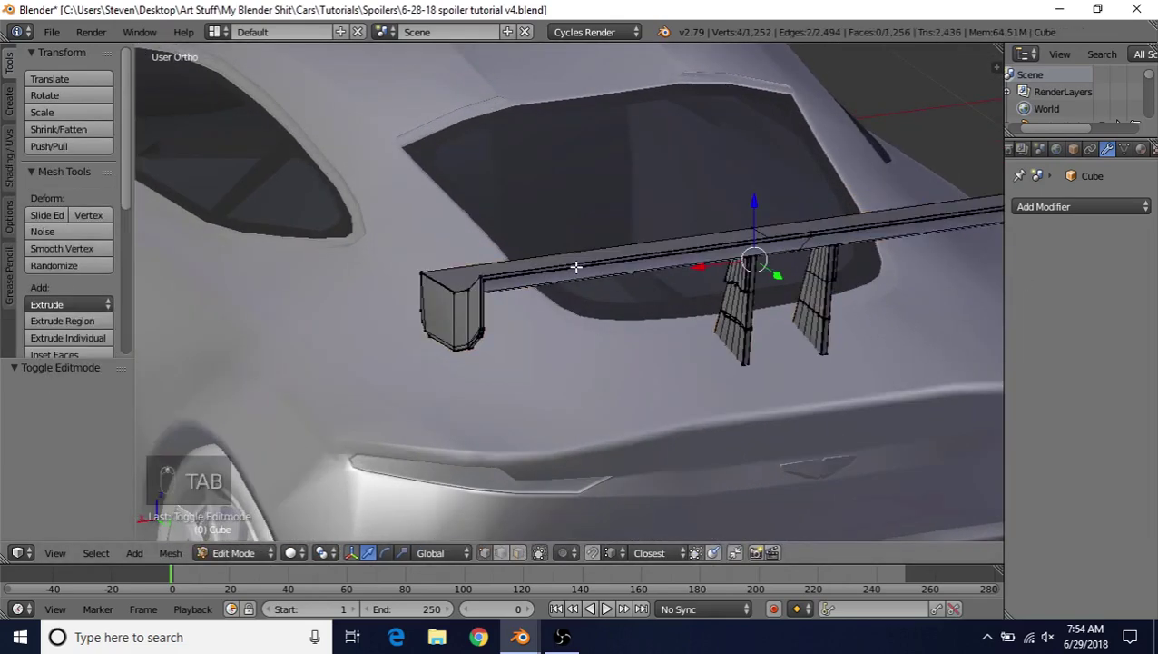
pyautogui.scroll(-1, 597, 259)
pyautogui.scroll(4, 634, 293)
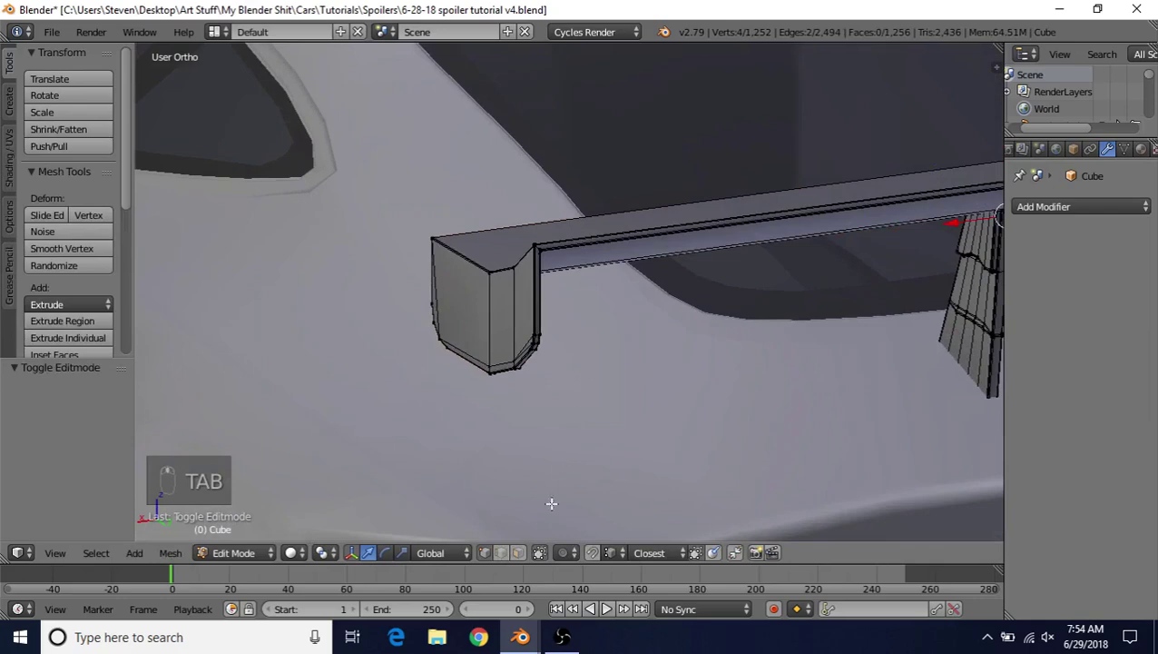
pyautogui.rightClick(498, 328)
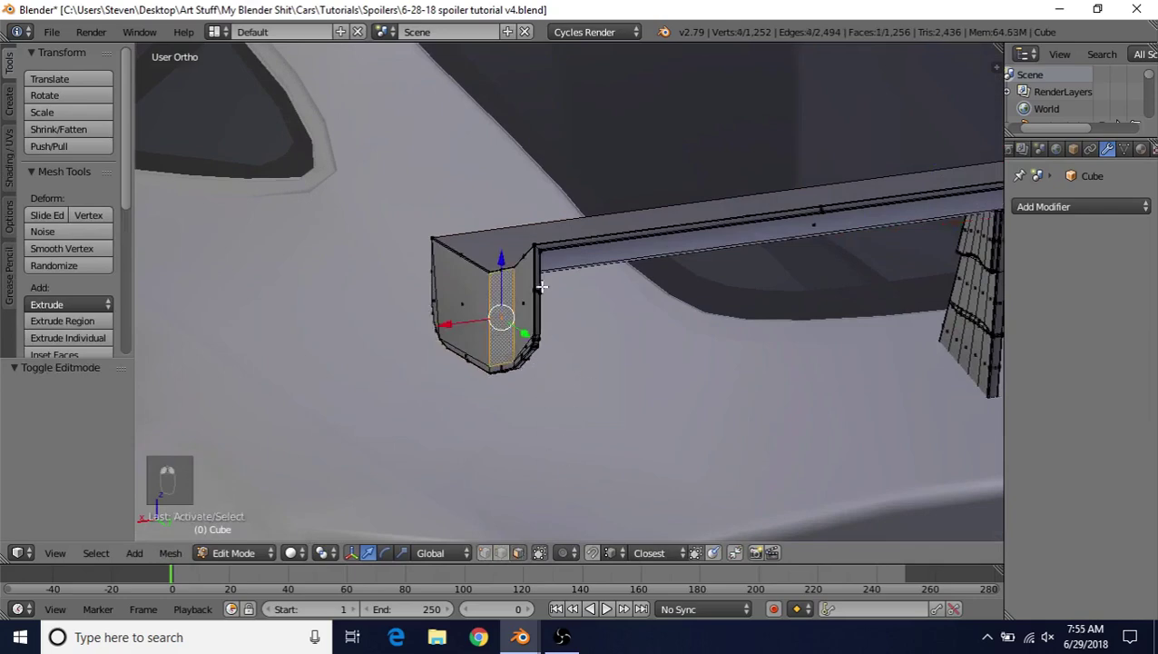
pyautogui.moveTo(542, 286); pyautogui.dragTo(583, 299, button='middle')
pyautogui.press('z')
pyautogui.scroll(1, 584, 300)
pyautogui.press('c')
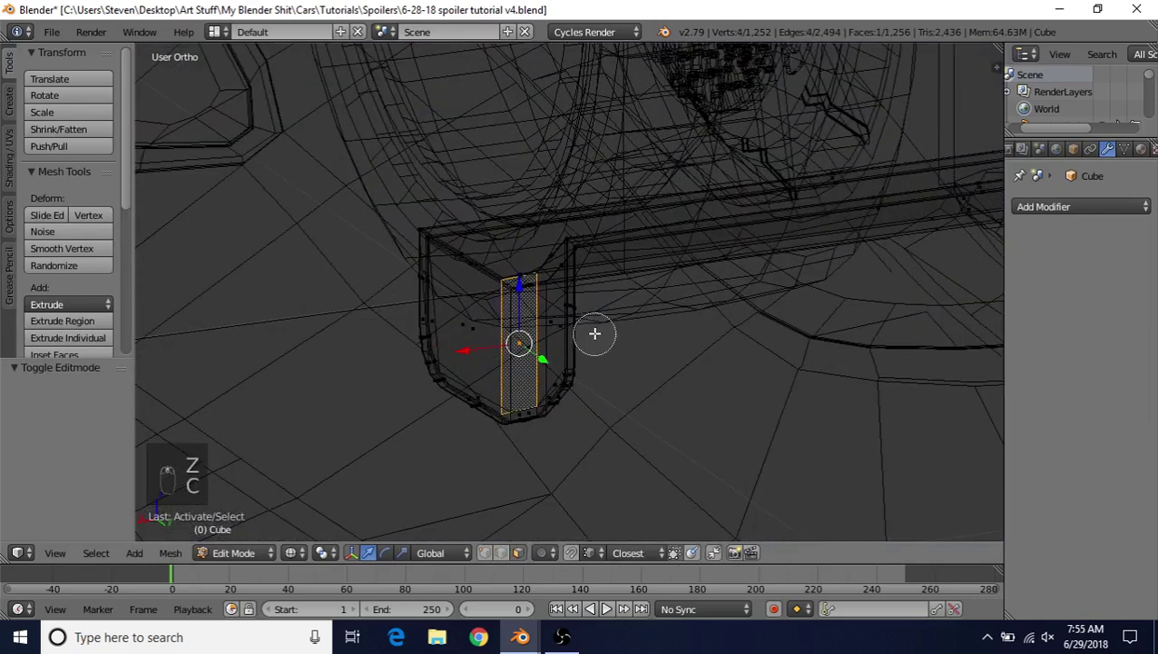
pyautogui.moveTo(595, 333)
pyautogui.mouseDown()
pyautogui.moveTo(496, 336)
pyautogui.moveTo(444, 320)
pyautogui.moveTo(425, 298)
pyautogui.moveTo(421, 331)
pyautogui.moveTo(536, 452)
pyautogui.moveTo(535, 395)
pyautogui.moveTo(511, 419)
pyautogui.moveTo(554, 325)
pyautogui.moveTo(531, 355)
pyautogui.moveTo(532, 341)
pyautogui.moveTo(415, 289)
pyautogui.mouseUp()
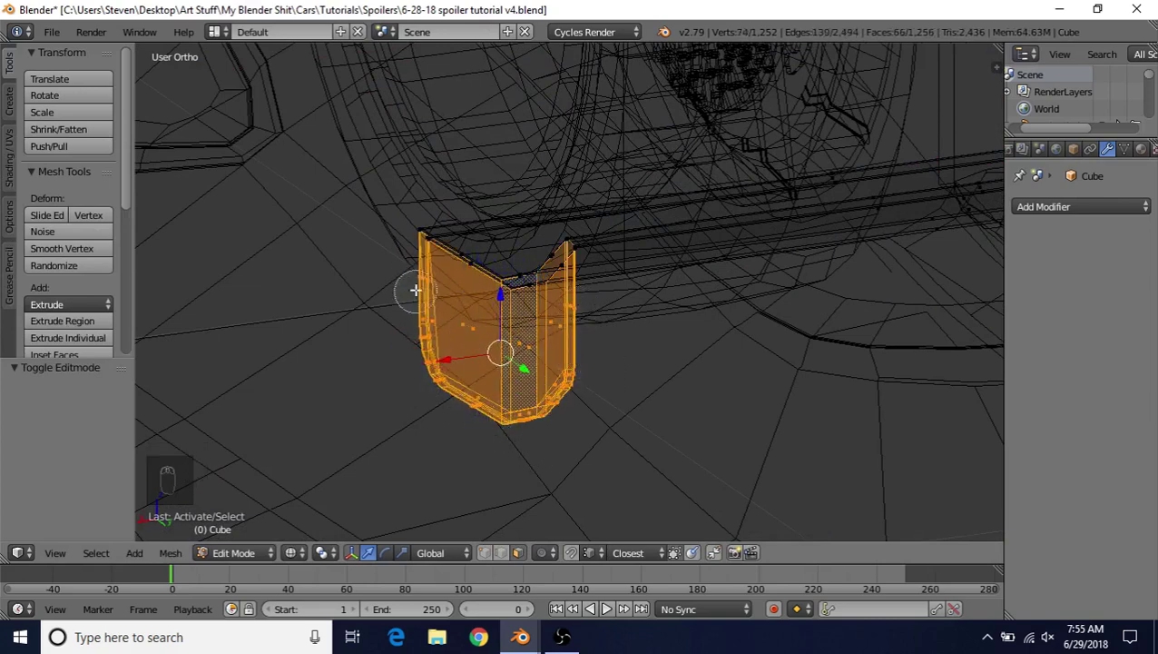
pyautogui.rightClick(568, 334)
pyautogui.press('z')
pyautogui.scroll(-4, 627, 357)
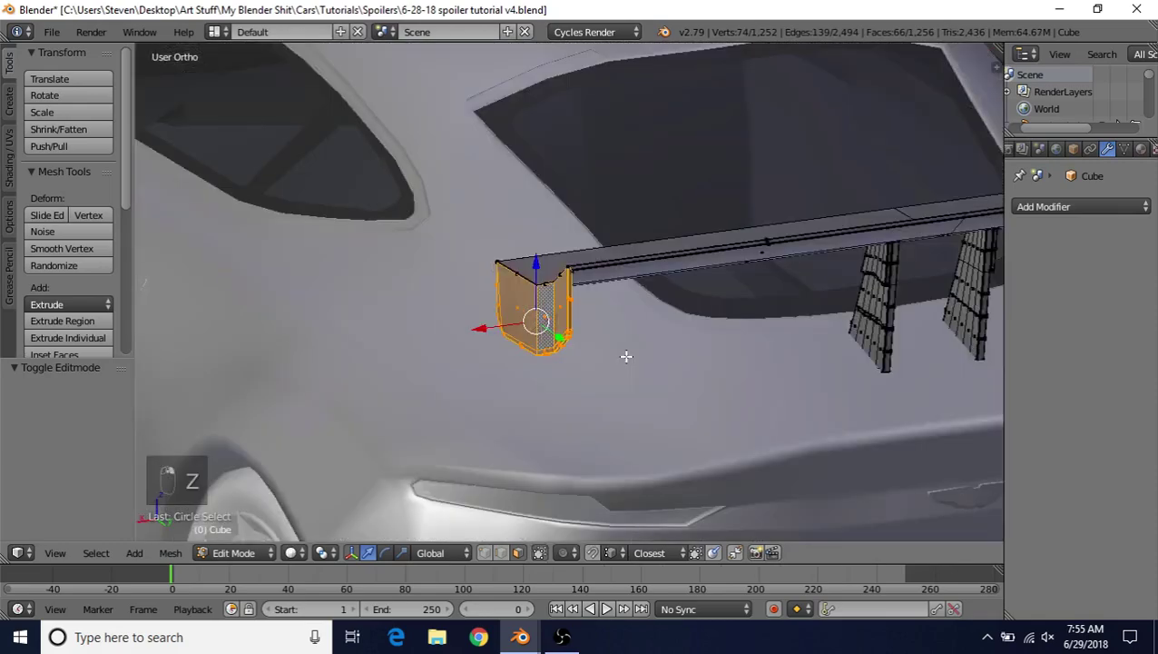
pyautogui.scroll(-4, 626, 357)
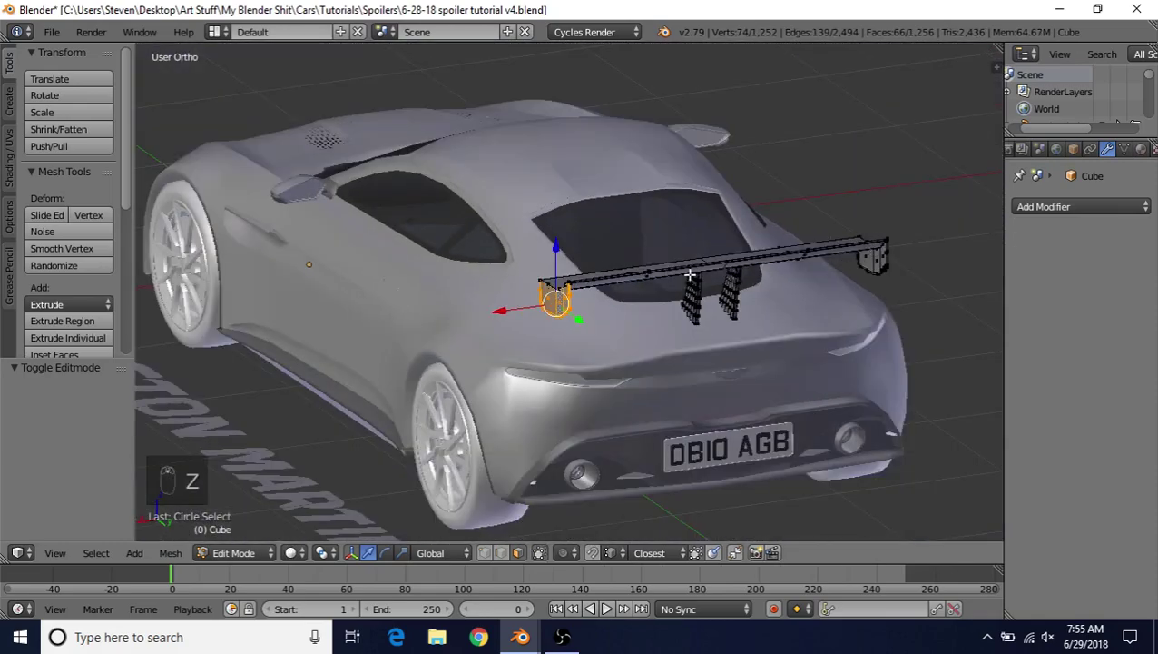
# Step: Examine the selected end plate faces from several sides and split them off from the wing
pyautogui.scroll(11, 546, 297)
pyautogui.moveTo(555, 279); pyautogui.dragTo(480, 217, button='middle')
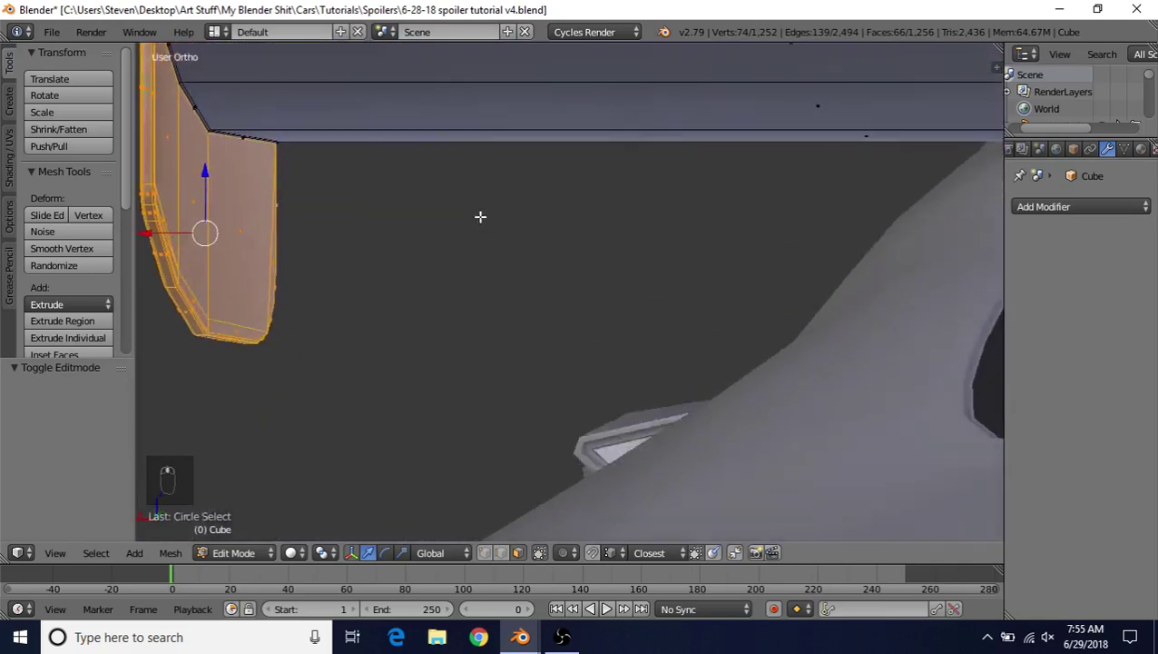
pyautogui.press('KP_Decimal')
pyautogui.moveTo(566, 243)
pyautogui.mouseDown(button='middle')
pyautogui.moveTo(509, 217)
pyautogui.moveTo(542, 214)
pyautogui.moveTo(701, 266)
pyautogui.moveTo(923, 248)
pyautogui.moveTo(737, 251)
pyautogui.mouseUp(button='middle')
pyautogui.press('z')
pyautogui.moveTo(681, 275)
pyautogui.mouseDown(button='middle')
pyautogui.moveTo(574, 280)
pyautogui.moveTo(558, 292)
pyautogui.mouseUp(button='middle')
pyautogui.press('z')
pyautogui.press('y')
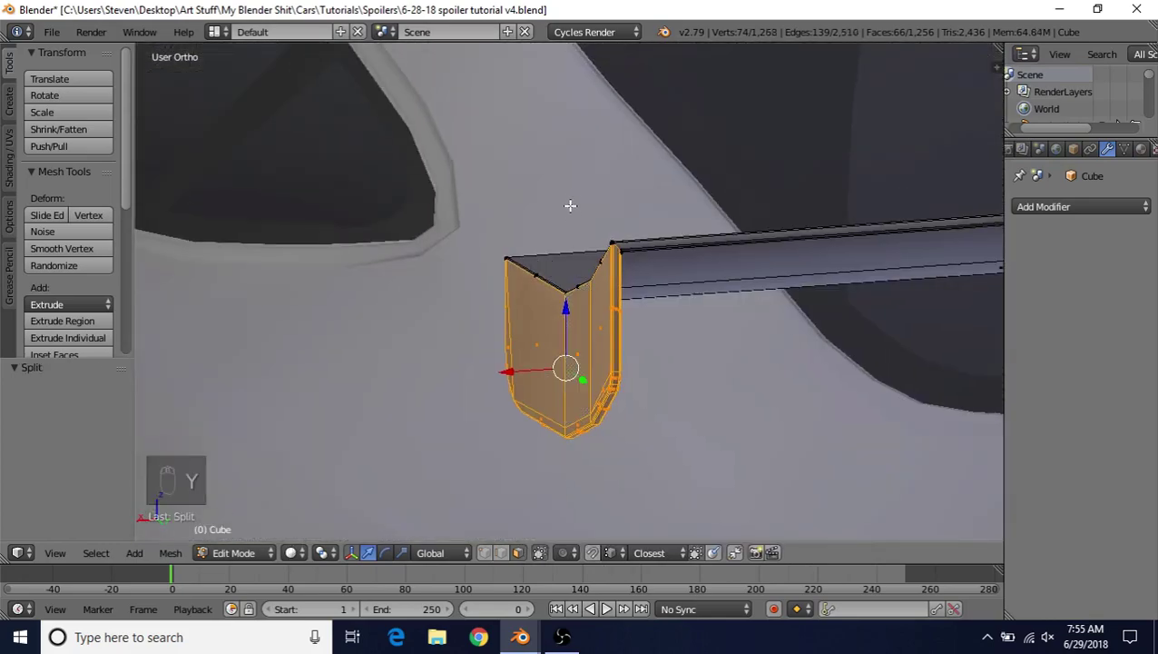
# Step: Hide all geometry except the end plate, and flatten its open upper edge loop by scaling it to 0 along Z
pyautogui.moveTo(576, 240); pyautogui.dragTo(583, 360, button='middle')
pyautogui.hotkey('shift', 'h')
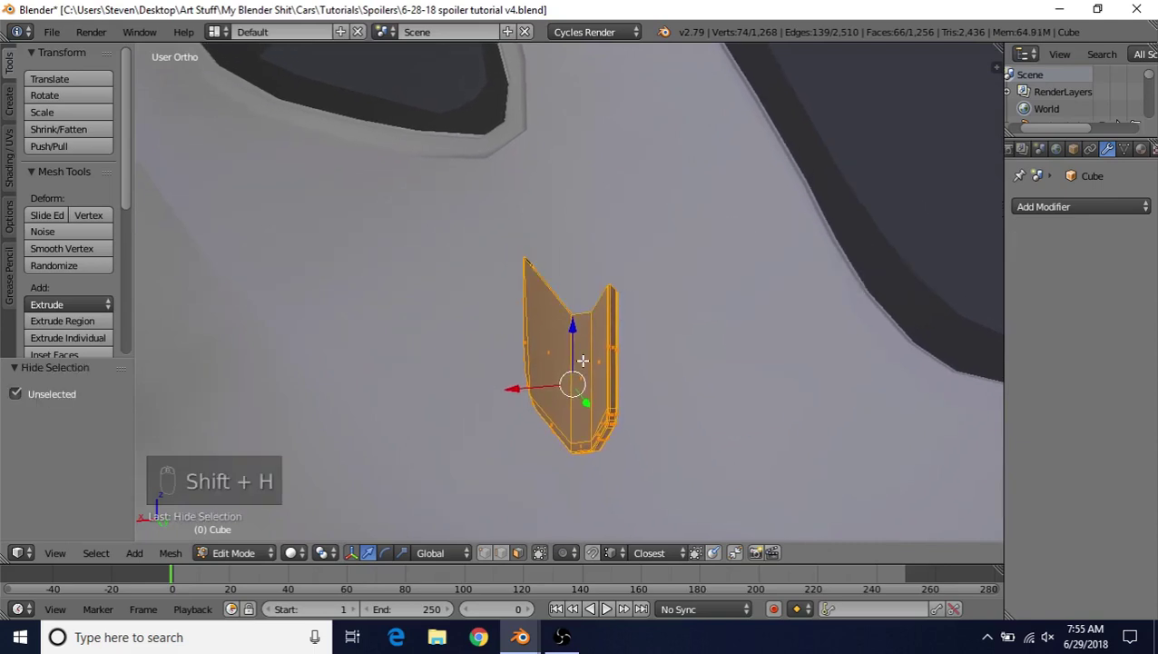
pyautogui.moveTo(541, 390); pyautogui.dragTo(513, 214, button='middle')
pyautogui.keyDown('alt'); pyautogui.rightClick(557, 265); pyautogui.keyUp('alt')
pyautogui.moveTo(531, 356); pyautogui.dragTo(675, 280, button='middle')
pyautogui.press('s')
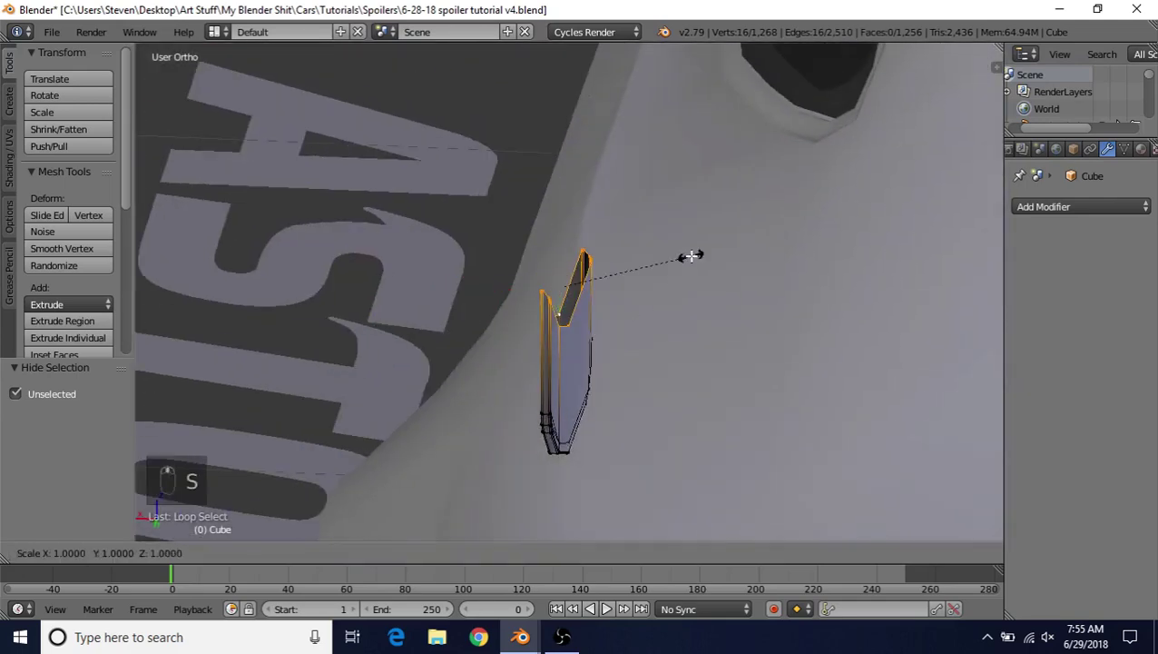
pyautogui.press('z')
pyautogui.press('0')
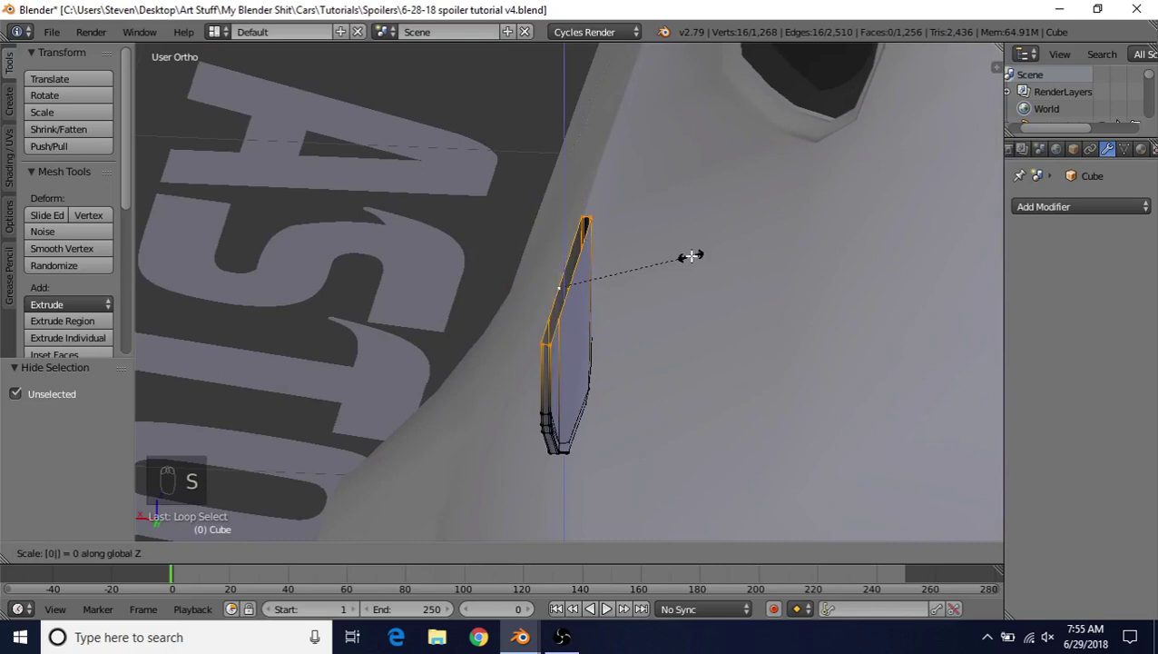
pyautogui.click(691, 256)
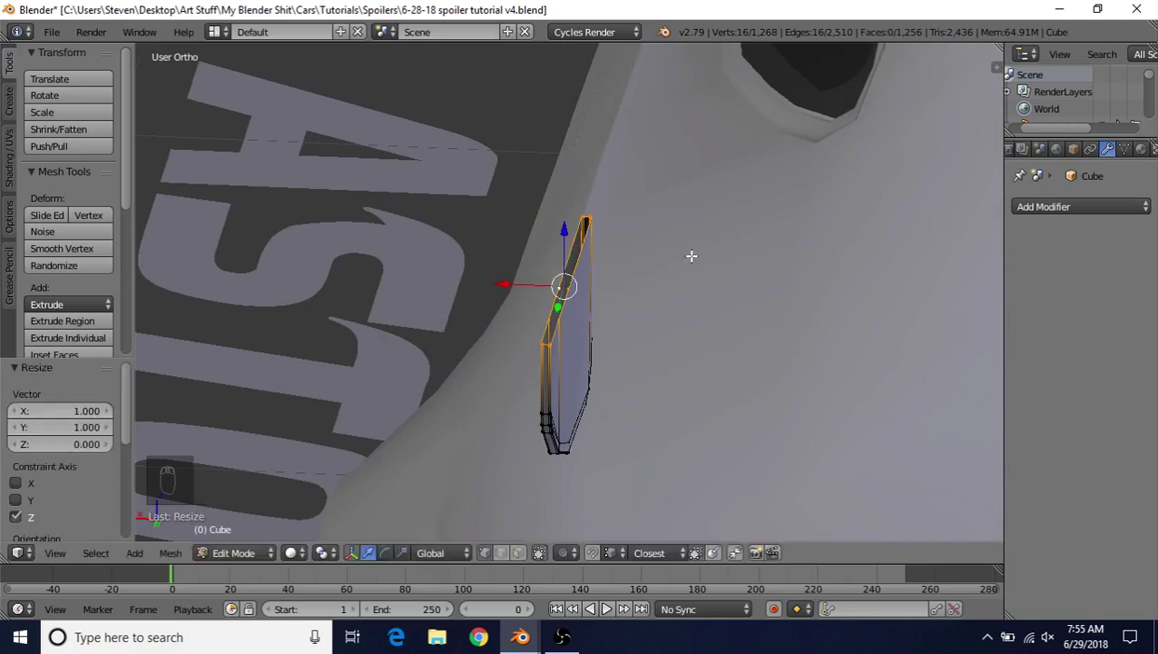
# Step: Raise the flattened upper edge loop 0.079 along Z and reveal the hidden spoiler geometry
pyautogui.moveTo(650, 279); pyautogui.dragTo(662, 255, button='middle')
pyautogui.press('g')
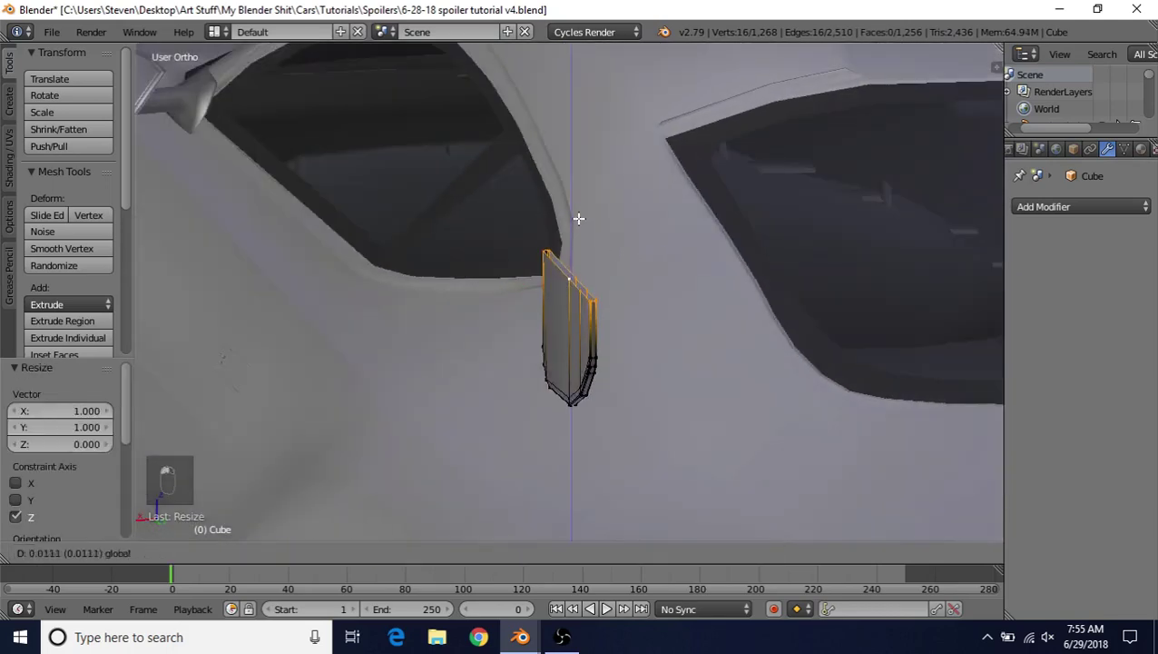
pyautogui.press('z')
pyautogui.click(590, 204)
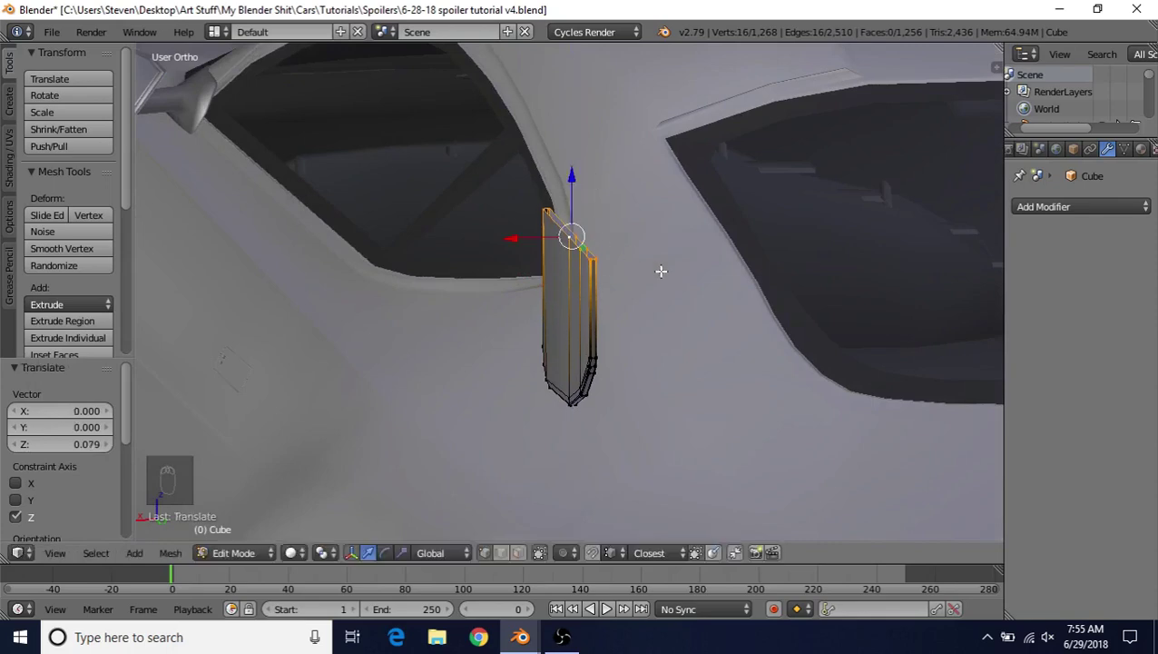
pyautogui.hotkey('alt', 'h')
pyautogui.moveTo(652, 272); pyautogui.dragTo(620, 313, button='middle')
pyautogui.scroll(4, 620, 313)
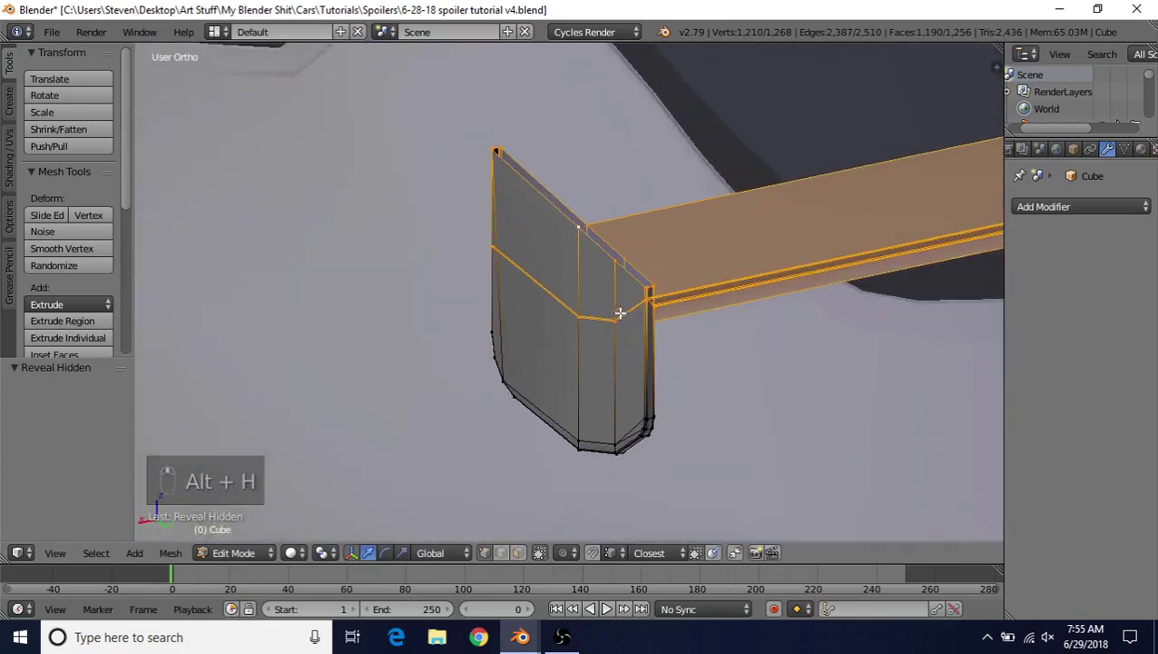
# Step: Select the end plate's upper edge loop and rotate it -13.3° in the right side view so the edge slopes
pyautogui.keyDown('alt'); pyautogui.rightClick(547, 186); pyautogui.keyUp('alt')
pyautogui.moveTo(499, 179); pyautogui.dragTo(734, 188, button='middle')
pyautogui.press('KP_3')
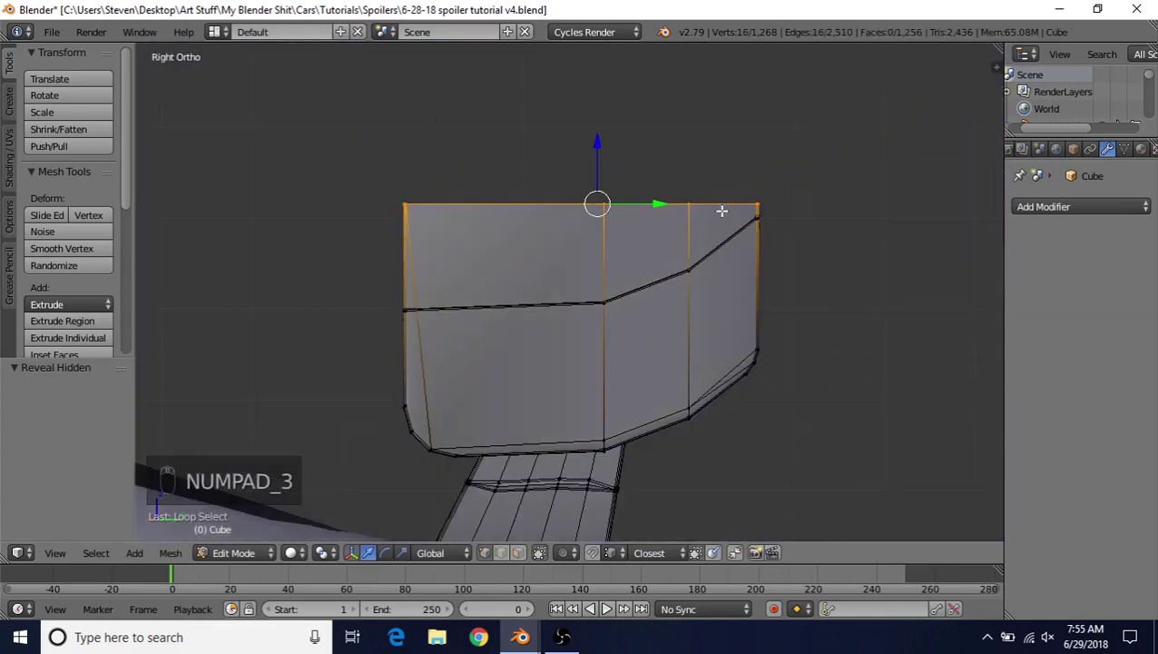
pyautogui.press('r')
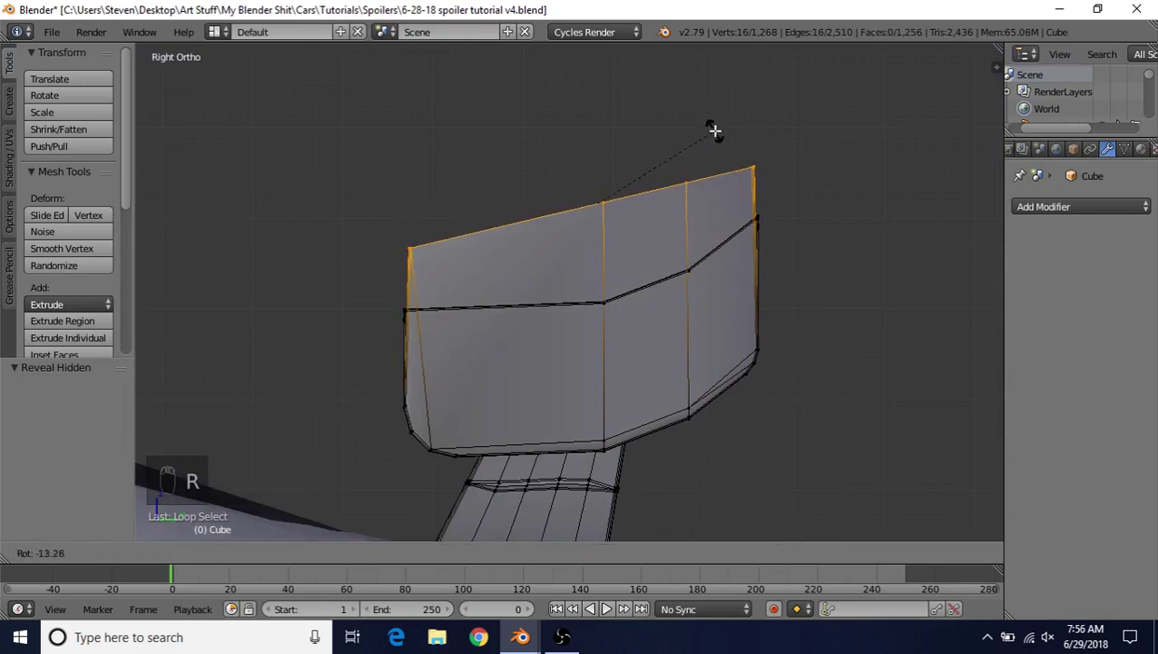
pyautogui.click(714, 131)
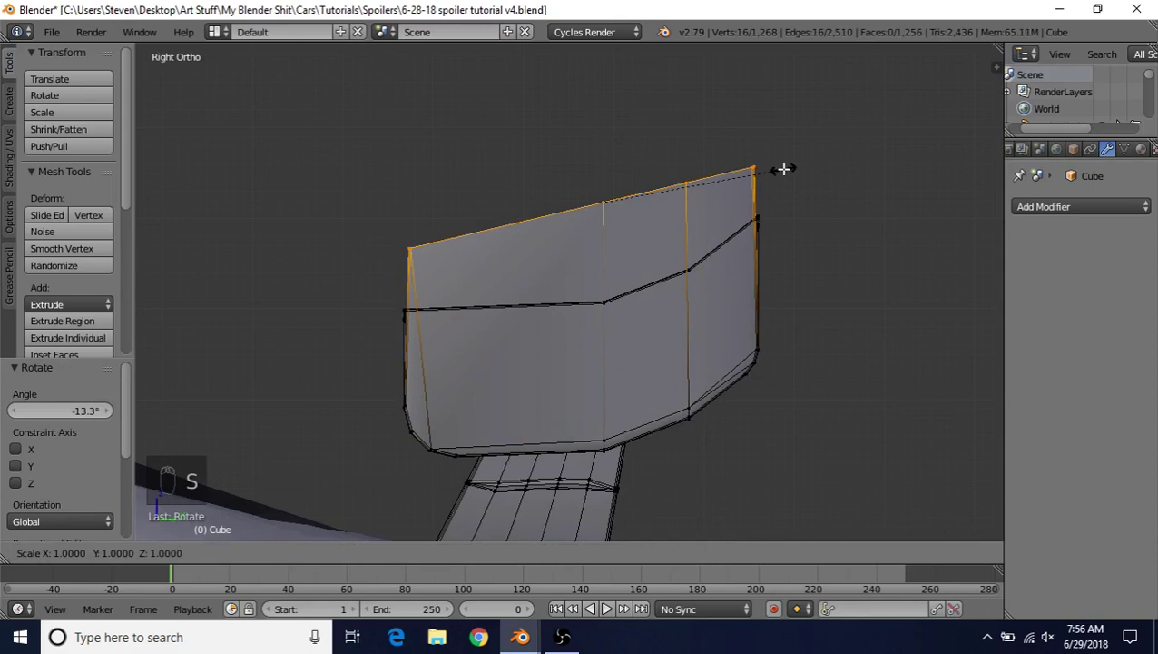
# Step: Scale the sloped upper edge loop along Y by 1.035 and then by 0.990 to align its ends with the plate's vertical edges
pyautogui.press('y')
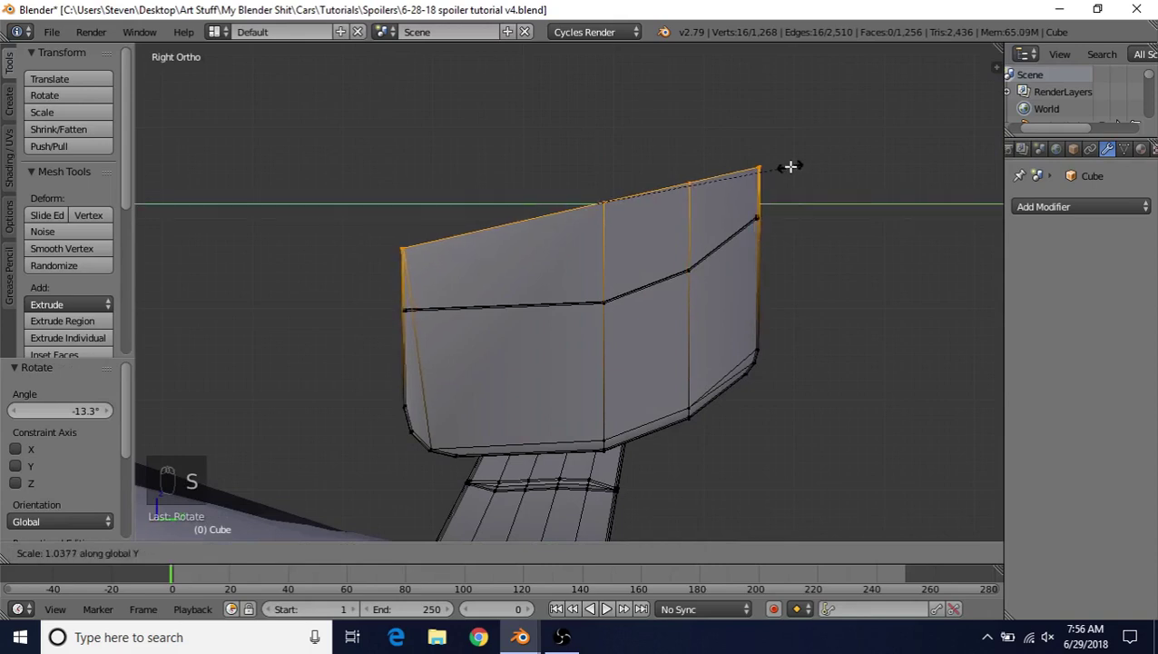
pyautogui.click(789, 165)
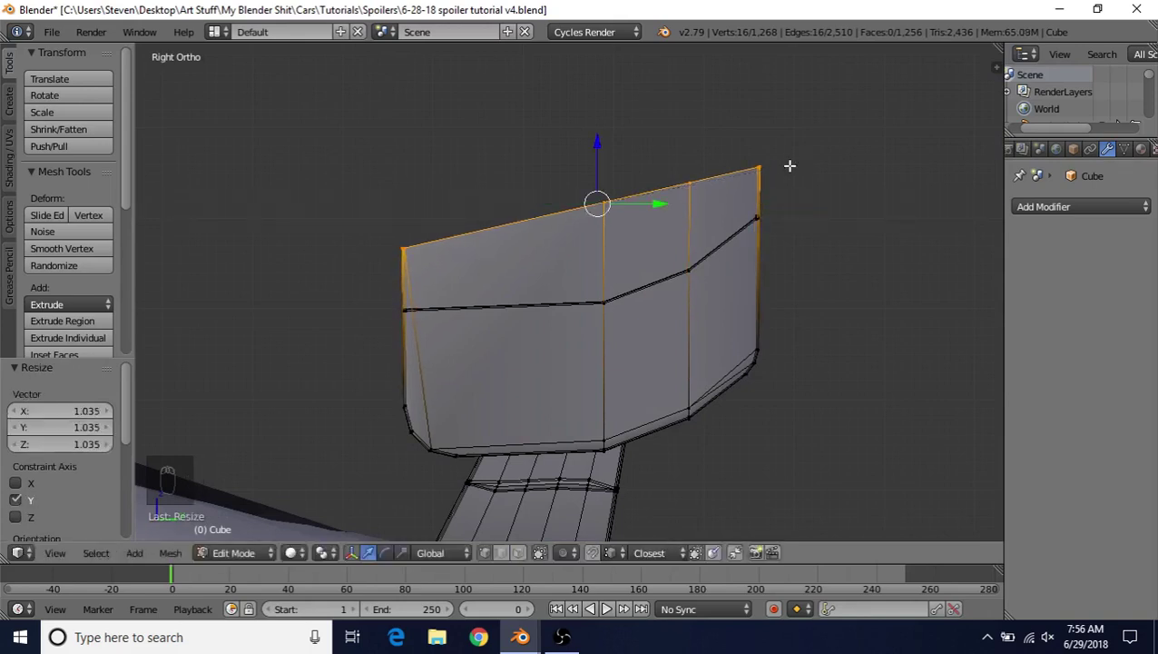
pyautogui.press('s')
pyautogui.press('y')
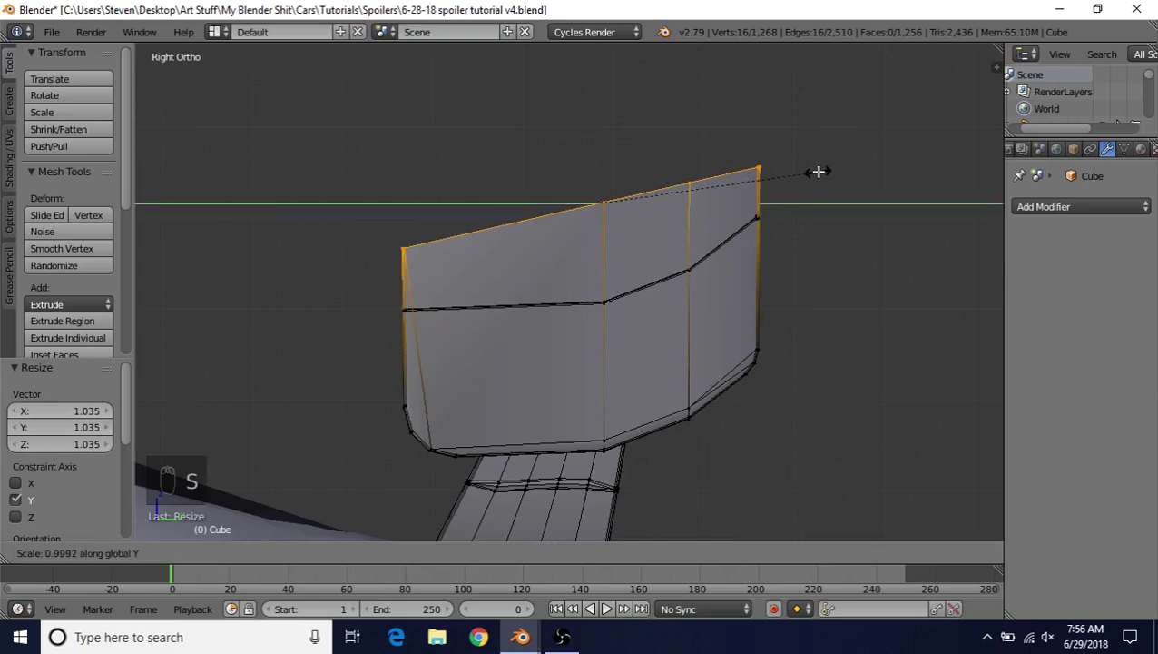
pyautogui.click(813, 167)
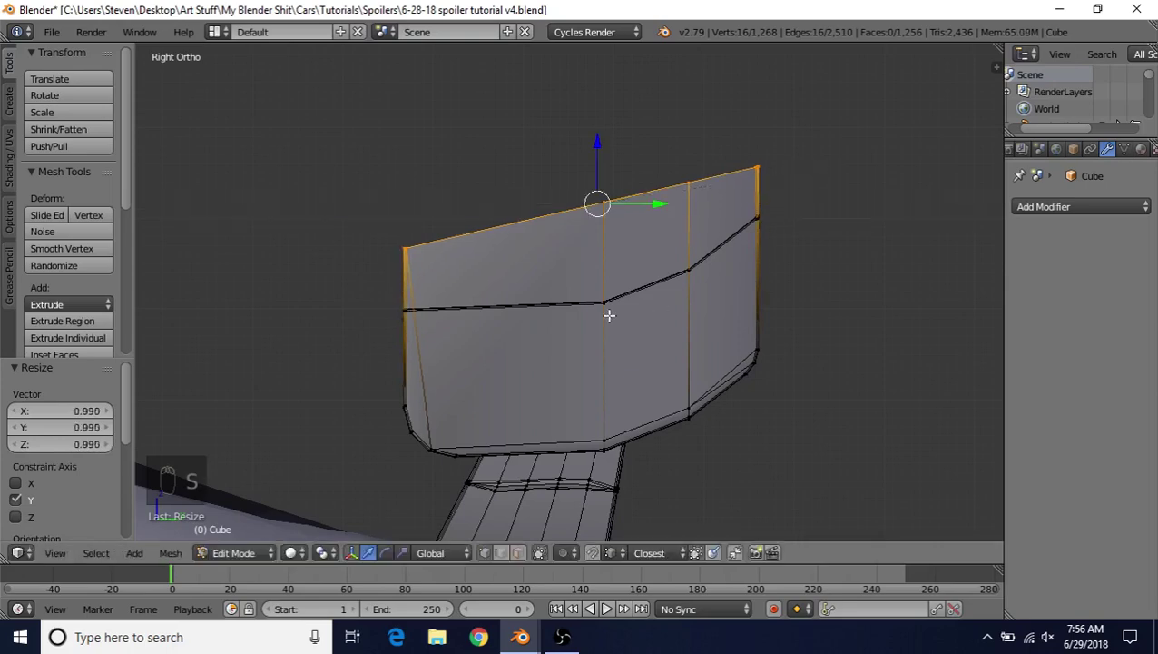
# Step: Examine the sloped end plate against the wing and supports from several sides in Object Mode
pyautogui.scroll(-5, 607, 315)
pyautogui.moveTo(610, 274); pyautogui.dragTo(571, 298, button='middle')
pyautogui.press('Tab')
pyautogui.scroll(1, 569, 292)
pyautogui.press('Tab')
pyautogui.moveTo(582, 203); pyautogui.dragTo(582, 201)
pyautogui.press('Tab')
pyautogui.scroll(-3, 610, 258)
pyautogui.moveTo(610, 257); pyautogui.dragTo(485, 268, button='middle')
pyautogui.scroll(4, 778, 279)
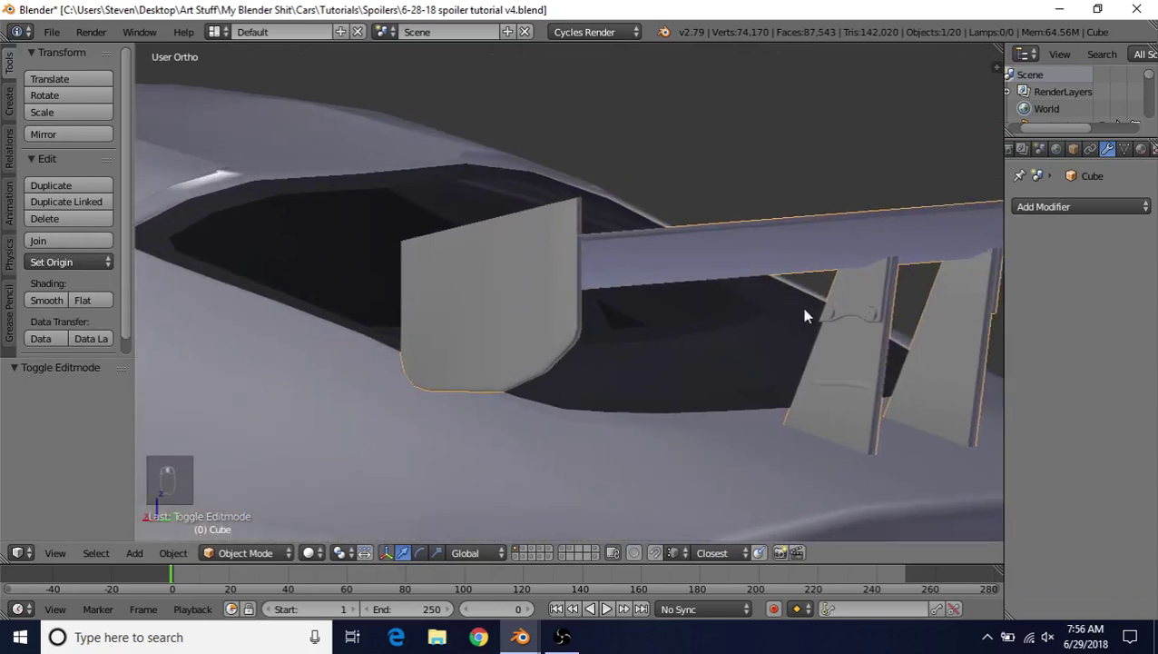
# Step: In Edit Mode, select one whole bolt on the wing support, duplicate it in place and move the copy 0.937 along X
pyautogui.press('Tab')
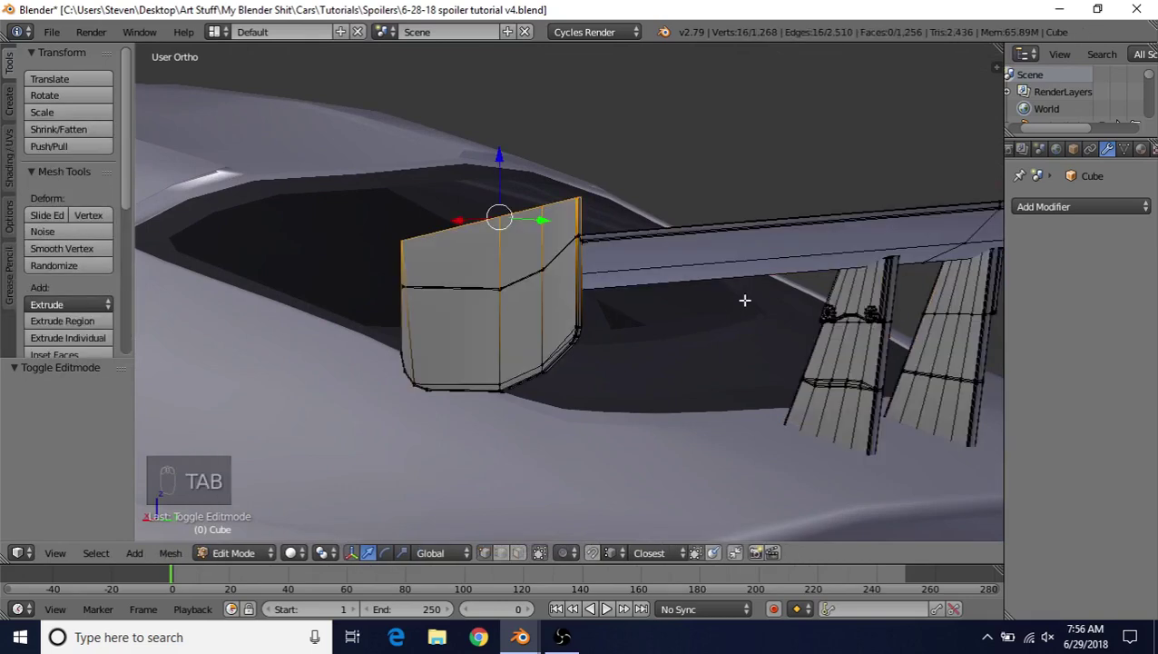
pyautogui.moveTo(745, 300); pyautogui.dragTo(562, 268, button='middle')
pyautogui.scroll(5, 562, 268)
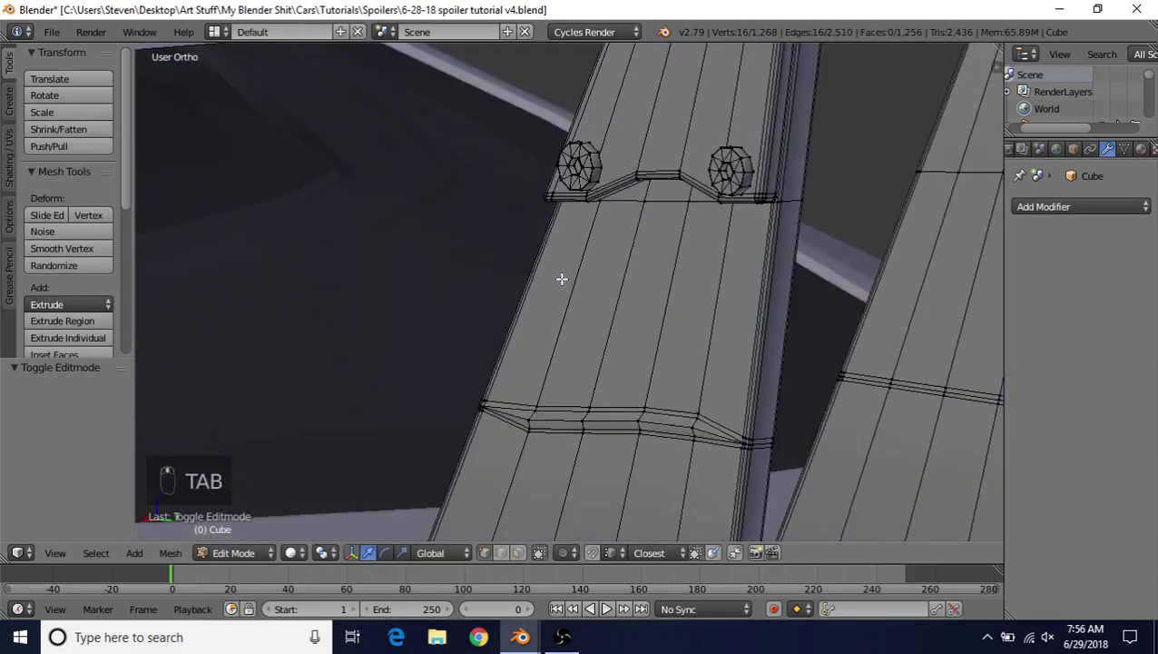
pyautogui.rightClick(591, 143)
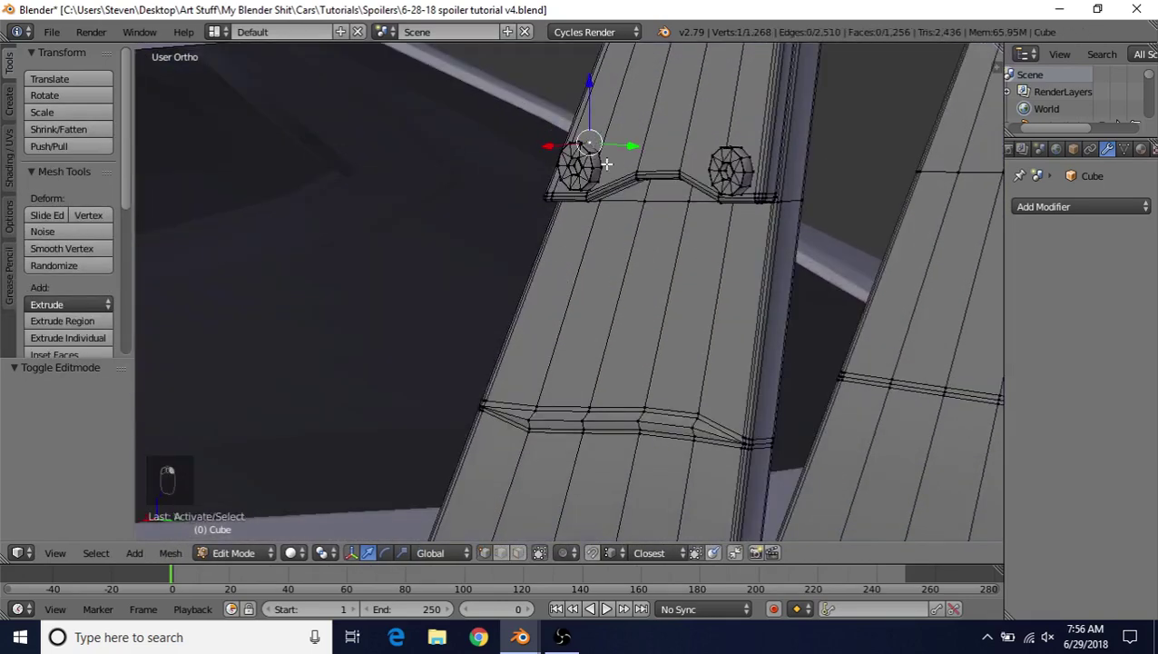
pyautogui.hotkey('ctrl', 'l')
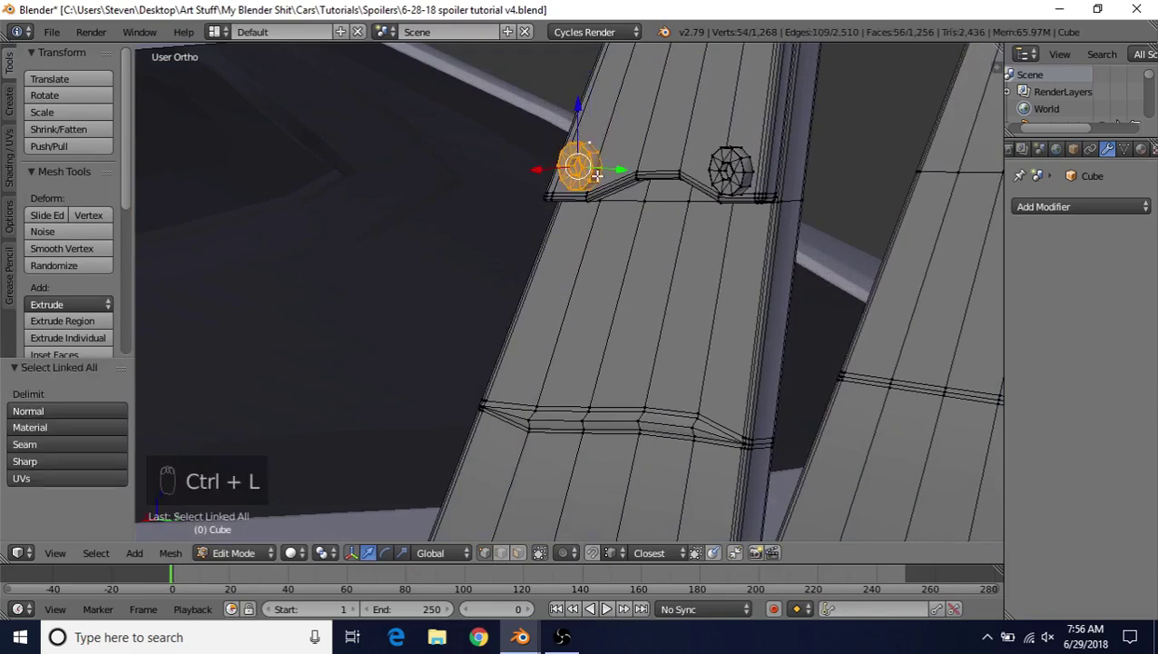
pyautogui.scroll(-6, 571, 173)
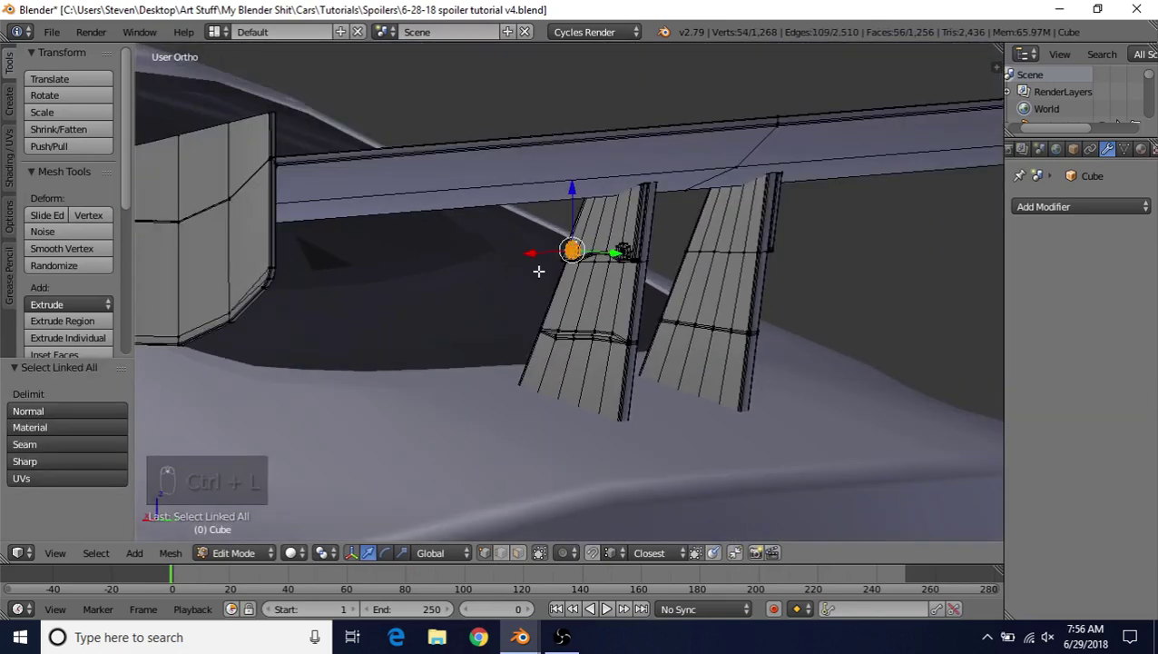
pyautogui.hotkey('shift', 'd')
pyautogui.rightClick(499, 182)
pyautogui.moveTo(500, 189); pyautogui.dragTo(525, 252, button='middle')
pyautogui.moveTo(664, 211); pyautogui.dragTo(217, 229)
pyautogui.keyDown('shift'); pyautogui.moveTo(273, 238); pyautogui.dragTo(496, 312, button='middle'); pyautogui.keyUp('shift')
pyautogui.scroll(3, 496, 311)
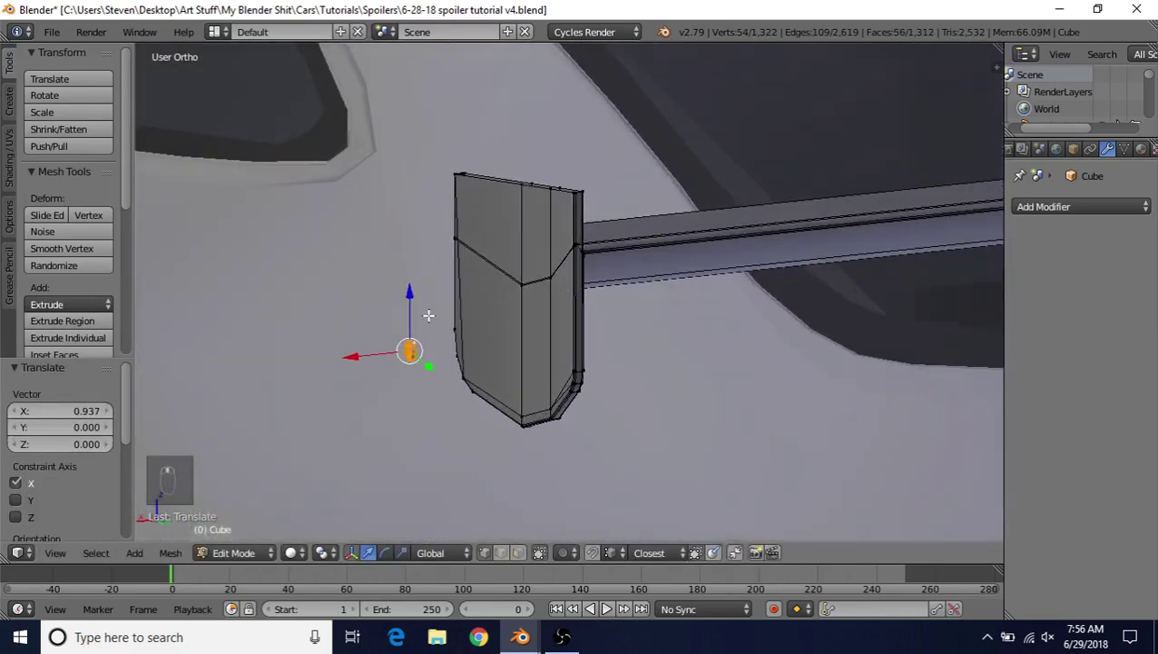
# Step: Move the copied bolt -0.101 along X onto the end plate's outer face and raise it 0.083 along Z
pyautogui.press('g')
pyautogui.press('x')
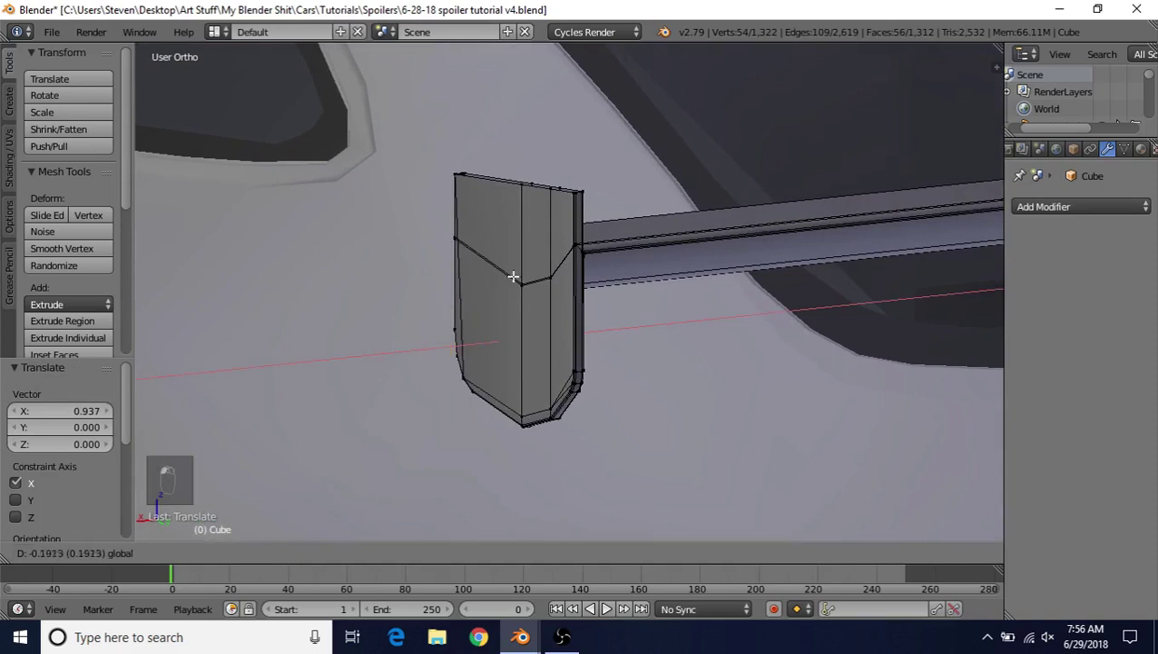
pyautogui.click(515, 285)
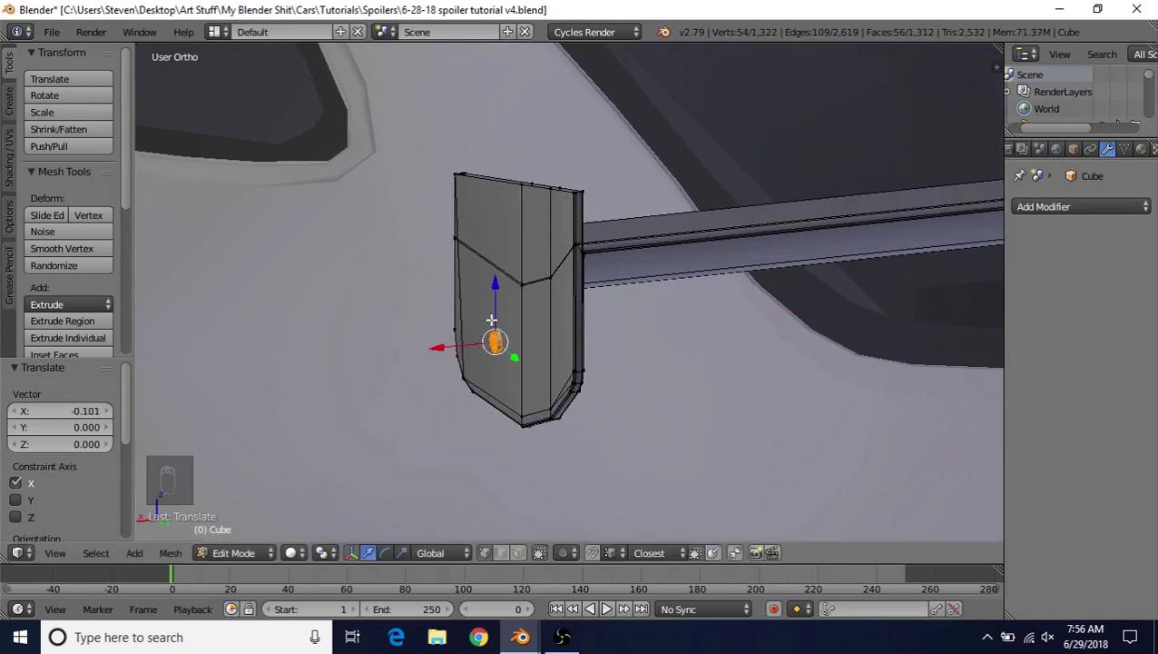
pyautogui.moveTo(495, 285); pyautogui.dragTo(495, 212)
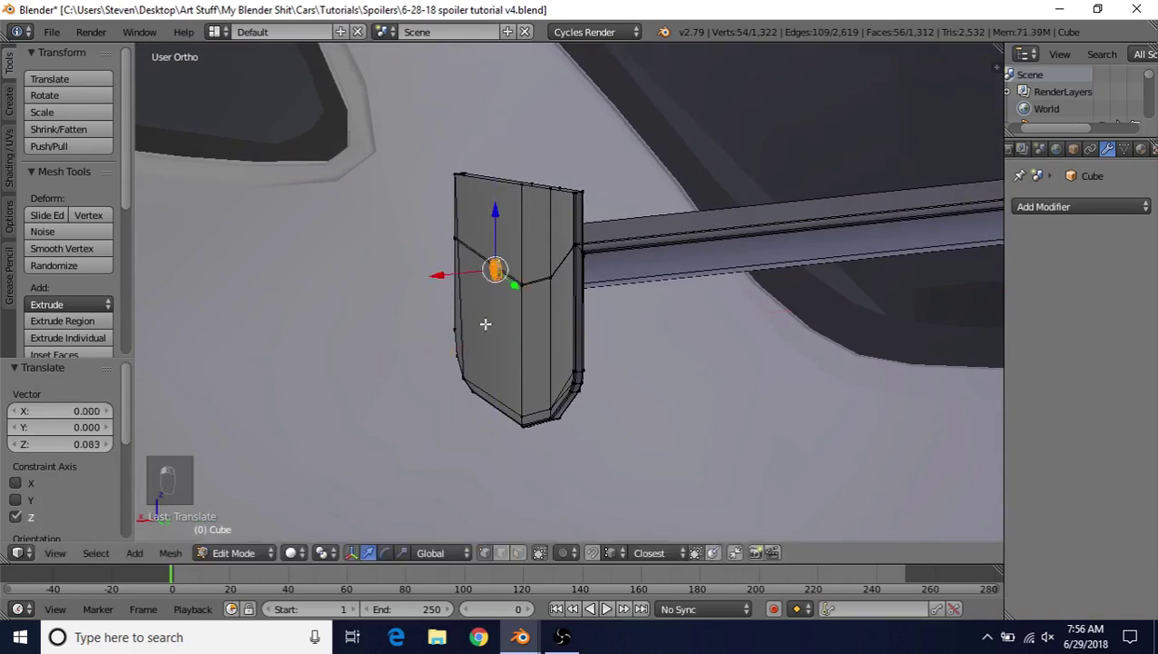
# Step: Examine the bolt's position relative to the wing profile in a right side wireframe view and a shaded perspective angle
pyautogui.press('KP_3')
pyautogui.scroll(4, 532, 301)
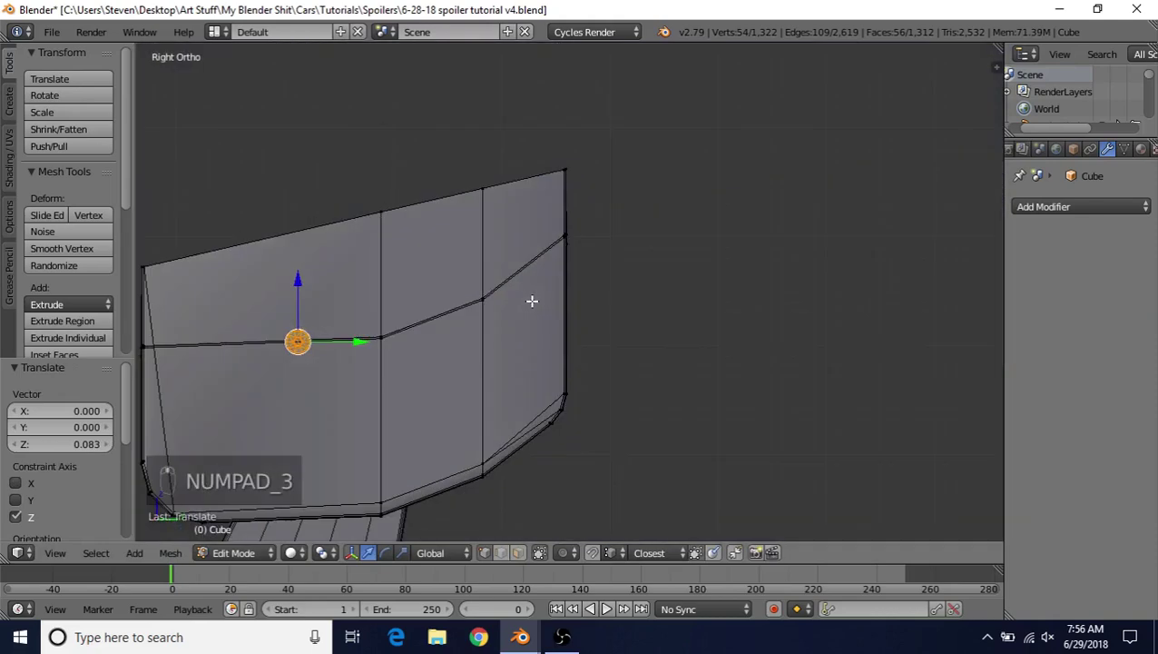
pyautogui.keyDown('shift'); pyautogui.moveTo(406, 307); pyautogui.dragTo(644, 204, button='middle'); pyautogui.keyUp('shift')
pyautogui.press('z')
pyautogui.scroll(2, 609, 274)
pyautogui.keyDown('shift'); pyautogui.scroll(2, 588, 301); pyautogui.keyUp('shift')
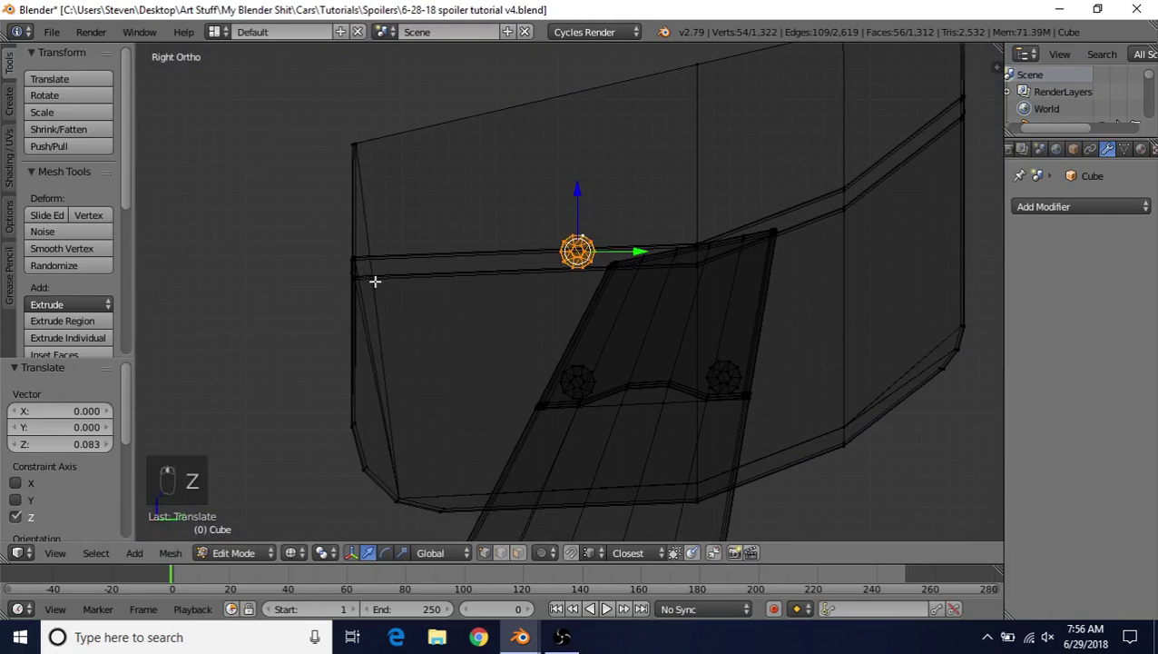
pyautogui.scroll(-3, 641, 297)
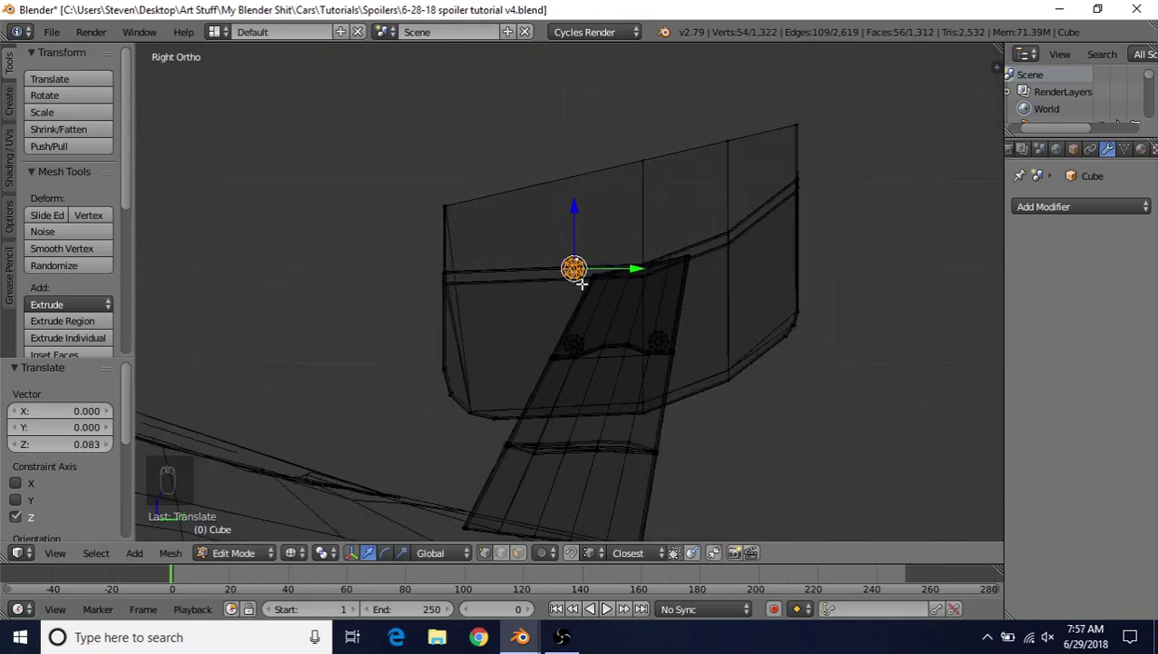
pyautogui.moveTo(577, 281)
pyautogui.mouseDown(button='middle')
pyautogui.moveTo(626, 299)
pyautogui.moveTo(565, 305)
pyautogui.mouseUp(button='middle')
pyautogui.press('z')
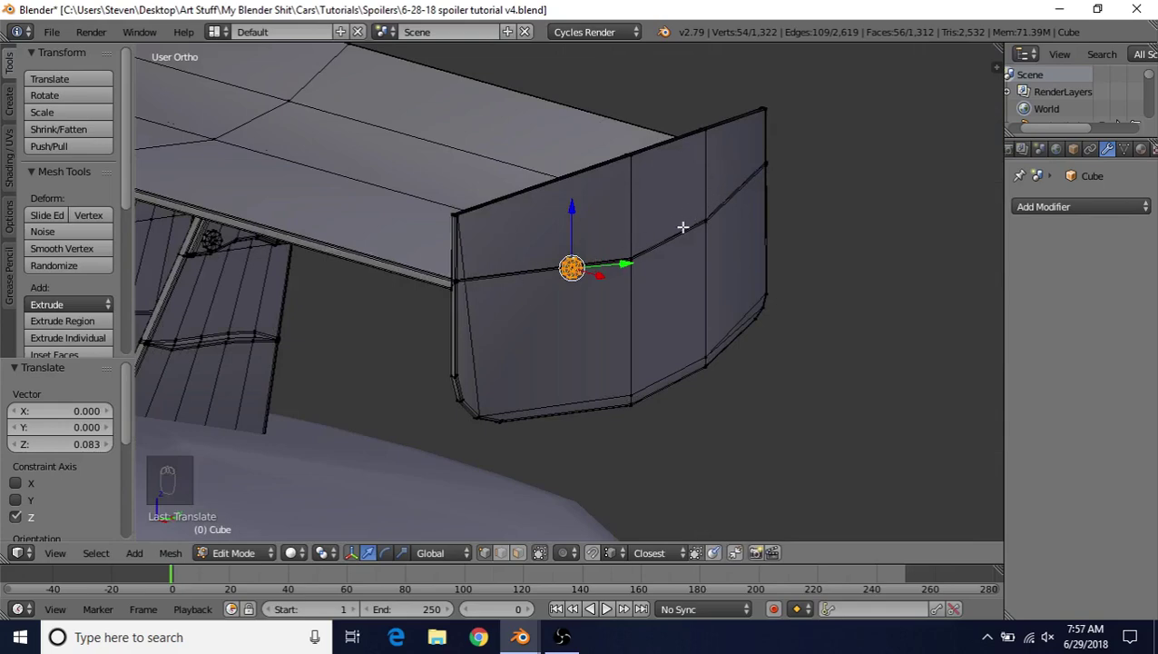
# Step: Scale the bolt to 0.714 and move it -0.030 along Y and -0.006 along Z, centring it in the wing profile
pyautogui.press('KP_3')
pyautogui.scroll(2, 683, 228)
pyautogui.press('z')
pyautogui.scroll(2, 694, 245)
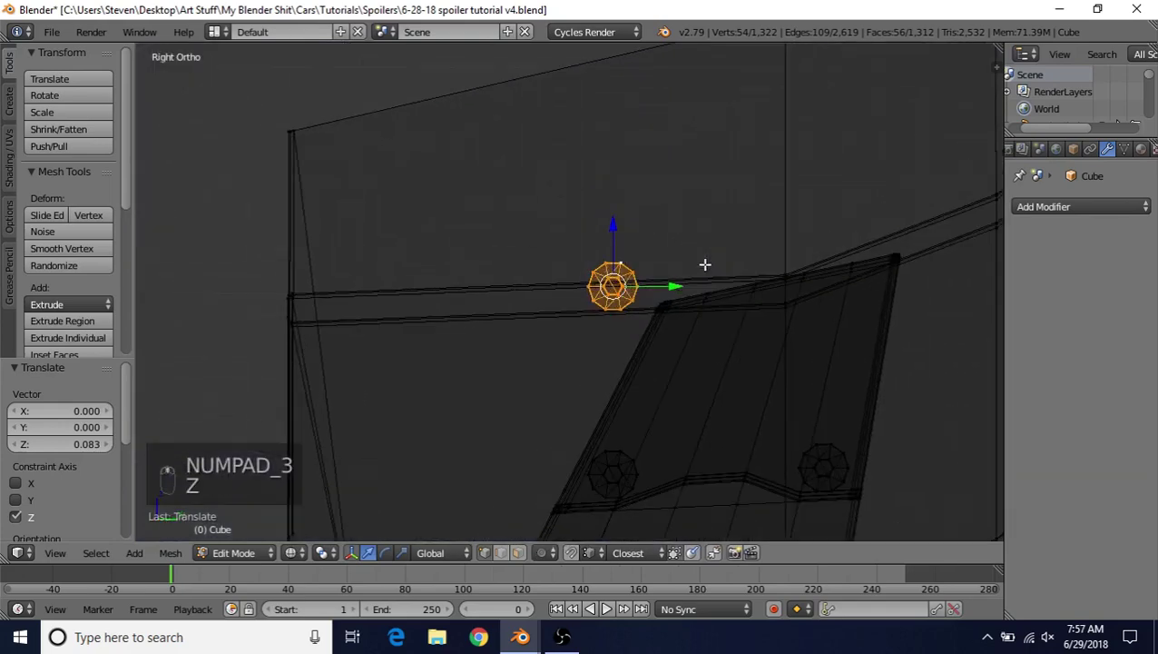
pyautogui.press('s')
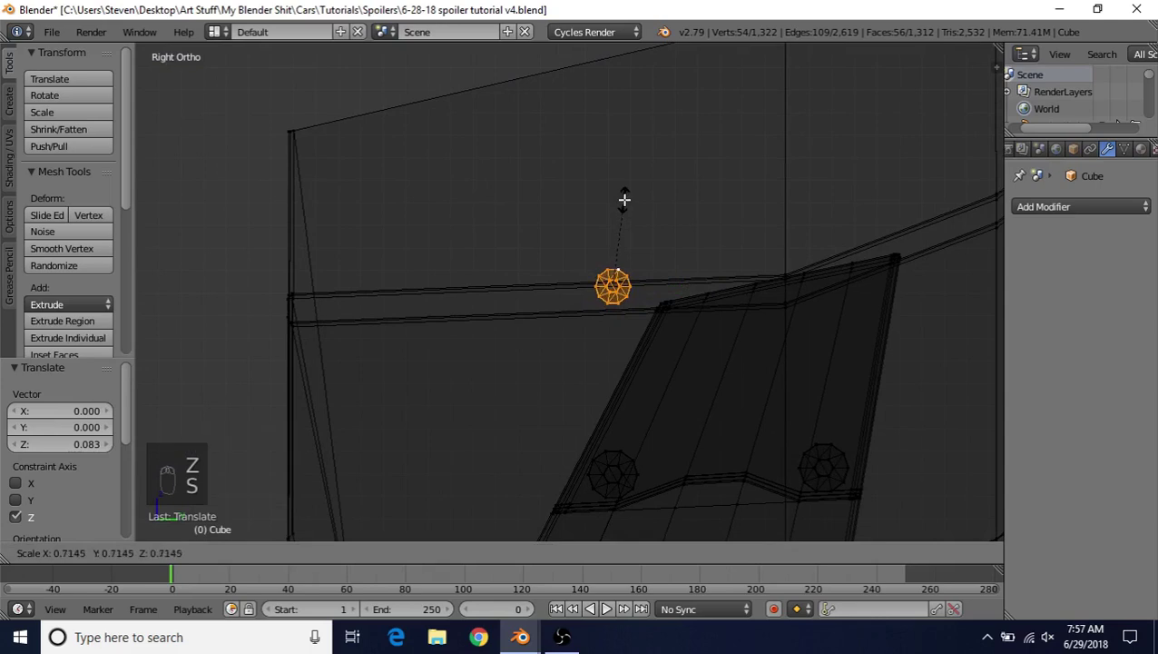
pyautogui.click(625, 199)
pyautogui.press('g')
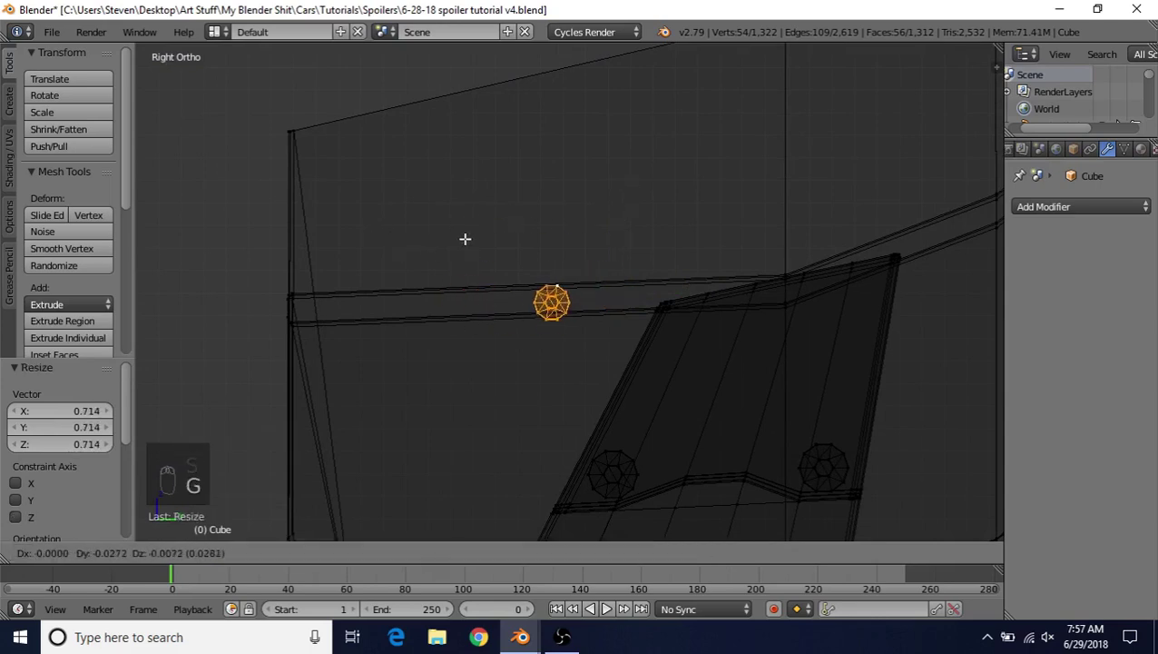
pyautogui.click(454, 239)
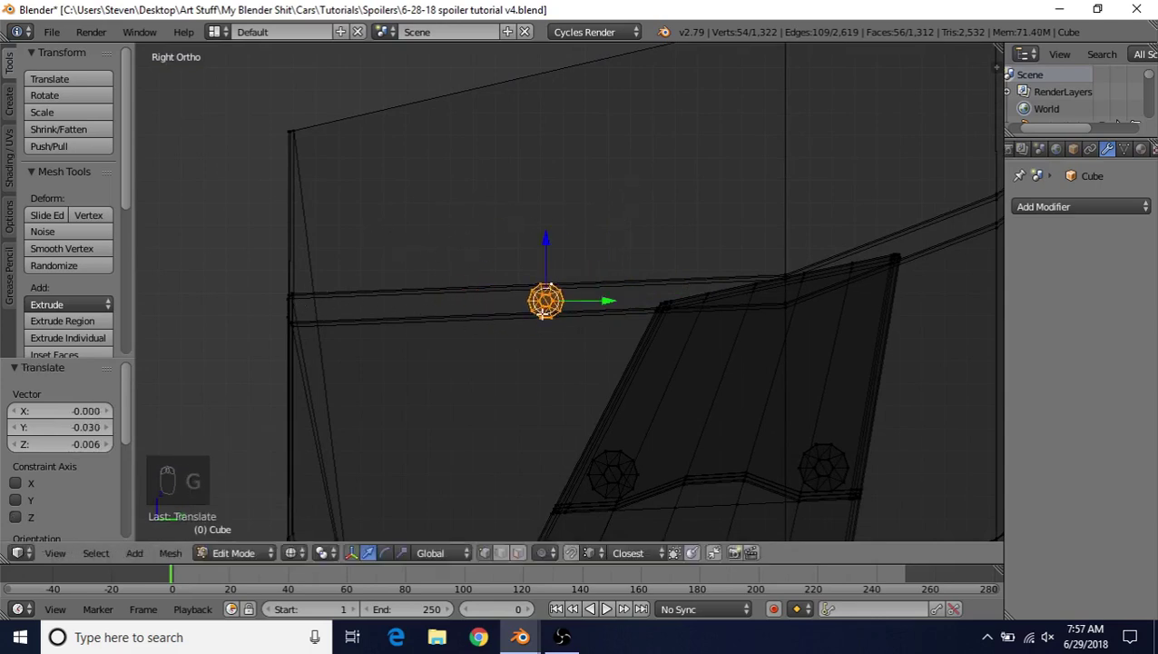
# Step: Duplicate the bolt three times along the wing profile, offsetting successive copies by Y 0.074, Z 0.003; Y 0.081, Z 0.019; and Y 0.078, Z 0.044
pyautogui.scroll(-3, 949, 251)
pyautogui.keyDown('shift'); pyautogui.moveTo(839, 293); pyautogui.dragTo(744, 317, button='middle'); pyautogui.keyUp('shift')
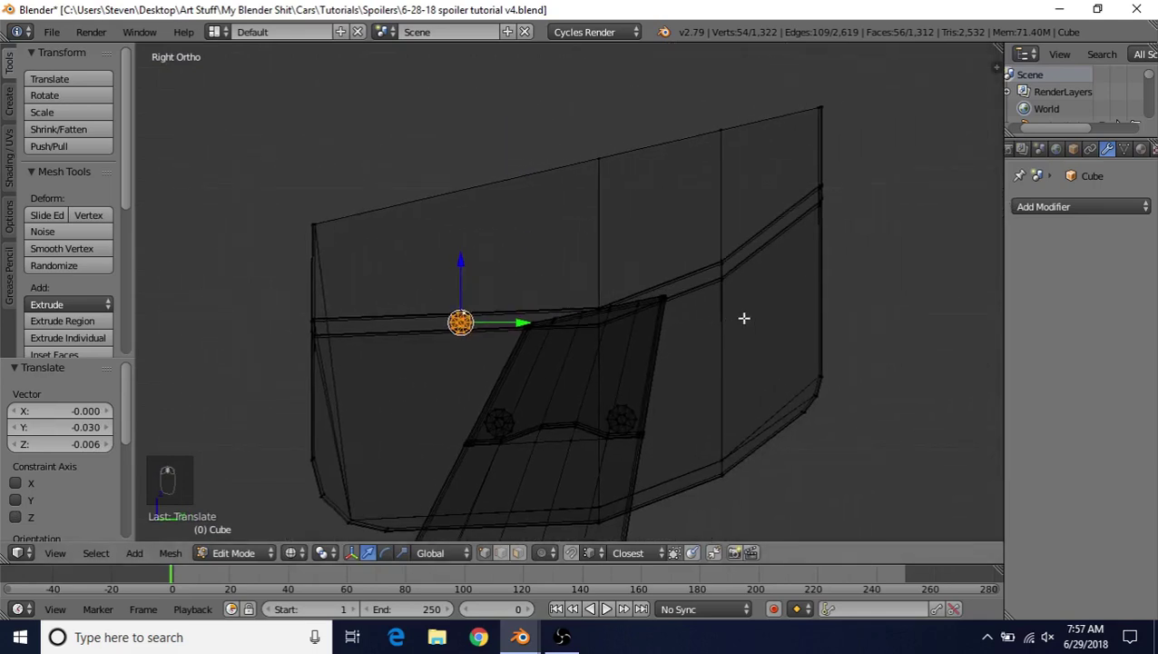
pyautogui.hotkey('shift', 'd')
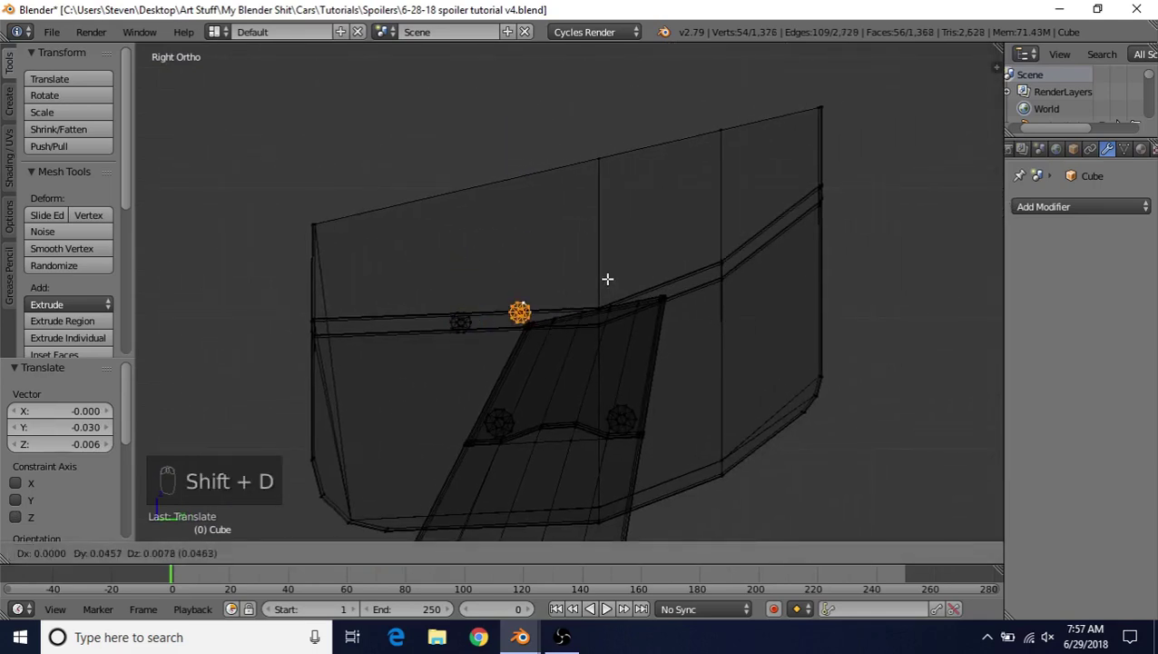
pyautogui.click(646, 285)
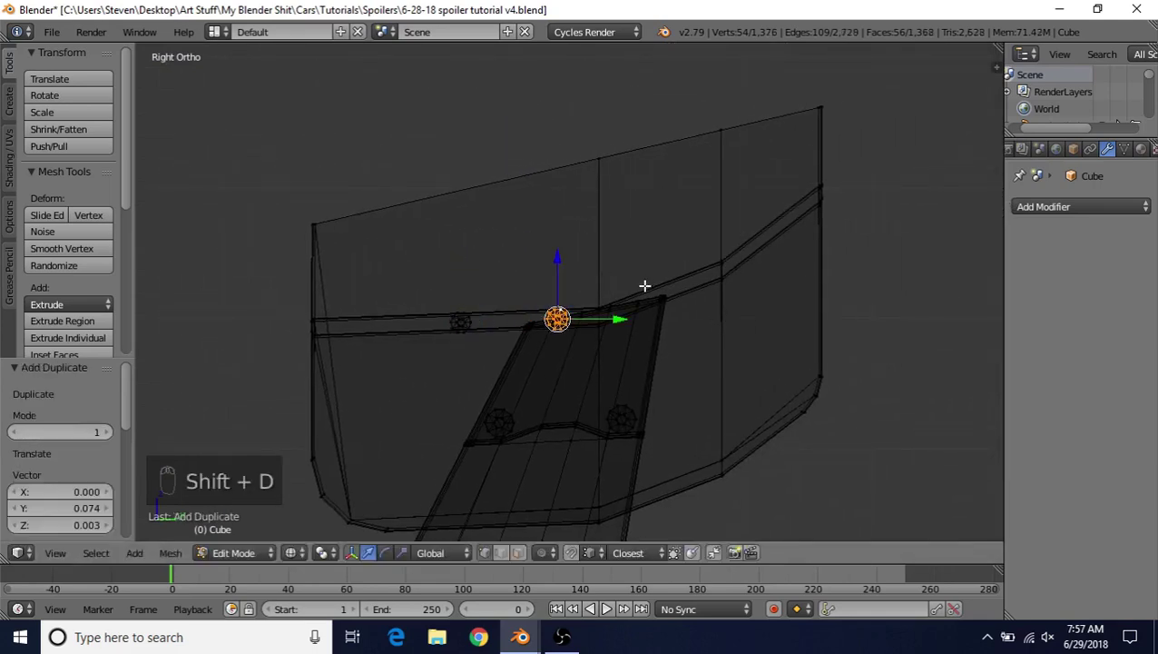
pyautogui.hotkey('shift', 'd')
pyautogui.click(811, 236)
pyautogui.hotkey('shift', 'd')
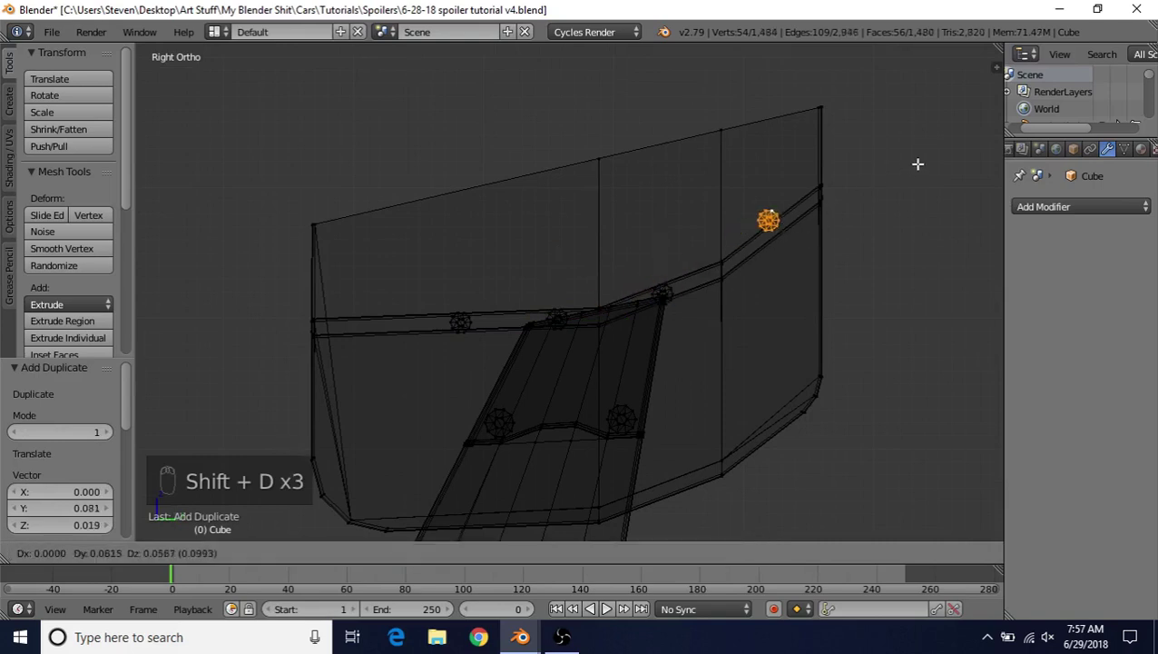
pyautogui.click(905, 181)
# Step: Select the whole first bolt of the row and move it -0.022 along Y, keeping it within the wing profile
pyautogui.rightClick(459, 313)
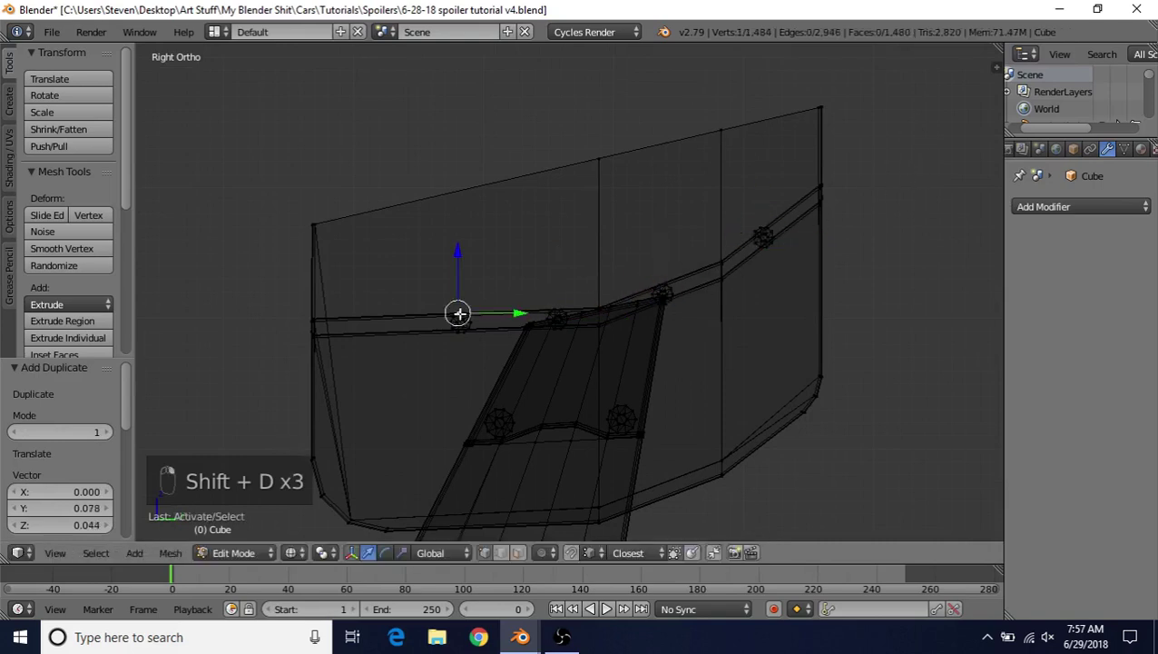
pyautogui.hotkey('ctrl', 'l')
pyautogui.press('g')
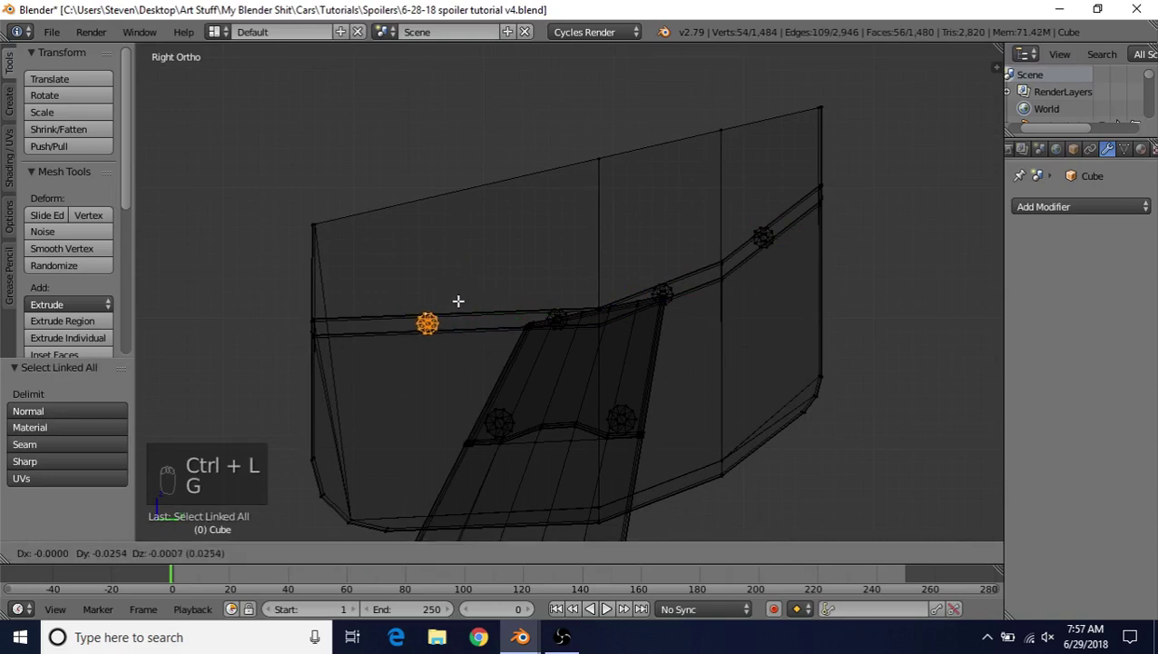
pyautogui.click(467, 303)
# Step: Select the whole second bolt, shift it to even out the row's spacing, and view the end plate in Object Mode
pyautogui.rightClick(533, 322)
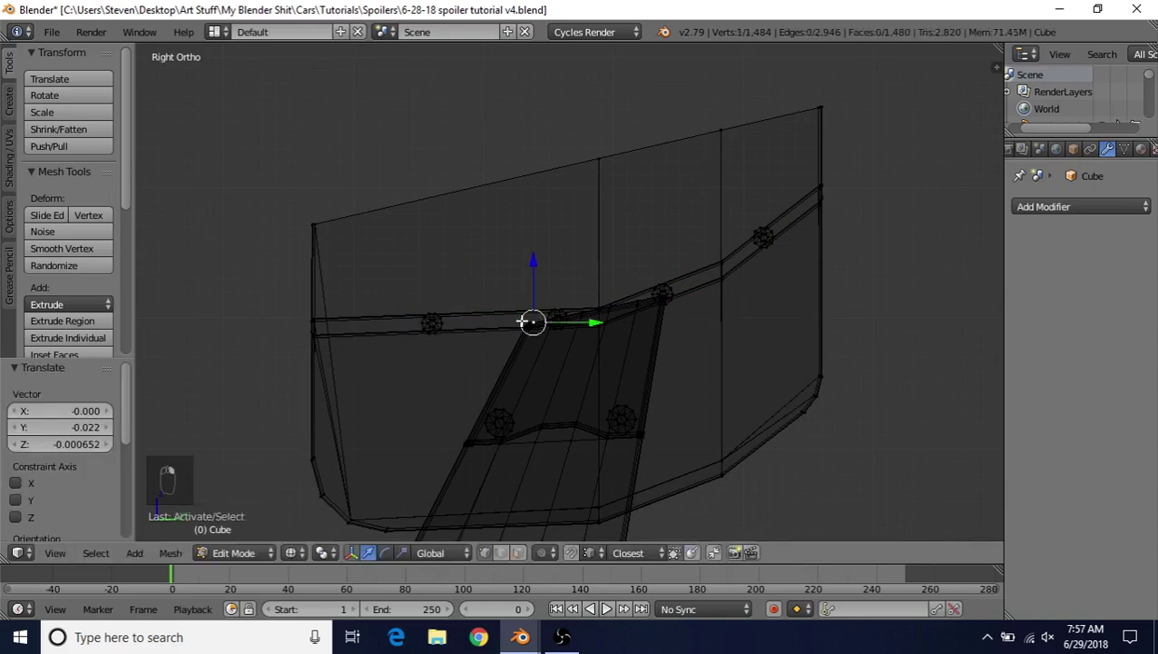
pyautogui.rightClick(555, 315)
pyautogui.hotkey('ctrl', 'l')
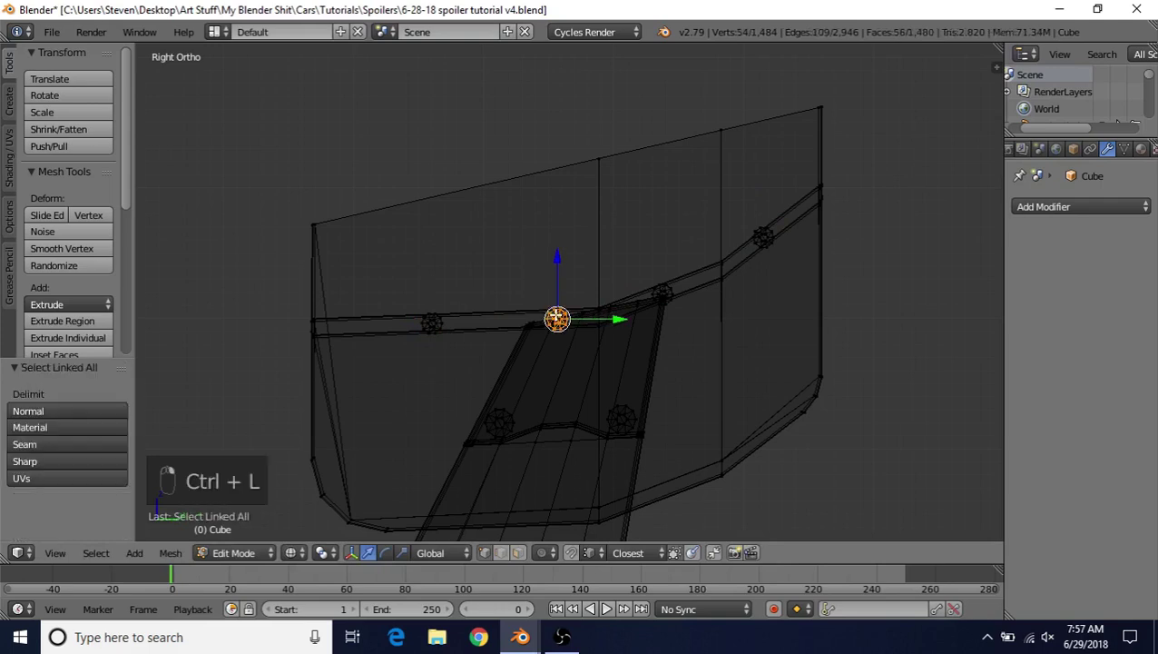
pyautogui.press('g')
pyautogui.click(545, 265)
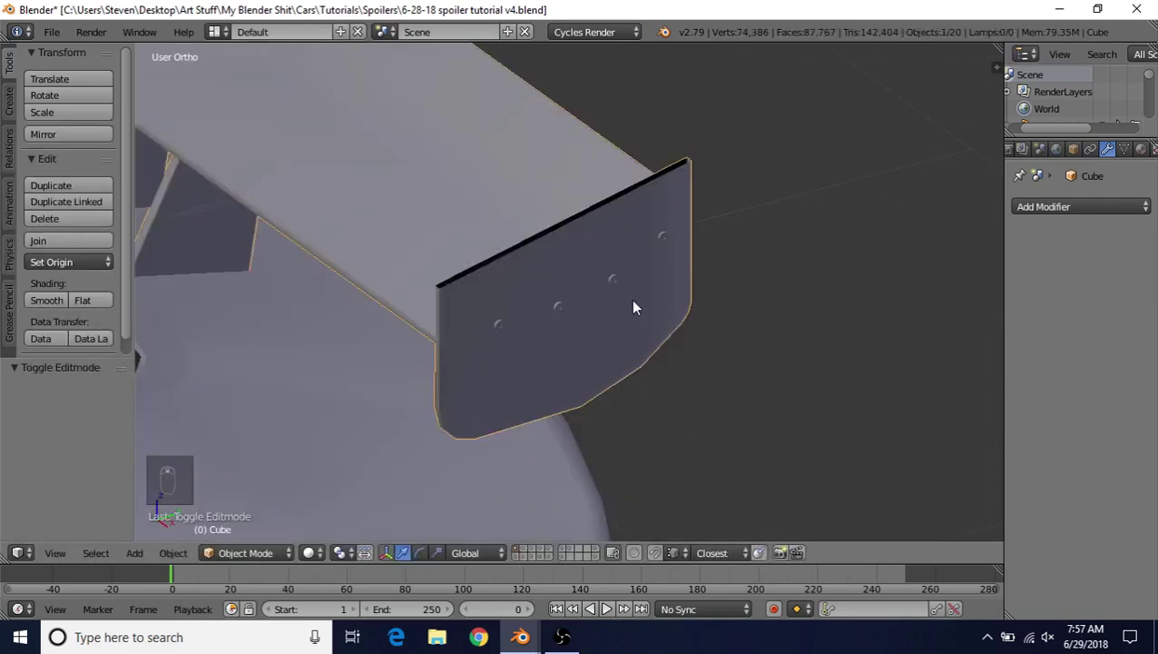
pyautogui.keyDown('shift'); pyautogui.moveTo(598, 218); pyautogui.dragTo(579, 263, button='middle'); pyautogui.keyUp('shift')
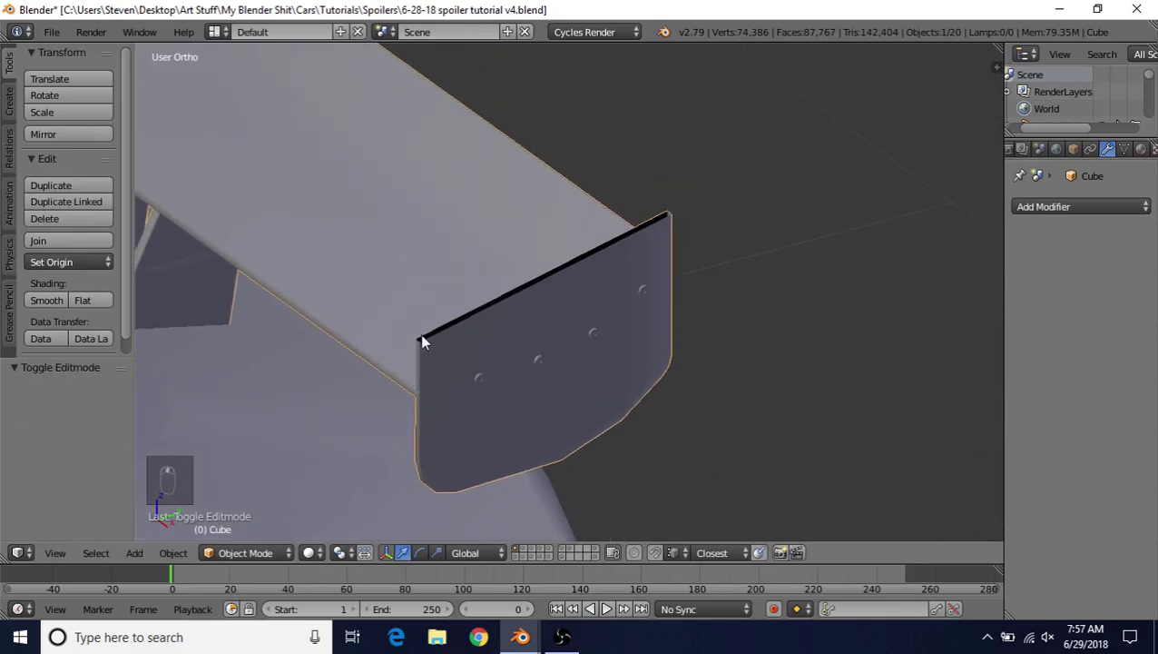
# Step: Select the short edge at the front corner of the end plate's open upper rim and fill faces from there along the gap
pyautogui.press('Tab')
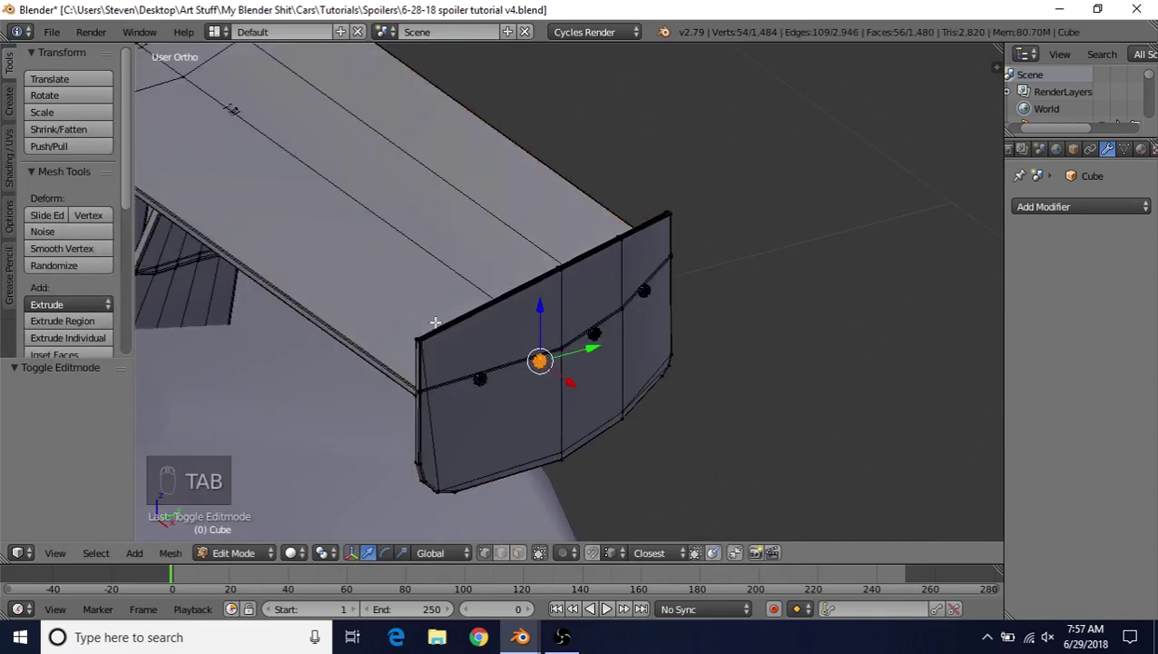
pyautogui.scroll(6, 613, 210)
pyautogui.scroll(1, 613, 211)
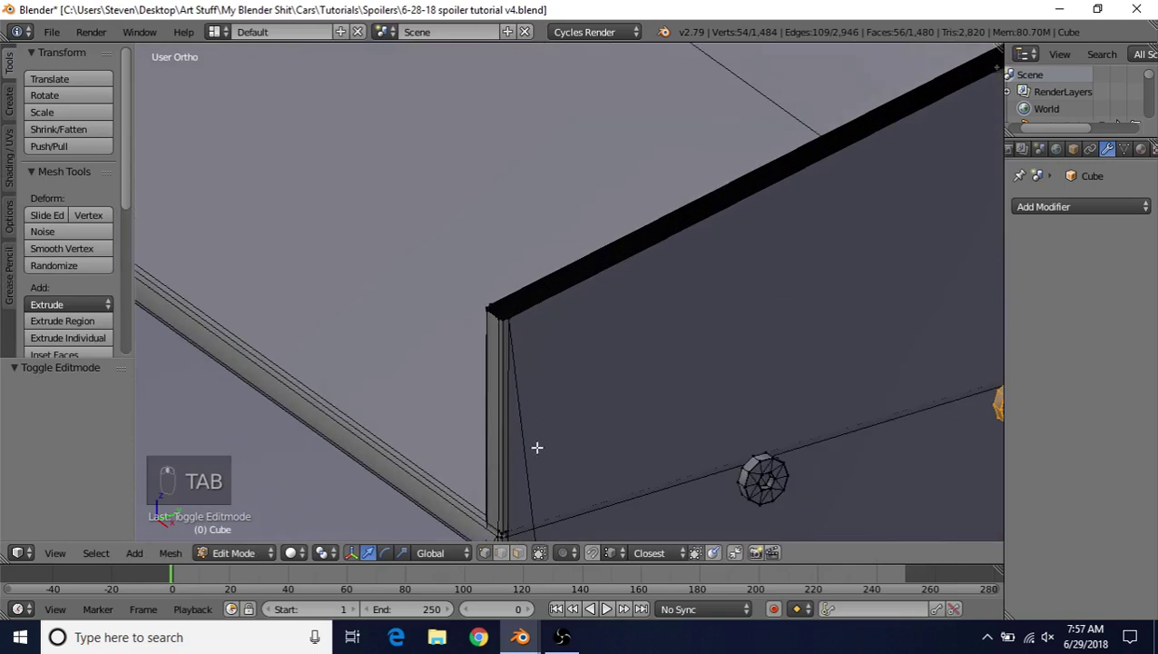
pyautogui.scroll(3, 548, 323)
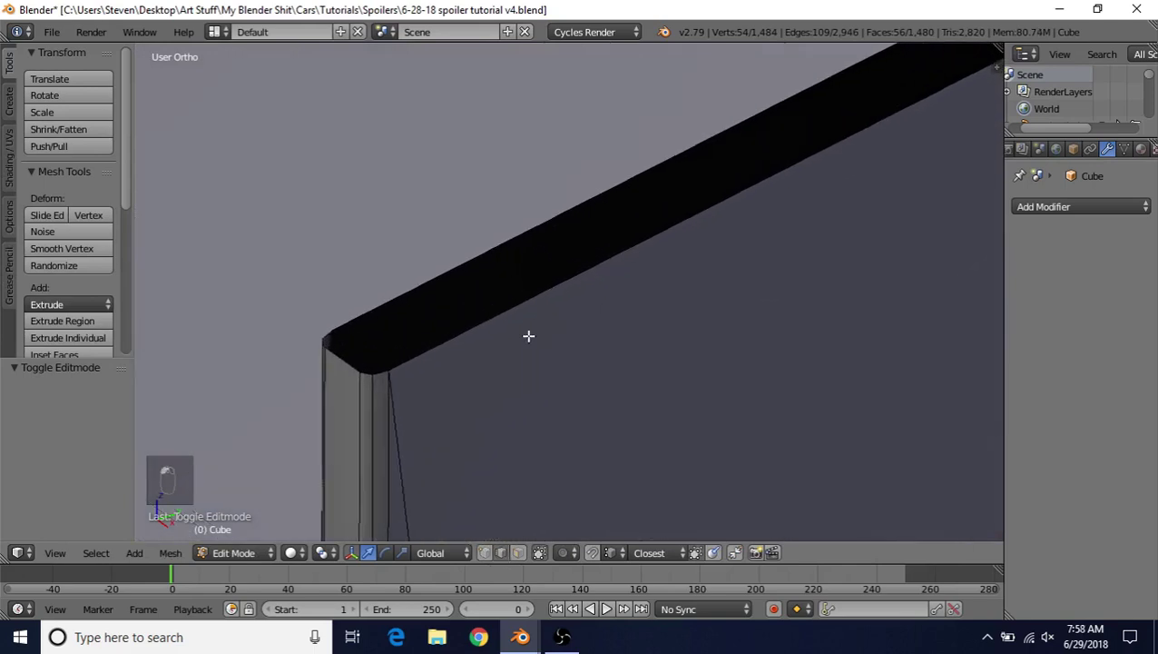
pyautogui.rightClick(352, 362)
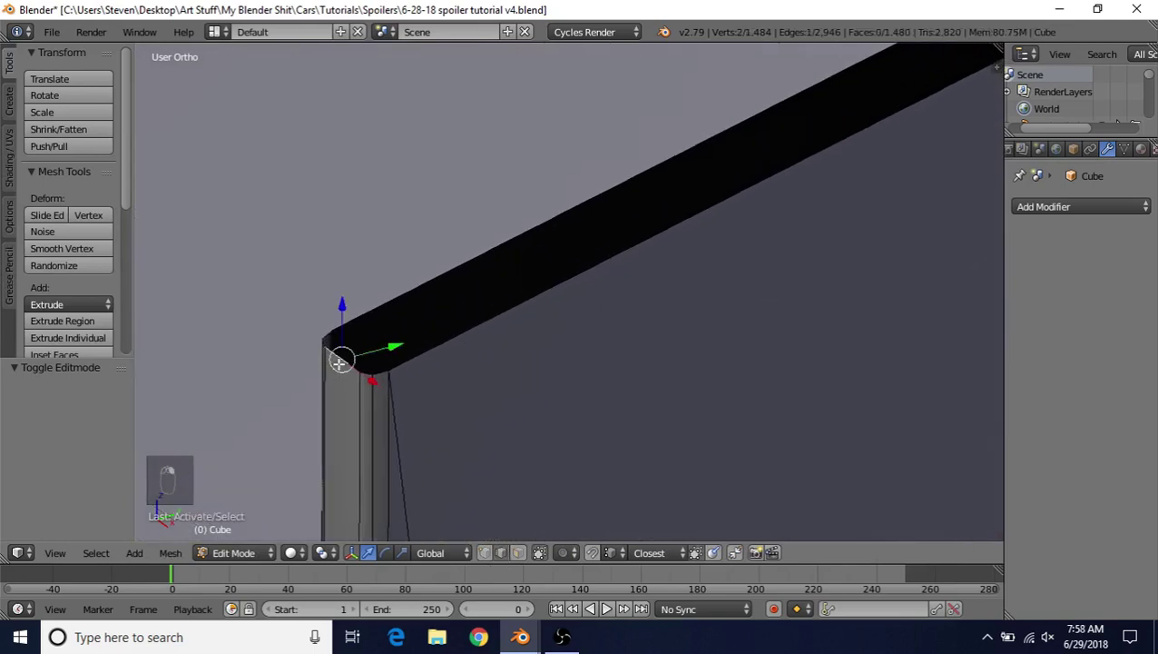
pyautogui.press('f')
pyautogui.press('f')
pyautogui.press('f')
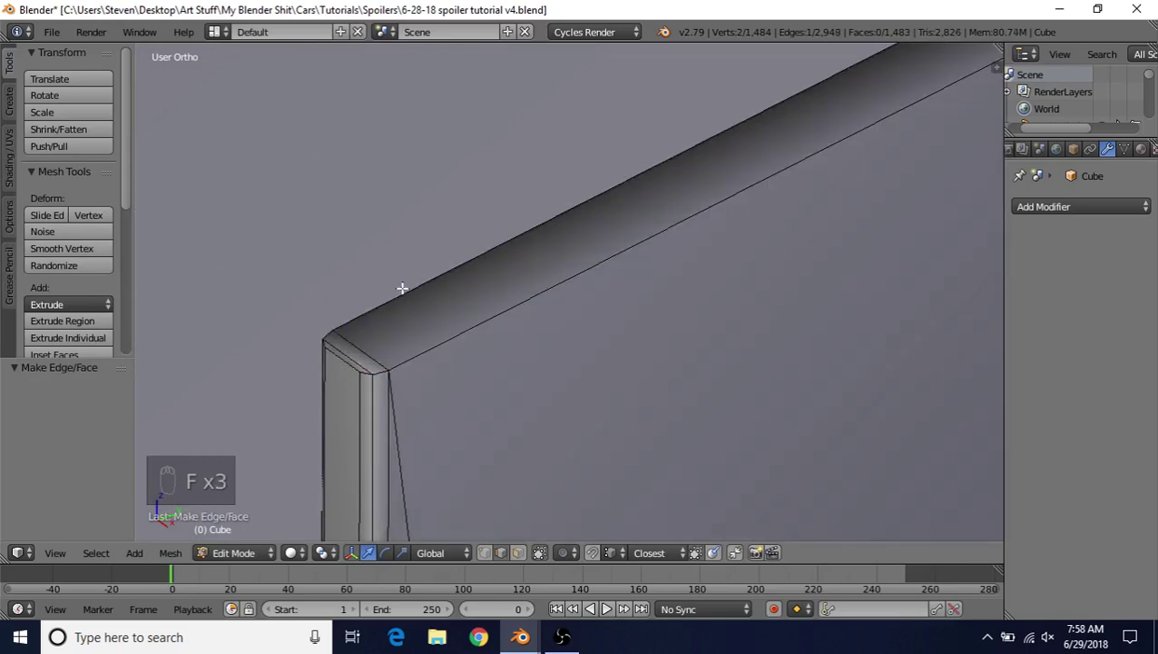
# Step: Continue filling faces along the end plate's upper rim to the rear corner, closing the remaining gap
pyautogui.scroll(-5, 680, 266)
pyautogui.moveTo(726, 240); pyautogui.dragTo(593, 308, button='middle')
pyautogui.press('f')
pyautogui.press('f')
pyautogui.press('f')
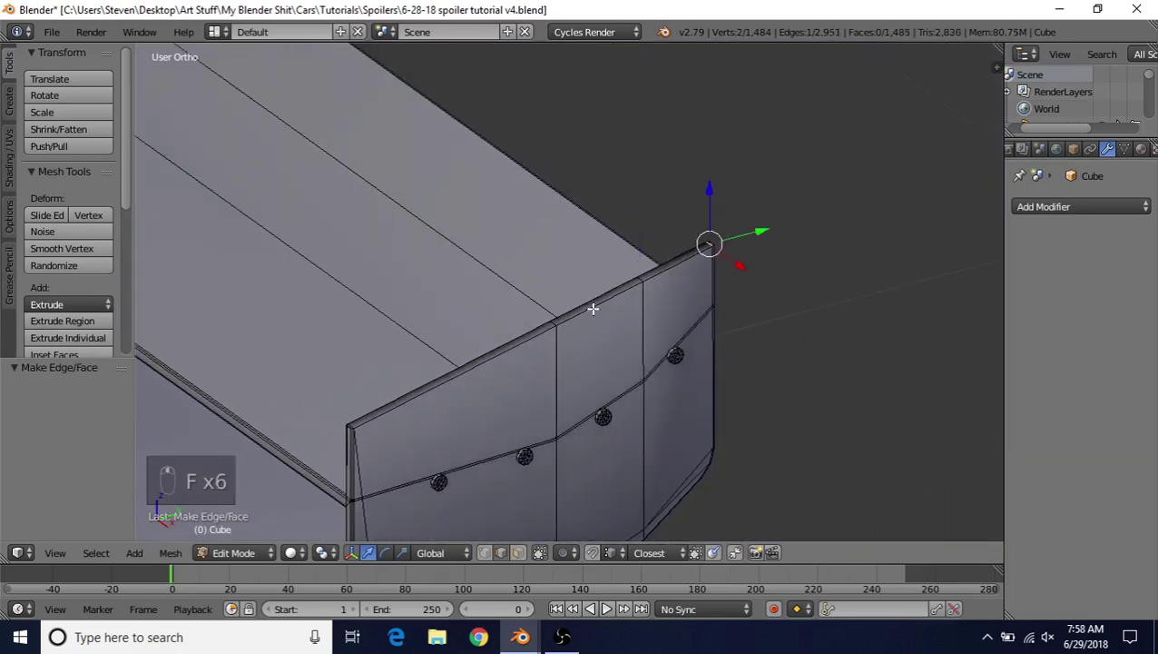
pyautogui.press('f')
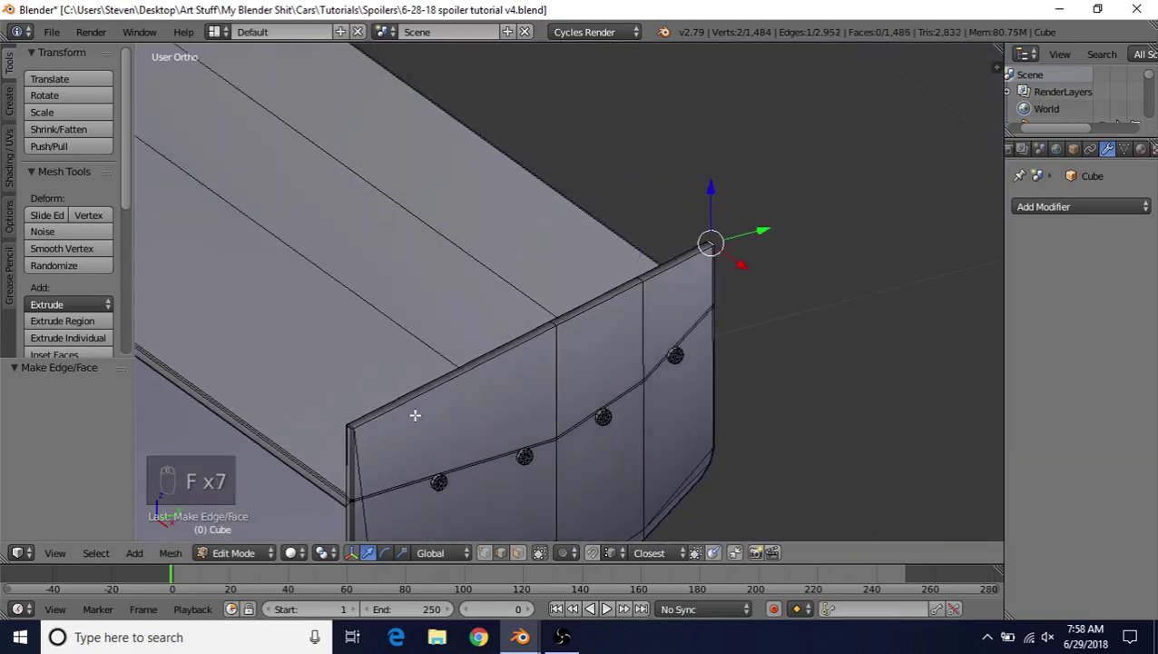
# Step: Return the spoiler to Object Mode and start saving the blend file under a new name
pyautogui.press('Tab')
pyautogui.scroll(-8, 504, 327)
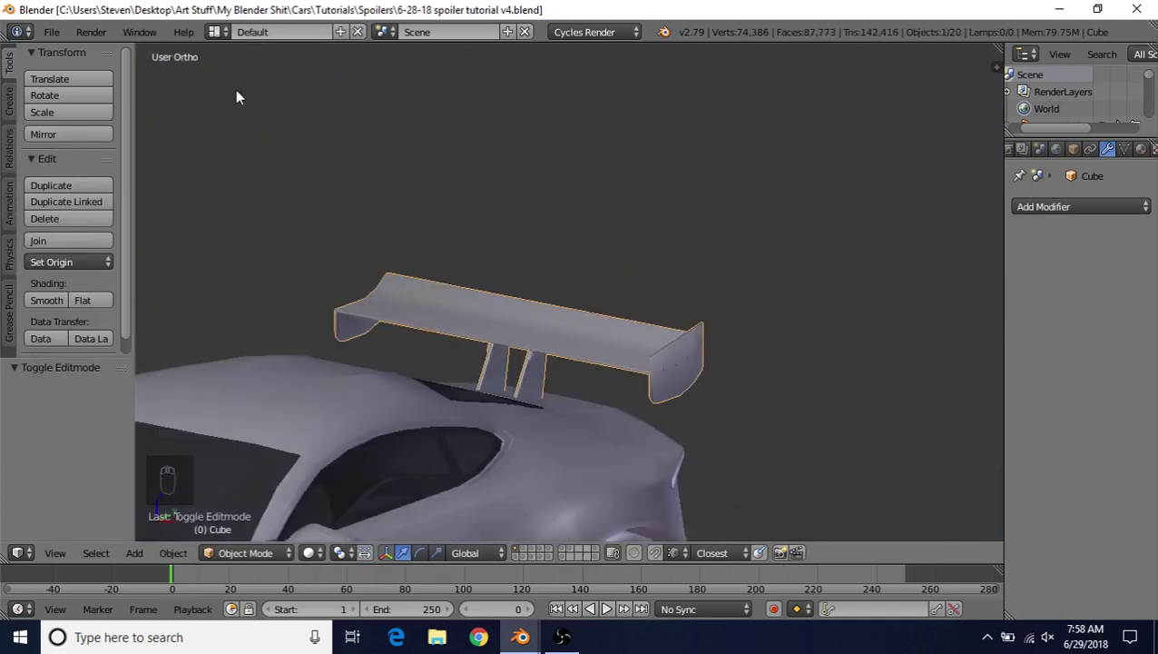
pyautogui.click(51, 32)
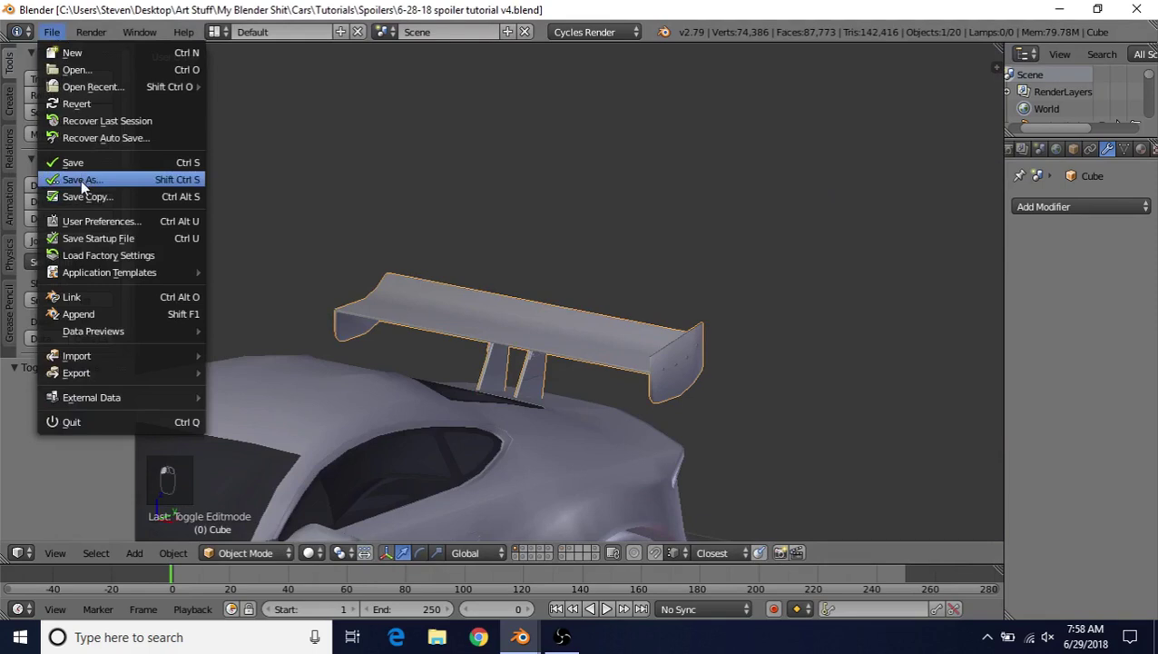